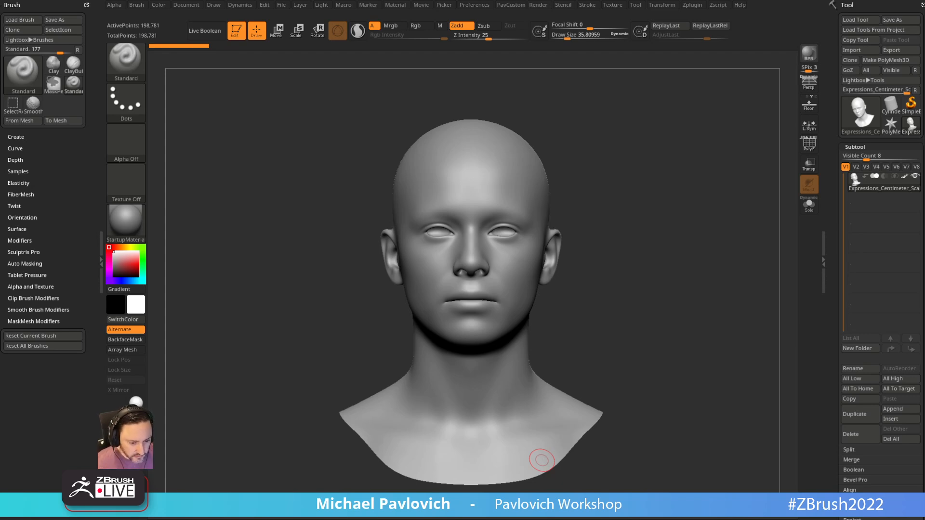
pyautogui.moveTo(557, 147); pyautogui.dragTo(603, 63)
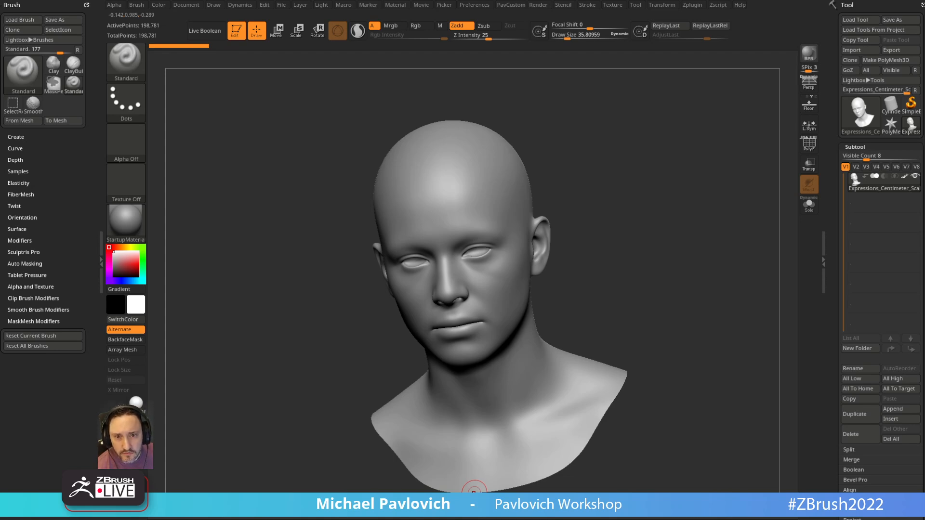
pyautogui.moveTo(292, 207); pyautogui.dragTo(299, 205)
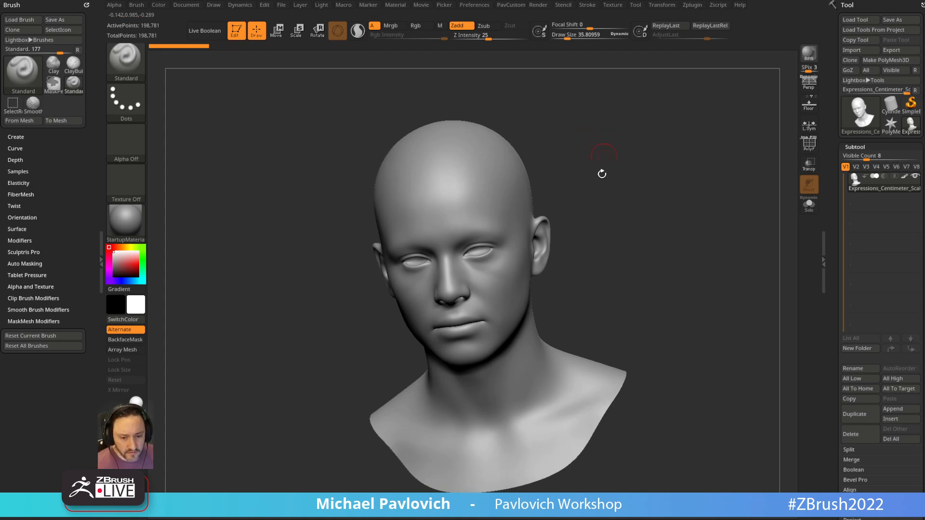
pyautogui.moveTo(636, 177); pyautogui.dragTo(647, 161)
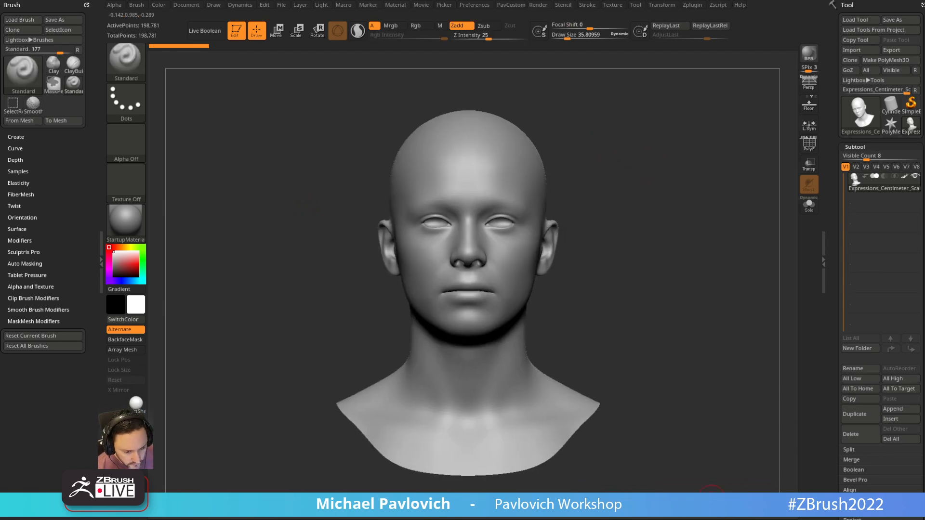
# Switch to the browser and look over the "voorhees hockey mask" image results for mask reference, and return to ZBrush.
pyautogui.moveTo(506, 519); pyautogui.dragTo(288, 42)
pyautogui.scroll(10, 318, 179)
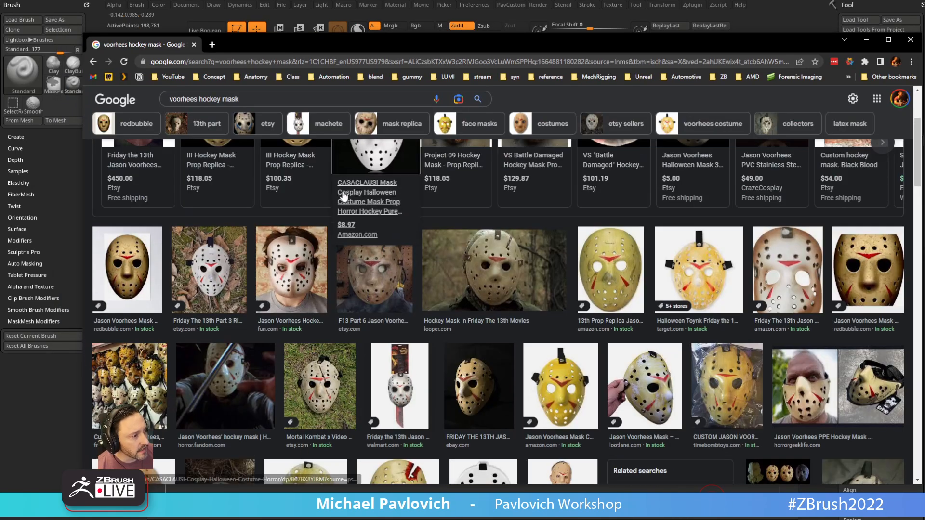
pyautogui.scroll(-3, 272, 239)
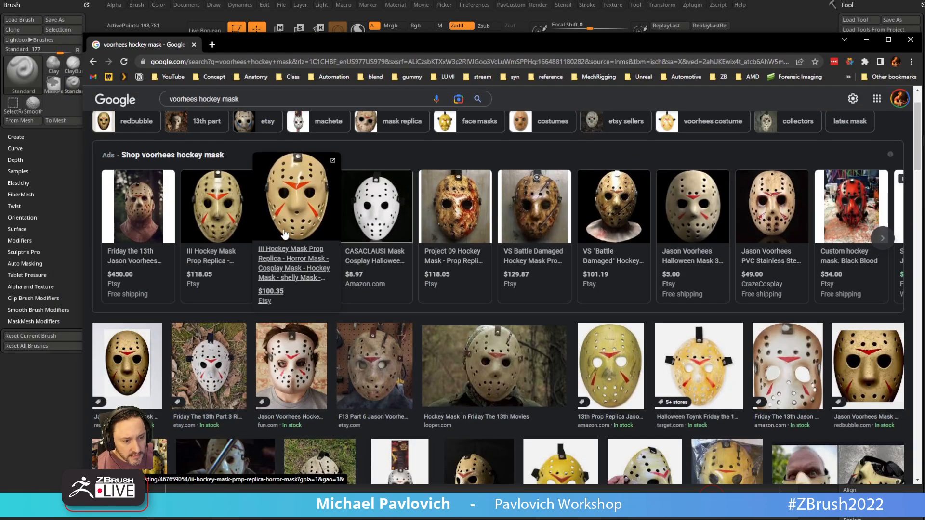
pyautogui.scroll(-3, 216, 282)
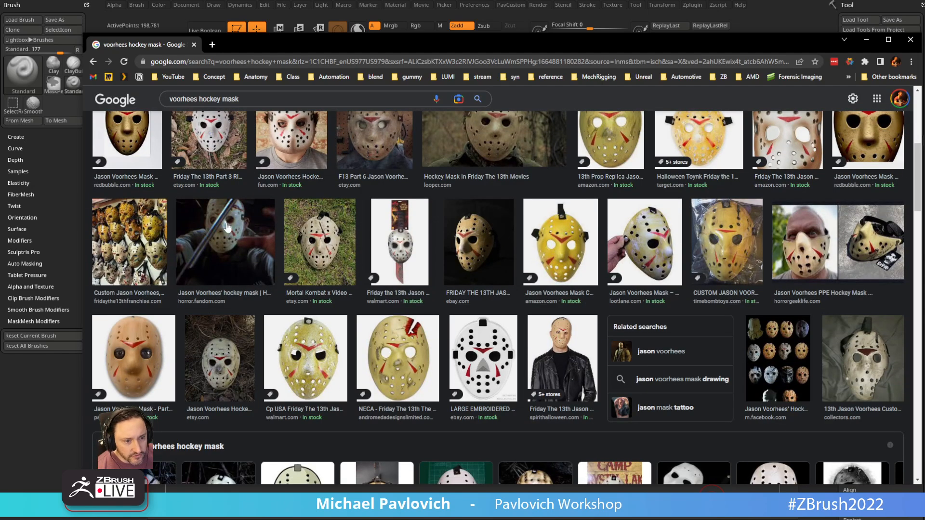
pyautogui.hotkey('alt', 'Tab')
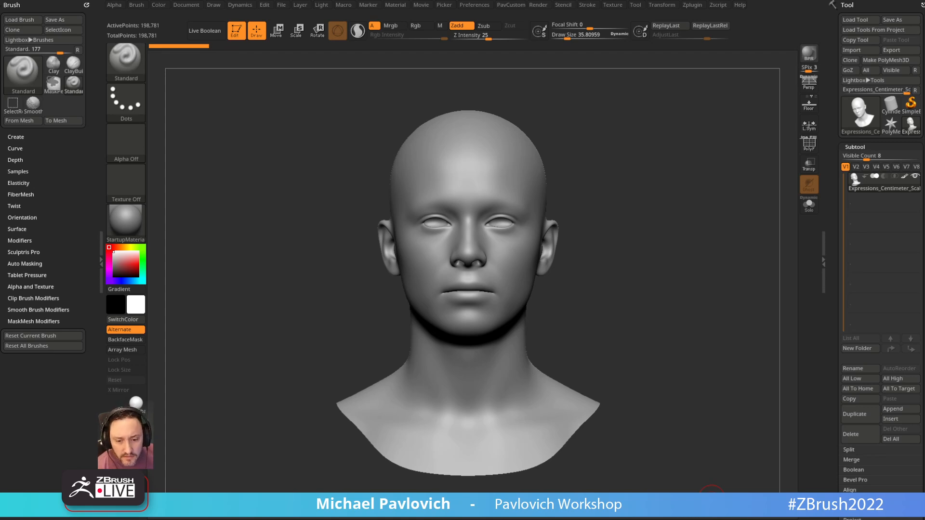
# Lower the head bust to subdivision level 1.
pyautogui.moveTo(601, 174)
pyautogui.mouseDown()
pyautogui.moveTo(638, 159)
pyautogui.moveTo(613, 197)
pyautogui.moveTo(633, 190)
pyautogui.mouseUp()
pyautogui.press('s')
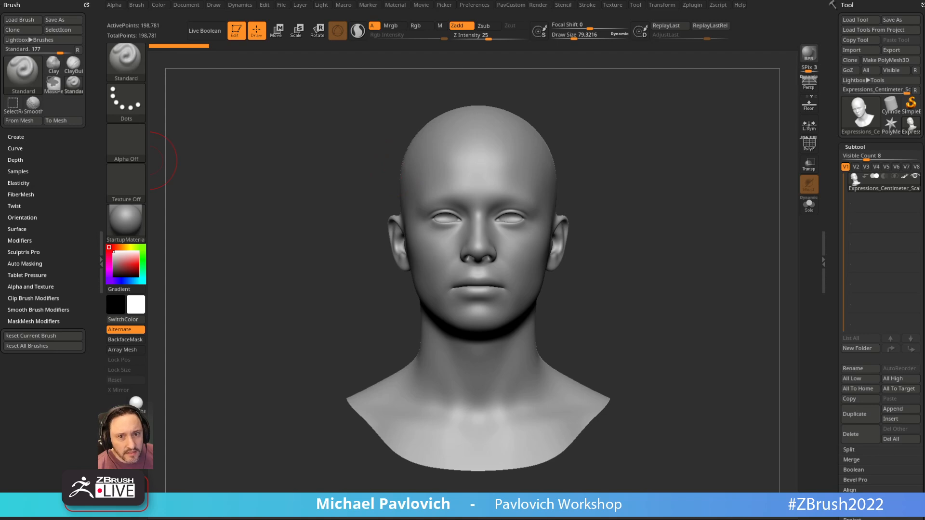
pyautogui.moveTo(606, 153); pyautogui.dragTo(648, 161)
pyautogui.moveTo(832, 201); pyautogui.dragTo(834, 120)
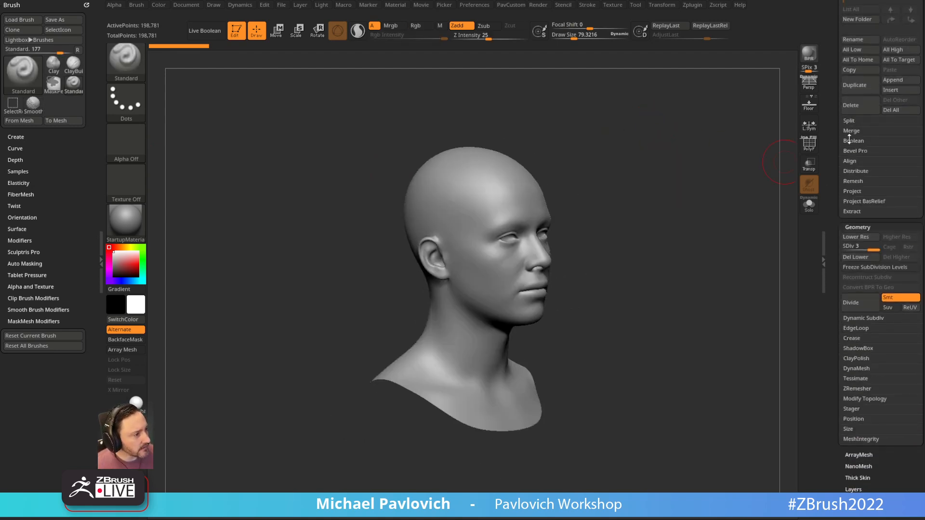
pyautogui.moveTo(860, 248); pyautogui.dragTo(841, 248)
# Reshape the neck and the area behind the jaw using the Move brush at a draw size of about 200.
pyautogui.moveTo(646, 166); pyautogui.dragTo(487, 291)
pyautogui.moveTo(539, 279); pyautogui.dragTo(590, 92)
pyautogui.moveTo(550, 245); pyautogui.dragTo(522, 273)
pyautogui.press('s')
pyautogui.click(545, 268)
pyautogui.press('b')
pyautogui.press('m')
pyautogui.press('v')
pyautogui.moveTo(578, 260); pyautogui.dragTo(487, 342)
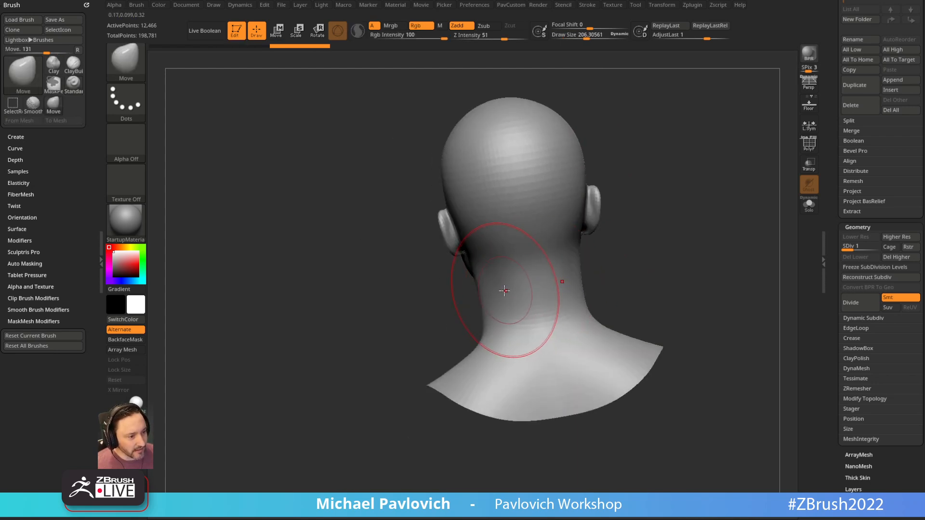
pyautogui.moveTo(410, 364)
pyautogui.mouseDown()
pyautogui.moveTo(500, 314)
pyautogui.moveTo(524, 281)
pyautogui.mouseUp()
pyautogui.keyDown('alt'); pyautogui.moveTo(578, 260); pyautogui.dragTo(616, 255); pyautogui.keyUp('alt')
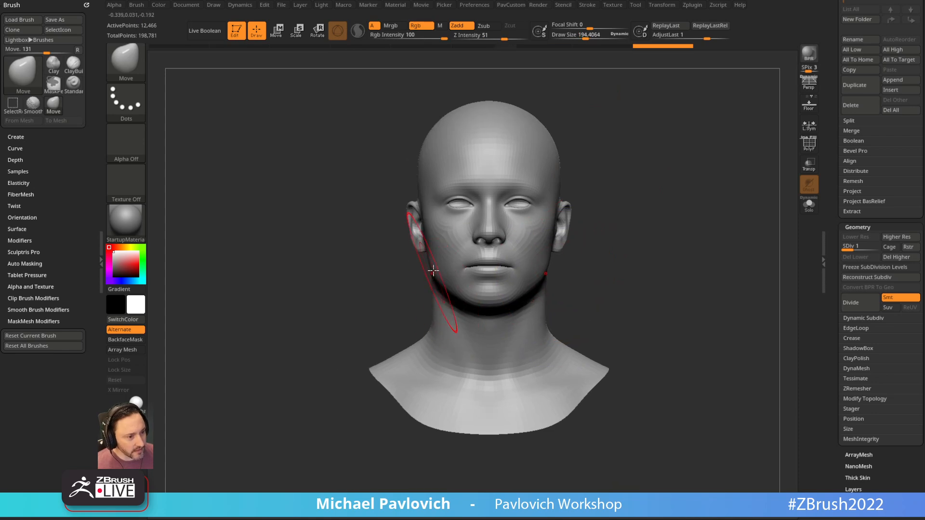
# Reshape the ears with the Move brush, reducing the draw size to about 65.
pyautogui.moveTo(630, 263)
pyautogui.keyDown('alt'); pyautogui.mouseDown()
pyautogui.moveTo(664, 230)
pyautogui.moveTo(607, 225)
pyautogui.mouseUp(); pyautogui.keyUp('alt')
pyautogui.press('[')
pyautogui.press('[')
pyautogui.press('[')
pyautogui.press('[')
pyautogui.keyDown('alt'); pyautogui.moveTo(711, 195); pyautogui.dragTo(740, 183); pyautogui.keyUp('alt')
pyautogui.moveTo(556, 198); pyautogui.dragTo(562, 195)
pyautogui.press(']')
pyautogui.press('2')
pyautogui.click(588, 174)
pyautogui.press('2')
pyautogui.moveTo(678, 154); pyautogui.dragTo(721, 158)
pyautogui.press('[')
pyautogui.press('[')
pyautogui.press('[')
pyautogui.moveTo(577, 204); pyautogui.dragTo(562, 193)
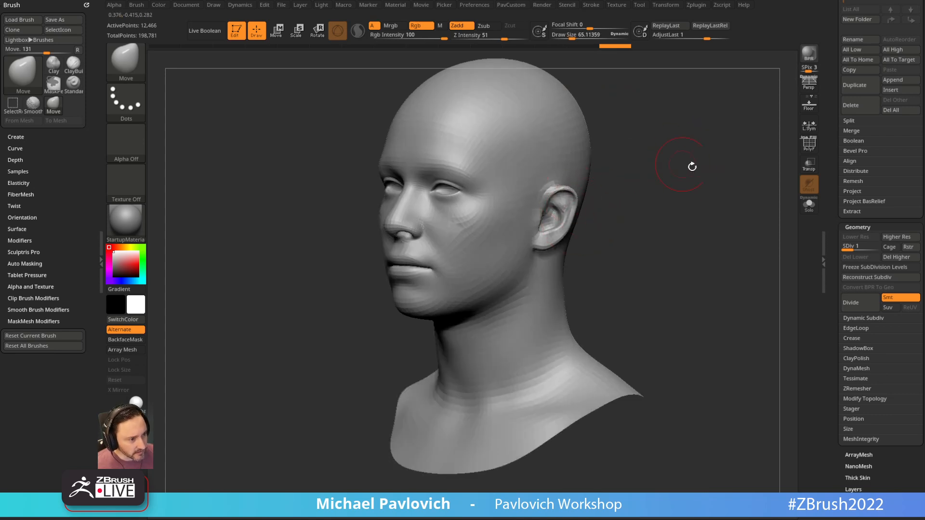
# Thicken the ears with the Inflat brush.
pyautogui.press('b')
pyautogui.press('i')
pyautogui.press('n')
pyautogui.moveTo(677, 186); pyautogui.dragTo(636, 195)
pyautogui.press('s')
pyautogui.moveTo(561, 220)
pyautogui.mouseDown()
pyautogui.moveTo(567, 194)
pyautogui.moveTo(540, 250)
pyautogui.mouseUp()
pyautogui.press('[')
# Choose the DamStandard brush with a draw size of about 95.
pyautogui.moveTo(671, 211)
pyautogui.mouseDown()
pyautogui.moveTo(675, 223)
pyautogui.moveTo(682, 178)
pyautogui.moveTo(690, 200)
pyautogui.moveTo(684, 220)
pyautogui.moveTo(665, 157)
pyautogui.moveTo(682, 149)
pyautogui.moveTo(669, 151)
pyautogui.mouseUp()
pyautogui.press('b')
pyautogui.press('d')
pyautogui.press('s')
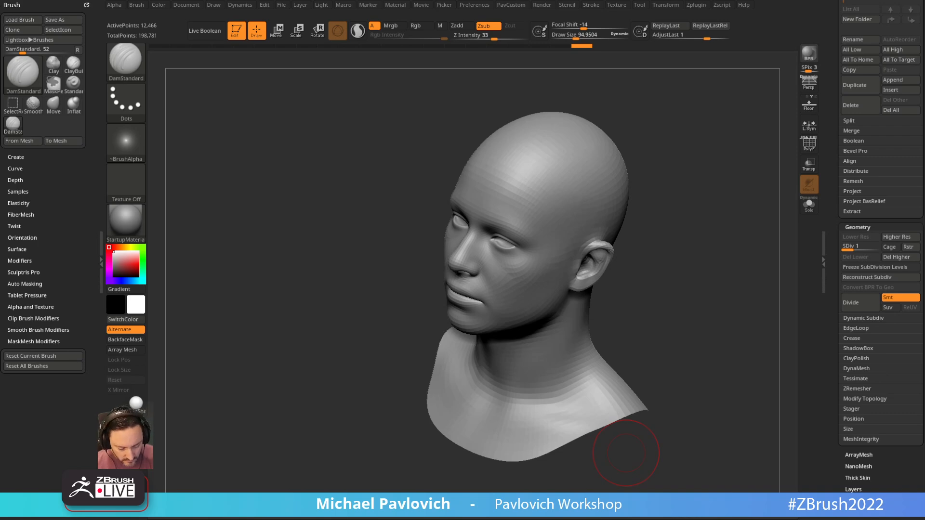
# Switch to the browser, open the "jason voorhees" image search, examine the character references and return to ZBrush.
pyautogui.moveTo(407, 519); pyautogui.dragTo(411, 112)
pyautogui.click(277, 202)
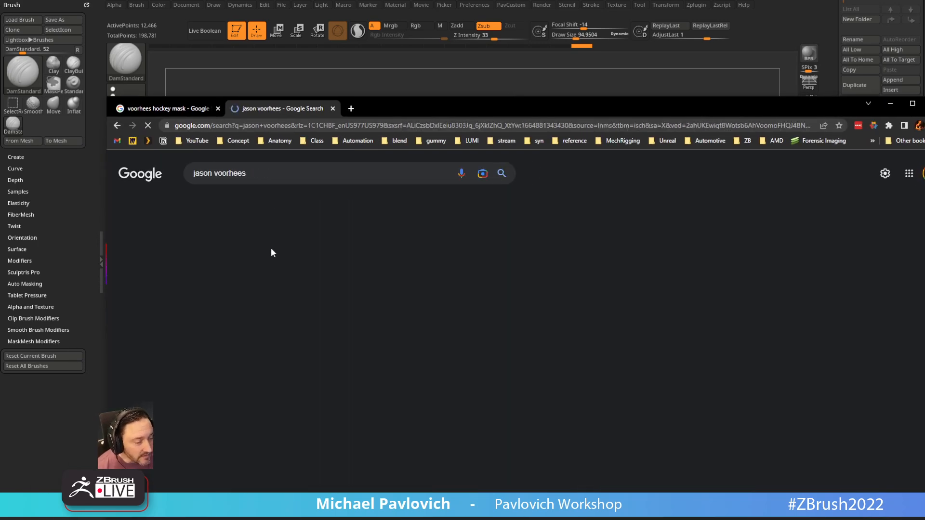
pyautogui.scroll(-5, 289, 289)
pyautogui.scroll(-10, 305, 318)
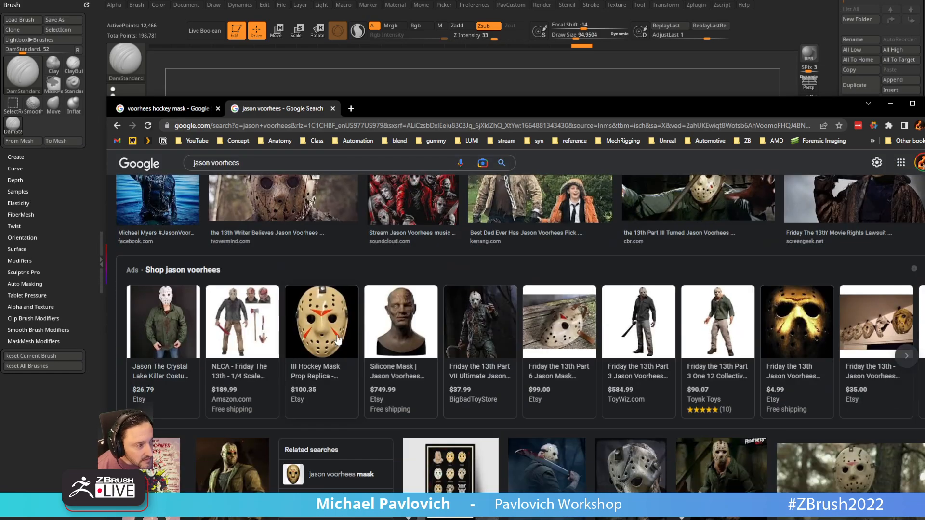
pyautogui.scroll(-3, 483, 410)
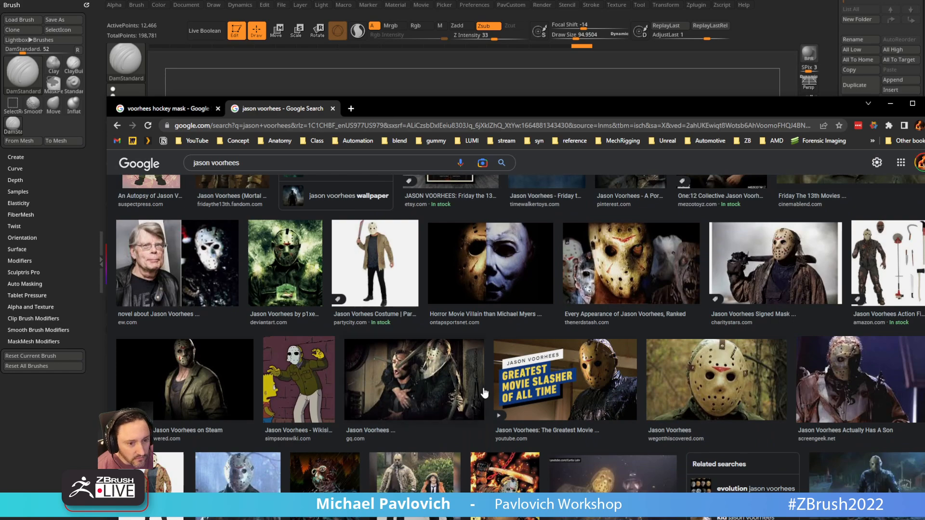
pyautogui.scroll(-3, 484, 391)
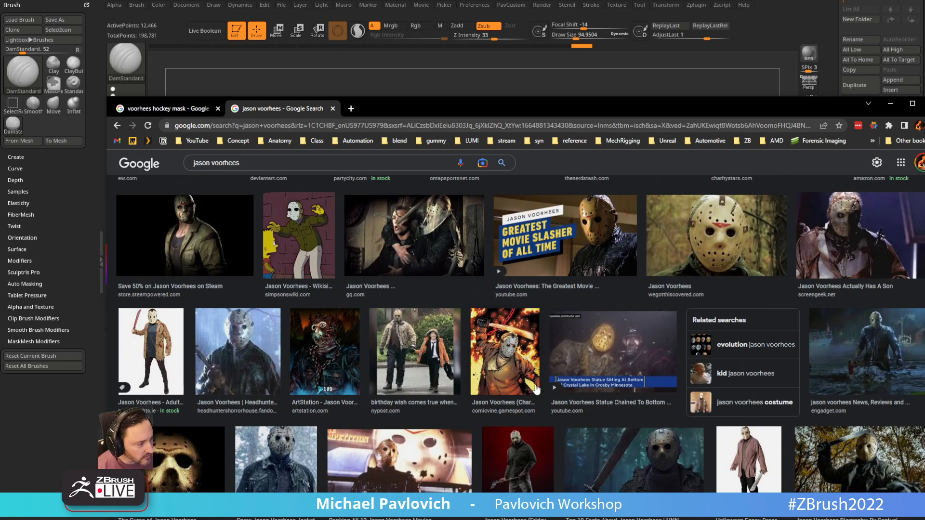
pyautogui.scroll(1, 843, 223)
pyautogui.scroll(1, 842, 224)
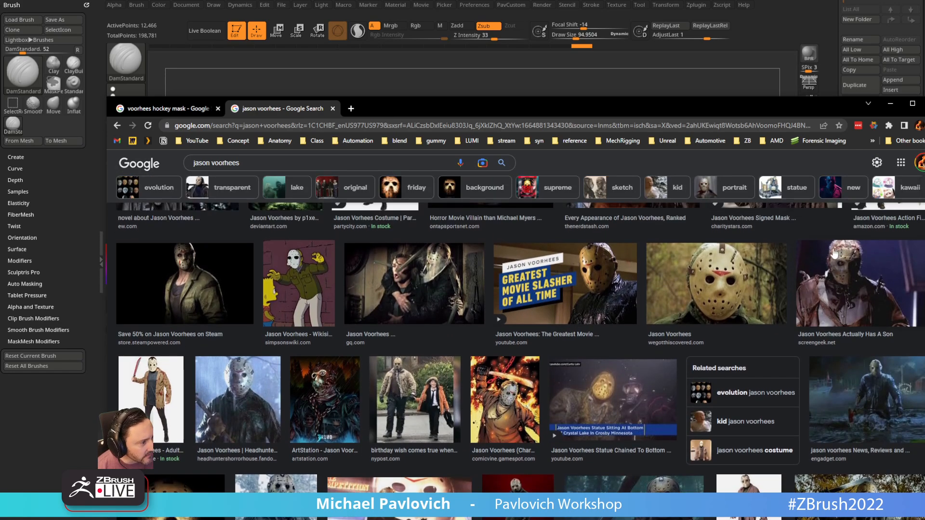
pyautogui.scroll(-3, 425, 366)
pyautogui.scroll(-3, 424, 367)
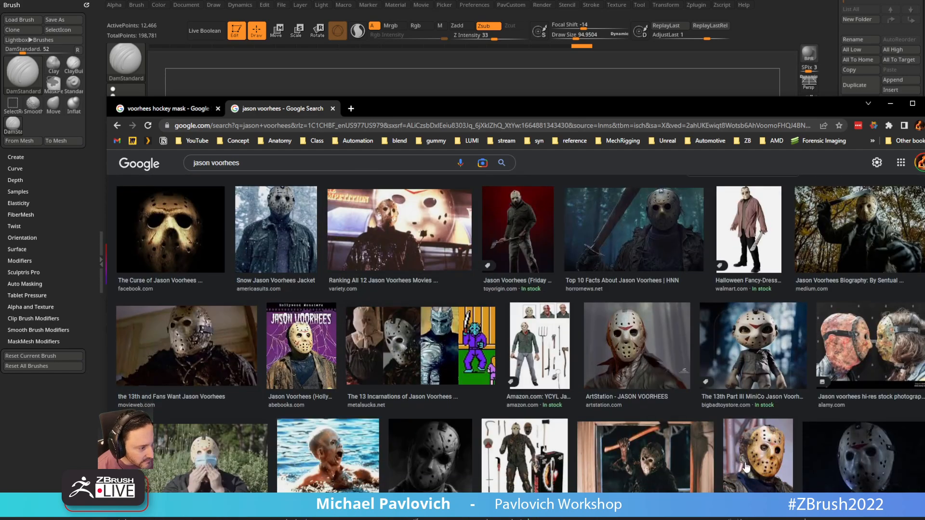
pyautogui.scroll(-1, 764, 451)
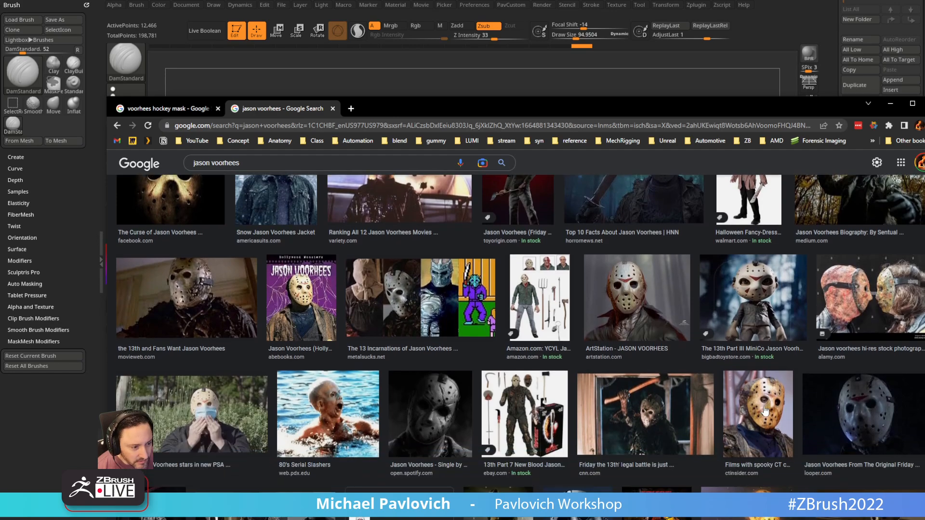
pyautogui.scroll(-1, 765, 410)
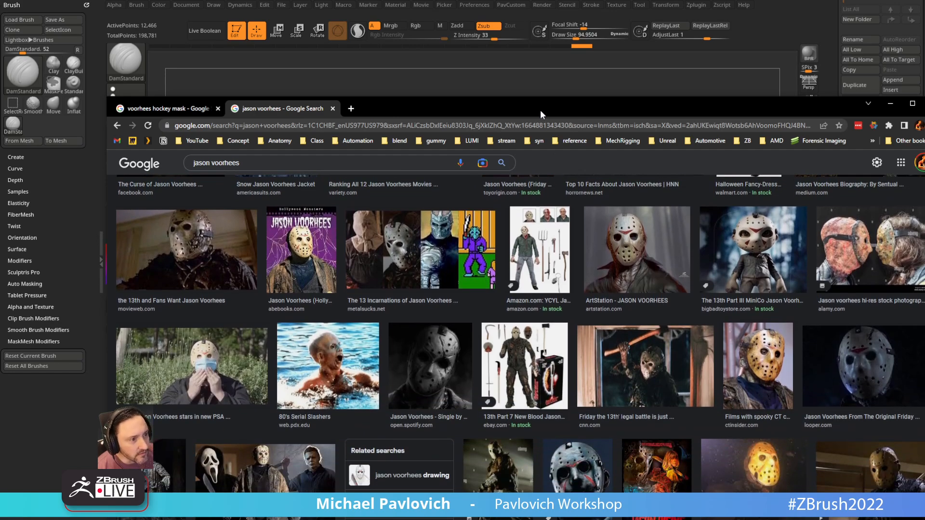
pyautogui.moveTo(540, 108); pyautogui.dragTo(607, 519)
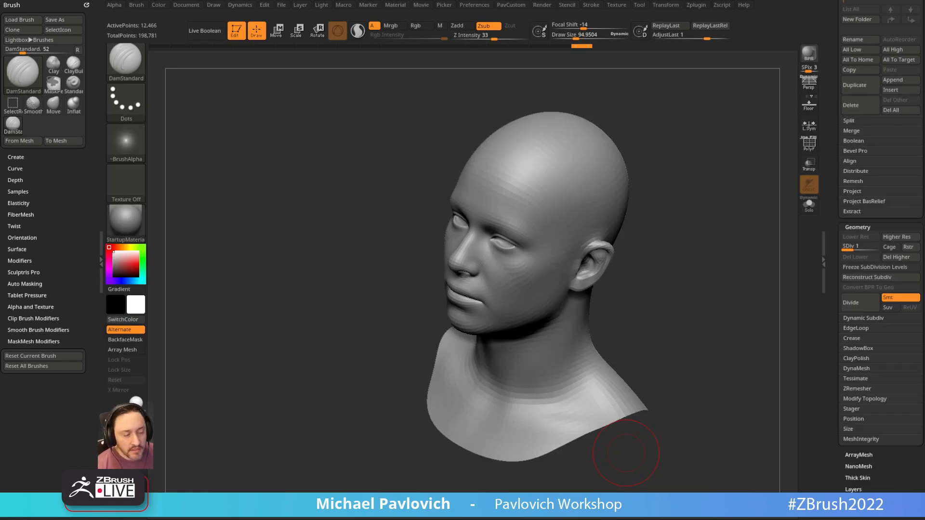
# Carve short DamStandard strokes into the temples at a draw size of about 79.
pyautogui.moveTo(647, 120)
pyautogui.mouseDown()
pyautogui.moveTo(541, 149)
pyautogui.moveTo(651, 141)
pyautogui.moveTo(644, 122)
pyautogui.moveTo(641, 143)
pyautogui.mouseUp()
pyautogui.press('[')
pyautogui.moveTo(437, 272); pyautogui.dragTo(535, 192)
pyautogui.moveTo(630, 192)
pyautogui.mouseDown()
pyautogui.moveTo(636, 147)
pyautogui.moveTo(541, 180)
pyautogui.moveTo(624, 159)
pyautogui.moveTo(587, 160)
pyautogui.moveTo(613, 180)
pyautogui.moveTo(599, 165)
pyautogui.moveTo(580, 178)
pyautogui.moveTo(477, 305)
pyautogui.mouseUp()
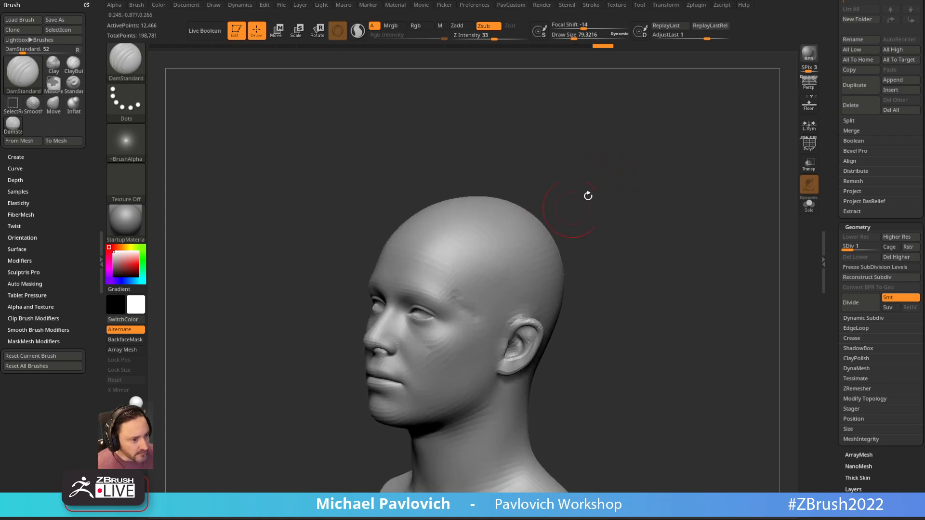
# Load Ryan_Kingslien_Anatomy_Model.ZTL from the Lightbox tool library and close Lightbox.
pyautogui.moveTo(828, 112); pyautogui.dragTo(825, 277)
pyautogui.press(',')
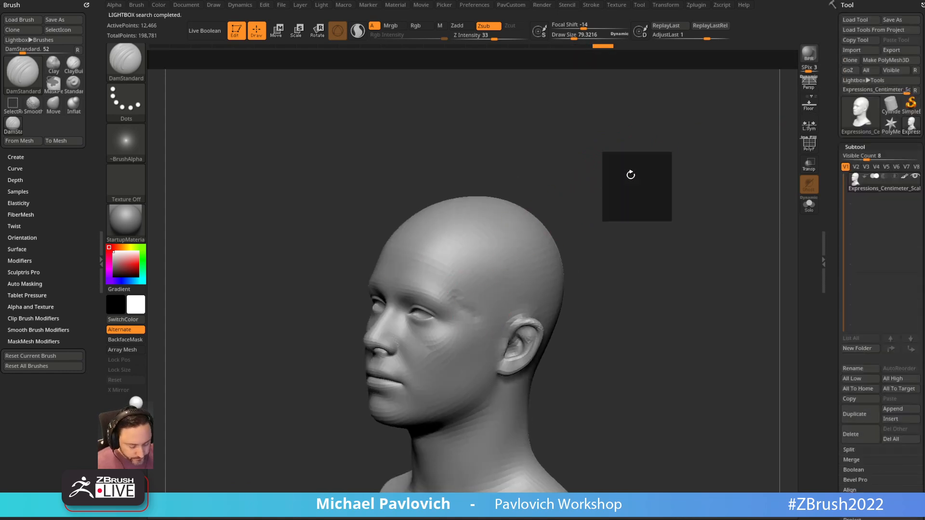
pyautogui.click(240, 59)
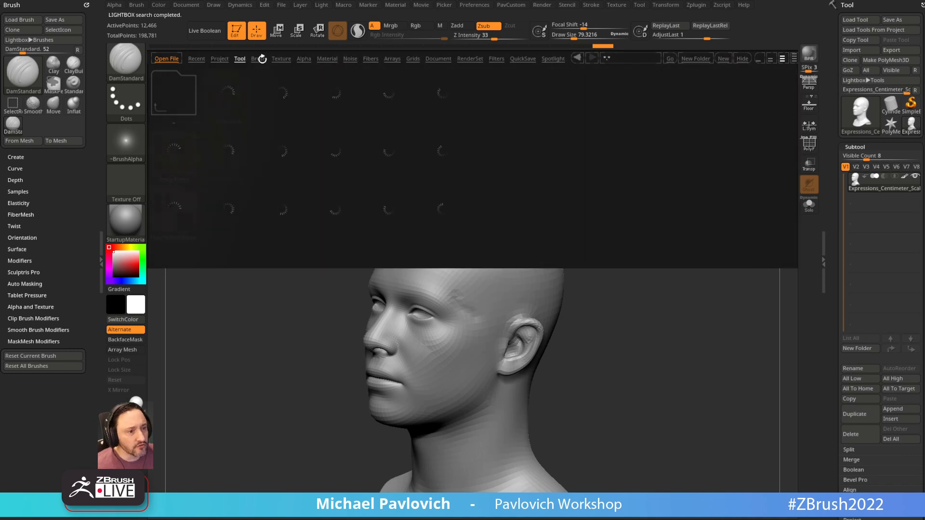
pyautogui.doubleClick(387, 202)
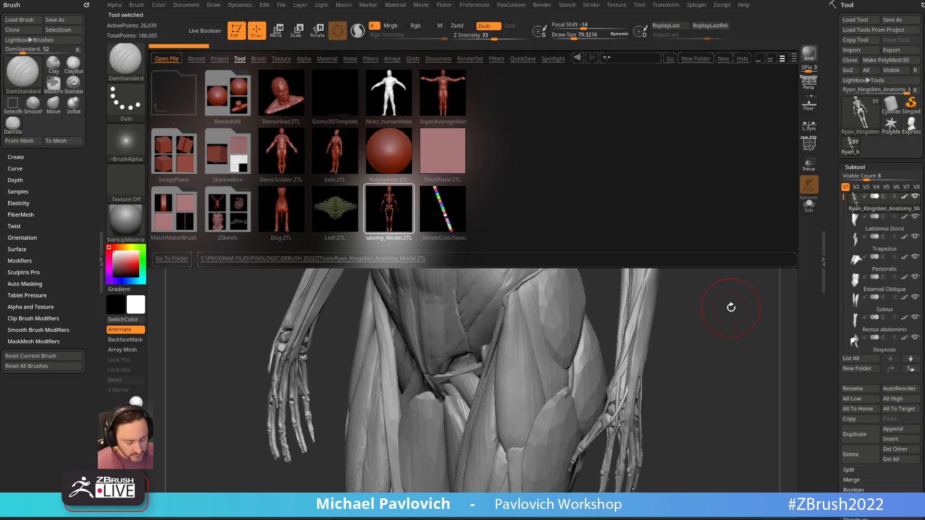
pyautogui.press(',')
pyautogui.moveTo(741, 263); pyautogui.dragTo(795, 413)
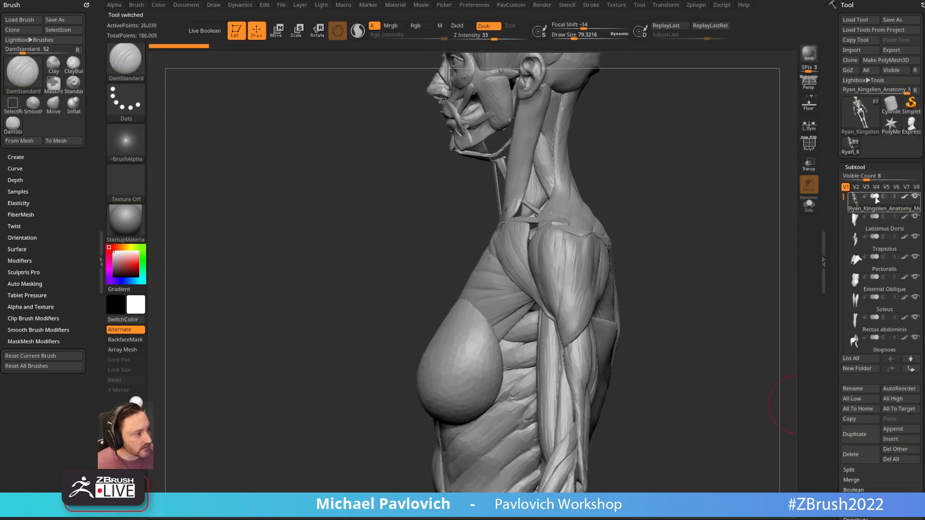
# Turn on transparency for the anatomy model and frame its head.
pyautogui.click(809, 164)
pyautogui.moveTo(687, 186); pyautogui.dragTo(675, 348)
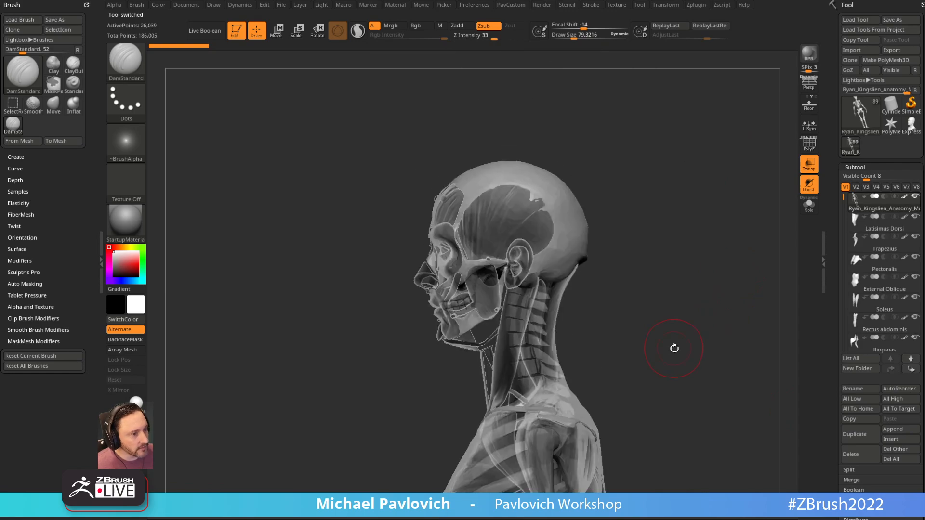
pyautogui.moveTo(588, 128)
pyautogui.mouseDown()
pyautogui.moveTo(626, 130)
pyautogui.moveTo(657, 151)
pyautogui.moveTo(635, 152)
pyautogui.moveTo(694, 87)
pyautogui.moveTo(716, 221)
pyautogui.mouseUp()
pyautogui.moveTo(716, 221); pyautogui.dragTo(649, 200)
# Choose the Standard brush with a draw size of about 27 and isolate the skeleton subtool in Solo mode.
pyautogui.press('b')
pyautogui.press('s')
pyautogui.press('t')
pyautogui.press('s')
pyautogui.moveTo(545, 192); pyautogui.dragTo(539, 192)
pyautogui.moveTo(646, 145)
pyautogui.mouseDown()
pyautogui.moveTo(681, 141)
pyautogui.moveTo(779, 202)
pyautogui.moveTo(671, 202)
pyautogui.mouseUp()
pyautogui.click(809, 204)
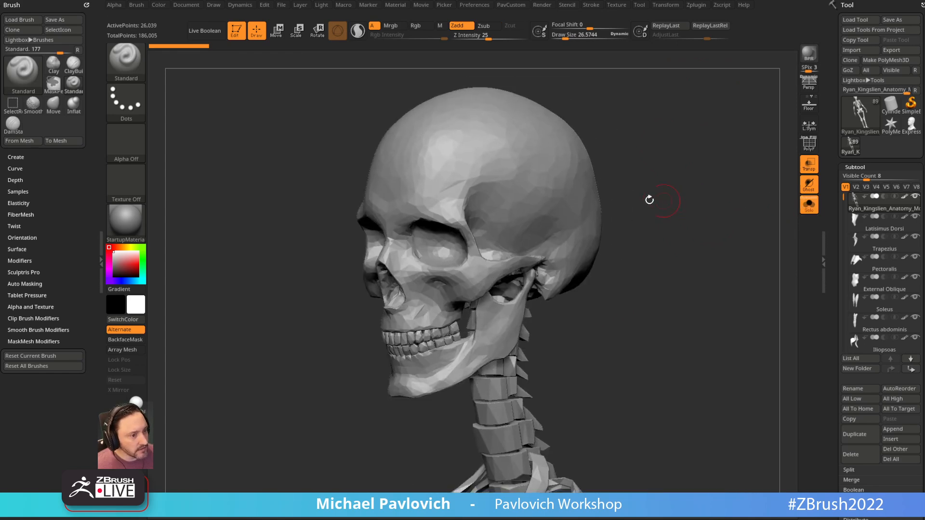
# Set the Standard brush to paint Rgb with Zadd off, at a draw size of about 21.
pyautogui.moveTo(611, 107); pyautogui.dragTo(598, 132)
pyautogui.press('s')
pyautogui.click(504, 198)
pyautogui.press('s')
pyautogui.click(505, 195)
pyautogui.click(422, 26)
pyautogui.click(456, 25)
# Paint a red band along the skull's temporal line, from the outer brow toward the back of the head.
pyautogui.click(138, 266)
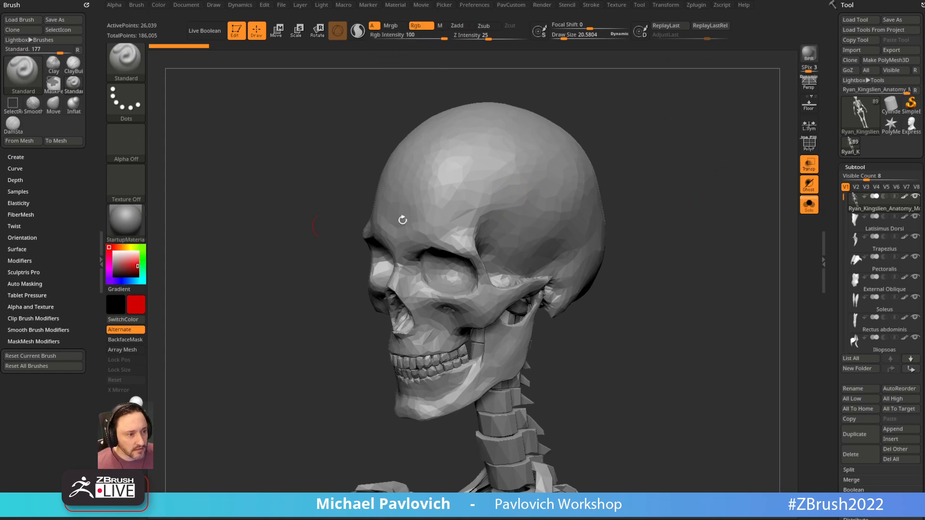
pyautogui.moveTo(492, 203)
pyautogui.mouseDown()
pyautogui.moveTo(625, 184)
pyautogui.moveTo(646, 129)
pyautogui.moveTo(559, 201)
pyautogui.mouseUp()
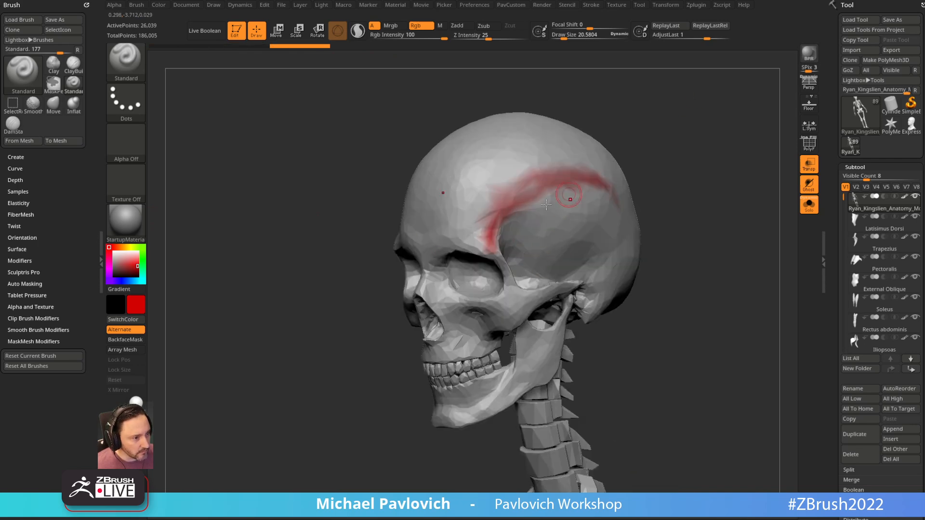
pyautogui.moveTo(533, 271); pyautogui.dragTo(661, 177)
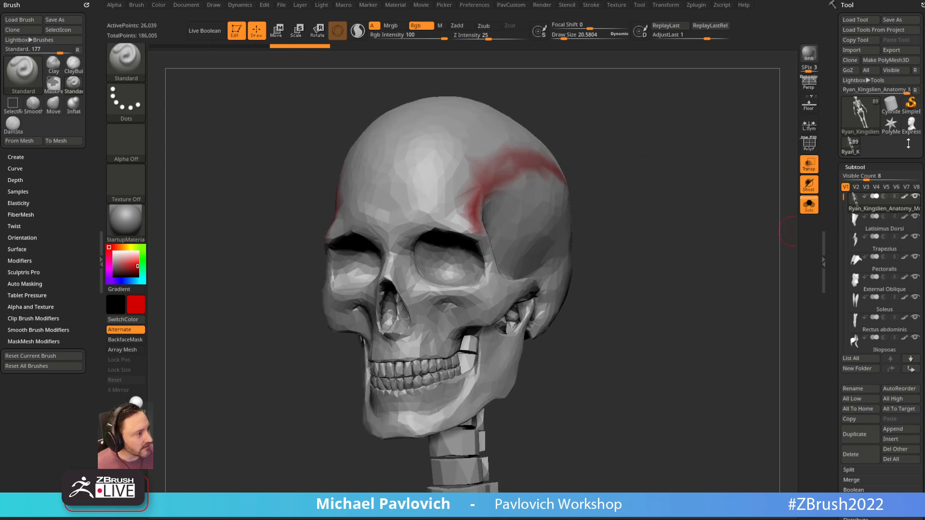
# Switch back to the Expressions head tool and choose the DamStandard brush with a draw size of about 49.
pyautogui.click(911, 125)
pyautogui.moveTo(620, 155)
pyautogui.mouseDown()
pyautogui.moveTo(723, 135)
pyautogui.moveTo(708, 151)
pyautogui.moveTo(665, 128)
pyautogui.moveTo(712, 144)
pyautogui.moveTo(660, 114)
pyautogui.moveTo(673, 149)
pyautogui.moveTo(595, 170)
pyautogui.mouseUp()
pyautogui.press('b')
pyautogui.press('d')
pyautogui.press('s')
pyautogui.press('s')
pyautogui.moveTo(484, 194); pyautogui.dragTo(488, 194)
# Carve the temporal line on both sides of the head, from the upper skull down to the outer brow.
pyautogui.moveTo(622, 126); pyautogui.dragTo(587, 131)
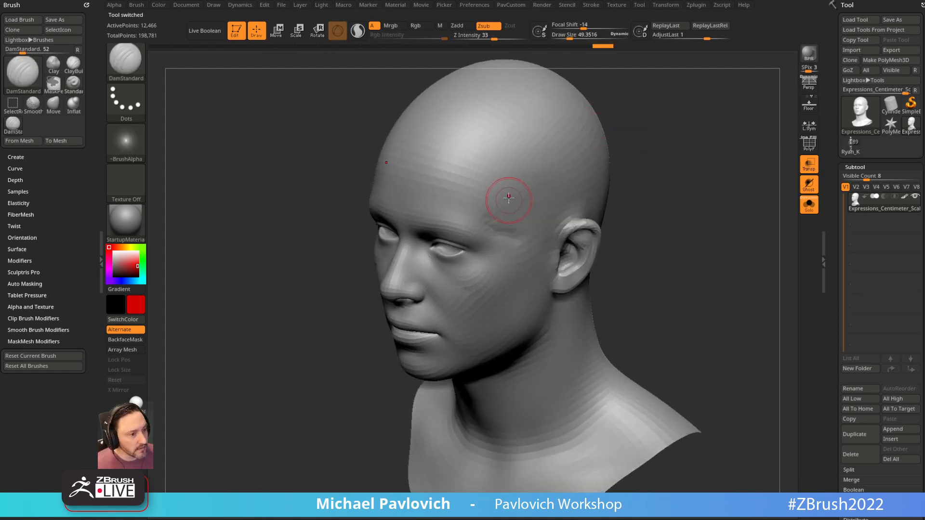
pyautogui.moveTo(515, 150); pyautogui.dragTo(526, 135)
pyautogui.moveTo(621, 111)
pyautogui.mouseDown()
pyautogui.moveTo(667, 120)
pyautogui.moveTo(602, 108)
pyautogui.moveTo(639, 114)
pyautogui.mouseUp()
pyautogui.moveTo(555, 118)
pyautogui.mouseDown()
pyautogui.moveTo(523, 151)
pyautogui.moveTo(496, 212)
pyautogui.mouseUp()
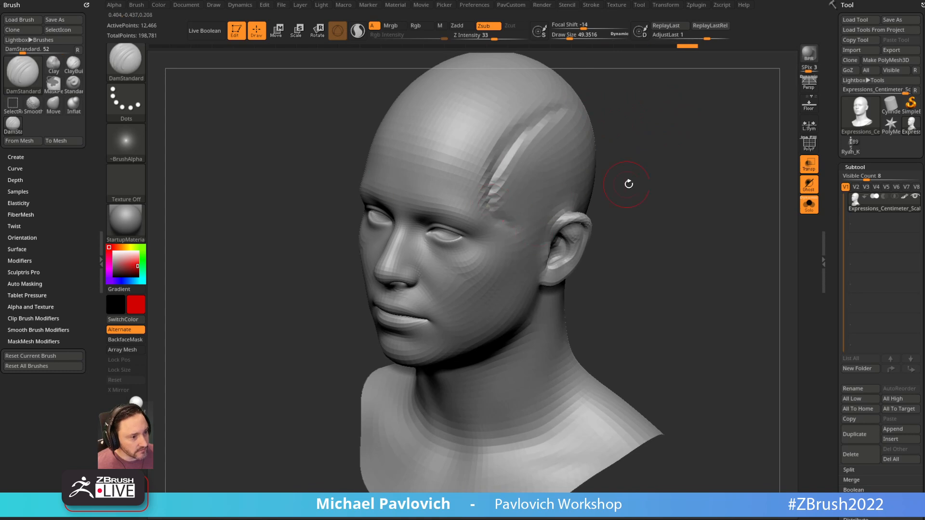
pyautogui.moveTo(628, 184); pyautogui.dragTo(620, 164)
pyautogui.moveTo(550, 124); pyautogui.dragTo(490, 205)
# Build up the cheekbones and zygomatic arches using the ClayBuildup brush at a draw size of about 49.
pyautogui.moveTo(670, 198)
pyautogui.mouseDown()
pyautogui.moveTo(706, 183)
pyautogui.moveTo(686, 158)
pyautogui.moveTo(656, 175)
pyautogui.moveTo(327, 155)
pyautogui.mouseUp()
pyautogui.press('b')
pyautogui.press('c')
pyautogui.press('b')
pyautogui.moveTo(653, 169); pyautogui.dragTo(458, 206)
pyautogui.moveTo(675, 202)
pyautogui.mouseDown()
pyautogui.moveTo(738, 155)
pyautogui.moveTo(677, 149)
pyautogui.moveTo(624, 166)
pyautogui.moveTo(634, 174)
pyautogui.moveTo(496, 208)
pyautogui.mouseUp()
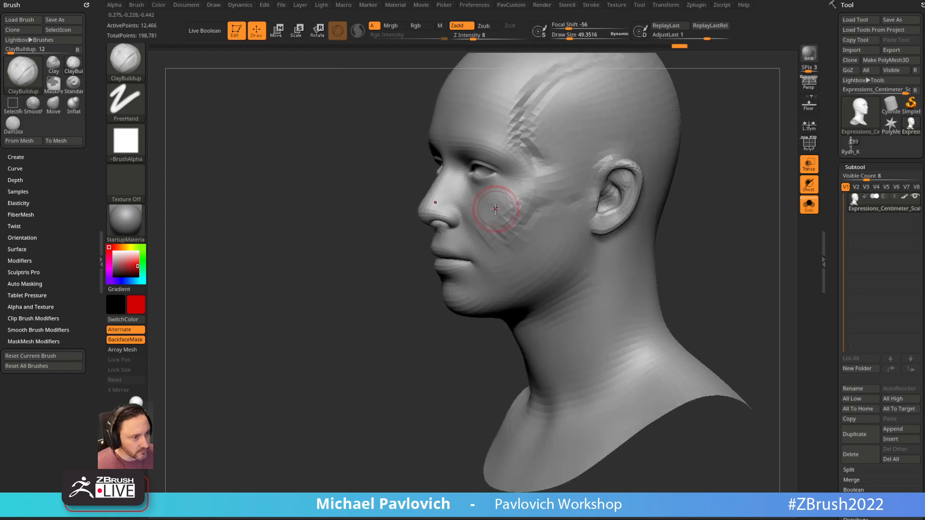
# Smooth the clay strokes on the cheekbones below the outer eyes.
pyautogui.moveTo(675, 159)
pyautogui.mouseDown()
pyautogui.moveTo(681, 145)
pyautogui.moveTo(685, 154)
pyautogui.mouseUp()
pyautogui.press('shift')
pyautogui.keyDown('shift'); pyautogui.moveTo(480, 209); pyautogui.dragTo(515, 184); pyautogui.keyUp('shift')
pyautogui.moveTo(616, 144)
pyautogui.mouseDown()
pyautogui.moveTo(652, 114)
pyautogui.moveTo(630, 146)
pyautogui.mouseUp()
pyautogui.keyDown('shift'); pyautogui.moveTo(461, 233); pyautogui.dragTo(489, 203); pyautogui.keyUp('shift')
pyautogui.moveTo(641, 135); pyautogui.dragTo(589, 143)
# Set the Smooth brush's Weighted Smooth Mode to 0.
pyautogui.press('shift')
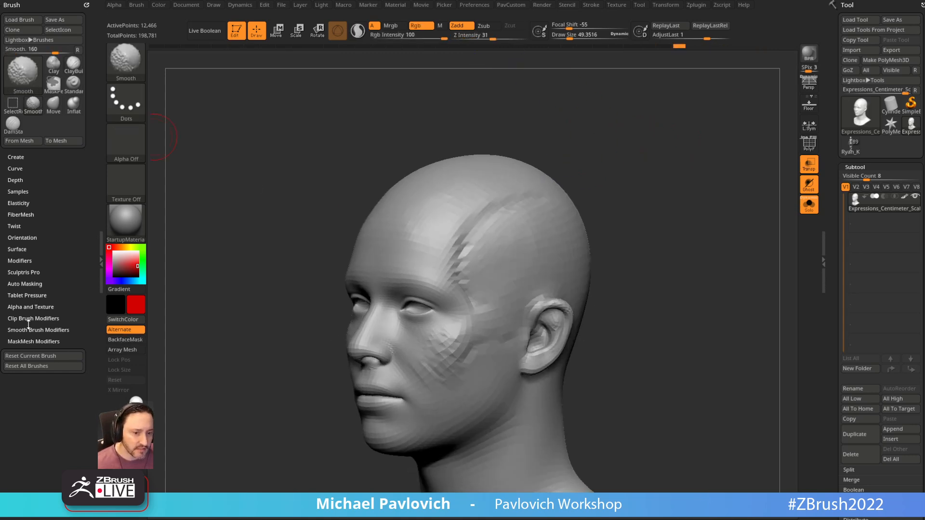
pyautogui.click(29, 330)
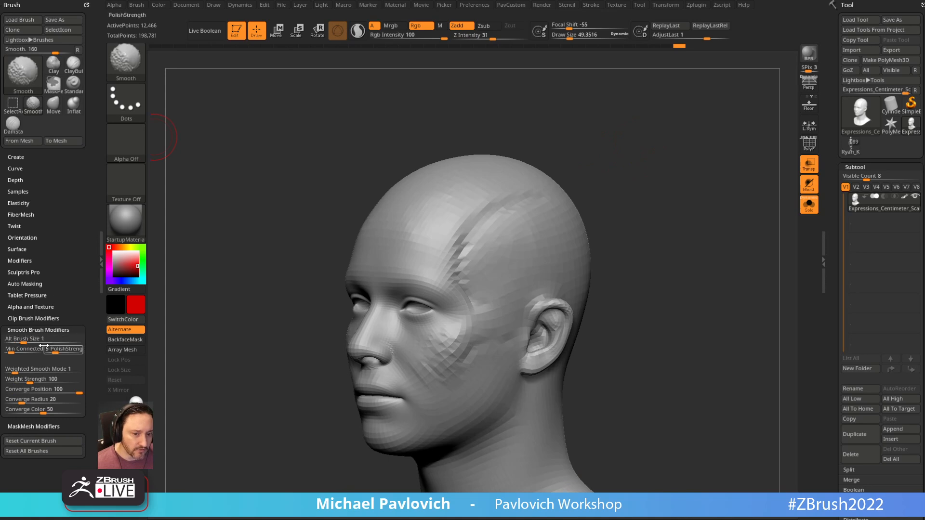
pyautogui.click(9, 370)
# Build up a heavy brow ridge above both eyes with ClayBuildup, ending at a draw size of about 49.
pyautogui.moveTo(597, 170); pyautogui.dragTo(413, 247)
pyautogui.moveTo(558, 207); pyautogui.dragTo(486, 200)
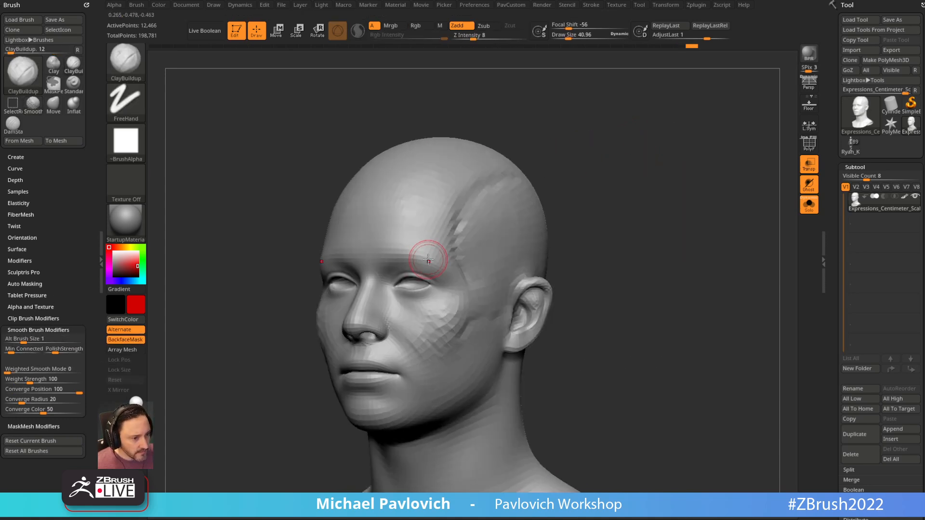
pyautogui.moveTo(603, 166); pyautogui.dragTo(680, 186)
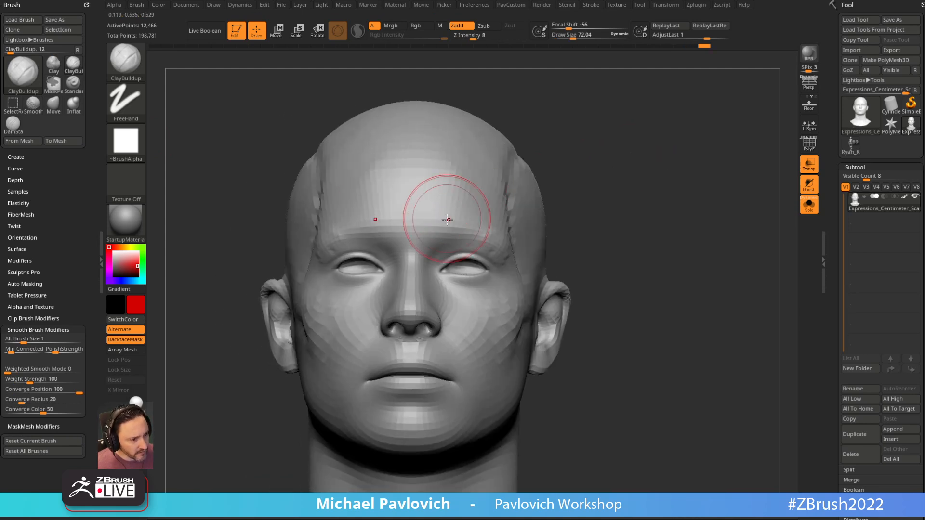
pyautogui.keyDown('alt'); pyautogui.moveTo(581, 160); pyautogui.dragTo(636, 150); pyautogui.keyUp('alt')
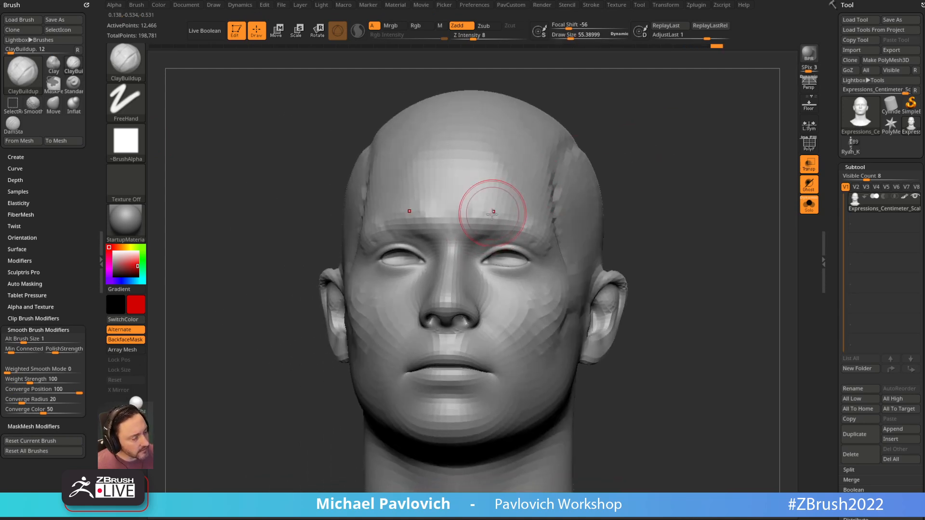
pyautogui.moveTo(566, 179)
pyautogui.mouseDown()
pyautogui.moveTo(442, 218)
pyautogui.moveTo(479, 221)
pyautogui.mouseUp()
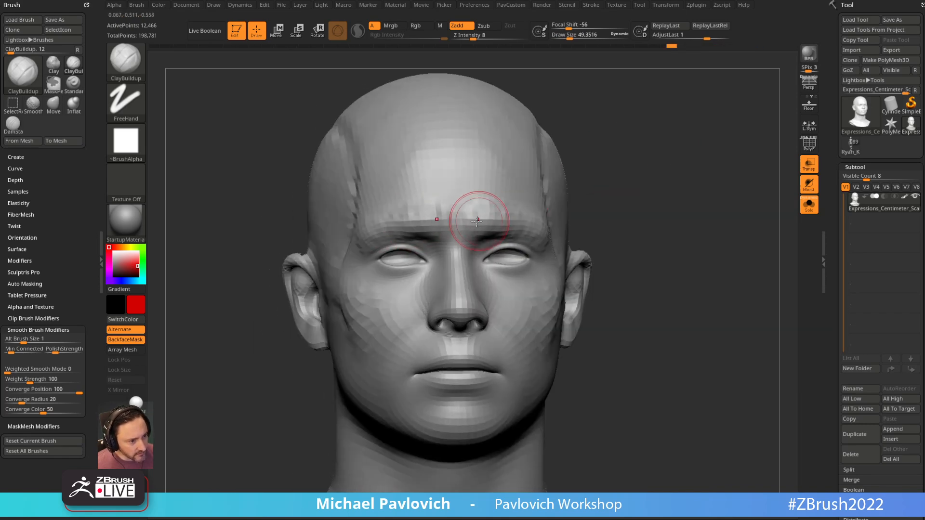
pyautogui.moveTo(618, 173); pyautogui.dragTo(493, 226)
# Add clay to the nose bridge and inner brow with ClayBuildup at a draw size of about 33.
pyautogui.moveTo(687, 152)
pyautogui.mouseDown()
pyautogui.moveTo(345, 315)
pyautogui.moveTo(520, 194)
pyautogui.moveTo(427, 247)
pyautogui.moveTo(440, 251)
pyautogui.mouseUp()
pyautogui.moveTo(612, 202); pyautogui.dragTo(444, 252)
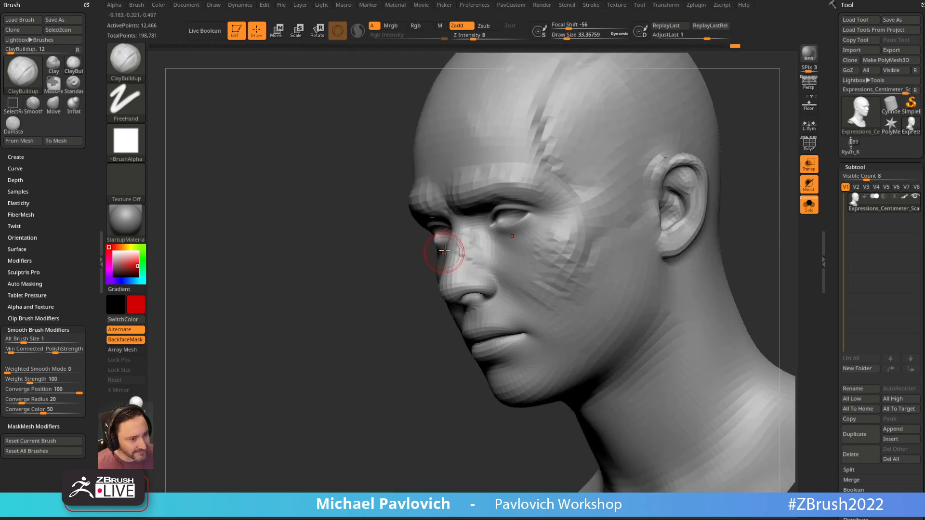
pyautogui.moveTo(497, 274)
pyautogui.mouseDown()
pyautogui.moveTo(631, 169)
pyautogui.moveTo(640, 132)
pyautogui.moveTo(482, 241)
pyautogui.mouseUp()
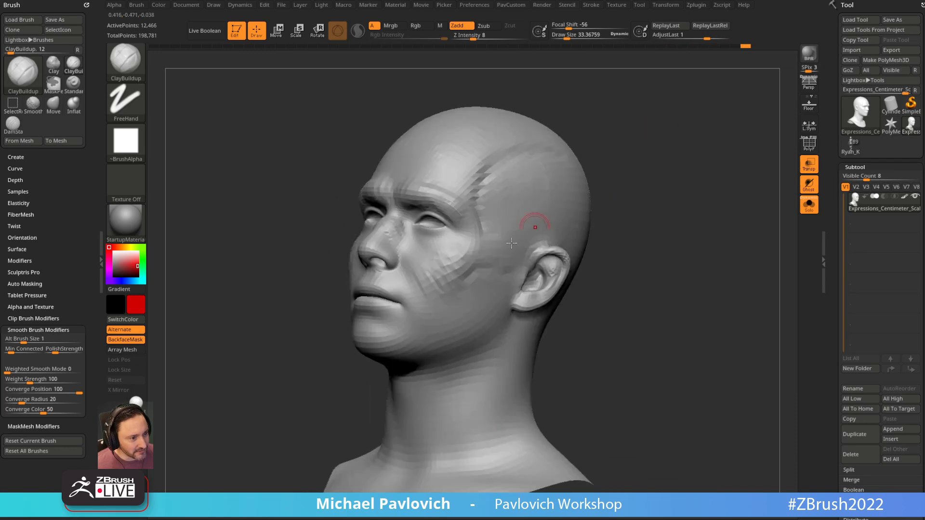
# Bulk up the jaw, chin and lower cheeks with ClayBuildup at a draw size of about 62.
pyautogui.moveTo(627, 227); pyautogui.dragTo(805, 176)
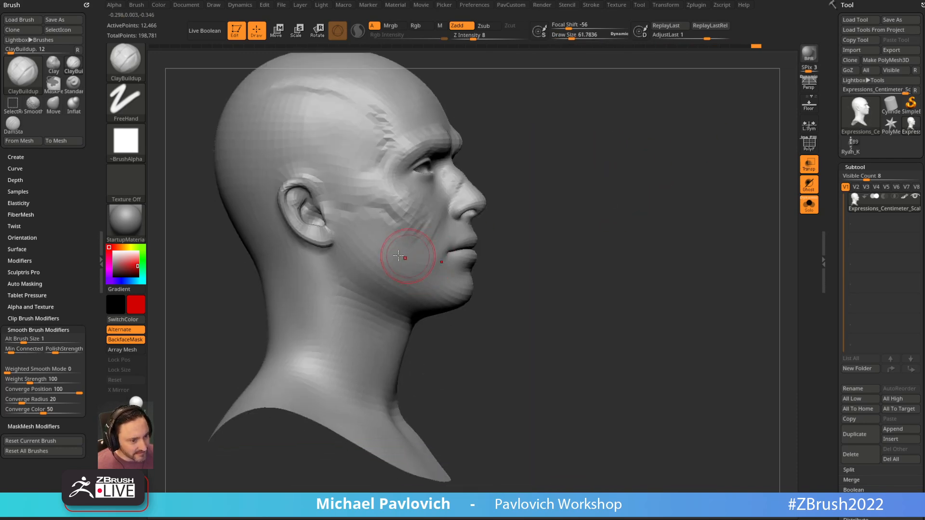
pyautogui.moveTo(361, 233); pyautogui.dragTo(390, 263)
pyautogui.moveTo(530, 265); pyautogui.dragTo(377, 265)
pyautogui.moveTo(582, 268); pyautogui.dragTo(422, 284)
pyautogui.moveTo(654, 120); pyautogui.dragTo(467, 254)
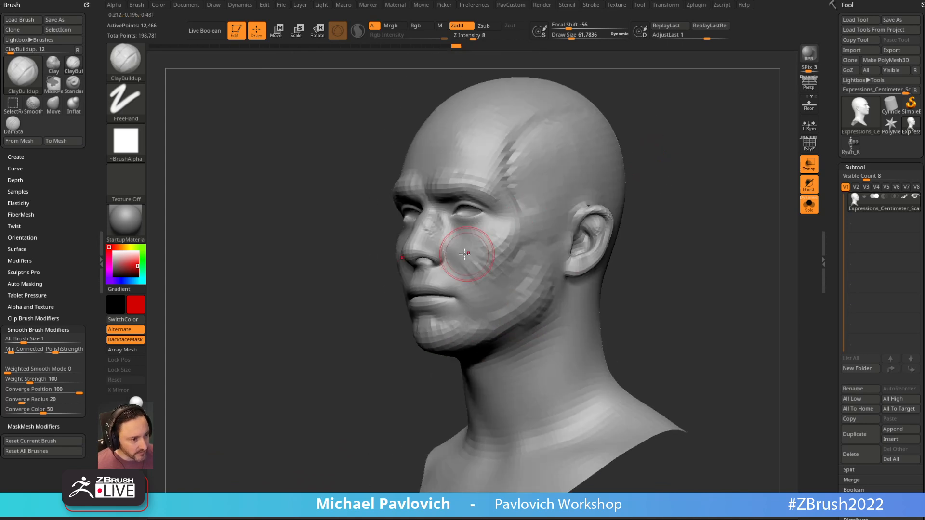
pyautogui.moveTo(586, 203); pyautogui.dragTo(438, 249)
# Refine the lower cheek forms and switch to the DamStandard brush to define the facial creases.
pyautogui.moveTo(663, 168)
pyautogui.mouseDown()
pyautogui.moveTo(661, 182)
pyautogui.moveTo(608, 184)
pyautogui.mouseUp()
pyautogui.press('s')
pyautogui.moveTo(469, 306); pyautogui.dragTo(465, 306)
pyautogui.moveTo(699, 159)
pyautogui.keyDown('alt'); pyautogui.mouseDown()
pyautogui.moveTo(721, 117)
pyautogui.moveTo(726, 144)
pyautogui.moveTo(686, 161)
pyautogui.moveTo(622, 150)
pyautogui.moveTo(713, 154)
pyautogui.moveTo(607, 159)
pyautogui.mouseUp(); pyautogui.keyUp('alt')
pyautogui.press('b')
pyautogui.press('d')
pyautogui.press('s')
pyautogui.press('s')
# Return to ClayBuildup and build up the under-eye bags and cheeks.
pyautogui.press('b')
pyautogui.press('c')
pyautogui.press('b')
pyautogui.press('s')
pyautogui.moveTo(458, 256)
pyautogui.mouseDown()
pyautogui.moveTo(444, 251)
pyautogui.moveTo(484, 264)
pyautogui.mouseUp()
pyautogui.moveTo(675, 137)
pyautogui.keyDown('alt'); pyautogui.mouseDown()
pyautogui.moveTo(692, 146)
pyautogui.moveTo(626, 144)
pyautogui.mouseUp(); pyautogui.keyUp('alt')
pyautogui.press('s')
pyautogui.moveTo(450, 230); pyautogui.dragTo(434, 233)
# Strengthen the outer brow bone and eye socket rim with ClayBuildup at a draw size of about 49.
pyautogui.moveTo(616, 132)
pyautogui.mouseDown()
pyautogui.moveTo(657, 135)
pyautogui.moveTo(622, 138)
pyautogui.mouseUp()
pyautogui.press('s')
pyautogui.moveTo(479, 244); pyautogui.dragTo(472, 243)
pyautogui.moveTo(632, 153)
pyautogui.mouseDown()
pyautogui.moveTo(624, 143)
pyautogui.moveTo(622, 159)
pyautogui.mouseUp()
pyautogui.press('s')
pyautogui.moveTo(453, 249); pyautogui.dragTo(461, 249)
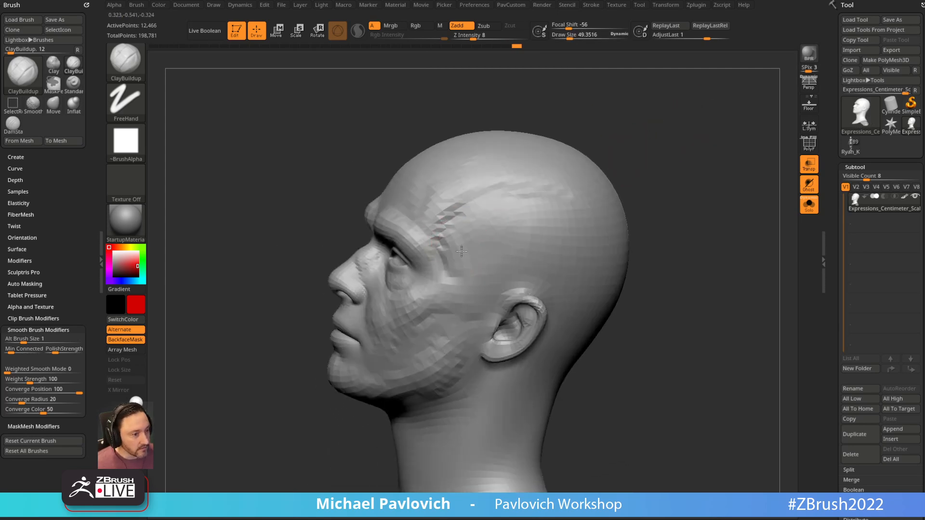
# Fill out the temporal muscles behind the temporal lines with ClayBuildup, using draw sizes of about 62 to 76.
pyautogui.keyDown('alt'); pyautogui.moveTo(635, 153); pyautogui.dragTo(641, 135); pyautogui.keyUp('alt')
pyautogui.moveTo(641, 135)
pyautogui.mouseDown()
pyautogui.moveTo(659, 128)
pyautogui.moveTo(624, 131)
pyautogui.mouseUp()
pyautogui.press('s')
pyautogui.moveTo(473, 238); pyautogui.dragTo(477, 239)
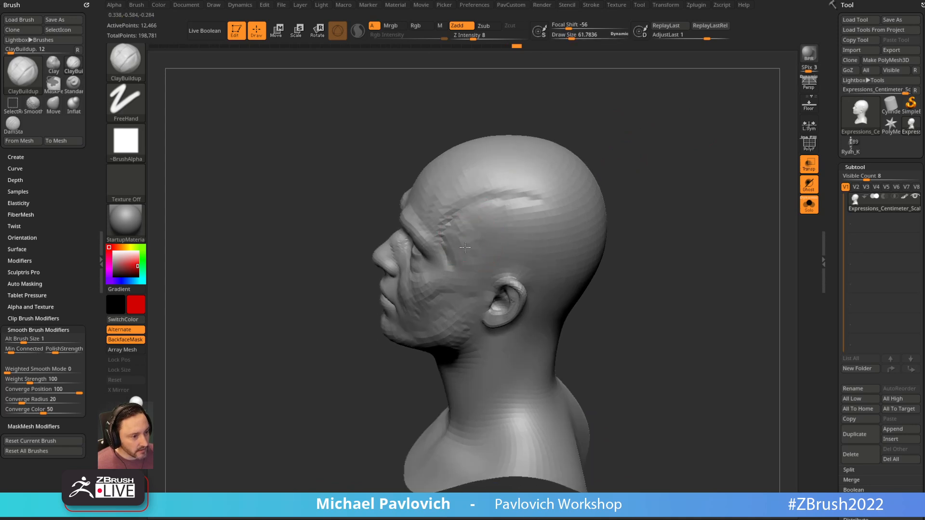
pyautogui.moveTo(642, 161); pyautogui.dragTo(475, 212)
pyautogui.moveTo(636, 183); pyautogui.dragTo(458, 232)
pyautogui.moveTo(541, 149)
pyautogui.mouseDown()
pyautogui.moveTo(490, 204)
pyautogui.moveTo(570, 206)
pyautogui.mouseUp()
pyautogui.moveTo(658, 180)
pyautogui.mouseDown()
pyautogui.moveTo(568, 232)
pyautogui.moveTo(596, 224)
pyautogui.mouseUp()
pyautogui.moveTo(715, 176)
pyautogui.mouseDown()
pyautogui.moveTo(569, 218)
pyautogui.moveTo(559, 200)
pyautogui.moveTo(593, 250)
pyautogui.moveTo(621, 256)
pyautogui.moveTo(631, 270)
pyautogui.moveTo(729, 198)
pyautogui.moveTo(752, 214)
pyautogui.mouseUp()
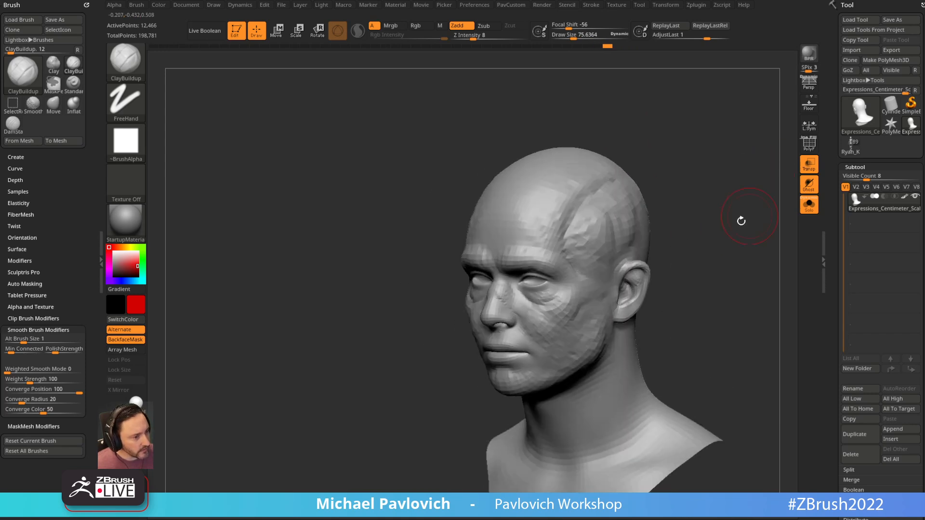
# Move the head to subdivision level 2 and refine the temporal muscles with ClayBuildup at a draw size of about 44.
pyautogui.moveTo(835, 224); pyautogui.dragTo(828, 153)
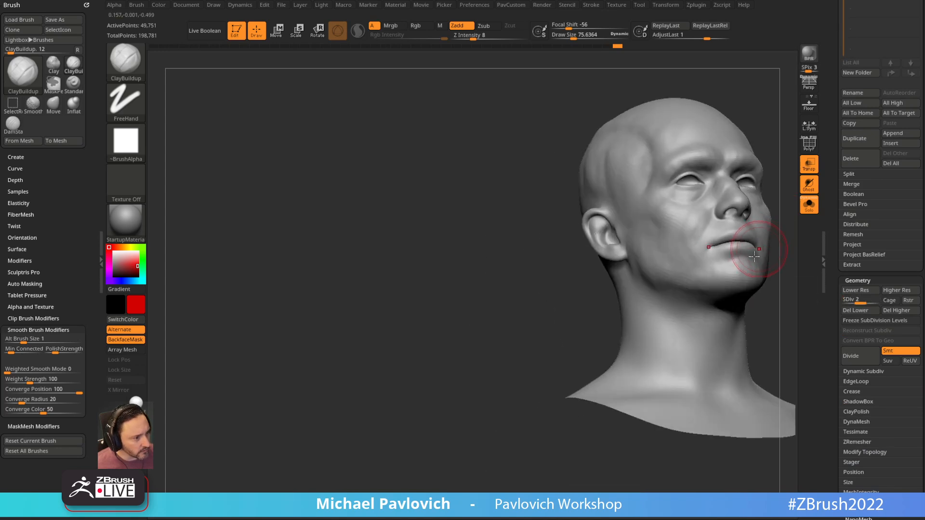
pyautogui.moveTo(754, 257)
pyautogui.mouseDown()
pyautogui.moveTo(730, 316)
pyautogui.moveTo(699, 207)
pyautogui.moveTo(702, 170)
pyautogui.moveTo(661, 180)
pyautogui.mouseUp()
pyautogui.press('s')
pyautogui.moveTo(506, 228); pyautogui.dragTo(504, 228)
pyautogui.moveTo(509, 212)
pyautogui.mouseDown()
pyautogui.moveTo(511, 232)
pyautogui.moveTo(520, 213)
pyautogui.mouseUp()
pyautogui.moveTo(621, 174)
pyautogui.mouseDown()
pyautogui.moveTo(646, 129)
pyautogui.moveTo(667, 180)
pyautogui.moveTo(437, 260)
pyautogui.moveTo(477, 214)
pyautogui.mouseUp()
pyautogui.moveTo(708, 103); pyautogui.dragTo(656, 138)
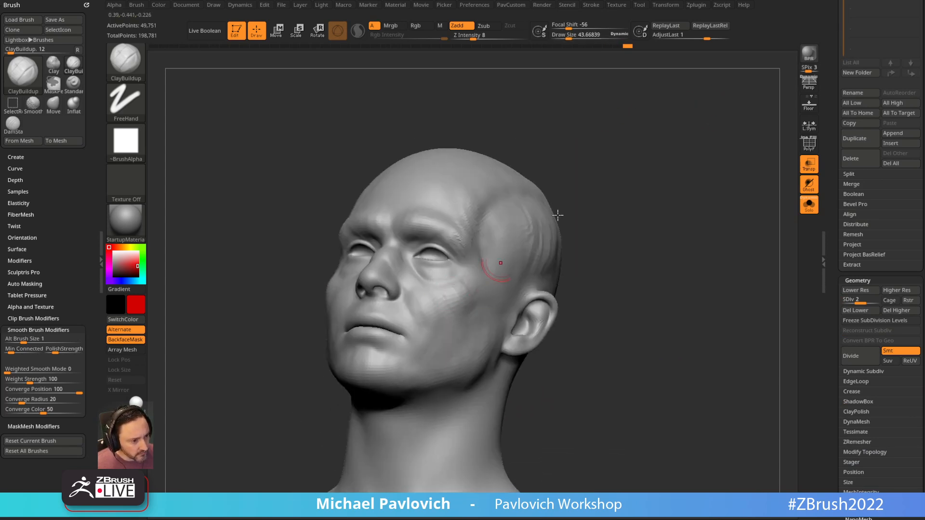
pyautogui.moveTo(512, 248); pyautogui.dragTo(624, 200)
# Switch to the Dam_Standard_02 brush with a draw size of about 108.
pyautogui.press(',')
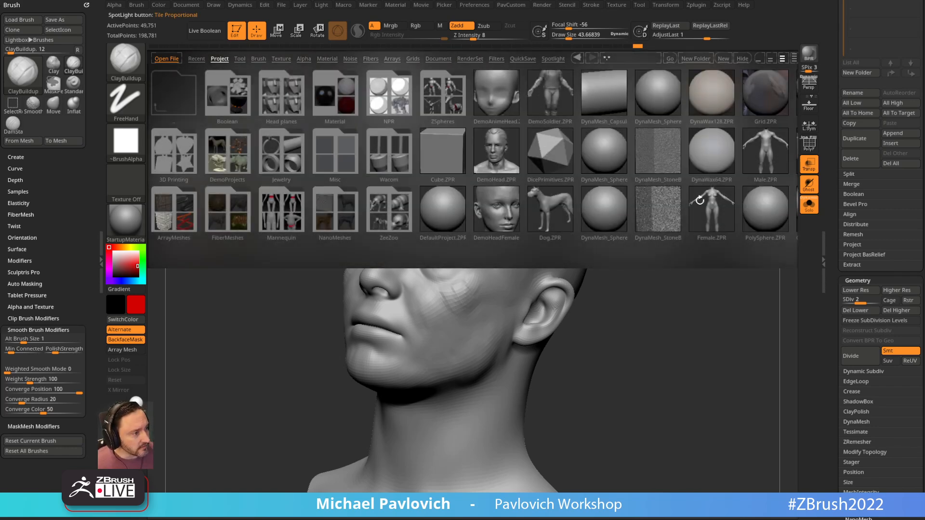
pyautogui.press(',')
pyautogui.moveTo(662, 187); pyautogui.dragTo(681, 164)
pyautogui.press('b')
pyautogui.press('d')
pyautogui.press('s')
pyautogui.moveTo(607, 123)
pyautogui.mouseDown()
pyautogui.moveTo(617, 95)
pyautogui.moveTo(573, 156)
pyautogui.mouseUp()
pyautogui.press('s')
pyautogui.moveTo(419, 190); pyautogui.dragTo(425, 189)
# Carve creases between the brows and under the eyes with the Dam_Standard_02 brush.
pyautogui.moveTo(422, 197); pyautogui.dragTo(506, 168, button='right')
pyautogui.moveTo(567, 186); pyautogui.dragTo(440, 191, button='right')
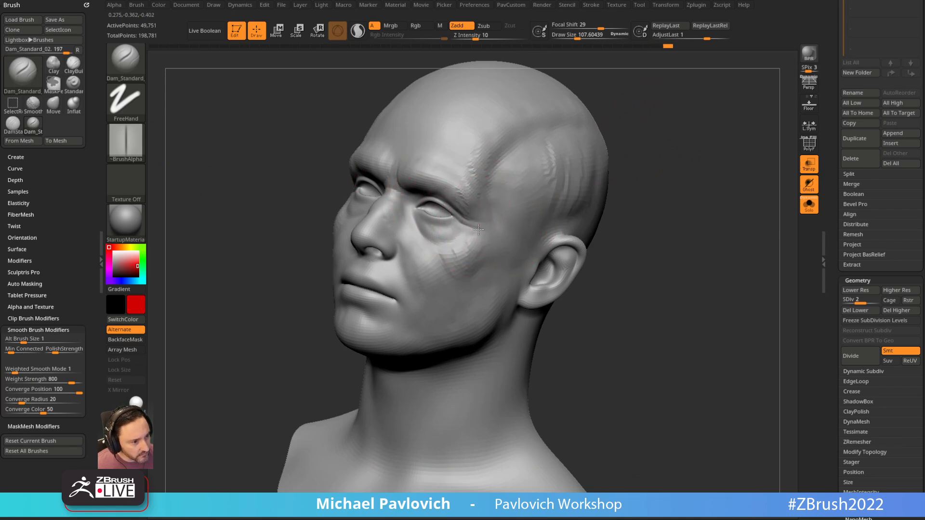
pyautogui.moveTo(427, 241); pyautogui.dragTo(445, 255)
pyautogui.moveTo(631, 179)
pyautogui.mouseDown()
pyautogui.moveTo(669, 159)
pyautogui.moveTo(622, 138)
pyautogui.moveTo(613, 144)
pyautogui.mouseUp()
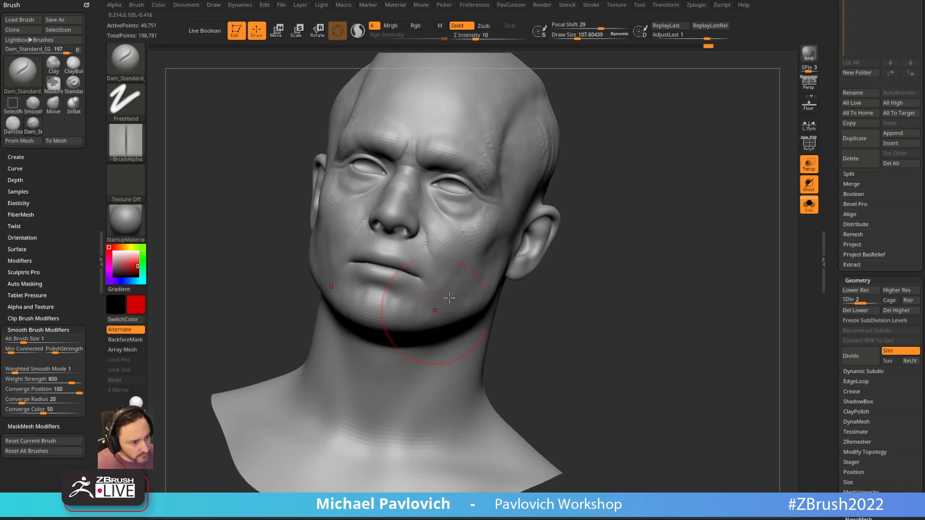
# Carve the nasolabial folds and the creases beside the mouth, reducing the draw size to about 69.
pyautogui.moveTo(431, 315); pyautogui.dragTo(431, 263, button='right')
pyautogui.moveTo(418, 302); pyautogui.dragTo(512, 203, button='right')
pyautogui.press('[')
pyautogui.keyDown('shift'); pyautogui.moveTo(499, 187); pyautogui.dragTo(558, 195); pyautogui.keyUp('shift')
pyautogui.moveTo(558, 195)
pyautogui.mouseDown(button='right')
pyautogui.moveTo(713, 159)
pyautogui.moveTo(715, 129)
pyautogui.moveTo(701, 181)
pyautogui.moveTo(684, 158)
pyautogui.moveTo(692, 168)
pyautogui.mouseUp(button='right')
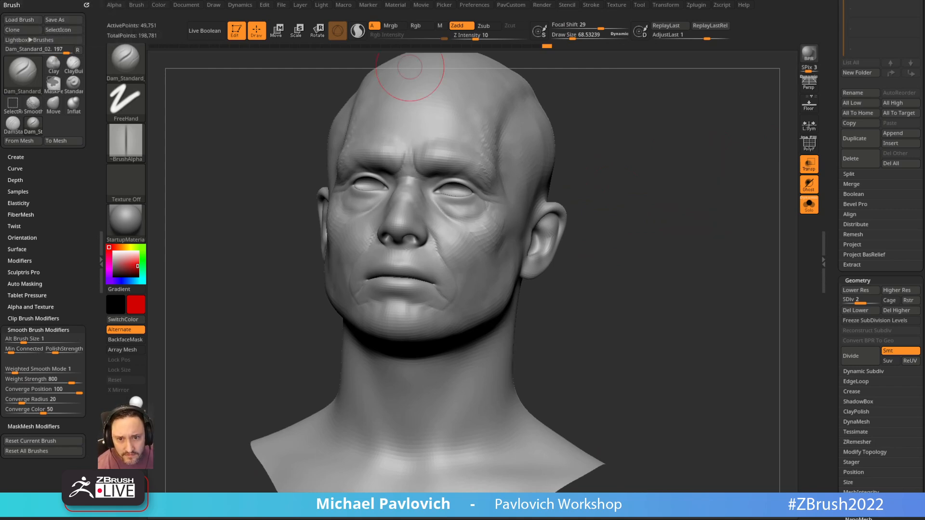
pyautogui.moveTo(409, 67)
pyautogui.mouseDown(button='right')
pyautogui.moveTo(713, 97)
pyautogui.moveTo(675, 99)
pyautogui.moveTo(692, 79)
pyautogui.moveTo(686, 107)
pyautogui.moveTo(717, 110)
pyautogui.moveTo(724, 122)
pyautogui.mouseUp(button='right')
# Sharpen the creases inside the ear with the DamStandard brush at a draw size of about 27.
pyautogui.press('b')
pyautogui.press('d')
pyautogui.press('s')
pyautogui.press('s')
pyautogui.moveTo(384, 191); pyautogui.dragTo(375, 198)
pyautogui.moveTo(677, 98); pyautogui.dragTo(718, 94, button='right')
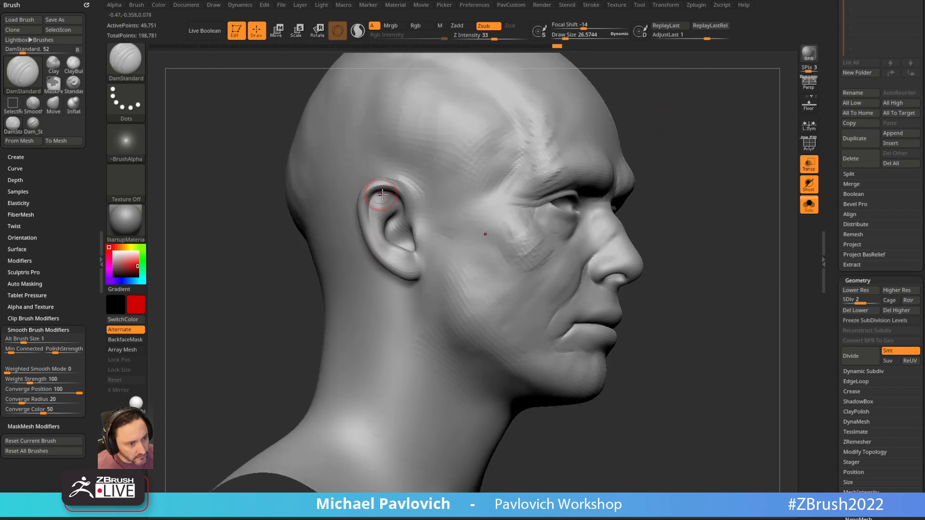
pyautogui.moveTo(408, 221); pyautogui.dragTo(412, 231)
pyautogui.moveTo(686, 116)
pyautogui.keyDown('alt'); pyautogui.mouseDown(button='right')
pyautogui.moveTo(696, 126)
pyautogui.moveTo(775, 135)
pyautogui.moveTo(770, 124)
pyautogui.moveTo(707, 101)
pyautogui.mouseUp(button='right'); pyautogui.keyUp('alt')
pyautogui.press('s')
pyautogui.moveTo(405, 243); pyautogui.dragTo(409, 243)
pyautogui.keyDown('alt'); pyautogui.moveTo(696, 180); pyautogui.dragTo(668, 159, button='right'); pyautogui.keyUp('alt')
# Add clay around the earlobe's attachment to the jaw with ClayBuildup at a draw size of about 41.
pyautogui.press('b')
pyautogui.press('c')
pyautogui.press('b')
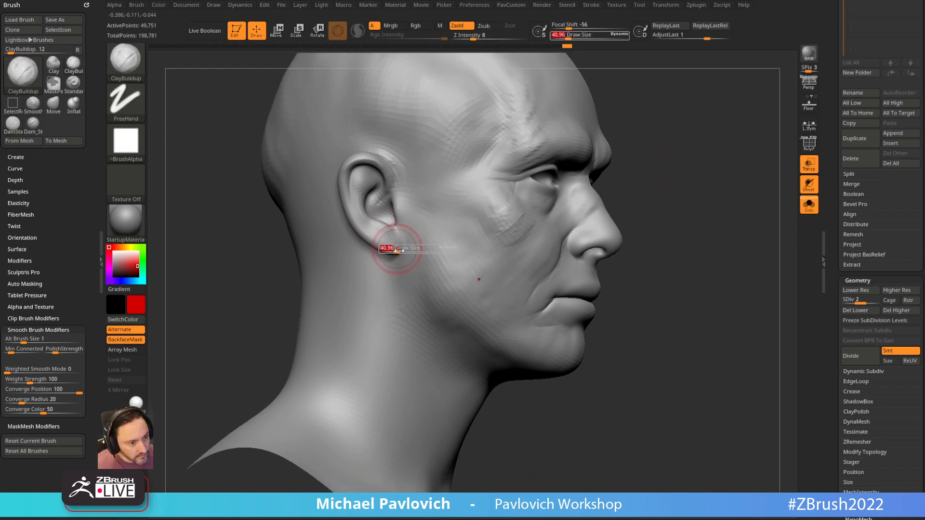
pyautogui.moveTo(396, 255)
pyautogui.mouseDown()
pyautogui.moveTo(406, 247)
pyautogui.moveTo(426, 269)
pyautogui.mouseUp()
pyautogui.moveTo(695, 130)
pyautogui.keyDown('alt'); pyautogui.mouseDown(button='right')
pyautogui.moveTo(684, 127)
pyautogui.moveTo(683, 144)
pyautogui.mouseUp(button='right'); pyautogui.keyUp('alt')
# Switch to the Standard brush with a draw size of about 12 for the earlobe.
pyautogui.press('b')
pyautogui.press('s')
pyautogui.press('t')
pyautogui.press('s')
pyautogui.moveTo(419, 244); pyautogui.dragTo(412, 244)
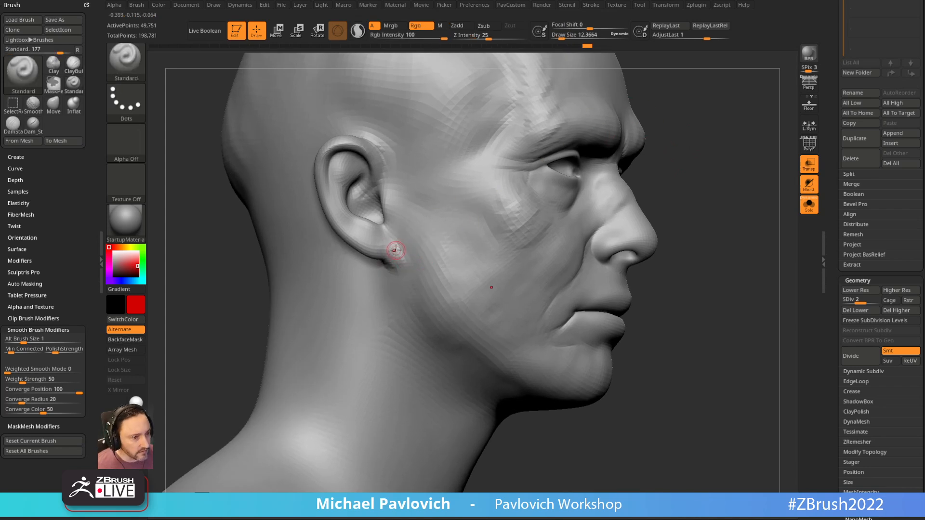
pyautogui.moveTo(690, 73); pyautogui.dragTo(665, 85, button='right')
# Undo the last stroke and set the Standard brush to Zadd with Rgb off and white as the color.
pyautogui.hotkey('ctrl', 'z')
pyautogui.click(422, 27)
pyautogui.moveTo(834, 52); pyautogui.dragTo(834, 198)
pyautogui.click(905, 196)
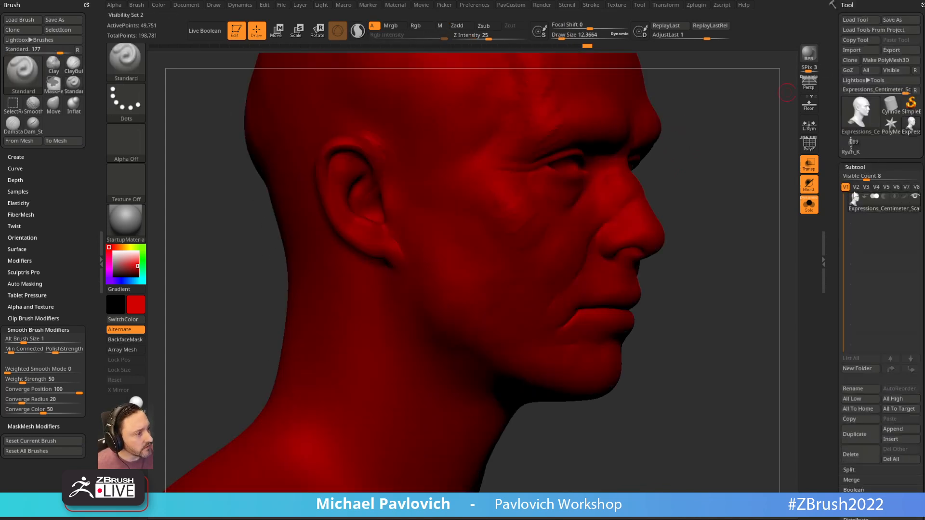
pyautogui.moveTo(125, 261); pyautogui.dragTo(110, 246)
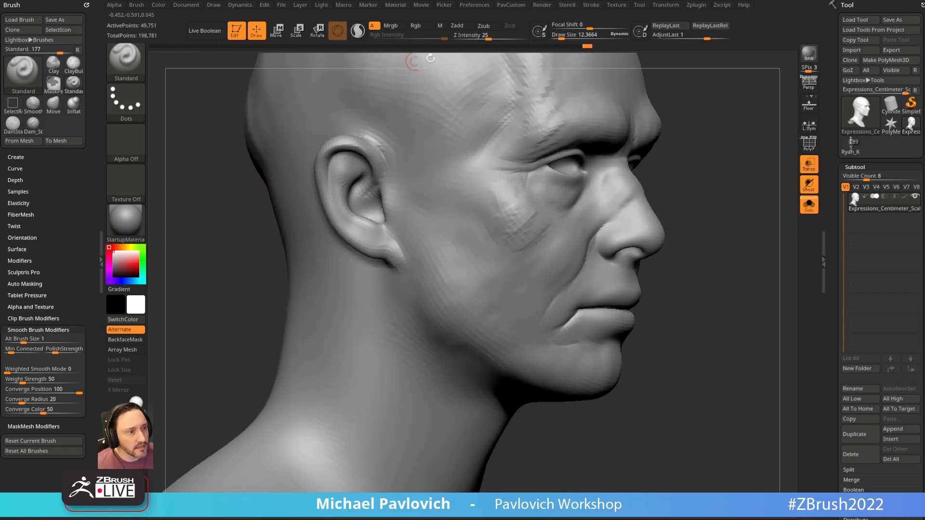
pyautogui.click(463, 27)
# Set the Standard brush's Z Intensity to 33 and check its LazyMouse settings.
pyautogui.moveTo(695, 147); pyautogui.dragTo(618, 140, button='right')
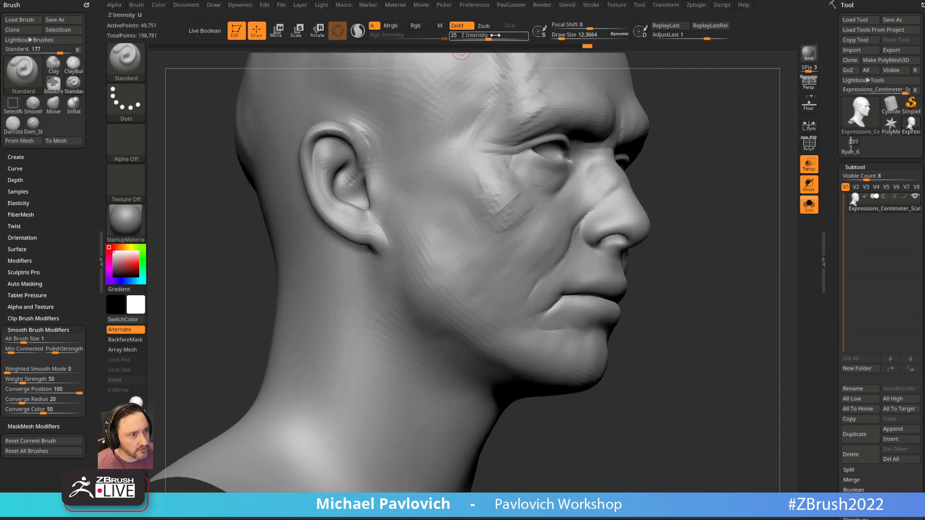
pyautogui.moveTo(488, 38); pyautogui.dragTo(494, 38)
pyautogui.press('2')
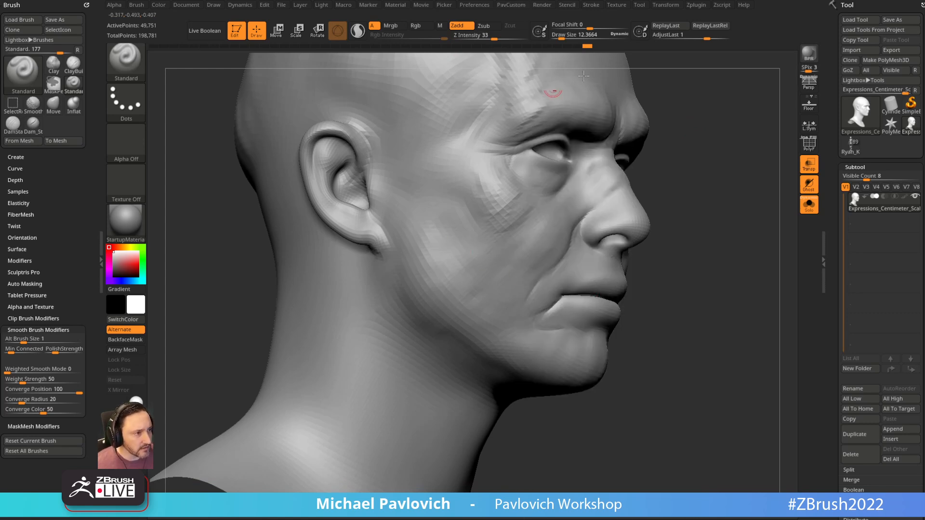
pyautogui.click(591, 6)
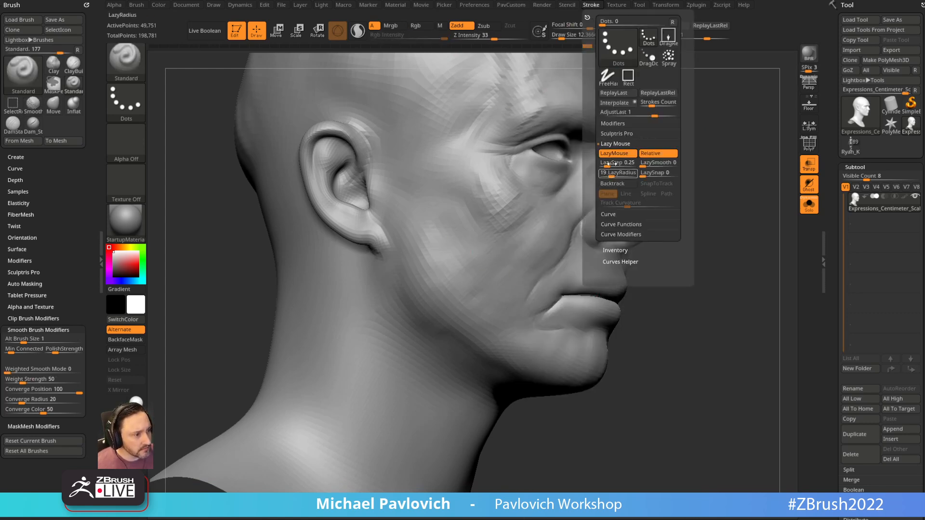
pyautogui.click(589, 8)
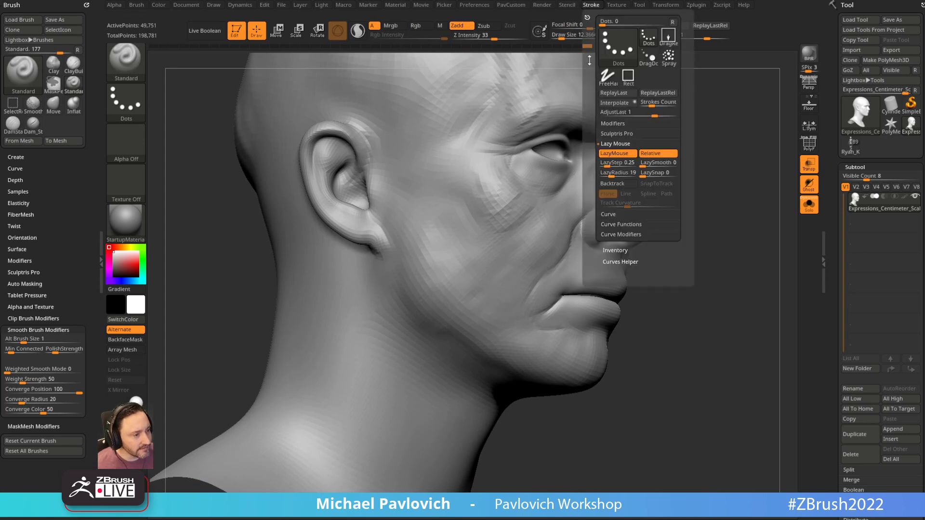
# Sculpt small lumps on the earlobe with the Standard brush.
pyautogui.moveTo(683, 127); pyautogui.dragTo(383, 251)
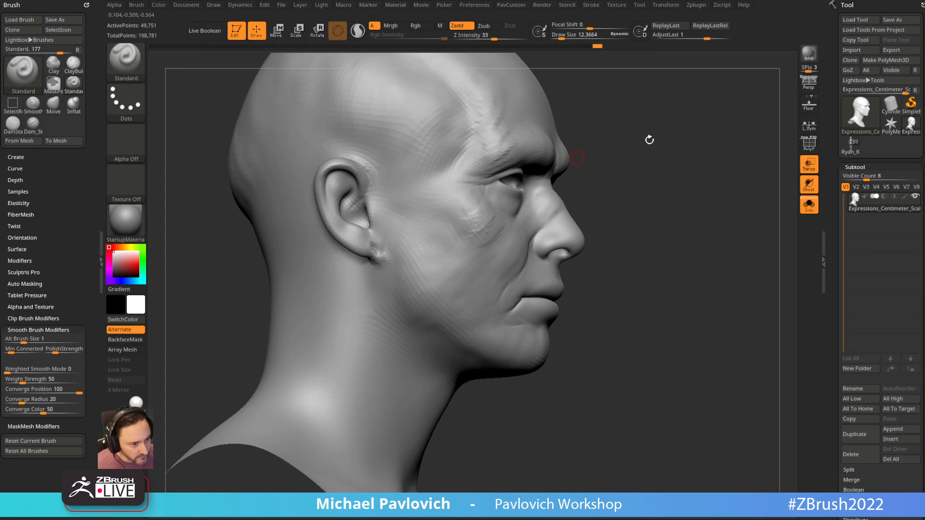
pyautogui.moveTo(583, 155); pyautogui.dragTo(574, 167)
pyautogui.moveTo(644, 138)
pyautogui.mouseDown()
pyautogui.moveTo(688, 120)
pyautogui.moveTo(679, 124)
pyautogui.moveTo(732, 126)
pyautogui.moveTo(708, 122)
pyautogui.mouseUp()
pyautogui.moveTo(620, 104)
pyautogui.mouseDown()
pyautogui.moveTo(655, 97)
pyautogui.moveTo(651, 110)
pyautogui.moveTo(632, 112)
pyautogui.moveTo(678, 129)
pyautogui.mouseUp()
# Adjust the ear with the Move brush and detail the area in front of it with the Standard brush at a draw size of about 10.
pyautogui.press('b')
pyautogui.press('m')
pyautogui.press('v')
pyautogui.moveTo(678, 130)
pyautogui.keyDown('ctrl'); pyautogui.mouseDown(button='right')
pyautogui.moveTo(703, 125)
pyautogui.moveTo(667, 126)
pyautogui.mouseUp(button='right'); pyautogui.keyUp('ctrl')
pyautogui.press('b')
pyautogui.press('s')
pyautogui.press('t')
pyautogui.keyDown('alt'); pyautogui.moveTo(405, 237); pyautogui.dragTo(399, 233); pyautogui.keyUp('alt')
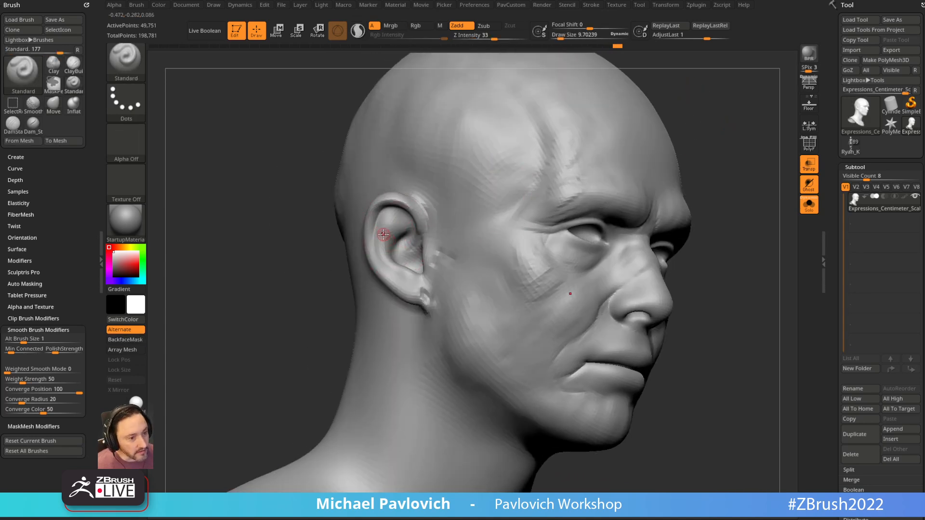
# Sculpt deformed inner ear folds with the Standard brush at a draw size of about 21.
pyautogui.moveTo(723, 121)
pyautogui.keyDown('alt'); pyautogui.mouseDown()
pyautogui.moveTo(715, 99)
pyautogui.moveTo(737, 101)
pyautogui.mouseUp(); pyautogui.keyUp('alt')
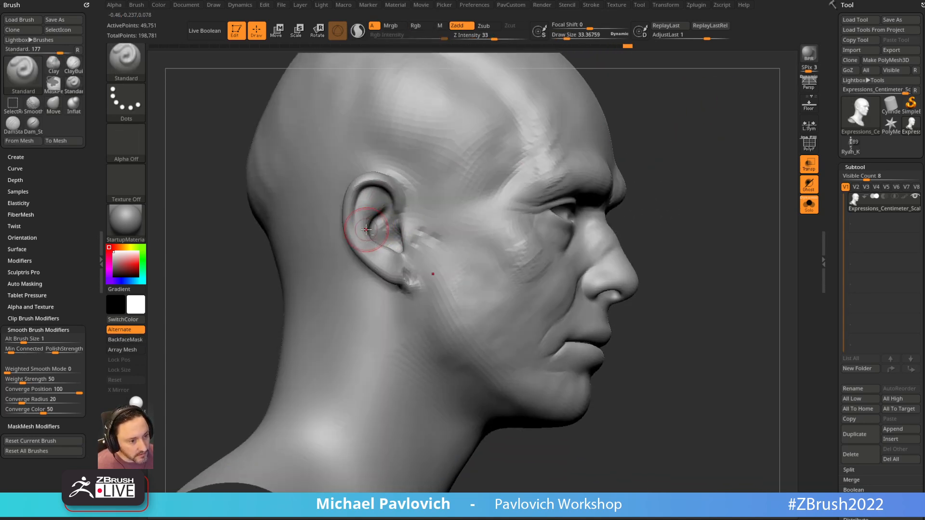
pyautogui.moveTo(640, 128); pyautogui.dragTo(378, 244)
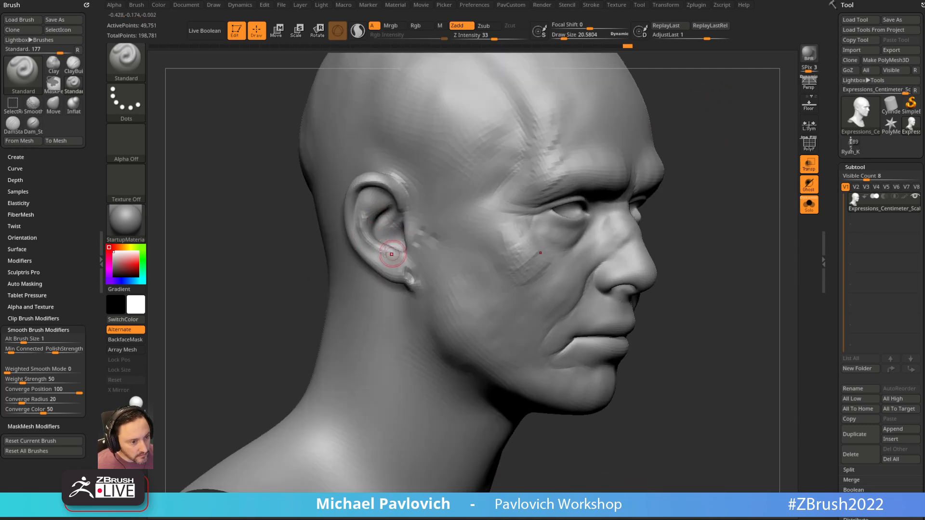
pyautogui.moveTo(675, 127); pyautogui.dragTo(647, 124)
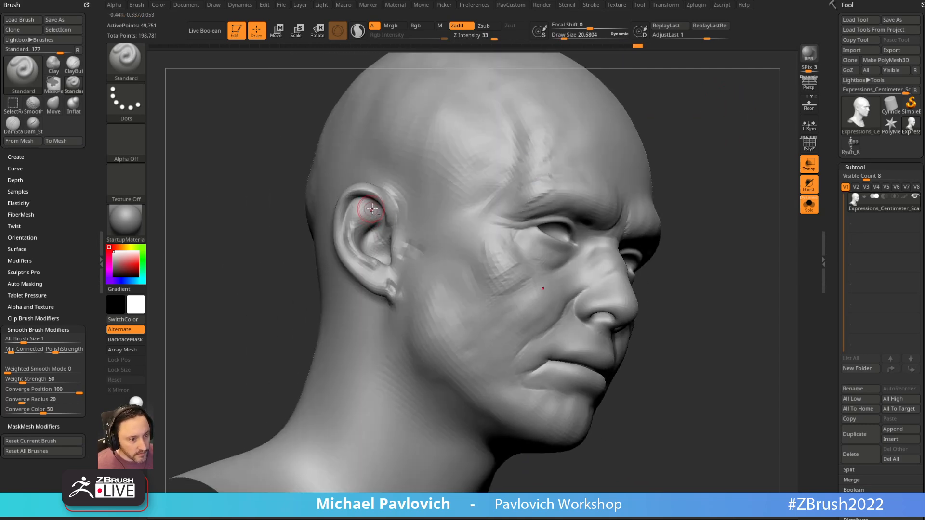
pyautogui.moveTo(699, 112)
pyautogui.mouseDown()
pyautogui.moveTo(750, 112)
pyautogui.moveTo(675, 121)
pyautogui.moveTo(722, 120)
pyautogui.moveTo(694, 124)
pyautogui.moveTo(692, 147)
pyautogui.moveTo(702, 119)
pyautogui.mouseUp()
pyautogui.press('f')
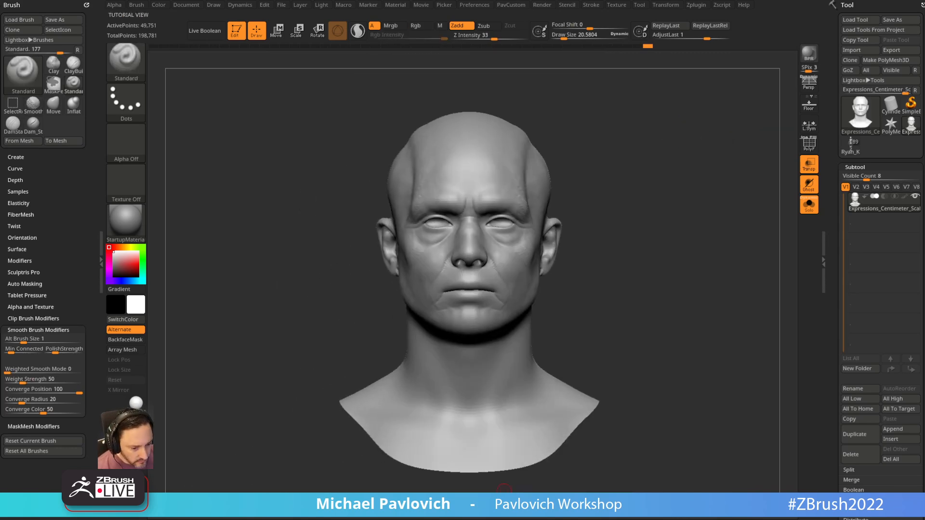
# Glance at the hockey mask image references and duplicate the head subtool.
pyautogui.hotkey('alt', 'Tab')
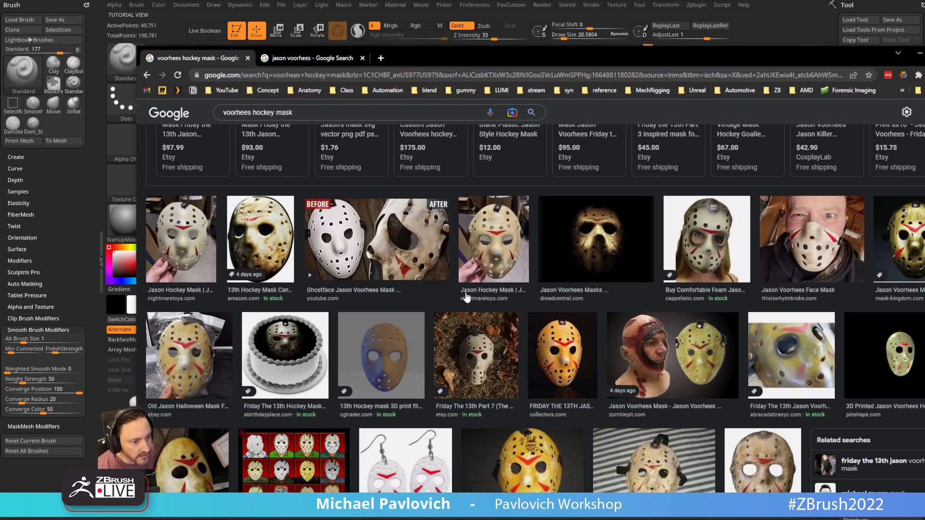
pyautogui.hotkey('alt', 'Tab')
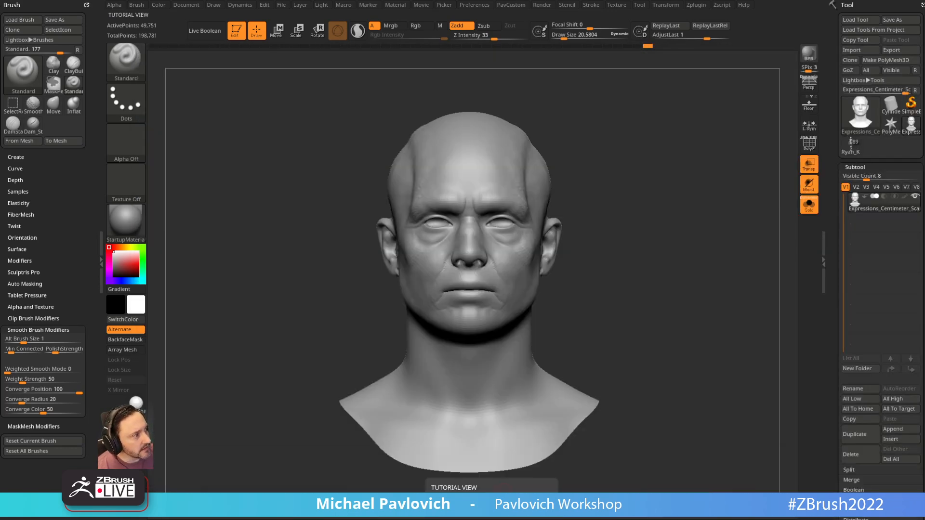
pyautogui.moveTo(630, 90); pyautogui.dragTo(624, 109)
pyautogui.moveTo(665, 157); pyautogui.dragTo(631, 162)
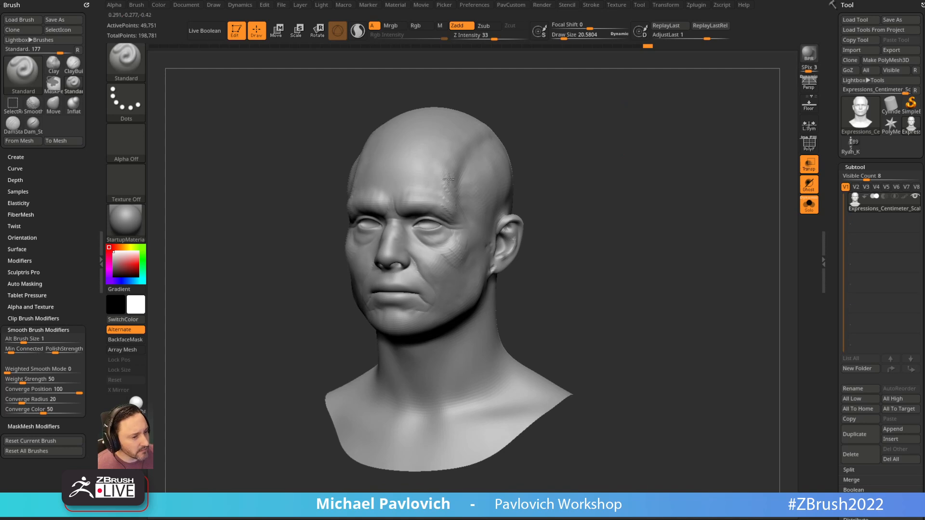
pyautogui.scroll(-2, 849, 281)
pyautogui.click(860, 395)
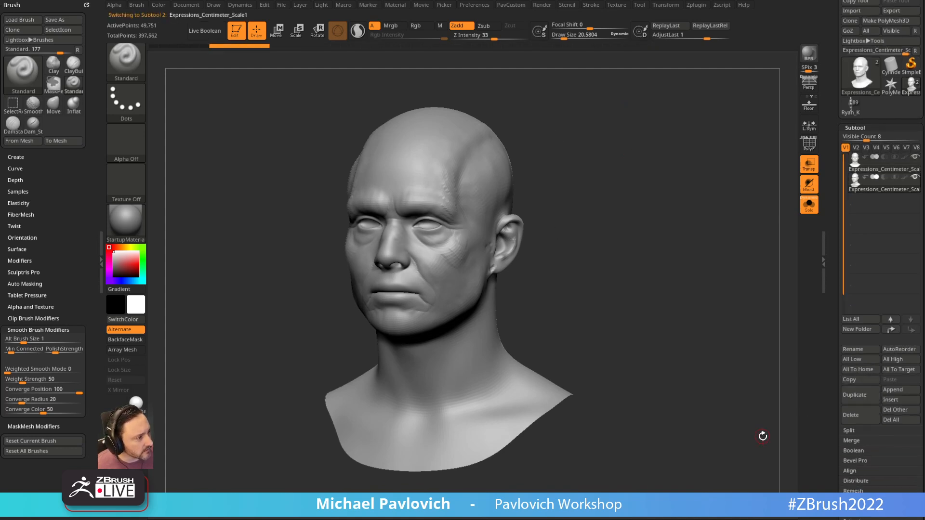
# Try to convert the duplicated head to DynaMesh at resolution 128.
pyautogui.scroll(-1, 834, 247)
pyautogui.press('space')
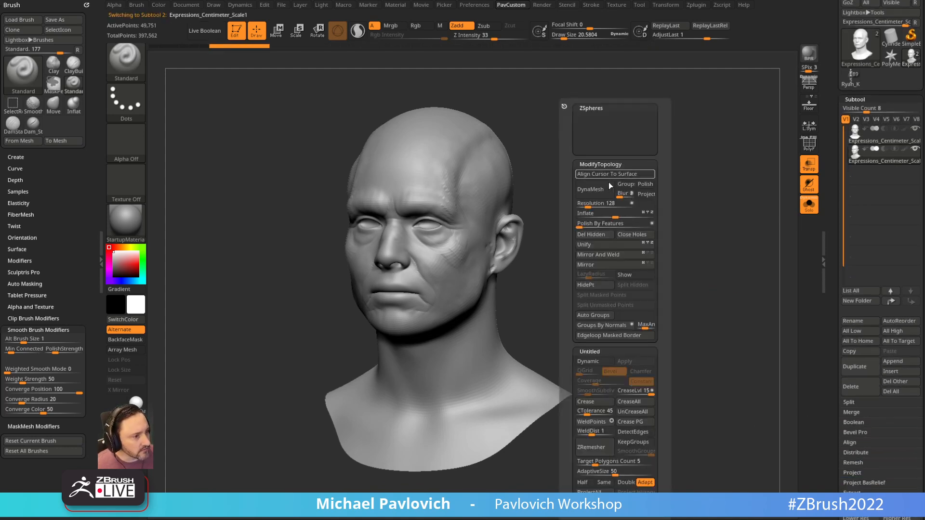
pyautogui.click(592, 190)
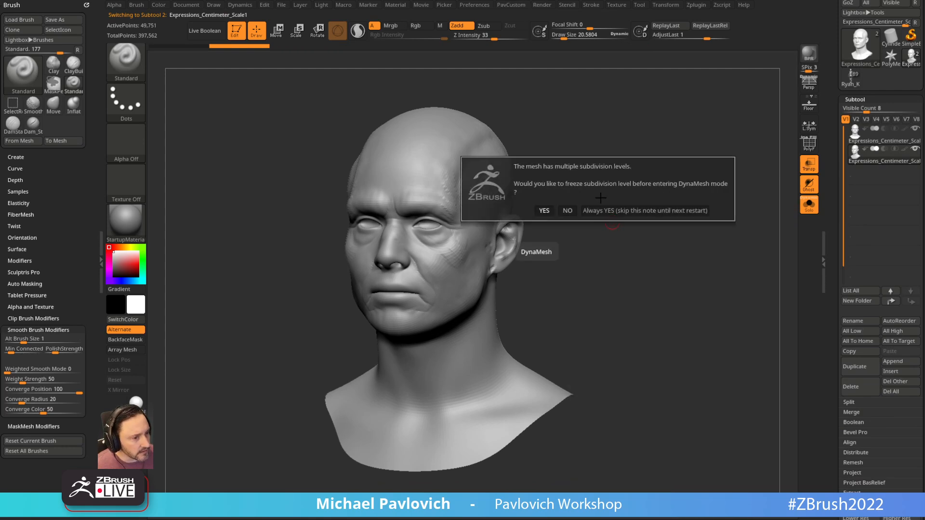
pyautogui.click(596, 208)
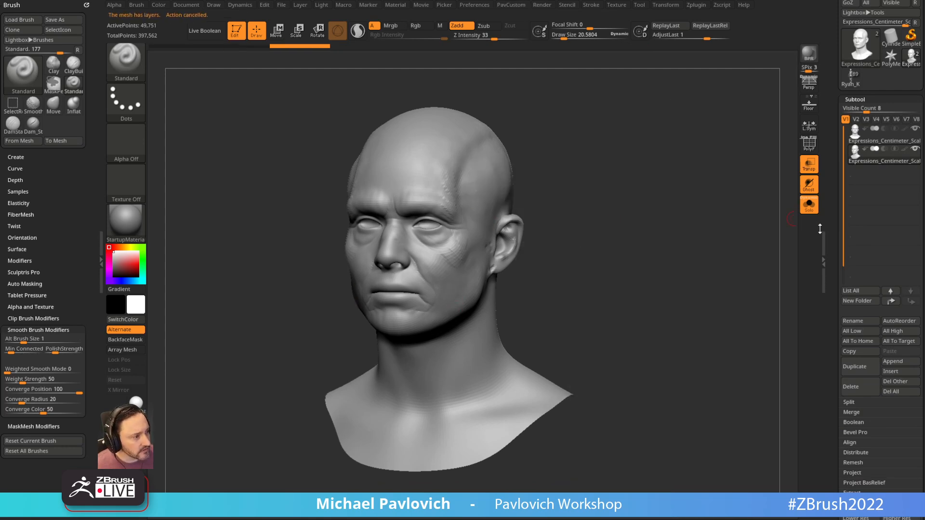
pyautogui.click(809, 164)
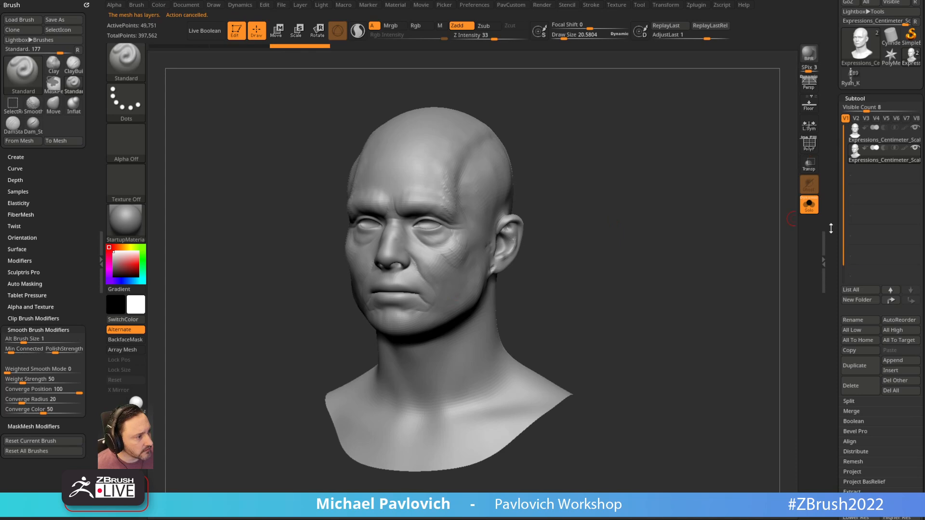
# Show the duplicate's polyframe and set its DynaMesh resolution to 488.
pyautogui.scroll(-10, 849, 96)
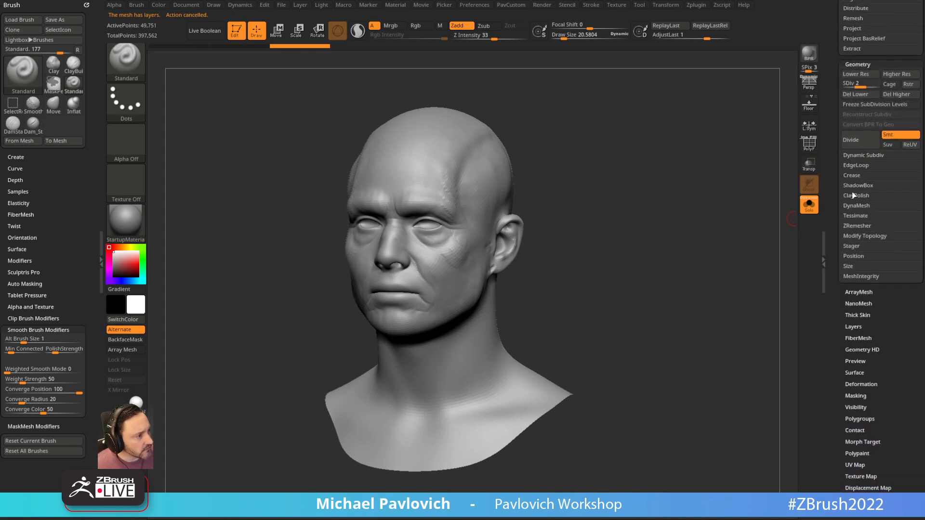
pyautogui.click(857, 206)
pyautogui.moveTo(647, 218)
pyautogui.mouseDown()
pyautogui.moveTo(646, 210)
pyautogui.moveTo(597, 199)
pyautogui.mouseUp()
pyautogui.keyDown('shift'); pyautogui.moveTo(426, 172); pyautogui.dragTo(401, 180); pyautogui.keyUp('shift')
pyautogui.keyDown('alt'); pyautogui.moveTo(607, 140); pyautogui.dragTo(675, 169); pyautogui.keyUp('alt')
pyautogui.click(813, 144)
pyautogui.keyDown('shift'); pyautogui.moveTo(694, 205); pyautogui.dragTo(680, 190); pyautogui.keyUp('shift')
pyautogui.press('space')
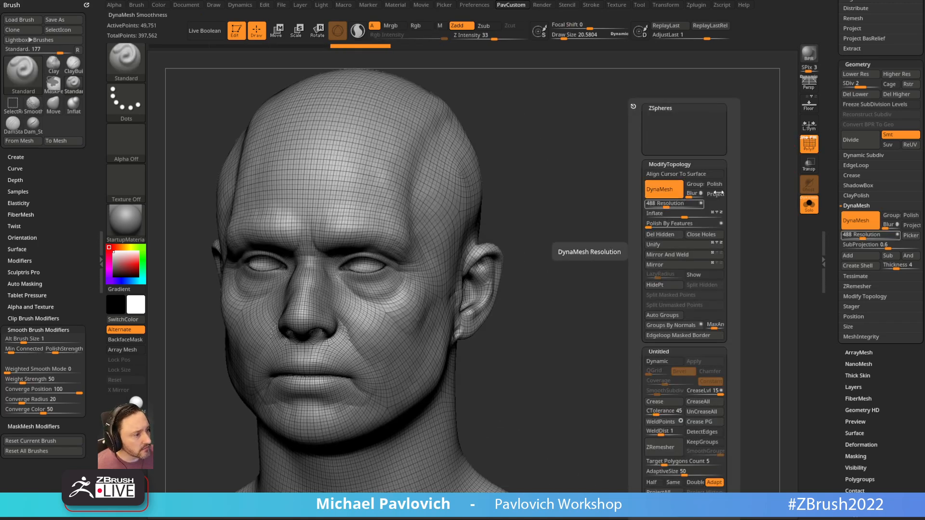
# Bake all the expression layers on the duplicated head.
pyautogui.moveTo(831, 258); pyautogui.dragTo(828, 142)
pyautogui.click(854, 271)
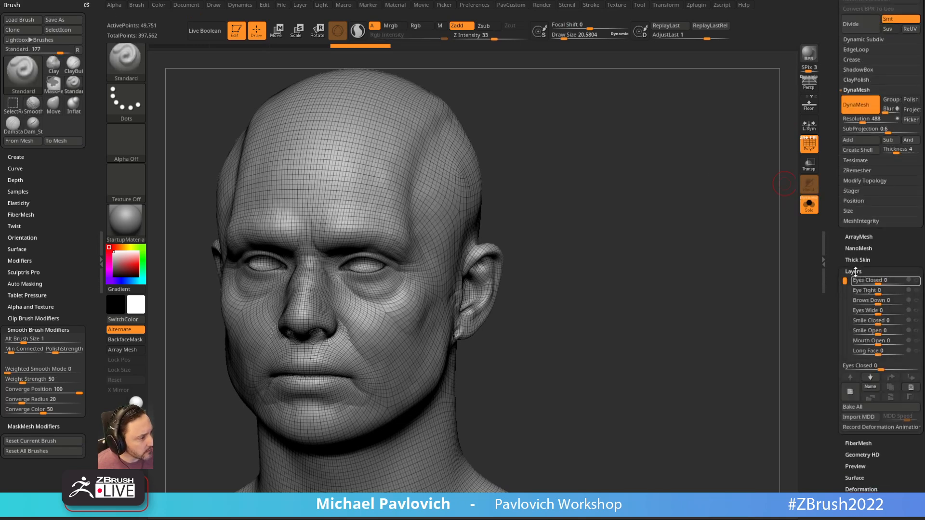
pyautogui.moveTo(833, 279); pyautogui.dragTo(833, 215)
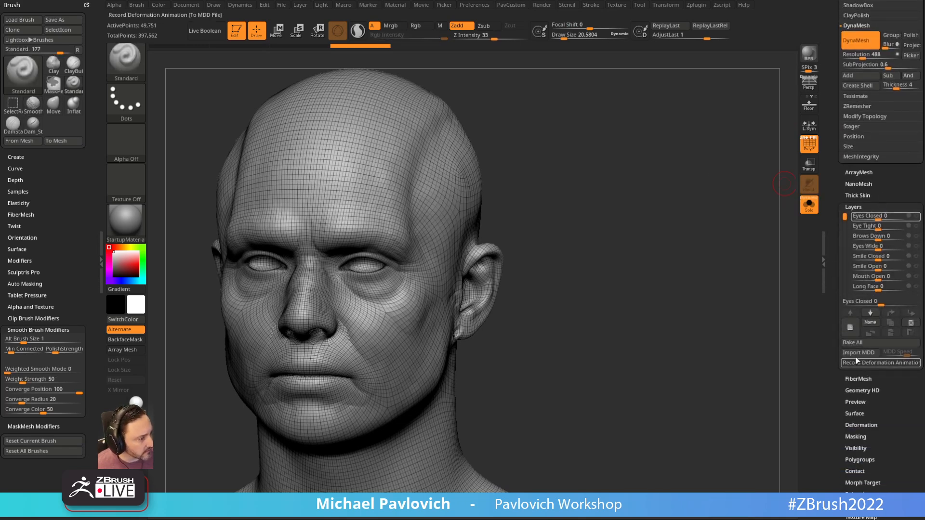
pyautogui.click(868, 364)
pyautogui.click(849, 207)
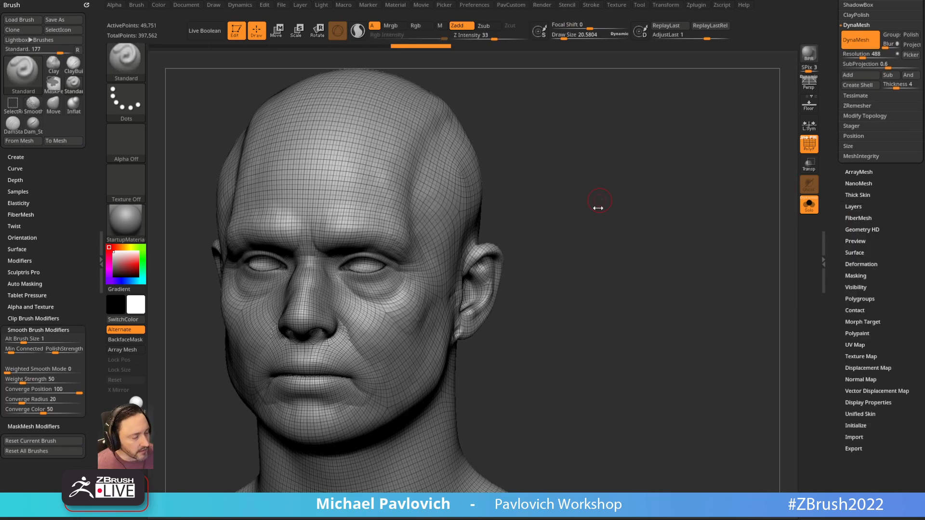
# Remesh the duplicated head with DynaMesh at resolution 488, and again at a lower resolution of 224.
pyautogui.press('2')
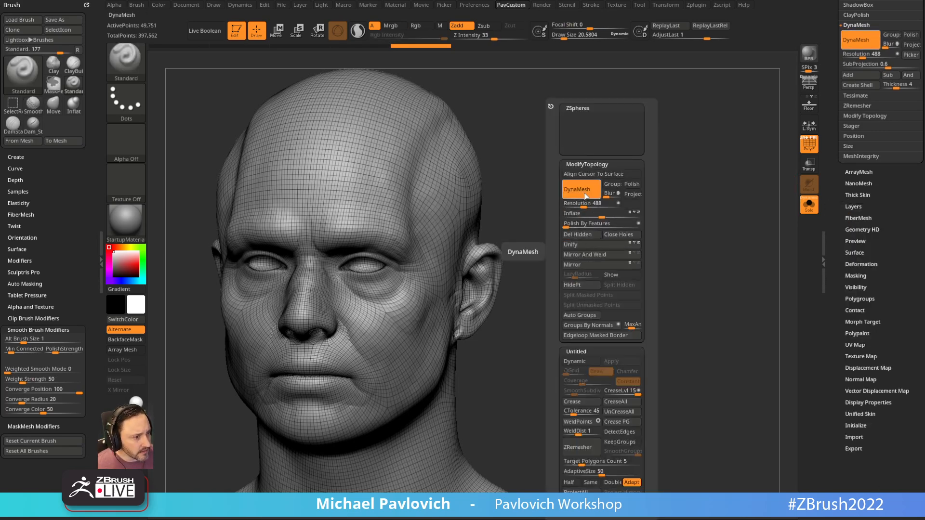
pyautogui.keyDown('ctrl'); pyautogui.moveTo(591, 120); pyautogui.dragTo(636, 200); pyautogui.keyUp('ctrl')
pyautogui.moveTo(660, 243)
pyautogui.keyDown('alt'); pyautogui.mouseDown()
pyautogui.moveTo(668, 184)
pyautogui.moveTo(682, 181)
pyautogui.mouseUp(); pyautogui.keyUp('alt')
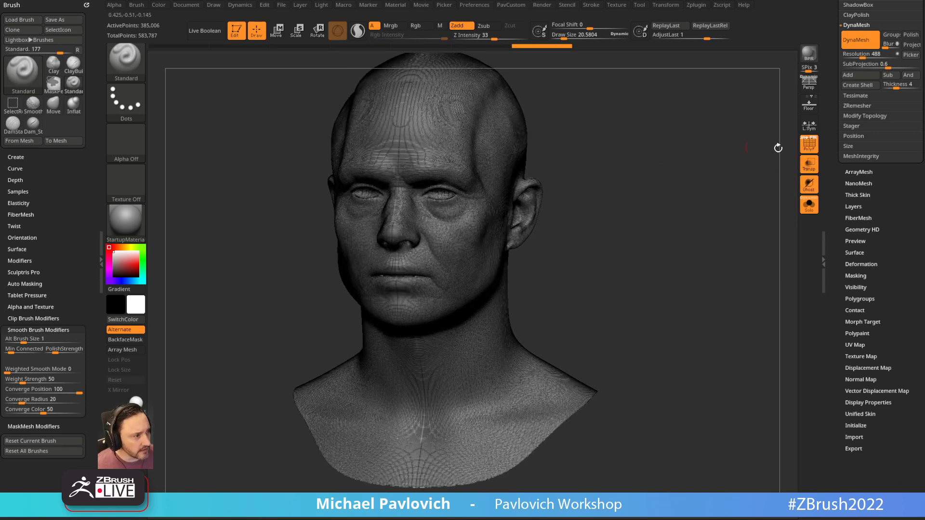
pyautogui.click(810, 143)
pyautogui.press('space')
pyautogui.click(696, 205)
pyautogui.scroll(3, 868, 123)
pyautogui.keyDown('ctrl'); pyautogui.moveTo(626, 102); pyautogui.dragTo(671, 206); pyautogui.keyUp('ctrl')
pyautogui.moveTo(675, 172)
pyautogui.mouseDown()
pyautogui.moveTo(694, 173)
pyautogui.moveTo(637, 167)
pyautogui.moveTo(694, 166)
pyautogui.mouseUp()
# Simplify the eyes, brow and mouth into soft forms with the ClayBuildup brush and smoothing at a draw size of about 83.
pyautogui.press('b')
pyautogui.press('c')
pyautogui.press('b')
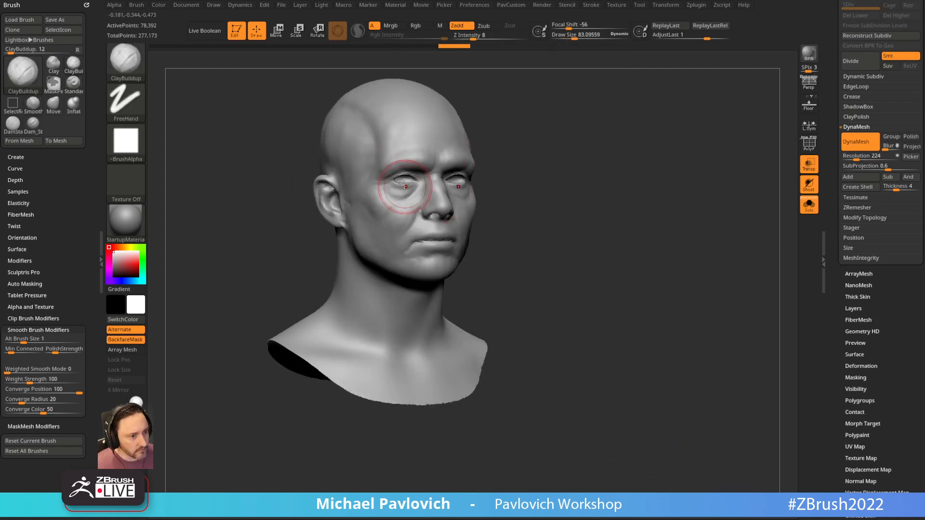
pyautogui.moveTo(511, 159); pyautogui.dragTo(485, 176)
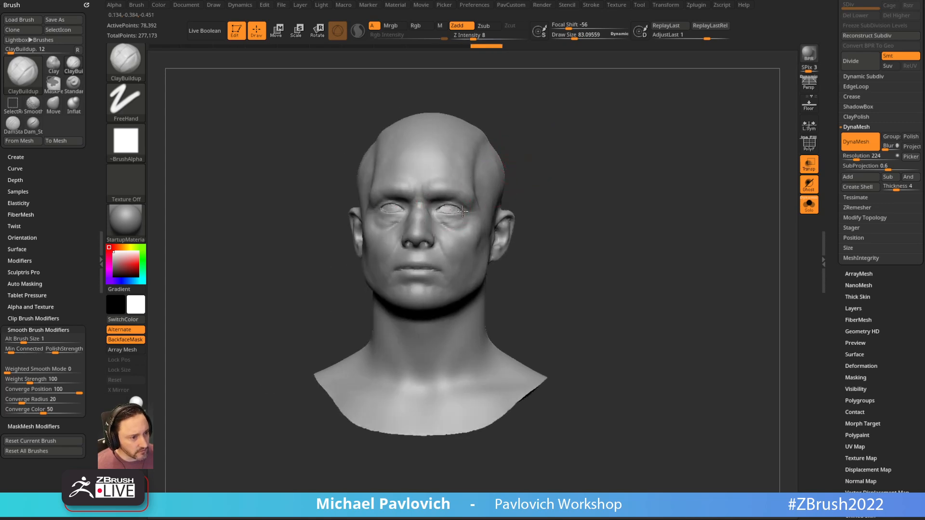
pyautogui.moveTo(554, 159)
pyautogui.mouseDown()
pyautogui.moveTo(565, 153)
pyautogui.moveTo(444, 224)
pyautogui.moveTo(441, 251)
pyautogui.moveTo(426, 260)
pyautogui.moveTo(453, 186)
pyautogui.mouseUp()
pyautogui.moveTo(542, 144); pyautogui.dragTo(502, 138)
pyautogui.keyDown('shift'); pyautogui.moveTo(463, 166); pyautogui.dragTo(427, 166); pyautogui.keyUp('shift')
pyautogui.moveTo(578, 202); pyautogui.dragTo(662, 157)
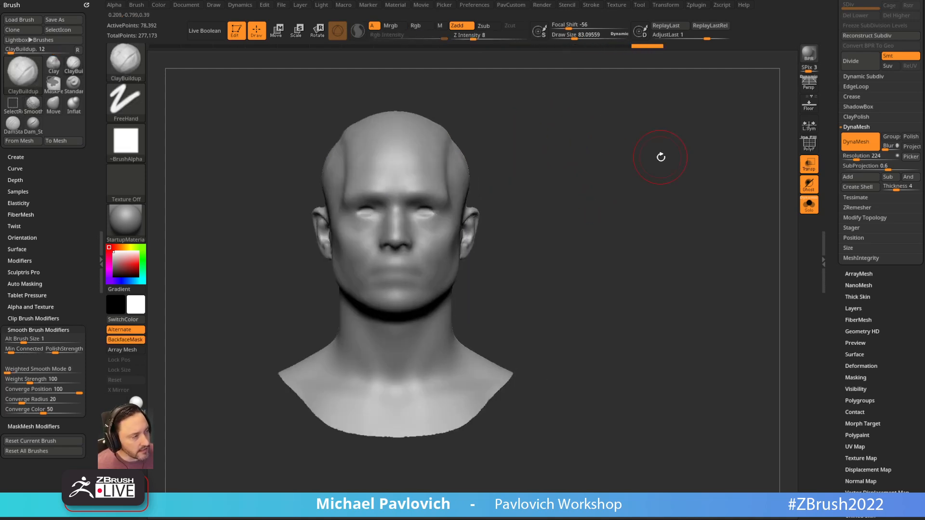
# Inflate the duplicated head slightly and update its DynaMesh.
pyautogui.press('3')
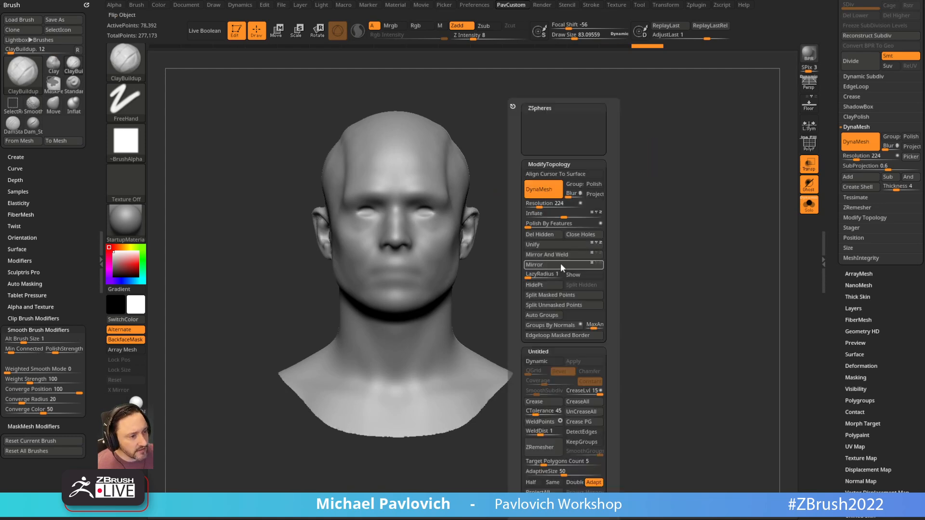
pyautogui.click(564, 215)
pyautogui.press('Return')
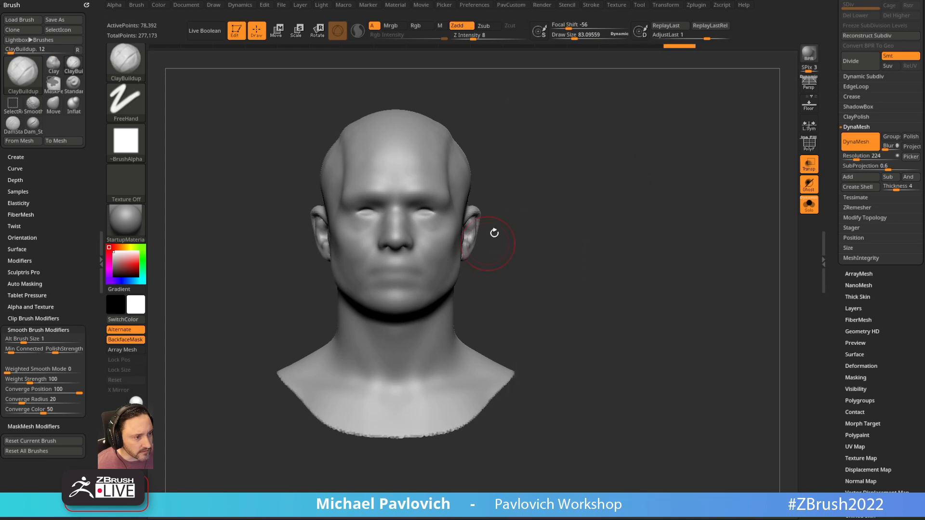
pyautogui.moveTo(671, 115); pyautogui.dragTo(716, 200)
pyautogui.moveTo(663, 146); pyautogui.dragTo(689, 155)
pyautogui.keyDown('alt'); pyautogui.moveTo(588, 143); pyautogui.dragTo(664, 143); pyautogui.keyUp('alt')
# Paint a symmetrical mask band across the upper forehead to the temples with the MaskPen at a draw size of about 44.
pyautogui.press('b')
pyautogui.press('s')
pyautogui.press('t')
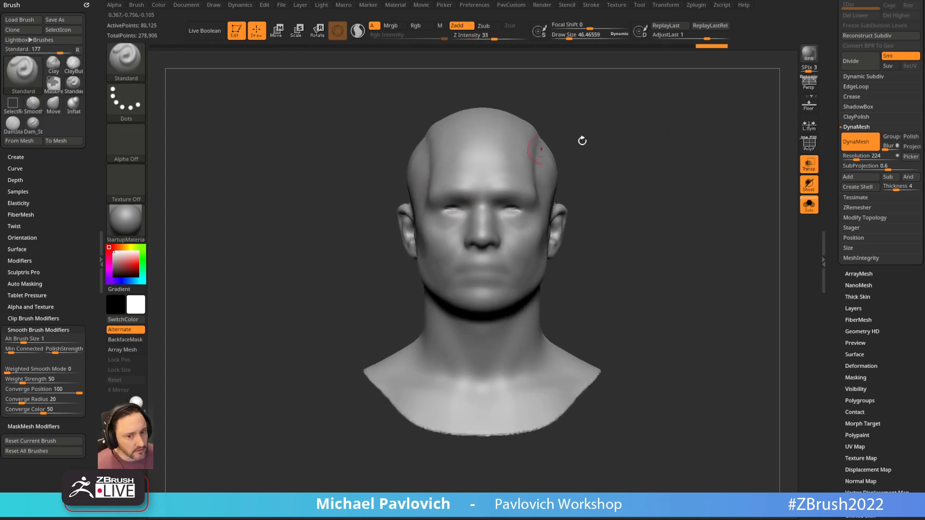
pyautogui.moveTo(554, 120)
pyautogui.mouseDown()
pyautogui.moveTo(551, 175)
pyautogui.moveTo(553, 149)
pyautogui.moveTo(586, 120)
pyautogui.moveTo(636, 128)
pyautogui.moveTo(539, 126)
pyautogui.mouseUp()
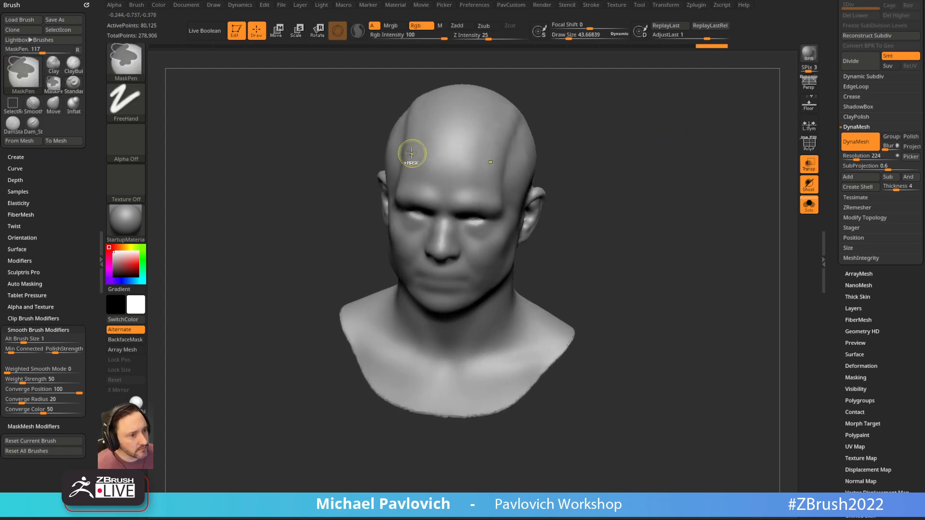
pyautogui.keyDown('ctrl'); pyautogui.moveTo(413, 155); pyautogui.dragTo(473, 153); pyautogui.keyUp('ctrl')
pyautogui.moveTo(640, 151)
pyautogui.mouseDown()
pyautogui.moveTo(626, 132)
pyautogui.moveTo(633, 115)
pyautogui.moveTo(557, 135)
pyautogui.mouseUp()
pyautogui.press('ctrl')
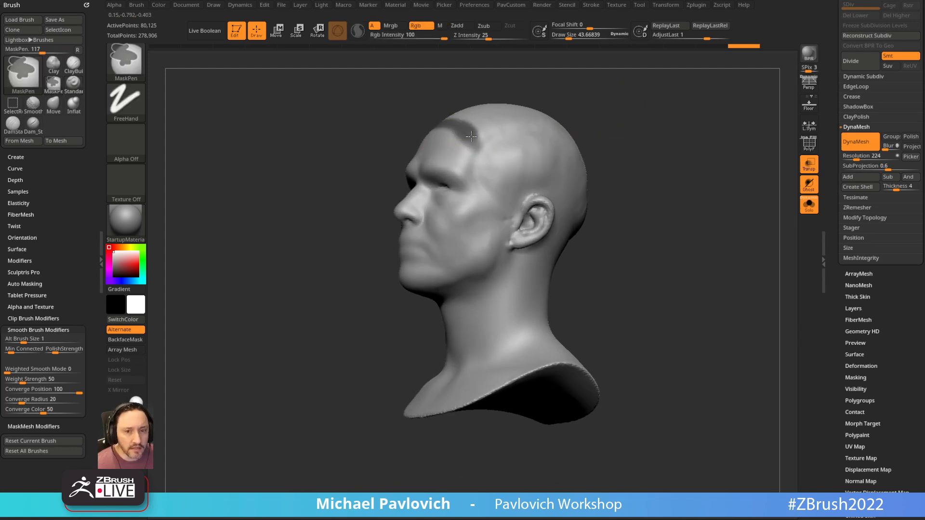
pyautogui.keyDown('ctrl'); pyautogui.moveTo(481, 157); pyautogui.dragTo(481, 163); pyautogui.keyUp('ctrl')
pyautogui.moveTo(619, 124); pyautogui.dragTo(596, 116)
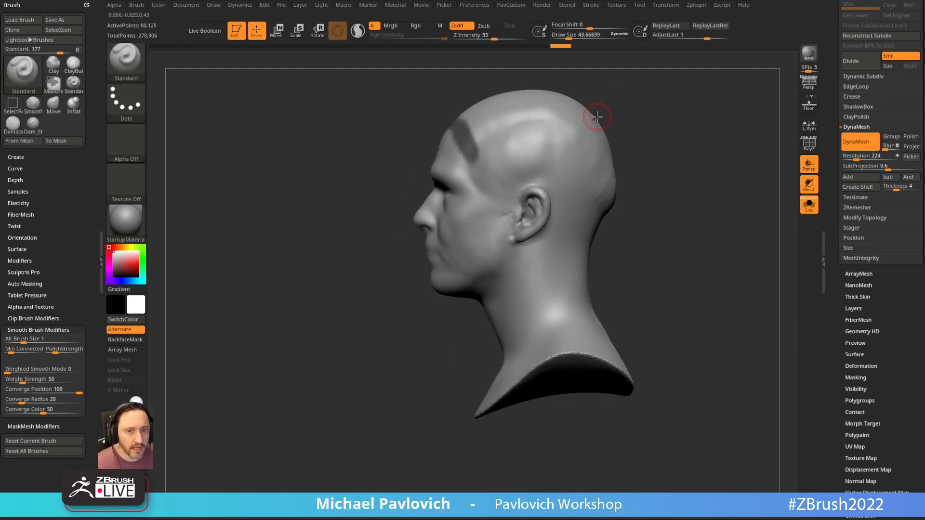
# Extend the mask outline from the temples down in front of the ears to the cheeks.
pyautogui.keyDown('ctrl'); pyautogui.moveTo(483, 141); pyautogui.dragTo(504, 239); pyautogui.keyUp('ctrl')
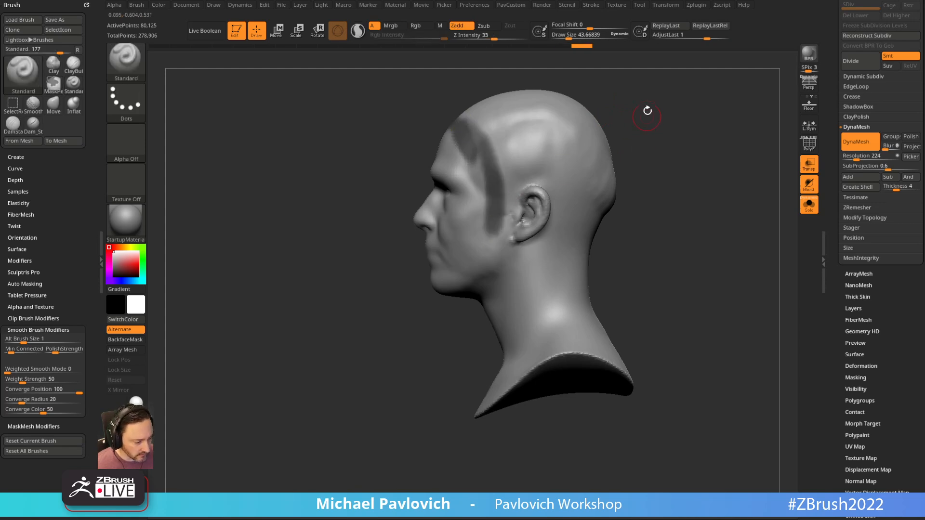
pyautogui.moveTo(656, 131)
pyautogui.mouseDown()
pyautogui.moveTo(665, 128)
pyautogui.moveTo(618, 129)
pyautogui.moveTo(626, 128)
pyautogui.mouseUp()
pyautogui.press('ctrl')
pyautogui.keyDown('ctrl'); pyautogui.moveTo(414, 188); pyautogui.dragTo(420, 216); pyautogui.keyUp('ctrl')
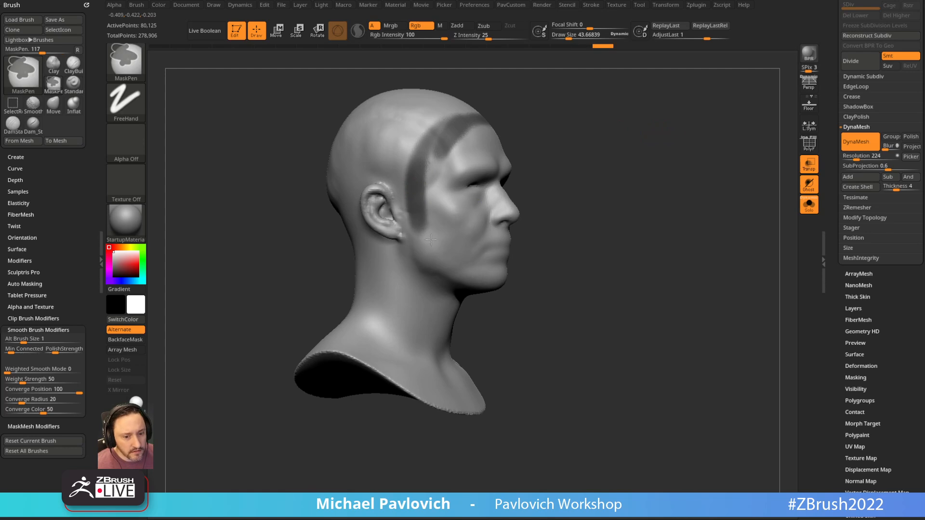
pyautogui.keyDown('alt'); pyautogui.moveTo(630, 154); pyautogui.dragTo(607, 149); pyautogui.keyUp('alt')
pyautogui.keyDown('ctrl'); pyautogui.moveTo(403, 163); pyautogui.dragTo(409, 207); pyautogui.keyUp('ctrl')
pyautogui.moveTo(542, 144); pyautogui.dragTo(573, 148)
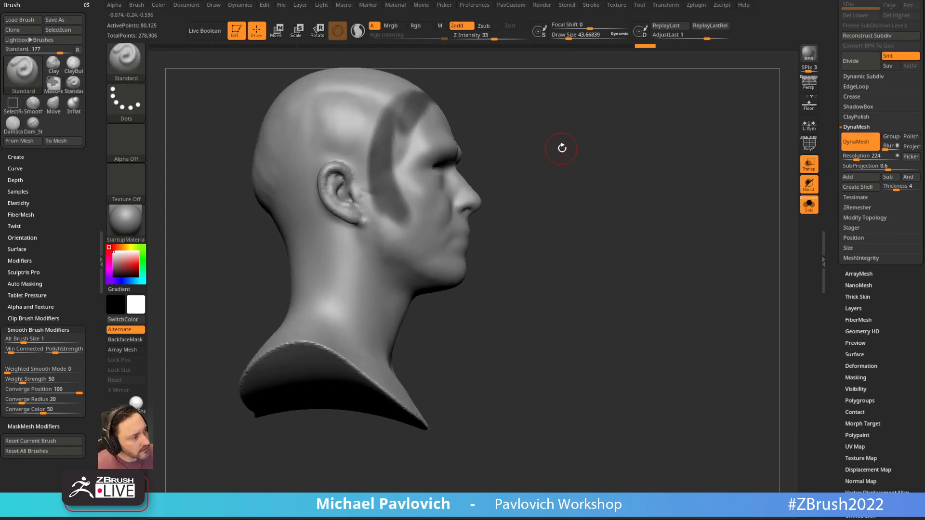
# Continue the mask outline along the jaw to the chin.
pyautogui.moveTo(563, 151); pyautogui.dragTo(545, 152)
pyautogui.moveTo(404, 205)
pyautogui.keyDown('ctrl'); pyautogui.mouseDown()
pyautogui.moveTo(385, 175)
pyautogui.moveTo(394, 213)
pyautogui.moveTo(377, 180)
pyautogui.moveTo(444, 275)
pyautogui.mouseUp(); pyautogui.keyUp('ctrl')
pyautogui.moveTo(530, 221); pyautogui.dragTo(486, 212)
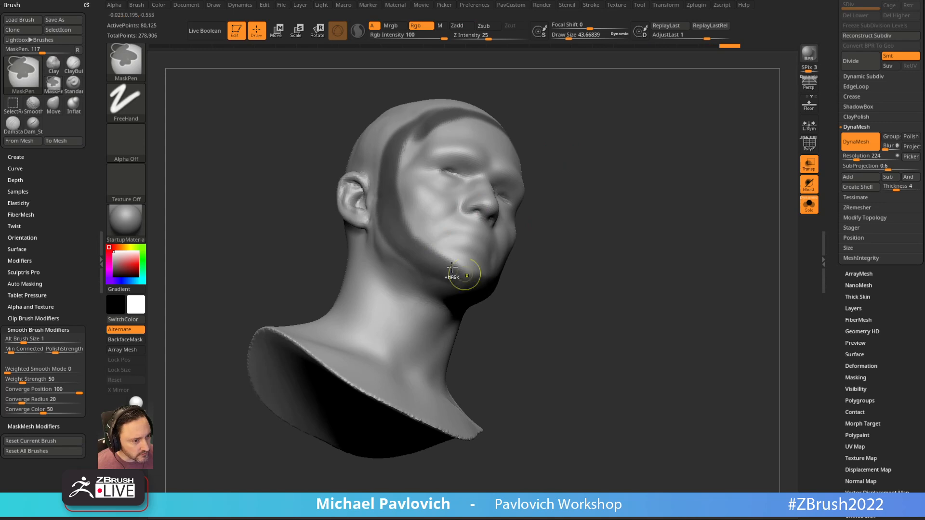
pyautogui.moveTo(492, 267)
pyautogui.mouseDown()
pyautogui.moveTo(620, 165)
pyautogui.moveTo(606, 128)
pyautogui.moveTo(514, 96)
pyautogui.moveTo(552, 122)
pyautogui.moveTo(535, 129)
pyautogui.mouseUp()
# Fill the area inside the mask outline over the forehead and face.
pyautogui.keyDown('ctrl'); pyautogui.moveTo(398, 205); pyautogui.dragTo(460, 147); pyautogui.keyUp('ctrl')
pyautogui.moveTo(522, 120)
pyautogui.mouseDown()
pyautogui.moveTo(506, 157)
pyautogui.moveTo(431, 183)
pyautogui.mouseUp()
pyautogui.moveTo(602, 192); pyautogui.dragTo(554, 184)
pyautogui.moveTo(456, 186)
pyautogui.keyDown('ctrl'); pyautogui.mouseDown()
pyautogui.moveTo(424, 191)
pyautogui.moveTo(449, 211)
pyautogui.moveTo(465, 169)
pyautogui.mouseUp(); pyautogui.keyUp('ctrl')
pyautogui.moveTo(598, 155); pyautogui.dragTo(506, 162)
pyautogui.moveTo(479, 192)
pyautogui.mouseDown()
pyautogui.moveTo(477, 183)
pyautogui.moveTo(485, 187)
pyautogui.moveTo(474, 207)
pyautogui.moveTo(451, 206)
pyautogui.moveTo(520, 262)
pyautogui.mouseUp()
# Undo the last mask stroke and finish masking the whole face with an adjusted brush size.
pyautogui.hotkey('ctrl', 'z')
pyautogui.press('s')
pyautogui.moveTo(600, 149); pyautogui.dragTo(647, 146)
pyautogui.keyDown('alt'); pyautogui.moveTo(646, 146); pyautogui.dragTo(594, 124); pyautogui.keyUp('alt')
pyautogui.press('s')
pyautogui.moveTo(434, 228)
pyautogui.mouseDown()
pyautogui.moveTo(444, 272)
pyautogui.moveTo(475, 267)
pyautogui.mouseUp()
pyautogui.moveTo(598, 158)
pyautogui.keyDown('shift'); pyautogui.mouseDown()
pyautogui.moveTo(611, 153)
pyautogui.moveTo(602, 158)
pyautogui.mouseUp(); pyautogui.keyUp('shift')
pyautogui.press('s')
pyautogui.moveTo(615, 161)
pyautogui.keyDown('alt'); pyautogui.mouseDown()
pyautogui.moveTo(646, 157)
pyautogui.moveTo(635, 147)
pyautogui.mouseUp(); pyautogui.keyUp('alt')
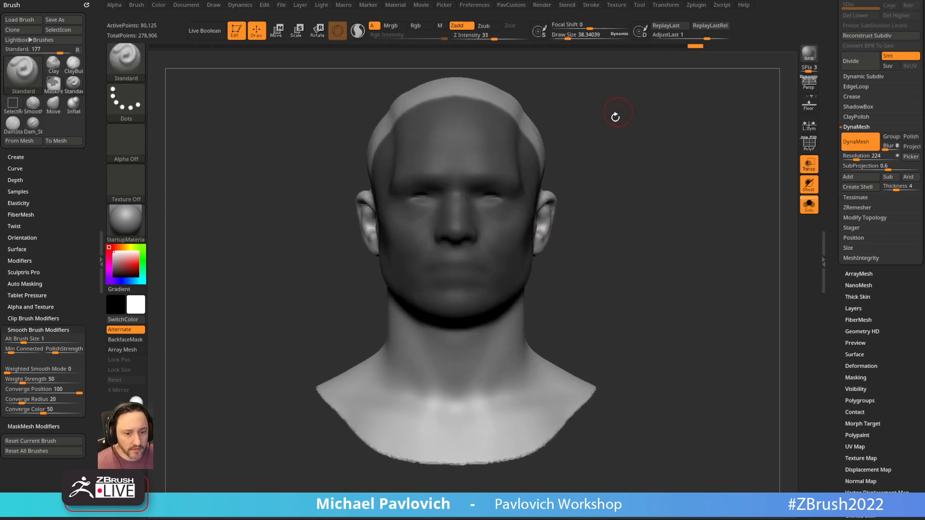
# Unmask a rounded opening around each eye, refining the edges at a draw size of about 31.
pyautogui.press('ctrl')
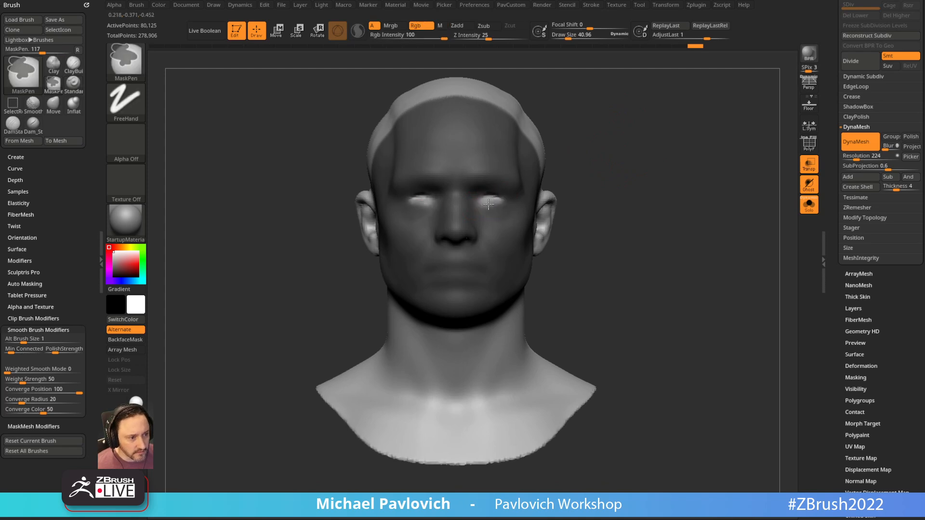
pyautogui.keyDown('ctrl'); pyautogui.keyDown('alt'); pyautogui.moveTo(487, 201); pyautogui.dragTo(495, 202); pyautogui.keyUp('alt'); pyautogui.keyUp('ctrl')
pyautogui.press('s')
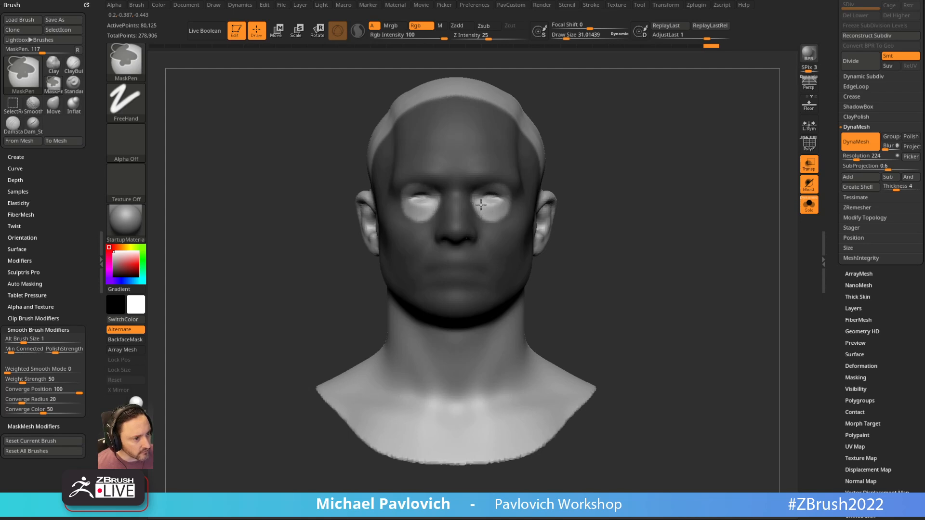
pyautogui.keyDown('ctrl'); pyautogui.keyDown('alt'); pyautogui.moveTo(479, 202); pyautogui.dragTo(477, 203); pyautogui.keyUp('alt'); pyautogui.keyUp('ctrl')
pyautogui.moveTo(612, 166); pyautogui.dragTo(572, 149)
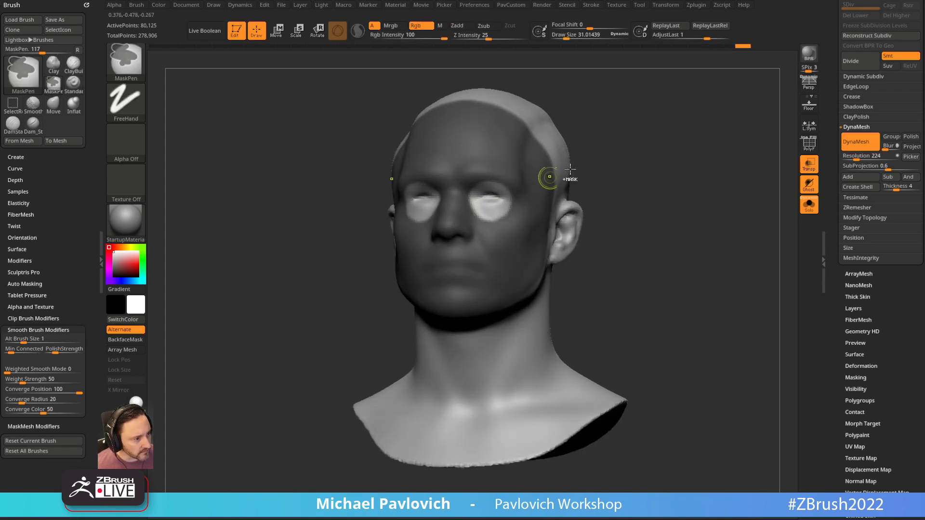
pyautogui.moveTo(631, 153)
pyautogui.keyDown('shift'); pyautogui.mouseDown()
pyautogui.moveTo(494, 233)
pyautogui.moveTo(468, 211)
pyautogui.mouseUp(); pyautogui.keyUp('shift')
pyautogui.hotkey('ctrl', 'z')
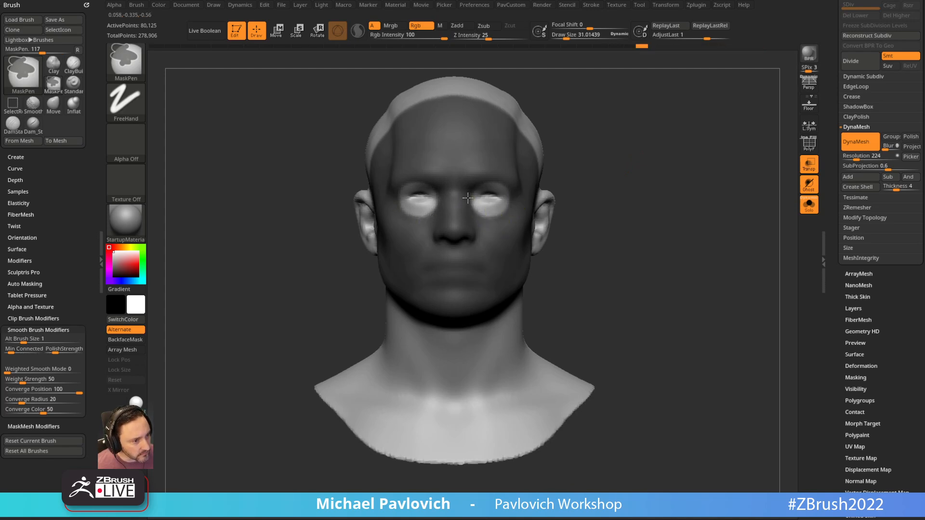
pyautogui.hotkey('ctrl', 'shift', 'z')
# Show the polyframe, insert an edge loop along the masked border of the face and clear the mask.
pyautogui.moveTo(652, 134); pyautogui.dragTo(640, 173)
pyautogui.hotkey('shift', 'f')
pyautogui.moveTo(831, 196)
pyautogui.mouseDown()
pyautogui.moveTo(831, 113)
pyautogui.moveTo(833, 191)
pyautogui.mouseUp()
pyautogui.keyDown('shift'); pyautogui.click(862, 144); pyautogui.keyUp('shift')
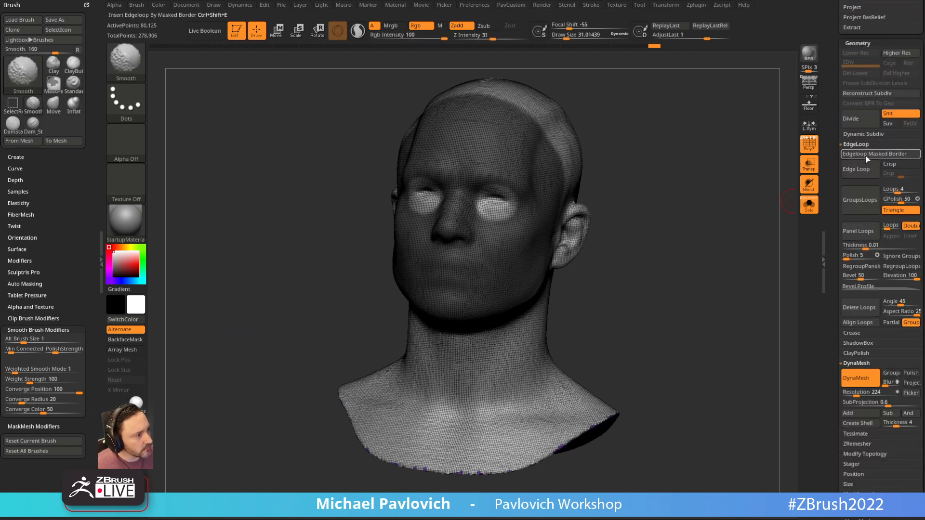
pyautogui.click(867, 155)
pyautogui.moveTo(659, 141); pyautogui.dragTo(619, 136)
pyautogui.keyDown('ctrl'); pyautogui.moveTo(731, 99); pyautogui.dragTo(716, 110); pyautogui.keyUp('ctrl')
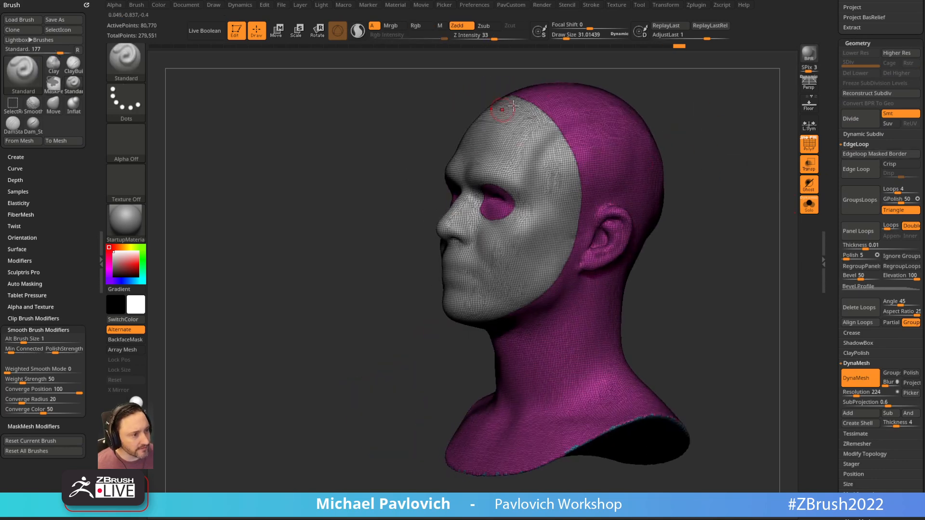
# Choose the ClayBuildup brush and set the polyframe to show the polygroup colours without wireframe lines.
pyautogui.moveTo(476, 324); pyautogui.dragTo(621, 182)
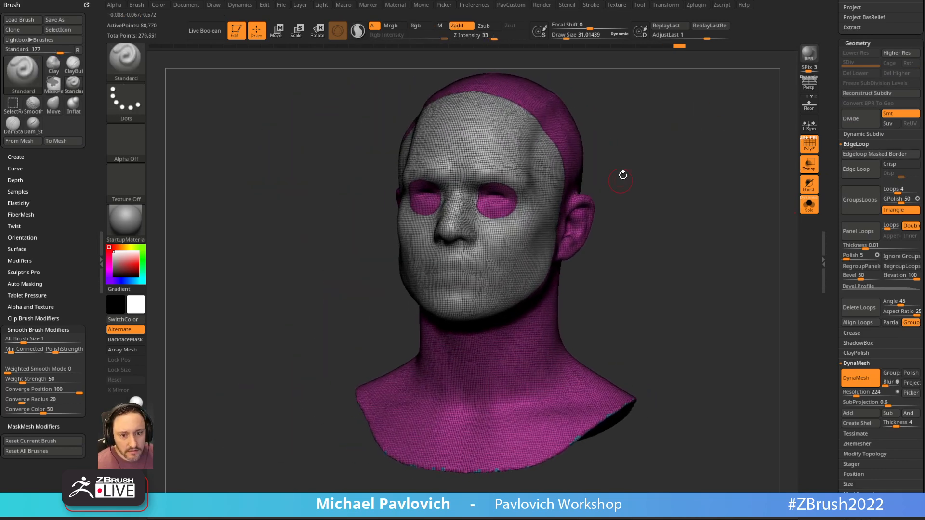
pyautogui.moveTo(650, 140); pyautogui.dragTo(619, 144)
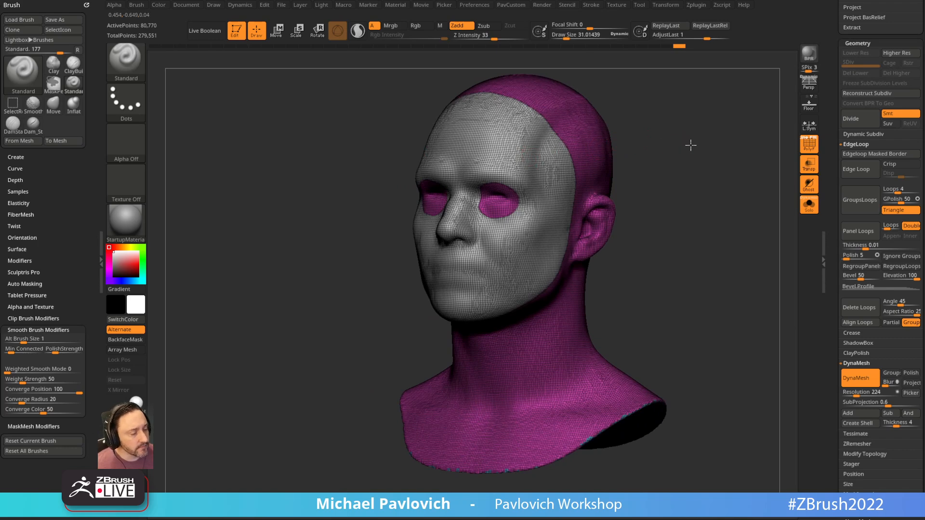
pyautogui.moveTo(685, 144); pyautogui.dragTo(648, 166)
pyautogui.moveTo(564, 174)
pyautogui.mouseDown()
pyautogui.moveTo(574, 144)
pyautogui.moveTo(645, 153)
pyautogui.moveTo(624, 145)
pyautogui.moveTo(611, 117)
pyautogui.moveTo(661, 112)
pyautogui.mouseUp()
pyautogui.press('b')
pyautogui.press('c')
pyautogui.press('b')
pyautogui.click(810, 144)
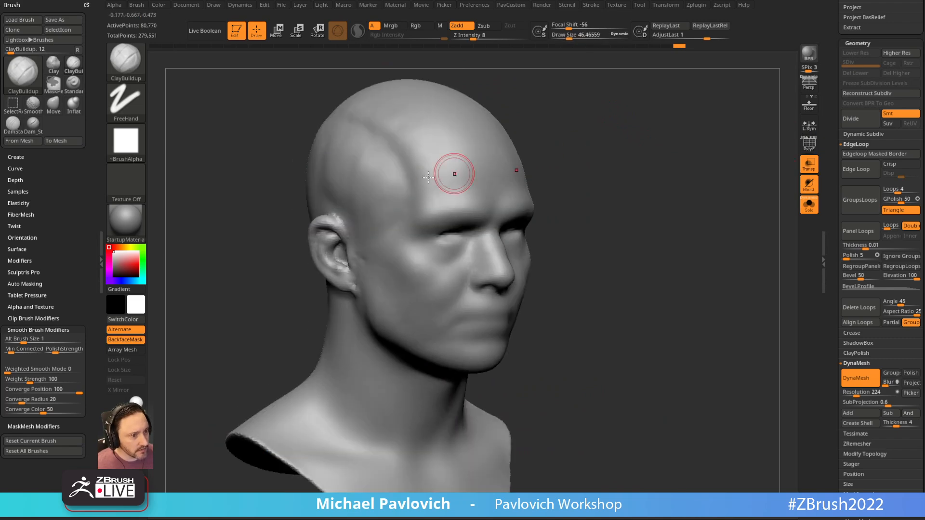
pyautogui.click(812, 144)
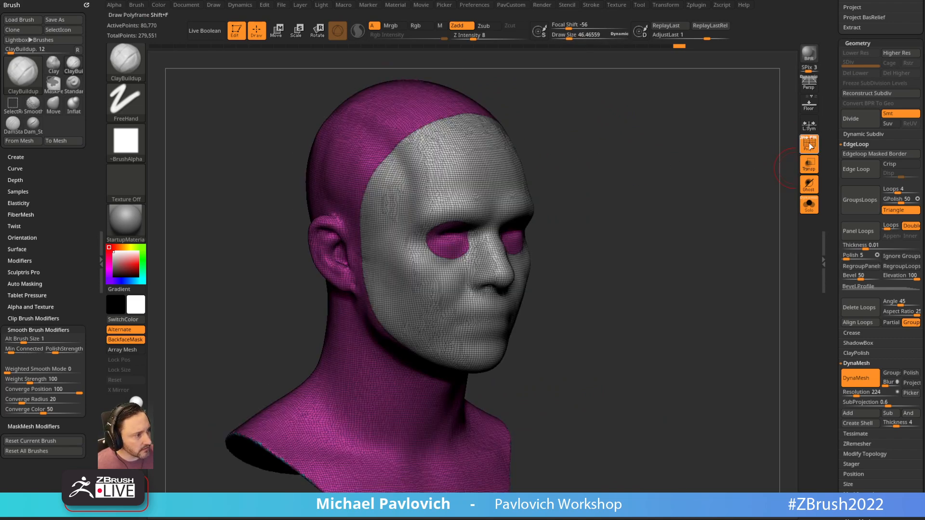
pyautogui.click(809, 143)
# Build up the temples and outer cheeks of the face polygroup with ClayBuildup strokes at draw sizes of about 49 to 62.
pyautogui.moveTo(620, 161); pyautogui.dragTo(504, 130)
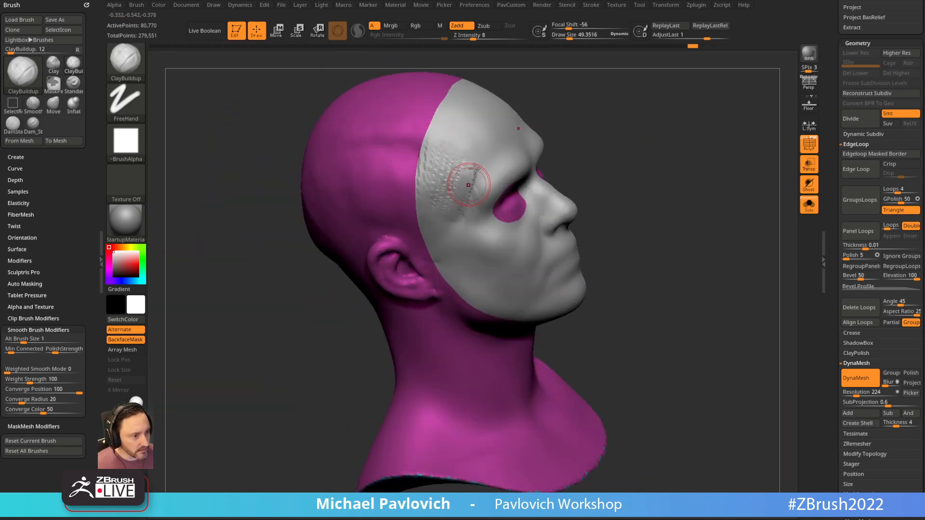
pyautogui.moveTo(589, 136); pyautogui.dragTo(408, 202)
pyautogui.moveTo(603, 144); pyautogui.dragTo(686, 135)
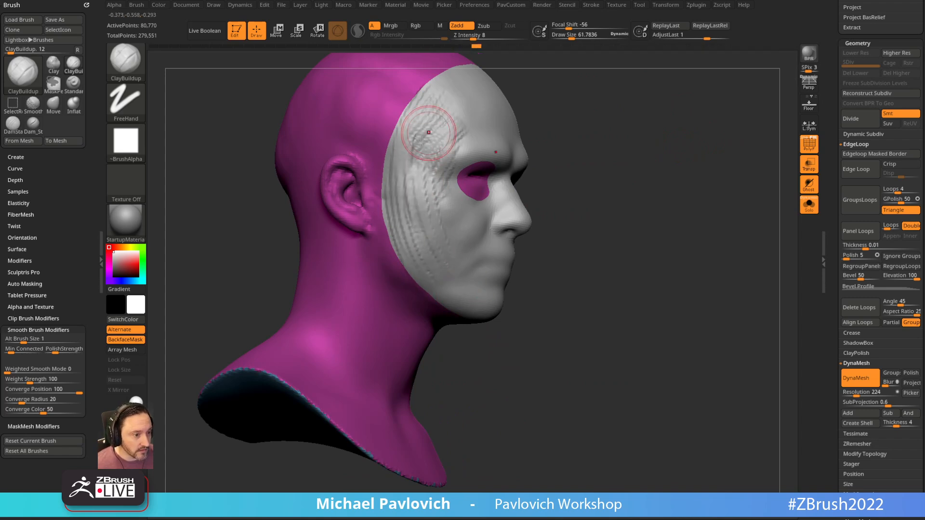
pyautogui.moveTo(609, 134)
pyautogui.mouseDown()
pyautogui.moveTo(673, 120)
pyautogui.moveTo(727, 124)
pyautogui.moveTo(694, 135)
pyautogui.mouseUp()
# Reduce the draw size to about 46 and build up clay around the nose, lips and mouth.
pyautogui.press('s')
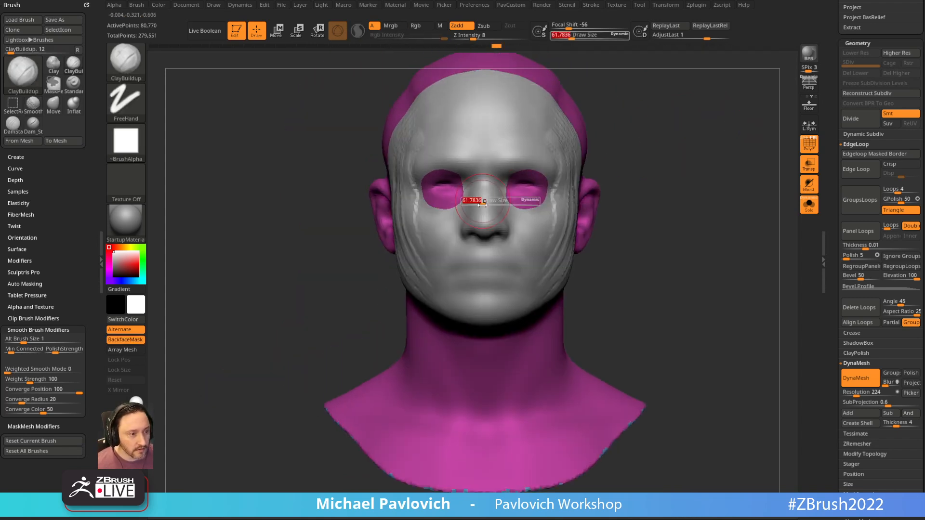
pyautogui.moveTo(626, 127); pyautogui.dragTo(499, 198)
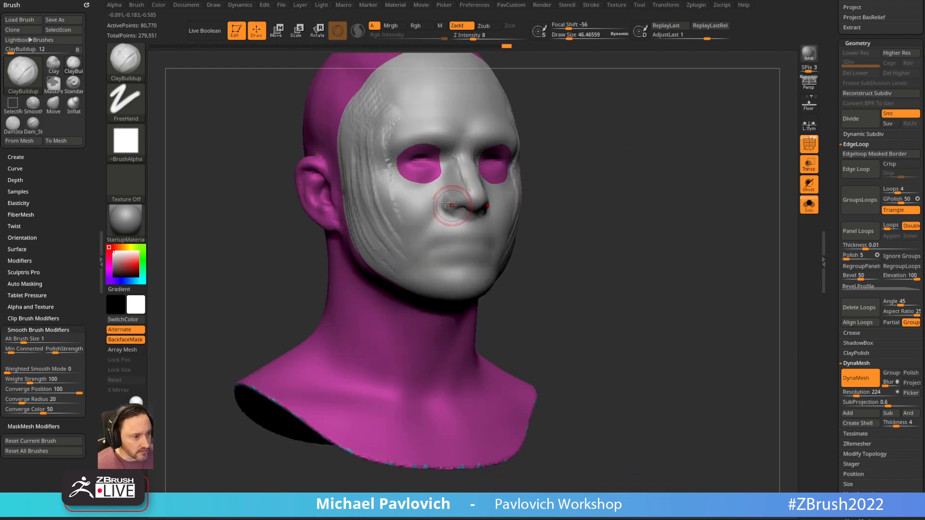
pyautogui.moveTo(579, 155); pyautogui.dragTo(621, 140)
pyautogui.moveTo(440, 235)
pyautogui.mouseDown()
pyautogui.moveTo(486, 239)
pyautogui.moveTo(448, 241)
pyautogui.mouseUp()
pyautogui.moveTo(554, 224)
pyautogui.mouseDown()
pyautogui.moveTo(595, 215)
pyautogui.moveTo(540, 193)
pyautogui.mouseUp()
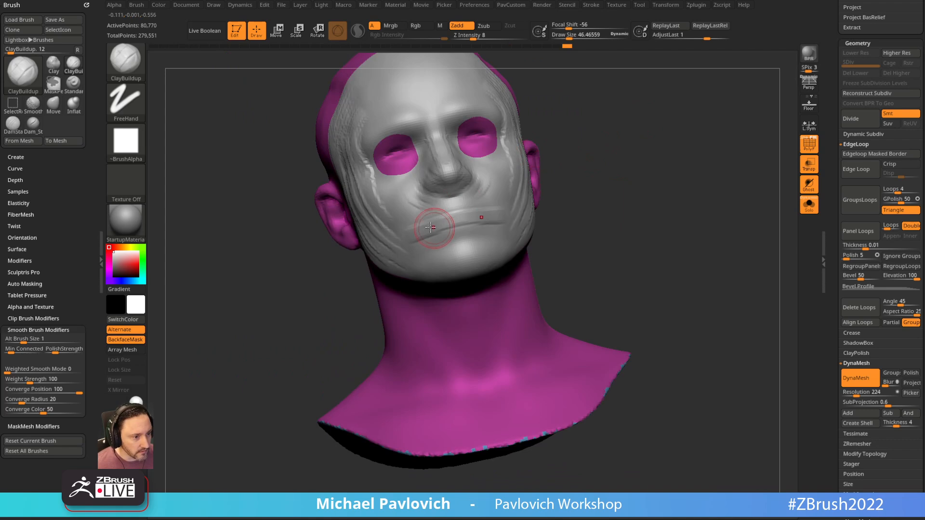
pyautogui.moveTo(442, 193); pyautogui.dragTo(452, 238)
pyautogui.moveTo(581, 180)
pyautogui.mouseDown()
pyautogui.moveTo(628, 168)
pyautogui.moveTo(622, 174)
pyautogui.mouseUp()
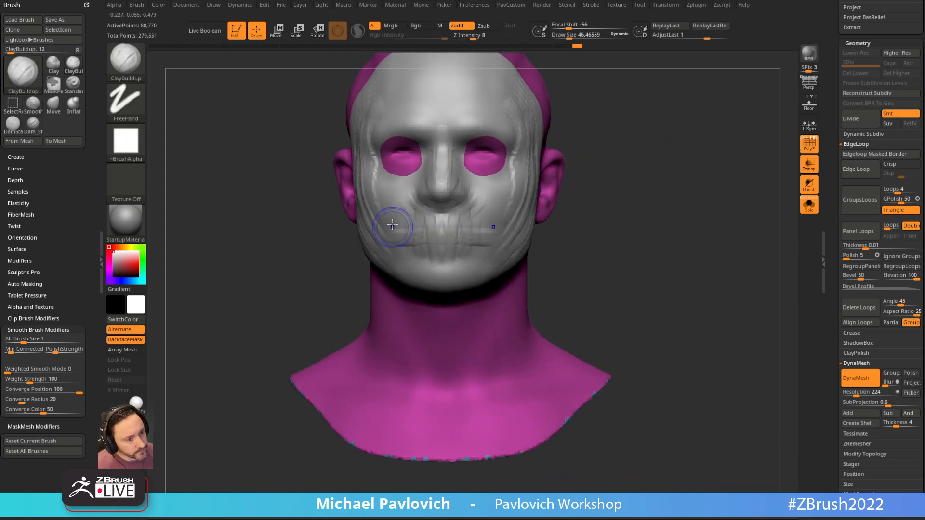
# Smooth the clay strokes over the mouth, cheeks and temples to blend them into a simplified mask surface.
pyautogui.keyDown('shift'); pyautogui.moveTo(406, 229); pyautogui.dragTo(422, 242); pyautogui.keyUp('shift')
pyautogui.keyDown('shift'); pyautogui.click(505, 38); pyautogui.keyUp('shift')
pyautogui.moveTo(662, 107)
pyautogui.keyDown('alt'); pyautogui.mouseDown()
pyautogui.moveTo(664, 163)
pyautogui.moveTo(668, 148)
pyautogui.mouseUp(); pyautogui.keyUp('alt')
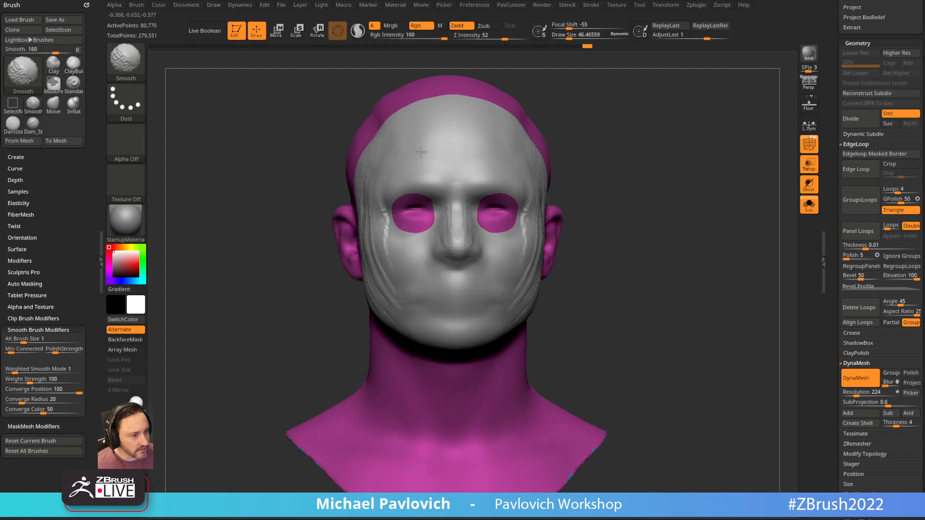
pyautogui.moveTo(609, 202)
pyautogui.mouseDown()
pyautogui.moveTo(559, 191)
pyautogui.moveTo(516, 236)
pyautogui.moveTo(516, 183)
pyautogui.mouseUp()
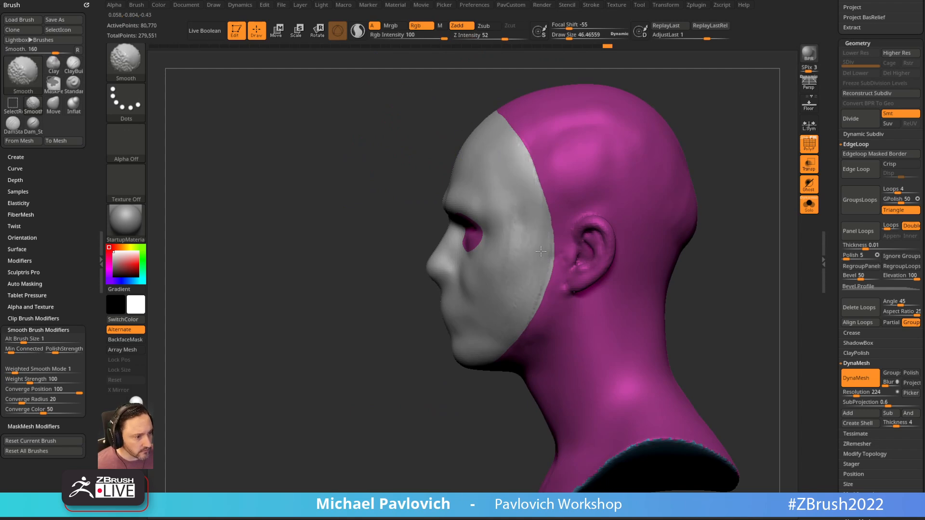
pyautogui.moveTo(510, 241); pyautogui.dragTo(380, 214)
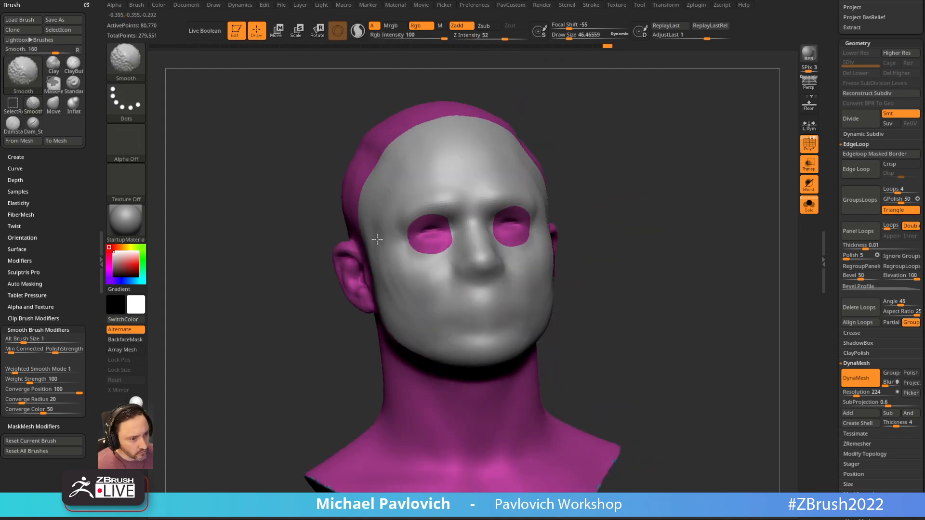
pyautogui.moveTo(630, 223); pyautogui.dragTo(504, 248)
# Smooth the mask's outer border, brow and forehead.
pyautogui.keyDown('alt'); pyautogui.moveTo(668, 208); pyautogui.dragTo(714, 157); pyautogui.keyUp('alt')
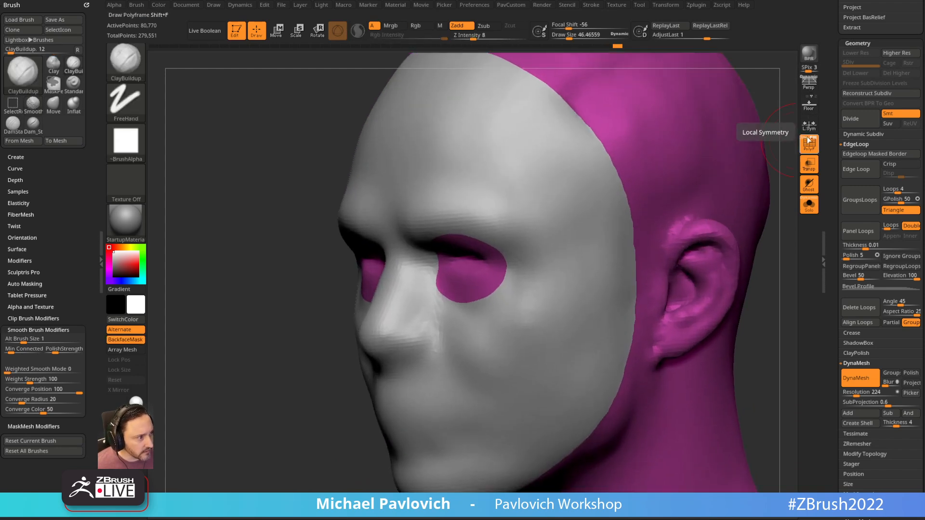
pyautogui.press('shift')
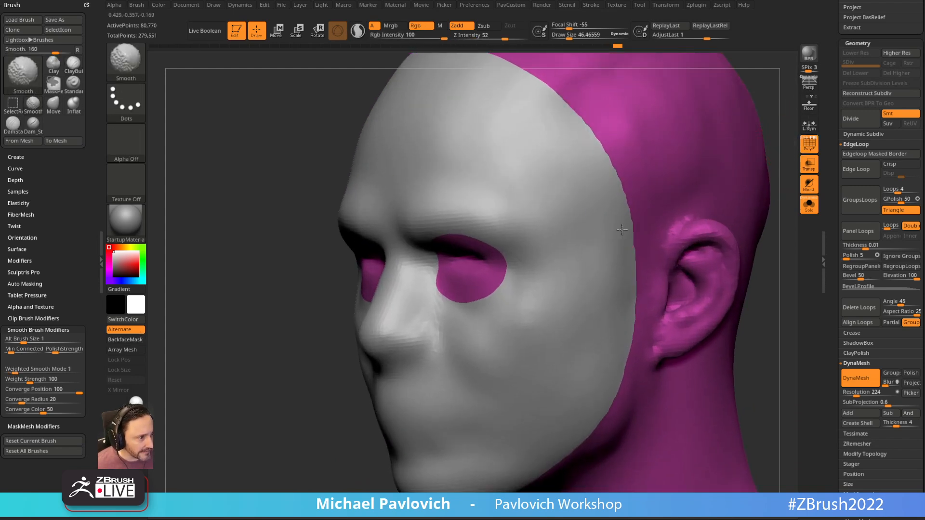
pyautogui.moveTo(294, 366)
pyautogui.mouseDown()
pyautogui.moveTo(285, 368)
pyautogui.moveTo(636, 124)
pyautogui.moveTo(497, 183)
pyautogui.moveTo(507, 139)
pyautogui.moveTo(521, 190)
pyautogui.mouseUp()
pyautogui.moveTo(653, 150); pyautogui.dragTo(694, 129)
pyautogui.keyDown('shift'); pyautogui.moveTo(498, 162); pyautogui.dragTo(510, 157); pyautogui.keyUp('shift')
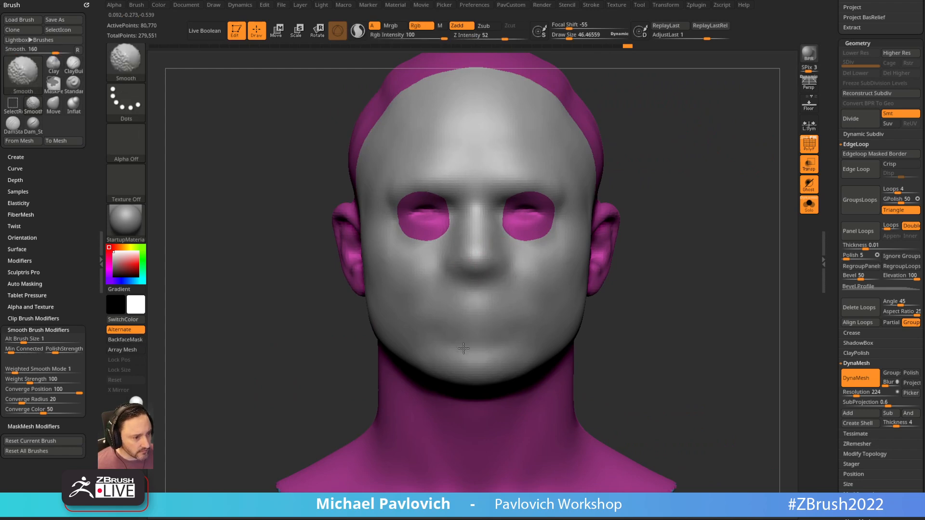
# Enlarge the ClayBuildup brush to about 76 and fill out the cheeks, mouth and chin below the eye openings.
pyautogui.moveTo(659, 232)
pyautogui.mouseDown()
pyautogui.moveTo(652, 165)
pyautogui.moveTo(662, 162)
pyautogui.moveTo(656, 174)
pyautogui.mouseUp()
pyautogui.press('s')
pyautogui.moveTo(465, 274)
pyautogui.mouseDown()
pyautogui.moveTo(463, 293)
pyautogui.moveTo(452, 293)
pyautogui.moveTo(501, 304)
pyautogui.mouseUp()
pyautogui.moveTo(572, 283); pyautogui.dragTo(549, 279)
pyautogui.moveTo(441, 245)
pyautogui.mouseDown()
pyautogui.moveTo(419, 275)
pyautogui.moveTo(443, 266)
pyautogui.moveTo(449, 246)
pyautogui.moveTo(475, 283)
pyautogui.mouseUp()
pyautogui.moveTo(592, 239)
pyautogui.mouseDown()
pyautogui.moveTo(538, 241)
pyautogui.moveTo(504, 285)
pyautogui.mouseUp()
pyautogui.moveTo(627, 258); pyautogui.dragTo(554, 258)
pyautogui.moveTo(702, 194); pyautogui.dragTo(689, 203)
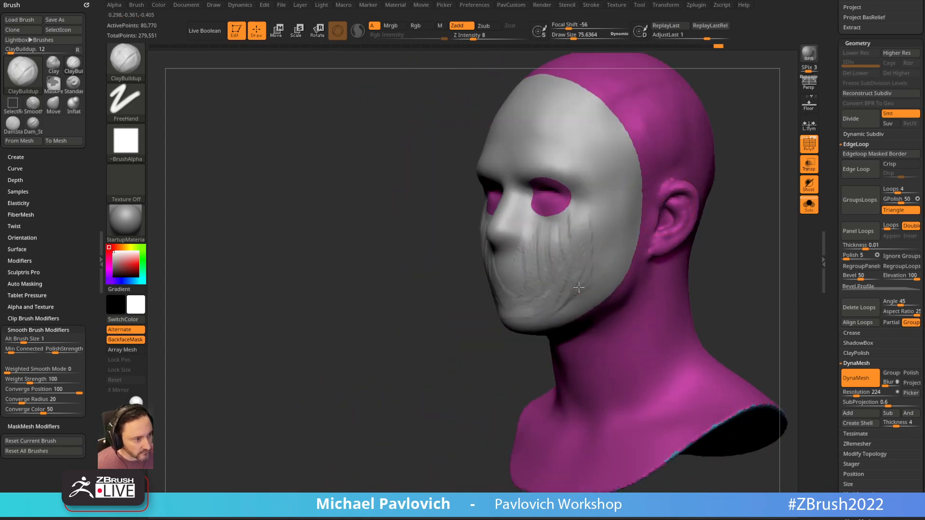
pyautogui.moveTo(752, 166); pyautogui.dragTo(709, 161)
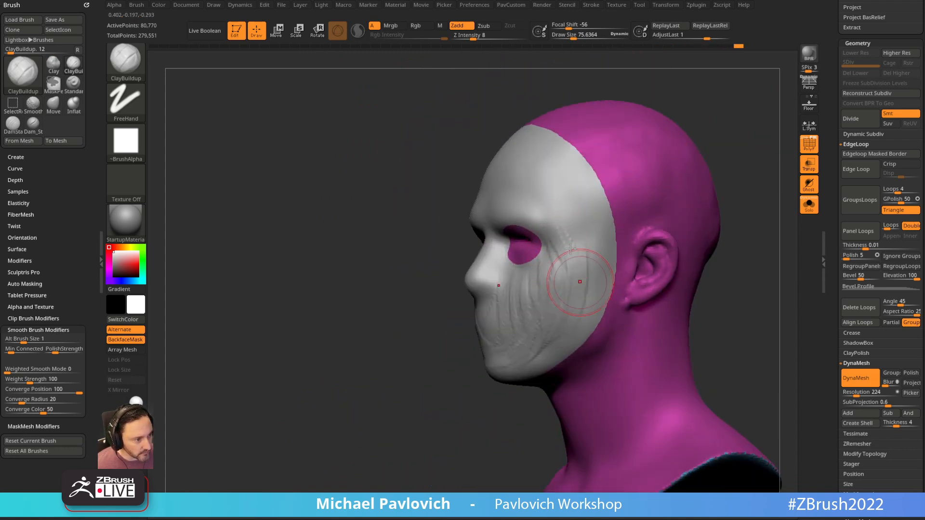
# Smooth the cheeks, mouth, chin and forehead of the mask at a draw size of about 59.
pyautogui.press('shift')
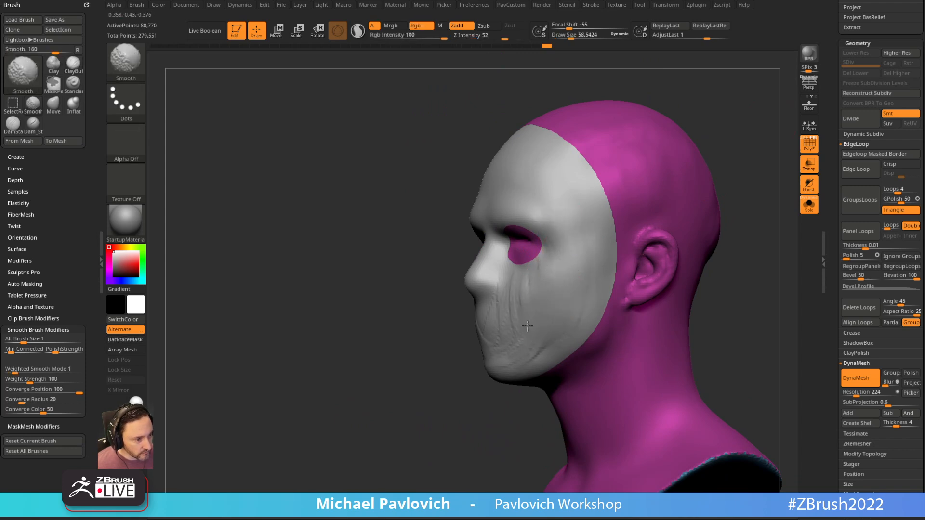
pyautogui.moveTo(542, 325); pyautogui.dragTo(461, 287)
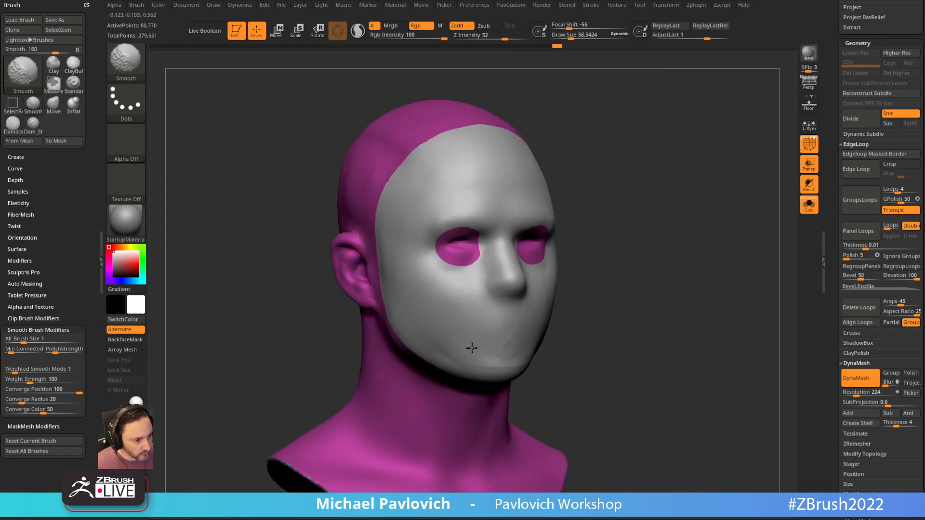
pyautogui.moveTo(485, 307); pyautogui.dragTo(619, 140, button='right')
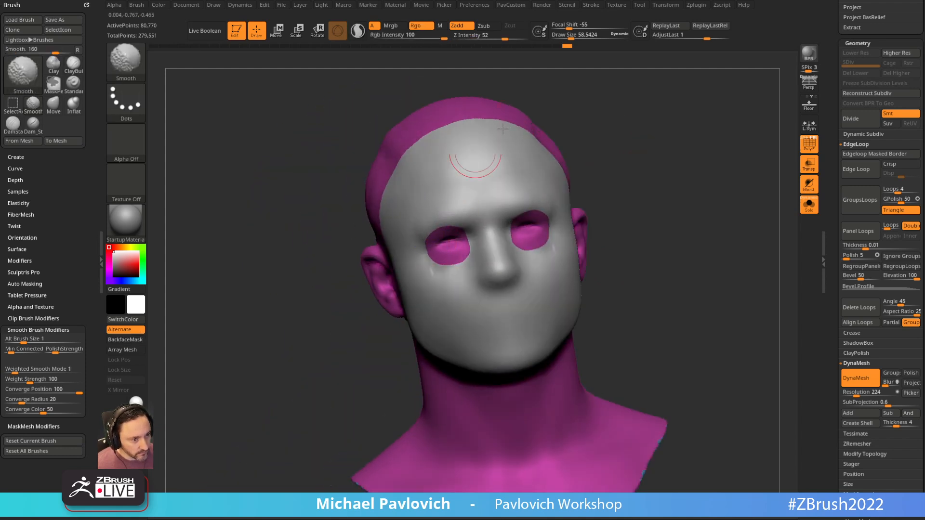
pyautogui.moveTo(453, 174); pyautogui.dragTo(638, 89, button='right')
# Touch up the cheekbones below the eye openings with light ClayBuildup strokes and smooth them.
pyautogui.moveTo(639, 144); pyautogui.dragTo(561, 203, button='right')
pyautogui.moveTo(558, 241)
pyautogui.mouseDown(button='right')
pyautogui.moveTo(544, 251)
pyautogui.moveTo(566, 226)
pyautogui.mouseUp(button='right')
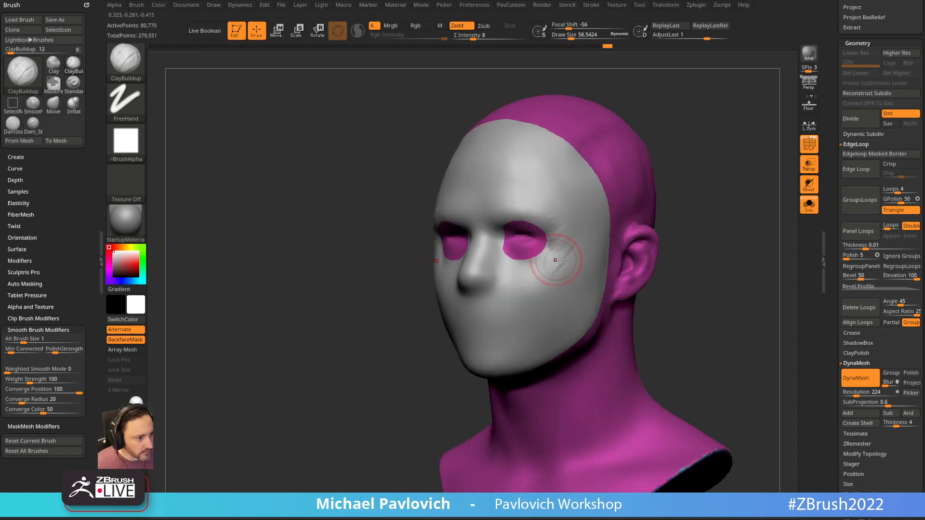
pyautogui.press('shift')
pyautogui.moveTo(601, 140)
pyautogui.mouseDown(button='right')
pyautogui.moveTo(694, 165)
pyautogui.moveTo(689, 135)
pyautogui.mouseUp(button='right')
# Polish the mesh with the Polish and Polish By Features deformations to clean up the mask surface.
pyautogui.moveTo(831, 213); pyautogui.dragTo(834, 95)
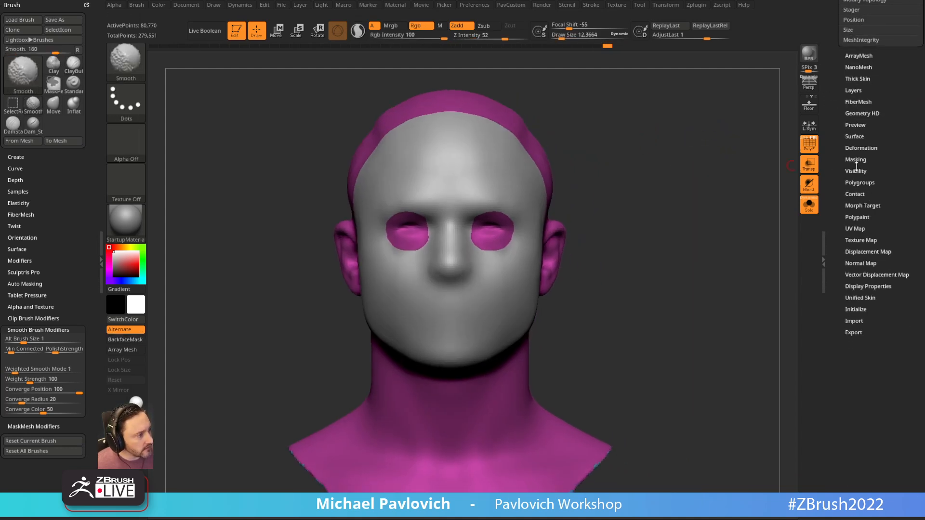
pyautogui.click(861, 148)
pyautogui.scroll(-2, 834, 179)
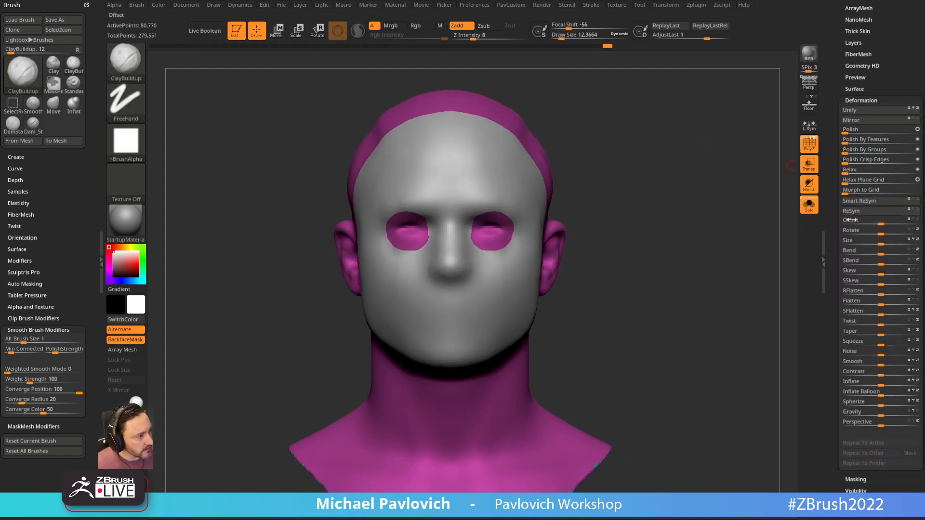
pyautogui.moveTo(718, 202); pyautogui.dragTo(769, 168, button='right')
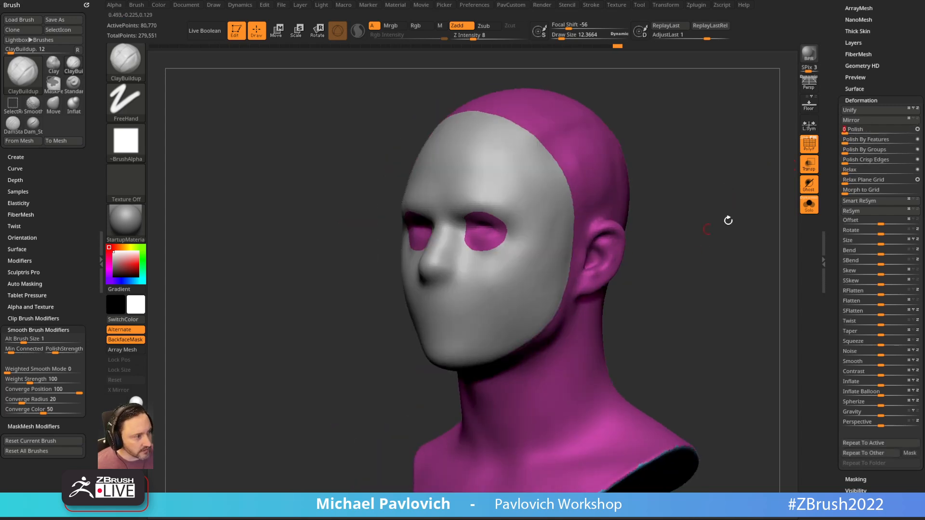
pyautogui.click(846, 139)
pyautogui.moveTo(771, 179); pyautogui.dragTo(501, 124, button='right')
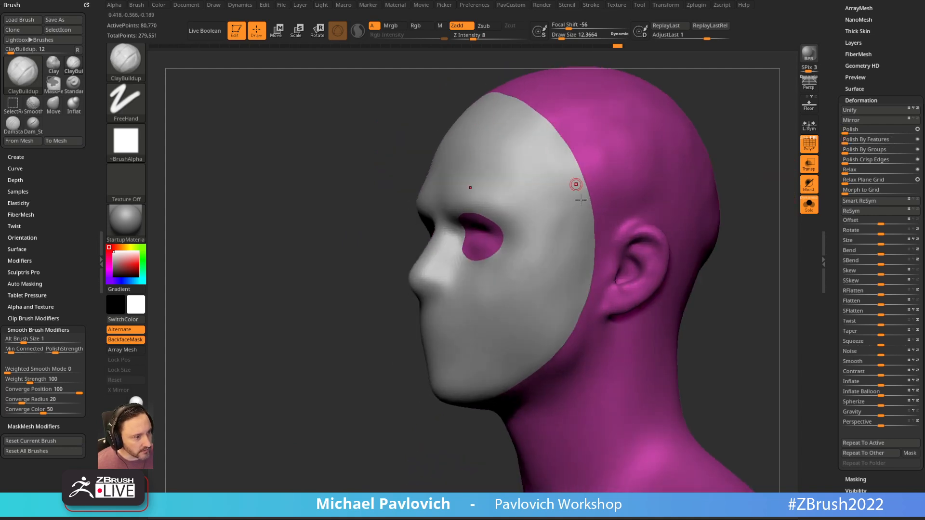
pyautogui.moveTo(403, 392); pyautogui.dragTo(367, 384, button='right')
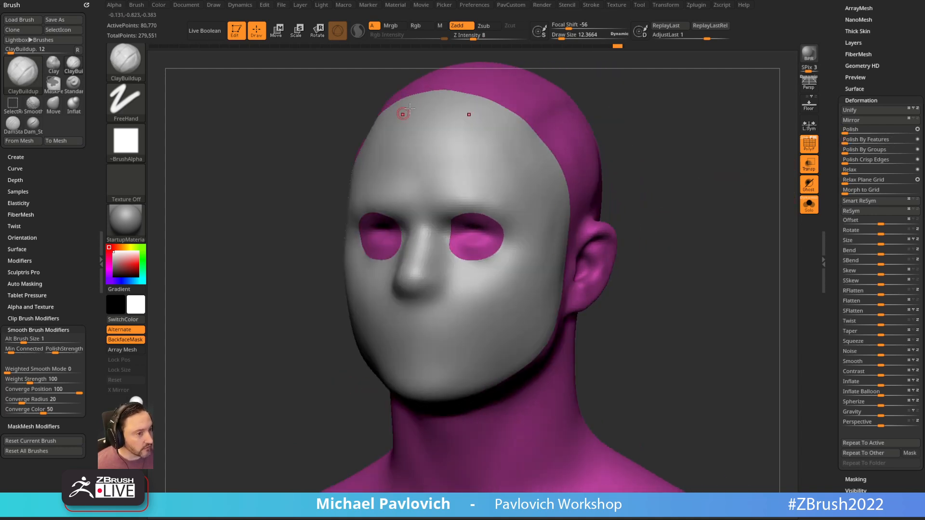
# Mask the polygroup borders only, using Mask By Features with Groups enabled, and invert the mask.
pyautogui.scroll(-7, 826, 235)
pyautogui.press('shift')
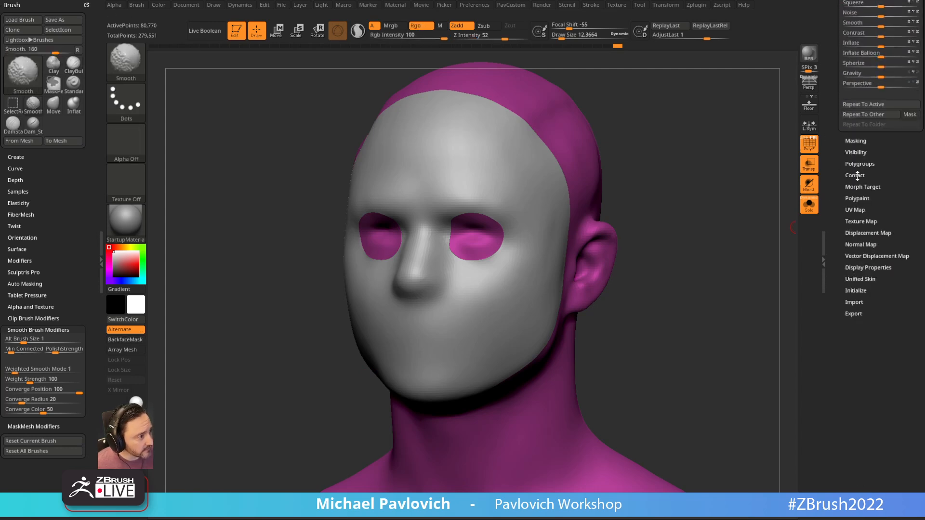
pyautogui.click(855, 147)
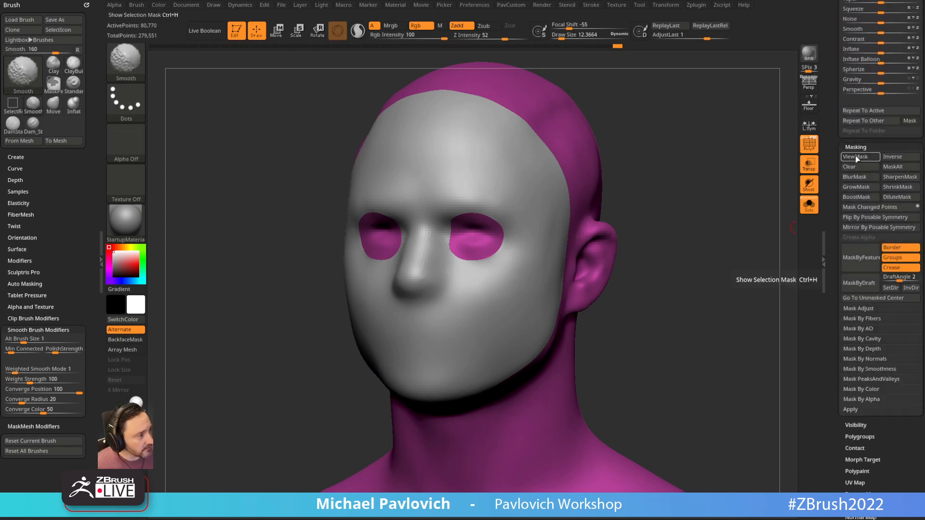
pyautogui.click(892, 248)
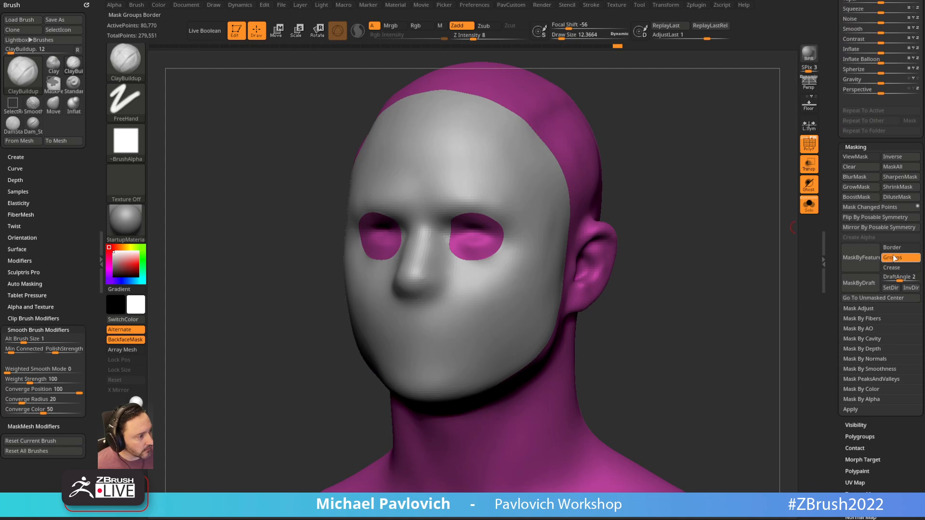
pyautogui.click(853, 258)
pyautogui.moveTo(693, 266); pyautogui.dragTo(576, 241, button='right')
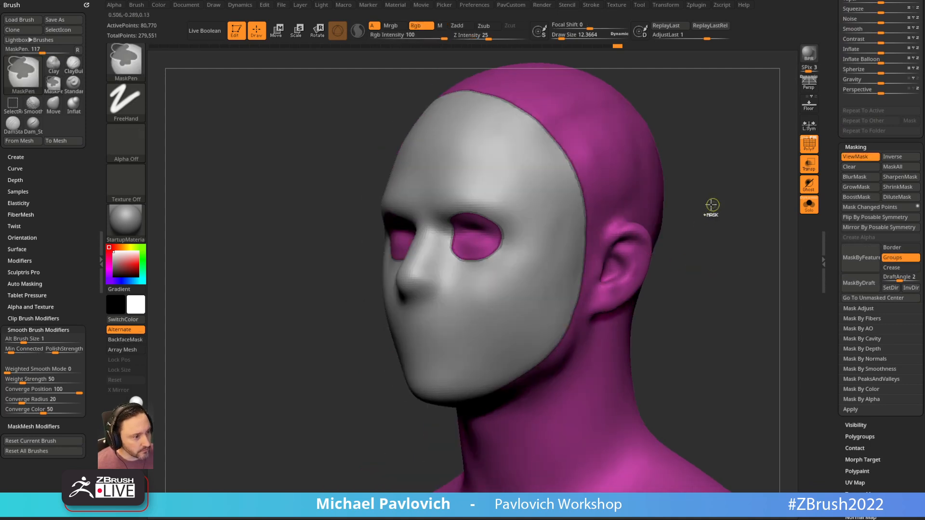
pyautogui.keyDown('ctrl'); pyautogui.click(713, 207); pyautogui.keyUp('ctrl')
# Hide the mask display, polish the group borders with Polish By Features in open-circle mode, and undo the last change.
pyautogui.scroll(5, 829, 140)
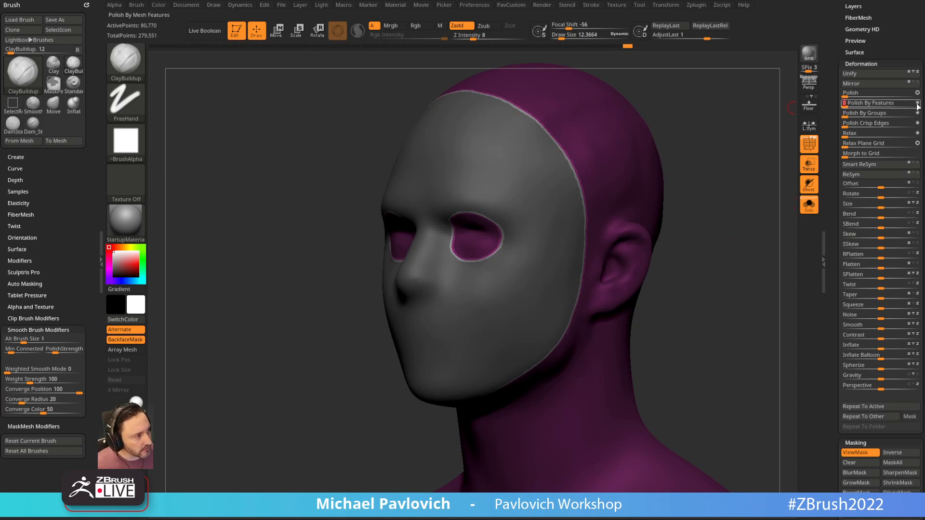
pyautogui.hotkey('ctrl', 'h')
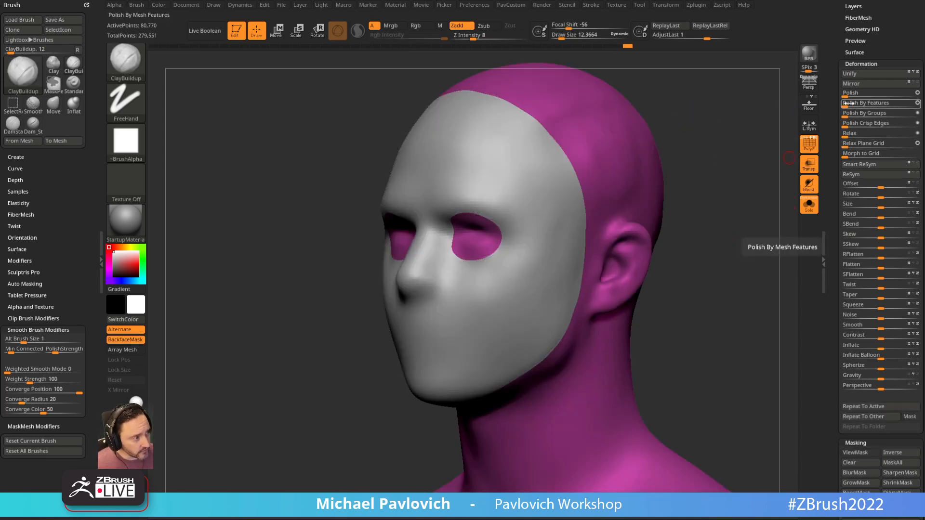
pyautogui.click(849, 103)
pyautogui.moveTo(744, 260); pyautogui.dragTo(425, 124)
pyautogui.moveTo(540, 191); pyautogui.dragTo(724, 130)
pyautogui.hotkey('ctrl', 'z')
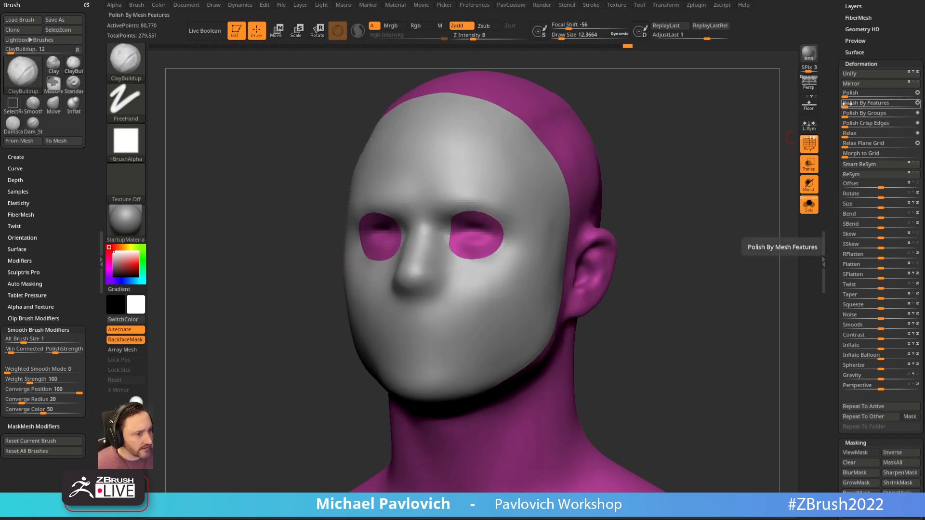
# Swell the lower face of the mask around the mouth area with the Inflat brush.
pyautogui.moveTo(665, 186); pyautogui.dragTo(679, 144)
pyautogui.press('b')
pyautogui.press('i')
pyautogui.press('n')
pyautogui.moveTo(671, 107); pyautogui.dragTo(713, 116)
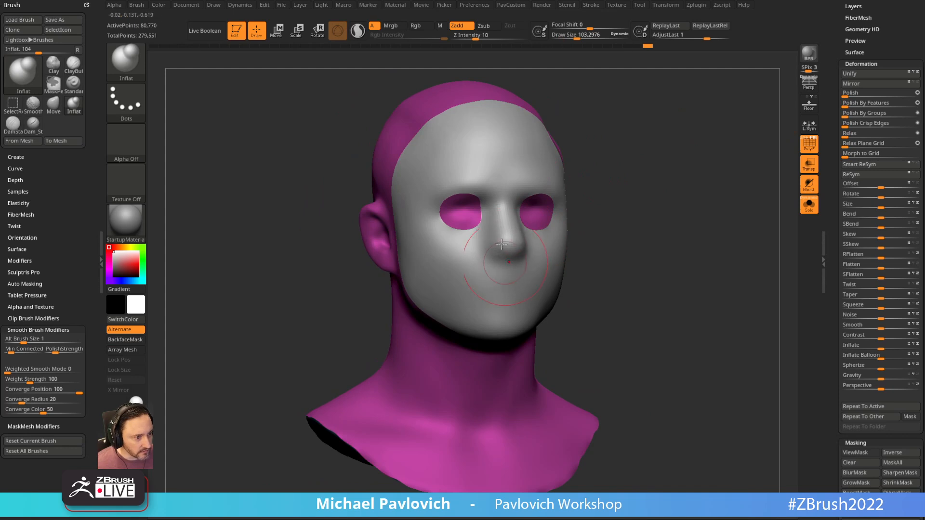
pyautogui.moveTo(482, 308)
pyautogui.mouseDown()
pyautogui.moveTo(592, 194)
pyautogui.moveTo(643, 182)
pyautogui.moveTo(671, 196)
pyautogui.moveTo(622, 189)
pyautogui.moveTo(702, 190)
pyautogui.moveTo(512, 312)
pyautogui.mouseUp()
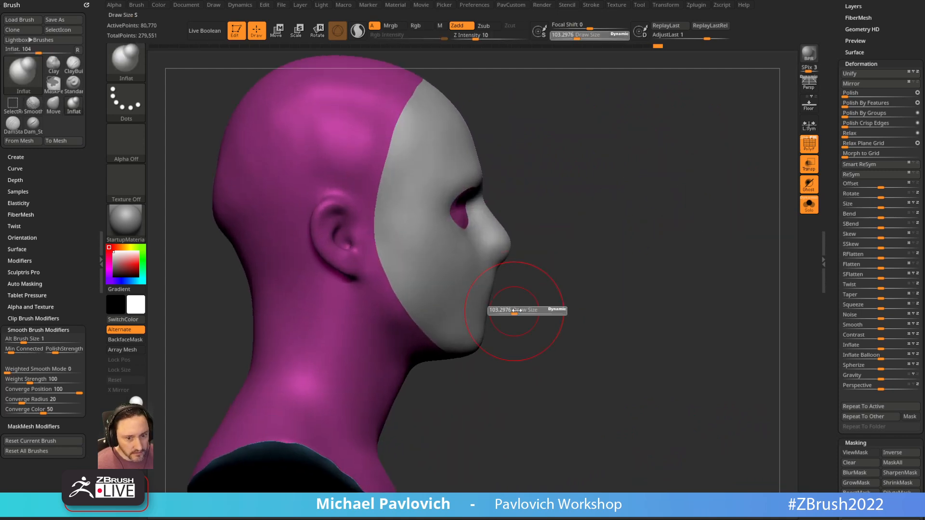
# Refine the mouth and chin contour of the mask with the Move brush, checking it from several angles.
pyautogui.press('b')
pyautogui.press('m')
pyautogui.press('v')
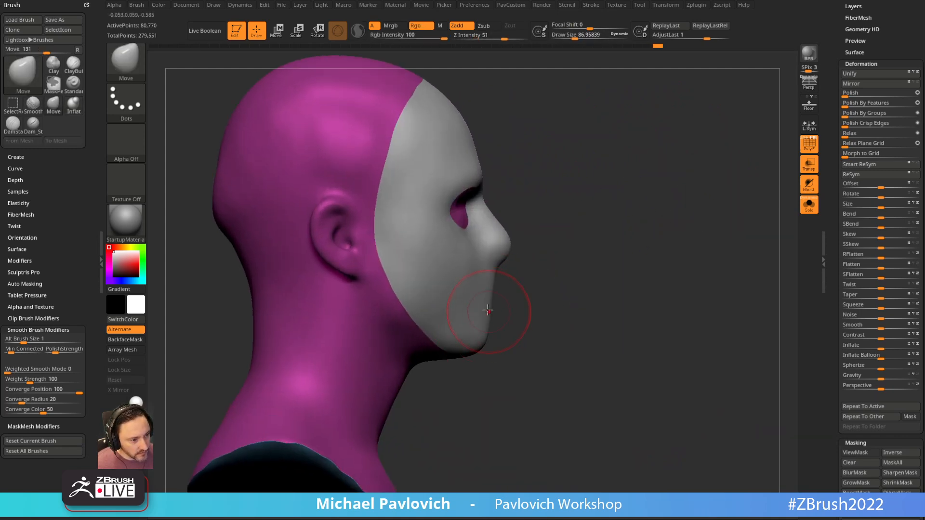
pyautogui.moveTo(544, 293); pyautogui.dragTo(485, 308)
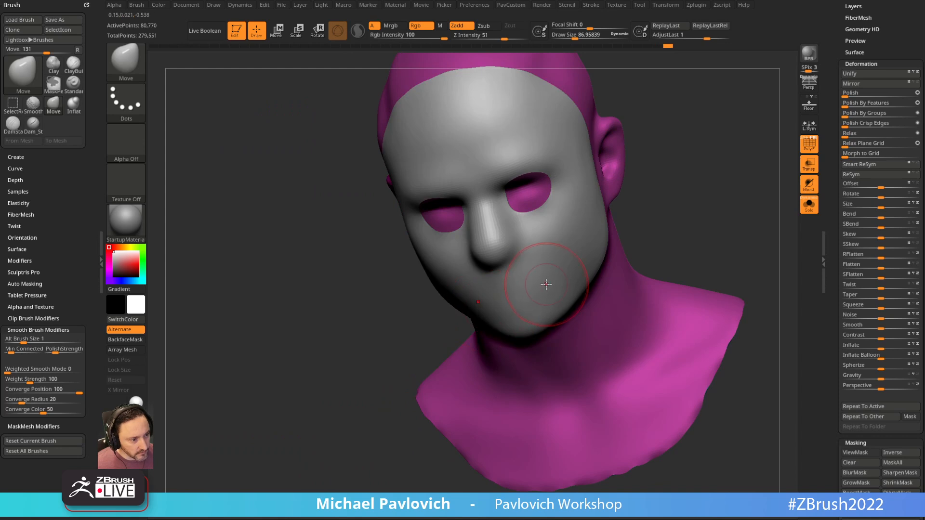
pyautogui.moveTo(665, 200)
pyautogui.mouseDown()
pyautogui.moveTo(621, 223)
pyautogui.moveTo(578, 202)
pyautogui.mouseUp()
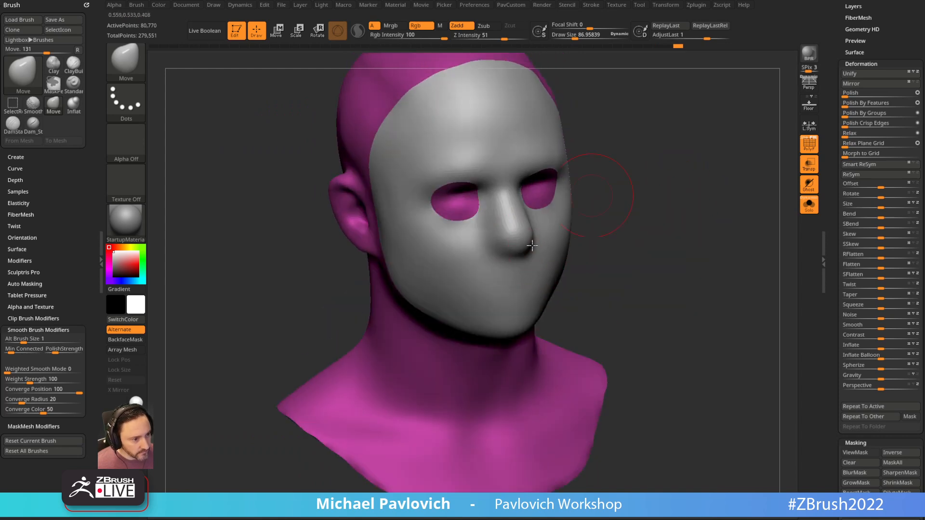
pyautogui.keyDown('shift'); pyautogui.moveTo(424, 268); pyautogui.dragTo(669, 186); pyautogui.keyUp('shift')
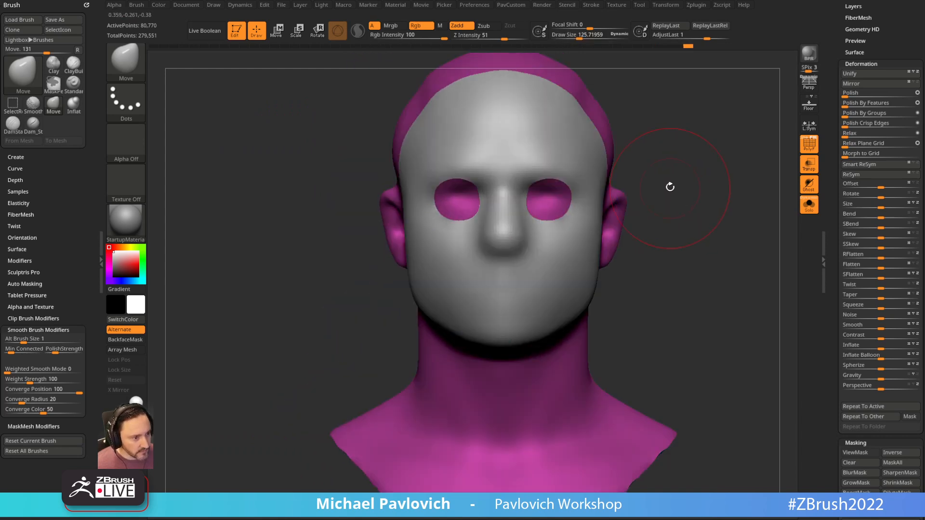
# Select the Standard brush and browse the Lightbox brush library for the Smooth brushes.
pyautogui.press('b')
pyautogui.press('s')
pyautogui.press('t')
pyautogui.moveTo(677, 136)
pyautogui.mouseDown()
pyautogui.moveTo(720, 133)
pyautogui.moveTo(692, 136)
pyautogui.moveTo(717, 128)
pyautogui.moveTo(710, 161)
pyautogui.moveTo(646, 142)
pyautogui.moveTo(658, 116)
pyautogui.mouseUp()
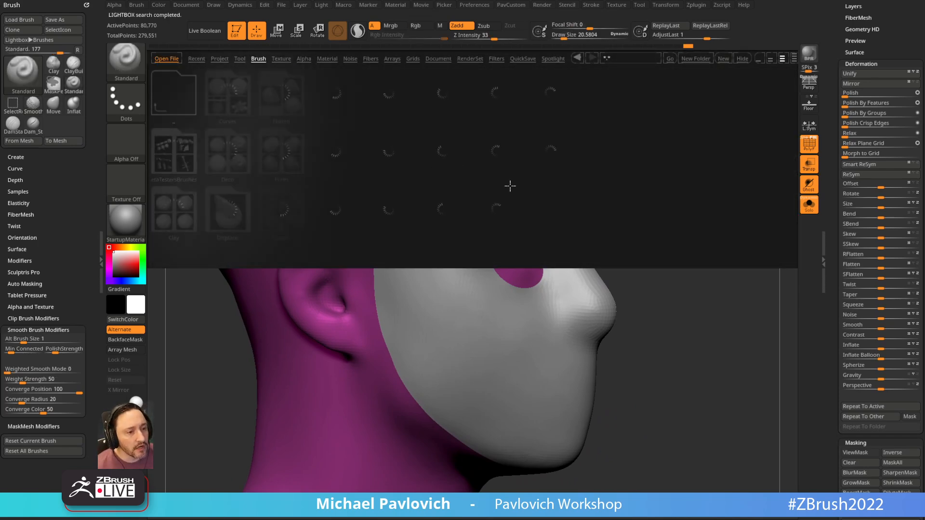
pyautogui.scroll(-5, 505, 182)
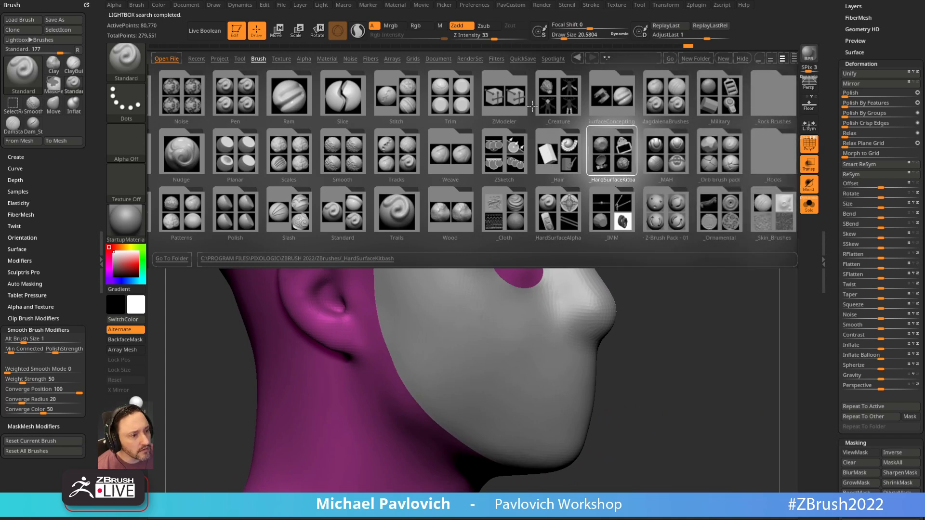
pyautogui.scroll(-1, 509, 185)
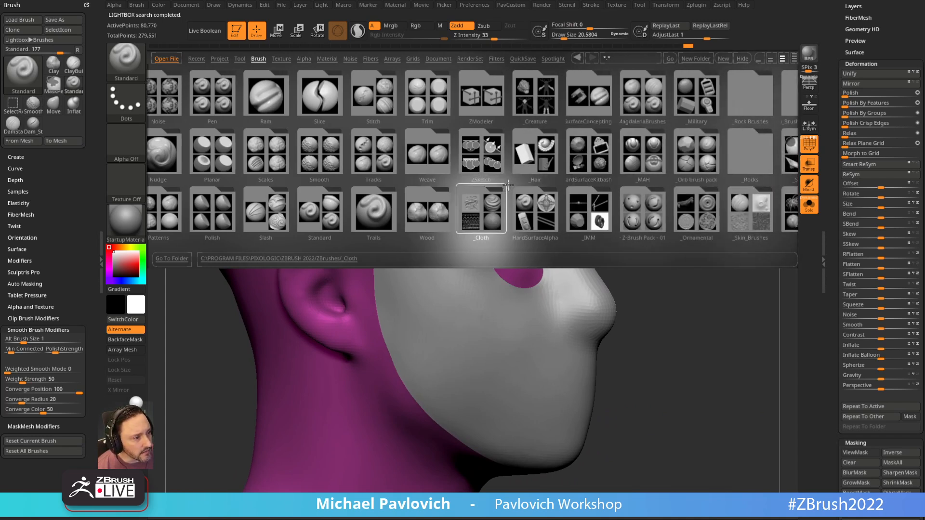
pyautogui.click(328, 151)
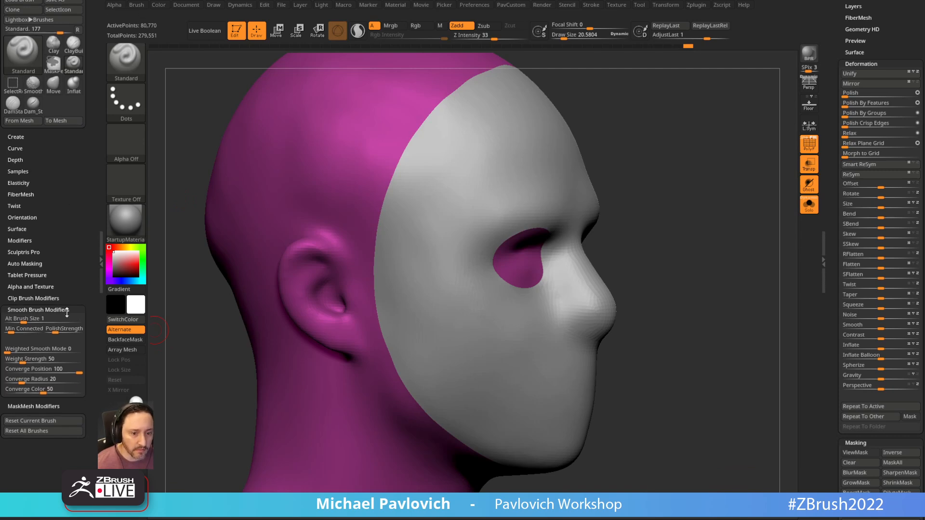
# Set the Smooth brush's Weighted Smooth Mode to 6 for Groups Border smoothing and enlarge the brush.
pyautogui.press('shift')
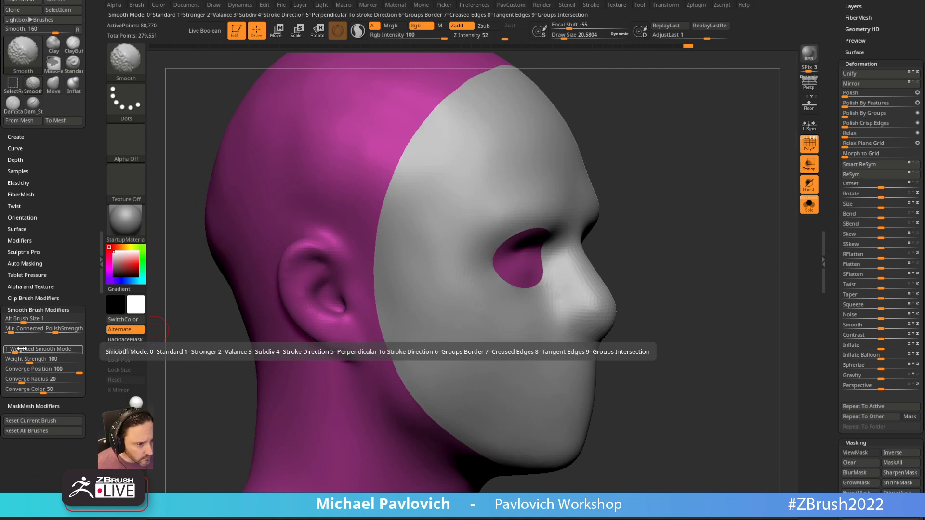
pyautogui.moveTo(18, 348); pyautogui.dragTo(57, 346)
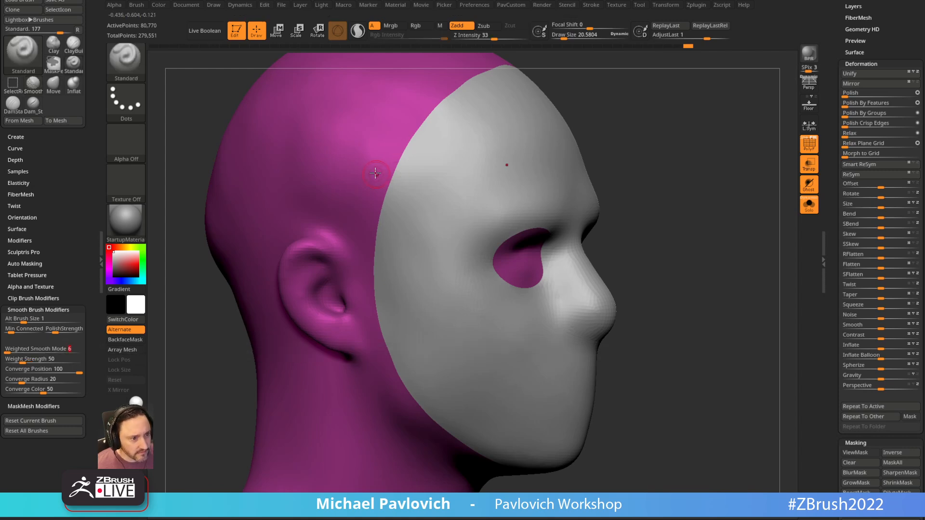
pyautogui.moveTo(557, 68); pyautogui.dragTo(578, 69)
pyautogui.press(']')
pyautogui.press(']')
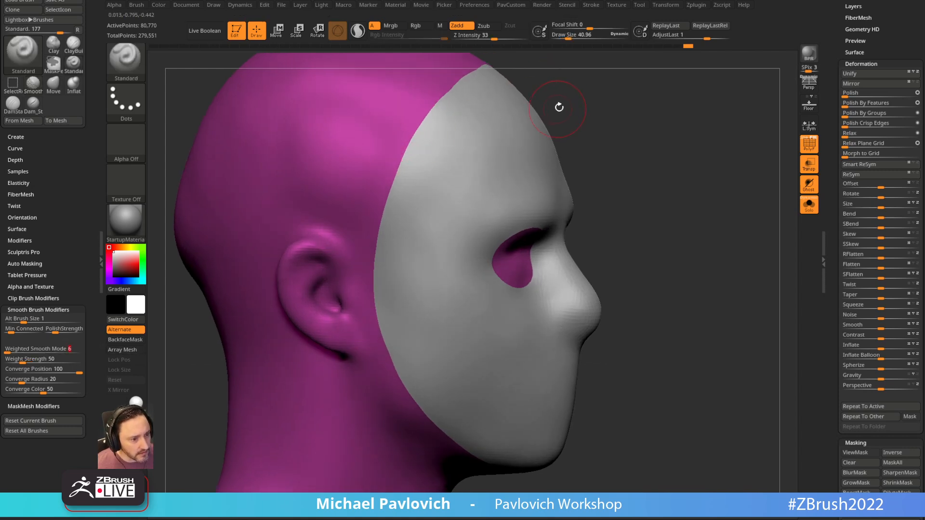
# Shift the mask's polygroup border in front of the ear with a small Move brush and smooth along that border.
pyautogui.keyDown('alt'); pyautogui.moveTo(557, 109); pyautogui.dragTo(649, 147); pyautogui.keyUp('alt')
pyautogui.moveTo(702, 114); pyautogui.dragTo(719, 111)
pyautogui.press('b')
pyautogui.press('m')
pyautogui.press('v')
pyautogui.press('s')
pyautogui.moveTo(266, 199)
pyautogui.mouseDown()
pyautogui.moveTo(255, 202)
pyautogui.moveTo(264, 247)
pyautogui.mouseUp()
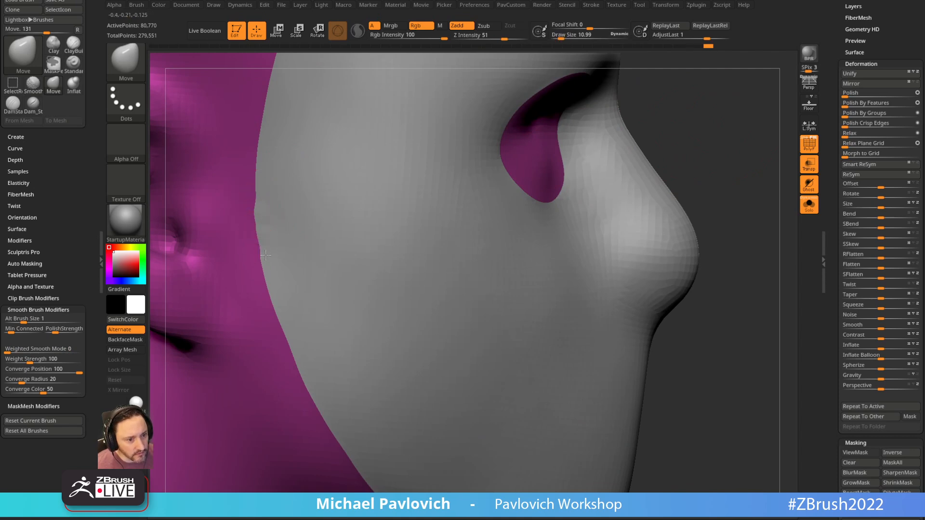
pyautogui.keyDown('shift'); pyautogui.moveTo(259, 205); pyautogui.dragTo(259, 181); pyautogui.keyUp('shift')
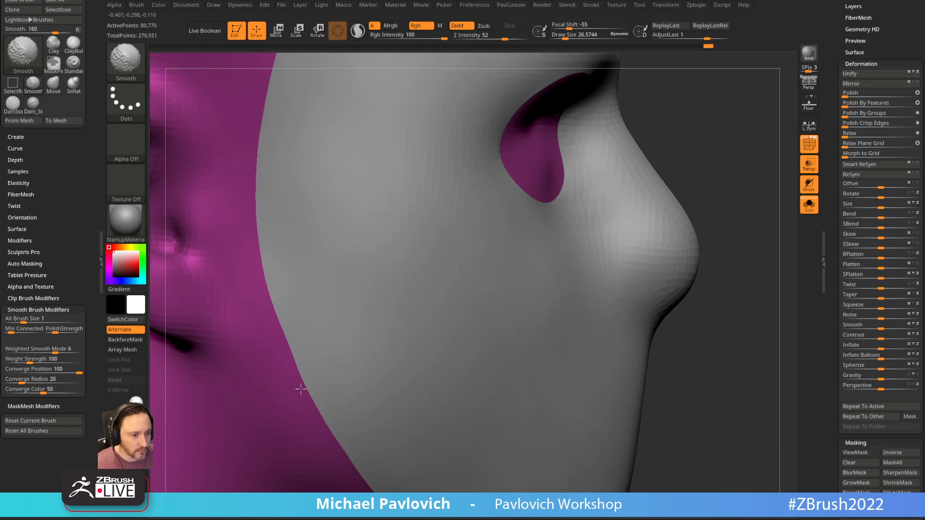
# Set the Smooth brush's Weighted Smooth Mode to 1 for stronger smoothing.
pyautogui.keyDown('ctrl'); pyautogui.moveTo(720, 147); pyautogui.dragTo(708, 92, button='right'); pyautogui.keyUp('ctrl')
pyautogui.moveTo(532, 253)
pyautogui.mouseDown()
pyautogui.moveTo(688, 151)
pyautogui.moveTo(673, 137)
pyautogui.mouseUp()
pyautogui.keyDown('shift'); pyautogui.click(17, 350); pyautogui.keyUp('shift')
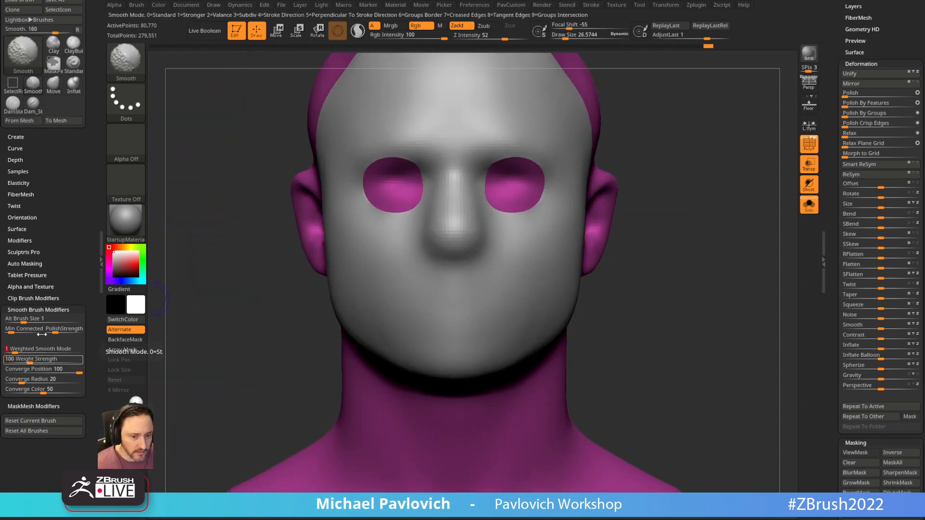
pyautogui.moveTo(672, 169)
pyautogui.mouseDown()
pyautogui.moveTo(674, 182)
pyautogui.moveTo(625, 167)
pyautogui.moveTo(667, 172)
pyautogui.moveTo(638, 157)
pyautogui.moveTo(516, 136)
pyautogui.mouseUp()
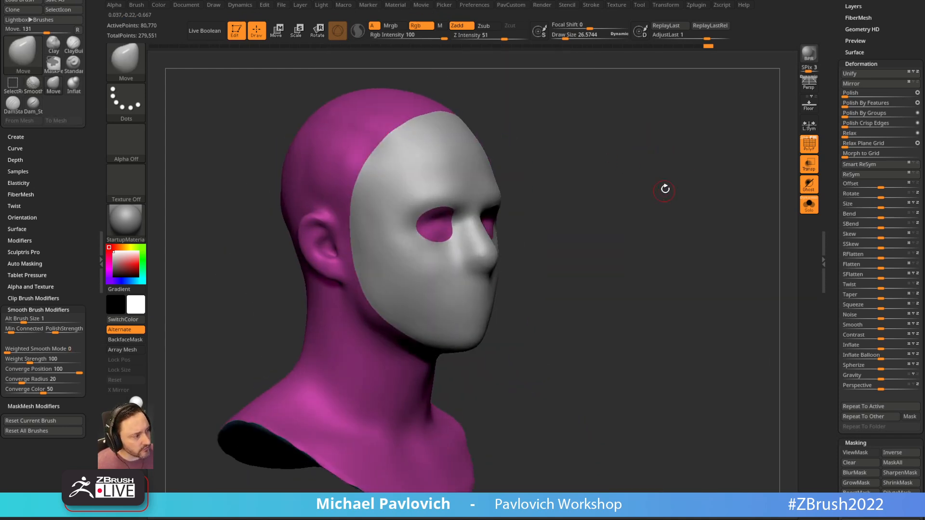
# Isolate the mask's face polygroup and delete the hidden rest of the duplicated head.
pyautogui.press(']')
pyautogui.press(']')
pyautogui.press(']')
pyautogui.press(']')
pyautogui.press(']')
pyautogui.moveTo(616, 186)
pyautogui.mouseDown()
pyautogui.moveTo(626, 207)
pyautogui.moveTo(589, 202)
pyautogui.mouseUp()
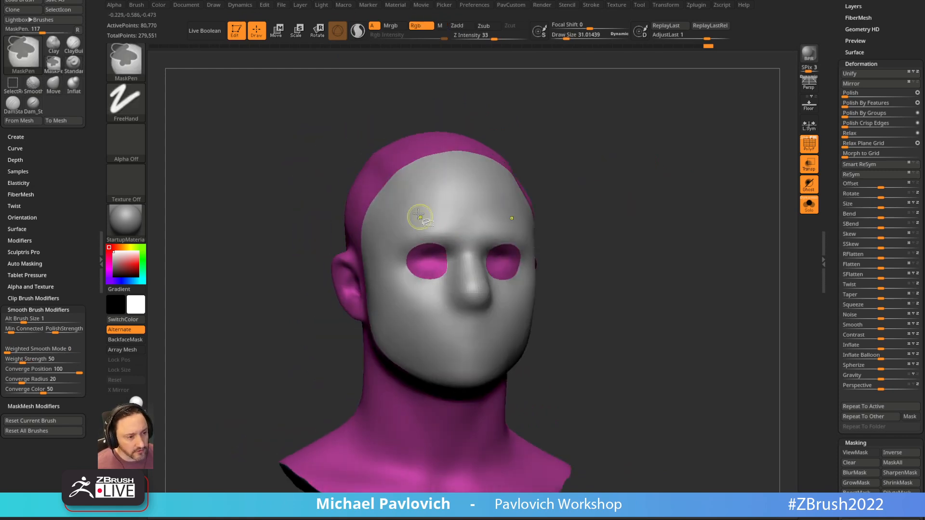
pyautogui.keyDown('ctrl'); pyautogui.keyDown('shift'); pyautogui.click(458, 185); pyautogui.keyUp('shift'); pyautogui.keyUp('ctrl')
pyautogui.keyDown('shift'); pyautogui.moveTo(698, 165); pyautogui.dragTo(706, 164); pyautogui.keyUp('shift')
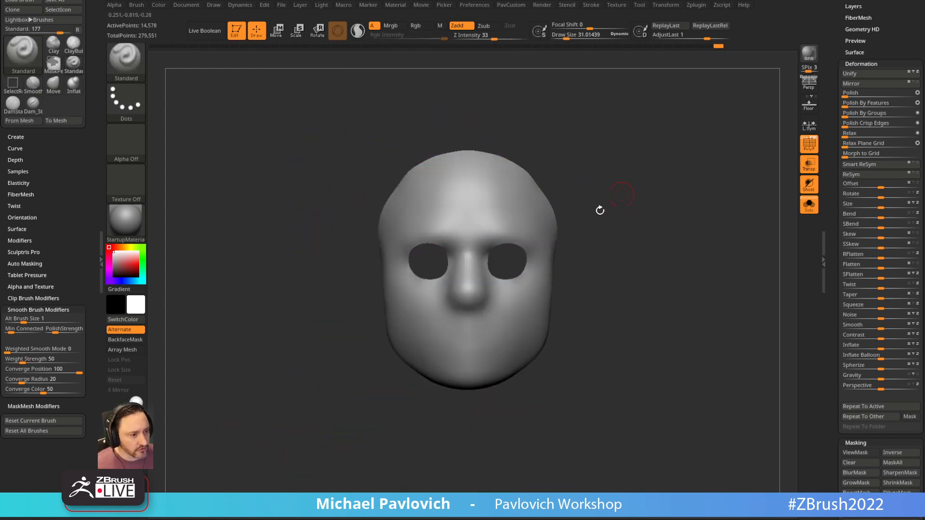
pyautogui.moveTo(649, 171); pyautogui.dragTo(659, 154)
pyautogui.press('3')
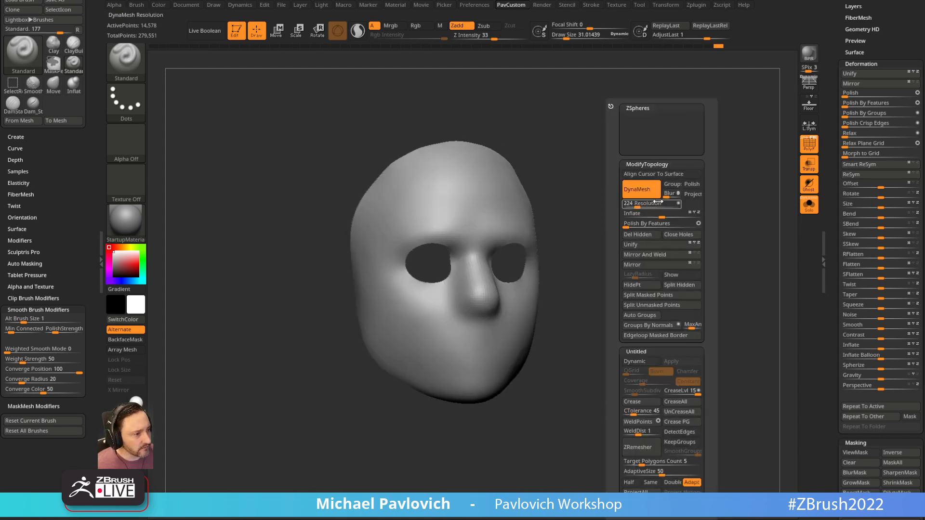
pyautogui.click(646, 236)
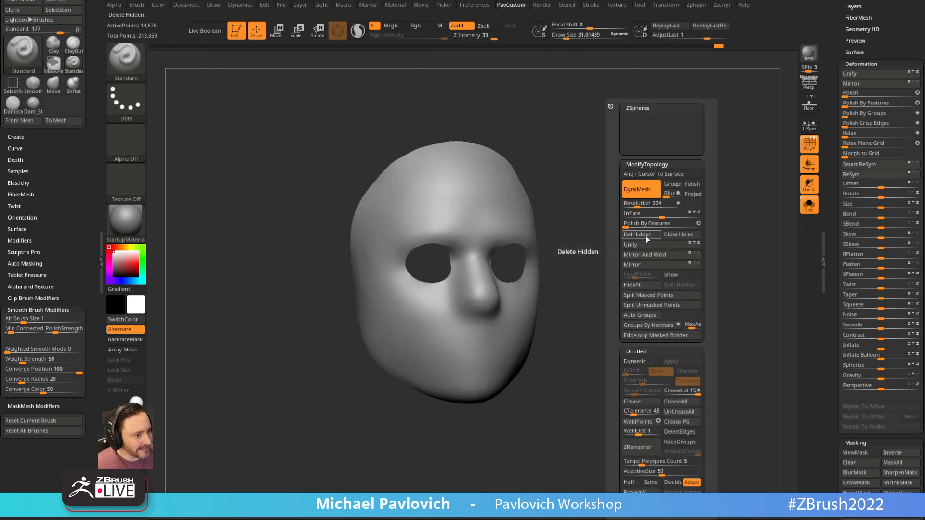
# Turn on the polyframe wireframe display and examine the mask's topology from the front and side.
pyautogui.click(808, 149)
pyautogui.keyDown('alt'); pyautogui.moveTo(771, 150); pyautogui.dragTo(808, 147); pyautogui.keyUp('alt')
pyautogui.moveTo(699, 173); pyautogui.dragTo(627, 201)
pyautogui.moveTo(718, 198); pyautogui.dragTo(616, 194)
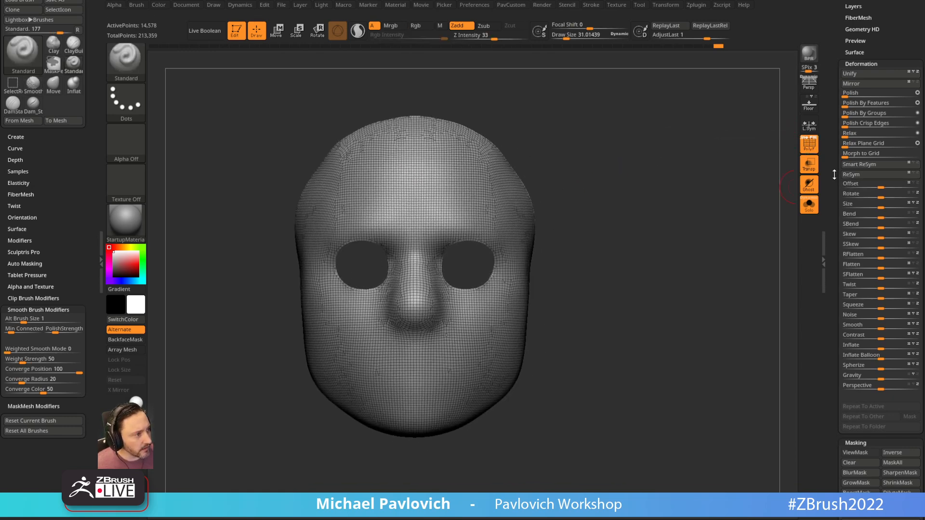
pyautogui.moveTo(835, 174); pyautogui.dragTo(834, 337)
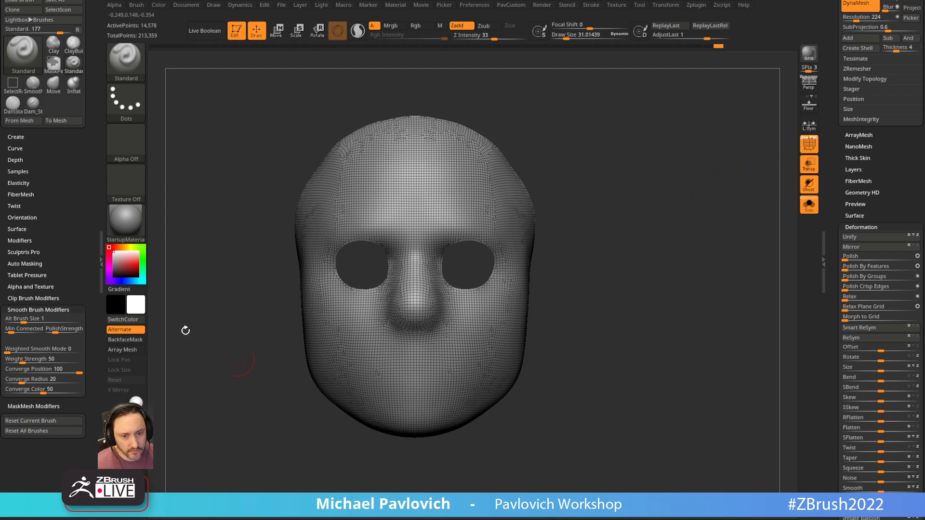
pyautogui.moveTo(650, 157); pyautogui.dragTo(585, 190)
pyautogui.moveTo(832, 29); pyautogui.dragTo(832, 226)
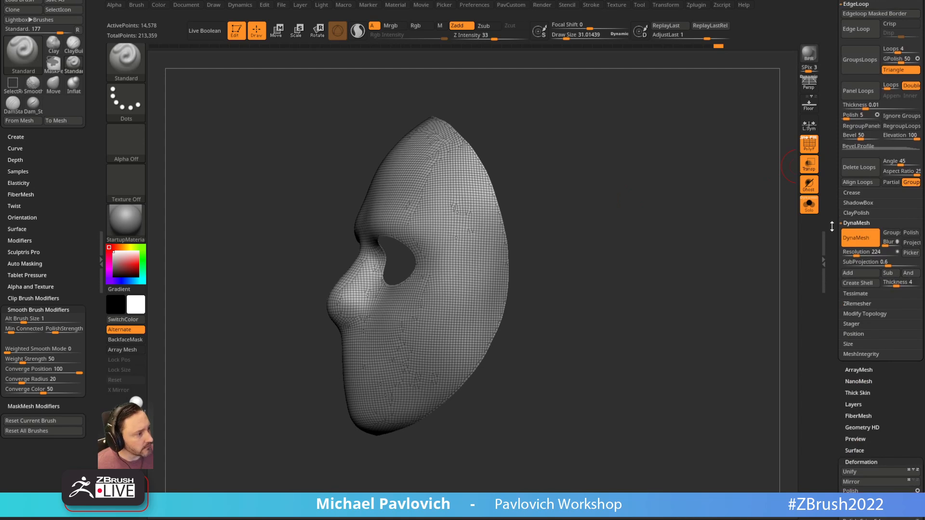
# Reshape the mask's outer side edges in profile with the Move brush and check the outline from the front.
pyautogui.moveTo(694, 205)
pyautogui.keyDown('shift'); pyautogui.mouseDown()
pyautogui.moveTo(659, 210)
pyautogui.moveTo(701, 204)
pyautogui.mouseUp(); pyautogui.keyUp('shift')
pyautogui.press('s')
pyautogui.press('b')
pyautogui.press('m')
pyautogui.press('v')
pyautogui.moveTo(529, 190)
pyautogui.mouseDown()
pyautogui.moveTo(539, 190)
pyautogui.moveTo(503, 191)
pyautogui.mouseUp()
pyautogui.moveTo(552, 247); pyautogui.dragTo(631, 245)
pyautogui.press(']')
pyautogui.moveTo(488, 338); pyautogui.dragTo(491, 328)
pyautogui.moveTo(505, 266); pyautogui.dragTo(508, 251)
pyautogui.moveTo(589, 227)
pyautogui.keyDown('shift'); pyautogui.mouseDown()
pyautogui.moveTo(607, 166)
pyautogui.moveTo(677, 182)
pyautogui.mouseUp(); pyautogui.keyUp('shift')
pyautogui.moveTo(352, 267)
pyautogui.mouseDown()
pyautogui.moveTo(374, 225)
pyautogui.moveTo(380, 176)
pyautogui.moveTo(409, 145)
pyautogui.mouseUp()
pyautogui.keyDown('alt'); pyautogui.moveTo(631, 179); pyautogui.dragTo(605, 178); pyautogui.keyUp('alt')
# Remesh the mask twice with ZRemesher, using the Half option and an AdaptiveSize of 0.
pyautogui.moveTo(835, 239); pyautogui.dragTo(835, 176)
pyautogui.click(861, 242)
pyautogui.moveTo(837, 252); pyautogui.dragTo(836, 228)
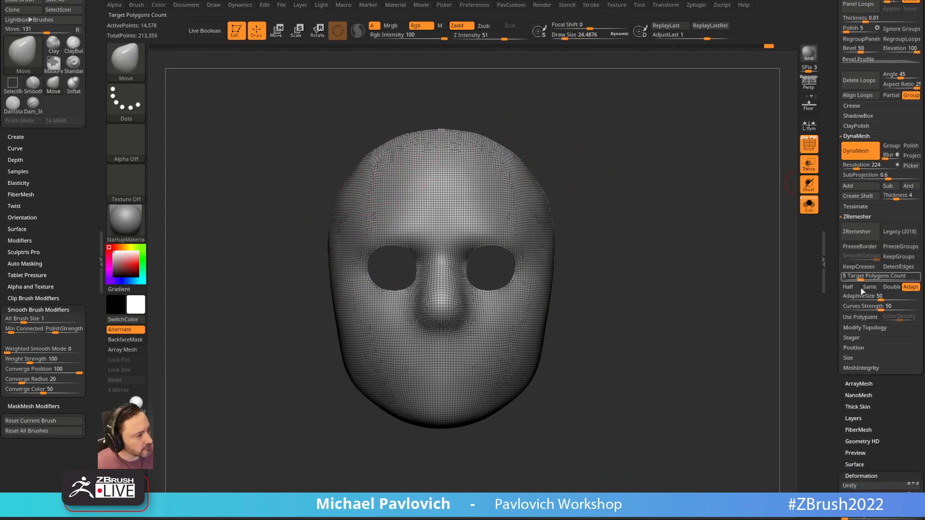
pyautogui.click(848, 287)
pyautogui.click(877, 307)
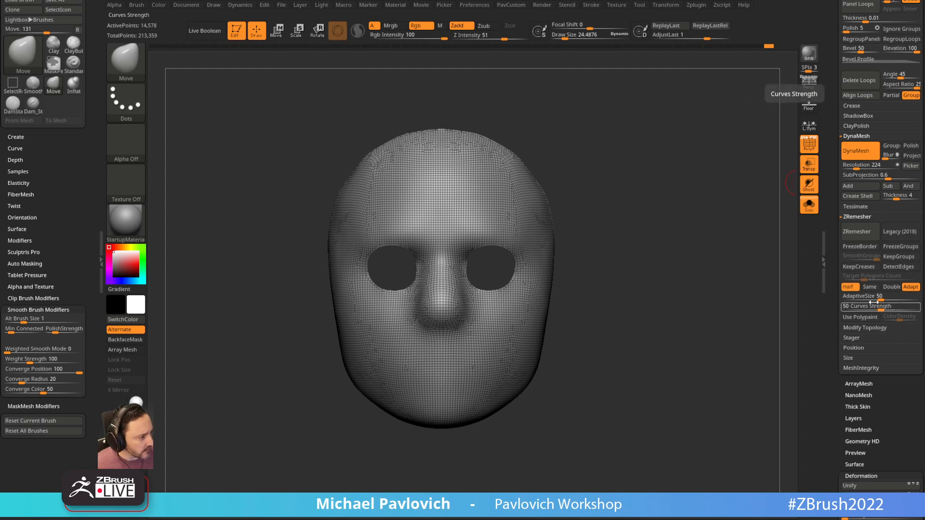
pyautogui.moveTo(873, 298); pyautogui.dragTo(837, 297)
pyautogui.click(860, 233)
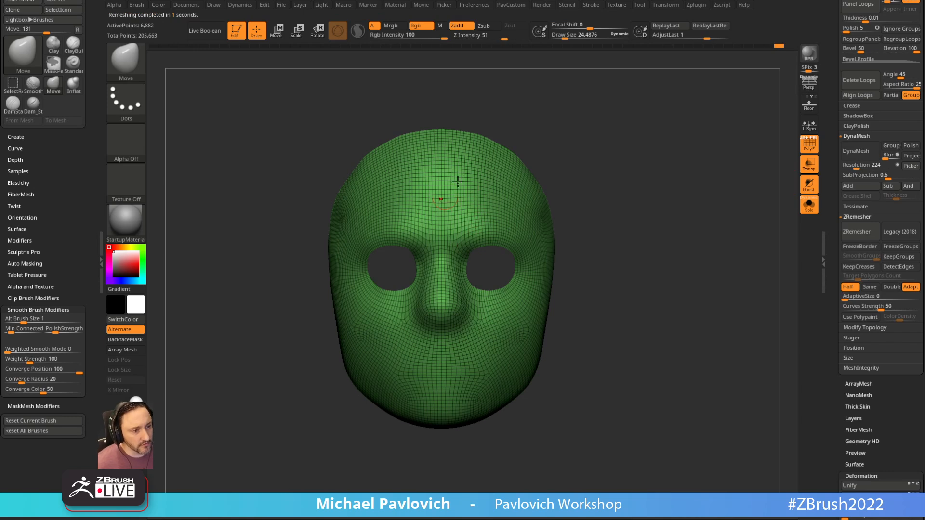
pyautogui.click(857, 232)
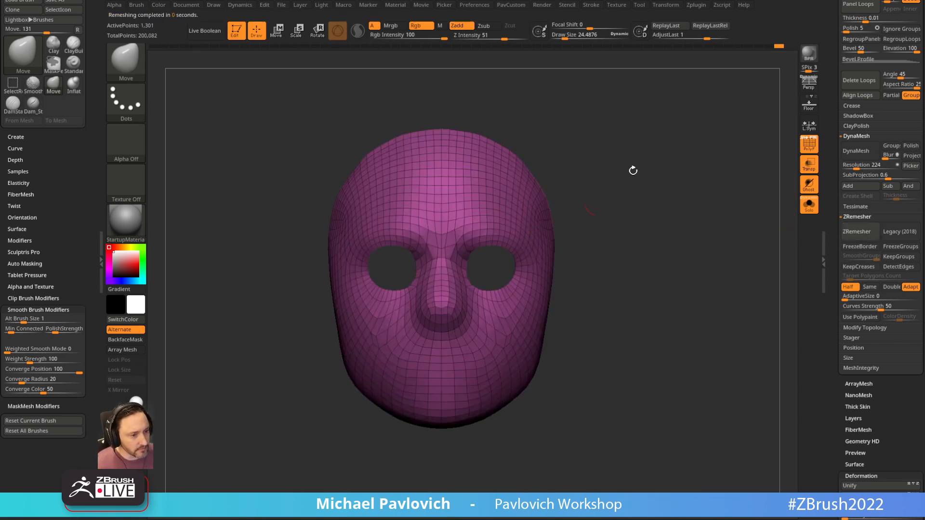
# Adjust the side edge of the remeshed mask with a larger Move brush.
pyautogui.moveTo(663, 155)
pyautogui.mouseDown()
pyautogui.moveTo(530, 205)
pyautogui.moveTo(545, 193)
pyautogui.moveTo(513, 170)
pyautogui.moveTo(565, 194)
pyautogui.mouseUp()
pyautogui.press('s')
pyautogui.moveTo(611, 225); pyautogui.dragTo(594, 229)
pyautogui.moveTo(520, 231); pyautogui.dragTo(529, 230)
pyautogui.moveTo(596, 238)
pyautogui.keyDown('alt'); pyautogui.mouseDown()
pyautogui.moveTo(595, 216)
pyautogui.moveTo(620, 241)
pyautogui.moveTo(578, 274)
pyautogui.moveTo(553, 275)
pyautogui.moveTo(558, 299)
pyautogui.moveTo(623, 287)
pyautogui.moveTo(568, 276)
pyautogui.moveTo(730, 172)
pyautogui.mouseUp(); pyautogui.keyUp('alt')
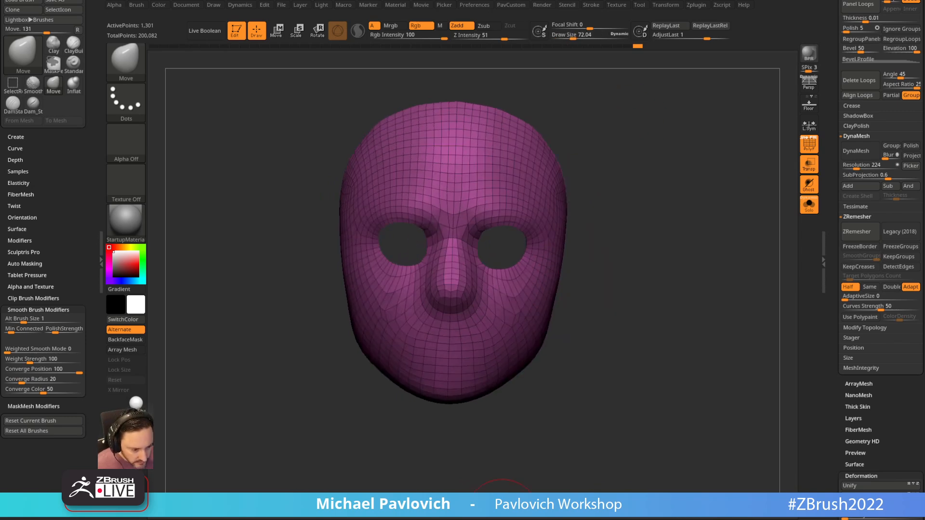
# Check the hockey mask reference images in the browser and return to ZBrush to push the mask's side rim with the Move brush.
pyautogui.hotkey('alt', 'Tab')
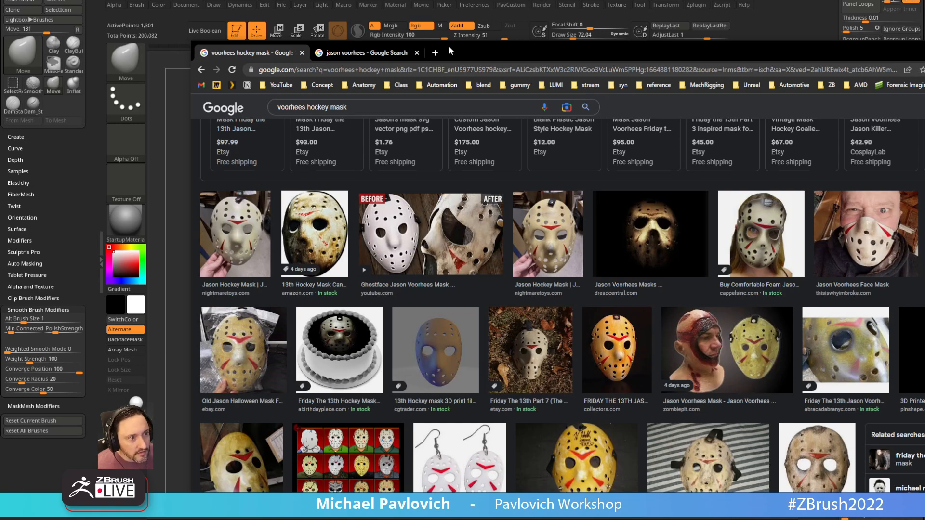
pyautogui.hotkey('alt', 'Tab')
pyautogui.moveTo(607, 117); pyautogui.dragTo(407, 254)
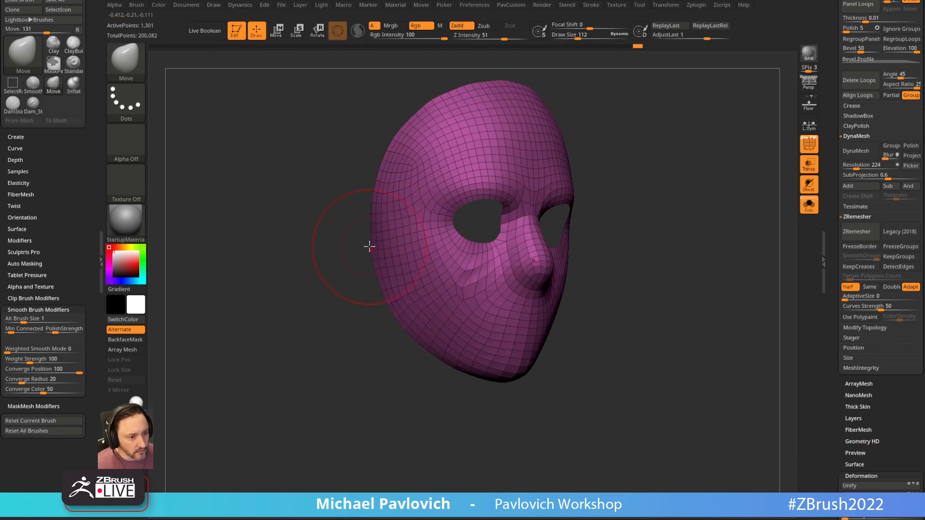
pyautogui.moveTo(587, 104); pyautogui.dragTo(387, 215)
pyautogui.moveTo(620, 110); pyautogui.dragTo(644, 146)
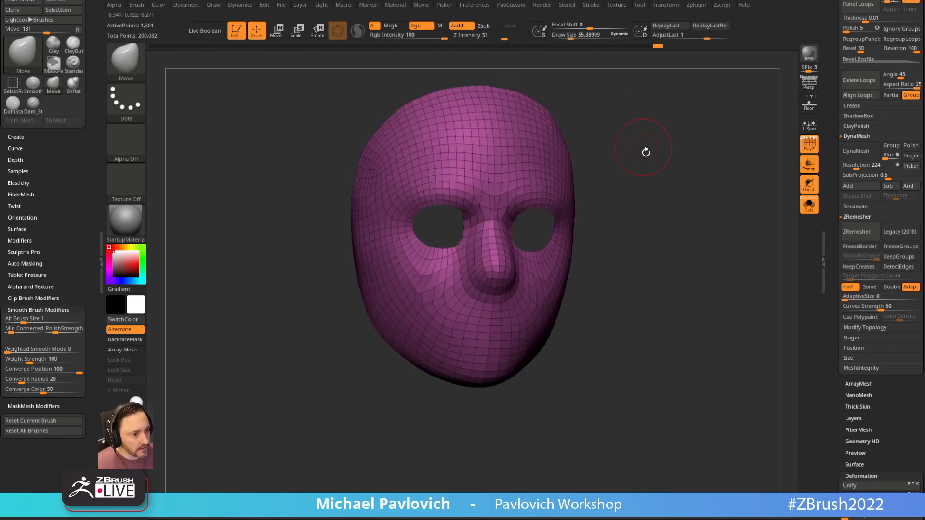
# Polish the mask with Polish By Features and even out its side rim with the Move brush.
pyautogui.press('space')
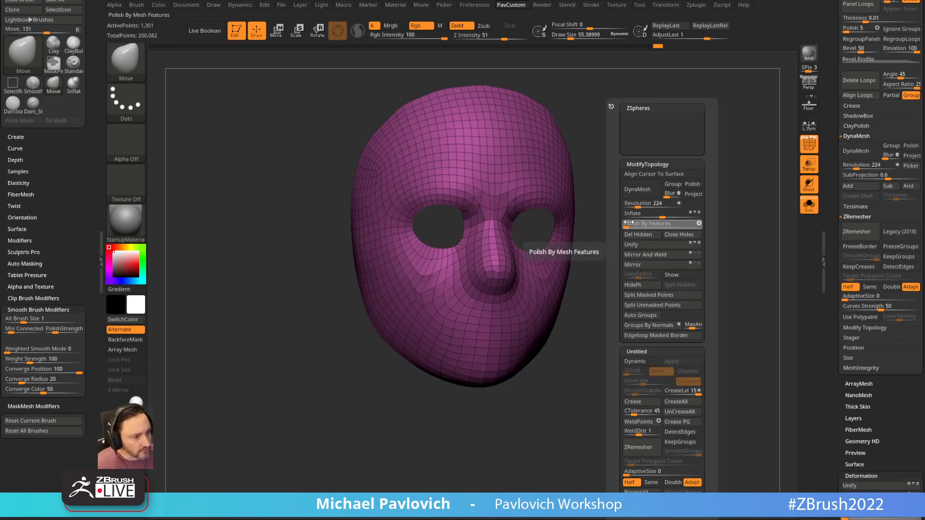
pyautogui.moveTo(670, 246)
pyautogui.mouseDown()
pyautogui.moveTo(500, 206)
pyautogui.moveTo(572, 237)
pyautogui.mouseUp()
pyautogui.press('s')
pyautogui.moveTo(431, 227); pyautogui.dragTo(440, 227)
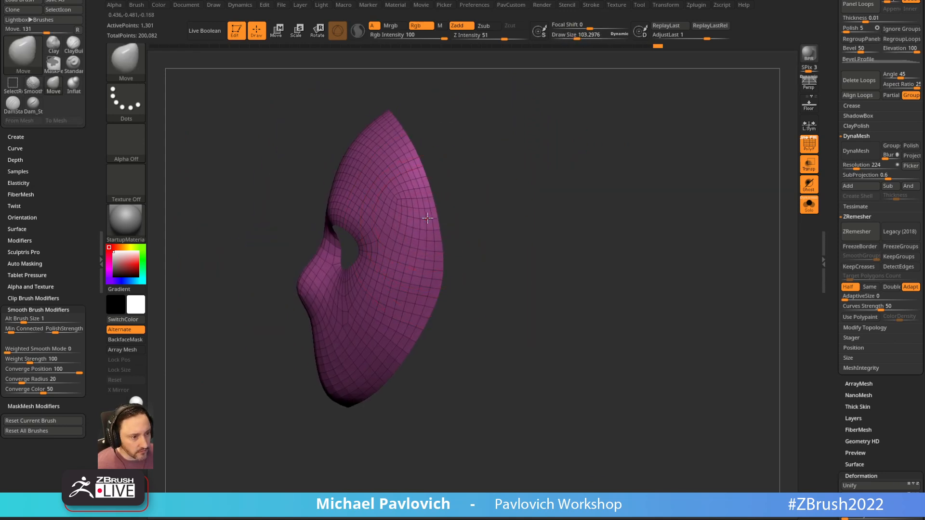
pyautogui.moveTo(492, 112)
pyautogui.keyDown('shift'); pyautogui.mouseDown()
pyautogui.moveTo(594, 226)
pyautogui.moveTo(624, 204)
pyautogui.moveTo(595, 197)
pyautogui.mouseUp(); pyautogui.keyUp('shift')
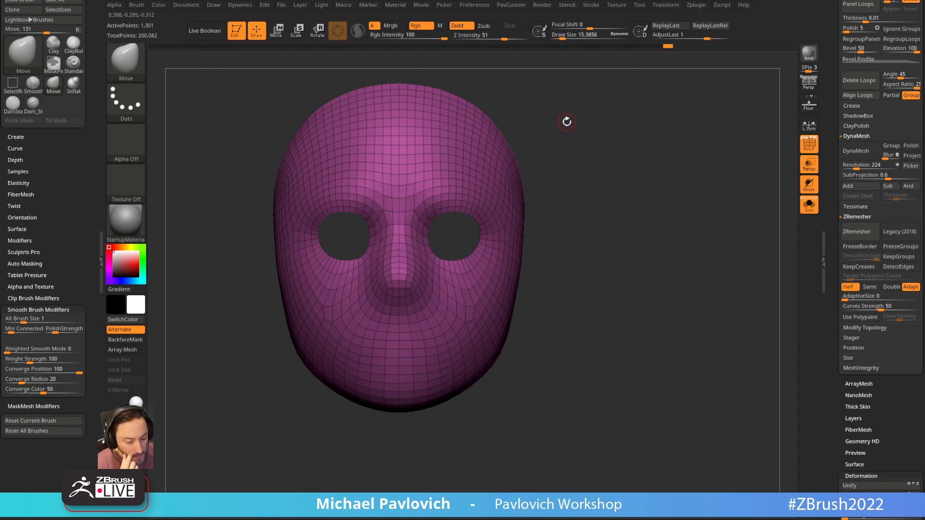
# Import the bargag hockey mask photo as a texture and add it to Spotlight.
pyautogui.click(616, 4)
pyautogui.click(634, 61)
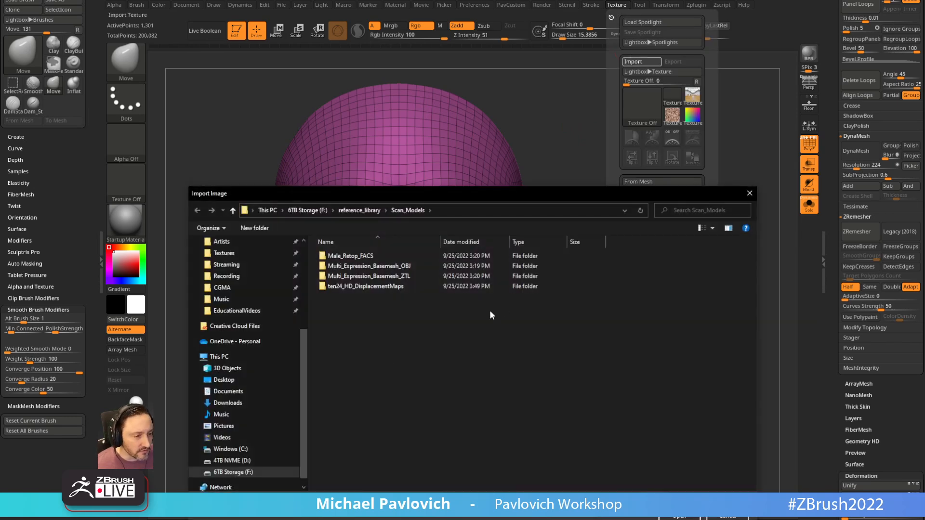
pyautogui.press('Escape')
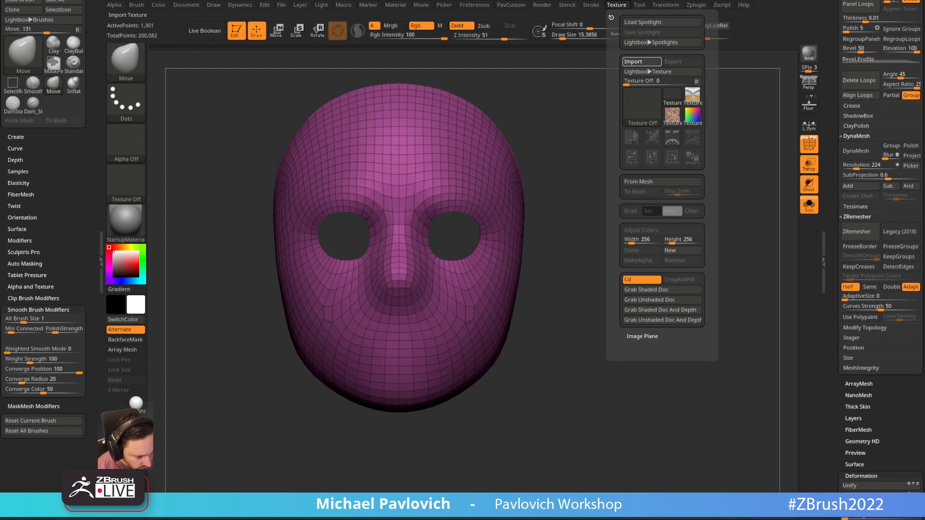
pyautogui.click(637, 61)
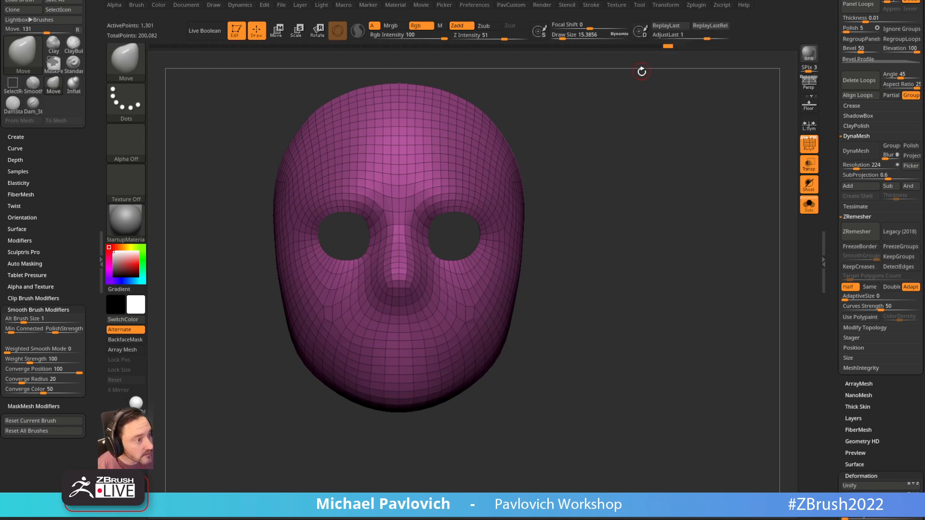
pyautogui.click(633, 135)
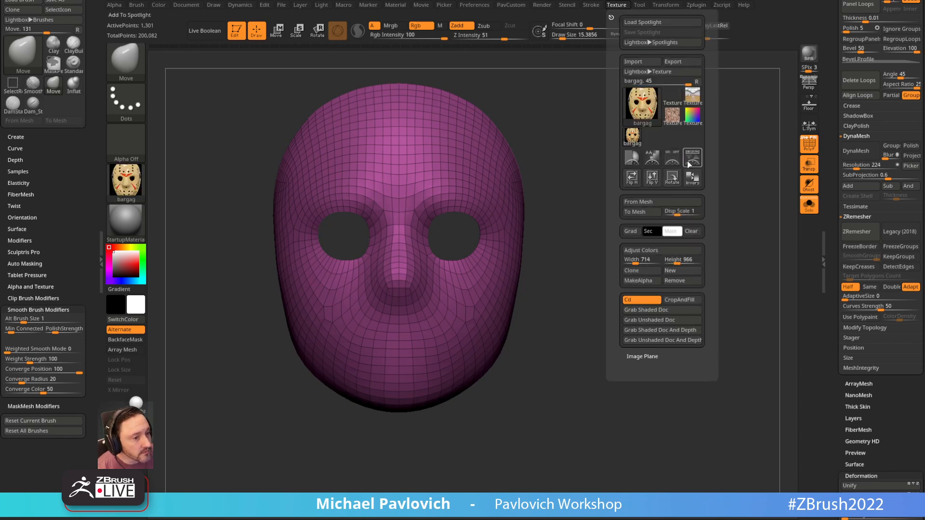
pyautogui.click(693, 159)
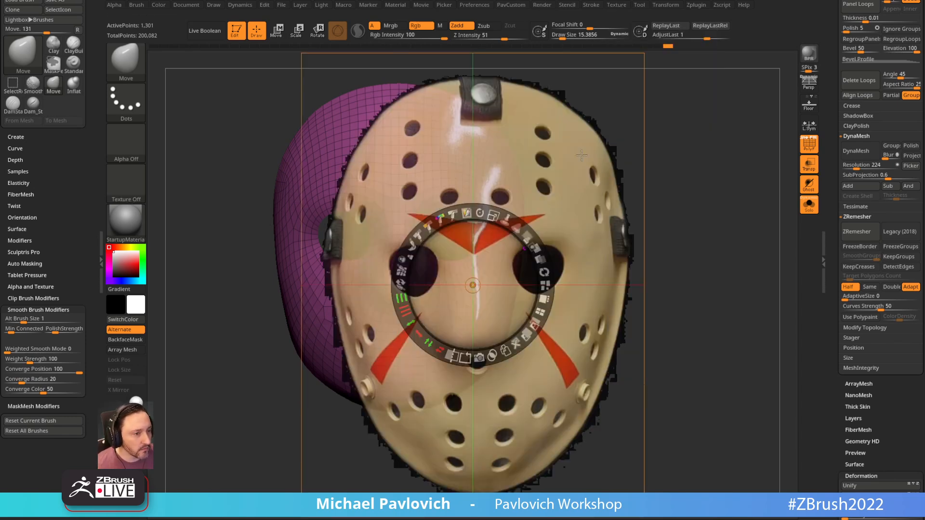
# Adjust the Spotlight Radius of the hockey mask photo and scale the image down.
pyautogui.click(453, 215)
pyautogui.moveTo(453, 215); pyautogui.dragTo(453, 215)
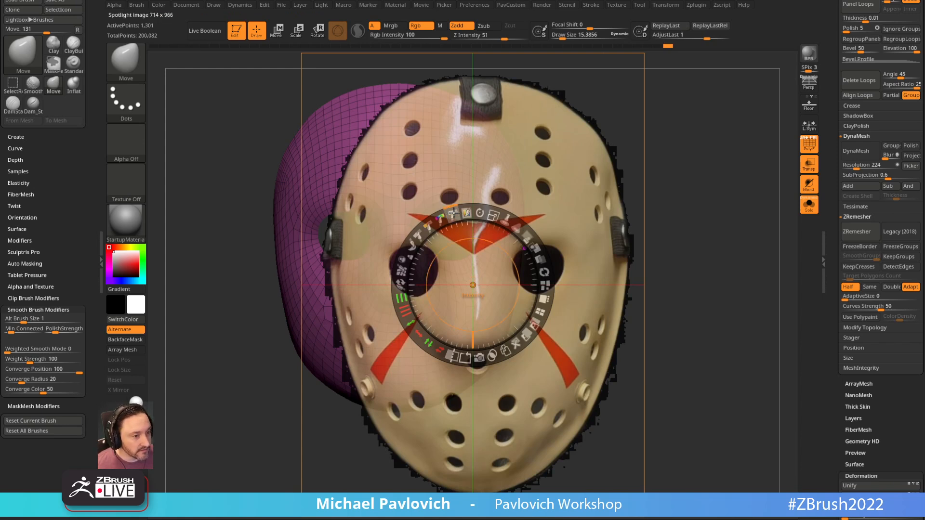
pyautogui.moveTo(452, 214)
pyautogui.mouseDown()
pyautogui.moveTo(461, 214)
pyautogui.moveTo(451, 214)
pyautogui.mouseUp()
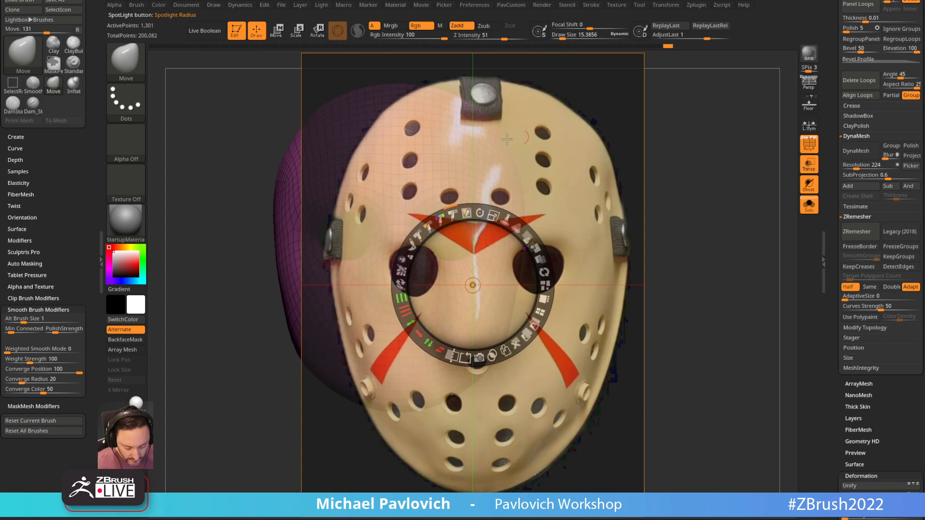
pyautogui.moveTo(493, 216); pyautogui.dragTo(481, 214)
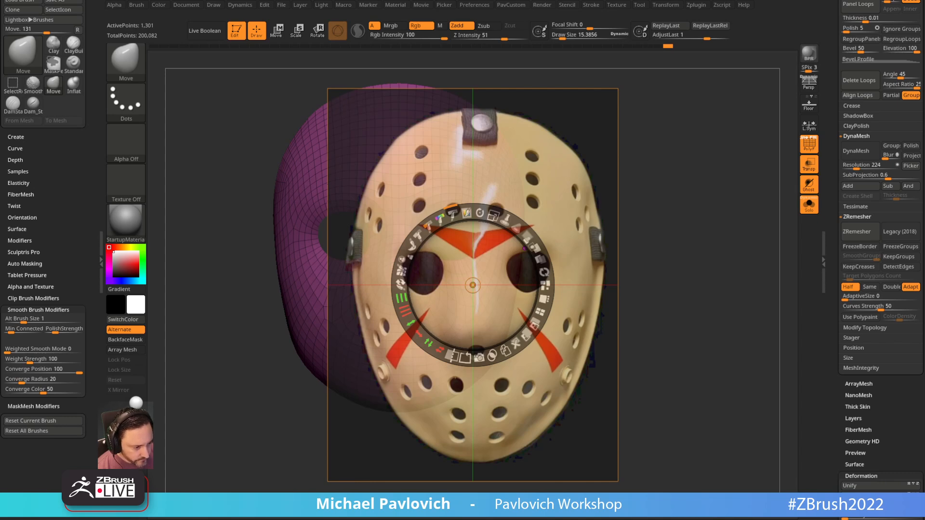
# Look through the YouTube playlists and ArtStation portfolio in the browser, return to ZBrush and move the Spotlight dial off the reference image.
pyautogui.hotkey('alt', 'Tab')
pyautogui.scroll(-5, 438, 262)
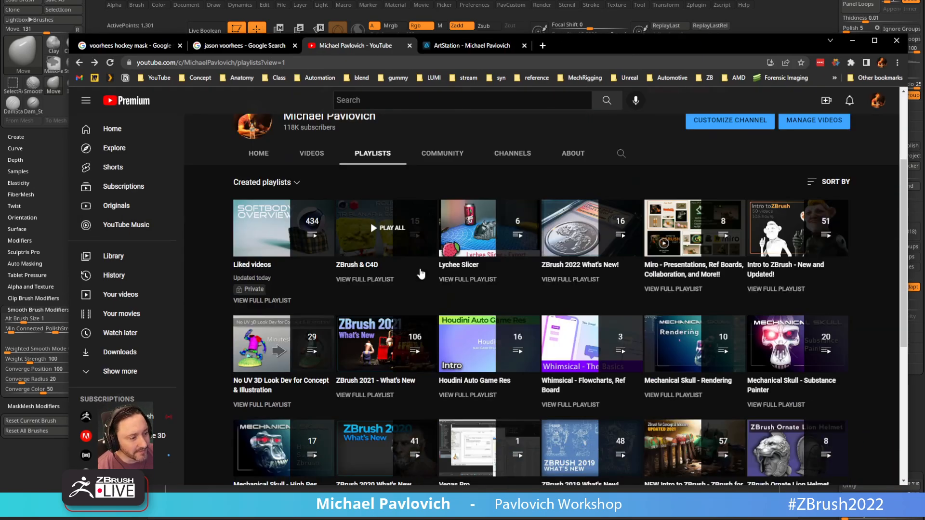
pyautogui.click(393, 63)
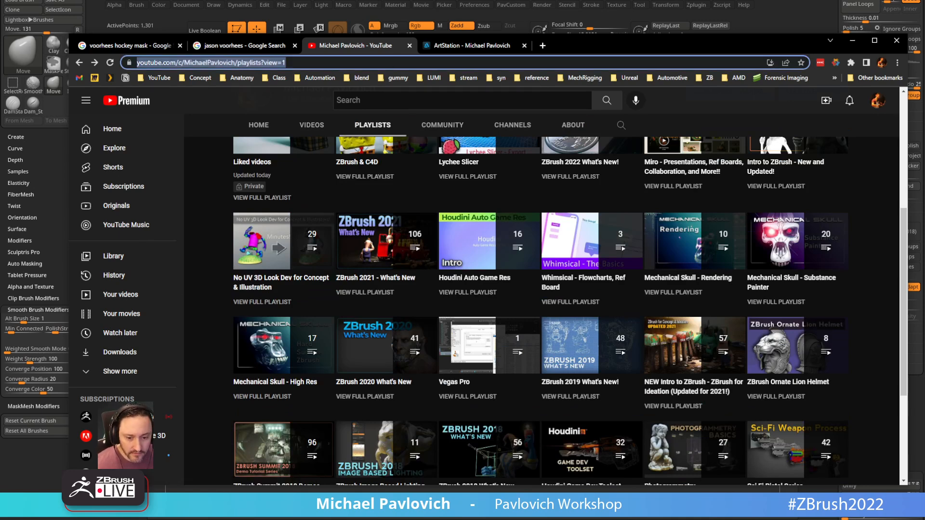
pyautogui.click(475, 46)
pyautogui.scroll(-9, 497, 252)
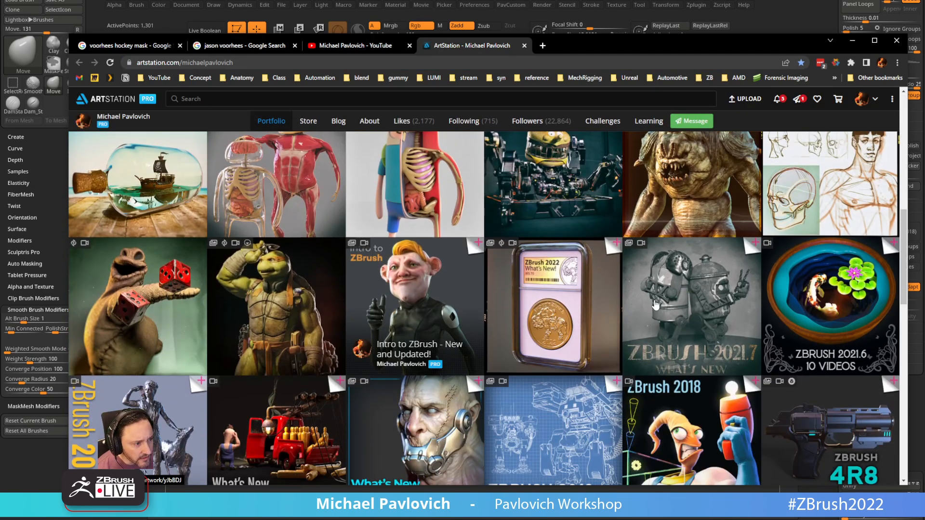
pyautogui.scroll(-3, 547, 304)
pyautogui.scroll(7, 304, 205)
pyautogui.click(290, 63)
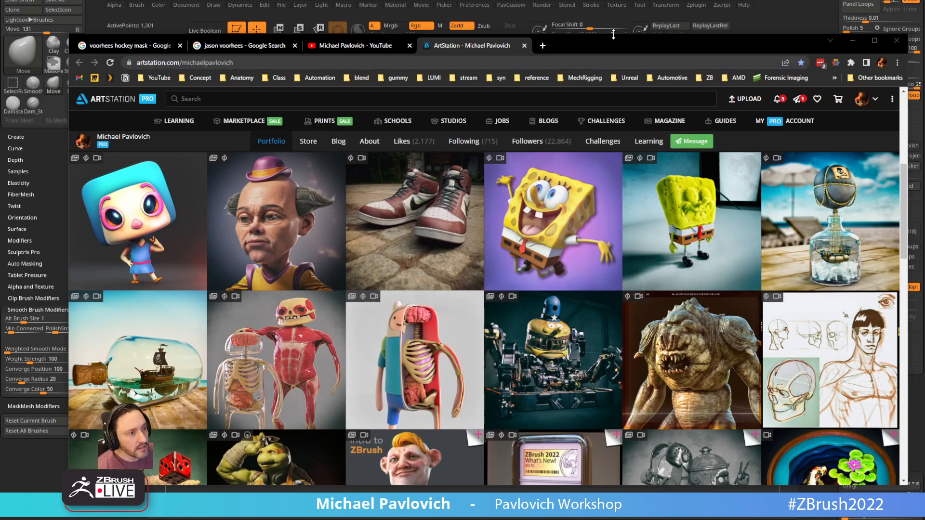
pyautogui.moveTo(592, 41); pyautogui.dragTo(593, 0)
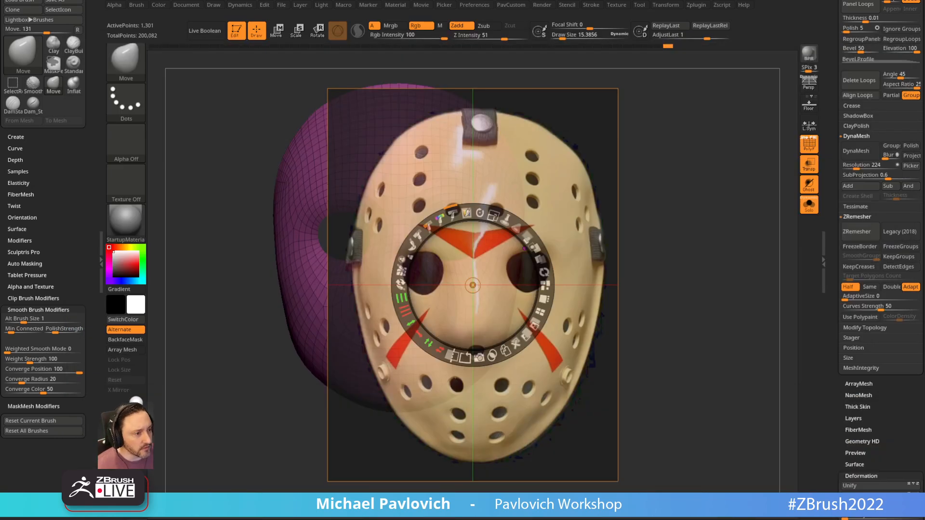
pyautogui.click(668, 157)
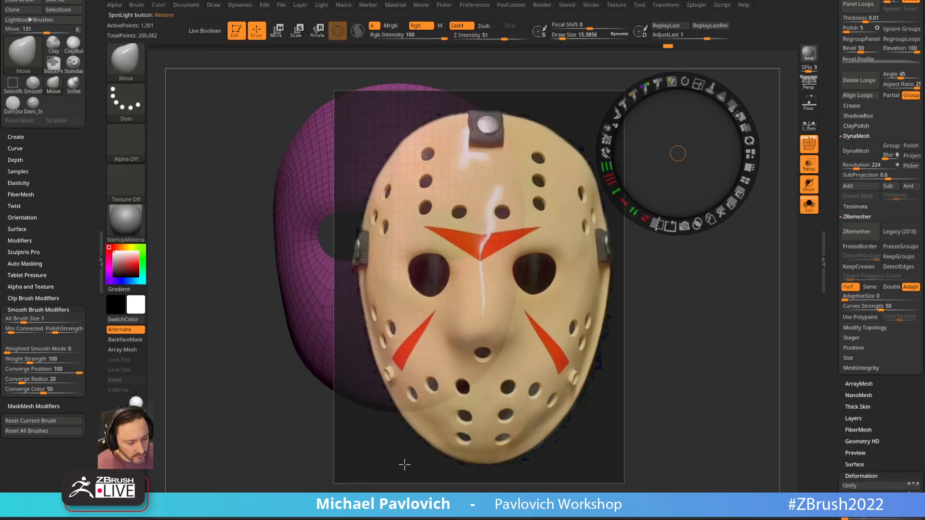
# Search the YouTube channel for "spotlight" in the browser, look through the videos and return to ZBrush.
pyautogui.moveTo(593, 0); pyautogui.dragTo(581, 85)
pyautogui.scroll(5, 602, 236)
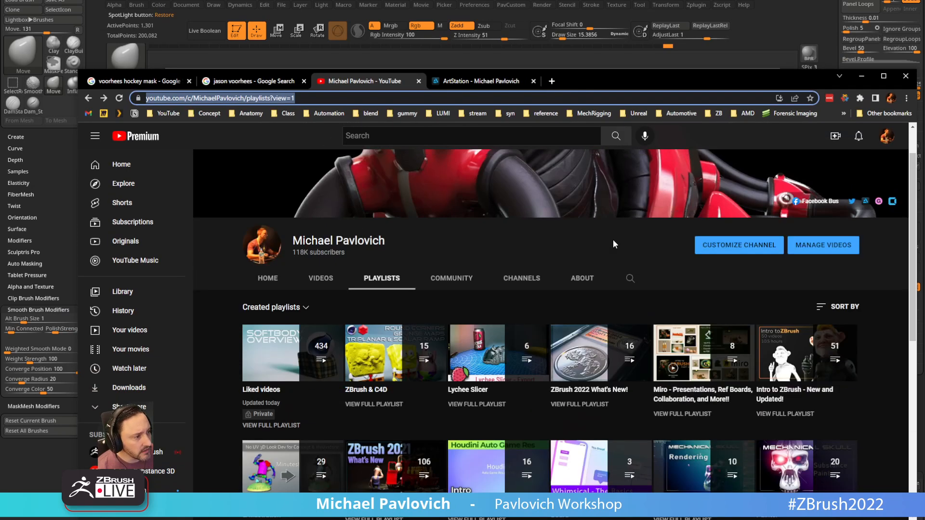
pyautogui.click(631, 330)
pyautogui.write('spotlight')
pyautogui.press('Return')
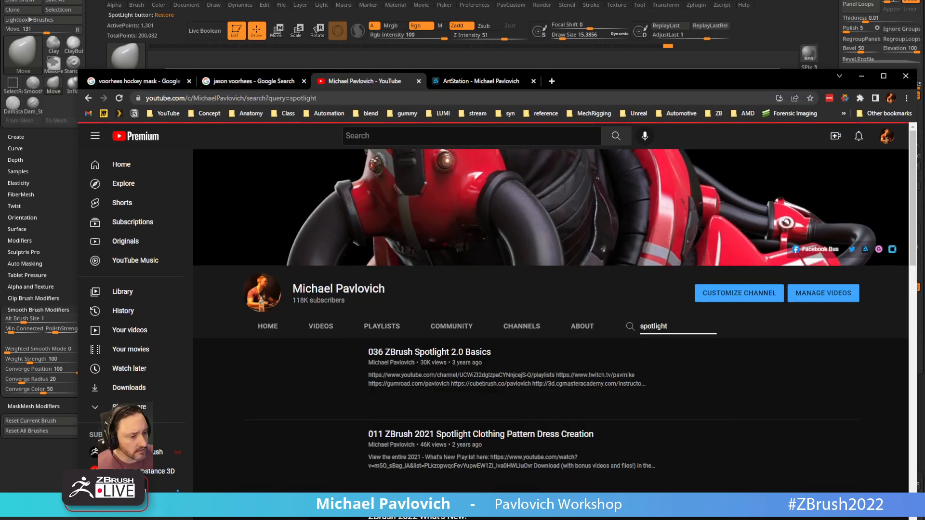
pyautogui.scroll(-3, 517, 408)
pyautogui.scroll(-5, 517, 407)
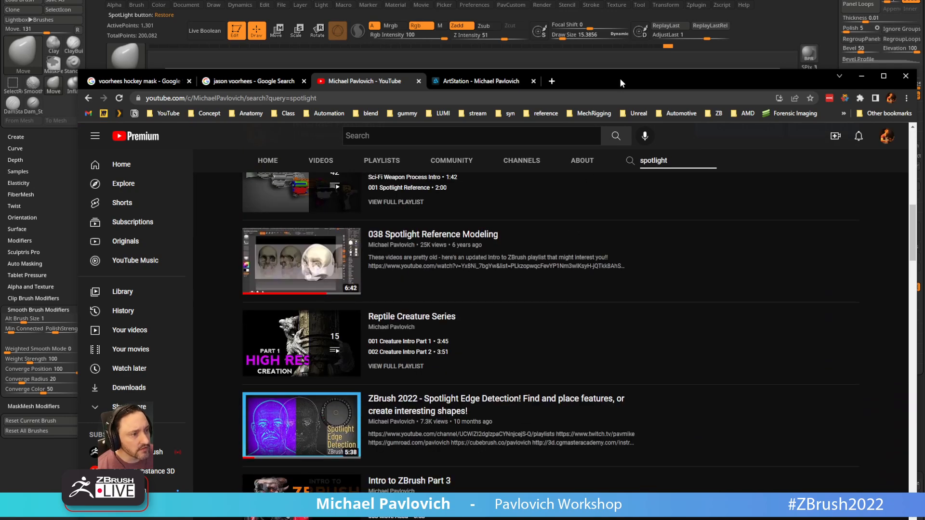
pyautogui.hotkey('alt', 'Tab')
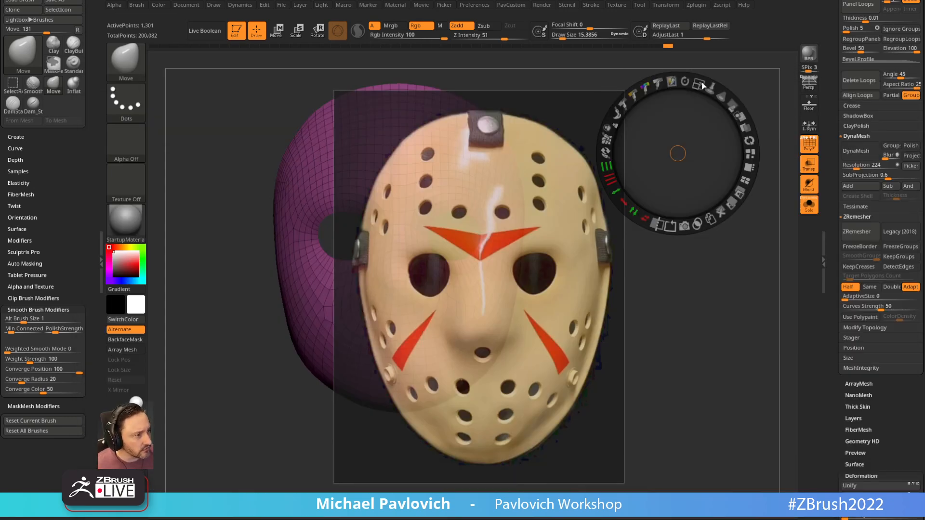
# Scale and position the Spotlight photo over the mask mesh, lower its opacity and leave Spotlight editing to sculpt beneath it.
pyautogui.moveTo(700, 84); pyautogui.dragTo(692, 83)
pyautogui.moveTo(547, 245); pyautogui.dragTo(517, 243)
pyautogui.press('z')
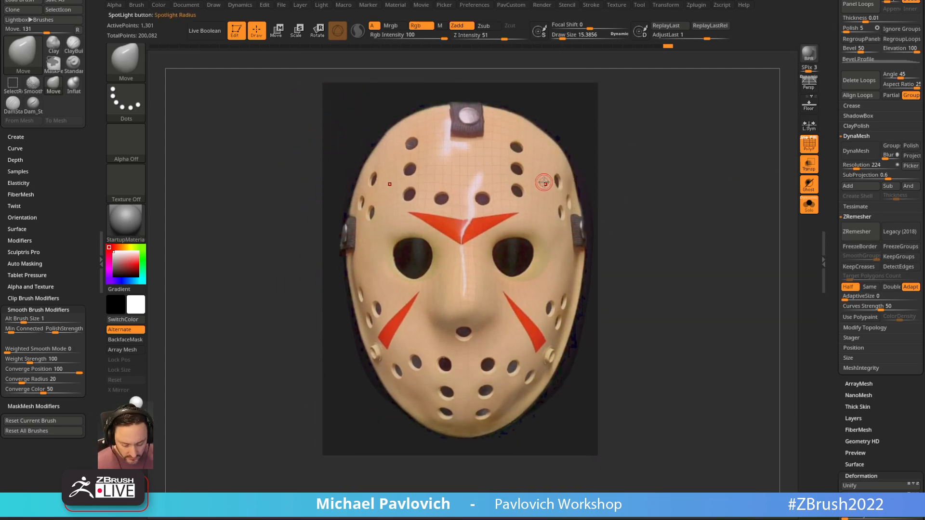
pyautogui.press('z')
pyautogui.moveTo(573, 184); pyautogui.dragTo(520, 156)
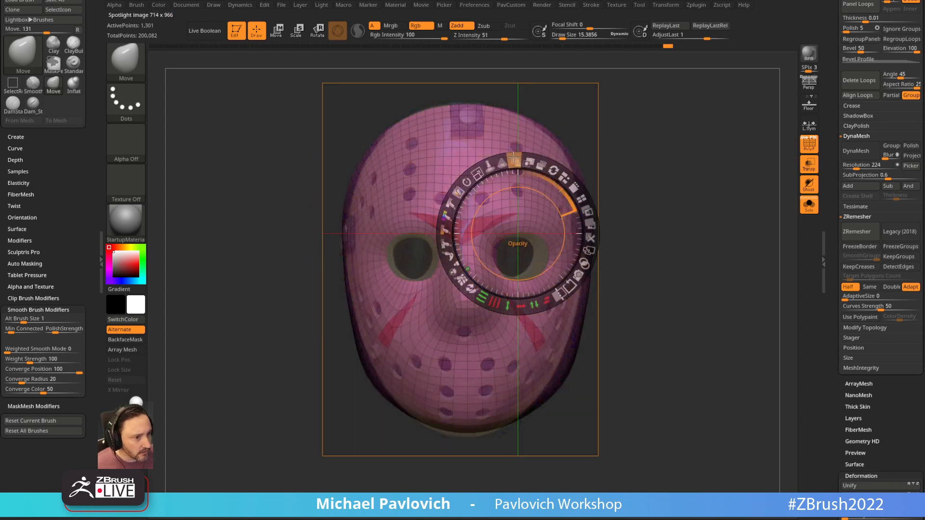
pyautogui.press('z')
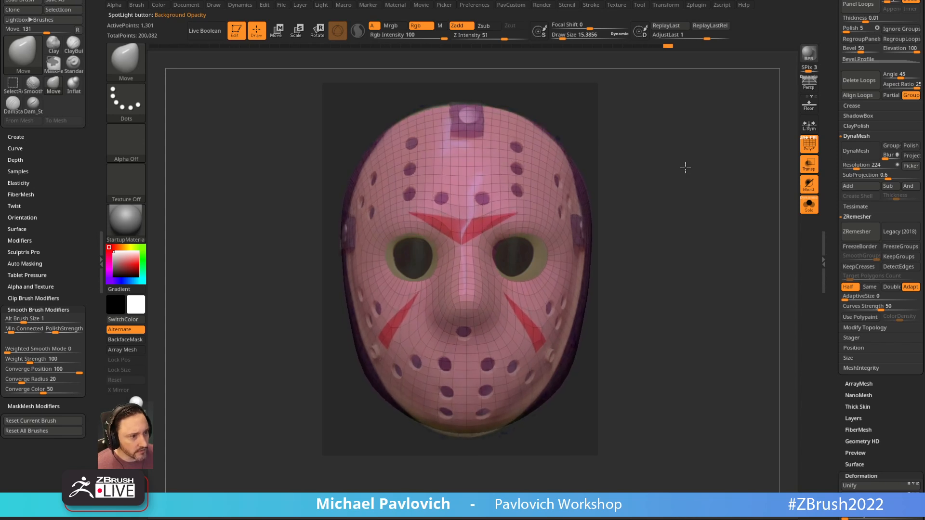
# Fit the mask's sides, chin and jaw outline to the reference photo with a large Move brush, starting at about 150 Draw Size.
pyautogui.press('s')
pyautogui.moveTo(389, 212); pyautogui.dragTo(408, 210)
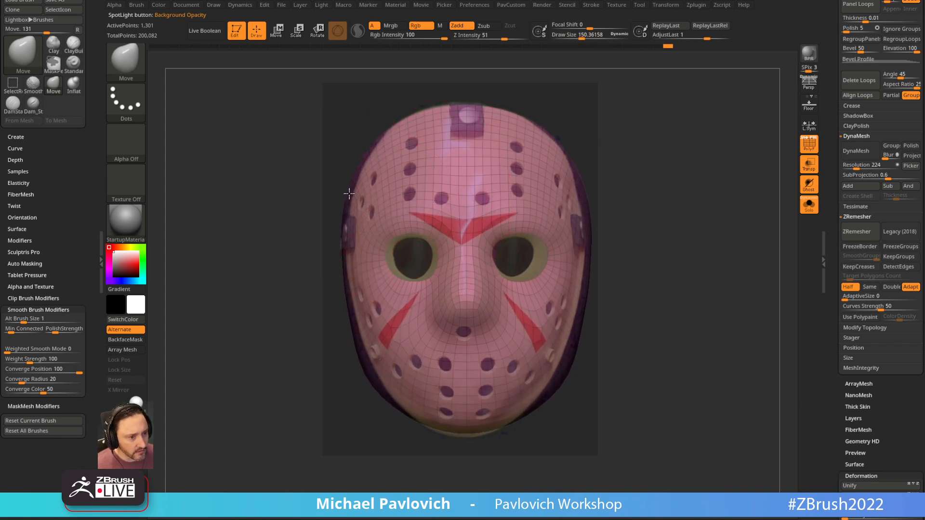
pyautogui.moveTo(350, 185); pyautogui.dragTo(358, 192)
pyautogui.moveTo(364, 374)
pyautogui.mouseDown()
pyautogui.moveTo(374, 377)
pyautogui.moveTo(366, 363)
pyautogui.mouseUp()
pyautogui.moveTo(452, 435); pyautogui.dragTo(460, 436)
pyautogui.moveTo(569, 360); pyautogui.dragTo(562, 371)
pyautogui.moveTo(589, 291); pyautogui.dragTo(586, 292)
pyautogui.press('s')
pyautogui.moveTo(598, 259); pyautogui.dragTo(594, 258)
# Adjust the mask around the outer eye corner and set the brush Draw Size to about 83.
pyautogui.press('s')
pyautogui.moveTo(533, 249); pyautogui.dragTo(531, 250)
pyautogui.moveTo(541, 242); pyautogui.dragTo(531, 242, button='right')
pyautogui.keyDown('shift'); pyautogui.moveTo(628, 215); pyautogui.dragTo(626, 214); pyautogui.keyUp('shift')
pyautogui.press('s')
pyautogui.moveTo(537, 251); pyautogui.dragTo(535, 251)
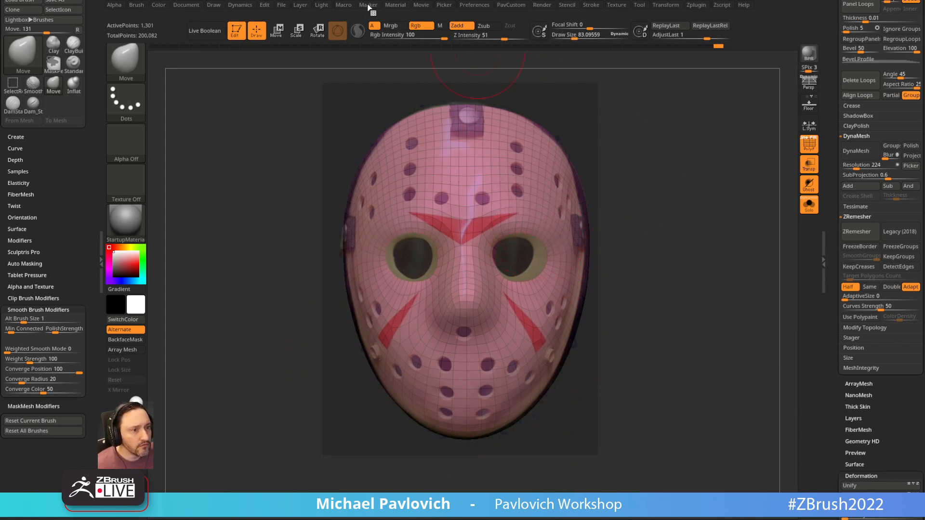
# Show the movie TimeLine above the canvas.
pyautogui.click(421, 5)
pyautogui.press('shift')
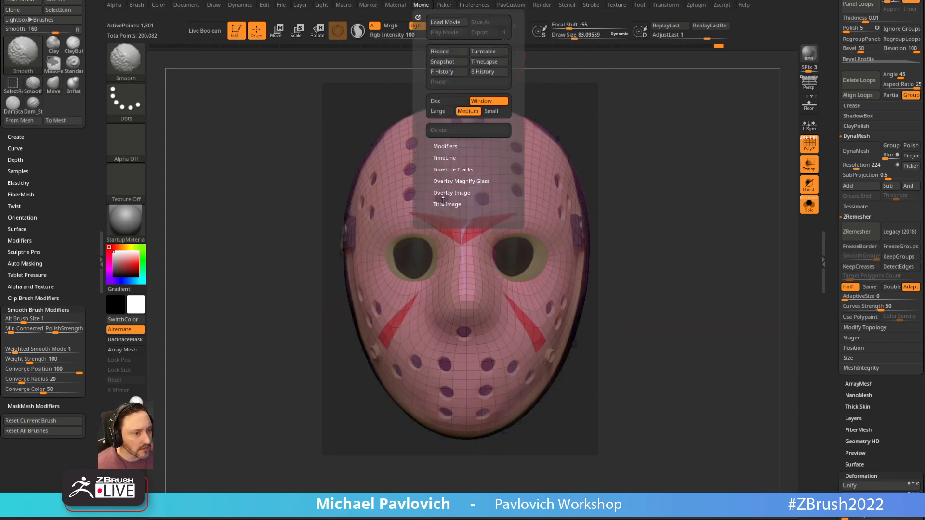
pyautogui.click(444, 158)
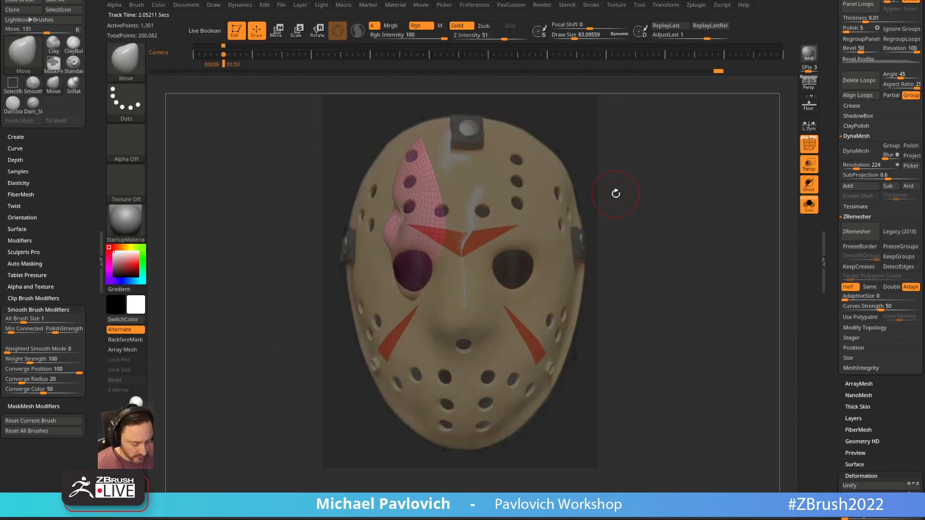
# Reshape the mask's eye openings to match the reference photo with the Move brush, adjusting its Draw Size between strokes.
pyautogui.moveTo(550, 261)
pyautogui.mouseDown()
pyautogui.moveTo(541, 276)
pyautogui.moveTo(535, 257)
pyautogui.mouseUp()
pyautogui.press(']')
pyautogui.press(']')
pyautogui.press(']')
pyautogui.press(']')
pyautogui.press('s')
pyautogui.moveTo(522, 294); pyautogui.dragTo(540, 282)
pyautogui.press('s')
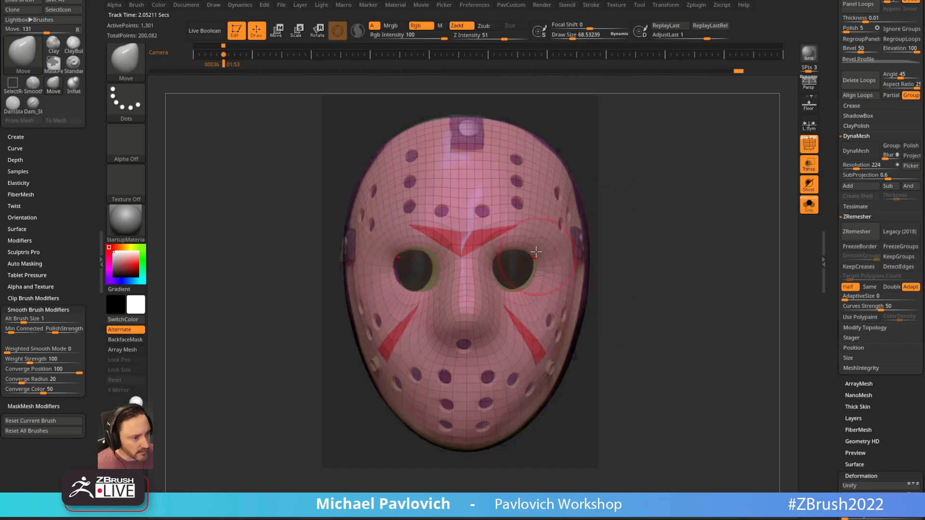
pyautogui.moveTo(625, 212); pyautogui.dragTo(624, 211)
pyautogui.moveTo(494, 270); pyautogui.dragTo(497, 257)
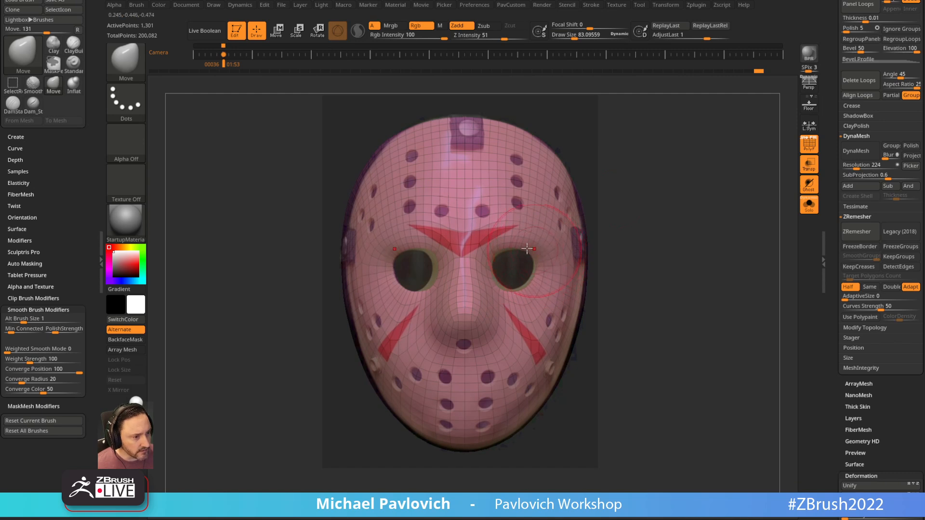
pyautogui.press('b')
pyautogui.press('s')
pyautogui.press('t')
pyautogui.press('s')
pyautogui.press('s')
pyautogui.press('b')
pyautogui.press('m')
pyautogui.press('v')
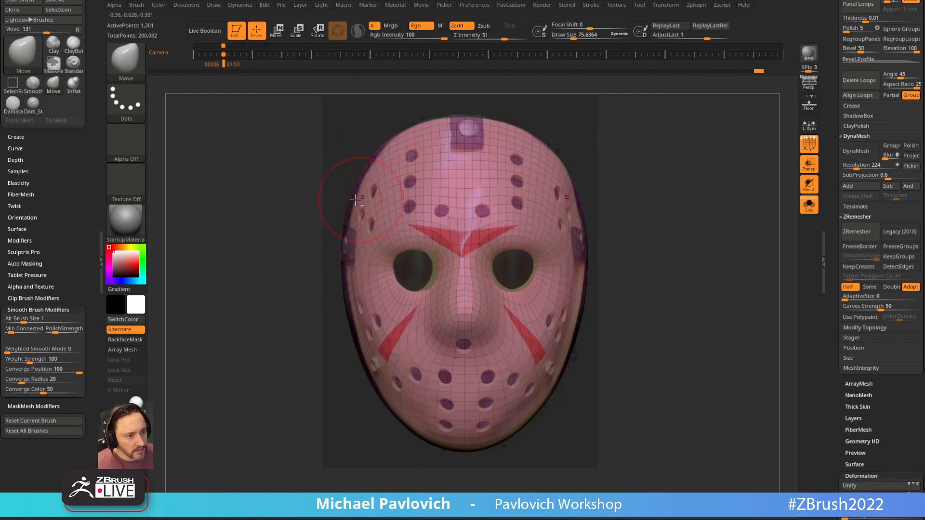
pyautogui.press(']')
# Touch up the base of the nose with the Standard brush at about 38 Draw Size and hide the Spotlight reference.
pyautogui.press('b')
pyautogui.press('s')
pyautogui.press('t')
pyautogui.press('s')
pyautogui.moveTo(393, 187); pyautogui.dragTo(387, 187)
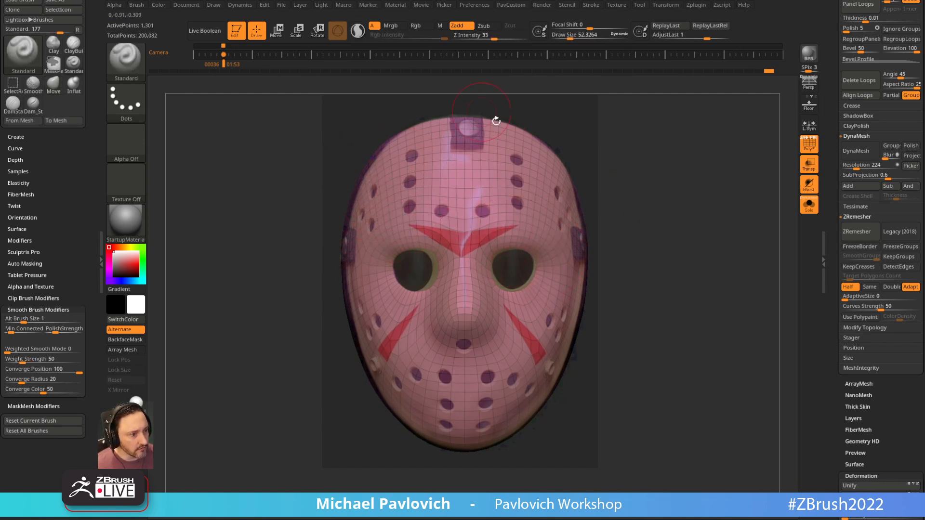
pyautogui.press('s')
pyautogui.moveTo(430, 337); pyautogui.dragTo(422, 340)
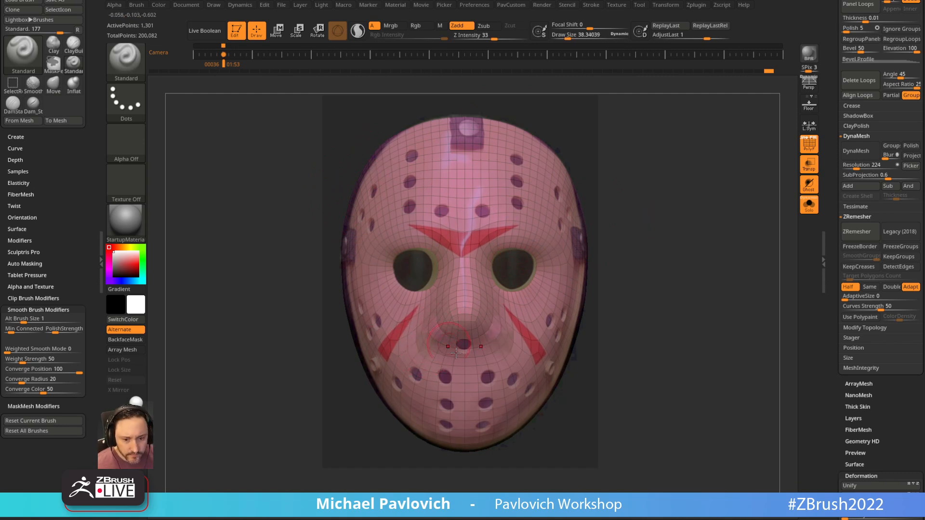
pyautogui.hotkey('shift', 'z')
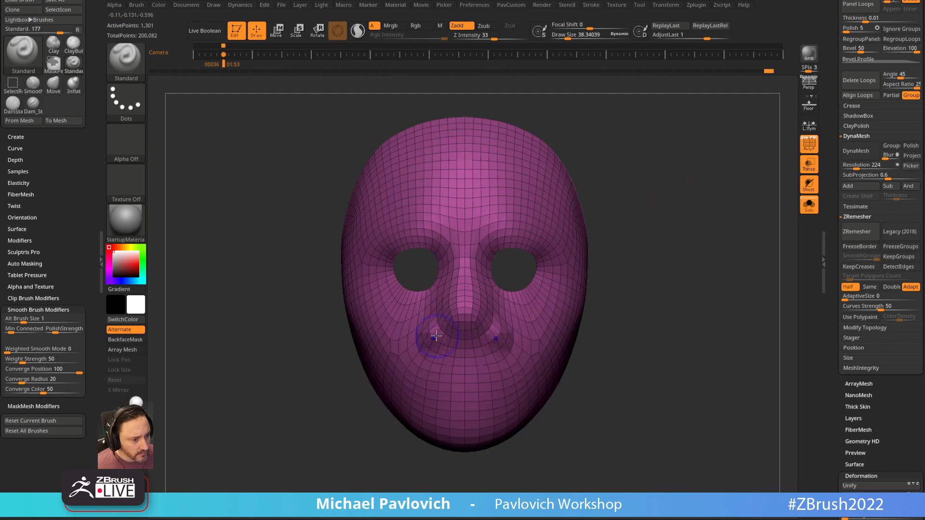
pyautogui.moveTo(723, 190); pyautogui.dragTo(699, 192)
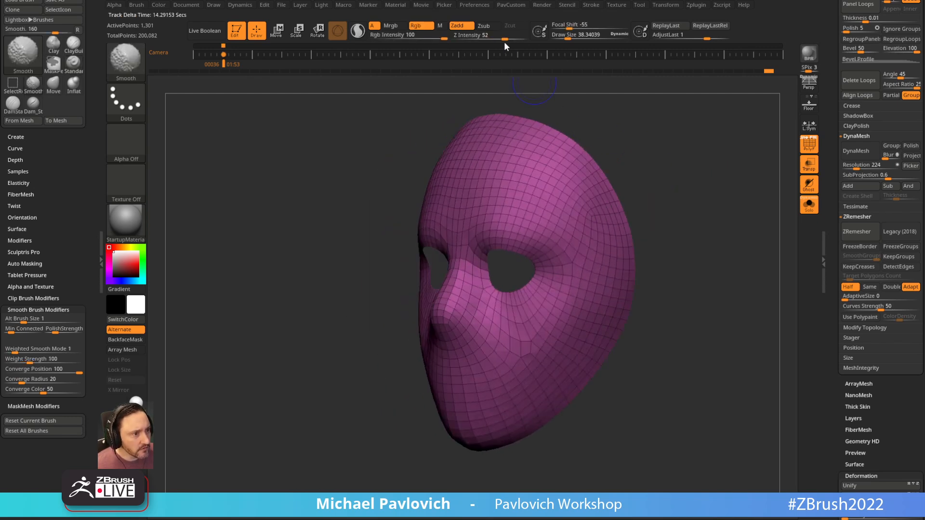
pyautogui.moveTo(674, 153)
pyautogui.mouseDown()
pyautogui.moveTo(630, 159)
pyautogui.moveTo(691, 160)
pyautogui.mouseUp()
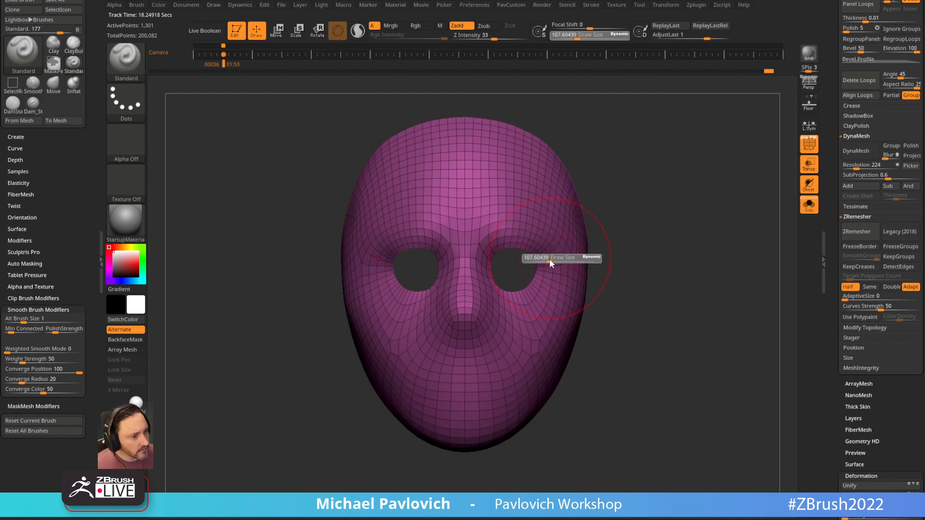
# Pull the outer edges of the eye openings outward with the Move brush at about 99 Draw Size.
pyautogui.press('b')
pyautogui.press('m')
pyautogui.press('v')
pyautogui.moveTo(535, 273); pyautogui.dragTo(537, 272)
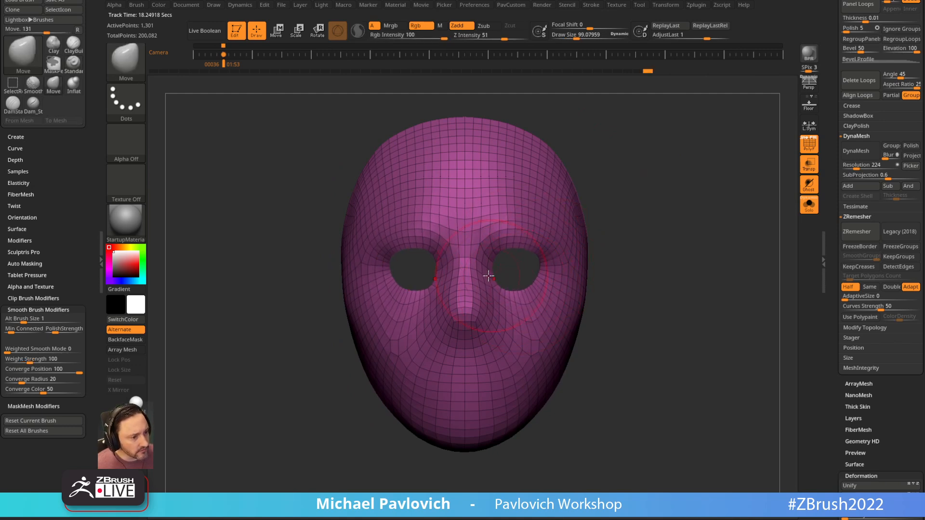
# Show the head with the polyframe off and move the mask forward so it clears the brows and cheeks.
pyautogui.moveTo(641, 190)
pyautogui.mouseDown()
pyautogui.moveTo(711, 165)
pyautogui.moveTo(814, 210)
pyautogui.mouseUp()
pyautogui.click(809, 205)
pyautogui.keyDown('alt'); pyautogui.moveTo(690, 196); pyautogui.dragTo(644, 188); pyautogui.keyUp('alt')
pyautogui.click(810, 143)
pyautogui.press('w')
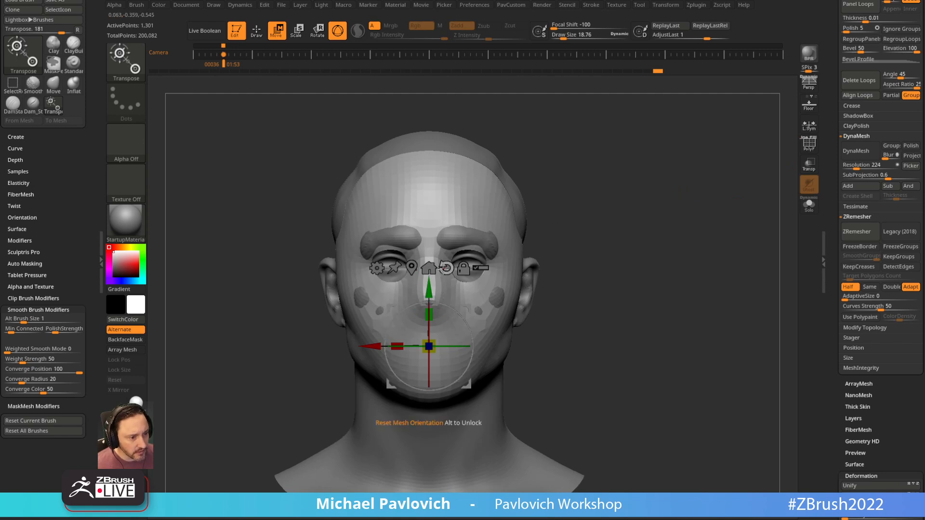
pyautogui.moveTo(432, 338); pyautogui.dragTo(437, 338)
pyautogui.keyDown('shift'); pyautogui.moveTo(597, 211); pyautogui.dragTo(640, 212); pyautogui.keyUp('shift')
pyautogui.moveTo(486, 344); pyautogui.dragTo(489, 345)
pyautogui.press('q')
# Reshape the side of the mask near the jaw with the Move brush at about 206 Draw Size.
pyautogui.moveTo(660, 229); pyautogui.dragTo(542, 297)
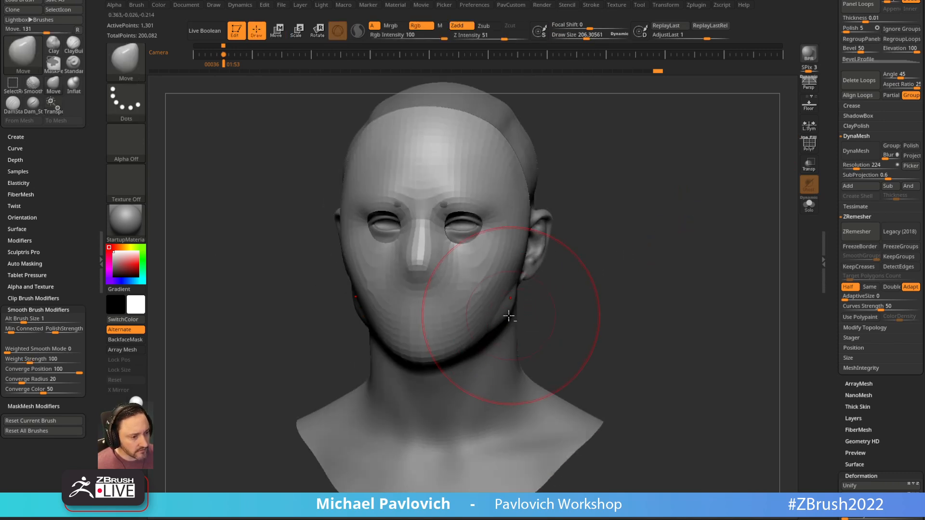
pyautogui.moveTo(521, 312); pyautogui.dragTo(511, 306)
pyautogui.moveTo(568, 304)
pyautogui.mouseDown(button='right')
pyautogui.moveTo(545, 295)
pyautogui.moveTo(570, 294)
pyautogui.mouseUp(button='right')
# Make the head the active subtool and push its cheeks inward beneath the mask edge with the Move brush.
pyautogui.keyDown('alt'); pyautogui.click(551, 305); pyautogui.keyUp('alt')
pyautogui.press('s')
pyautogui.moveTo(569, 293); pyautogui.dragTo(564, 294)
pyautogui.moveTo(515, 316); pyautogui.dragTo(509, 315)
pyautogui.moveTo(507, 316); pyautogui.dragTo(575, 216, button='right')
pyautogui.moveTo(645, 193); pyautogui.dragTo(627, 197, button='right')
pyautogui.press('s')
pyautogui.moveTo(626, 197); pyautogui.dragTo(620, 201)
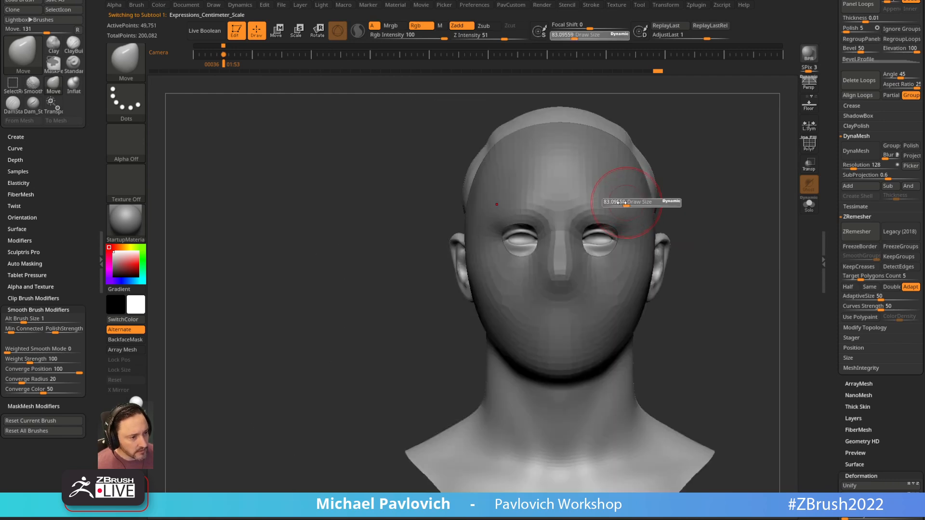
pyautogui.moveTo(649, 174); pyautogui.dragTo(511, 200, button='right')
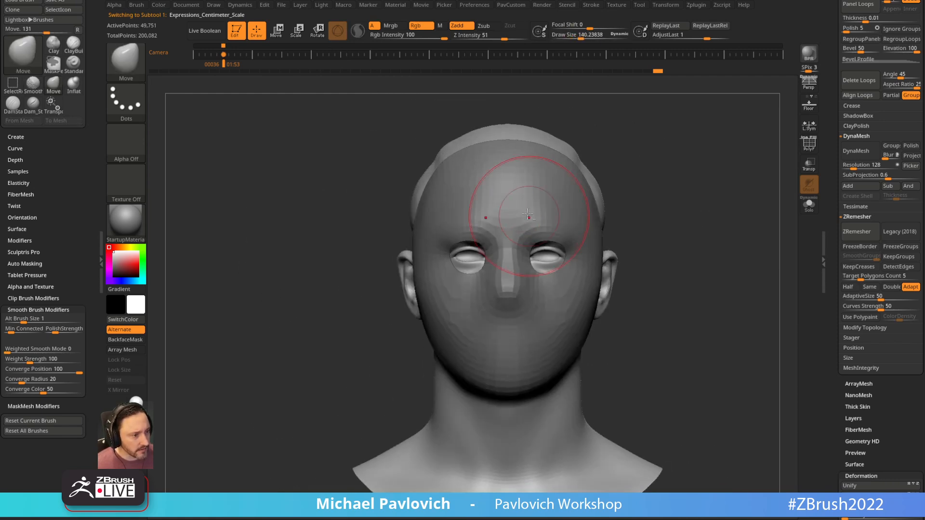
# Switch to the Standard brush, make the mask the active subtool, and isolate it with its polyframe shown.
pyautogui.press('b')
pyautogui.press('s')
pyautogui.press('t')
pyautogui.hotkey('alt', 'Down')
pyautogui.moveTo(623, 234); pyautogui.dragTo(646, 180, button='right')
pyautogui.hotkey('shift', 'f')
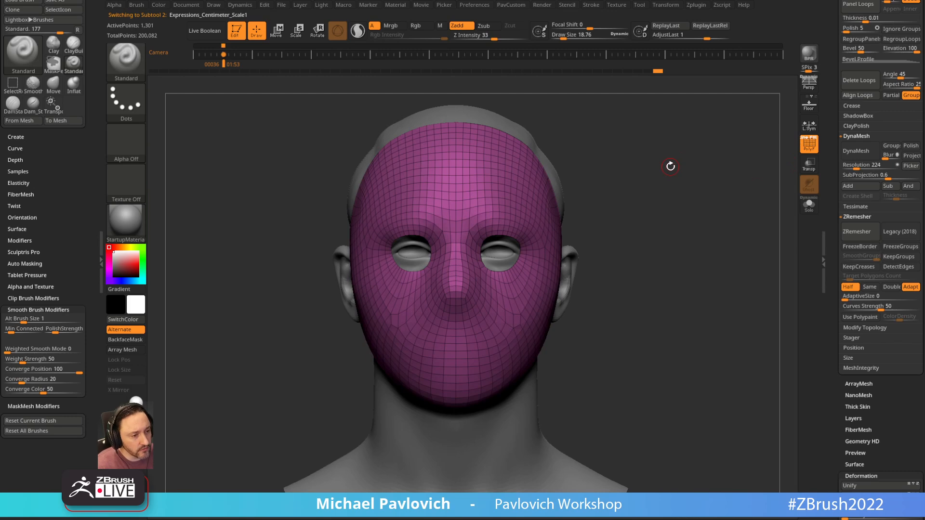
pyautogui.moveTo(696, 117)
pyautogui.mouseDown(button='right')
pyautogui.moveTo(750, 147)
pyautogui.moveTo(686, 165)
pyautogui.moveTo(722, 176)
pyautogui.moveTo(610, 184)
pyautogui.mouseUp(button='right')
pyautogui.hotkey('ctrl', 'shift', 's')
pyautogui.hotkey('alt', 'z')
# Give the mask thickness with the ZModeler brush, using the Extrude polygon action with the Polygroup All target.
pyautogui.press('b')
pyautogui.press('z')
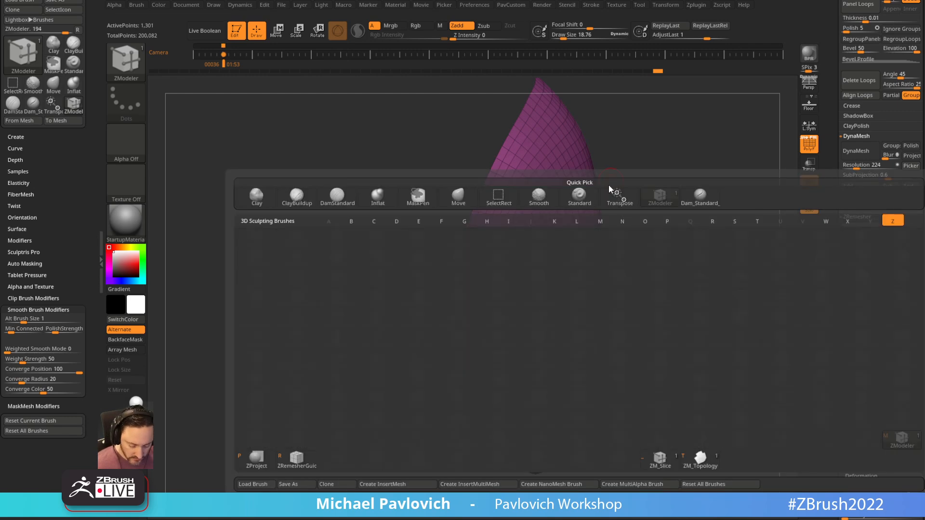
pyautogui.press('m')
pyautogui.press('space')
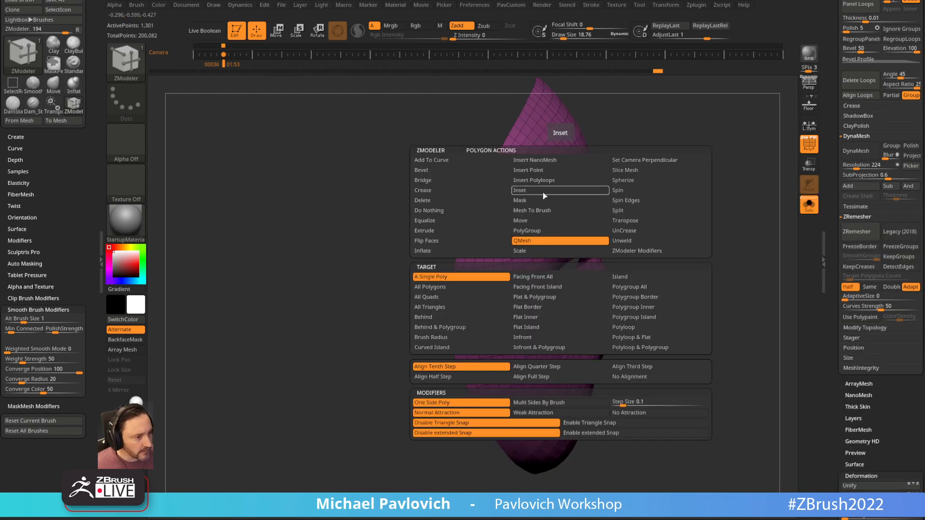
pyautogui.click(448, 232)
pyautogui.click(628, 287)
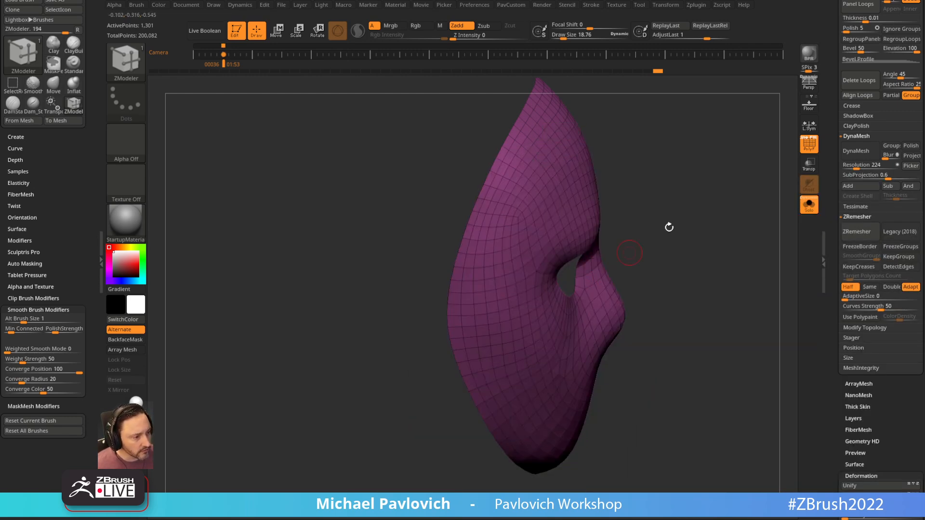
pyautogui.moveTo(692, 193); pyautogui.dragTo(731, 186, button='right')
pyautogui.moveTo(573, 183); pyautogui.dragTo(575, 183)
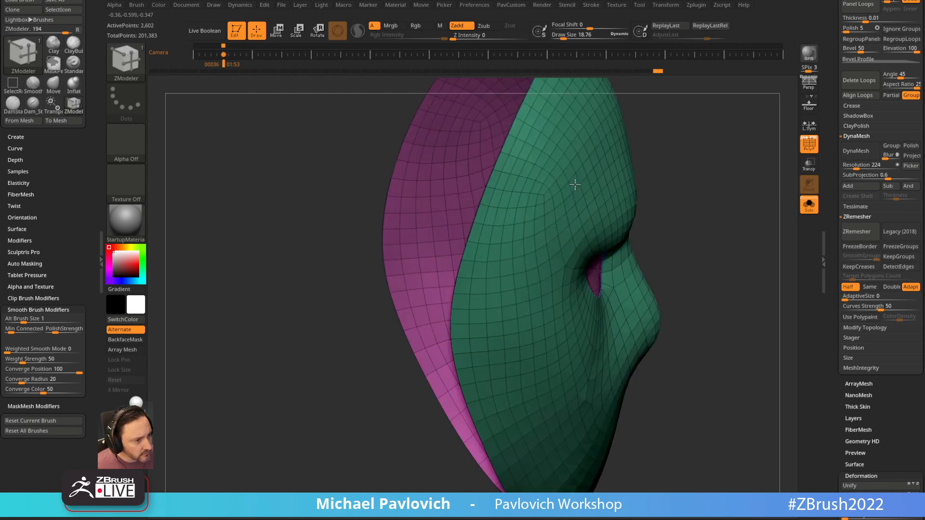
# Try to insert an edge loop along the mask's thickened rim.
pyautogui.moveTo(673, 165); pyautogui.dragTo(562, 186)
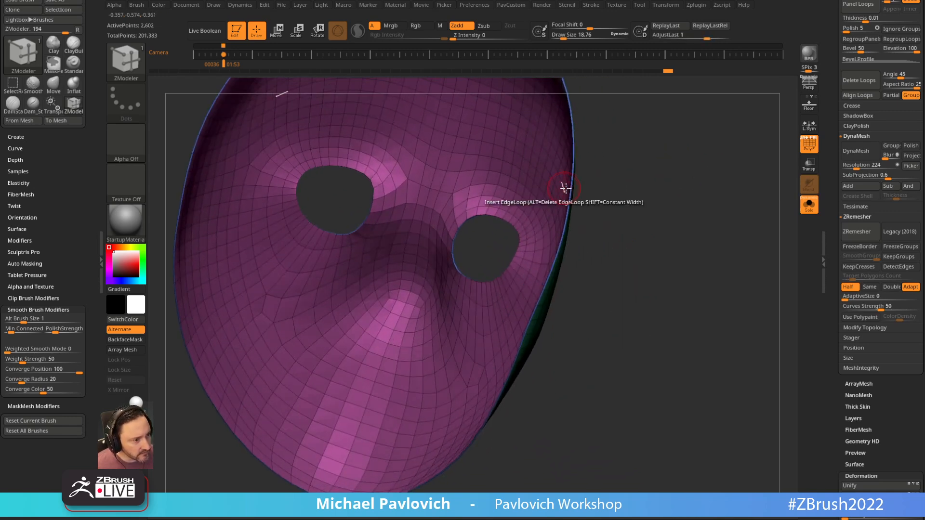
pyautogui.click(567, 190)
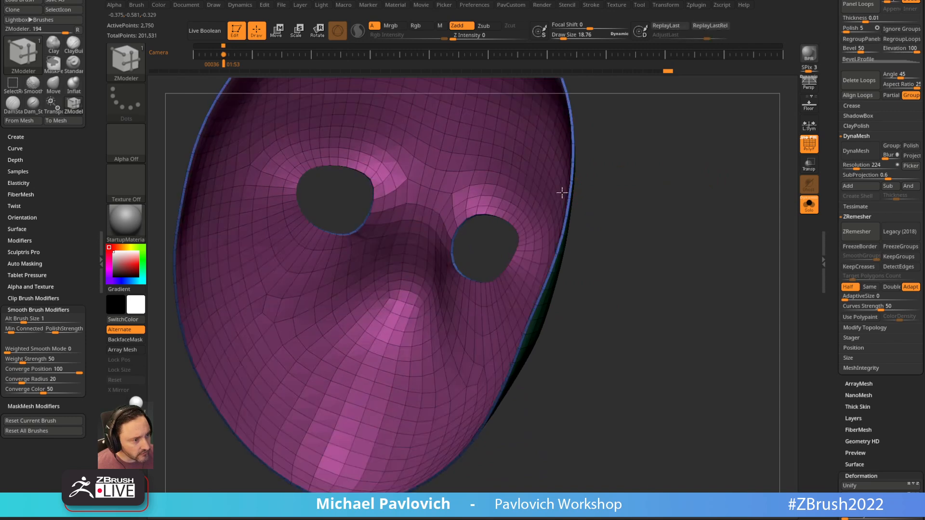
pyautogui.moveTo(563, 195); pyautogui.dragTo(559, 194)
pyautogui.keyDown('ctrl'); pyautogui.moveTo(663, 182); pyautogui.dragTo(622, 182, button='right'); pyautogui.keyUp('ctrl')
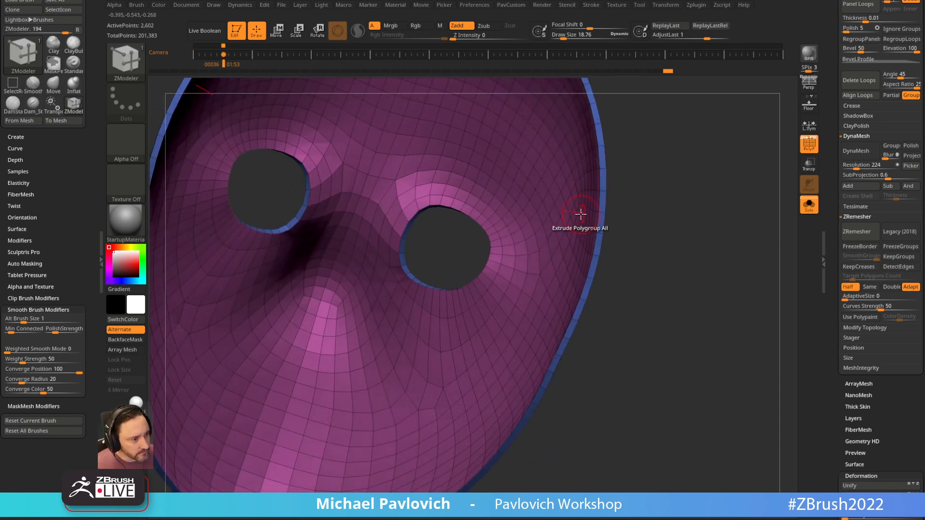
# Turn on dynamic subdivision for the mask, collapse the ZRemesher and DynaMesh settings, and expand the Dynamic Subdiv settings.
pyautogui.press('f')
pyautogui.moveTo(750, 145); pyautogui.dragTo(677, 100, button='right')
pyautogui.press('d')
pyautogui.click(503, 164)
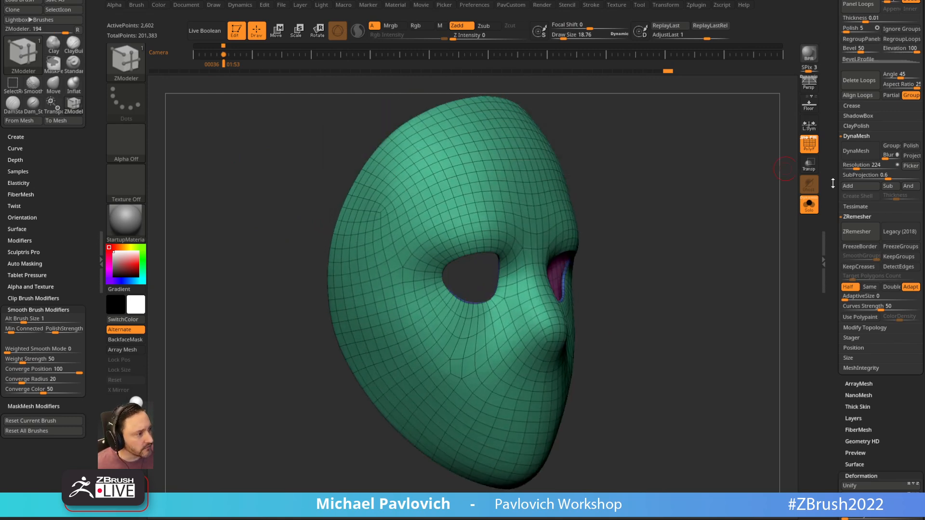
pyautogui.click(860, 216)
pyautogui.press('shift')
pyautogui.click(856, 158)
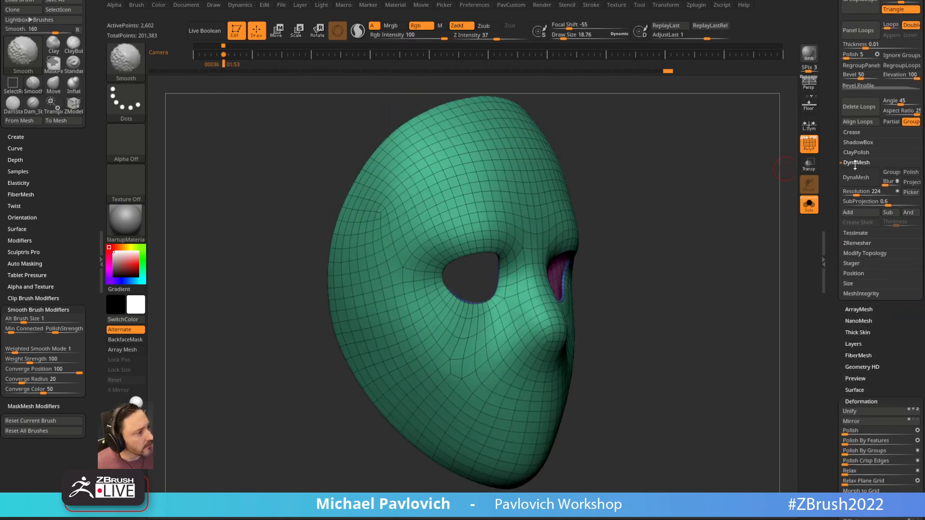
pyautogui.scroll(3, 853, 96)
pyautogui.click(853, 48)
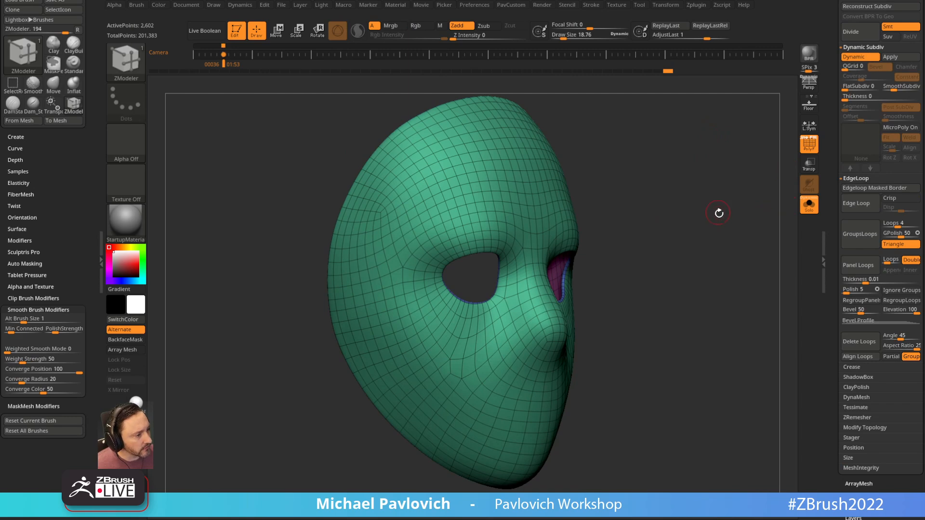
pyautogui.press('`')
# Look through the Crease settings, turn off the polyframe, and examine the smoothed mask's rim and front.
pyautogui.scroll(-5, 850, 316)
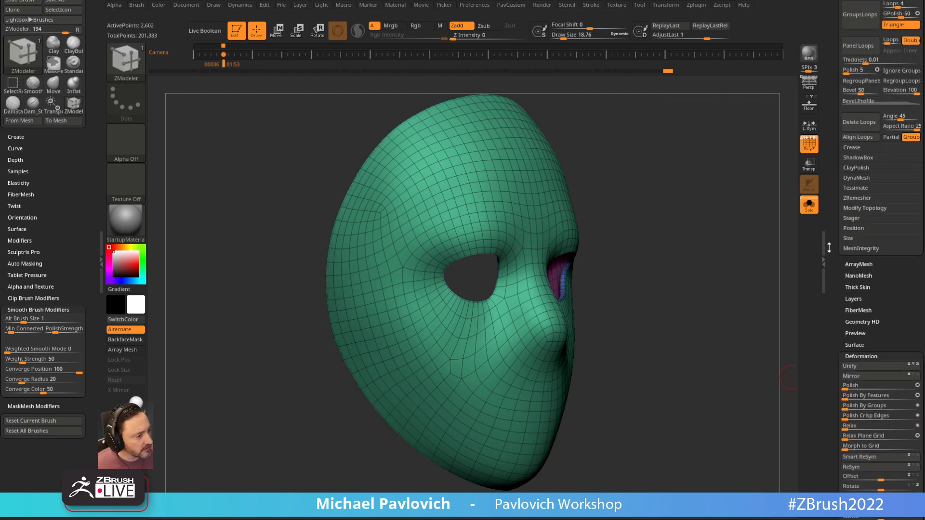
pyautogui.keyDown('shift'); pyautogui.scroll(4, 849, 317); pyautogui.keyUp('shift')
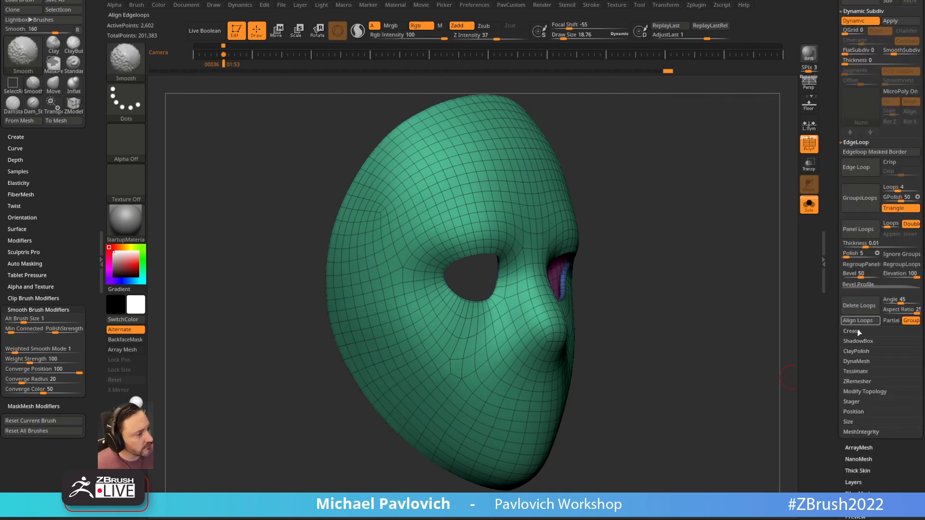
pyautogui.click(852, 332)
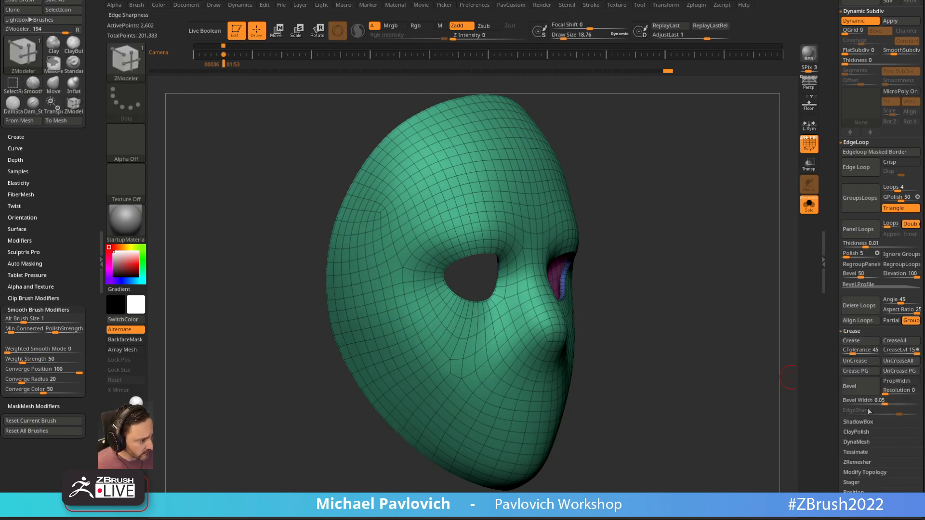
pyautogui.click(852, 331)
pyautogui.moveTo(756, 193); pyautogui.dragTo(621, 161)
pyautogui.click(807, 145)
pyautogui.moveTo(711, 155); pyautogui.dragTo(387, 261)
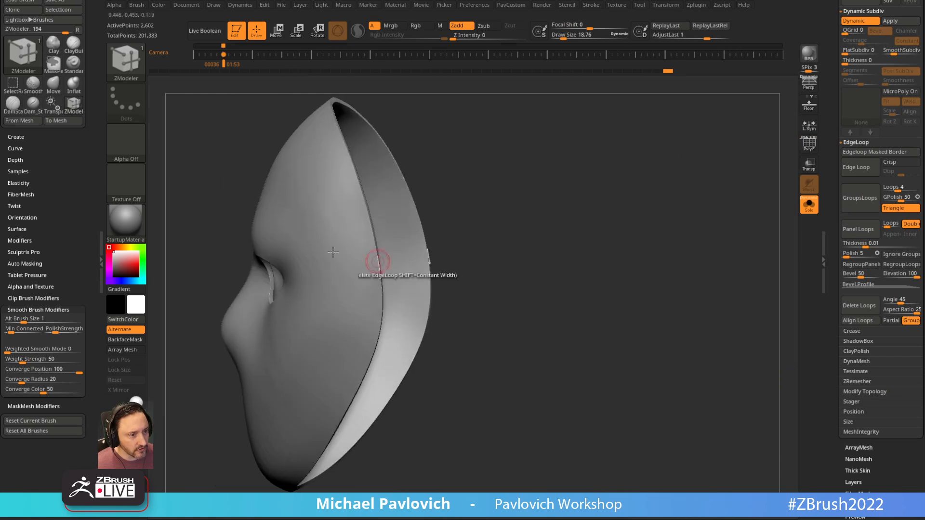
pyautogui.moveTo(603, 183); pyautogui.dragTo(628, 176)
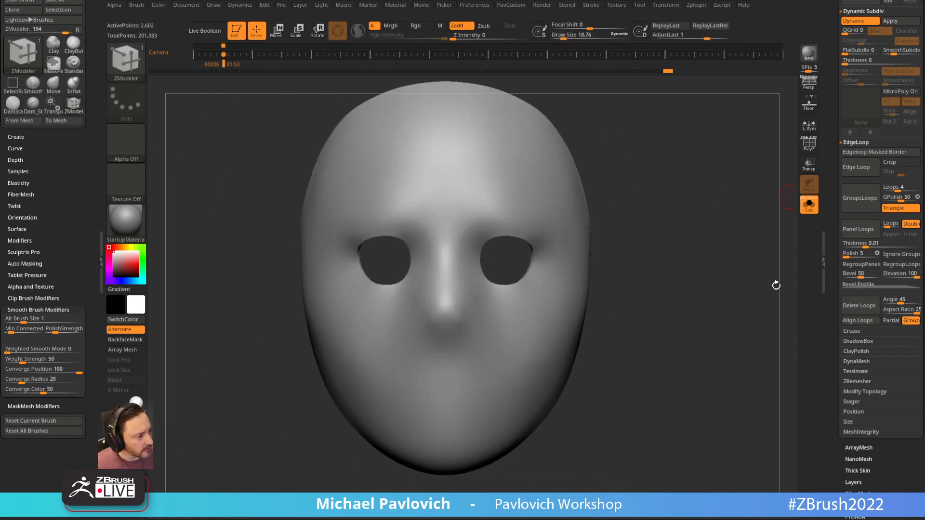
# Try a crease level of 2 on the mask and return it to 15.
pyautogui.press('2')
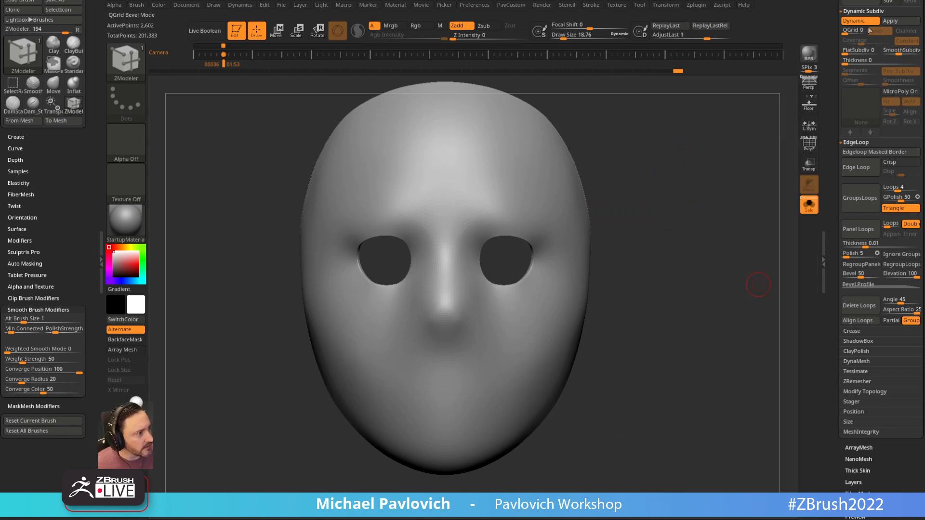
pyautogui.keyDown('shift'); pyautogui.click(858, 143); pyautogui.keyUp('shift')
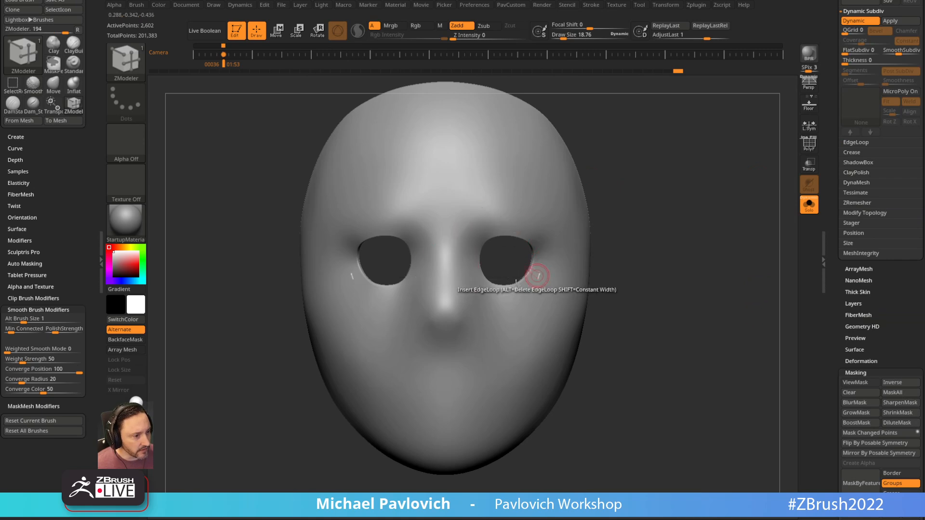
pyautogui.press('2')
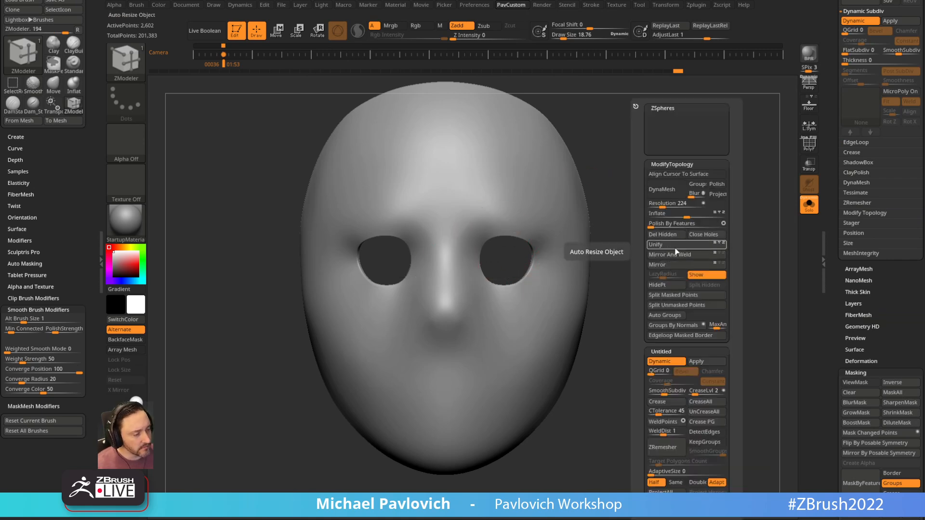
pyautogui.moveTo(700, 391); pyautogui.dragTo(710, 393)
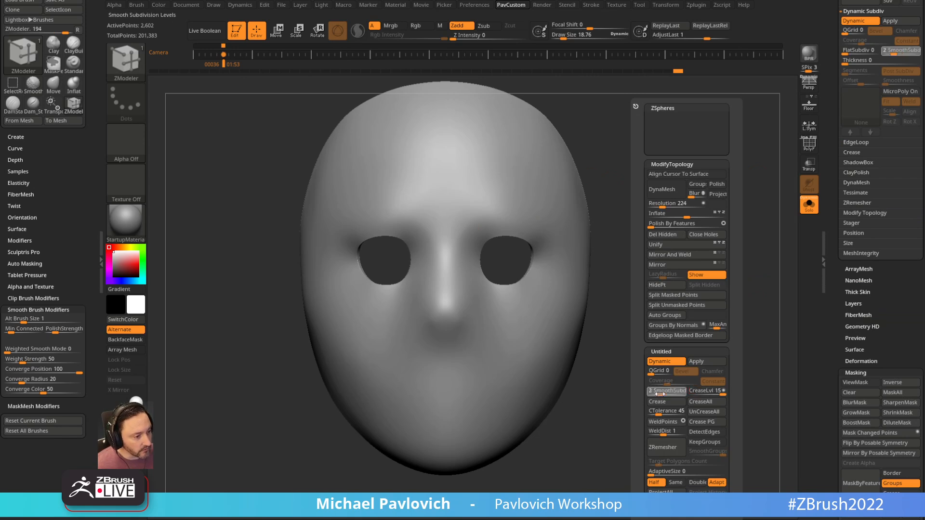
# Show the Spotlight reference and align the view with the stored camera keyframe on the TimeLine.
pyautogui.moveTo(640, 128); pyautogui.dragTo(629, 149)
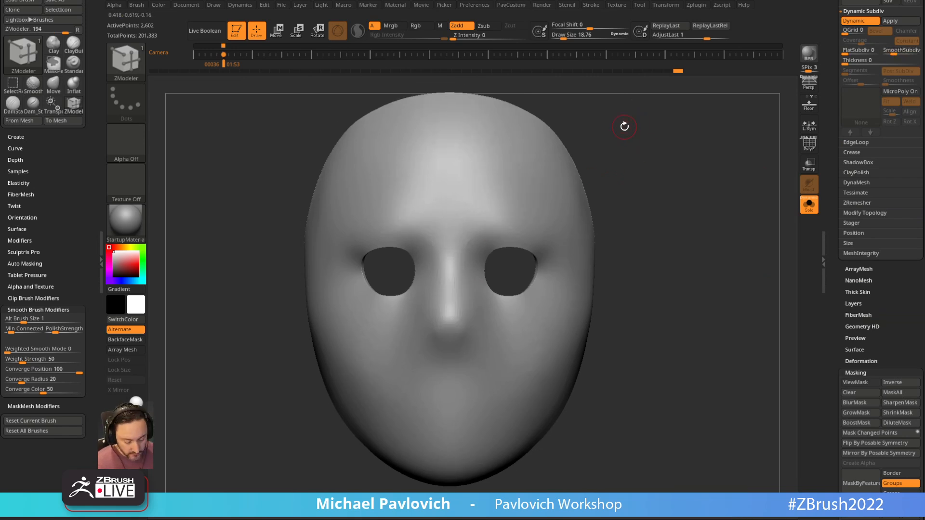
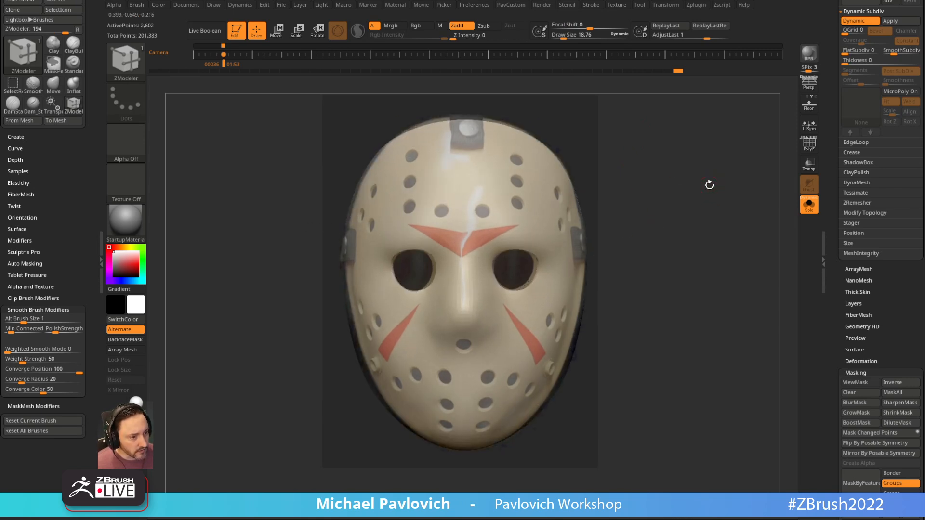
pyautogui.moveTo(709, 186); pyautogui.dragTo(713, 188)
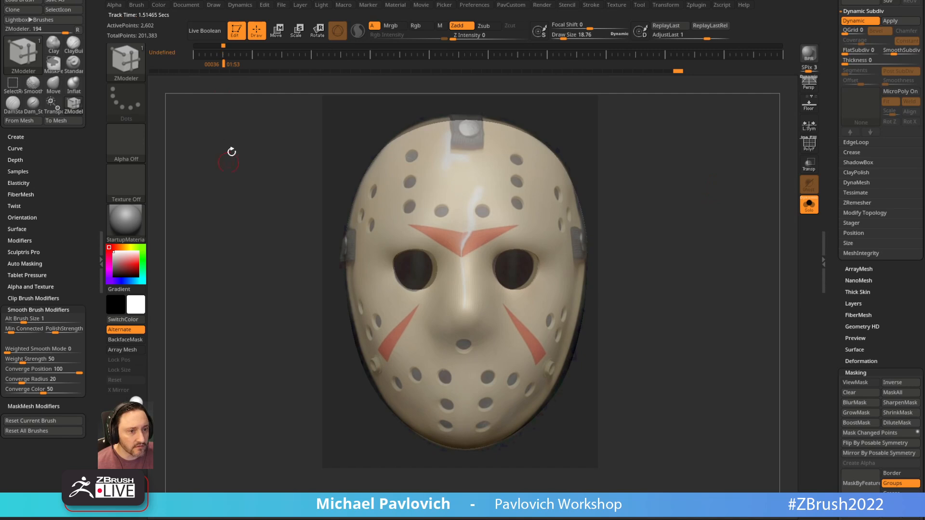
pyautogui.click(222, 54)
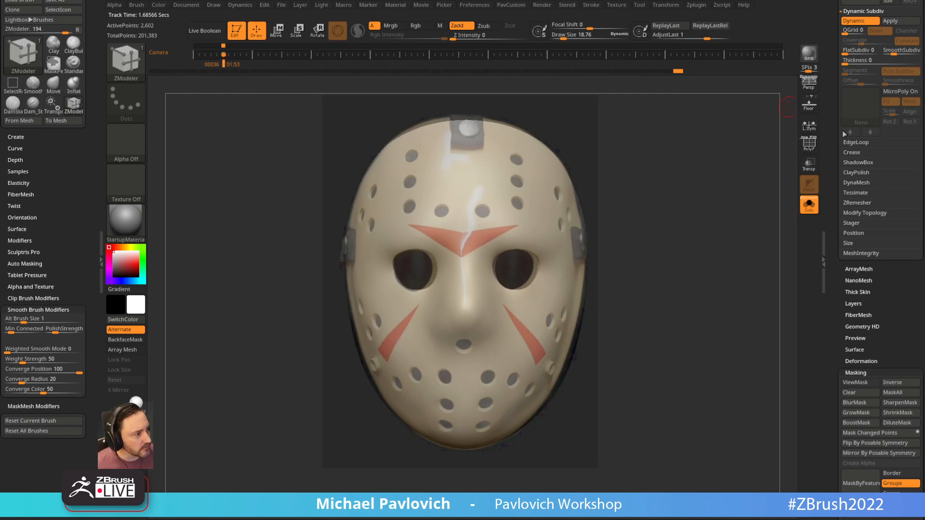
# With the Standard brush active, apply the mask's dynamic subdivision to the mesh and divide it to subdivision level 4.
pyautogui.moveTo(850, 137); pyautogui.dragTo(829, 297)
pyautogui.press('s')
pyautogui.moveTo(707, 253); pyautogui.dragTo(708, 253)
pyautogui.press('b')
pyautogui.press('s')
pyautogui.press('t')
pyautogui.moveTo(830, 243); pyautogui.dragTo(834, 117)
pyautogui.click(892, 115)
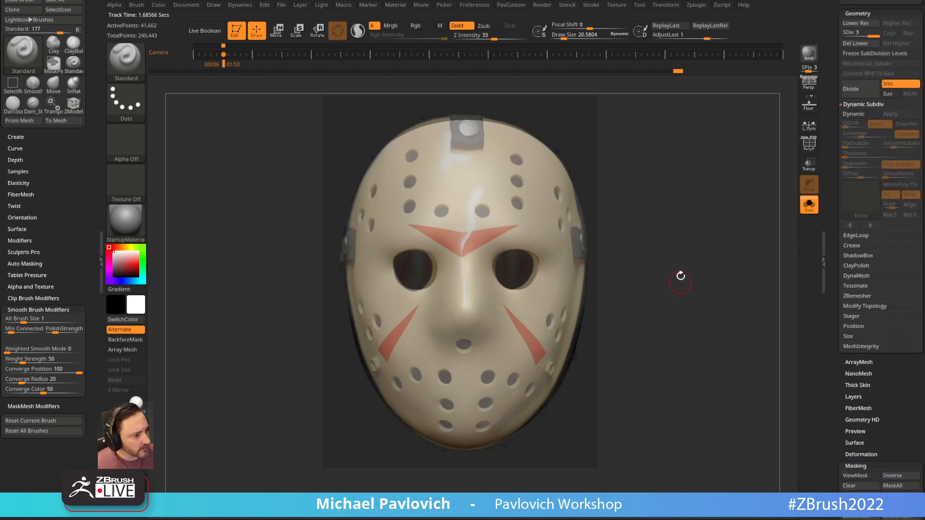
pyautogui.hotkey('ctrl', 'd')
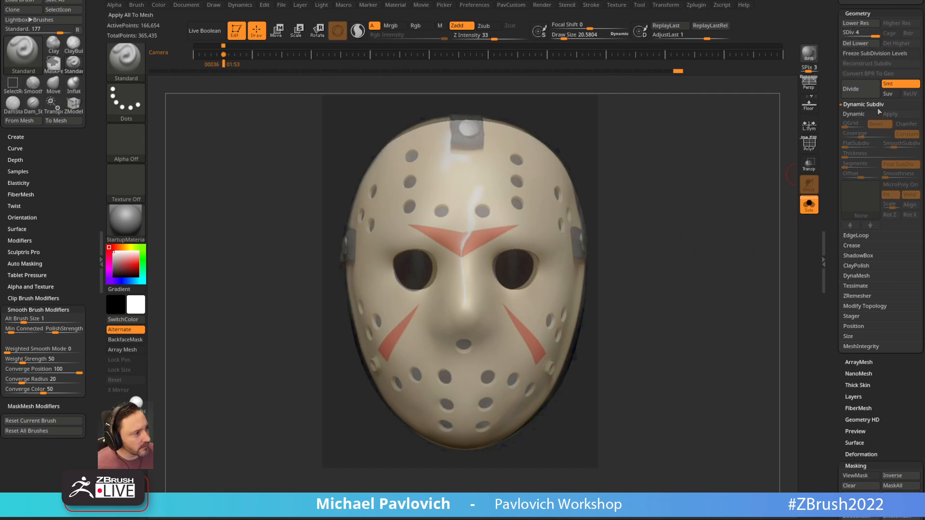
# Hide the Spotlight reference, examine the mask's subdivision levels up to level 4, and show the reference again.
pyautogui.hotkey('shift', 'z')
pyautogui.moveTo(690, 176); pyautogui.dragTo(764, 139)
pyautogui.moveTo(849, 34); pyautogui.dragTo(887, 44)
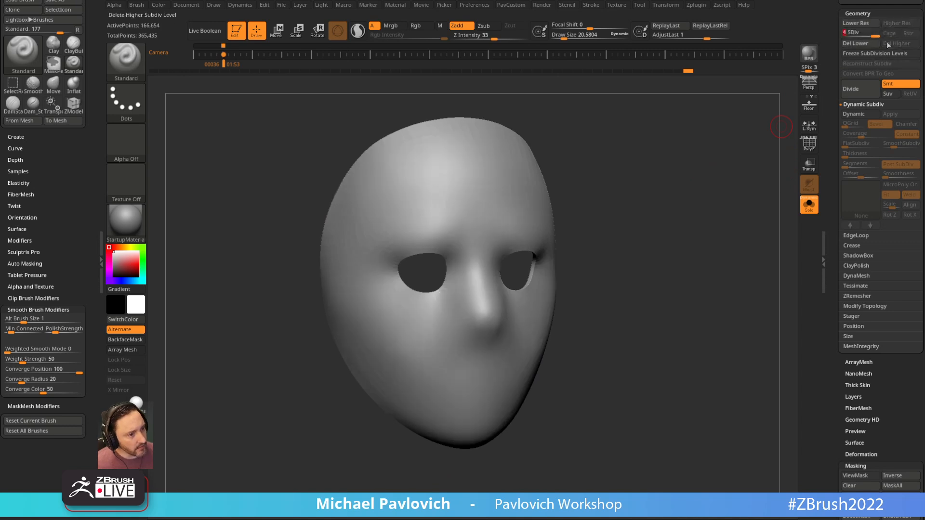
pyautogui.hotkey('shift', 'z')
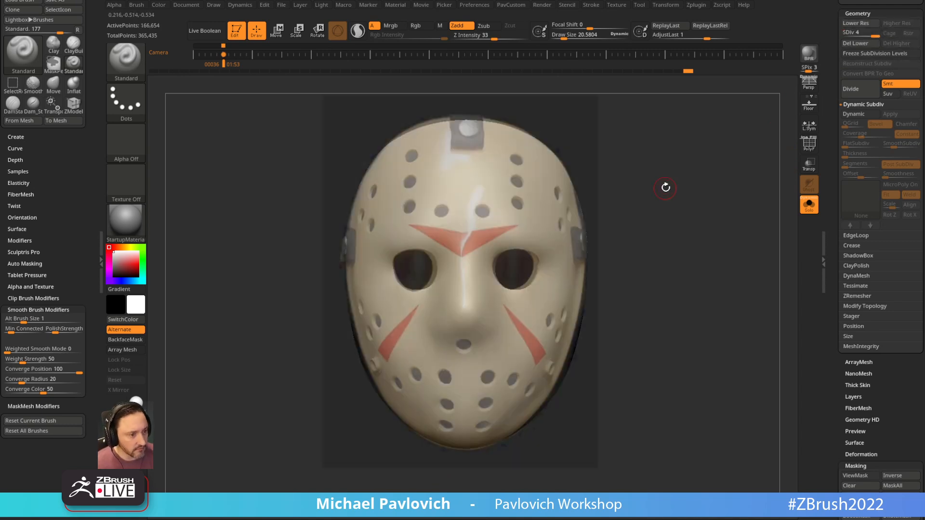
# Select the Paint brush at about 41 Draw Size and enable Spotlight Projection in its Samples settings.
pyautogui.press('b')
pyautogui.press('p')
pyautogui.press('a')
pyautogui.press('s')
pyautogui.moveTo(261, 186); pyautogui.dragTo(264, 187)
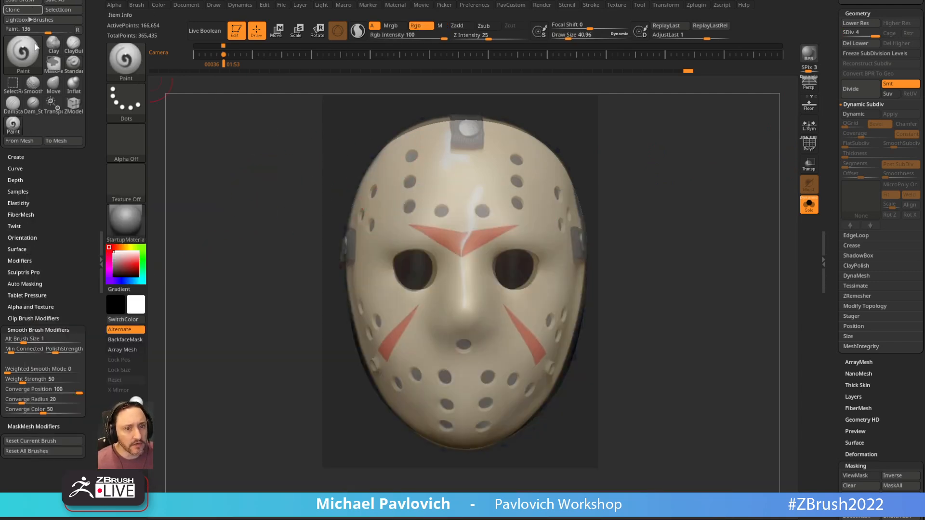
pyautogui.keyDown('shift'); pyautogui.click(23, 208); pyautogui.keyUp('shift')
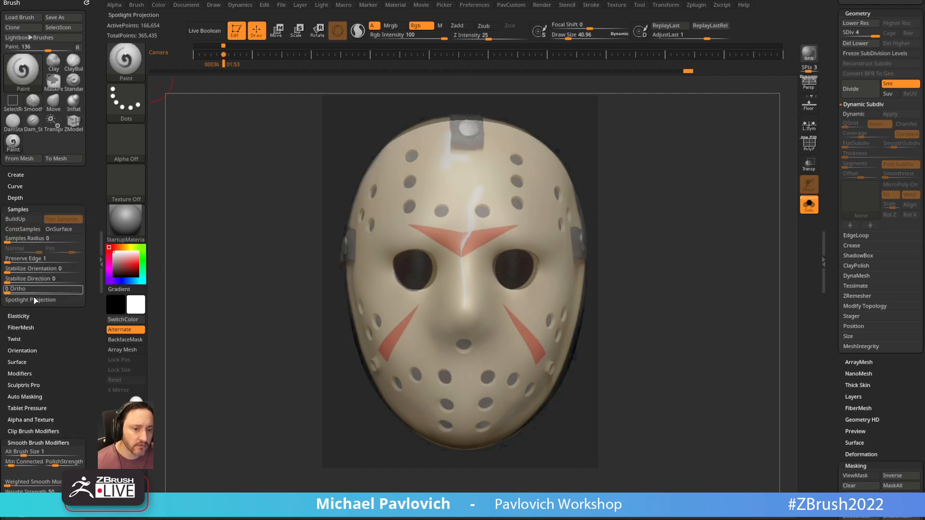
# Paint the Spotlight reference's colours across the mask with the Paint brush, adjusting its Draw Size.
pyautogui.moveTo(465, 193)
pyautogui.mouseDown()
pyautogui.moveTo(469, 181)
pyautogui.moveTo(485, 193)
pyautogui.moveTo(518, 183)
pyautogui.moveTo(479, 107)
pyautogui.moveTo(518, 246)
pyautogui.moveTo(487, 338)
pyautogui.moveTo(496, 415)
pyautogui.moveTo(510, 273)
pyautogui.moveTo(505, 288)
pyautogui.mouseUp()
pyautogui.press('s')
pyautogui.moveTo(526, 210)
pyautogui.mouseDown()
pyautogui.moveTo(517, 168)
pyautogui.moveTo(572, 185)
pyautogui.moveTo(528, 386)
pyautogui.moveTo(564, 323)
pyautogui.moveTo(566, 187)
pyautogui.mouseUp()
# Switch to the Standard brush and examine the projected colours on the mask from several angles.
pyautogui.press('b')
pyautogui.press('s')
pyautogui.press('t')
pyautogui.moveTo(698, 187)
pyautogui.mouseDown()
pyautogui.moveTo(653, 192)
pyautogui.moveTo(579, 253)
pyautogui.mouseUp()
pyautogui.press('s')
pyautogui.moveTo(644, 277)
pyautogui.mouseDown()
pyautogui.moveTo(681, 235)
pyautogui.moveTo(689, 200)
pyautogui.mouseUp()
pyautogui.click(542, 5)
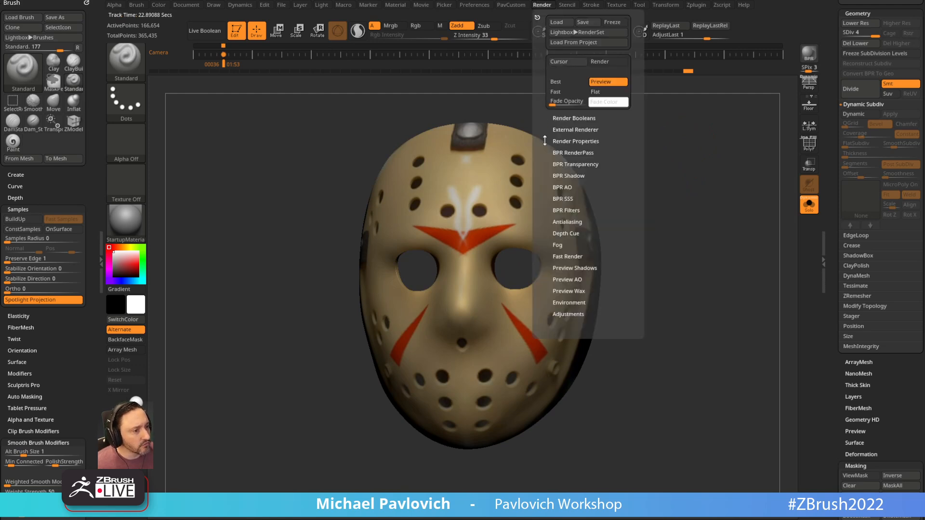
pyautogui.press('shift')
pyautogui.click(569, 102)
pyautogui.press('s')
pyautogui.keyDown('shift'); pyautogui.moveTo(611, 213); pyautogui.dragTo(649, 185); pyautogui.keyUp('shift')
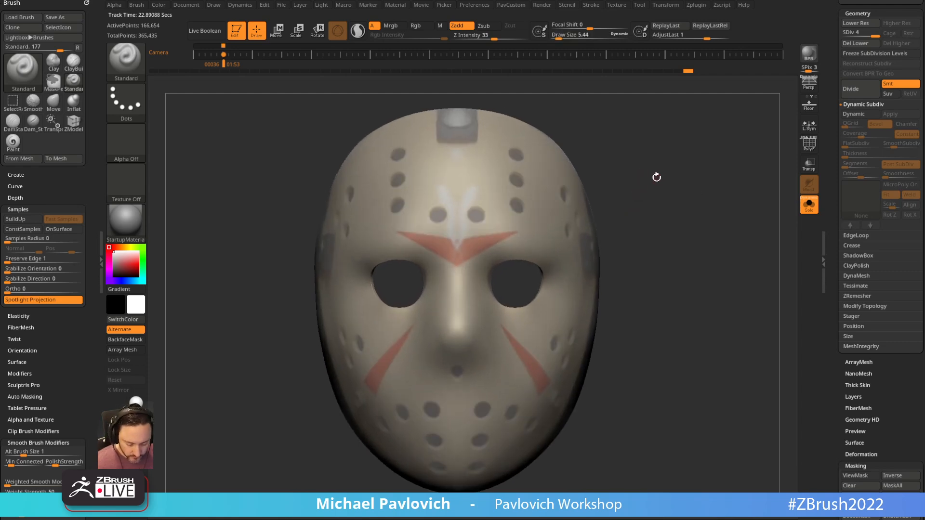
# Select Insert Cylinder from the IMM Primitives brush and set the Draw Size to about 15.39.
pyautogui.press('b')
pyautogui.press('i')
pyautogui.click(661, 349)
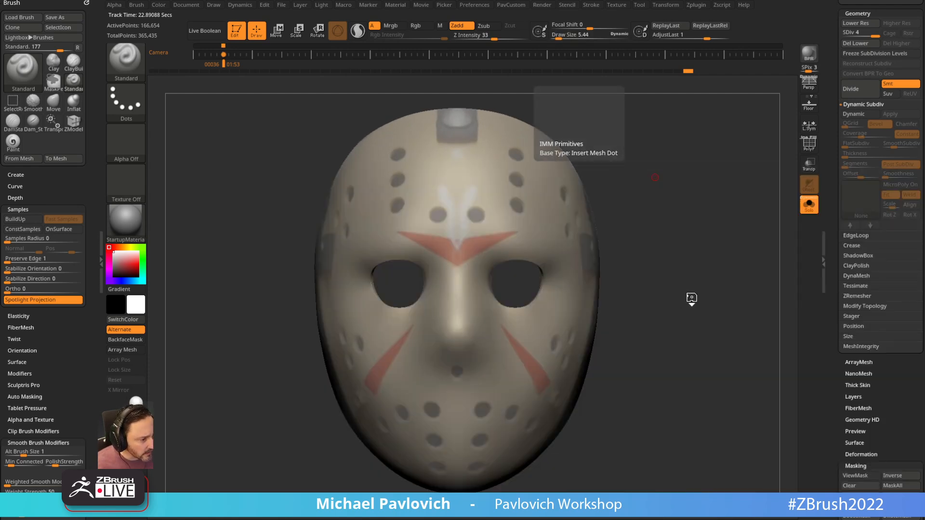
pyautogui.press('m')
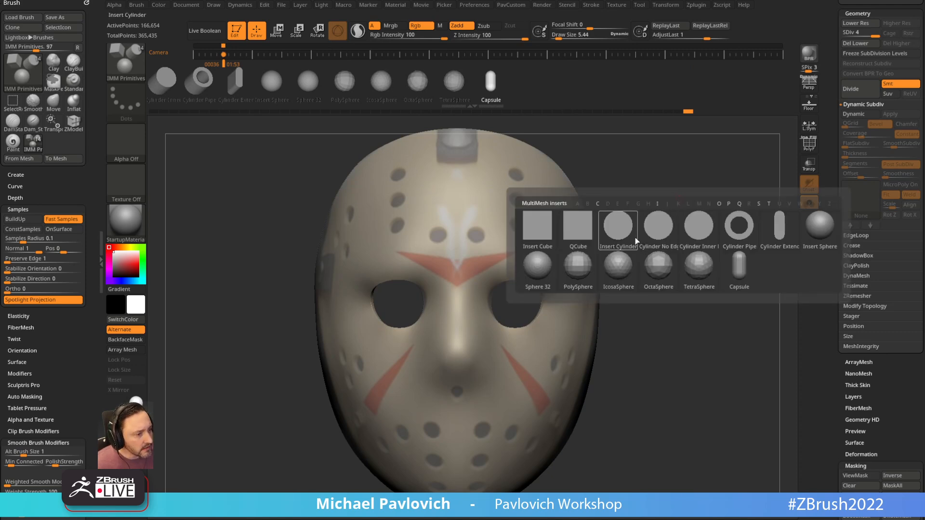
pyautogui.moveTo(626, 234)
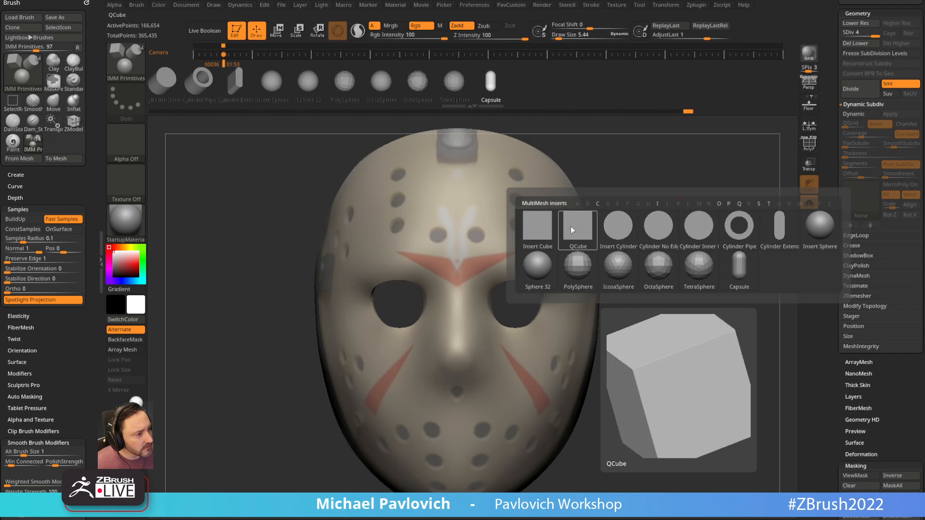
pyautogui.click(619, 227)
pyautogui.moveTo(657, 190); pyautogui.dragTo(690, 217)
pyautogui.press('s')
pyautogui.moveTo(488, 270); pyautogui.dragTo(501, 267)
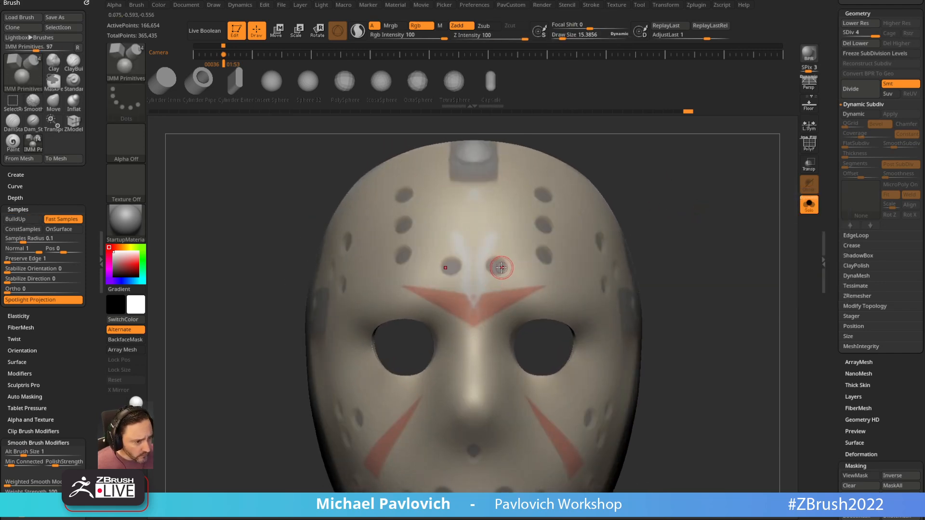
# Try to insert a cylinder at an inner forehead hole and delete the mask's lower subdivision levels.
pyautogui.press('f')
pyautogui.moveTo(661, 200); pyautogui.dragTo(683, 208)
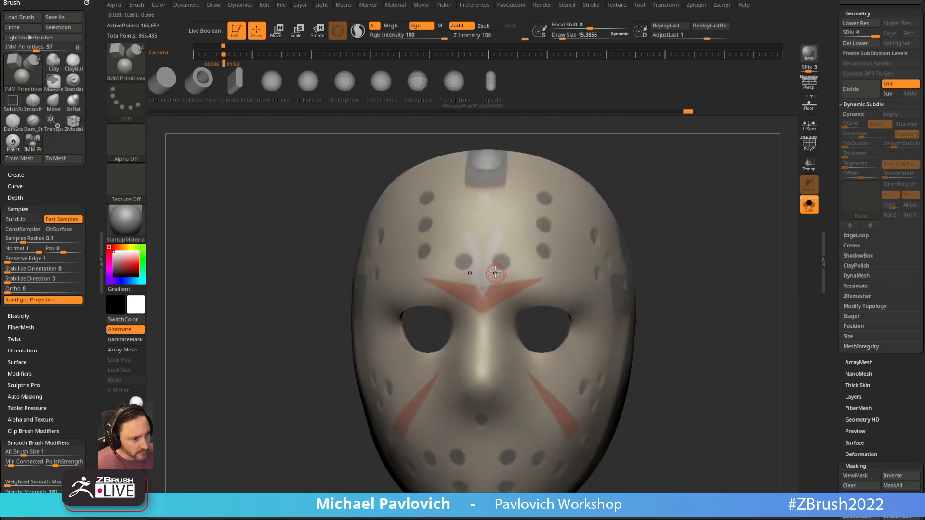
pyautogui.click(501, 262)
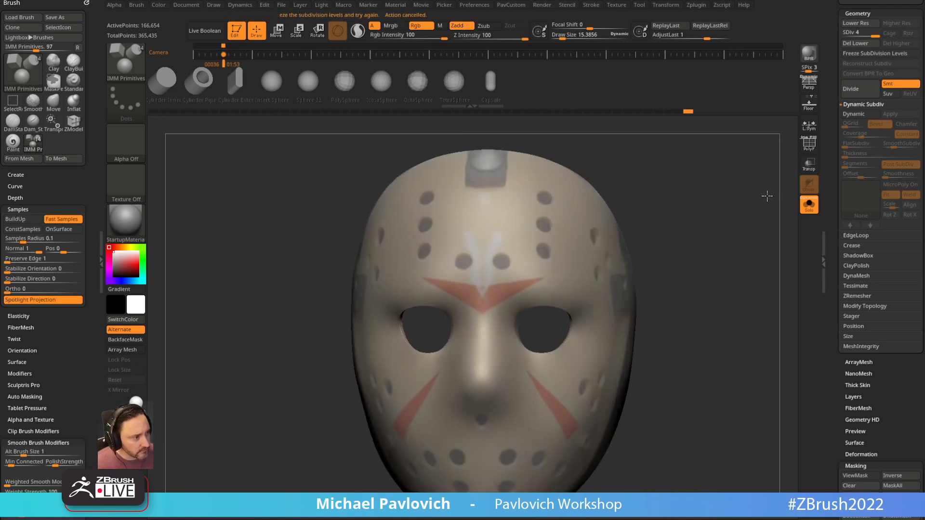
pyautogui.click(855, 43)
pyautogui.moveTo(727, 136); pyautogui.dragTo(698, 168)
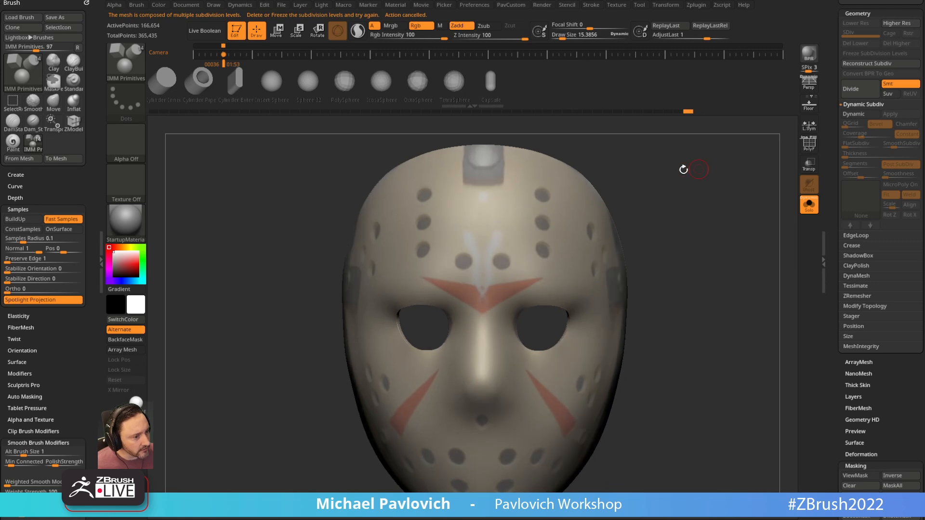
# Try inserting a mirrored pair of cylinders at the inner forehead holes, compare them with the head shown, and undo them.
pyautogui.keyDown('ctrl'); pyautogui.keyDown('shift'); pyautogui.click(501, 261); pyautogui.keyUp('shift'); pyautogui.keyUp('ctrl')
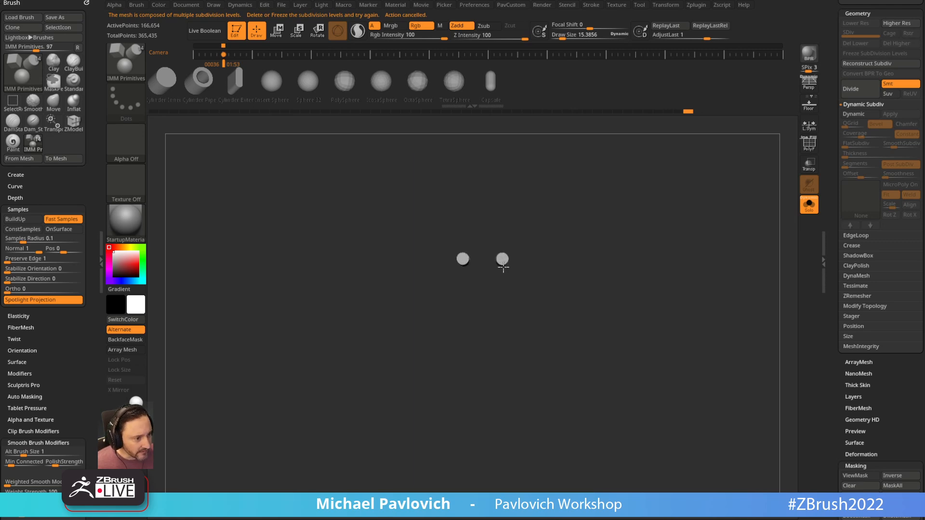
pyautogui.keyDown('ctrl'); pyautogui.keyDown('shift'); pyautogui.click(661, 221); pyautogui.keyUp('shift'); pyautogui.keyUp('ctrl')
pyautogui.click(809, 203)
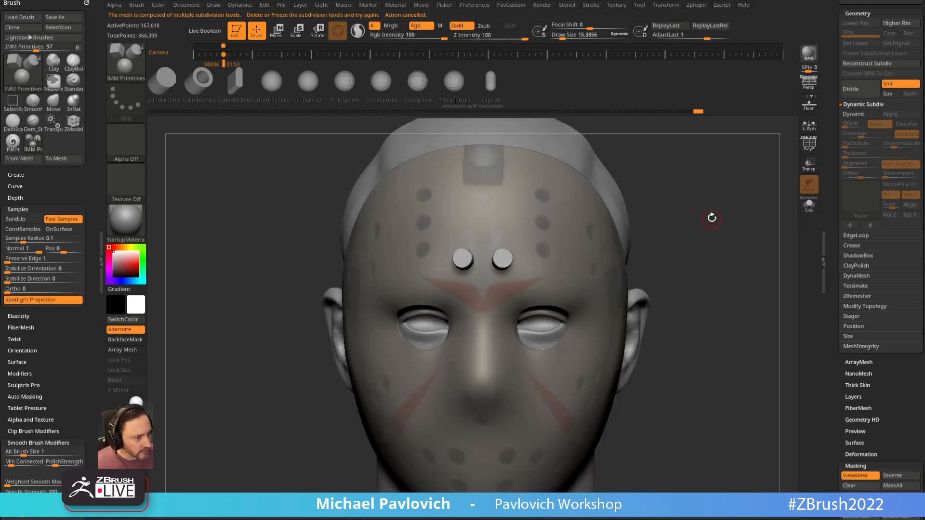
pyautogui.moveTo(500, 262); pyautogui.dragTo(511, 271)
pyautogui.moveTo(694, 202); pyautogui.dragTo(593, 217)
pyautogui.hotkey('ctrl', 'z')
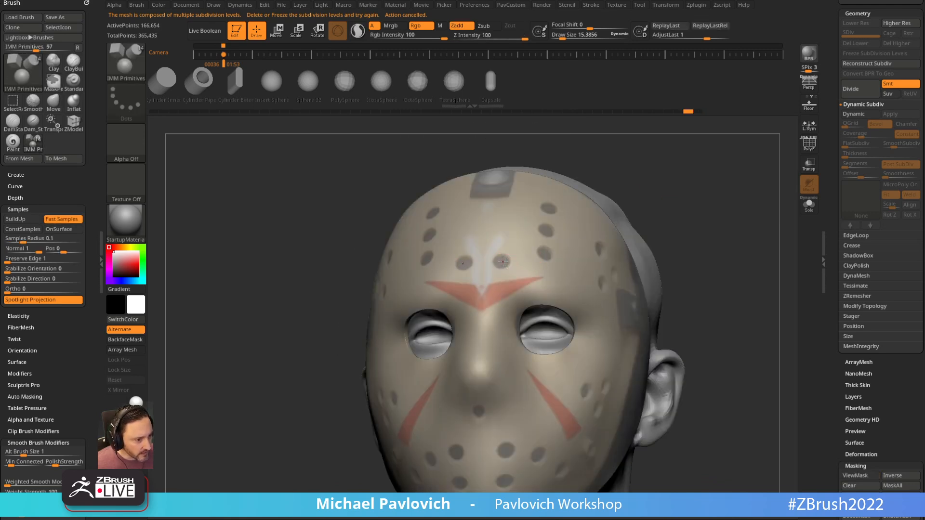
pyautogui.moveTo(504, 263); pyautogui.dragTo(502, 259)
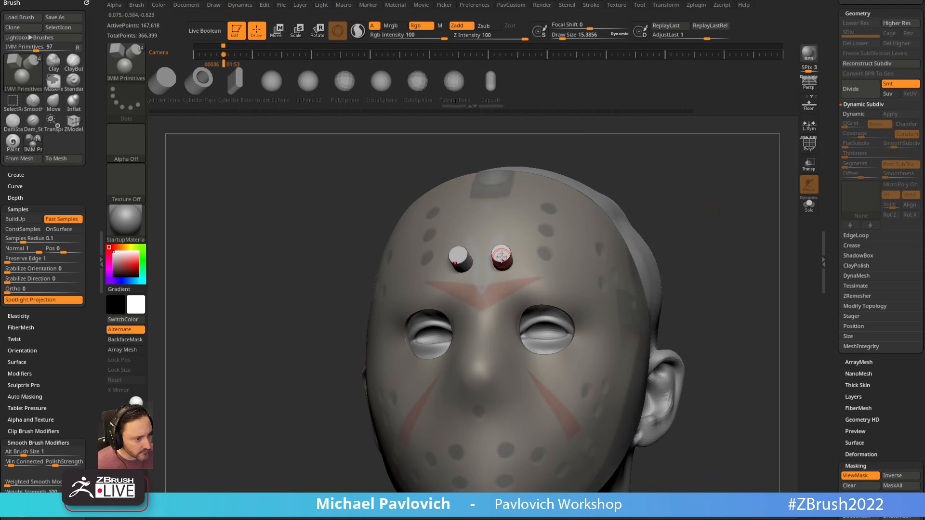
pyautogui.moveTo(617, 156); pyautogui.dragTo(636, 166)
pyautogui.hotkey('ctrl', 'z')
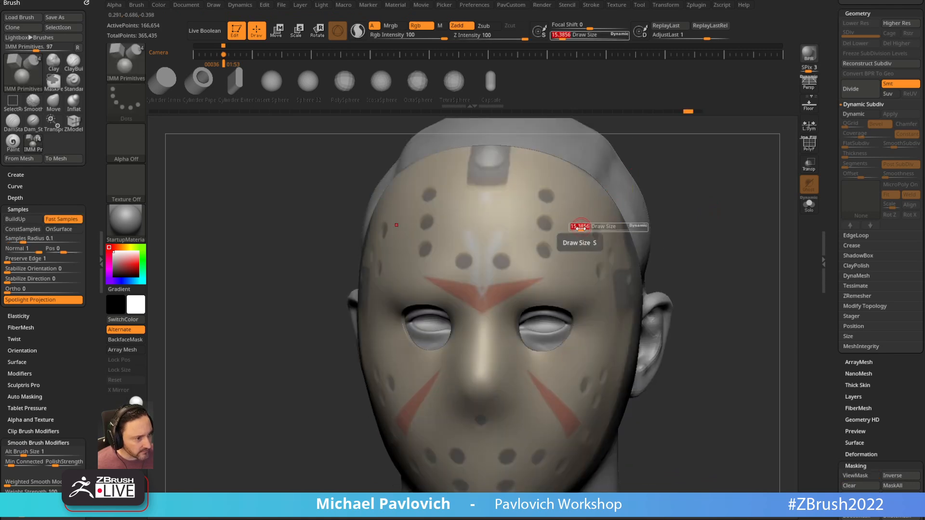
# Test another mirrored cylinder pair at the inner forehead holes, inspect its depth with and without the head, and undo it.
pyautogui.moveTo(560, 37); pyautogui.dragTo(563, 37)
pyautogui.keyDown('ctrl'); pyautogui.moveTo(502, 262); pyautogui.dragTo(505, 268); pyautogui.keyUp('ctrl')
pyautogui.moveTo(732, 181); pyautogui.dragTo(651, 187)
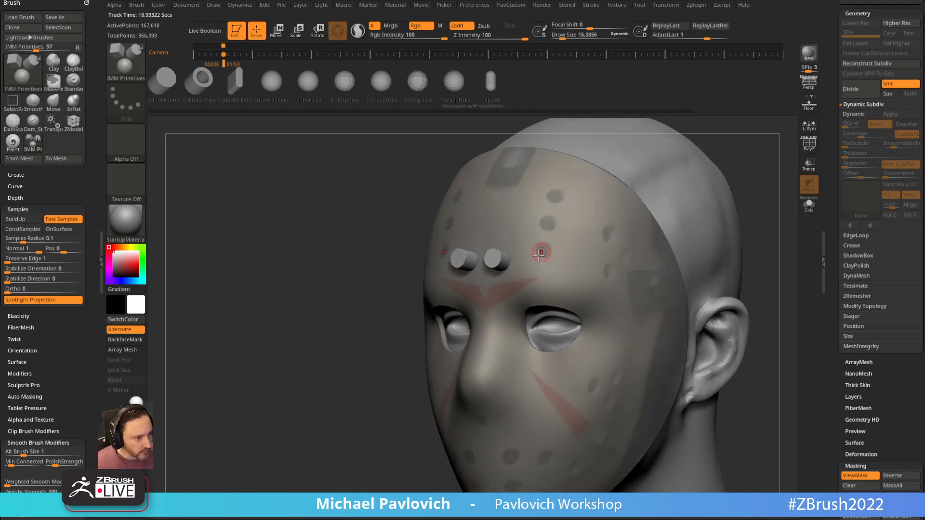
pyautogui.moveTo(342, 381); pyautogui.dragTo(348, 338)
pyautogui.moveTo(694, 179); pyautogui.dragTo(669, 182)
pyautogui.click(810, 206)
pyautogui.moveTo(732, 192)
pyautogui.mouseDown()
pyautogui.moveTo(695, 194)
pyautogui.moveTo(686, 167)
pyautogui.moveTo(677, 171)
pyautogui.moveTo(732, 235)
pyautogui.mouseUp()
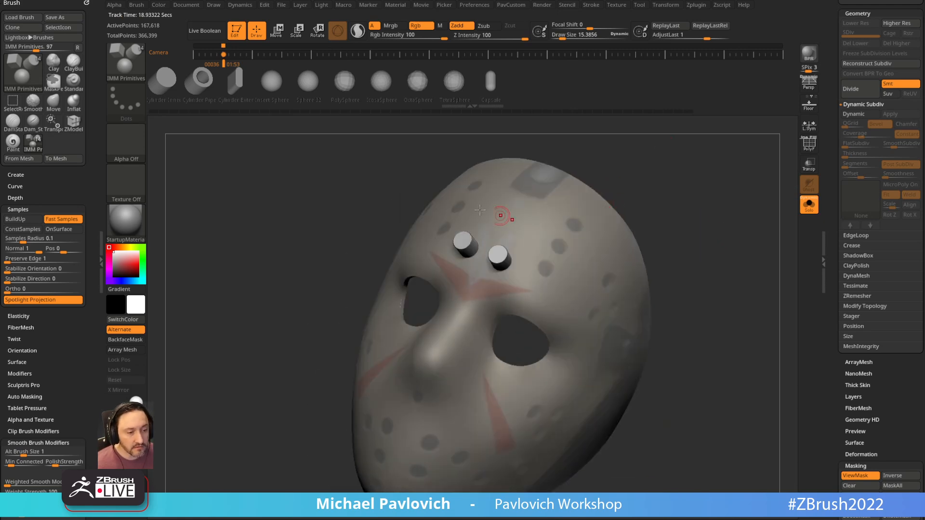
pyautogui.hotkey('ctrl', 'z')
# Set the cylinder insert brush's Imbed depth to 0.
pyautogui.click(21, 199)
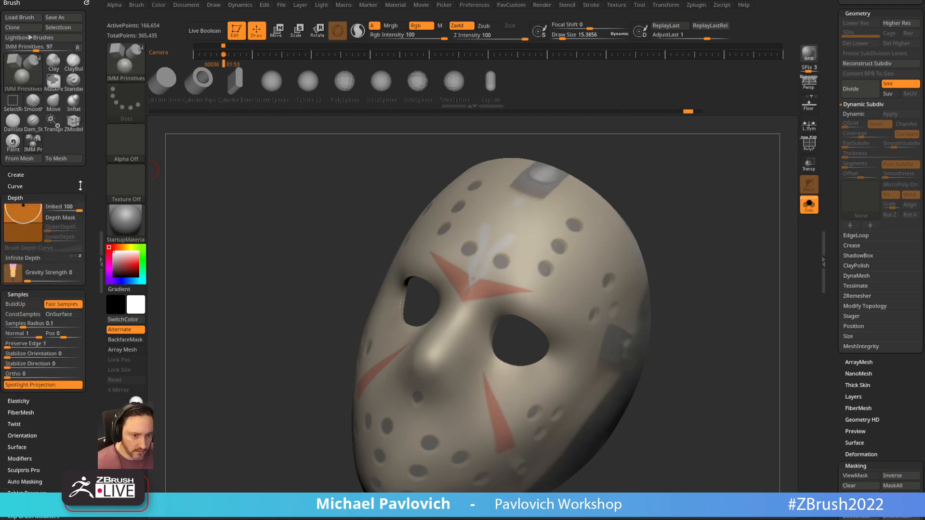
pyautogui.moveTo(23, 205); pyautogui.dragTo(23, 224)
pyautogui.click(64, 207)
pyautogui.write('0')
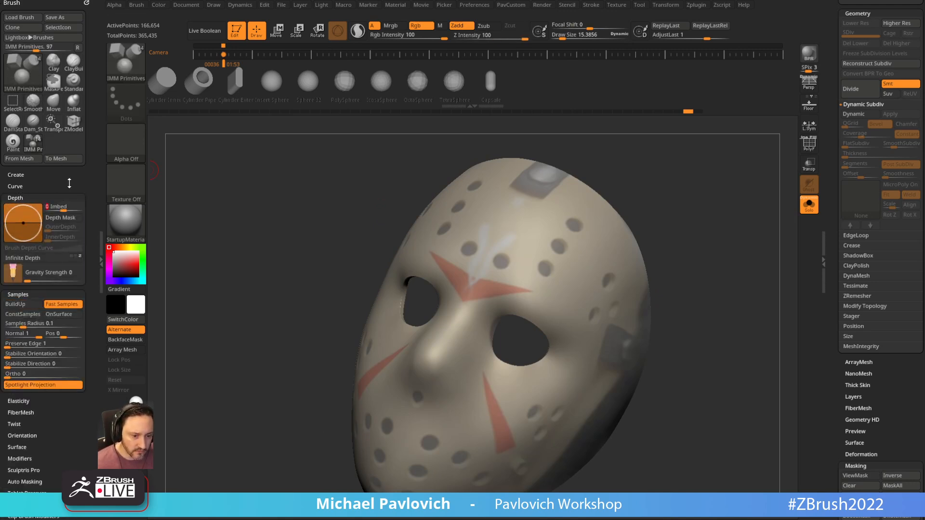
pyautogui.moveTo(694, 176); pyautogui.dragTo(683, 183)
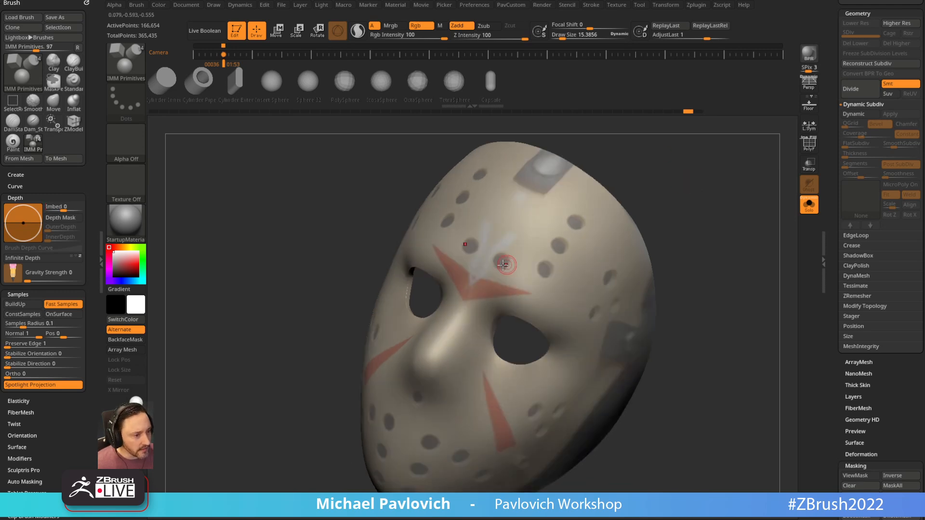
# Insert mirrored cylinders at the inner forehead holes and the column of three upper forehead holes, lowering Imbed to -8.
pyautogui.moveTo(499, 260); pyautogui.dragTo(508, 265)
pyautogui.moveTo(714, 175); pyautogui.dragTo(704, 205)
pyautogui.moveTo(23, 224); pyautogui.dragTo(23, 227)
pyautogui.moveTo(516, 255); pyautogui.dragTo(518, 265)
pyautogui.moveTo(527, 230); pyautogui.dragTo(529, 239)
pyautogui.moveTo(611, 161); pyautogui.dragTo(590, 174)
pyautogui.moveTo(540, 202); pyautogui.dragTo(542, 211)
pyautogui.moveTo(737, 176)
pyautogui.mouseDown()
pyautogui.moveTo(640, 181)
pyautogui.moveTo(655, 188)
pyautogui.moveTo(700, 161)
pyautogui.moveTo(723, 218)
pyautogui.moveTo(689, 183)
pyautogui.mouseUp()
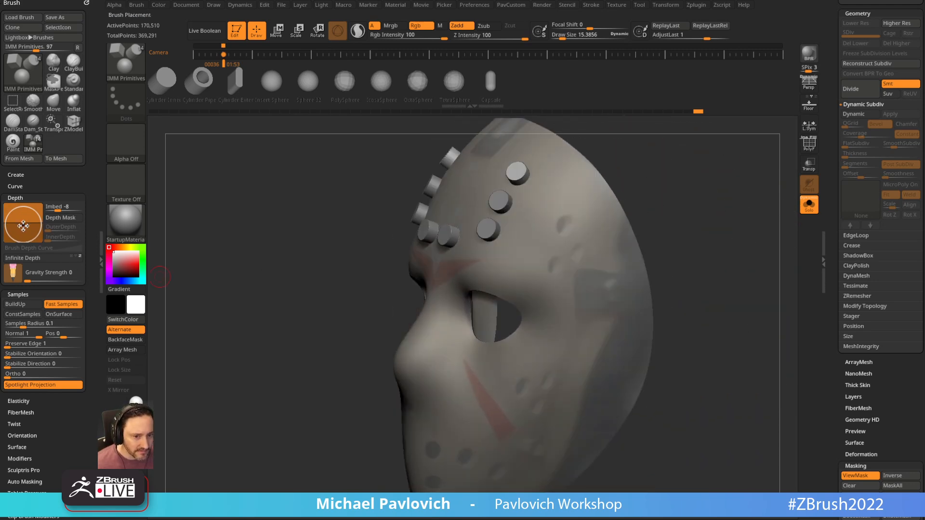
# Insert mirrored cylinders at the three holes on each temple with Imbed at -14.
pyautogui.moveTo(710, 182); pyautogui.dragTo(686, 191)
pyautogui.moveTo(629, 180); pyautogui.dragTo(586, 234)
pyautogui.click(556, 209)
pyautogui.moveTo(660, 231); pyautogui.dragTo(699, 227)
pyautogui.click(575, 235)
pyautogui.click(551, 249)
# Insert a cylinder at the single hole beneath the nose.
pyautogui.moveTo(661, 198); pyautogui.dragTo(713, 214)
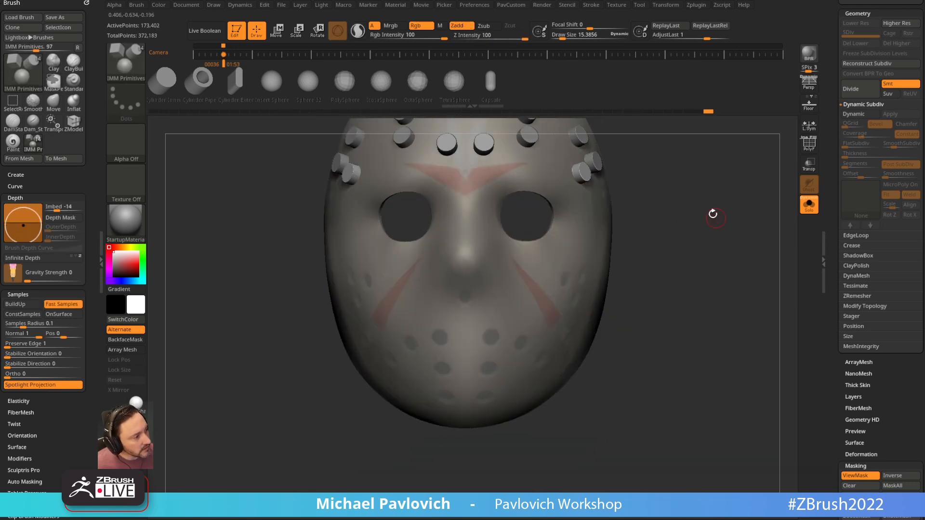
pyautogui.click(465, 299)
pyautogui.moveTo(640, 226); pyautogui.dragTo(606, 251)
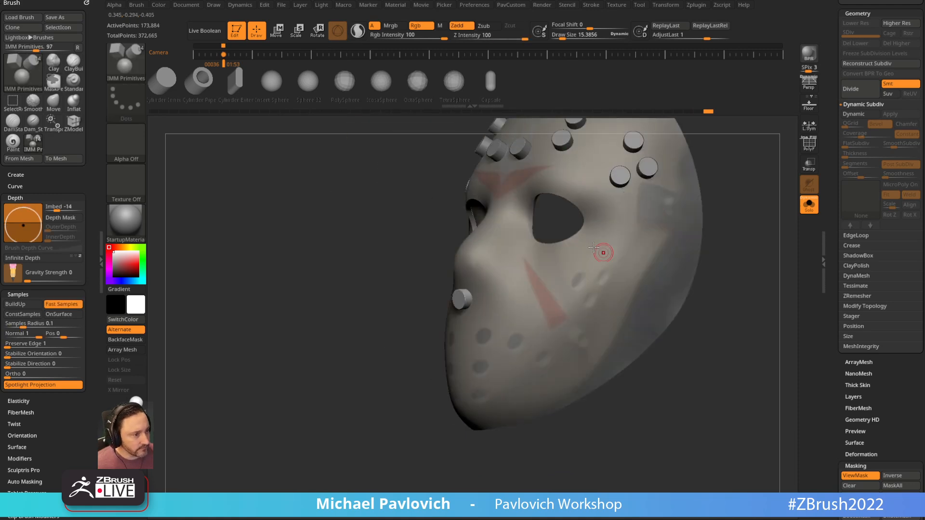
# Try inserting a mirrored cylinder pair at the cheek holes and undo it.
pyautogui.moveTo(744, 197); pyautogui.dragTo(762, 198)
pyautogui.moveTo(603, 280); pyautogui.dragTo(621, 284)
pyautogui.moveTo(690, 282); pyautogui.dragTo(728, 285)
pyautogui.hotkey('ctrl', 'z')
pyautogui.moveTo(647, 252); pyautogui.dragTo(710, 201)
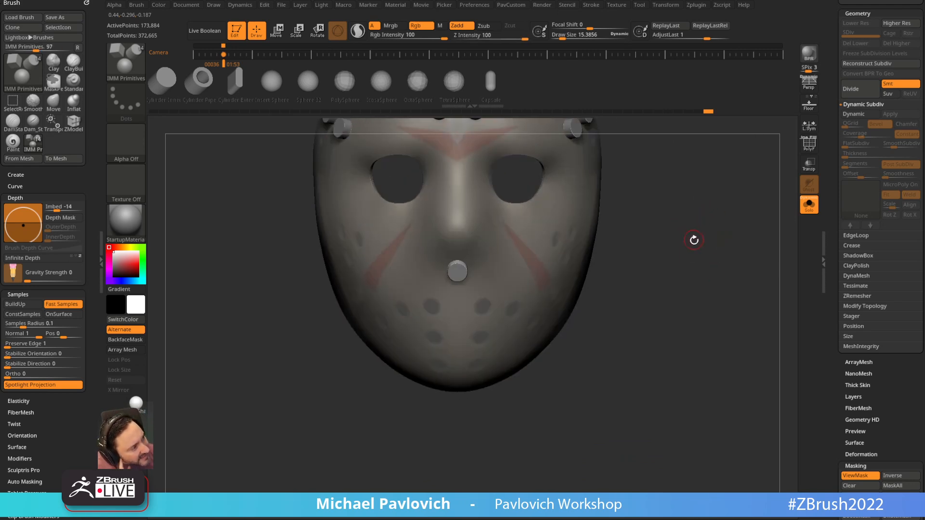
# Insert mirrored cylinders at the inner column of three holes around the mouth and chin.
pyautogui.moveTo(687, 242); pyautogui.dragTo(639, 217)
pyautogui.moveTo(530, 373); pyautogui.dragTo(494, 298)
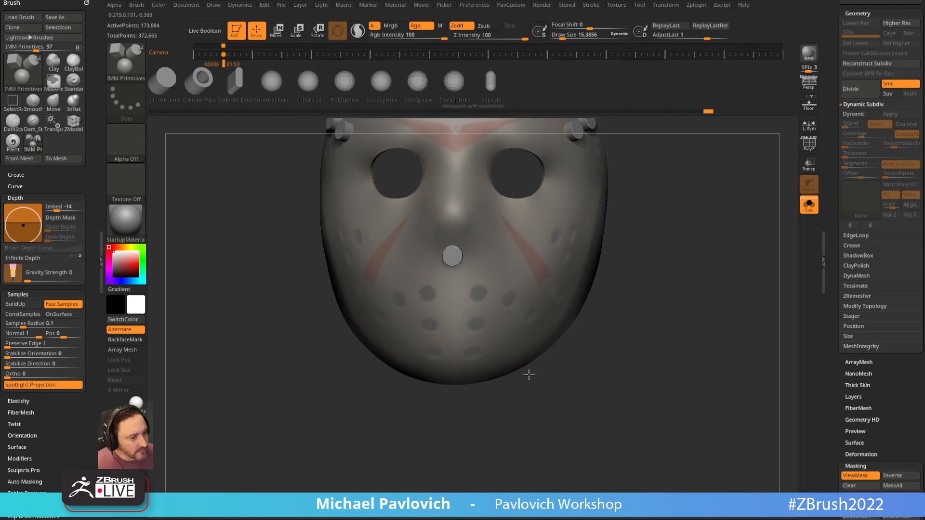
pyautogui.click(491, 294)
pyautogui.click(491, 325)
pyautogui.click(486, 353)
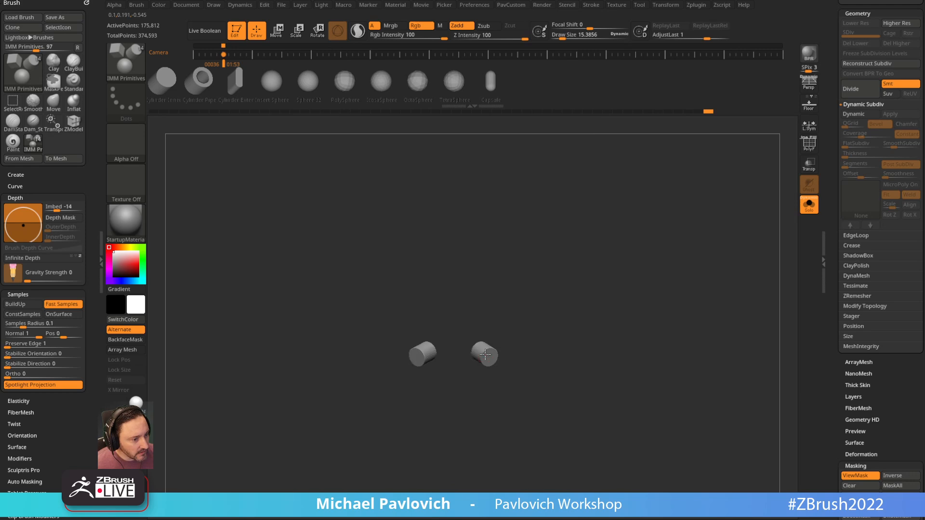
# Insert mirrored cylinders at the two outer mouth holes on each side of the mask.
pyautogui.moveTo(682, 269); pyautogui.dragTo(526, 330)
pyautogui.click(524, 323)
pyautogui.moveTo(722, 250); pyautogui.dragTo(693, 200)
# Insert mirrored cylinders at the three cheek holes on each side of the mask.
pyautogui.moveTo(703, 244); pyautogui.dragTo(501, 294)
pyautogui.click(494, 296)
pyautogui.click(523, 290)
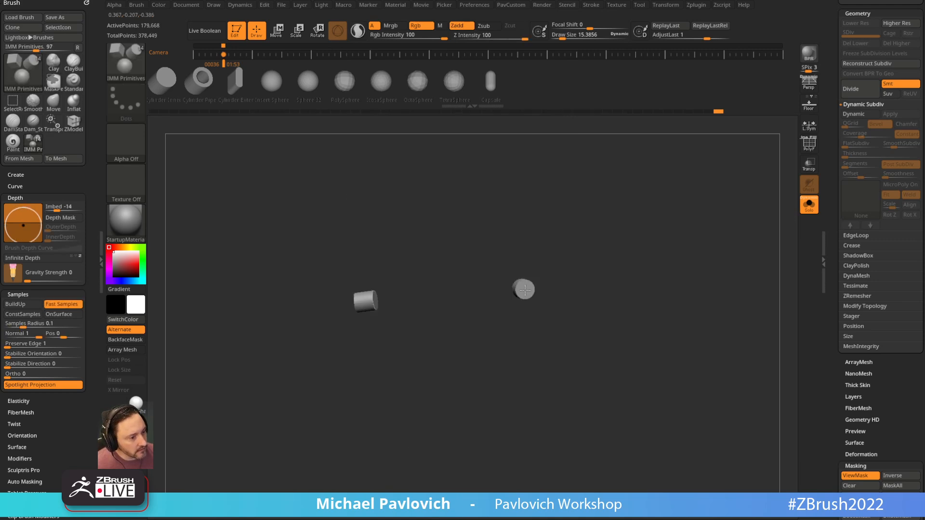
pyautogui.click(516, 319)
pyautogui.moveTo(641, 259); pyautogui.dragTo(523, 359)
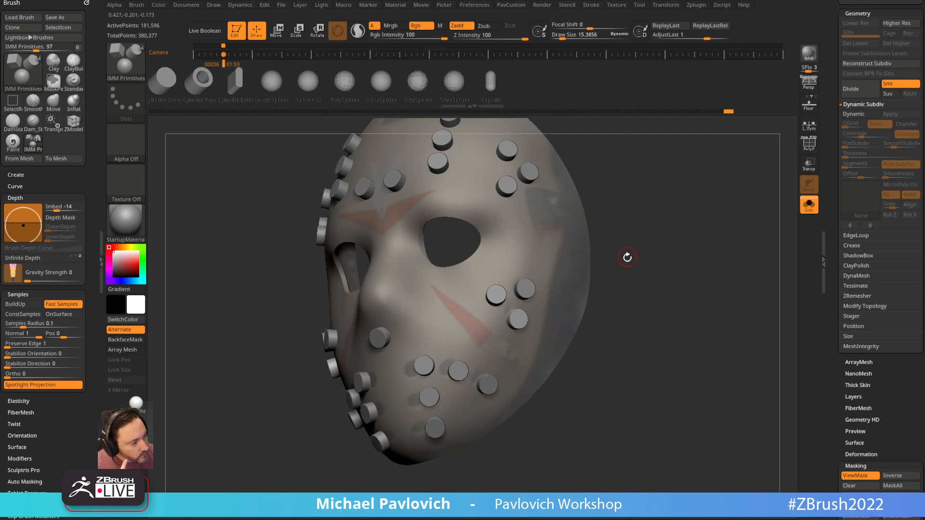
# Review the inserted cylinders around the mask, toggling the head's visibility with Solo and turning on PolyFrame.
pyautogui.moveTo(695, 196); pyautogui.dragTo(638, 203)
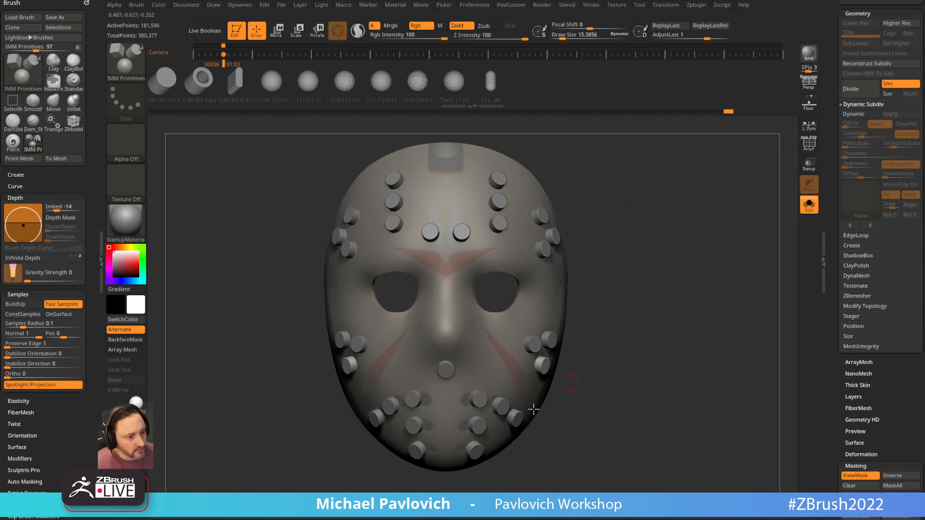
pyautogui.moveTo(618, 295); pyautogui.dragTo(444, 267)
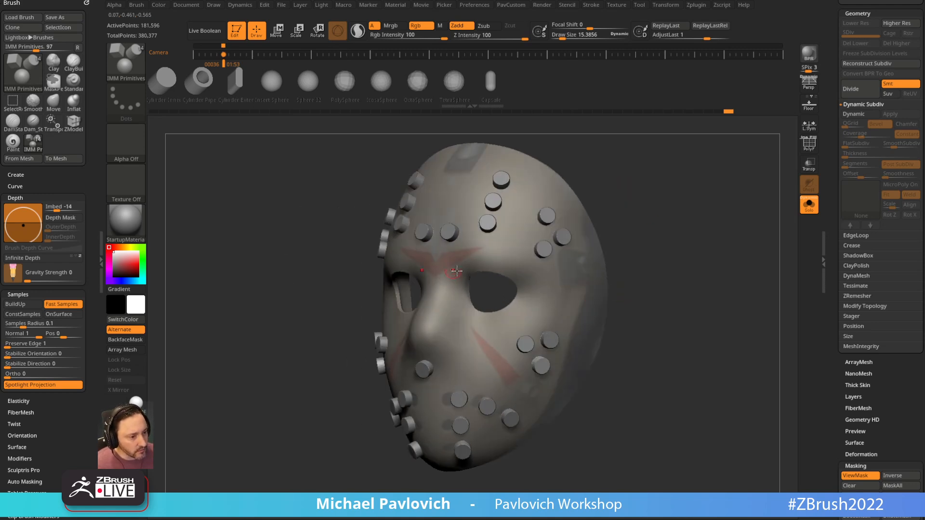
pyautogui.moveTo(672, 256); pyautogui.dragTo(712, 248)
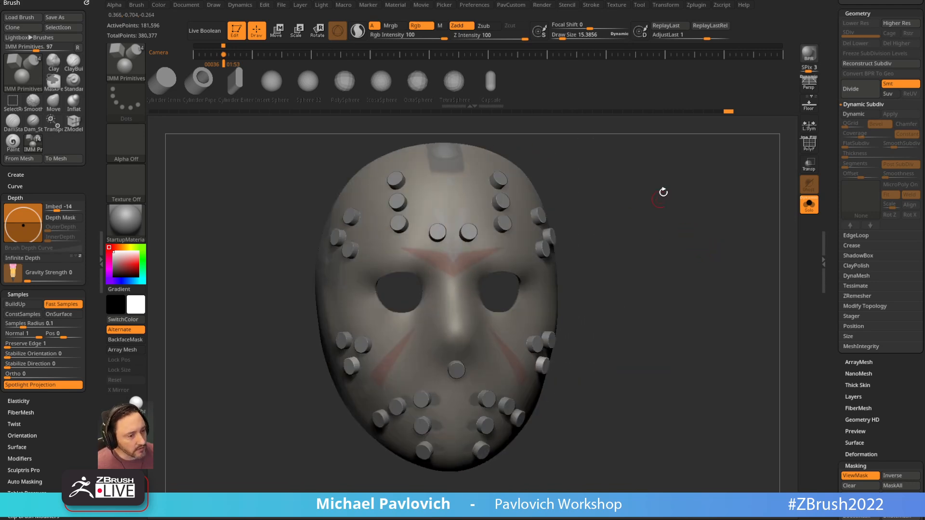
pyautogui.click(804, 212)
pyautogui.moveTo(700, 207); pyautogui.dragTo(650, 208)
pyautogui.click(809, 211)
pyautogui.moveTo(767, 212); pyautogui.dragTo(525, 252)
pyautogui.moveTo(441, 413)
pyautogui.mouseDown()
pyautogui.moveTo(780, 176)
pyautogui.moveTo(486, 254)
pyautogui.mouseUp()
pyautogui.click(810, 143)
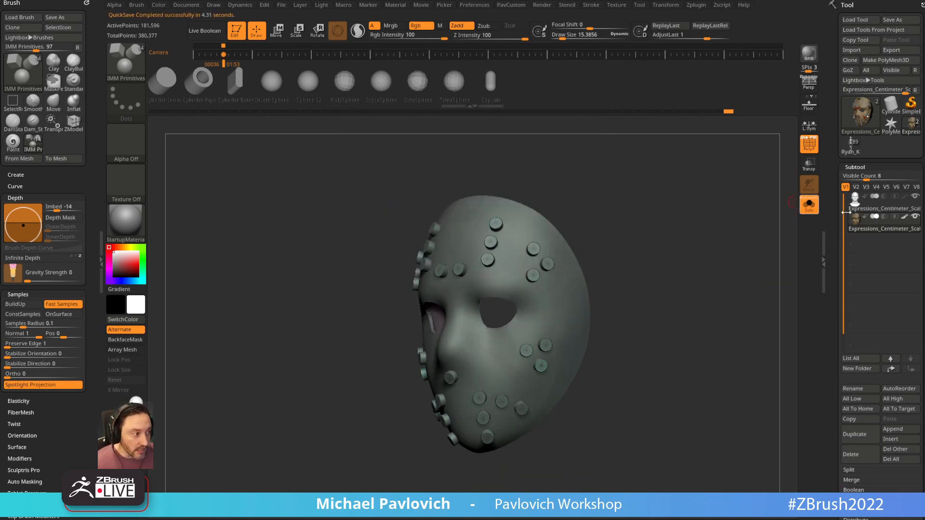
# Delete all subtools of the anatomy skeleton tool and switch back to the Expressions_Centimeter_Scale tool containing the mask.
pyautogui.click(853, 144)
pyautogui.scroll(-3, 896, 338)
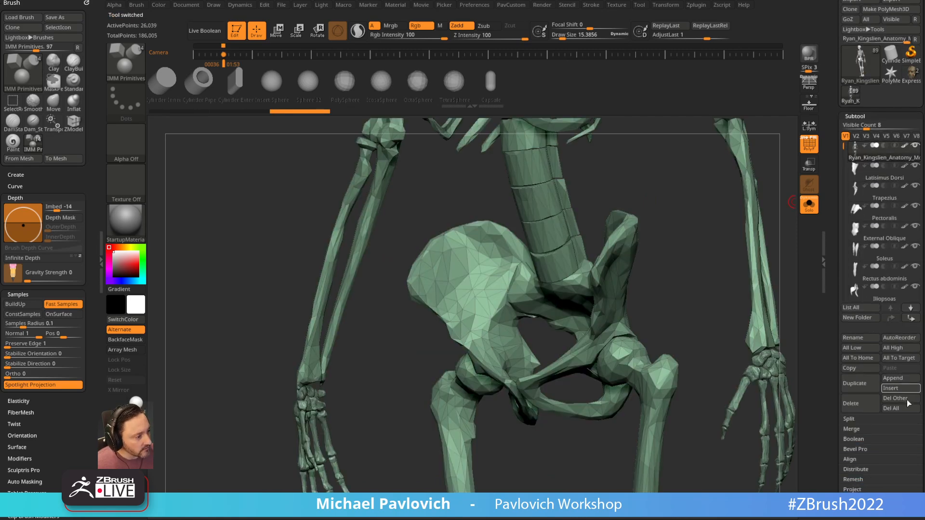
pyautogui.click(889, 408)
pyautogui.moveTo(831, 143); pyautogui.dragTo(832, 229)
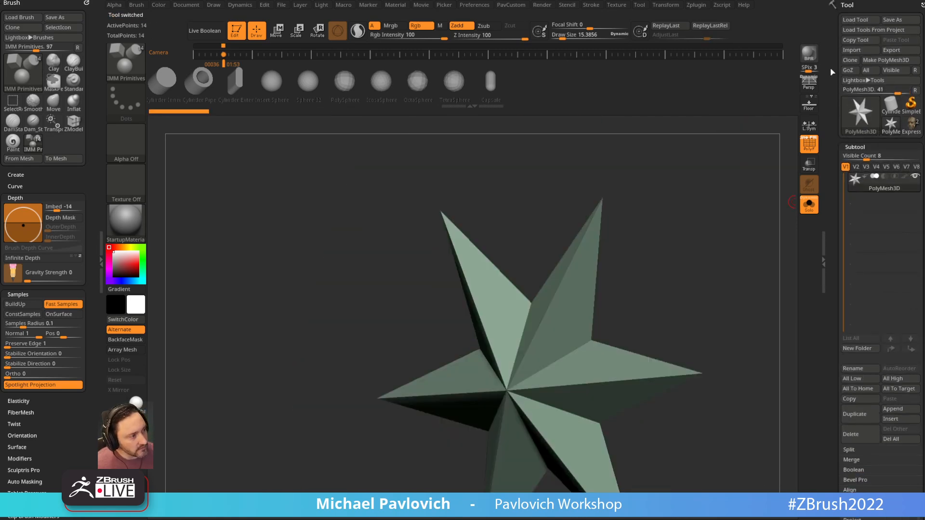
pyautogui.moveTo(867, 89); pyautogui.dragTo(861, 91)
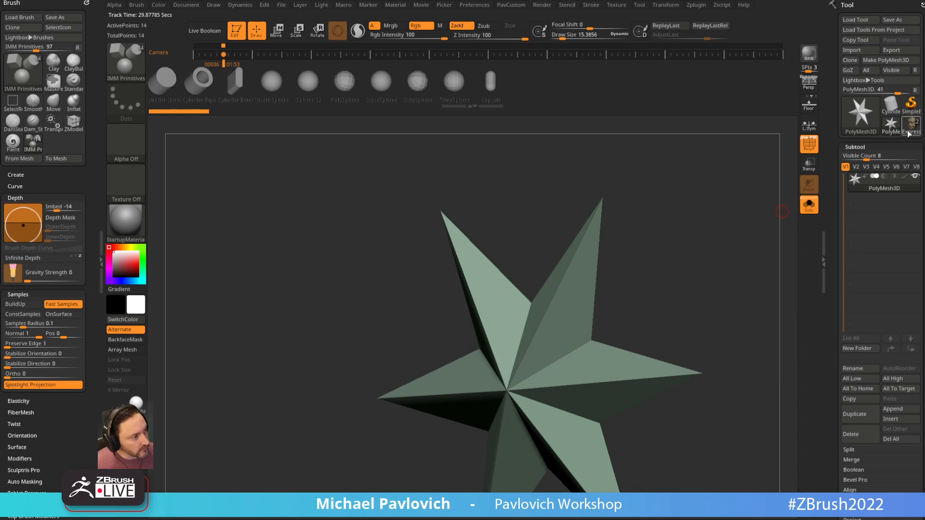
pyautogui.moveTo(682, 193); pyautogui.dragTo(609, 185)
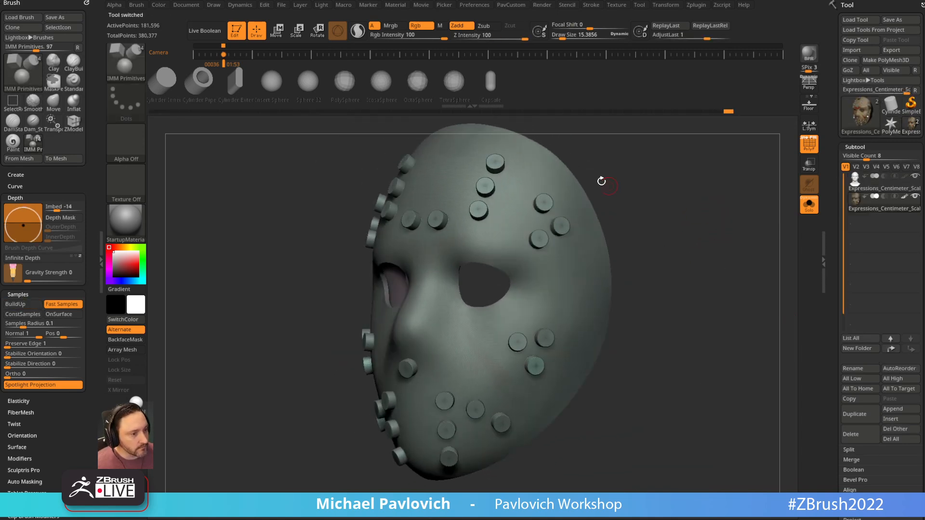
# Lower the render fade opacity and switch the material to SkinShade4.
pyautogui.click(542, 5)
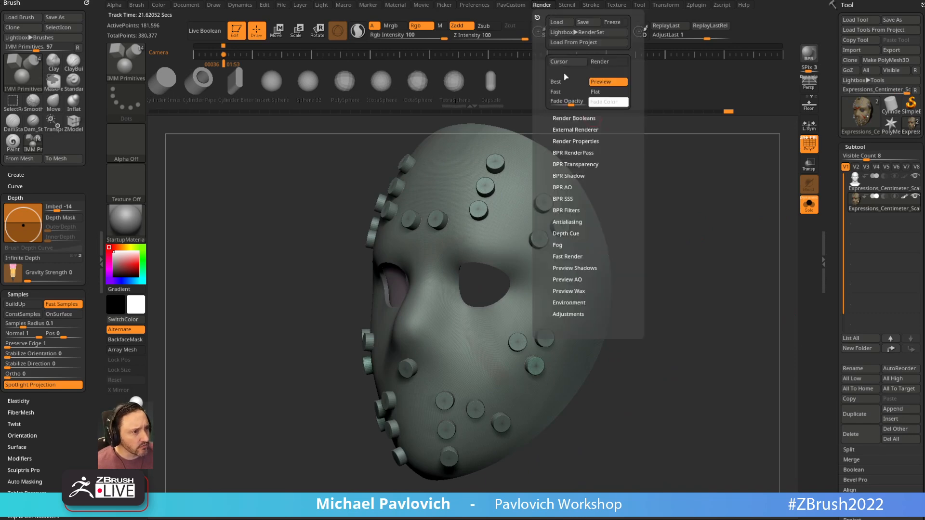
pyautogui.moveTo(569, 102); pyautogui.dragTo(525, 97)
pyautogui.moveTo(665, 183); pyautogui.dragTo(690, 189)
pyautogui.moveTo(690, 228); pyautogui.dragTo(687, 203)
pyautogui.click(133, 223)
pyautogui.moveTo(671, 366); pyautogui.dragTo(688, 207)
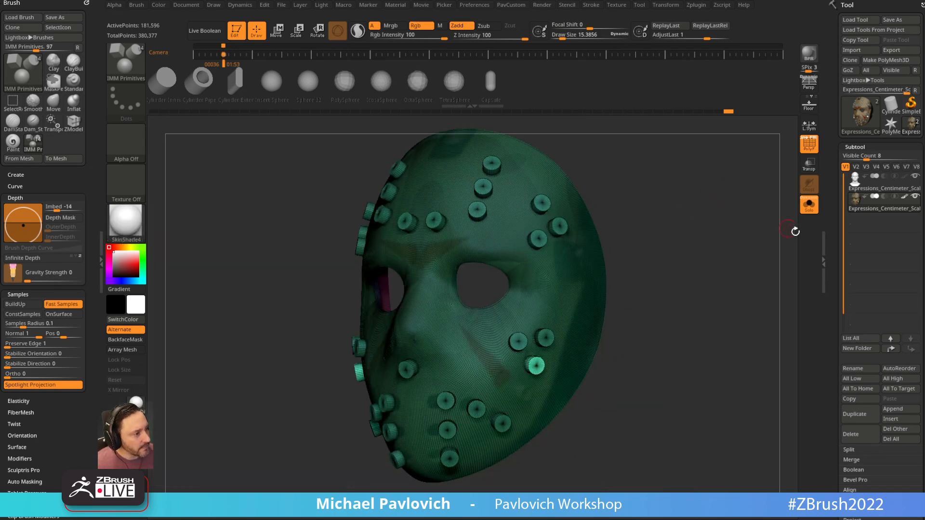
# Isolate the cylinders' polygroup and invert the visibility so only the mask surface is shown.
pyautogui.keyDown('ctrl'); pyautogui.keyDown('shift'); pyautogui.click(484, 187); pyautogui.keyUp('shift'); pyautogui.keyUp('ctrl')
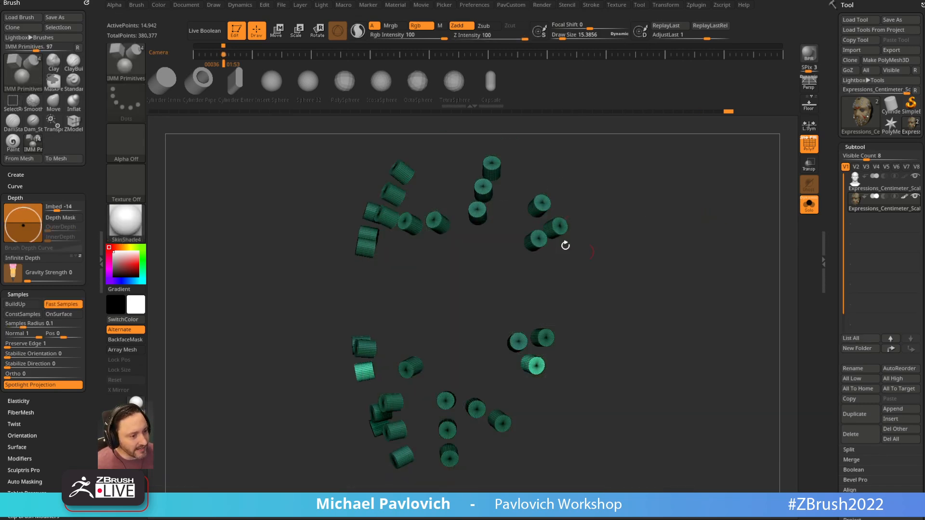
pyautogui.keyDown('ctrl'); pyautogui.keyDown('shift'); pyautogui.click(715, 259); pyautogui.keyUp('shift'); pyautogui.keyUp('ctrl')
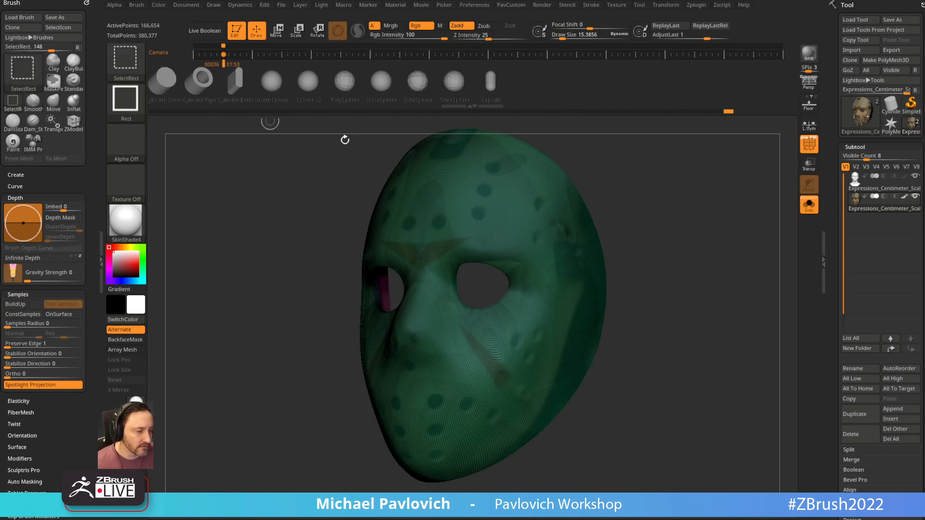
pyautogui.keyDown('ctrl'); pyautogui.keyDown('shift'); pyautogui.click(632, 188); pyautogui.keyUp('shift'); pyautogui.keyUp('ctrl')
pyautogui.keyDown('ctrl'); pyautogui.keyDown('shift'); pyautogui.click(483, 188); pyautogui.keyUp('shift'); pyautogui.keyUp('ctrl')
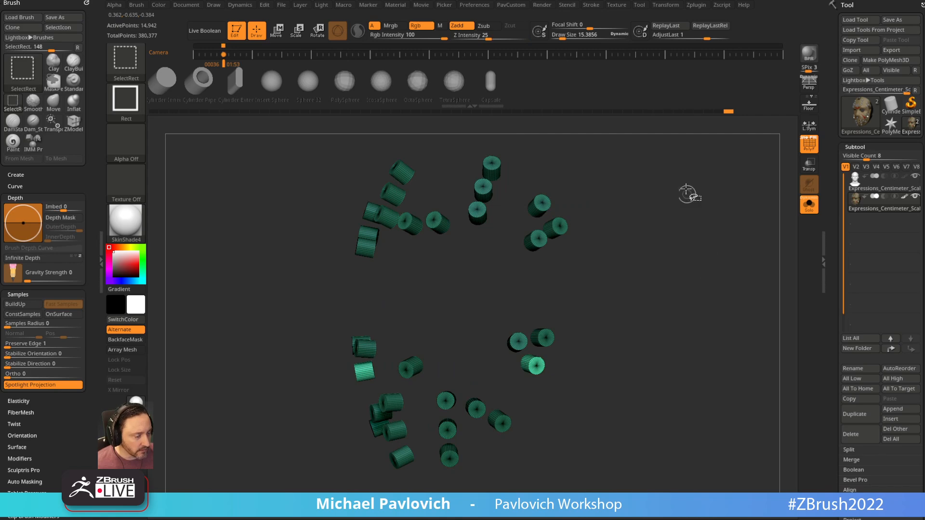
pyautogui.keyDown('ctrl'); pyautogui.keyDown('shift'); pyautogui.click(721, 279); pyautogui.keyUp('shift'); pyautogui.keyUp('ctrl')
# Try to separate the cylinders from the partially hidden mask mesh with Split Masked Points.
pyautogui.press('space')
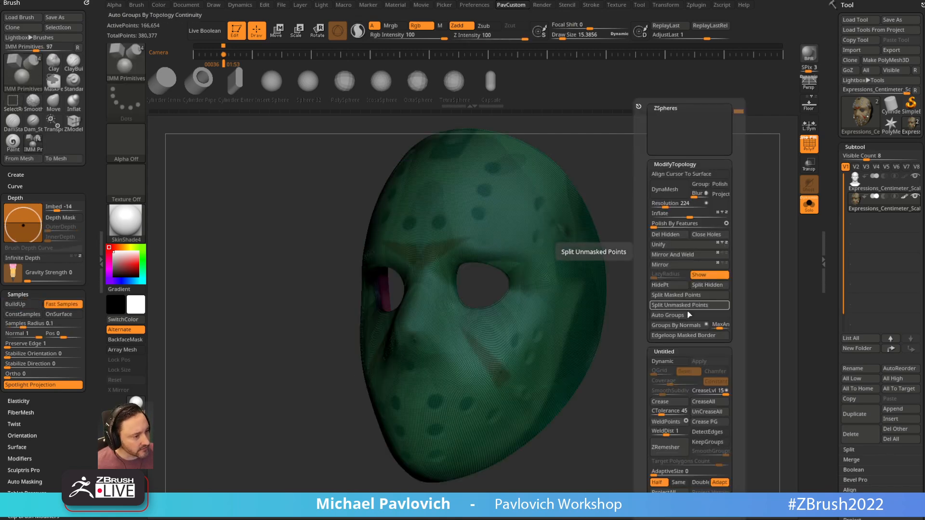
pyautogui.click(686, 295)
pyautogui.moveTo(831, 285); pyautogui.dragTo(833, 202)
pyautogui.keyDown('shift'); pyautogui.click(851, 248); pyautogui.keyUp('shift')
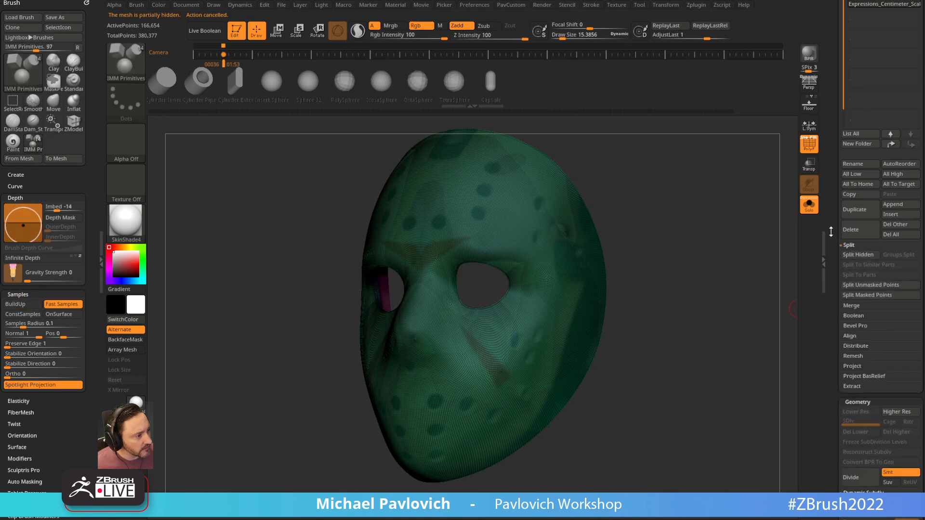
# Split the hidden cylinders off from the mask into their own subtool.
pyautogui.moveTo(831, 233); pyautogui.dragTo(841, 324)
pyautogui.moveTo(834, 276); pyautogui.dragTo(821, 254)
pyautogui.moveTo(639, 235); pyautogui.dragTo(666, 219)
pyautogui.press('`')
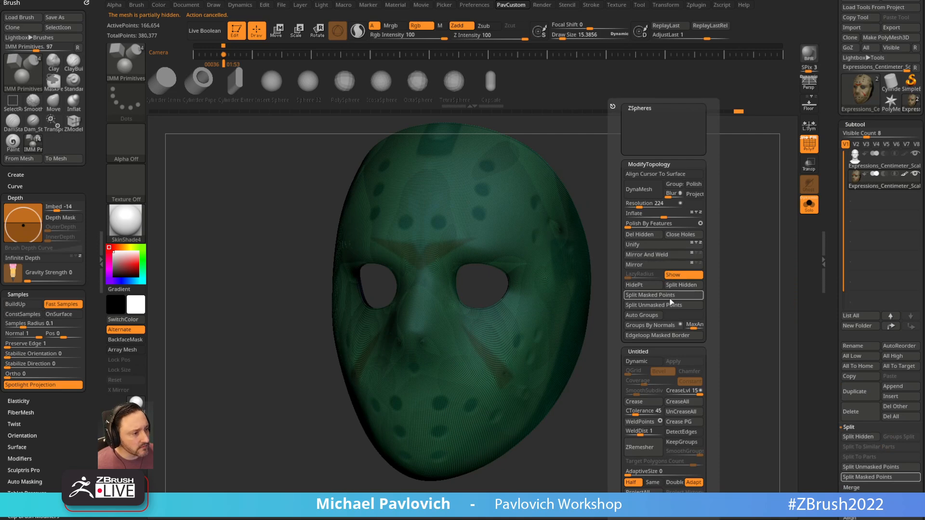
pyautogui.click(664, 307)
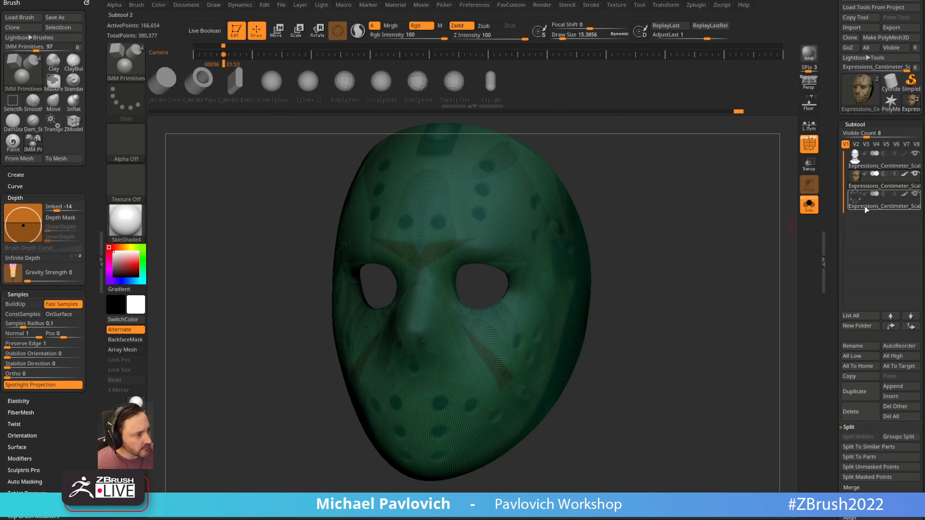
# Select the new cylinders subtool, turn off PolyFrame, and place it directly below the mask in the subtool order.
pyautogui.click(866, 208)
pyautogui.hotkey('shift', 'f')
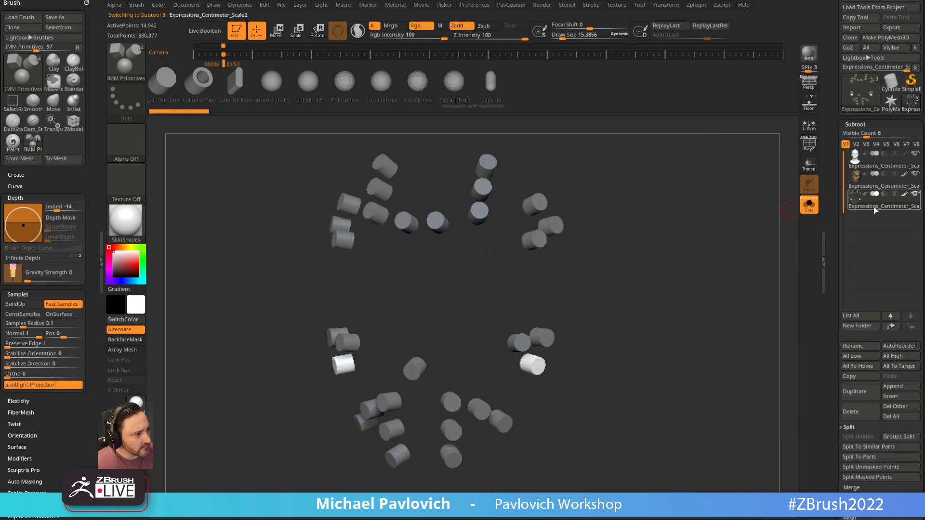
pyautogui.click(892, 326)
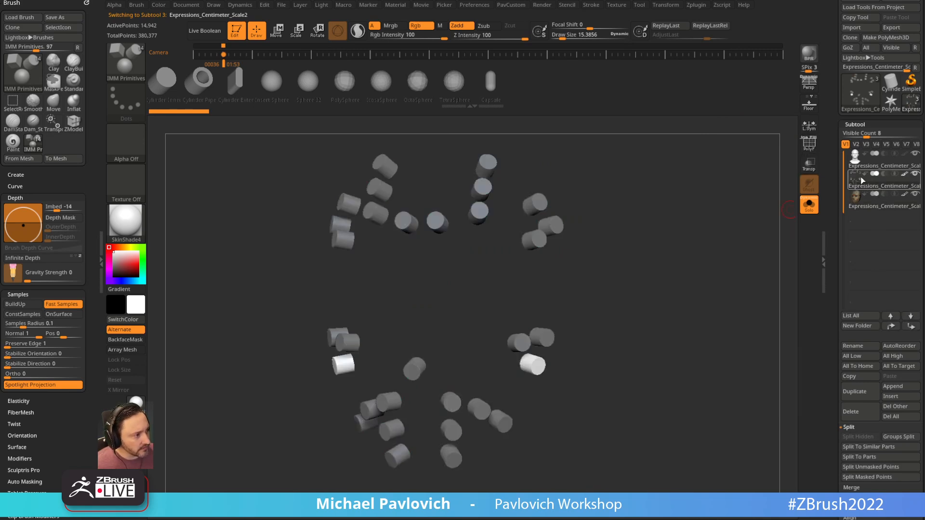
pyautogui.click(910, 327)
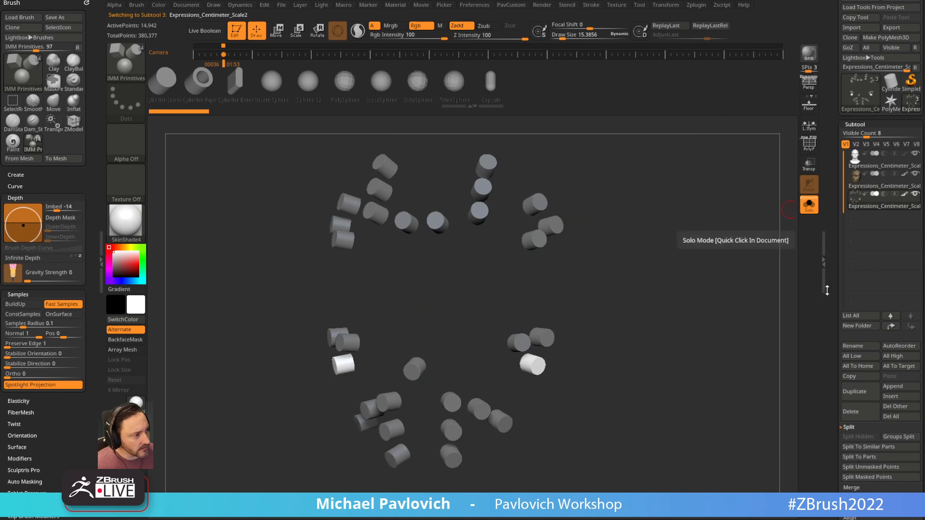
# Show the mask and cylinders together without the head, and turn off the mask's polypaint display.
pyautogui.click(809, 205)
pyautogui.click(918, 155)
pyautogui.keyDown('ctrl'); pyautogui.moveTo(698, 240); pyautogui.dragTo(790, 205, button='right'); pyautogui.keyUp('ctrl')
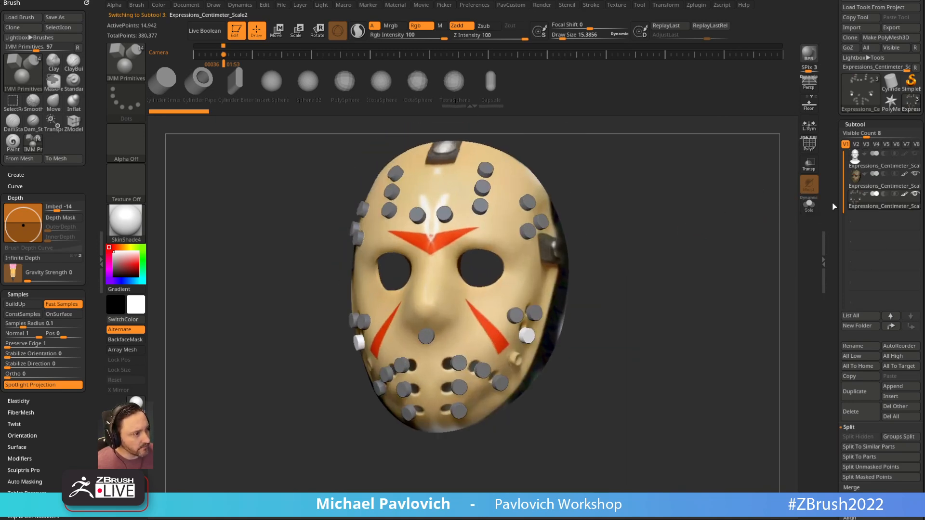
pyautogui.keyDown('shift'); pyautogui.click(905, 175); pyautogui.keyUp('shift')
pyautogui.moveTo(714, 244)
pyautogui.mouseDown()
pyautogui.moveTo(667, 262)
pyautogui.moveTo(719, 232)
pyautogui.moveTo(714, 209)
pyautogui.mouseUp()
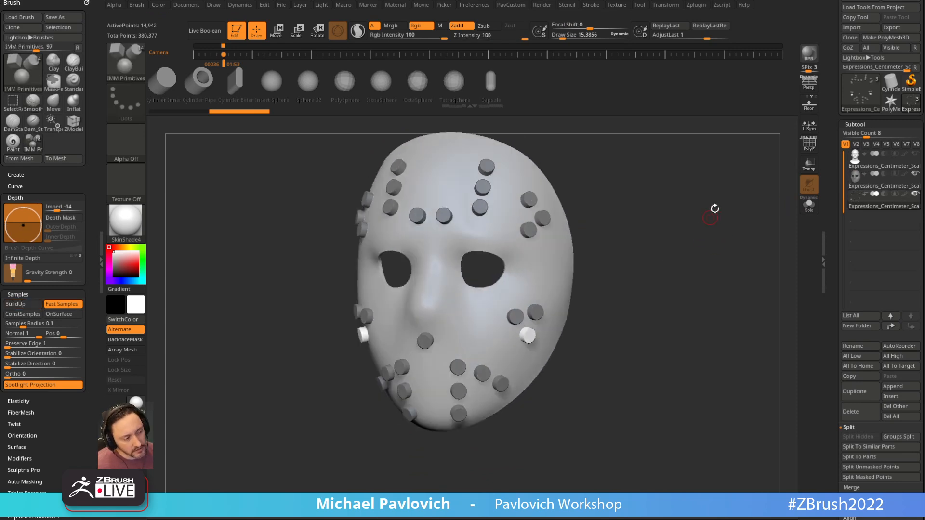
# Set the cylinders subtool to subtraction and turn on Live Boolean to cut the ventilation holes.
pyautogui.click(884, 194)
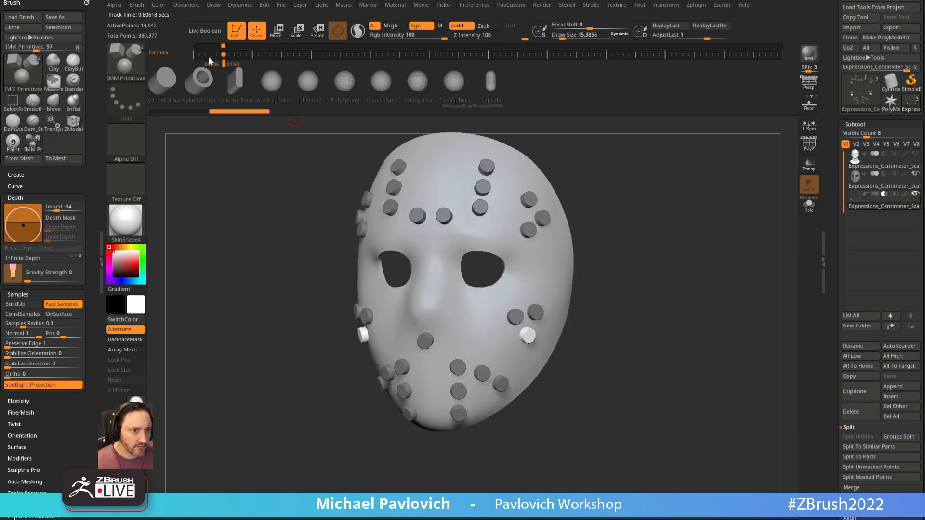
pyautogui.click(204, 30)
pyautogui.moveTo(648, 209)
pyautogui.keyDown('shift'); pyautogui.mouseDown()
pyautogui.moveTo(677, 197)
pyautogui.moveTo(709, 205)
pyautogui.moveTo(680, 196)
pyautogui.moveTo(641, 226)
pyautogui.mouseUp(); pyautogui.keyUp('shift')
# Try adjusting the subtractive cylinders with the Move gizmo, undo the changes, and return to Draw mode.
pyautogui.press('w')
pyautogui.moveTo(574, 320)
pyautogui.mouseDown()
pyautogui.moveTo(561, 295)
pyautogui.moveTo(583, 308)
pyautogui.moveTo(564, 292)
pyautogui.moveTo(574, 337)
pyautogui.moveTo(569, 295)
pyautogui.moveTo(567, 327)
pyautogui.moveTo(539, 323)
pyautogui.moveTo(573, 322)
pyautogui.mouseUp()
pyautogui.hotkey('ctrl', 'z')
pyautogui.hotkey('ctrl', 'z')
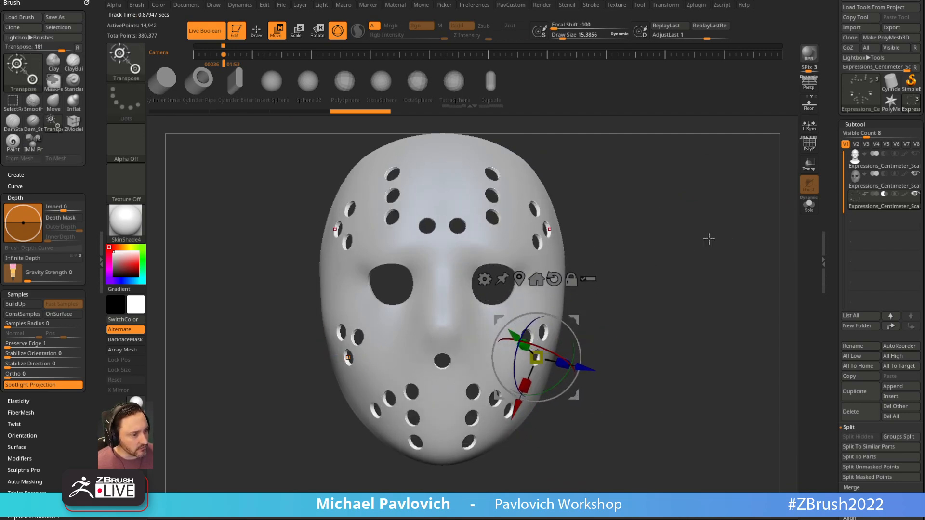
pyautogui.press('q')
pyautogui.moveTo(736, 226)
pyautogui.mouseDown()
pyautogui.moveTo(718, 220)
pyautogui.moveTo(731, 219)
pyautogui.mouseUp()
pyautogui.moveTo(652, 176)
pyautogui.keyDown('alt'); pyautogui.mouseDown()
pyautogui.moveTo(663, 196)
pyautogui.moveTo(644, 200)
pyautogui.moveTo(684, 199)
pyautogui.mouseUp(); pyautogui.keyUp('alt')
# Switch to the Standard brush and make the mask the active subtool.
pyautogui.press('s')
pyautogui.press('b')
pyautogui.press('s')
pyautogui.press('t')
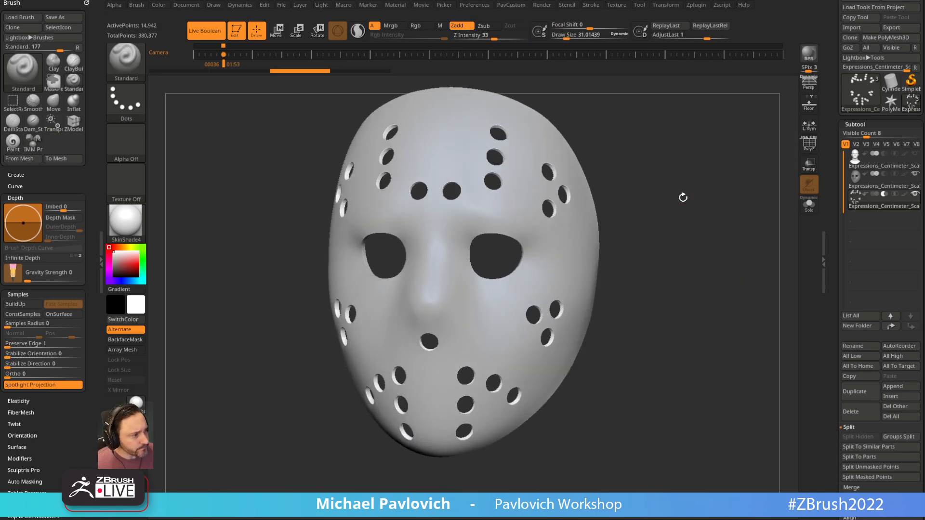
pyautogui.click(862, 188)
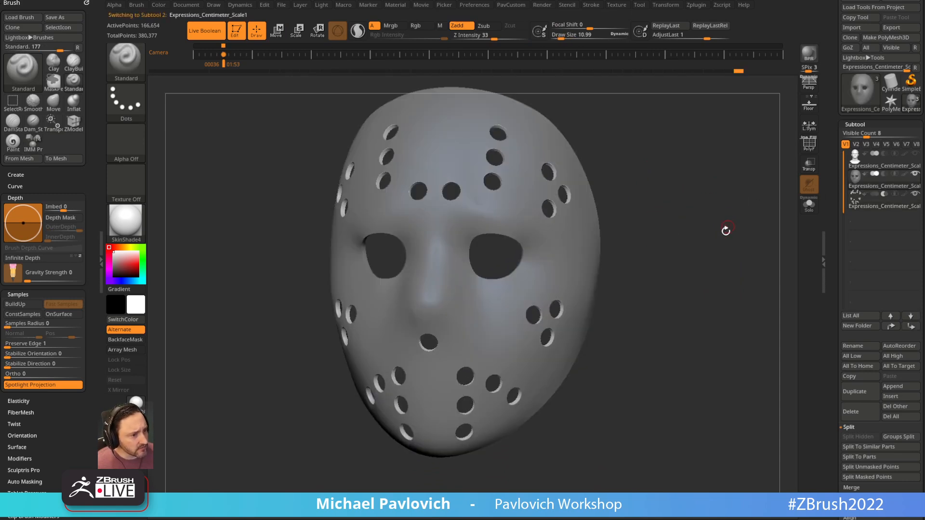
# Compare the mask with and without the subtractive cylinders, and inspect its topology with PolyFrame.
pyautogui.click(915, 194)
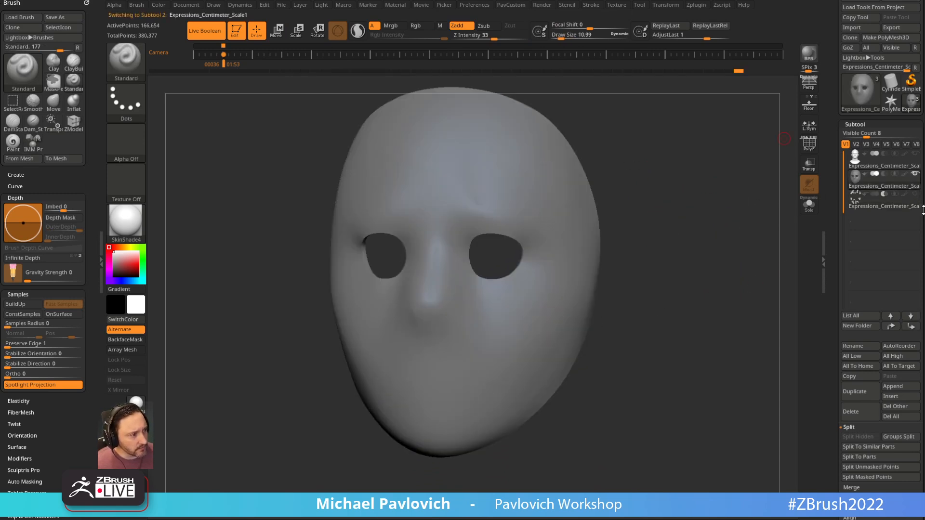
pyautogui.click(915, 194)
pyautogui.scroll(-2, 836, 227)
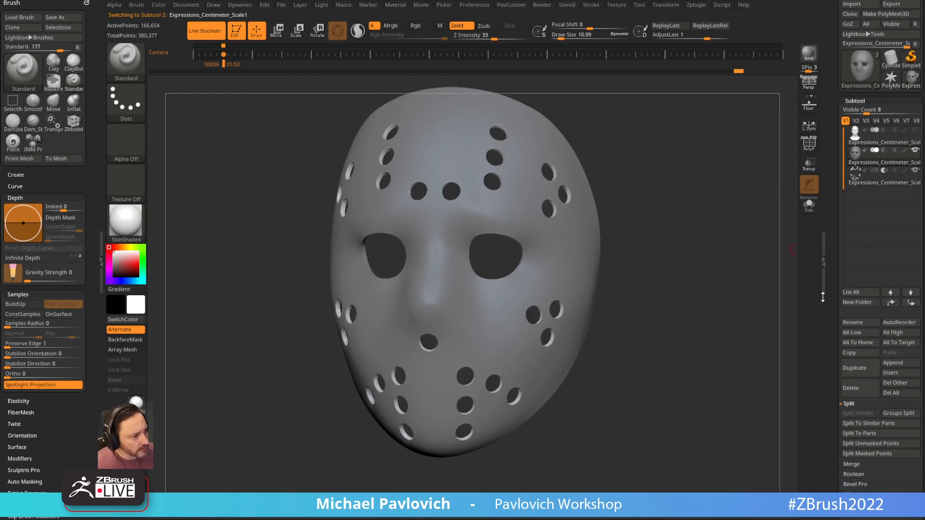
pyautogui.scroll(-1, 862, 221)
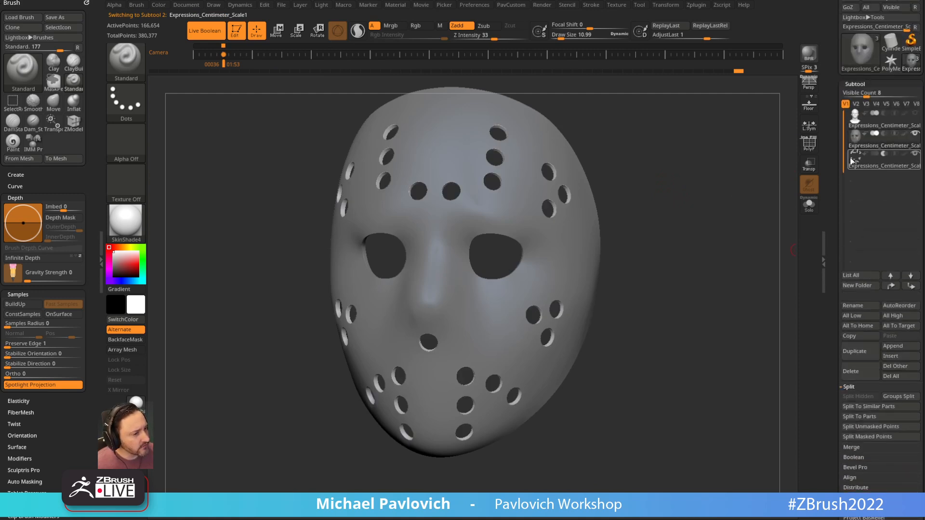
pyautogui.moveTo(727, 206); pyautogui.dragTo(565, 193)
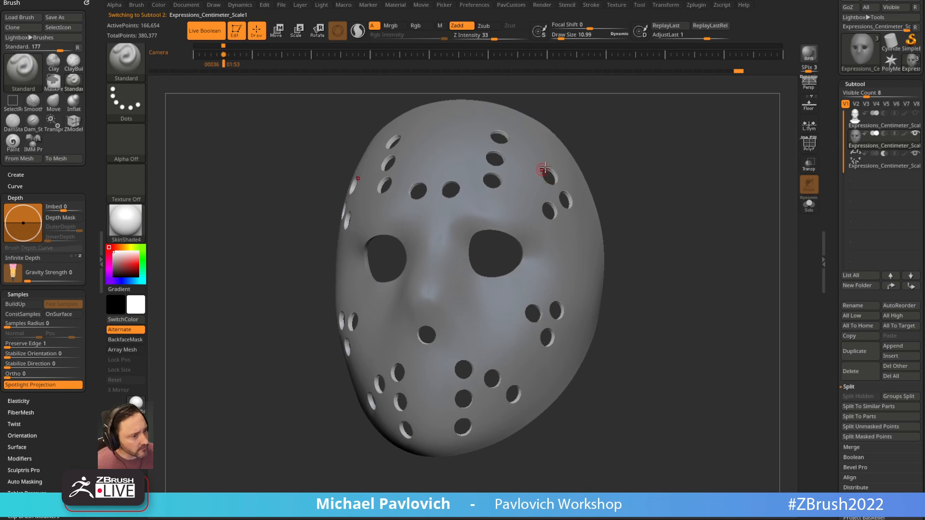
pyautogui.hotkey('shift', 'f')
pyautogui.moveTo(758, 187); pyautogui.dragTo(772, 190)
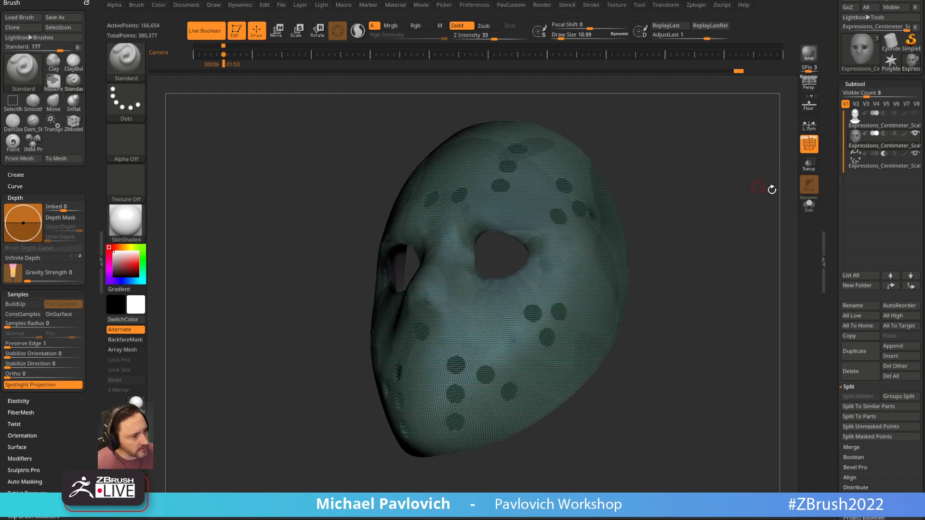
# Select the cylinders subtool and examine the upper hole edges up close with PolyFrame off.
pyautogui.click(866, 168)
pyautogui.moveTo(715, 196)
pyautogui.mouseDown()
pyautogui.moveTo(731, 190)
pyautogui.moveTo(717, 221)
pyautogui.moveTo(712, 209)
pyautogui.mouseUp()
pyautogui.moveTo(661, 153); pyautogui.dragTo(512, 211)
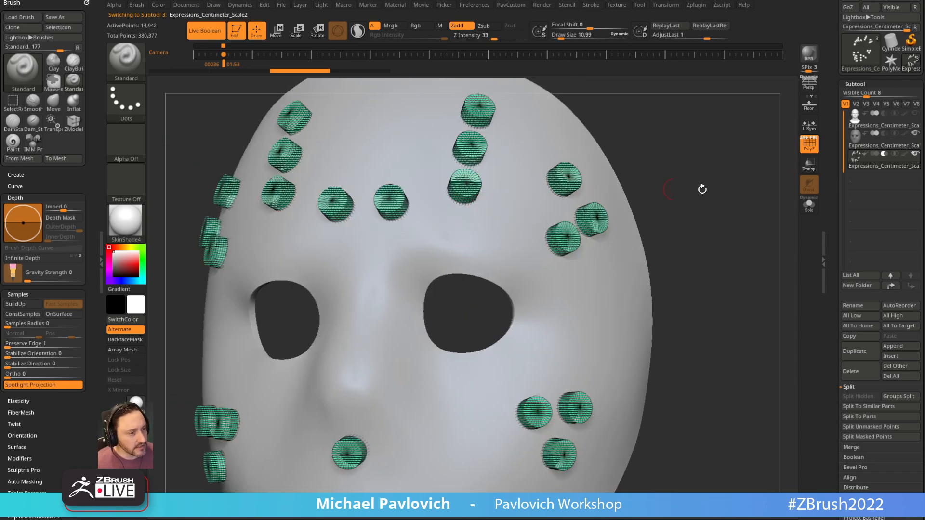
pyautogui.click(809, 145)
pyautogui.moveTo(747, 169); pyautogui.dragTo(677, 260)
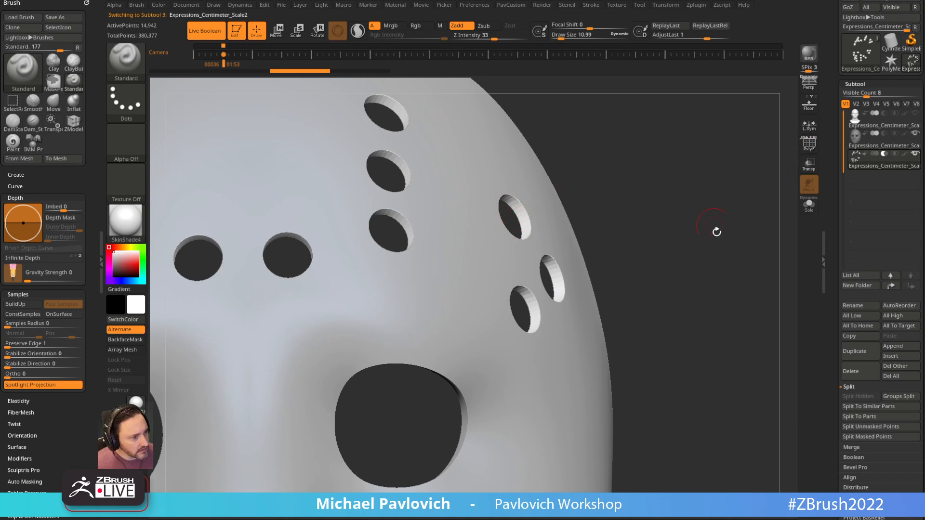
# Isolate the cylinders with Solo and turn on PolyFrame.
pyautogui.moveTo(828, 246); pyautogui.dragTo(828, 97)
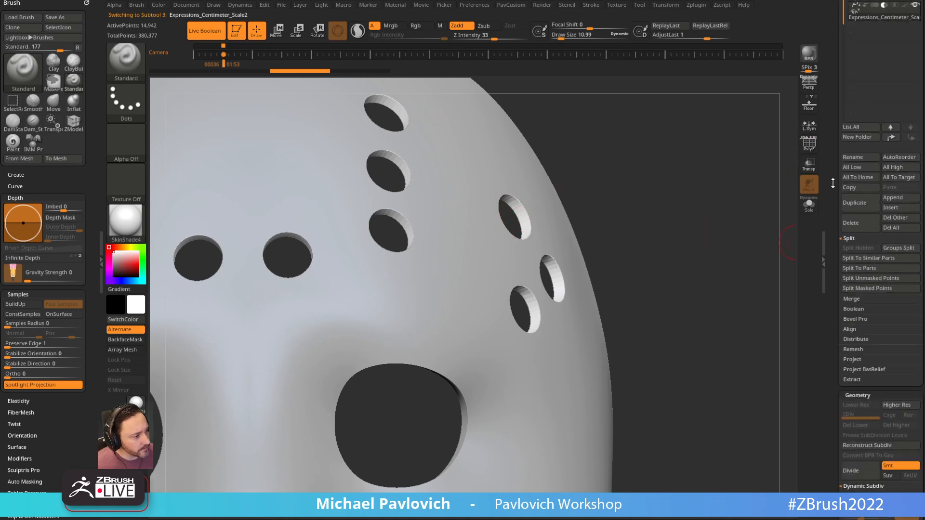
pyautogui.click(809, 203)
pyautogui.click(808, 145)
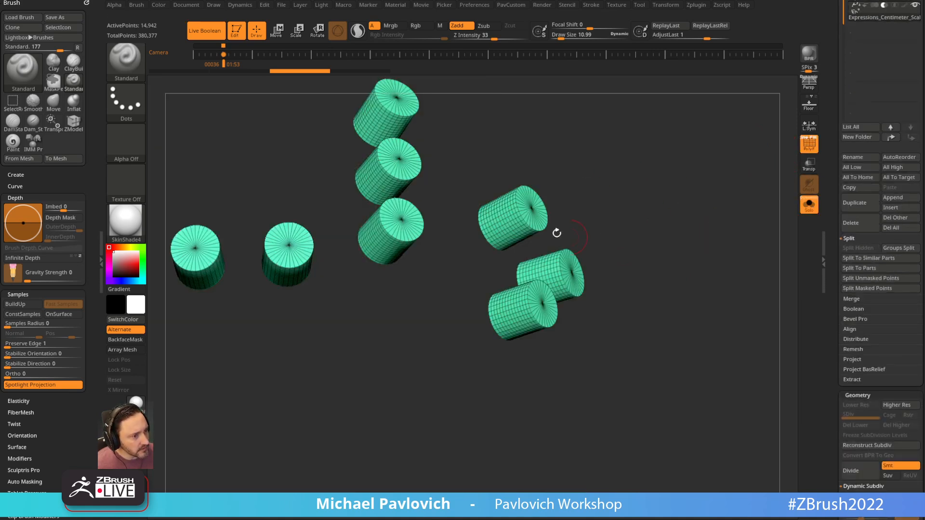
# Open the Crease settings, turn on Dynamic Subdiv for the cylinders, and turn off PolyFrame.
pyautogui.scroll(-10, 846, 270)
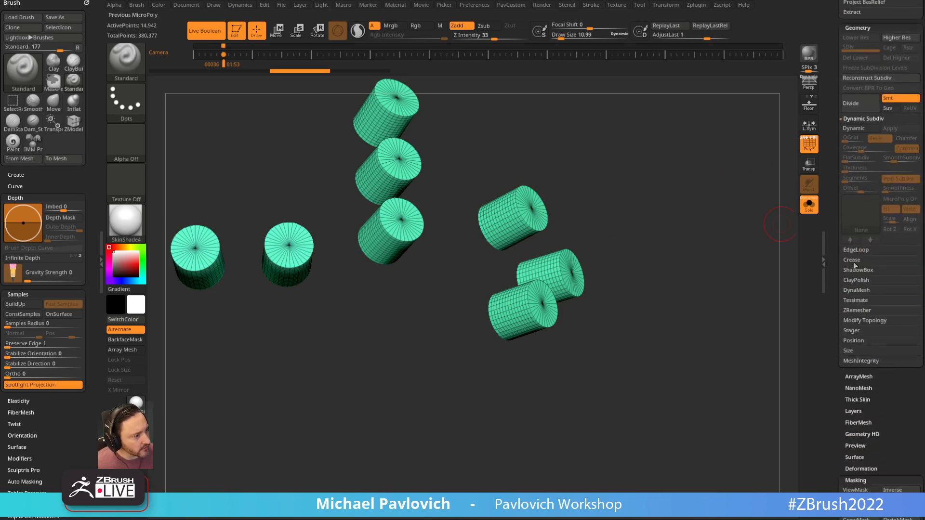
pyautogui.press('shift')
pyautogui.click(850, 261)
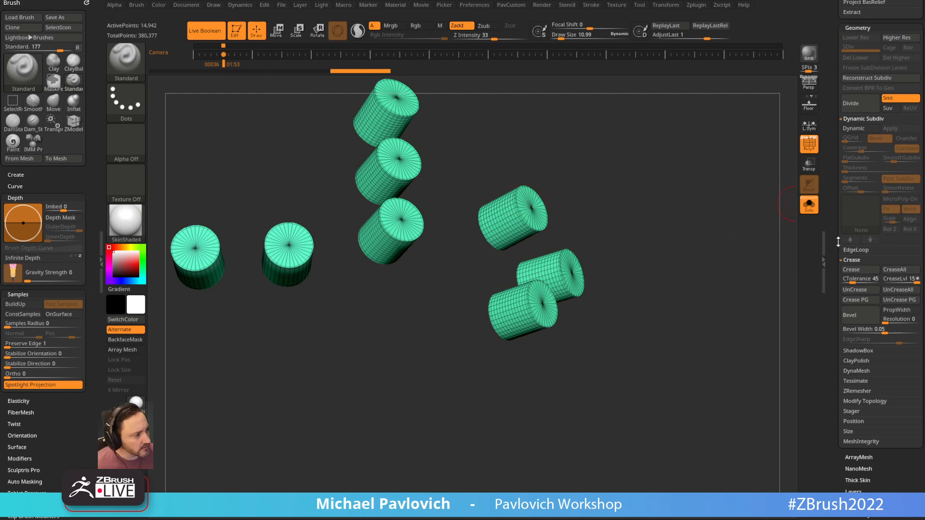
pyautogui.moveTo(839, 261); pyautogui.dragTo(840, 347)
pyautogui.click(853, 215)
pyautogui.click(804, 148)
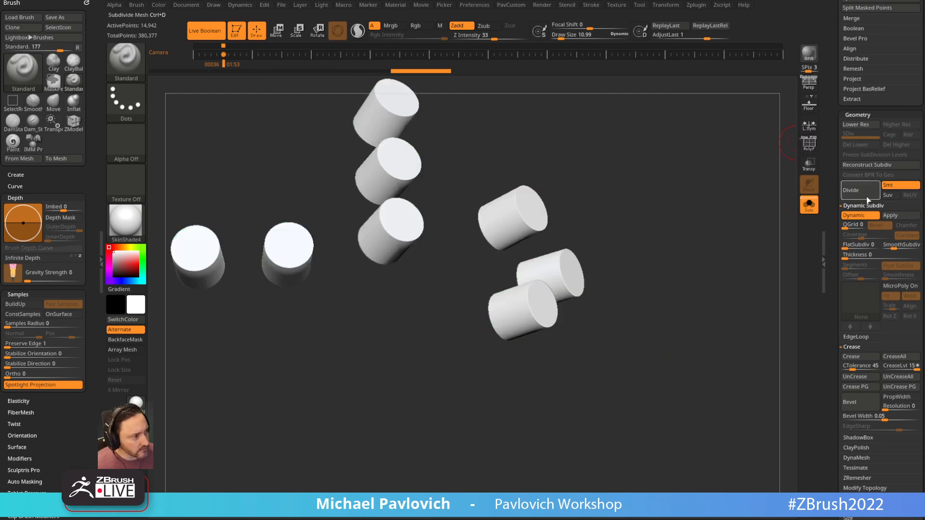
# Try subdividing the cylinders with Divide instead of Dynamic Subdiv, and remove the added subdivision level.
pyautogui.click(863, 218)
pyautogui.click(851, 193)
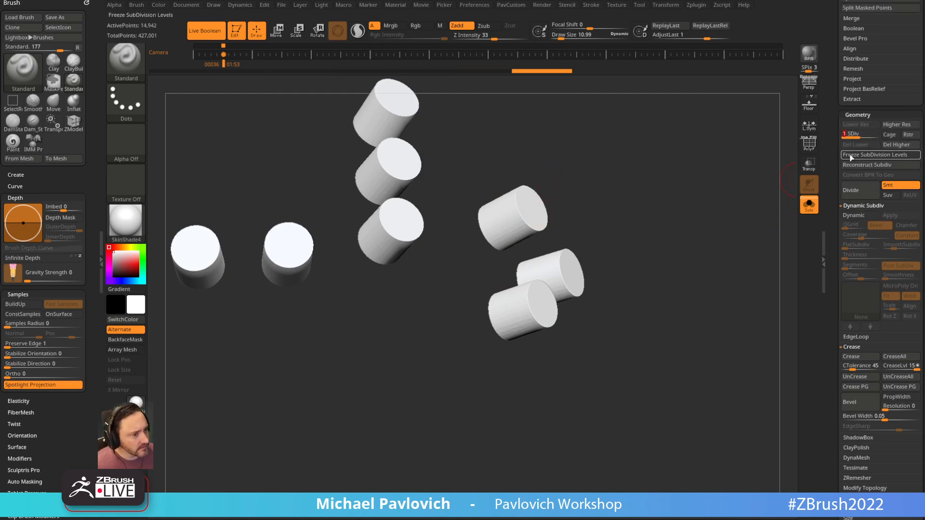
pyautogui.click(868, 144)
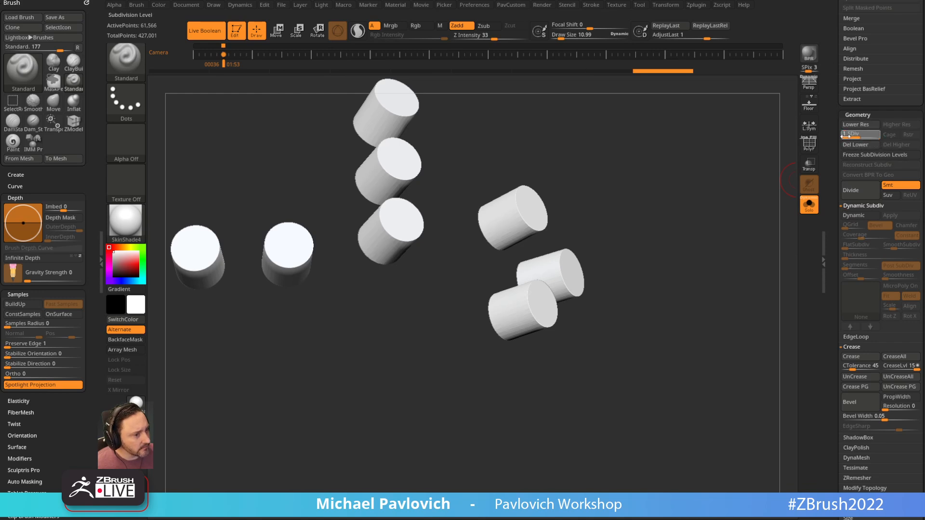
pyautogui.click(897, 145)
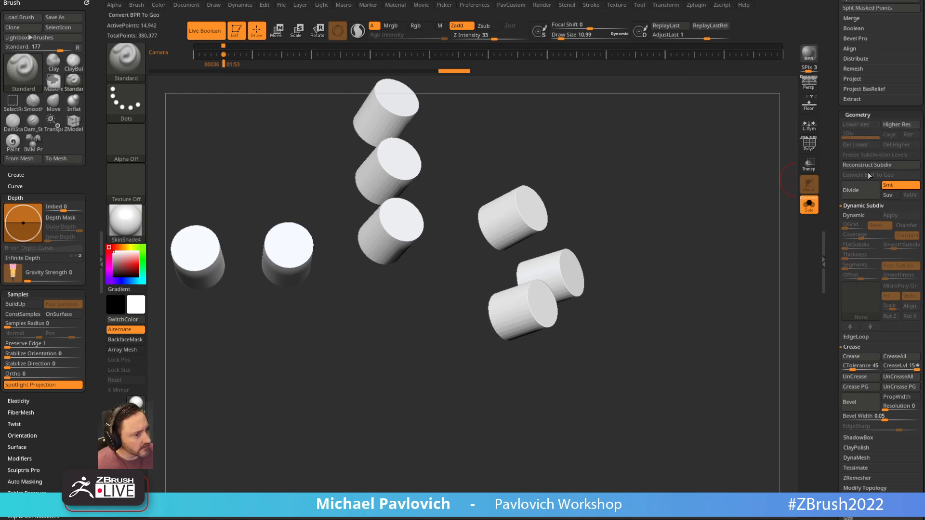
# Turn on Dynamic Subdiv for the cylinders and apply it as real subdivision levels.
pyautogui.click(856, 216)
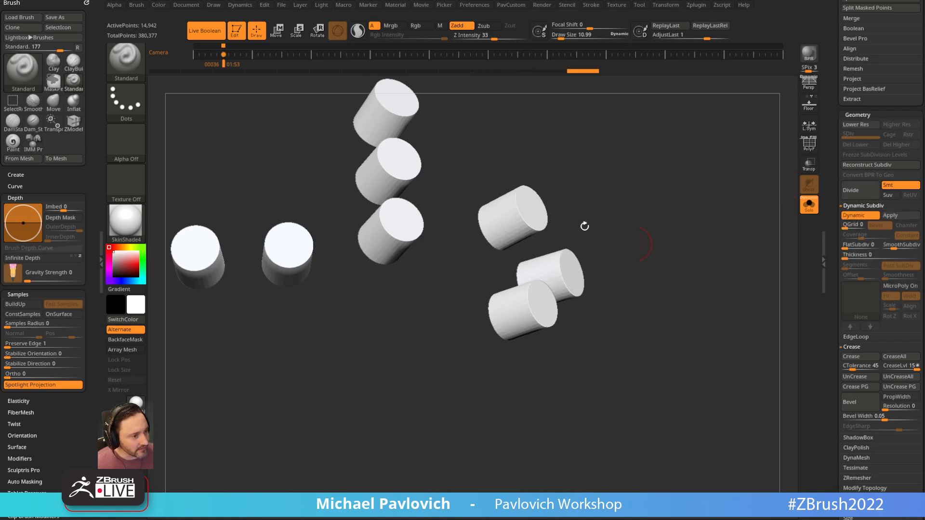
pyautogui.click(890, 216)
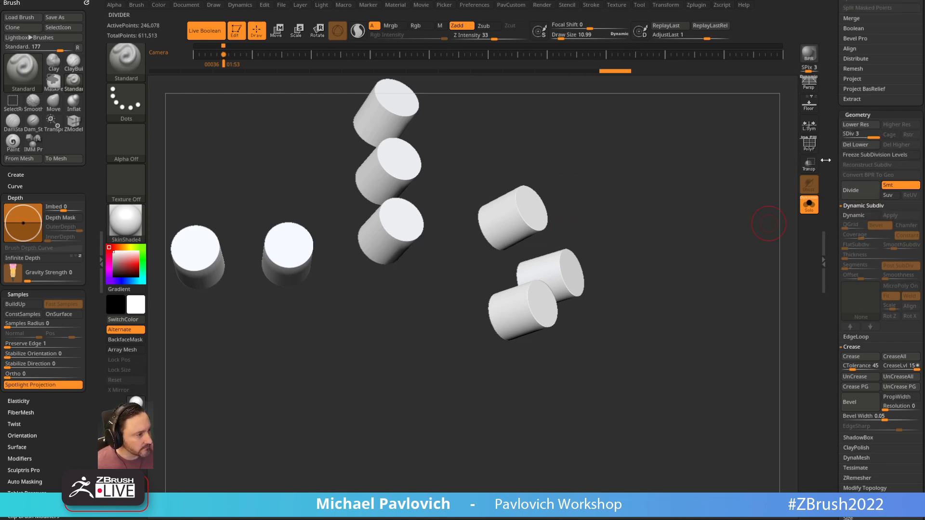
# Turn off Solo so the mask shows with the cylinders subtracted and face its front.
pyautogui.scroll(6, 835, 301)
pyautogui.scroll(3, 836, 301)
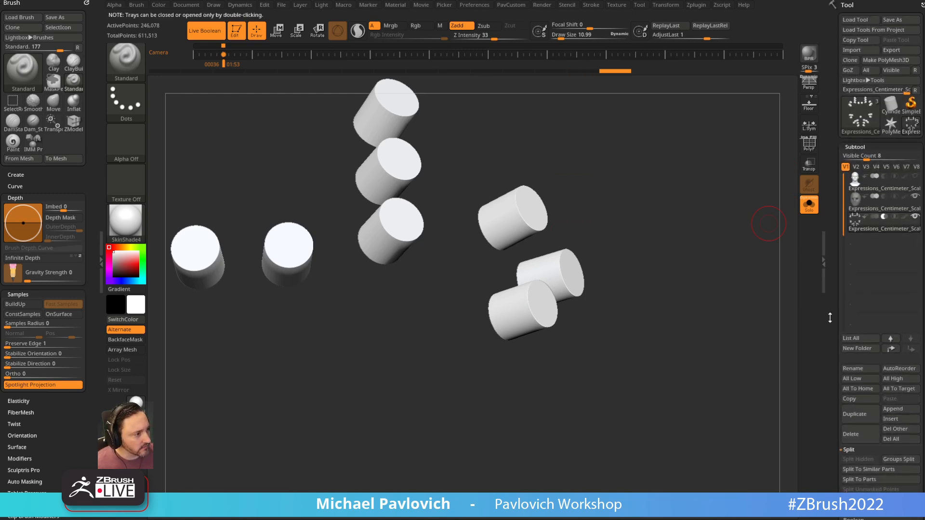
pyautogui.click(810, 204)
pyautogui.moveTo(681, 202); pyautogui.dragTo(698, 186)
# Make a Boolean mesh from the mask and its subtractive cylinders with DSDiv off.
pyautogui.scroll(-5, 835, 163)
pyautogui.scroll(-3, 835, 163)
pyautogui.moveTo(684, 232)
pyautogui.mouseDown()
pyautogui.moveTo(723, 231)
pyautogui.moveTo(686, 234)
pyautogui.mouseUp()
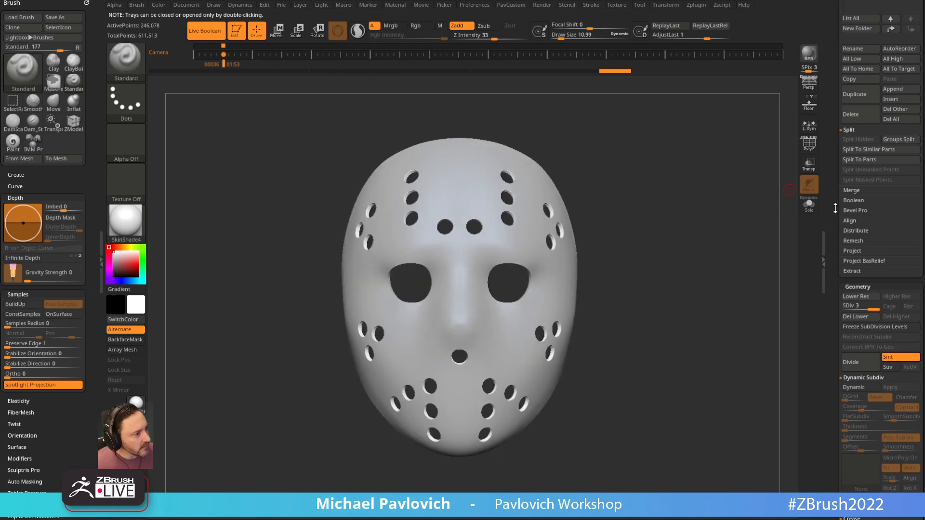
pyautogui.click(860, 200)
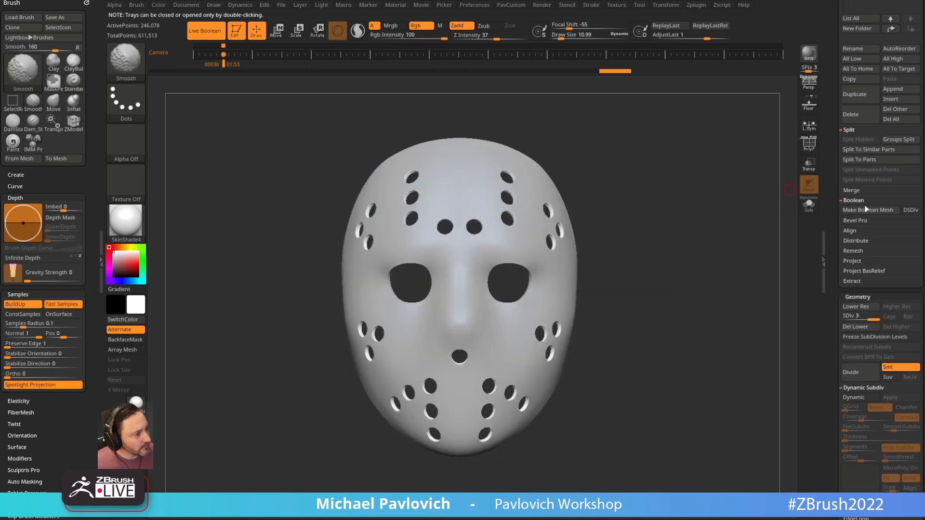
pyautogui.click(910, 211)
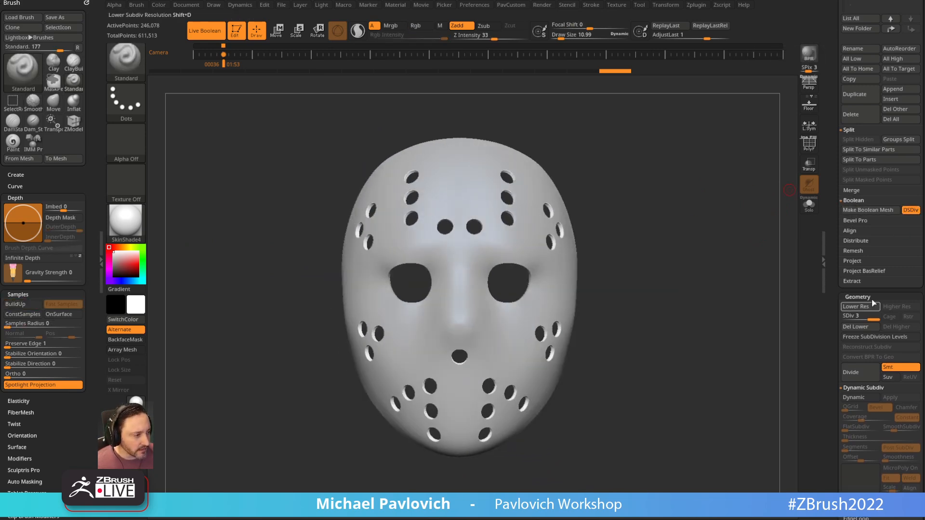
pyautogui.click(910, 211)
pyautogui.click(868, 210)
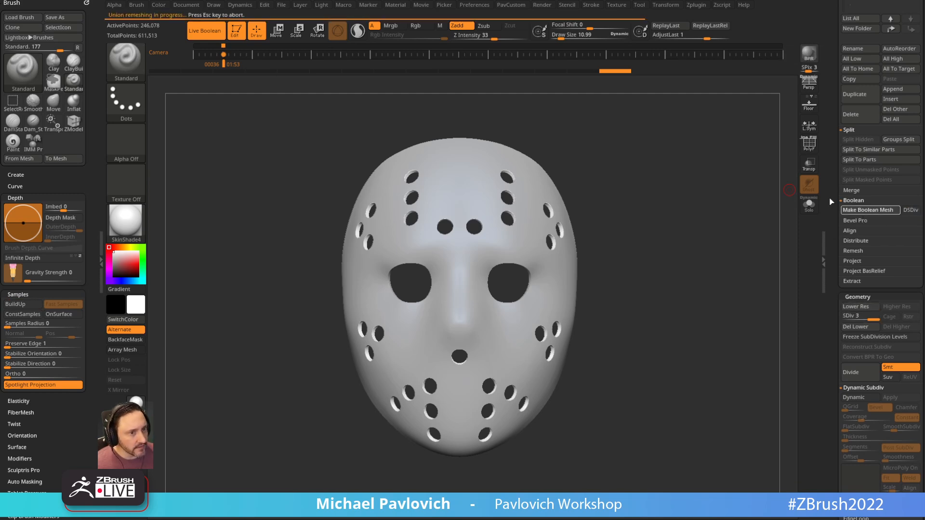
# Switch to the new UMesh mask tool and turn on PolyFrame to examine the topology around the holes.
pyautogui.moveTo(837, 180); pyautogui.dragTo(838, 300)
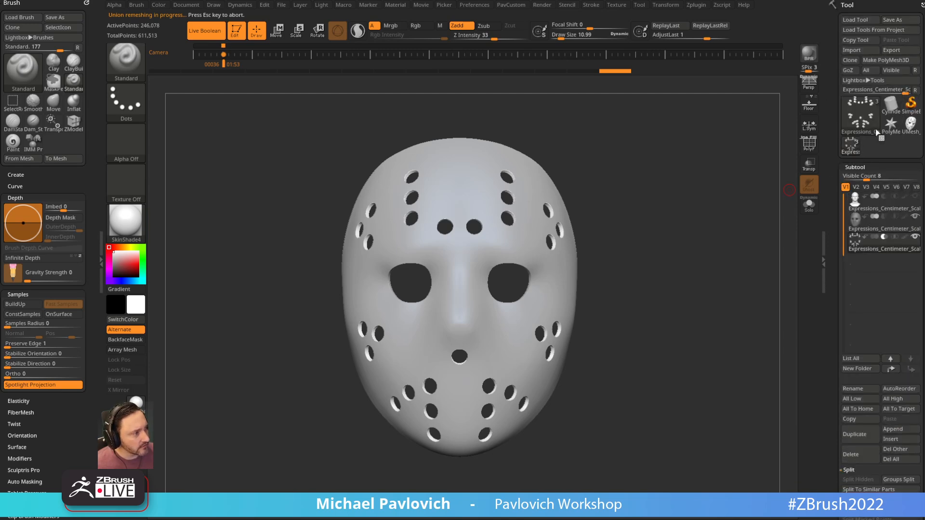
pyautogui.click(910, 125)
pyautogui.click(810, 144)
pyautogui.keyDown('ctrl'); pyautogui.moveTo(729, 180); pyautogui.dragTo(649, 337, button='right'); pyautogui.keyUp('ctrl')
pyautogui.keyDown('alt'); pyautogui.moveTo(648, 337); pyautogui.dragTo(631, 243, button='right'); pyautogui.keyUp('alt')
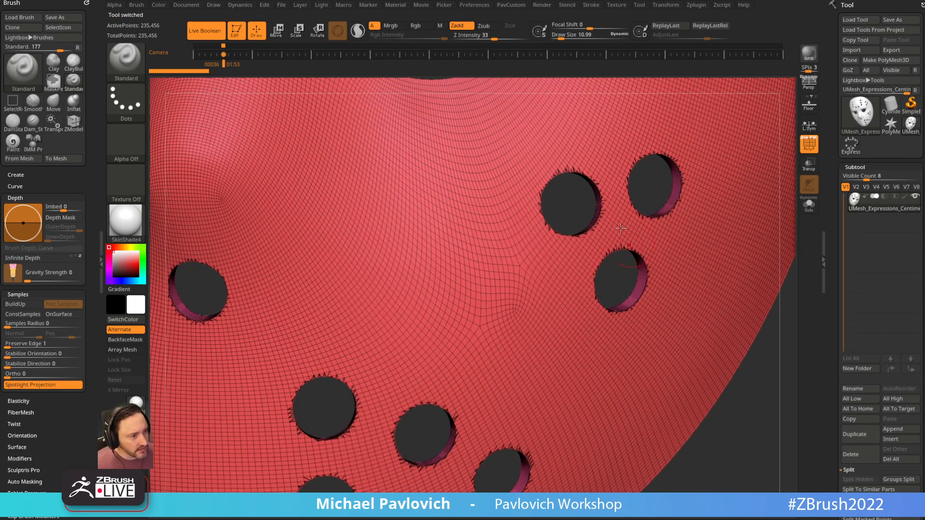
pyautogui.press('f')
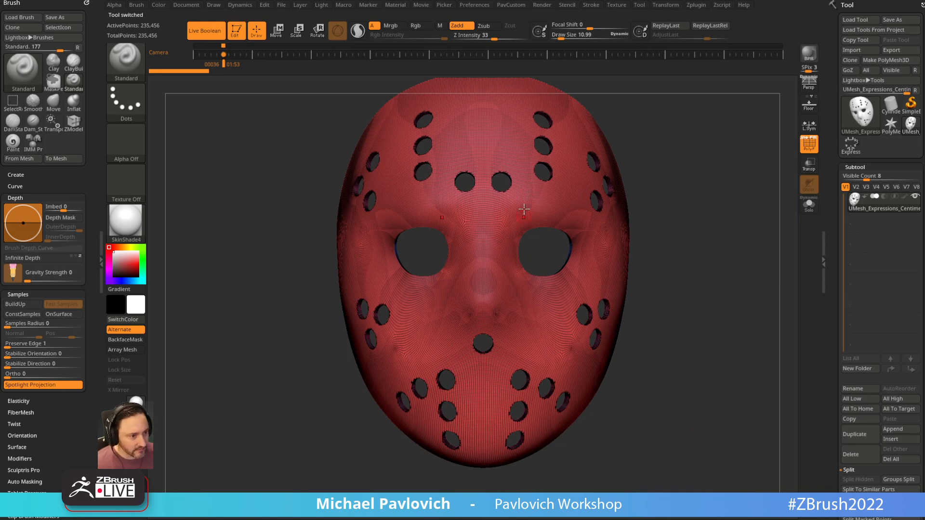
pyautogui.moveTo(727, 204); pyautogui.dragTo(723, 220, button='right')
# ZRemesh the Boolean mask mesh with Half, KeepGroups on and AdaptiveSize 0.
pyautogui.press('space')
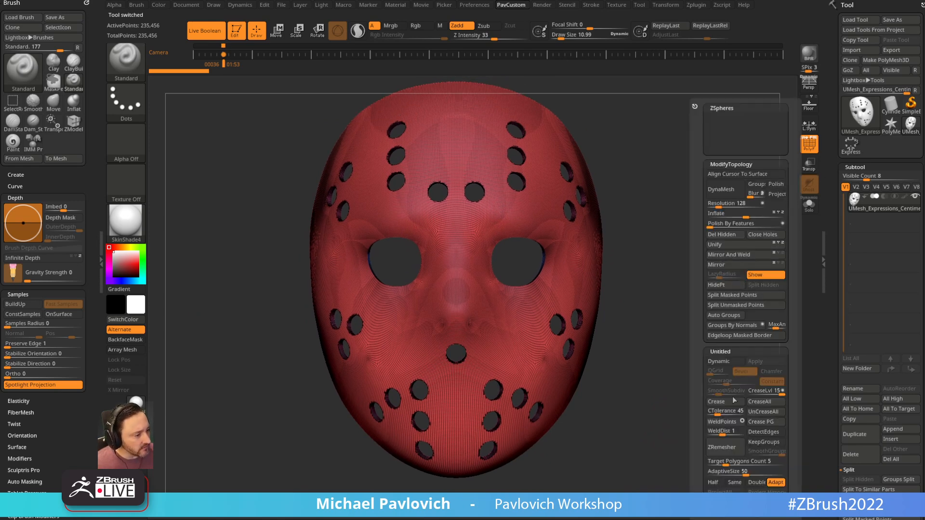
pyautogui.moveTo(722, 472); pyautogui.dragTo(704, 472)
pyautogui.click(713, 482)
pyautogui.click(763, 444)
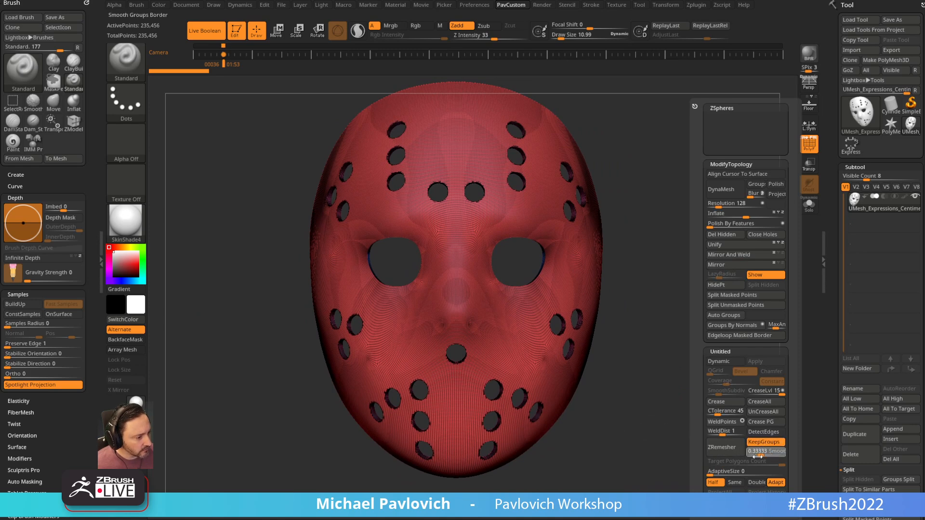
pyautogui.moveTo(712, 303); pyautogui.dragTo(689, 336)
pyautogui.press('space')
pyautogui.click(666, 447)
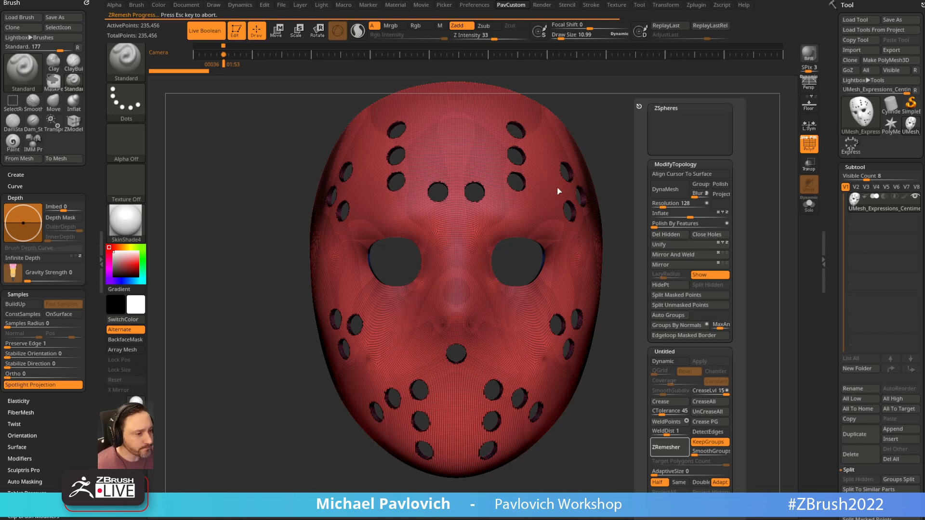
pyautogui.press('s')
pyautogui.moveTo(703, 167); pyautogui.dragTo(589, 186)
pyautogui.press('s')
pyautogui.moveTo(422, 273); pyautogui.dragTo(418, 274)
pyautogui.moveTo(636, 146)
pyautogui.mouseDown()
pyautogui.moveTo(747, 149)
pyautogui.moveTo(551, 221)
pyautogui.mouseUp()
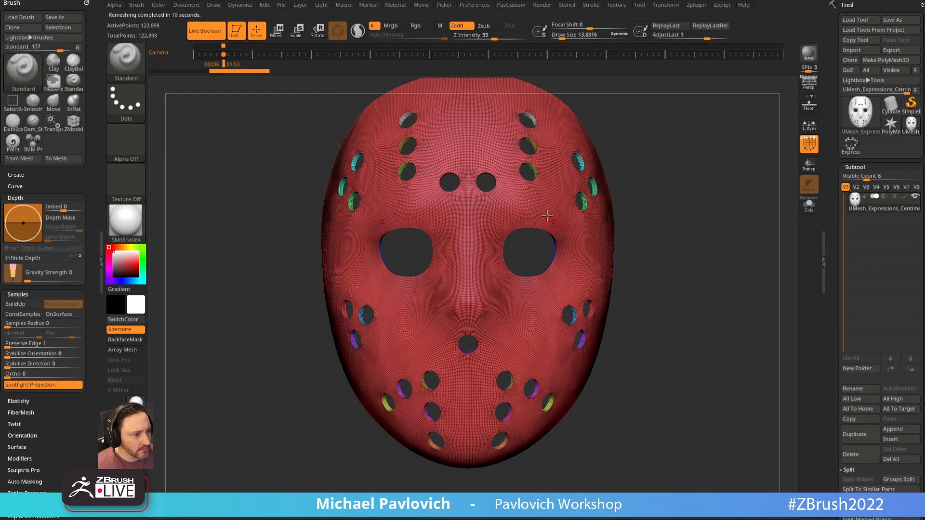
# Isolate the mask's red surface polygroup and delete the hidden geometry.
pyautogui.hotkey('ctrl', 'shift')
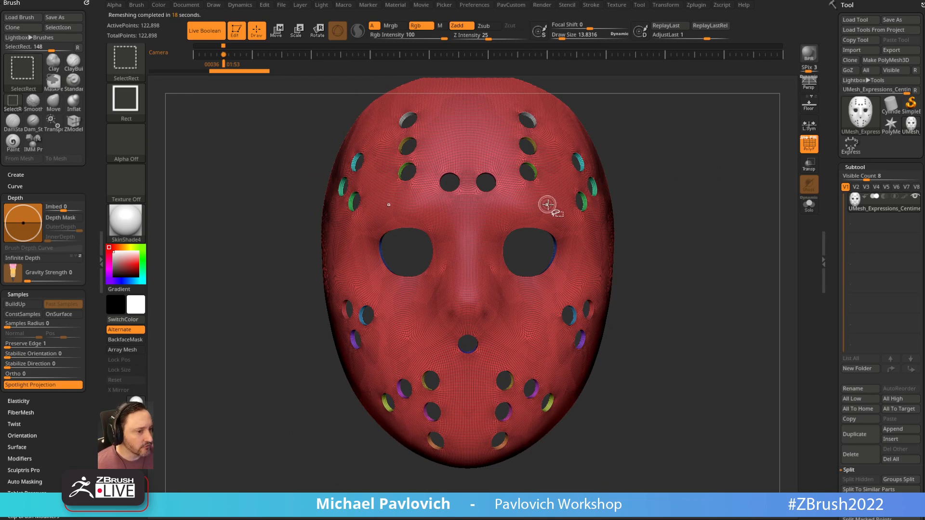
pyautogui.keyDown('ctrl'); pyautogui.keyDown('shift'); pyautogui.click(547, 204); pyautogui.keyUp('shift'); pyautogui.keyUp('ctrl')
pyautogui.press('`')
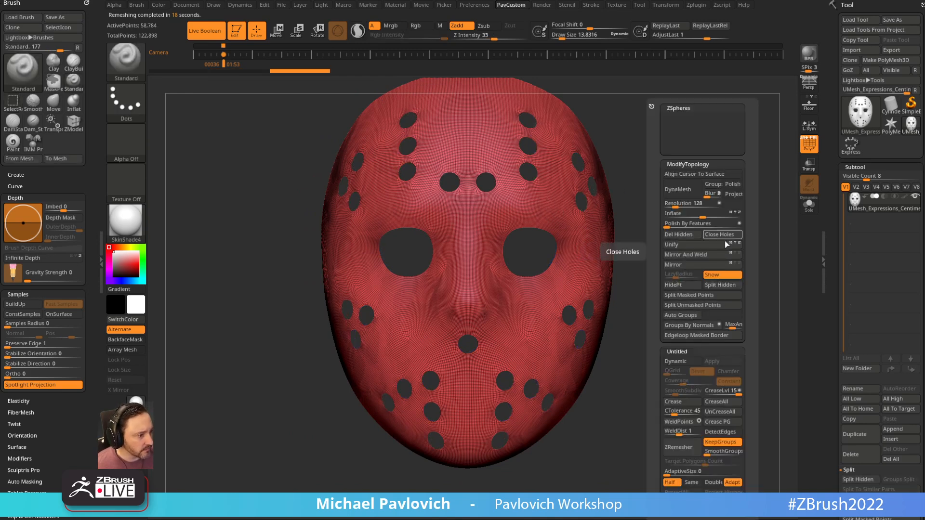
pyautogui.click(696, 236)
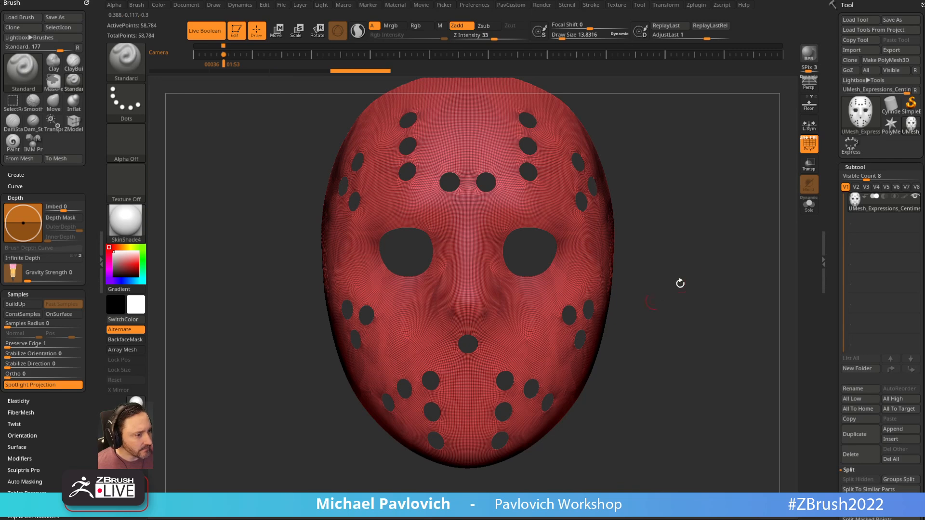
# ZRemesh the remaining single-sided mask surface with Half and AdaptiveSize 0.
pyautogui.press('`')
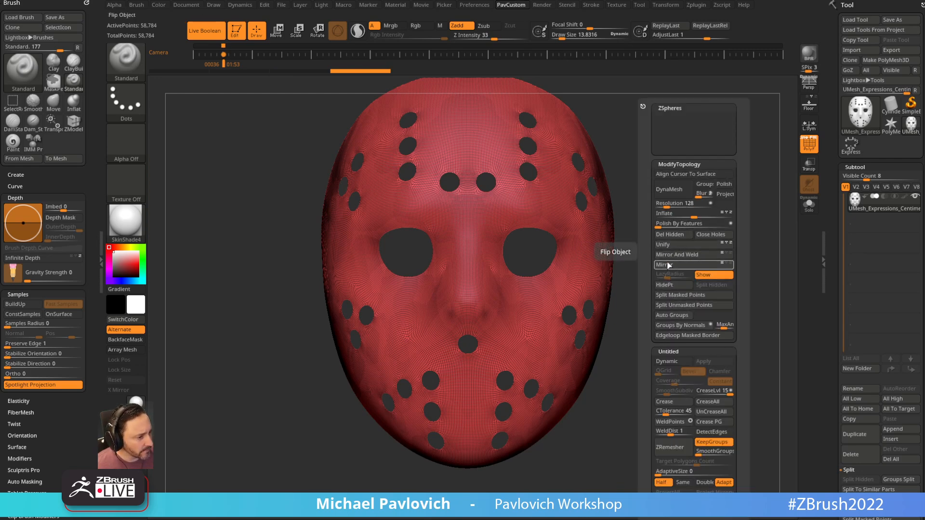
pyautogui.click(708, 446)
pyautogui.click(672, 447)
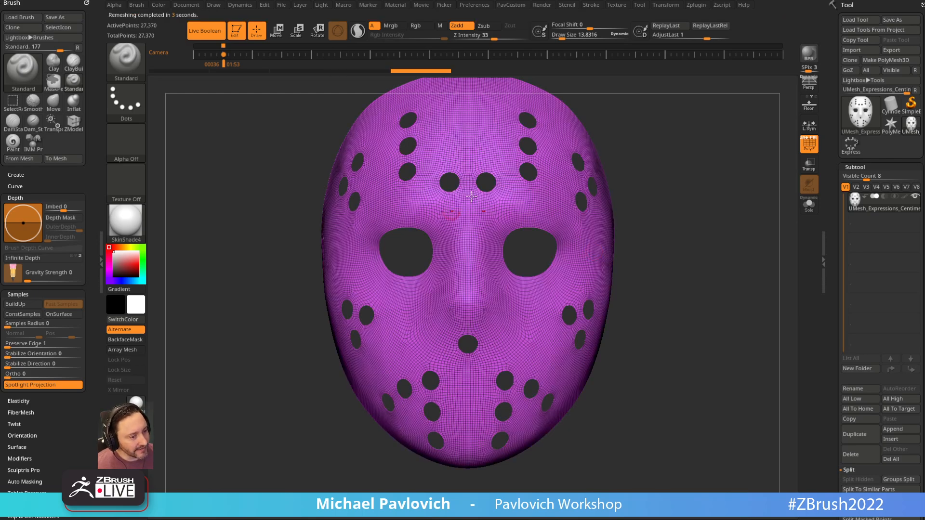
pyautogui.moveTo(742, 235); pyautogui.dragTo(711, 236)
# Undo the last remesh, the hidden geometry deletion and the polygroup isolation.
pyautogui.hotkey('ctrl', 'z')
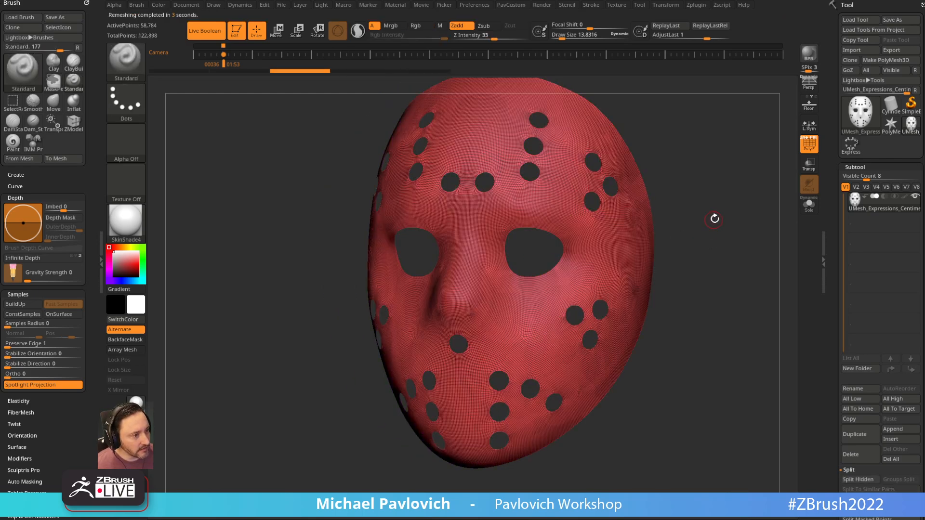
pyautogui.hotkey('ctrl', 'z')
pyautogui.moveTo(651, 215); pyautogui.dragTo(710, 215)
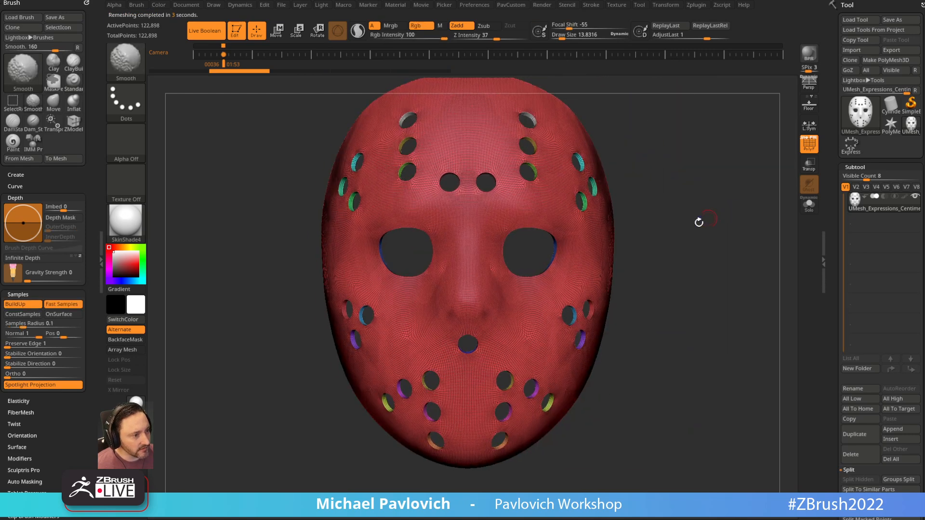
# ZRemesh the full thick mask again with Half, KeepGroups on, SmoothGroups 0 and AdaptiveSize 0.
pyautogui.press('space')
pyautogui.click(712, 442)
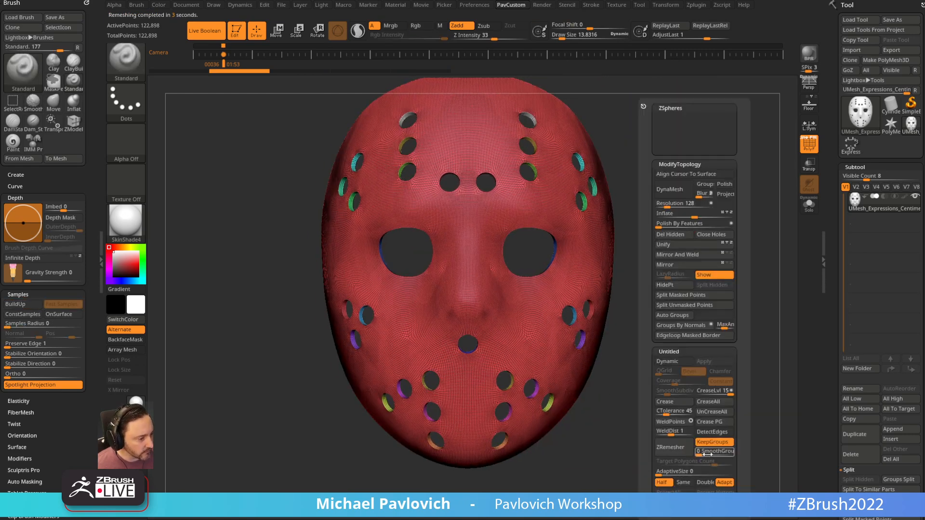
pyautogui.click(671, 448)
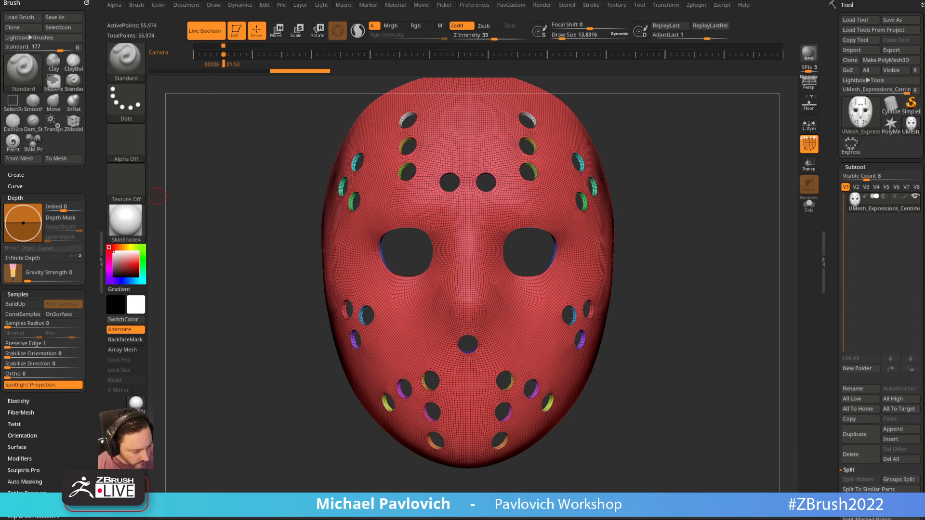
# Switch to the browser, look through the Jason IV mask search results for reference images, and return to ZBrush.
pyautogui.hotkey('alt', 'Tab')
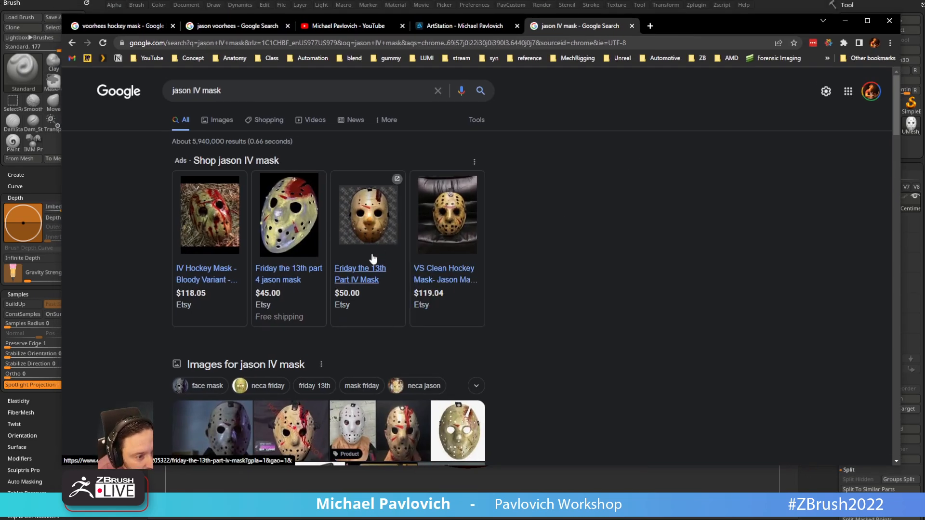
pyautogui.scroll(-5, 374, 258)
pyautogui.scroll(-5, 374, 259)
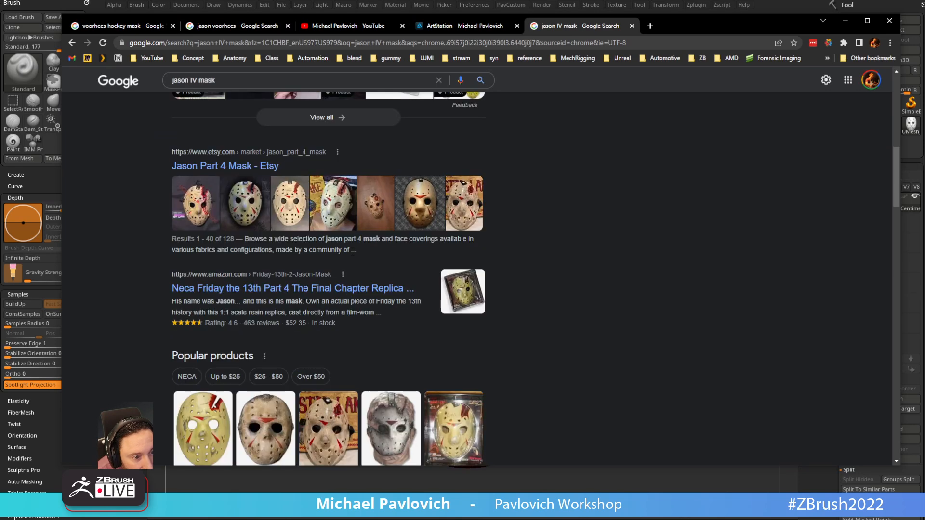
pyautogui.scroll(-4, 327, 270)
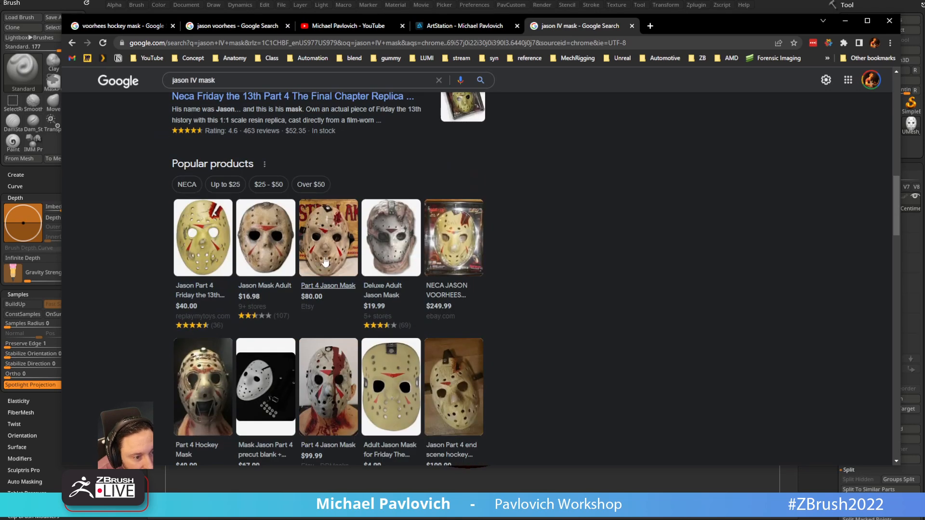
pyautogui.click(845, 21)
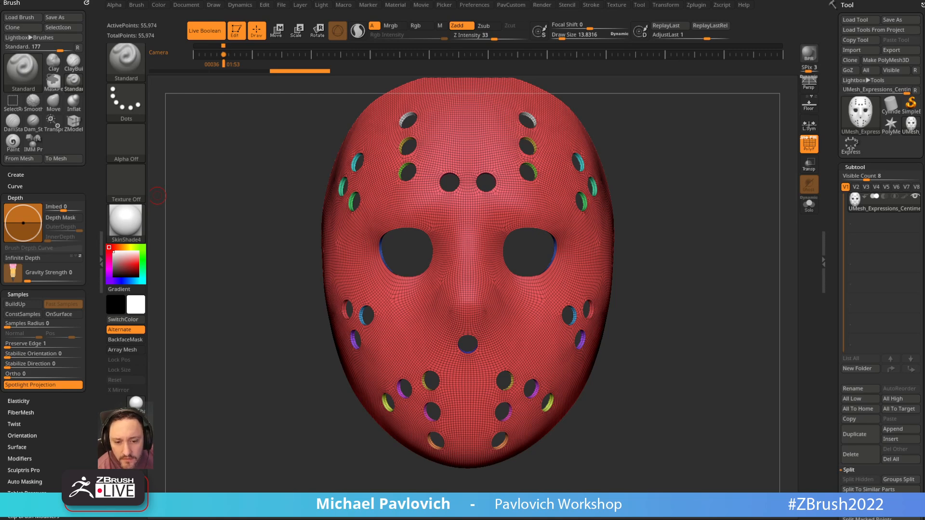
pyautogui.moveTo(703, 128); pyautogui.dragTo(700, 145)
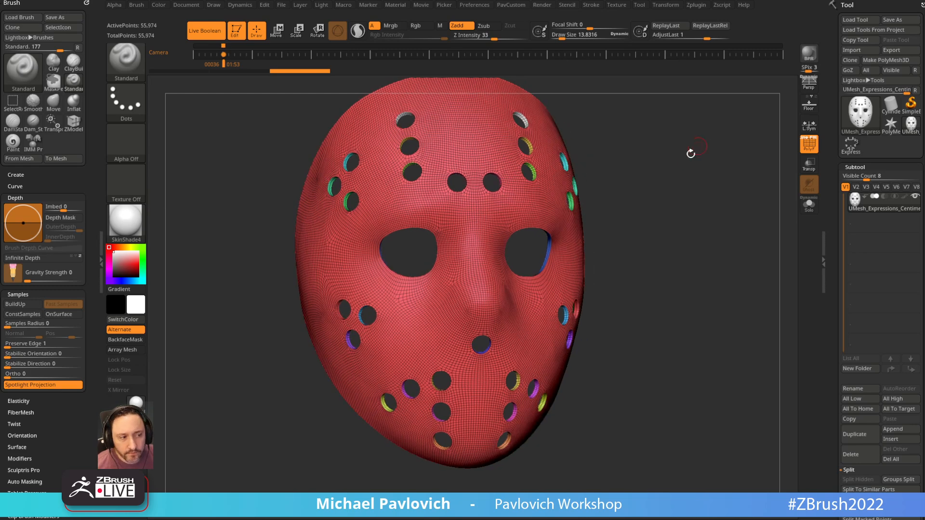
pyautogui.press('space')
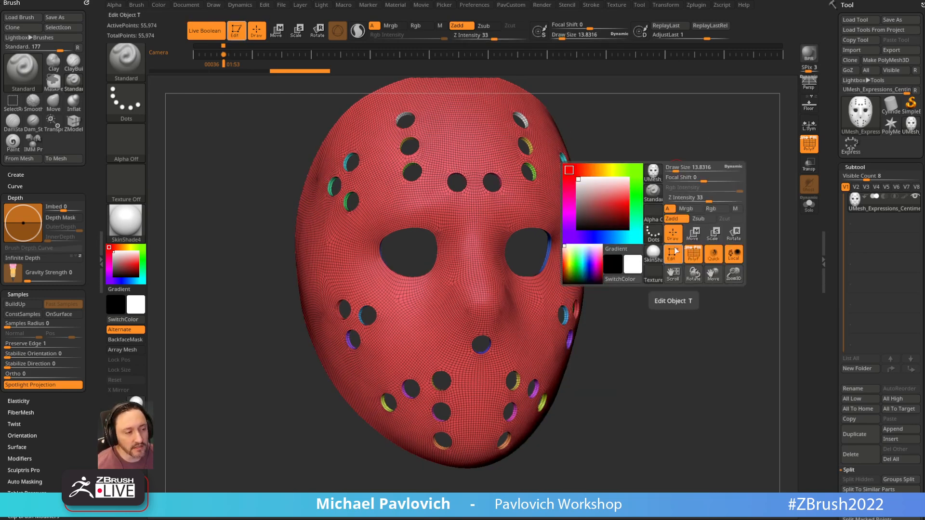
pyautogui.press('space')
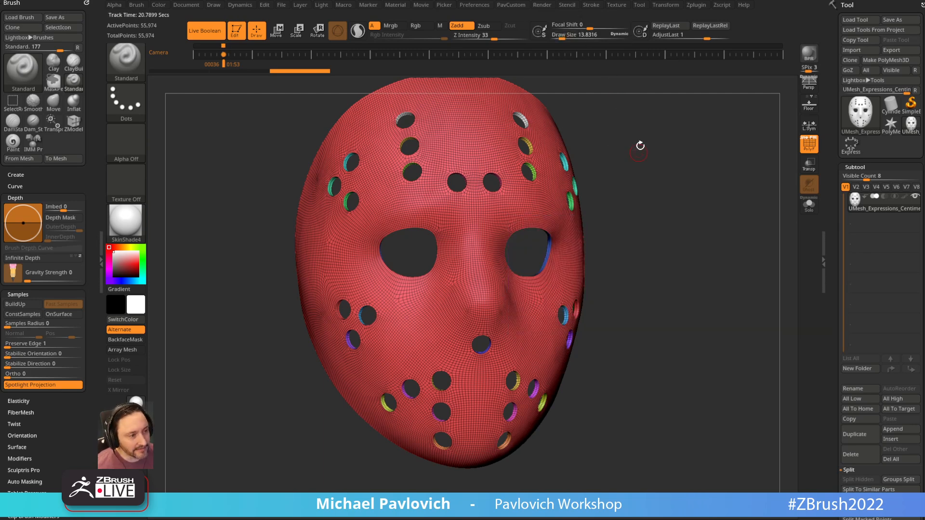
pyautogui.rightClick(622, 164)
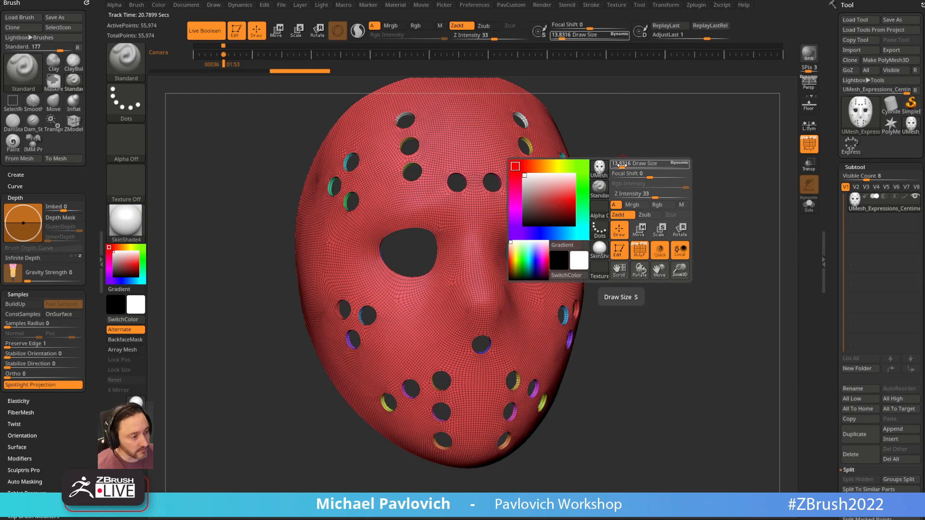
pyautogui.rightClick(638, 197)
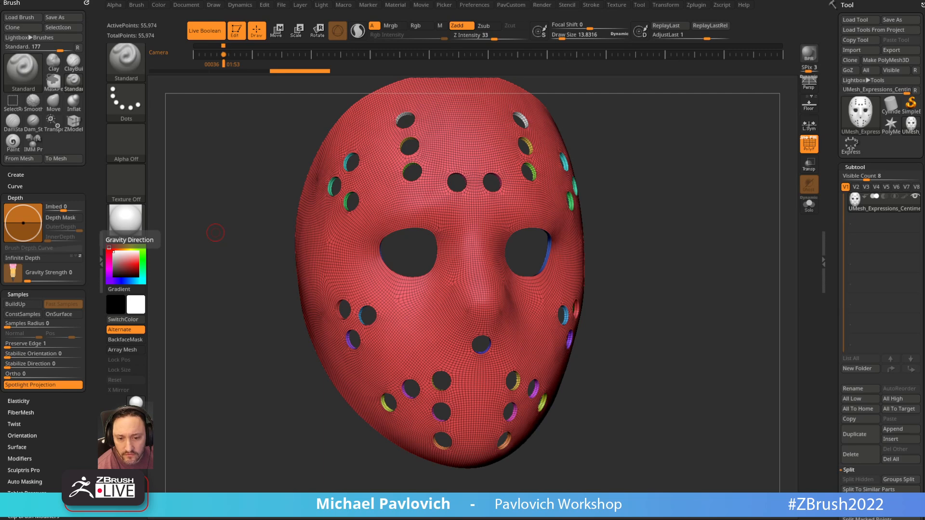
pyautogui.moveTo(723, 194)
pyautogui.mouseDown()
pyautogui.moveTo(711, 186)
pyautogui.moveTo(718, 196)
pyautogui.moveTo(708, 196)
pyautogui.mouseUp()
# Turn on transparency, switch to the Cylinder3D primitive, and convert it with Make PolyMesh3D.
pyautogui.click(809, 164)
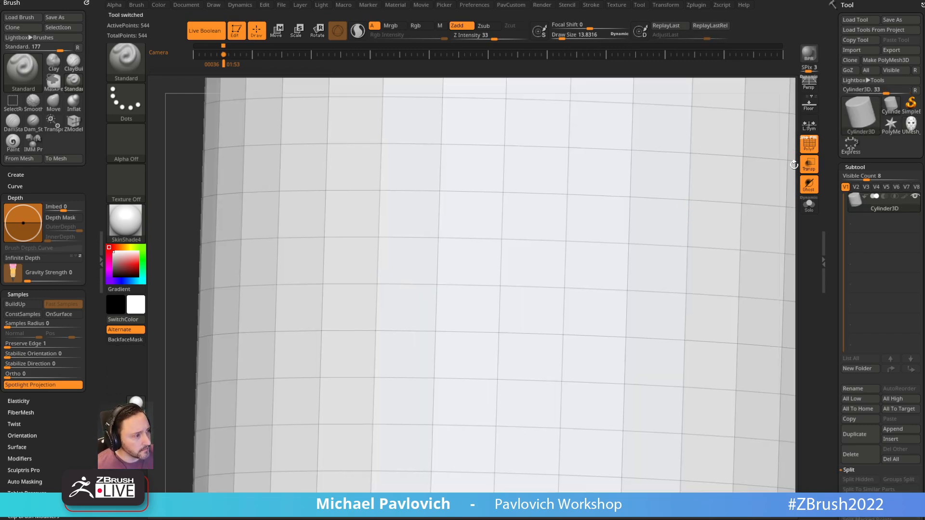
pyautogui.keyDown('ctrl'); pyautogui.moveTo(785, 166); pyautogui.dragTo(741, 61, button='right'); pyautogui.keyUp('ctrl')
pyautogui.keyDown('alt'); pyautogui.moveTo(735, 174); pyautogui.dragTo(710, 89, button='right'); pyautogui.keyUp('alt')
pyautogui.moveTo(710, 90); pyautogui.dragTo(733, 107, button='right')
pyautogui.click(885, 61)
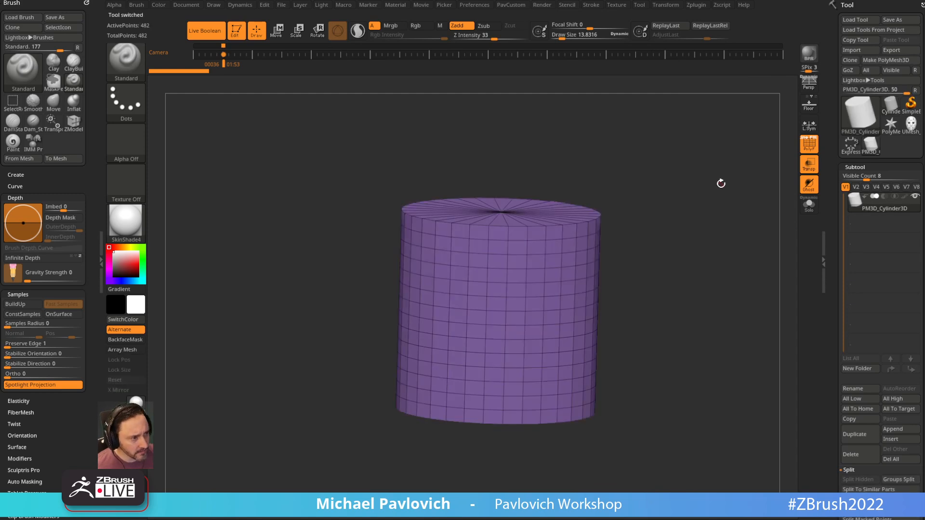
# Subdivide the polymesh cylinder four times.
pyautogui.moveTo(717, 187); pyautogui.dragTo(716, 183, button='right')
pyautogui.press('ctrl')
pyautogui.hotkey('ctrl', 'd')
pyautogui.hotkey('ctrl', 'd')
pyautogui.hotkey('ctrl', 'd')
pyautogui.hotkey('ctrl', 'd')
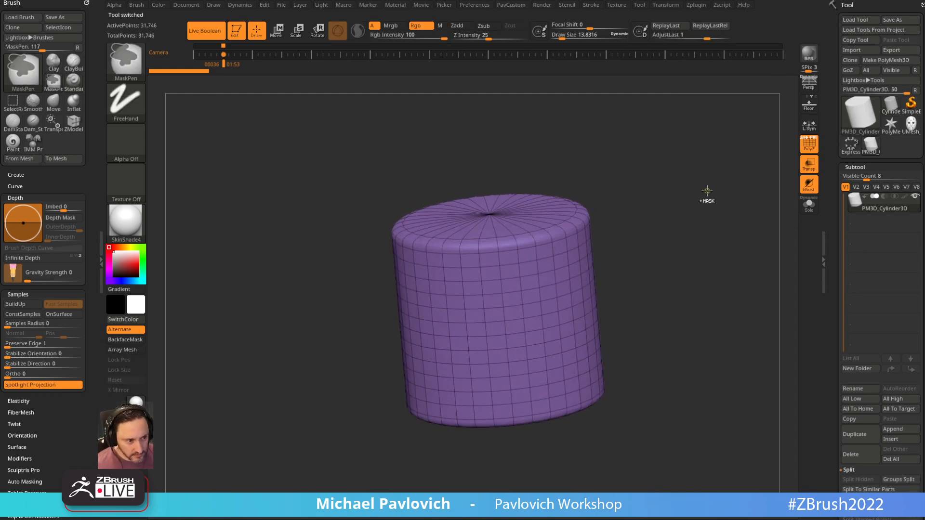
# Delete the cylinder's lower subdivision levels and duplicate it as a second subtool, offset so that the two cylinders overlap.
pyautogui.press('w')
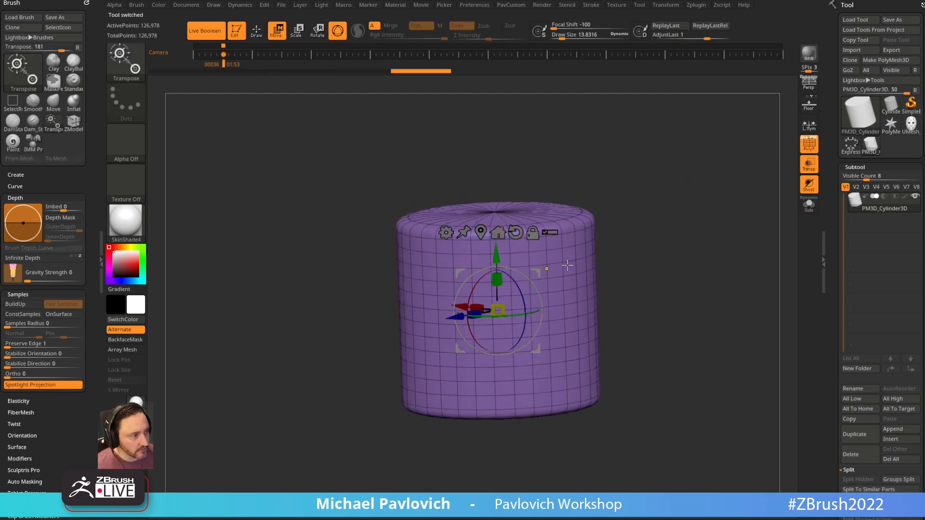
pyautogui.scroll(-10, 838, 232)
pyautogui.click(844, 254)
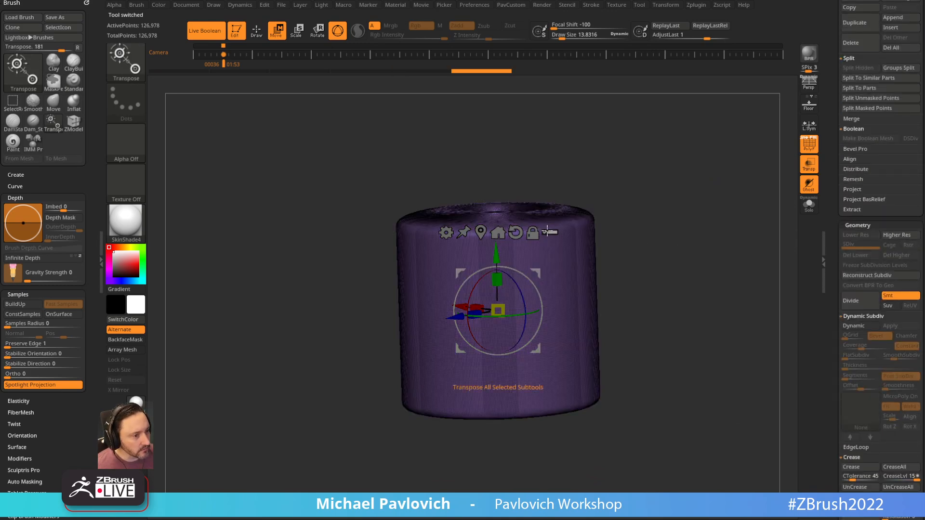
pyautogui.keyDown('ctrl'); pyautogui.moveTo(499, 310); pyautogui.dragTo(383, 279); pyautogui.keyUp('ctrl')
pyautogui.press('q')
# Turn off transparency so that both overlapping cylinders display as solid.
pyautogui.moveTo(669, 169)
pyautogui.mouseDown()
pyautogui.moveTo(723, 159)
pyautogui.moveTo(725, 145)
pyautogui.moveTo(739, 164)
pyautogui.moveTo(710, 238)
pyautogui.mouseUp()
pyautogui.press('space')
pyautogui.click(751, 245)
pyautogui.moveTo(834, 135); pyautogui.dragTo(836, 274)
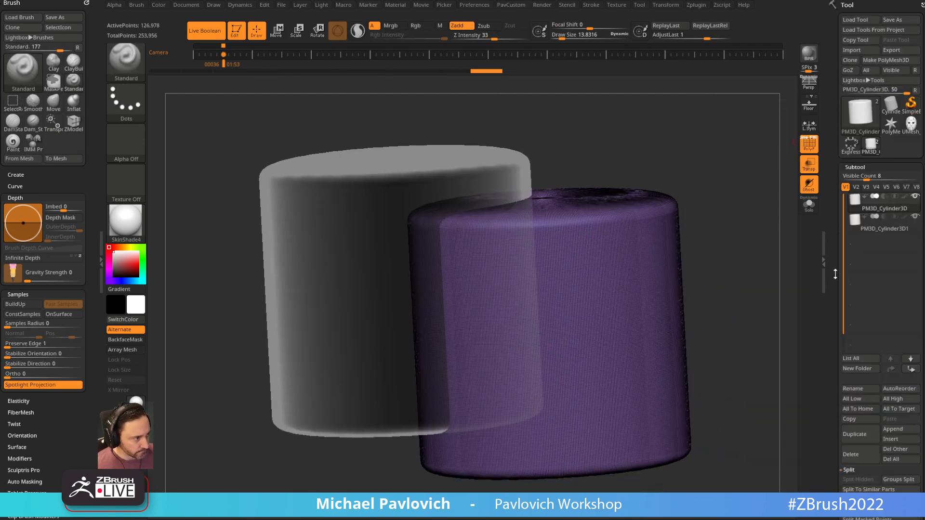
pyautogui.click(809, 163)
# Try Clay brush strokes along the seam between the overlapping cylinders, inspect the active cylinder in solo, and undo them.
pyautogui.moveTo(752, 183)
pyautogui.mouseDown()
pyautogui.moveTo(713, 182)
pyautogui.moveTo(734, 156)
pyautogui.moveTo(444, 232)
pyautogui.mouseUp()
pyautogui.press('b')
pyautogui.press('c')
pyautogui.press('l')
pyautogui.moveTo(479, 207); pyautogui.dragTo(467, 265)
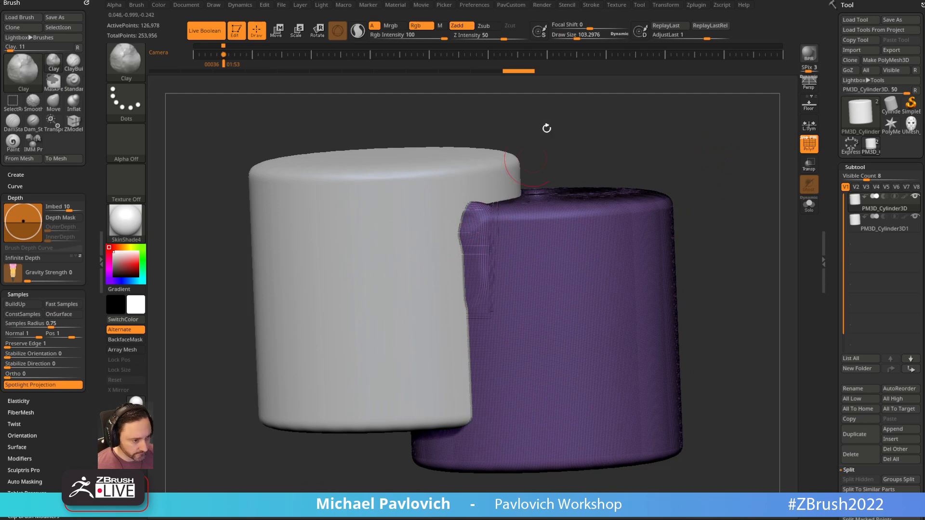
pyautogui.moveTo(533, 157); pyautogui.dragTo(447, 225)
pyautogui.click(810, 206)
pyautogui.click(809, 206)
pyautogui.moveTo(756, 208); pyautogui.dragTo(750, 168)
pyautogui.hotkey('ctrl', 'z')
# Switch to the Standard brush and hide the polyframe on the cylinders.
pyautogui.press('b')
pyautogui.press('s')
pyautogui.press('t')
pyautogui.moveTo(558, 146); pyautogui.dragTo(513, 185)
pyautogui.click(809, 144)
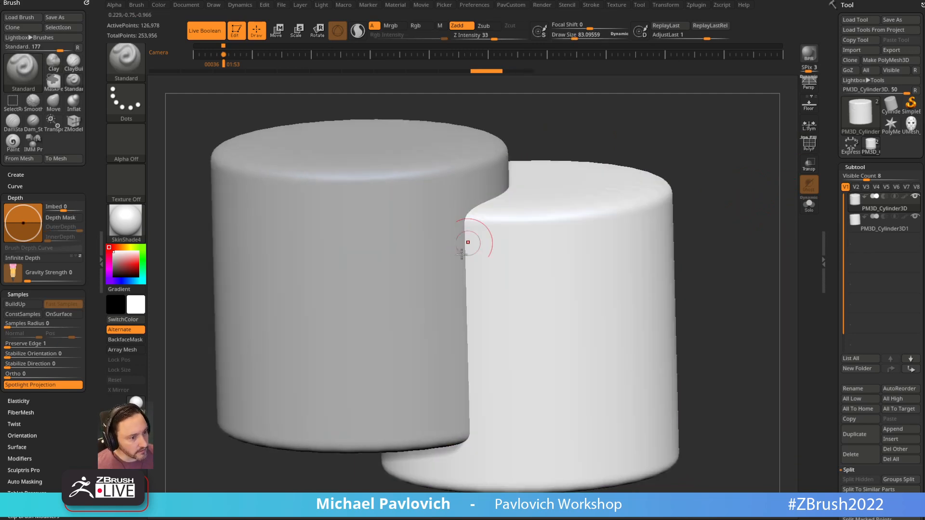
# Try a Standard brush stroke down the seam and inspect the active cylinder alone in solo mode.
pyautogui.click(809, 206)
pyautogui.moveTo(725, 204); pyautogui.dragTo(588, 213)
pyautogui.click(809, 205)
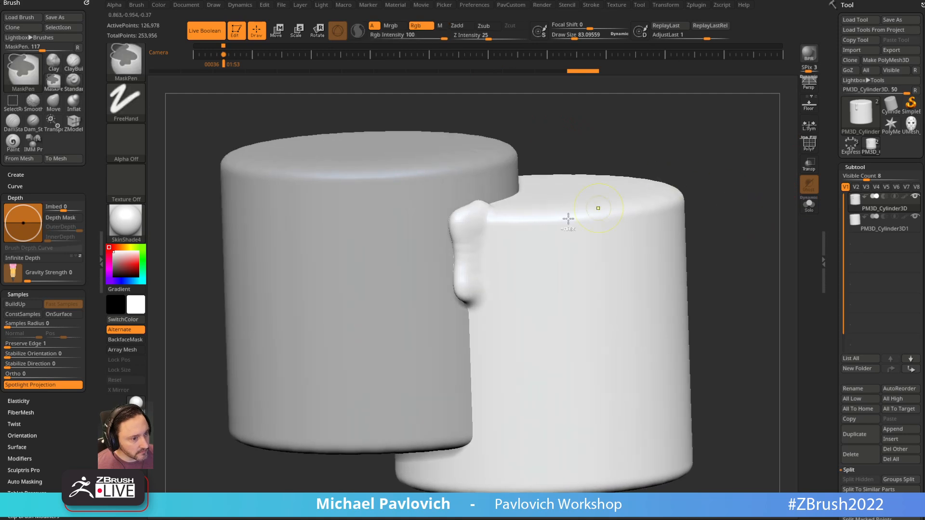
# Try Standard strokes at the upper part of the seam from different angles, check them in solo, and undo them.
pyautogui.moveTo(469, 237); pyautogui.dragTo(465, 234)
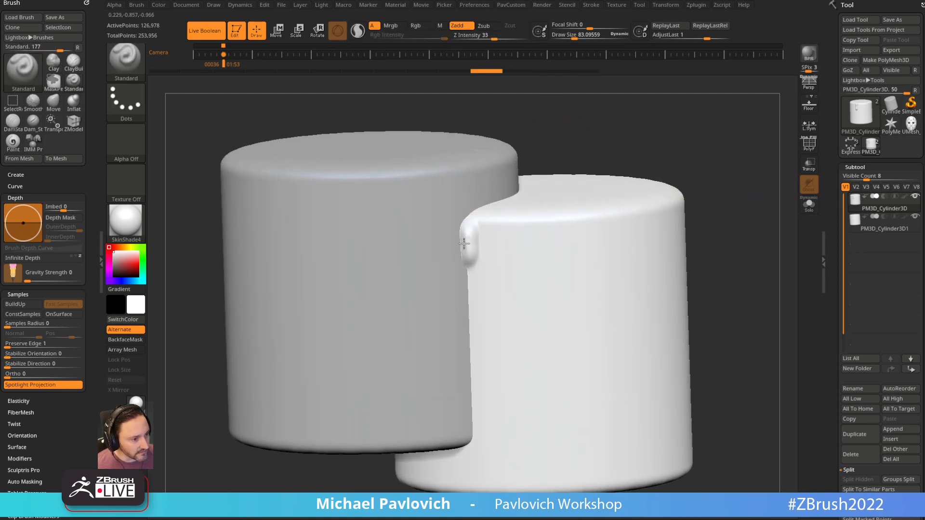
pyautogui.moveTo(459, 275); pyautogui.dragTo(463, 262)
pyautogui.moveTo(477, 268); pyautogui.dragTo(462, 279, button='right')
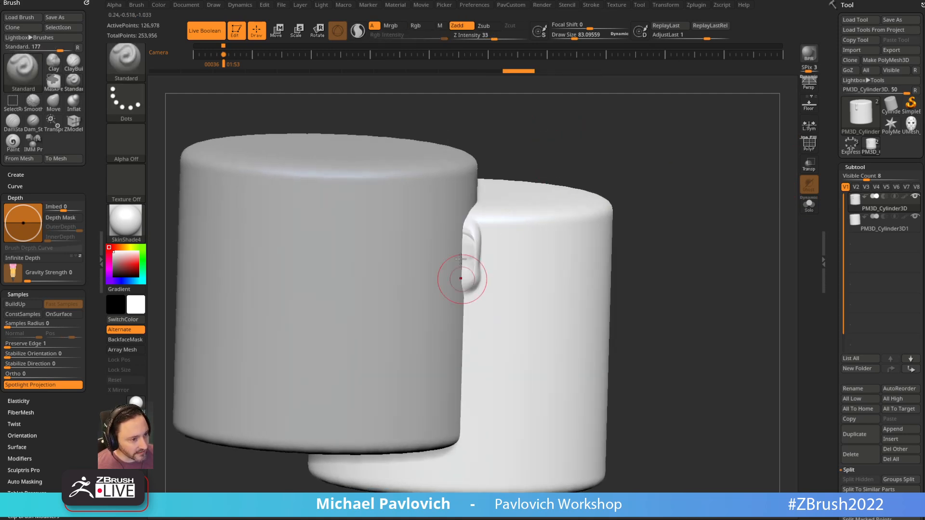
pyautogui.click(809, 205)
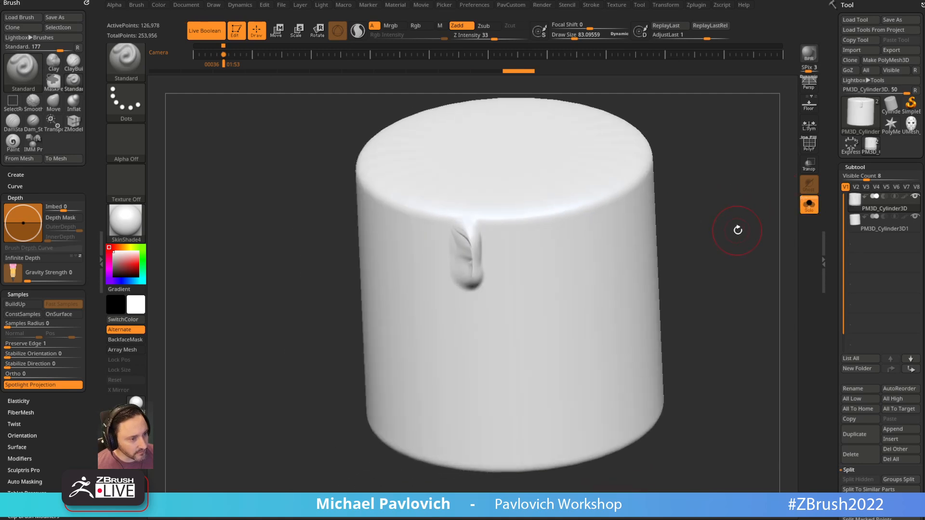
pyautogui.hotkey('ctrl', 'z')
pyautogui.click(762, 205)
pyautogui.moveTo(763, 203)
pyautogui.mouseDown()
pyautogui.moveTo(774, 212)
pyautogui.moveTo(785, 197)
pyautogui.mouseUp()
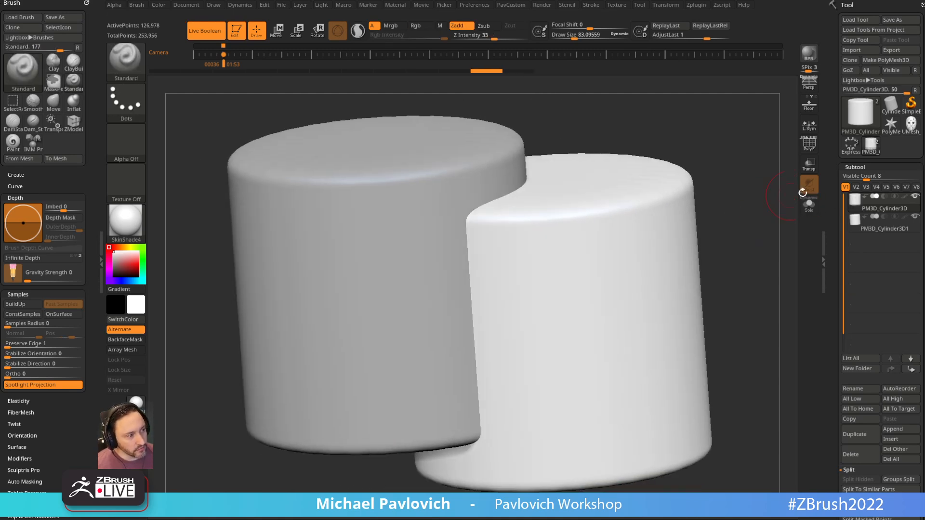
# Try Standard strokes across the overlap with ghost transparency on, undo them, and turn transparency back off.
pyautogui.click(810, 165)
pyautogui.moveTo(530, 250); pyautogui.dragTo(466, 262, button='right')
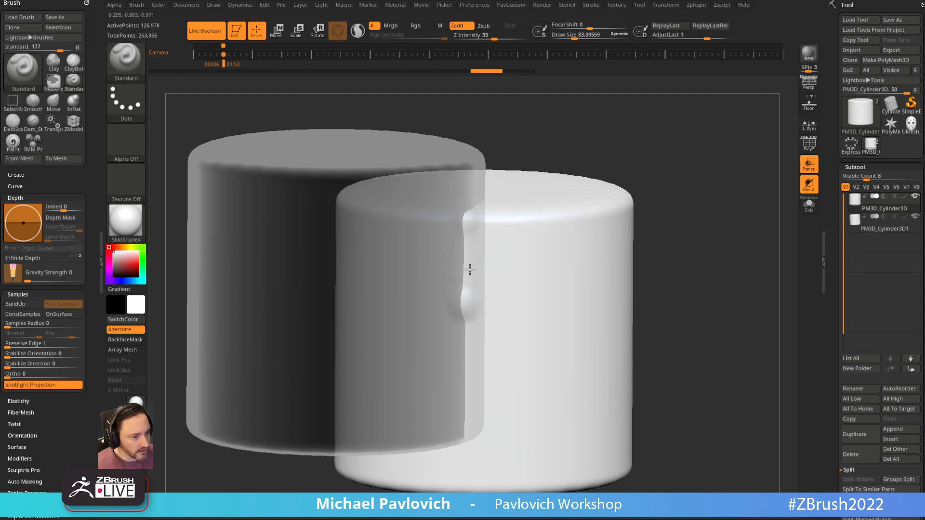
pyautogui.moveTo(459, 260); pyautogui.dragTo(463, 243)
pyautogui.moveTo(661, 159); pyautogui.dragTo(602, 190)
pyautogui.hotkey('ctrl', 'z')
pyautogui.moveTo(476, 245)
pyautogui.mouseDown()
pyautogui.moveTo(465, 284)
pyautogui.moveTo(461, 246)
pyautogui.moveTo(461, 285)
pyautogui.moveTo(467, 253)
pyautogui.mouseUp()
pyautogui.moveTo(694, 155); pyautogui.dragTo(730, 167)
pyautogui.hotkey('ctrl', 'z')
pyautogui.hotkey('ctrl', 'z')
pyautogui.click(809, 164)
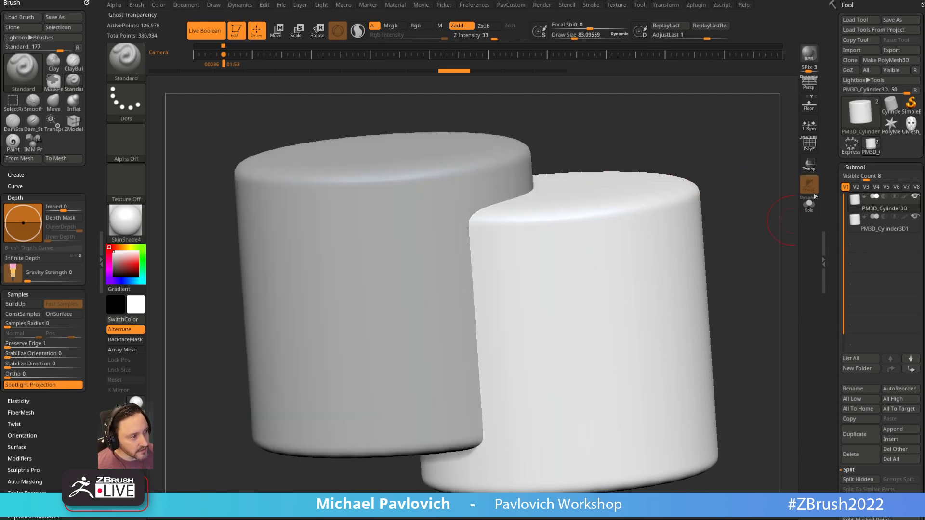
# Try one Standard stroke with the active cylinder in solo and another at the seam with both cylinders shown, undoing each.
pyautogui.click(809, 206)
pyautogui.moveTo(454, 222); pyautogui.dragTo(441, 343)
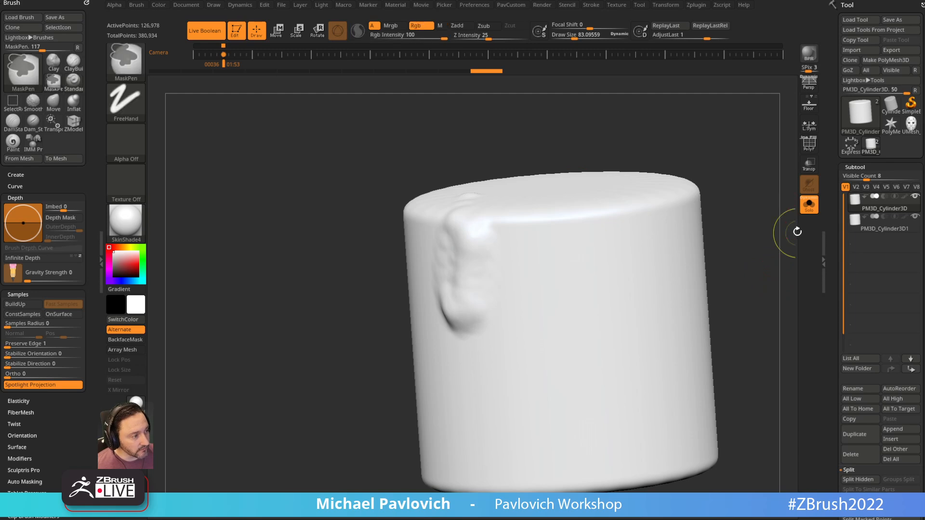
pyautogui.hotkey('ctrl', 'z')
pyautogui.click(809, 206)
pyautogui.moveTo(468, 238)
pyautogui.mouseDown()
pyautogui.moveTo(474, 294)
pyautogui.moveTo(480, 256)
pyautogui.mouseUp()
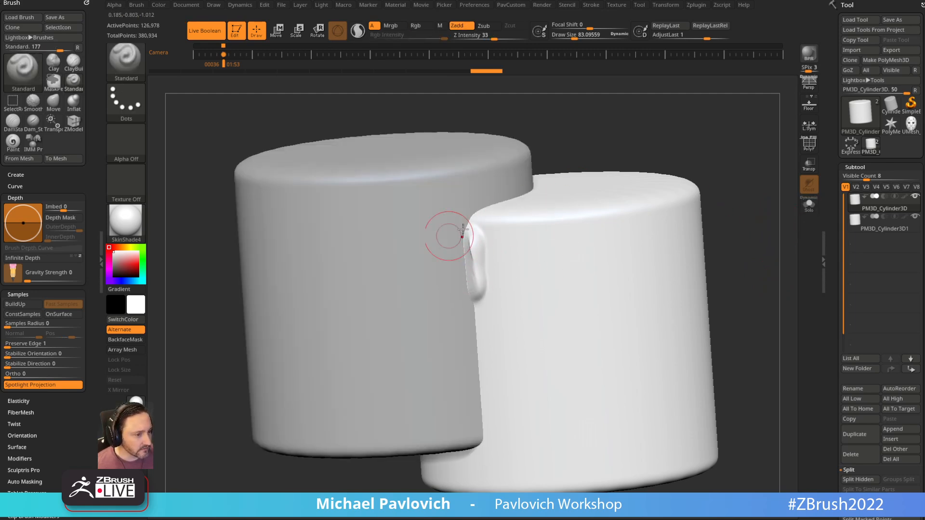
pyautogui.hotkey('ctrl', 'z')
# Select the Clay brush and build up a stroke on the active cylinder along the seam.
pyautogui.press('b')
pyautogui.press('c')
pyautogui.press('l')
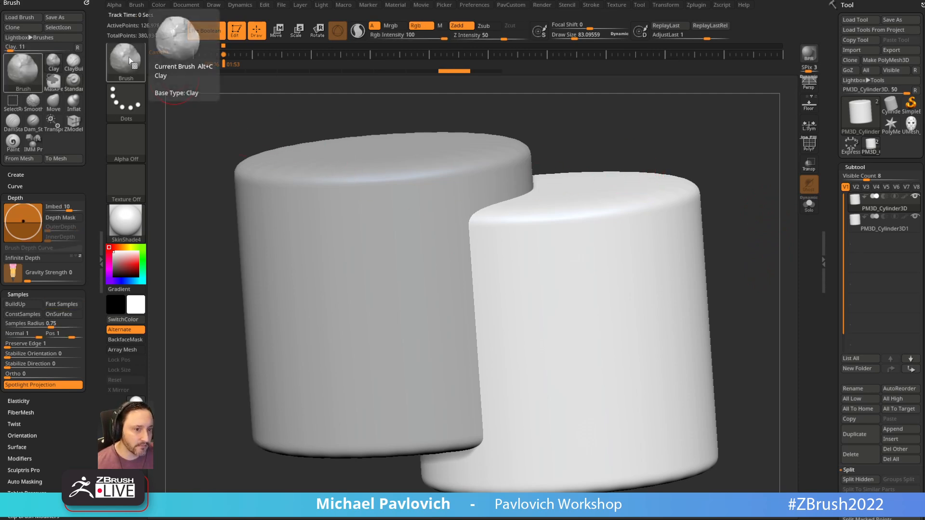
pyautogui.moveTo(464, 279)
pyautogui.mouseDown()
pyautogui.moveTo(471, 239)
pyautogui.moveTo(468, 344)
pyautogui.mouseUp()
# Switch to the ClayBuildup brush and examine the raised forms along the seam with the active cylinder in solo.
pyautogui.press('b')
pyautogui.press('c')
pyautogui.press('b')
pyautogui.click(809, 206)
pyautogui.moveTo(579, 117); pyautogui.dragTo(716, 127)
pyautogui.moveTo(585, 204); pyautogui.dragTo(672, 188)
pyautogui.click(809, 205)
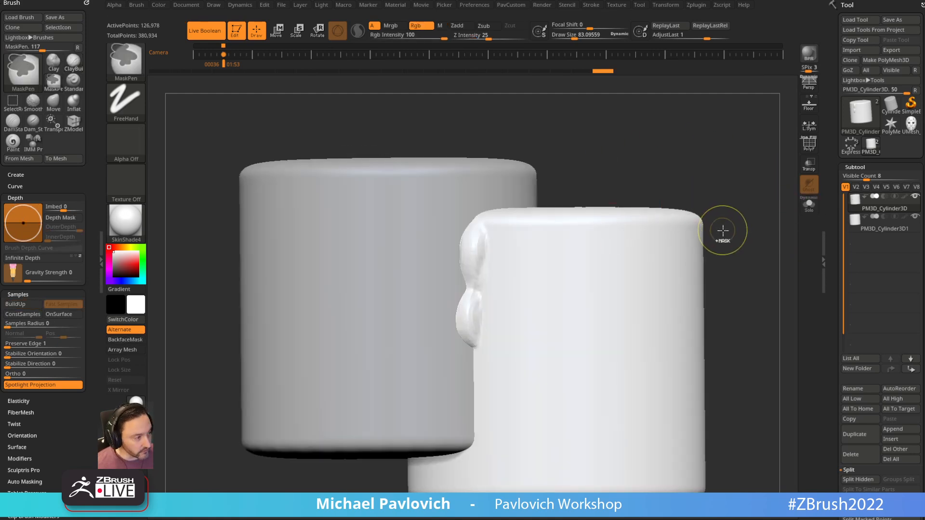
# Unhide all points and merge the two cylinders down into a single subtool.
pyautogui.hotkey('ctrl', 'e')
pyautogui.click(771, 264)
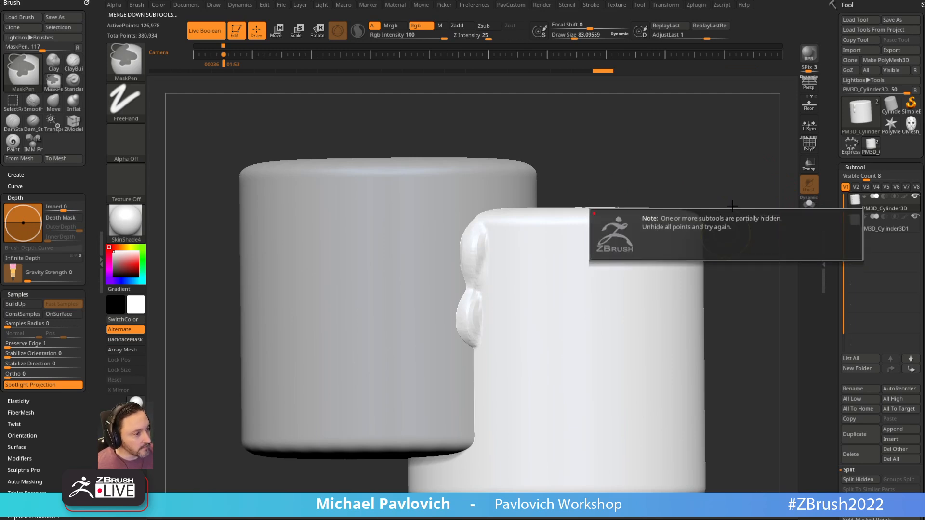
pyautogui.moveTo(747, 242)
pyautogui.mouseDown()
pyautogui.moveTo(737, 242)
pyautogui.moveTo(758, 226)
pyautogui.moveTo(740, 216)
pyautogui.mouseUp()
pyautogui.hotkey('ctrl', 'e')
# Try a ClayBuildup stroke down the seam of the merged cylinders, inspect it, and undo it.
pyautogui.moveTo(451, 263); pyautogui.dragTo(451, 370)
pyautogui.moveTo(675, 128); pyautogui.dragTo(678, 155)
pyautogui.hotkey('ctrl', 'z')
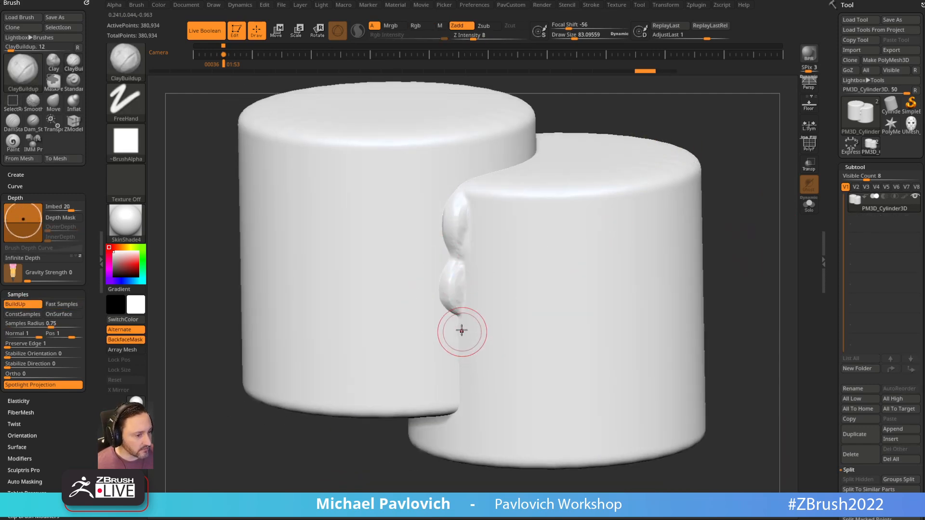
# Smooth the lower bump on the merged seam and check the mesh with the polyframe.
pyautogui.press('shift')
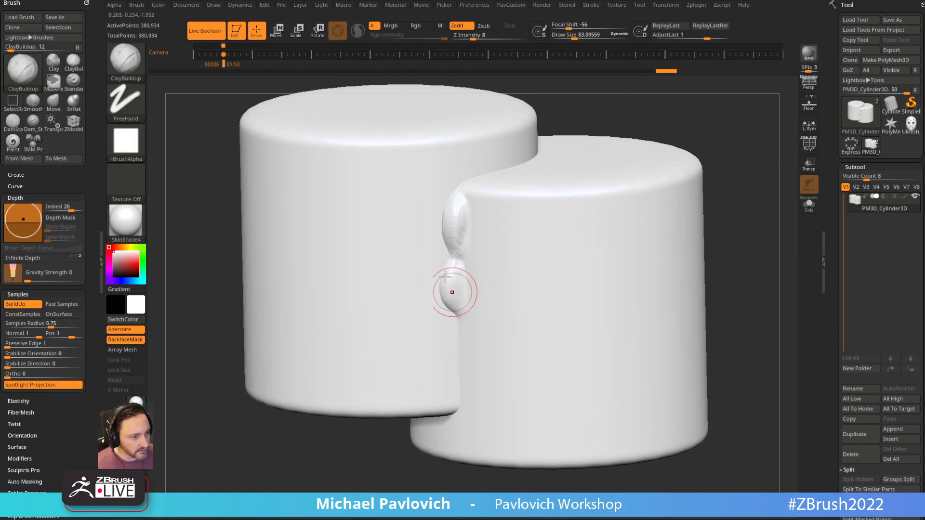
pyautogui.click(809, 143)
pyautogui.click(812, 144)
pyautogui.moveTo(744, 179); pyautogui.dragTo(786, 168)
pyautogui.moveTo(466, 306)
pyautogui.keyDown('shift'); pyautogui.mouseDown()
pyautogui.moveTo(455, 290)
pyautogui.moveTo(456, 301)
pyautogui.mouseUp(); pyautogui.keyUp('shift')
# Fill the seam below the bumps with repeated Clay brush strokes running down to the upper cylinder's bottom rim.
pyautogui.moveTo(733, 243)
pyautogui.keyDown('alt'); pyautogui.mouseDown()
pyautogui.moveTo(725, 165)
pyautogui.moveTo(708, 212)
pyautogui.mouseUp(); pyautogui.keyUp('alt')
pyautogui.press('b')
pyautogui.press('c')
pyautogui.press('l')
pyautogui.moveTo(447, 258); pyautogui.dragTo(441, 388)
pyautogui.moveTo(450, 277); pyautogui.dragTo(439, 389)
pyautogui.moveTo(445, 252); pyautogui.dragTo(438, 385)
pyautogui.moveTo(386, 473)
pyautogui.keyDown('alt'); pyautogui.mouseDown()
pyautogui.moveTo(374, 426)
pyautogui.moveTo(408, 423)
pyautogui.mouseUp(); pyautogui.keyUp('alt')
pyautogui.moveTo(456, 212); pyautogui.dragTo(446, 328)
pyautogui.moveTo(452, 207)
pyautogui.mouseDown()
pyautogui.moveTo(444, 318)
pyautogui.moveTo(407, 420)
pyautogui.moveTo(447, 201)
pyautogui.moveTo(447, 316)
pyautogui.mouseUp()
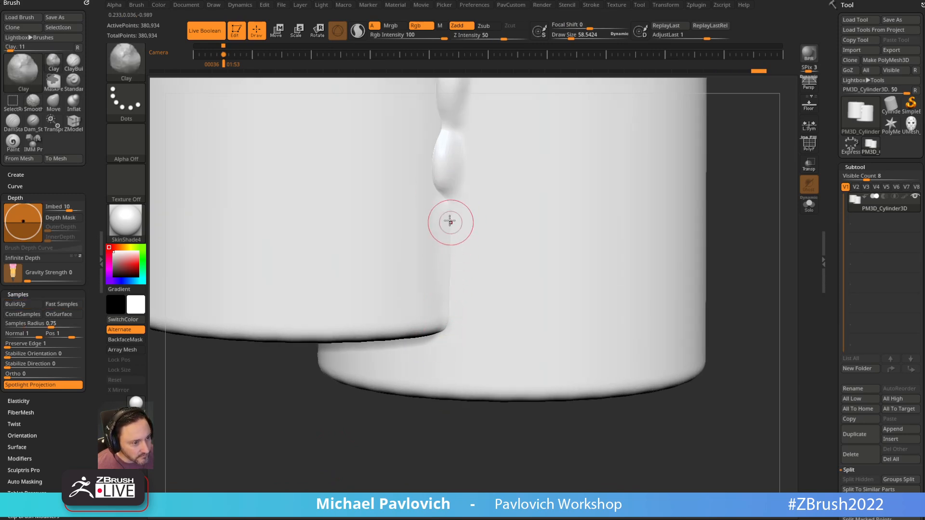
pyautogui.moveTo(451, 225); pyautogui.dragTo(444, 340)
pyautogui.moveTo(443, 193); pyautogui.dragTo(447, 333)
pyautogui.moveTo(458, 203); pyautogui.dragTo(448, 347)
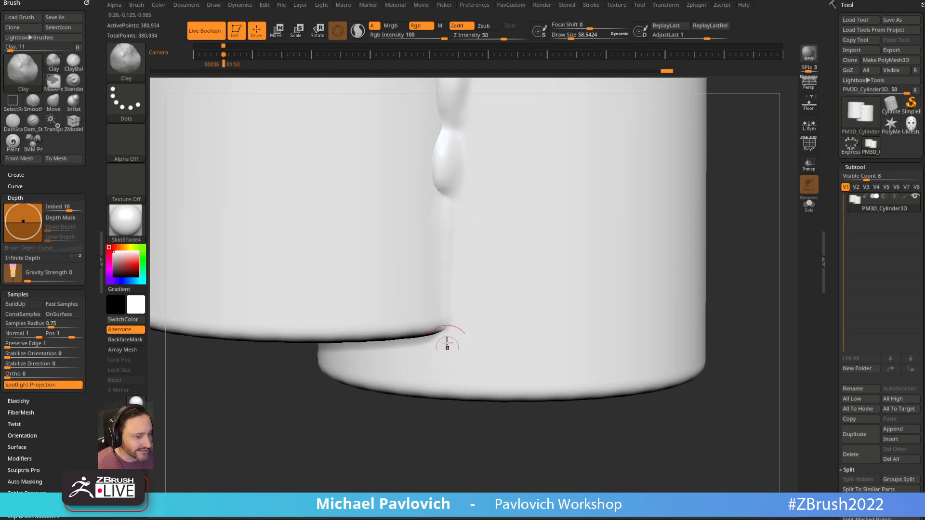
# Smooth the filled seam below the bumps on the merged cylinders.
pyautogui.keyDown('shift'); pyautogui.moveTo(449, 210); pyautogui.dragTo(441, 335); pyautogui.keyUp('shift')
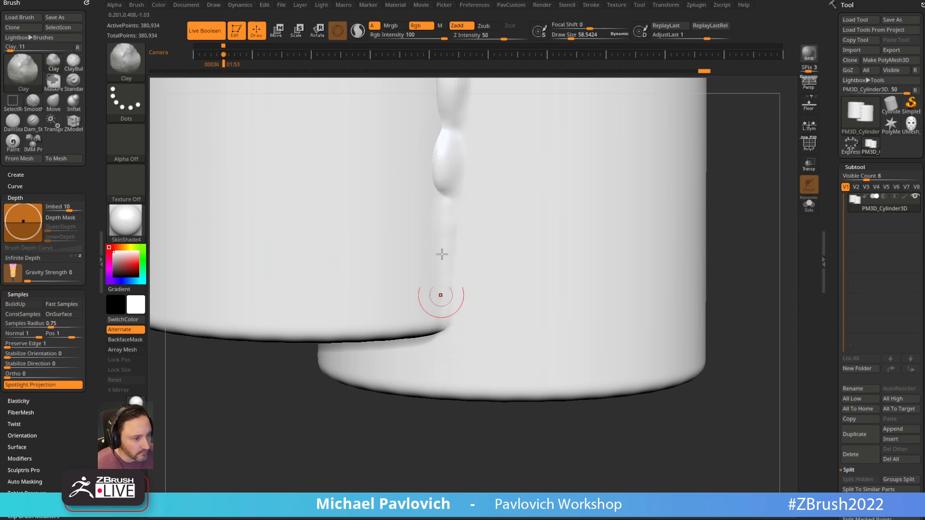
pyautogui.keyDown('shift'); pyautogui.moveTo(452, 208); pyautogui.dragTo(449, 308); pyautogui.keyUp('shift')
pyautogui.moveTo(718, 183)
pyautogui.keyDown('alt'); pyautogui.mouseDown()
pyautogui.moveTo(712, 144)
pyautogui.moveTo(725, 253)
pyautogui.mouseUp(); pyautogui.keyUp('alt')
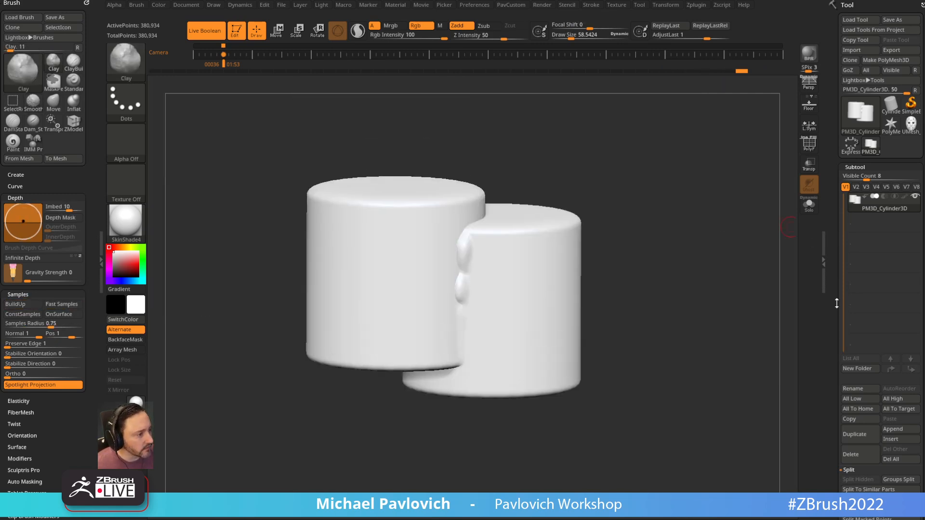
# Delete the merged cylinder subtool and accept that the deletion cannot be undone.
pyautogui.scroll(-3, 839, 294)
pyautogui.click(851, 374)
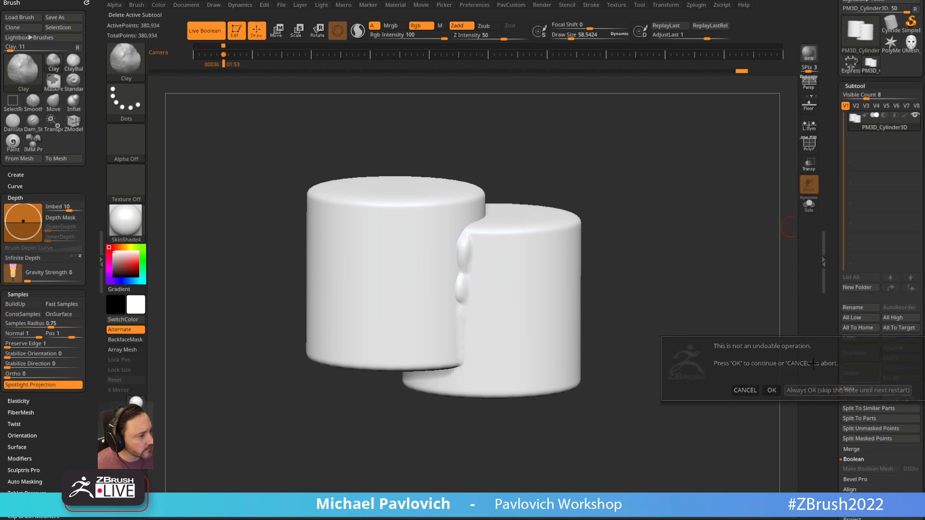
pyautogui.click(771, 390)
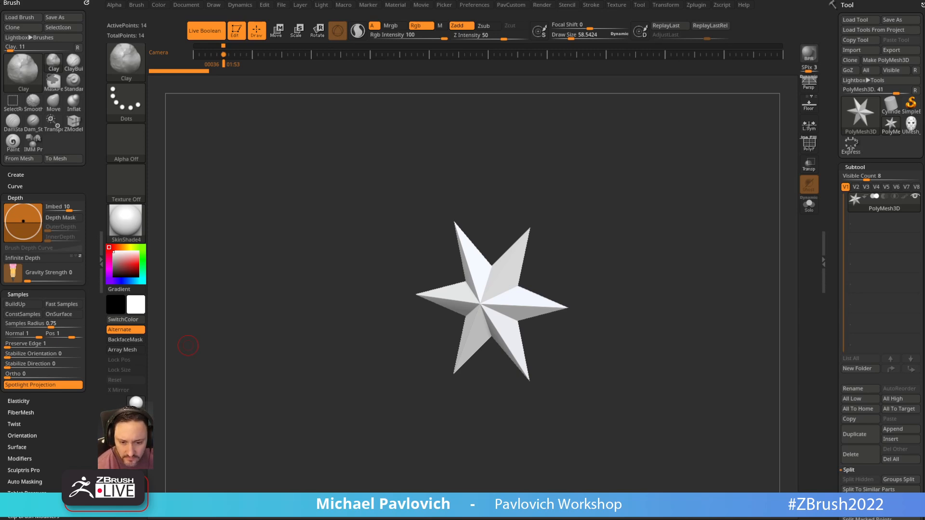
pyautogui.click(216, 6)
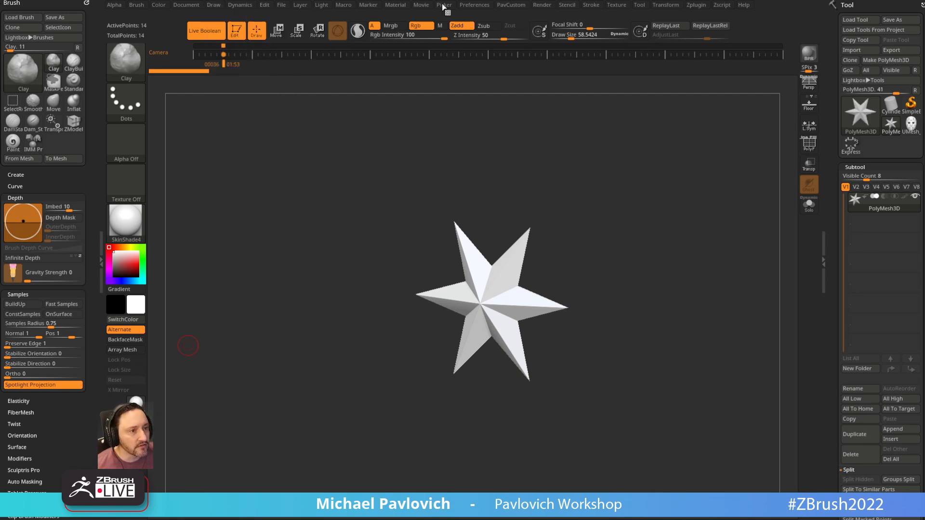
pyautogui.click(474, 6)
pyautogui.click(486, 211)
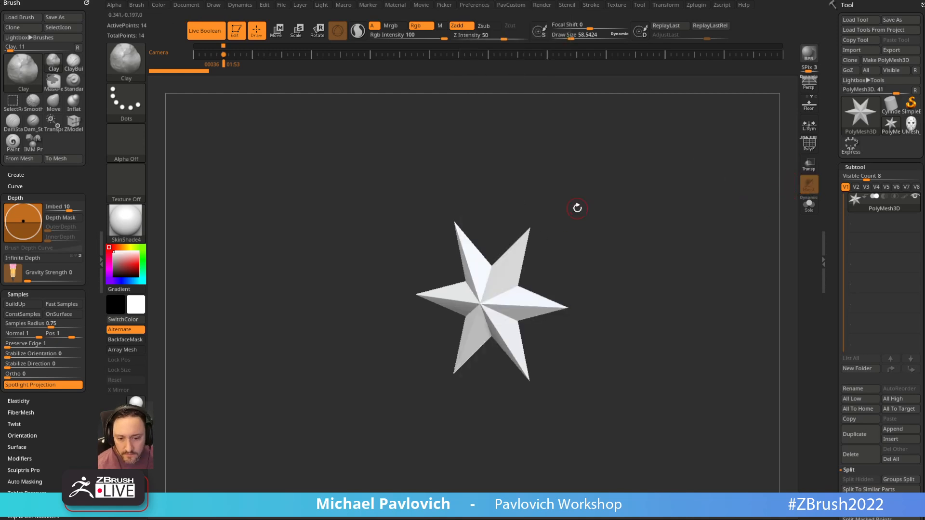
pyautogui.moveTo(660, 285); pyautogui.dragTo(675, 293)
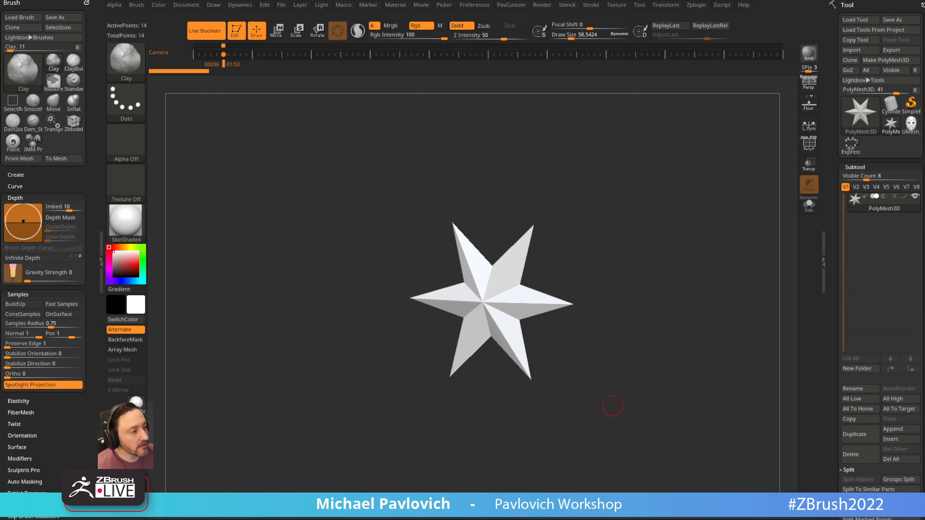
# Switch the active tool to the hockey mask mesh and reduce the Clay brush's draw size to about 22.
pyautogui.click(846, 151)
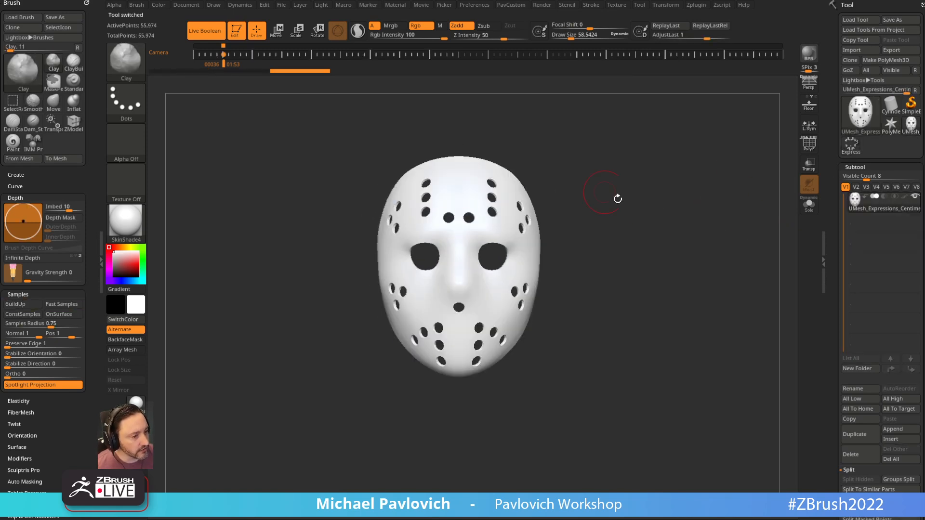
pyautogui.moveTo(669, 205)
pyautogui.mouseDown()
pyautogui.moveTo(599, 231)
pyautogui.moveTo(620, 209)
pyautogui.mouseUp()
pyautogui.press('s')
pyautogui.click(621, 208)
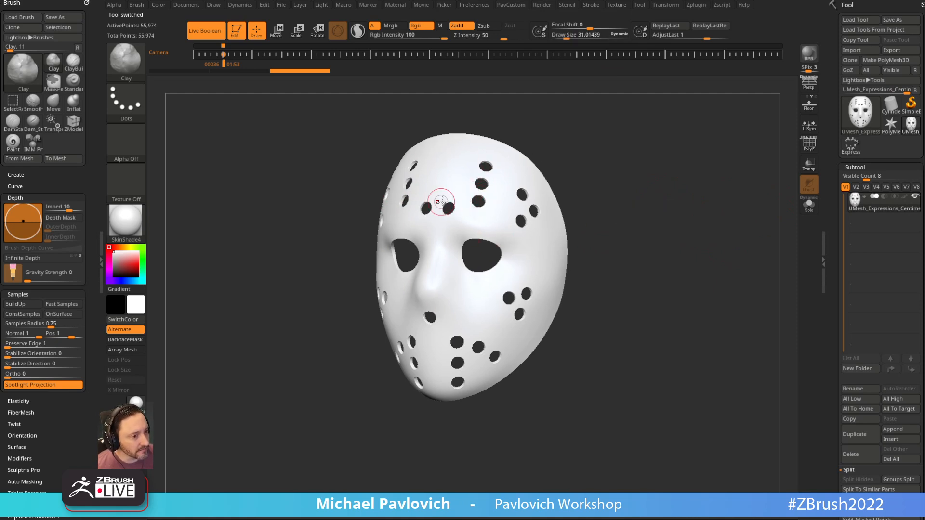
pyautogui.press('[')
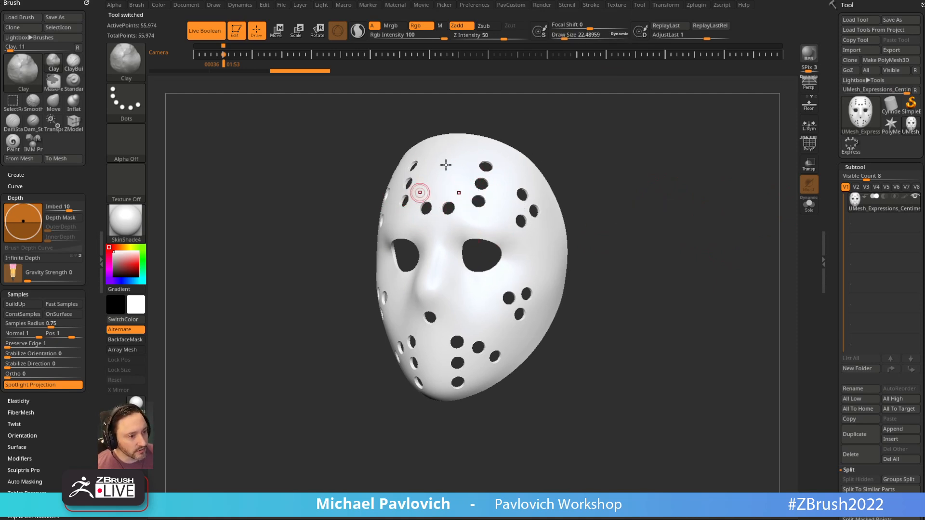
# Expand the subtool Remesh settings and set Polish to 3.
pyautogui.scroll(-5, 867, 241)
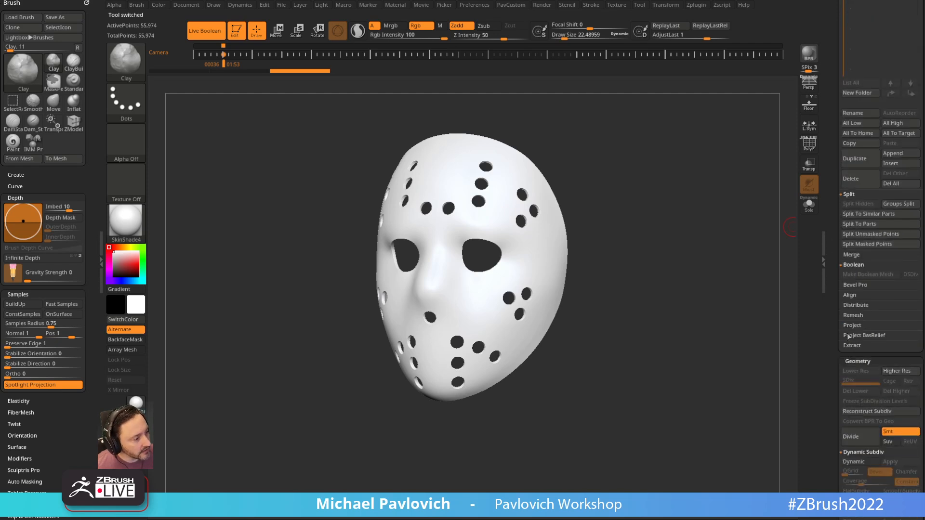
pyautogui.press('shift')
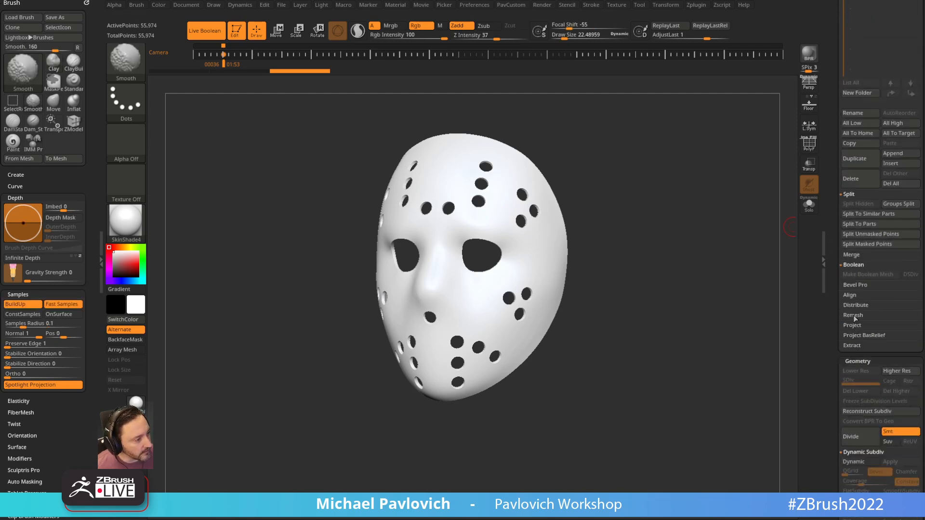
pyautogui.click(854, 316)
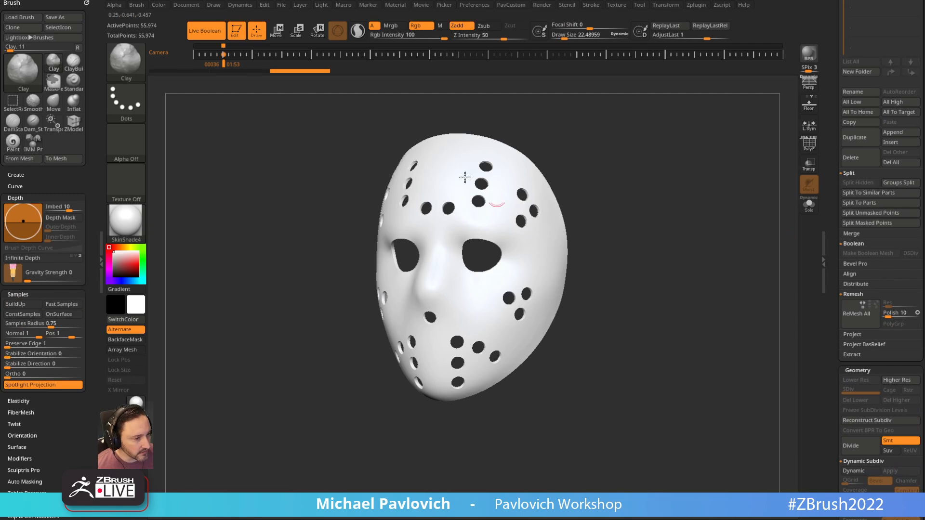
pyautogui.click(893, 314)
pyautogui.write('3')
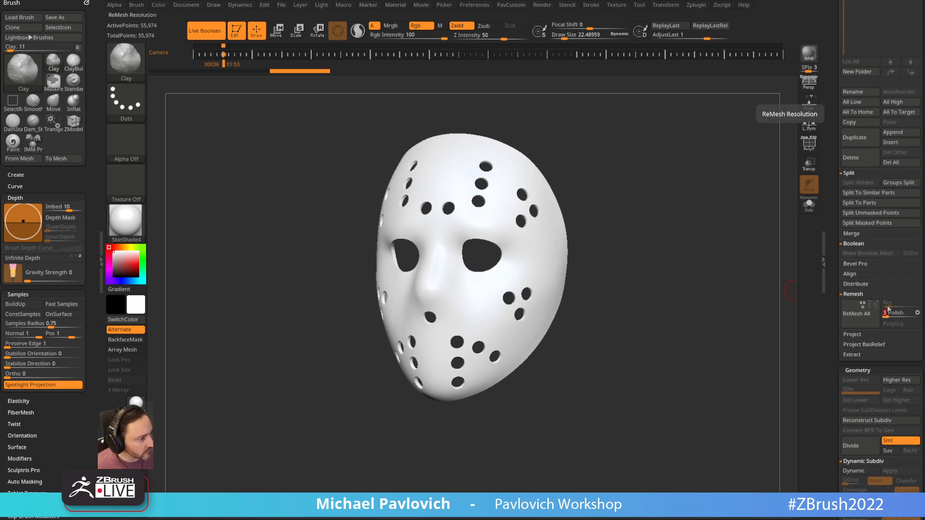
pyautogui.moveTo(833, 283)
pyautogui.mouseDown()
pyautogui.moveTo(834, 363)
pyautogui.moveTo(834, 279)
pyautogui.mouseUp()
# Append a Sphere3D subtool to the mask and position it so it overlaps the mask's face.
pyautogui.click(893, 255)
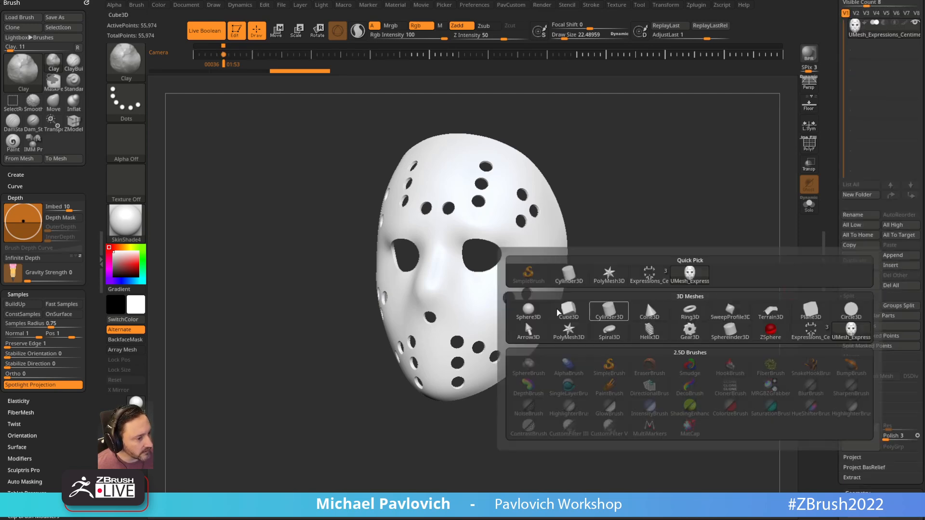
pyautogui.click(529, 311)
pyautogui.press('w')
pyautogui.moveTo(485, 286)
pyautogui.mouseDown()
pyautogui.moveTo(506, 251)
pyautogui.moveTo(506, 203)
pyautogui.moveTo(520, 194)
pyautogui.moveTo(500, 197)
pyautogui.mouseUp()
pyautogui.press('q')
pyautogui.moveTo(718, 196)
pyautogui.keyDown('shift'); pyautogui.mouseDown()
pyautogui.moveTo(657, 198)
pyautogui.moveTo(709, 295)
pyautogui.mouseUp(); pyautogui.keyUp('shift')
# Remesh all visible subtools into one combined skin and make that new subtool active.
pyautogui.moveTo(832, 320); pyautogui.dragTo(833, 275)
pyautogui.click(860, 400)
pyautogui.moveTo(834, 174); pyautogui.dragTo(834, 273)
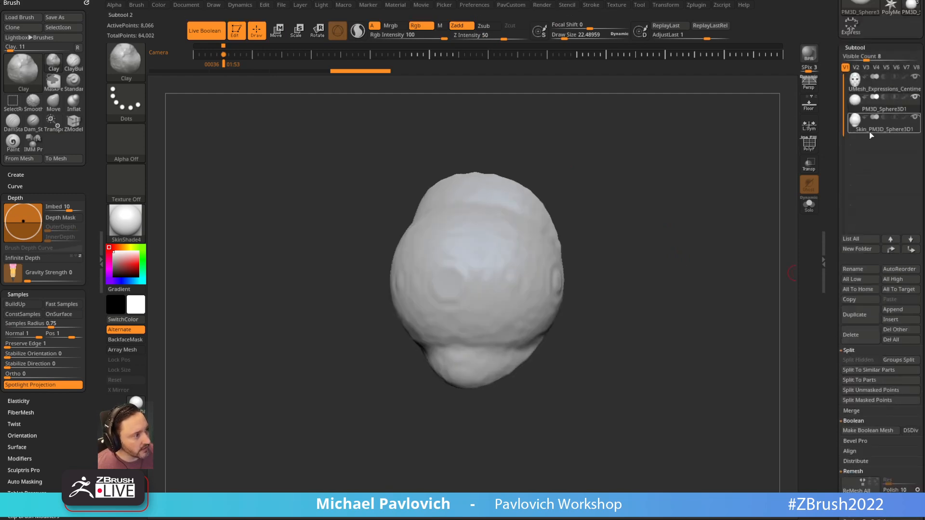
pyautogui.click(871, 126)
# Display the polyframe on the remeshed skin and examine its topology from the side and front.
pyautogui.moveTo(592, 203); pyautogui.dragTo(684, 203)
pyautogui.hotkey('shift', 'f')
pyautogui.moveTo(750, 196); pyautogui.dragTo(408, 274)
pyautogui.moveTo(607, 222); pyautogui.dragTo(599, 224)
pyautogui.press('s')
pyautogui.moveTo(599, 224)
pyautogui.mouseDown()
pyautogui.moveTo(611, 223)
pyautogui.moveTo(589, 206)
pyautogui.moveTo(593, 176)
pyautogui.mouseUp()
pyautogui.press('s')
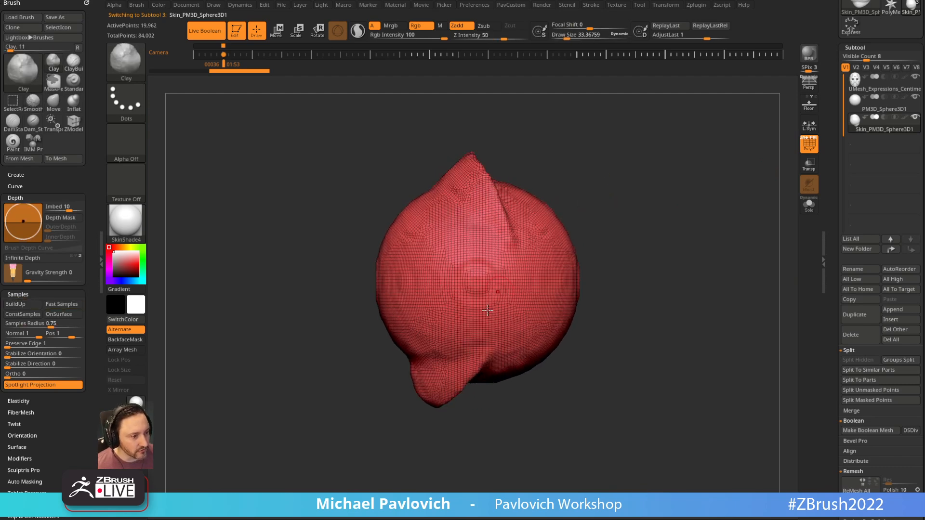
pyautogui.moveTo(494, 303); pyautogui.dragTo(626, 216)
pyautogui.moveTo(593, 130); pyautogui.dragTo(821, 140)
# Project the mask and sphere surfaces onto the remeshed skin with ProjectAll and check its surface.
pyautogui.press('1')
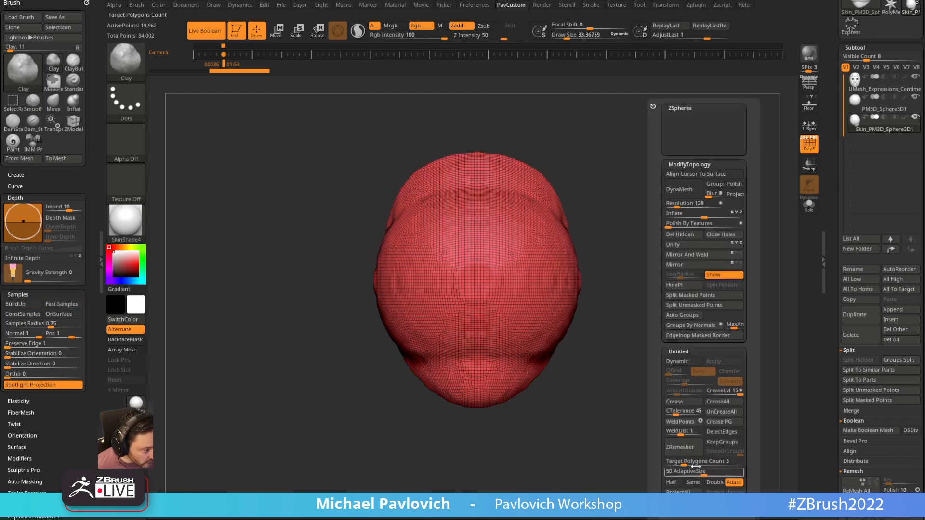
pyautogui.click(678, 491)
pyautogui.moveTo(607, 233); pyautogui.dragTo(637, 216)
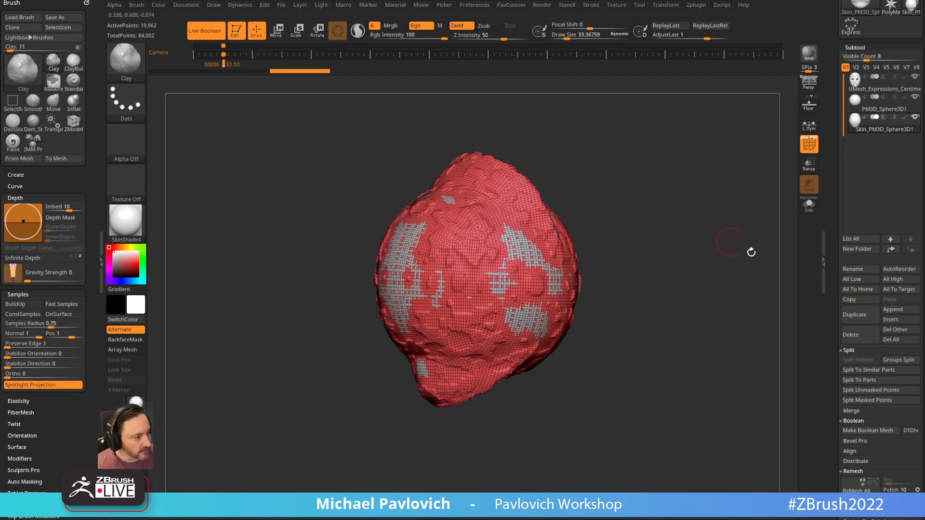
# Collapse the Remesh settings and expand the Project settings of the remeshed skin to review the options.
pyautogui.scroll(-5, 832, 288)
pyautogui.scroll(-5, 832, 304)
pyautogui.scroll(-3, 832, 248)
pyautogui.scroll(5, 833, 253)
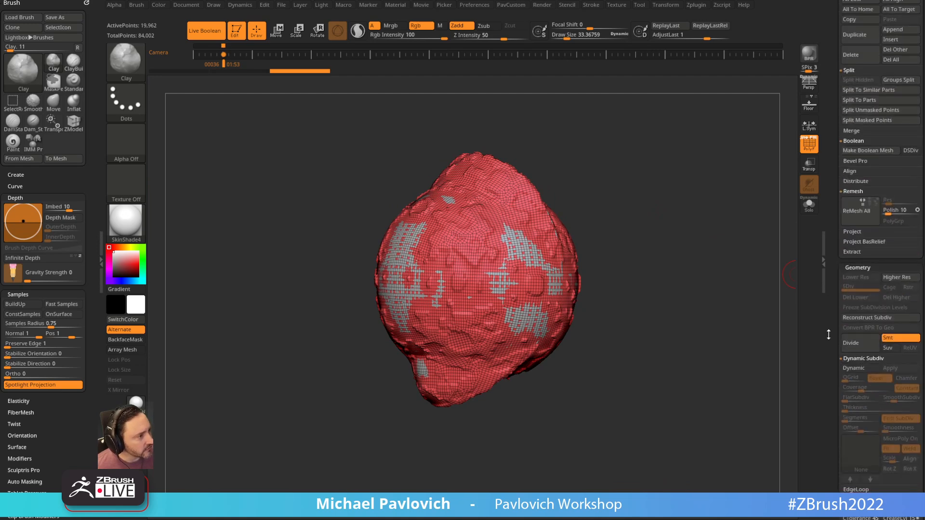
pyautogui.press('shift')
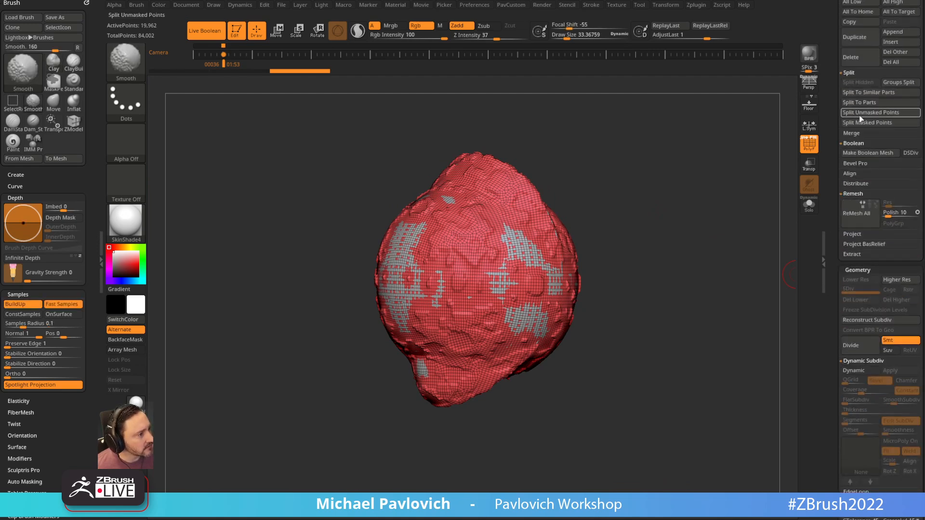
pyautogui.click(853, 194)
pyautogui.click(855, 203)
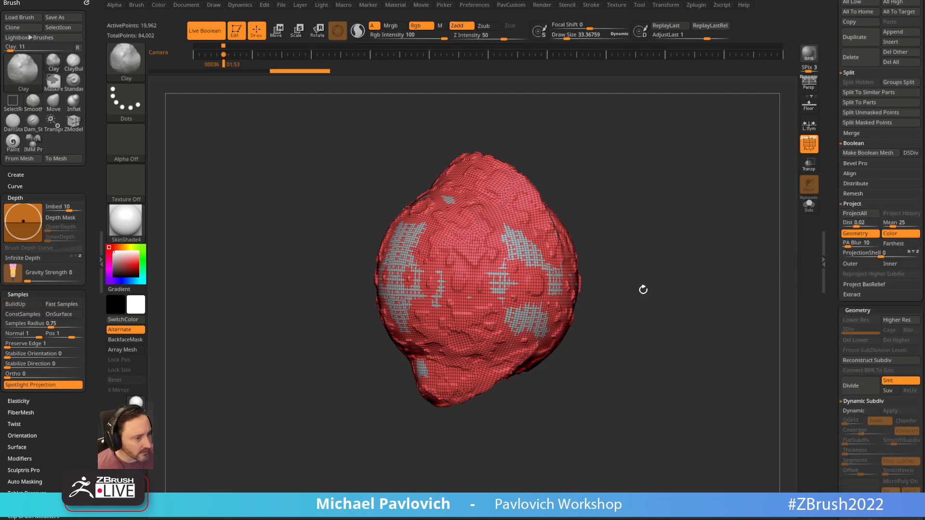
# Project part of the skin onto the sphere with a ZProject brush stroke at a draw size of about 87.
pyautogui.moveTo(595, 182); pyautogui.dragTo(634, 194)
pyautogui.press('b')
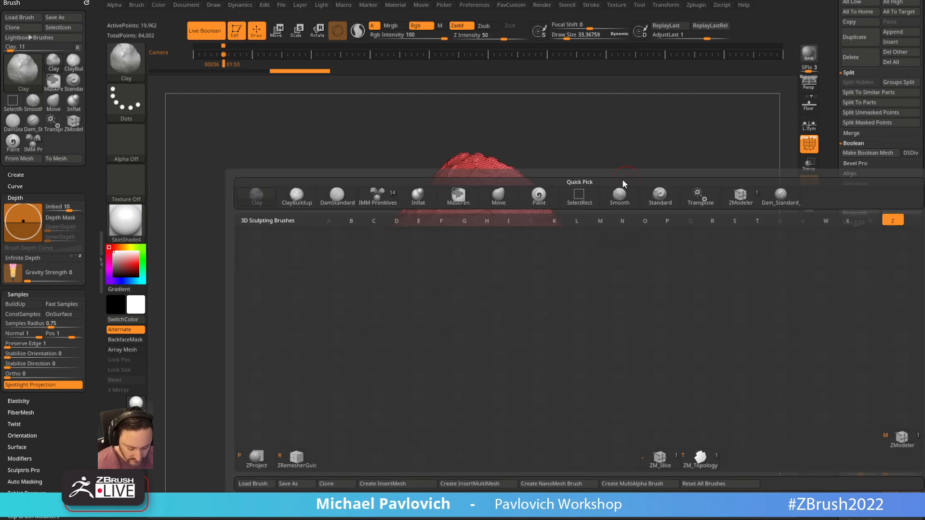
pyautogui.press('p')
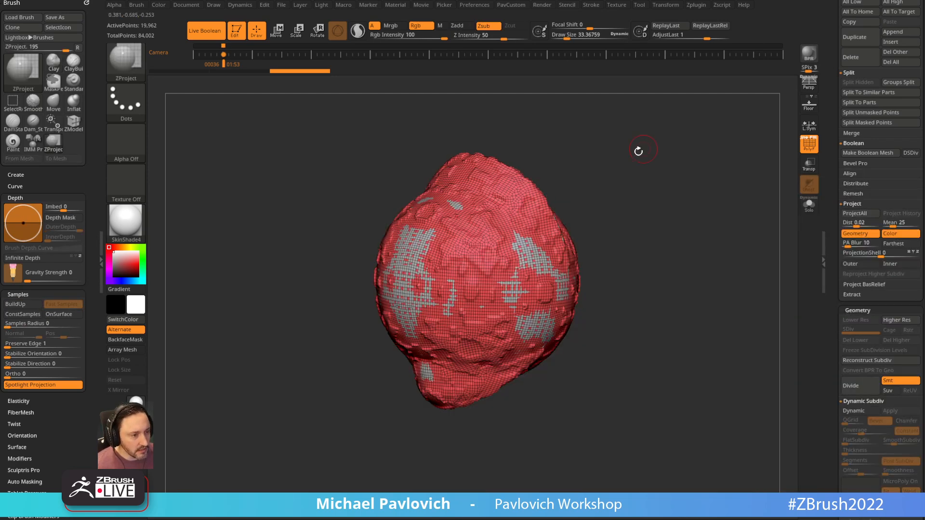
pyautogui.moveTo(644, 149); pyautogui.dragTo(640, 182)
pyautogui.press(']')
pyautogui.press(']')
pyautogui.press(']')
pyautogui.press(']')
pyautogui.moveTo(466, 263)
pyautogui.mouseDown()
pyautogui.moveTo(433, 297)
pyautogui.moveTo(466, 242)
pyautogui.moveTo(505, 271)
pyautogui.moveTo(514, 249)
pyautogui.moveTo(504, 304)
pyautogui.moveTo(523, 313)
pyautogui.mouseUp()
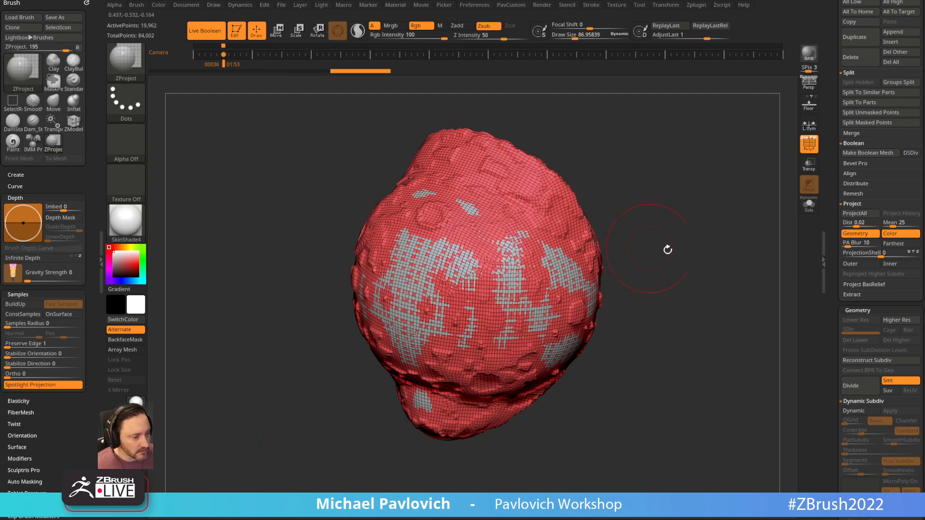
# Turn off the polyframe, solo the skin subtool, and examine the projected surface from several angles.
pyautogui.moveTo(647, 248); pyautogui.dragTo(607, 238)
pyautogui.click(810, 148)
pyautogui.moveTo(690, 223); pyautogui.dragTo(675, 226)
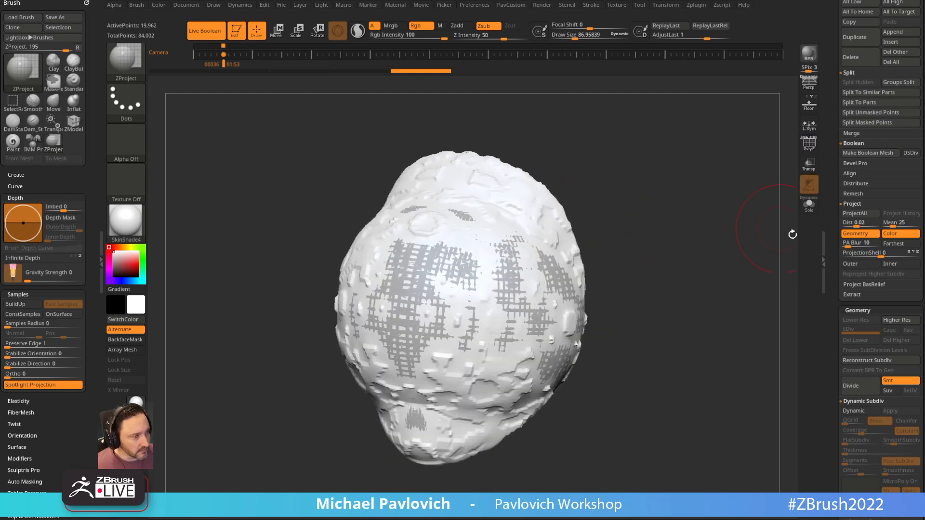
pyautogui.click(809, 206)
pyautogui.moveTo(835, 258); pyautogui.dragTo(837, 200)
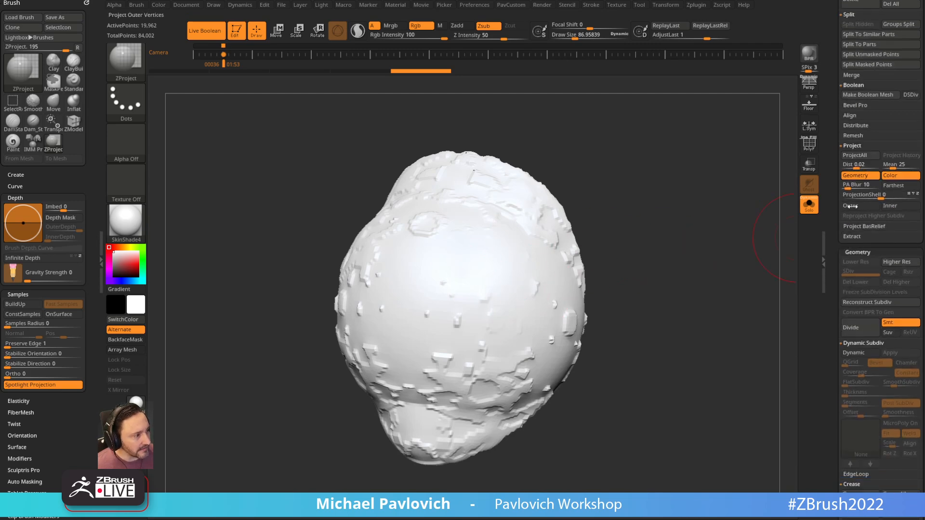
pyautogui.moveTo(832, 135); pyautogui.dragTo(828, 206)
pyautogui.moveTo(626, 221)
pyautogui.mouseDown()
pyautogui.moveTo(661, 221)
pyautogui.moveTo(658, 235)
pyautogui.mouseUp()
pyautogui.press('s')
pyautogui.press('s')
pyautogui.moveTo(662, 235); pyautogui.dragTo(647, 235)
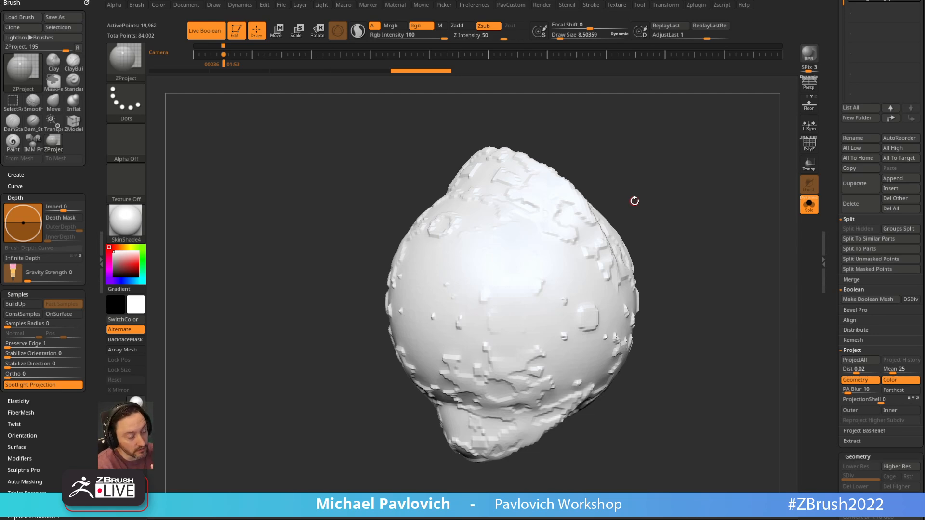
pyautogui.moveTo(715, 173)
pyautogui.mouseDown()
pyautogui.moveTo(667, 207)
pyautogui.moveTo(719, 148)
pyautogui.moveTo(672, 188)
pyautogui.moveTo(597, 190)
pyautogui.mouseUp()
# Switch to the Standard brush with a draw size of about 46.
pyautogui.press('s')
pyautogui.click(649, 192)
pyautogui.press('b')
pyautogui.press('s')
pyautogui.press('t')
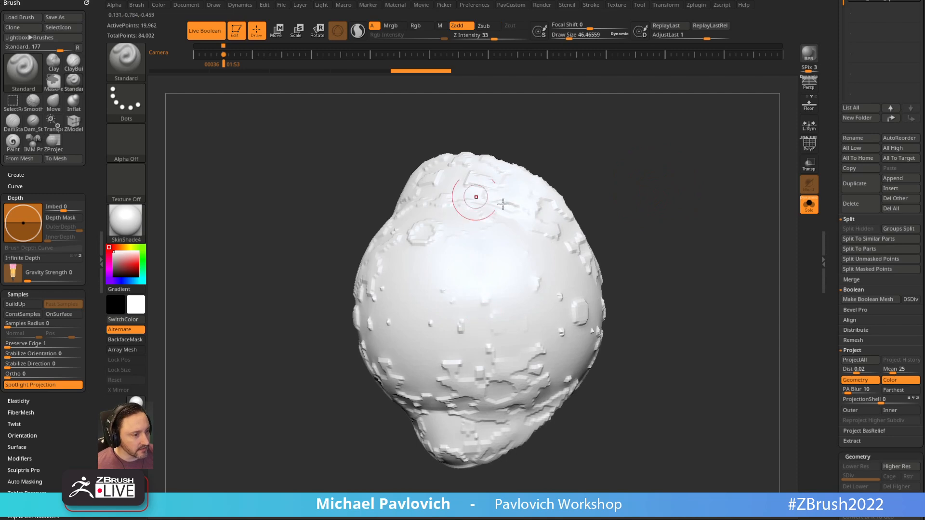
# Delete the remeshed skin subtool and the sphere subtool, keeping only the hockey mask.
pyautogui.moveTo(833, 190); pyautogui.dragTo(833, 380)
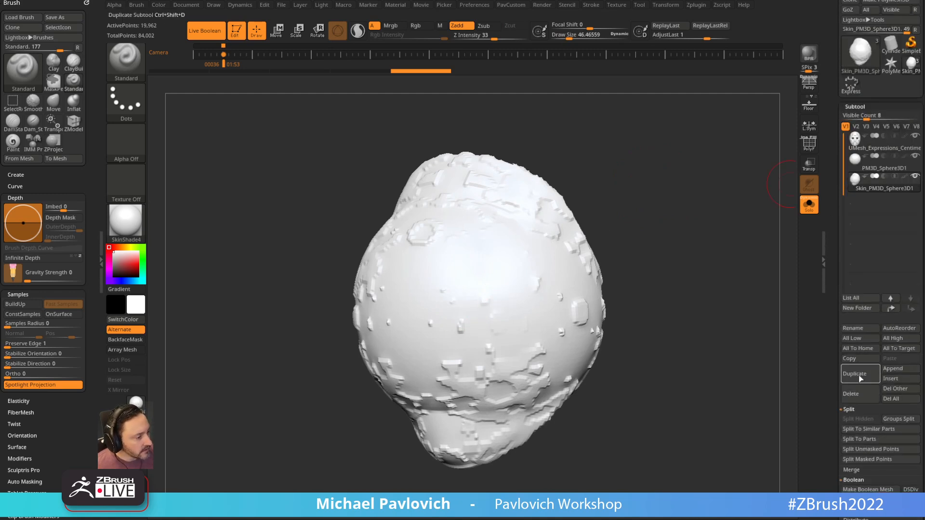
pyautogui.click(853, 395)
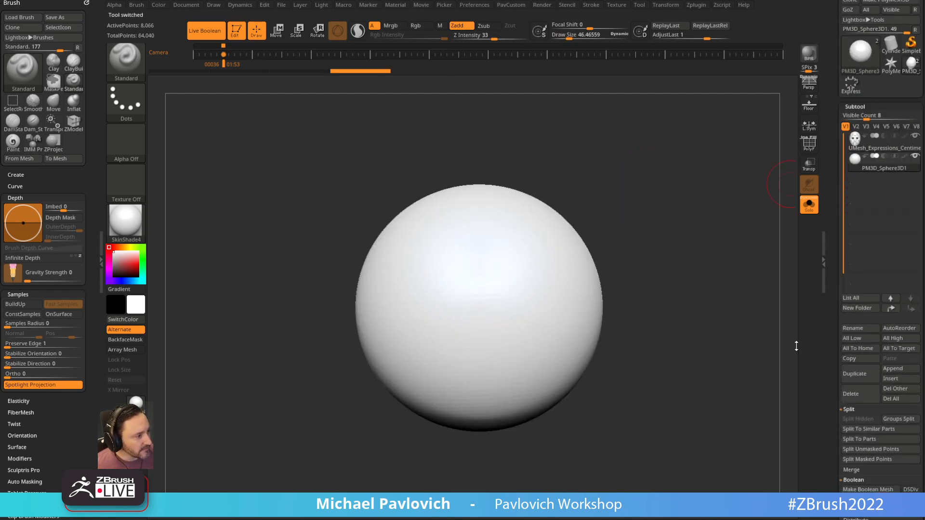
pyautogui.click(852, 395)
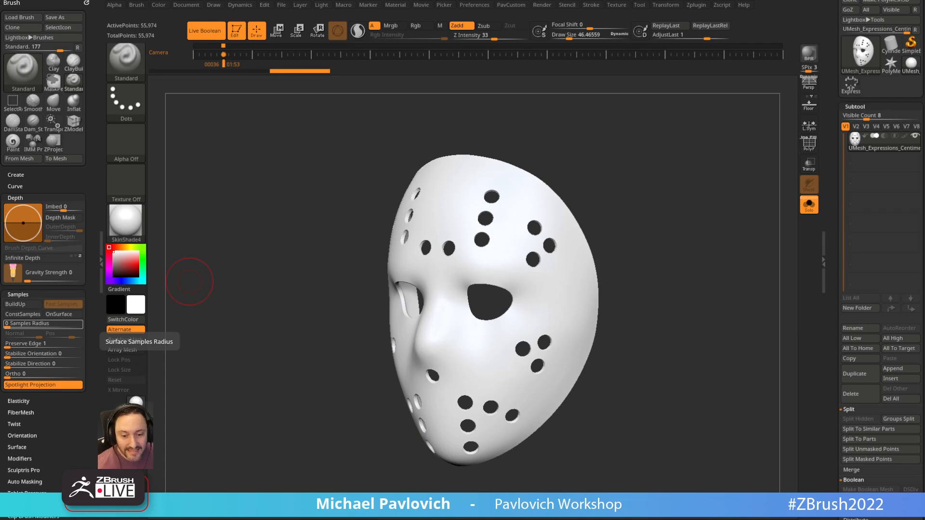
# Display the polyframe on the hockey mask and set the draw size to 1.
pyautogui.moveTo(717, 200); pyautogui.dragTo(705, 204)
pyautogui.click(810, 144)
pyautogui.moveTo(766, 181)
pyautogui.keyDown('shift'); pyautogui.mouseDown()
pyautogui.moveTo(704, 213)
pyautogui.moveTo(719, 205)
pyautogui.moveTo(709, 207)
pyautogui.mouseUp(); pyautogui.keyUp('shift')
pyautogui.press('s')
pyautogui.moveTo(710, 210)
pyautogui.keyDown('alt'); pyautogui.mouseDown()
pyautogui.moveTo(716, 192)
pyautogui.moveTo(660, 202)
pyautogui.mouseUp(); pyautogui.keyUp('alt')
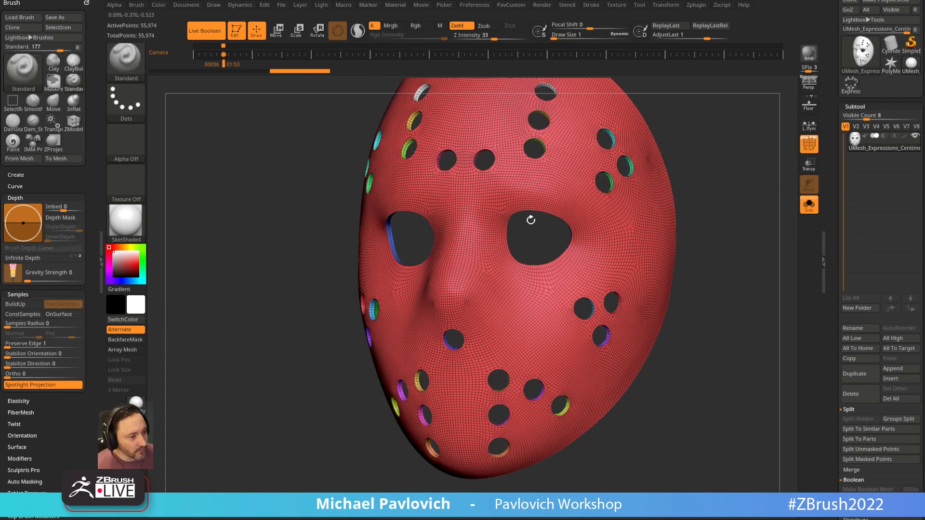
# ZRemesh the mask to half density with KeepGroups on and AdaptiveSize 0.
pyautogui.moveTo(702, 231); pyautogui.dragTo(733, 236)
pyautogui.press('3')
pyautogui.click(673, 448)
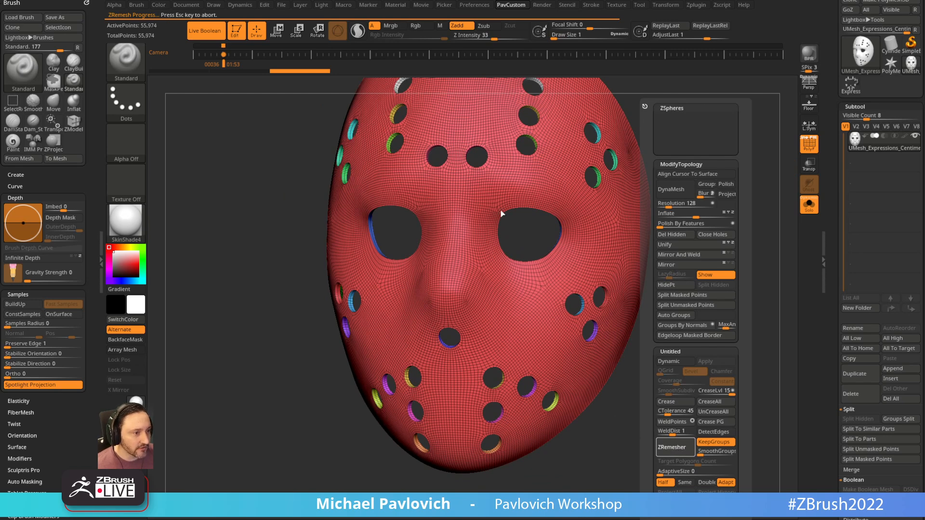
# ZRemesh the mask a second time at half density, inspect the topology, and undo this pass.
pyautogui.press('`')
pyautogui.click(699, 449)
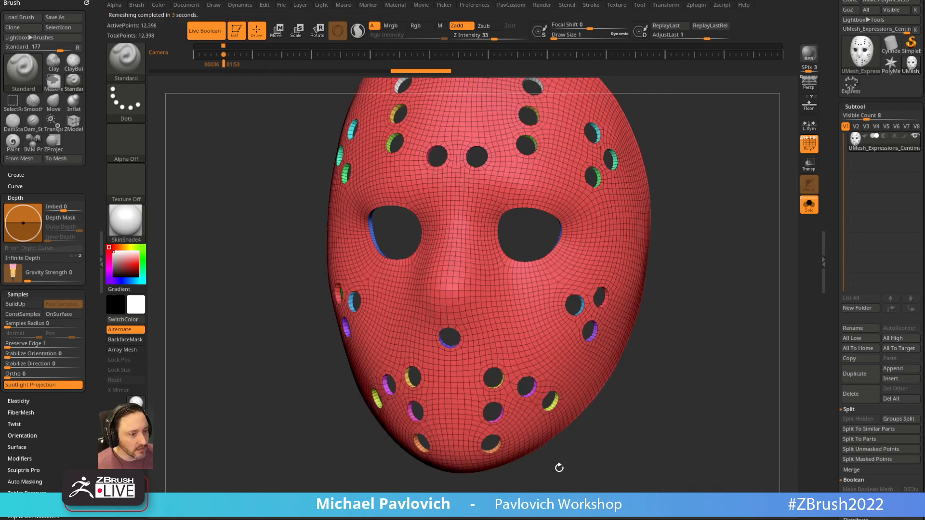
pyautogui.moveTo(528, 246)
pyautogui.mouseDown()
pyautogui.moveTo(748, 230)
pyautogui.moveTo(604, 236)
pyautogui.mouseUp()
pyautogui.hotkey('ctrl', 'z')
# Isolate the mask's front polygroup and delete the hidden geometry.
pyautogui.press('s')
pyautogui.moveTo(549, 270); pyautogui.dragTo(463, 265)
pyautogui.moveTo(418, 389); pyautogui.dragTo(299, 383)
pyautogui.moveTo(694, 219)
pyautogui.mouseDown()
pyautogui.moveTo(665, 225)
pyautogui.moveTo(680, 202)
pyautogui.moveTo(554, 252)
pyautogui.mouseUp()
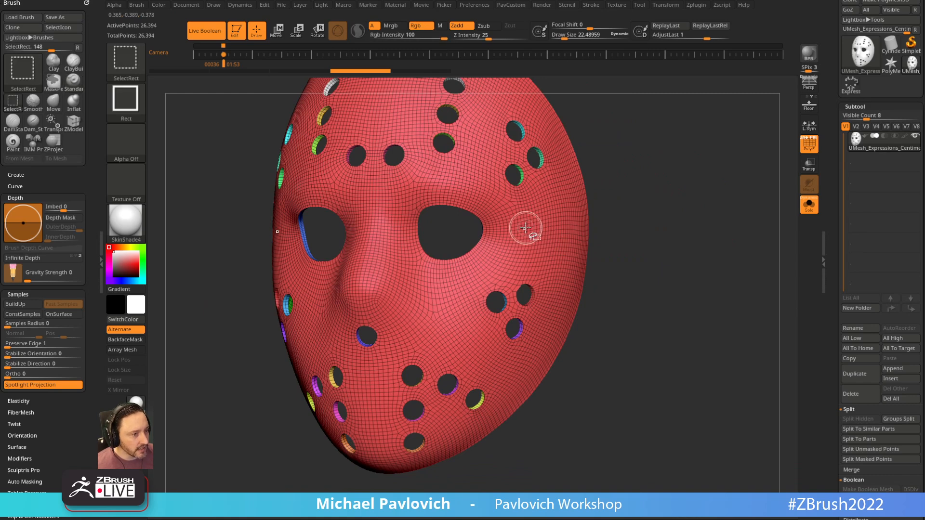
pyautogui.press('3')
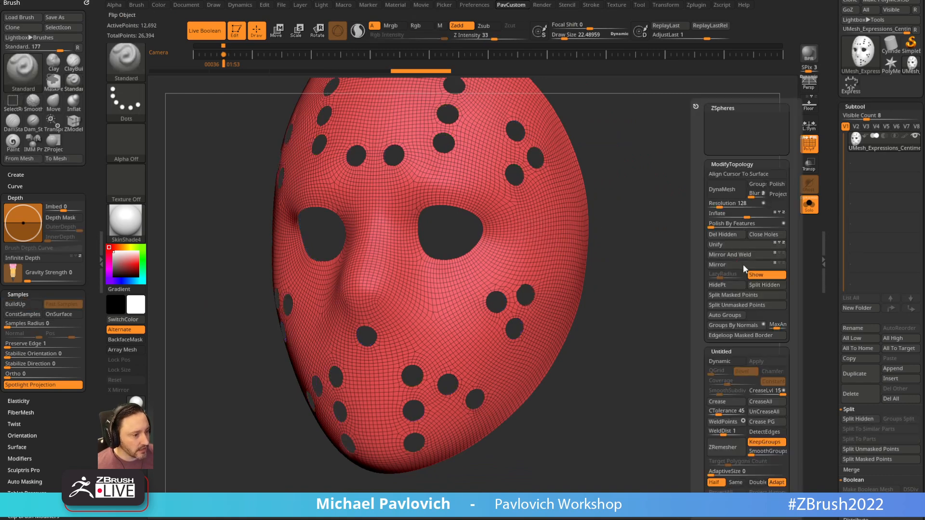
pyautogui.click(717, 258)
pyautogui.moveTo(650, 259)
pyautogui.keyDown('alt'); pyautogui.mouseDown()
pyautogui.moveTo(676, 246)
pyautogui.moveTo(644, 260)
pyautogui.mouseUp(); pyautogui.keyUp('alt')
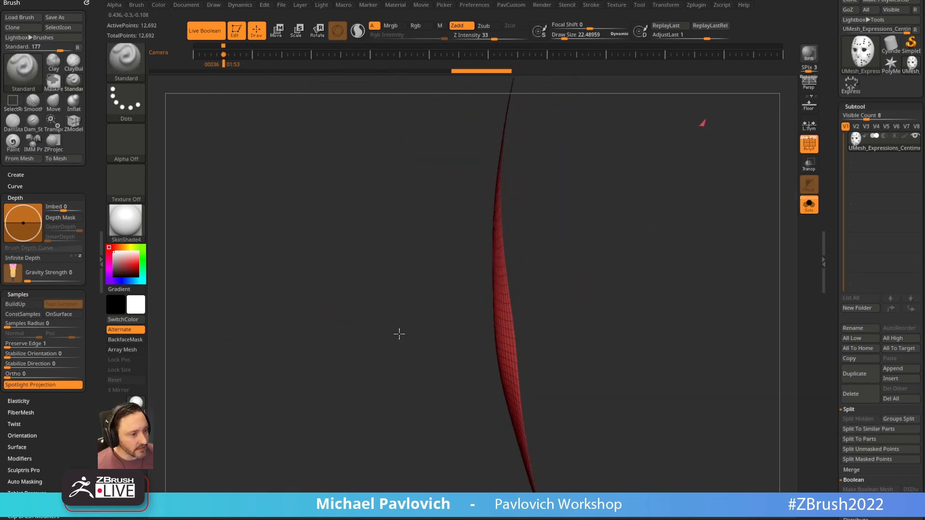
# Extrude the whole front polygroup with the ZModeler brush, using the Polygroup All target, to give the mask thickness.
pyautogui.moveTo(396, 322); pyautogui.dragTo(462, 343)
pyautogui.press('b')
pyautogui.press('z')
pyautogui.press('m')
pyautogui.press('space')
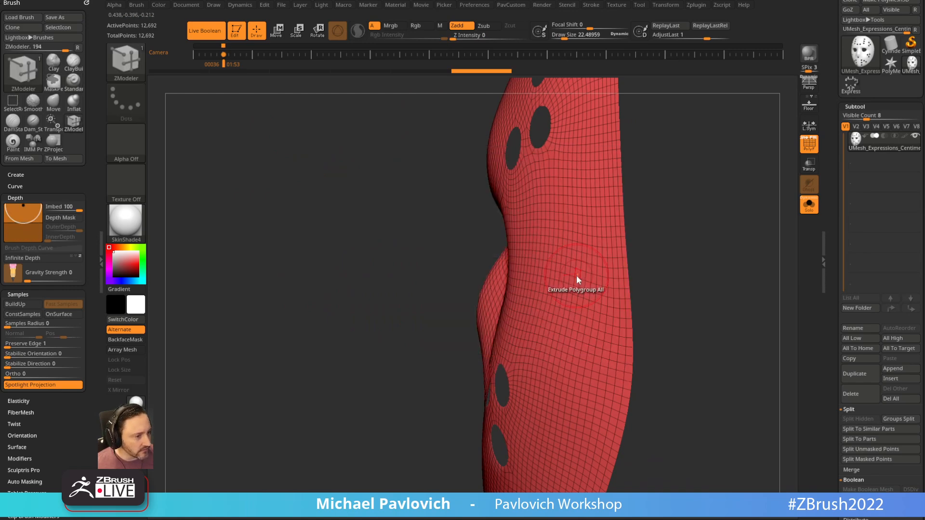
pyautogui.press('space')
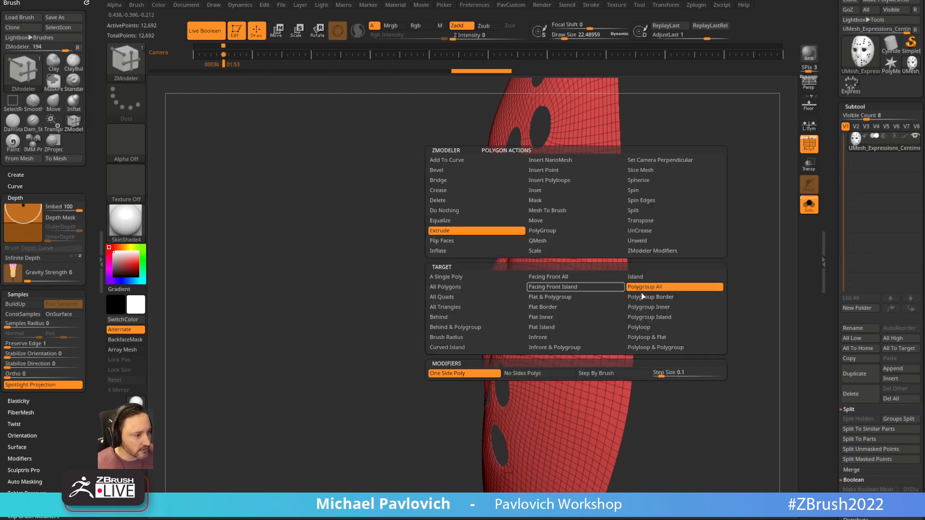
pyautogui.moveTo(430, 426); pyautogui.dragTo(612, 272)
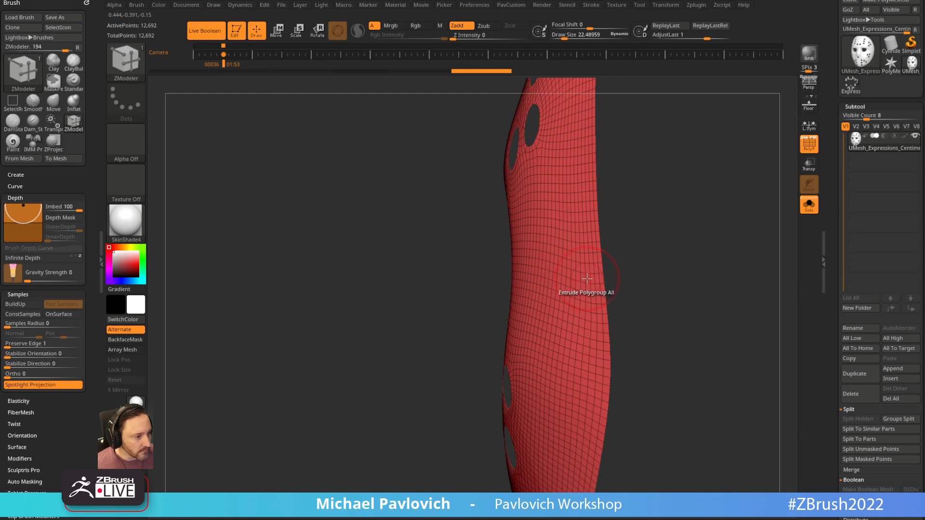
pyautogui.click(586, 278)
pyautogui.moveTo(409, 361); pyautogui.dragTo(604, 236)
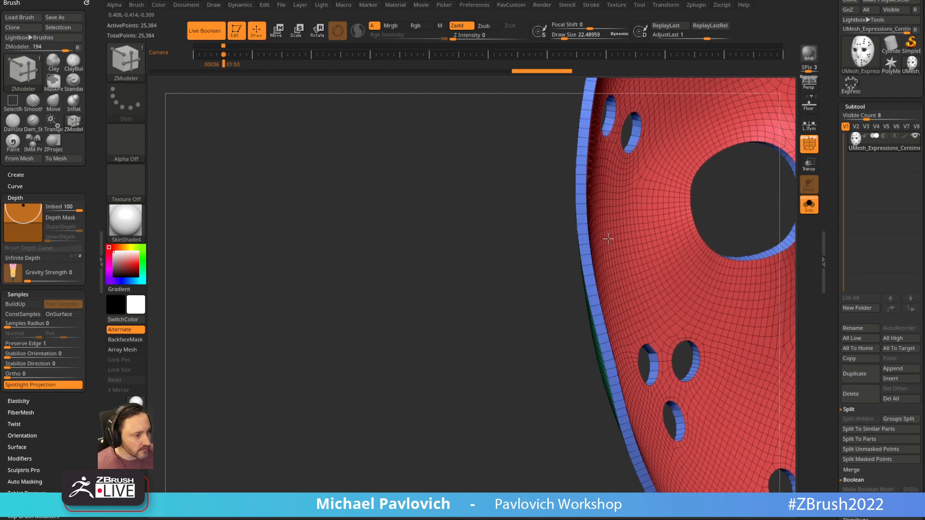
# Crease the mask by polygroups and enable Dynamic Subdiv with SmoothSubdiv 2 and crease level 1.
pyautogui.moveTo(512, 331)
pyautogui.mouseDown()
pyautogui.moveTo(424, 367)
pyautogui.moveTo(516, 333)
pyautogui.mouseUp()
pyautogui.press('3')
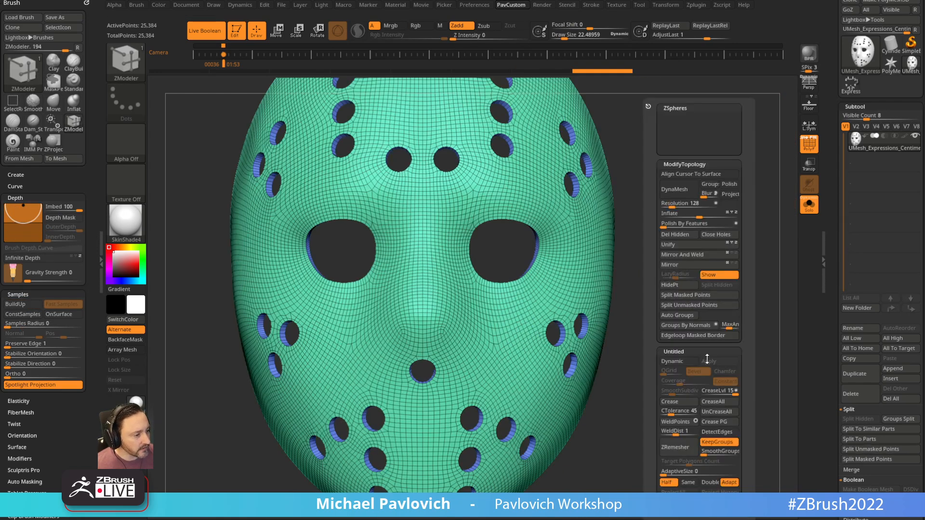
pyautogui.click(718, 422)
pyautogui.click(722, 401)
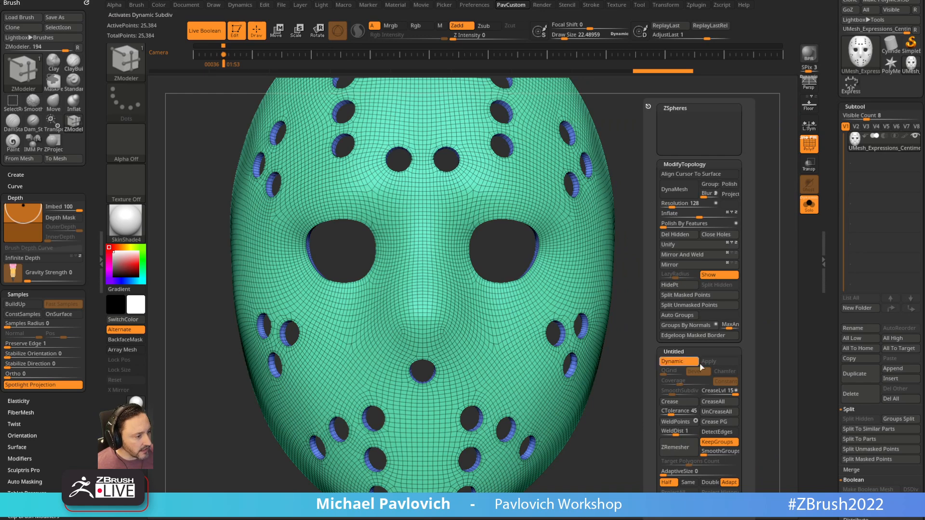
pyautogui.click(692, 363)
pyautogui.moveTo(711, 393); pyautogui.dragTo(707, 394)
pyautogui.click(677, 392)
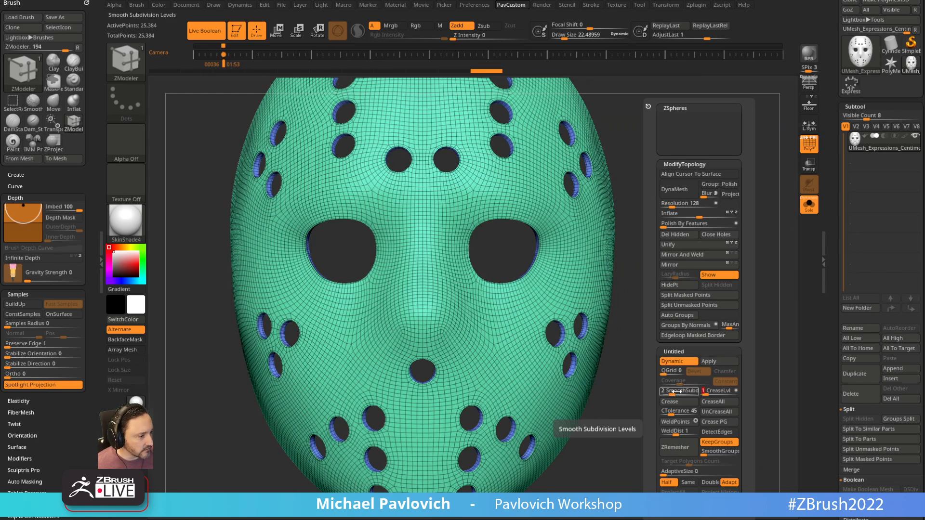
pyautogui.moveTo(735, 210); pyautogui.dragTo(742, 193)
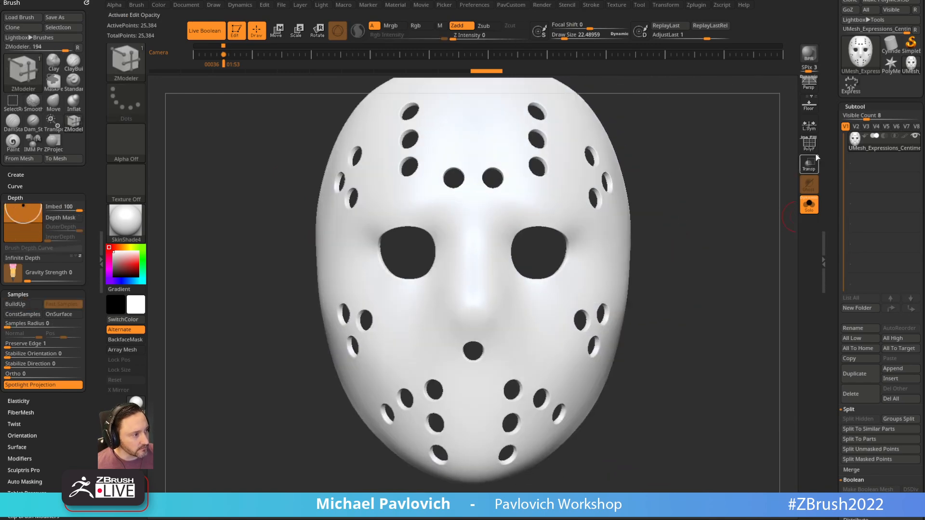
pyautogui.click(810, 143)
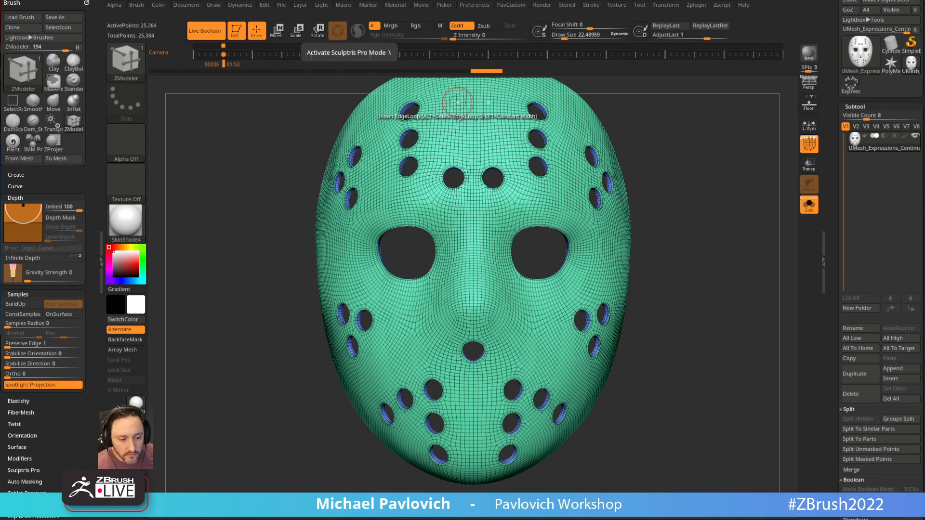
# Switch to the original Expressions head tool and turn Solo off.
pyautogui.moveTo(667, 219); pyautogui.dragTo(711, 186)
pyautogui.click(853, 89)
pyautogui.press('f')
pyautogui.click(813, 205)
pyautogui.hotkey('shift', 'f')
pyautogui.moveTo(707, 192)
pyautogui.keyDown('alt'); pyautogui.mouseDown()
pyautogui.moveTo(716, 194)
pyautogui.moveTo(693, 195)
pyautogui.mouseUp(); pyautogui.keyUp('alt')
pyautogui.press('[')
# Delete the old hockey mask subtool and the hole cylinder subtool from the head tool.
pyautogui.click(872, 169)
pyautogui.moveTo(837, 189); pyautogui.dragTo(836, 153)
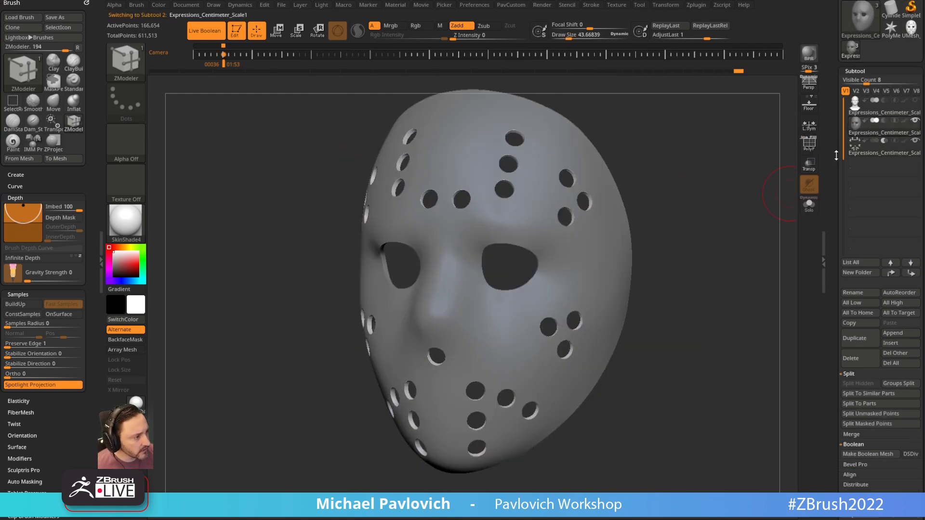
pyautogui.click(849, 360)
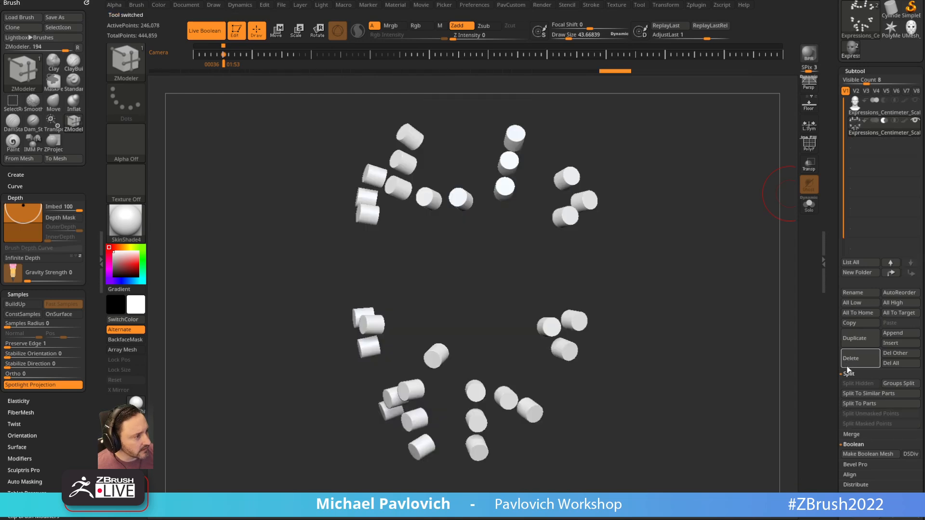
pyautogui.click(849, 361)
# Append the ZRemeshed mask to the head tool, choose the Standard brush at draw size about 21, and select the mask.
pyautogui.click(895, 329)
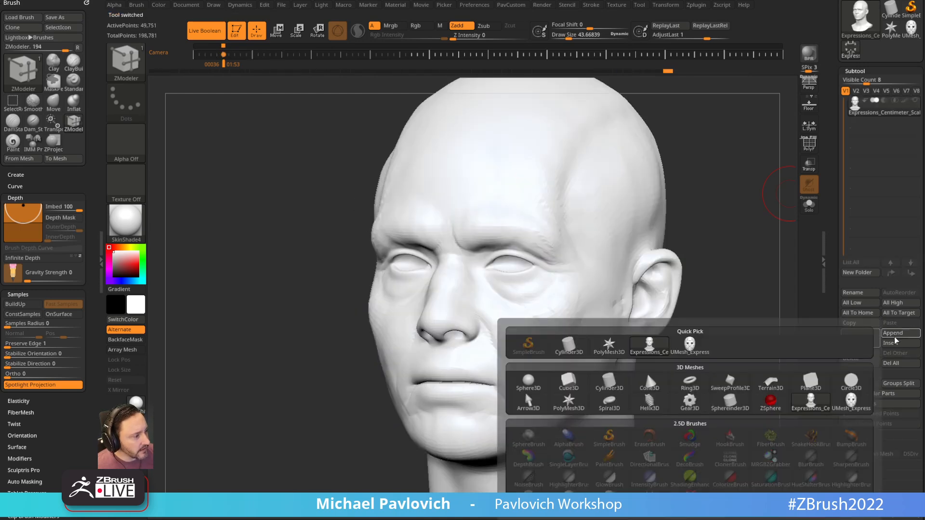
pyautogui.click(691, 347)
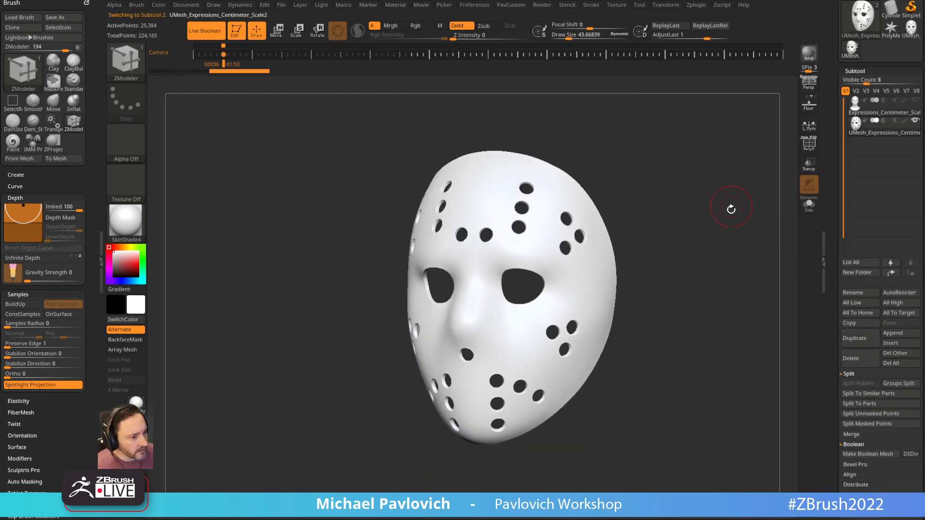
pyautogui.press('b')
pyautogui.press('s')
pyautogui.press('t')
pyautogui.moveTo(699, 231)
pyautogui.mouseDown()
pyautogui.moveTo(686, 231)
pyautogui.moveTo(715, 225)
pyautogui.moveTo(660, 181)
pyautogui.moveTo(728, 201)
pyautogui.mouseUp()
pyautogui.press('s')
pyautogui.click(665, 185)
pyautogui.keyDown('alt'); pyautogui.click(620, 228); pyautogui.keyUp('alt')
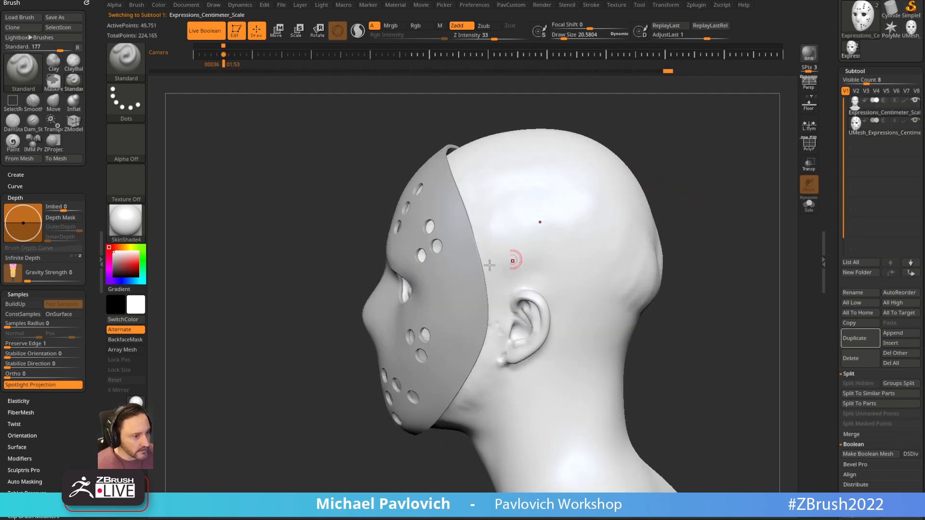
pyautogui.keyDown('alt'); pyautogui.click(462, 275); pyautogui.keyUp('alt')
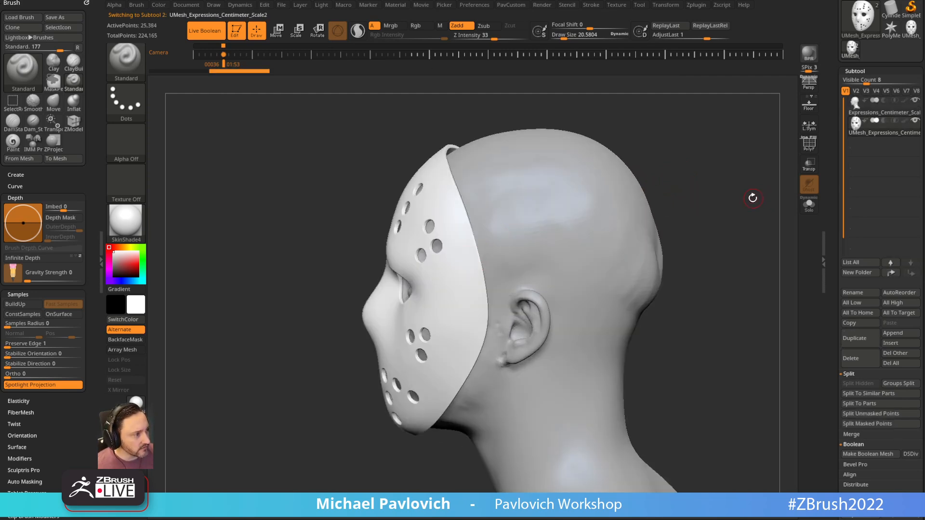
# Append a PolyMesh3D star and reorder it to be the first subtool.
pyautogui.click(893, 333)
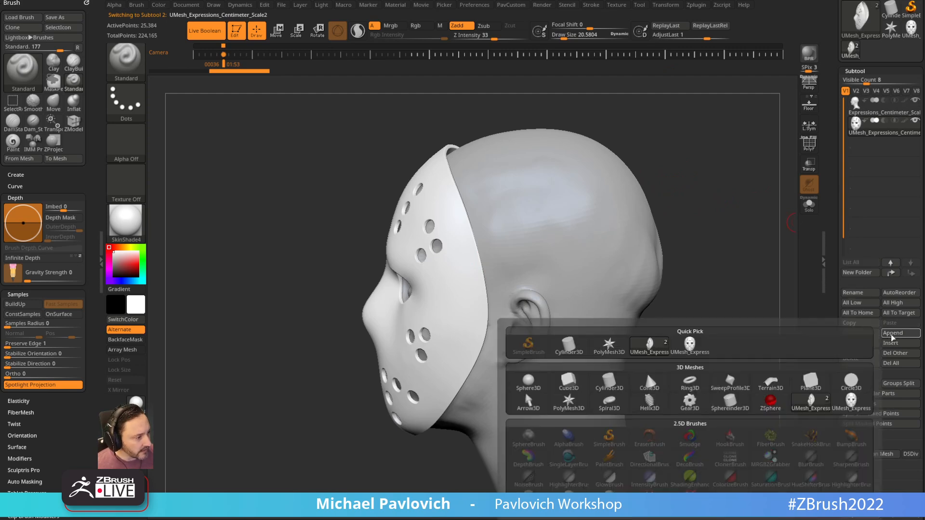
pyautogui.click(608, 346)
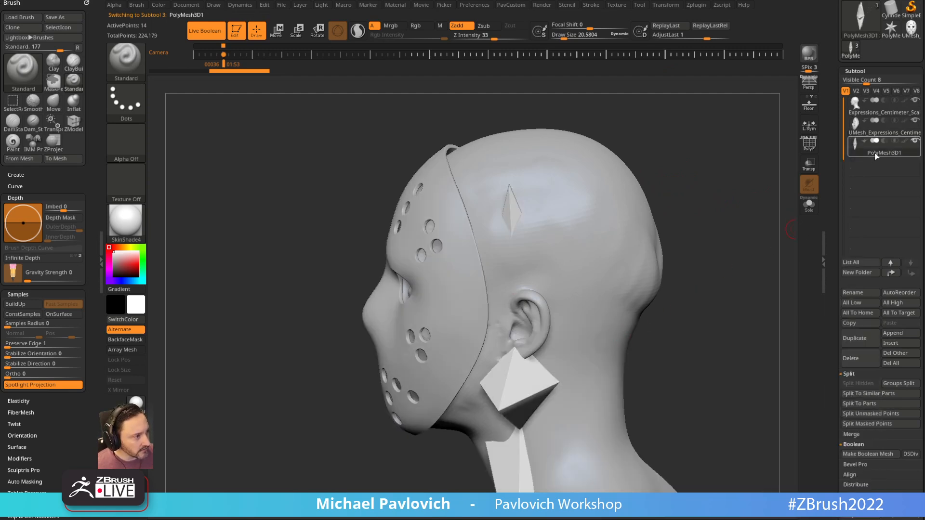
pyautogui.click(891, 274)
pyautogui.click(891, 275)
# Enable ghost transparency and scale the star down until it is small enough to fit inside the head.
pyautogui.keyDown('alt'); pyautogui.moveTo(723, 188); pyautogui.dragTo(711, 149); pyautogui.keyUp('alt')
pyautogui.keyDown('shift'); pyautogui.moveTo(716, 179); pyautogui.dragTo(747, 181); pyautogui.keyUp('shift')
pyautogui.click(809, 165)
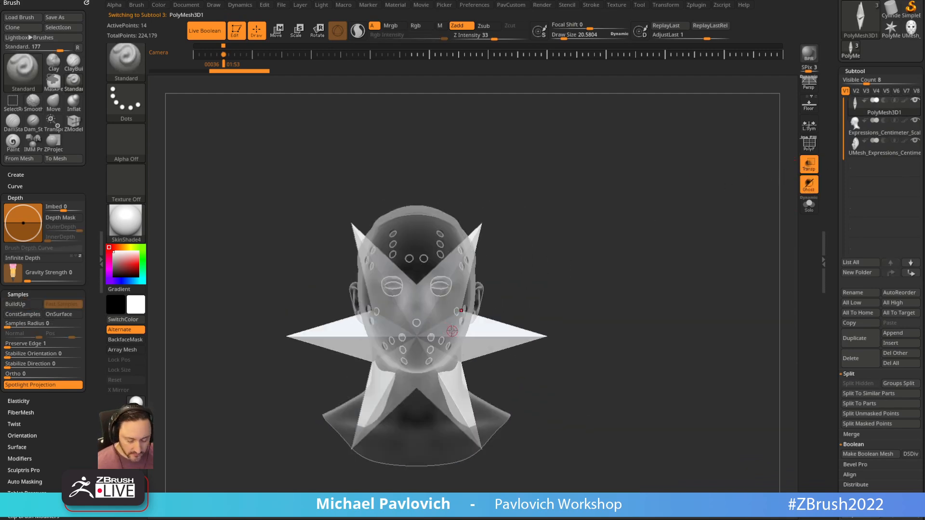
pyautogui.press('e')
pyautogui.moveTo(421, 333); pyautogui.dragTo(277, 196)
pyautogui.moveTo(559, 183)
pyautogui.mouseDown()
pyautogui.moveTo(486, 193)
pyautogui.moveTo(497, 202)
pyautogui.mouseUp()
pyautogui.press('q')
pyautogui.moveTo(572, 229)
pyautogui.keyDown('shift'); pyautogui.mouseDown()
pyautogui.moveTo(653, 221)
pyautogui.moveTo(647, 232)
pyautogui.mouseUp(); pyautogui.keyUp('shift')
# Save the tool as Voorhees001 and turn transparency off.
pyautogui.moveTo(831, 136); pyautogui.dragTo(831, 232)
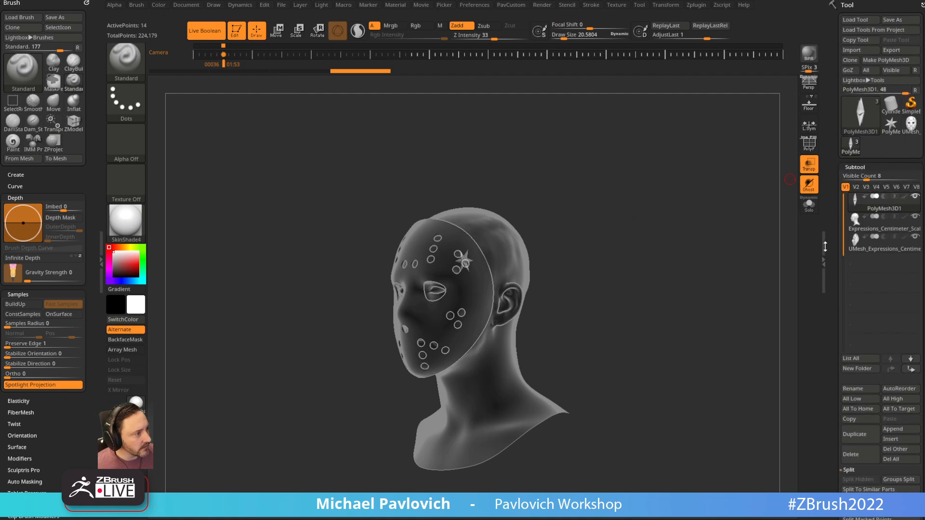
pyautogui.click(894, 22)
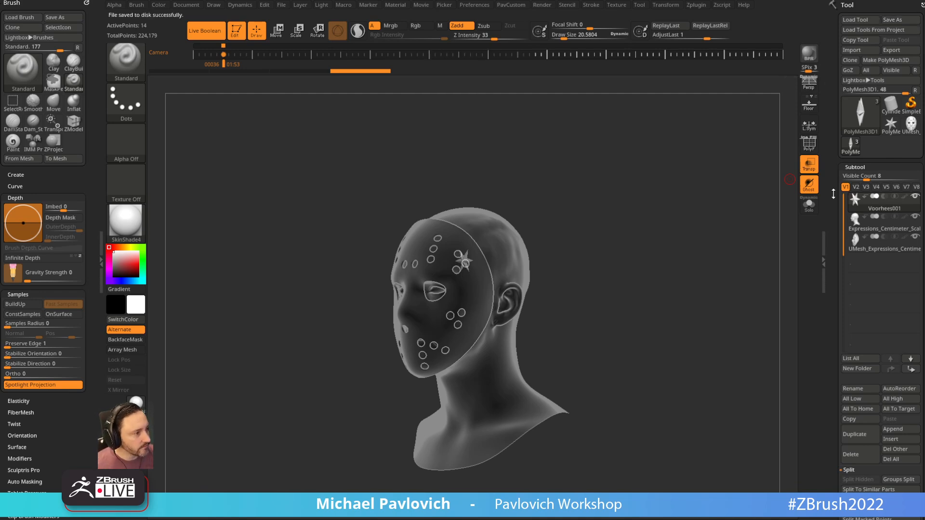
pyautogui.click(809, 164)
pyautogui.moveTo(682, 210)
pyautogui.mouseDown()
pyautogui.moveTo(708, 202)
pyautogui.moveTo(719, 246)
pyautogui.moveTo(737, 207)
pyautogui.moveTo(779, 186)
pyautogui.mouseUp()
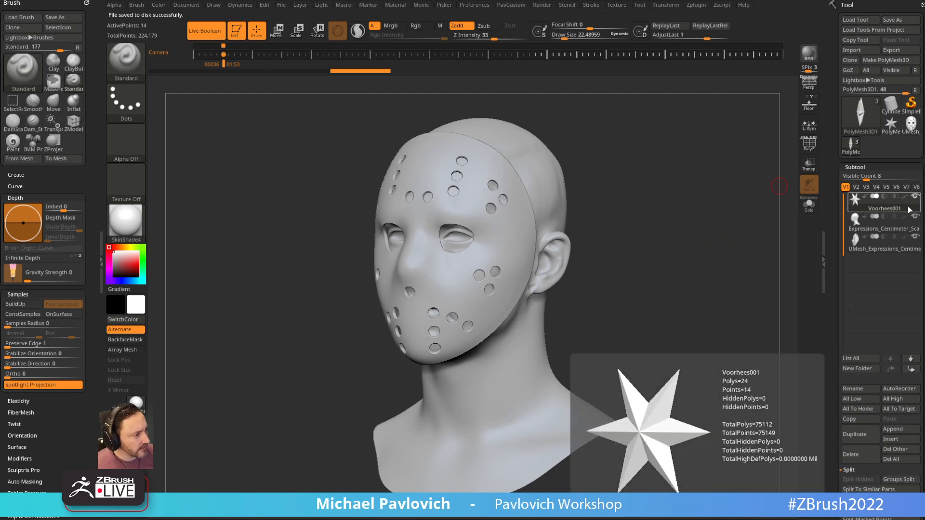
# Hide the Voorhees001 star subtool, make it the active subtool and choose the Topology brush.
pyautogui.click(885, 225)
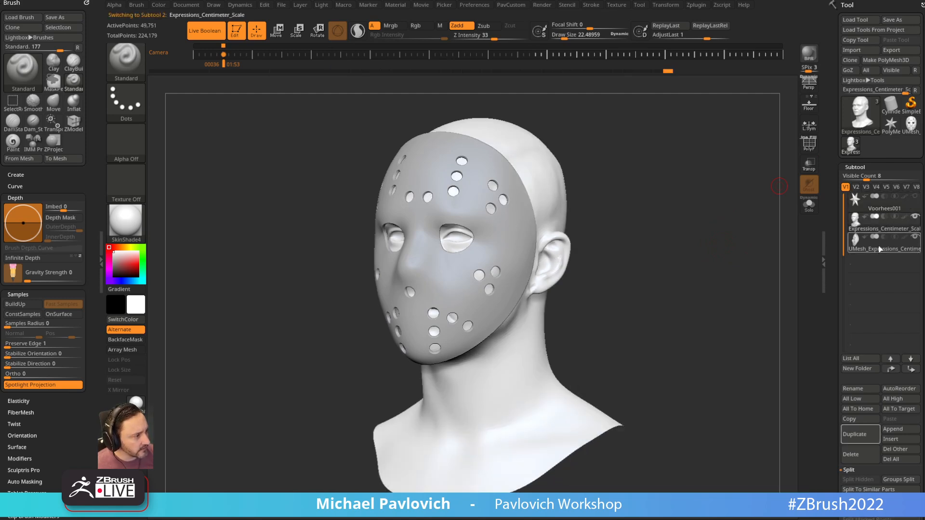
pyautogui.click(882, 244)
pyautogui.moveTo(692, 224)
pyautogui.mouseDown()
pyautogui.moveTo(661, 206)
pyautogui.moveTo(683, 217)
pyautogui.mouseUp()
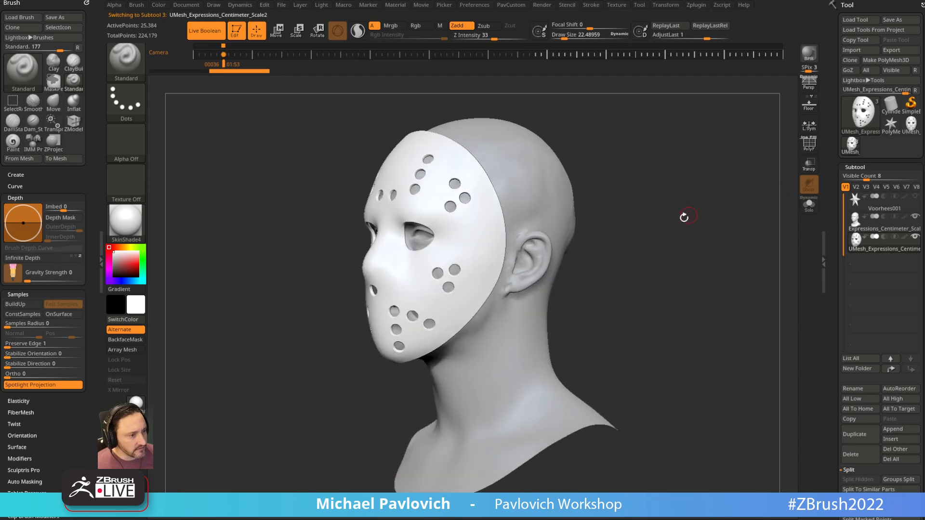
pyautogui.click(873, 210)
pyautogui.moveTo(708, 261)
pyautogui.mouseDown()
pyautogui.moveTo(677, 259)
pyautogui.moveTo(729, 219)
pyautogui.moveTo(721, 179)
pyautogui.moveTo(746, 230)
pyautogui.moveTo(582, 192)
pyautogui.moveTo(657, 168)
pyautogui.moveTo(659, 178)
pyautogui.mouseUp()
pyautogui.press('b')
pyautogui.press('t')
pyautogui.press('o')
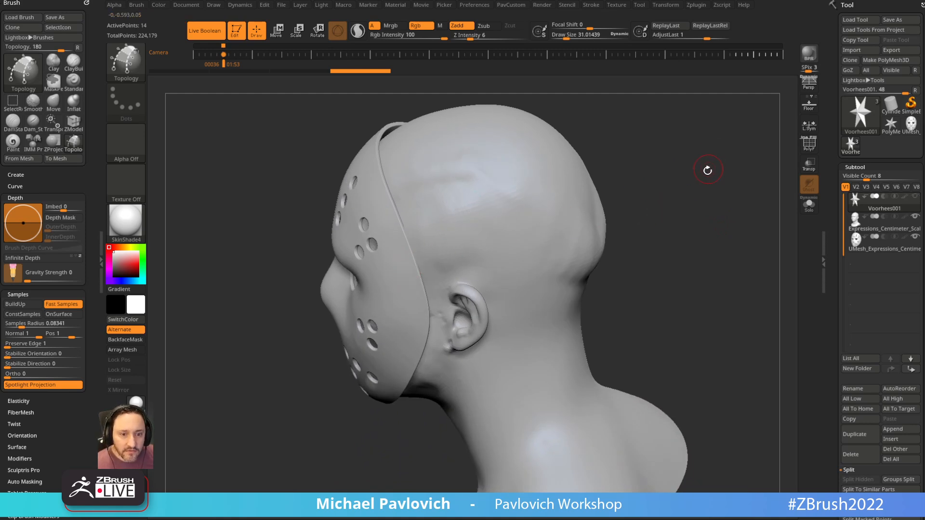
# Draw two long topology curves from the mask's side around the back of the head as a strap's upper and lower edges.
pyautogui.moveTo(707, 176)
pyautogui.mouseDown()
pyautogui.moveTo(723, 180)
pyautogui.moveTo(703, 186)
pyautogui.mouseUp()
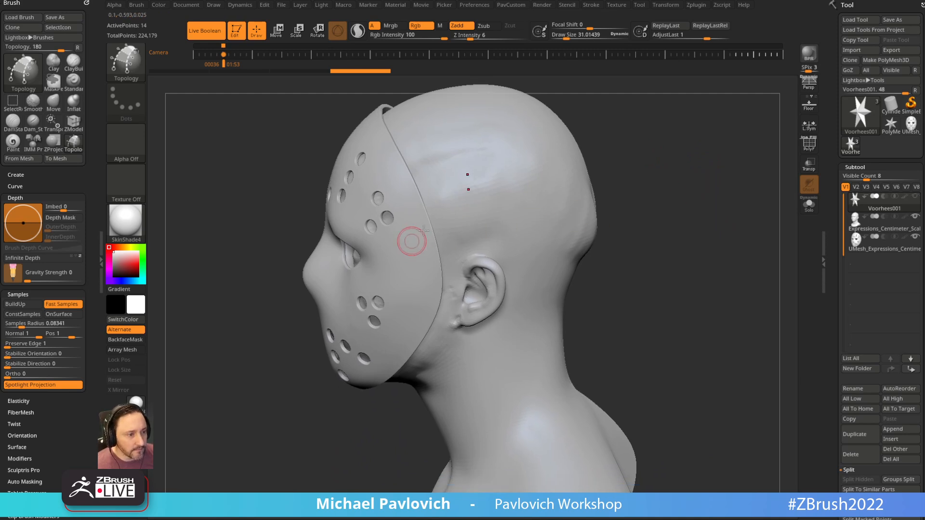
pyautogui.moveTo(637, 168); pyautogui.dragTo(570, 187)
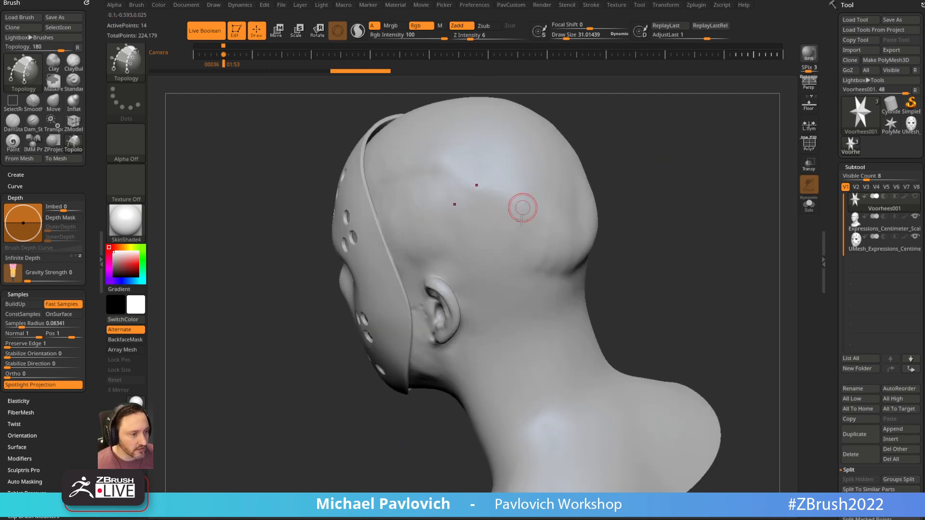
pyautogui.moveTo(522, 208); pyautogui.dragTo(416, 254, button='right')
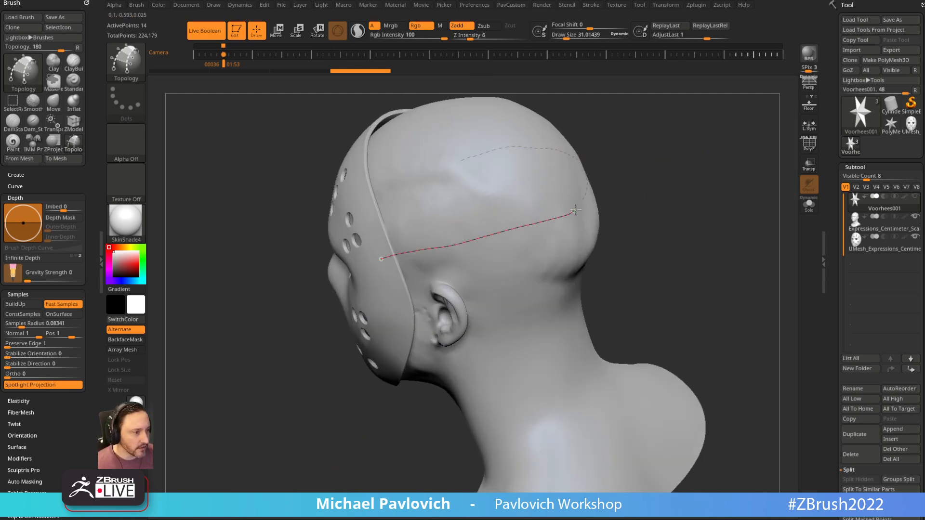
pyautogui.moveTo(574, 211); pyautogui.dragTo(575, 210)
pyautogui.moveTo(637, 192); pyautogui.dragTo(392, 287)
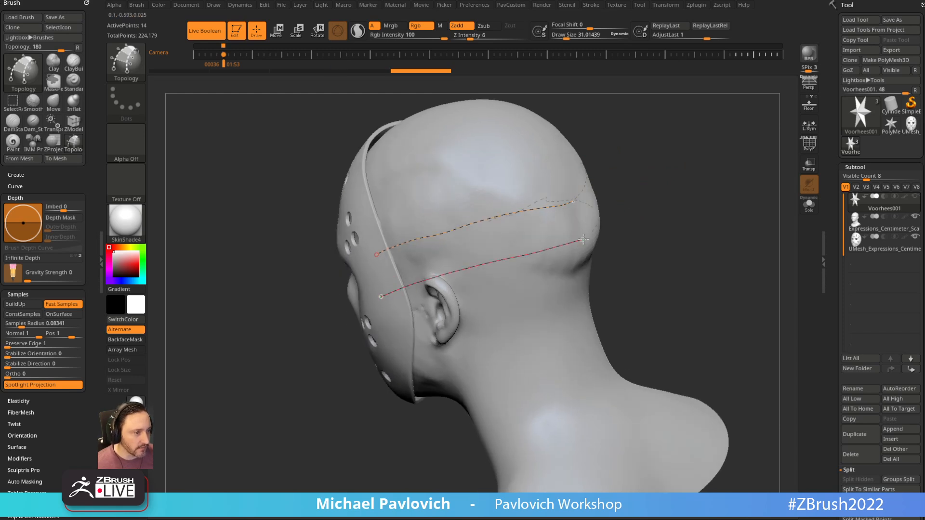
pyautogui.moveTo(583, 240); pyautogui.dragTo(584, 240)
pyautogui.moveTo(641, 215); pyautogui.dragTo(648, 185)
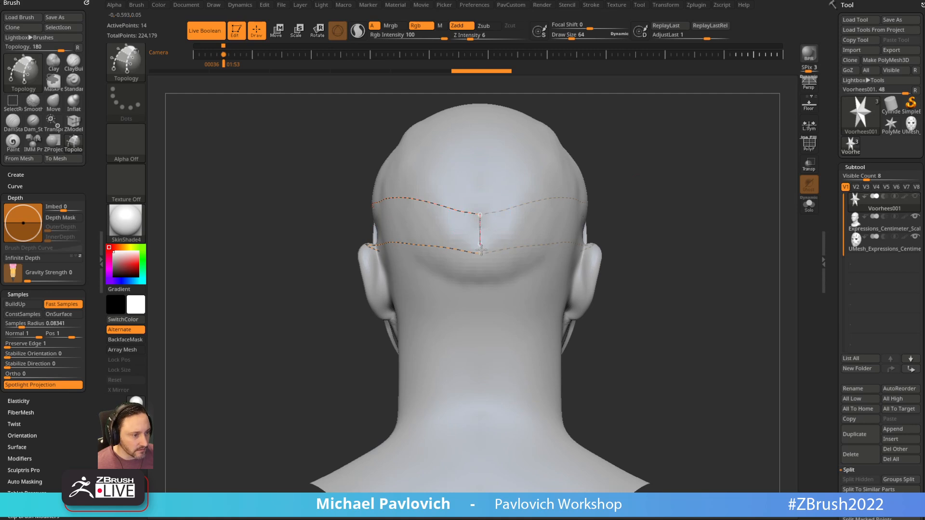
# Draw vertical topology curves across both strap edges, from the center back of the head to the mask, to form the strap's polygons.
pyautogui.moveTo(594, 165); pyautogui.dragTo(607, 167)
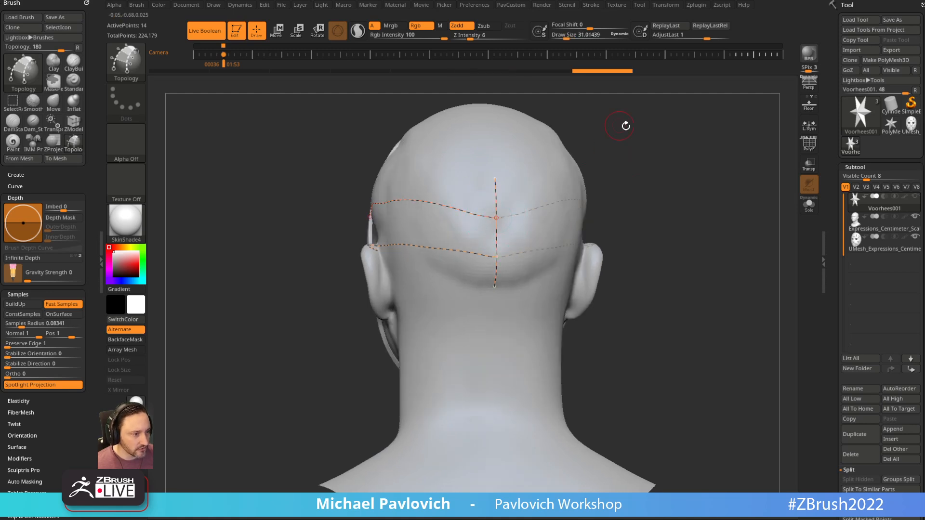
pyautogui.moveTo(615, 124); pyautogui.dragTo(661, 140)
pyautogui.moveTo(482, 194); pyautogui.dragTo(483, 288)
pyautogui.moveTo(514, 194); pyautogui.dragTo(516, 283)
pyautogui.moveTo(547, 195); pyautogui.dragTo(553, 281)
pyautogui.moveTo(577, 195); pyautogui.dragTo(580, 267)
pyautogui.moveTo(702, 221); pyautogui.dragTo(646, 223)
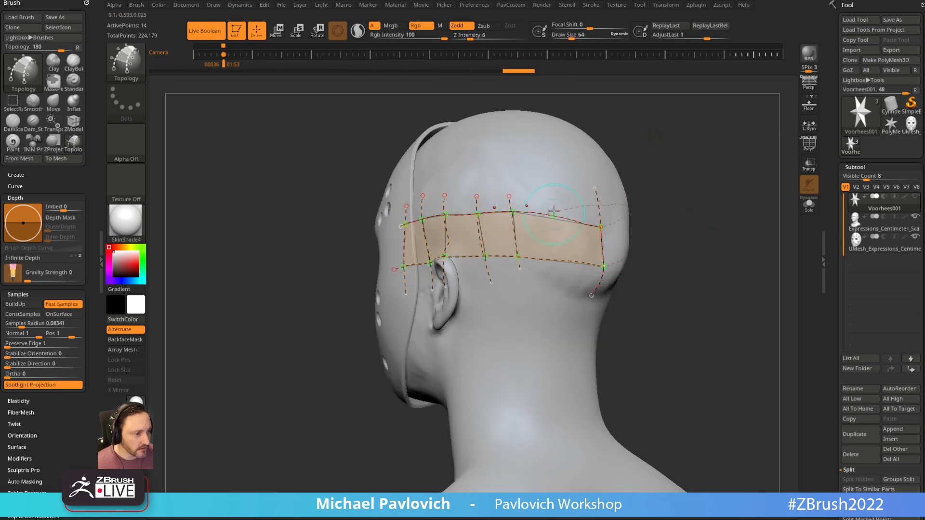
pyautogui.moveTo(733, 201); pyautogui.dragTo(737, 196)
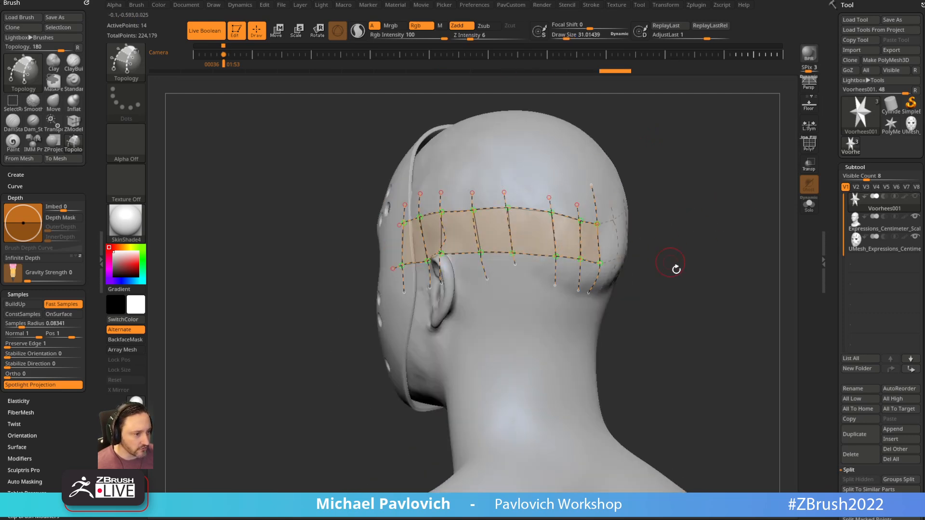
# Generate the strap mesh from the topology curves around the head and turn polyframe on.
pyautogui.moveTo(671, 261); pyautogui.dragTo(690, 263)
pyautogui.click(557, 377)
pyautogui.keyDown('alt'); pyautogui.moveTo(748, 214); pyautogui.dragTo(752, 194); pyautogui.keyUp('alt')
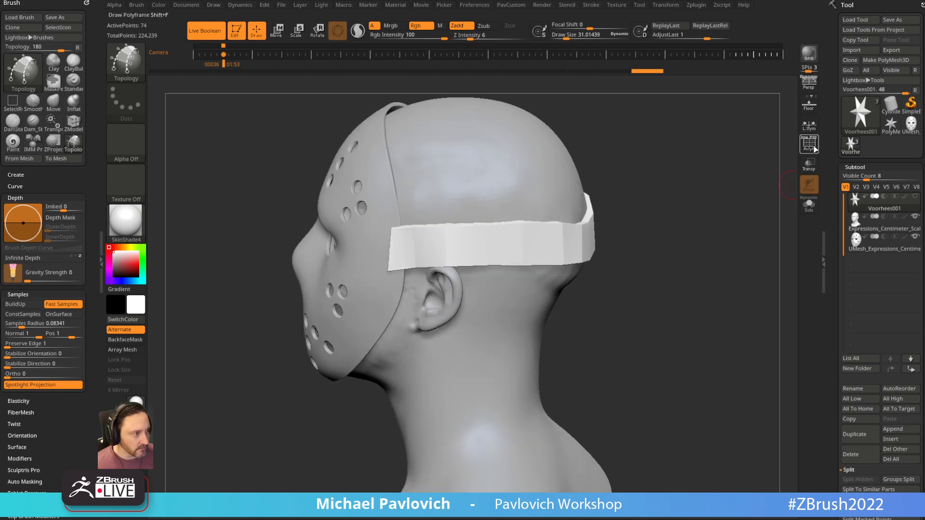
pyautogui.click(813, 148)
pyautogui.moveTo(673, 205); pyautogui.dragTo(690, 227)
# Split the masked points so the star and the strap become separate subtools, and make the strap active.
pyautogui.press('space')
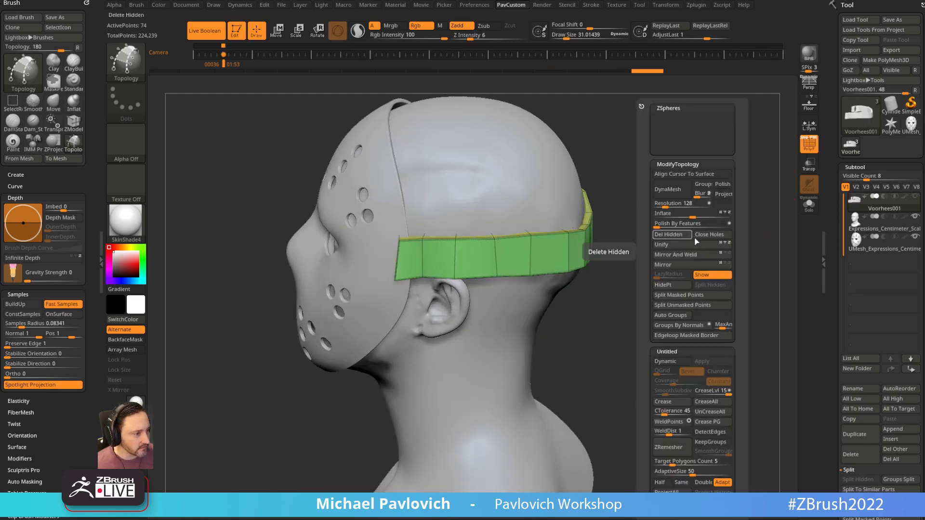
pyautogui.click(690, 295)
pyautogui.click(904, 370)
pyautogui.moveTo(714, 266); pyautogui.dragTo(686, 264)
# Crease the strap's edges with a crease tolerance of 61 and smooth the strap with Polish By Features.
pyautogui.press('space')
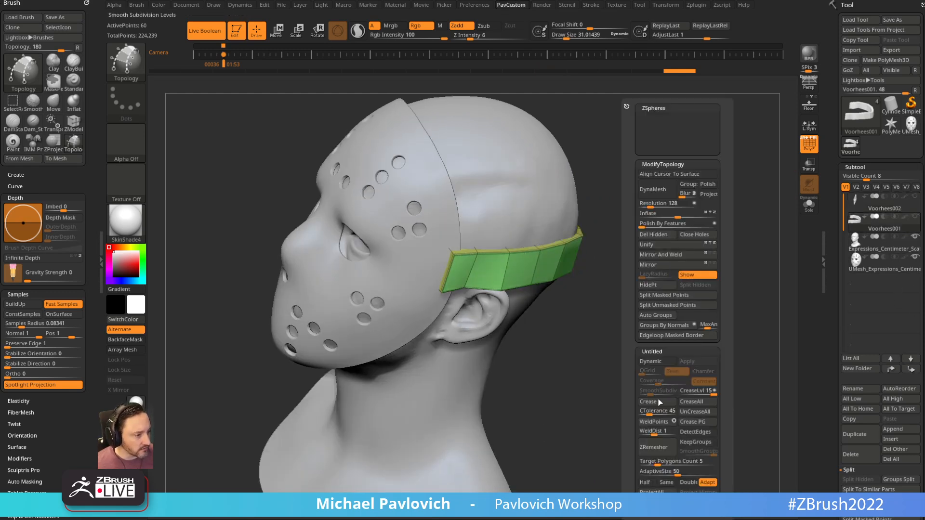
pyautogui.moveTo(651, 412); pyautogui.dragTo(656, 411)
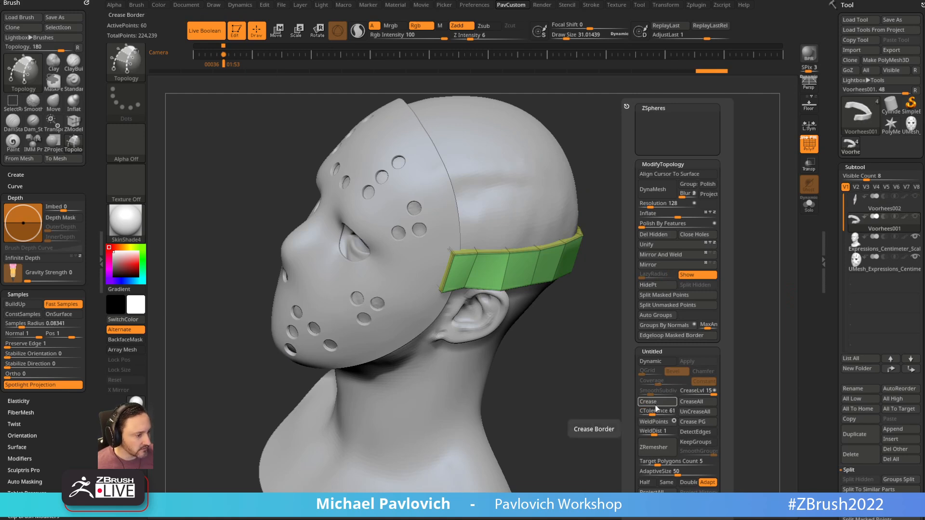
pyautogui.moveTo(726, 236); pyautogui.dragTo(674, 236)
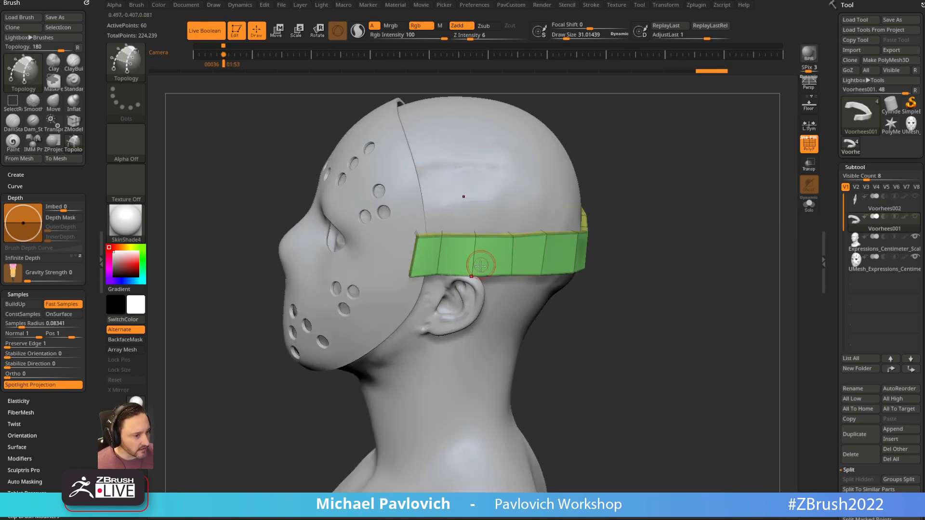
pyautogui.press('`')
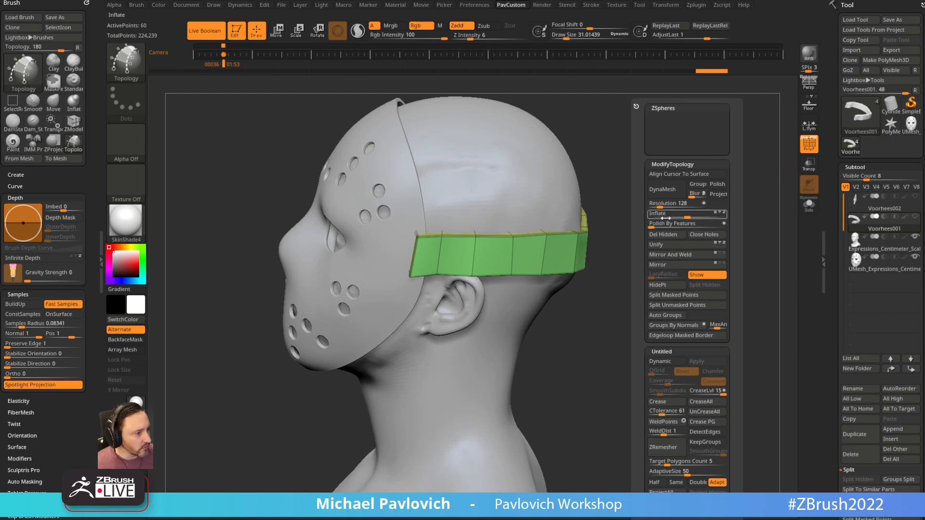
pyautogui.moveTo(656, 223); pyautogui.dragTo(650, 230)
pyautogui.moveTo(665, 198); pyautogui.dragTo(717, 190)
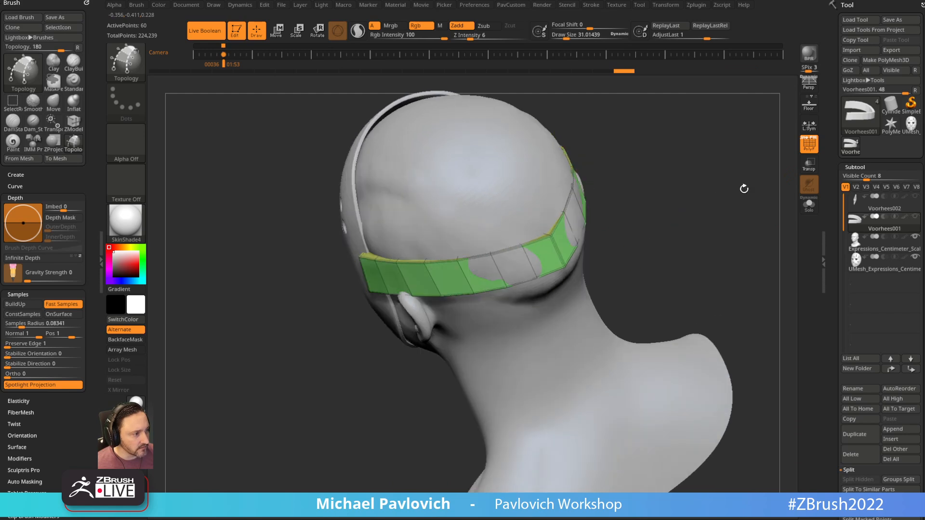
# Isolate the strap, choose the ZModeler brush and set its edge action to Crease.
pyautogui.click(809, 205)
pyautogui.moveTo(754, 220); pyautogui.dragTo(723, 222)
pyautogui.press('b')
pyautogui.press('z')
pyautogui.press('m')
pyautogui.press('space')
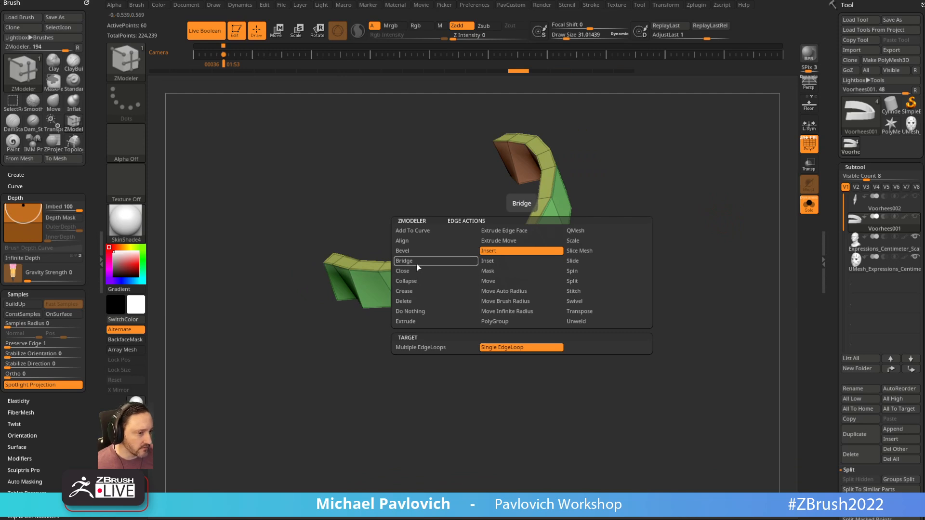
pyautogui.click(414, 292)
pyautogui.click(425, 358)
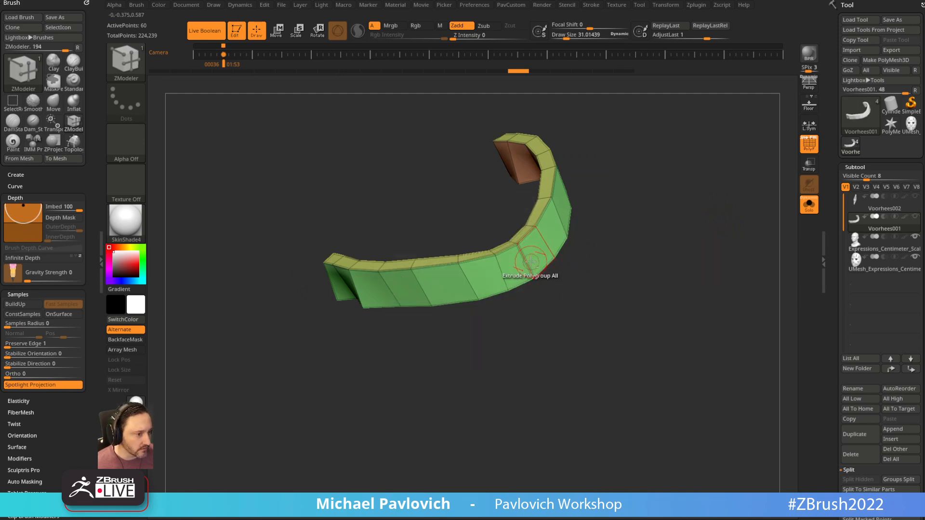
# Apply Polish By Features to the isolated strap, then show the head and mask transparently with polyframe off.
pyautogui.moveTo(663, 249); pyautogui.dragTo(671, 253)
pyautogui.press('`')
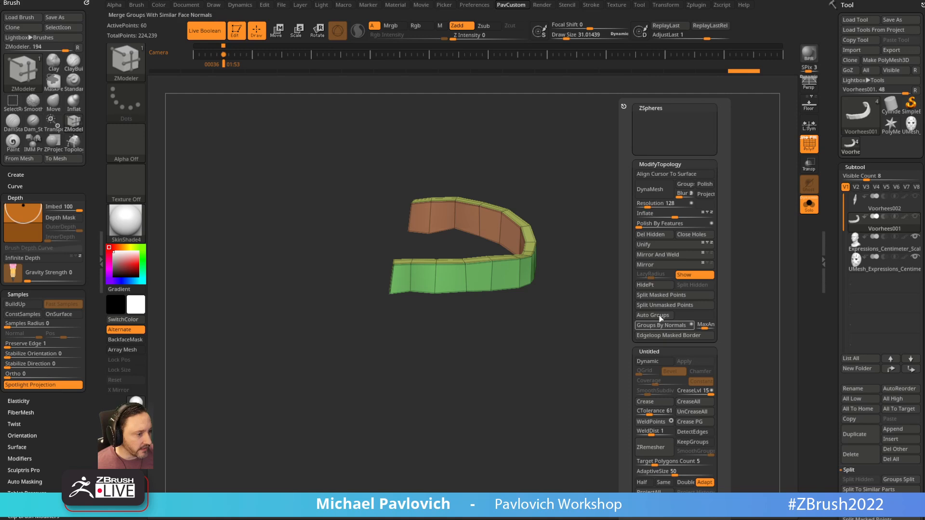
pyautogui.click(644, 224)
pyautogui.click(809, 205)
pyautogui.click(811, 160)
pyautogui.moveTo(702, 204)
pyautogui.mouseDown()
pyautogui.moveTo(690, 207)
pyautogui.moveTo(713, 201)
pyautogui.moveTo(665, 221)
pyautogui.mouseUp()
pyautogui.click(809, 145)
# Raise the sagging middle of the strap at the back of the head with the Move brush and polish it by features.
pyautogui.press('ctrl')
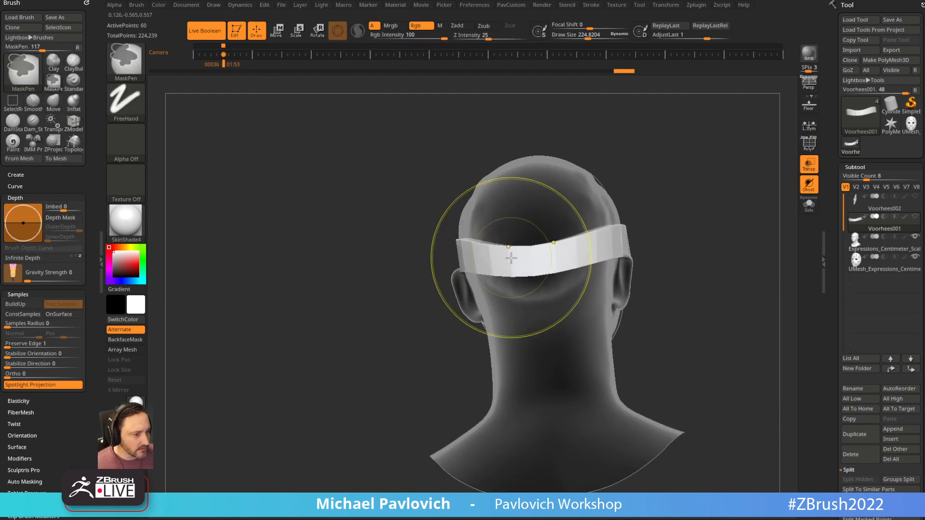
pyautogui.moveTo(510, 258)
pyautogui.mouseDown()
pyautogui.moveTo(539, 244)
pyautogui.moveTo(515, 249)
pyautogui.mouseUp()
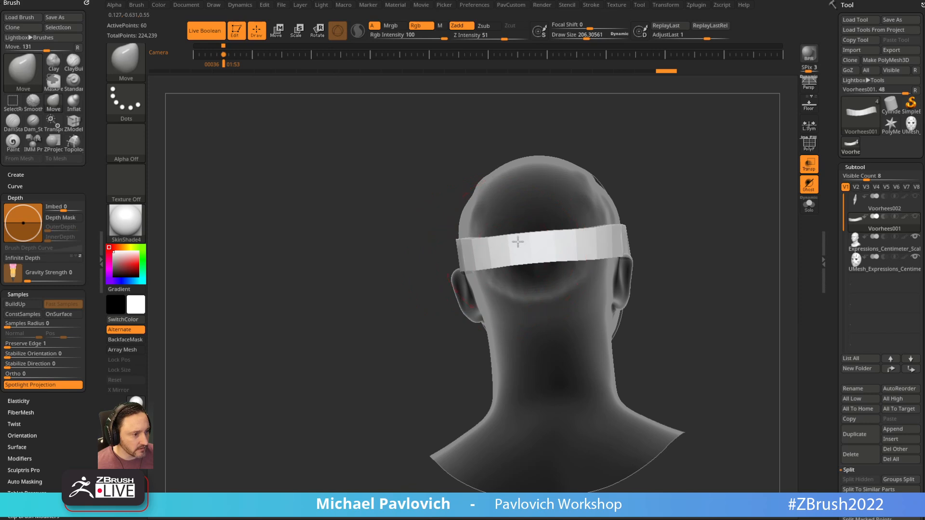
pyautogui.moveTo(631, 212); pyautogui.dragTo(672, 194)
pyautogui.press('2')
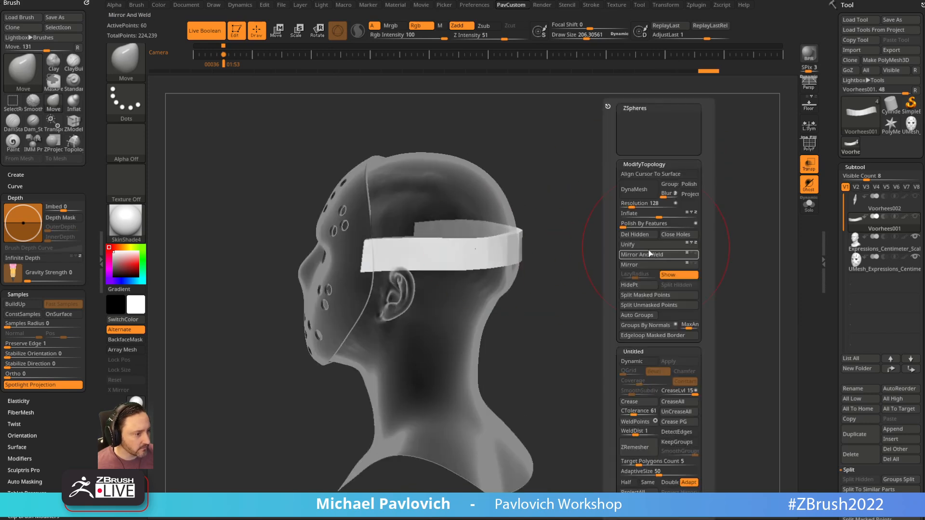
pyautogui.click(637, 224)
pyautogui.moveTo(599, 257); pyautogui.dragTo(576, 274)
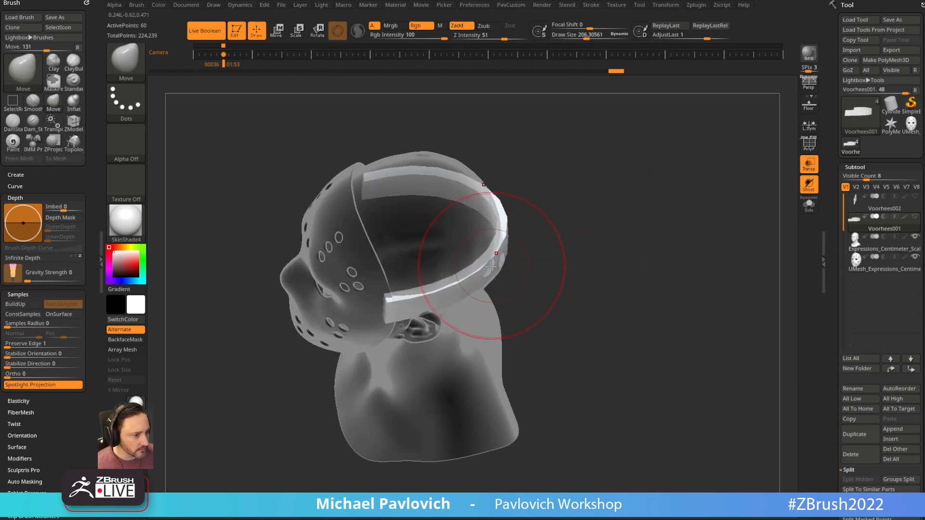
# Isolate the strap with polyframe on and reduce its thickness with ZModeler edge-loop edits, checking it against the head.
pyautogui.click(809, 205)
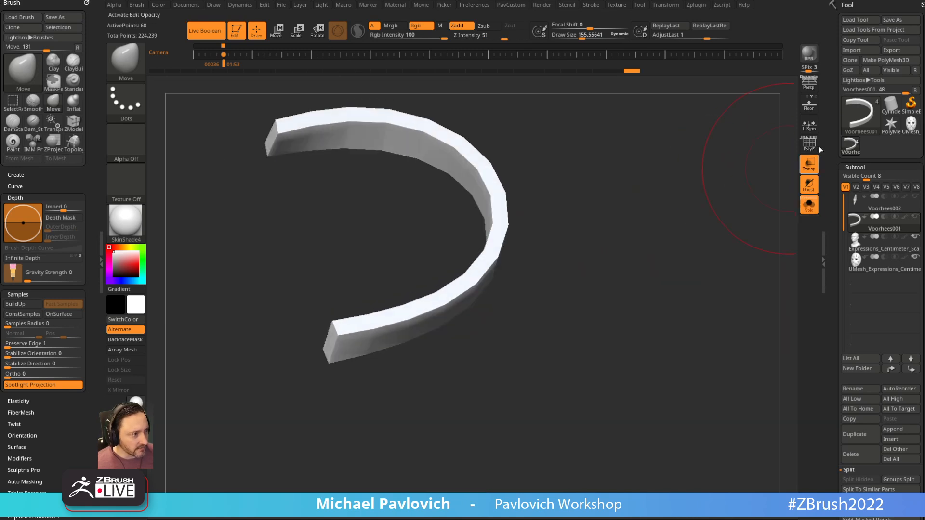
pyautogui.click(809, 143)
pyautogui.moveTo(590, 199); pyautogui.dragTo(535, 206)
pyautogui.press('b')
pyautogui.press('z')
pyautogui.press('m')
pyautogui.press('space')
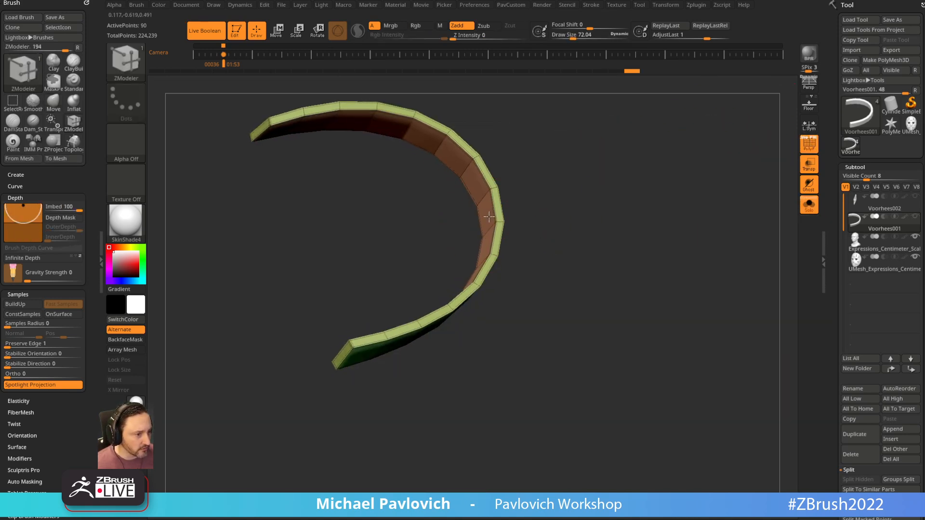
pyautogui.click(809, 205)
pyautogui.moveTo(702, 213); pyautogui.dragTo(510, 255)
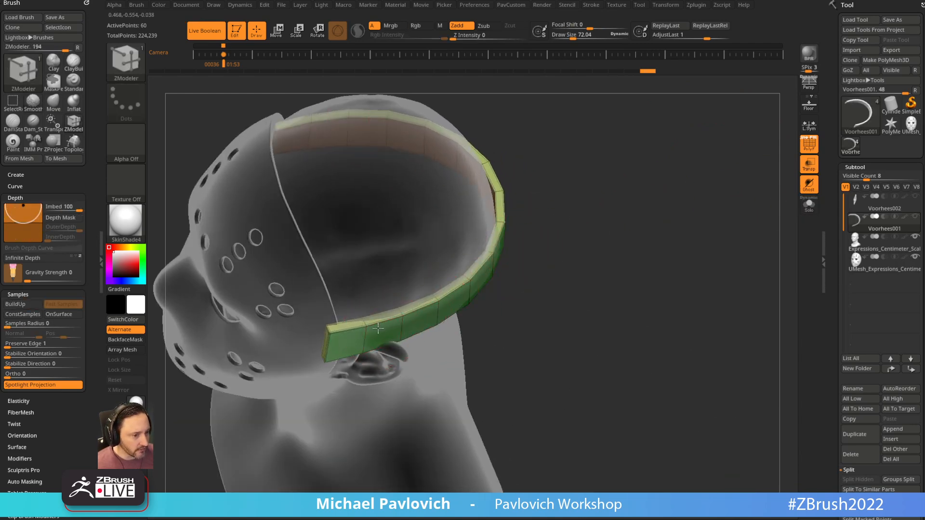
pyautogui.moveTo(379, 333); pyautogui.dragTo(373, 340)
# Choose the Move brush, isolate the strap without polyframe and turn on dynamic subdivision.
pyautogui.moveTo(566, 220); pyautogui.dragTo(507, 188)
pyautogui.press('b')
pyautogui.press('m')
pyautogui.press('v')
pyautogui.moveTo(671, 226)
pyautogui.mouseDown()
pyautogui.moveTo(665, 169)
pyautogui.moveTo(713, 176)
pyautogui.mouseUp()
pyautogui.click(810, 206)
pyautogui.moveTo(792, 200); pyautogui.dragTo(783, 187)
pyautogui.click(810, 152)
pyautogui.moveTo(718, 201); pyautogui.dragTo(718, 219)
pyautogui.press('d')
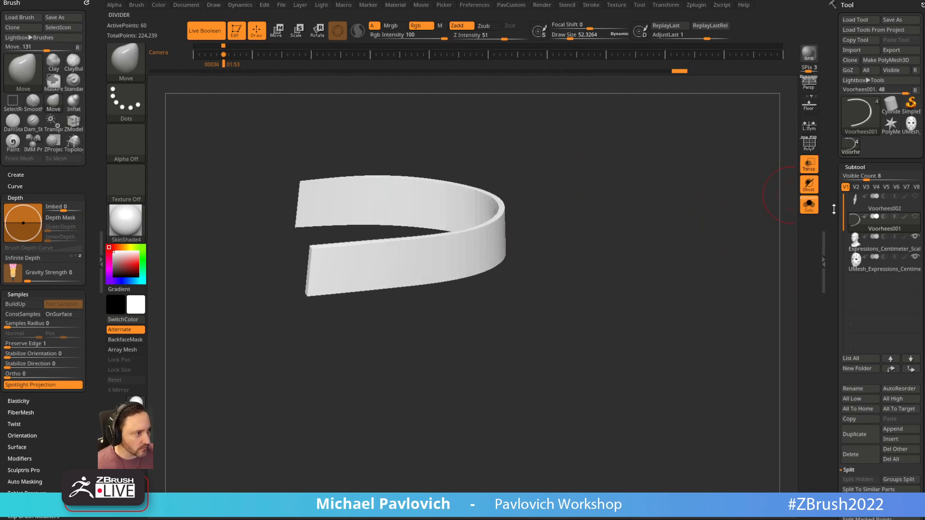
# Set the strap's crease level to 2 and SmoothSubdiv to 3, then turn transparency and solo off.
pyautogui.scroll(-7, 836, 197)
pyautogui.scroll(-2, 834, 402)
pyautogui.press('5')
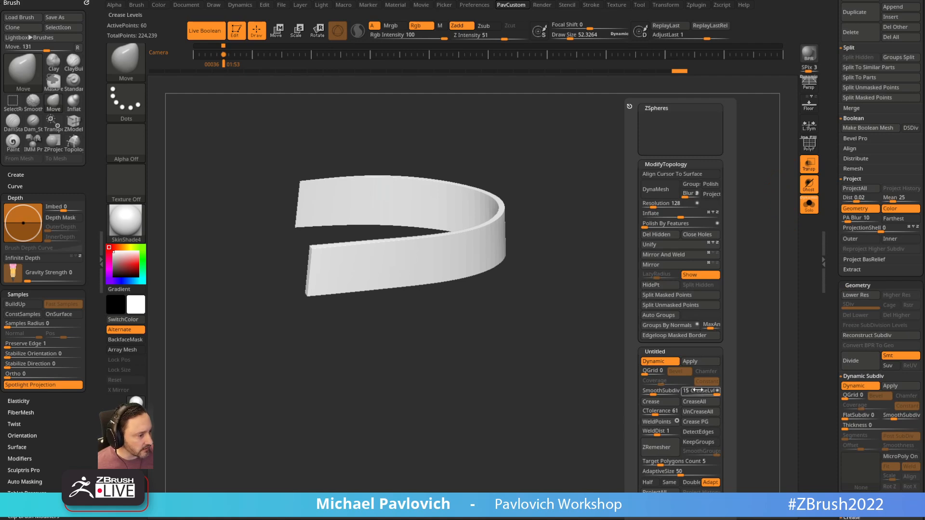
pyautogui.moveTo(654, 393); pyautogui.dragTo(658, 393)
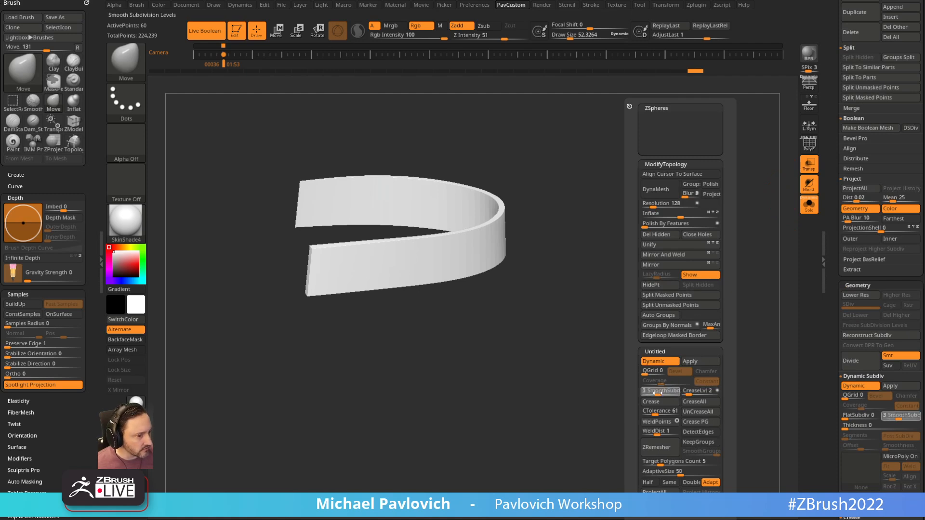
pyautogui.click(811, 161)
pyautogui.moveTo(716, 212)
pyautogui.mouseDown()
pyautogui.moveTo(700, 218)
pyautogui.moveTo(728, 212)
pyautogui.mouseUp()
pyautogui.click(808, 205)
# Adjust the Move brush's draw size to about 161 and shape the strap against the head and above the ear.
pyautogui.moveTo(675, 192); pyautogui.dragTo(665, 249)
pyautogui.press('s')
pyautogui.moveTo(544, 301); pyautogui.dragTo(558, 301)
pyautogui.moveTo(573, 299); pyautogui.dragTo(524, 301)
pyautogui.moveTo(570, 253); pyautogui.dragTo(548, 266)
pyautogui.moveTo(541, 267)
pyautogui.mouseDown()
pyautogui.moveTo(603, 248)
pyautogui.moveTo(543, 229)
pyautogui.mouseUp()
pyautogui.press('s')
pyautogui.moveTo(578, 238); pyautogui.dragTo(594, 236)
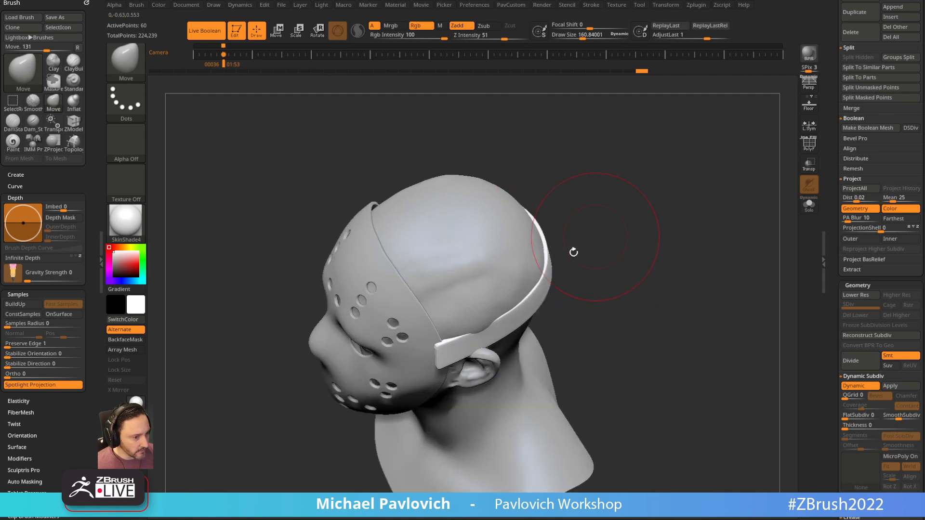
pyautogui.moveTo(486, 338); pyautogui.dragTo(491, 312)
# Adjust the whole strap's placement with the gizmo and scale its height down slightly.
pyautogui.moveTo(622, 253)
pyautogui.mouseDown()
pyautogui.moveTo(626, 205)
pyautogui.moveTo(632, 250)
pyautogui.moveTo(645, 183)
pyautogui.moveTo(634, 217)
pyautogui.moveTo(642, 217)
pyautogui.mouseUp()
pyautogui.click(524, 264)
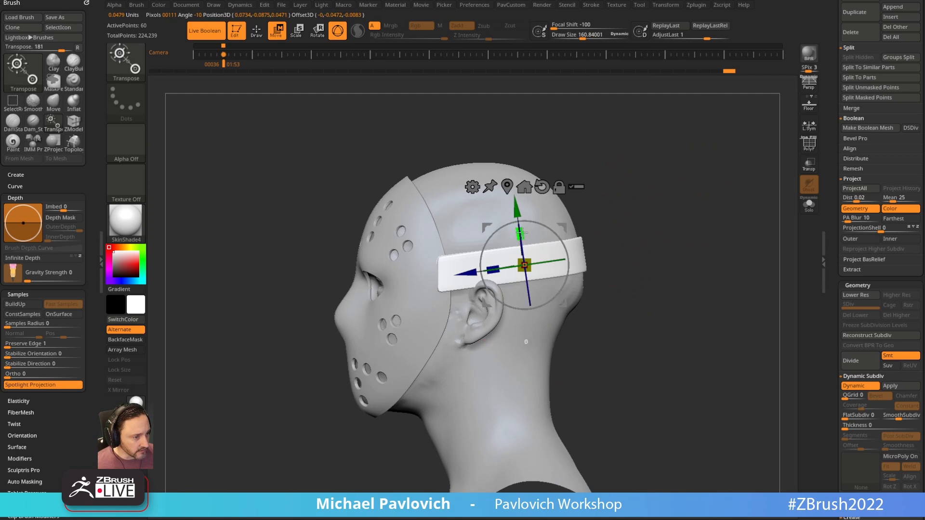
pyautogui.press('q')
pyautogui.moveTo(682, 205); pyautogui.dragTo(715, 192)
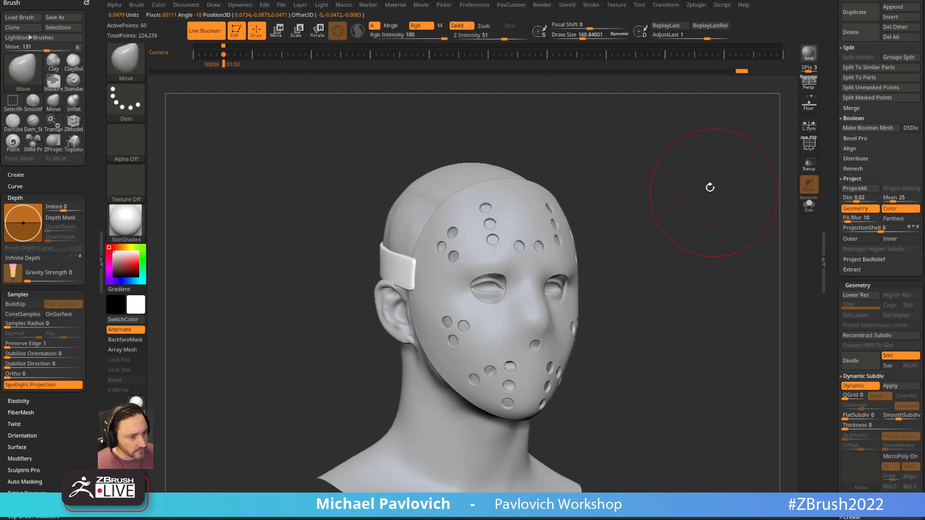
pyautogui.moveTo(659, 199)
pyautogui.mouseDown()
pyautogui.moveTo(673, 215)
pyautogui.moveTo(702, 208)
pyautogui.moveTo(671, 180)
pyautogui.mouseUp()
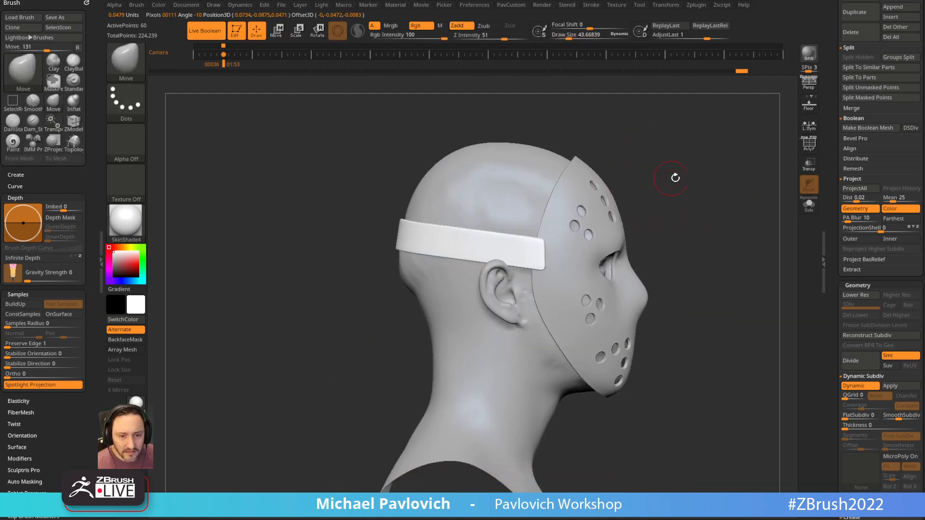
pyautogui.press('w')
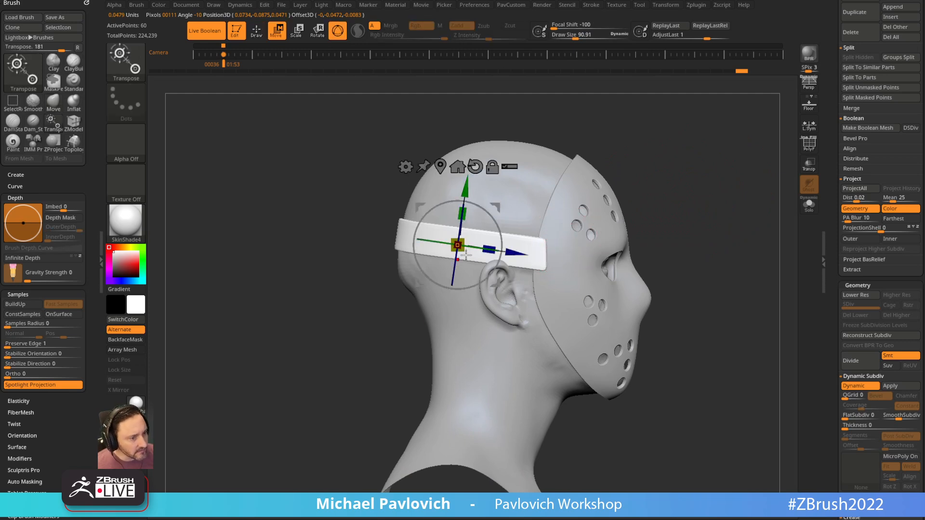
pyautogui.moveTo(464, 214); pyautogui.dragTo(464, 219)
pyautogui.press('q')
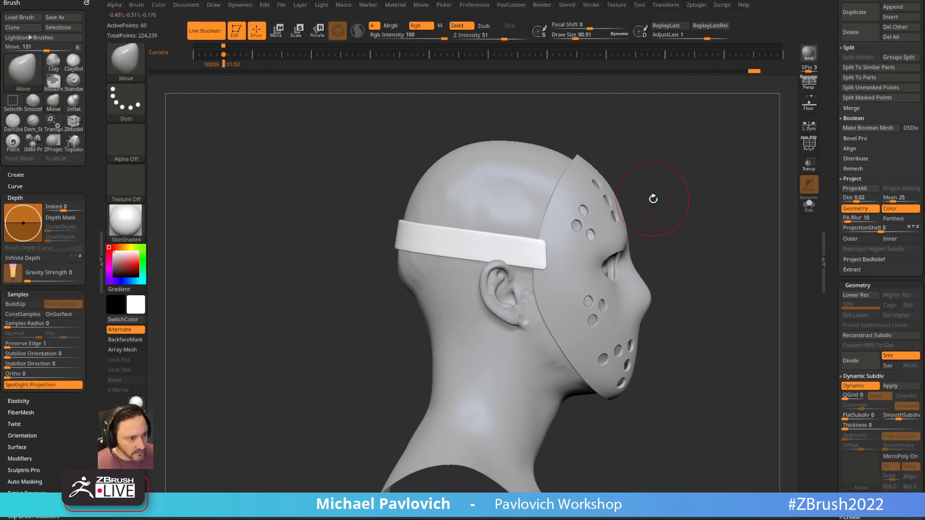
# Reshape the strap's front end where it overlaps the mask and shorten it slightly with the MoveAccu brush.
pyautogui.moveTo(652, 201); pyautogui.dragTo(675, 172)
pyautogui.moveTo(543, 235); pyautogui.dragTo(552, 227)
pyautogui.press('s')
pyautogui.moveTo(704, 199)
pyautogui.mouseDown()
pyautogui.moveTo(696, 200)
pyautogui.moveTo(726, 194)
pyautogui.moveTo(751, 215)
pyautogui.moveTo(655, 184)
pyautogui.mouseUp()
pyautogui.hotkey('shift', 'f')
pyautogui.hotkey('shift', 'd')
pyautogui.press('d')
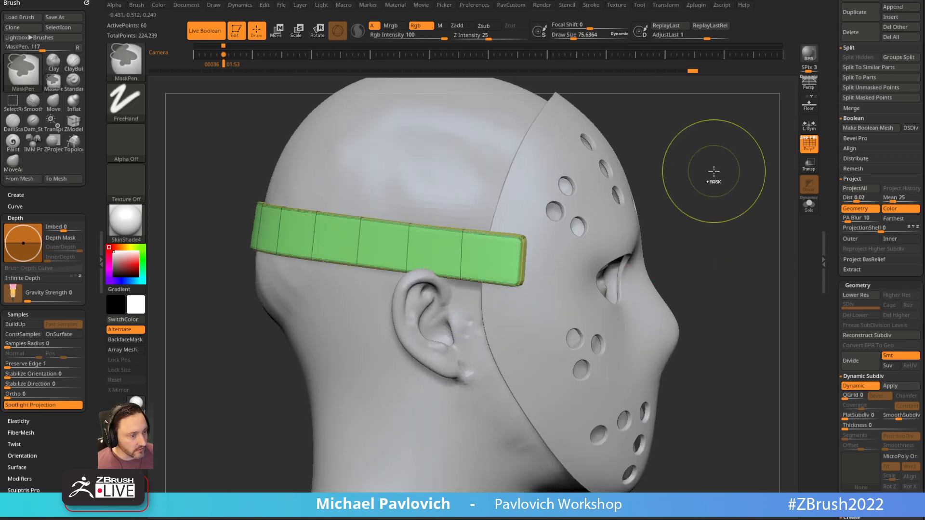
pyautogui.click(809, 145)
pyautogui.press('shift')
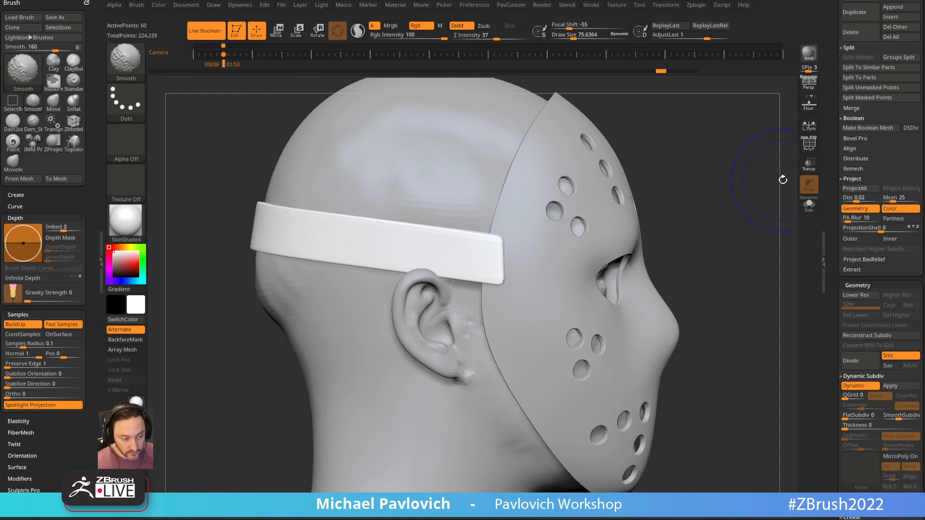
# Isolate the strap with dynamic subdivision off and extrude its front end faces with ZModeler to add a section.
pyautogui.hotkey('shift', 'f')
pyautogui.hotkey('shift', 'd')
pyautogui.moveTo(783, 179); pyautogui.dragTo(750, 186)
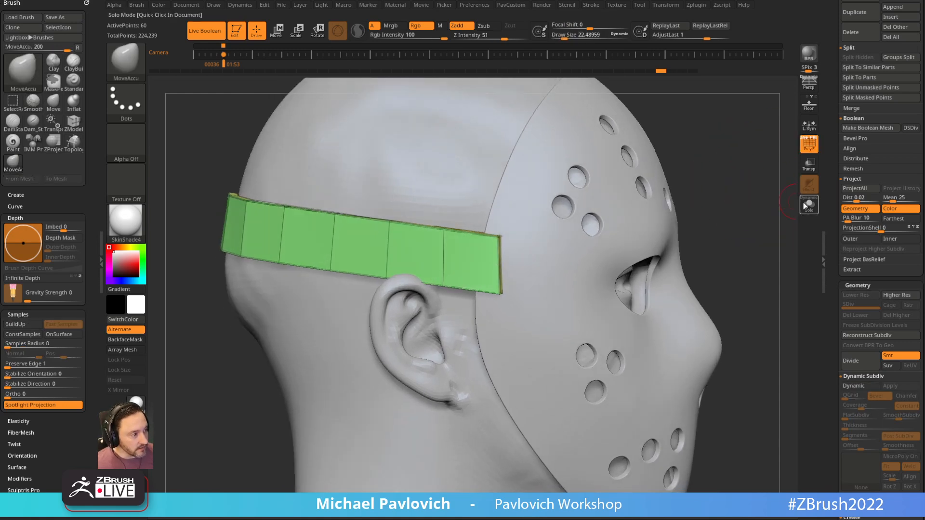
pyautogui.click(809, 204)
pyautogui.press('b')
pyautogui.press('z')
pyautogui.press('m')
pyautogui.press('space')
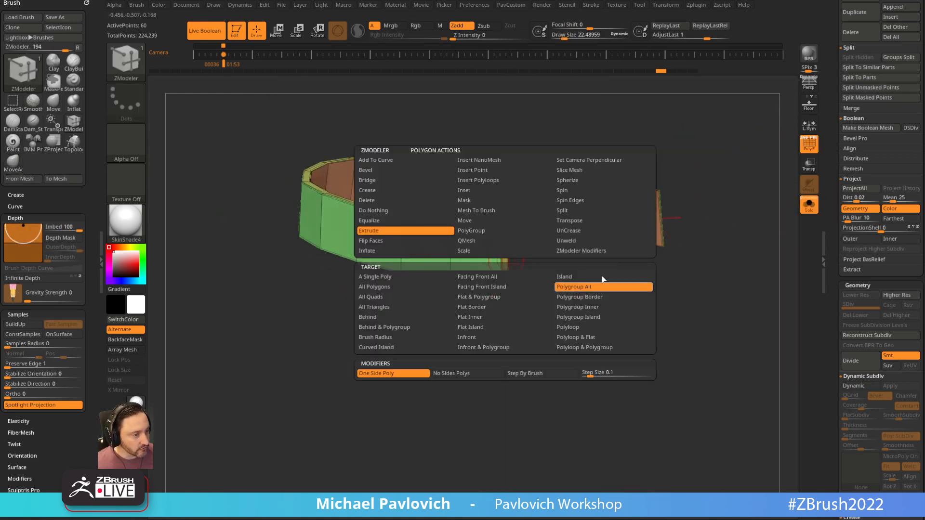
pyautogui.click(393, 288)
pyautogui.moveTo(505, 259); pyautogui.dragTo(569, 302)
pyautogui.moveTo(628, 285); pyautogui.dragTo(615, 252)
# Try to transform the strap's extruded end section with the rest masked, then undo the last three edits.
pyautogui.press('w')
pyautogui.keyDown('ctrl'); pyautogui.click(541, 289); pyautogui.keyUp('ctrl')
pyautogui.moveTo(372, 206); pyautogui.dragTo(376, 213)
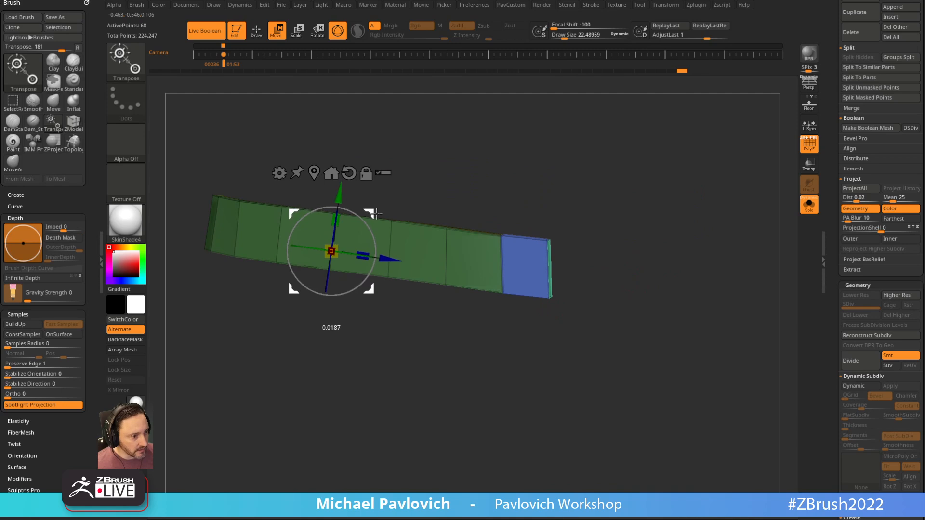
pyautogui.press('q')
pyautogui.moveTo(644, 161)
pyautogui.keyDown('ctrl'); pyautogui.mouseDown()
pyautogui.moveTo(680, 177)
pyautogui.moveTo(665, 285)
pyautogui.moveTo(630, 194)
pyautogui.mouseUp(); pyautogui.keyUp('ctrl')
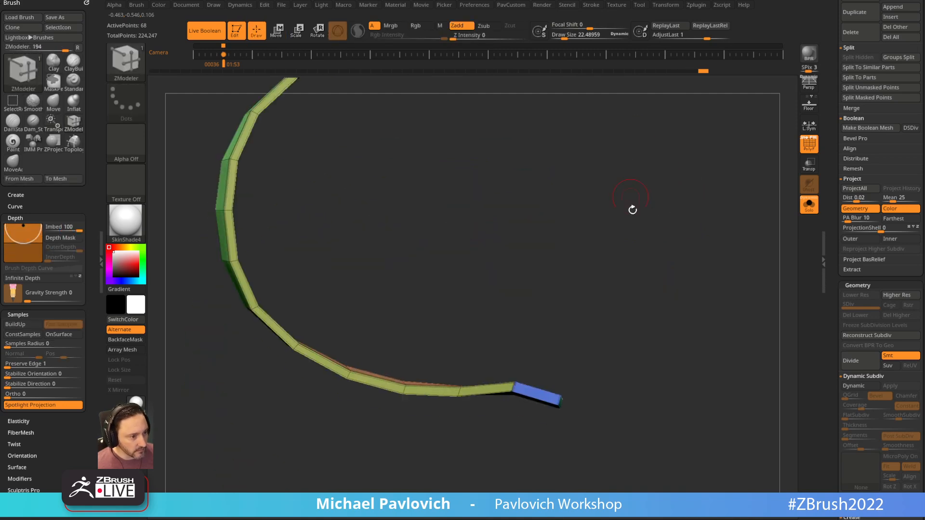
pyautogui.moveTo(650, 264)
pyautogui.mouseDown()
pyautogui.moveTo(658, 270)
pyautogui.moveTo(614, 299)
pyautogui.moveTo(547, 386)
pyautogui.moveTo(501, 388)
pyautogui.mouseUp()
pyautogui.hotkey('ctrl', 'z')
pyautogui.hotkey('ctrl', 'z')
pyautogui.hotkey('ctrl', 'z')
# Mask the rest of the strap and angle its front end section level with the gizmo.
pyautogui.press('w')
pyautogui.moveTo(616, 284); pyautogui.dragTo(518, 301)
pyautogui.press('y')
pyautogui.moveTo(540, 286); pyautogui.dragTo(505, 239)
pyautogui.moveTo(595, 256); pyautogui.dragTo(661, 167)
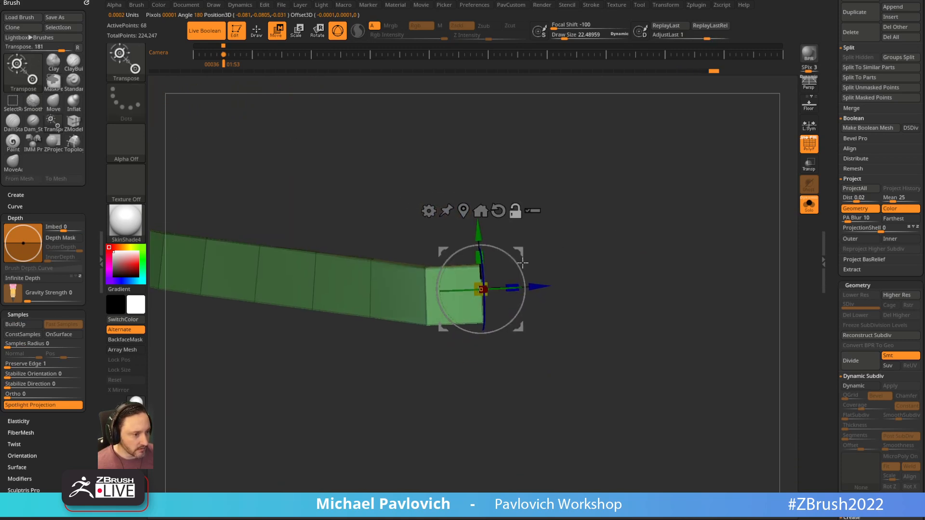
pyautogui.press('q')
pyautogui.moveTo(526, 264)
pyautogui.mouseDown()
pyautogui.moveTo(609, 238)
pyautogui.moveTo(534, 319)
pyautogui.mouseUp()
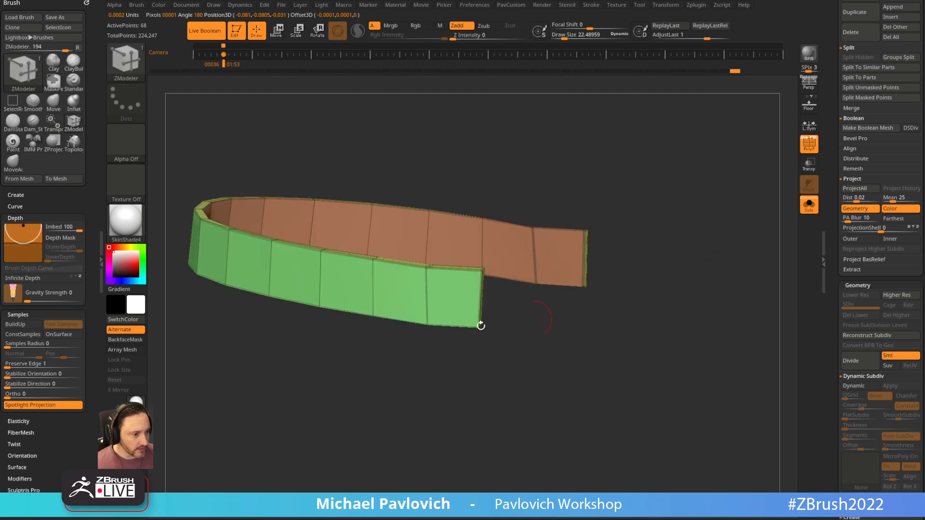
# Regroup the strap's outer face, inner face and edges into polygroups with Groups By Normals.
pyautogui.moveTo(727, 236); pyautogui.dragTo(564, 331)
pyautogui.press('space')
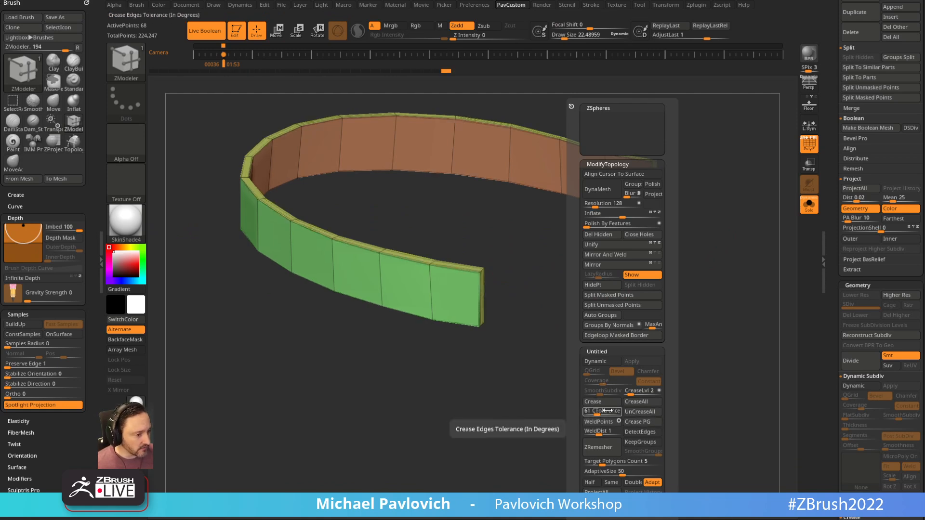
pyautogui.click(614, 325)
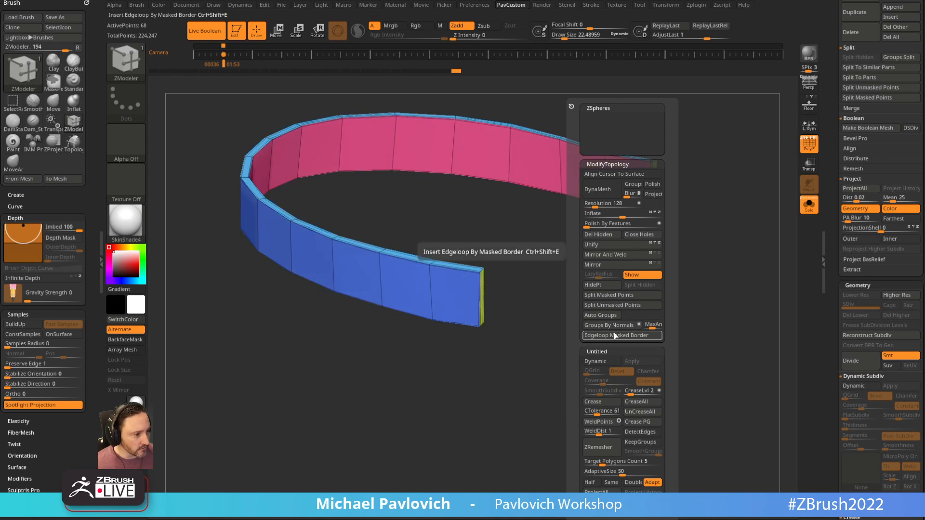
pyautogui.moveTo(554, 328); pyautogui.dragTo(631, 274)
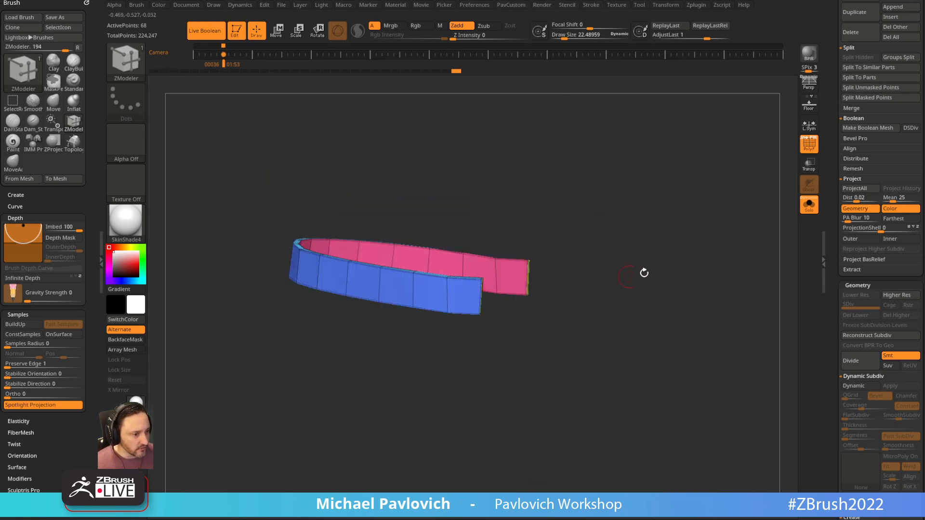
pyautogui.press('space')
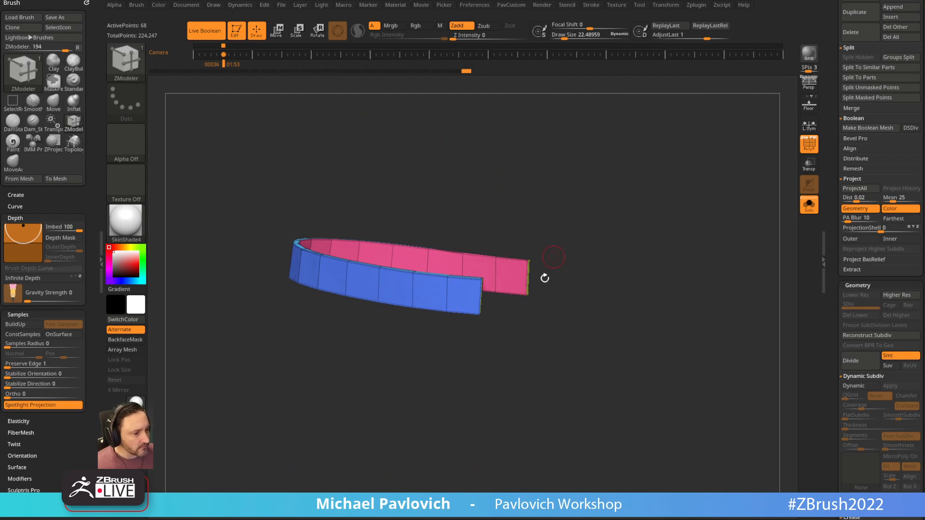
# Show the head and mask around the strap again and check its fit from the side with polyframe on.
pyautogui.click(810, 205)
pyautogui.hotkey('shift', 'f')
pyautogui.moveTo(696, 228)
pyautogui.mouseDown()
pyautogui.moveTo(661, 222)
pyautogui.moveTo(712, 182)
pyautogui.moveTo(746, 129)
pyautogui.moveTo(750, 176)
pyautogui.mouseUp()
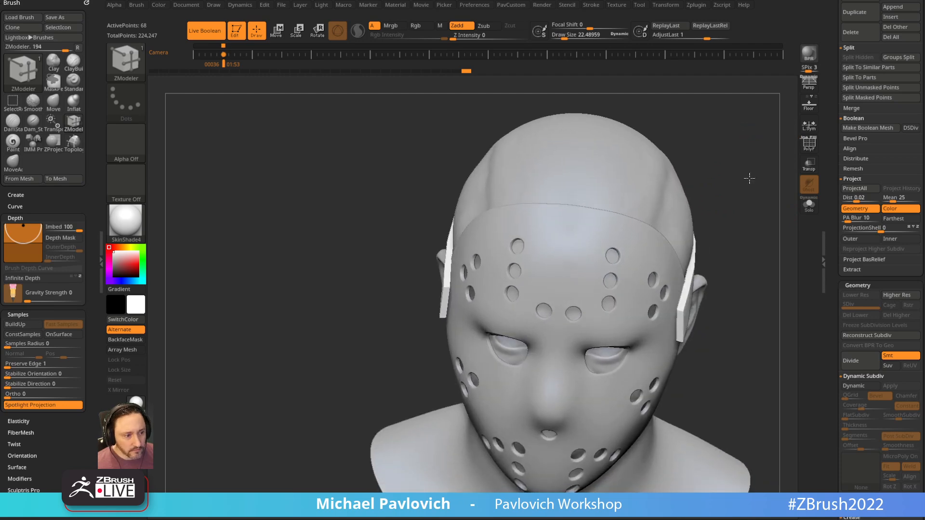
pyautogui.press('b')
pyautogui.press('m')
pyautogui.press('v')
pyautogui.moveTo(448, 288); pyautogui.dragTo(766, 166)
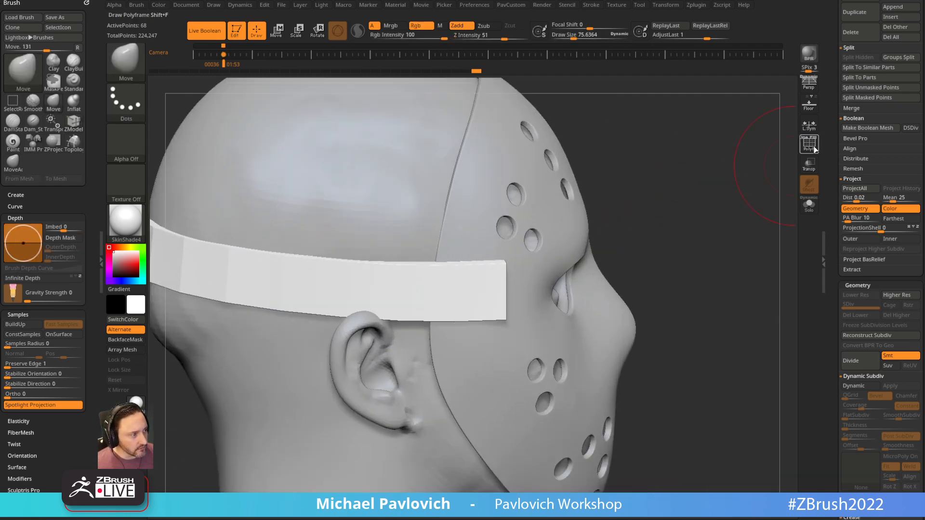
pyautogui.click(810, 144)
pyautogui.press('b')
pyautogui.press('z')
pyautogui.press('m')
pyautogui.press('space')
pyautogui.click(415, 234)
pyautogui.moveTo(338, 347); pyautogui.dragTo(486, 295)
pyautogui.moveTo(337, 421)
pyautogui.mouseDown()
pyautogui.moveTo(410, 424)
pyautogui.moveTo(322, 440)
pyautogui.moveTo(318, 427)
pyautogui.moveTo(327, 424)
pyautogui.mouseUp()
pyautogui.moveTo(703, 222); pyautogui.dragTo(691, 200)
pyautogui.press('b')
pyautogui.press('Escape')
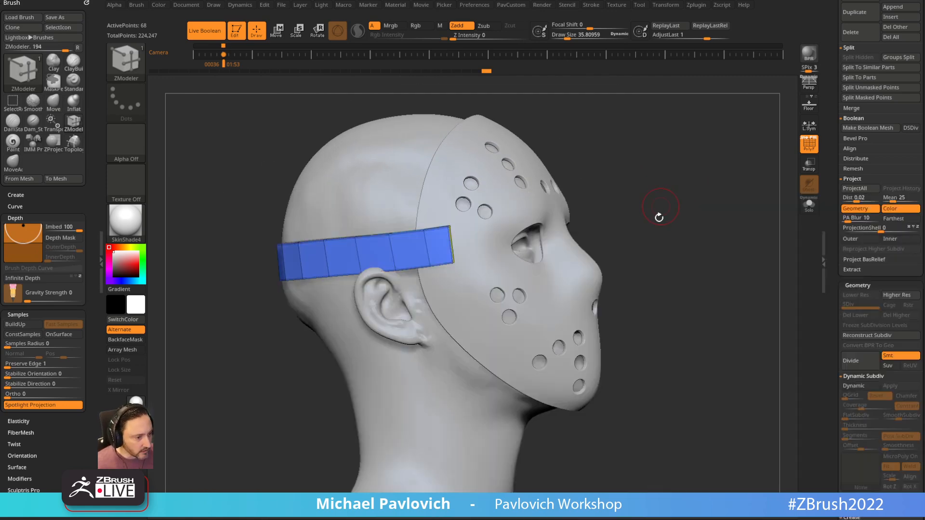
# Choose the Snap Bottom Half insert from the IMM Clothing Hardware brush, face the mask frontally against the reference, and set the draw size to 15.
pyautogui.press('b')
pyautogui.press('i')
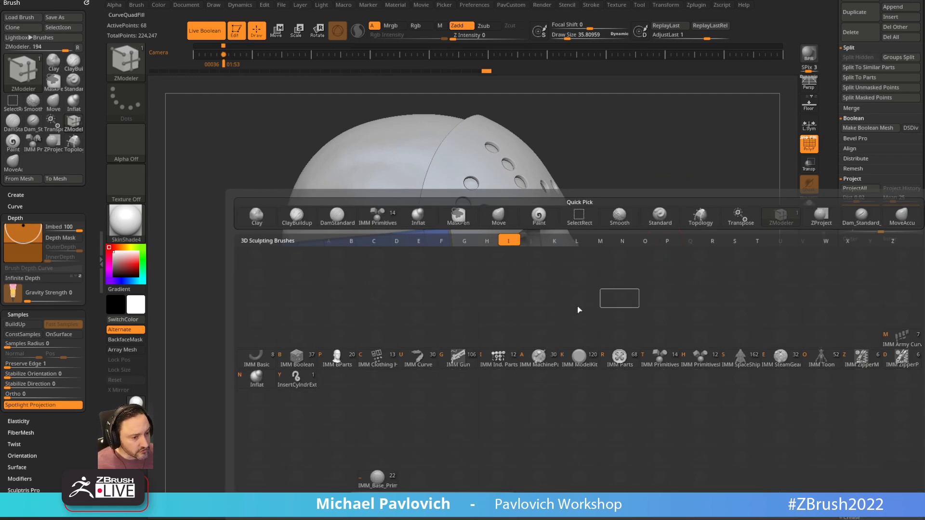
pyautogui.click(379, 360)
pyautogui.press('m')
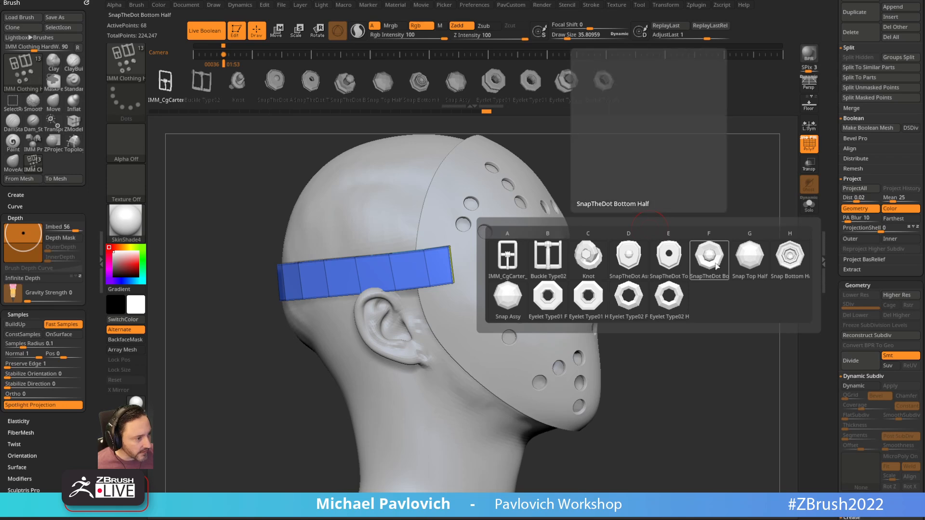
pyautogui.click(790, 260)
pyautogui.moveTo(709, 270); pyautogui.dragTo(657, 288)
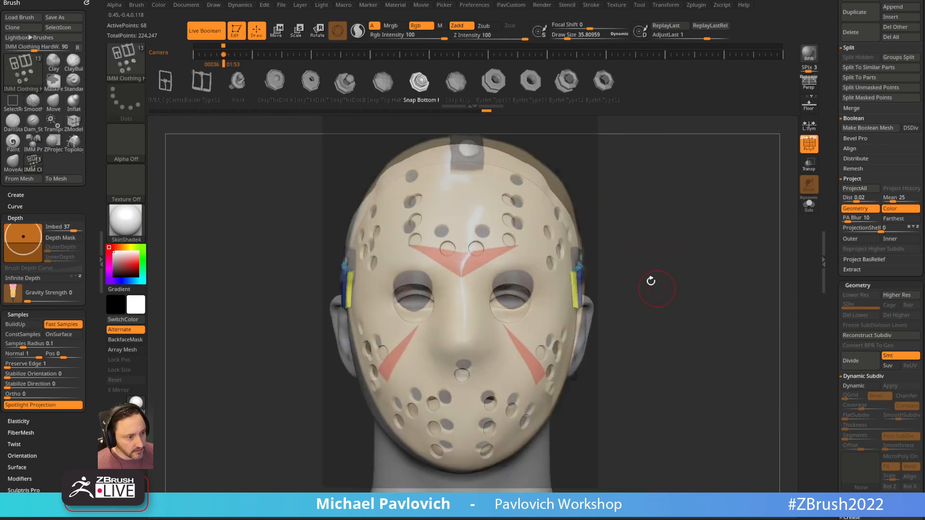
pyautogui.press('Right')
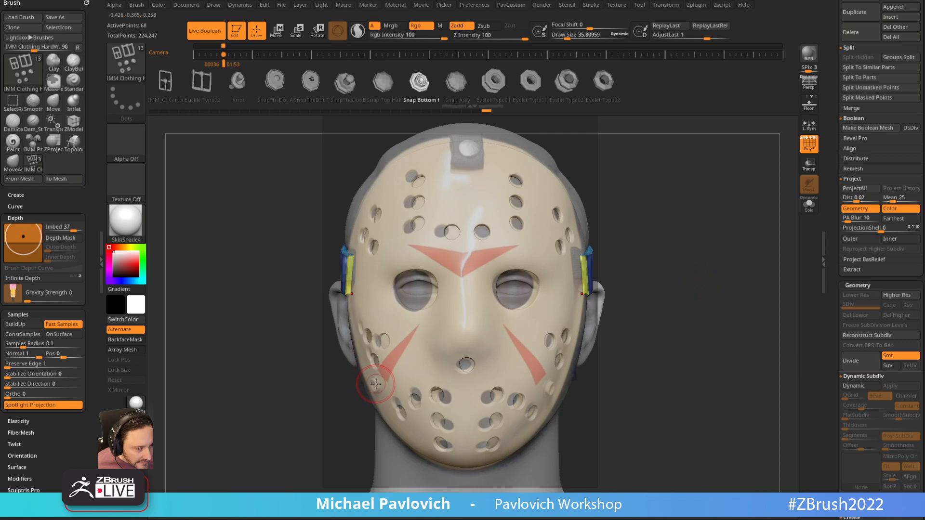
pyautogui.press('s')
pyautogui.moveTo(375, 386); pyautogui.dragTo(375, 386)
pyautogui.click(567, 36)
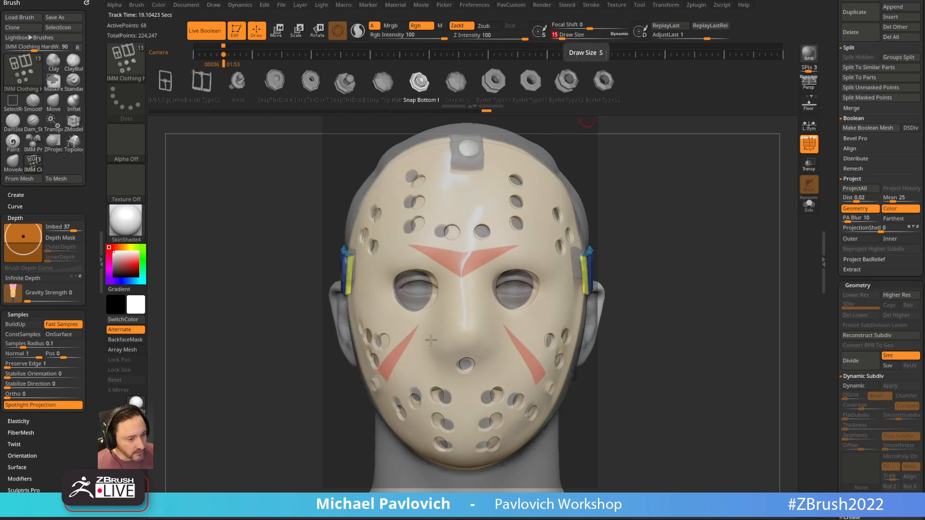
pyautogui.write('15')
pyautogui.press('Return')
# Try placing mirrored snaps on the mask's lower cheeks using the reference image, then hide the reference and undo the placement.
pyautogui.moveTo(376, 388); pyautogui.dragTo(381, 393)
pyautogui.hotkey('ctrl', 'z')
pyautogui.press('s')
pyautogui.press('w')
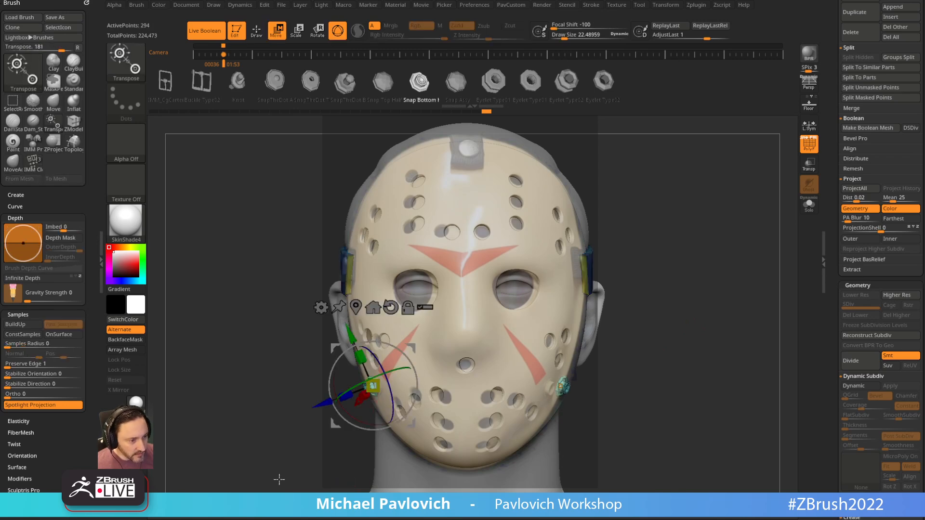
pyautogui.hotkey('shift', 'z')
pyautogui.press('q')
pyautogui.moveTo(276, 470); pyautogui.dragTo(326, 459)
pyautogui.moveTo(575, 273)
pyautogui.keyDown('alt'); pyautogui.mouseDown()
pyautogui.moveTo(639, 240)
pyautogui.moveTo(638, 247)
pyautogui.moveTo(629, 207)
pyautogui.mouseUp(); pyautogui.keyUp('alt')
pyautogui.hotkey('ctrl', 'z')
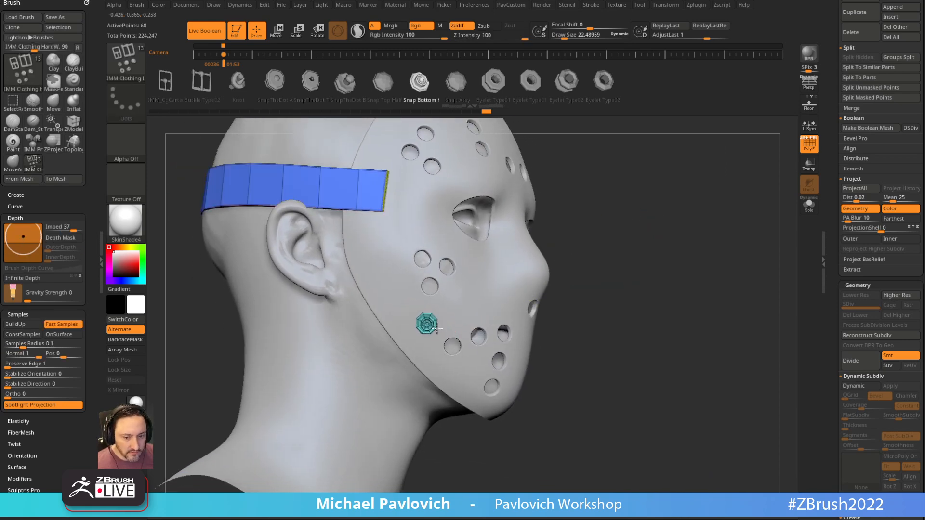
# Insert a snap on each side of the mask just below the three cheek holes and adjust it with the gizmo.
pyautogui.moveTo(442, 323); pyautogui.dragTo(443, 322)
pyautogui.press('w')
pyautogui.moveTo(467, 284); pyautogui.dragTo(470, 281)
pyautogui.press('q')
pyautogui.moveTo(644, 233); pyautogui.dragTo(598, 239)
# Isolate the strap and snaps, split the snaps off into their own subtool, and show the full bust again.
pyautogui.click(809, 207)
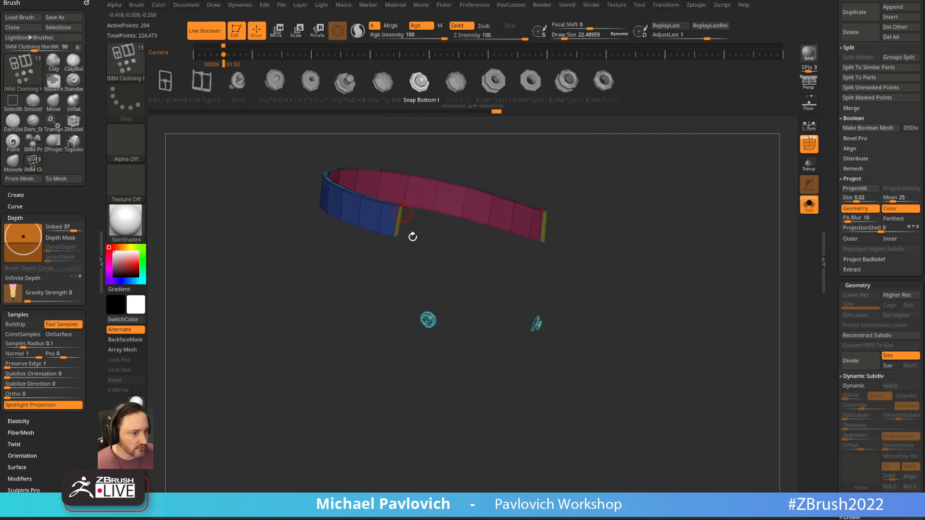
pyautogui.press('`')
pyautogui.click(706, 296)
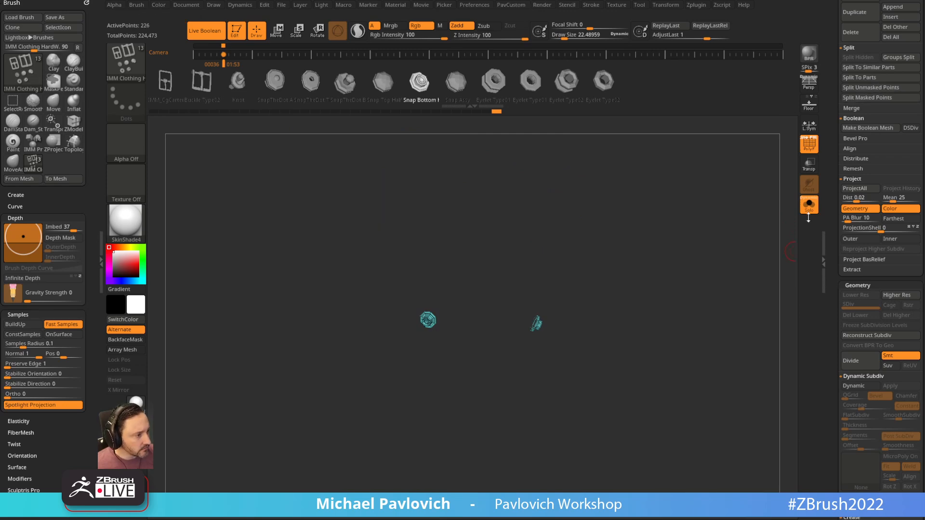
pyautogui.click(809, 206)
# Smooth the snaps with dynamic subdivision and hide the polyframe.
pyautogui.moveTo(692, 203)
pyautogui.mouseDown()
pyautogui.moveTo(761, 239)
pyautogui.moveTo(688, 238)
pyautogui.moveTo(684, 200)
pyautogui.mouseUp()
pyautogui.press('`')
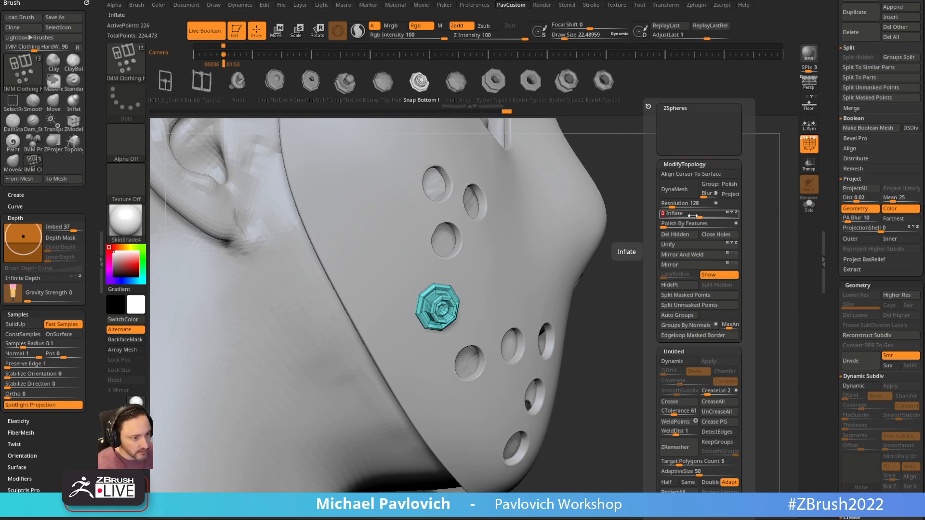
pyautogui.moveTo(661, 245); pyautogui.dragTo(713, 167)
pyautogui.click(809, 153)
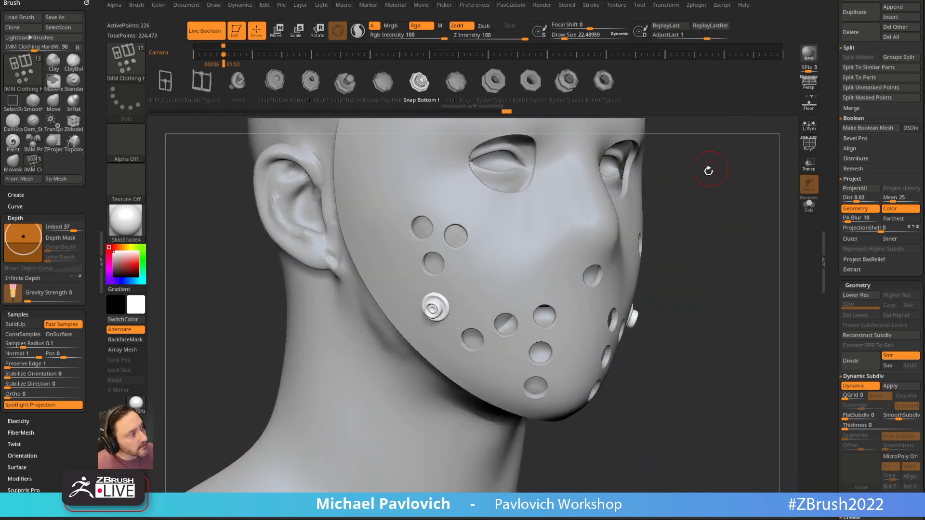
pyautogui.moveTo(713, 214); pyautogui.dragTo(704, 247)
# Resize the mirrored cheek snaps with the gizmo using local symmetry, switching dynamic subdivision off during the edit and back on.
pyautogui.press('w')
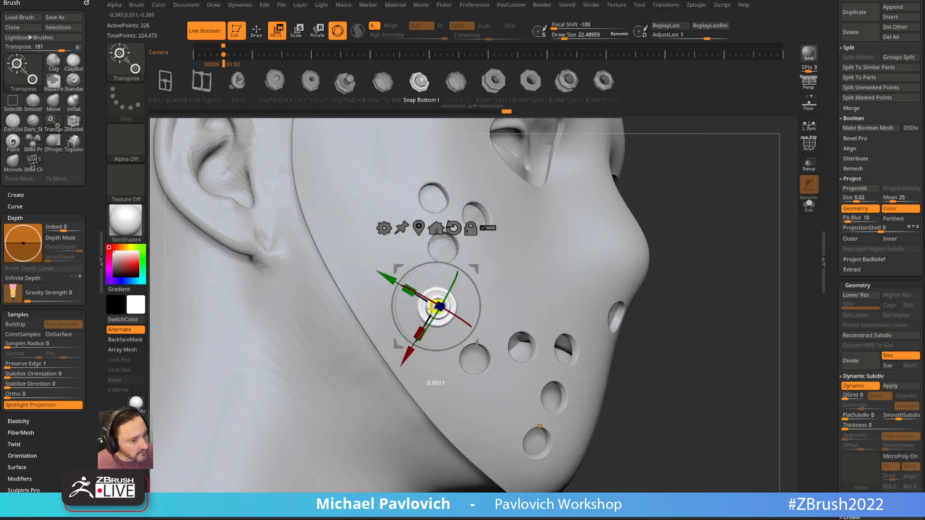
pyautogui.hotkey('shift', 'd')
pyautogui.keyDown('alt'); pyautogui.moveTo(723, 208); pyautogui.dragTo(689, 191); pyautogui.keyUp('alt')
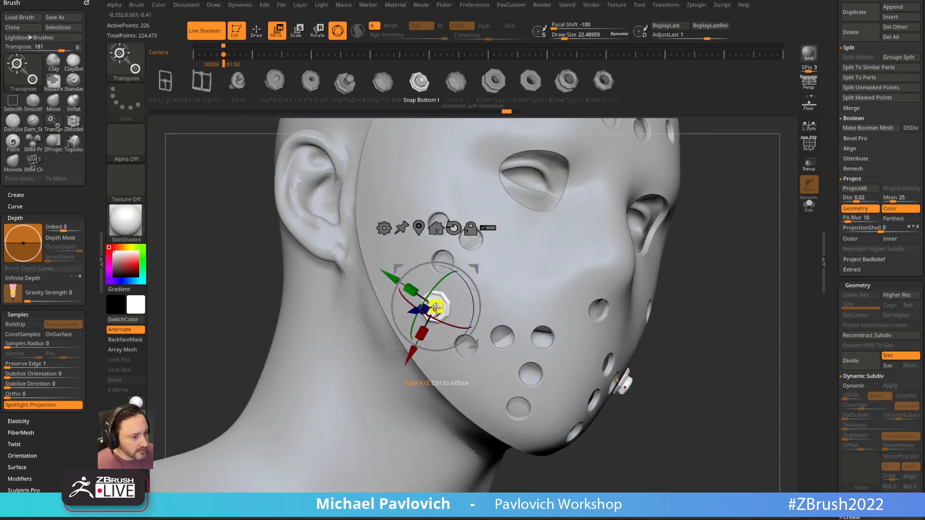
pyautogui.moveTo(436, 270); pyautogui.dragTo(472, 67)
pyautogui.hotkey('ctrl', 'z')
pyautogui.moveTo(702, 213)
pyautogui.mouseDown()
pyautogui.moveTo(747, 207)
pyautogui.moveTo(696, 206)
pyautogui.mouseUp()
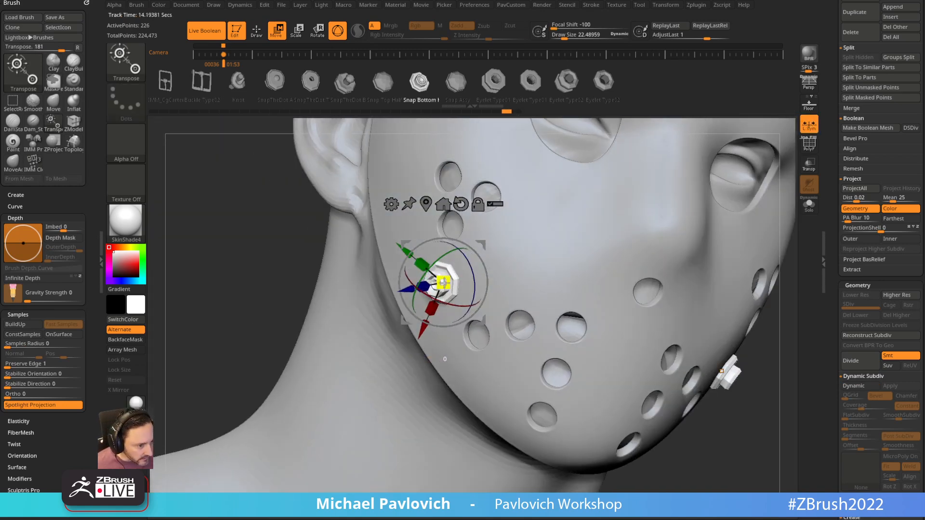
pyautogui.press('d')
pyautogui.press('q')
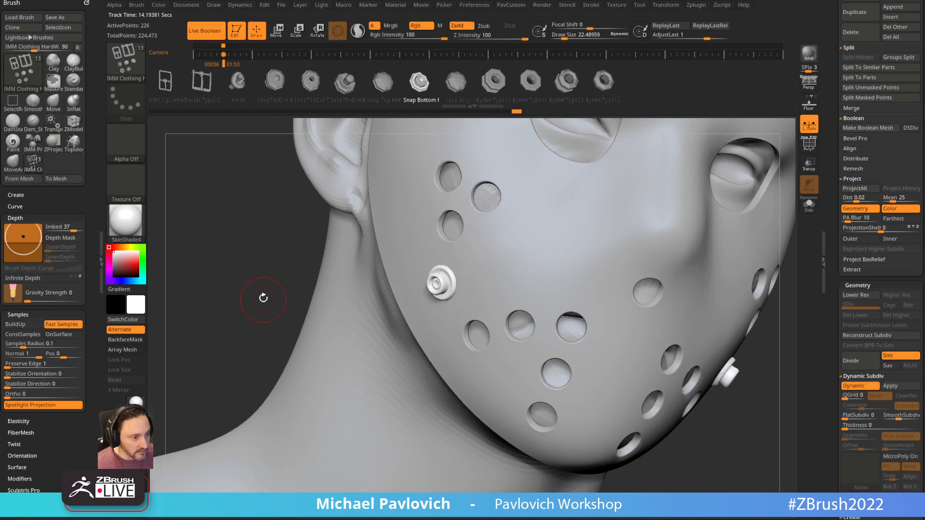
# Check the snaps around the mask and make the strap subtool visible again in a side view.
pyautogui.keyDown('alt'); pyautogui.moveTo(262, 297); pyautogui.dragTo(265, 254); pyautogui.keyUp('alt')
pyautogui.press('`')
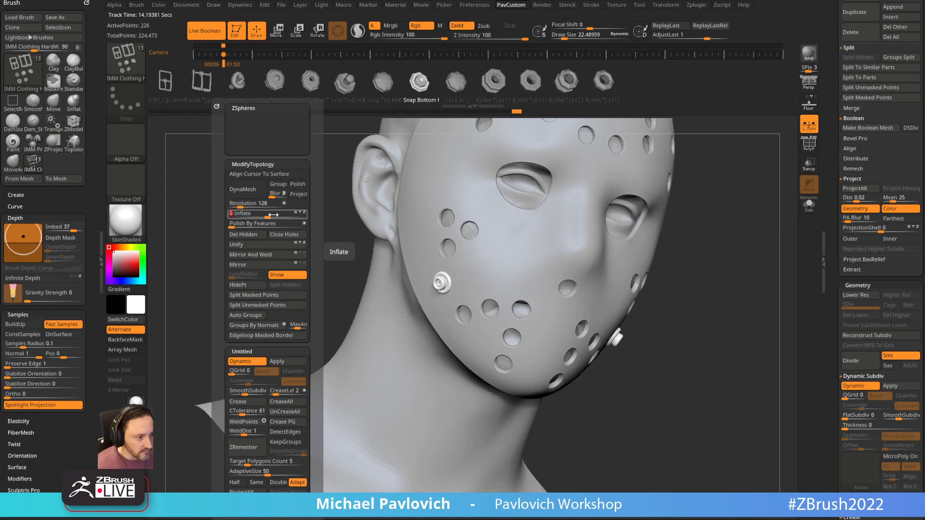
pyautogui.moveTo(750, 196); pyautogui.dragTo(726, 211)
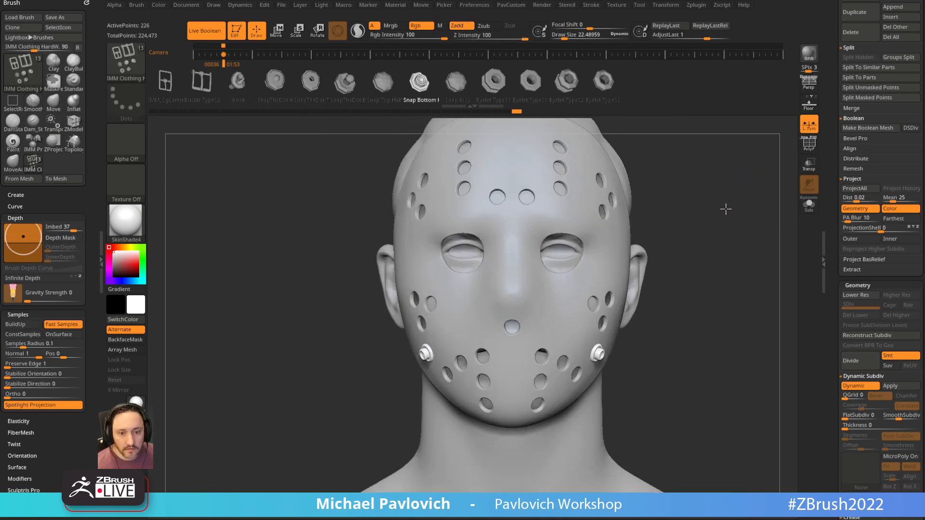
pyautogui.moveTo(727, 158); pyautogui.dragTo(438, 249)
pyautogui.moveTo(719, 200); pyautogui.dragTo(701, 194)
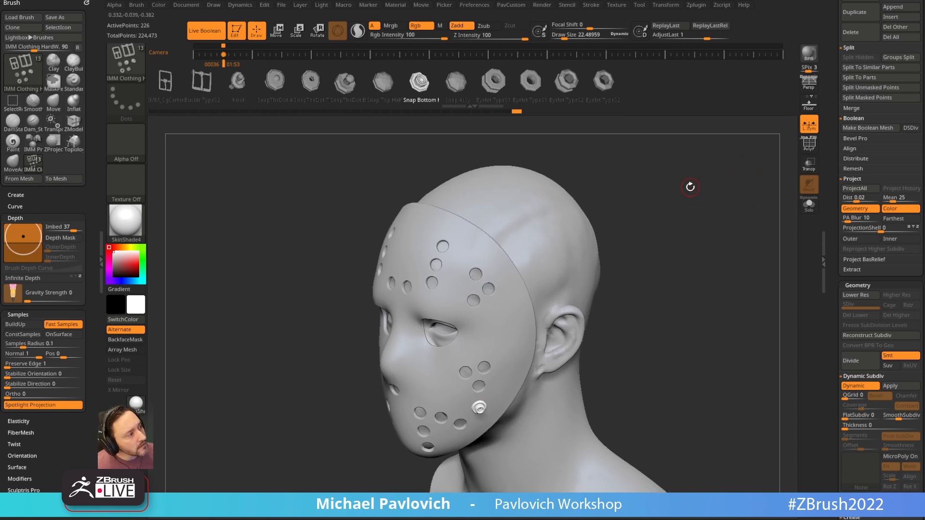
pyautogui.moveTo(833, 142); pyautogui.dragTo(842, 257)
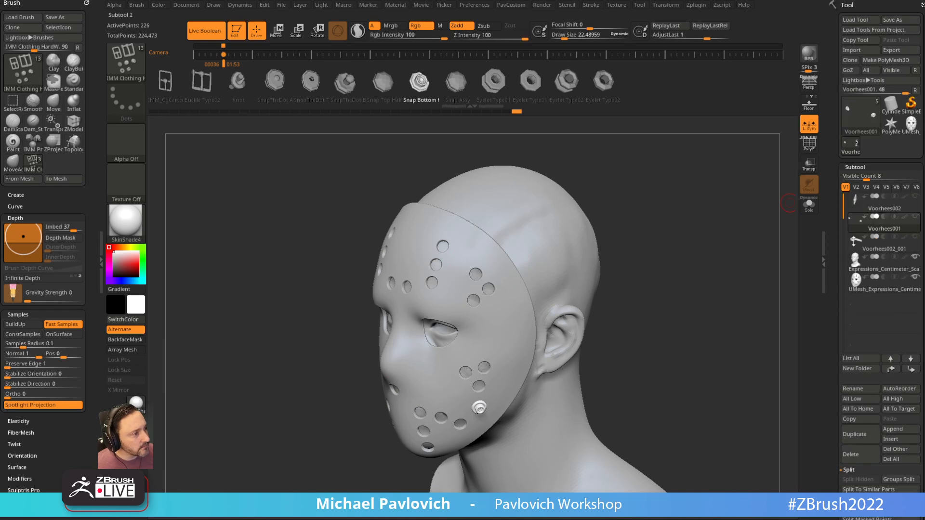
pyautogui.click(913, 226)
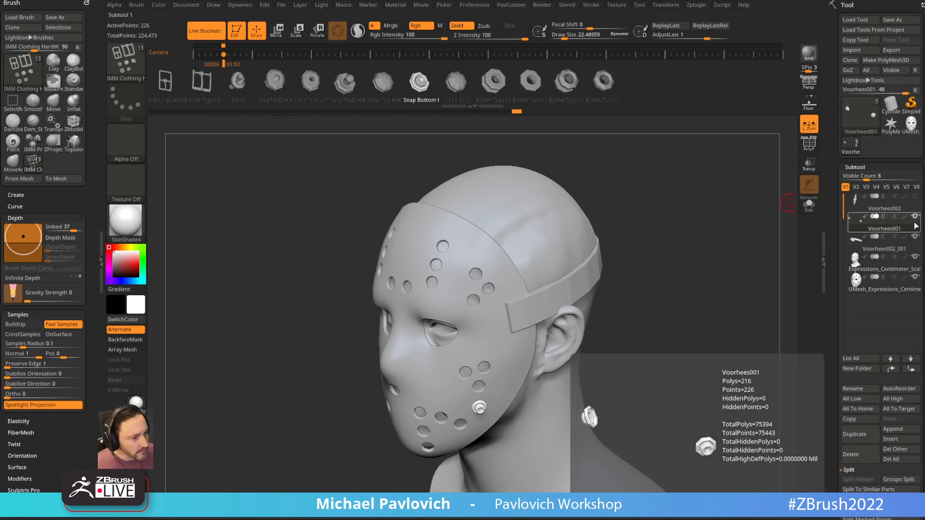
pyautogui.keyDown('shift'); pyautogui.moveTo(696, 238); pyautogui.dragTo(674, 238); pyautogui.keyUp('shift')
# Switch to the Standard brush, view the strap from above, and make the head the active subtool.
pyautogui.press('s')
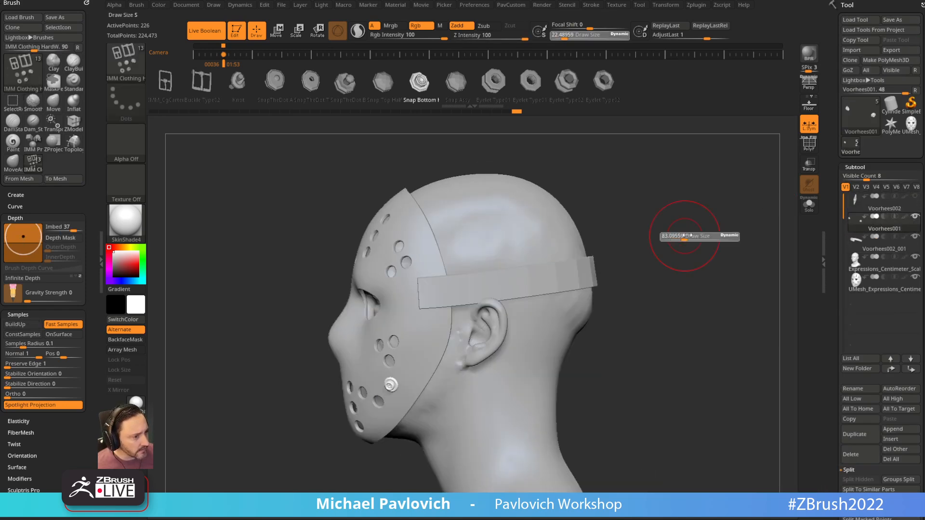
pyautogui.press('b')
pyautogui.press('s')
pyautogui.press('t')
pyautogui.press('s')
pyautogui.keyDown('alt'); pyautogui.click(572, 245); pyautogui.keyUp('alt')
pyautogui.moveTo(583, 225)
pyautogui.mouseDown()
pyautogui.moveTo(723, 206)
pyautogui.moveTo(609, 200)
pyautogui.moveTo(611, 213)
pyautogui.moveTo(660, 206)
pyautogui.moveTo(646, 164)
pyautogui.moveTo(423, 247)
pyautogui.mouseUp()
pyautogui.press('s')
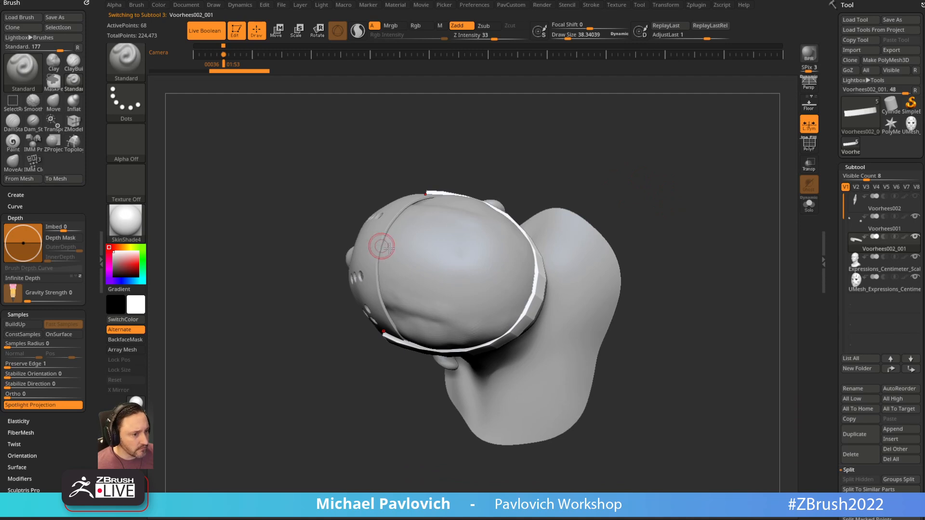
pyautogui.keyDown('alt'); pyautogui.click(448, 258); pyautogui.keyUp('alt')
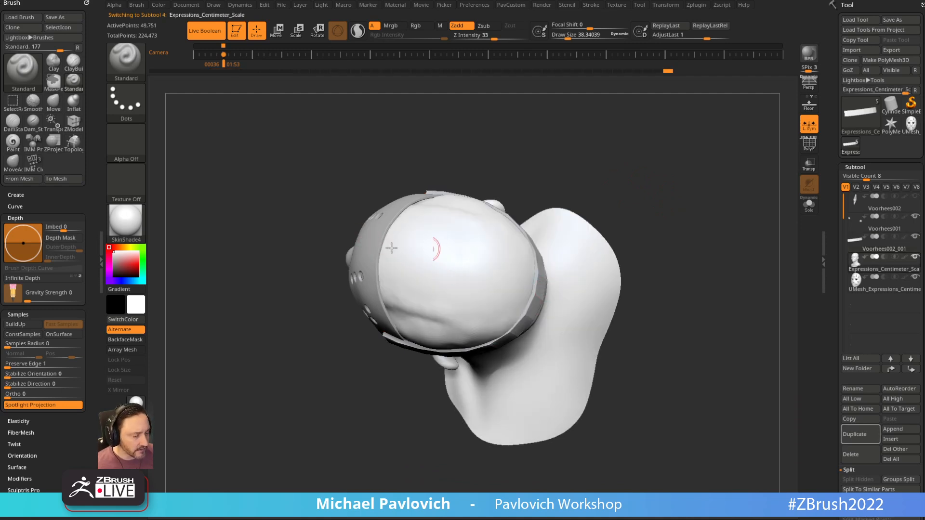
pyautogui.moveTo(614, 182); pyautogui.dragTo(357, 249)
pyautogui.moveTo(632, 219); pyautogui.dragTo(642, 174)
# Append a cylinder as a new subtool and make it active.
pyautogui.scroll(-3, 835, 240)
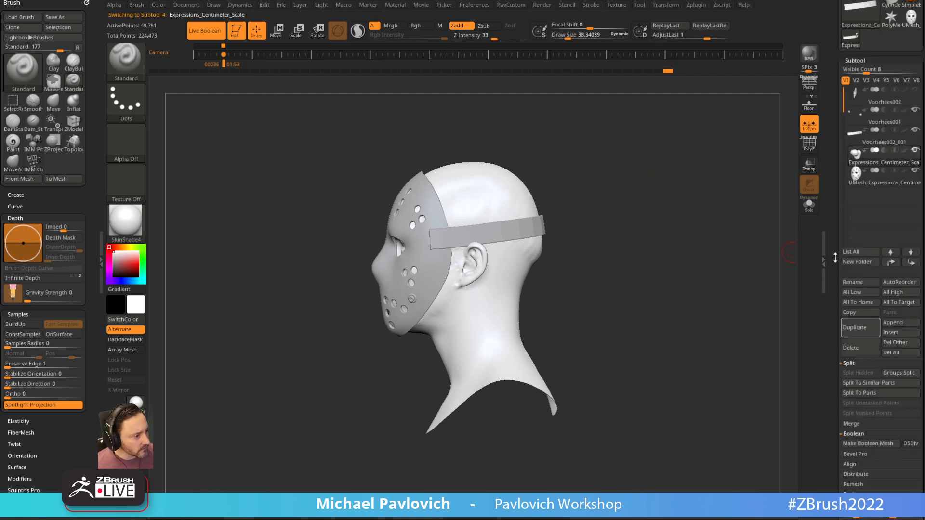
pyautogui.click(892, 323)
pyautogui.click(575, 358)
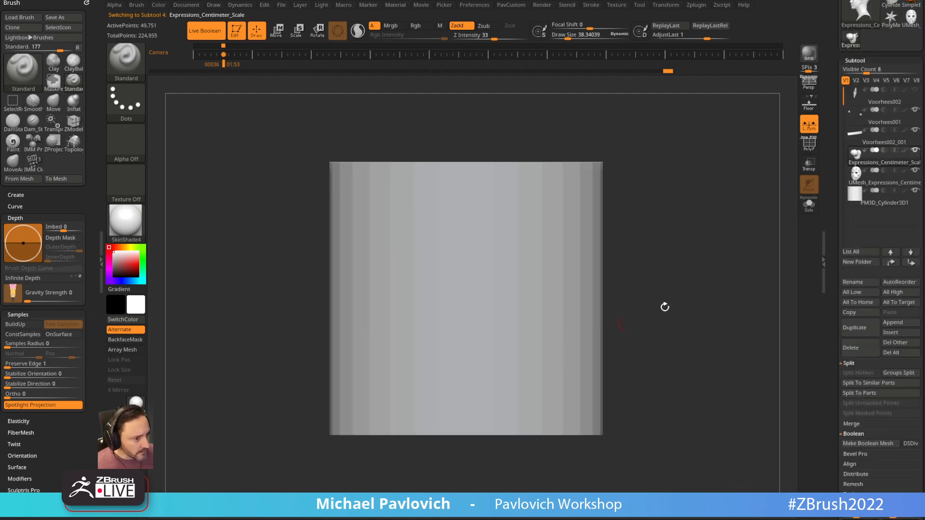
pyautogui.keyDown('alt'); pyautogui.click(546, 198); pyautogui.keyUp('alt')
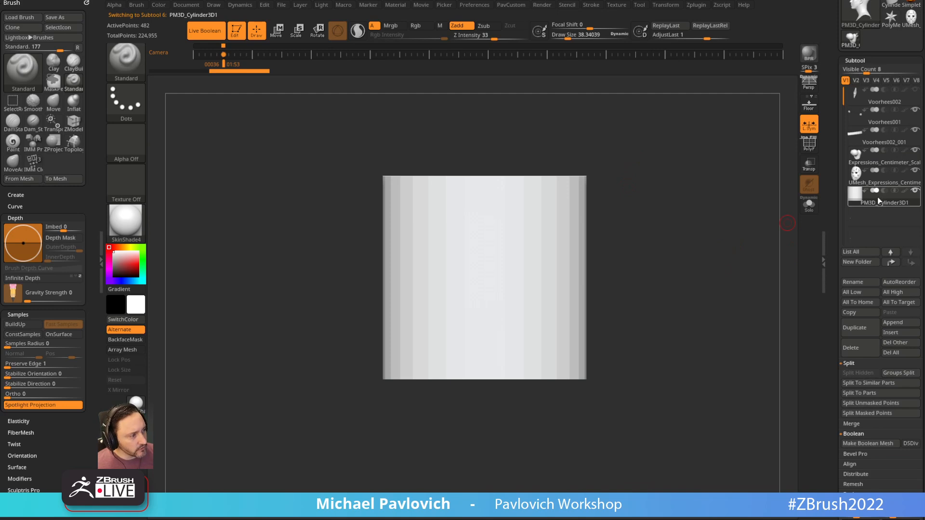
# Shrink the cylinder and rotate it on its side so its round face follows the head's side profile.
pyautogui.press('w')
pyautogui.keyDown('shift'); pyautogui.moveTo(515, 244); pyautogui.dragTo(535, 326); pyautogui.keyUp('shift')
pyautogui.moveTo(516, 277); pyautogui.dragTo(410, 268)
pyautogui.hotkey('ctrl', 'z')
pyautogui.keyDown('shift'); pyautogui.moveTo(578, 199); pyautogui.dragTo(442, 290); pyautogui.keyUp('shift')
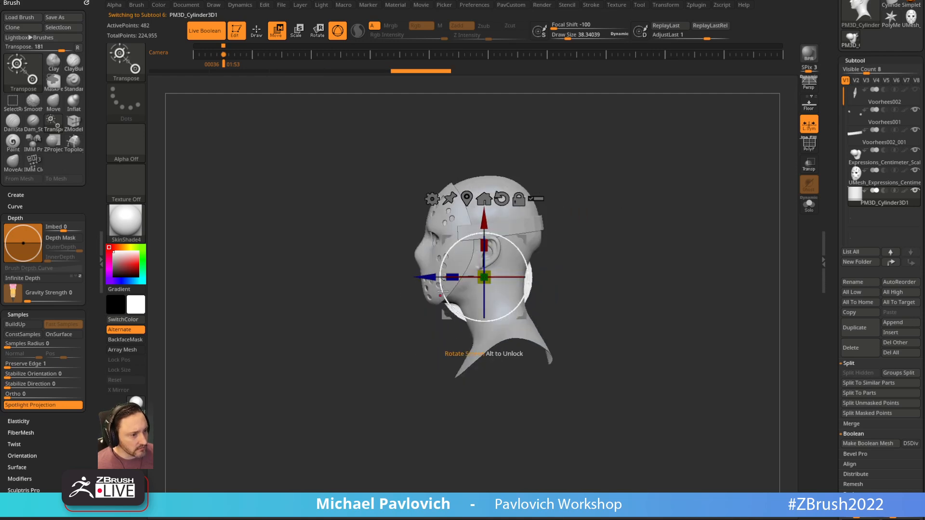
# Turn on transparency and shape the cylinder into a thin disc whose rim runs over the crown to the back strap.
pyautogui.click(815, 160)
pyautogui.keyDown('alt'); pyautogui.moveTo(724, 169); pyautogui.dragTo(729, 244); pyautogui.keyUp('alt')
pyautogui.moveTo(539, 295); pyautogui.dragTo(543, 216)
pyautogui.moveTo(468, 256); pyautogui.dragTo(452, 256)
pyautogui.moveTo(538, 218); pyautogui.dragTo(537, 224)
pyautogui.press('q')
pyautogui.moveTo(571, 205)
pyautogui.mouseDown()
pyautogui.moveTo(628, 192)
pyautogui.moveTo(653, 164)
pyautogui.moveTo(593, 231)
pyautogui.mouseUp()
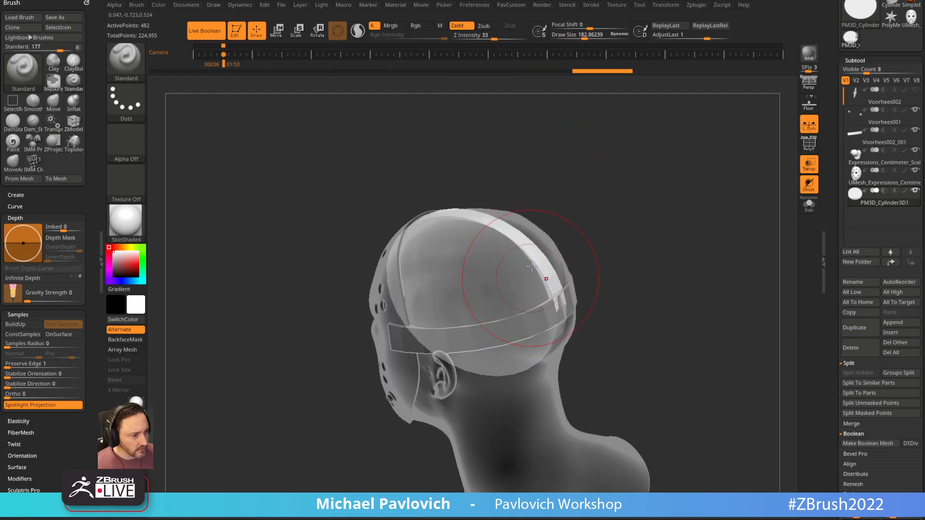
# Display the cylinder disc's polyframe, view it in side profile and switch to the Move brush.
pyautogui.click(810, 145)
pyautogui.moveTo(709, 192)
pyautogui.mouseDown()
pyautogui.moveTo(636, 228)
pyautogui.moveTo(600, 153)
pyautogui.mouseUp()
pyautogui.press('space')
pyautogui.click(633, 257)
pyautogui.press('b')
pyautogui.press('m')
pyautogui.press('v')
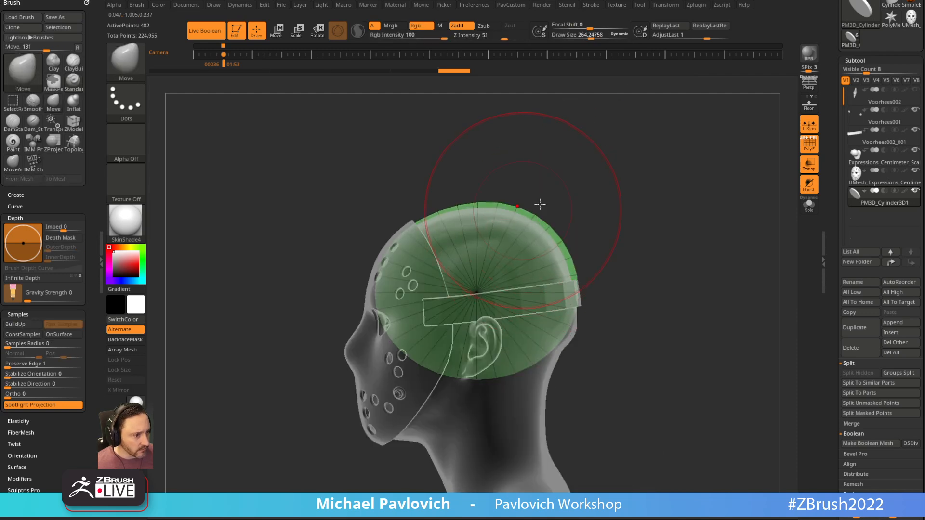
# Open the disc's geometry settings and expand the Modify Topology options.
pyautogui.scroll(5, 835, 240)
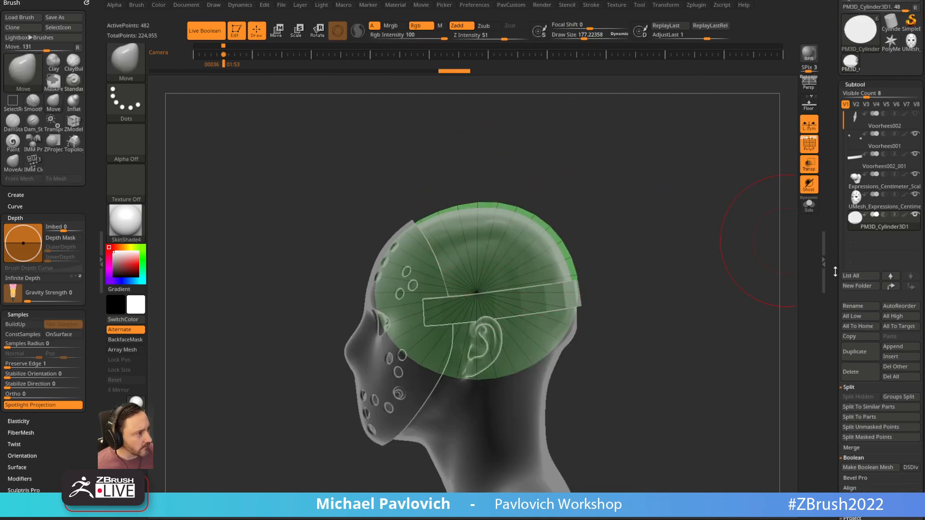
pyautogui.keyDown('shift'); pyautogui.click(850, 167); pyautogui.keyUp('shift')
pyautogui.moveTo(834, 243); pyautogui.dragTo(834, 122)
pyautogui.click(859, 148)
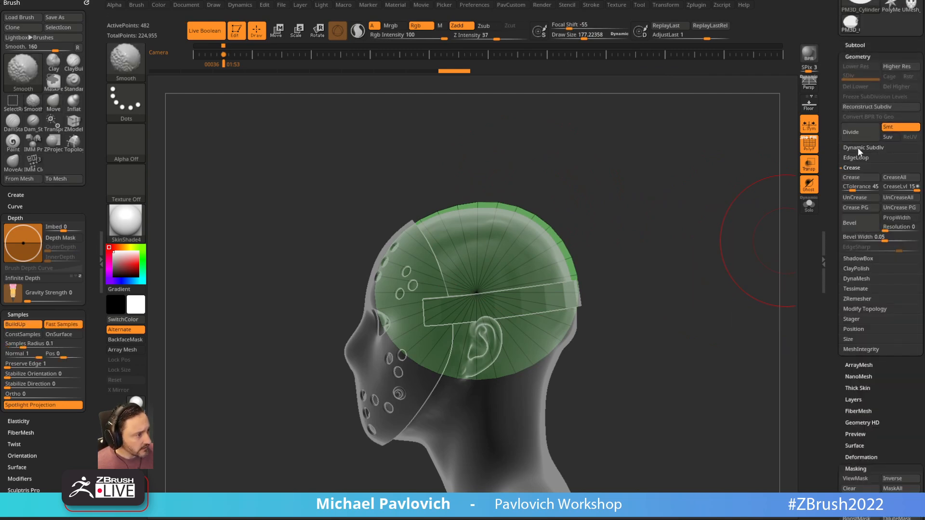
pyautogui.keyDown('shift'); pyautogui.click(851, 168); pyautogui.keyUp('shift')
pyautogui.keyDown('shift'); pyautogui.click(857, 228); pyautogui.keyUp('shift')
pyautogui.scroll(-1, 857, 229)
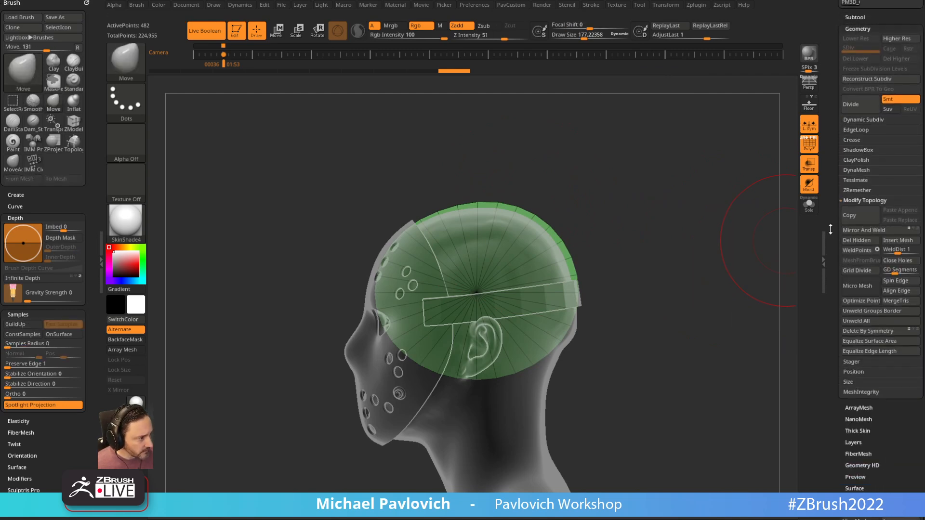
pyautogui.scroll(3, 891, 250)
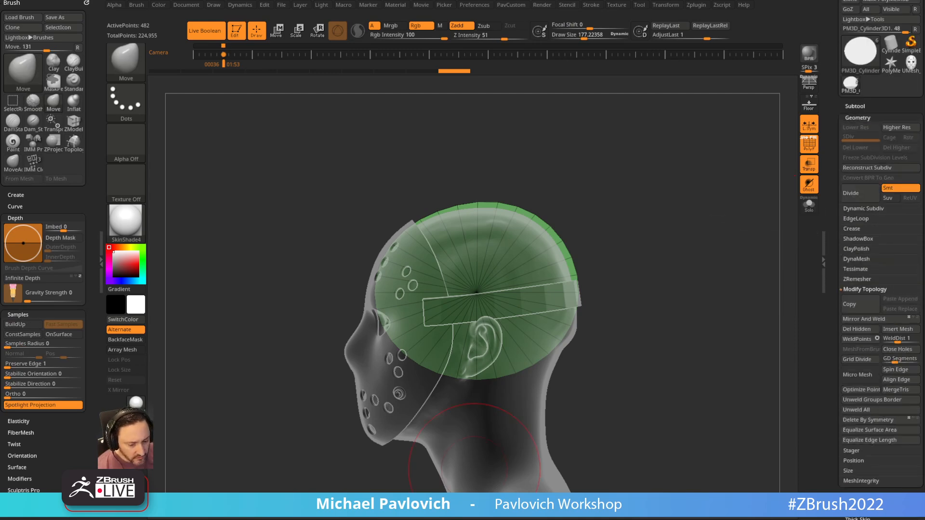
# Switch to the browser and search the YouTube channel's videos for "custom".
pyautogui.hotkey('alt', 'Tab')
pyautogui.click(141, 79)
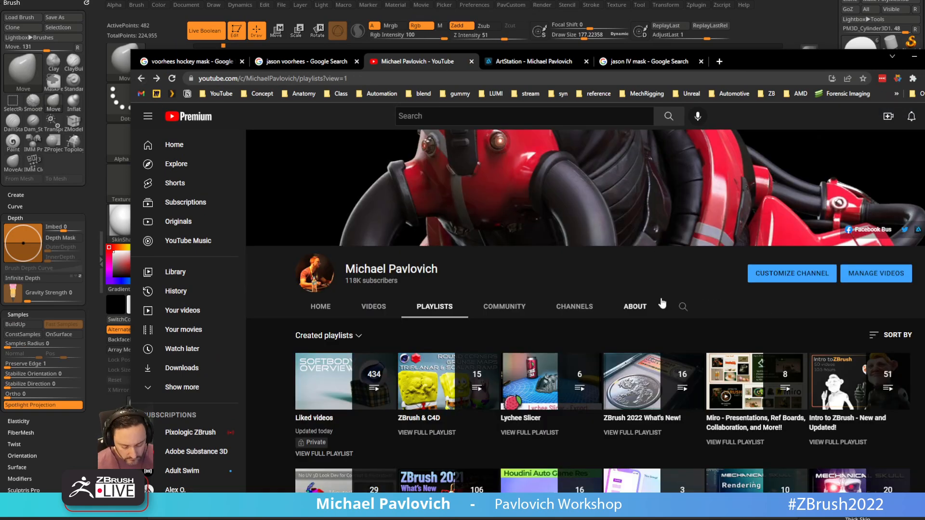
pyautogui.click(683, 307)
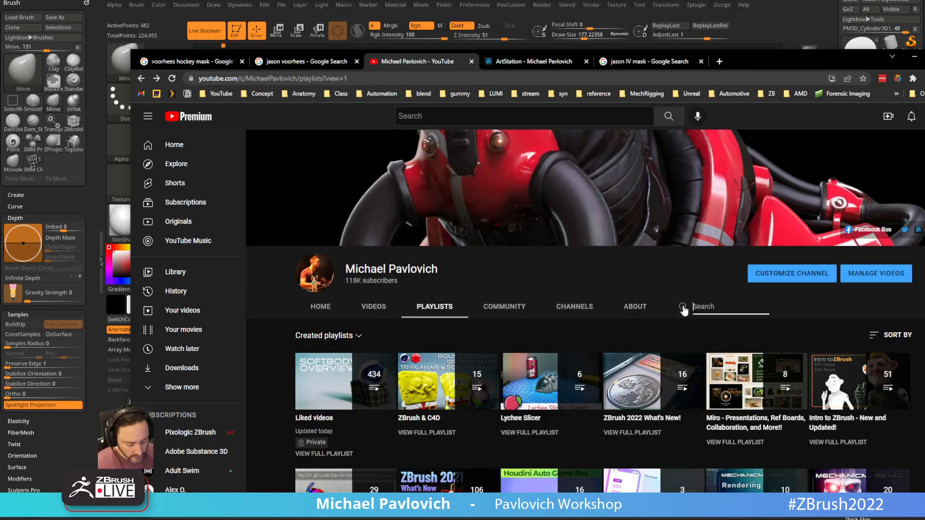
pyautogui.write('custom')
pyautogui.press('Return')
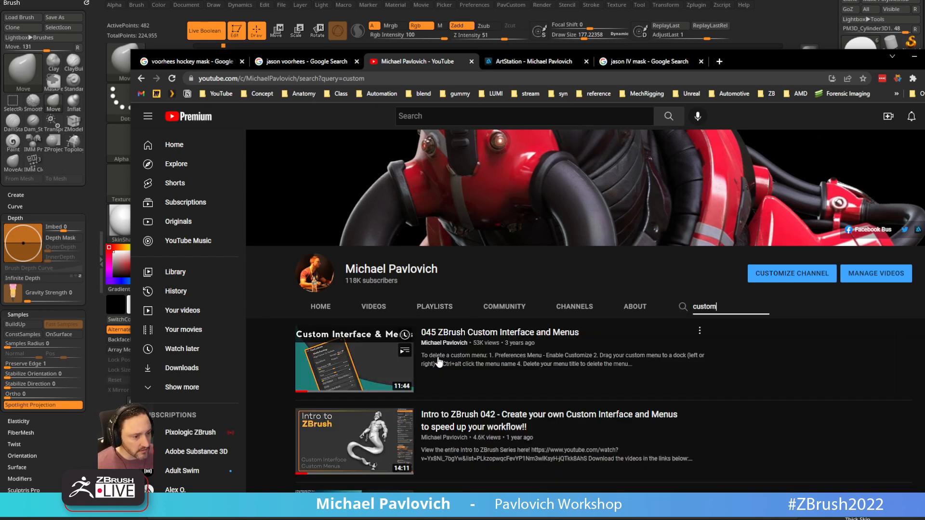
pyautogui.scroll(-3, 506, 308)
pyautogui.scroll(4, 508, 287)
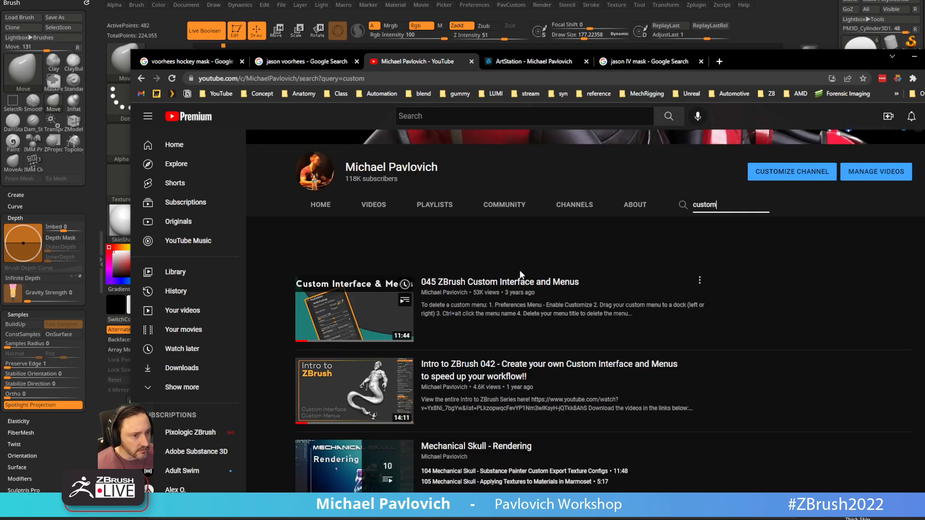
# Open the "Intro to ZBrush - New and Updated!" playlist, look through its videos and select the page address.
pyautogui.click(142, 79)
pyautogui.scroll(-5, 530, 338)
pyautogui.scroll(-3, 532, 343)
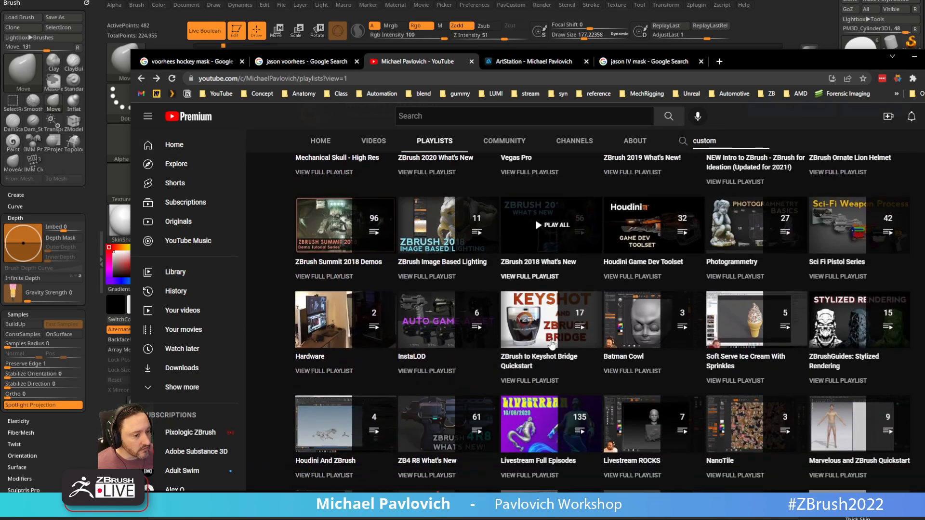
pyautogui.scroll(10, 784, 316)
pyautogui.click(840, 298)
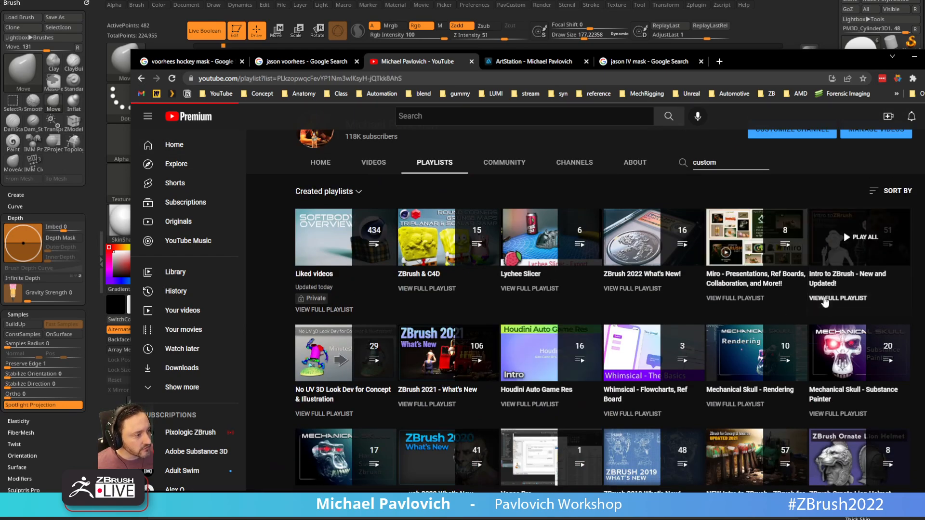
pyautogui.scroll(-17, 575, 273)
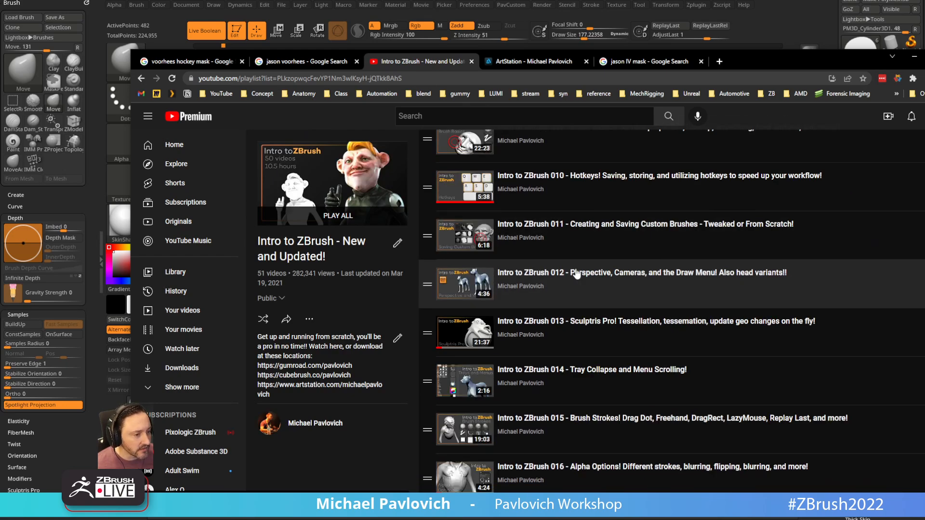
pyautogui.scroll(-13, 577, 273)
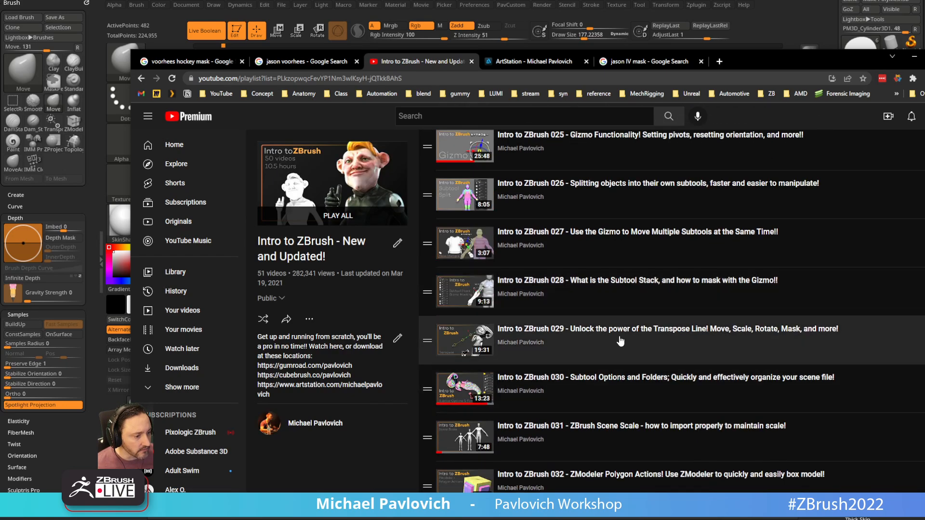
pyautogui.click(416, 79)
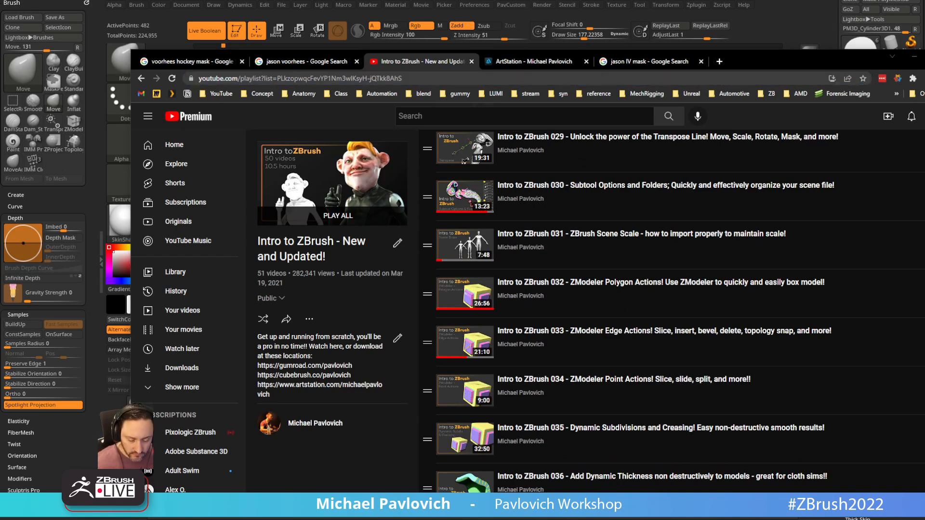
# View the Intro to ZBrush artwork on ArtStation, go back to the portfolio page and return to ZBrush.
pyautogui.click(528, 62)
pyautogui.scroll(-3, 467, 305)
pyautogui.click(466, 304)
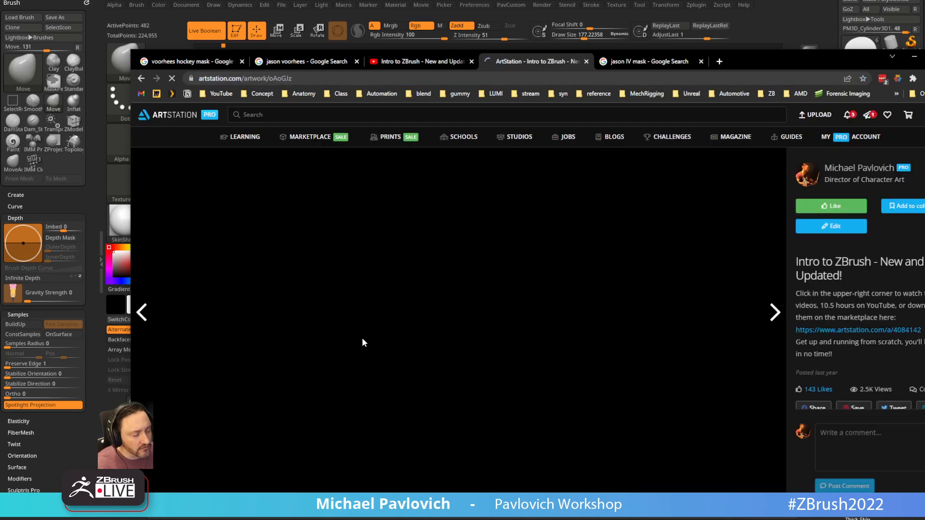
pyautogui.scroll(5, 462, 297)
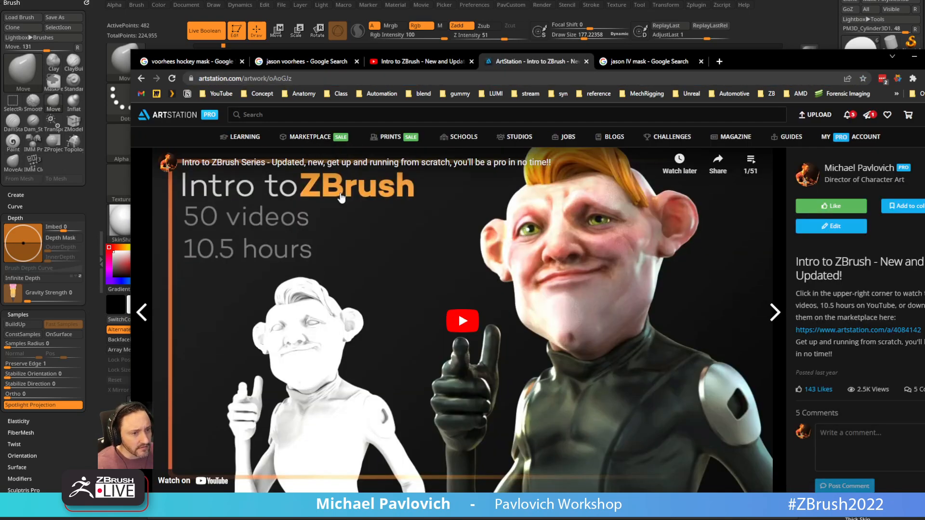
pyautogui.click(140, 79)
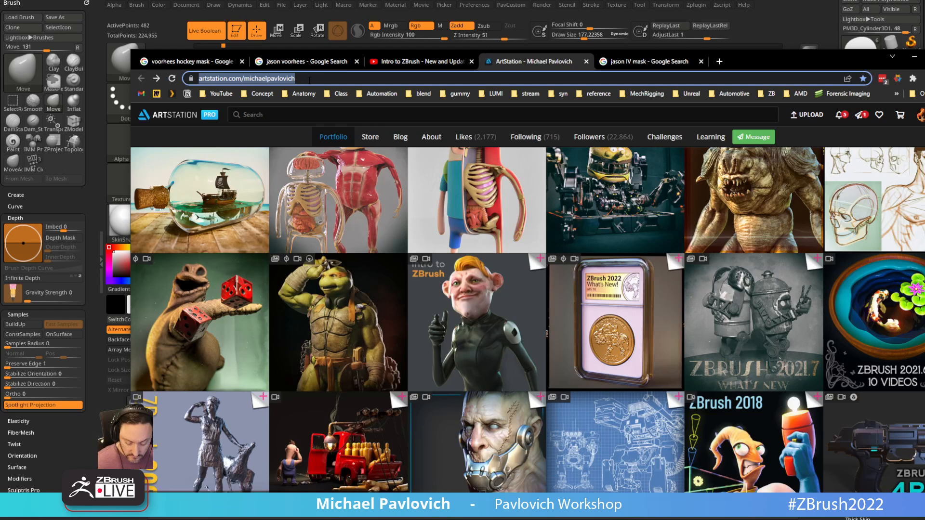
pyautogui.hotkey('alt', 'Tab')
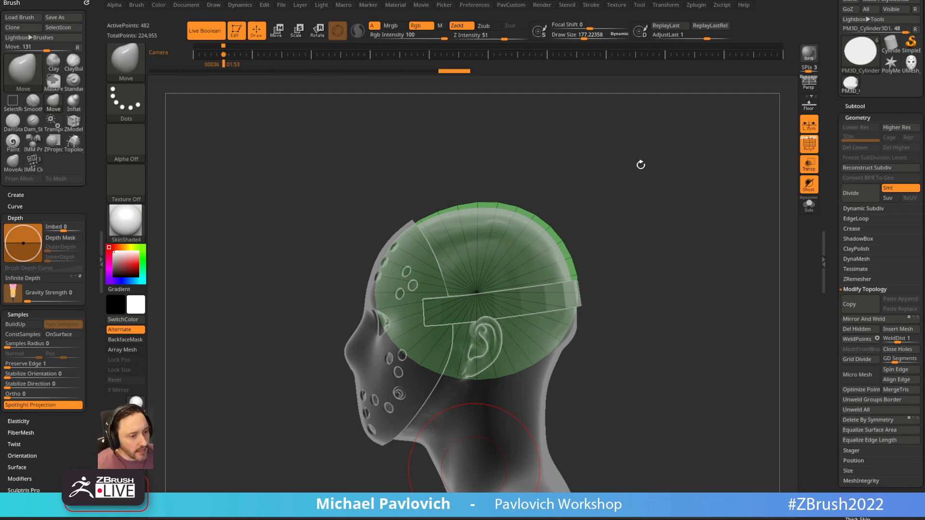
# Switch to the Standard brush and isolate the disc in Solo mode with its polyframe shown.
pyautogui.moveTo(642, 163); pyautogui.dragTo(663, 167)
pyautogui.click(809, 145)
pyautogui.press('b')
pyautogui.press('s')
pyautogui.press('t')
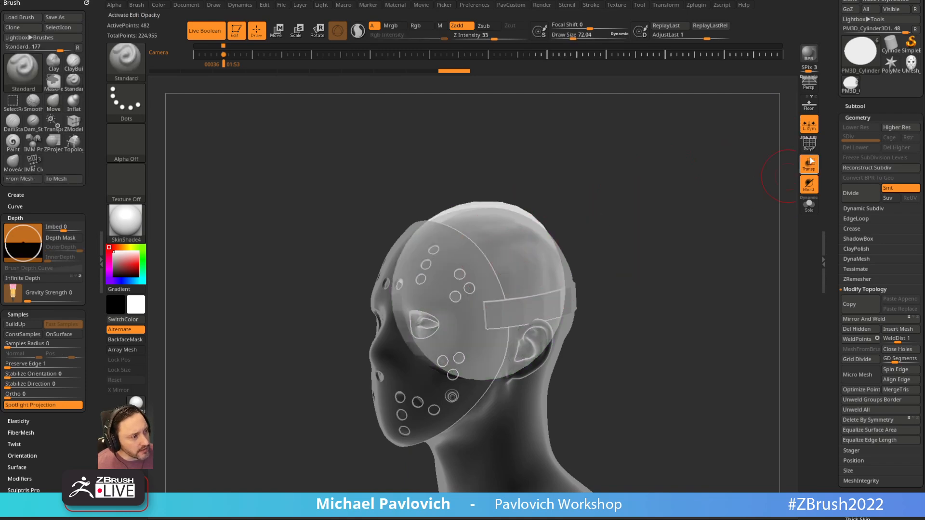
pyautogui.click(809, 143)
pyautogui.click(809, 204)
pyautogui.moveTo(702, 186); pyautogui.dragTo(488, 276)
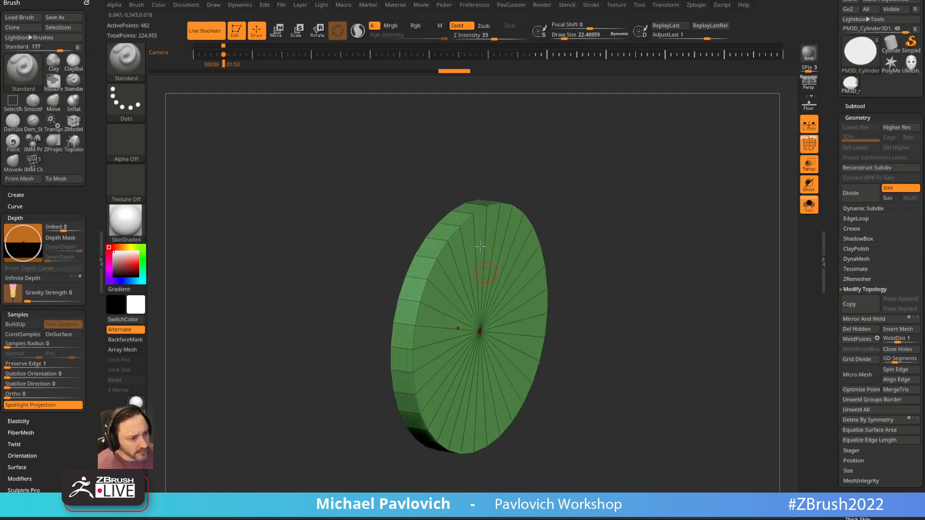
# Regroup the disc so its rim and its flat faces are separate polygroups.
pyautogui.press('3')
pyautogui.click(620, 315)
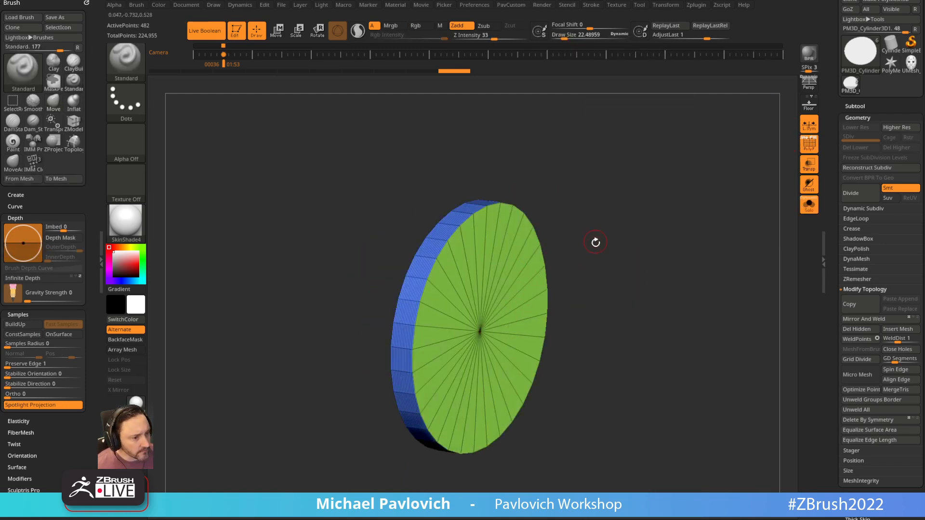
pyautogui.press('3')
pyautogui.click(598, 255)
pyautogui.moveTo(626, 250); pyautogui.dragTo(633, 170)
# Inspect the regrouped disc both together with the head and mask and on its own.
pyautogui.click(809, 205)
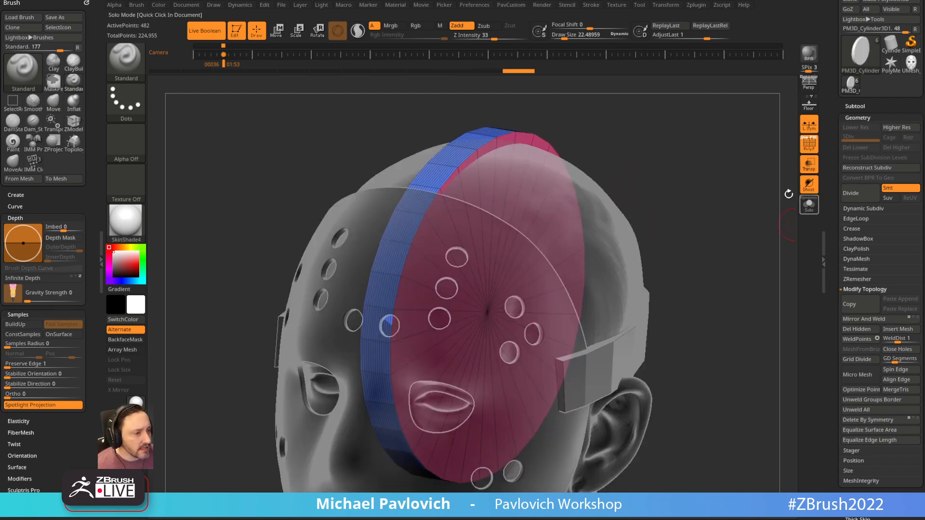
pyautogui.keyDown('alt'); pyautogui.moveTo(716, 221); pyautogui.dragTo(681, 173); pyautogui.keyUp('alt')
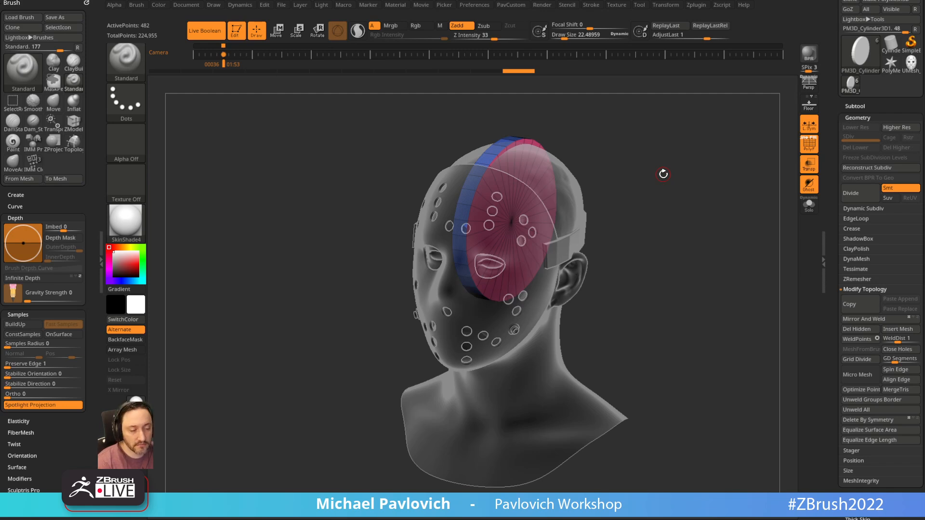
pyautogui.moveTo(686, 164); pyautogui.dragTo(685, 161)
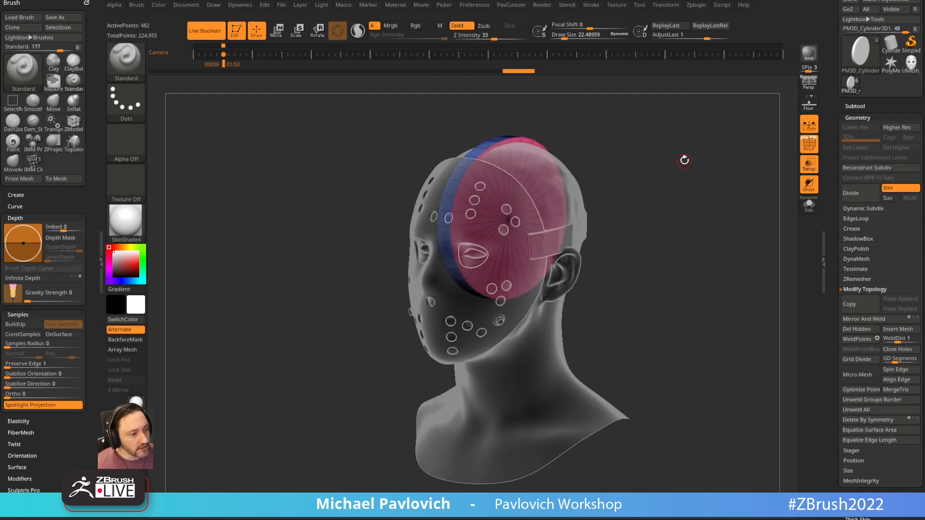
pyautogui.click(807, 204)
pyautogui.keyDown('alt'); pyautogui.moveTo(729, 181); pyautogui.dragTo(725, 222); pyautogui.keyUp('alt')
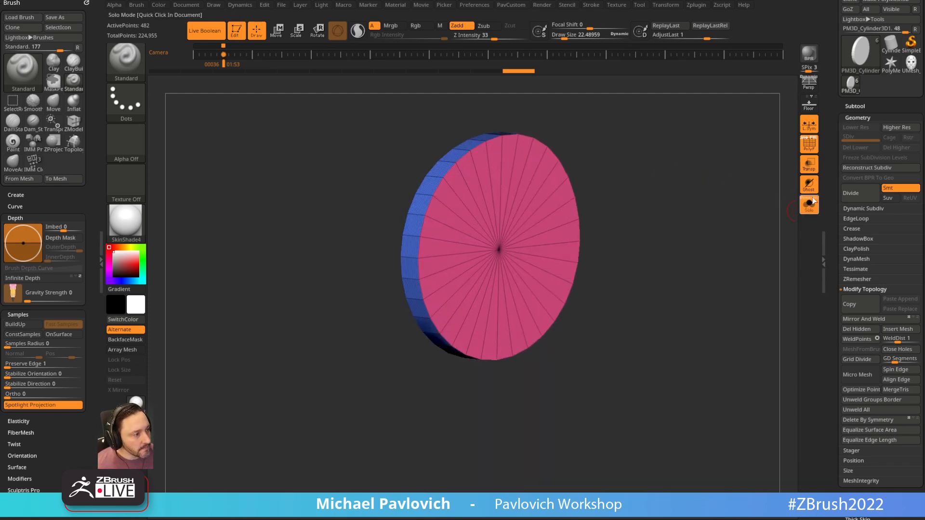
pyautogui.click(809, 204)
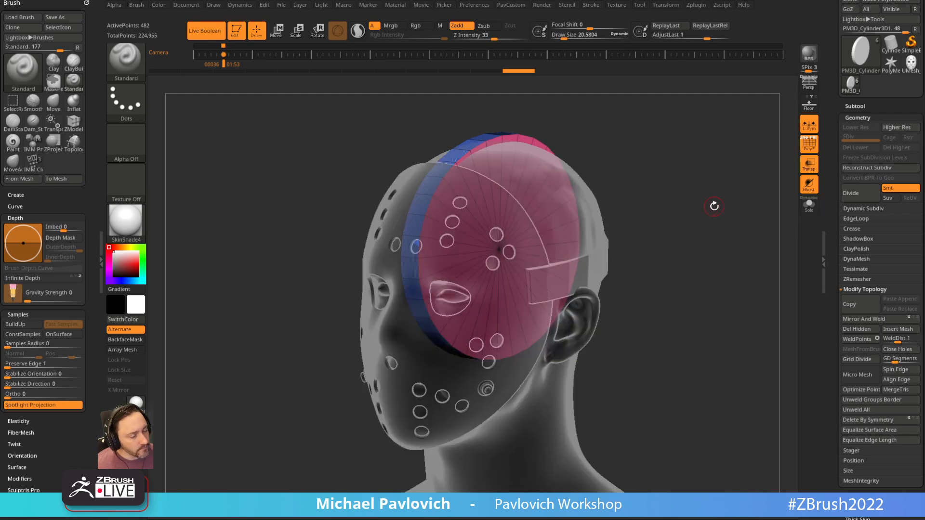
# Set the draw size to about 33, switch to the ZModeler brush and open its polygon actions on the disc's face.
pyautogui.moveTo(713, 198); pyautogui.dragTo(681, 194)
pyautogui.press('s')
pyautogui.click(660, 194)
pyautogui.press('2')
pyautogui.press('b')
pyautogui.press('z')
pyautogui.press('m')
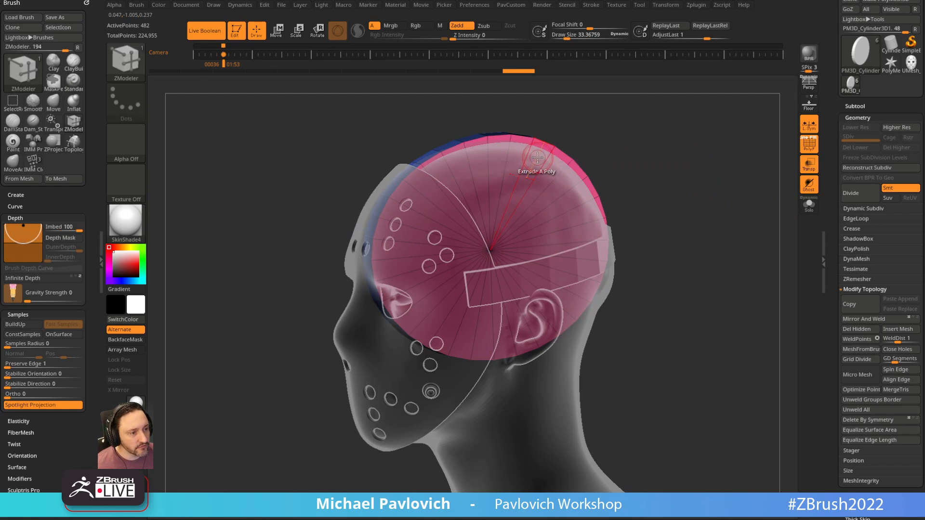
pyautogui.press('space')
pyautogui.click(500, 239)
pyautogui.click(459, 229)
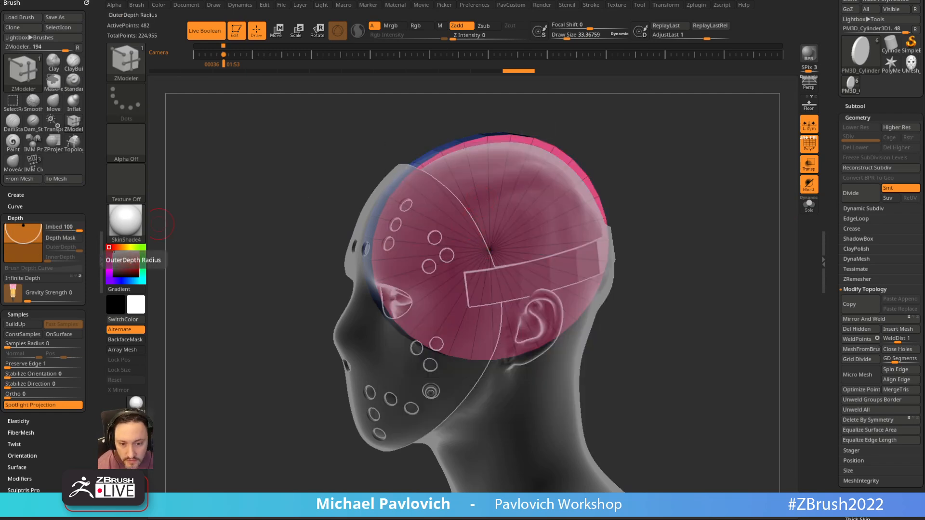
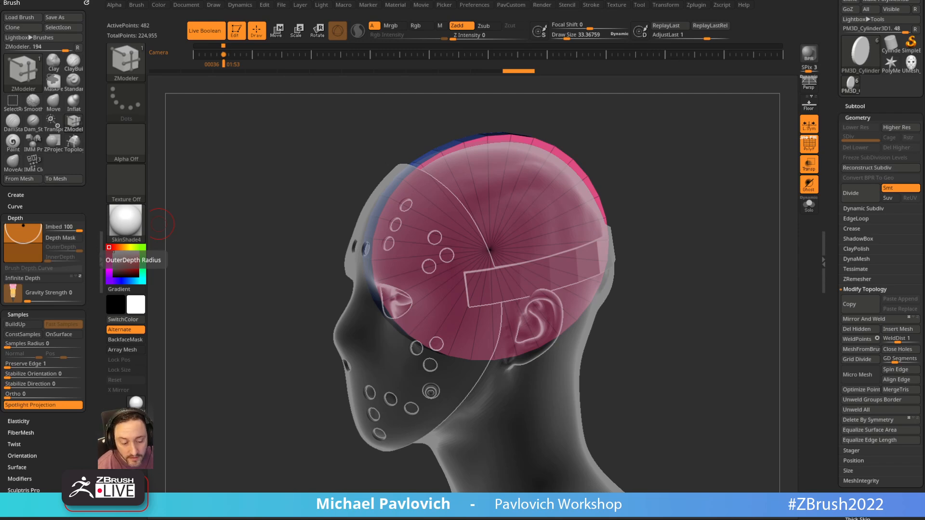
# Switch to the browser, search the YouTube channel for "mouthbag" and look through the listed videos.
pyautogui.hotkey('alt', 'Tab')
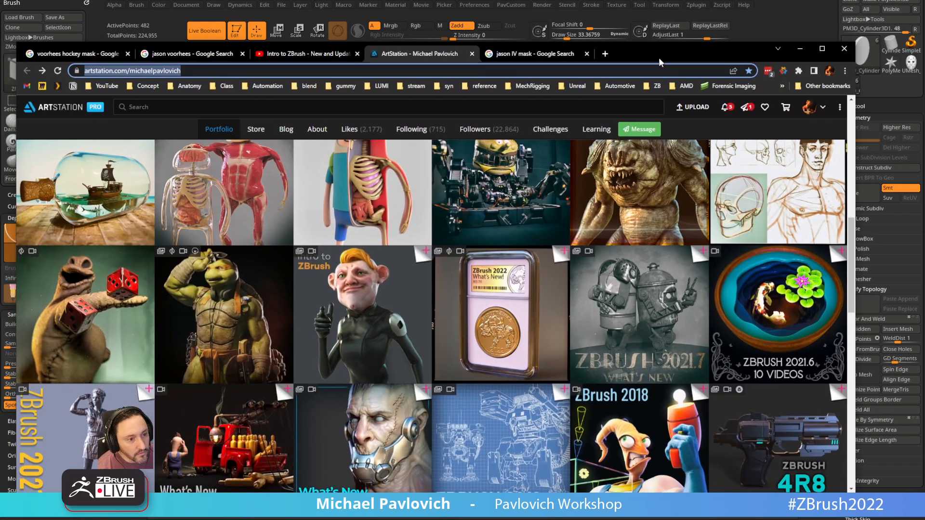
pyautogui.click(335, 55)
pyautogui.scroll(6, 495, 131)
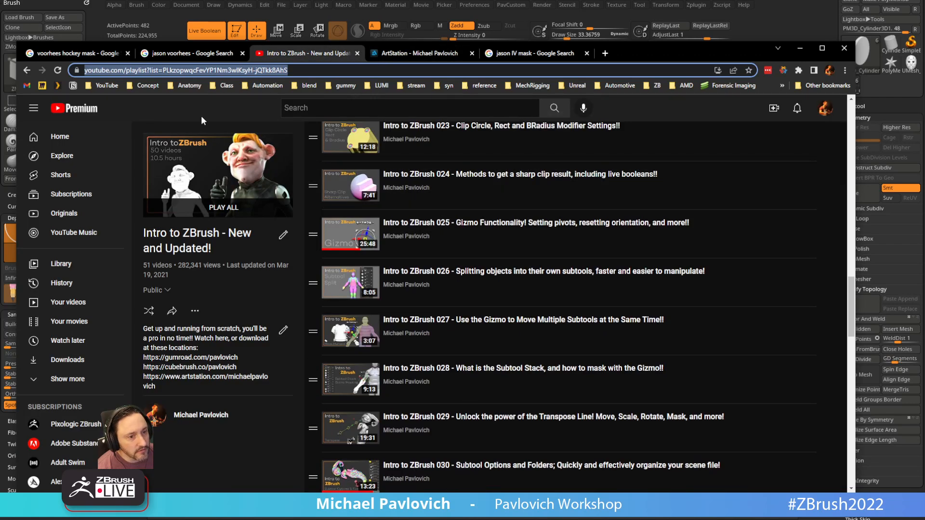
pyautogui.click(27, 71)
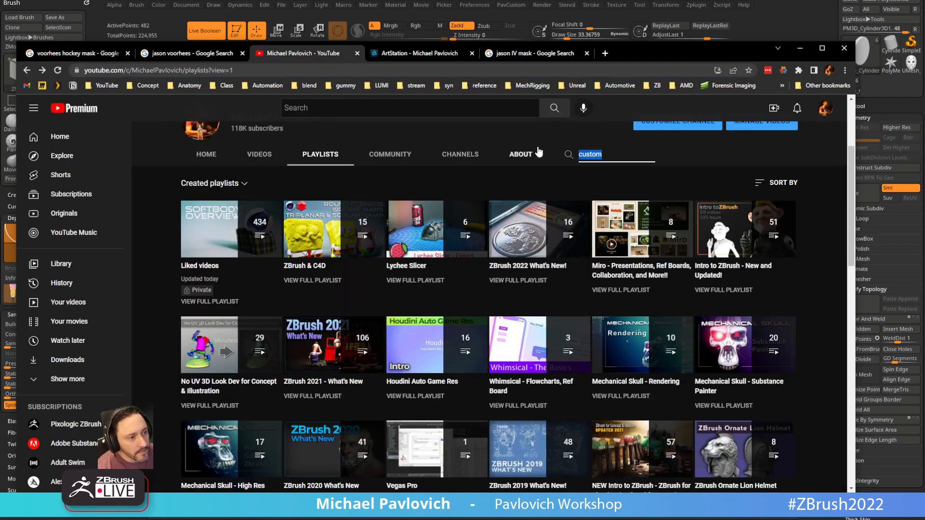
pyautogui.click(568, 154)
pyautogui.write('mouthbag')
pyautogui.press('Return')
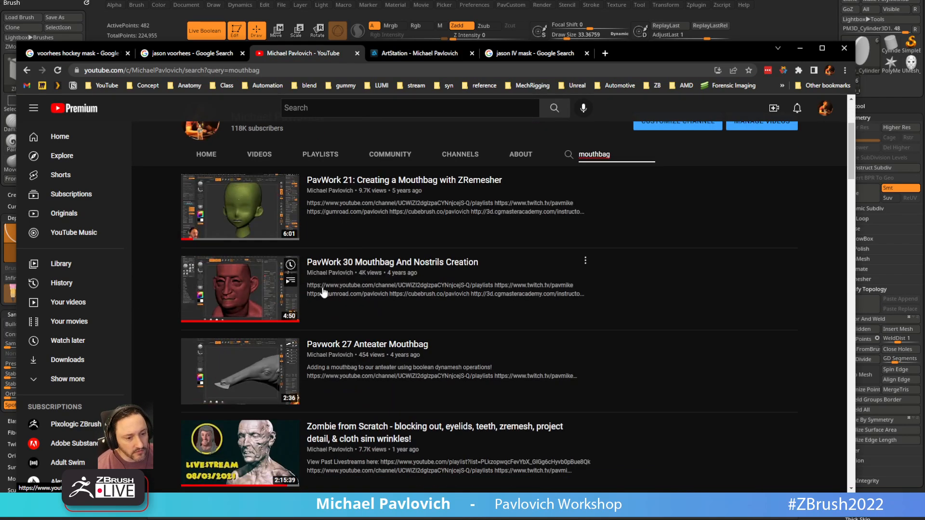
pyautogui.scroll(-2, 269, 260)
pyautogui.scroll(-2, 296, 270)
pyautogui.scroll(3, 299, 289)
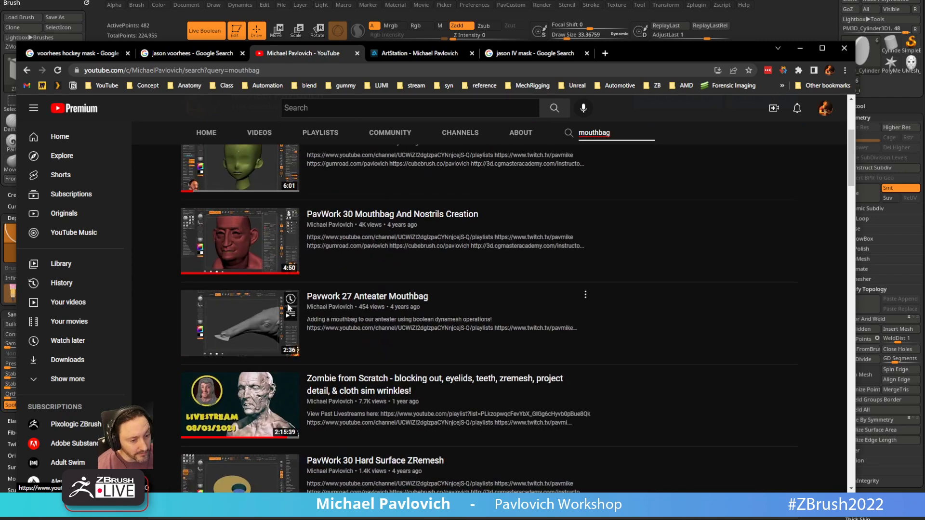
pyautogui.scroll(2, 400, 325)
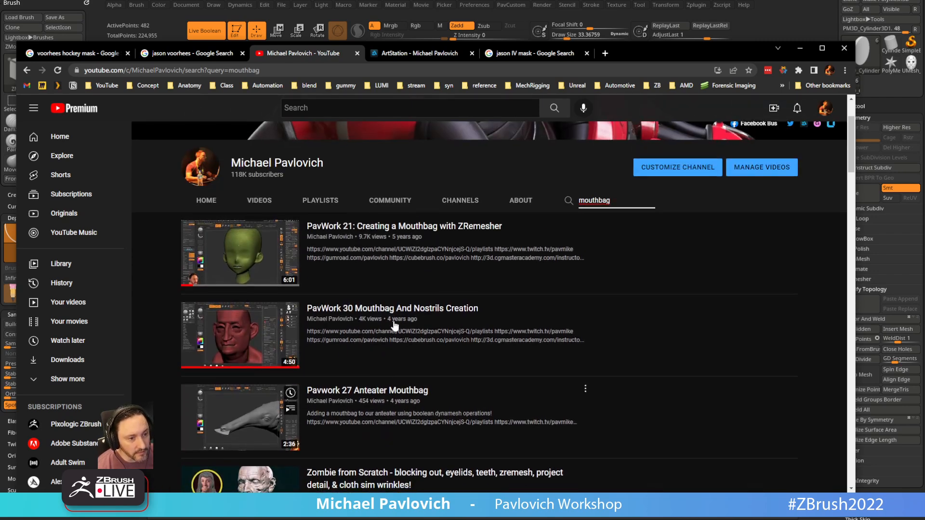
# Look through the channel's "mouthbag" videos, select the results page's address and switch back to ZBrush.
pyautogui.scroll(-9, 409, 304)
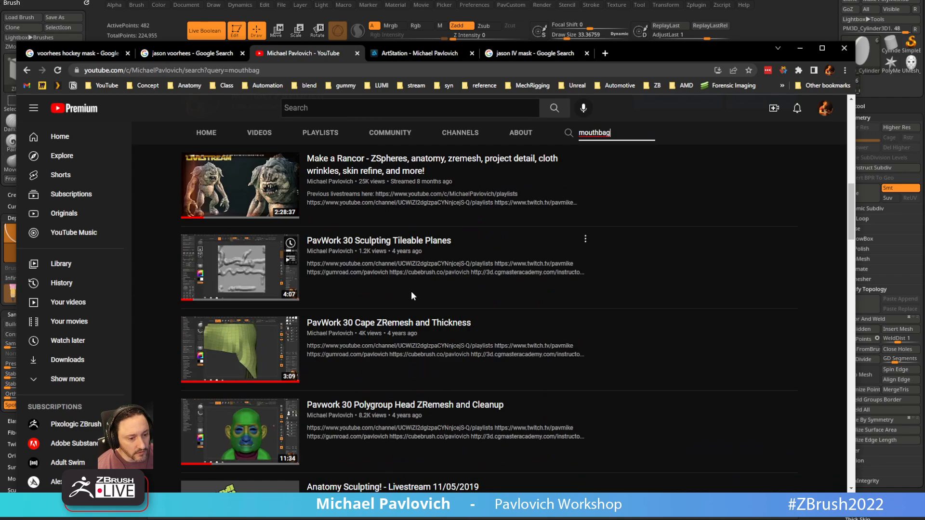
pyautogui.scroll(-5, 413, 295)
pyautogui.scroll(6, 426, 292)
pyautogui.scroll(8, 427, 292)
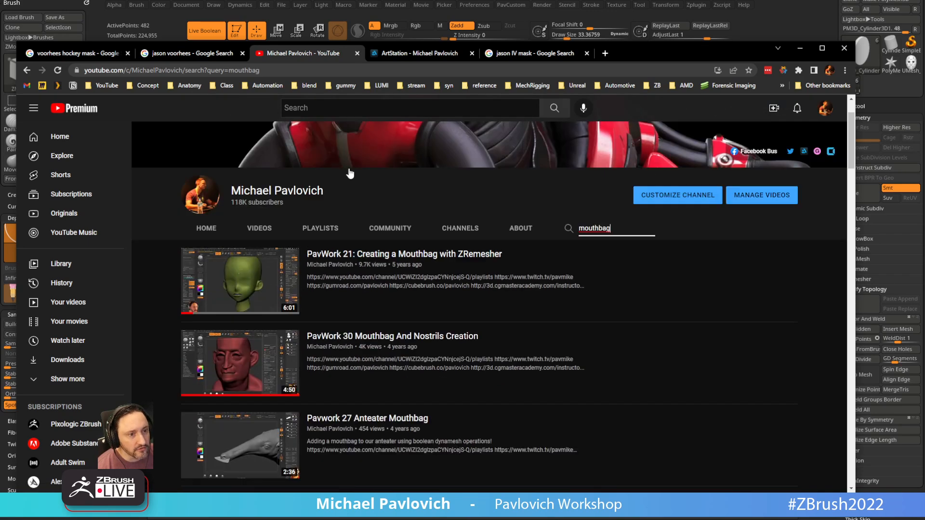
pyautogui.click(310, 70)
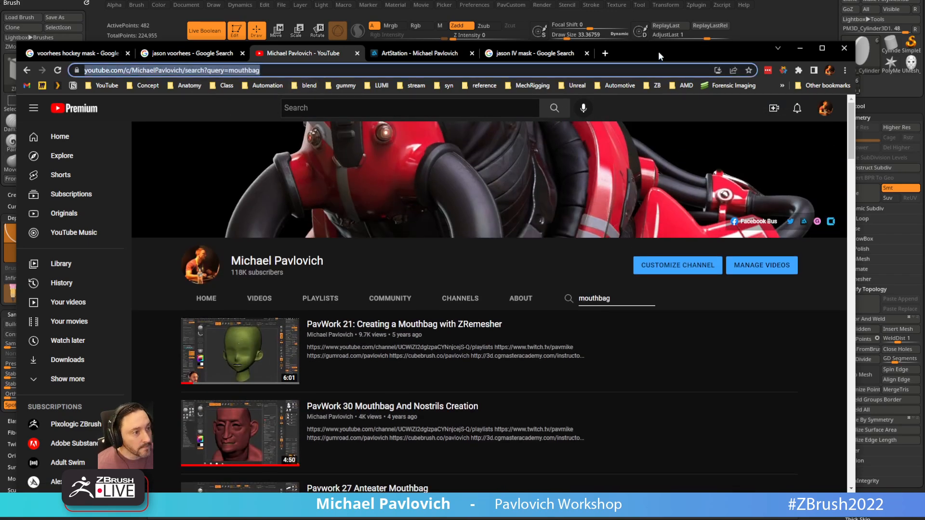
pyautogui.hotkey('alt', 'Tab')
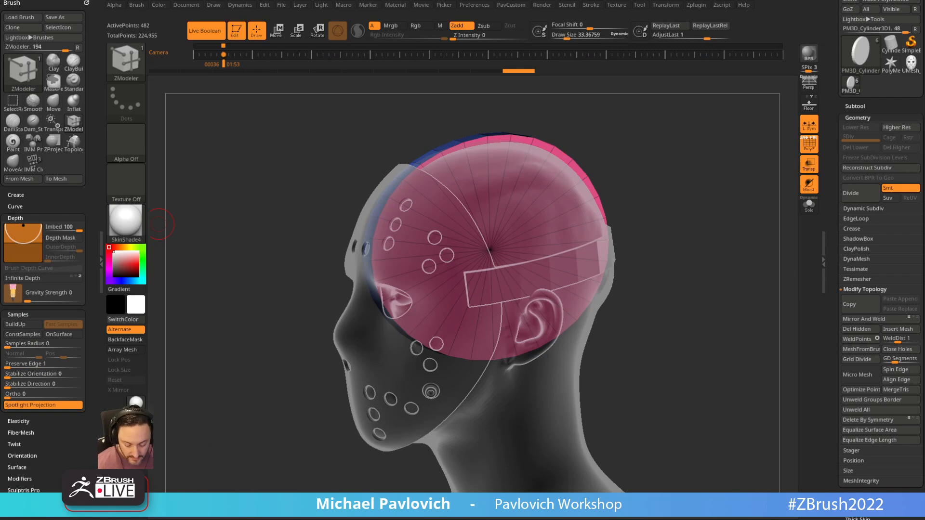
# Expand the subtool list, turn off transparency, switch to the Standard brush and make the head the active subtool.
pyautogui.click(852, 91)
pyautogui.click(855, 106)
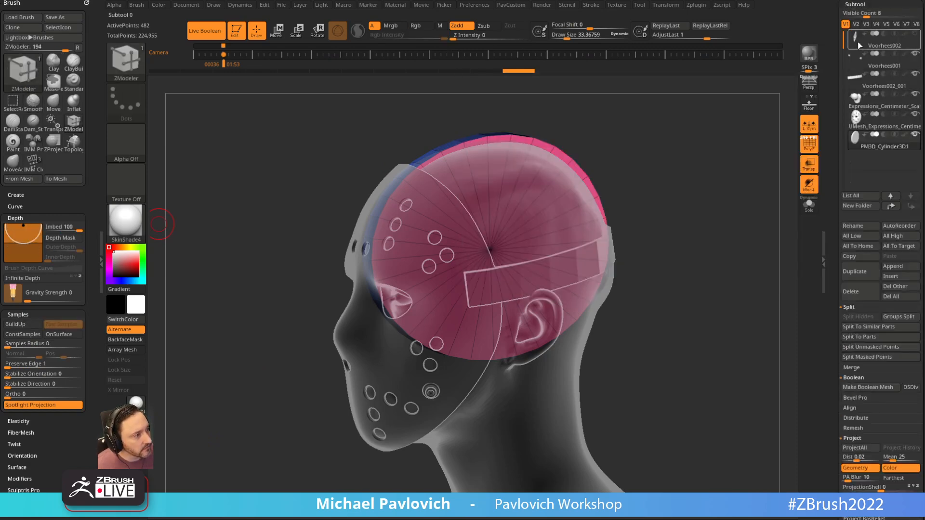
pyautogui.click(811, 165)
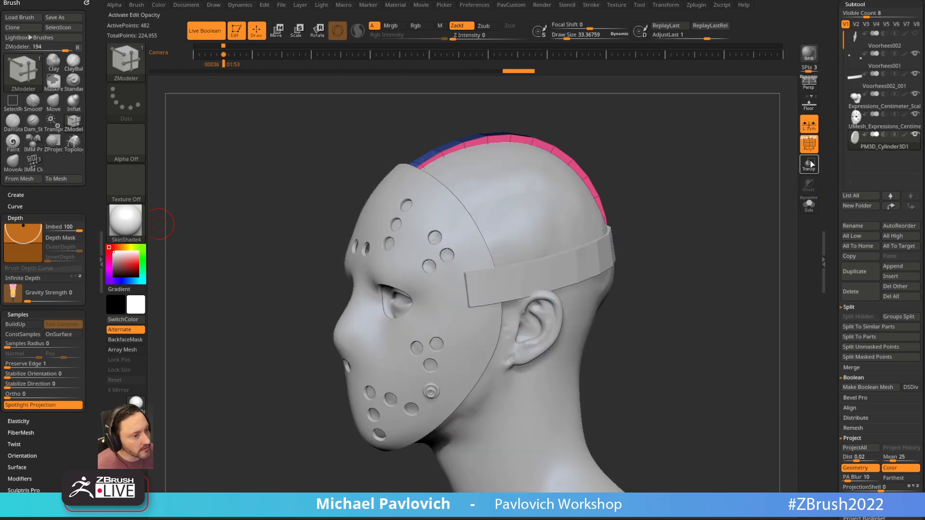
pyautogui.press('b')
pyautogui.press('s')
pyautogui.press('t')
pyautogui.keyDown('alt'); pyautogui.click(487, 246); pyautogui.keyUp('alt')
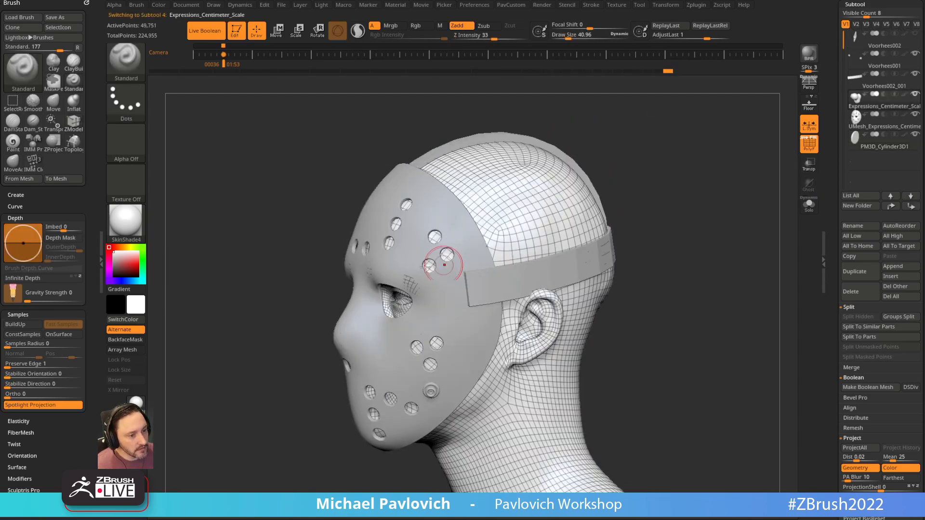
# Inspect the head on its own without polyframes, and the masked head with its straps from the front and side.
pyautogui.moveTo(711, 162); pyautogui.dragTo(781, 206)
pyautogui.click(809, 205)
pyautogui.moveTo(721, 236); pyautogui.dragTo(736, 194)
pyautogui.click(809, 144)
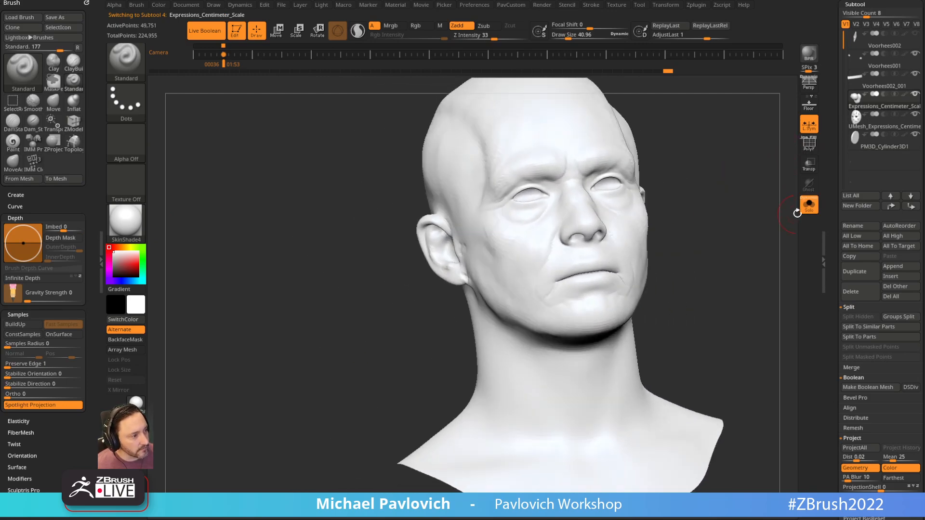
pyautogui.click(809, 204)
pyautogui.moveTo(762, 142); pyautogui.dragTo(709, 210)
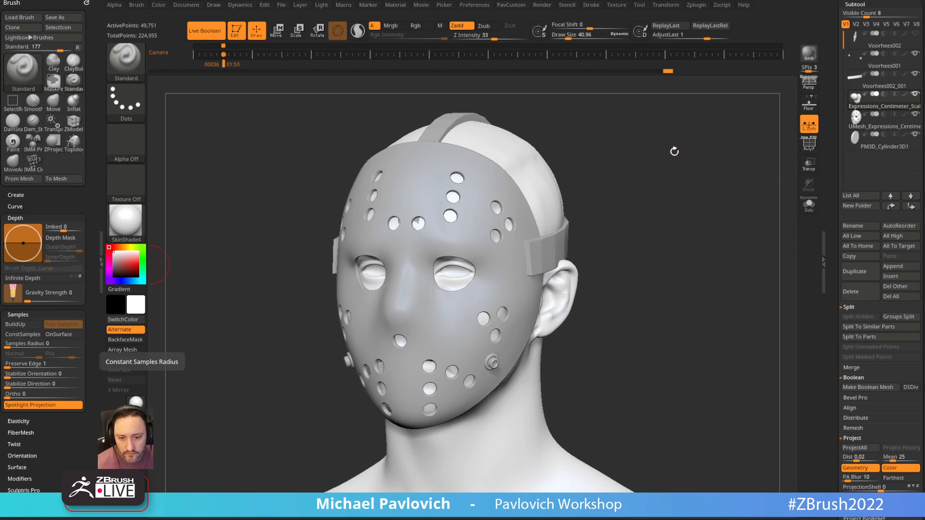
pyautogui.moveTo(681, 193); pyautogui.dragTo(699, 186)
pyautogui.moveTo(829, 176); pyautogui.dragTo(834, 279)
pyautogui.click(882, 292)
pyautogui.moveTo(680, 202); pyautogui.dragTo(649, 201)
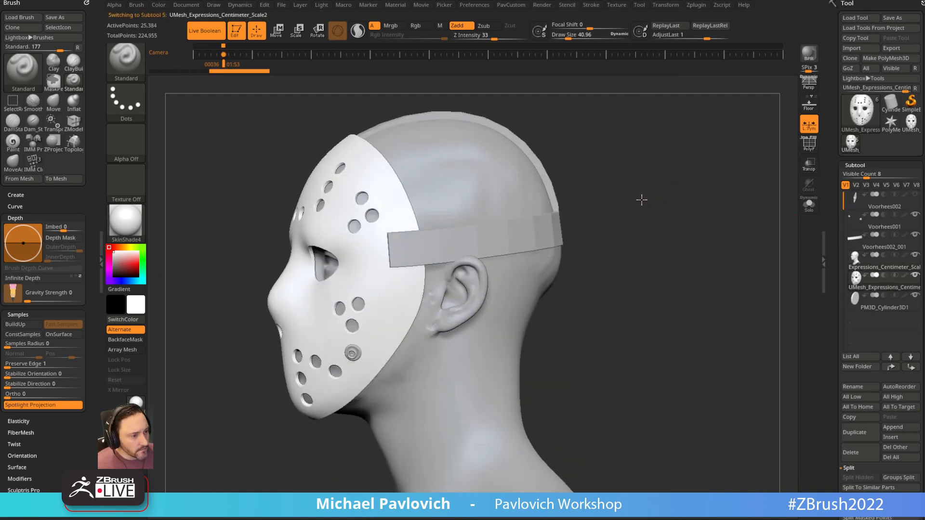
# Activate the cylinder disc, isolate it with polyframes shown and check its rim polygroup separately.
pyautogui.keyDown('alt'); pyautogui.click(488, 231); pyautogui.keyUp('alt')
pyautogui.moveTo(487, 232); pyautogui.dragTo(539, 212)
pyautogui.keyDown('alt'); pyautogui.click(538, 214); pyautogui.keyUp('alt')
pyautogui.keyDown('alt'); pyautogui.moveTo(632, 164); pyautogui.dragTo(632, 236); pyautogui.keyUp('alt')
pyautogui.click(810, 145)
pyautogui.click(809, 204)
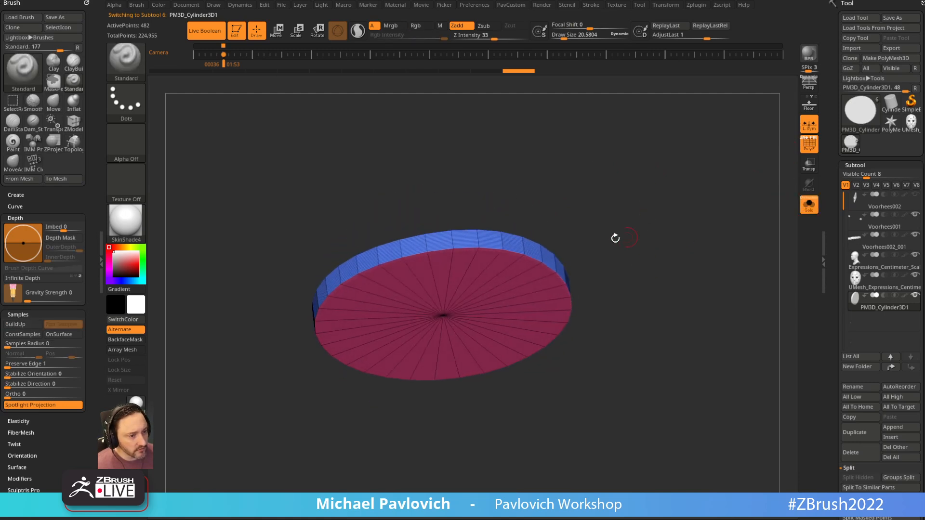
pyautogui.keyDown('ctrl'); pyautogui.keyDown('shift'); pyautogui.click(535, 249); pyautogui.keyUp('shift'); pyautogui.keyUp('ctrl')
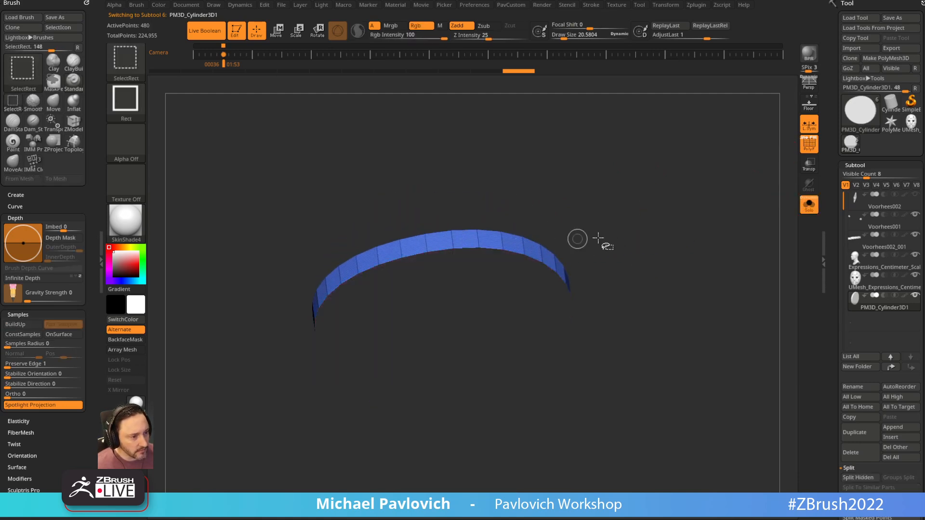
pyautogui.keyDown('ctrl'); pyautogui.keyDown('shift'); pyautogui.click(634, 238); pyautogui.keyUp('shift'); pyautogui.keyUp('ctrl')
pyautogui.keyDown('shift'); pyautogui.moveTo(637, 238); pyautogui.dragTo(661, 238); pyautogui.keyUp('shift')
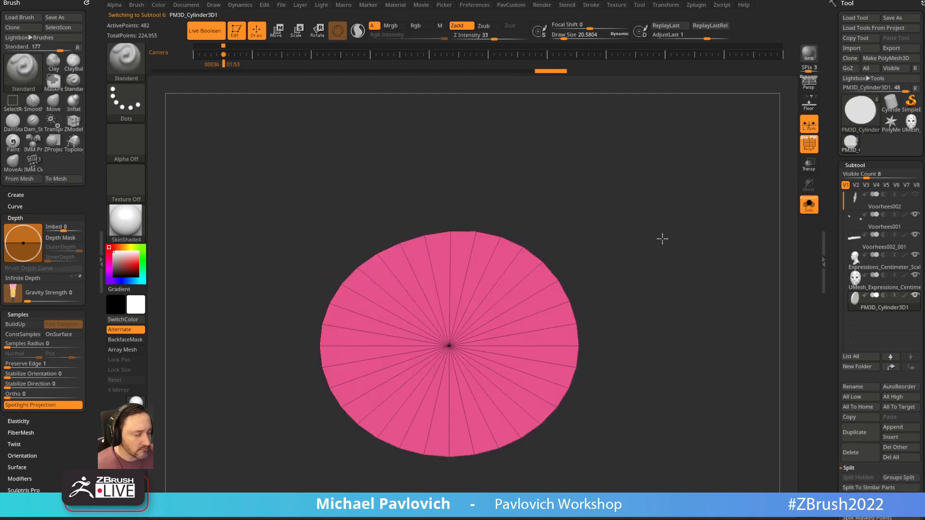
# Show the disc over the transparent head and pull its rim closer to the scalp with the Move brush at about 238 draw size.
pyautogui.click(810, 211)
pyautogui.click(810, 147)
pyautogui.keyDown('alt'); pyautogui.moveTo(798, 216); pyautogui.dragTo(786, 157); pyautogui.keyUp('alt')
pyautogui.click(808, 164)
pyautogui.press('s')
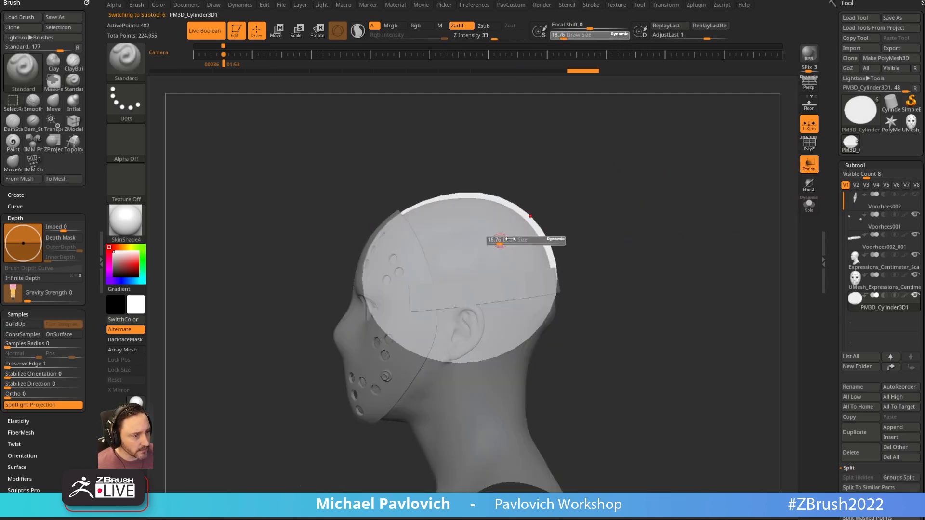
pyautogui.moveTo(500, 241); pyautogui.dragTo(525, 241)
pyautogui.press('b')
pyautogui.press('m')
pyautogui.press('v')
pyautogui.moveTo(482, 197); pyautogui.dragTo(482, 204)
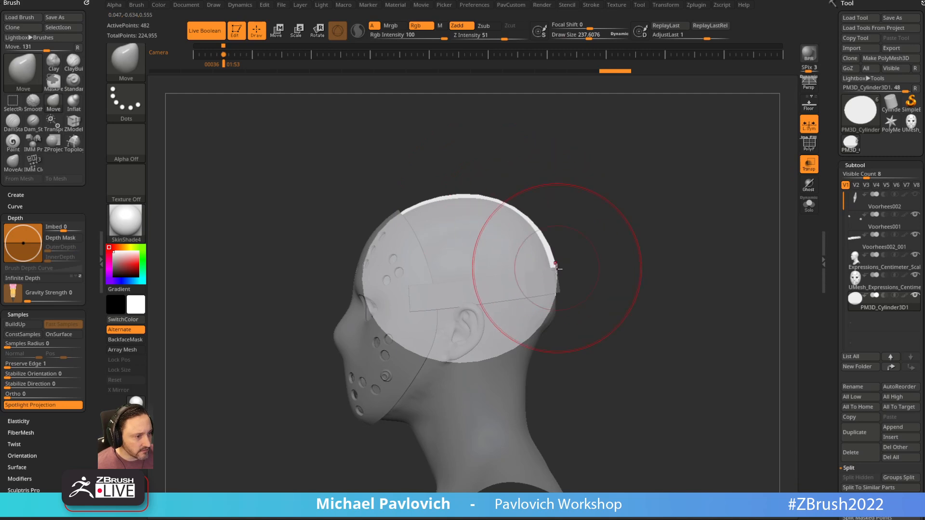
pyautogui.press('s')
pyautogui.moveTo(554, 273); pyautogui.dragTo(459, 277)
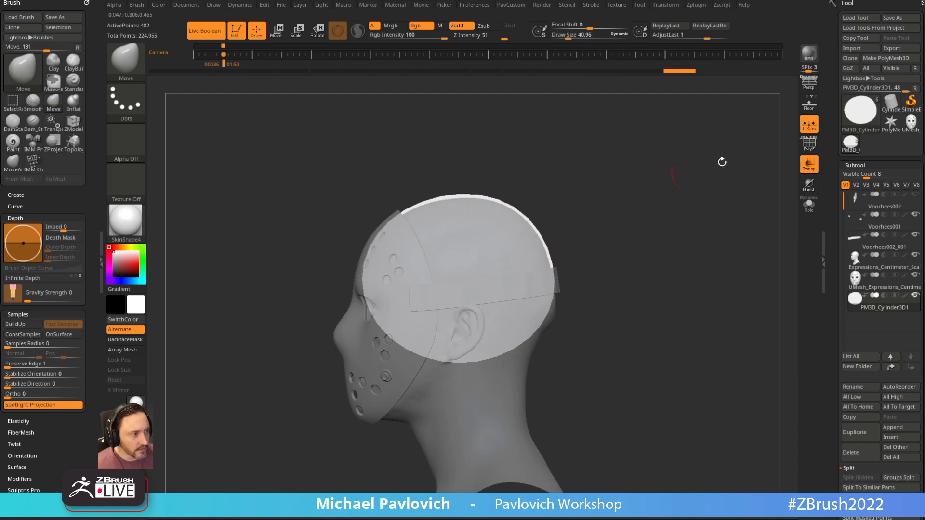
# Cut away the disc's front portion along the mask and its lower portion along the horizontal strap with the KnifeCurve brush.
pyautogui.hotkey('ctrl', 'shift', 'b')
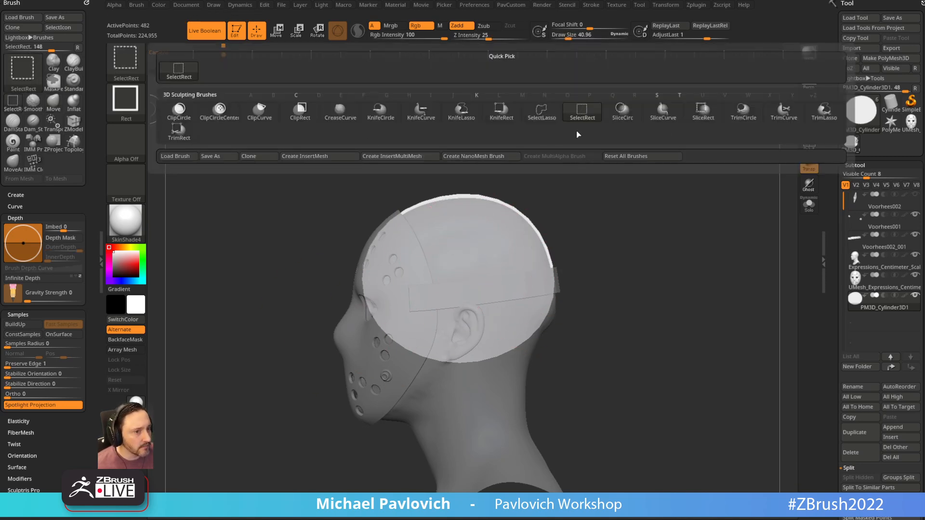
pyautogui.click(420, 114)
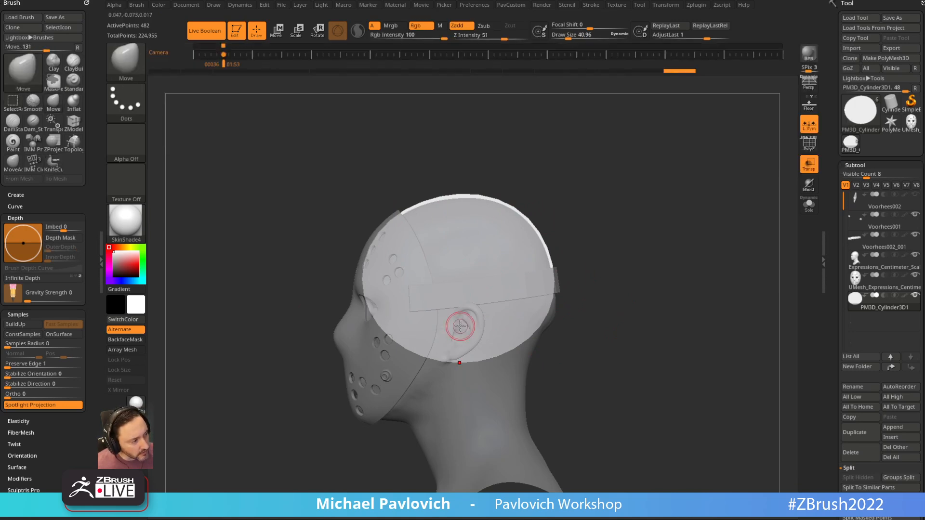
pyautogui.moveTo(545, 481)
pyautogui.keyDown('ctrl'); pyautogui.keyDown('shift'); pyautogui.mouseDown()
pyautogui.moveTo(330, 161)
pyautogui.moveTo(371, 142)
pyautogui.moveTo(347, 161)
pyautogui.mouseUp(); pyautogui.keyUp('shift'); pyautogui.keyUp('ctrl')
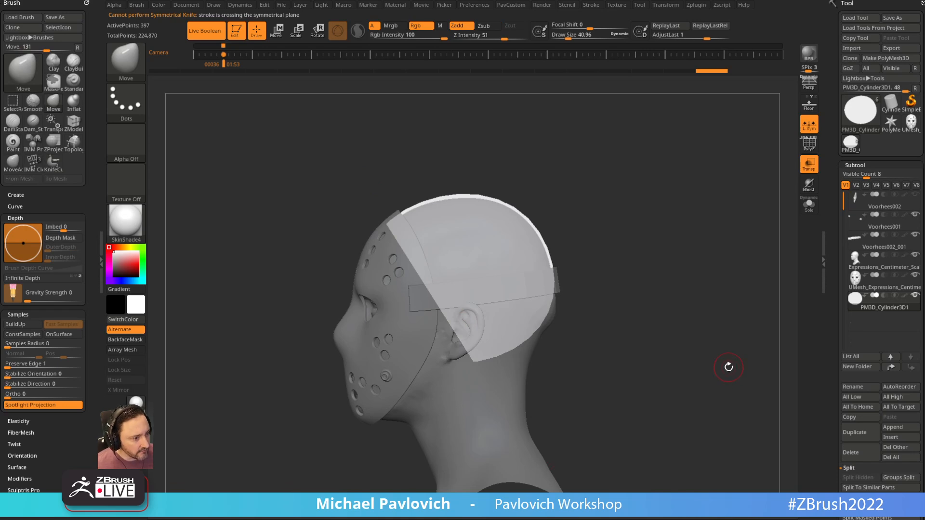
pyautogui.moveTo(694, 283)
pyautogui.keyDown('ctrl'); pyautogui.keyDown('shift'); pyautogui.mouseDown()
pyautogui.moveTo(599, 275)
pyautogui.moveTo(244, 334)
pyautogui.moveTo(252, 302)
pyautogui.moveTo(258, 312)
pyautogui.mouseUp(); pyautogui.keyUp('shift'); pyautogui.keyUp('ctrl')
pyautogui.keyDown('ctrl'); pyautogui.keyDown('shift'); pyautogui.moveTo(258, 311); pyautogui.dragTo(258, 314); pyautogui.keyUp('shift'); pyautogui.keyUp('ctrl')
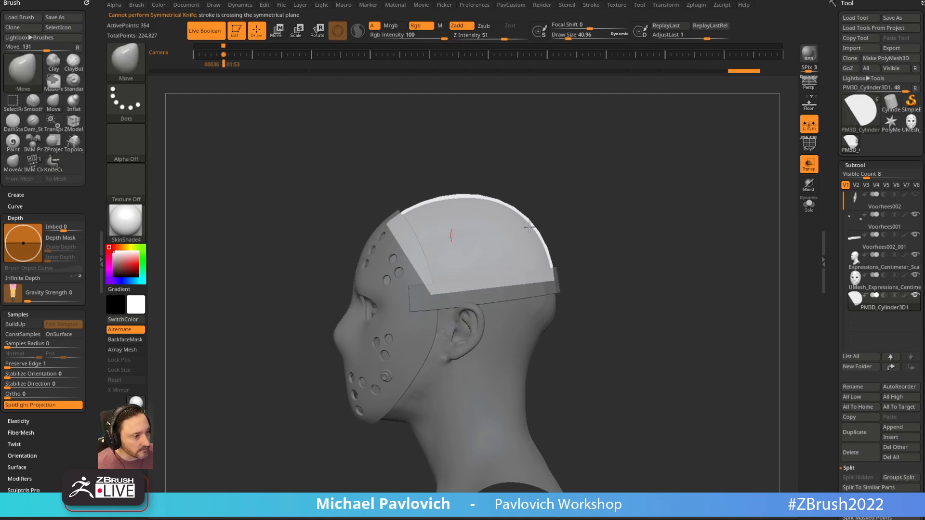
# Isolate the trimmed disc with polyframes shown, leave only the rim polygroup visible and delete the hidden faces.
pyautogui.click(809, 143)
pyautogui.moveTo(723, 164); pyautogui.dragTo(803, 212)
pyautogui.click(809, 205)
pyautogui.moveTo(688, 202); pyautogui.dragTo(425, 258)
pyautogui.moveTo(632, 208); pyautogui.dragTo(487, 281)
pyautogui.keyDown('ctrl'); pyautogui.keyDown('shift'); pyautogui.click(476, 275); pyautogui.keyUp('shift'); pyautogui.keyUp('ctrl')
pyautogui.moveTo(548, 238); pyautogui.dragTo(677, 208)
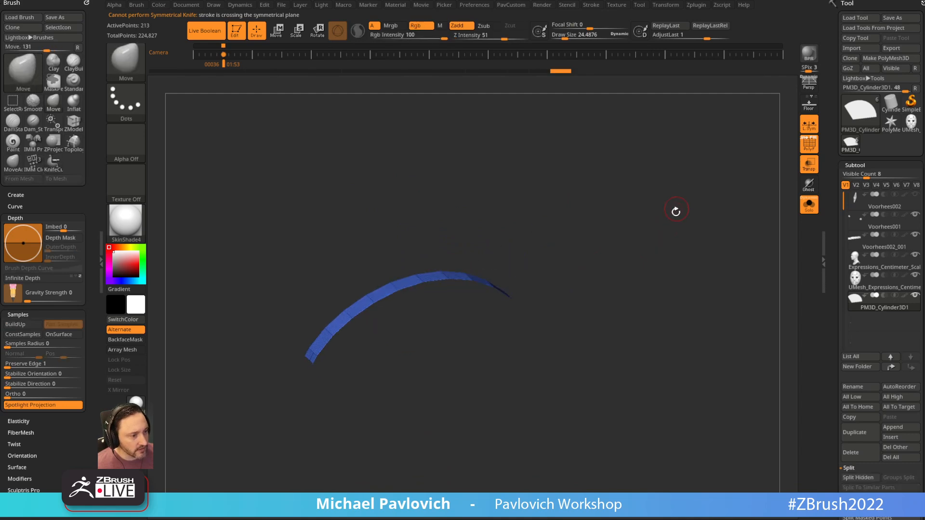
pyautogui.press('space')
pyautogui.click(660, 236)
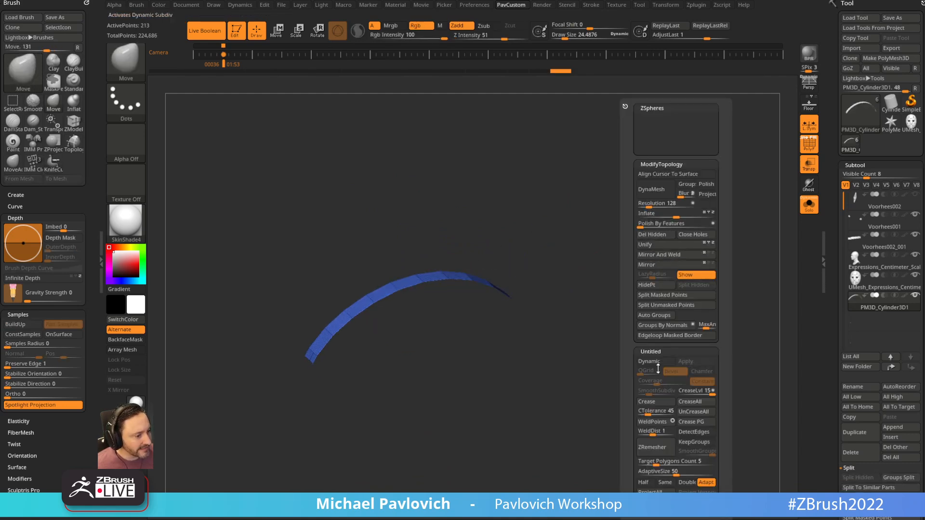
# Set ZRemesher to Half with adaptive size 0 and try remeshing the rim strip.
pyautogui.click(644, 482)
pyautogui.click(652, 447)
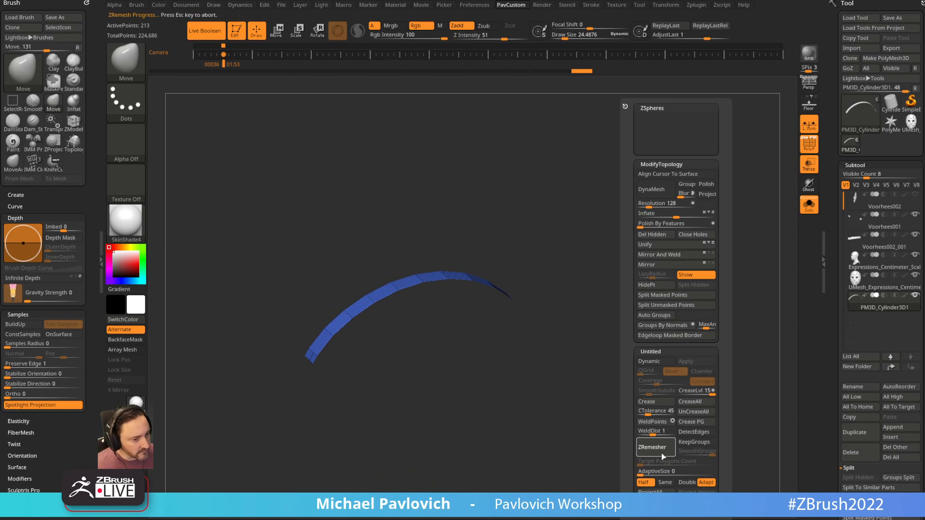
pyautogui.moveTo(598, 426); pyautogui.dragTo(683, 232)
pyautogui.hotkey('ctrl', 'z')
# Weld the strip's points with a weld distance of about 8.185.
pyautogui.moveTo(560, 265); pyautogui.dragTo(643, 274)
pyautogui.press('5')
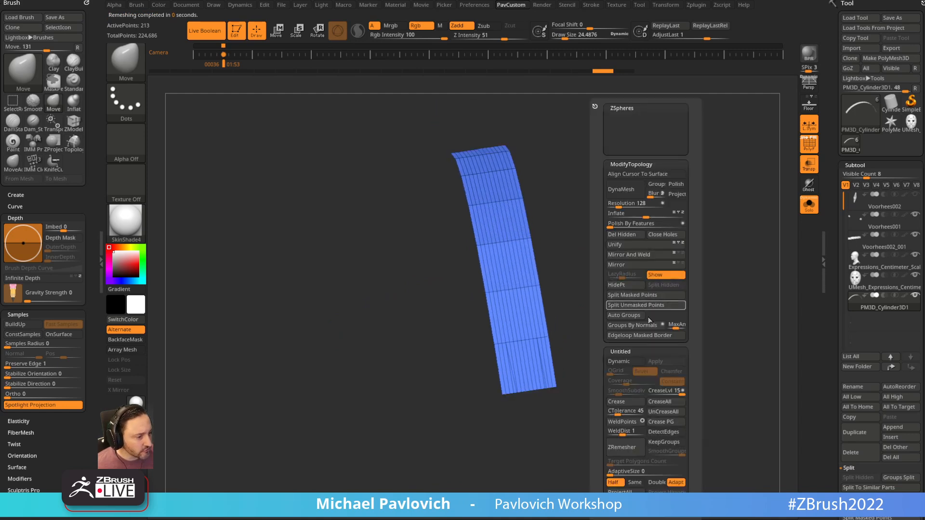
pyautogui.click(637, 425)
pyautogui.moveTo(625, 432); pyautogui.dragTo(629, 430)
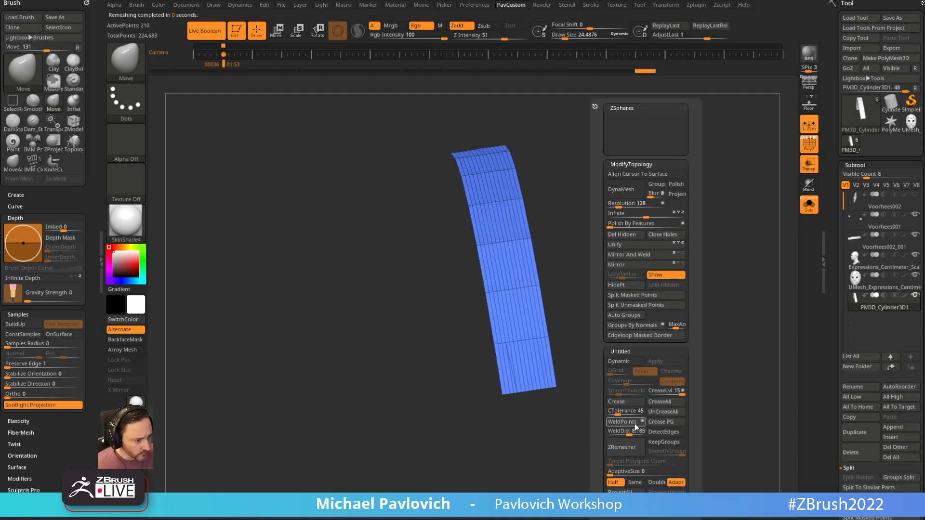
# Remesh the welded strip with ZRemesher at Half and adaptive size 0.
pyautogui.press('space')
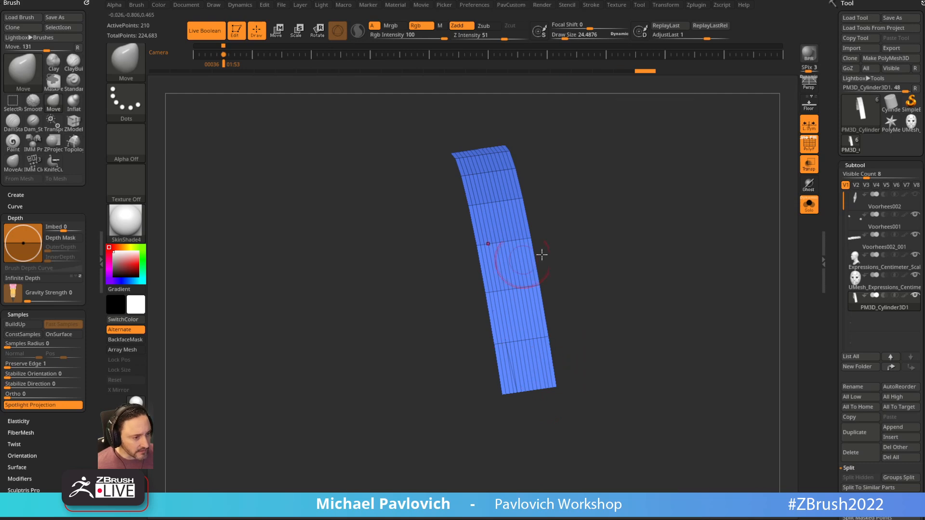
pyautogui.press('space')
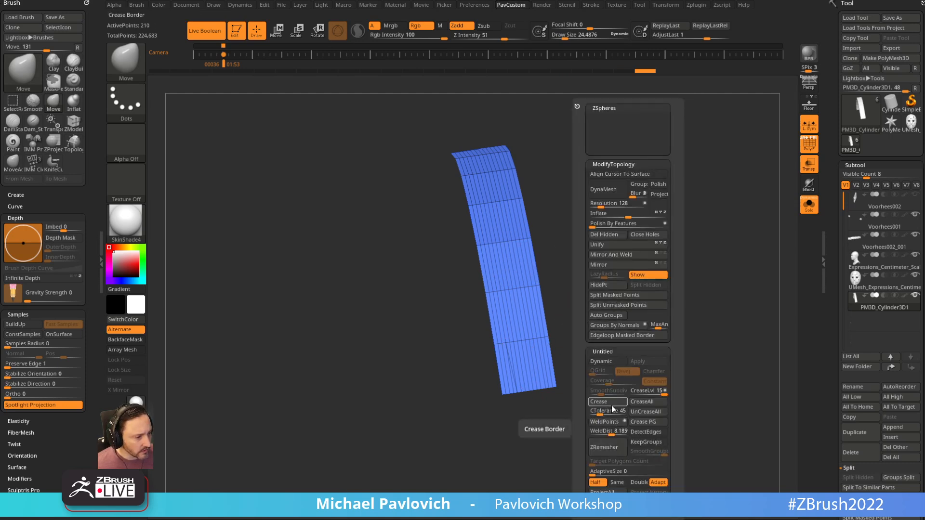
pyautogui.click(611, 451)
pyautogui.moveTo(527, 349); pyautogui.dragTo(757, 212)
# Bridge the gap between the strip's tapered end and the detached end piece with ZModeler's edge-to-edge Bridge.
pyautogui.press('b')
pyautogui.press('z')
pyautogui.press('m')
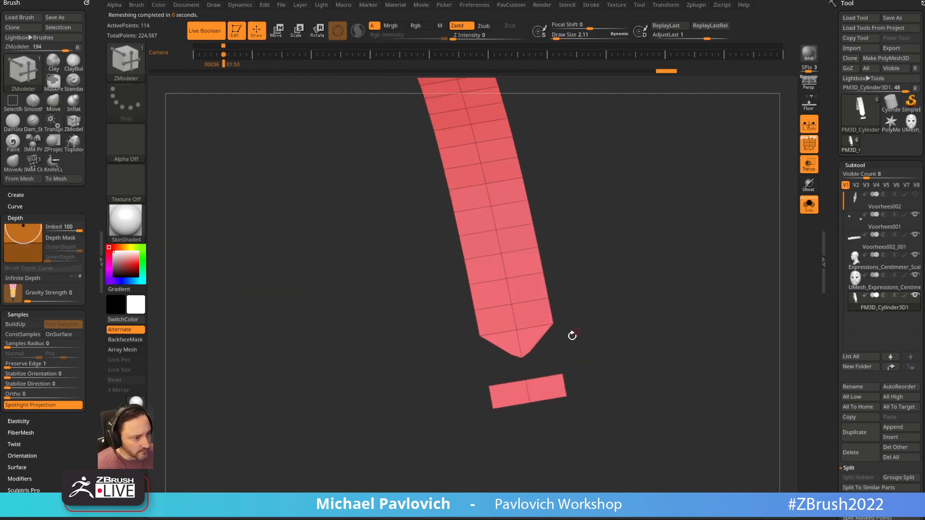
pyautogui.press('space')
pyautogui.click(440, 265)
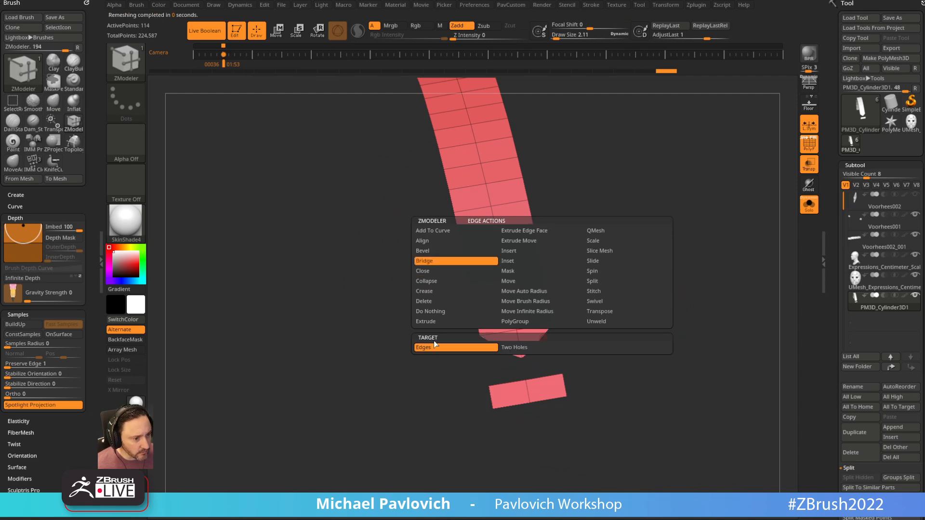
pyautogui.click(552, 376)
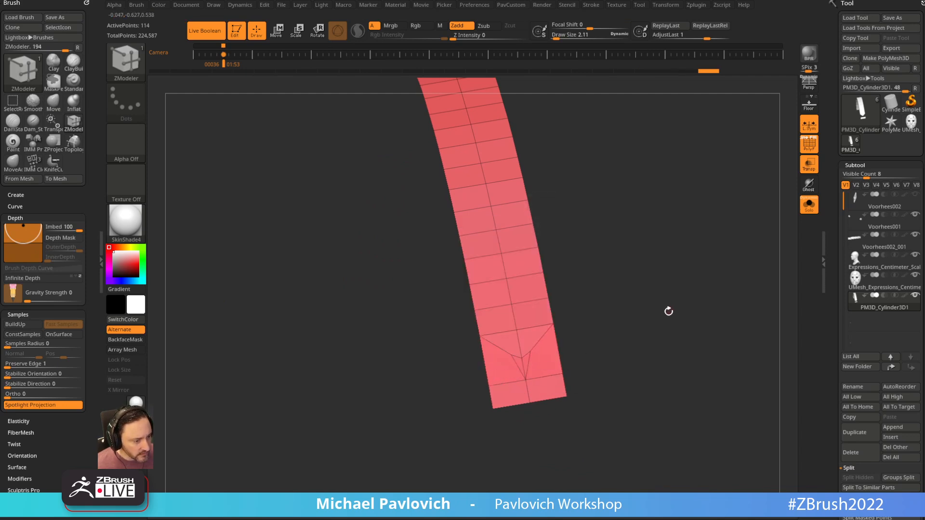
# Collapse the edges at the strip's pinched tip with ZModeler's Collapse edge action.
pyautogui.press('space')
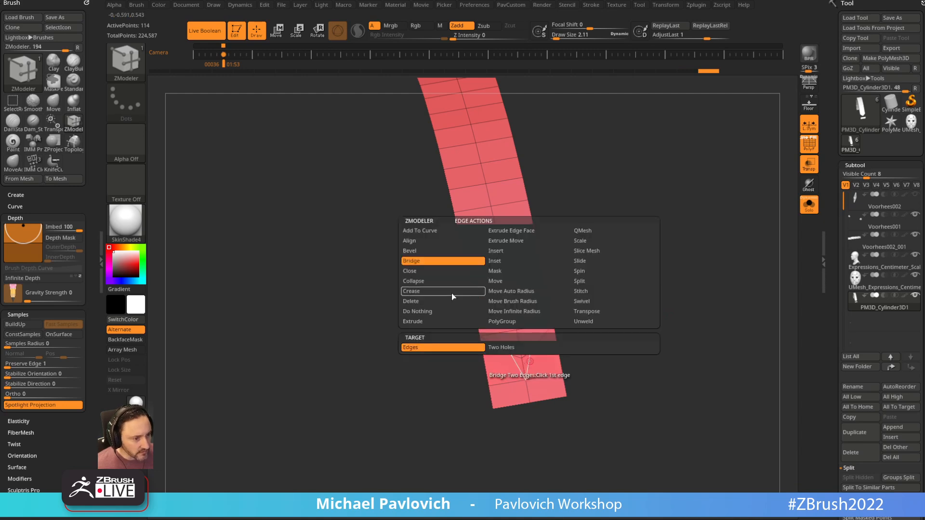
pyautogui.click(413, 281)
pyautogui.click(434, 348)
pyautogui.click(530, 347)
# Delete the diagonal edges around the pinched tip so the strip and its end piece have straight facing borders.
pyautogui.press('space')
pyautogui.click(437, 301)
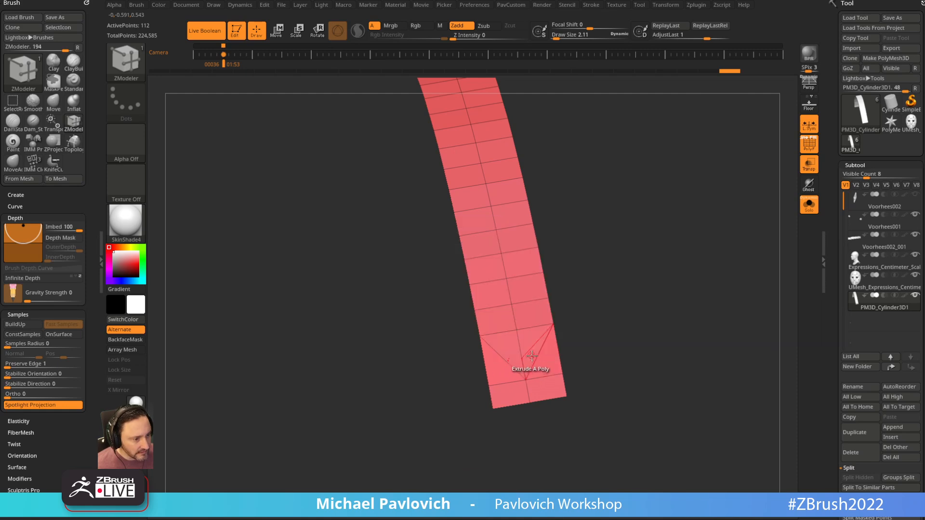
pyautogui.click(538, 356)
pyautogui.moveTo(681, 247); pyautogui.dragTo(644, 341)
pyautogui.click(551, 337)
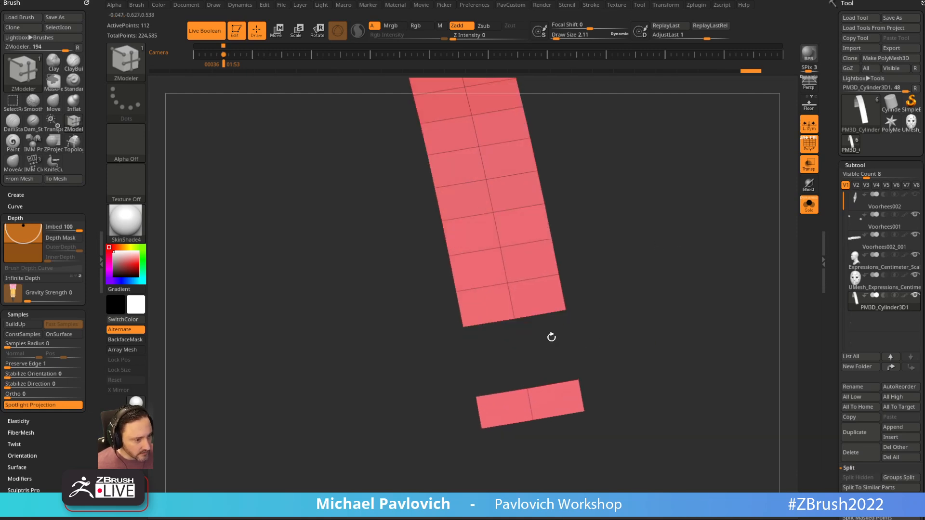
# Bridge the gap between the strip's straight border and the detached end piece with ZModeler's edge-to-edge Bridge.
pyautogui.moveTo(650, 306)
pyautogui.mouseDown()
pyautogui.moveTo(729, 239)
pyautogui.moveTo(636, 311)
pyautogui.mouseUp()
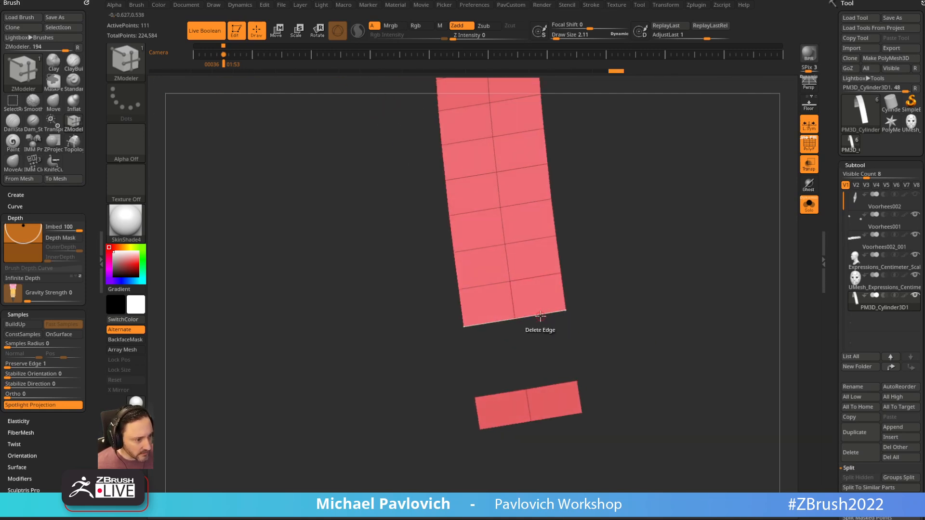
pyautogui.press('space')
pyautogui.click(424, 261)
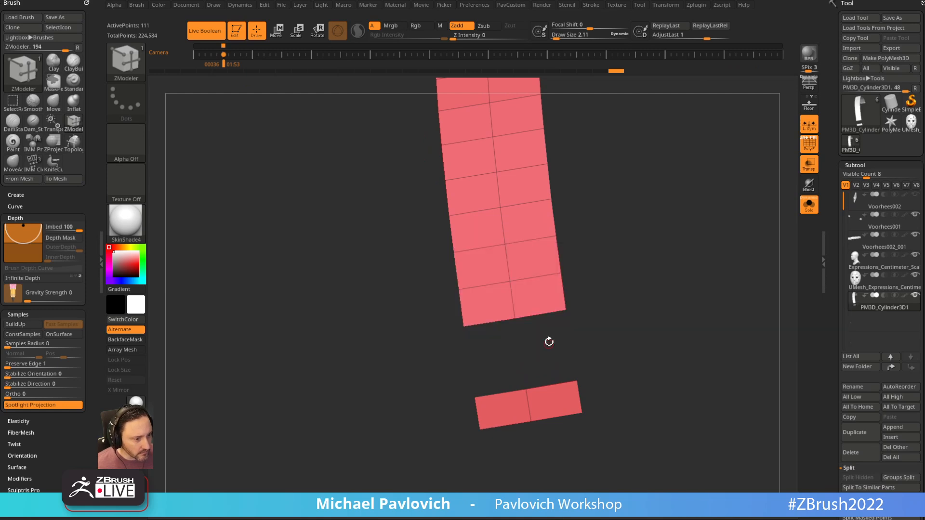
pyautogui.click(516, 317)
pyautogui.click(547, 384)
# Remesh the bridged strip with ZRemesher at Same and adaptive size 0.
pyautogui.moveTo(686, 302); pyautogui.dragTo(663, 306)
pyautogui.press('`')
pyautogui.click(637, 447)
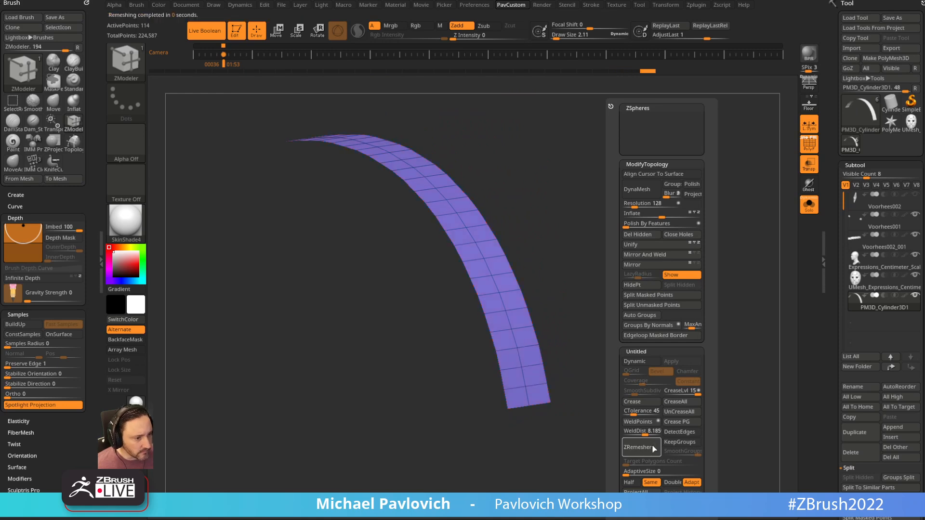
# Delete alternate crosswise edge loops along the whole strip with ZModeler's Insert edge action, leaving fewer, longer polygons.
pyautogui.moveTo(617, 187); pyautogui.dragTo(371, 271)
pyautogui.press('space')
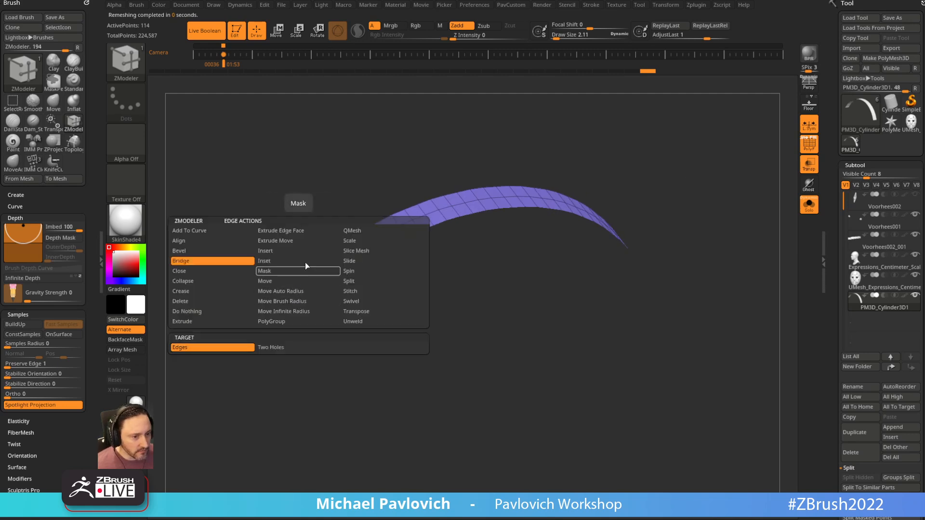
pyautogui.click(276, 251)
pyautogui.keyDown('alt'); pyautogui.click(321, 286); pyautogui.keyUp('alt')
pyautogui.keyDown('alt'); pyautogui.click(366, 250); pyautogui.keyUp('alt')
pyautogui.keyDown('alt'); pyautogui.click(390, 236); pyautogui.keyUp('alt')
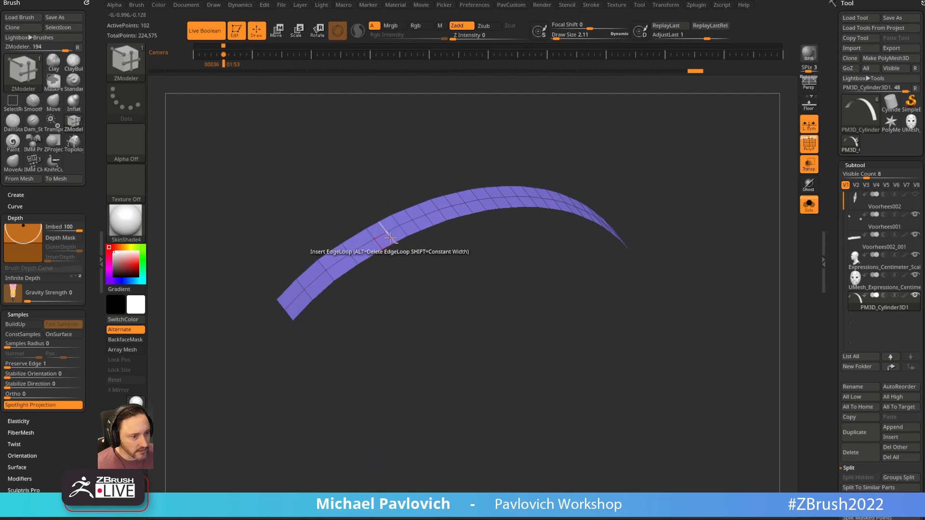
pyautogui.keyDown('alt'); pyautogui.click(417, 224); pyautogui.keyUp('alt')
pyautogui.keyDown('alt'); pyautogui.click(450, 216); pyautogui.keyUp('alt')
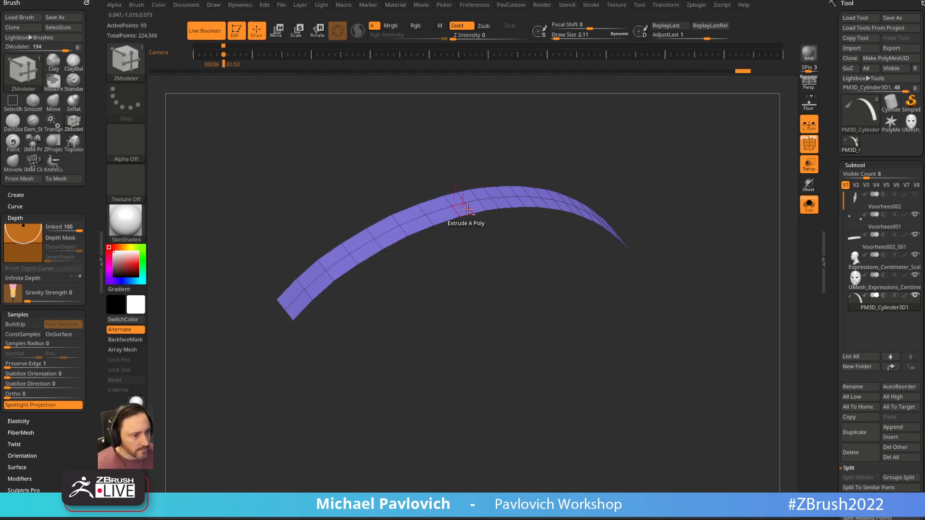
pyautogui.keyDown('alt'); pyautogui.click(467, 208); pyautogui.keyUp('alt')
pyautogui.moveTo(543, 277); pyautogui.dragTo(463, 288)
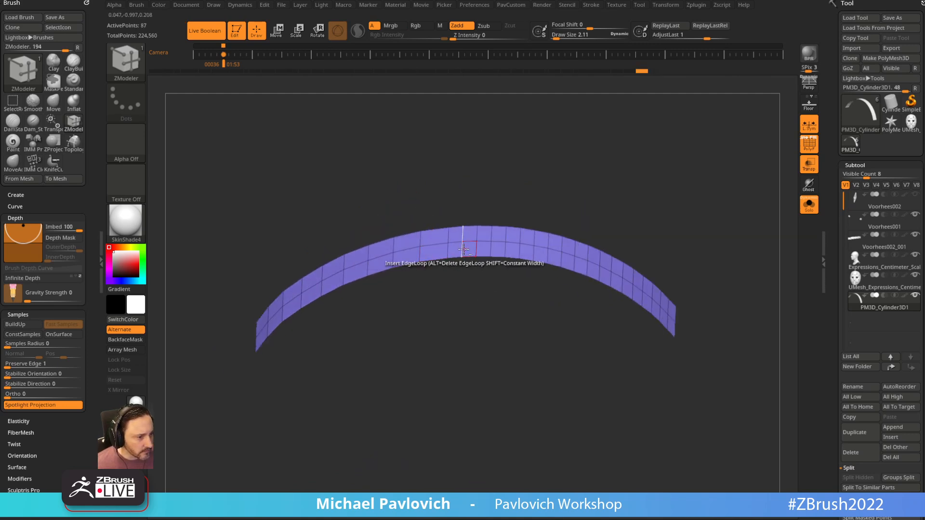
pyautogui.keyDown('alt'); pyautogui.click(520, 251); pyautogui.keyUp('alt')
pyautogui.keyDown('alt'); pyautogui.moveTo(656, 215); pyautogui.dragTo(535, 212); pyautogui.keyUp('alt')
pyautogui.keyDown('alt'); pyautogui.click(501, 245); pyautogui.keyUp('alt')
pyautogui.keyDown('alt'); pyautogui.click(525, 253); pyautogui.keyUp('alt')
pyautogui.keyDown('alt'); pyautogui.click(559, 275); pyautogui.keyUp('alt')
pyautogui.keyDown('alt'); pyautogui.click(592, 287); pyautogui.keyUp('alt')
pyautogui.keyDown('alt'); pyautogui.click(630, 312); pyautogui.keyUp('alt')
# Delete the row of polygons at the strip's end with ZModeler and show the head and mask again.
pyautogui.moveTo(711, 304); pyautogui.dragTo(657, 289)
pyautogui.press('space')
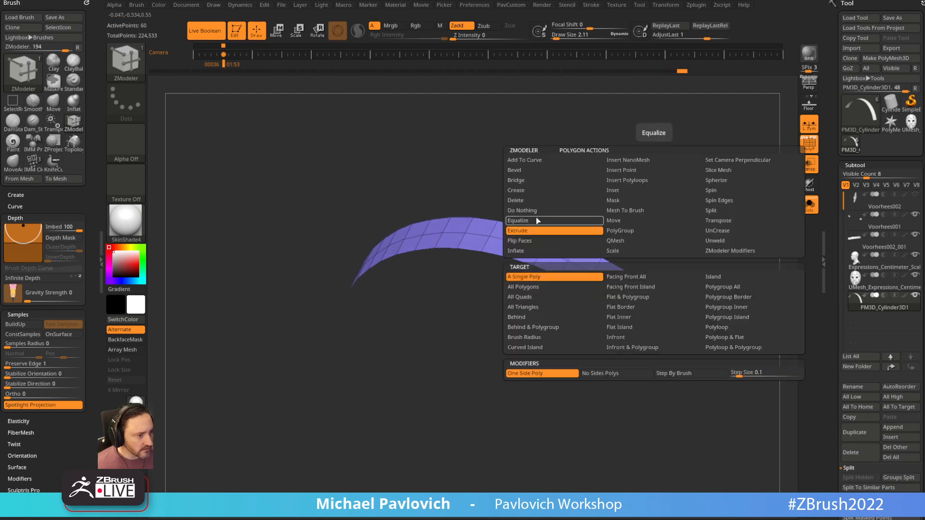
pyautogui.click(529, 201)
pyautogui.click(650, 308)
pyautogui.moveTo(667, 291); pyautogui.dragTo(622, 221)
pyautogui.click(810, 204)
pyautogui.hotkey('shift', 'f')
pyautogui.hotkey('shift', 'f')
# Give the strip thickness with ZModeler's QMesh applied to Polygroup All.
pyautogui.press('space')
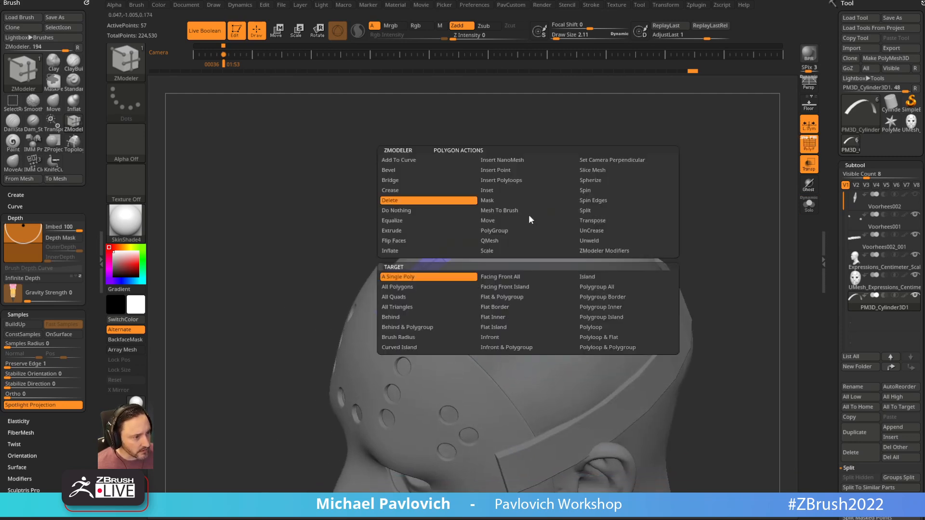
pyautogui.click(597, 287)
pyautogui.moveTo(502, 227); pyautogui.dragTo(512, 227)
# Flip the normals of the thickened strap so its outer faces point outward.
pyautogui.press('space')
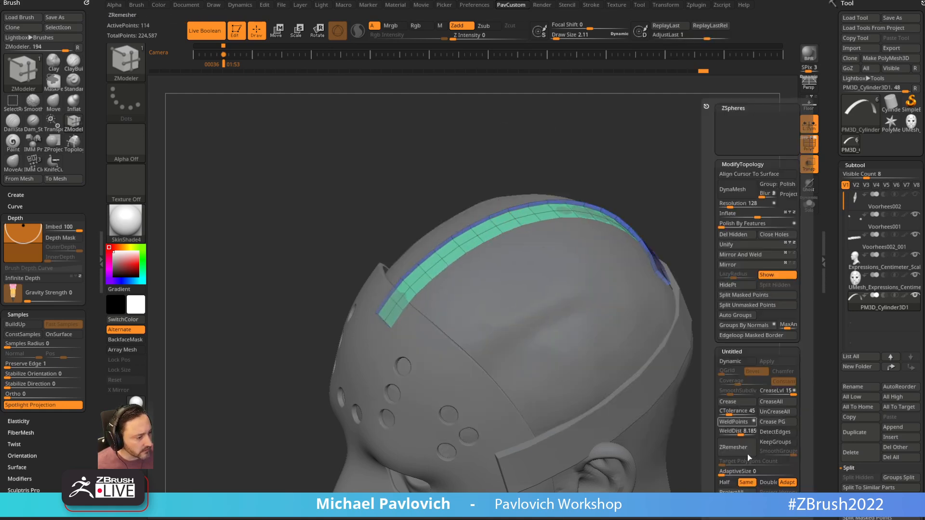
pyautogui.moveTo(830, 275); pyautogui.dragTo(831, 130)
pyautogui.moveTo(835, 309); pyautogui.dragTo(838, 174)
pyautogui.click(849, 304)
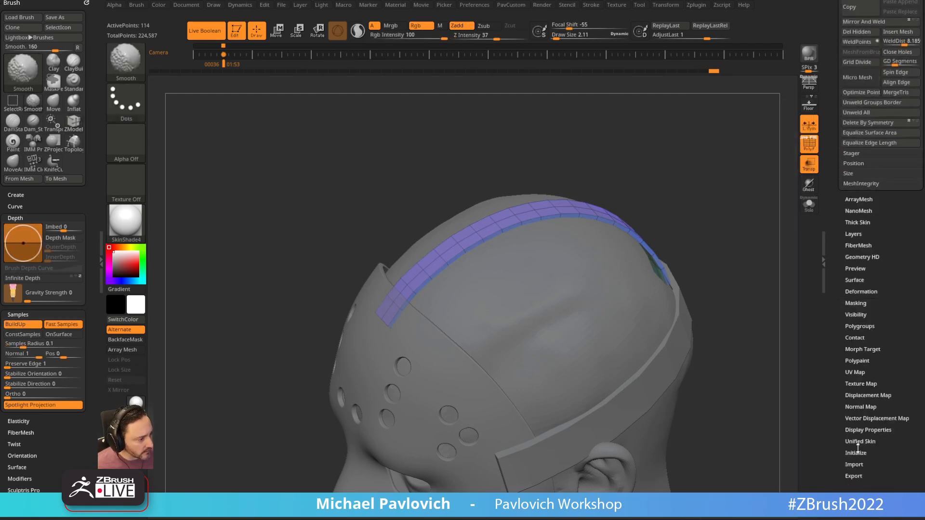
pyautogui.click(857, 430)
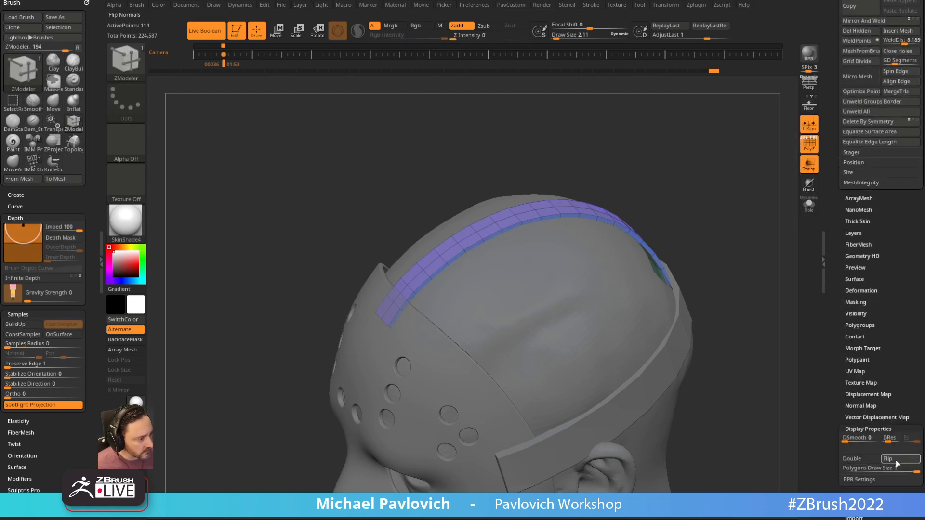
pyautogui.keyDown('shift'); pyautogui.click(858, 430); pyautogui.keyUp('shift')
# Pull the top of the crown strap closer to the head in side view with the Move brush.
pyautogui.moveTo(668, 187)
pyautogui.mouseDown()
pyautogui.moveTo(663, 140)
pyautogui.moveTo(774, 155)
pyautogui.moveTo(680, 174)
pyautogui.moveTo(687, 157)
pyautogui.mouseUp()
pyautogui.press('b')
pyautogui.press('m')
pyautogui.press('v')
pyautogui.moveTo(500, 225); pyautogui.dragTo(499, 230)
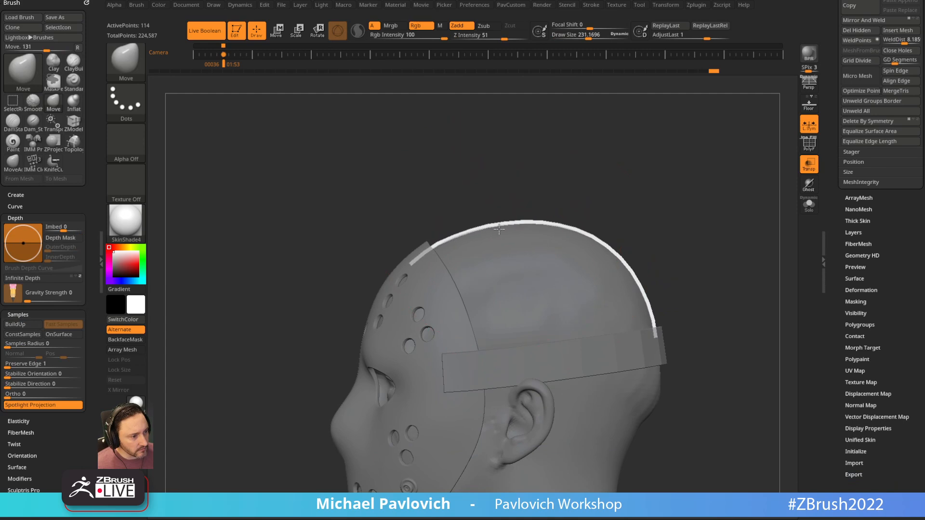
# Scale the crown strap wider across the head in front view and turn off transparency.
pyautogui.keyDown('shift'); pyautogui.moveTo(554, 185); pyautogui.dragTo(634, 196); pyautogui.keyUp('shift')
pyautogui.press('w')
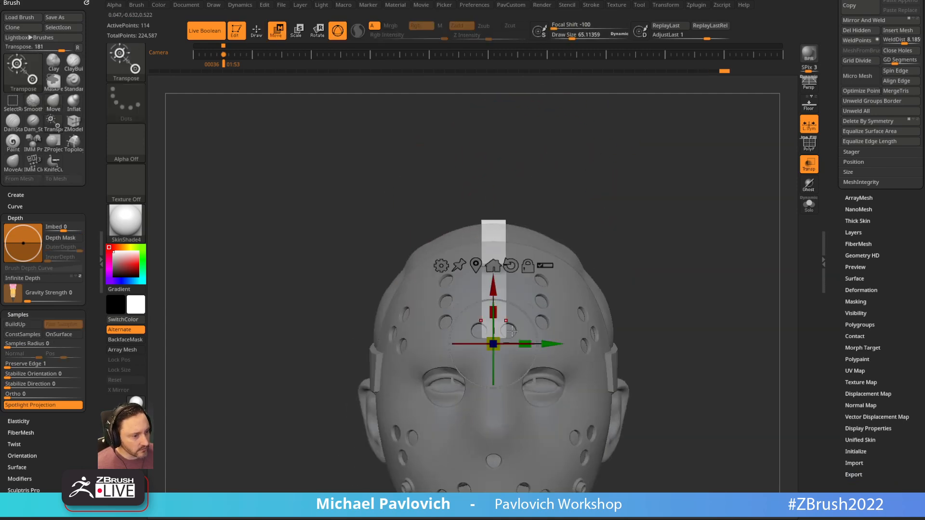
pyautogui.moveTo(527, 341); pyautogui.dragTo(554, 340)
pyautogui.press('q')
pyautogui.click(809, 165)
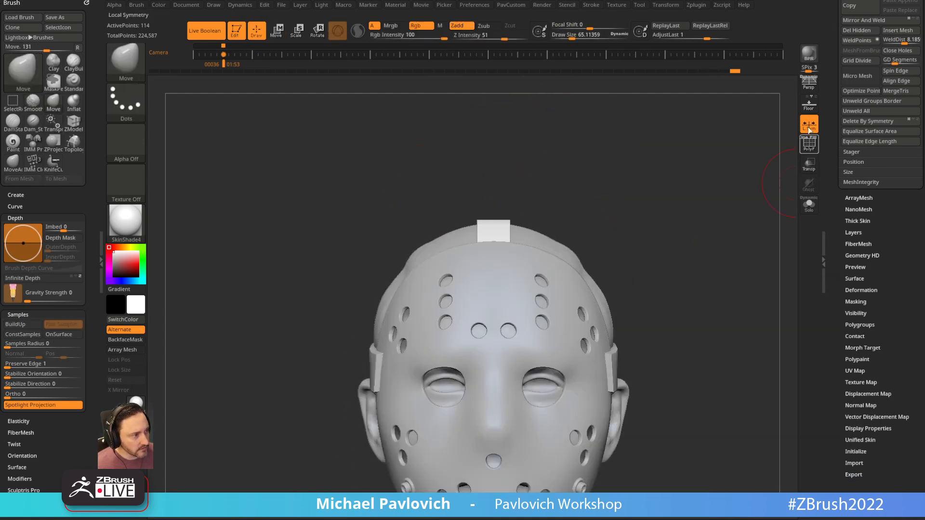
# Turn off local symmetry and fit the strap's front end to the mask's forehead with a resized Move brush.
pyautogui.click(809, 124)
pyautogui.moveTo(742, 210)
pyautogui.mouseDown()
pyautogui.moveTo(669, 186)
pyautogui.moveTo(629, 186)
pyautogui.moveTo(677, 193)
pyautogui.moveTo(671, 187)
pyautogui.mouseUp()
pyautogui.moveTo(670, 187)
pyautogui.keyDown('alt'); pyautogui.mouseDown()
pyautogui.moveTo(721, 172)
pyautogui.moveTo(726, 183)
pyautogui.mouseUp(); pyautogui.keyUp('alt')
pyautogui.click(809, 164)
pyautogui.press('s')
pyautogui.moveTo(492, 276); pyautogui.dragTo(499, 277)
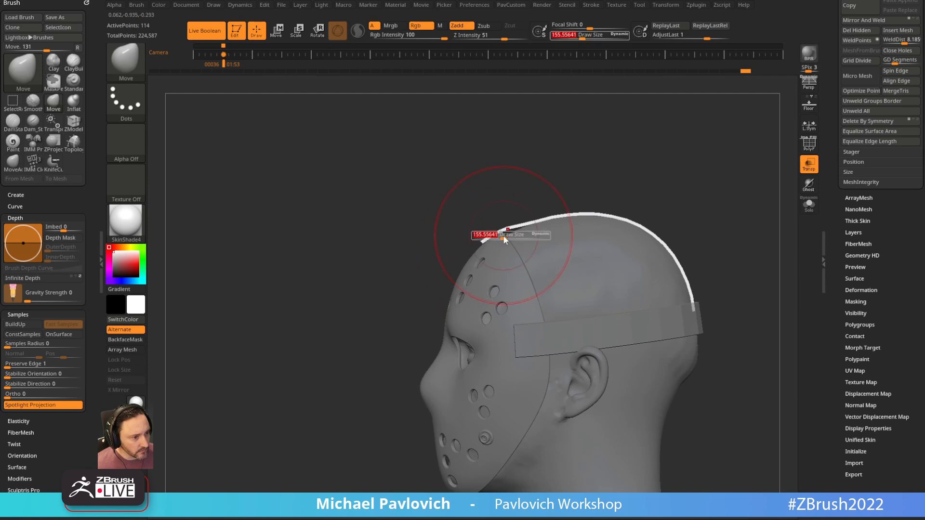
pyautogui.moveTo(636, 172); pyautogui.dragTo(710, 192)
pyautogui.click(809, 163)
pyautogui.hotkey('shift', 'f')
pyautogui.press('`')
pyautogui.click(717, 403)
pyautogui.press('`')
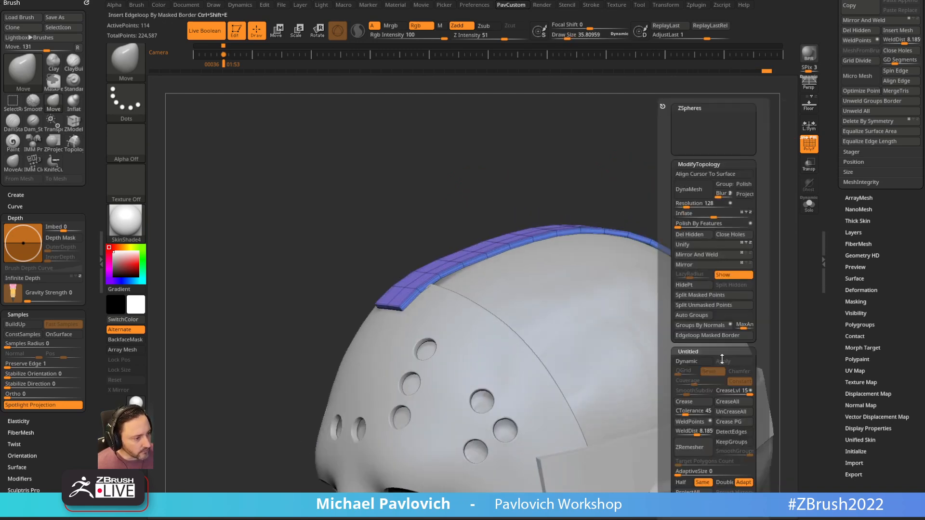
pyautogui.click(683, 224)
# Examine the strap's fit from the front and look at the Jason Voorhees reference images in the browser.
pyautogui.moveTo(680, 192); pyautogui.dragTo(698, 211)
pyautogui.keyDown('alt'); pyautogui.click(602, 350); pyautogui.keyUp('alt')
pyautogui.keyDown('alt'); pyautogui.click(499, 197); pyautogui.keyUp('alt')
pyautogui.moveTo(636, 182); pyautogui.dragTo(682, 152)
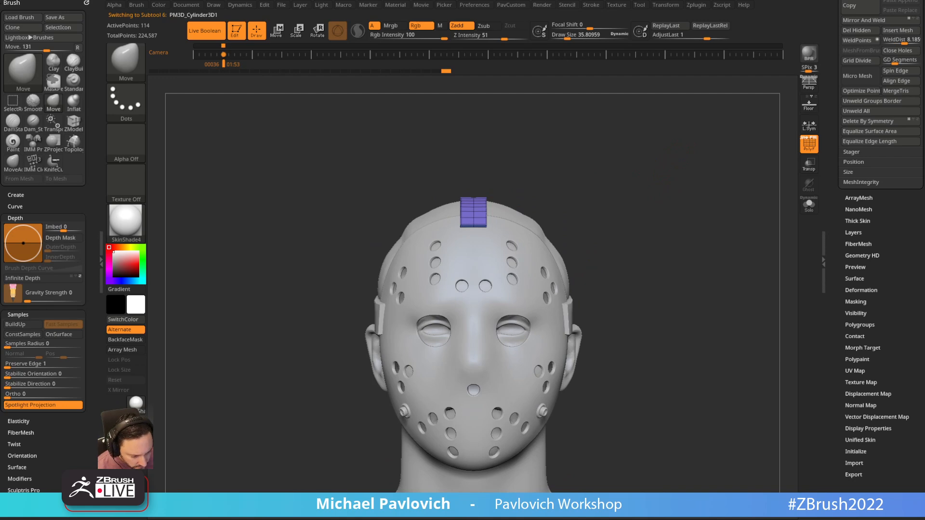
pyautogui.moveTo(747, 2); pyautogui.dragTo(708, 77)
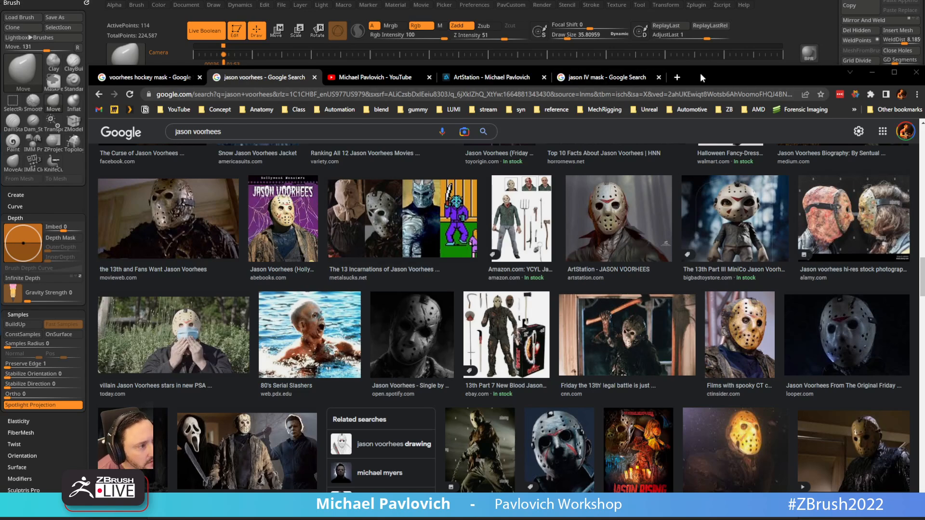
pyautogui.hotkey('alt', 'Tab')
# Make the snaps the active subtool, undo a trial move of them, and turn on local symmetry.
pyautogui.moveTo(662, 179); pyautogui.dragTo(752, 191)
pyautogui.keyDown('alt'); pyautogui.moveTo(748, 314); pyautogui.dragTo(645, 158); pyautogui.keyUp('alt')
pyautogui.keyDown('alt'); pyautogui.click(565, 277); pyautogui.keyUp('alt')
pyautogui.moveTo(709, 241); pyautogui.dragTo(664, 236)
pyautogui.press('w')
pyautogui.moveTo(537, 300)
pyautogui.mouseDown()
pyautogui.moveTo(555, 305)
pyautogui.moveTo(536, 298)
pyautogui.mouseUp()
pyautogui.hotkey('ctrl', 'z')
pyautogui.click(809, 125)
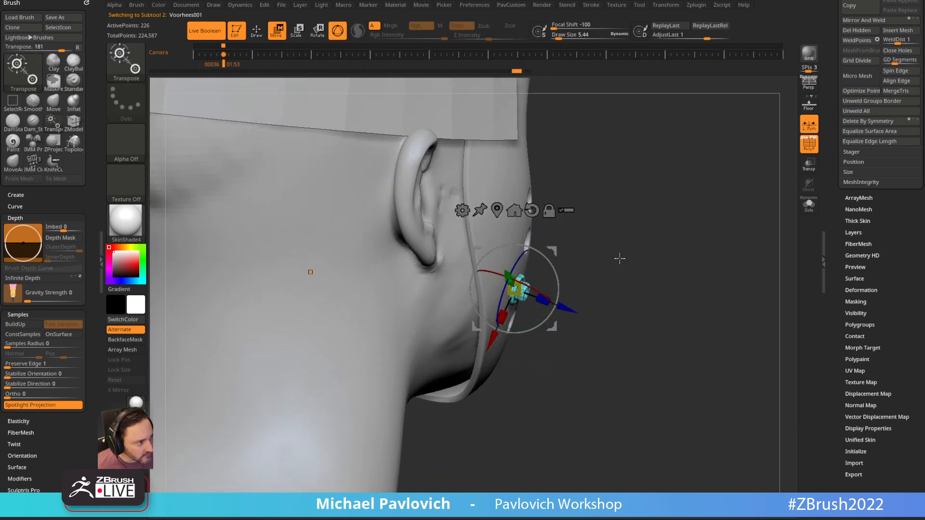
pyautogui.press('q')
pyautogui.moveTo(583, 245)
pyautogui.keyDown('alt'); pyautogui.mouseDown()
pyautogui.moveTo(660, 175)
pyautogui.moveTo(699, 114)
pyautogui.moveTo(724, 164)
pyautogui.moveTo(708, 133)
pyautogui.moveTo(694, 135)
pyautogui.mouseUp(); pyautogui.keyUp('alt')
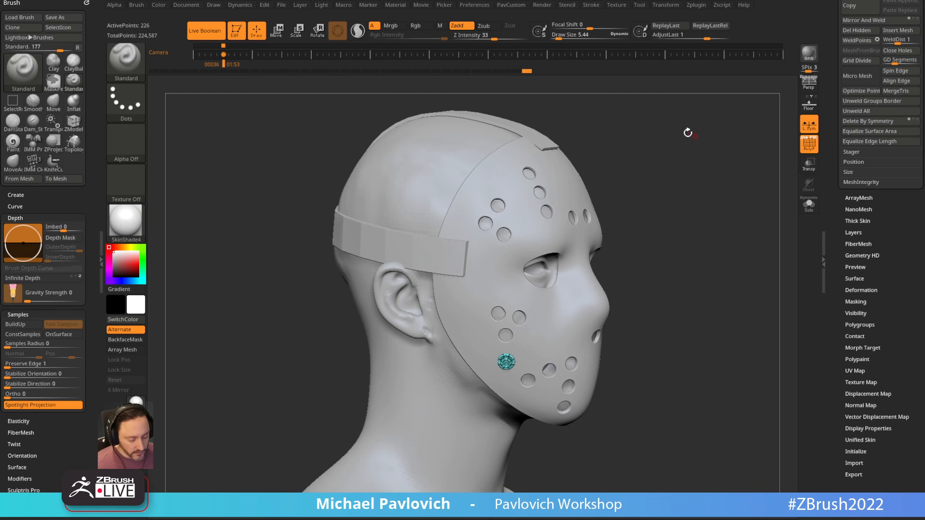
# Choose the Snap Top Half mesh from the IMM clothing hardware brush and face the side strap's end.
pyautogui.press('b')
pyautogui.press('i')
pyautogui.click(498, 347)
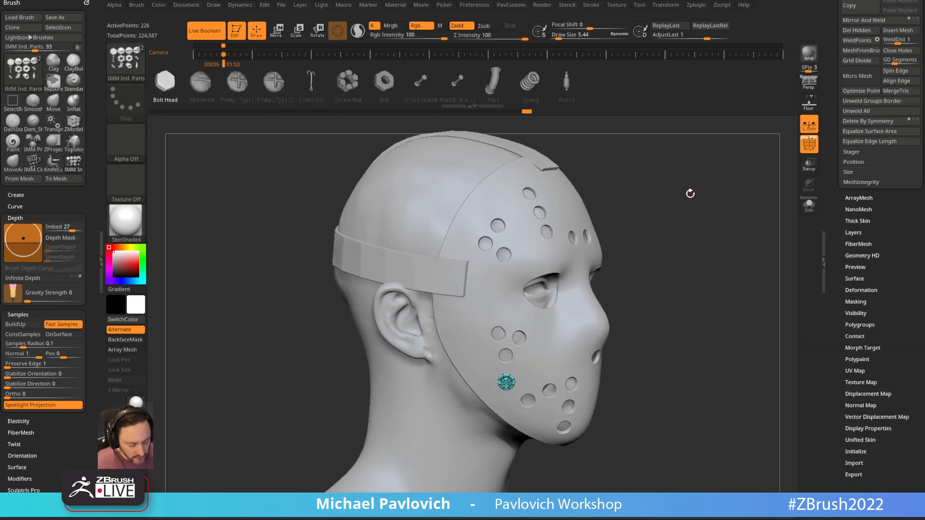
pyautogui.press('b')
pyautogui.press('i')
pyautogui.click(401, 351)
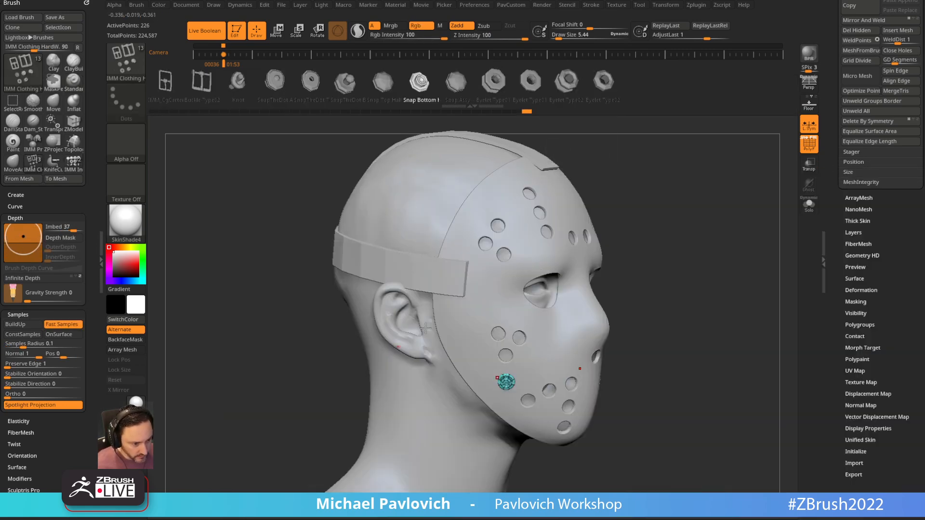
pyautogui.press('m')
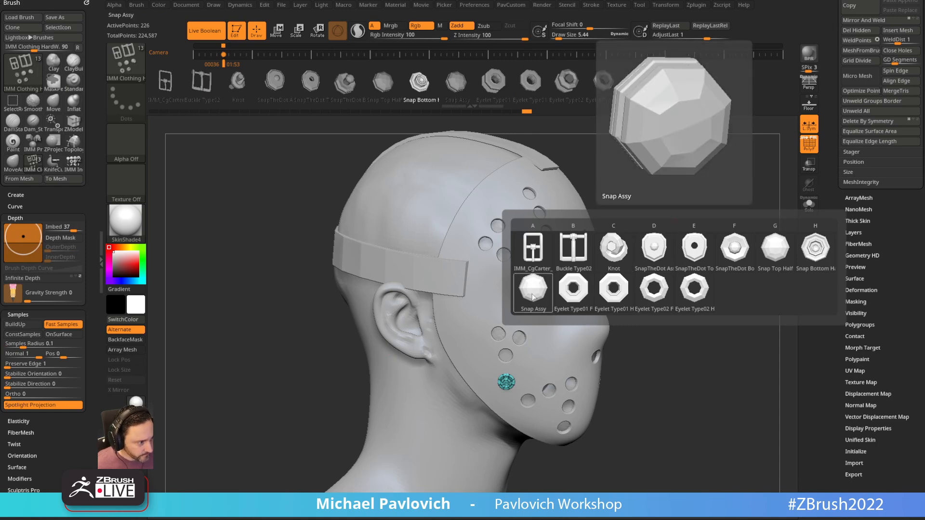
pyautogui.click(775, 251)
pyautogui.moveTo(743, 197); pyautogui.dragTo(718, 200)
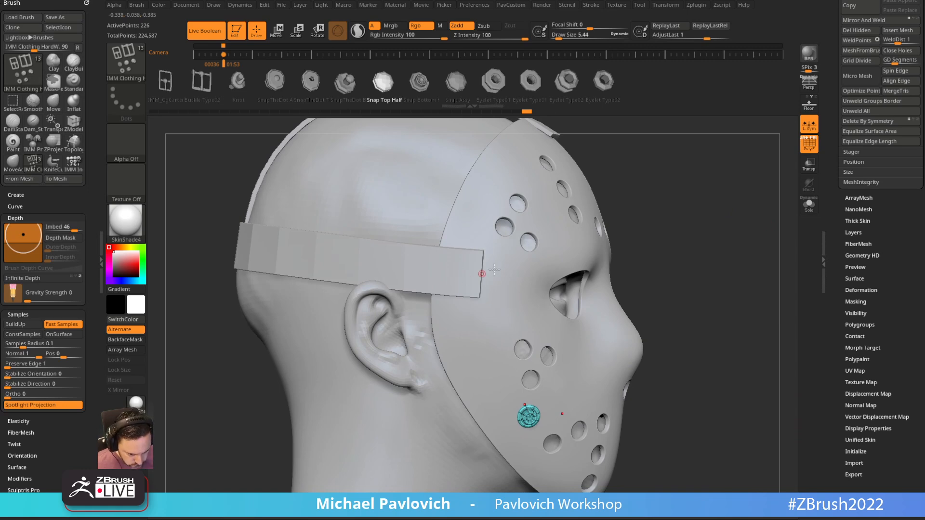
pyautogui.moveTo(722, 190)
pyautogui.mouseDown()
pyautogui.moveTo(679, 213)
pyautogui.moveTo(709, 201)
pyautogui.moveTo(702, 273)
pyautogui.mouseUp()
# Switch to the Standard brush, select the crown strap and examine how its front end meets the mask's edge.
pyautogui.press('b')
pyautogui.press('s')
pyautogui.press('t')
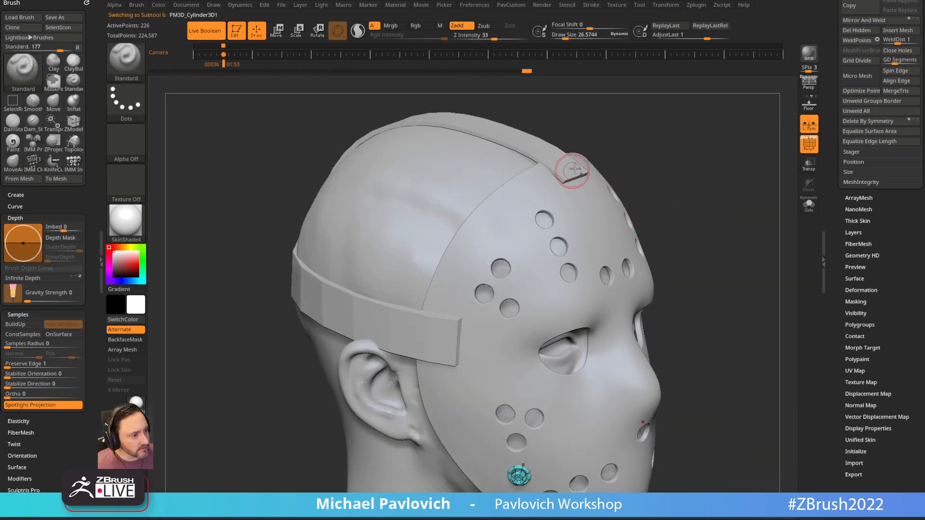
pyautogui.keyDown('alt'); pyautogui.click(572, 172); pyautogui.keyUp('alt')
pyautogui.click(809, 205)
pyautogui.moveTo(712, 165); pyautogui.dragTo(702, 261)
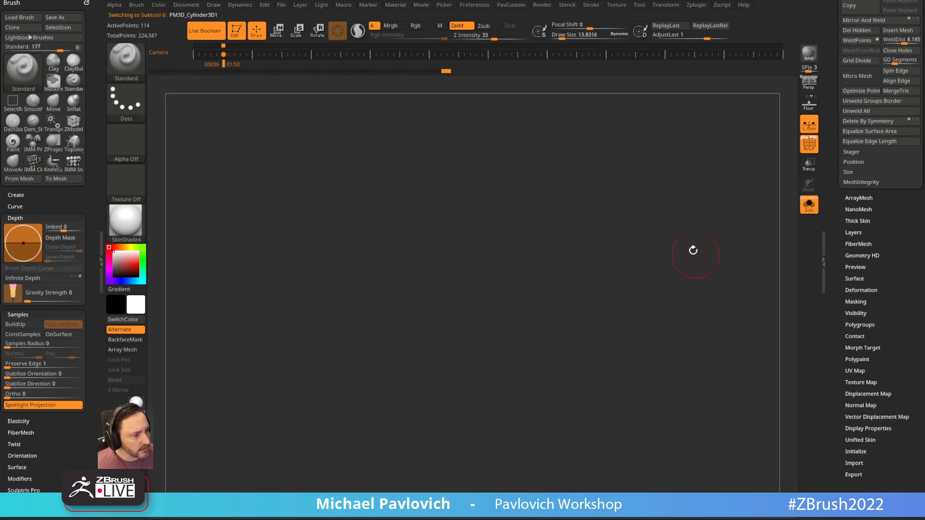
pyautogui.moveTo(677, 143); pyautogui.dragTo(719, 227)
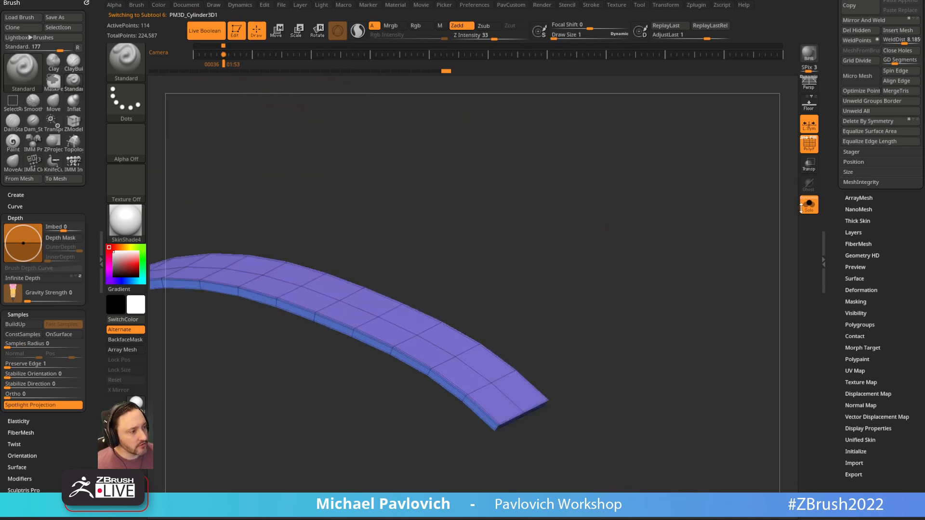
pyautogui.click(809, 204)
pyautogui.moveTo(682, 196); pyautogui.dragTo(632, 179)
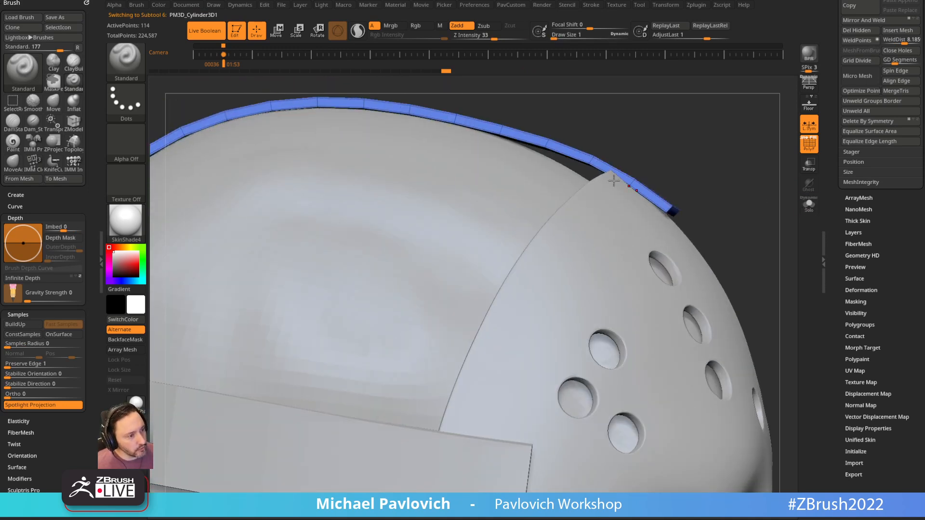
pyautogui.moveTo(665, 214); pyautogui.dragTo(581, 195)
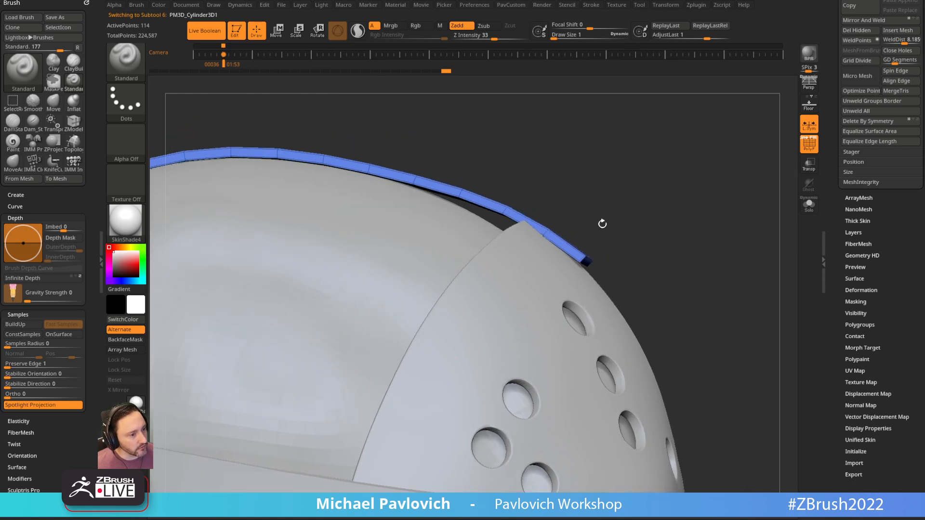
# Isolate the strap and extrude the underside polygons at its front end in two layers with ZModeler's QMesh.
pyautogui.click(808, 211)
pyautogui.moveTo(660, 186)
pyautogui.mouseDown()
pyautogui.moveTo(639, 147)
pyautogui.moveTo(629, 168)
pyautogui.mouseUp()
pyautogui.press('b')
pyautogui.press('z')
pyautogui.press('m')
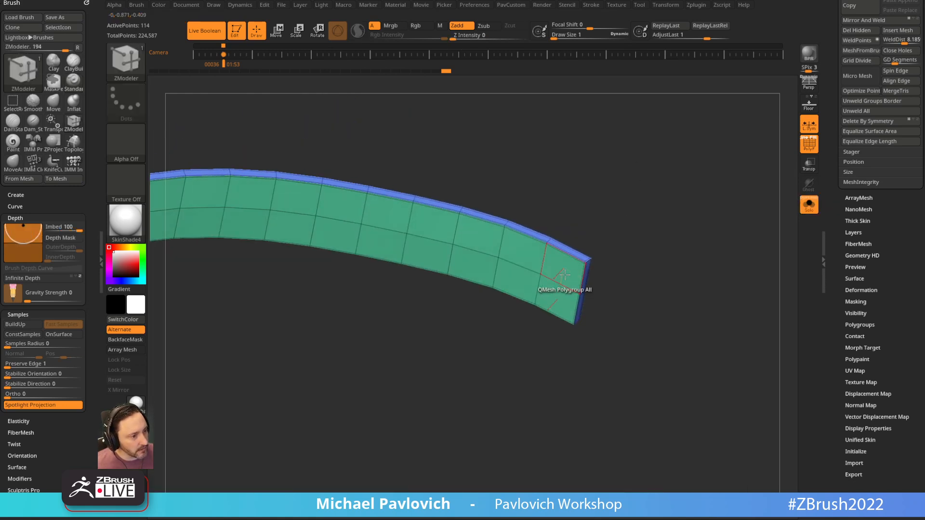
pyautogui.press('space')
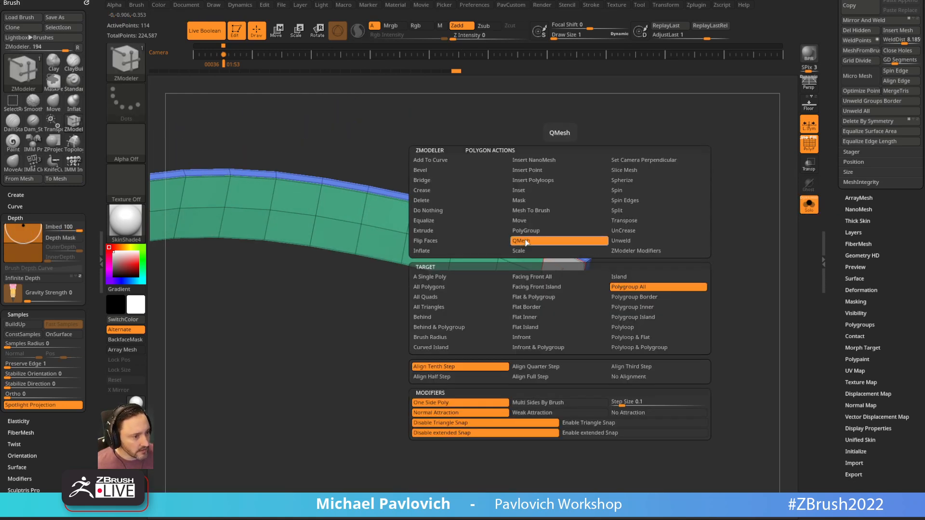
pyautogui.click(526, 244)
pyautogui.moveTo(558, 289); pyautogui.dragTo(564, 271)
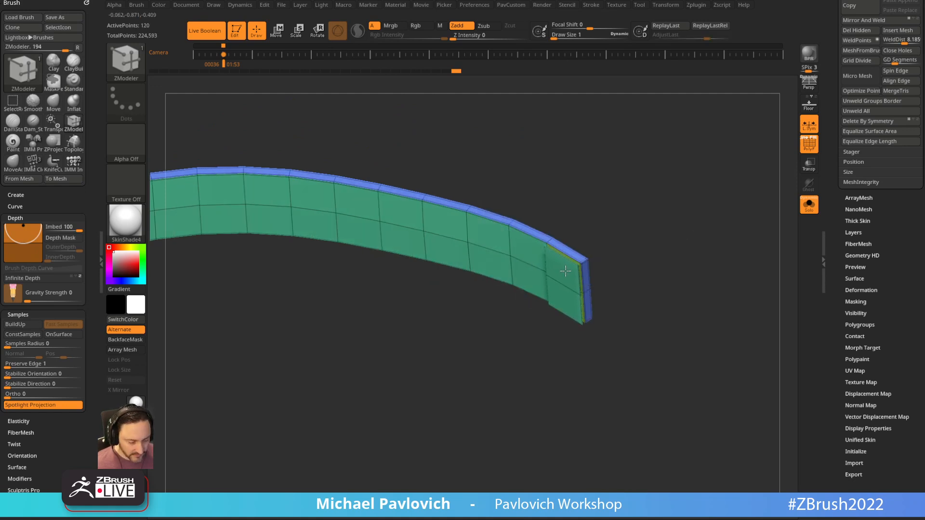
pyautogui.moveTo(562, 276); pyautogui.dragTo(622, 260)
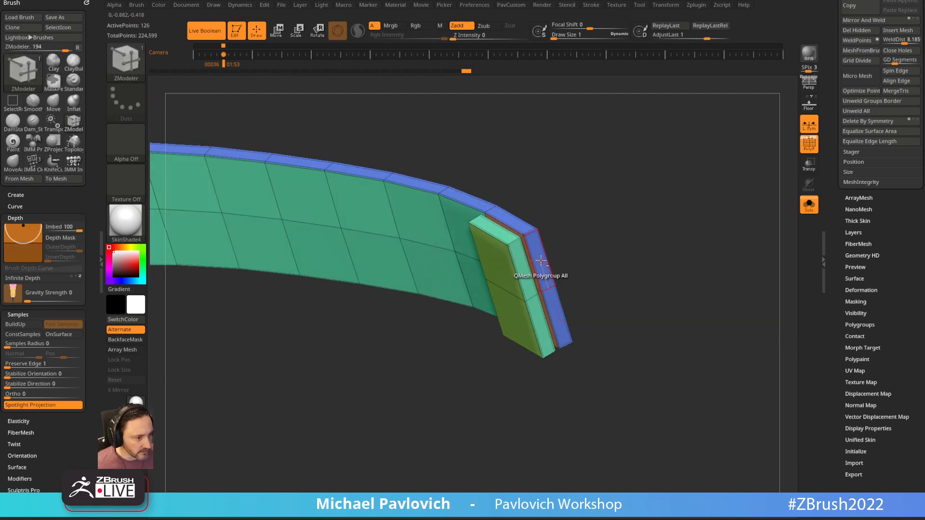
# Delete the facing side polygons at the strap's front end and bridge the two open holes with ZModeler's Bridge Two Holes.
pyautogui.press('space')
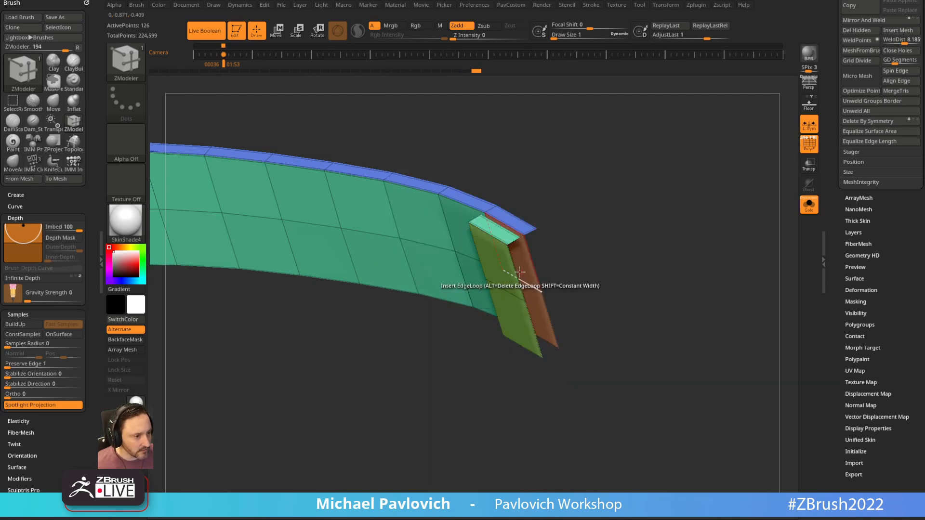
pyautogui.press('space')
pyautogui.click(423, 261)
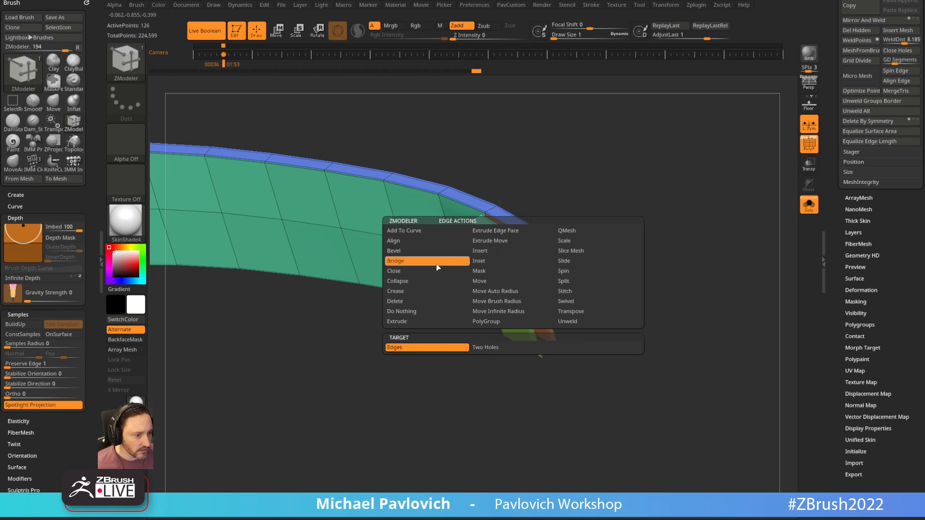
pyautogui.click(492, 348)
pyautogui.moveTo(492, 348); pyautogui.dragTo(505, 257)
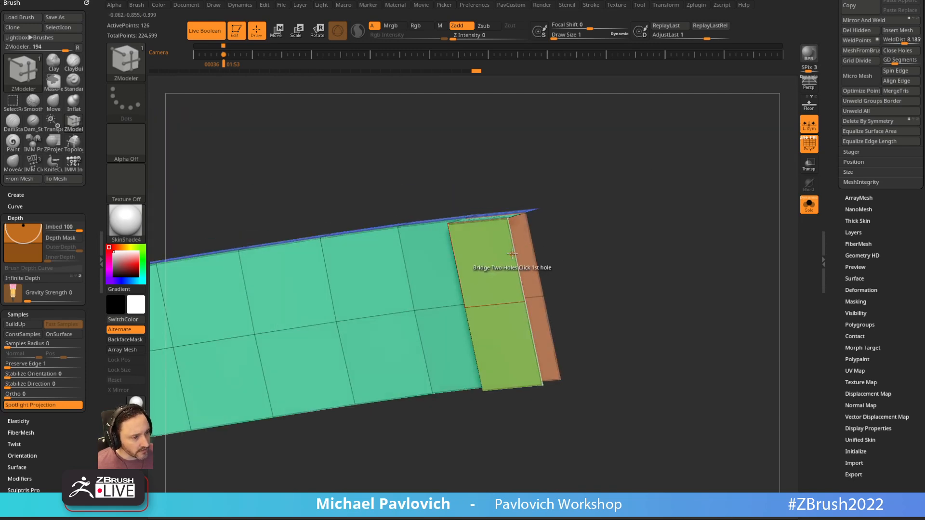
pyautogui.moveTo(613, 207); pyautogui.dragTo(548, 235)
pyautogui.moveTo(504, 202); pyautogui.dragTo(603, 226)
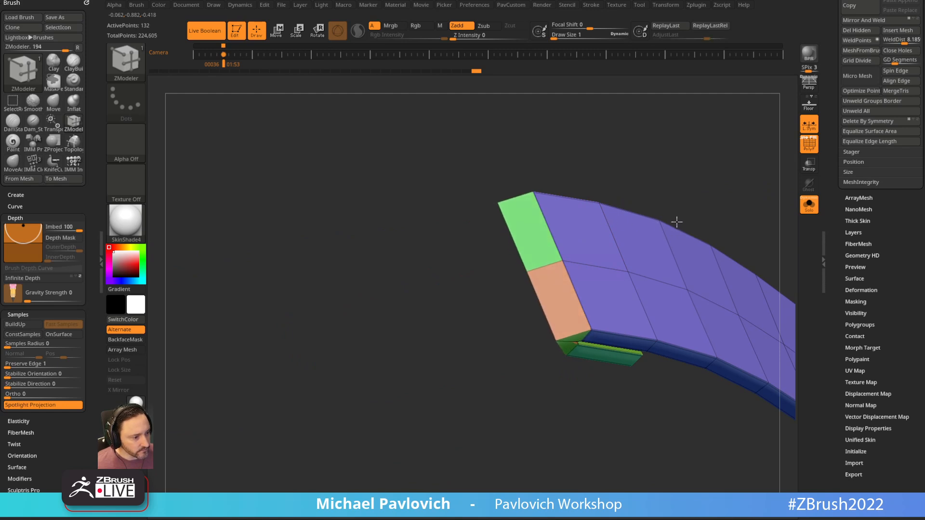
pyautogui.moveTo(676, 219)
pyautogui.mouseDown()
pyautogui.moveTo(674, 192)
pyautogui.moveTo(673, 201)
pyautogui.moveTo(634, 205)
pyautogui.moveTo(682, 216)
pyautogui.moveTo(698, 130)
pyautogui.moveTo(754, 191)
pyautogui.moveTo(704, 209)
pyautogui.moveTo(682, 259)
pyautogui.mouseUp()
# Choose the SelectLasso selection brush, isolate the strap's side faces to examine the bridged fold, and show the whole strap.
pyautogui.keyDown('ctrl'); pyautogui.keyDown('shift'); pyautogui.click(126, 60); pyautogui.keyUp('shift'); pyautogui.keyUp('ctrl')
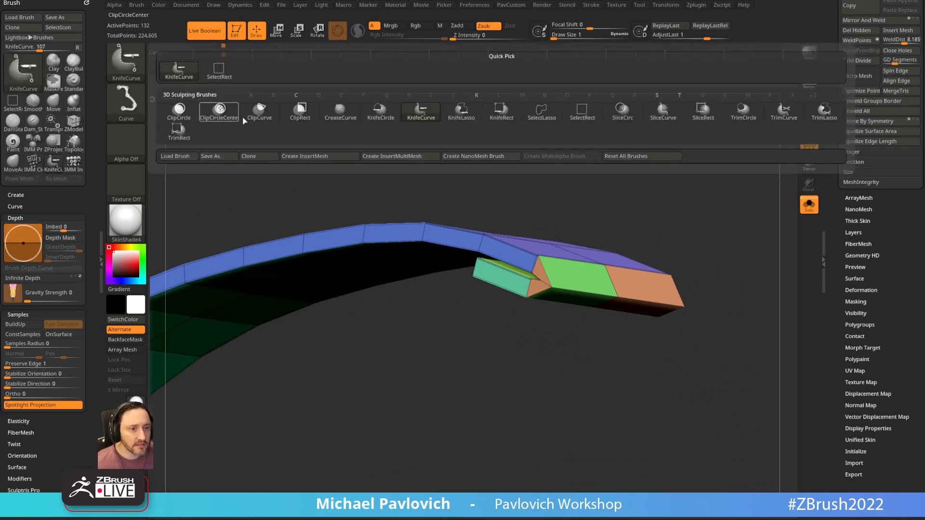
pyautogui.click(541, 111)
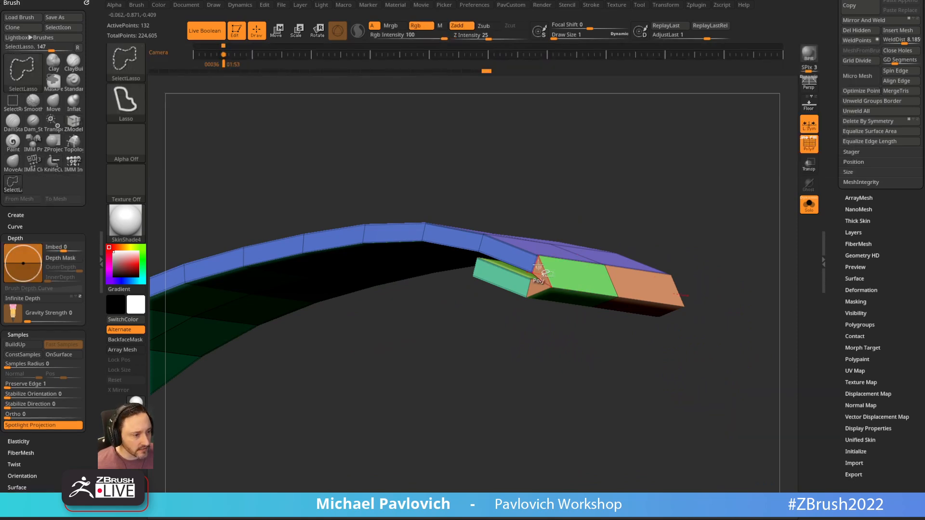
pyautogui.keyDown('ctrl'); pyautogui.keyDown('shift'); pyautogui.click(723, 222); pyautogui.keyUp('shift'); pyautogui.keyUp('ctrl')
pyautogui.moveTo(450, 288); pyautogui.dragTo(723, 183)
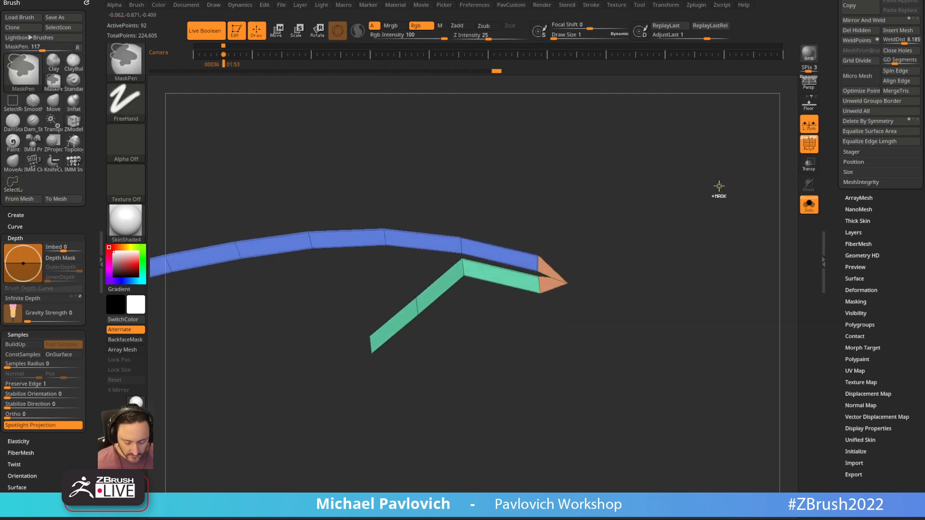
pyautogui.keyDown('ctrl'); pyautogui.keyDown('shift'); pyautogui.click(730, 227); pyautogui.keyUp('shift'); pyautogui.keyUp('ctrl')
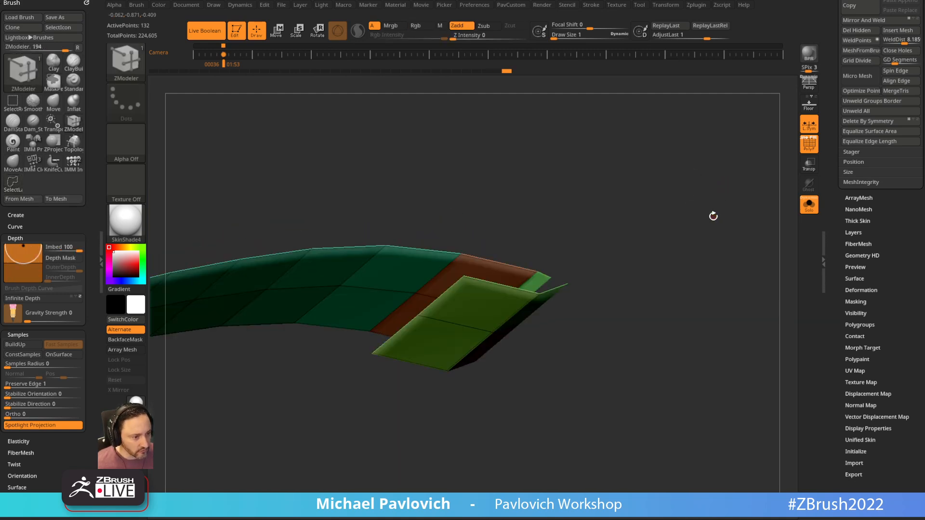
# Regroup the whole strap's polygons with Groups By Normals and check the new polygroups around the folded end.
pyautogui.press('space')
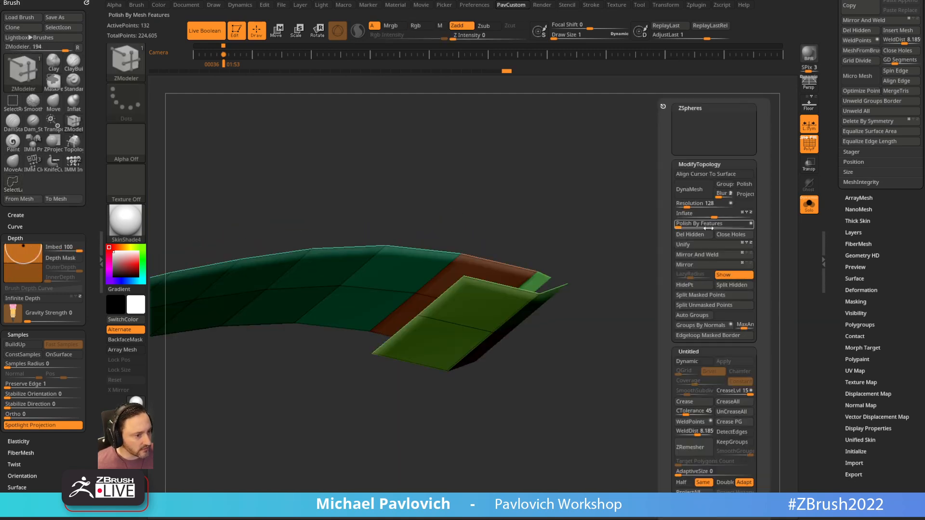
pyautogui.click(701, 324)
pyautogui.moveTo(704, 316); pyautogui.dragTo(684, 260)
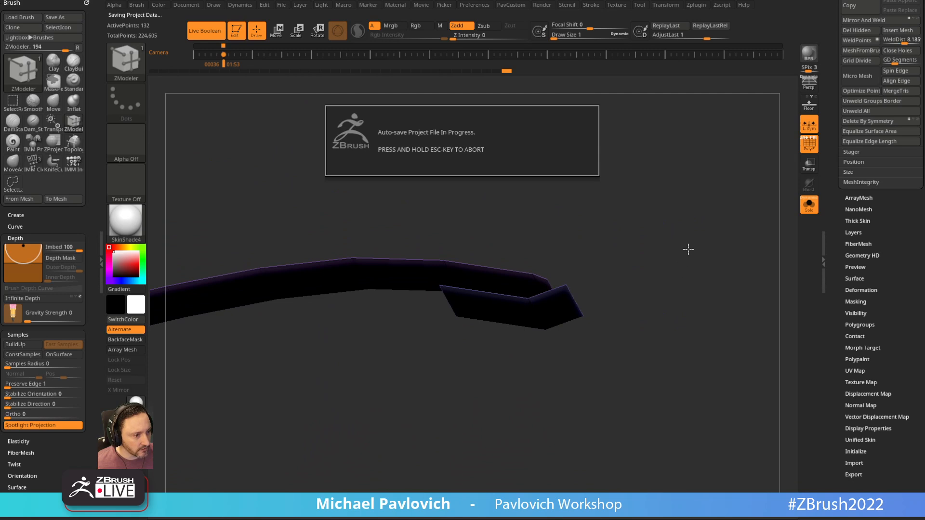
pyautogui.moveTo(682, 216); pyautogui.dragTo(785, 332)
pyautogui.click(434, 290)
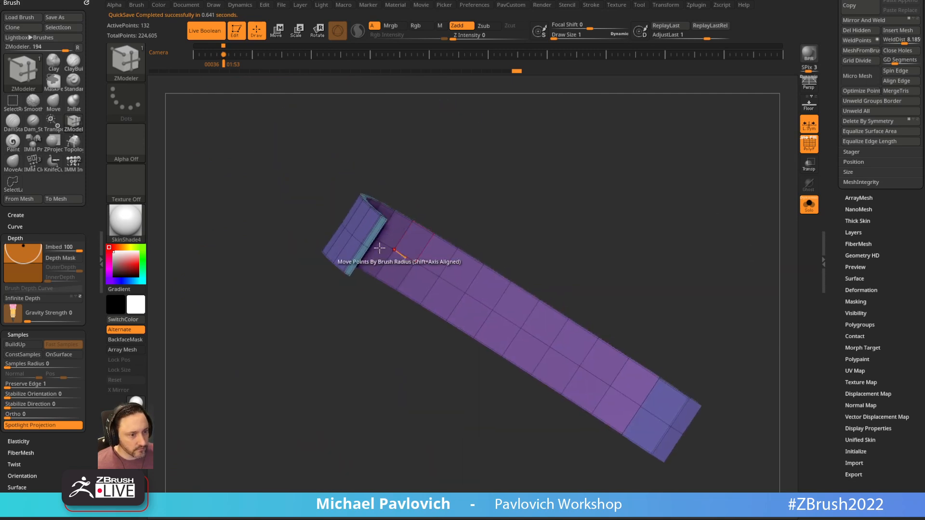
pyautogui.moveTo(511, 171); pyautogui.dragTo(484, 371)
pyautogui.press('space')
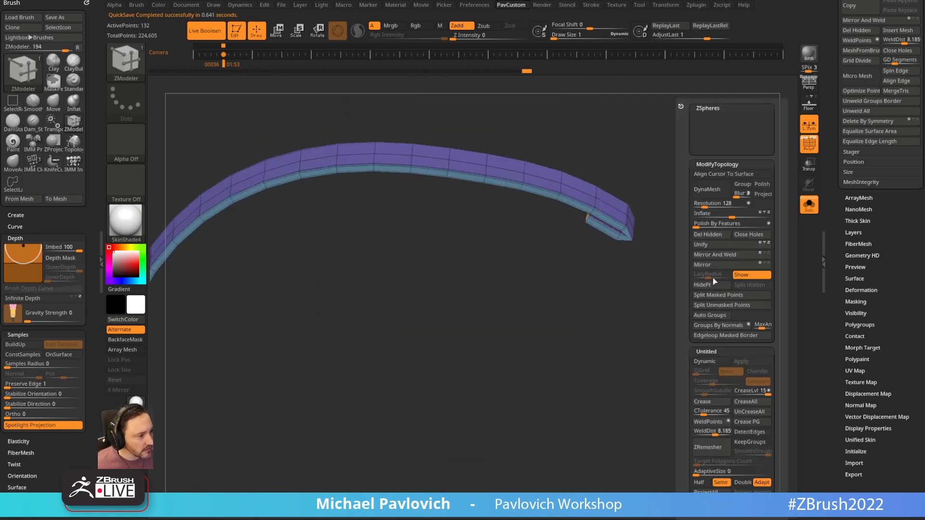
pyautogui.moveTo(633, 420); pyautogui.dragTo(623, 400)
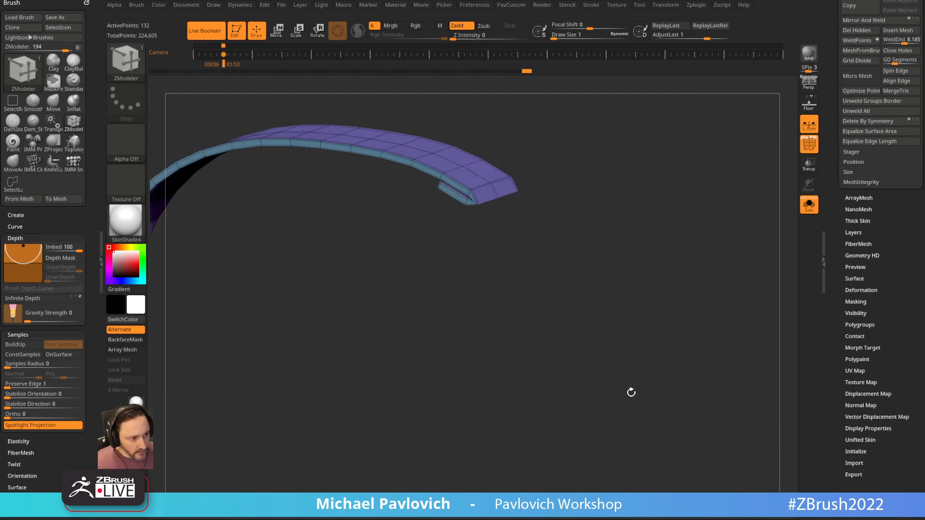
pyautogui.moveTo(653, 154); pyautogui.dragTo(666, 248)
# Crease the strap's polygroup borders with a crease level of 2 and check the smoothed strap against the other parts.
pyautogui.press('space')
pyautogui.click(693, 414)
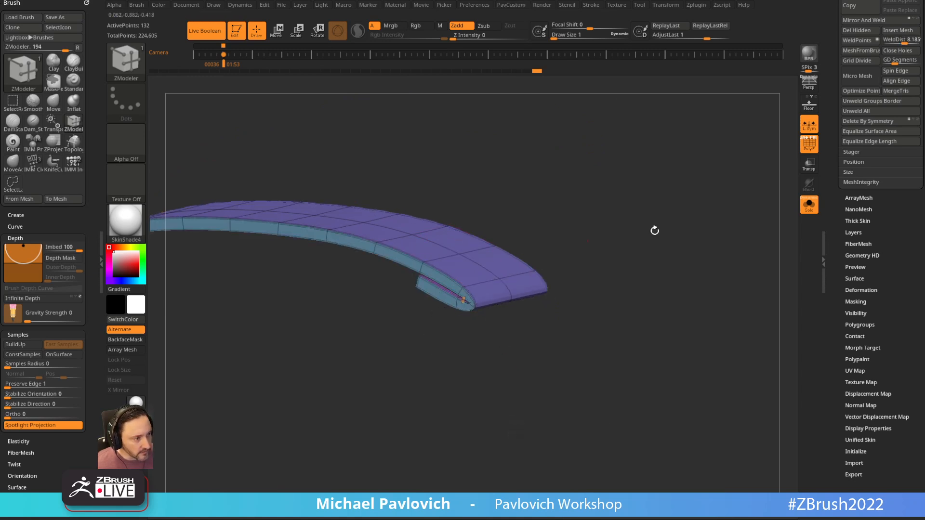
pyautogui.click(811, 207)
pyautogui.hotkey('shift', 'f')
pyautogui.press('space')
pyautogui.click(690, 395)
pyautogui.click(671, 400)
pyautogui.click(666, 392)
# Isolate the strap with its wireframe shown and switch to the Move brush with a draw size of about 17, facing the side.
pyautogui.moveTo(598, 270)
pyautogui.keyDown('ctrl'); pyautogui.mouseDown(button='right')
pyautogui.moveTo(591, 208)
pyautogui.moveTo(641, 197)
pyautogui.moveTo(694, 198)
pyautogui.moveTo(714, 208)
pyautogui.moveTo(735, 149)
pyautogui.moveTo(581, 241)
pyautogui.mouseUp(button='right'); pyautogui.keyUp('ctrl')
pyautogui.click(809, 204)
pyautogui.click(810, 145)
pyautogui.press('s')
pyautogui.moveTo(580, 241); pyautogui.dragTo(593, 241)
pyautogui.press('b')
pyautogui.press('m')
pyautogui.press('v')
pyautogui.moveTo(603, 238)
pyautogui.mouseDown(button='right')
pyautogui.moveTo(632, 213)
pyautogui.moveTo(613, 210)
pyautogui.moveTo(575, 238)
pyautogui.mouseUp(button='right')
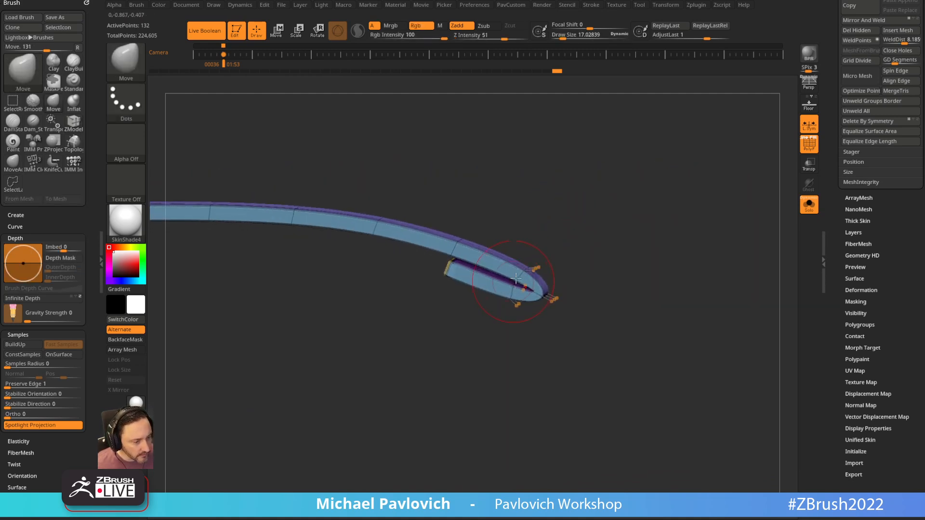
# Turn on topological auto masking for the Move brush with a range of 1.
pyautogui.moveTo(55, 472); pyautogui.dragTo(64, 320)
pyautogui.moveTo(21, 184); pyautogui.dragTo(20, 255)
pyautogui.press('shift')
pyautogui.click(23, 238)
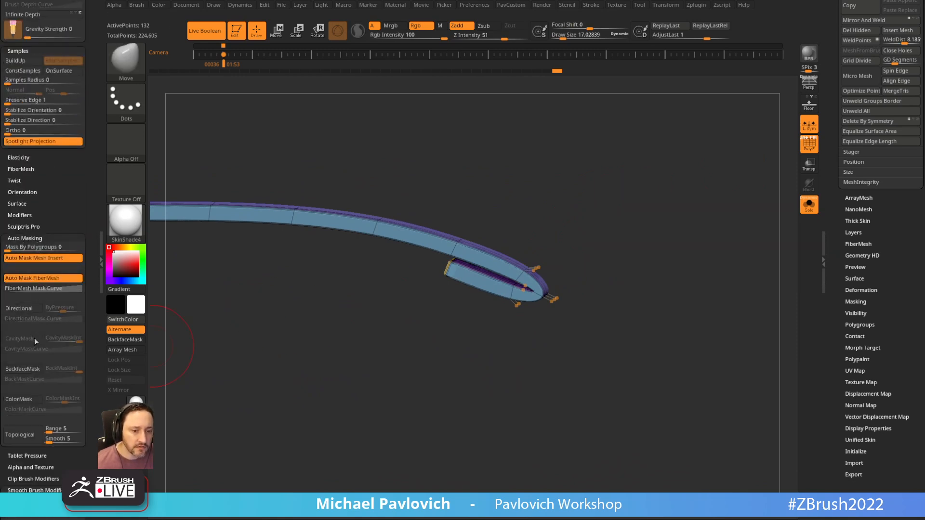
pyautogui.click(21, 435)
pyautogui.moveTo(49, 428); pyautogui.dragTo(59, 429)
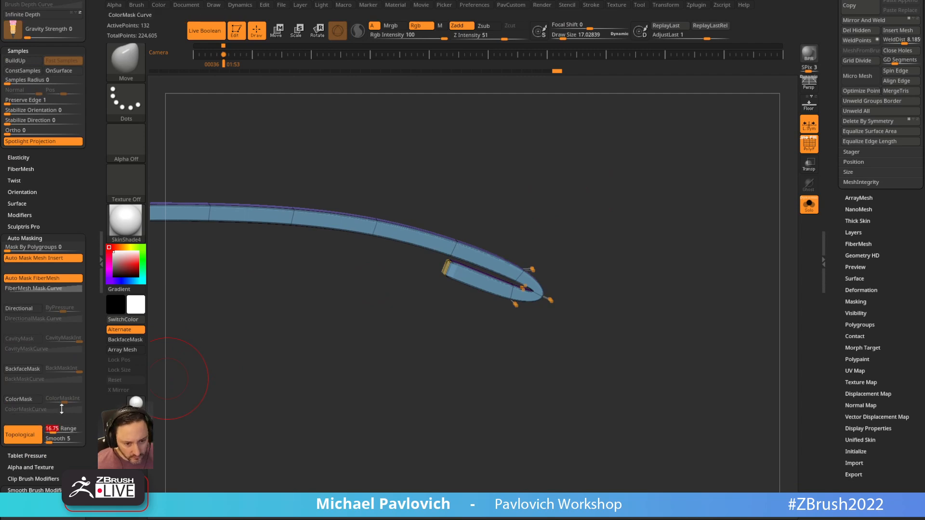
pyautogui.write('1')
pyautogui.press('Return')
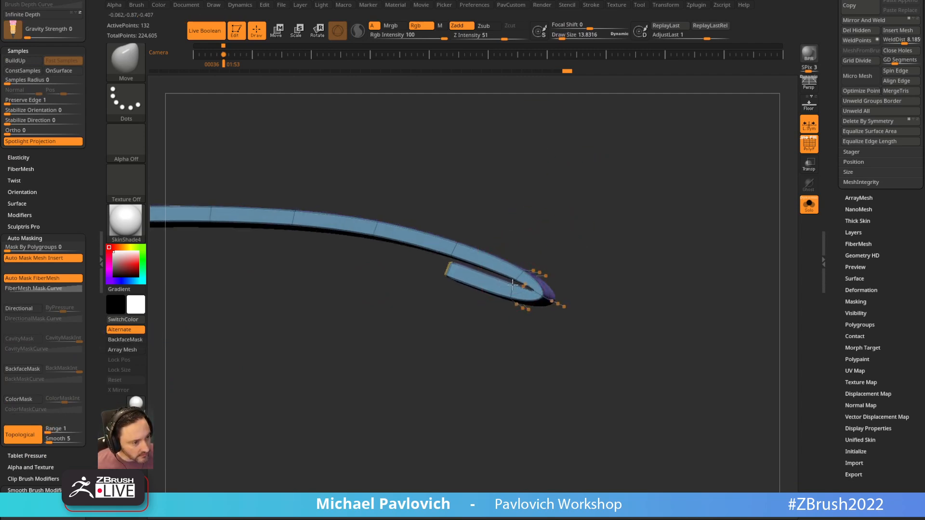
# Try the Inflate brush on the strap's fold and mask the upper band topologically, leaving the folded tab free.
pyautogui.press('b')
pyautogui.press('i')
pyautogui.press('n')
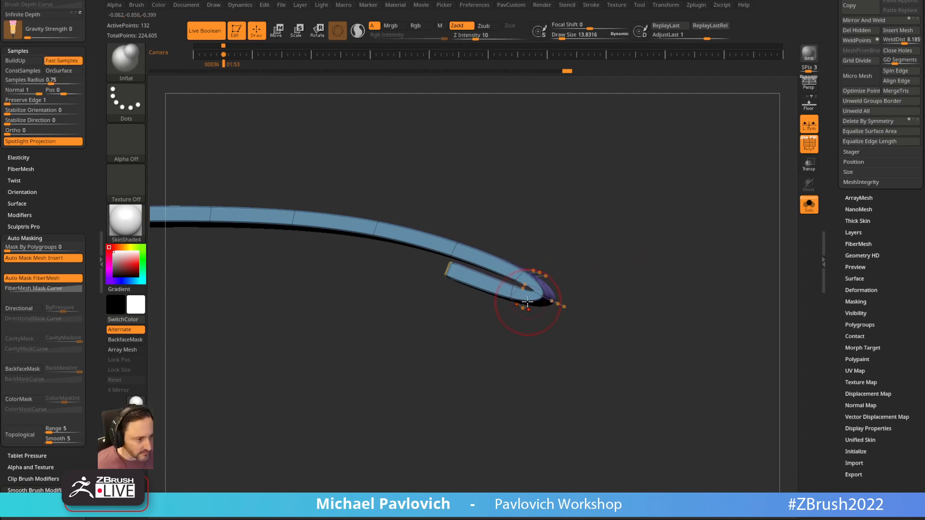
pyautogui.moveTo(531, 291); pyautogui.dragTo(537, 302)
pyautogui.moveTo(570, 267); pyautogui.dragTo(564, 232)
pyautogui.press('w')
pyautogui.keyDown('ctrl'); pyautogui.moveTo(456, 250); pyautogui.dragTo(520, 278); pyautogui.keyUp('ctrl')
pyautogui.press('b')
pyautogui.press('i')
pyautogui.press('n')
pyautogui.press('q')
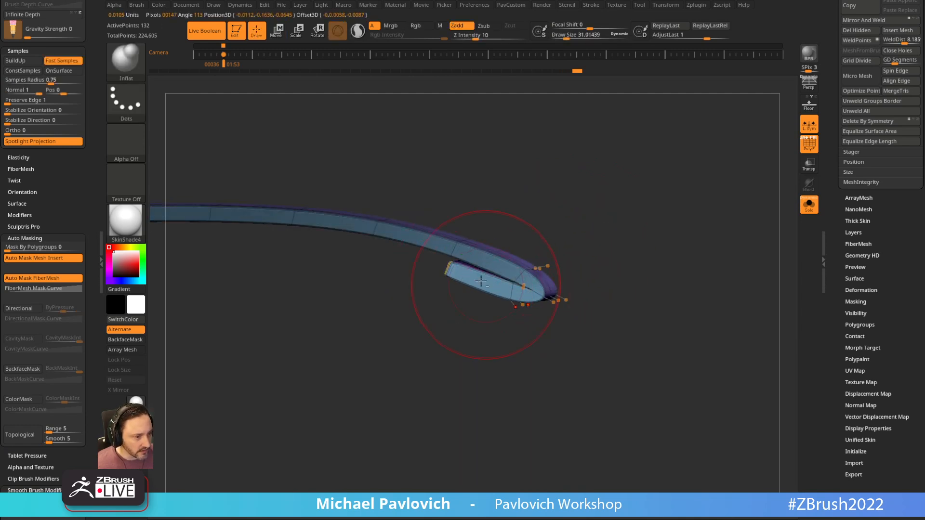
# Turn off the smoothing preview and bevel the complete edge loop at the fold's front tip as a single row with ZModeler.
pyautogui.press('b')
pyautogui.press('m')
pyautogui.press('t')
pyautogui.moveTo(615, 258)
pyautogui.mouseDown()
pyautogui.moveTo(501, 279)
pyautogui.moveTo(564, 277)
pyautogui.moveTo(659, 213)
pyautogui.moveTo(681, 244)
pyautogui.mouseUp()
pyautogui.hotkey('shift', 'd')
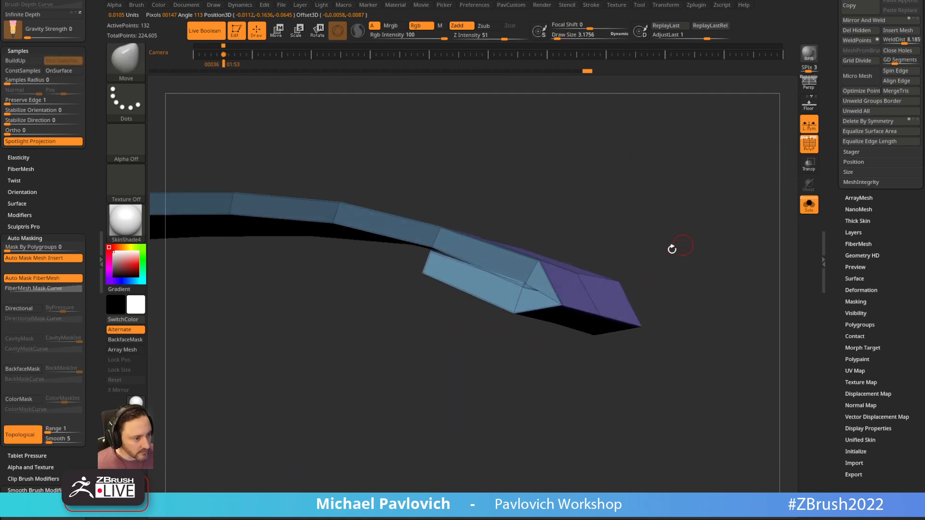
pyautogui.press('b')
pyautogui.press('z')
pyautogui.press('m')
pyautogui.press('space')
pyautogui.click(457, 252)
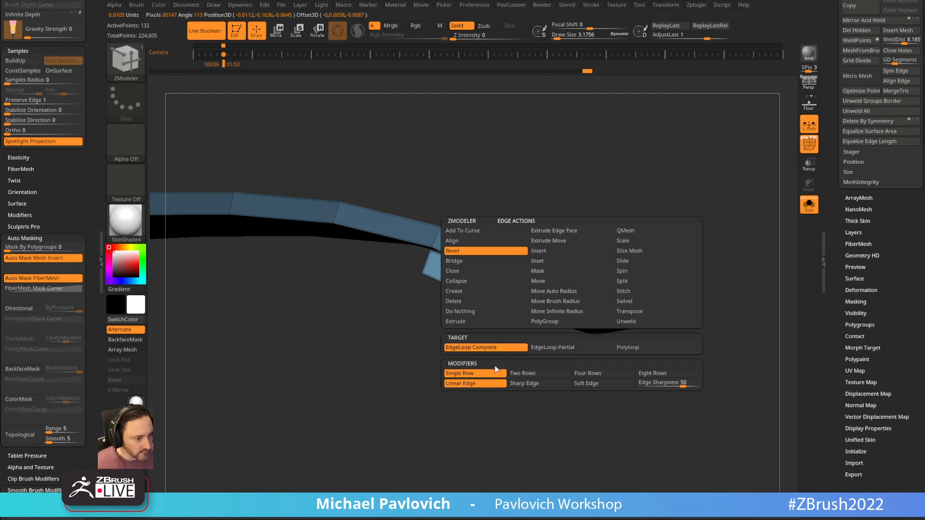
pyautogui.moveTo(577, 308); pyautogui.dragTo(594, 316)
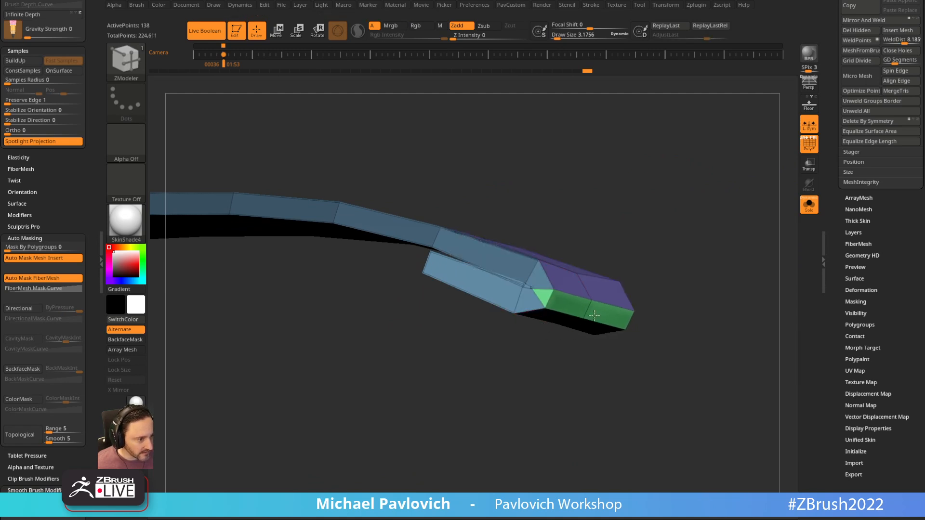
# Preview the beveled front end smoothed, with and without its wireframe, and return to the unsmoothed mesh.
pyautogui.moveTo(656, 270); pyautogui.dragTo(678, 262)
pyautogui.press('d')
pyautogui.press('3')
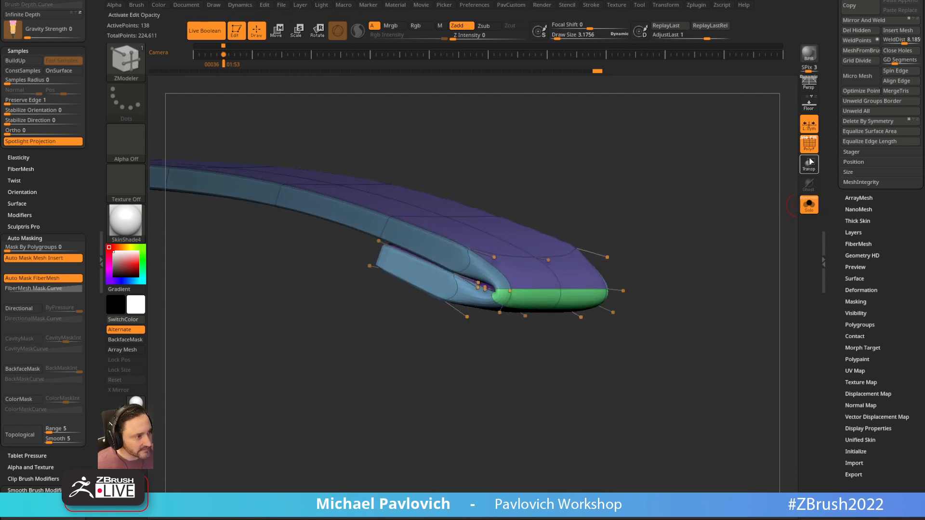
pyautogui.hotkey('shift', 'f')
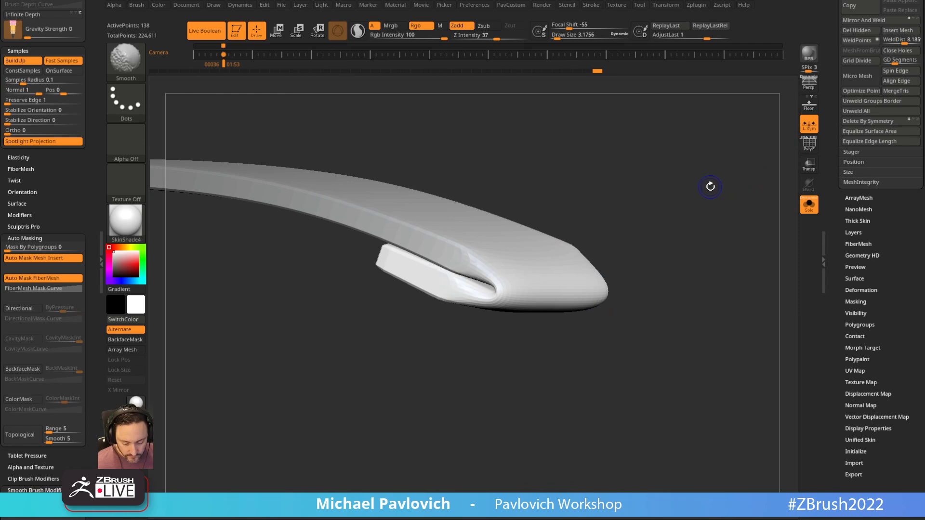
pyautogui.hotkey('shift', 'd')
pyautogui.hotkey('shift', 'f')
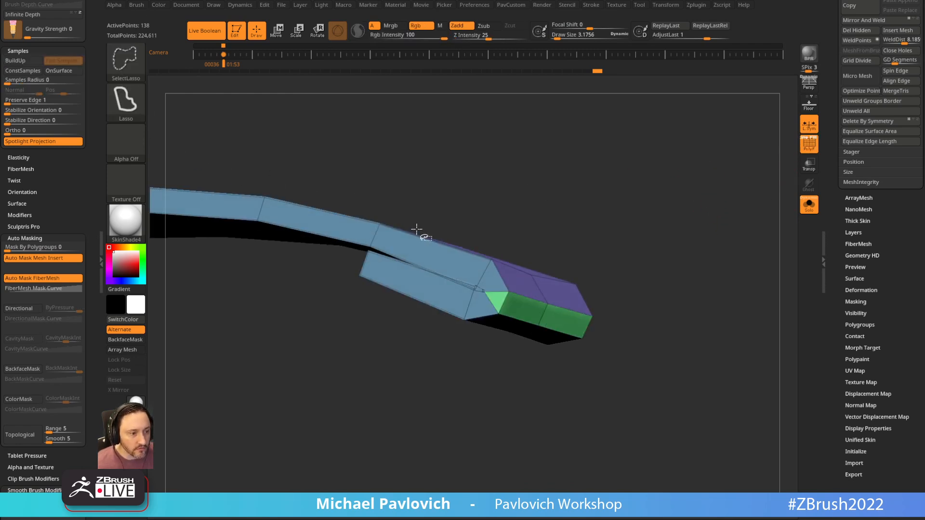
# Isolate the strap's side faces together with the bevel's corner triangles, combine them into one polygroup, and unhide the rest.
pyautogui.keyDown('ctrl'); pyautogui.keyDown('shift'); pyautogui.click(485, 273); pyautogui.keyUp('shift'); pyautogui.keyUp('ctrl')
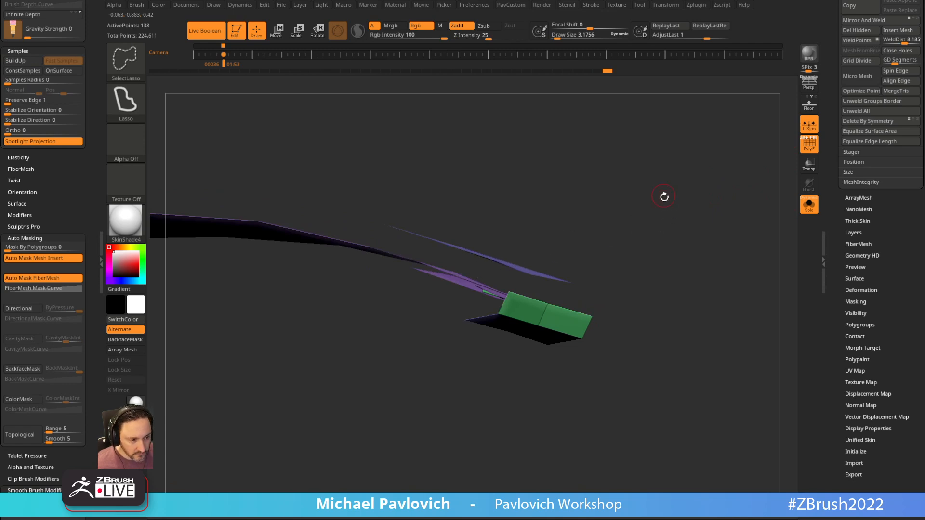
pyautogui.press('1')
pyautogui.click(654, 317)
pyautogui.keyDown('ctrl'); pyautogui.keyDown('shift'); pyautogui.moveTo(708, 268); pyautogui.dragTo(703, 265); pyautogui.keyUp('shift'); pyautogui.keyUp('ctrl')
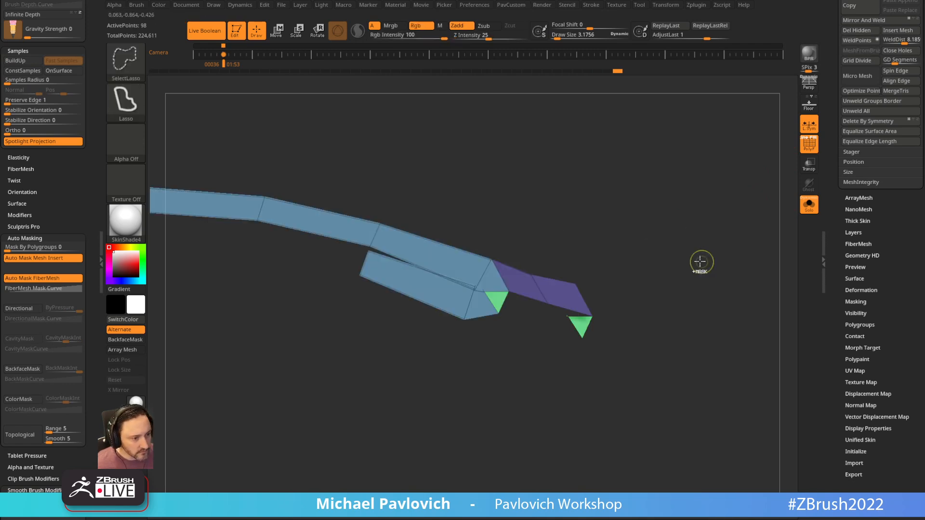
pyautogui.hotkey('ctrl', 'w')
pyautogui.keyDown('ctrl'); pyautogui.keyDown('shift'); pyautogui.click(682, 247); pyautogui.keyUp('shift'); pyautogui.keyUp('ctrl')
# Regroup the folded tab's end face and the bevel strip at the strap's front edge.
pyautogui.moveTo(661, 221); pyautogui.dragTo(545, 253)
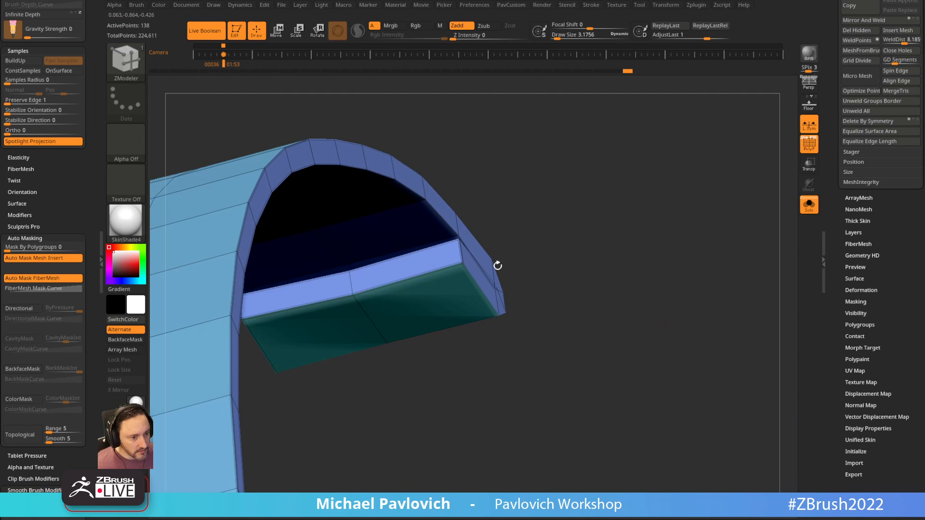
pyautogui.keyDown('alt'); pyautogui.moveTo(318, 288); pyautogui.dragTo(380, 273); pyautogui.keyUp('alt')
pyautogui.hotkey('ctrl', 'w')
pyautogui.moveTo(544, 221); pyautogui.dragTo(279, 252)
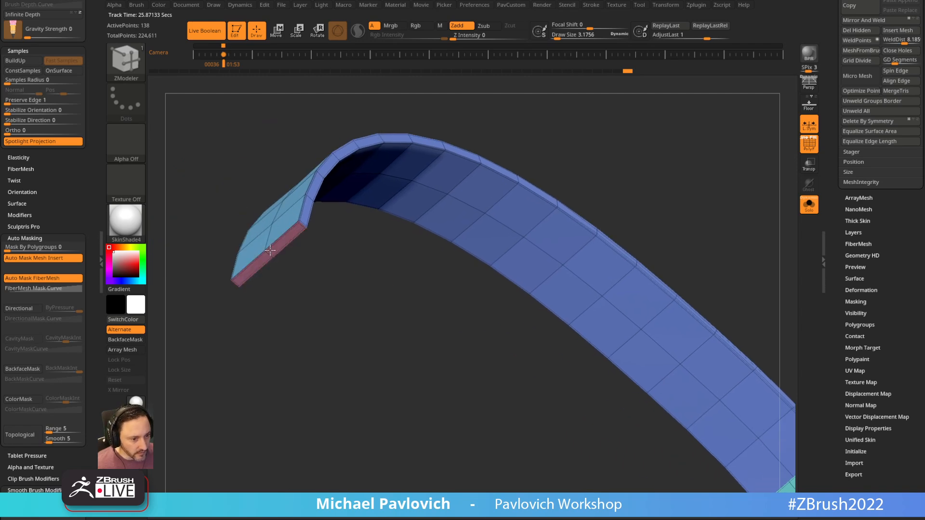
pyautogui.moveTo(368, 192); pyautogui.dragTo(711, 213)
pyautogui.moveTo(699, 268); pyautogui.dragTo(637, 220)
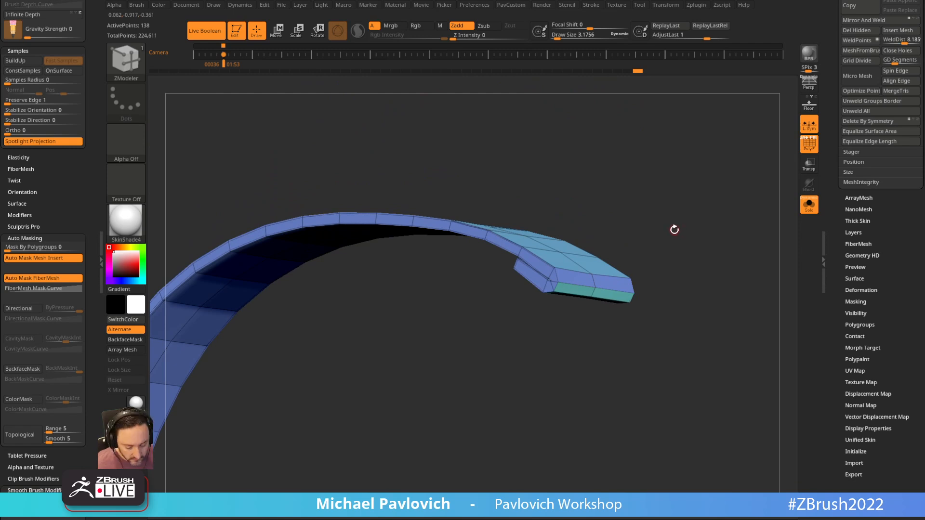
# Raise the crease edge tolerance to about 53 degrees and recheck the strap's smoothed shape.
pyautogui.press('`')
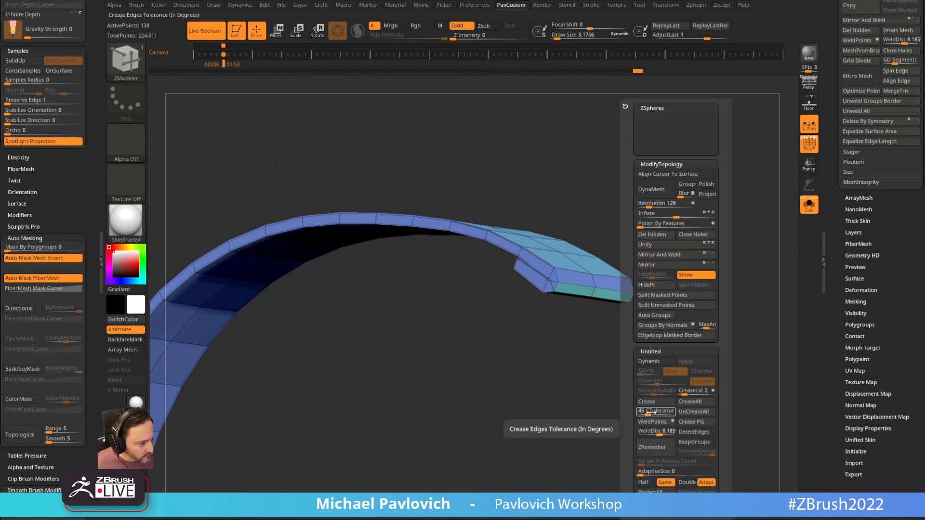
pyautogui.moveTo(654, 413); pyautogui.dragTo(654, 412)
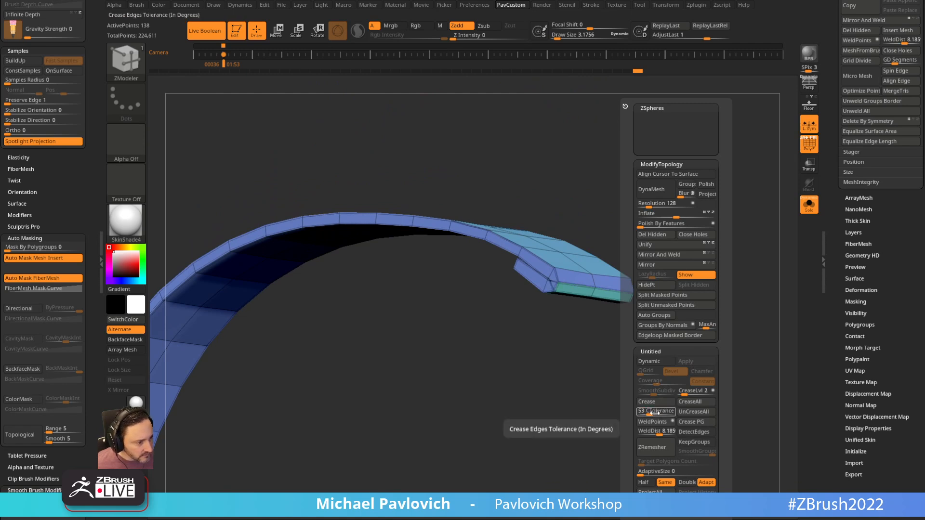
pyautogui.moveTo(654, 413); pyautogui.dragTo(658, 407)
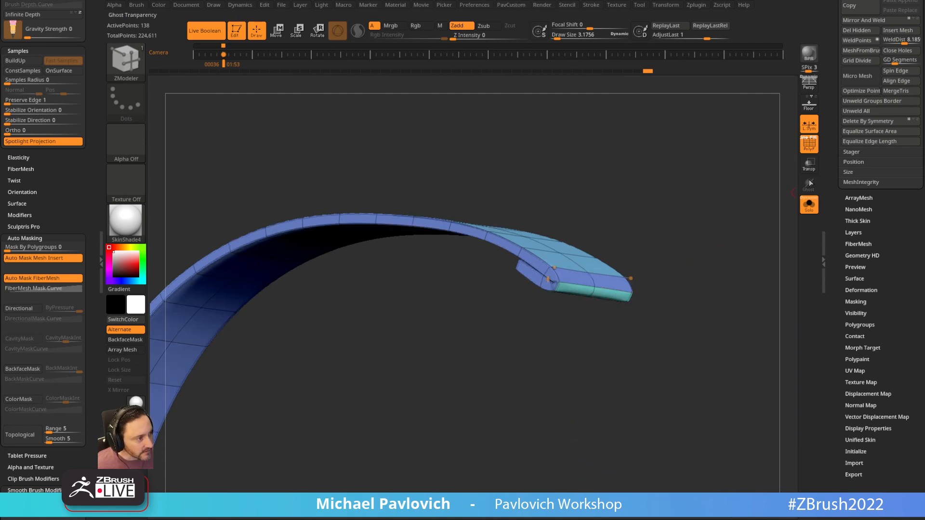
# Hide the wireframe, show the head and mask again, and examine how the strap's folded end meets the mask's edge.
pyautogui.click(809, 146)
pyautogui.keyDown('ctrl'); pyautogui.moveTo(726, 212); pyautogui.dragTo(698, 196, button='right'); pyautogui.keyUp('ctrl')
pyautogui.keyDown('alt'); pyautogui.moveTo(639, 265); pyautogui.dragTo(732, 147, button='right'); pyautogui.keyUp('alt')
pyautogui.click(808, 203)
pyautogui.moveTo(664, 216)
pyautogui.mouseDown(button='right')
pyautogui.moveTo(563, 296)
pyautogui.moveTo(626, 159)
pyautogui.moveTo(559, 240)
pyautogui.mouseUp(button='right')
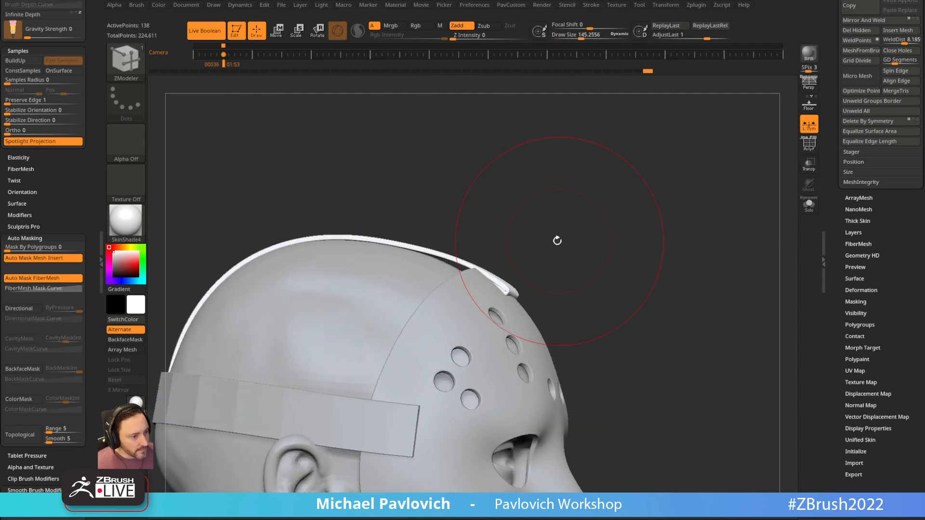
# Nudge the crown strap's folded front end around the mask's edge with the Move brush.
pyautogui.press('b')
pyautogui.press('m')
pyautogui.press('v')
pyautogui.moveTo(479, 272)
pyautogui.mouseDown()
pyautogui.moveTo(484, 266)
pyautogui.moveTo(498, 280)
pyautogui.moveTo(464, 265)
pyautogui.mouseUp()
pyautogui.press('[')
pyautogui.moveTo(553, 238); pyautogui.dragTo(446, 270, button='right')
pyautogui.moveTo(461, 275); pyautogui.dragTo(451, 275)
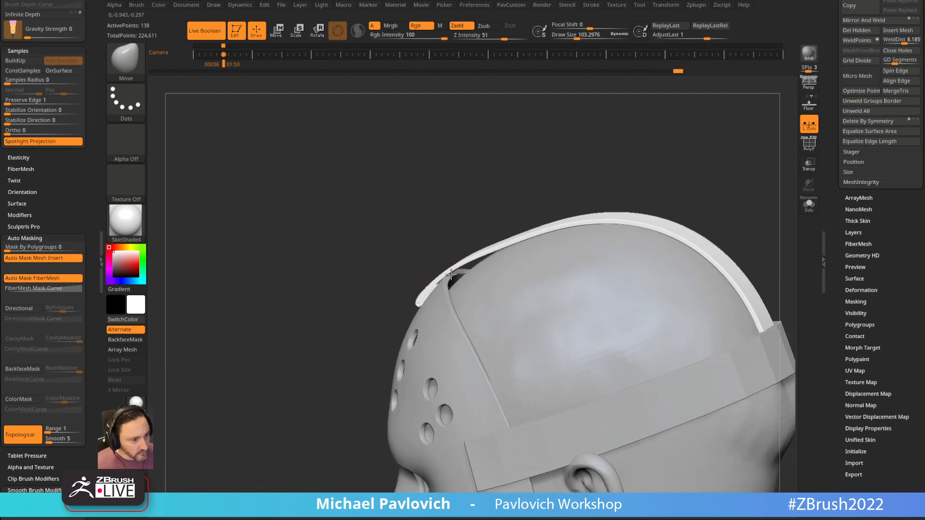
pyautogui.moveTo(445, 235); pyautogui.dragTo(521, 237, button='right')
# Choose Snap Assy from the clothing insert brush and try placing one on the crown strap's front end.
pyautogui.moveTo(438, 278); pyautogui.dragTo(653, 210, button='right')
pyautogui.press('b')
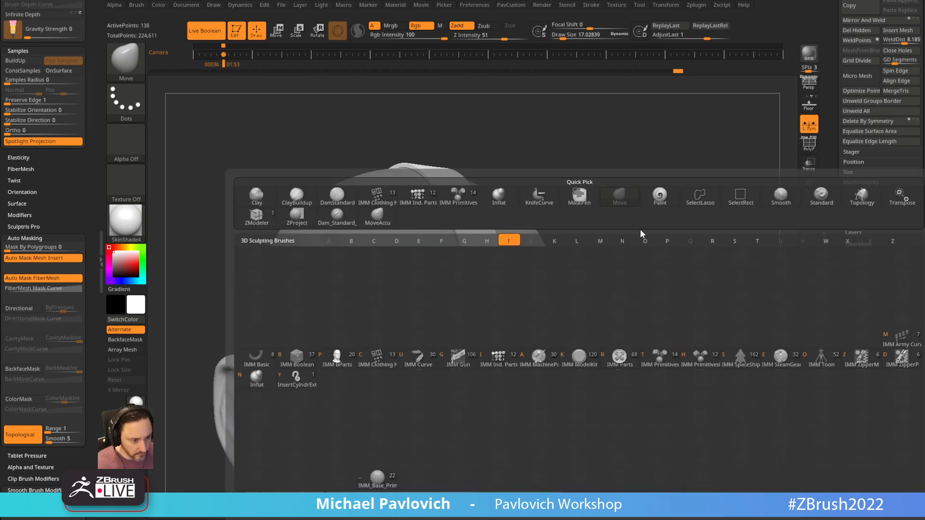
pyautogui.press('u')
pyautogui.press('m')
pyautogui.click(489, 292)
pyautogui.moveTo(561, 241); pyautogui.dragTo(487, 247, button='right')
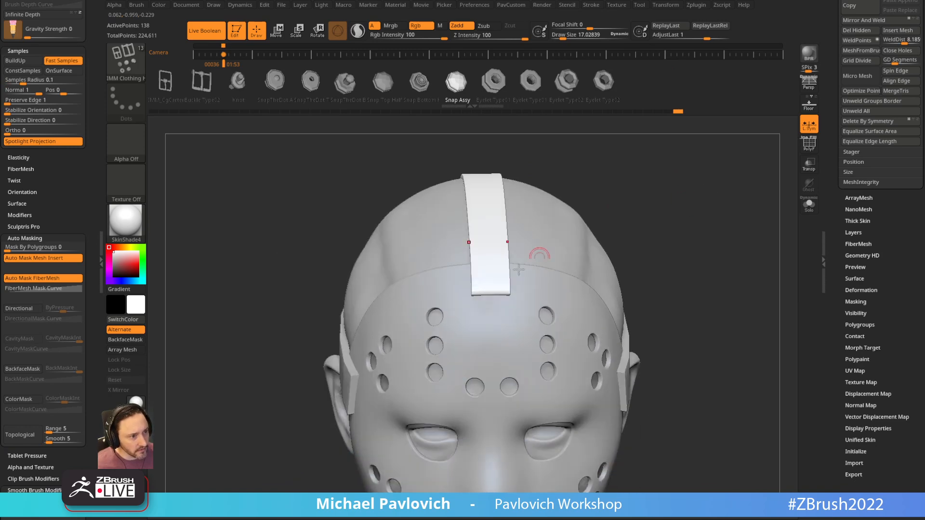
pyautogui.click(489, 274)
pyautogui.moveTo(620, 201); pyautogui.dragTo(614, 224, button='right')
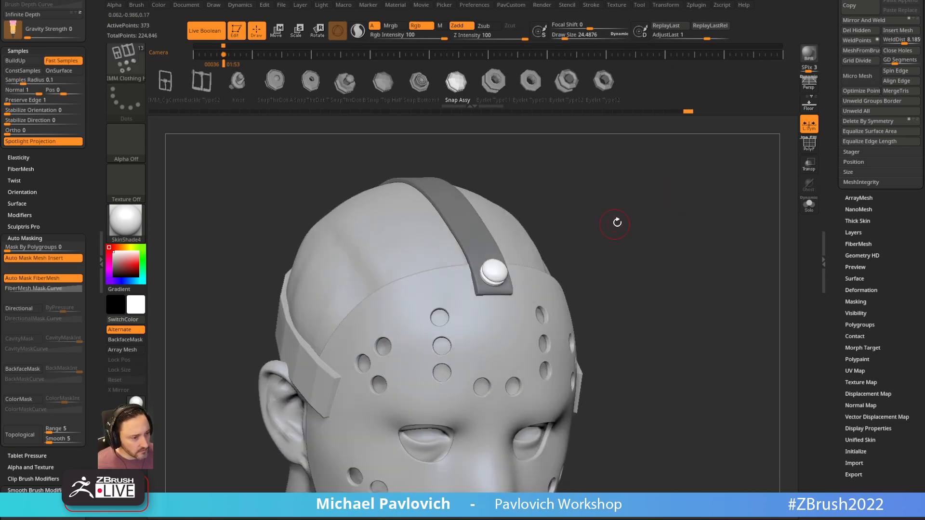
# Undo the inserted snap, reduce the draw size to about 22.5, and set the brush's Imbed depth to 0.
pyautogui.hotkey('ctrl', 'z')
pyautogui.press('s')
pyautogui.click(582, 244)
pyautogui.moveTo(594, 227)
pyautogui.mouseDown(button='right')
pyautogui.moveTo(505, 273)
pyautogui.moveTo(640, 204)
pyautogui.mouseUp(button='right')
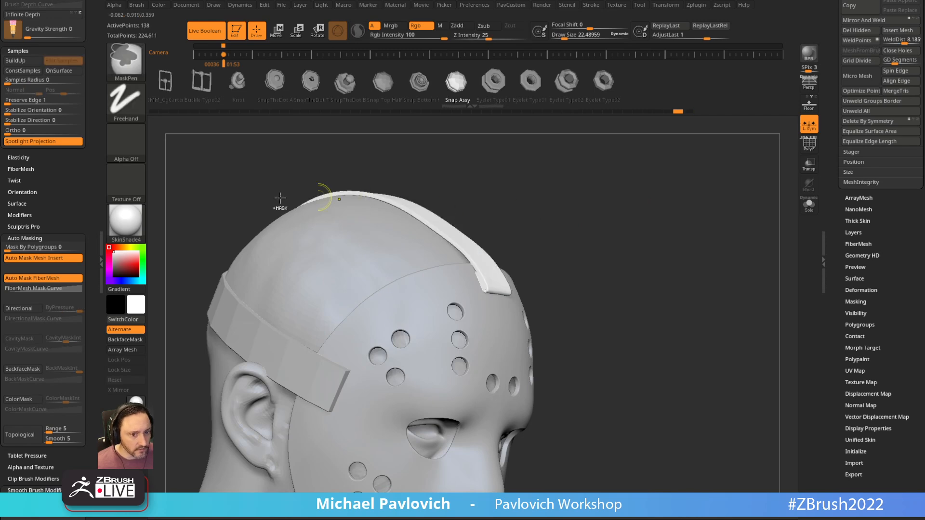
pyautogui.moveTo(63, 95); pyautogui.dragTo(62, 261)
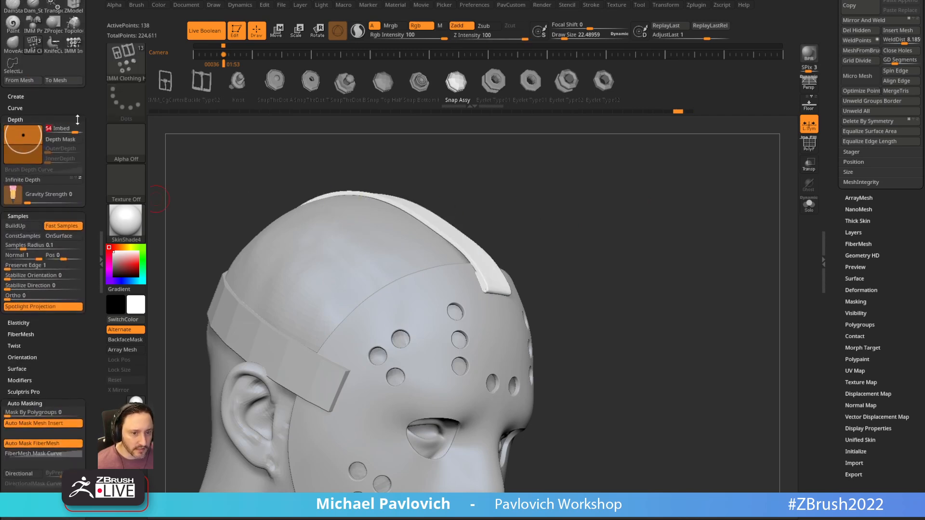
# Insert a Snap Assy on the crown strap's front end and another on the side strap near its front edge.
pyautogui.moveTo(648, 194); pyautogui.dragTo(541, 223, button='right')
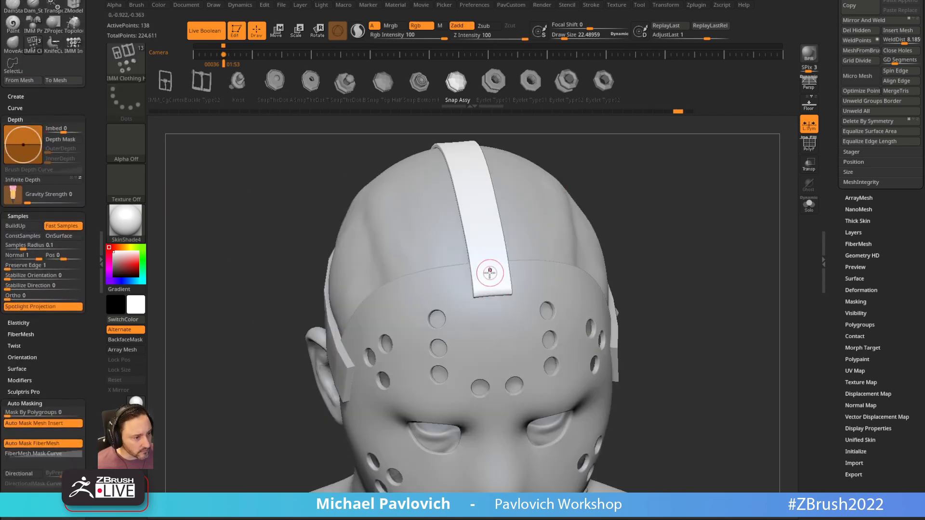
pyautogui.moveTo(651, 203)
pyautogui.mouseDown(button='right')
pyautogui.moveTo(638, 229)
pyautogui.moveTo(645, 210)
pyautogui.moveTo(694, 231)
pyautogui.moveTo(652, 227)
pyautogui.moveTo(667, 227)
pyautogui.moveTo(628, 256)
pyautogui.mouseUp(button='right')
pyautogui.click(343, 347)
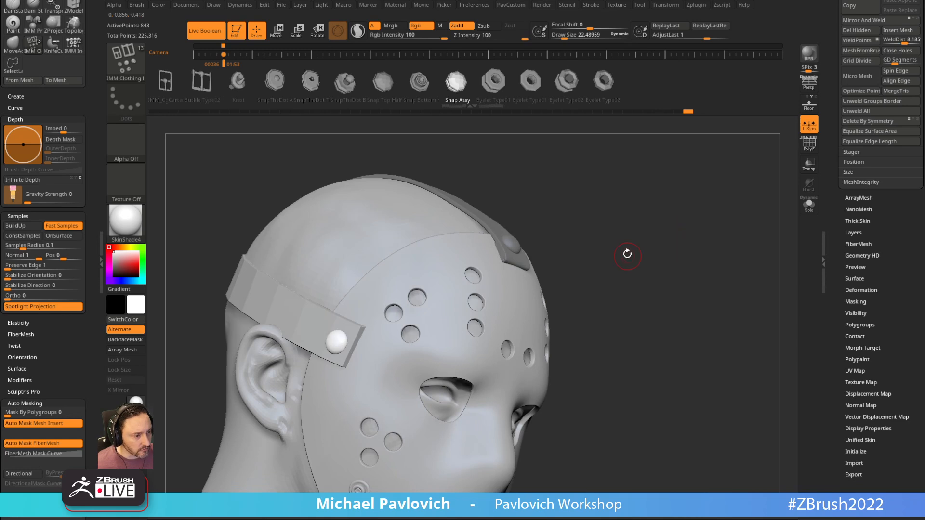
# Switch to SelectRect, solo the crown strap with its snaps, and test hiding individual snap parts before unhiding everything.
pyautogui.hotkey('ctrl', 'shift')
pyautogui.keyDown('ctrl'); pyautogui.keyDown('shift'); pyautogui.click(129, 66); pyautogui.keyUp('shift'); pyautogui.keyUp('ctrl')
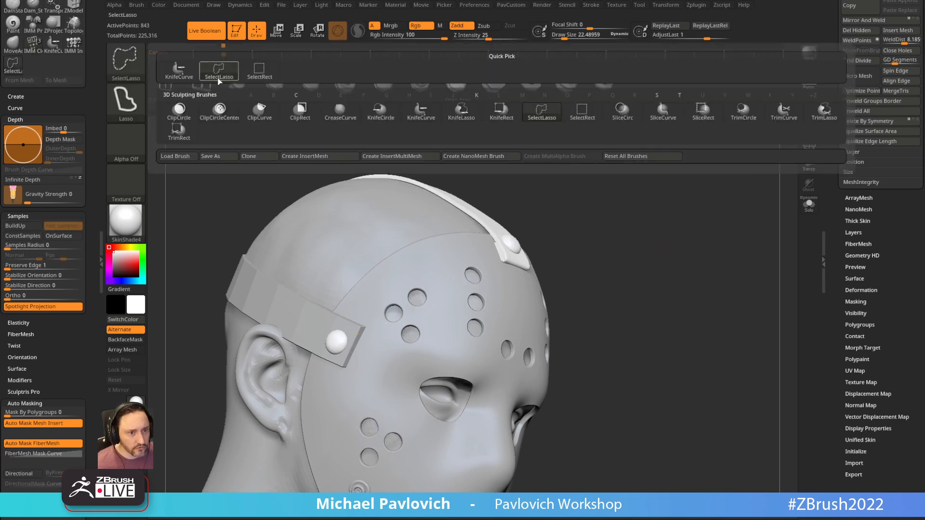
pyautogui.keyDown('ctrl'); pyautogui.keyDown('shift'); pyautogui.click(260, 73); pyautogui.keyUp('shift'); pyautogui.keyUp('ctrl')
pyautogui.keyDown('ctrl'); pyautogui.keyDown('shift'); pyautogui.click(335, 345); pyautogui.keyUp('shift'); pyautogui.keyUp('ctrl')
pyautogui.keyDown('ctrl'); pyautogui.keyDown('shift'); pyautogui.moveTo(620, 187); pyautogui.dragTo(626, 229); pyautogui.keyUp('shift'); pyautogui.keyUp('ctrl')
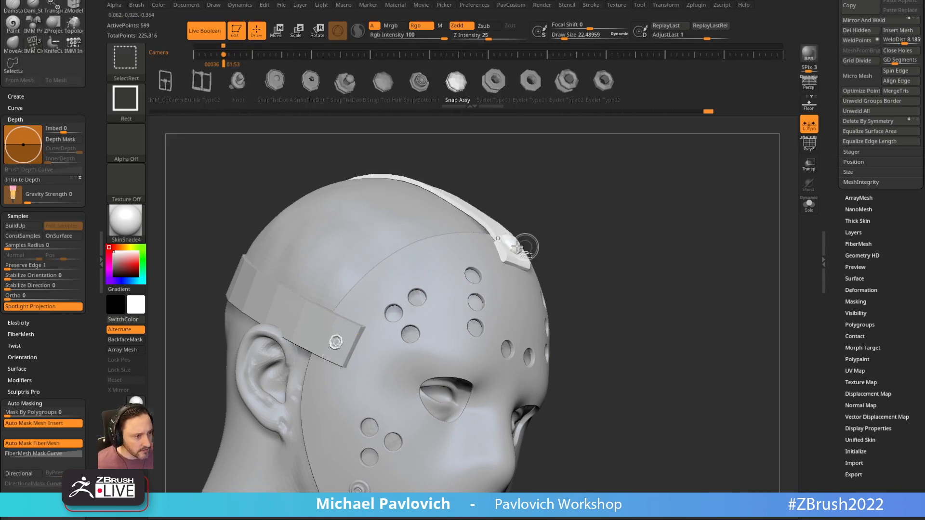
pyautogui.keyDown('ctrl'); pyautogui.keyDown('shift'); pyautogui.moveTo(622, 195); pyautogui.dragTo(687, 277); pyautogui.keyUp('shift'); pyautogui.keyUp('ctrl')
pyautogui.click(809, 204)
pyautogui.moveTo(752, 219); pyautogui.dragTo(710, 227, button='right')
pyautogui.keyDown('ctrl'); pyautogui.keyDown('shift'); pyautogui.moveTo(710, 227); pyautogui.dragTo(745, 287); pyautogui.keyUp('shift'); pyautogui.keyUp('ctrl')
pyautogui.keyDown('ctrl'); pyautogui.keyDown('shift'); pyautogui.moveTo(716, 249); pyautogui.dragTo(737, 299); pyautogui.keyUp('shift'); pyautogui.keyUp('ctrl')
pyautogui.moveTo(712, 262)
pyautogui.mouseDown(button='right')
pyautogui.moveTo(646, 267)
pyautogui.moveTo(702, 250)
pyautogui.moveTo(731, 161)
pyautogui.moveTo(712, 241)
pyautogui.moveTo(679, 270)
pyautogui.mouseUp(button='right')
pyautogui.keyDown('ctrl'); pyautogui.keyDown('shift'); pyautogui.click(723, 206); pyautogui.keyUp('shift'); pyautogui.keyUp('ctrl')
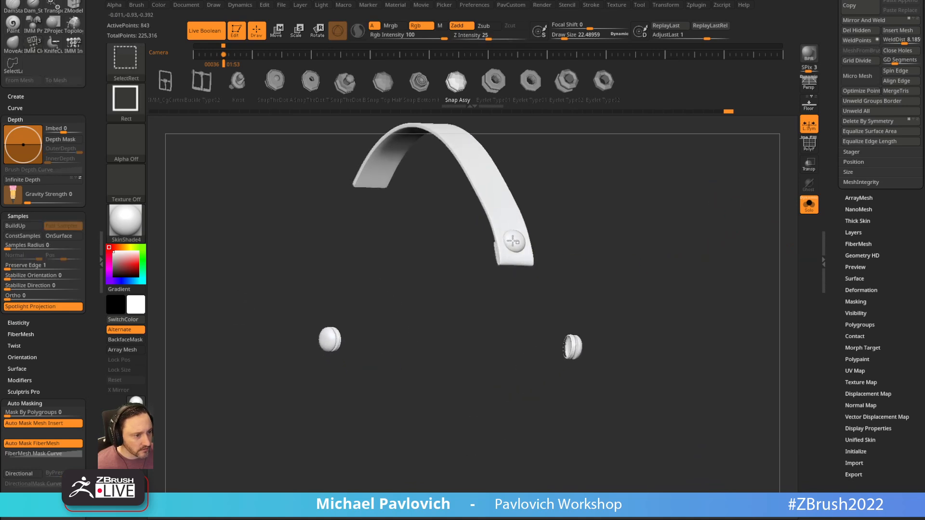
# Hide the snap pieces to separate their visibility from the crown strap.
pyautogui.keyDown('ctrl'); pyautogui.keyDown('shift'); pyautogui.moveTo(679, 270); pyautogui.dragTo(634, 245); pyautogui.keyUp('shift'); pyautogui.keyUp('ctrl')
pyautogui.moveTo(635, 246); pyautogui.dragTo(623, 274, button='right')
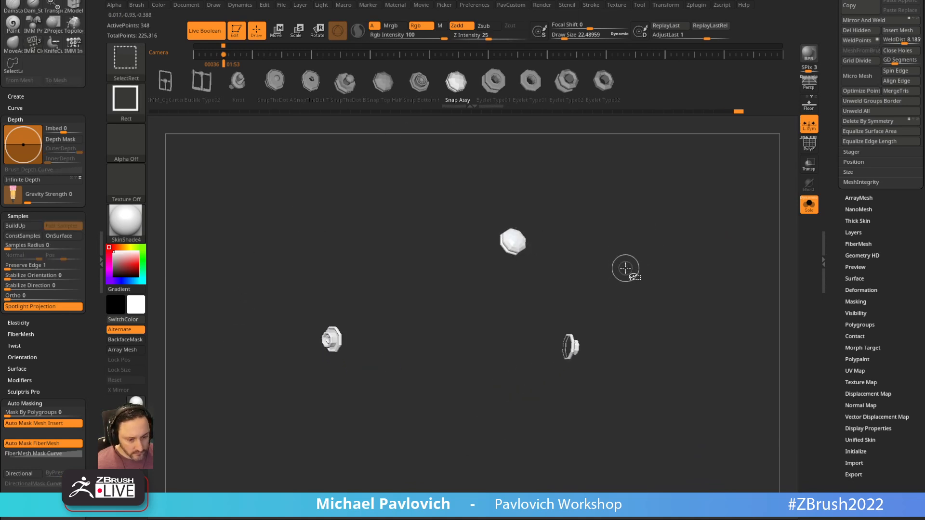
pyautogui.keyDown('ctrl'); pyautogui.keyDown('shift'); pyautogui.moveTo(618, 240); pyautogui.dragTo(668, 286); pyautogui.keyUp('shift'); pyautogui.keyUp('ctrl')
pyautogui.moveTo(662, 249); pyautogui.dragTo(700, 210)
pyautogui.keyDown('ctrl'); pyautogui.keyDown('shift'); pyautogui.click(569, 263); pyautogui.keyUp('shift'); pyautogui.keyUp('ctrl')
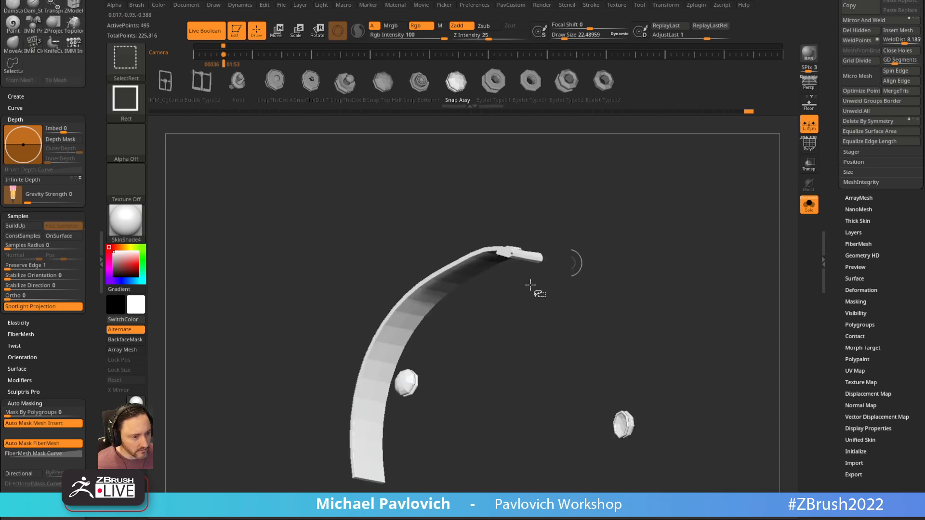
pyautogui.keyDown('ctrl'); pyautogui.keyDown('alt'); pyautogui.keyDown('shift'); pyautogui.click(406, 382); pyautogui.keyUp('shift'); pyautogui.keyUp('alt'); pyautogui.keyUp('ctrl')
pyautogui.moveTo(640, 265); pyautogui.dragTo(589, 262)
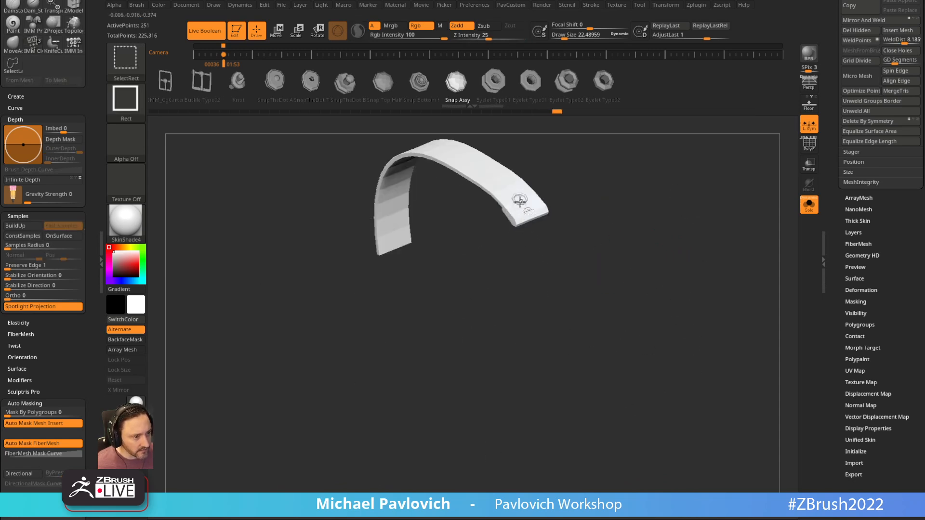
pyautogui.keyDown('ctrl'); pyautogui.keyDown('shift'); pyautogui.moveTo(712, 270); pyautogui.dragTo(731, 286); pyautogui.keyUp('shift'); pyautogui.keyUp('ctrl')
# Split the snaps and the crown strap into separate subtools and show the head and mask again.
pyautogui.keyDown('alt'); pyautogui.moveTo(702, 213); pyautogui.dragTo(650, 233); pyautogui.keyUp('alt')
pyautogui.press('space')
pyautogui.click(676, 286)
pyautogui.hotkey('ctrl', 'shift', 's')
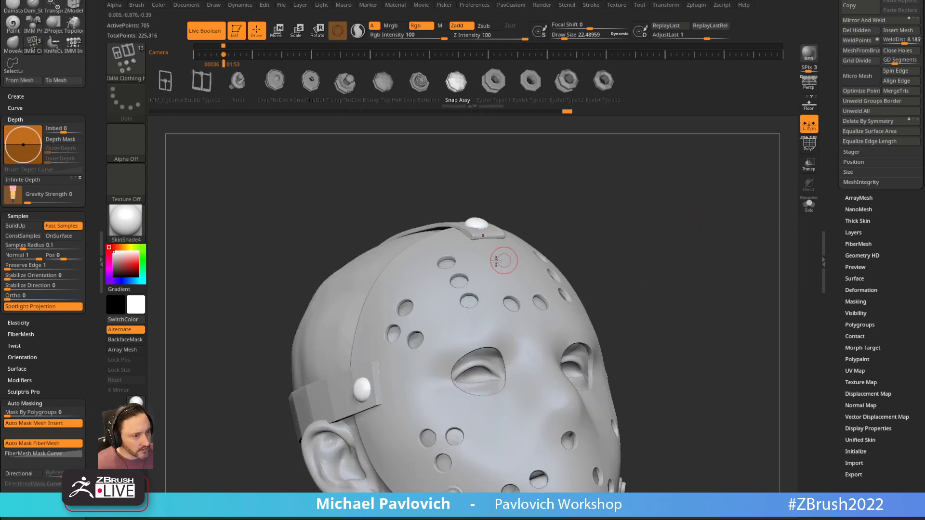
# Switch to the Standard brush, select the side strap's subtool, display its polyframe, and solo it with its inner front end in view.
pyautogui.press('b')
pyautogui.press('s')
pyautogui.press('t')
pyautogui.press('s')
pyautogui.moveTo(489, 268); pyautogui.dragTo(472, 268)
pyautogui.keyDown('alt'); pyautogui.click(348, 381); pyautogui.keyUp('alt')
pyautogui.keyDown('shift'); pyautogui.moveTo(640, 211); pyautogui.dragTo(728, 131); pyautogui.keyUp('shift')
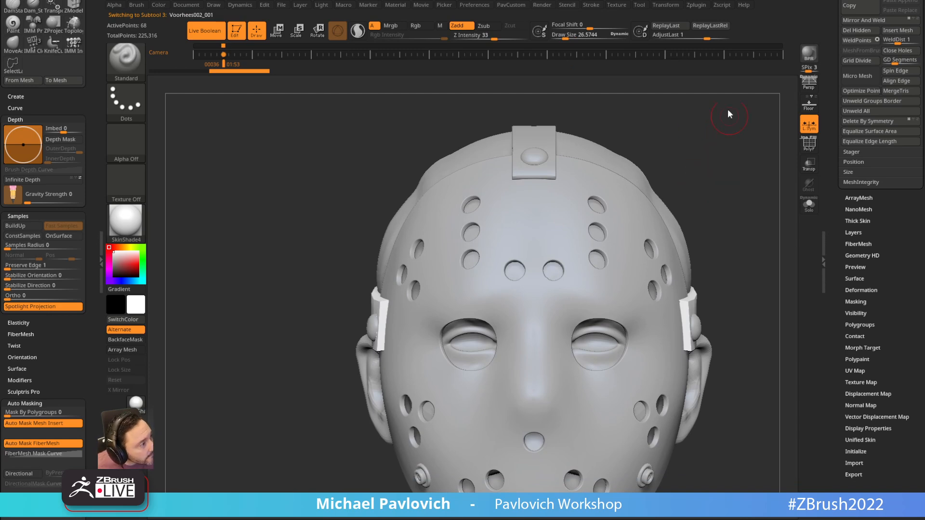
pyautogui.moveTo(718, 140); pyautogui.dragTo(407, 298)
pyautogui.click(809, 144)
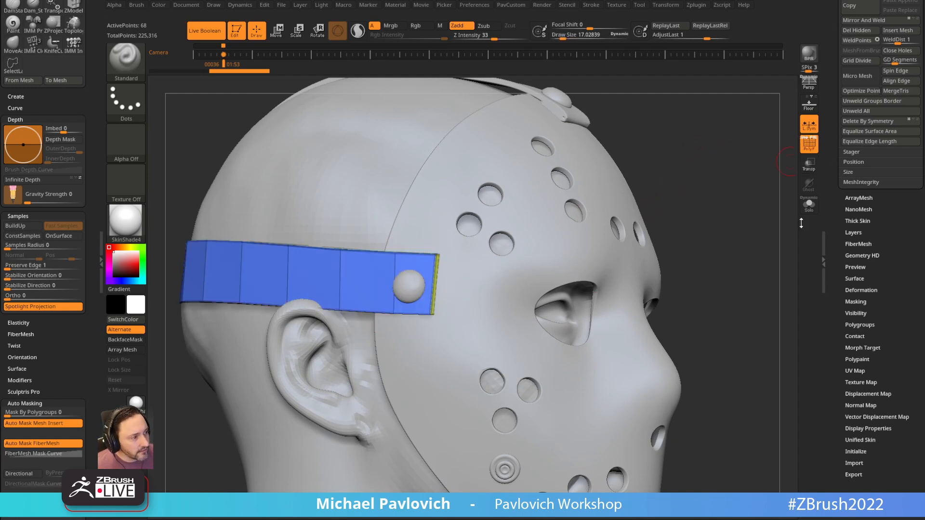
pyautogui.click(809, 205)
pyautogui.moveTo(748, 233)
pyautogui.mouseDown()
pyautogui.moveTo(554, 192)
pyautogui.moveTo(473, 320)
pyautogui.mouseUp()
# Extrude the inner faces at the side strap's front end in two layers with ZModeler's QMesh to build a folded tab.
pyautogui.press('b')
pyautogui.press('z')
pyautogui.press('m')
pyautogui.press('space')
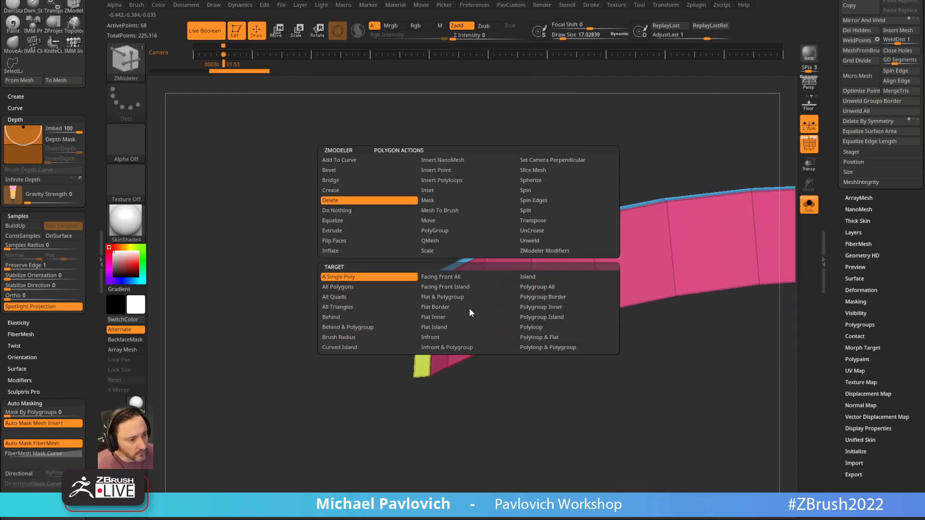
pyautogui.click(438, 242)
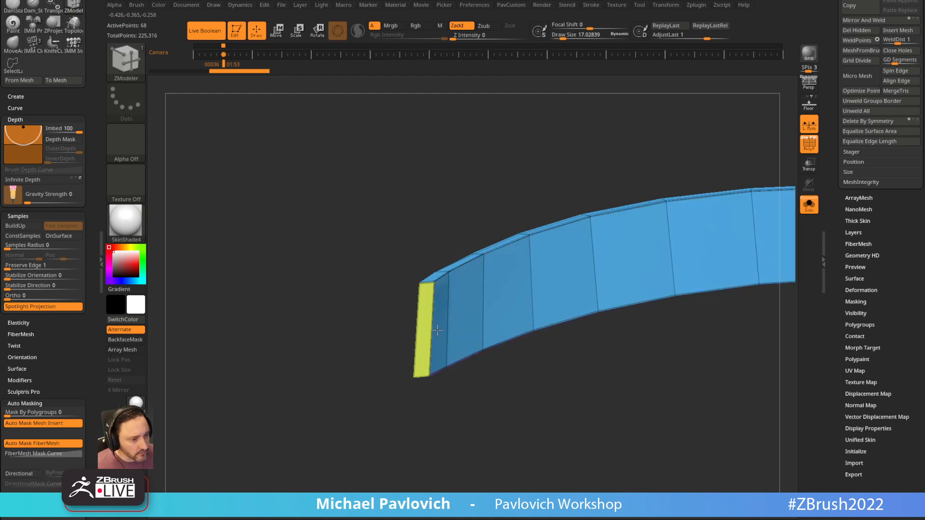
pyautogui.moveTo(436, 330); pyautogui.dragTo(432, 328)
pyautogui.moveTo(473, 382); pyautogui.dragTo(419, 333)
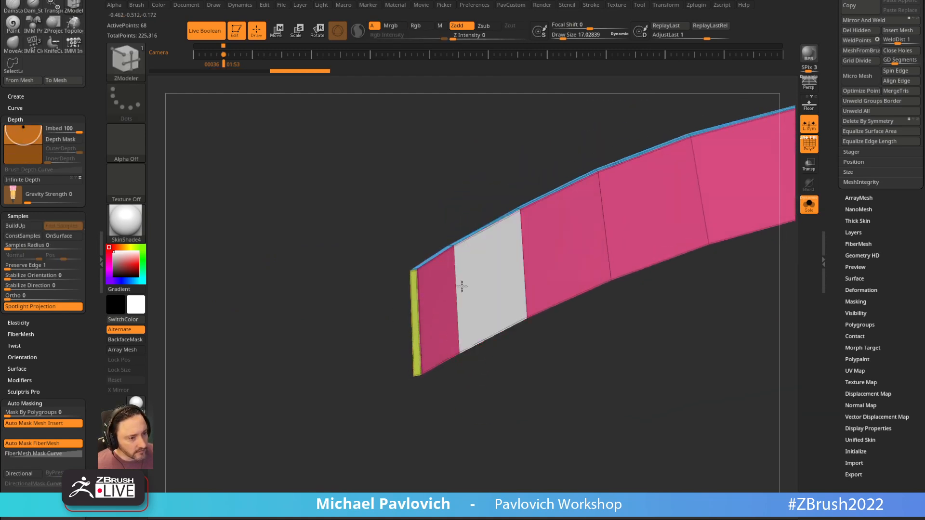
pyautogui.moveTo(473, 367); pyautogui.dragTo(488, 380)
pyautogui.moveTo(445, 289); pyautogui.dragTo(449, 292)
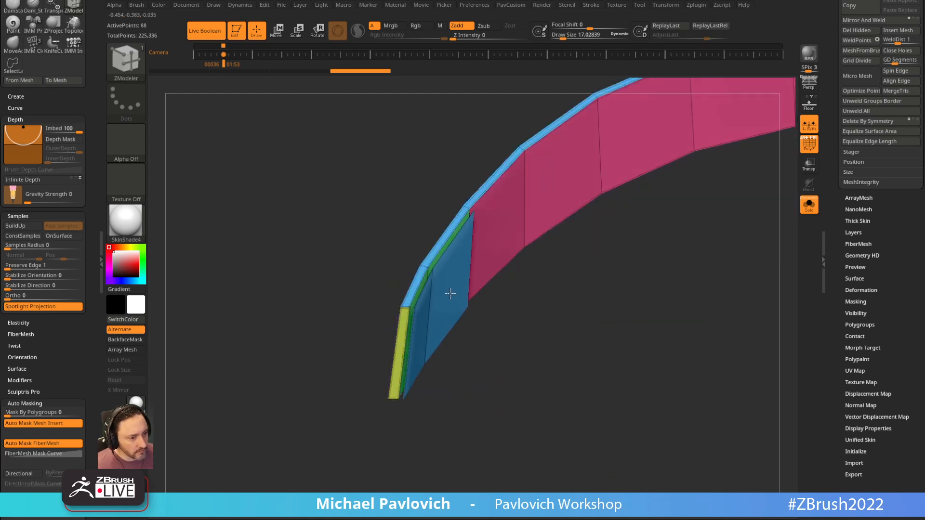
pyautogui.click(449, 293)
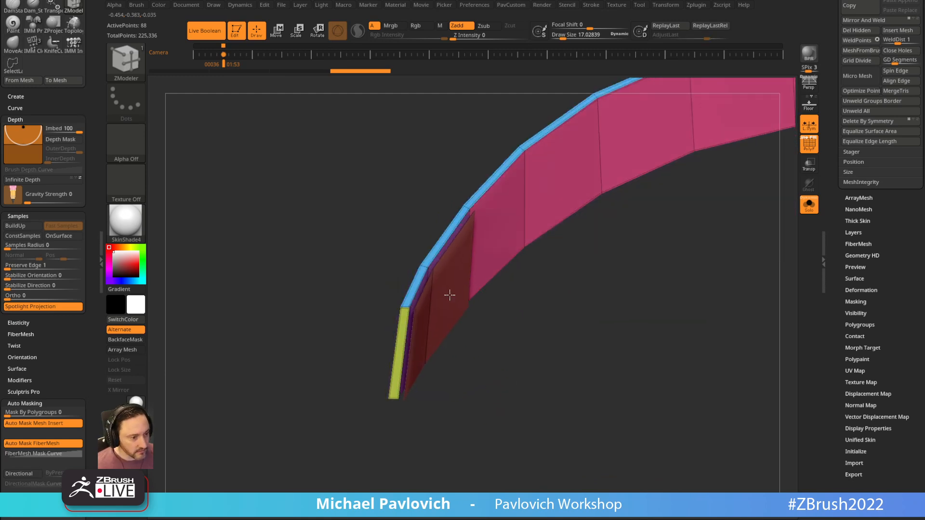
pyautogui.moveTo(449, 295)
pyautogui.mouseDown()
pyautogui.moveTo(504, 350)
pyautogui.moveTo(583, 285)
pyautogui.moveTo(565, 285)
pyautogui.moveTo(562, 300)
pyautogui.mouseUp()
# Hide the spacer layer's faces between the side strap and its folded tab, and delete the hidden geometry.
pyautogui.keyDown('ctrl'); pyautogui.keyDown('shift'); pyautogui.moveTo(372, 278); pyautogui.dragTo(416, 311); pyautogui.keyUp('shift'); pyautogui.keyUp('ctrl')
pyautogui.keyDown('ctrl'); pyautogui.keyDown('shift'); pyautogui.moveTo(640, 285); pyautogui.dragTo(691, 287); pyautogui.keyUp('shift'); pyautogui.keyUp('ctrl')
pyautogui.press('space')
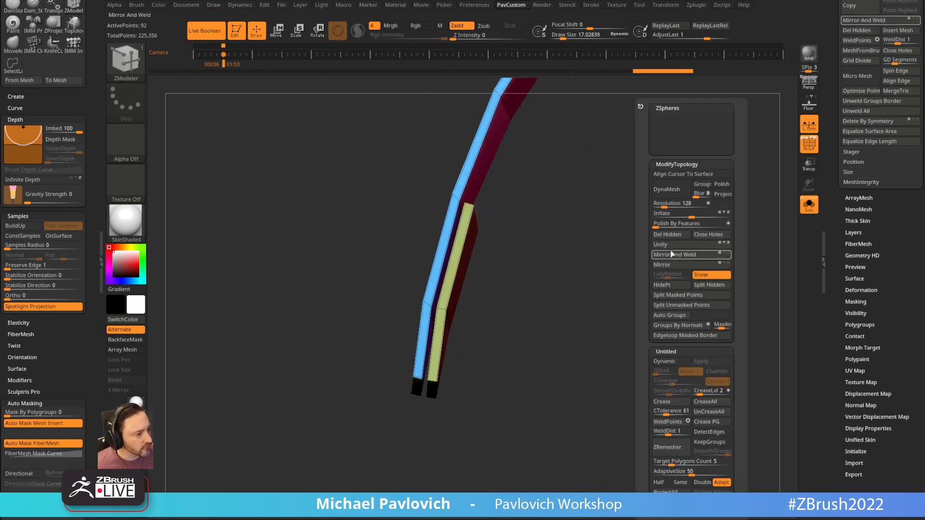
pyautogui.click(670, 233)
# Open the ZModeler polygon actions for the end faces of the side strap and its folded tab.
pyautogui.moveTo(531, 367); pyautogui.dragTo(496, 287)
pyautogui.press('space')
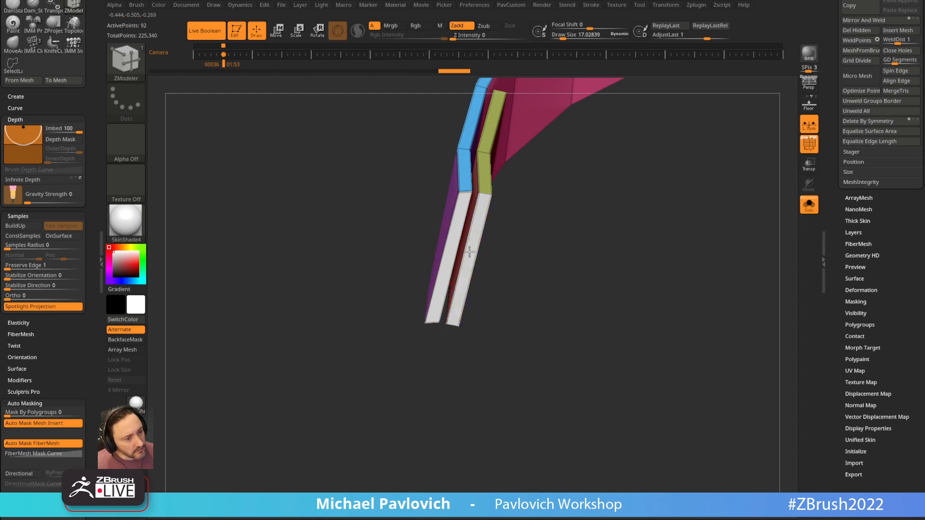
# Delete the white end faces of the two strap layers and bridge their open edges into a rounded fold.
pyautogui.press('space')
pyautogui.click(359, 202)
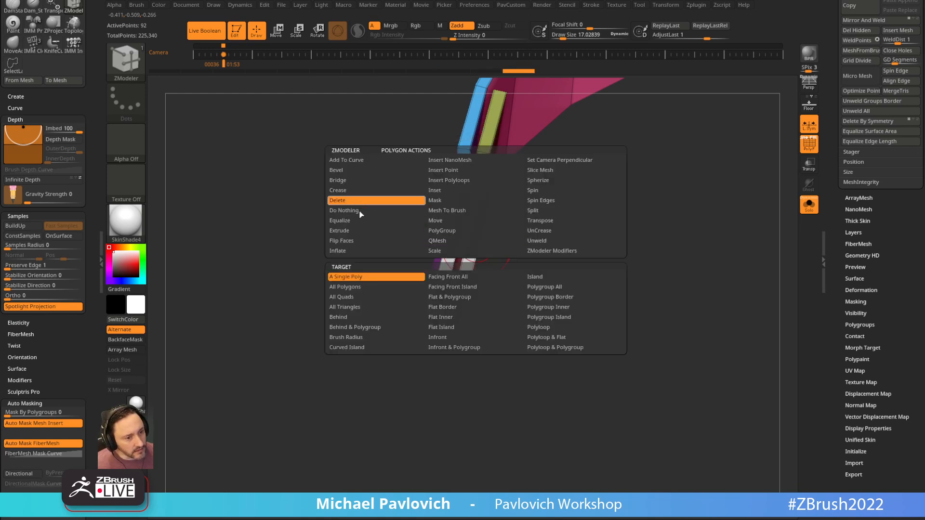
pyautogui.moveTo(490, 265); pyautogui.dragTo(592, 359)
pyautogui.press('space')
pyautogui.click(368, 261)
# Separate the side strap's thin rim faces from its flat faces as their own polygroups using SelectLasso.
pyautogui.hotkey('ctrl', 'shift', 'b')
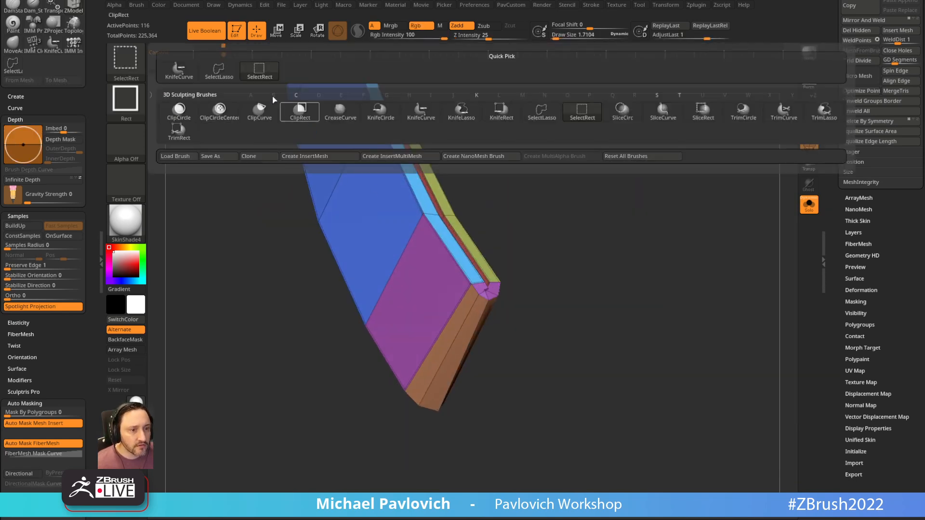
pyautogui.click(219, 70)
pyautogui.keyDown('ctrl'); pyautogui.keyDown('shift'); pyautogui.click(430, 213); pyautogui.keyUp('shift'); pyautogui.keyUp('ctrl')
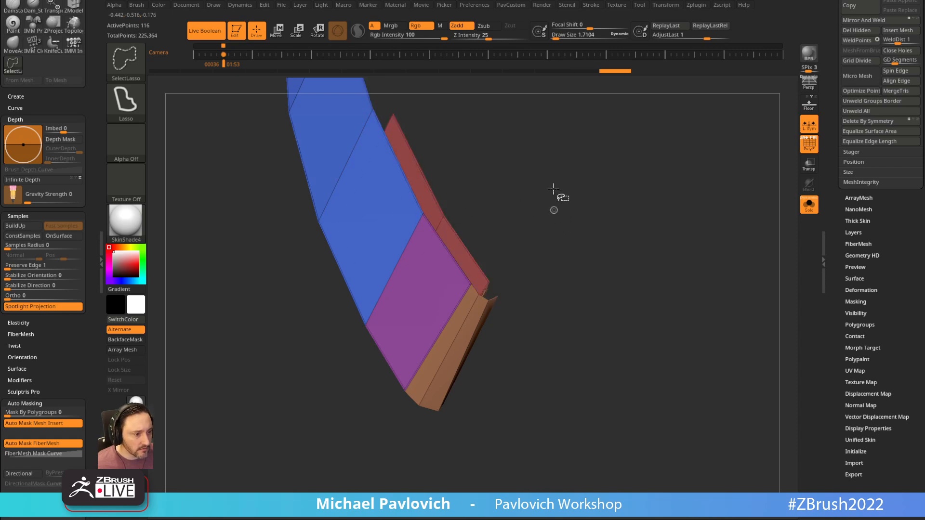
pyautogui.keyDown('ctrl'); pyautogui.keyDown('shift'); pyautogui.moveTo(554, 207); pyautogui.dragTo(603, 269); pyautogui.keyUp('shift'); pyautogui.keyUp('ctrl')
pyautogui.moveTo(586, 230); pyautogui.dragTo(607, 270)
pyautogui.hotkey('ctrl', 'w')
pyautogui.keyDown('ctrl'); pyautogui.keyDown('shift'); pyautogui.moveTo(617, 233); pyautogui.dragTo(639, 285); pyautogui.keyUp('shift'); pyautogui.keyUp('ctrl')
# Mirror and weld the side strap so both ends share the folded geometry and matching polygroups.
pyautogui.press('2')
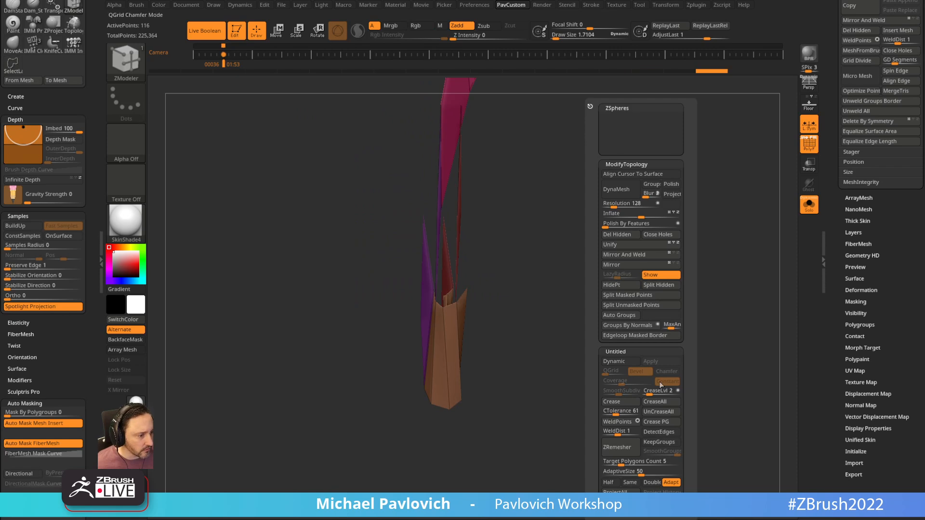
pyautogui.click(640, 260)
pyautogui.moveTo(577, 331); pyautogui.dragTo(711, 138)
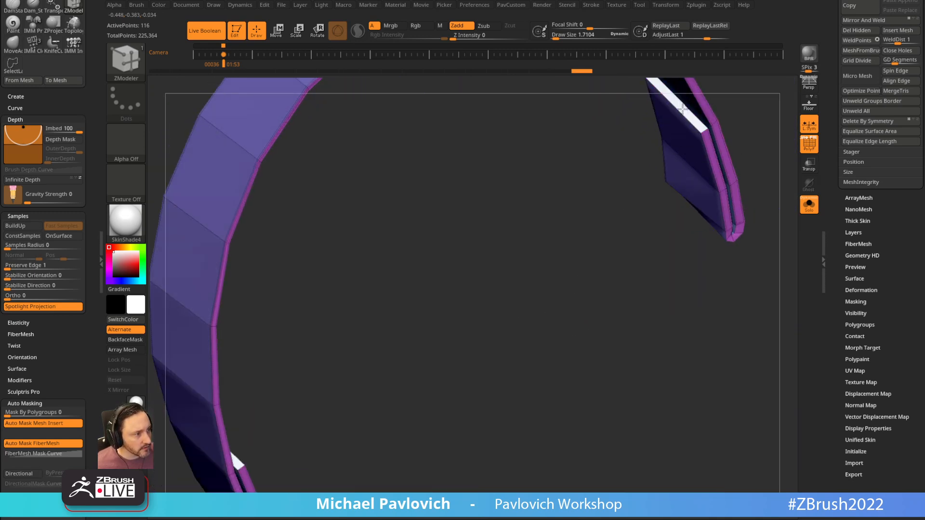
pyautogui.press('3')
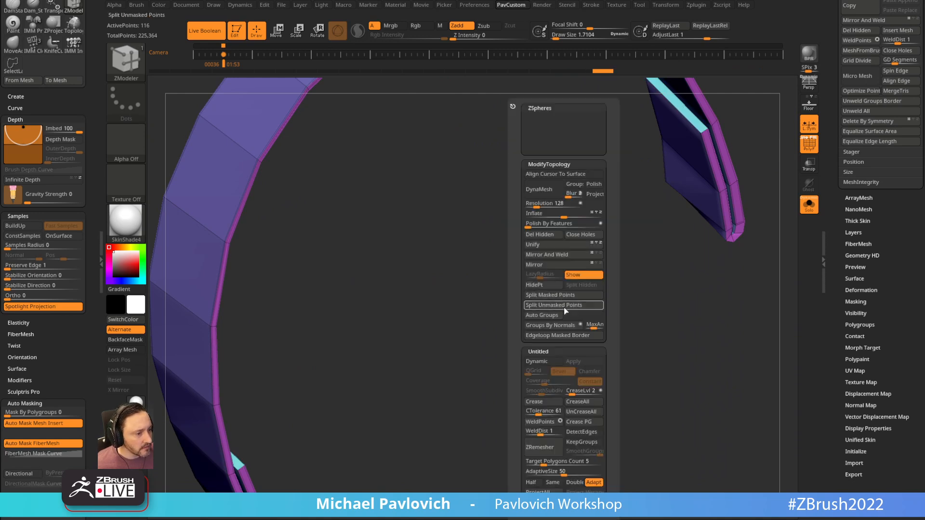
pyautogui.click(551, 257)
# Crease the side strap's polygroup borders under dynamic subdivision and show all the other subtools again.
pyautogui.keyDown('alt'); pyautogui.moveTo(490, 355); pyautogui.dragTo(531, 320); pyautogui.keyUp('alt')
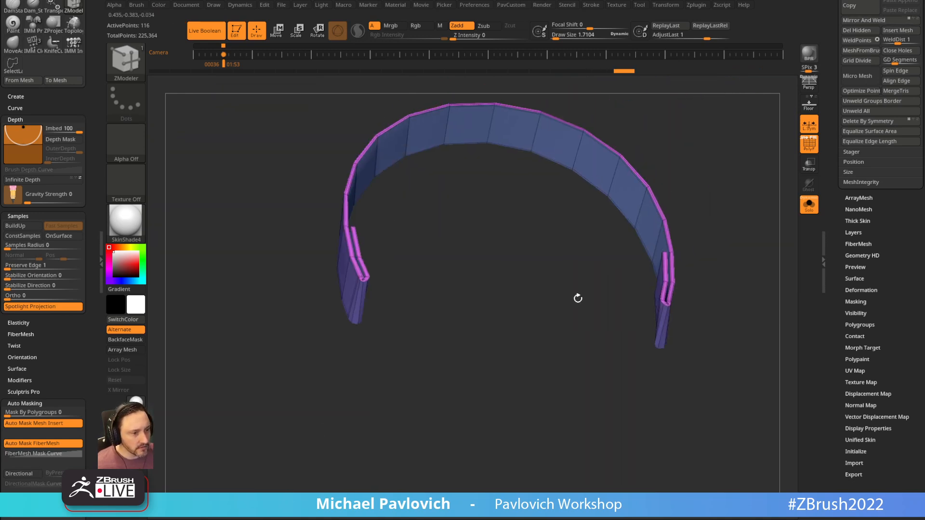
pyautogui.moveTo(566, 289); pyautogui.dragTo(567, 286)
pyautogui.press('3')
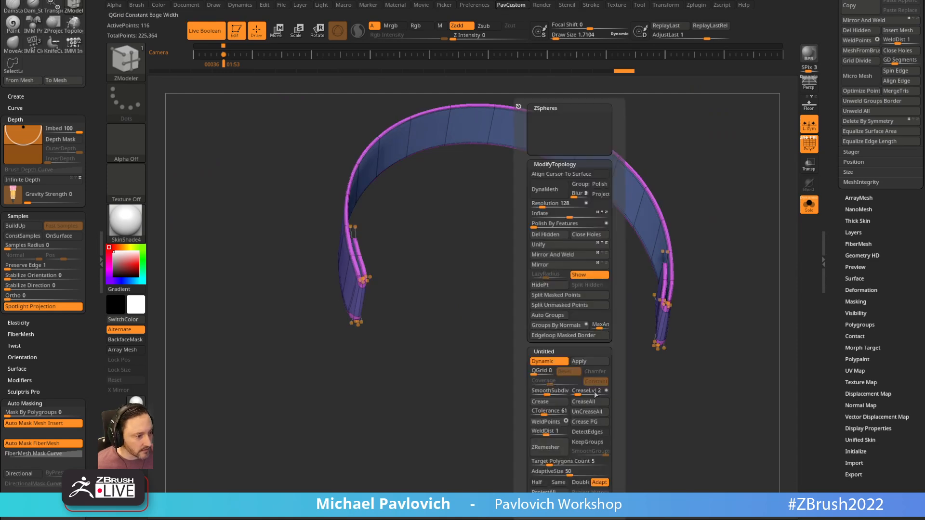
pyautogui.click(589, 420)
pyautogui.click(810, 205)
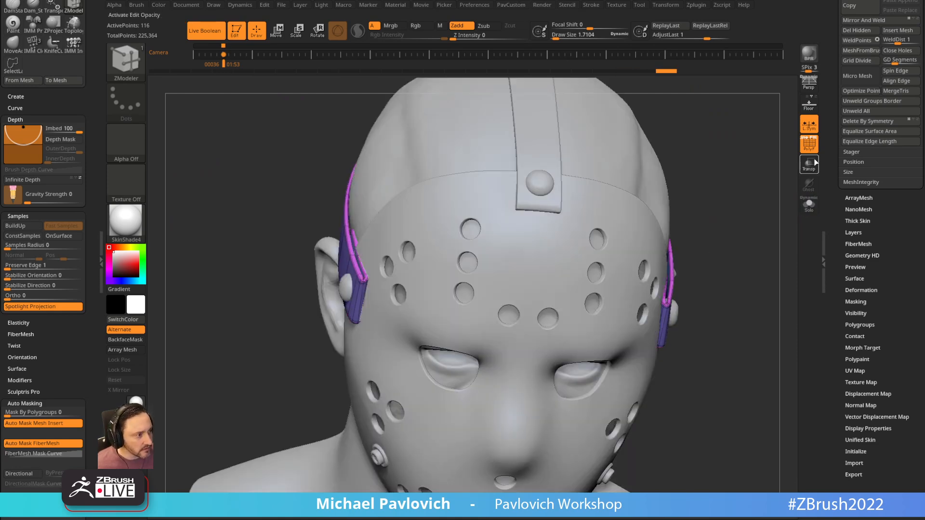
# Turn off the polyframe display and switch the material to StartupMaterial.
pyautogui.press('3')
pyautogui.moveTo(708, 366)
pyautogui.mouseDown()
pyautogui.moveTo(727, 332)
pyautogui.moveTo(727, 306)
pyautogui.moveTo(742, 324)
pyautogui.moveTo(714, 248)
pyautogui.moveTo(645, 270)
pyautogui.mouseUp()
pyautogui.press('4')
pyautogui.press('s')
pyautogui.moveTo(577, 328); pyautogui.dragTo(588, 288)
pyautogui.moveTo(698, 205)
pyautogui.mouseDown()
pyautogui.moveTo(675, 157)
pyautogui.moveTo(642, 232)
pyautogui.moveTo(658, 210)
pyautogui.moveTo(716, 227)
pyautogui.moveTo(681, 247)
pyautogui.moveTo(672, 221)
pyautogui.moveTo(684, 231)
pyautogui.mouseUp()
pyautogui.click(808, 144)
pyautogui.moveTo(723, 189)
pyautogui.mouseDown()
pyautogui.moveTo(670, 184)
pyautogui.moveTo(708, 186)
pyautogui.moveTo(671, 128)
pyautogui.moveTo(587, 271)
pyautogui.moveTo(572, 255)
pyautogui.mouseUp()
pyautogui.click(140, 226)
pyautogui.click(182, 231)
# Switch to the Move brush and set the draw size to 28.75.
pyautogui.press('b')
pyautogui.press('m')
pyautogui.press('v')
pyautogui.press('s')
pyautogui.moveTo(576, 267); pyautogui.dragTo(621, 284)
# Insert the Buckle Type02 mesh from the IMM Clothing brush onto the center strap on top of the head.
pyautogui.press('b')
pyautogui.press('i')
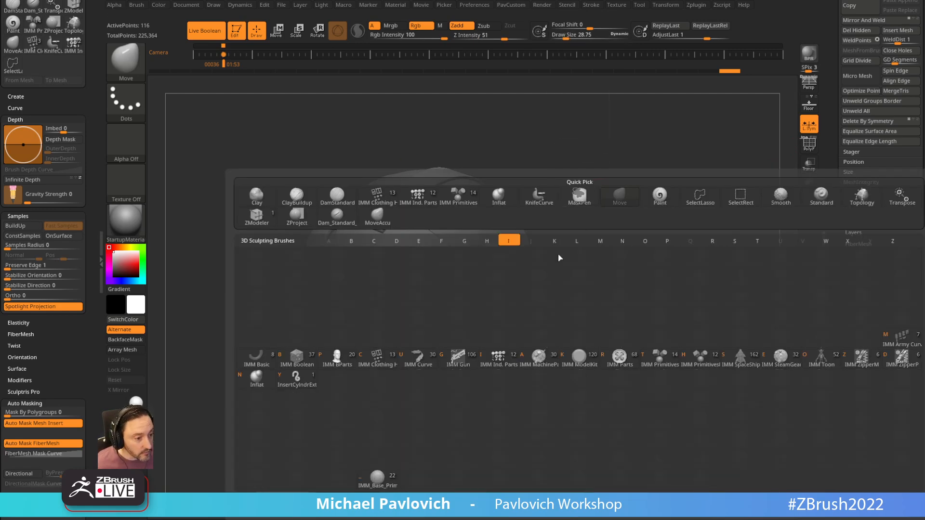
pyautogui.click(384, 363)
pyautogui.press('m')
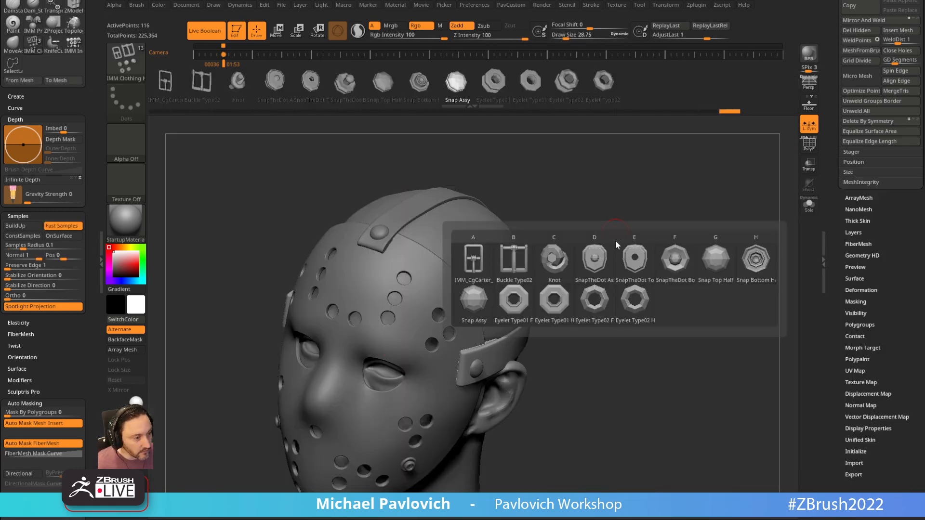
pyautogui.click(516, 273)
pyautogui.moveTo(530, 270); pyautogui.dragTo(506, 325)
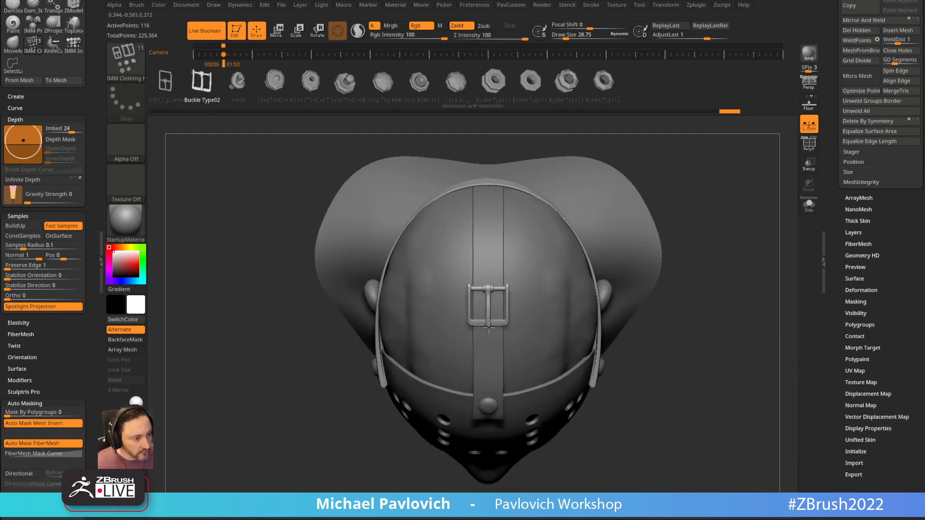
# Reposition the inserted buckle with the gizmo so it sits against the center head strap.
pyautogui.moveTo(597, 356)
pyautogui.mouseDown()
pyautogui.moveTo(721, 204)
pyautogui.moveTo(735, 165)
pyautogui.moveTo(684, 240)
pyautogui.mouseUp()
pyautogui.press('w')
pyautogui.moveTo(513, 244); pyautogui.dragTo(513, 255)
pyautogui.press('q')
pyautogui.moveTo(685, 206)
pyautogui.mouseDown()
pyautogui.moveTo(657, 250)
pyautogui.moveTo(695, 244)
pyautogui.moveTo(587, 200)
pyautogui.moveTo(622, 224)
pyautogui.mouseUp()
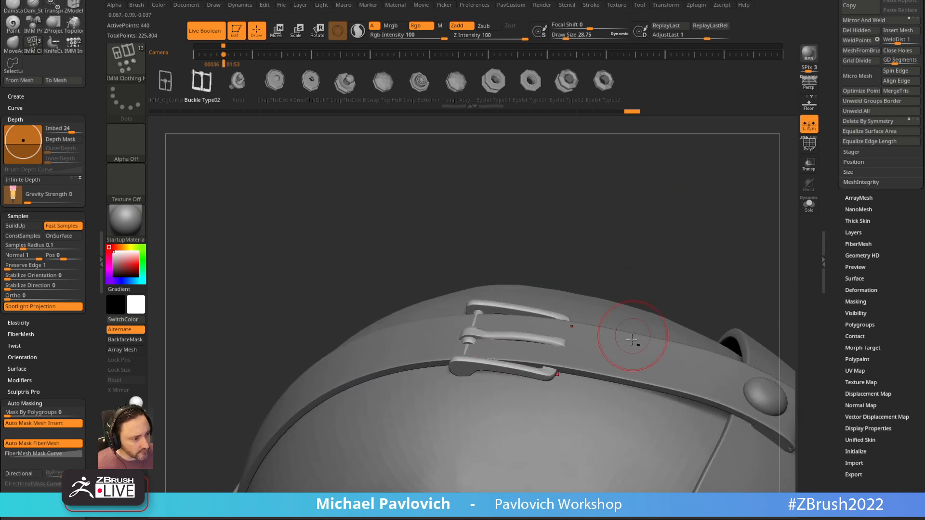
# Make the center head strap the active subtool and display its polyframe.
pyautogui.press('b')
pyautogui.press('s')
pyautogui.press('t')
pyautogui.keyDown('alt'); pyautogui.click(621, 345); pyautogui.keyUp('alt')
pyautogui.moveTo(630, 170)
pyautogui.mouseDown()
pyautogui.moveTo(698, 164)
pyautogui.moveTo(689, 176)
pyautogui.moveTo(608, 195)
pyautogui.moveTo(625, 171)
pyautogui.mouseUp()
pyautogui.click(810, 145)
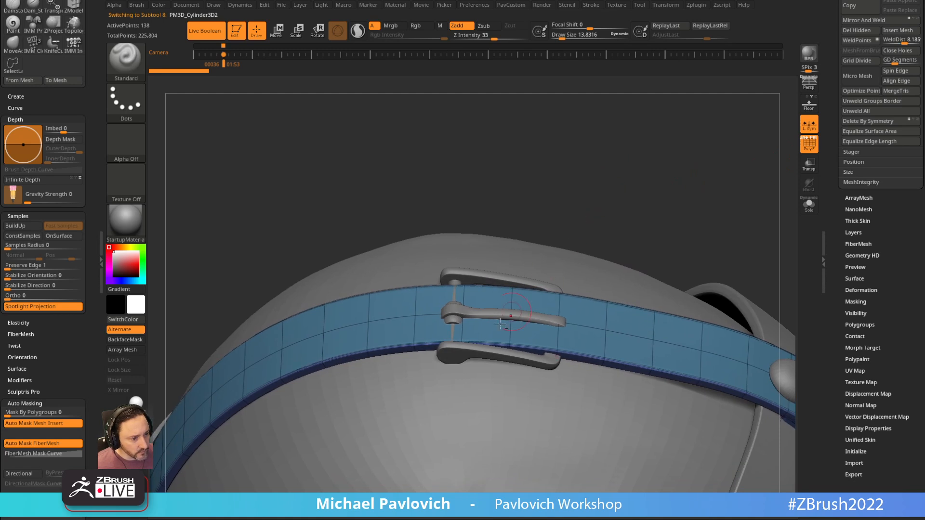
# Slide the strap's complete edge loops around the buckle with ZModeler to line them up with its pin and bar.
pyautogui.press('b')
pyautogui.press('z')
pyautogui.press('m')
pyautogui.press('space')
pyautogui.click(523, 271)
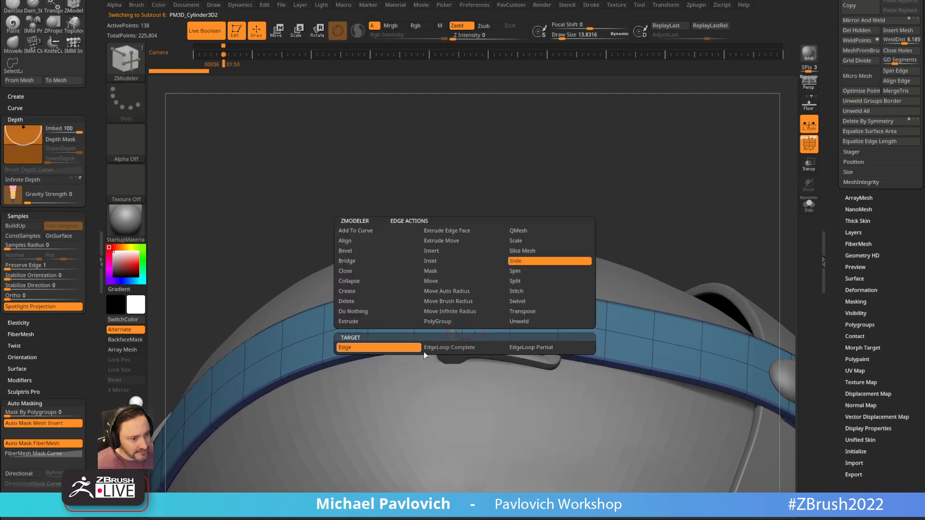
pyautogui.click(415, 348)
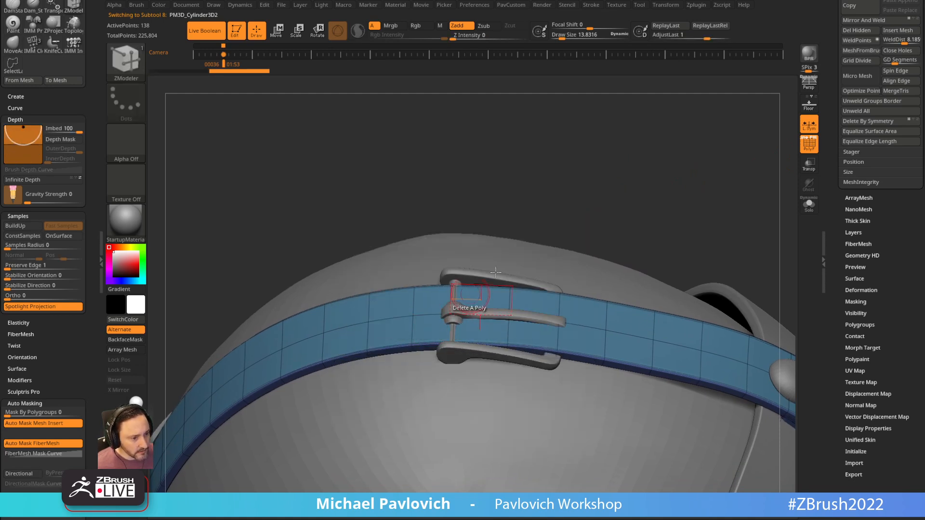
pyautogui.moveTo(610, 213); pyautogui.dragTo(615, 170)
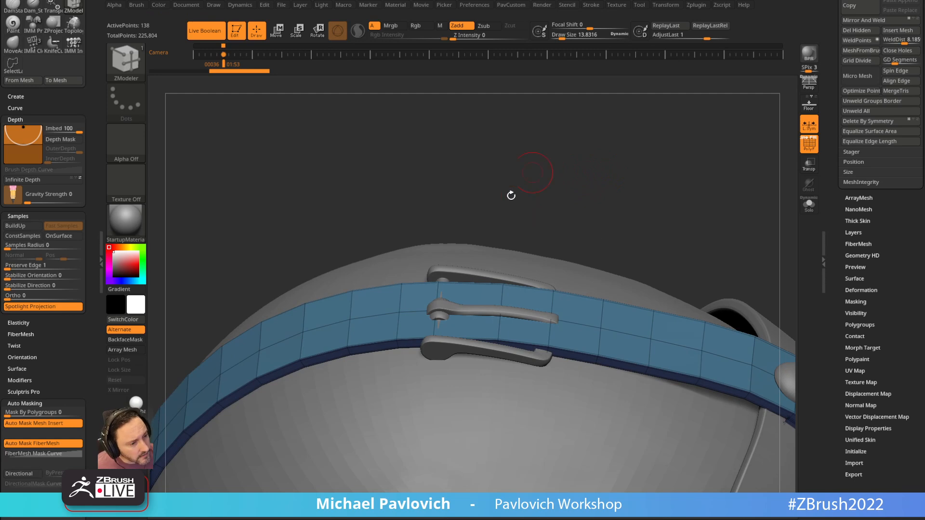
pyautogui.moveTo(612, 230); pyautogui.dragTo(579, 240)
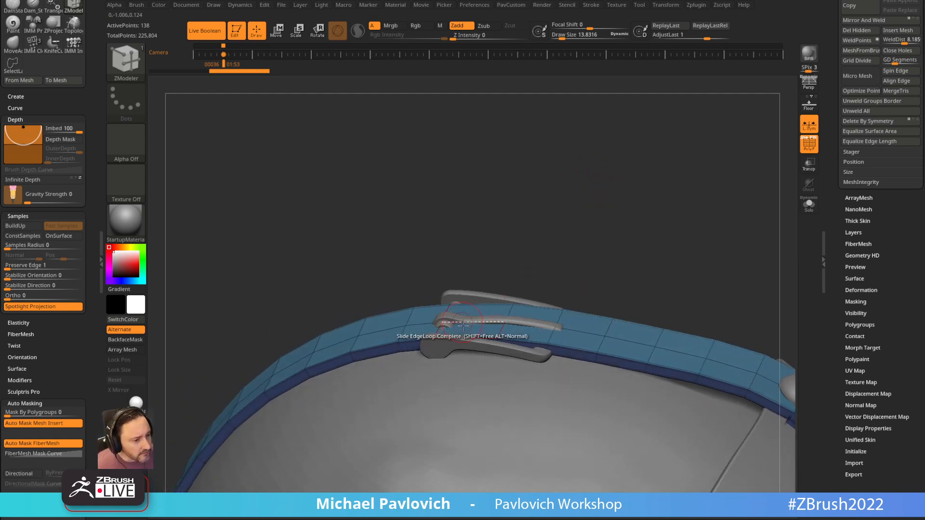
pyautogui.moveTo(658, 270); pyautogui.dragTo(622, 274)
# Lower the strap's complete edge loop beneath the buckle's end bar with Transpose, then clear the mask.
pyautogui.press('space')
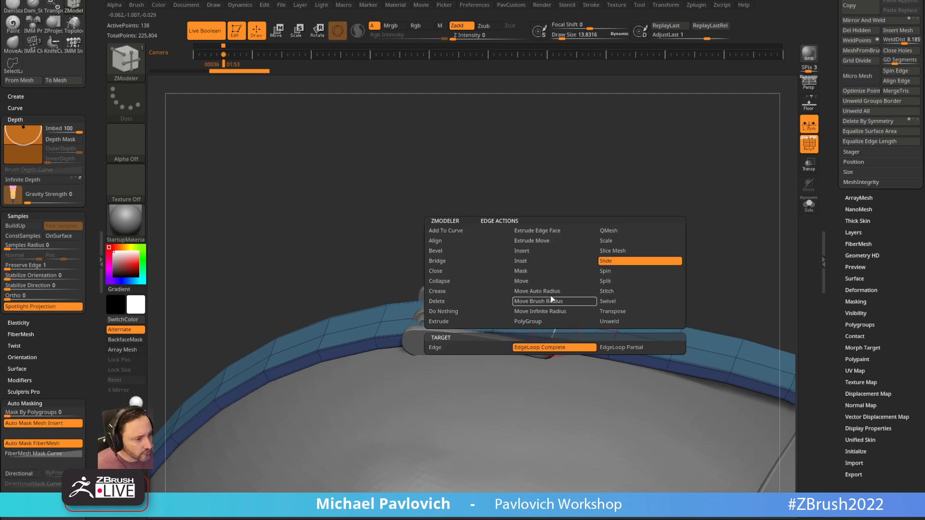
pyautogui.click(601, 311)
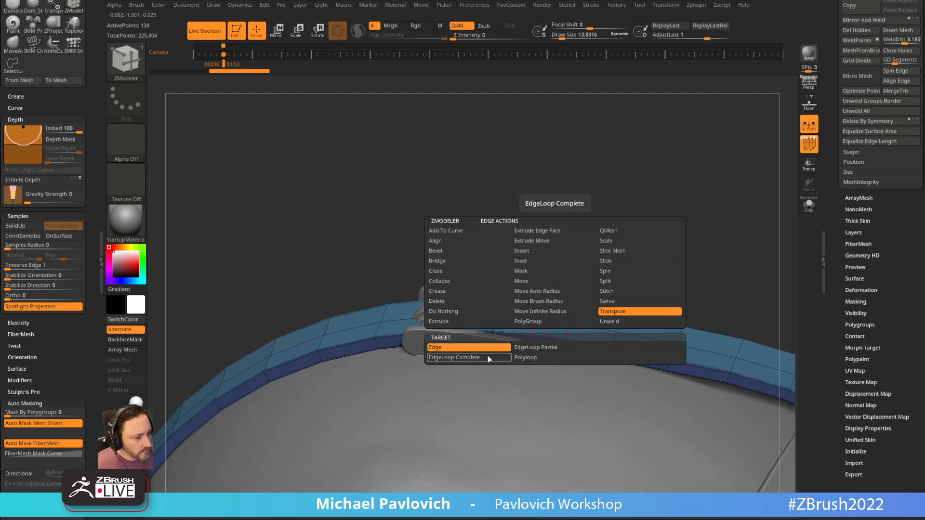
pyautogui.click(490, 358)
pyautogui.click(560, 315)
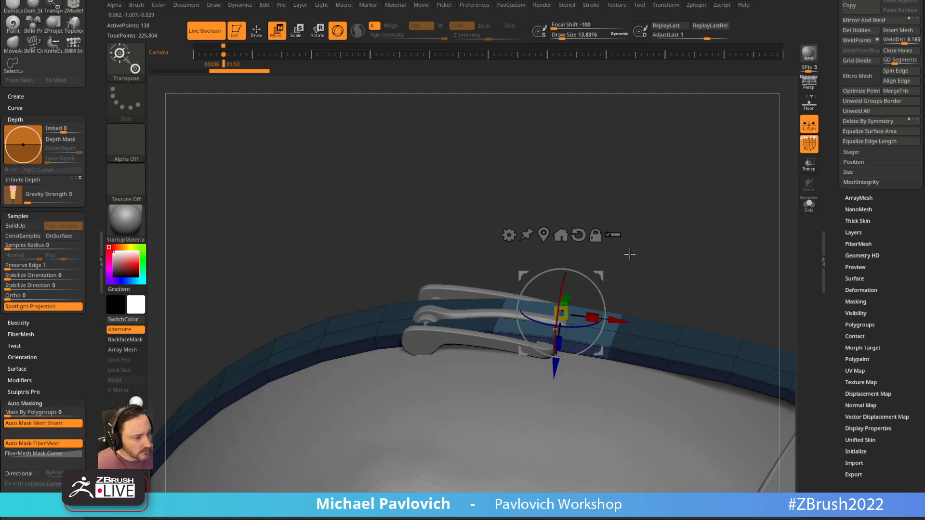
pyautogui.keyDown('ctrl'); pyautogui.click(638, 244); pyautogui.keyUp('ctrl')
pyautogui.press('q')
pyautogui.press('w')
pyautogui.press('q')
pyautogui.click(556, 329)
pyautogui.moveTo(564, 278); pyautogui.dragTo(561, 285)
pyautogui.press('q')
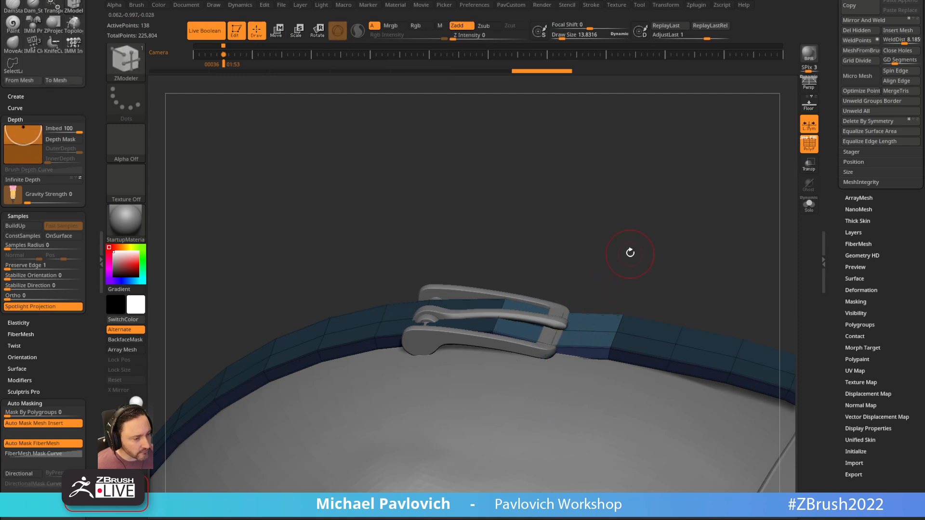
pyautogui.moveTo(630, 253); pyautogui.dragTo(621, 264)
# Bevel the complete edge loop in the middle of the buckle opening into a narrow polyloop.
pyautogui.press('space')
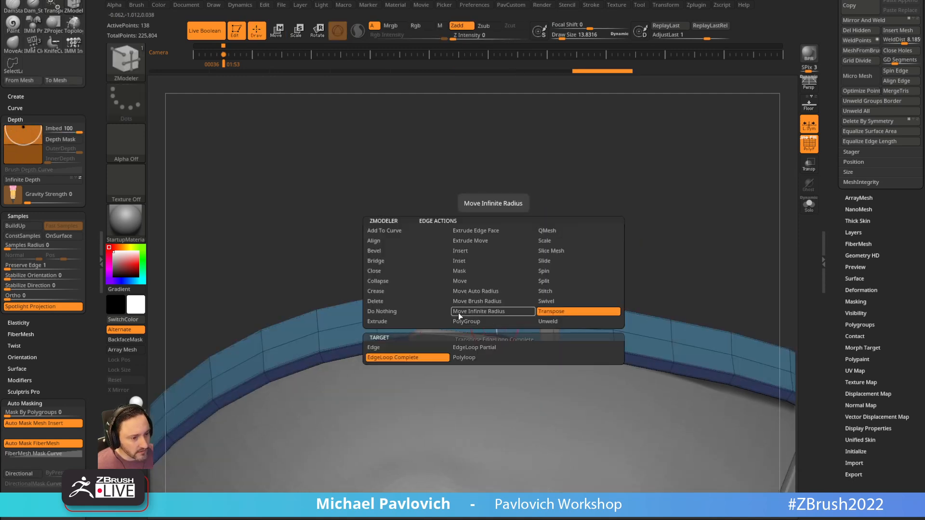
pyautogui.click(403, 255)
pyautogui.moveTo(496, 319); pyautogui.dragTo(491, 310)
pyautogui.moveTo(594, 236); pyautogui.dragTo(546, 285)
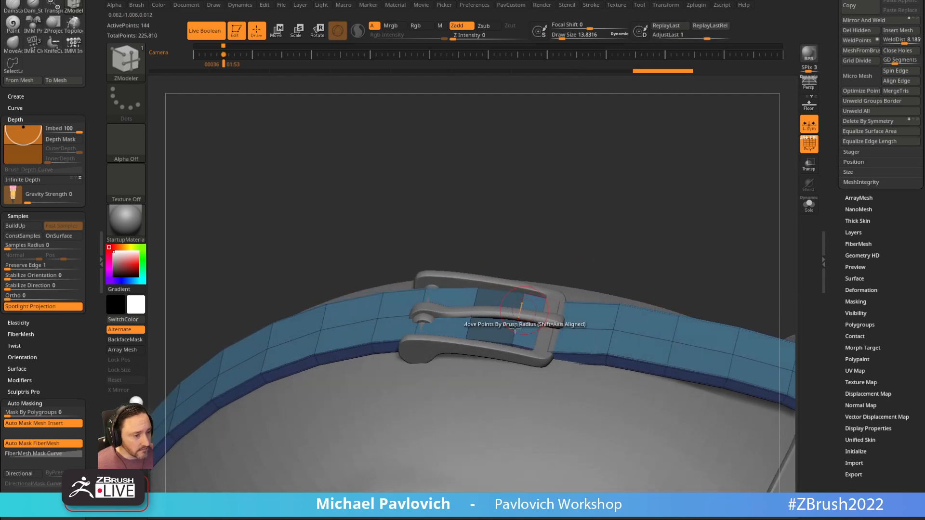
# Raise the beveled polyloop with Transpose so the strap arches up over the buckle's prong.
pyautogui.press('space')
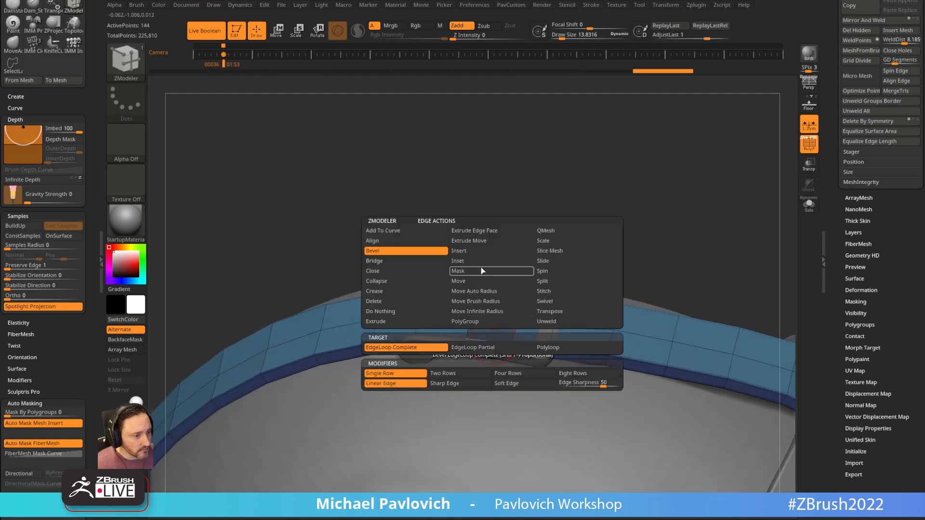
pyautogui.click(549, 312)
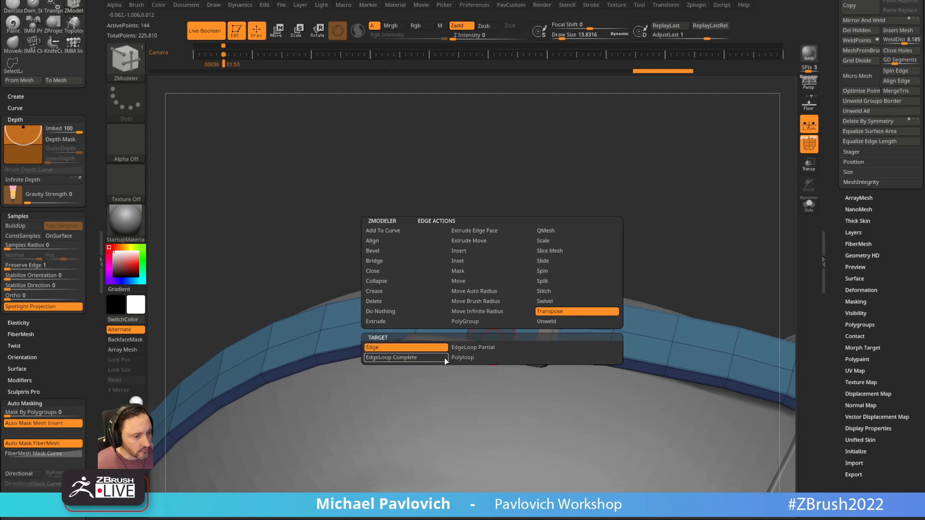
pyautogui.click(468, 358)
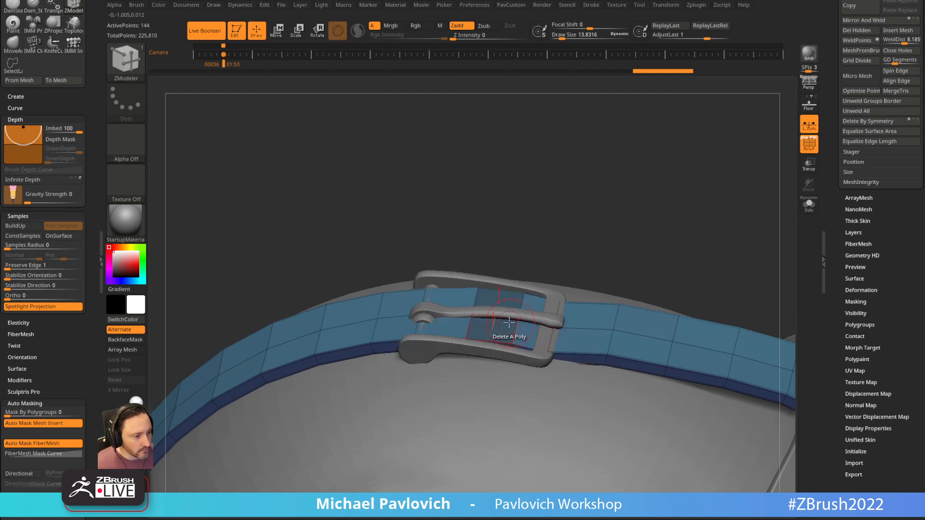
pyautogui.click(502, 319)
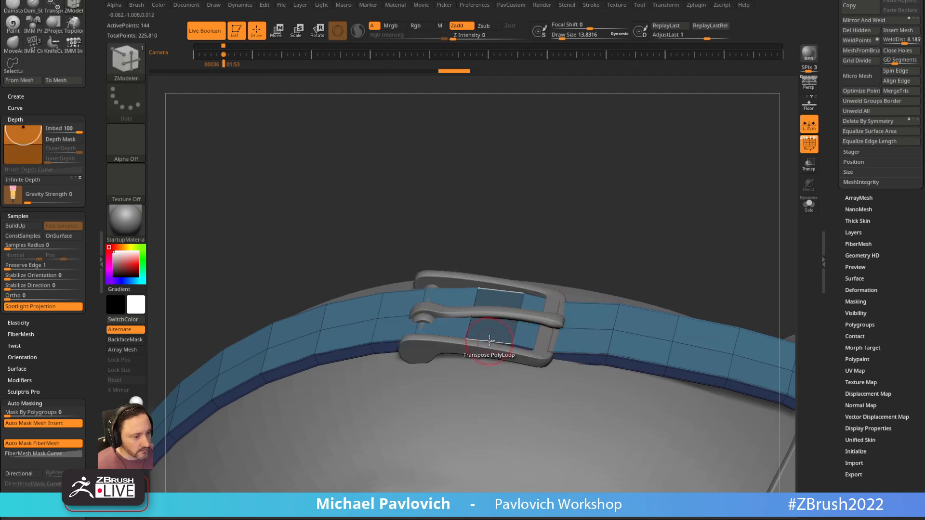
pyautogui.moveTo(596, 249); pyautogui.dragTo(586, 197)
pyautogui.moveTo(555, 263); pyautogui.dragTo(518, 274)
pyautogui.click(506, 264)
pyautogui.click(471, 263)
pyautogui.moveTo(596, 236); pyautogui.dragTo(613, 211)
pyautogui.moveTo(513, 287); pyautogui.dragTo(512, 275)
pyautogui.press('q')
pyautogui.moveTo(603, 207)
pyautogui.mouseDown()
pyautogui.moveTo(601, 240)
pyautogui.moveTo(601, 225)
pyautogui.moveTo(587, 221)
pyautogui.moveTo(638, 201)
pyautogui.moveTo(628, 227)
pyautogui.moveTo(624, 205)
pyautogui.moveTo(605, 237)
pyautogui.mouseUp()
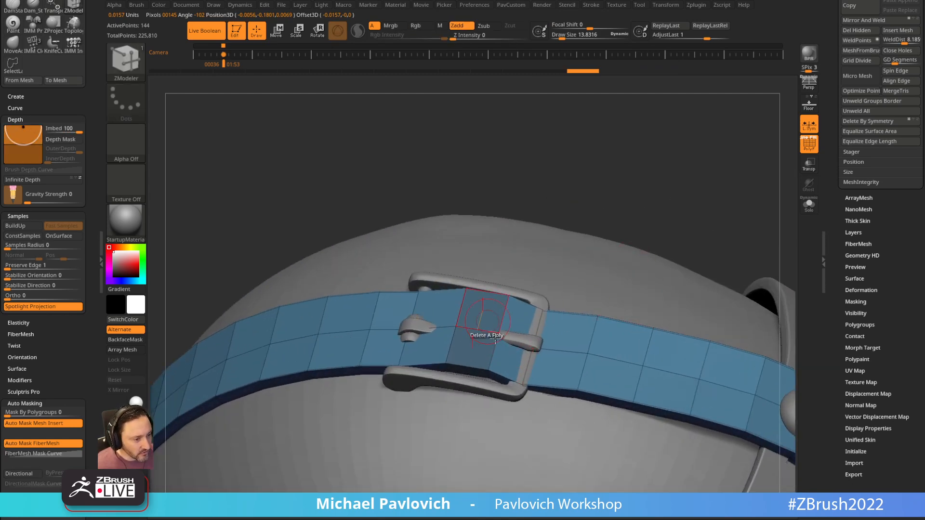
# Isolate the strap and split the center point on its upper and lower faces into round polygon patches.
pyautogui.click(810, 205)
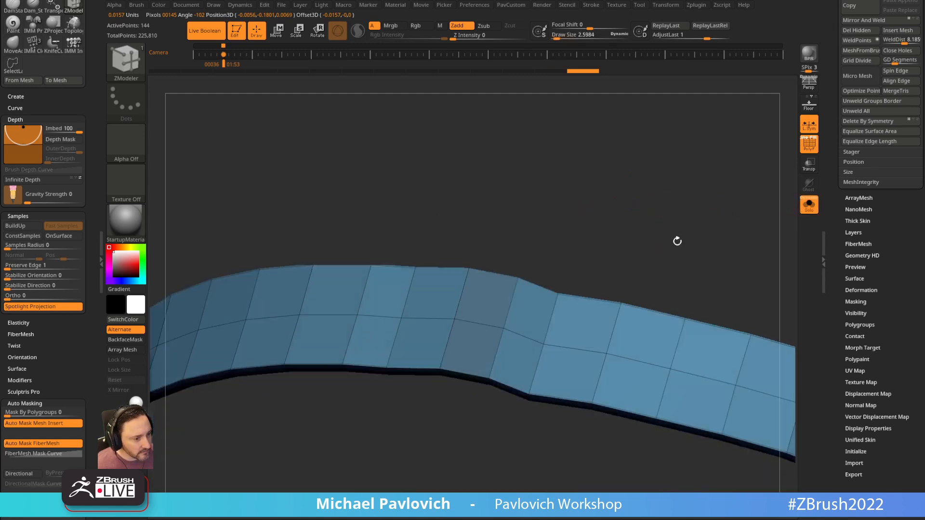
pyautogui.press('space')
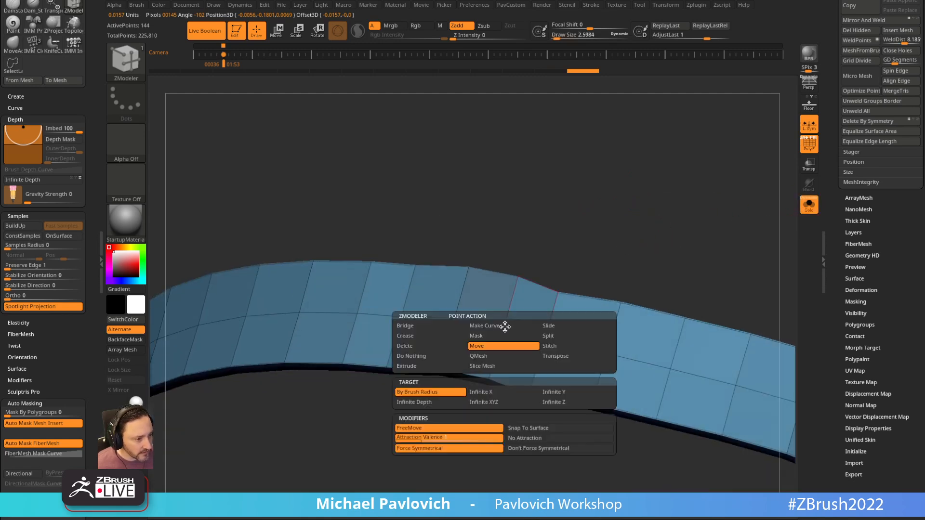
pyautogui.click(543, 338)
pyautogui.click(519, 333)
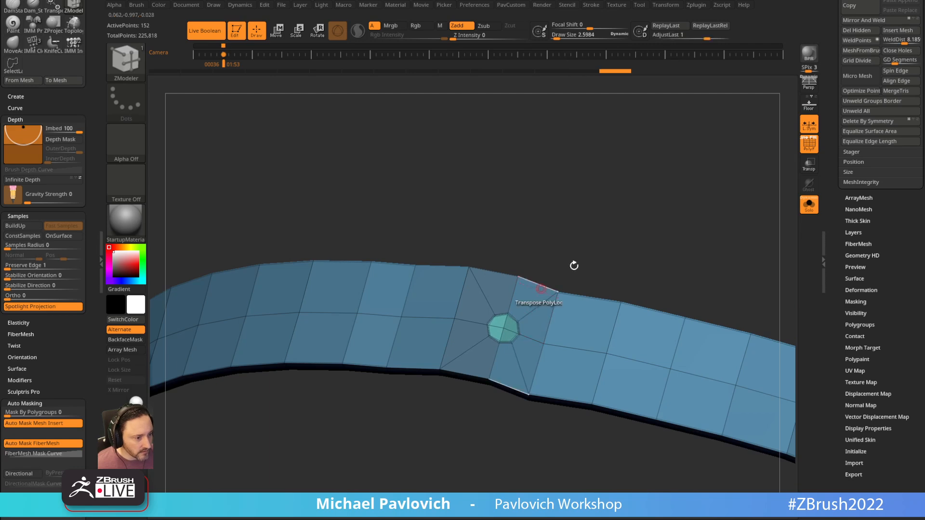
pyautogui.moveTo(547, 281); pyautogui.dragTo(558, 206)
pyautogui.click(507, 333)
pyautogui.moveTo(564, 260); pyautogui.dragTo(586, 319)
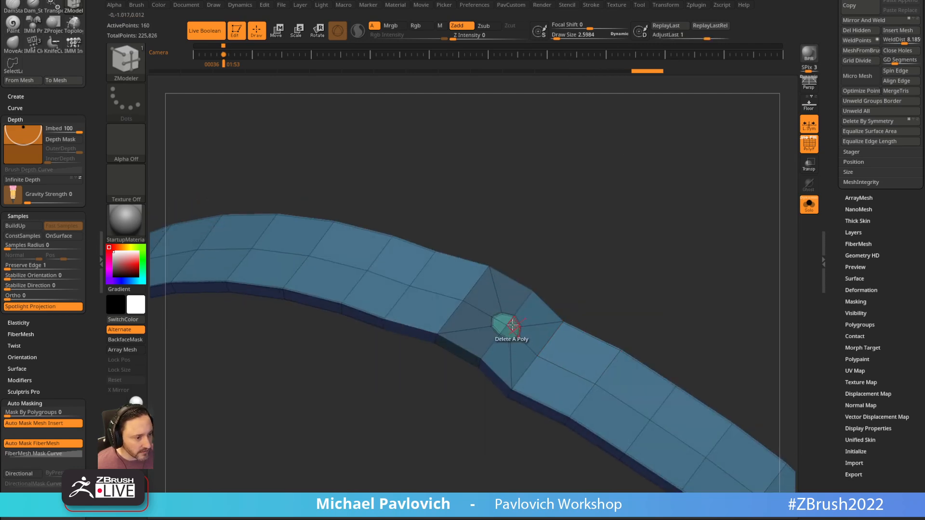
# QMesh the round patch through to the opposite side to punch a prong hole in the strap.
pyautogui.press('space')
pyautogui.click(482, 241)
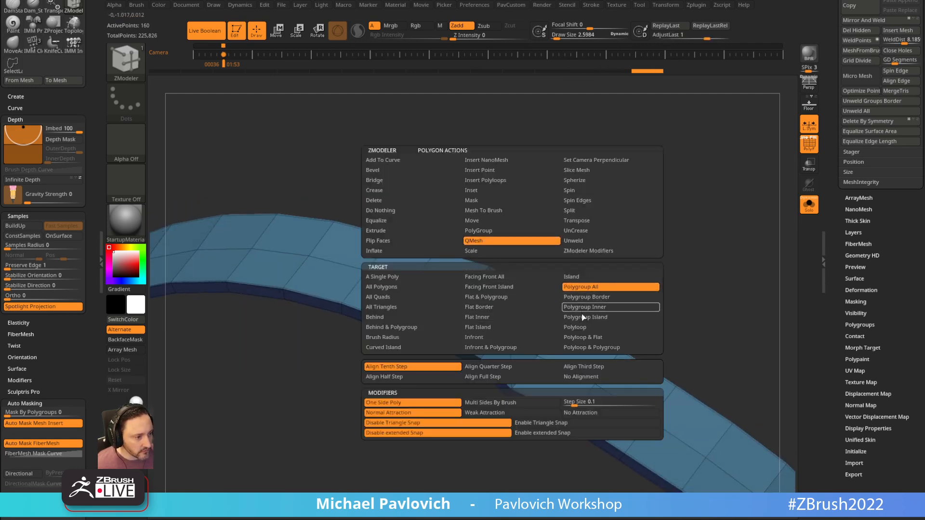
pyautogui.click(582, 314)
pyautogui.moveTo(639, 241); pyautogui.dragTo(646, 174)
pyautogui.hotkey('ctrl', 'z')
pyautogui.moveTo(589, 232); pyautogui.dragTo(590, 338)
pyautogui.press('3')
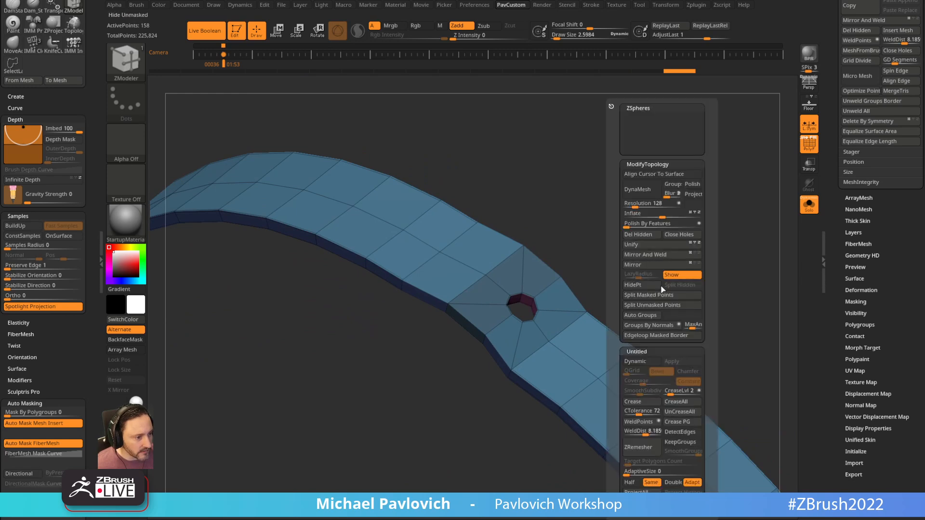
# Crease the strap's polygroup borders around the prong hole and preview the strap with dynamic subdivision.
pyautogui.click(684, 423)
pyautogui.moveTo(646, 207); pyautogui.dragTo(592, 217)
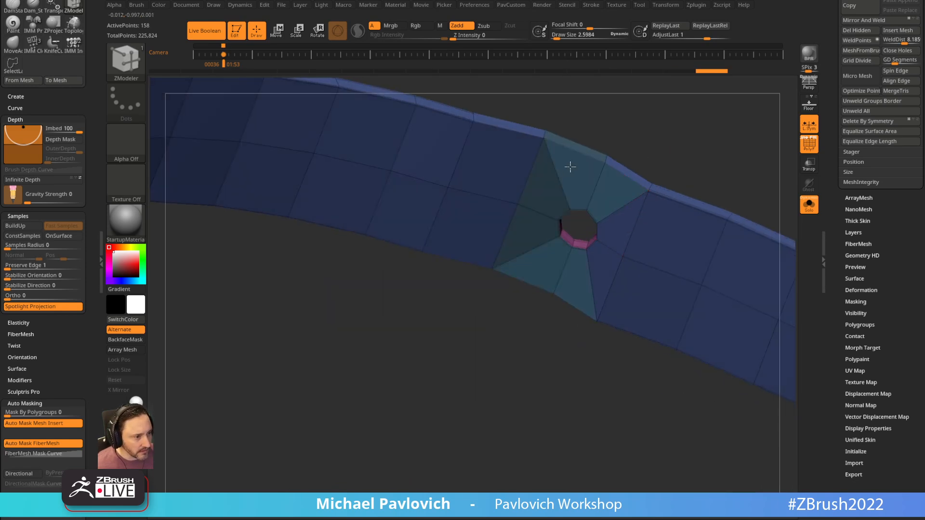
pyautogui.moveTo(629, 194); pyautogui.dragTo(634, 203, button='right')
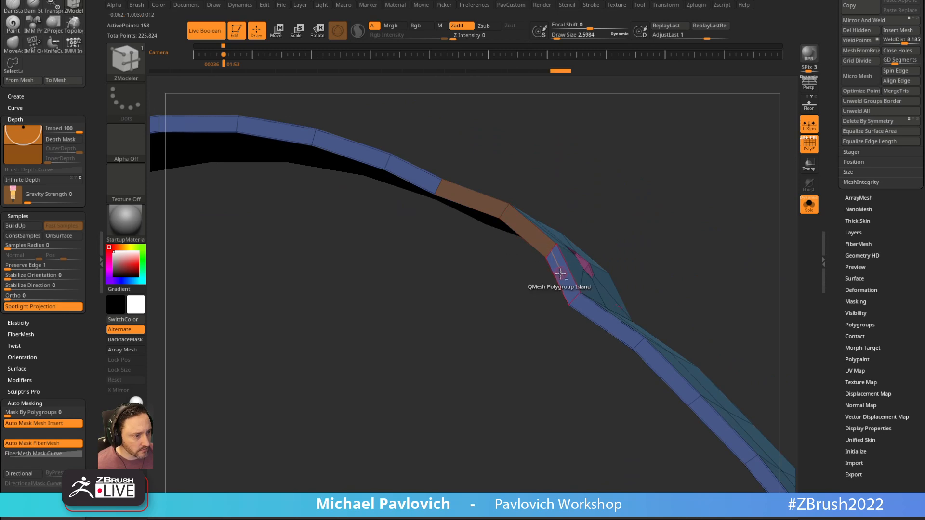
pyautogui.moveTo(551, 189); pyautogui.dragTo(666, 324, button='right')
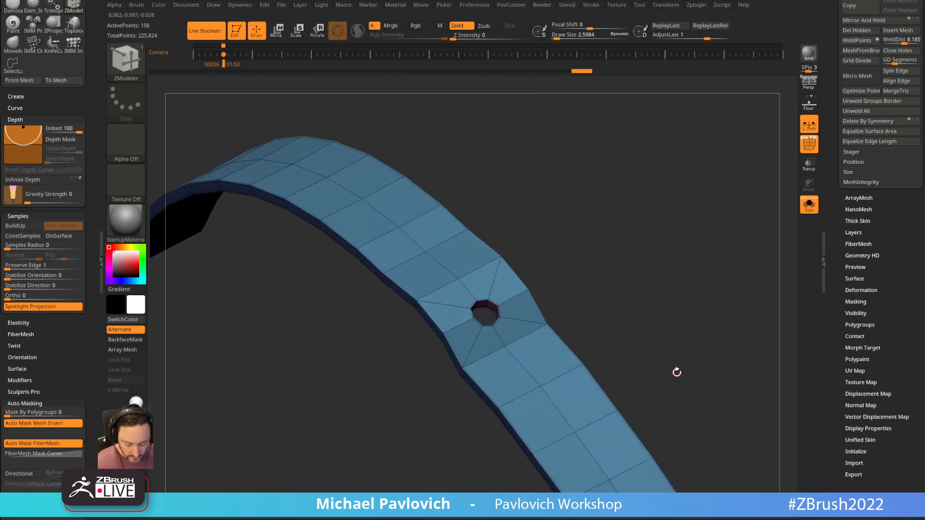
pyautogui.press('2')
pyautogui.click(700, 417)
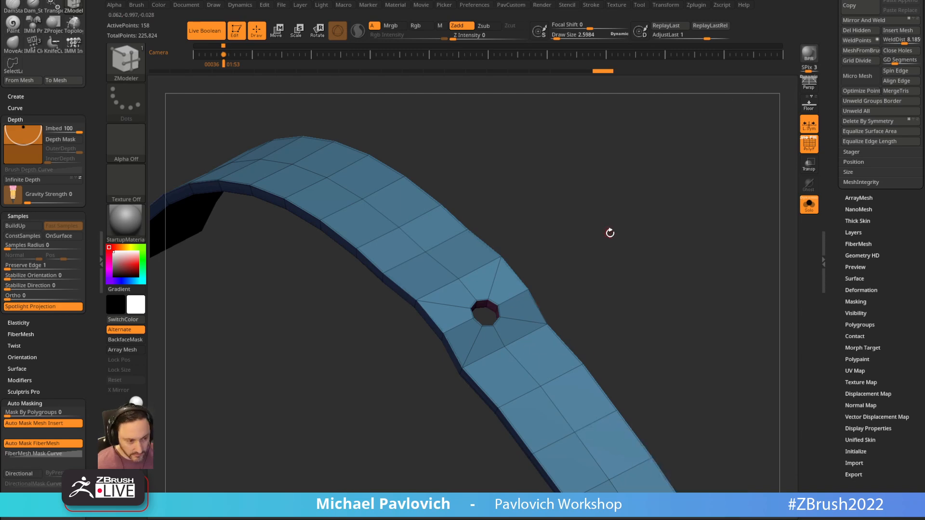
pyautogui.press('d')
# Bring back the other subtools around the strap and turn off the polyframe display.
pyautogui.keyDown('ctrl'); pyautogui.moveTo(636, 253); pyautogui.dragTo(648, 212, button='right'); pyautogui.keyUp('ctrl')
pyautogui.click(809, 205)
pyautogui.click(809, 144)
# Nudge the strap with the Move brush so it sits inside the buckle frame with the prong through its hole.
pyautogui.moveTo(723, 154)
pyautogui.mouseDown(button='right')
pyautogui.moveTo(699, 165)
pyautogui.moveTo(739, 188)
pyautogui.moveTo(634, 174)
pyautogui.moveTo(689, 184)
pyautogui.mouseUp(button='right')
pyautogui.press('s')
pyautogui.moveTo(488, 310)
pyautogui.mouseDown()
pyautogui.moveTo(464, 305)
pyautogui.moveTo(473, 316)
pyautogui.mouseUp()
pyautogui.press('b')
pyautogui.press('m')
pyautogui.press('v')
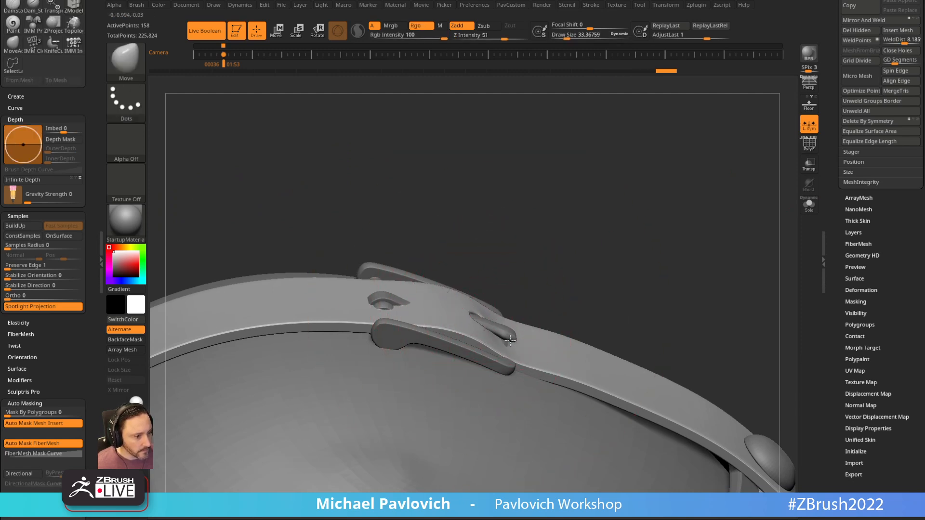
pyautogui.moveTo(512, 338); pyautogui.dragTo(511, 344)
pyautogui.moveTo(588, 275); pyautogui.dragTo(584, 277)
pyautogui.press('s')
pyautogui.moveTo(530, 342)
pyautogui.mouseDown()
pyautogui.moveTo(500, 376)
pyautogui.moveTo(488, 368)
pyautogui.moveTo(493, 339)
pyautogui.mouseUp()
pyautogui.press('s')
pyautogui.moveTo(522, 299)
pyautogui.mouseDown()
pyautogui.moveTo(557, 241)
pyautogui.moveTo(559, 342)
pyautogui.moveTo(538, 280)
pyautogui.mouseUp()
pyautogui.press('s')
pyautogui.moveTo(538, 279); pyautogui.dragTo(540, 280)
pyautogui.moveTo(579, 226); pyautogui.dragTo(484, 280)
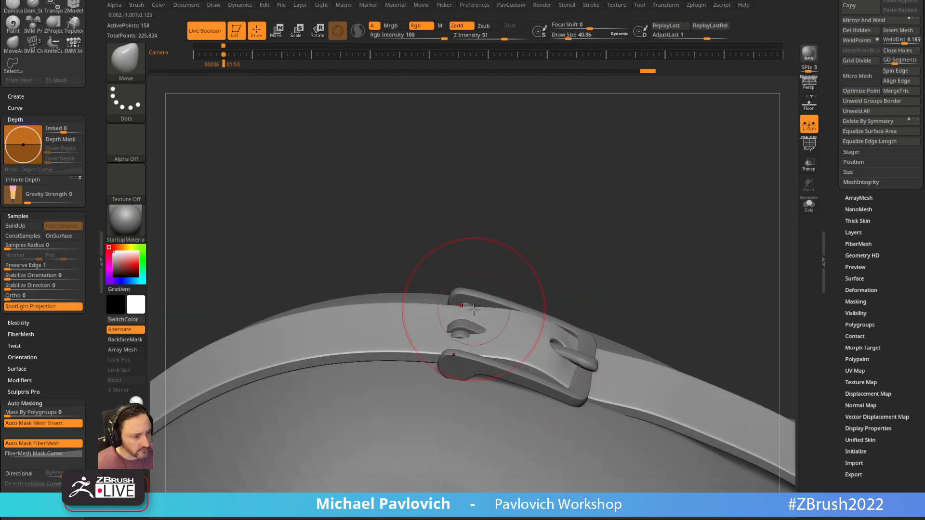
# Try to pull the strap up over the buckle's center peg and bar with the Move brush.
pyautogui.moveTo(528, 249); pyautogui.dragTo(512, 292)
pyautogui.press('s')
pyautogui.moveTo(461, 325); pyautogui.dragTo(475, 326)
pyautogui.moveTo(464, 326); pyautogui.dragTo(462, 331)
pyautogui.moveTo(52, 354); pyautogui.dragTo(51, 214)
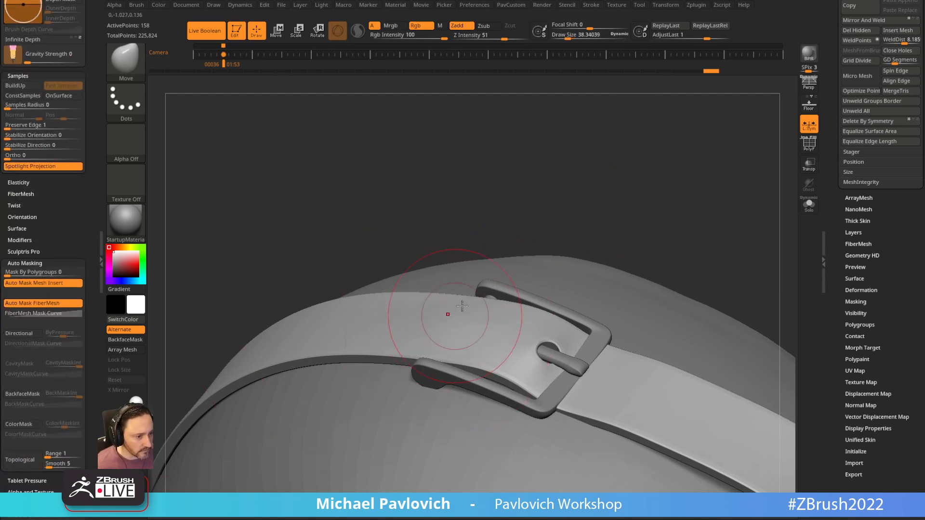
pyautogui.moveTo(455, 316); pyautogui.dragTo(464, 318)
pyautogui.moveTo(589, 194); pyautogui.dragTo(629, 197)
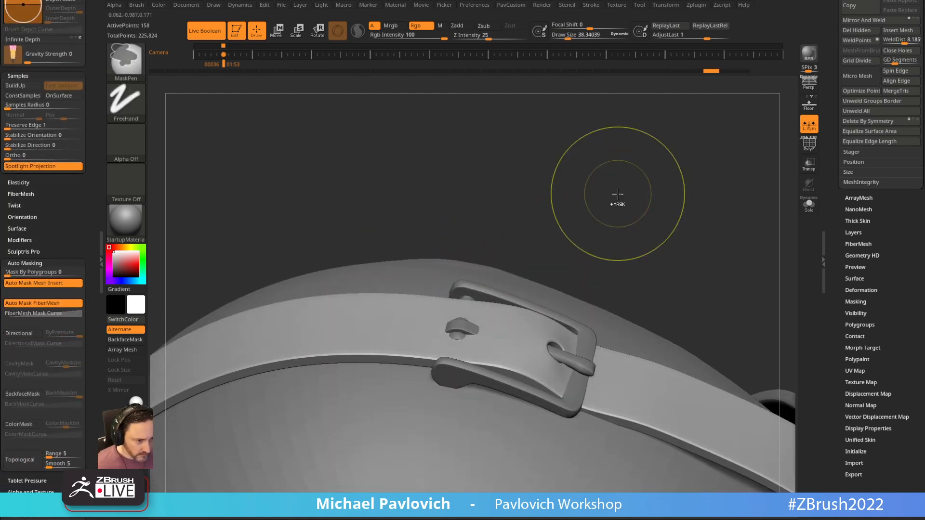
pyautogui.hotkey('ctrl', 'z')
pyautogui.moveTo(478, 317); pyautogui.dragTo(476, 311)
pyautogui.moveTo(532, 224); pyautogui.dragTo(521, 284)
# Try the Standard brush on the strap beside the buckle's bar and undo the last four edits.
pyautogui.press('b')
pyautogui.press('s')
pyautogui.press('t')
pyautogui.moveTo(600, 184)
pyautogui.mouseDown()
pyautogui.moveTo(598, 218)
pyautogui.moveTo(488, 314)
pyautogui.mouseUp()
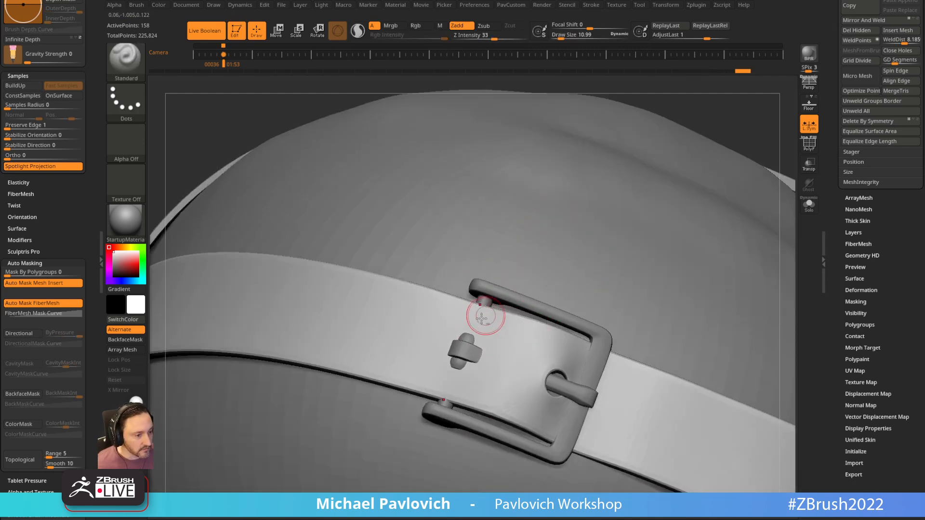
pyautogui.hotkey('ctrl', 'z')
pyautogui.hotkey('ctrl', 'z')
pyautogui.hotkey('ctrl', 'z')
pyautogui.hotkey('ctrl', 'z')
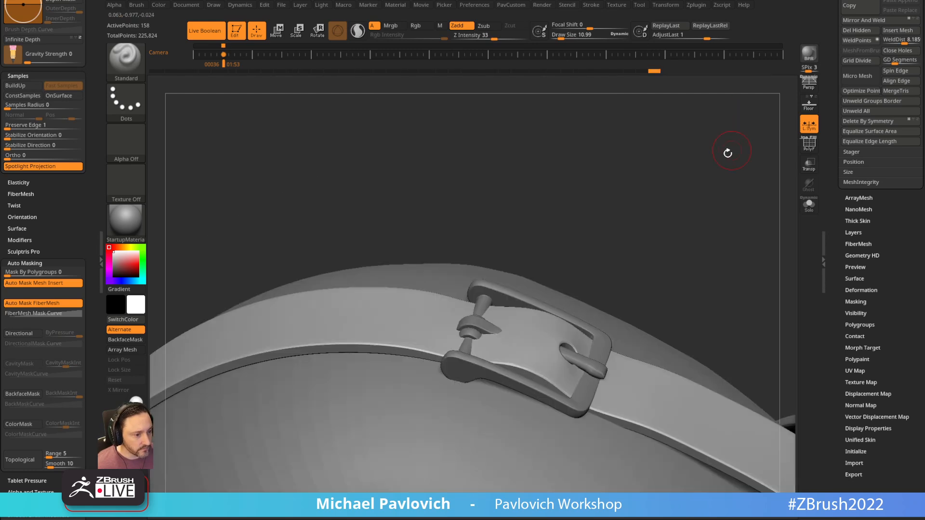
# Select the head subtool and nudge the eye area seen through the mask's eye holes with the Move brush.
pyautogui.moveTo(667, 169)
pyautogui.mouseDown()
pyautogui.moveTo(582, 192)
pyautogui.moveTo(626, 217)
pyautogui.moveTo(617, 161)
pyautogui.moveTo(654, 187)
pyautogui.moveTo(617, 202)
pyautogui.moveTo(675, 217)
pyautogui.moveTo(675, 244)
pyautogui.mouseUp()
pyautogui.keyDown('alt'); pyautogui.click(500, 329); pyautogui.keyUp('alt')
pyautogui.press('s')
pyautogui.moveTo(494, 322); pyautogui.dragTo(506, 321)
pyautogui.press('b')
pyautogui.press('m')
pyautogui.press('v')
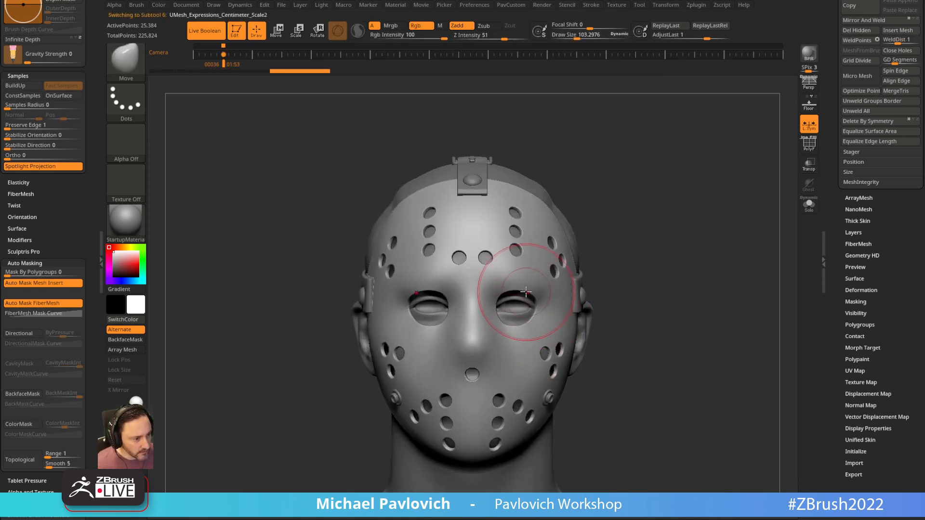
pyautogui.moveTo(526, 289); pyautogui.dragTo(525, 292)
pyautogui.moveTo(515, 331); pyautogui.dragTo(536, 321)
pyautogui.press('[')
pyautogui.moveTo(708, 233)
pyautogui.mouseDown()
pyautogui.moveTo(688, 236)
pyautogui.moveTo(710, 235)
pyautogui.mouseUp()
# Switch to the Standard brush for the head and set its draw size to about 49.
pyautogui.press('b')
pyautogui.press('s')
pyautogui.press('t')
pyautogui.press('s')
pyautogui.moveTo(581, 309)
pyautogui.mouseDown()
pyautogui.moveTo(591, 309)
pyautogui.moveTo(577, 308)
pyautogui.mouseUp()
pyautogui.keyDown('alt'); pyautogui.moveTo(649, 252); pyautogui.dragTo(653, 226); pyautogui.keyUp('alt')
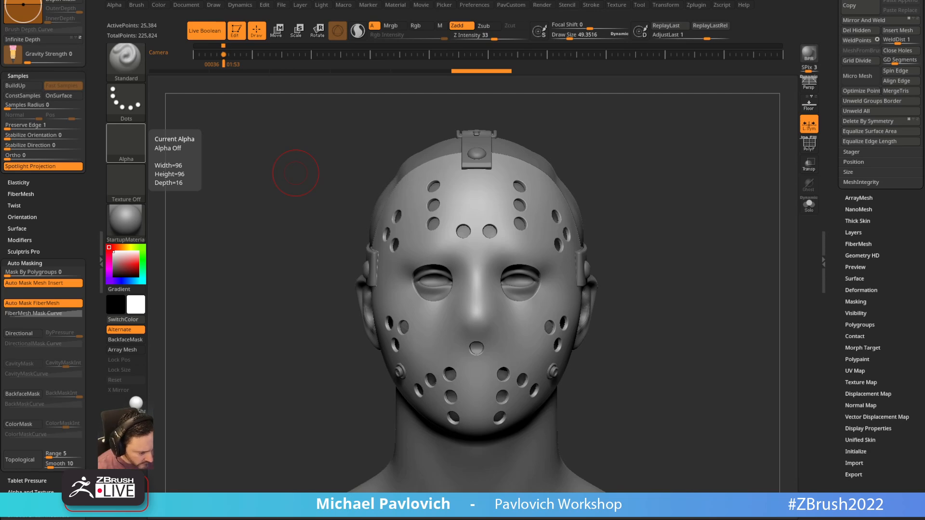
# Switch to the web browser and skim the Pavlovich Workshop playlist on YouTube, selecting its address.
pyautogui.moveTo(803, 0); pyautogui.dragTo(783, 67)
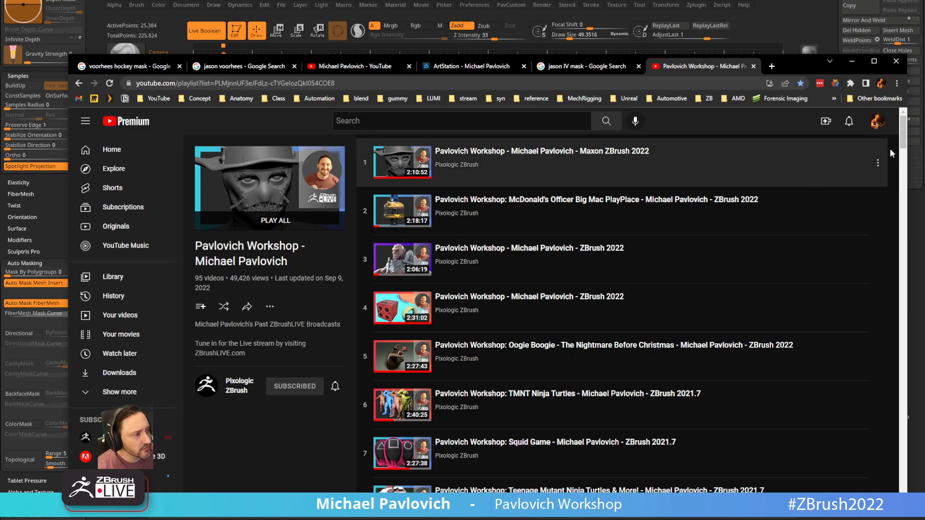
pyautogui.moveTo(906, 137); pyautogui.dragTo(843, 482)
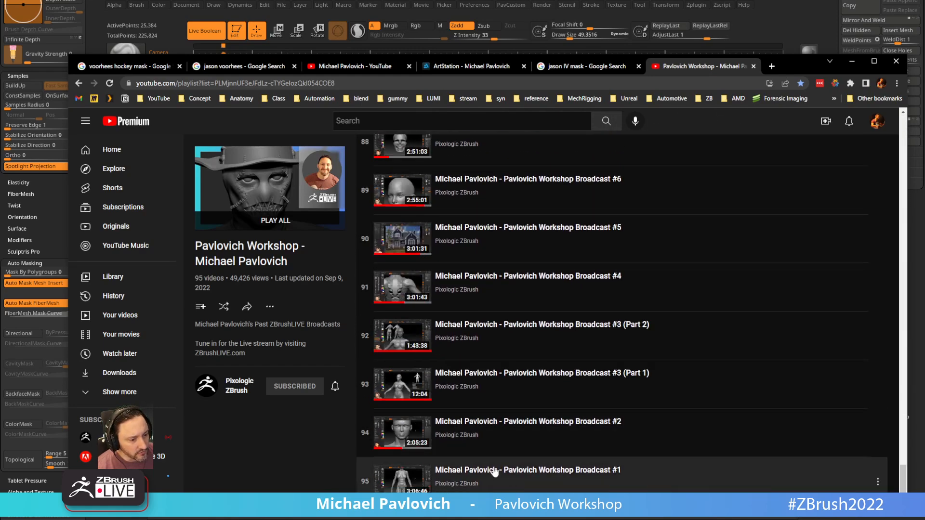
pyautogui.scroll(9, 514, 466)
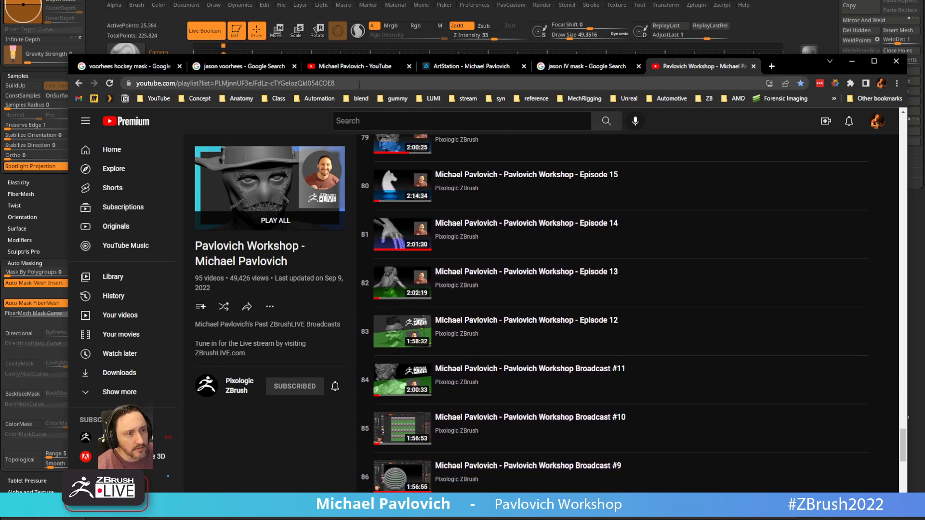
pyautogui.click(359, 85)
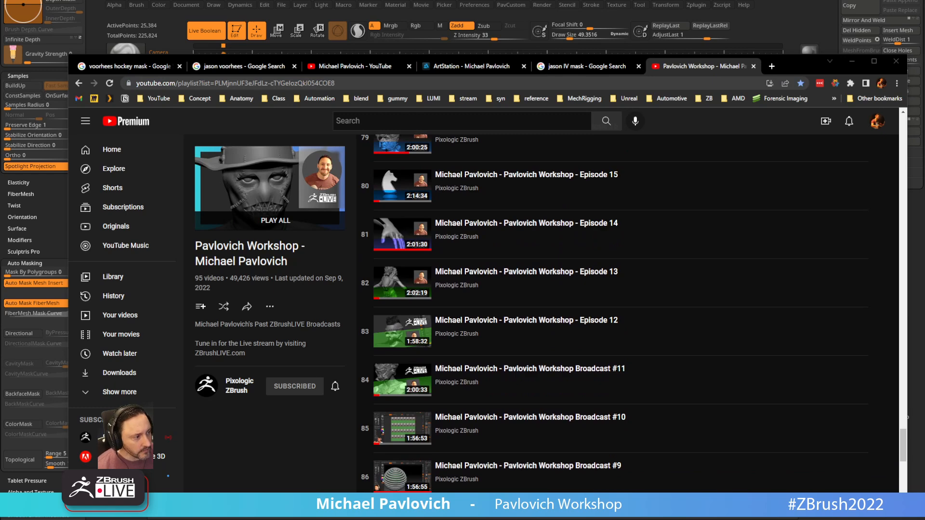
pyautogui.moveTo(902, 441); pyautogui.dragTo(904, 110)
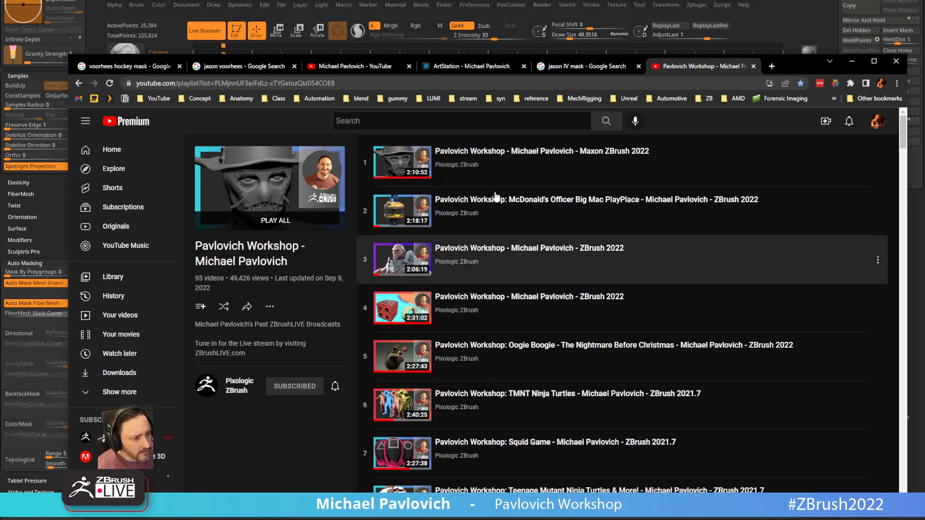
# Open the Pixologic ZBrush channel's uploaded videos and look through the past broadcasts.
pyautogui.click(246, 388)
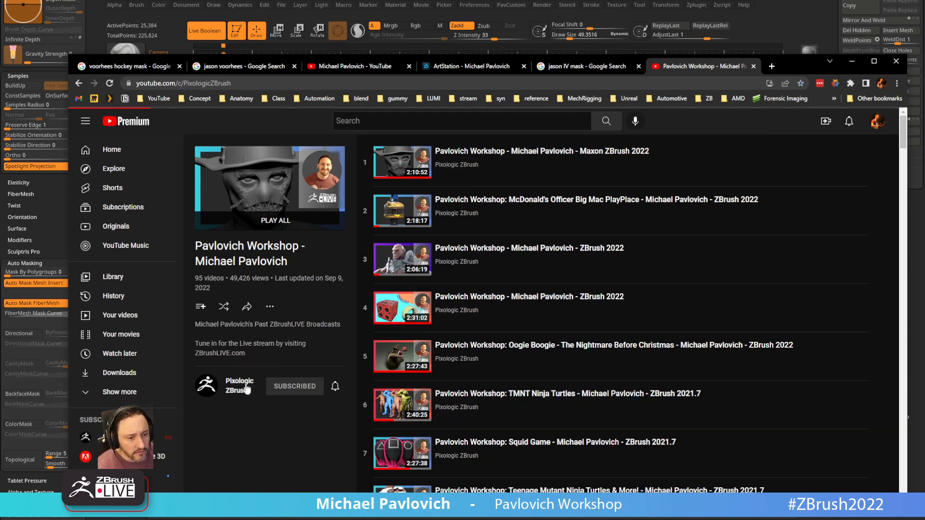
pyautogui.click(313, 311)
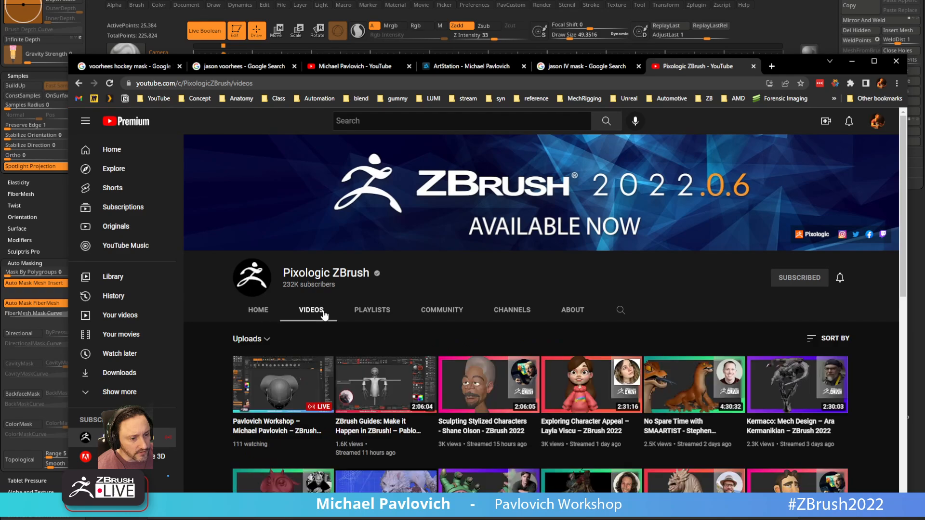
pyautogui.scroll(-15, 418, 361)
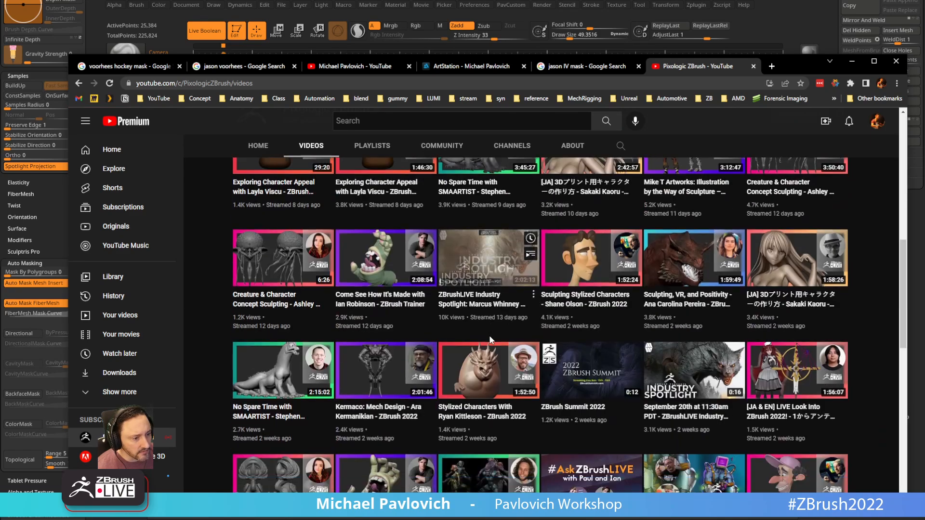
pyautogui.scroll(-4, 385, 360)
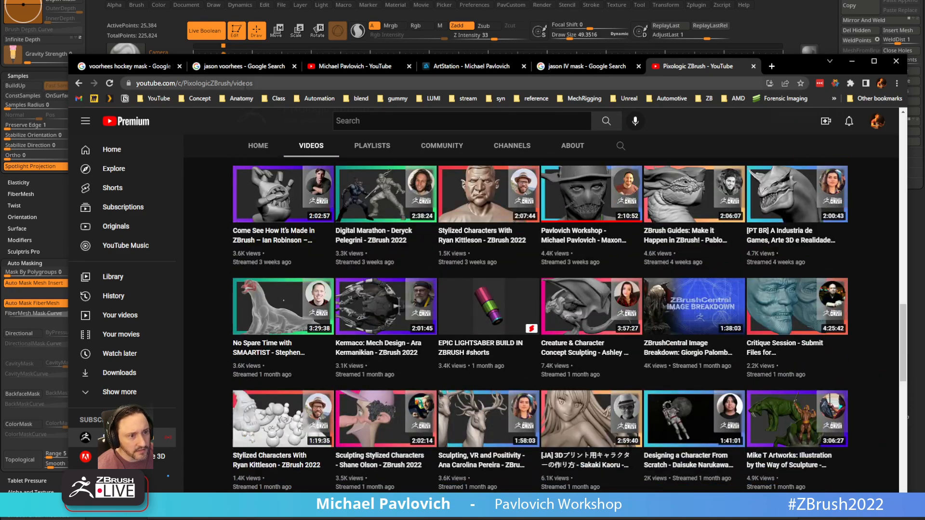
# Show all created playlists on the instructor's YouTube channel and open the Livestream Full Episodes playlist.
pyautogui.click(334, 68)
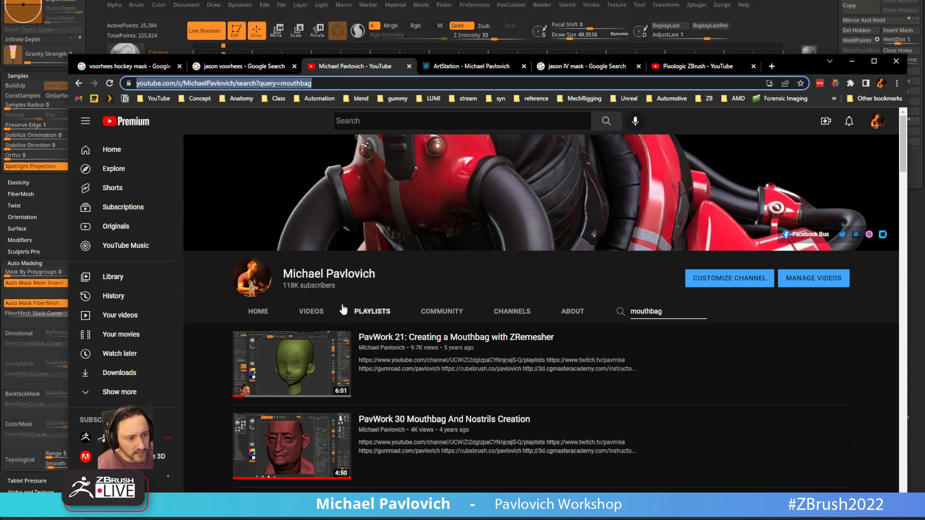
pyautogui.click(371, 311)
pyautogui.scroll(-3, 384, 302)
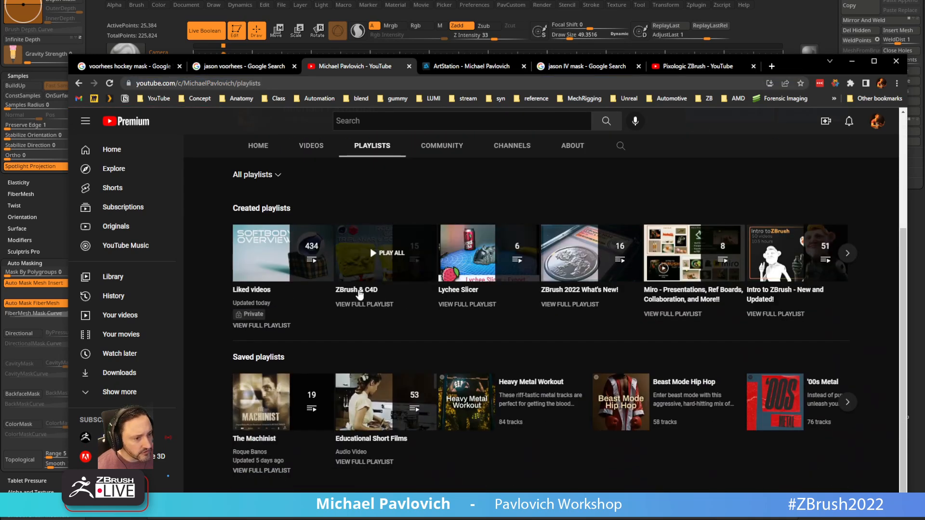
pyautogui.click(277, 210)
pyautogui.scroll(-6, 607, 312)
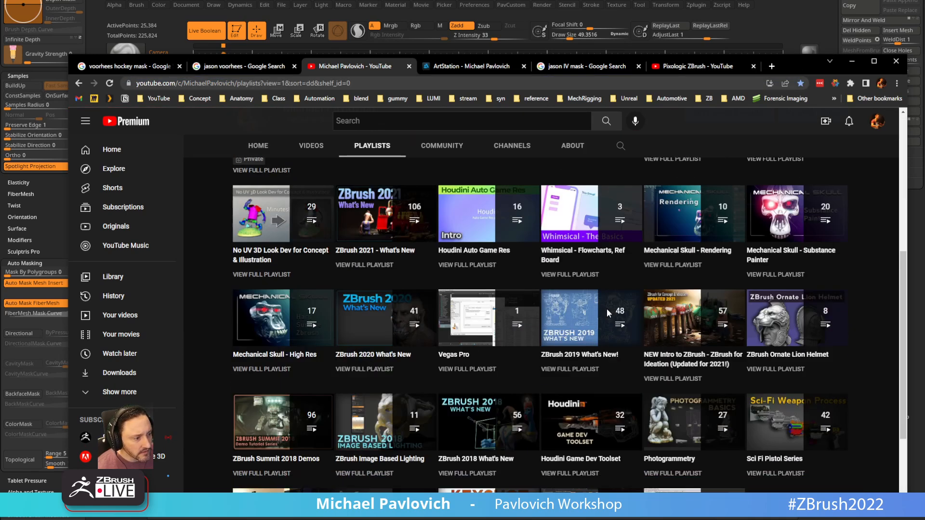
pyautogui.scroll(-6, 607, 308)
pyautogui.click(475, 362)
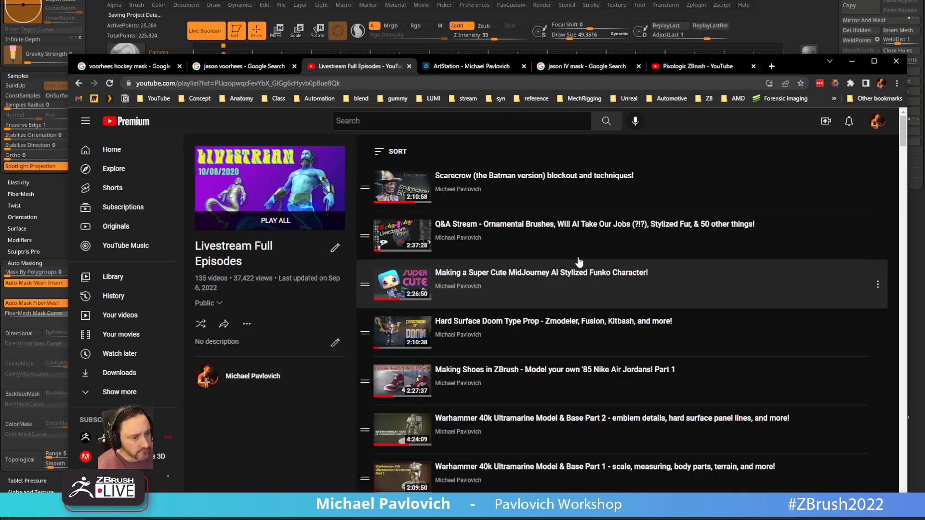
# Skim the Livestream Full Episodes playlist down to its oldest entries, select its address, and return to ZBrush.
pyautogui.scroll(-14, 596, 268)
pyautogui.scroll(11, 548, 259)
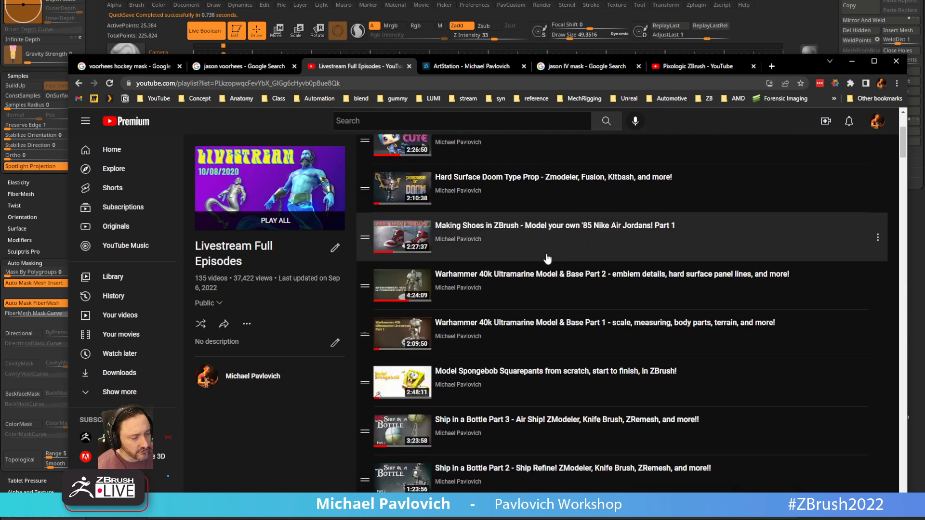
pyautogui.scroll(3, 547, 259)
pyautogui.click(394, 83)
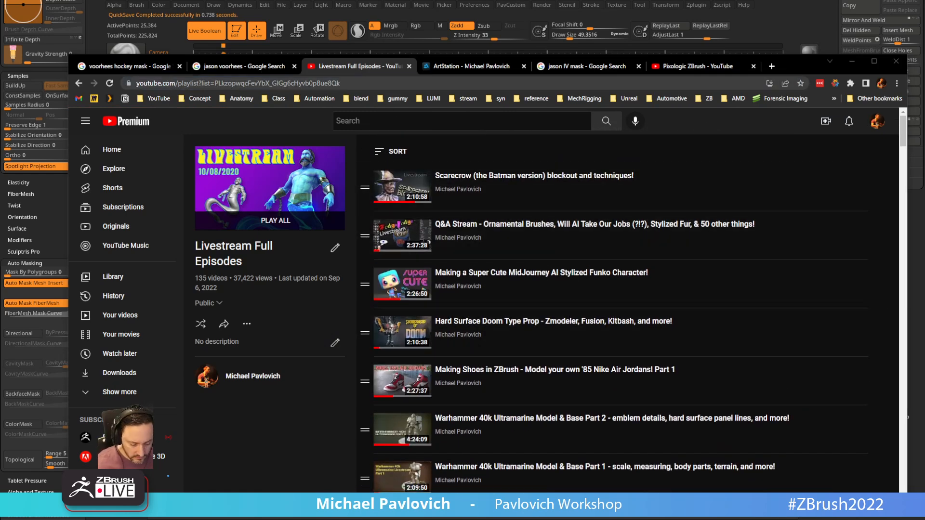
pyautogui.moveTo(901, 146); pyautogui.dragTo(902, 486)
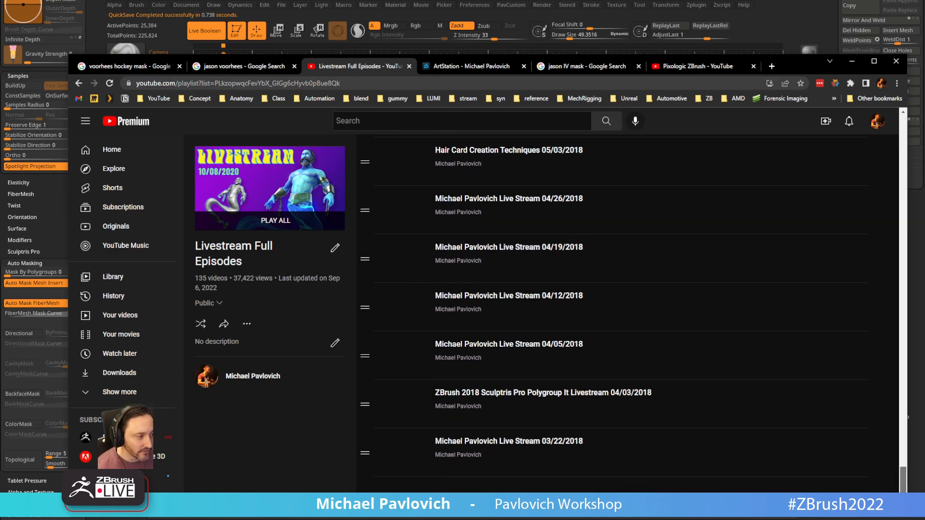
pyautogui.moveTo(904, 389); pyautogui.dragTo(916, 138)
pyautogui.hotkey('alt', 'Tab')
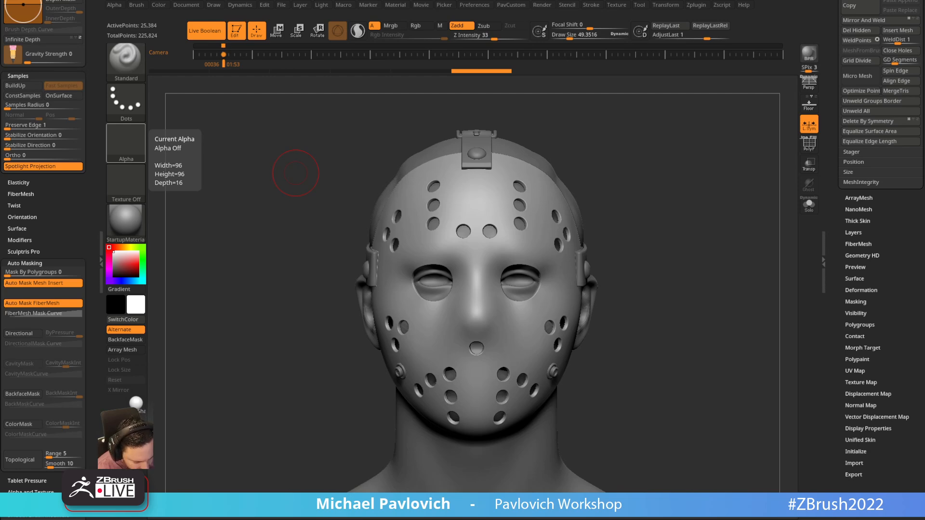
# Switch to the browser's ArtStation portfolio page and open the Myxlplyx Blendshape Tests artwork.
pyautogui.moveTo(779, 519); pyautogui.dragTo(765, 60)
pyautogui.click(478, 64)
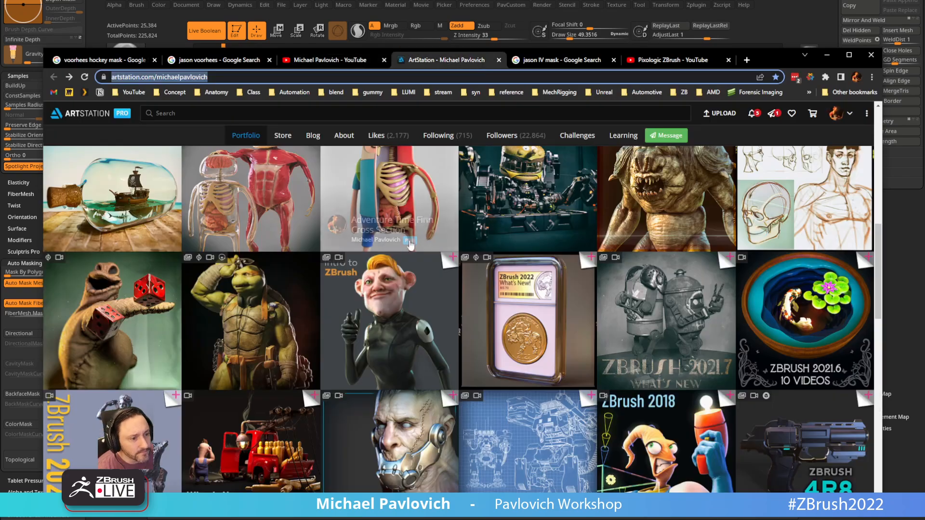
pyautogui.scroll(5, 418, 238)
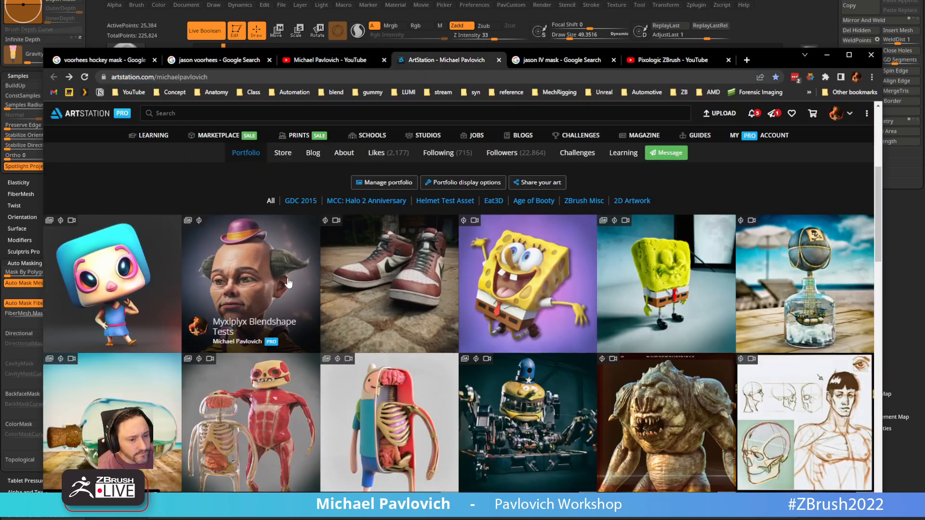
pyautogui.click(288, 283)
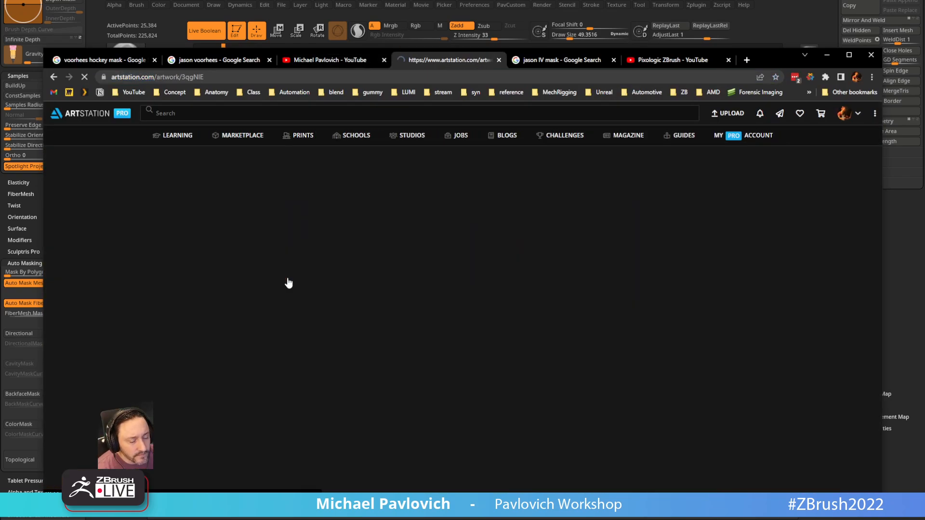
# Look through the images and videos of the Myxlplyx Blendshape Tests artwork and select its page address.
pyautogui.scroll(-4, 525, 292)
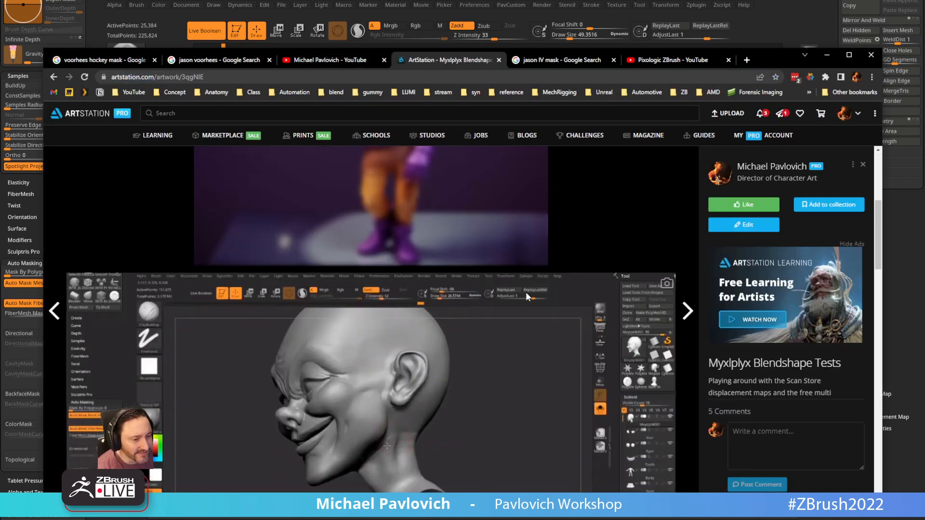
pyautogui.scroll(4, 434, 281)
pyautogui.scroll(-8, 482, 284)
pyautogui.scroll(5, 508, 287)
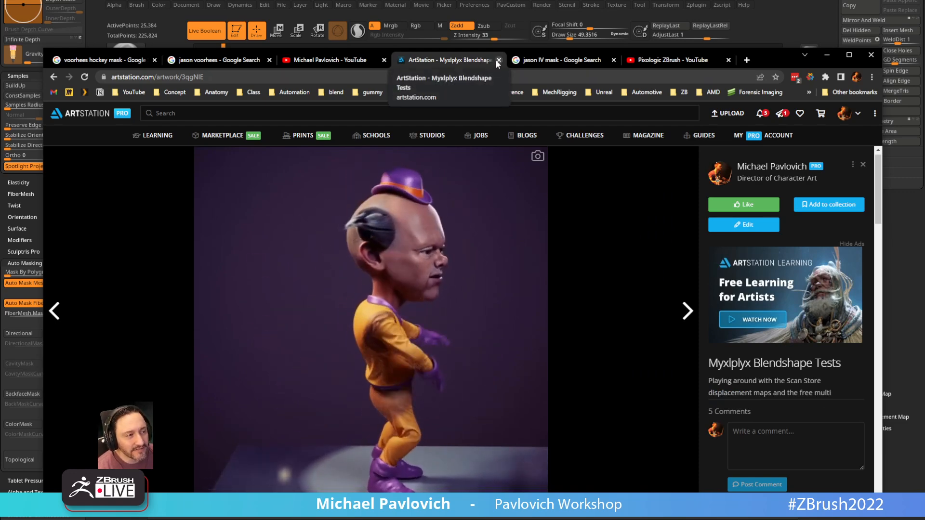
pyautogui.click(281, 77)
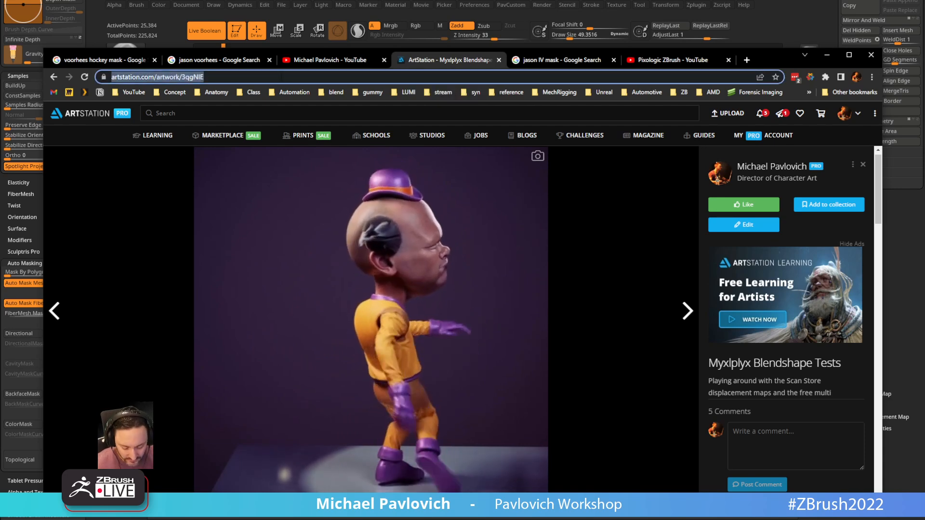
# Open Twitter in the browser, go to the instructor's profile, and find the Mesh to MetaHuman video post.
pyautogui.write('twi')
pyautogui.press('Return')
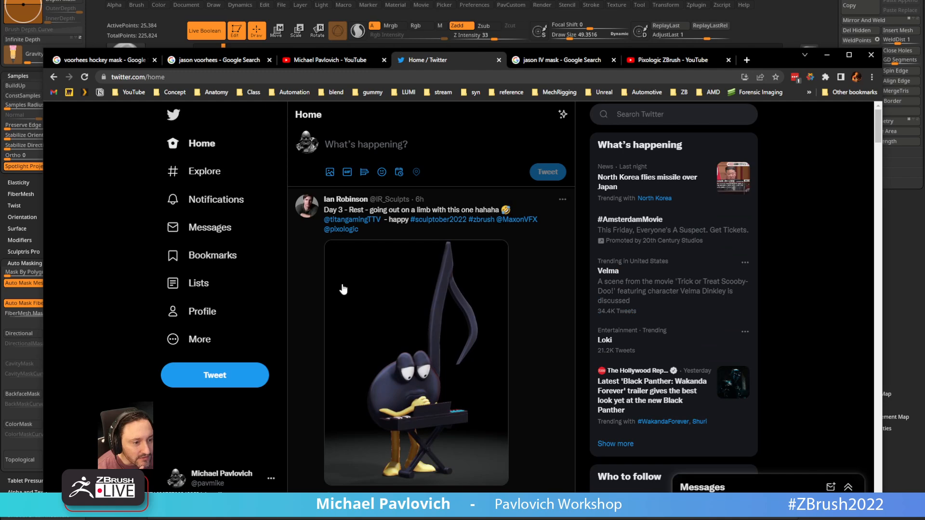
pyautogui.click(311, 143)
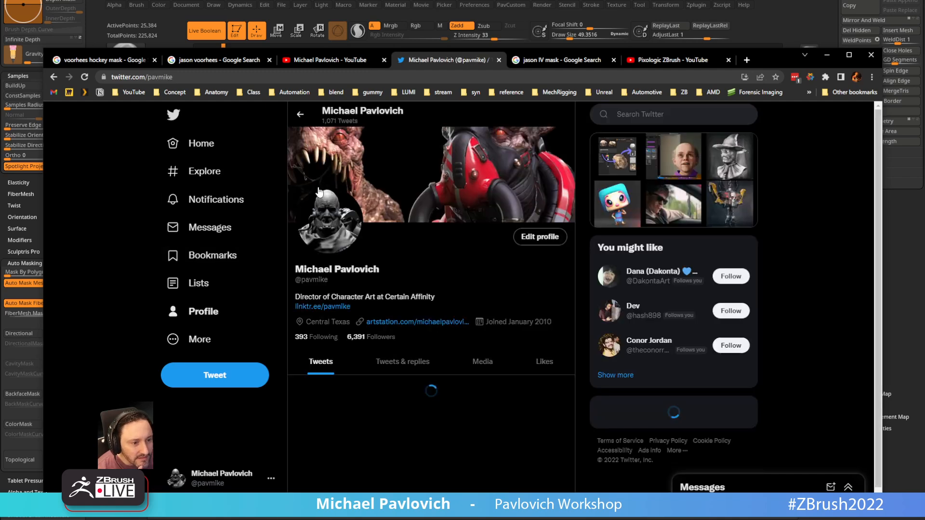
pyautogui.scroll(-10, 348, 285)
pyautogui.scroll(-4, 350, 290)
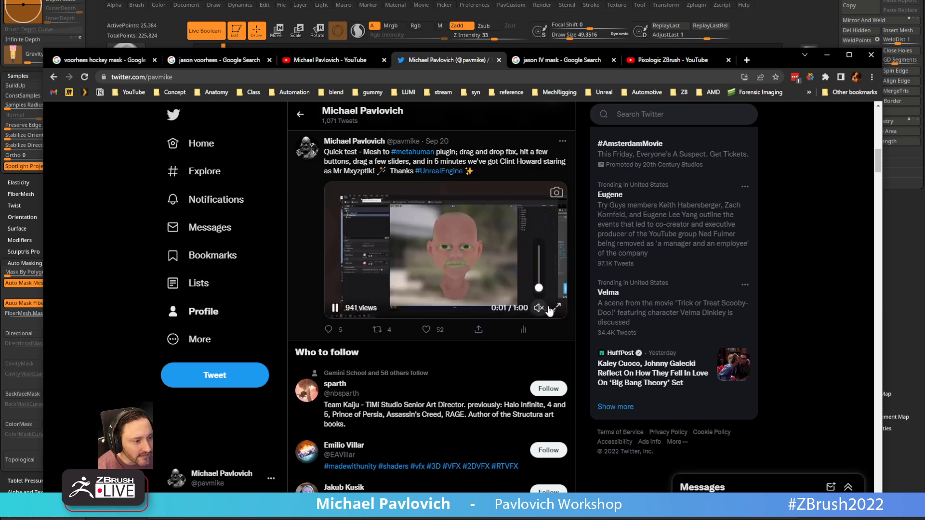
# Watch parts of the Mesh to MetaHuman video in full screen and return to the profile feed.
pyautogui.click(555, 307)
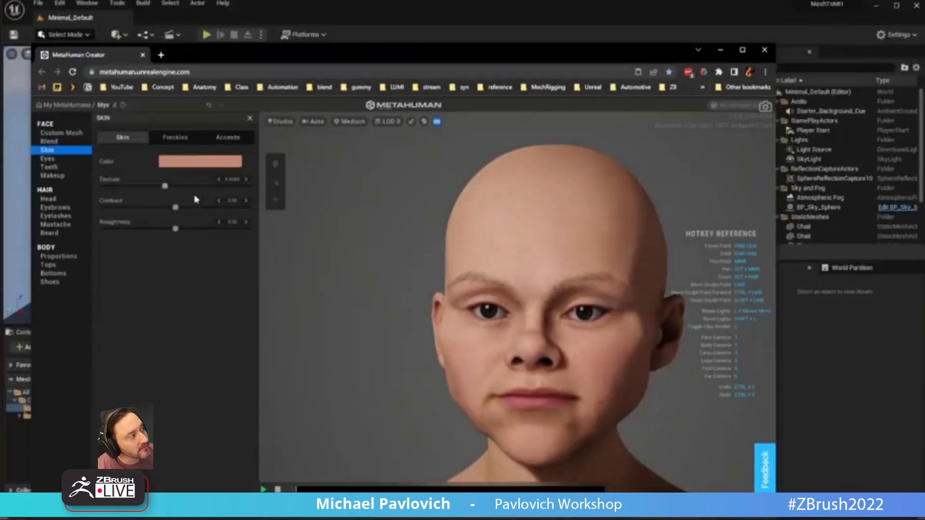
pyautogui.press('Escape')
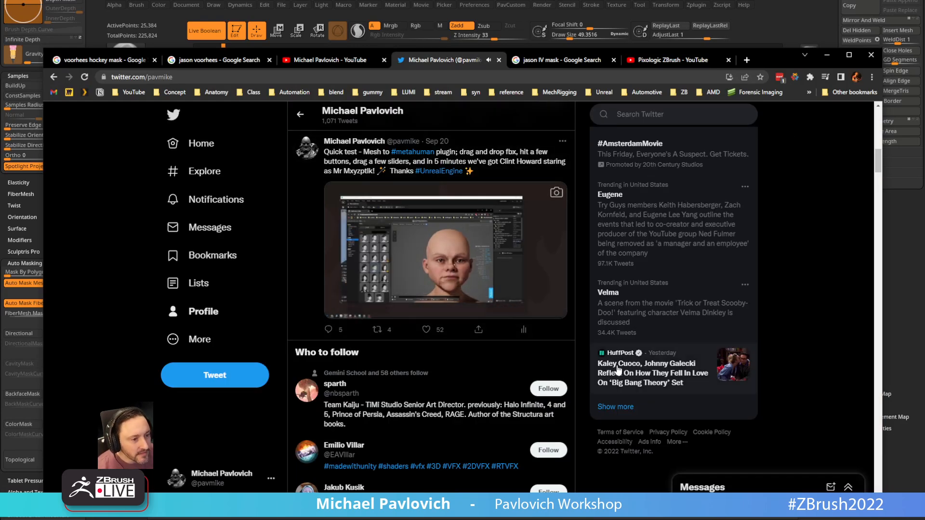
pyautogui.click(557, 311)
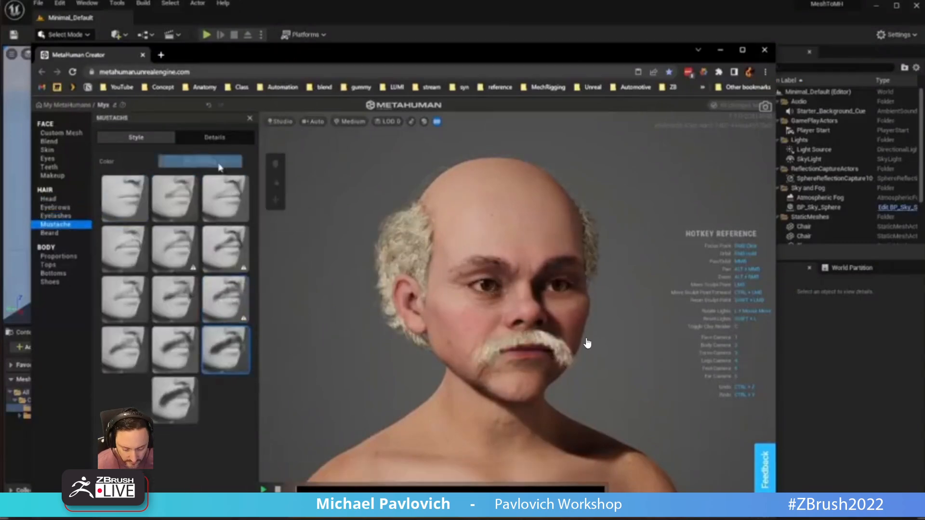
pyautogui.press('Escape')
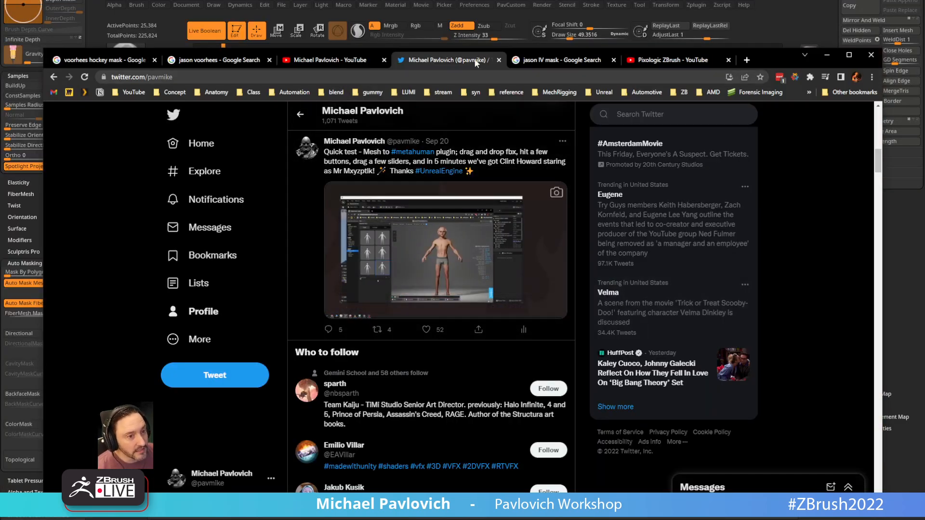
# Revisit the instructor's YouTube playlists and the Pixologic ZBrush channel's videos, and switch back to ZBrush.
pyautogui.click(354, 60)
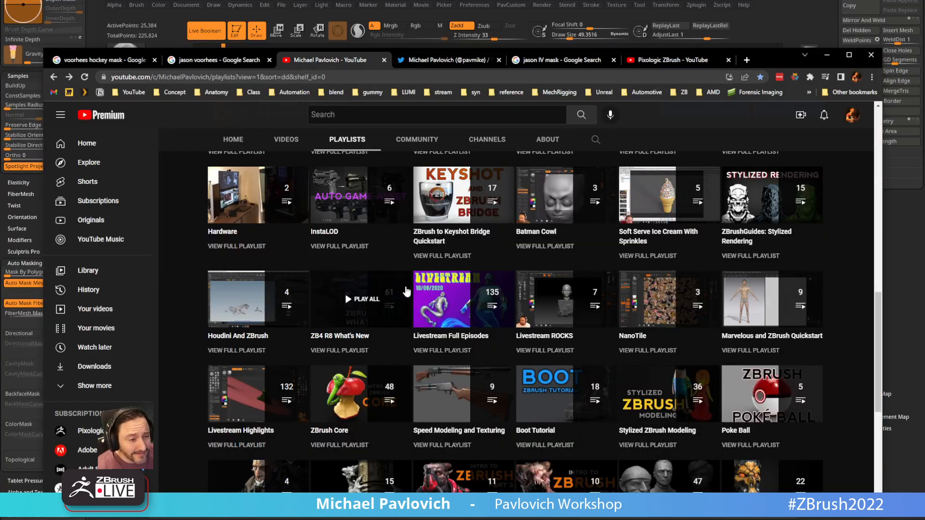
pyautogui.click(435, 59)
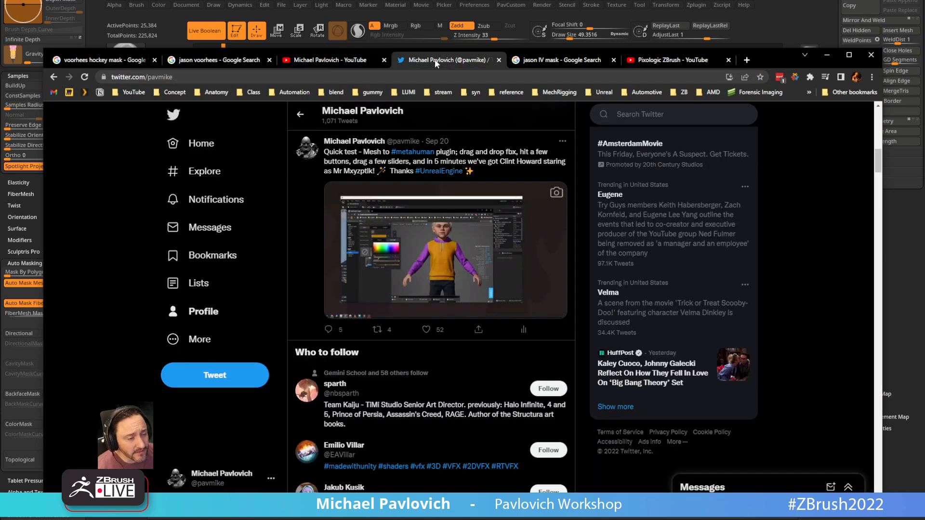
pyautogui.click(337, 62)
pyautogui.click(687, 61)
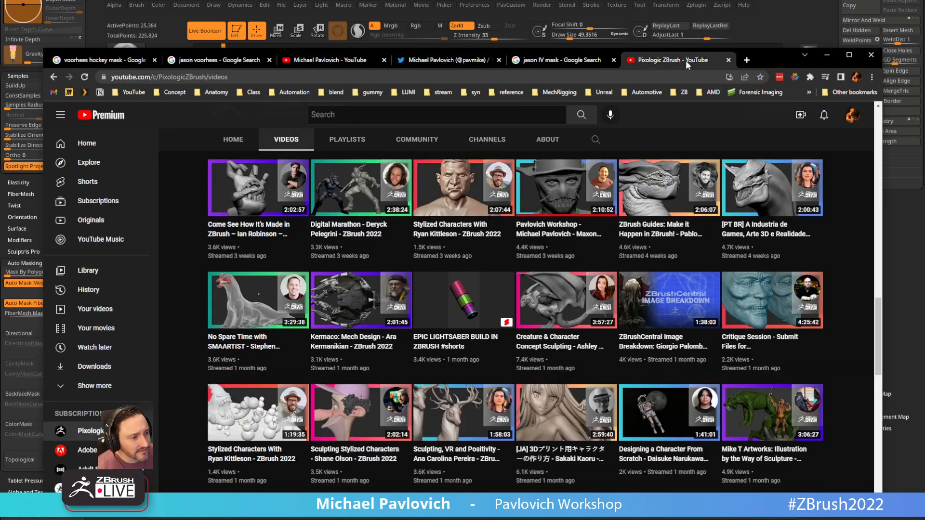
pyautogui.hotkey('alt', 'Tab')
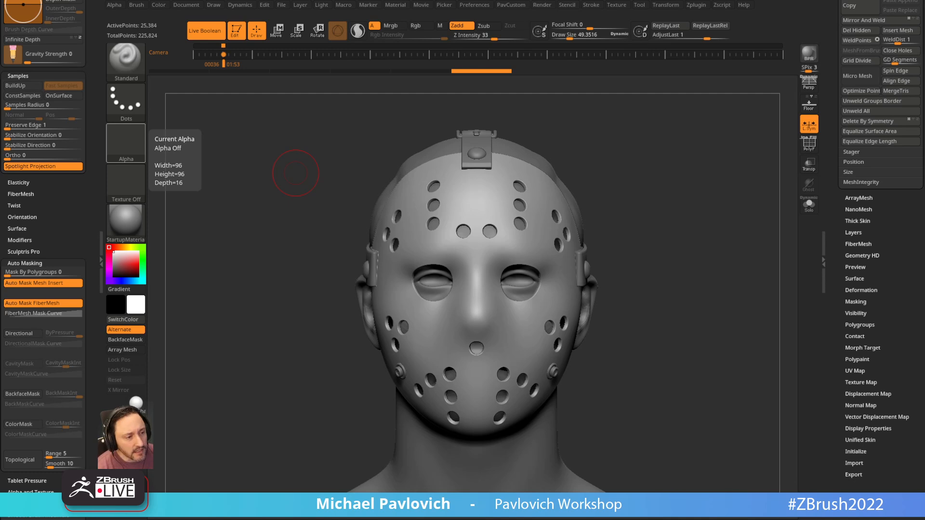
# Select the head subtool and refine the skull's side above the ear strap with the ClayBuildup brush and smoothing.
pyautogui.moveTo(683, 169)
pyautogui.mouseDown()
pyautogui.moveTo(641, 137)
pyautogui.moveTo(660, 140)
pyautogui.moveTo(640, 166)
pyautogui.moveTo(603, 181)
pyautogui.mouseUp()
pyautogui.press('b')
pyautogui.press('c')
pyautogui.press('b')
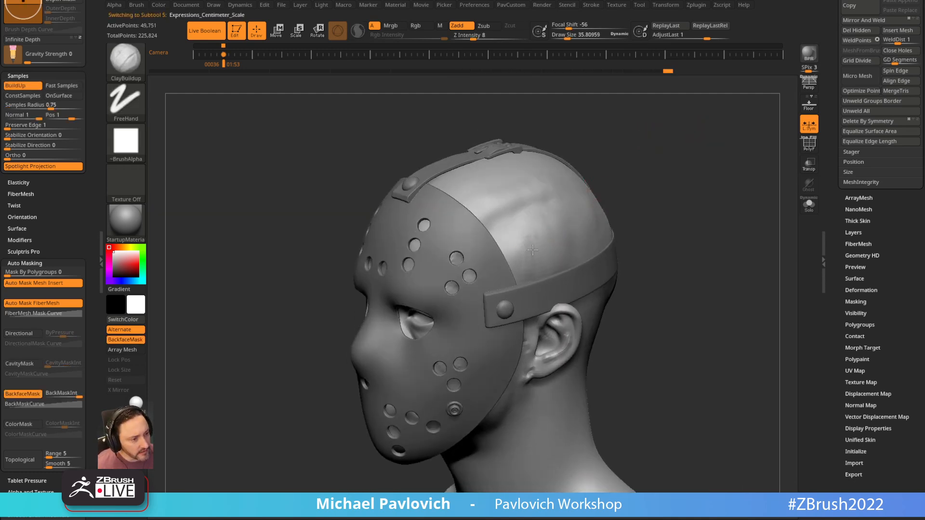
pyautogui.moveTo(554, 233)
pyautogui.keyDown('shift'); pyautogui.mouseDown()
pyautogui.moveTo(526, 226)
pyautogui.moveTo(543, 249)
pyautogui.mouseUp(); pyautogui.keyUp('shift')
pyautogui.moveTo(613, 202); pyautogui.dragTo(609, 240)
pyautogui.keyDown('shift'); pyautogui.moveTo(530, 203); pyautogui.dragTo(475, 215); pyautogui.keyUp('shift')
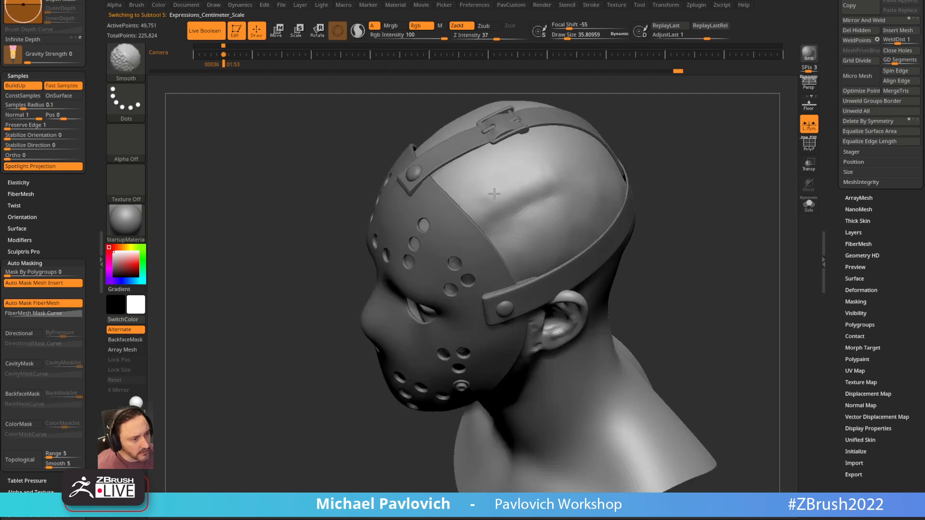
# Switch to the Move brush, set the draw size to about 59, and adjust the head's shape around the straps.
pyautogui.moveTo(675, 163); pyautogui.dragTo(581, 177)
pyautogui.scroll(-1, 852, 196)
pyautogui.moveTo(663, 204)
pyautogui.keyDown('shift'); pyautogui.mouseDown()
pyautogui.moveTo(621, 270)
pyautogui.moveTo(694, 282)
pyautogui.moveTo(701, 219)
pyautogui.moveTo(576, 242)
pyautogui.moveTo(704, 204)
pyautogui.moveTo(710, 229)
pyautogui.moveTo(687, 165)
pyautogui.moveTo(696, 150)
pyautogui.moveTo(694, 169)
pyautogui.mouseUp(); pyautogui.keyUp('shift')
pyautogui.press('s')
pyautogui.moveTo(602, 261); pyautogui.dragTo(612, 261)
pyautogui.press('b')
pyautogui.press('m')
pyautogui.press('v')
pyautogui.moveTo(649, 207); pyautogui.dragTo(602, 253)
pyautogui.press('s')
pyautogui.moveTo(603, 254); pyautogui.dragTo(580, 252)
pyautogui.press('s')
pyautogui.press('s')
pyautogui.moveTo(665, 229); pyautogui.dragTo(582, 254)
pyautogui.moveTo(684, 159); pyautogui.dragTo(650, 174)
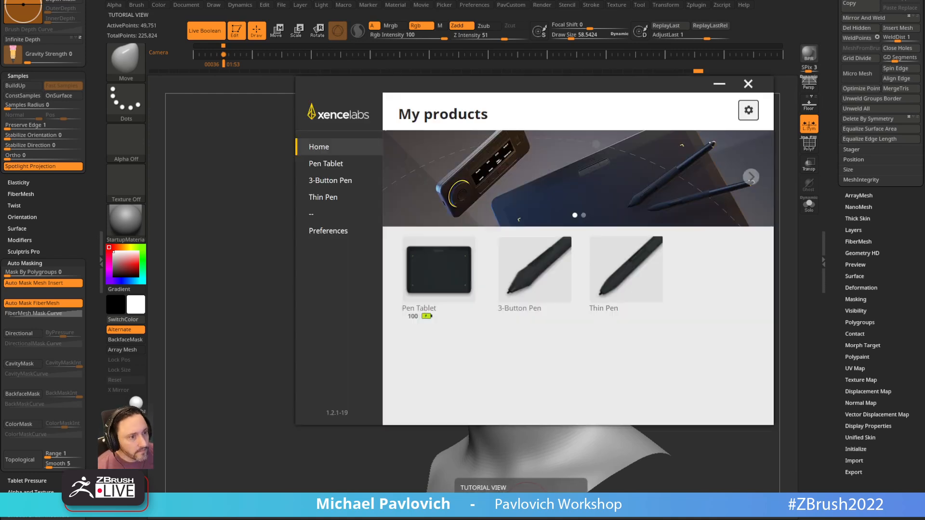
# Review the Xencelabs tablet's screen mapping, Thin Pen and 3-Button Pen settings and pressure curve, and close the settings window.
pyautogui.click(340, 235)
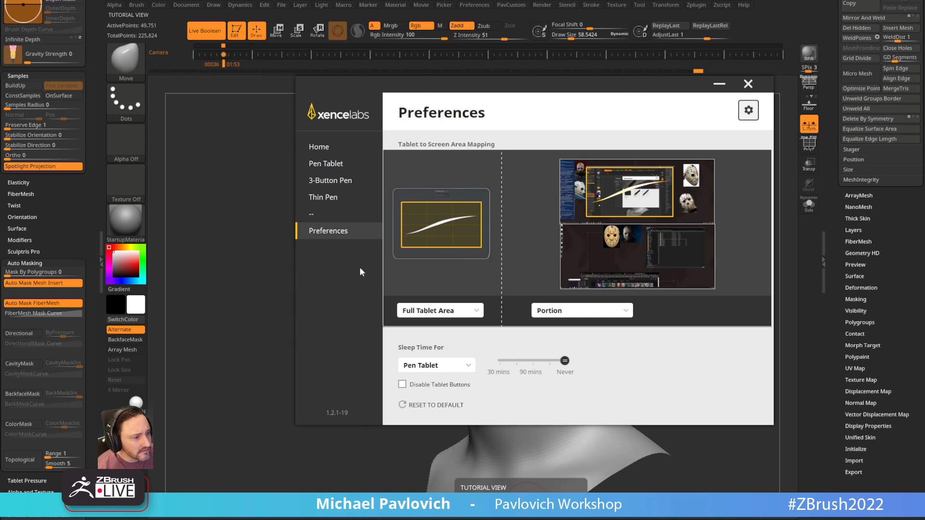
pyautogui.click(332, 199)
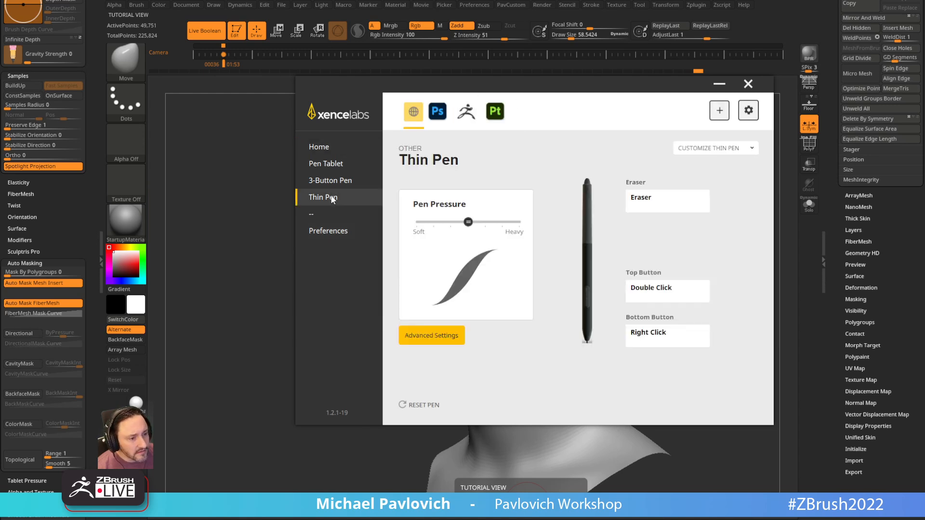
pyautogui.click(335, 185)
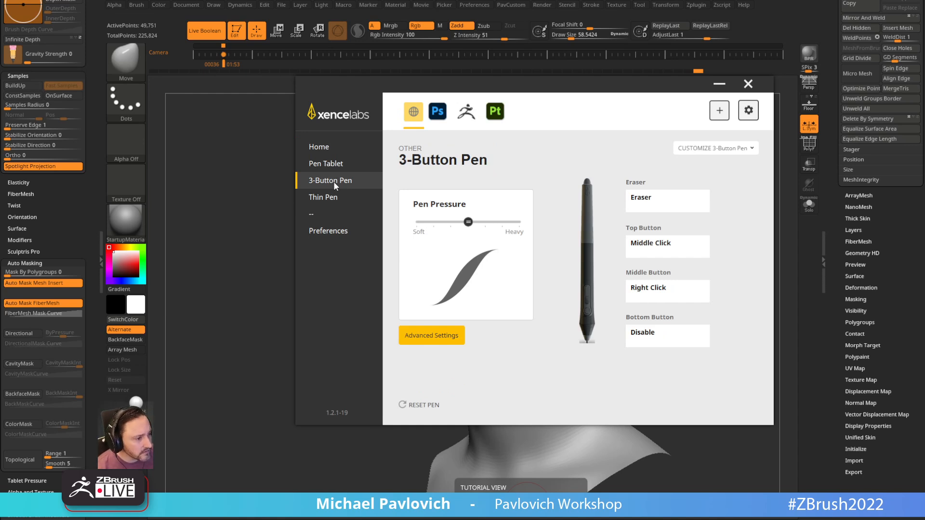
pyautogui.click(432, 337)
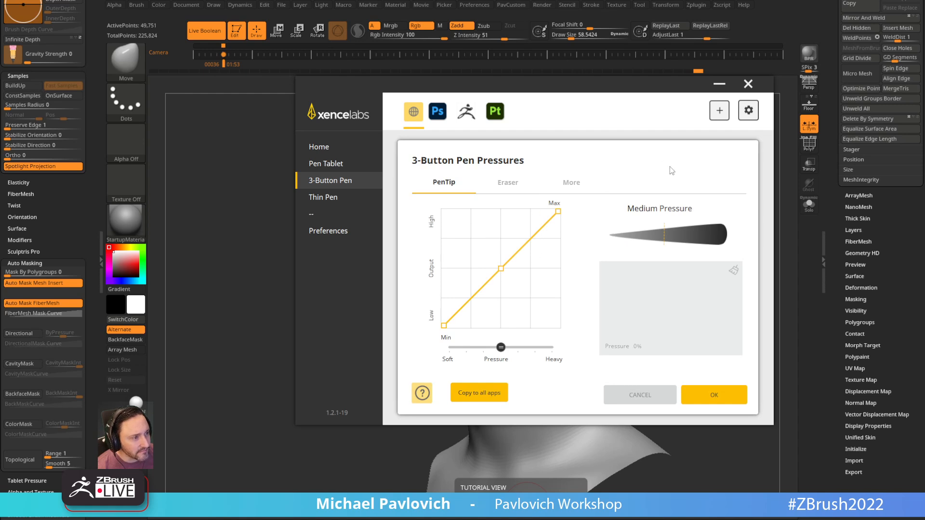
pyautogui.click(652, 392)
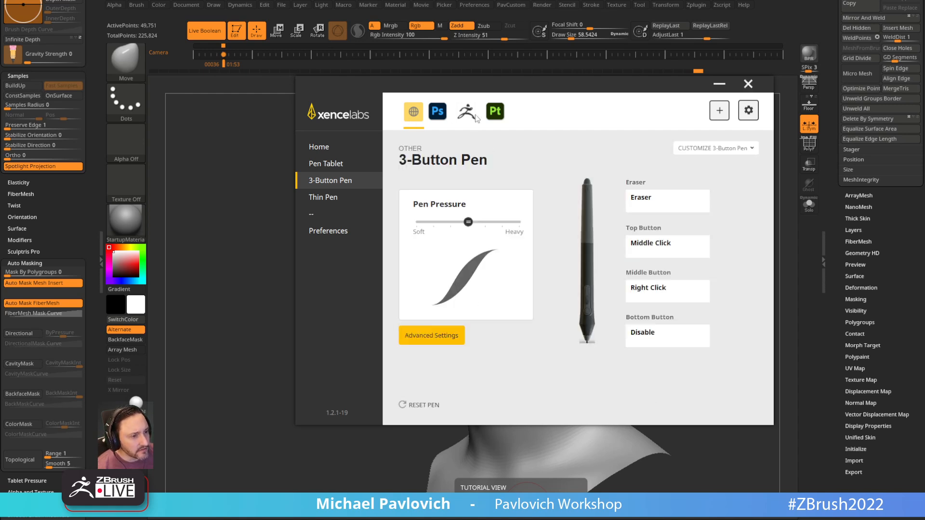
pyautogui.click(467, 113)
pyautogui.click(748, 85)
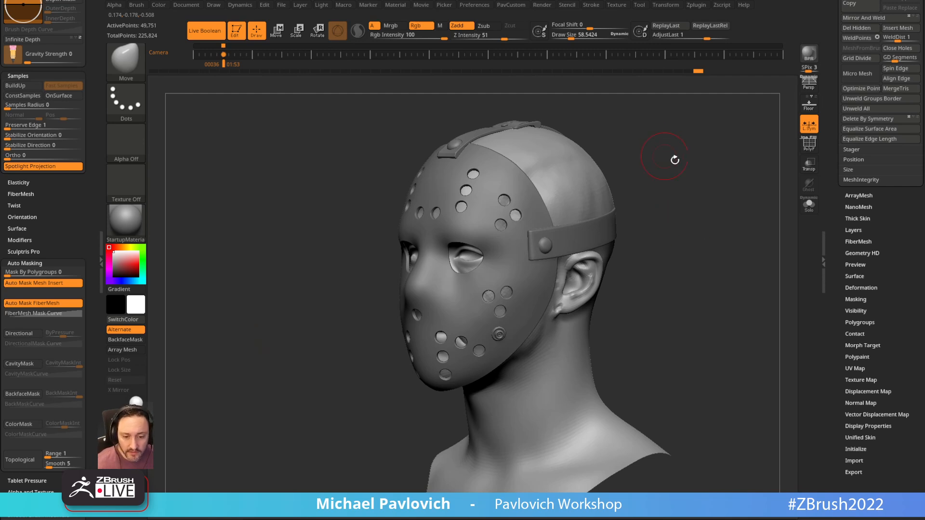
# Select the head subtool with the Standard brush active and raise it to subdivision level 3.
pyautogui.moveTo(724, 178)
pyautogui.keyDown('shift'); pyautogui.mouseDown()
pyautogui.moveTo(733, 171)
pyautogui.moveTo(697, 193)
pyautogui.mouseUp(); pyautogui.keyUp('shift')
pyautogui.press('s')
pyautogui.moveTo(684, 189)
pyautogui.keyDown('alt'); pyautogui.mouseDown()
pyautogui.moveTo(700, 173)
pyautogui.moveTo(648, 215)
pyautogui.mouseUp(); pyautogui.keyUp('alt')
pyautogui.press('s')
pyautogui.press('s')
pyautogui.moveTo(541, 274); pyautogui.dragTo(545, 274)
pyautogui.keyDown('alt'); pyautogui.click(541, 275); pyautogui.keyUp('alt')
pyautogui.moveTo(677, 173)
pyautogui.keyDown('alt'); pyautogui.mouseDown()
pyautogui.moveTo(667, 225)
pyautogui.moveTo(681, 198)
pyautogui.mouseUp(); pyautogui.keyUp('alt')
pyautogui.moveTo(681, 198); pyautogui.dragTo(629, 201)
pyautogui.keyDown('alt'); pyautogui.click(619, 203); pyautogui.keyUp('alt')
pyautogui.moveTo(713, 157); pyautogui.dragTo(711, 120)
pyautogui.scroll(8, 867, 251)
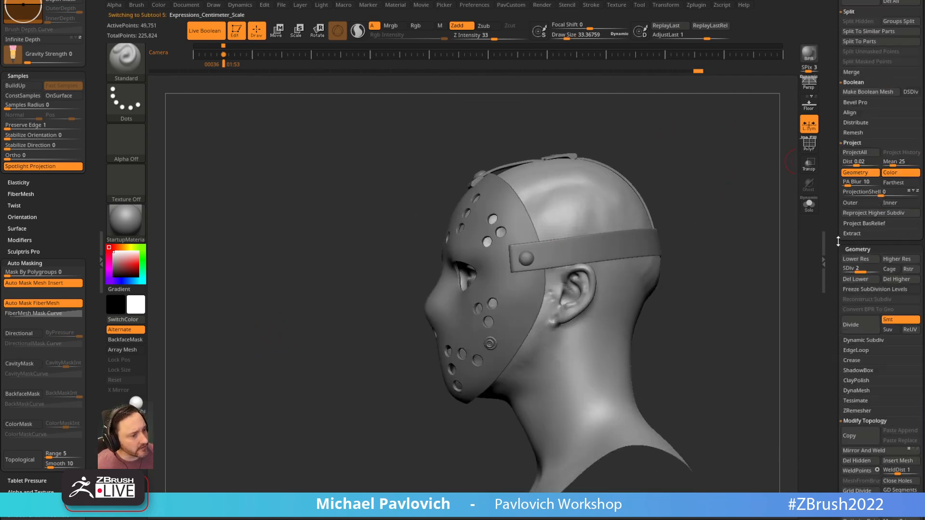
pyautogui.click(875, 369)
# Face the mask from the front and set the Standard brush's draw size to about 27.
pyautogui.moveTo(713, 236)
pyautogui.keyDown('shift'); pyautogui.mouseDown()
pyautogui.moveTo(679, 236)
pyautogui.moveTo(673, 254)
pyautogui.mouseUp(); pyautogui.keyUp('shift')
pyautogui.press('s')
pyautogui.click(674, 248)
pyautogui.press('s')
pyautogui.click(662, 255)
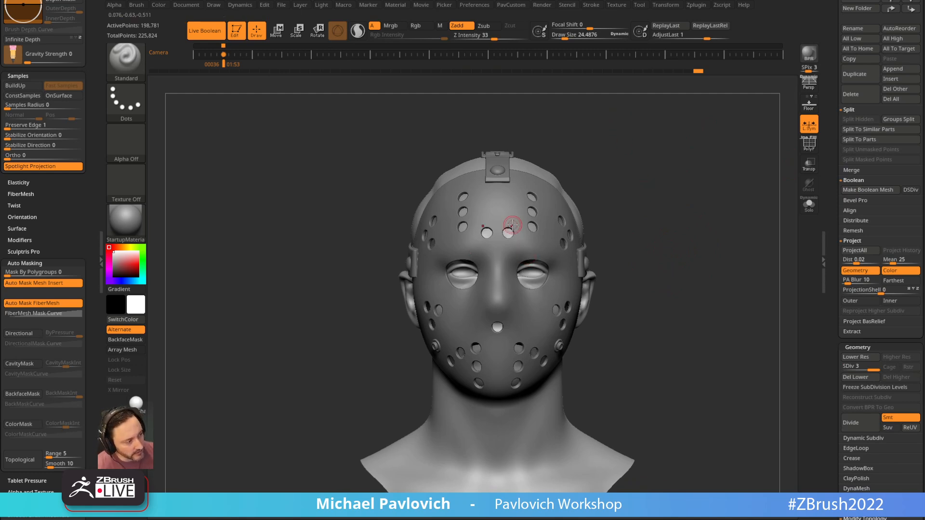
pyautogui.keyDown('alt'); pyautogui.moveTo(656, 241); pyautogui.dragTo(657, 215); pyautogui.keyUp('alt')
pyautogui.press('s')
pyautogui.click(651, 225)
pyautogui.press('s')
pyautogui.click(567, 244)
pyautogui.keyDown('alt'); pyautogui.moveTo(663, 153); pyautogui.dragTo(658, 179); pyautogui.keyUp('alt')
pyautogui.press('s')
pyautogui.click(545, 244)
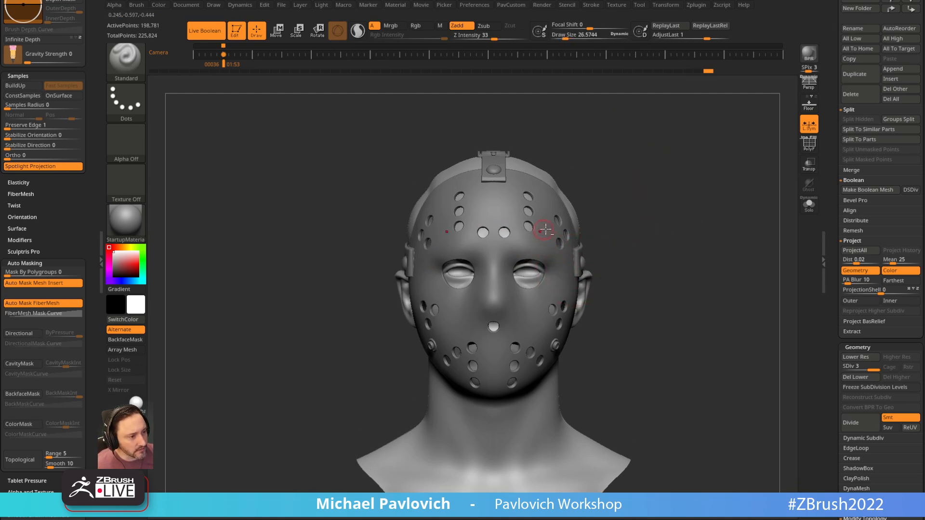
# Select the hockey mask subtool, open its Dynamic Subdiv settings, and toggle its smoothing off and on.
pyautogui.moveTo(582, 165); pyautogui.dragTo(556, 186)
pyautogui.keyDown('alt'); pyautogui.click(557, 187); pyautogui.keyUp('alt')
pyautogui.keyDown('shift'); pyautogui.moveTo(699, 167); pyautogui.dragTo(790, 163); pyautogui.keyUp('shift')
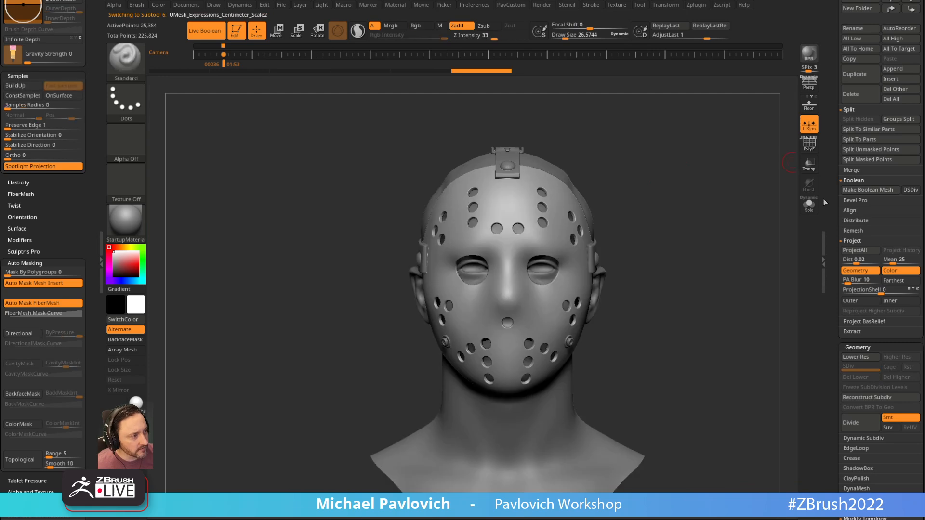
pyautogui.moveTo(832, 250)
pyautogui.mouseDown()
pyautogui.moveTo(829, 289)
pyautogui.moveTo(828, 263)
pyautogui.mouseUp()
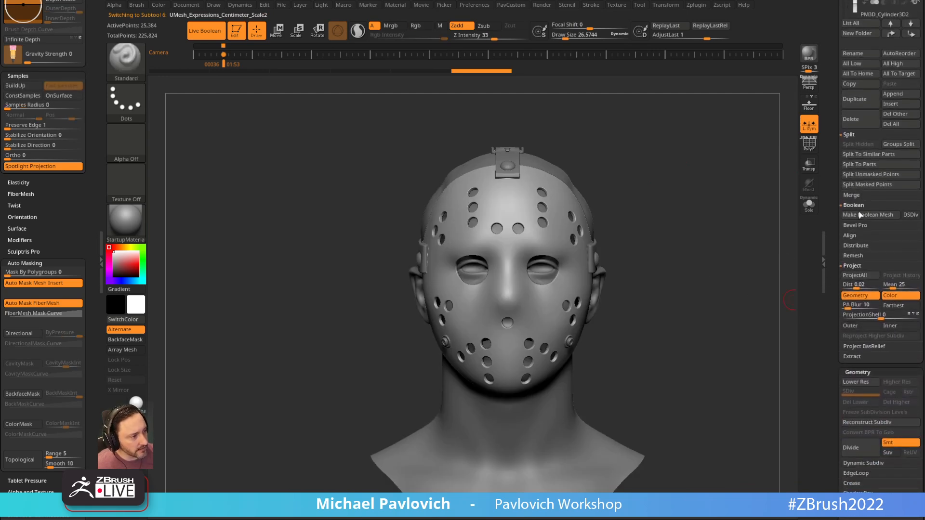
pyautogui.press('shift')
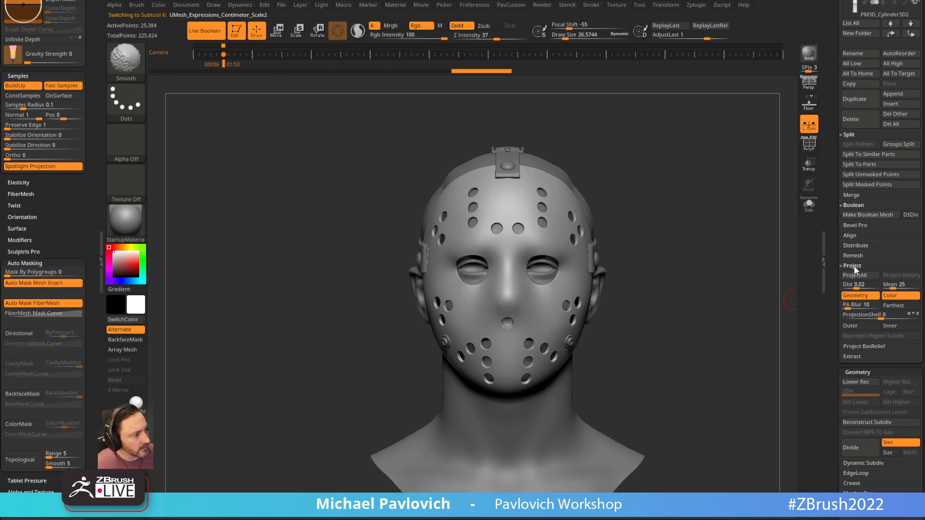
pyautogui.scroll(-10, 855, 271)
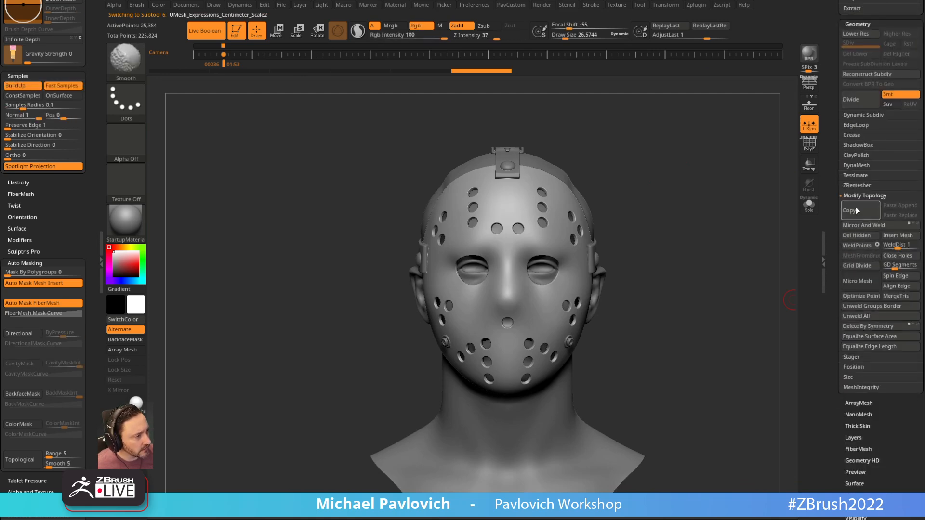
pyautogui.click(864, 114)
pyautogui.moveTo(707, 165); pyautogui.dragTo(764, 159)
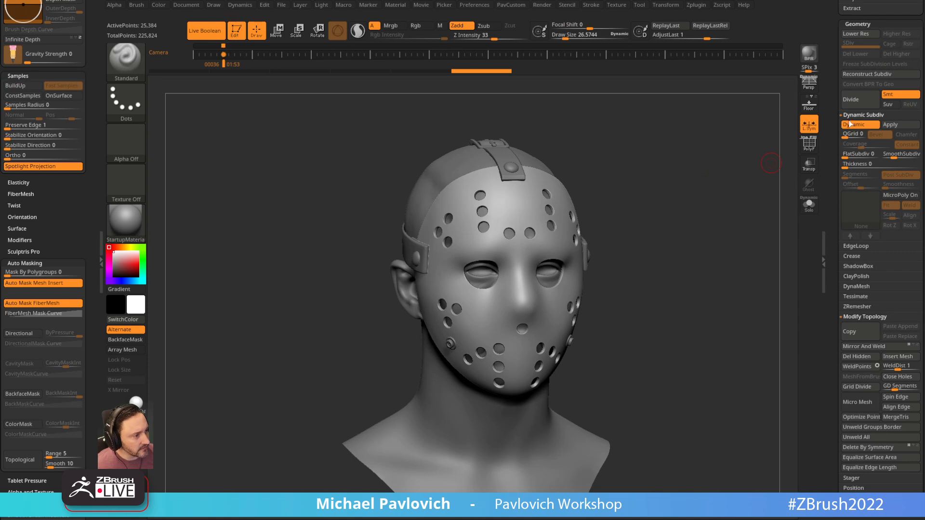
pyautogui.hotkey('shift', 'd')
pyautogui.press('d')
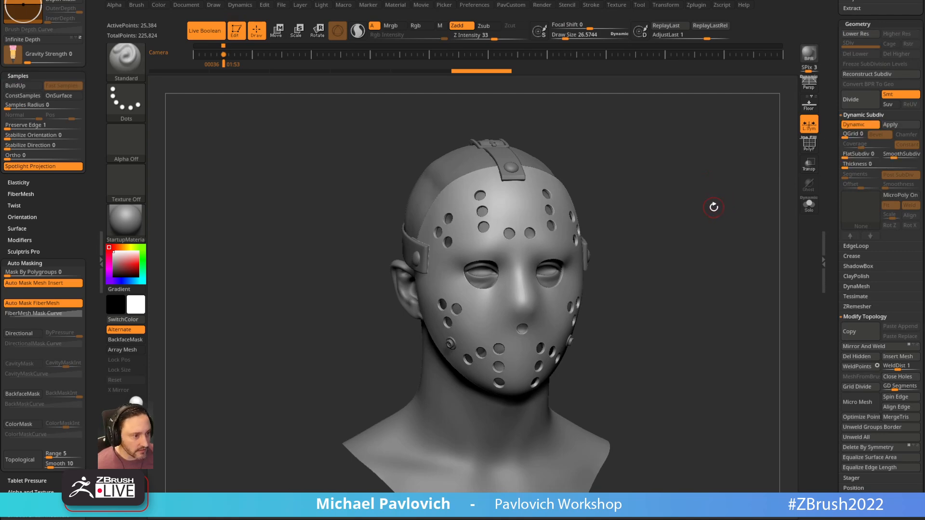
# Isolate the mask, examine its wireframe without dynamic subdivision, and hide the polyframe.
pyautogui.hotkey('shift', 'f')
pyautogui.keyDown('alt'); pyautogui.moveTo(741, 180); pyautogui.dragTo(718, 238); pyautogui.keyUp('alt')
pyautogui.click(808, 205)
pyautogui.hotkey('shift', 'd')
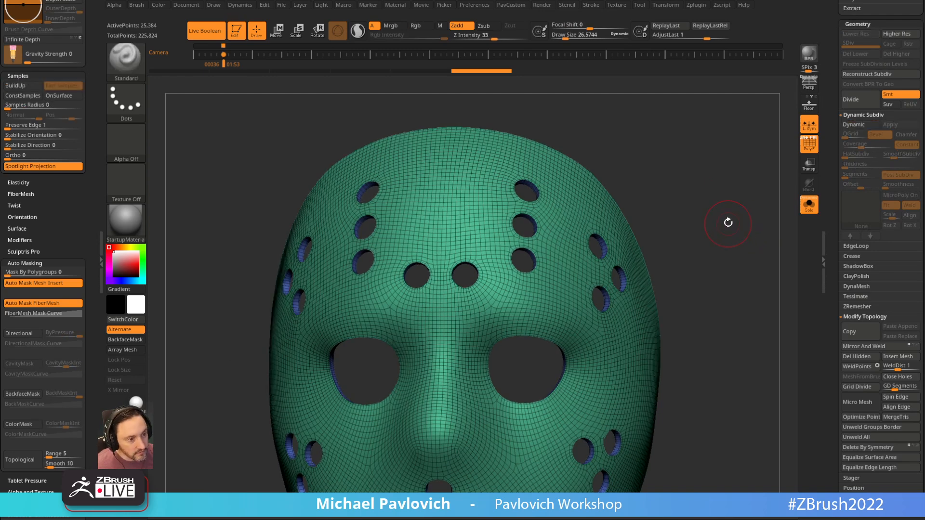
pyautogui.click(812, 144)
pyautogui.moveTo(772, 203); pyautogui.dragTo(758, 178)
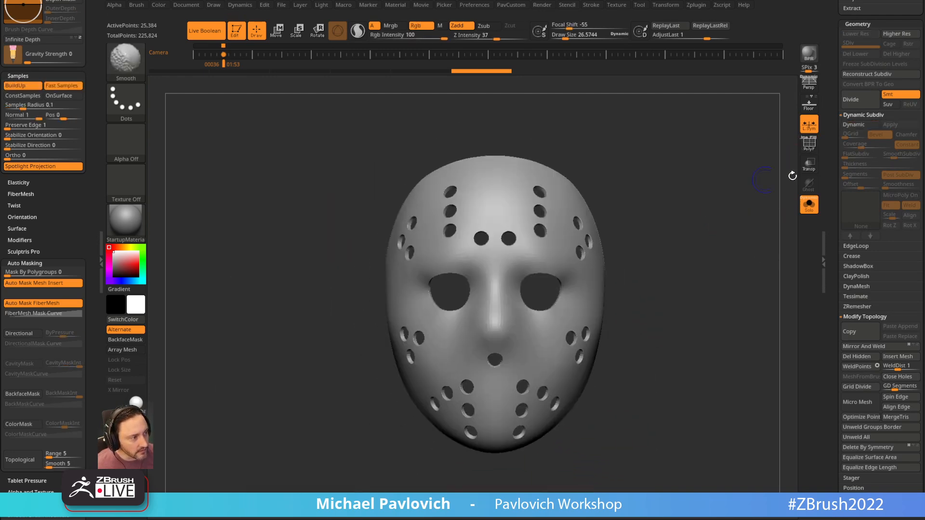
# Compare the isolated mask's wireframe with and without dynamic subdivision, and restore the full bust without polyframe.
pyautogui.click(810, 143)
pyautogui.hotkey('shift', 'd')
pyautogui.moveTo(666, 222)
pyautogui.mouseDown()
pyautogui.moveTo(723, 177)
pyautogui.moveTo(712, 180)
pyautogui.moveTo(769, 187)
pyautogui.moveTo(687, 192)
pyautogui.moveTo(742, 172)
pyautogui.moveTo(729, 217)
pyautogui.moveTo(717, 217)
pyautogui.mouseUp()
pyautogui.click(809, 205)
pyautogui.click(810, 144)
pyautogui.press('s')
pyautogui.press('s')
pyautogui.press('s')
pyautogui.press('s')
pyautogui.moveTo(718, 216)
pyautogui.mouseDown()
pyautogui.moveTo(699, 182)
pyautogui.moveTo(706, 211)
pyautogui.mouseUp()
pyautogui.press('s')
pyautogui.moveTo(706, 211)
pyautogui.mouseDown()
pyautogui.moveTo(731, 199)
pyautogui.moveTo(487, 294)
pyautogui.mouseUp()
pyautogui.moveTo(687, 180); pyautogui.dragTo(708, 186)
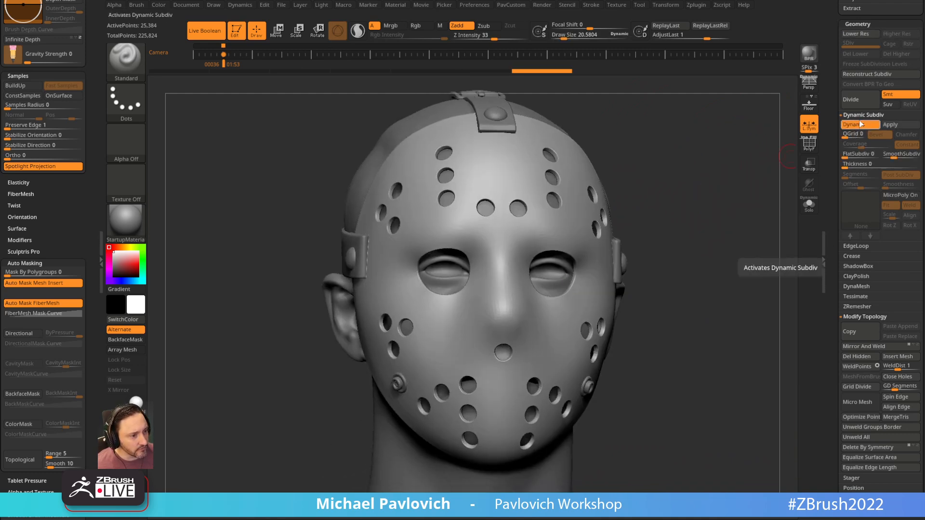
# Turn off Dynamic Subdiv on the mask, check its forehead surface up close, and return to the front view.
pyautogui.click(860, 125)
pyautogui.keyDown('alt'); pyautogui.moveTo(735, 145); pyautogui.dragTo(764, 215); pyautogui.keyUp('alt')
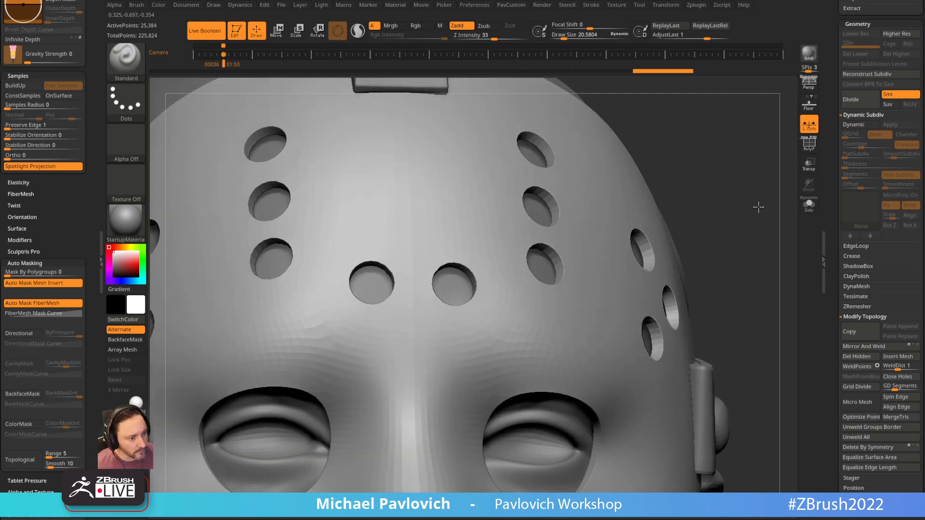
pyautogui.press('f')
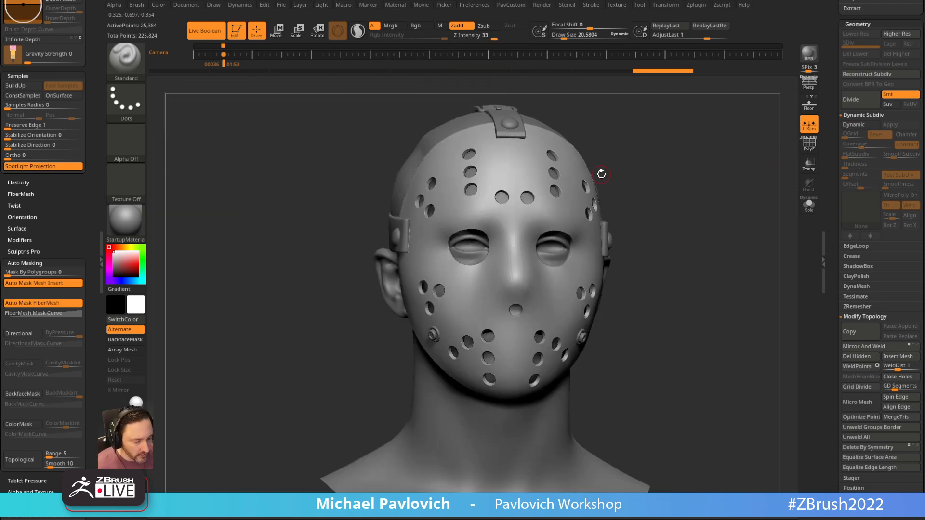
pyautogui.keyDown('shift'); pyautogui.moveTo(702, 166); pyautogui.dragTo(686, 189); pyautogui.keyUp('shift')
pyautogui.press('s')
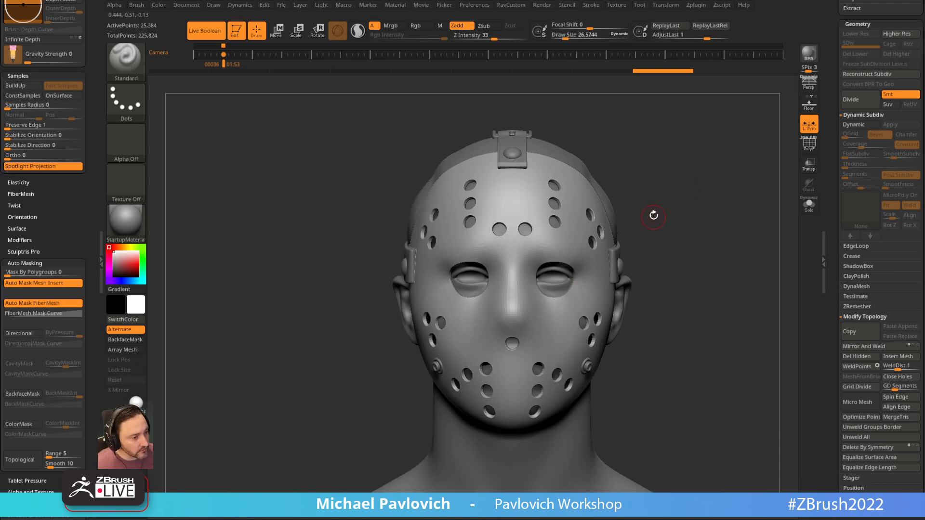
# Close the docked brush settings, open the UV Master settings, and enable Polygroups alongside Symmetry.
pyautogui.moveTo(93, 33); pyautogui.dragTo(93, 294)
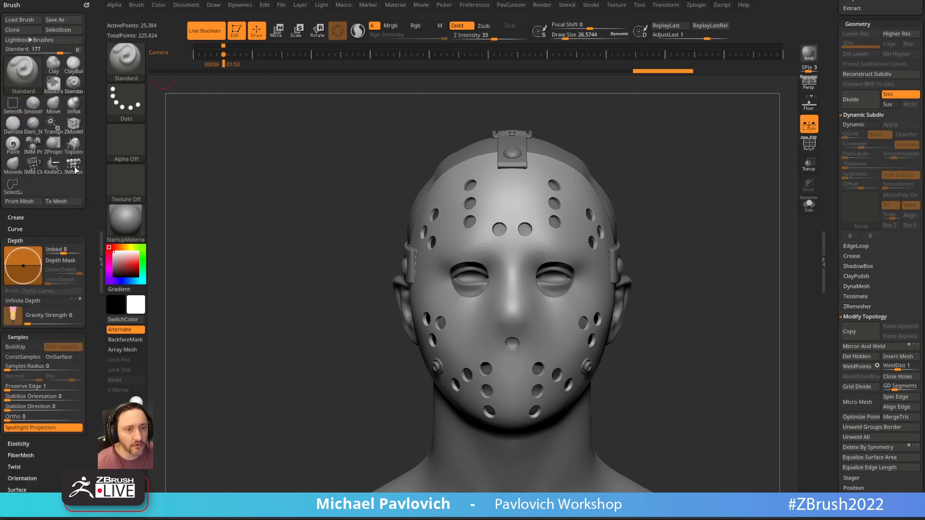
pyautogui.click(86, 5)
pyautogui.click(697, 5)
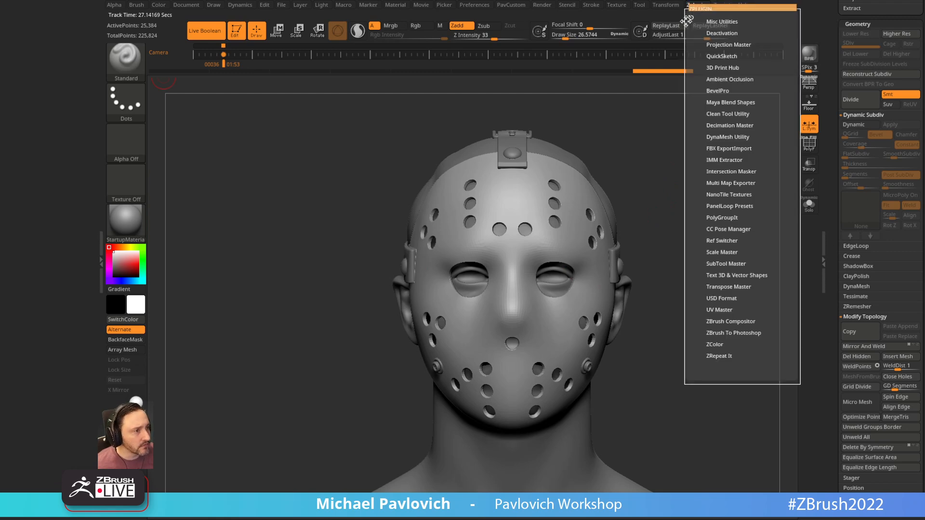
pyautogui.click(689, 10)
pyautogui.press('shift')
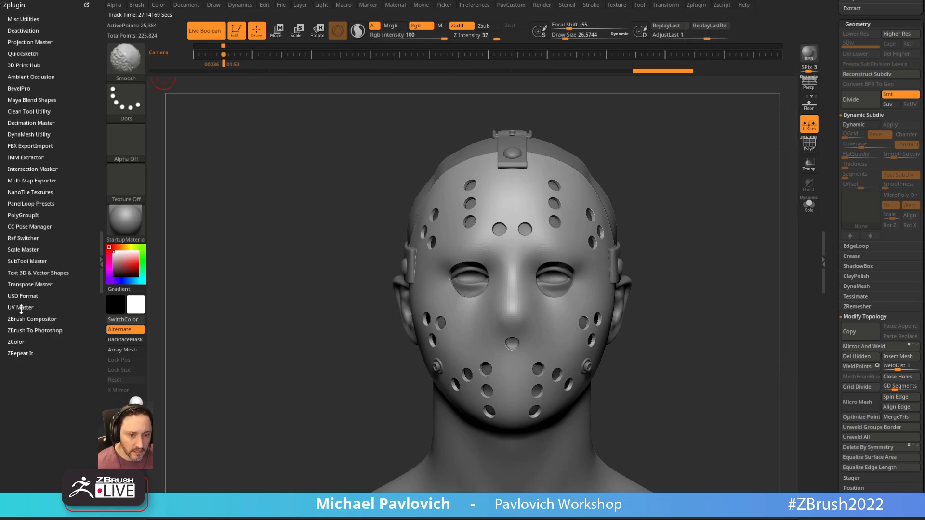
pyautogui.keyDown('shift'); pyautogui.click(21, 308); pyautogui.keyUp('shift')
pyautogui.moveTo(58, 302); pyautogui.dragTo(61, 235)
pyautogui.click(60, 273)
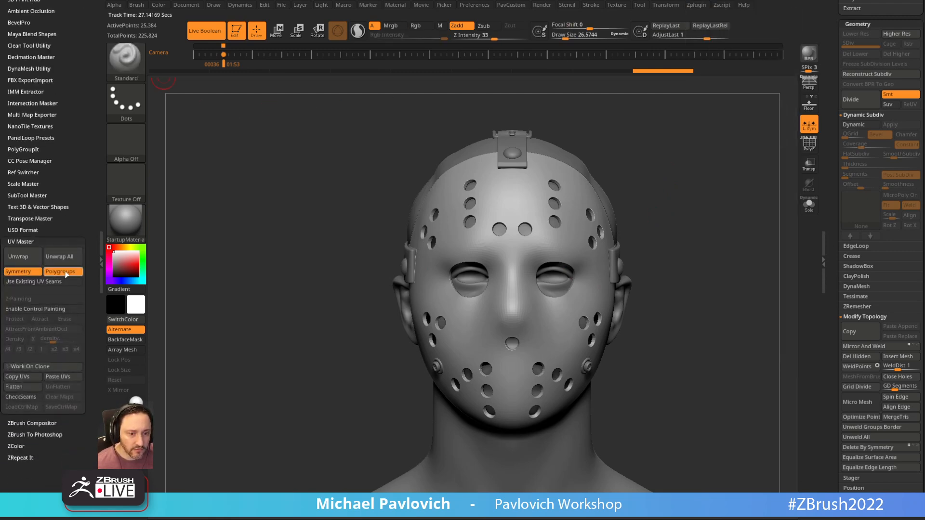
# Create a UV Master working clone of the mask, show its polyframe, and check the polygroups inside and out.
pyautogui.click(38, 367)
pyautogui.hotkey('shift', 'f')
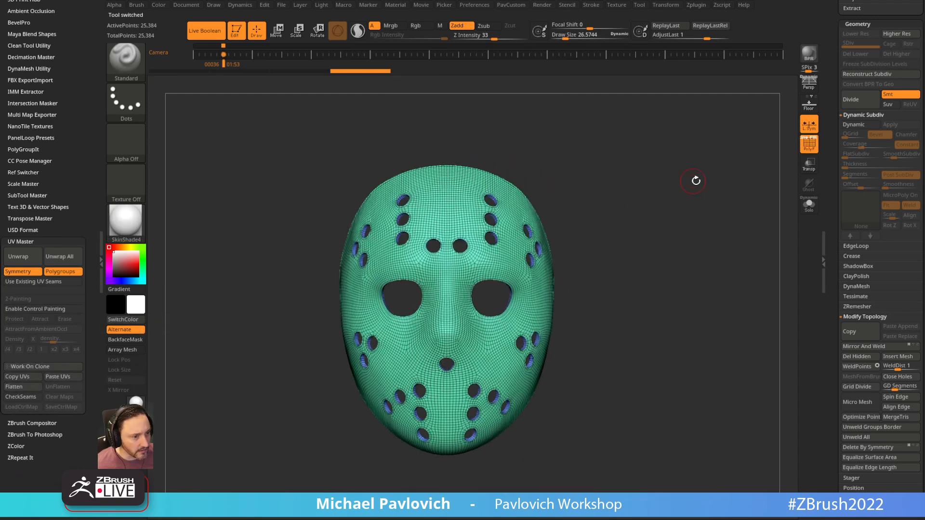
pyautogui.moveTo(687, 184)
pyautogui.keyDown('ctrl'); pyautogui.mouseDown(button='right')
pyautogui.moveTo(707, 193)
pyautogui.moveTo(685, 173)
pyautogui.mouseUp(button='right'); pyautogui.keyUp('ctrl')
pyautogui.keyDown('ctrl'); pyautogui.moveTo(685, 173); pyautogui.dragTo(721, 207, button='right'); pyautogui.keyUp('ctrl')
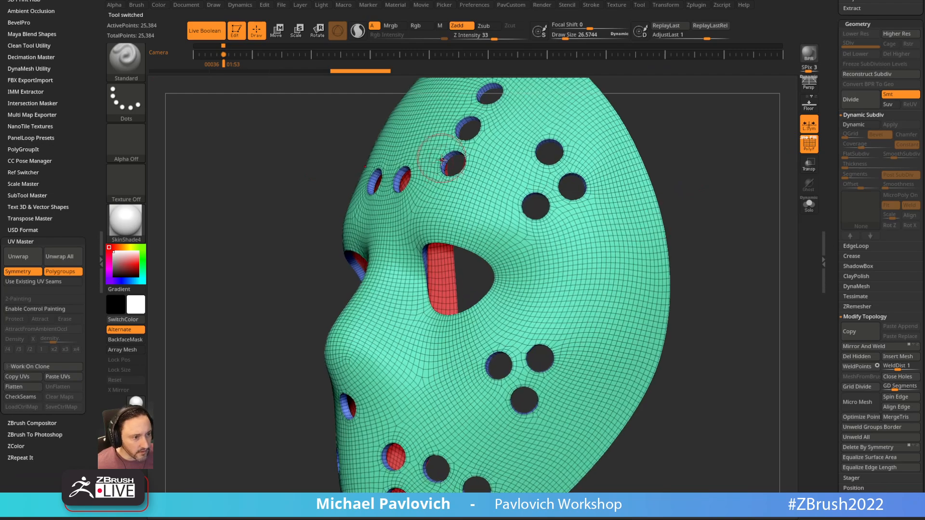
pyautogui.moveTo(679, 158); pyautogui.dragTo(703, 168, button='right')
pyautogui.moveTo(735, 140); pyautogui.dragTo(727, 174, button='right')
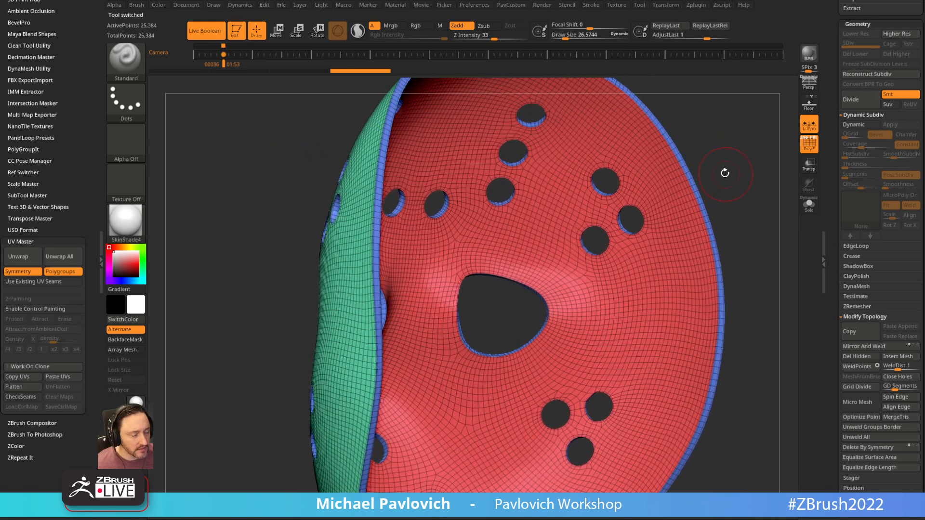
# Isolate the polygroup along the mask's outer rim and assign it a new polygroup.
pyautogui.hotkey('ctrl', 'shift')
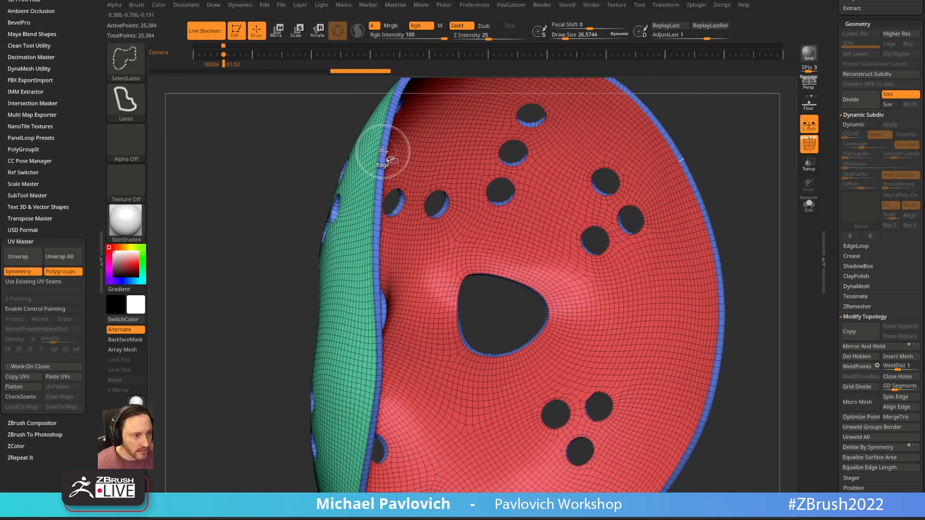
pyautogui.moveTo(224, 137)
pyautogui.mouseDown(button='right')
pyautogui.moveTo(256, 250)
pyautogui.moveTo(258, 220)
pyautogui.moveTo(268, 256)
pyautogui.moveTo(320, 167)
pyautogui.mouseUp(button='right')
pyautogui.hotkey('ctrl', 'shift')
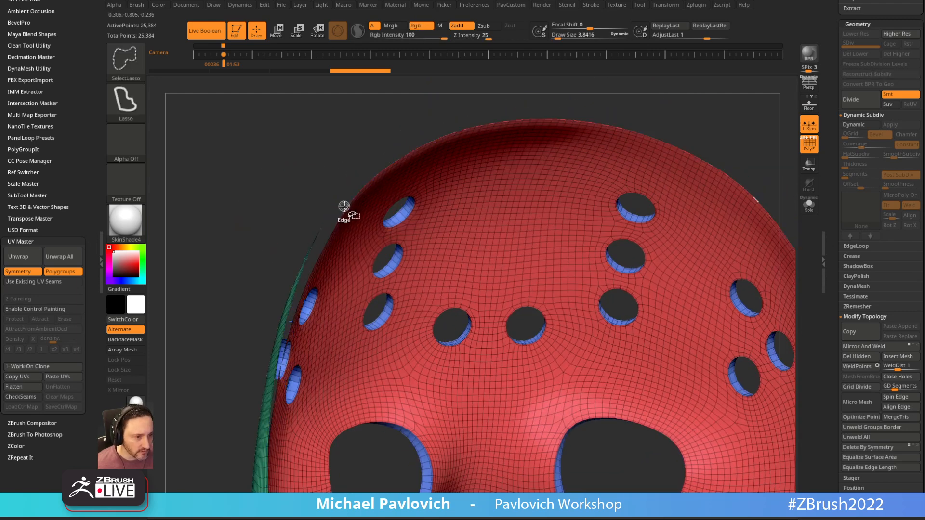
pyautogui.moveTo(260, 289); pyautogui.dragTo(237, 175, button='right')
pyautogui.keyDown('ctrl'); pyautogui.keyDown('shift'); pyautogui.click(476, 145); pyautogui.keyUp('shift'); pyautogui.keyUp('ctrl')
pyautogui.moveTo(550, 138); pyautogui.dragTo(592, 181, button='right')
pyautogui.hotkey('ctrl', 'w')
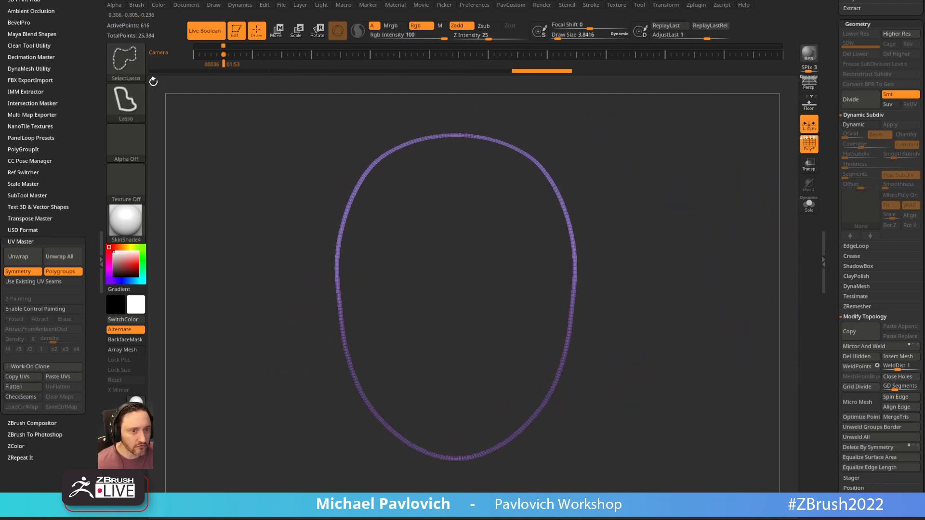
# Hide the lower half of the rim, assign the upper half its own polygroup, and unhide the whole mask.
pyautogui.moveTo(306, 294)
pyautogui.keyDown('ctrl'); pyautogui.keyDown('alt'); pyautogui.keyDown('shift'); pyautogui.mouseDown()
pyautogui.moveTo(684, 302)
pyautogui.moveTo(687, 289)
pyautogui.mouseUp(); pyautogui.keyUp('shift'); pyautogui.keyUp('alt'); pyautogui.keyUp('ctrl')
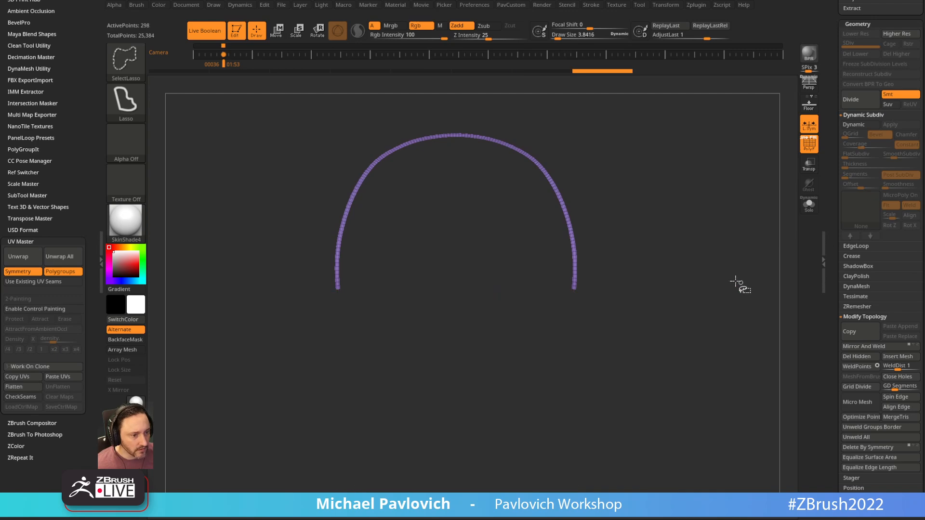
pyautogui.hotkey('ctrl', 'w')
pyautogui.keyDown('ctrl'); pyautogui.keyDown('shift'); pyautogui.click(707, 266); pyautogui.keyUp('shift'); pyautogui.keyUp('ctrl')
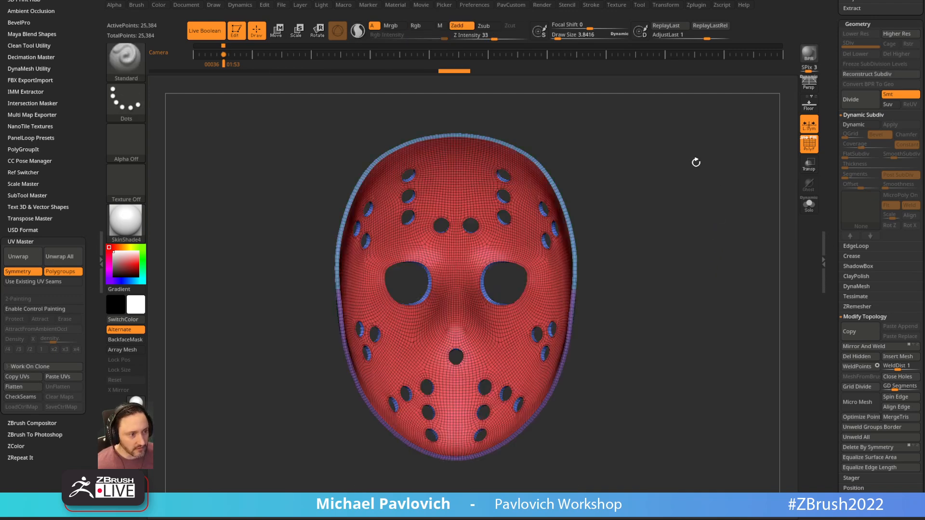
# Unwrap the mask clone's UVs, flatten it to inspect the UV layout, and unflatten it again.
pyautogui.moveTo(670, 168); pyautogui.dragTo(686, 202)
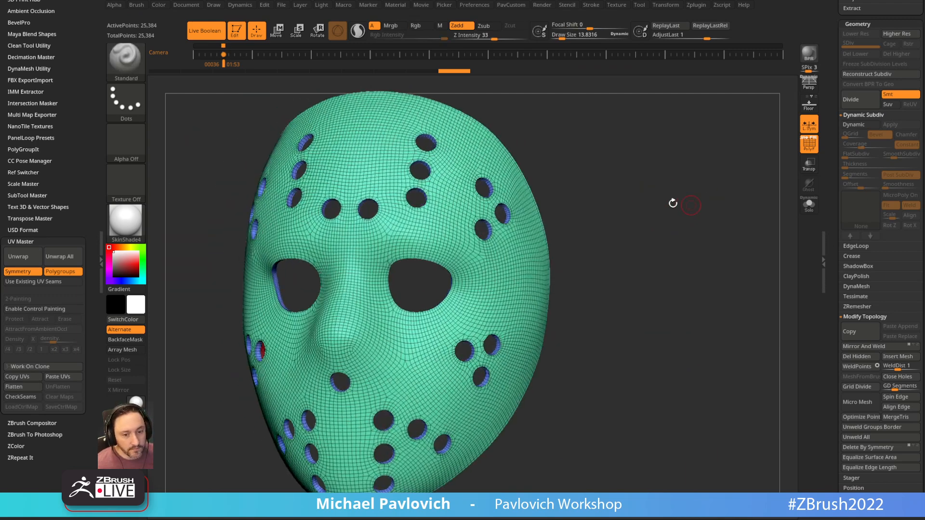
pyautogui.click(29, 389)
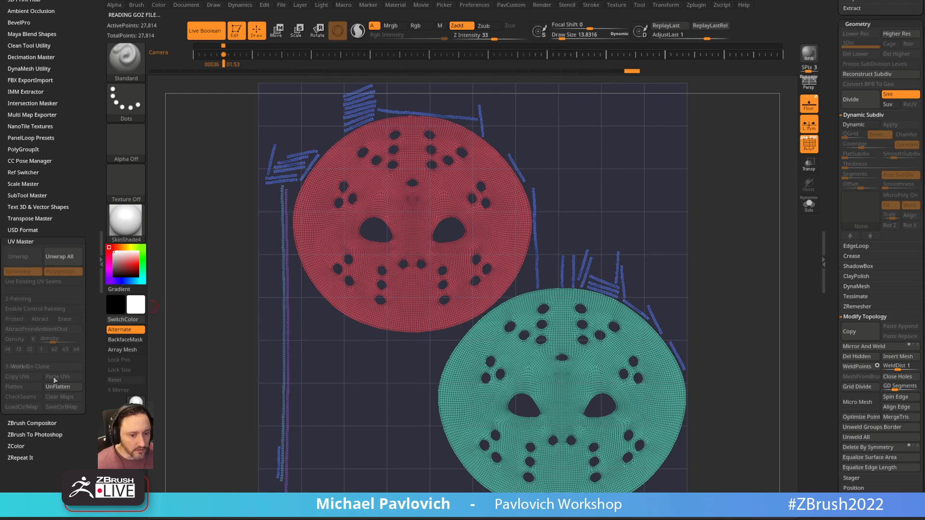
pyautogui.click(61, 387)
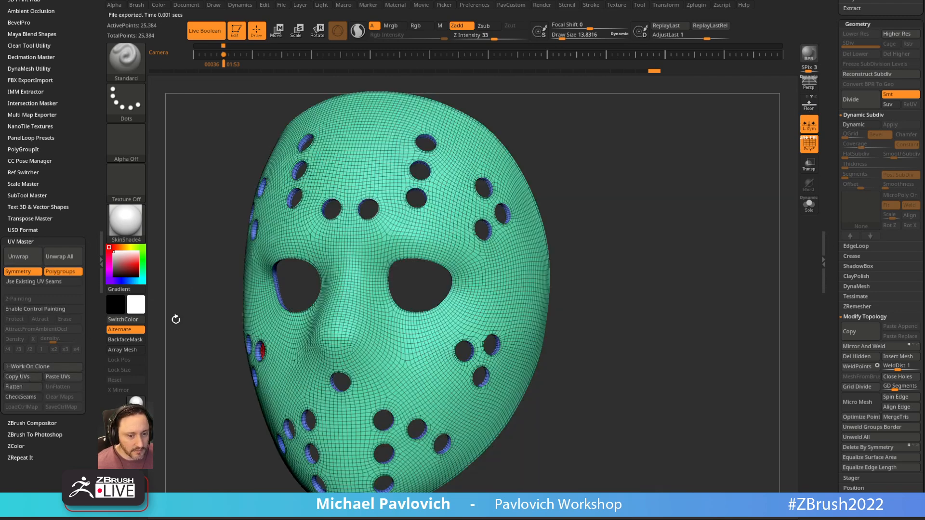
# Copy the clone's UVs, return to the original bust tool, and paste the UVs onto its hockey mask.
pyautogui.moveTo(838, 95); pyautogui.dragTo(816, 272)
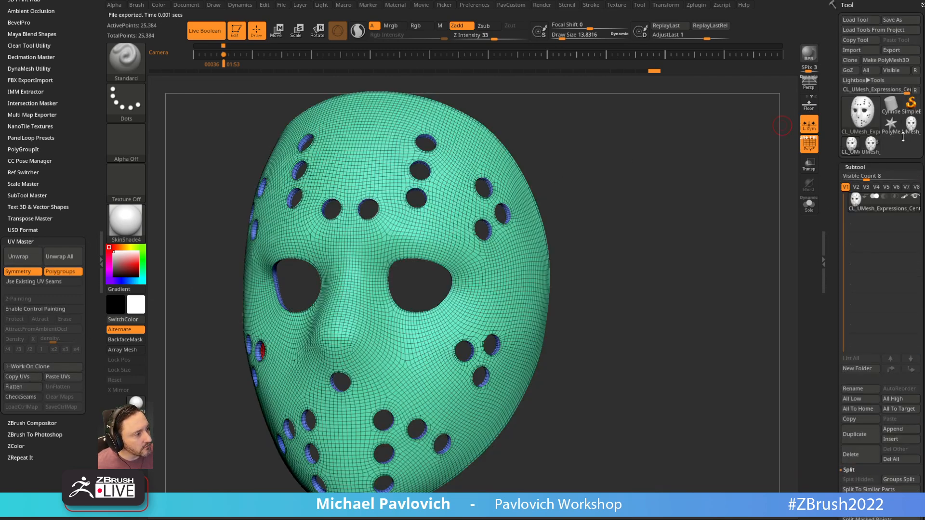
pyautogui.click(871, 145)
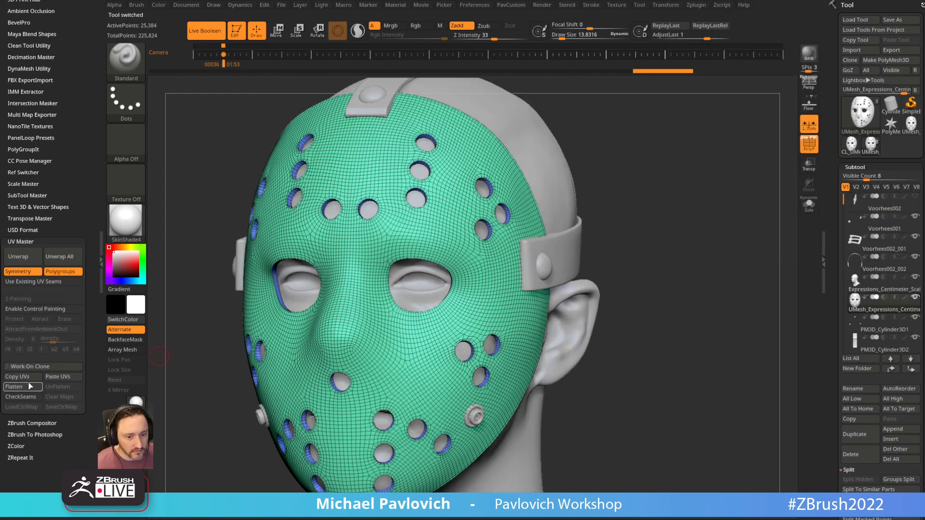
pyautogui.moveTo(834, 243); pyautogui.dragTo(845, 123)
pyautogui.scroll(-10, 845, 122)
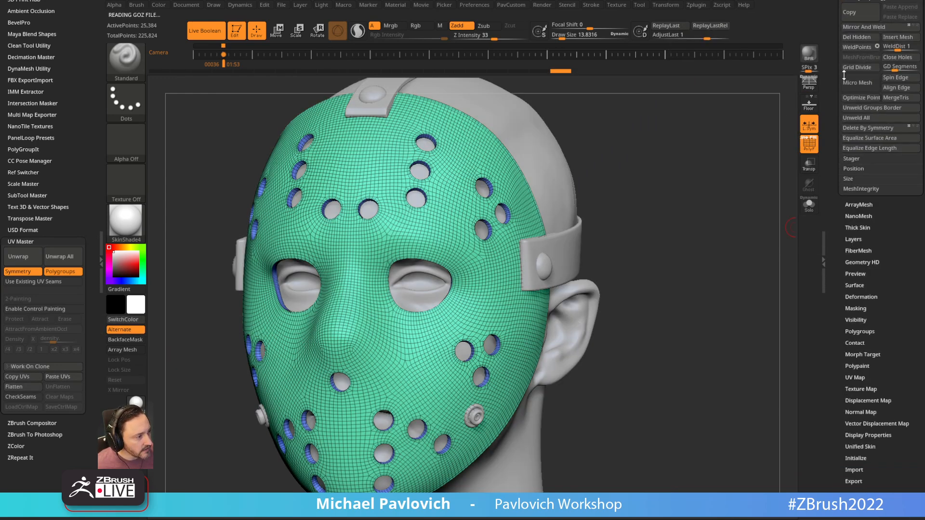
# Generate a texture map from the mask's UV map to check the layout, and hide the polyframe.
pyautogui.click(852, 384)
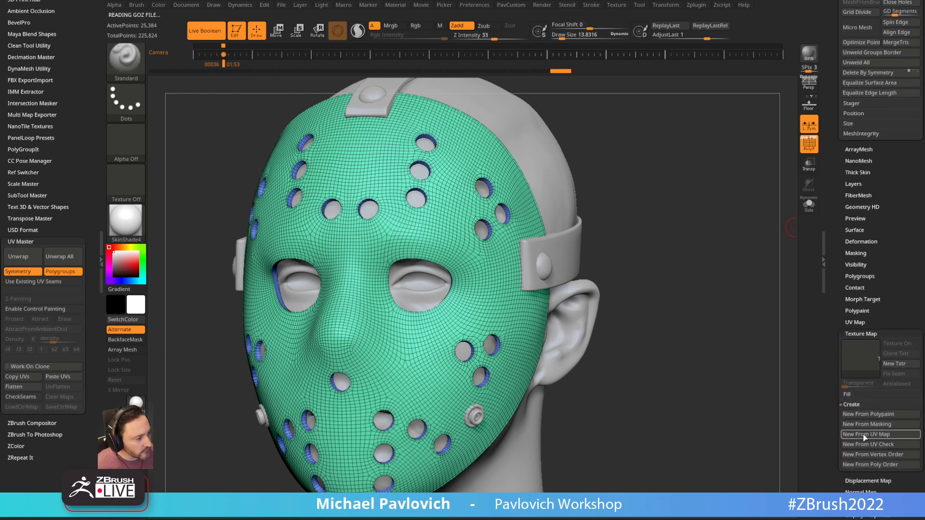
pyautogui.click(858, 446)
pyautogui.moveTo(857, 370)
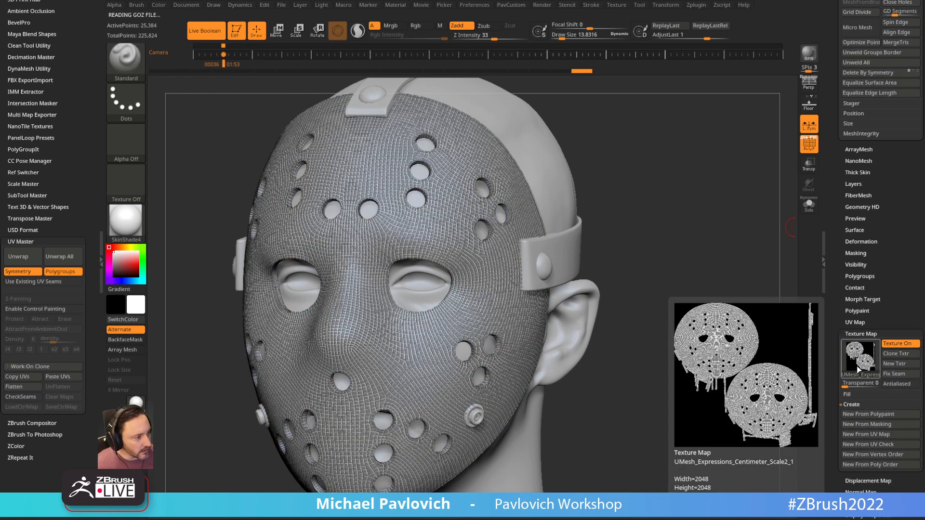
pyautogui.click(806, 147)
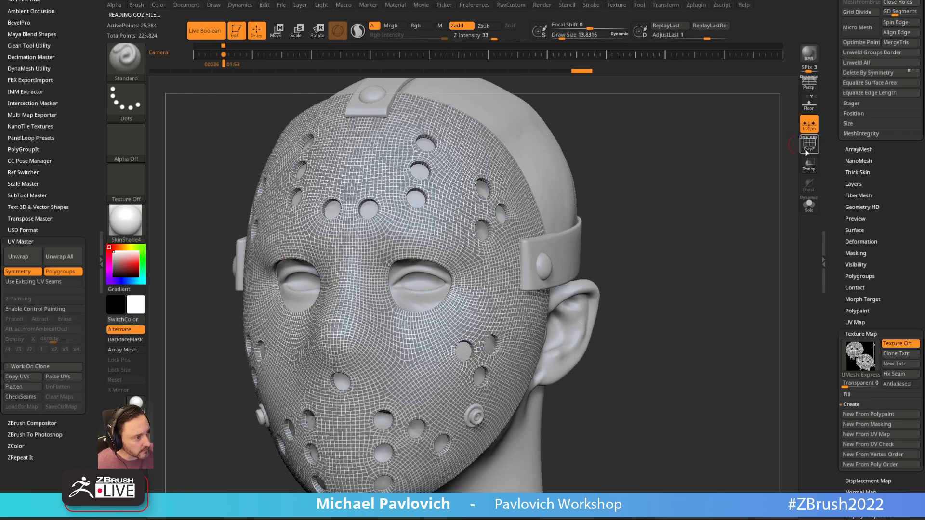
# Generate a UV Check texture on the mask, inspect it from the front, and turn the texture display off.
pyautogui.click(863, 444)
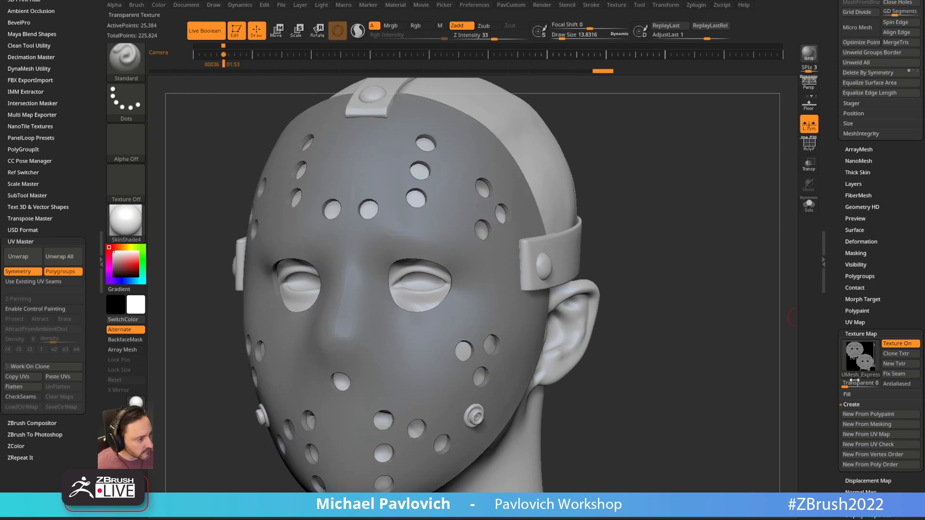
pyautogui.moveTo(862, 364)
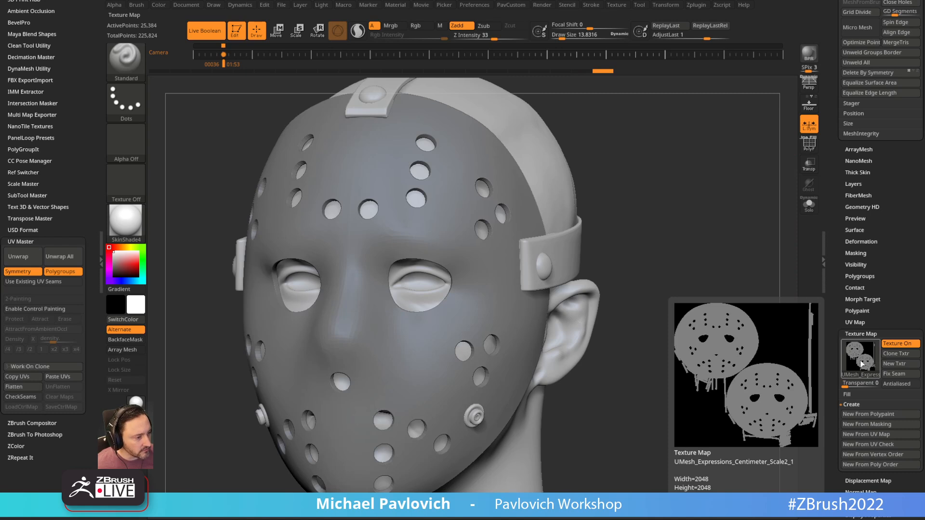
pyautogui.keyDown('shift'); pyautogui.click(861, 334); pyautogui.keyUp('shift')
pyautogui.moveTo(733, 258); pyautogui.dragTo(777, 169)
pyautogui.click(854, 333)
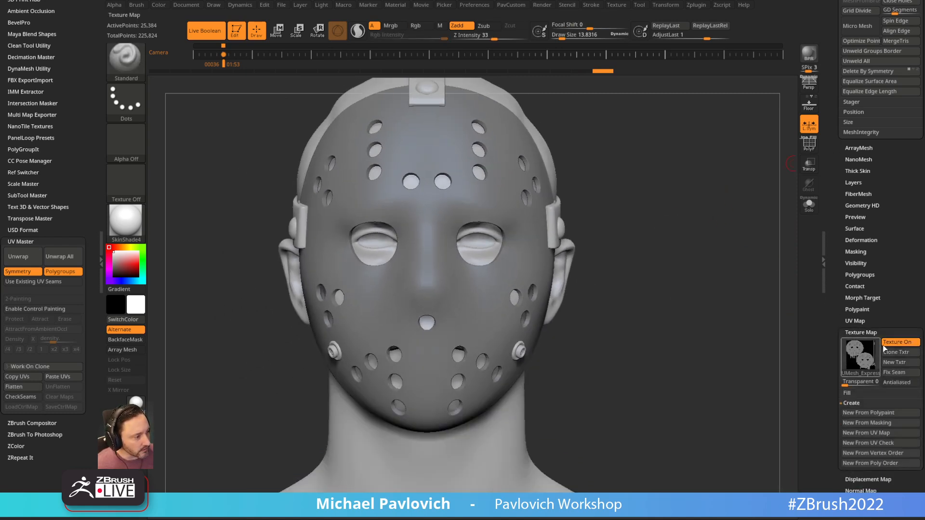
pyautogui.click(892, 344)
# Return to the subtool list, center the bust in front view, and subdivide the hockey mask three times.
pyautogui.moveTo(840, 78); pyautogui.dragTo(842, 385)
pyautogui.press('s')
pyautogui.moveTo(670, 215)
pyautogui.keyDown('alt'); pyautogui.mouseDown()
pyautogui.moveTo(701, 218)
pyautogui.moveTo(691, 215)
pyautogui.moveTo(712, 237)
pyautogui.mouseUp(); pyautogui.keyUp('alt')
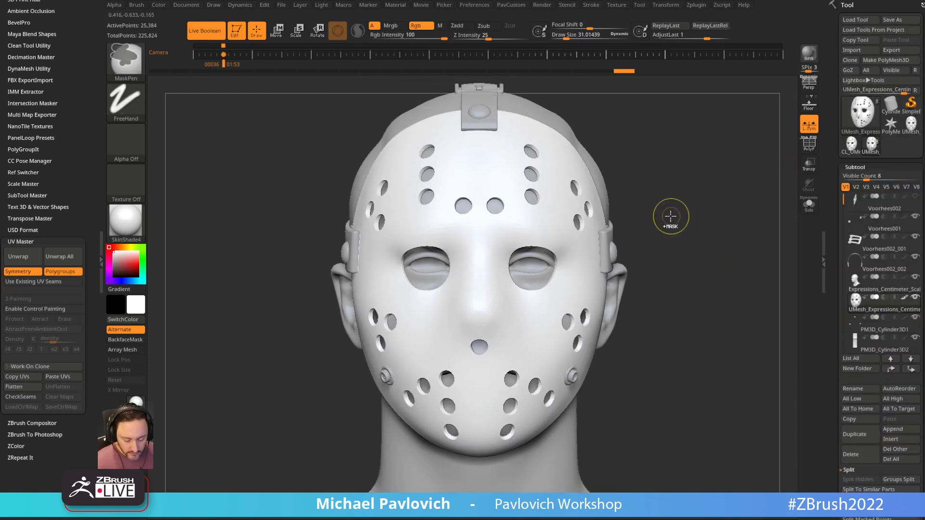
pyautogui.hotkey('ctrl', 'd')
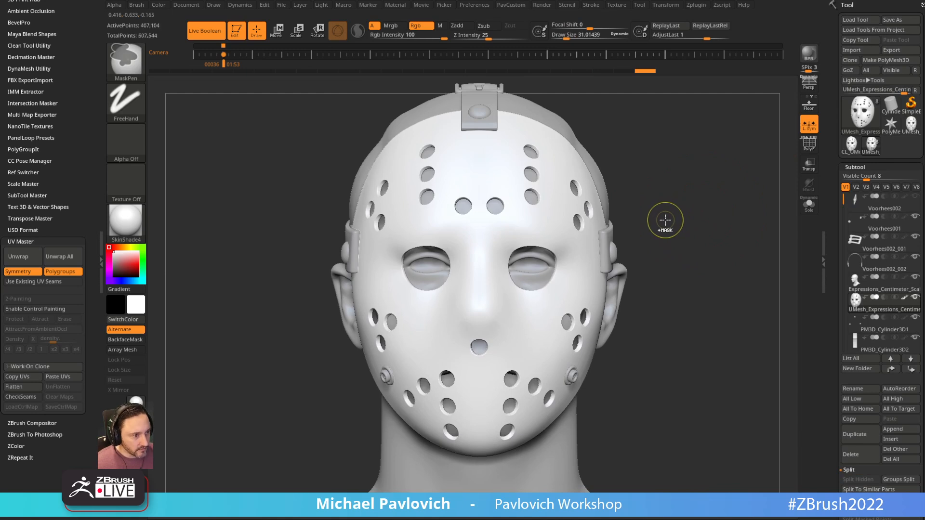
pyautogui.hotkey('ctrl', 'd')
pyautogui.hotkey('ctrl', 'd')
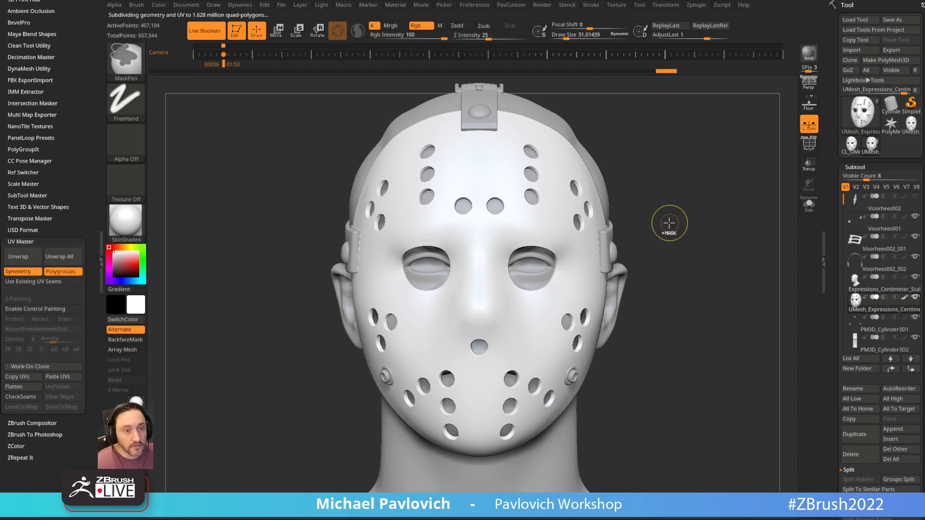
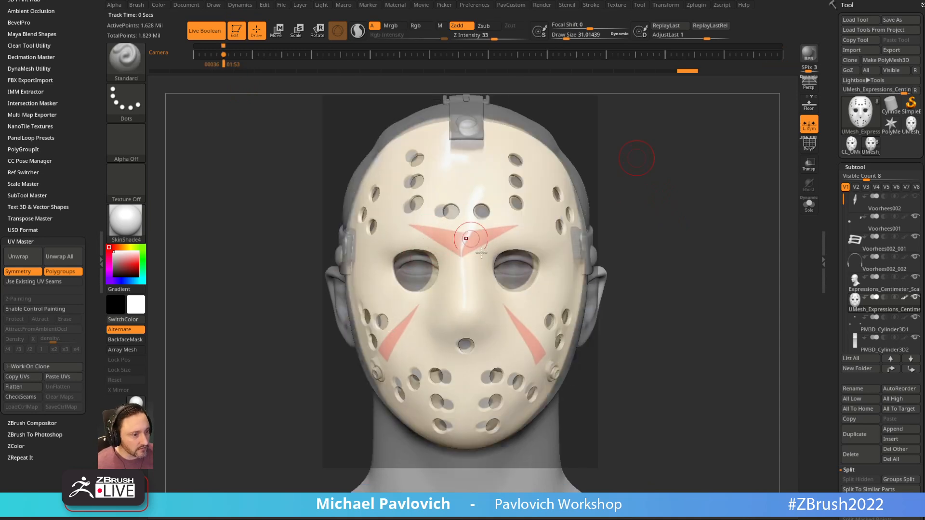
# Show the hockey mask reference in Spotlight over the bust and switch to the Paint brush at draw size about 26.6.
pyautogui.press('[')
pyautogui.press('[')
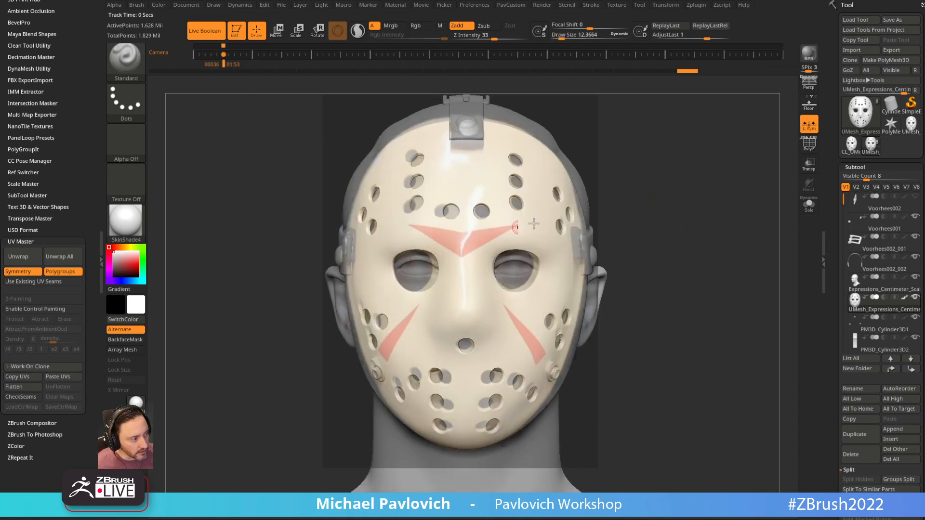
pyautogui.press(']')
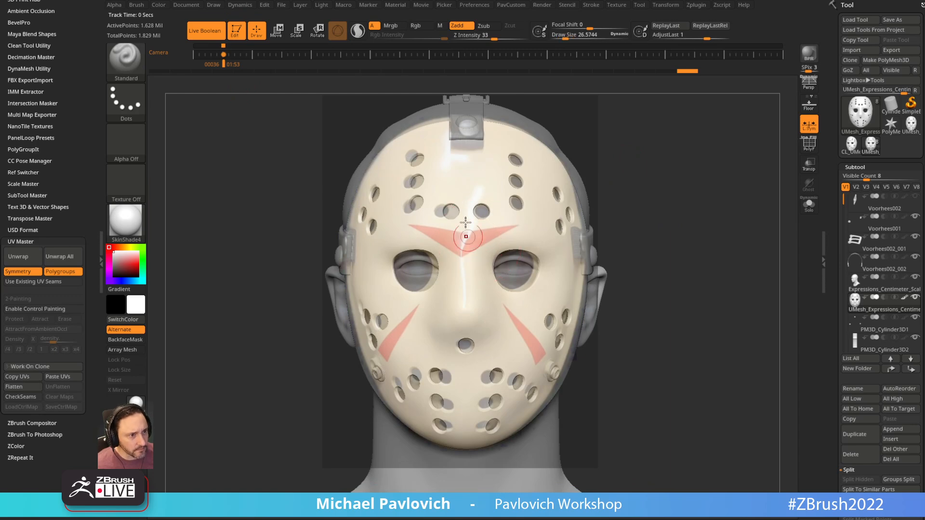
pyautogui.press('b')
pyautogui.press('p')
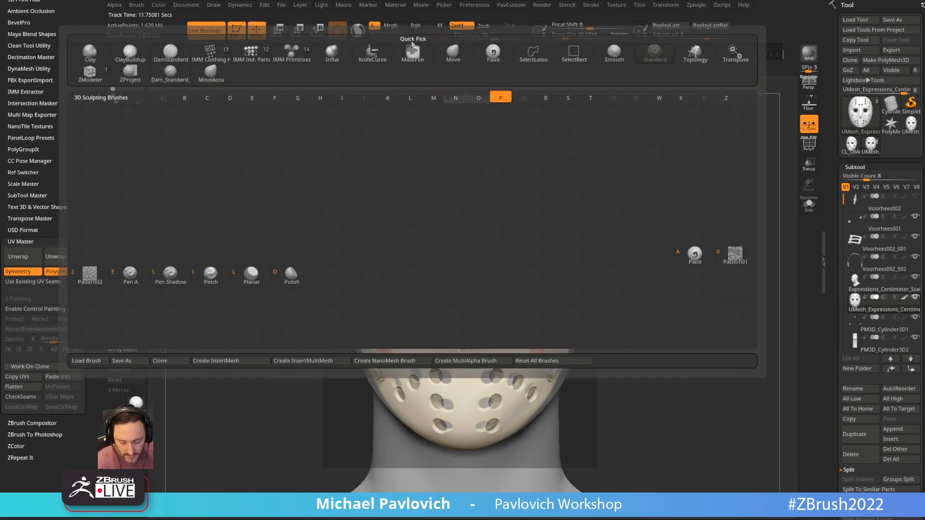
pyautogui.press('a')
pyautogui.scroll(3, 73, 84)
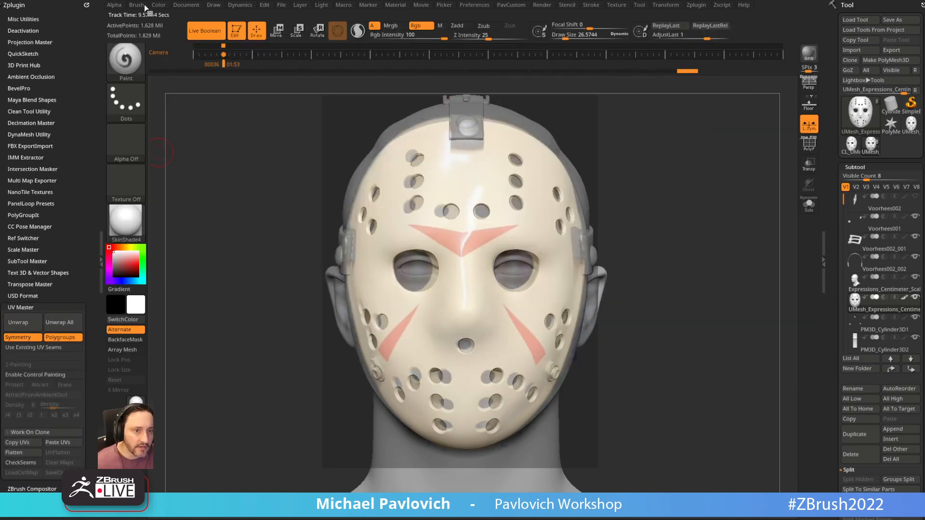
# Open the brush settings, collapse the Depth section, and check the Spotlight Projection option under Samples.
pyautogui.click(133, 9)
pyautogui.moveTo(88, 249); pyautogui.dragTo(87, 204)
pyautogui.scroll(-8, 86, 207)
pyautogui.scroll(10, 101, 306)
pyautogui.click(49, 240)
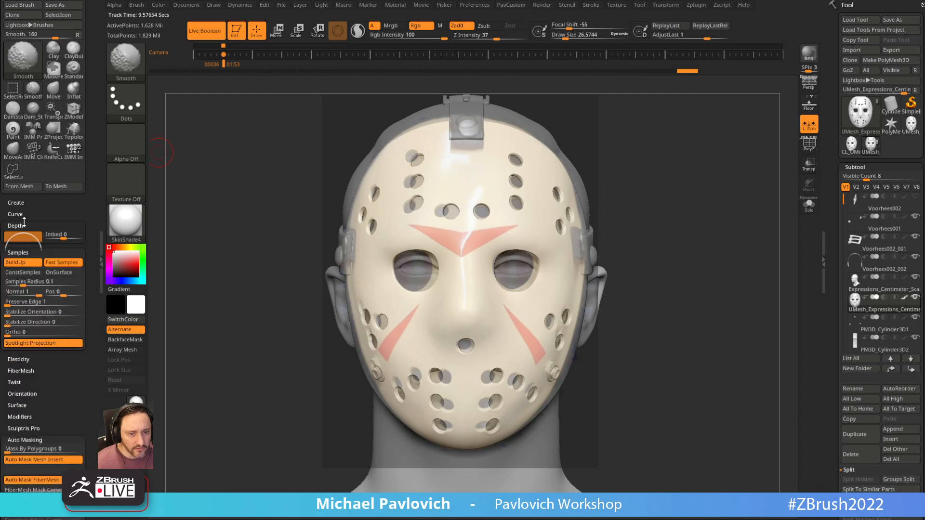
# Paint the red forehead chevron and cheek stripes from the Spotlight reference onto the mask, hide the reference, and inspect the side.
pyautogui.moveTo(427, 234)
pyautogui.mouseDown()
pyautogui.moveTo(502, 231)
pyautogui.moveTo(445, 243)
pyautogui.moveTo(477, 236)
pyautogui.moveTo(465, 256)
pyautogui.mouseUp()
pyautogui.moveTo(501, 306); pyautogui.dragTo(540, 349)
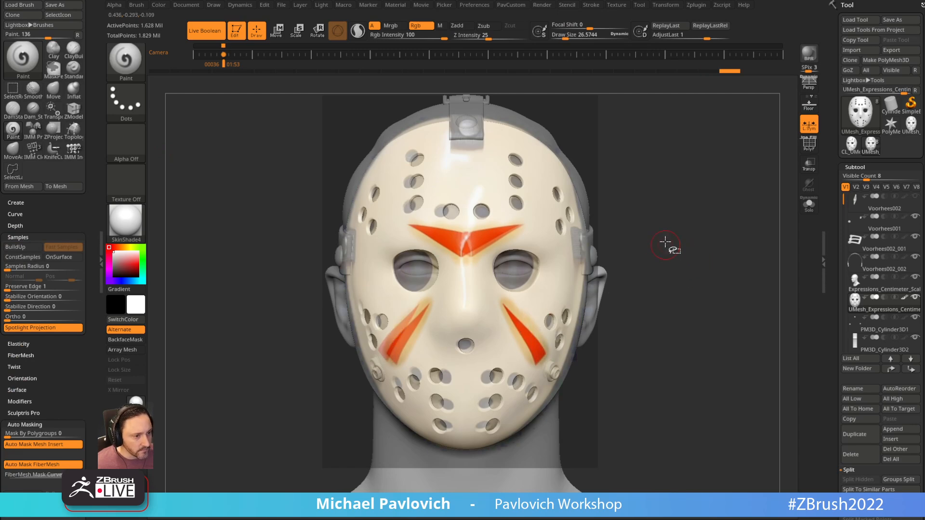
pyautogui.moveTo(706, 199); pyautogui.dragTo(464, 304)
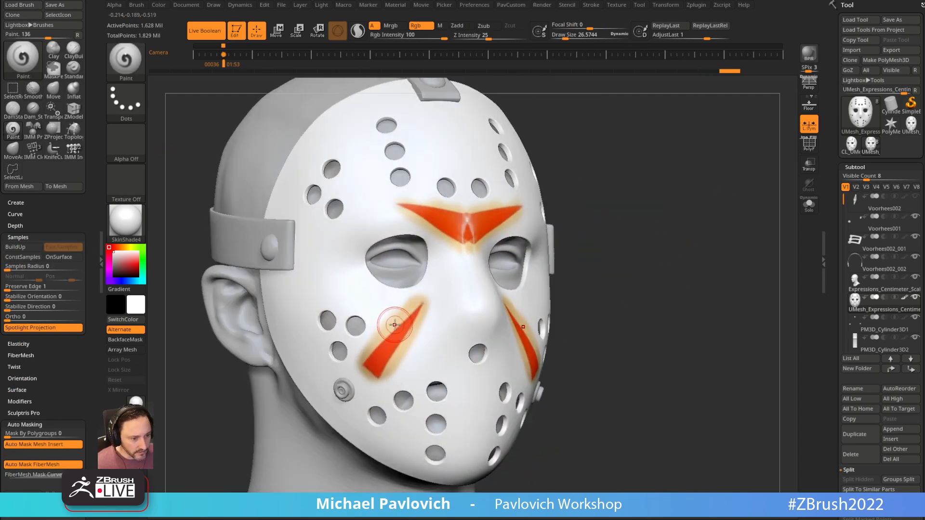
# Sample a tan color from the edge of the painted markings and fill the whole mask with it.
pyautogui.press('c')
pyautogui.press('c')
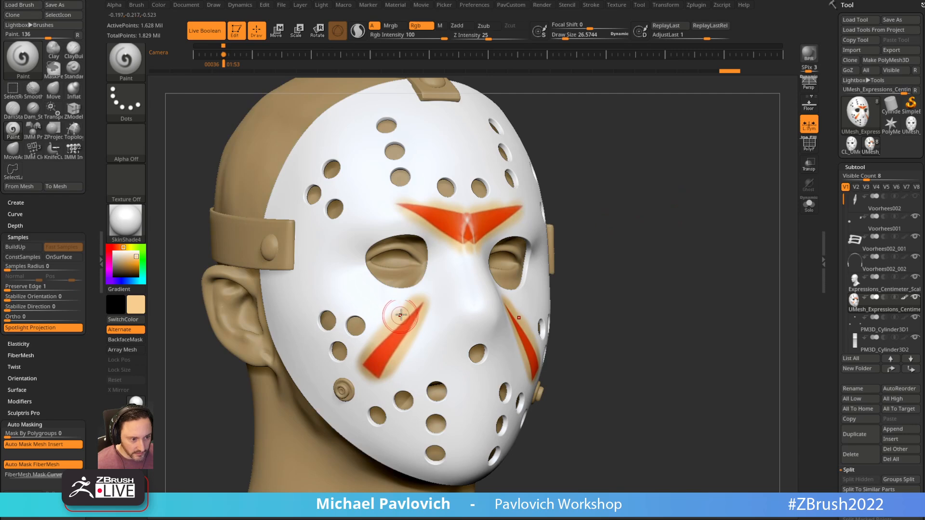
pyautogui.hotkey('ctrl', 'f')
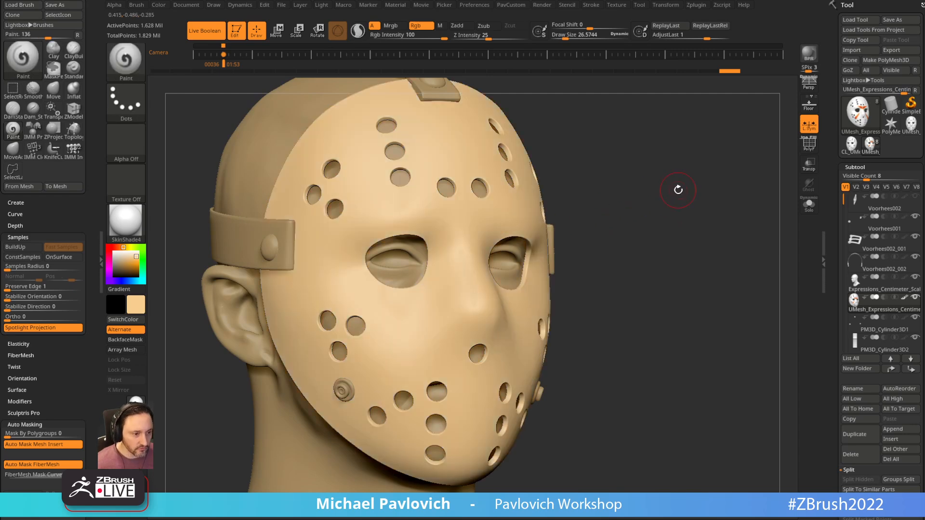
pyautogui.click(163, 5)
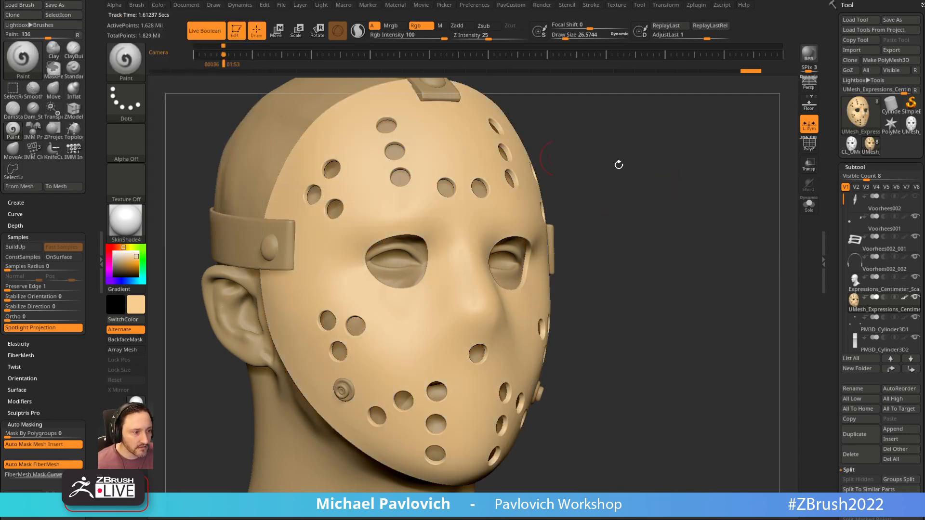
pyautogui.moveTo(742, 179); pyautogui.dragTo(712, 193)
pyautogui.press('f')
pyautogui.moveTo(665, 214); pyautogui.dragTo(693, 193)
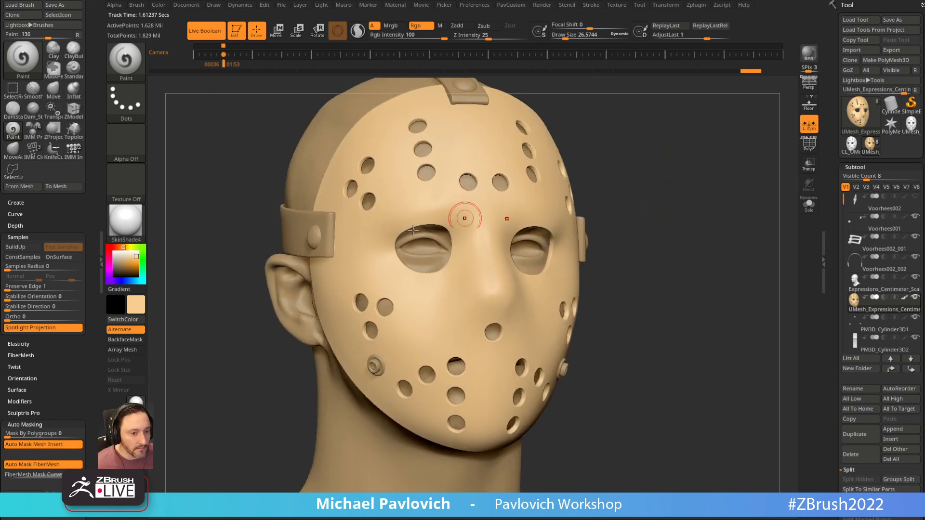
# Choose a darker brown and fill the whole hockey mask with it.
pyautogui.moveTo(128, 260); pyautogui.dragTo(131, 269)
pyautogui.hotkey('ctrl', 'f')
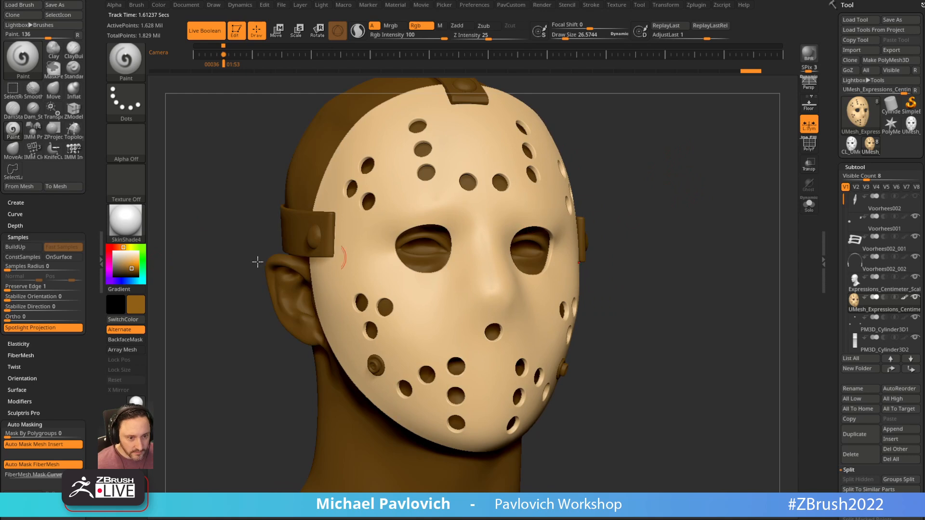
pyautogui.hotkey('ctrl', 'f')
pyautogui.moveTo(710, 169); pyautogui.dragTo(689, 182)
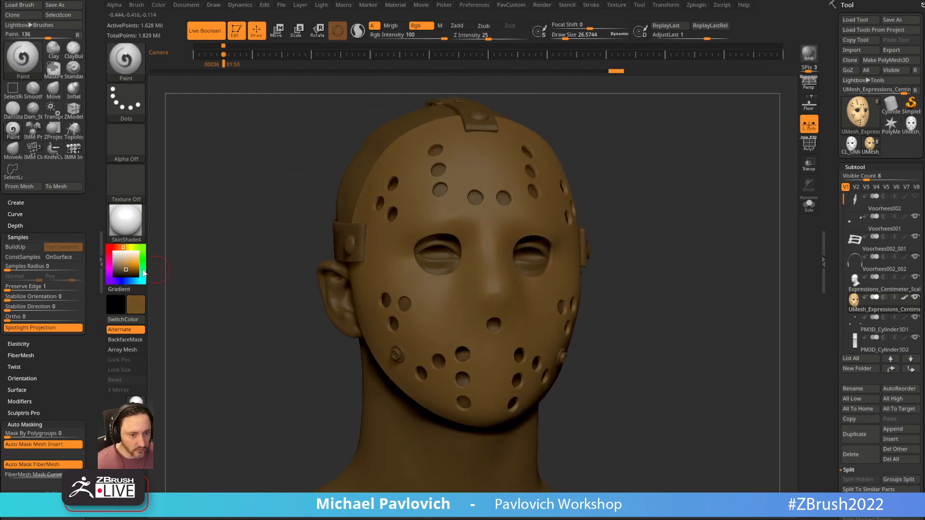
# Pick a lighter tan and set the Standard brush to paint Rgb color only at draw size about 61.8.
pyautogui.moveTo(125, 269); pyautogui.dragTo(128, 262)
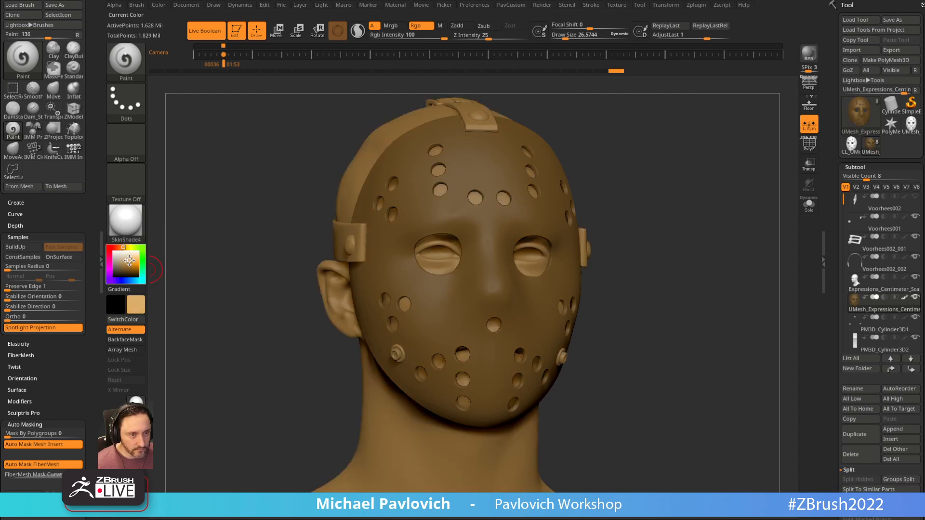
pyautogui.moveTo(593, 118); pyautogui.dragTo(594, 140)
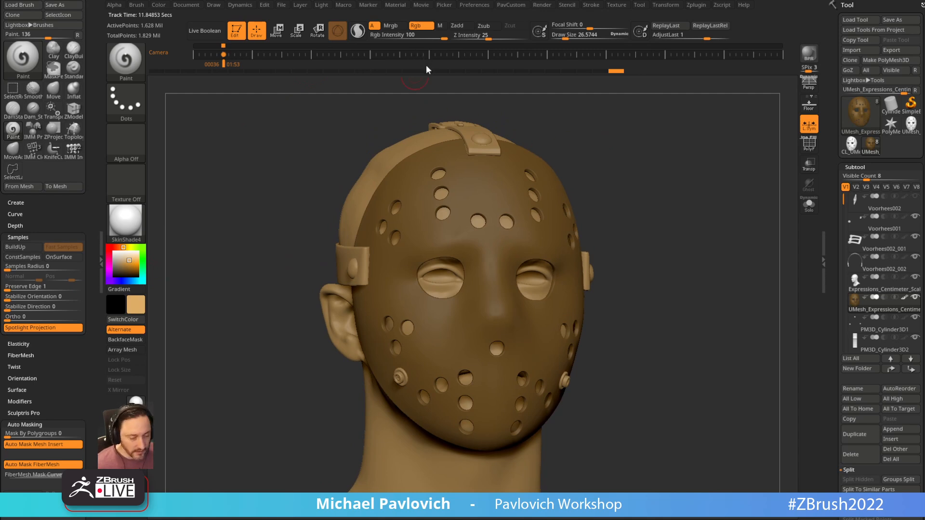
pyautogui.press('b')
pyautogui.press('s')
pyautogui.press('t')
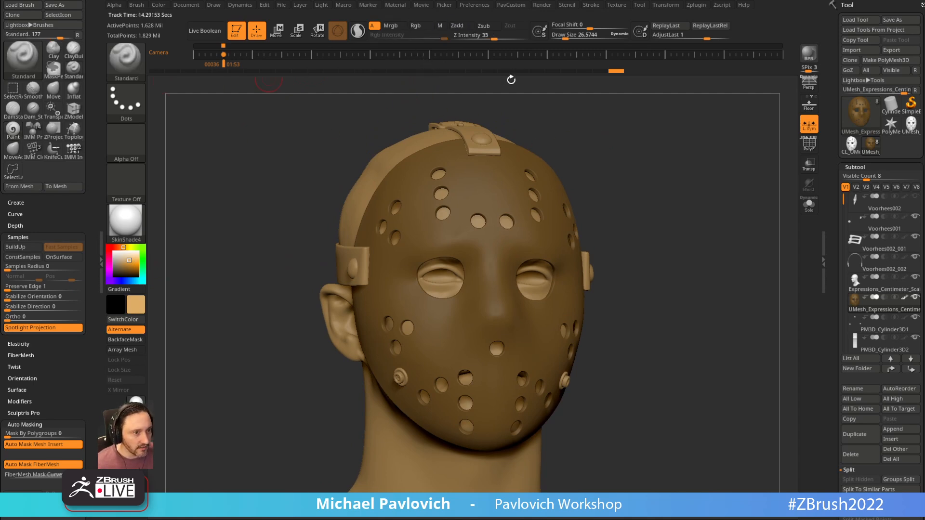
pyautogui.click(416, 26)
pyautogui.moveTo(622, 149)
pyautogui.mouseDown()
pyautogui.moveTo(657, 151)
pyautogui.moveTo(613, 155)
pyautogui.moveTo(650, 177)
pyautogui.mouseUp()
pyautogui.press('s')
pyautogui.moveTo(579, 105); pyautogui.dragTo(622, 124)
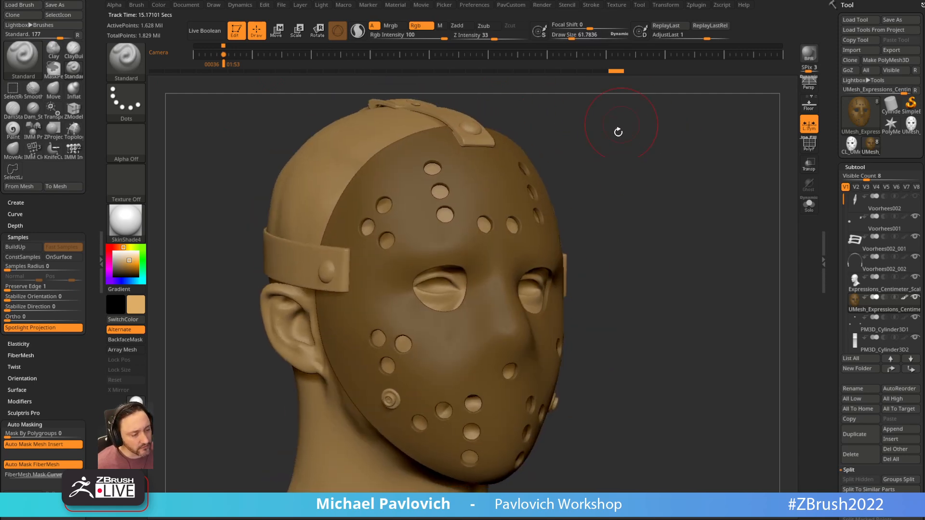
# Undo a test stroke across the forehead and lower the Rgb Intensity to 36.
pyautogui.moveTo(413, 189); pyautogui.dragTo(425, 254)
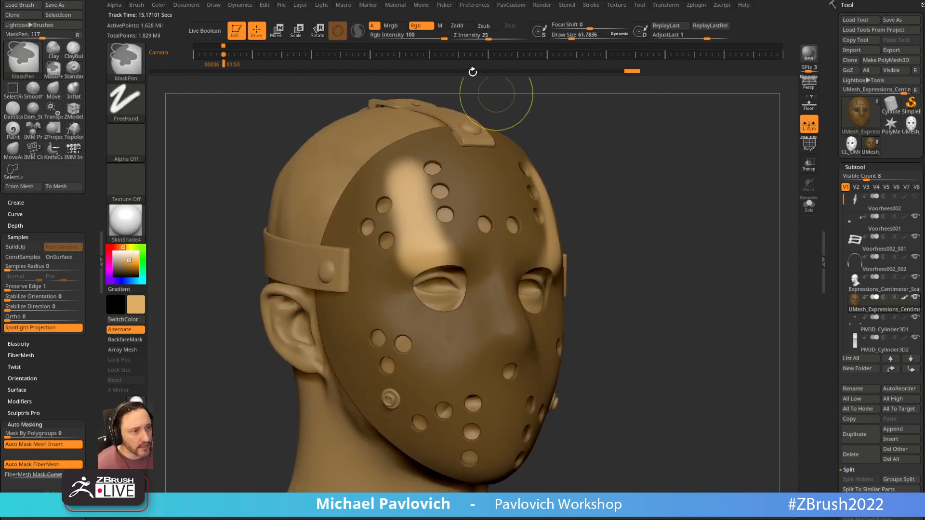
pyautogui.hotkey('ctrl', 'z')
pyautogui.moveTo(429, 36); pyautogui.dragTo(398, 36)
pyautogui.moveTo(516, 128); pyautogui.dragTo(553, 143)
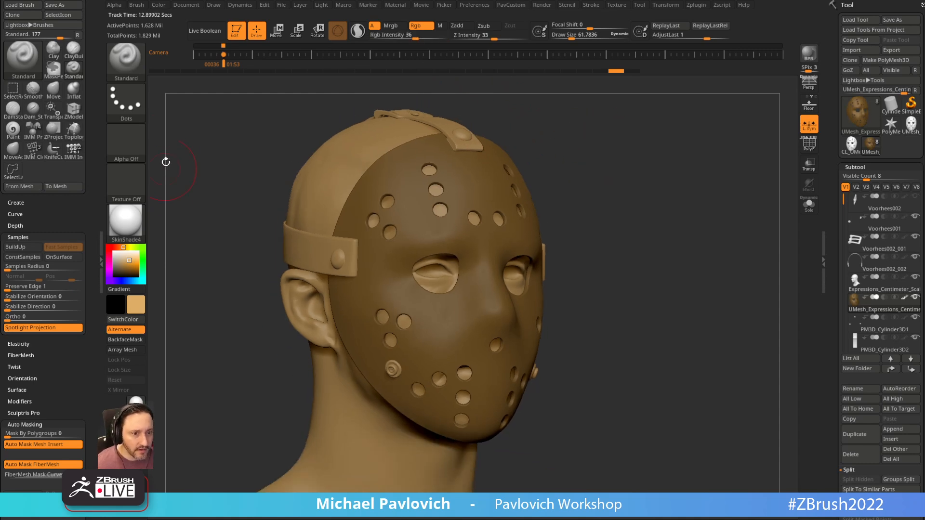
# Assign ~BrushAlpha to the Standard brush and modify it with Streak Length 45 and streak density about 0.055.
pyautogui.click(126, 144)
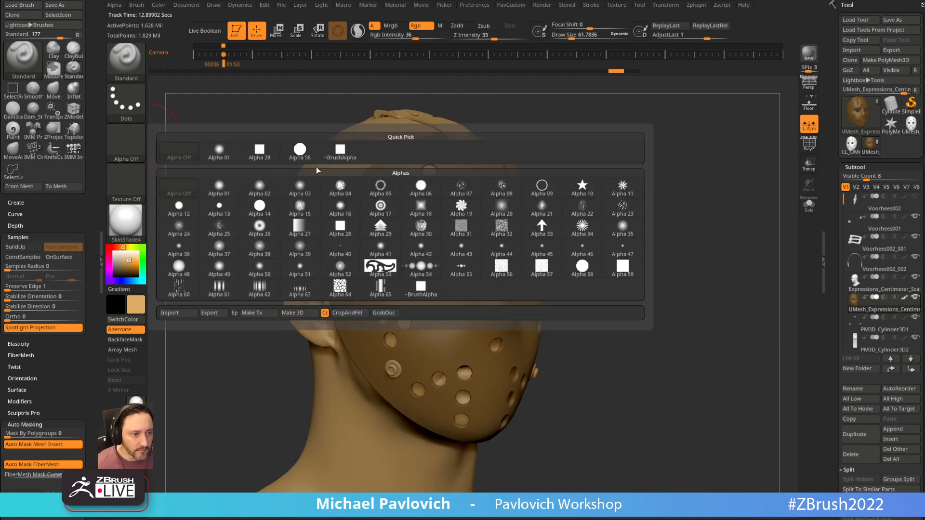
pyautogui.click(339, 149)
pyautogui.press('b')
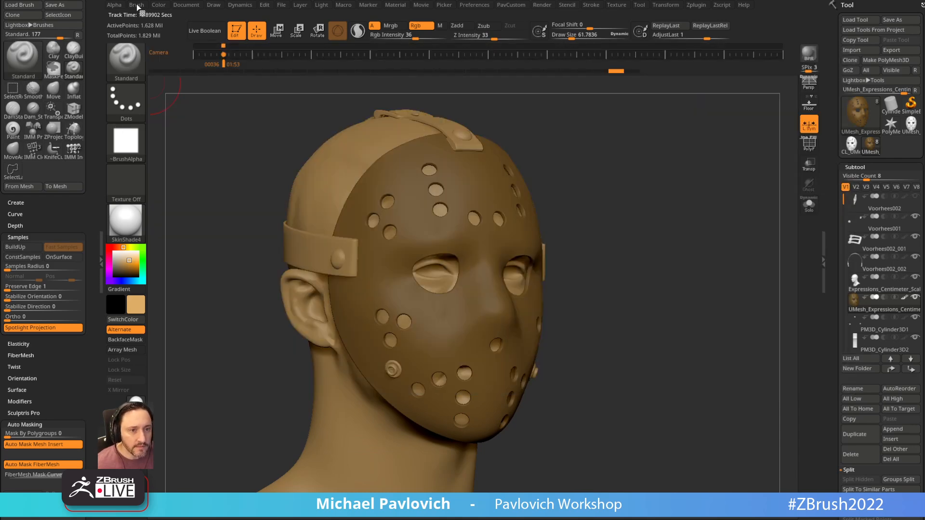
pyautogui.click(117, 6)
pyautogui.press('shift')
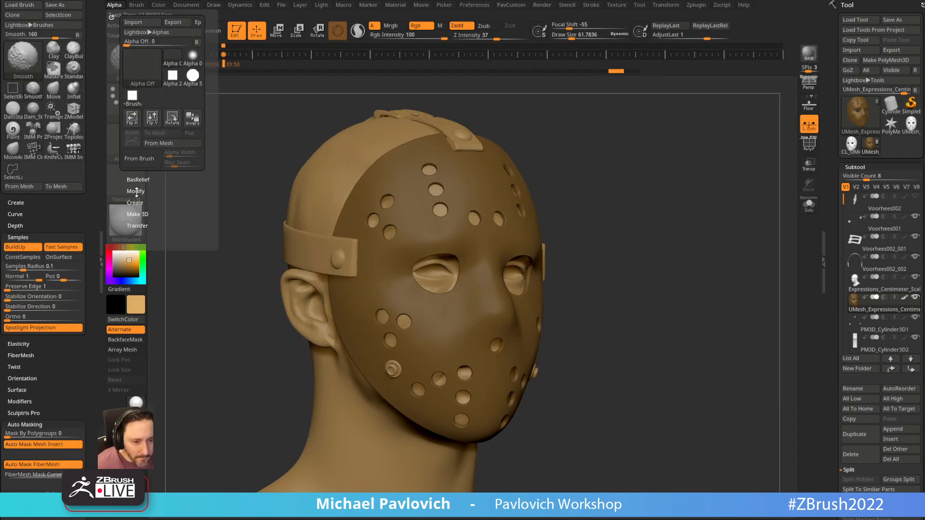
pyautogui.click(136, 192)
pyautogui.moveTo(151, 200); pyautogui.dragTo(159, 200)
pyautogui.moveTo(174, 210); pyautogui.dragTo(142, 214)
pyautogui.moveTo(142, 211); pyautogui.dragTo(146, 211)
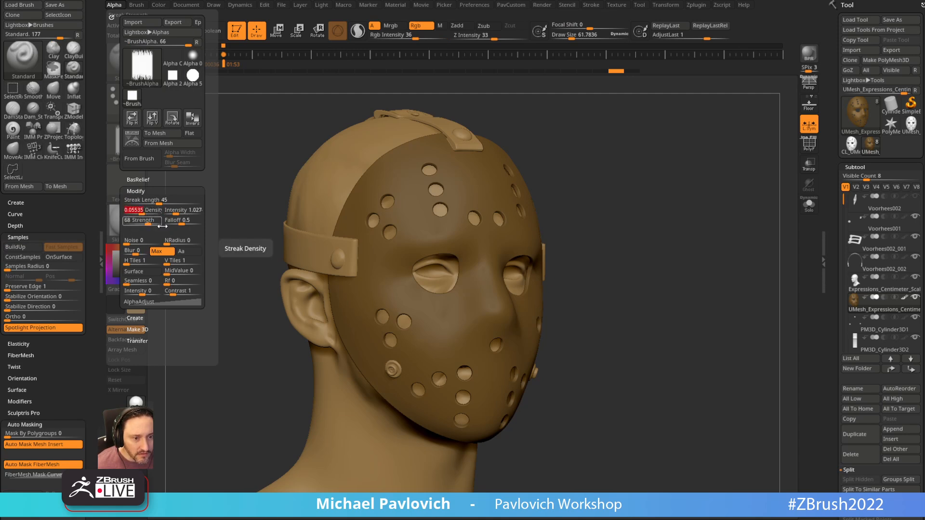
# Paint soft tan highlights on the mask's forehead, brow and nose, enlarging the draw size to about 68.5.
pyautogui.moveTo(413, 203)
pyautogui.mouseDown()
pyautogui.moveTo(427, 231)
pyautogui.moveTo(424, 217)
pyautogui.mouseUp()
pyautogui.moveTo(603, 170); pyautogui.dragTo(561, 157)
pyautogui.moveTo(420, 215); pyautogui.dragTo(438, 206)
pyautogui.moveTo(647, 121); pyautogui.dragTo(647, 121)
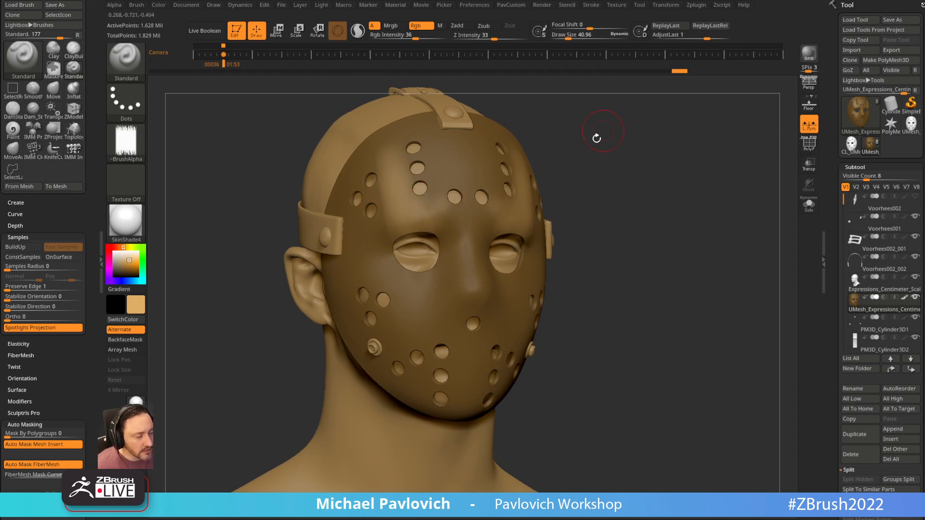
pyautogui.moveTo(584, 142)
pyautogui.mouseDown()
pyautogui.moveTo(593, 154)
pyautogui.moveTo(597, 146)
pyautogui.moveTo(587, 143)
pyautogui.moveTo(586, 151)
pyautogui.mouseUp()
pyautogui.press('s')
pyautogui.moveTo(351, 236)
pyautogui.mouseDown()
pyautogui.moveTo(372, 225)
pyautogui.moveTo(430, 225)
pyautogui.moveTo(459, 285)
pyautogui.mouseUp()
pyautogui.moveTo(579, 192); pyautogui.dragTo(537, 188)
pyautogui.press('s')
pyautogui.moveTo(438, 200); pyautogui.dragTo(433, 200)
pyautogui.moveTo(428, 184)
pyautogui.mouseDown()
pyautogui.moveTo(428, 204)
pyautogui.moveTo(451, 166)
pyautogui.mouseUp()
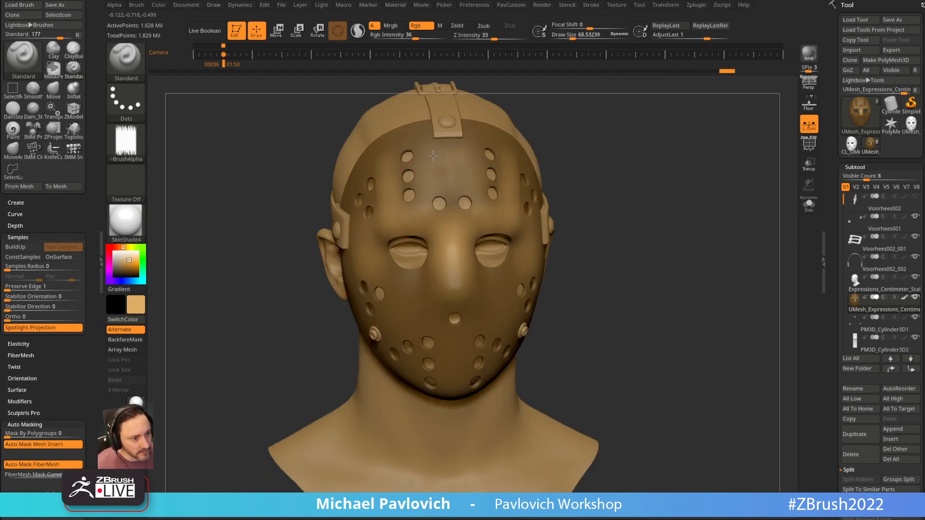
# Blend more tan over the side of the forehead and around the eye opening of the mask.
pyautogui.moveTo(504, 93); pyautogui.dragTo(543, 88)
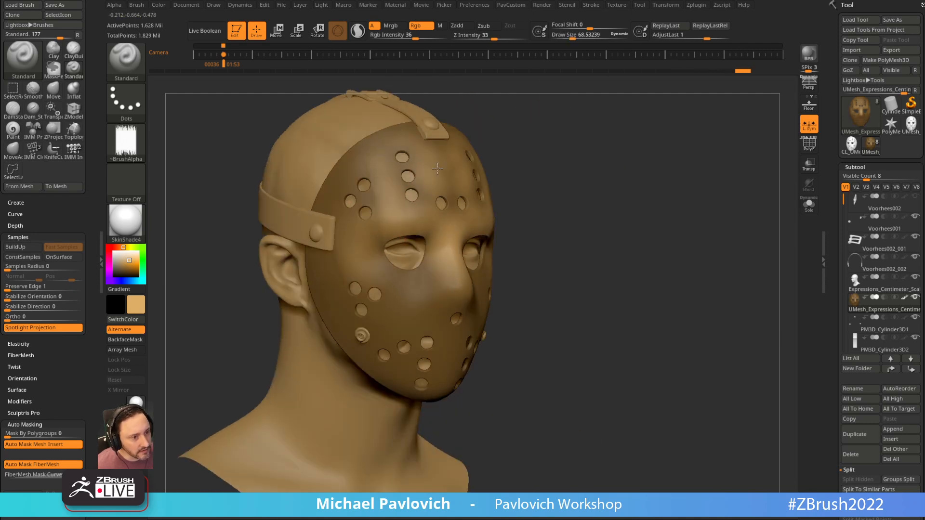
pyautogui.moveTo(426, 227); pyautogui.dragTo(451, 193)
pyautogui.moveTo(518, 128); pyautogui.dragTo(542, 126)
pyautogui.moveTo(372, 148)
pyautogui.mouseDown()
pyautogui.moveTo(340, 220)
pyautogui.moveTo(385, 230)
pyautogui.moveTo(341, 211)
pyautogui.moveTo(315, 263)
pyautogui.moveTo(366, 294)
pyautogui.moveTo(412, 276)
pyautogui.moveTo(426, 315)
pyautogui.mouseUp()
pyautogui.moveTo(536, 226)
pyautogui.keyDown('alt'); pyautogui.mouseDown()
pyautogui.moveTo(518, 184)
pyautogui.moveTo(474, 186)
pyautogui.mouseUp(); pyautogui.keyUp('alt')
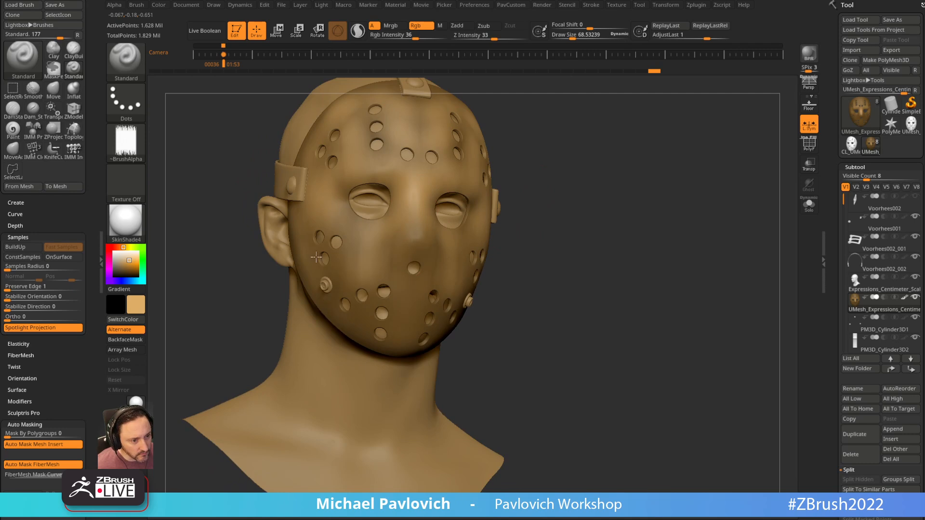
# Paint tan variation over the mask's cheeks, jaw and chin, reducing the draw size to about 43.7.
pyautogui.moveTo(316, 274); pyautogui.dragTo(401, 217)
pyautogui.moveTo(530, 137); pyautogui.dragTo(514, 138)
pyautogui.moveTo(365, 265)
pyautogui.mouseDown()
pyautogui.moveTo(346, 270)
pyautogui.moveTo(398, 245)
pyautogui.mouseUp()
pyautogui.moveTo(523, 270); pyautogui.dragTo(523, 224)
pyautogui.press('[')
pyautogui.moveTo(384, 299)
pyautogui.mouseDown()
pyautogui.moveTo(406, 261)
pyautogui.moveTo(401, 344)
pyautogui.mouseUp()
pyautogui.moveTo(530, 207); pyautogui.dragTo(415, 256)
pyautogui.moveTo(578, 163); pyautogui.dragTo(535, 147)
# Turn on polypaint display for all subtools so the unpainted bust and straps appear white.
pyautogui.keyDown('alt'); pyautogui.moveTo(668, 214); pyautogui.dragTo(715, 203); pyautogui.keyUp('alt')
pyautogui.keyDown('shift'); pyautogui.click(905, 298); pyautogui.keyUp('shift')
pyautogui.keyDown('shift'); pyautogui.click(905, 299); pyautogui.keyUp('shift')
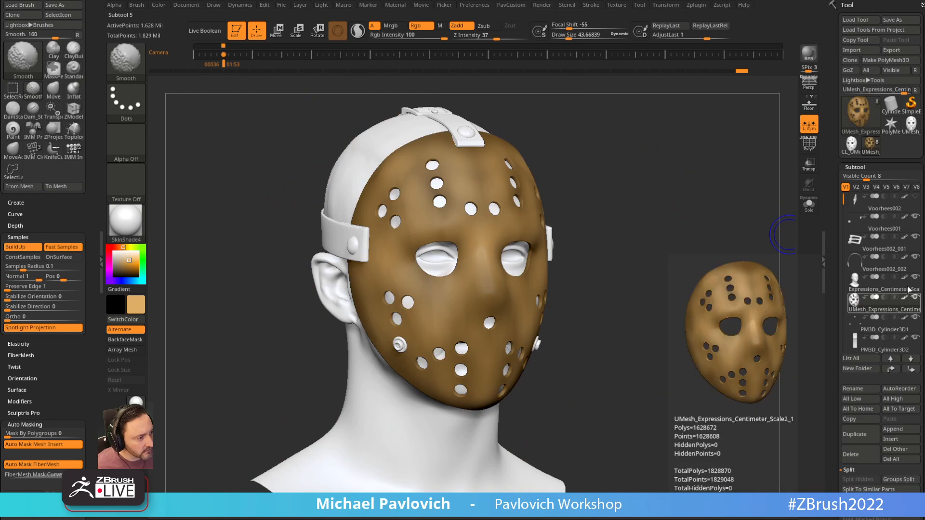
# Continue painting tan over the mask's brow, side and cheek at draw size about 49.4.
pyautogui.moveTo(636, 201)
pyautogui.mouseDown()
pyautogui.moveTo(605, 186)
pyautogui.moveTo(632, 191)
pyautogui.moveTo(642, 160)
pyautogui.moveTo(659, 184)
pyautogui.moveTo(586, 185)
pyautogui.mouseUp()
pyautogui.moveTo(458, 223); pyautogui.dragTo(457, 254)
pyautogui.moveTo(610, 180)
pyautogui.mouseDown()
pyautogui.moveTo(581, 163)
pyautogui.moveTo(435, 166)
pyautogui.mouseUp()
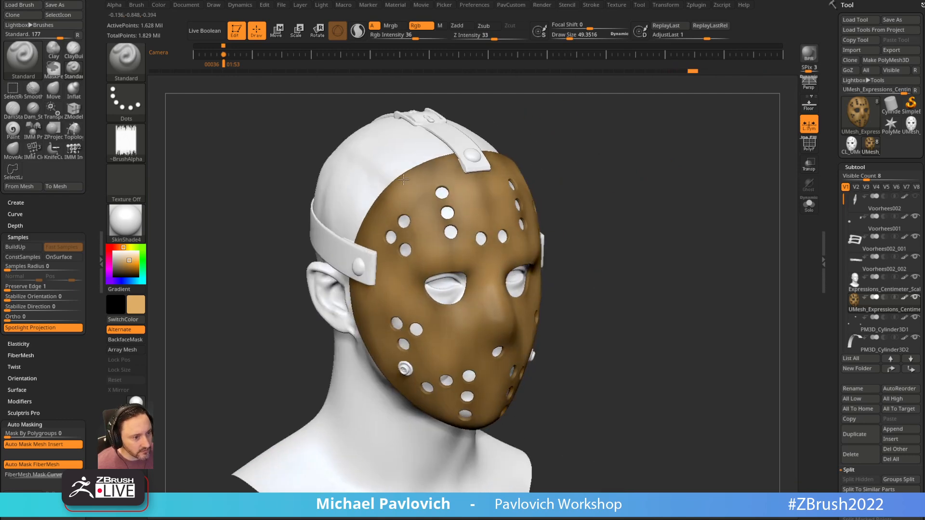
pyautogui.moveTo(569, 219); pyautogui.dragTo(420, 299)
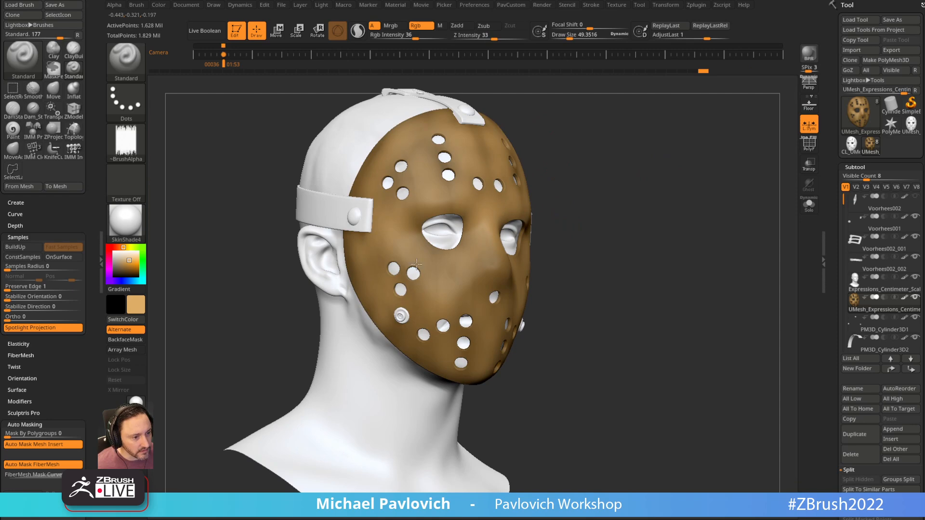
pyautogui.moveTo(578, 262); pyautogui.dragTo(593, 125)
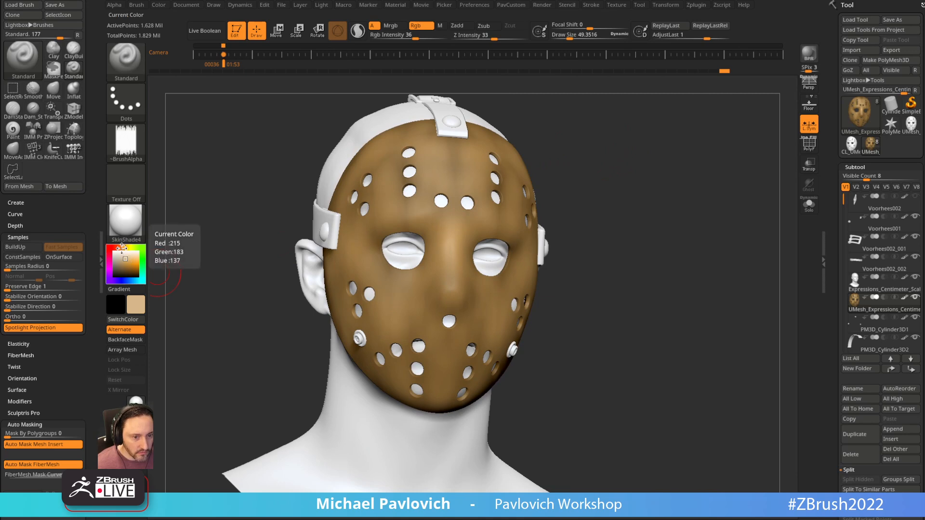
# Pick a pale pink color and paint faint streaks on the mask's forehead, nose and cheeks at draw size about 49.4.
pyautogui.click(109, 260)
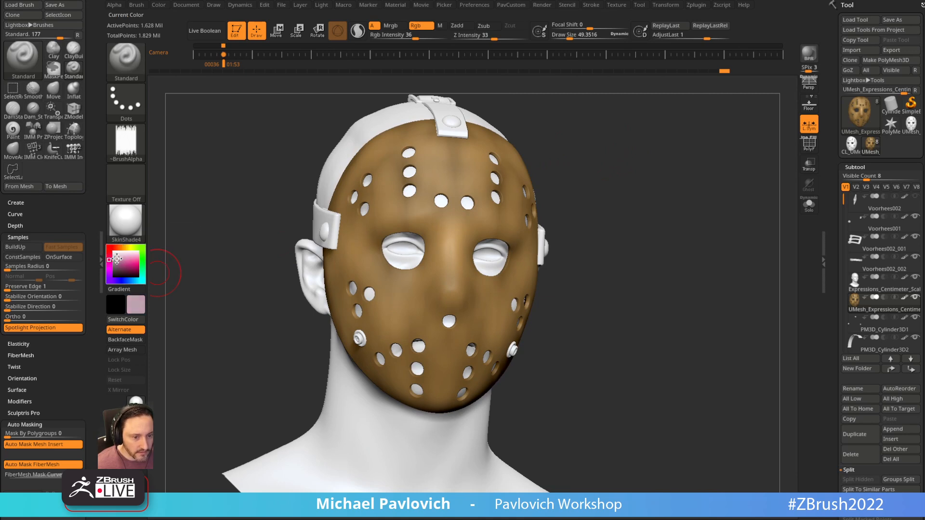
pyautogui.moveTo(385, 164); pyautogui.dragTo(404, 224)
pyautogui.moveTo(597, 158); pyautogui.dragTo(607, 145)
pyautogui.moveTo(541, 162); pyautogui.dragTo(554, 158)
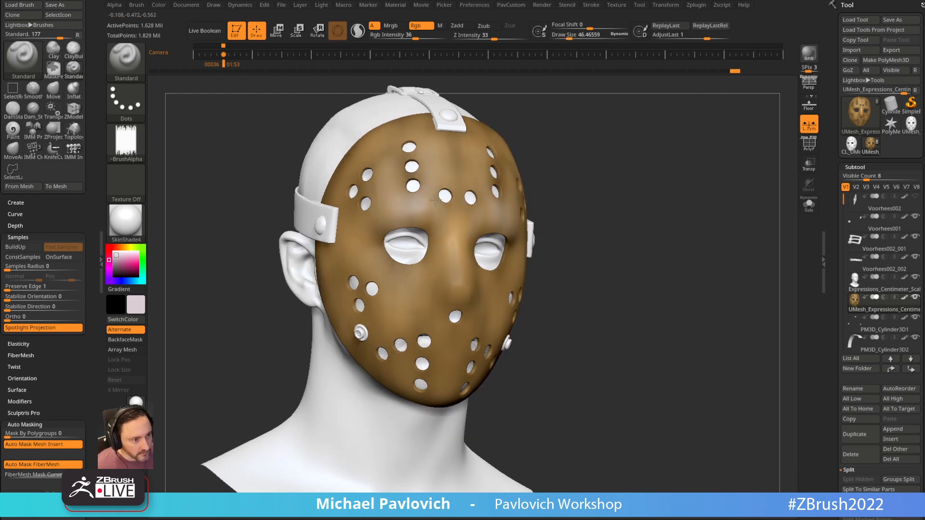
pyautogui.moveTo(533, 148)
pyautogui.mouseDown()
pyautogui.moveTo(535, 205)
pyautogui.moveTo(586, 186)
pyautogui.mouseUp()
pyautogui.press('s')
pyautogui.moveTo(441, 233); pyautogui.dragTo(446, 233)
pyautogui.moveTo(452, 267)
pyautogui.mouseDown()
pyautogui.moveTo(462, 327)
pyautogui.moveTo(463, 316)
pyautogui.mouseUp()
pyautogui.moveTo(385, 262); pyautogui.dragTo(378, 136)
# Spread pale pink patches over the mask's jaw, chin, forehead and side edge.
pyautogui.moveTo(450, 174); pyautogui.dragTo(487, 162, button='right')
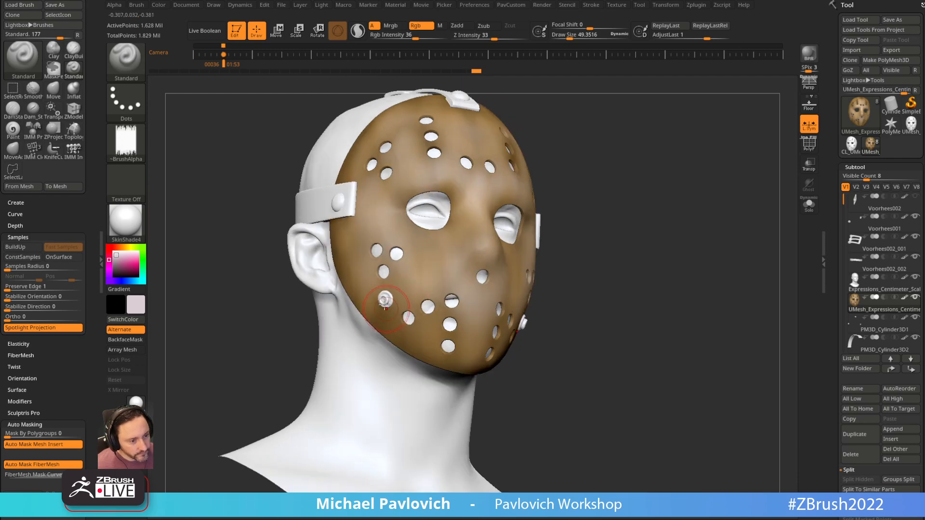
pyautogui.moveTo(383, 305); pyautogui.dragTo(413, 345)
pyautogui.moveTo(468, 313); pyautogui.dragTo(489, 351, button='right')
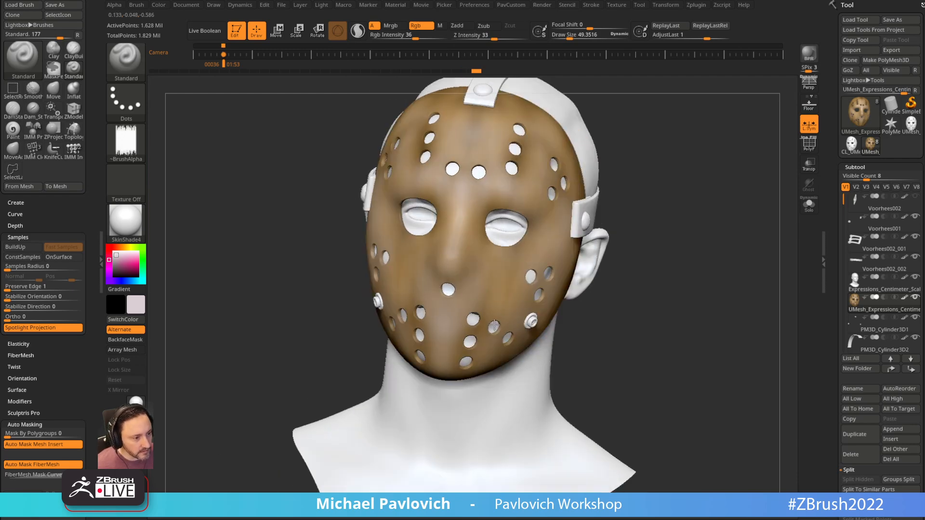
pyautogui.moveTo(531, 293); pyautogui.dragTo(536, 166)
pyautogui.moveTo(635, 159); pyautogui.dragTo(694, 212, button='right')
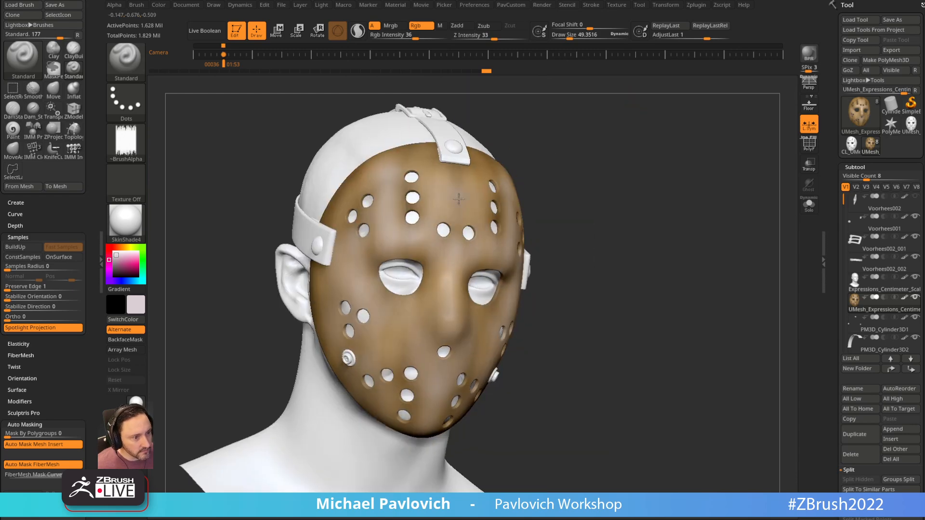
pyautogui.moveTo(426, 152); pyautogui.dragTo(384, 189, button='right')
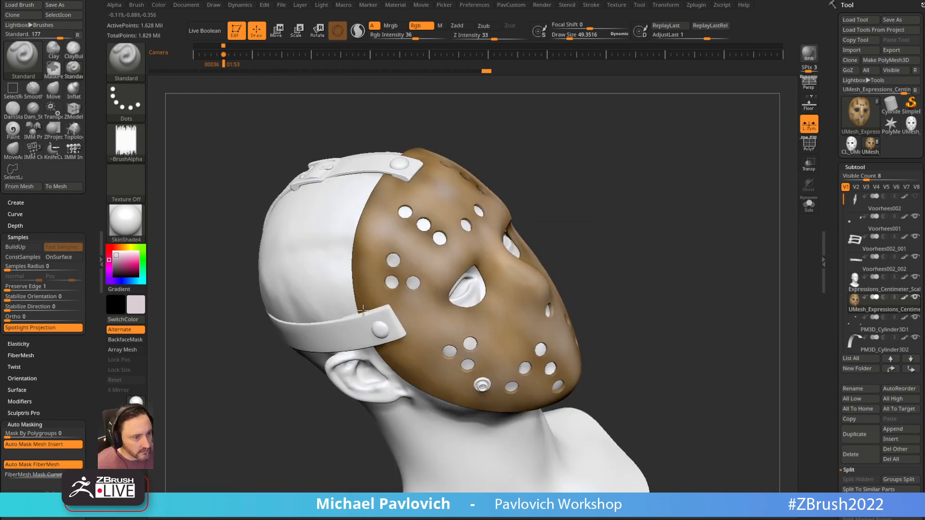
pyautogui.moveTo(402, 290); pyautogui.dragTo(406, 282)
# Switch the Standard brush to Alpha 23 and set the draw size to about 24.5.
pyautogui.moveTo(548, 179)
pyautogui.keyDown('alt'); pyautogui.mouseDown(button='right')
pyautogui.moveTo(533, 146)
pyautogui.moveTo(522, 148)
pyautogui.mouseUp(button='right'); pyautogui.keyUp('alt')
pyautogui.click(126, 142)
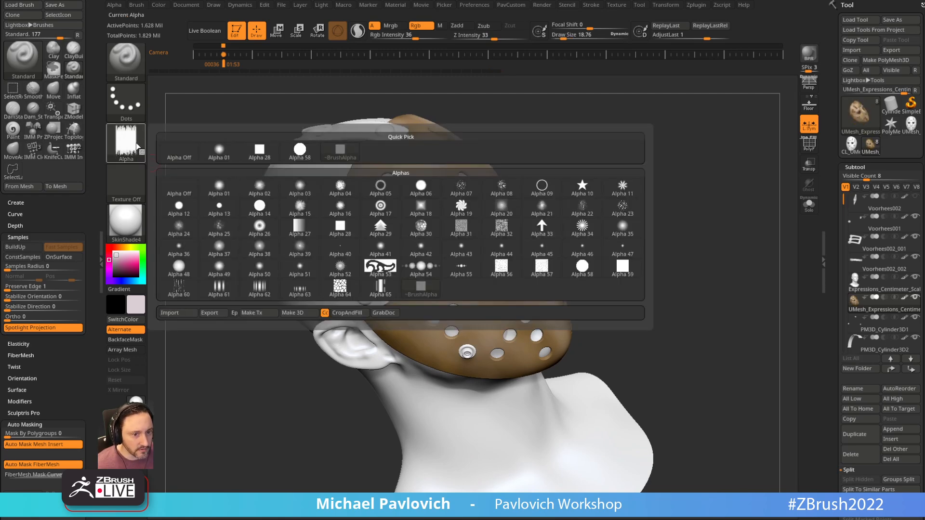
pyautogui.click(617, 210)
pyautogui.press('s')
pyautogui.moveTo(186, 154); pyautogui.dragTo(189, 154)
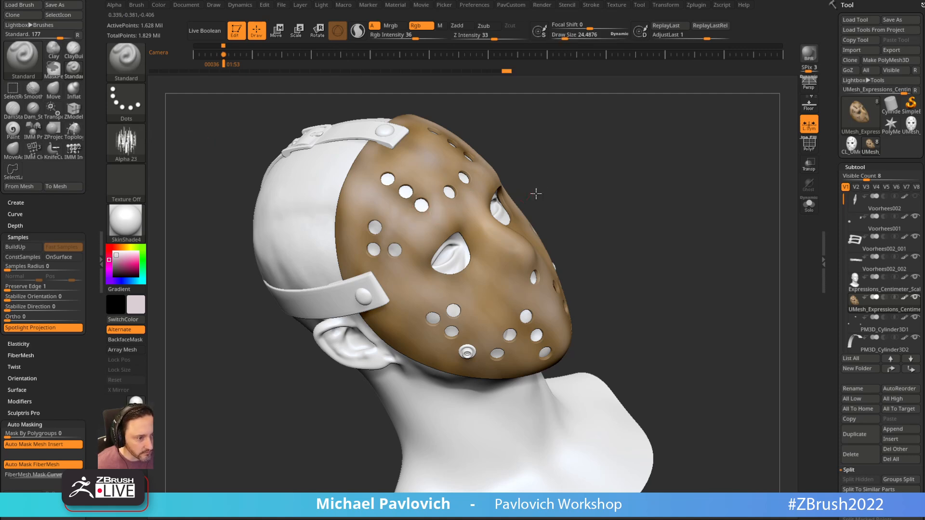
# Paint pale pink streaks over the mask's cheeks and lower face at draw size about 61.8.
pyautogui.moveTo(546, 194); pyautogui.dragTo(530, 207)
pyautogui.press('ctrl')
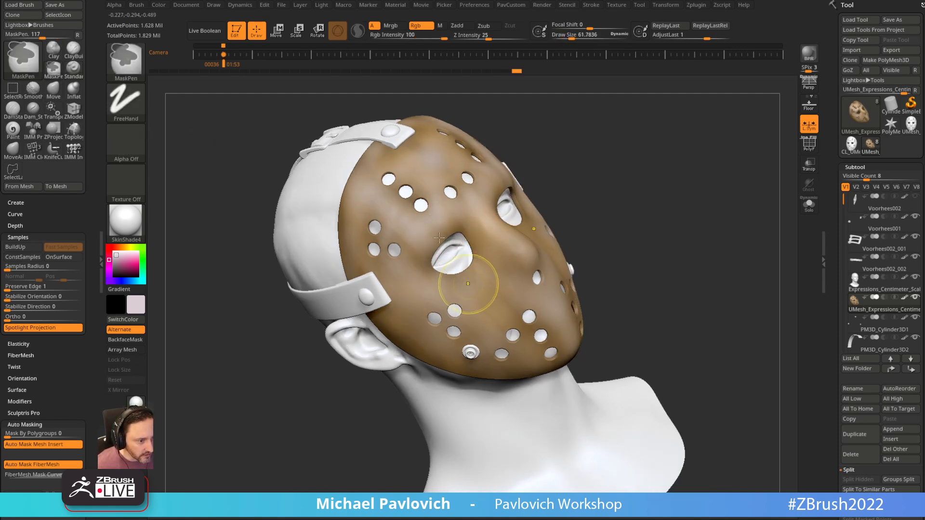
pyautogui.moveTo(484, 323); pyautogui.dragTo(491, 252, button='right')
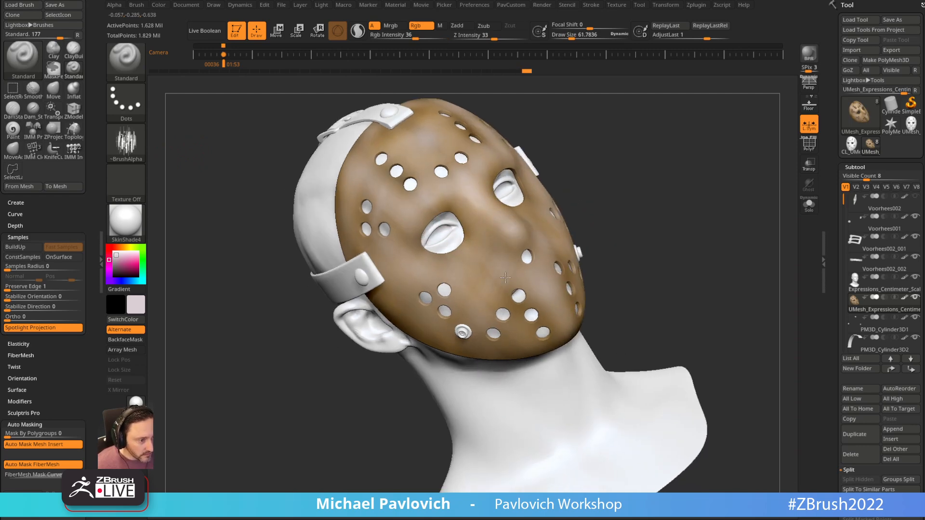
pyautogui.moveTo(544, 261); pyautogui.dragTo(652, 187, button='right')
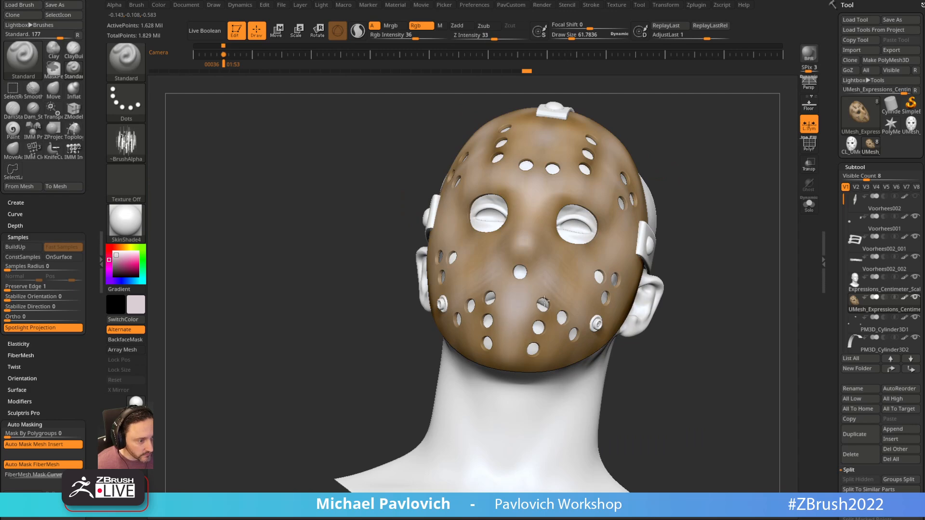
pyautogui.moveTo(646, 231); pyautogui.dragTo(495, 310)
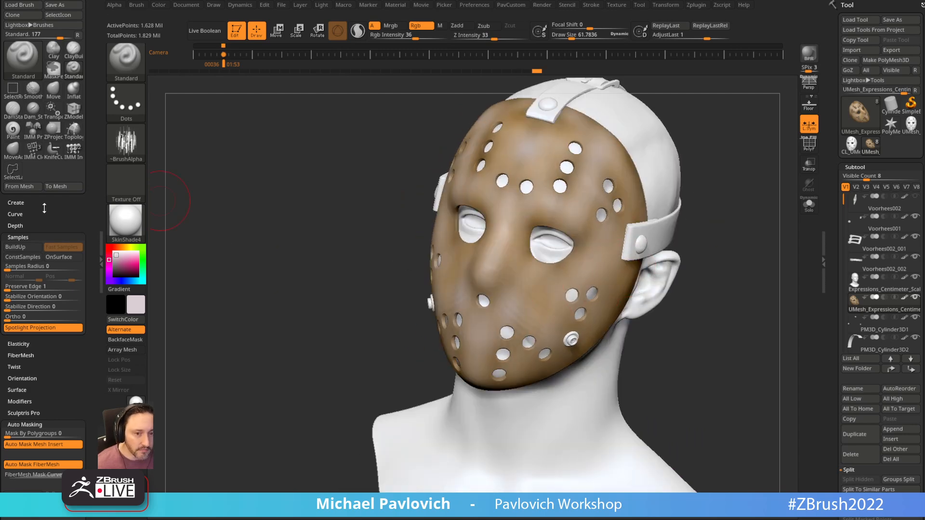
# Expand the brush's Alpha and Texture settings and review the Polypaint Mode options.
pyautogui.scroll(-8, 46, 207)
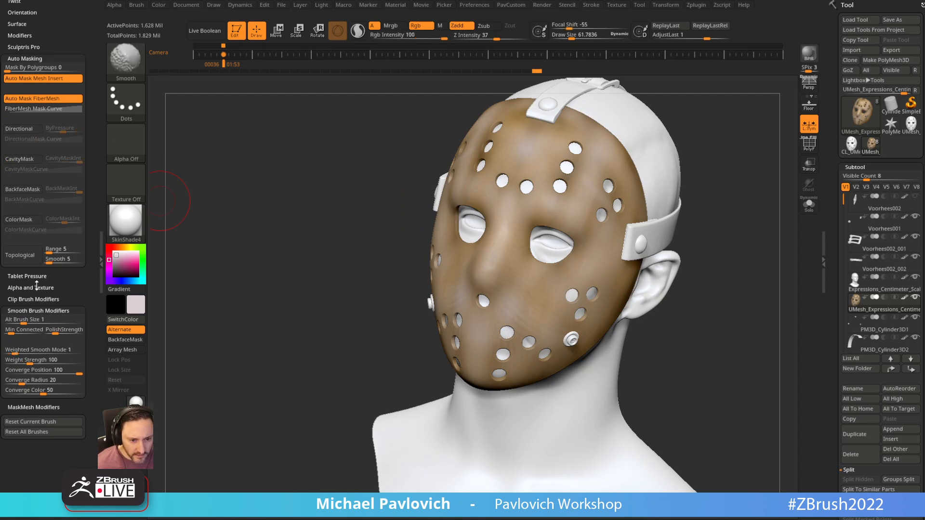
pyautogui.click(37, 288)
pyautogui.click(32, 287)
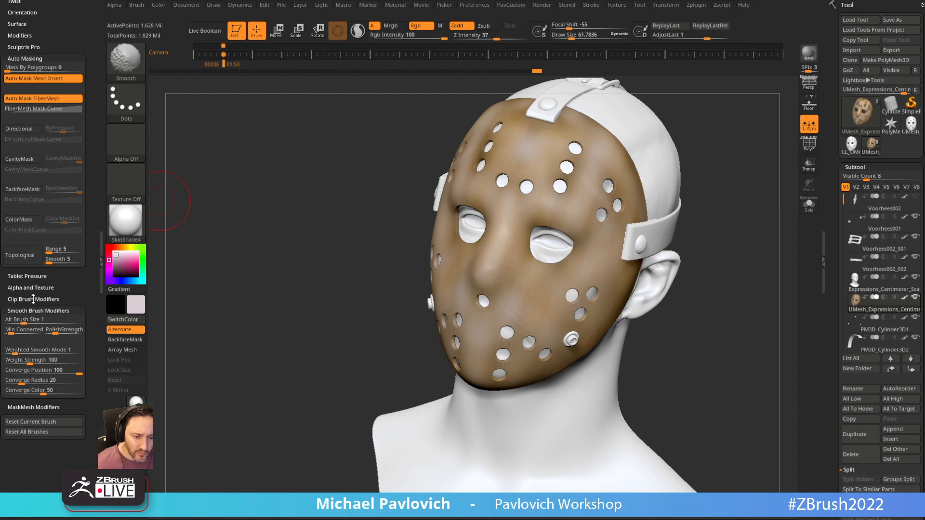
pyautogui.scroll(1, 48, 291)
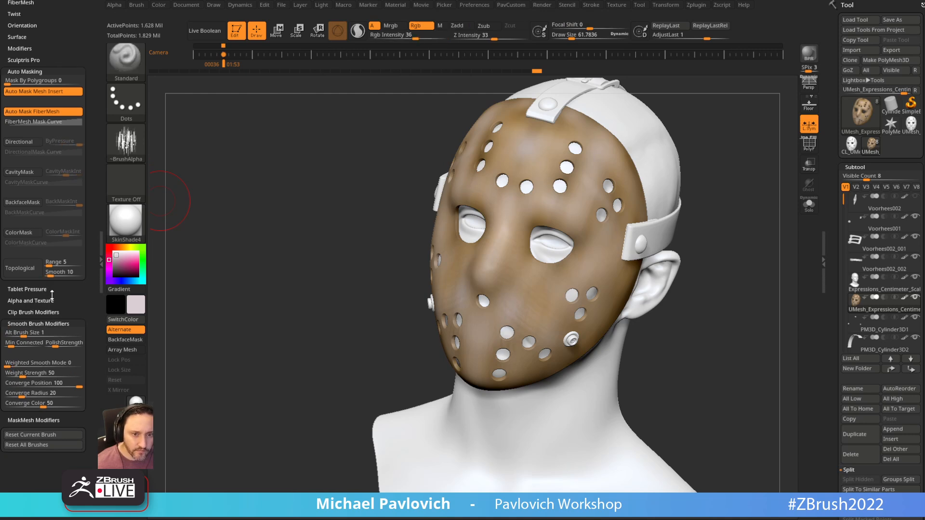
pyautogui.click(47, 299)
pyautogui.scroll(-1, 57, 285)
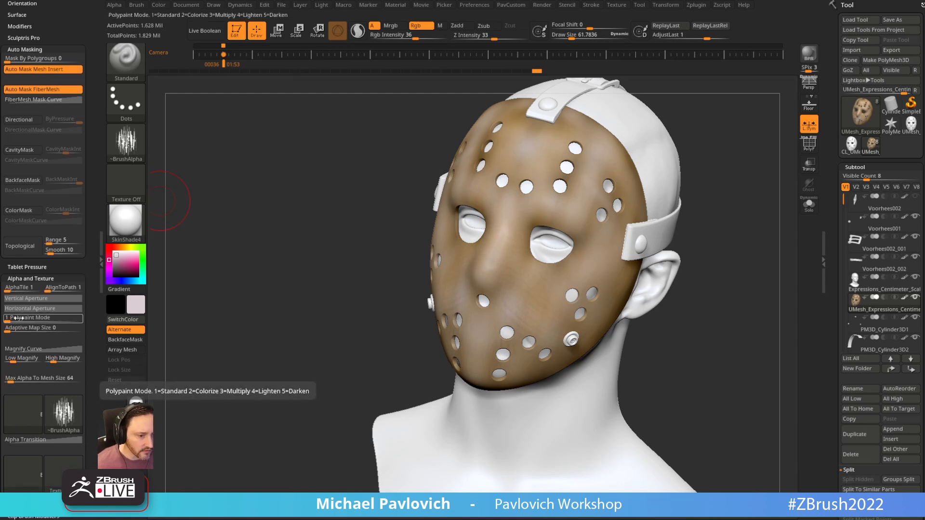
# Sample a golden tan from the mask and paint it over the cheek and jaw at draw size about 61.8.
pyautogui.moveTo(428, 153); pyautogui.dragTo(424, 319)
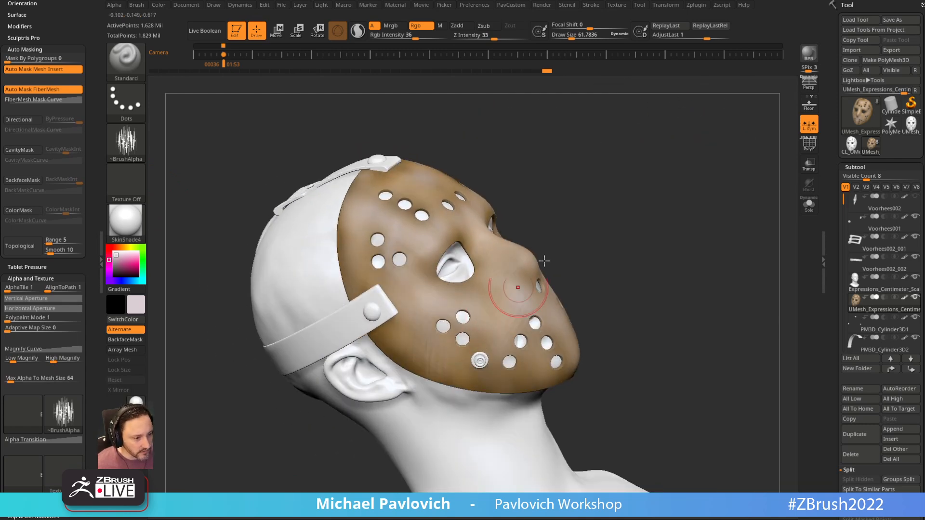
pyautogui.moveTo(491, 322); pyautogui.dragTo(455, 370, button='right')
pyautogui.press('c')
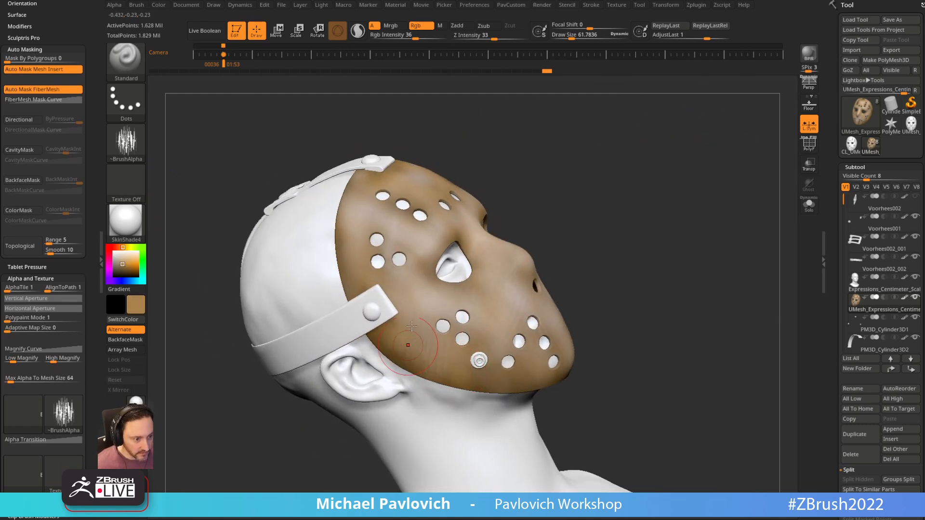
pyautogui.moveTo(437, 301); pyautogui.dragTo(393, 296, button='right')
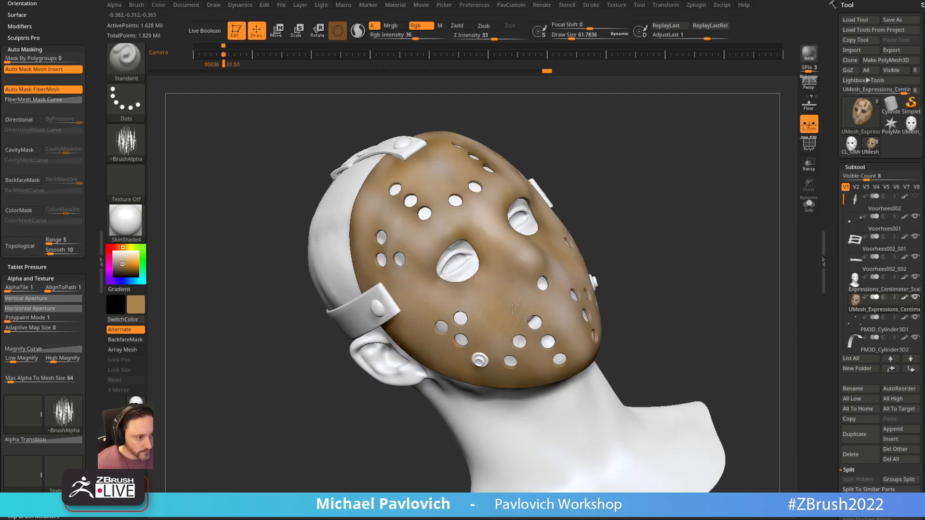
# Switch the brush to Alpha 11, sample a light tan from the mask and paint over the cheek and jaw.
pyautogui.click(127, 142)
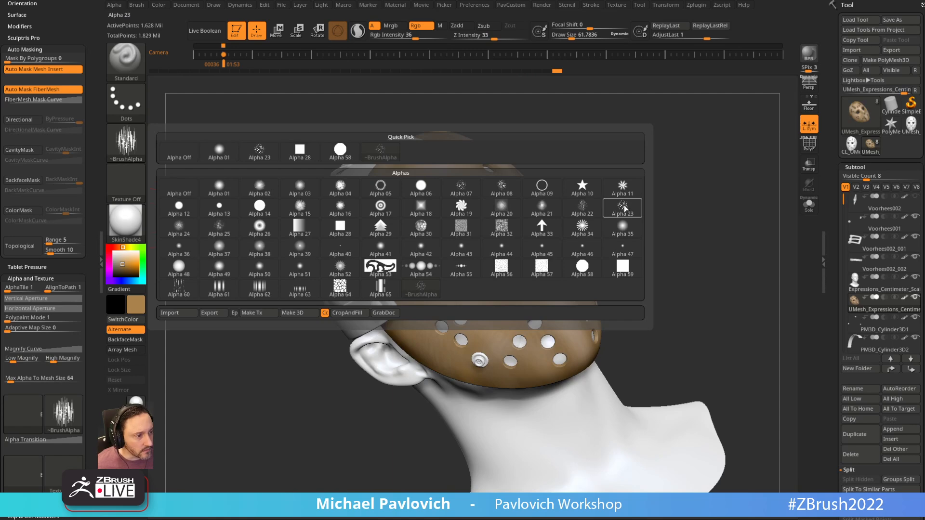
pyautogui.click(623, 186)
pyautogui.moveTo(620, 190); pyautogui.dragTo(511, 310, button='right')
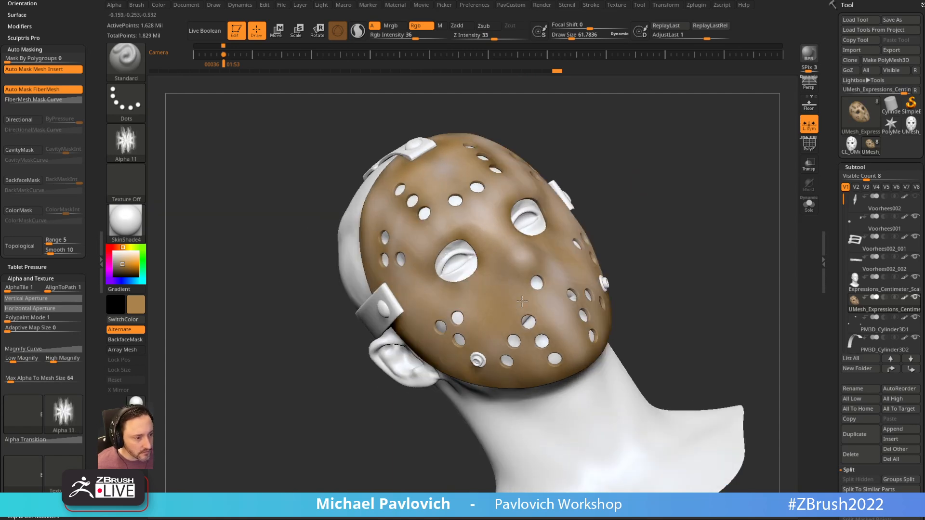
pyautogui.moveTo(577, 318); pyautogui.dragTo(540, 289, button='right')
pyautogui.press('c')
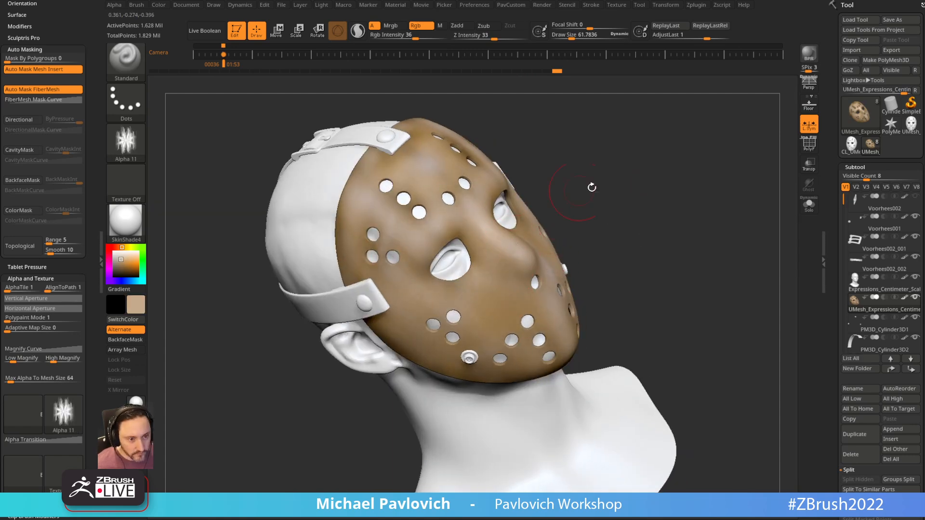
pyautogui.moveTo(511, 323)
pyautogui.mouseDown(button='right')
pyautogui.moveTo(681, 161)
pyautogui.moveTo(619, 244)
pyautogui.mouseUp(button='right')
# Pick a dark brown and paint shading on the mask's nose at draw size about 46.5.
pyautogui.press('s')
pyautogui.moveTo(619, 245); pyautogui.dragTo(600, 245)
pyautogui.moveTo(600, 244); pyautogui.dragTo(380, 239, button='right')
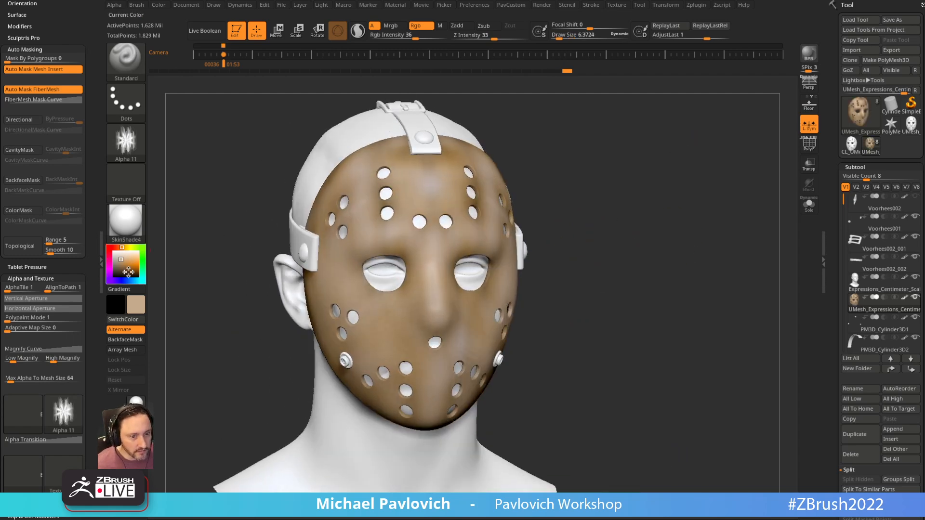
pyautogui.click(130, 272)
pyautogui.moveTo(121, 278); pyautogui.dragTo(123, 272)
pyautogui.press('s')
pyautogui.moveTo(408, 249)
pyautogui.mouseDown(button='right')
pyautogui.moveTo(570, 172)
pyautogui.moveTo(449, 270)
pyautogui.moveTo(299, 277)
pyautogui.mouseUp(button='right')
pyautogui.moveTo(446, 265)
pyautogui.mouseDown()
pyautogui.moveTo(444, 290)
pyautogui.moveTo(426, 303)
pyautogui.moveTo(444, 261)
pyautogui.mouseUp()
pyautogui.press(']')
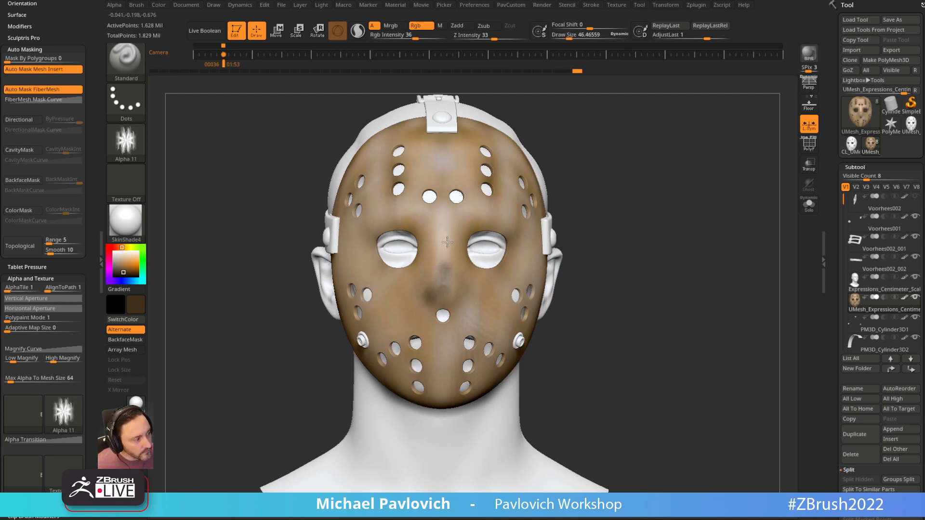
# Pick a dark reddish brown, paint it over the nose and reduce the draw size to about 28.8.
pyautogui.moveTo(586, 170); pyautogui.dragTo(597, 235, button='right')
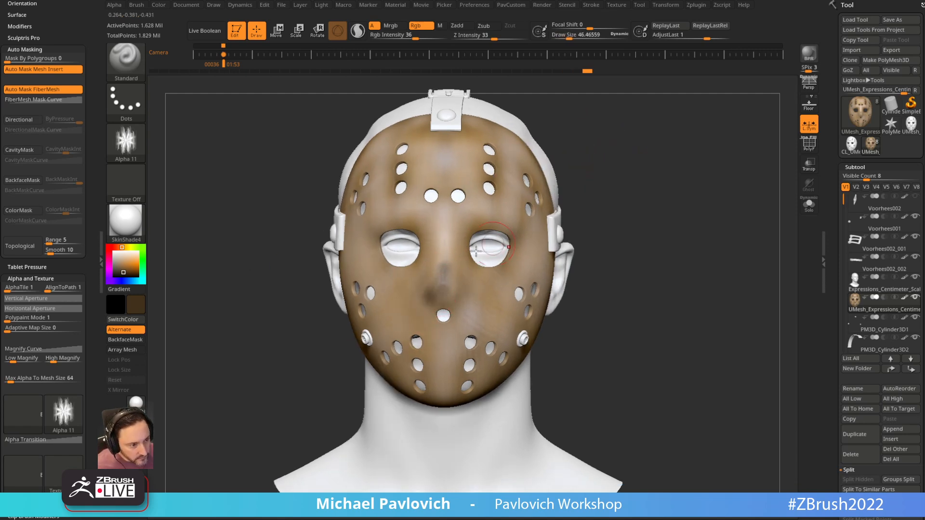
pyautogui.moveTo(119, 254); pyautogui.dragTo(116, 247)
pyautogui.click(125, 271)
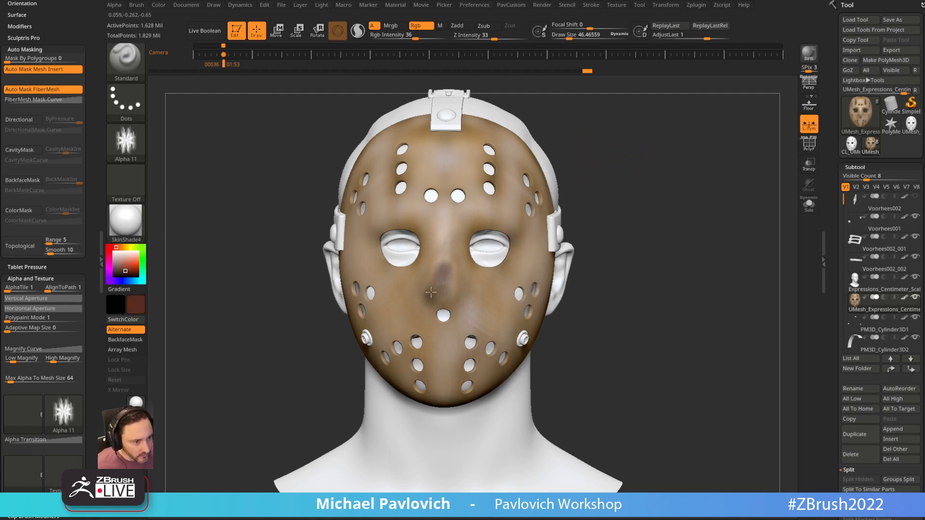
pyautogui.keyDown('alt'); pyautogui.moveTo(629, 143); pyautogui.dragTo(623, 166, button='right'); pyautogui.keyUp('alt')
pyautogui.press('s')
pyautogui.moveTo(621, 166); pyautogui.dragTo(617, 166)
pyautogui.moveTo(646, 157); pyautogui.dragTo(632, 157, button='right')
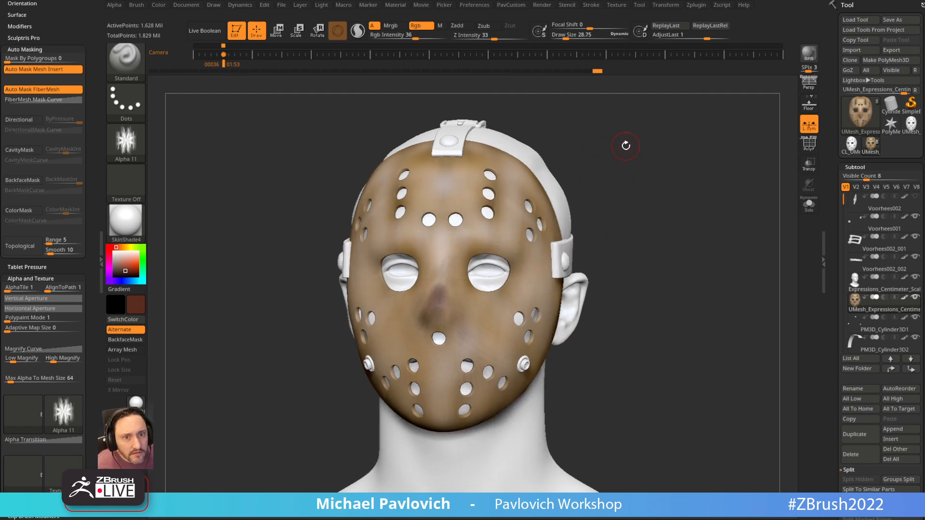
# Paint dark reddish-brown smudges between the brows and beside the eye at draw size about 28.8.
pyautogui.moveTo(624, 116); pyautogui.dragTo(526, 132, button='right')
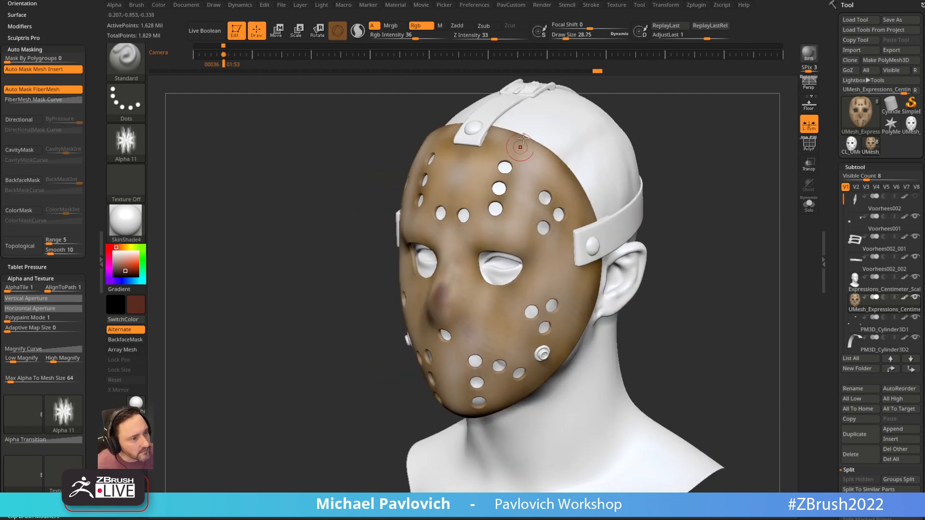
pyautogui.moveTo(516, 272); pyautogui.dragTo(476, 292, button='right')
pyautogui.keyDown('alt'); pyautogui.moveTo(596, 206); pyautogui.dragTo(632, 169, button='right'); pyautogui.keyUp('alt')
pyautogui.moveTo(632, 169); pyautogui.dragTo(585, 169, button='right')
pyautogui.moveTo(370, 214); pyautogui.dragTo(372, 225)
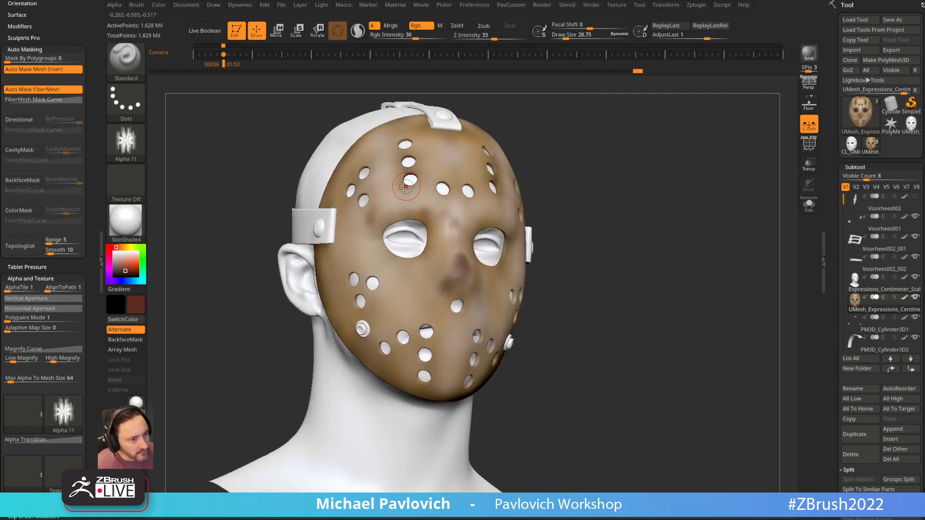
pyautogui.moveTo(446, 214); pyautogui.dragTo(505, 200, button='right')
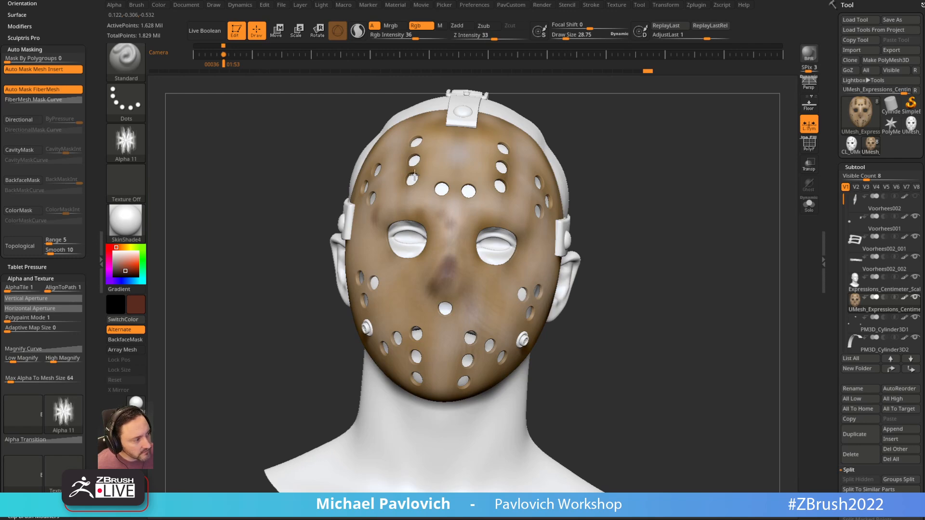
# Mask the red forehead chevron over the front-view reference with MaskPen at draw size about 13.8.
pyautogui.moveTo(658, 196); pyautogui.dragTo(473, 234, button='right')
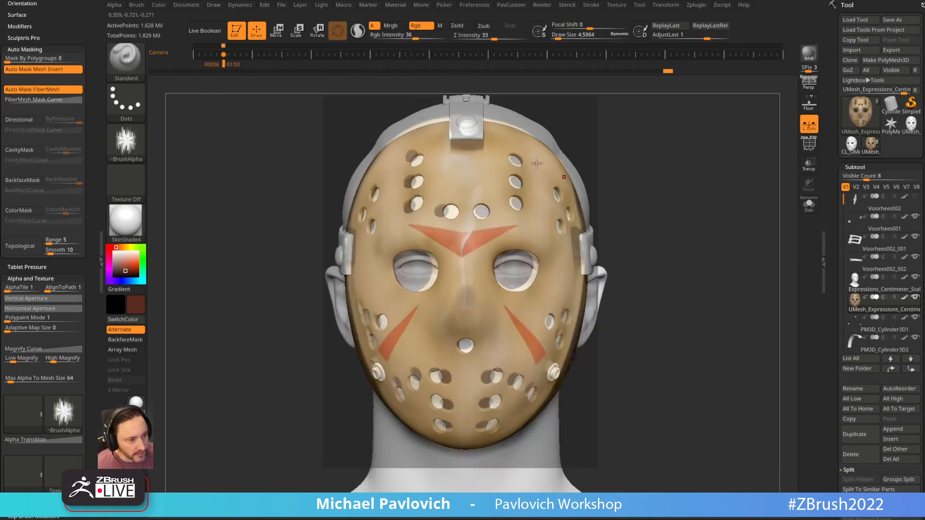
pyautogui.press('s')
pyautogui.click(444, 224)
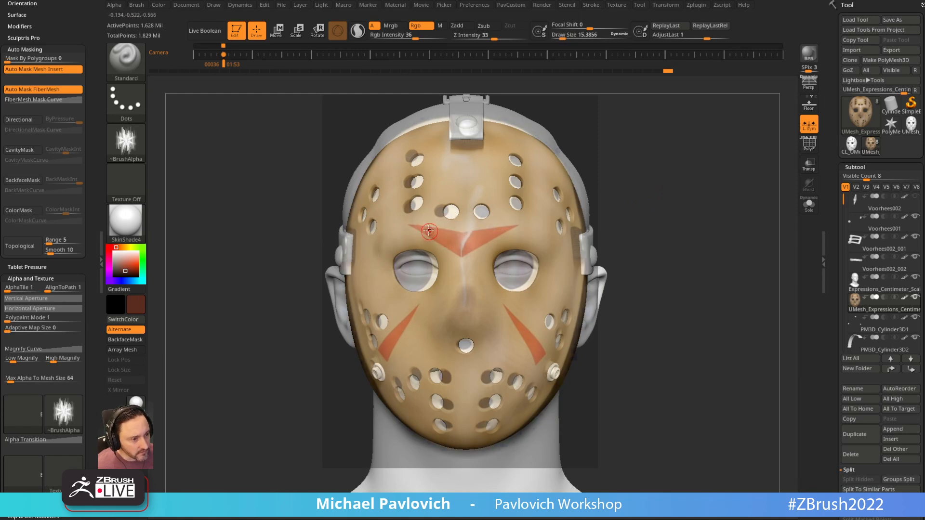
pyautogui.press('ctrl')
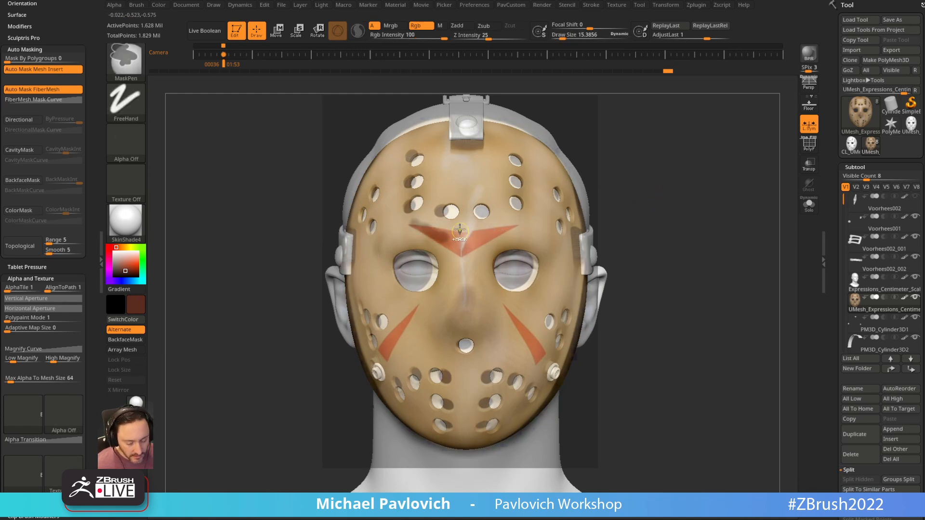
pyautogui.press('ctrl')
pyautogui.moveTo(410, 225)
pyautogui.keyDown('ctrl'); pyautogui.mouseDown()
pyautogui.moveTo(448, 246)
pyautogui.moveTo(424, 226)
pyautogui.moveTo(445, 233)
pyautogui.mouseUp(); pyautogui.keyUp('ctrl')
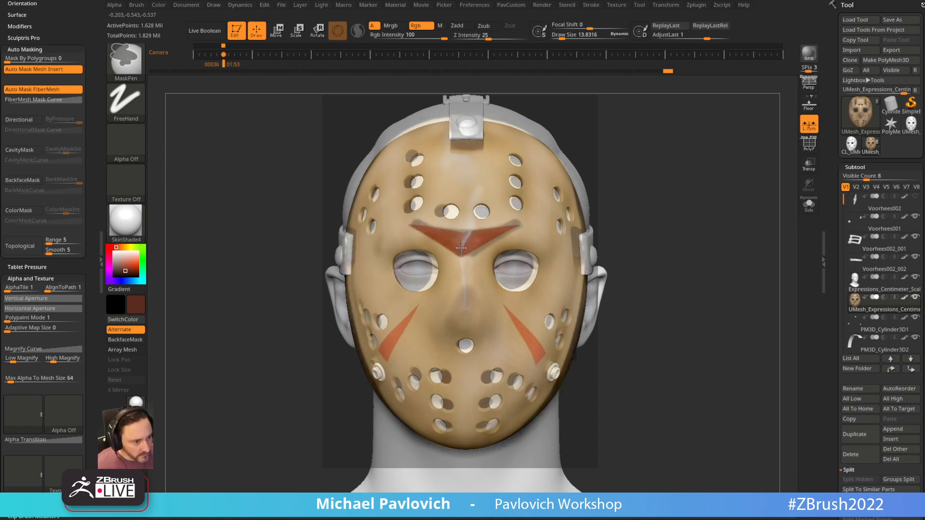
# Mask the red cheek triangles symmetrically over the front-view reference at draw size about 12.4.
pyautogui.press('ctrl')
pyautogui.moveTo(396, 327)
pyautogui.keyDown('ctrl'); pyautogui.mouseDown()
pyautogui.moveTo(415, 308)
pyautogui.moveTo(389, 352)
pyautogui.mouseUp(); pyautogui.keyUp('ctrl')
pyautogui.keyDown('ctrl'); pyautogui.moveTo(643, 208); pyautogui.dragTo(636, 203); pyautogui.keyUp('ctrl')
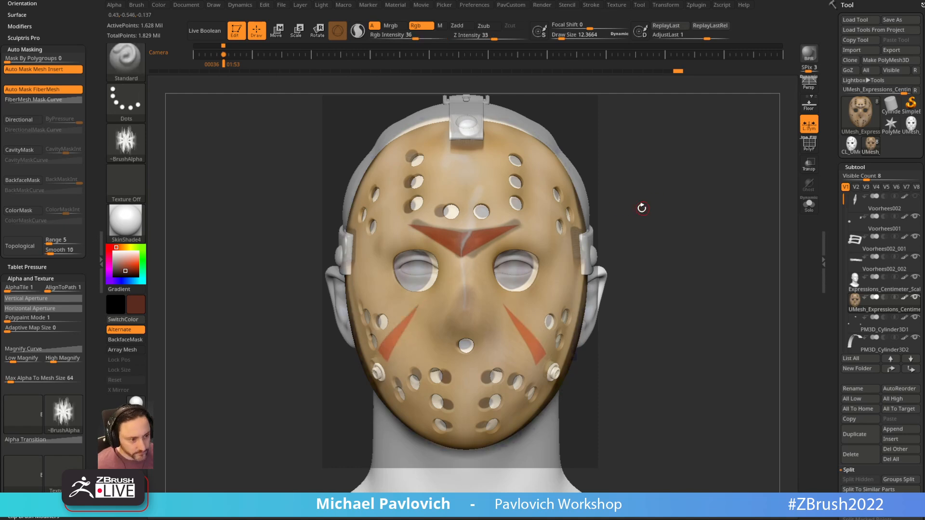
pyautogui.moveTo(396, 333)
pyautogui.keyDown('ctrl'); pyautogui.mouseDown()
pyautogui.moveTo(416, 308)
pyautogui.moveTo(391, 357)
pyautogui.moveTo(392, 343)
pyautogui.mouseUp(); pyautogui.keyUp('ctrl')
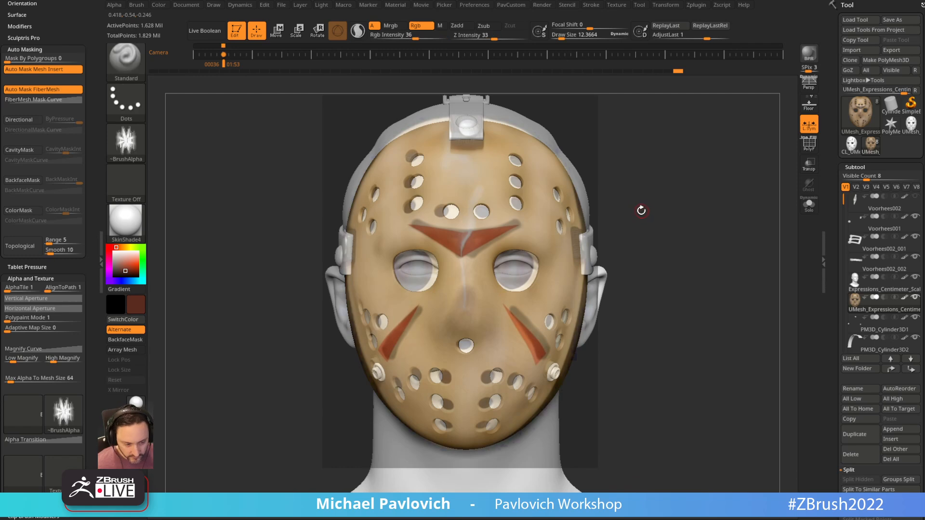
# Trim the edges of the cheek triangle masks into narrow, tapered shapes at draw size about 12.4.
pyautogui.moveTo(634, 192); pyautogui.dragTo(440, 281)
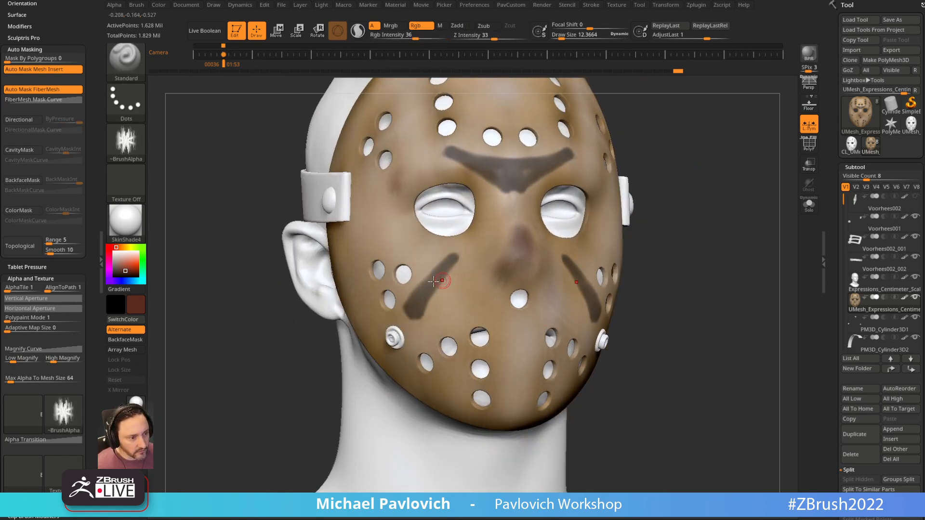
pyautogui.press('ctrl')
pyautogui.moveTo(692, 137)
pyautogui.mouseDown()
pyautogui.moveTo(470, 257)
pyautogui.moveTo(431, 320)
pyautogui.mouseUp()
pyautogui.press('ctrl')
pyautogui.keyDown('ctrl'); pyautogui.keyDown('alt'); pyautogui.click(485, 287); pyautogui.keyUp('alt'); pyautogui.keyUp('ctrl')
pyautogui.keyDown('alt'); pyautogui.moveTo(643, 152); pyautogui.dragTo(652, 187); pyautogui.keyUp('alt')
pyautogui.moveTo(652, 186); pyautogui.dragTo(620, 189)
pyautogui.press('ctrl')
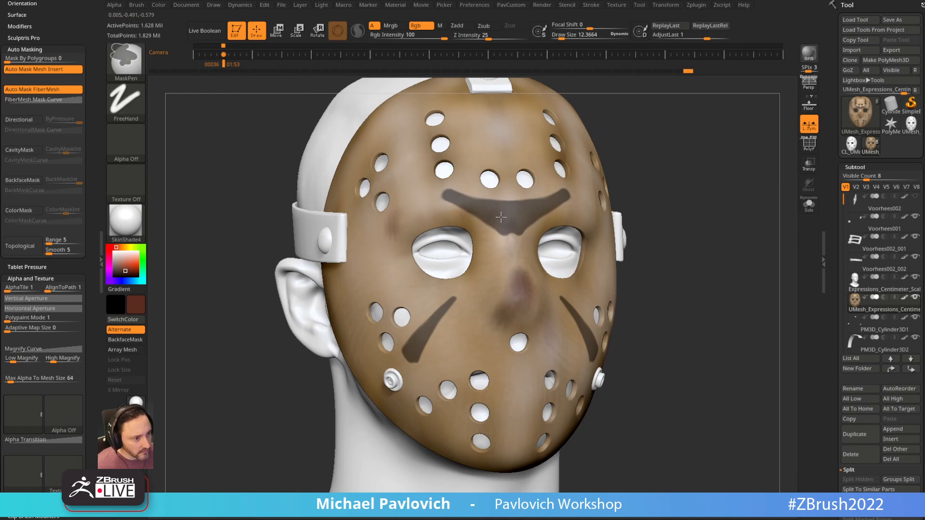
# Sharpen the edges and tips of the forehead chevron mask at draw size about 8.5.
pyautogui.moveTo(702, 143); pyautogui.dragTo(569, 145)
pyautogui.press('shift')
pyautogui.moveTo(328, 304)
pyautogui.mouseDown()
pyautogui.moveTo(648, 159)
pyautogui.moveTo(291, 296)
pyautogui.moveTo(606, 155)
pyautogui.mouseUp()
pyautogui.keyDown('alt'); pyautogui.moveTo(750, 96); pyautogui.dragTo(762, 92); pyautogui.keyUp('alt')
pyautogui.moveTo(299, 207)
pyautogui.keyDown('alt'); pyautogui.mouseDown()
pyautogui.moveTo(262, 231)
pyautogui.moveTo(666, 128)
pyautogui.moveTo(680, 167)
pyautogui.mouseUp(); pyautogui.keyUp('alt')
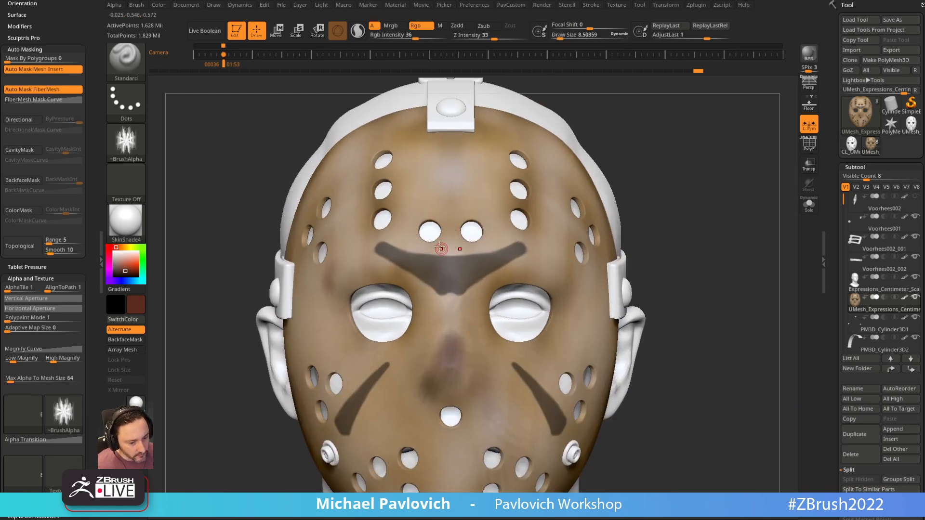
pyautogui.press('ctrl')
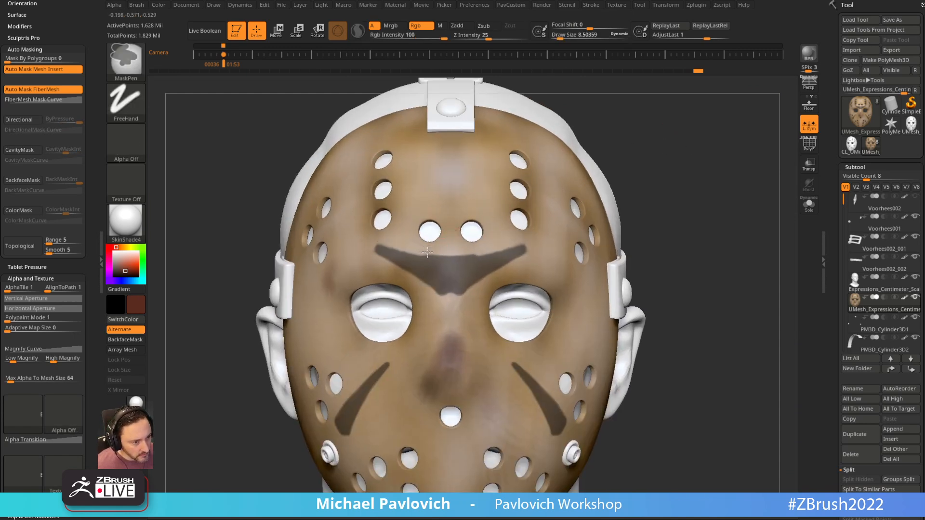
pyautogui.keyDown('ctrl'); pyautogui.keyDown('alt'); pyautogui.moveTo(447, 256); pyautogui.dragTo(454, 258); pyautogui.keyUp('alt'); pyautogui.keyUp('ctrl')
pyautogui.keyDown('alt'); pyautogui.moveTo(617, 157); pyautogui.dragTo(618, 146); pyautogui.keyUp('alt')
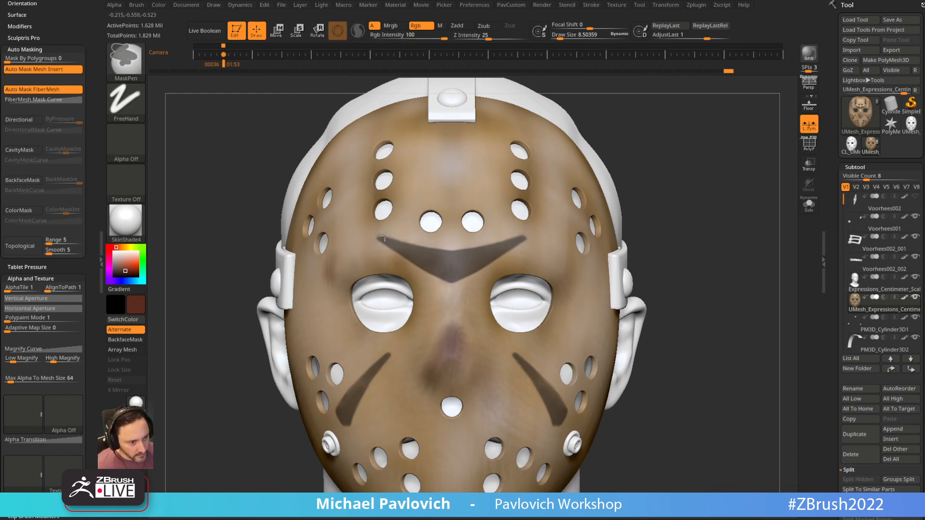
# Square off and widen the lower ends of the cheek triangle masks with MaskPen at draw size about 8.5.
pyautogui.keyDown('alt'); pyautogui.moveTo(722, 196); pyautogui.dragTo(711, 121); pyautogui.keyUp('alt')
pyautogui.moveTo(705, 132); pyautogui.dragTo(766, 140)
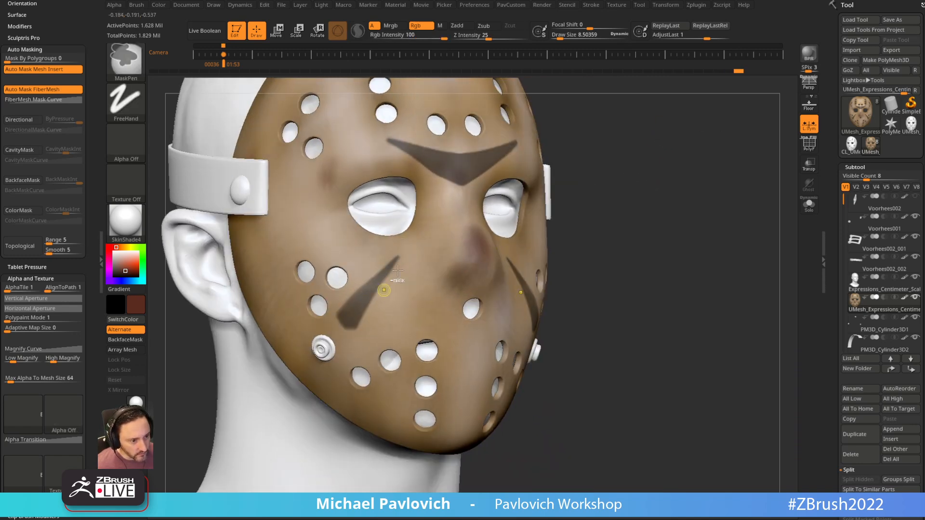
pyautogui.moveTo(609, 202); pyautogui.dragTo(643, 205)
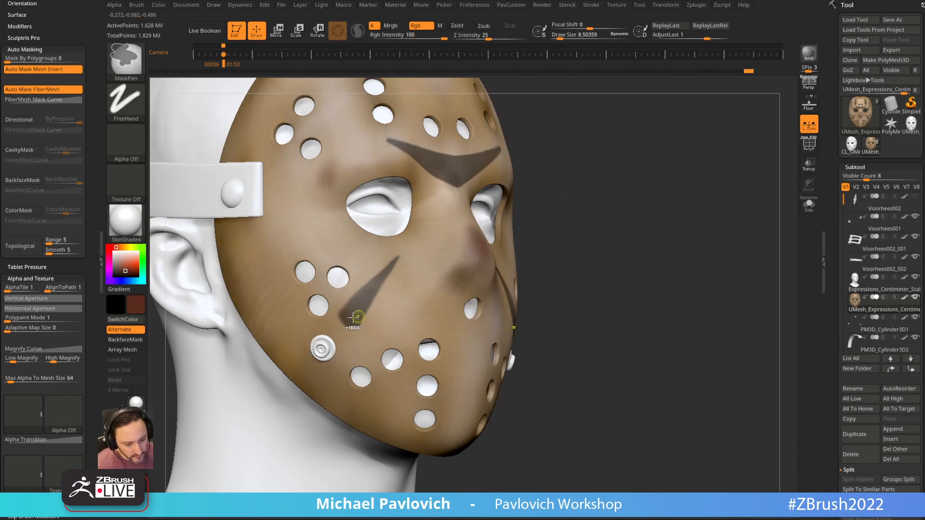
pyautogui.moveTo(573, 212); pyautogui.dragTo(594, 201)
pyautogui.keyDown('ctrl'); pyautogui.moveTo(341, 317); pyautogui.dragTo(351, 305); pyautogui.keyUp('ctrl')
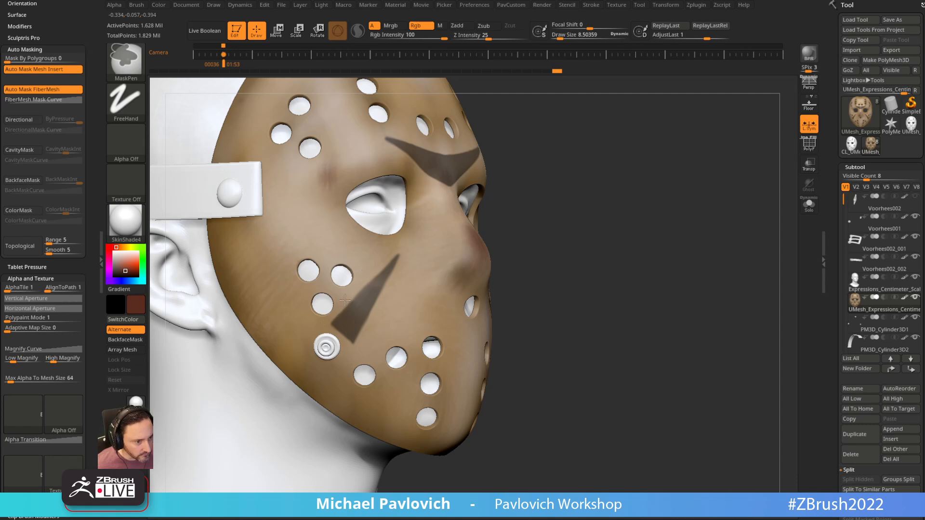
pyautogui.moveTo(445, 204); pyautogui.dragTo(444, 273, button='right')
pyautogui.moveTo(640, 192)
pyautogui.keyDown('shift'); pyautogui.mouseDown()
pyautogui.moveTo(734, 168)
pyautogui.moveTo(704, 193)
pyautogui.moveTo(675, 191)
pyautogui.moveTo(678, 203)
pyautogui.mouseUp(); pyautogui.keyUp('shift')
# Open the Masking settings, and blur and sharpen the masks to give the chevron and cheek triangles clean edges.
pyautogui.moveTo(840, 164); pyautogui.dragTo(840, 69)
pyautogui.moveTo(843, 293); pyautogui.dragTo(843, 311)
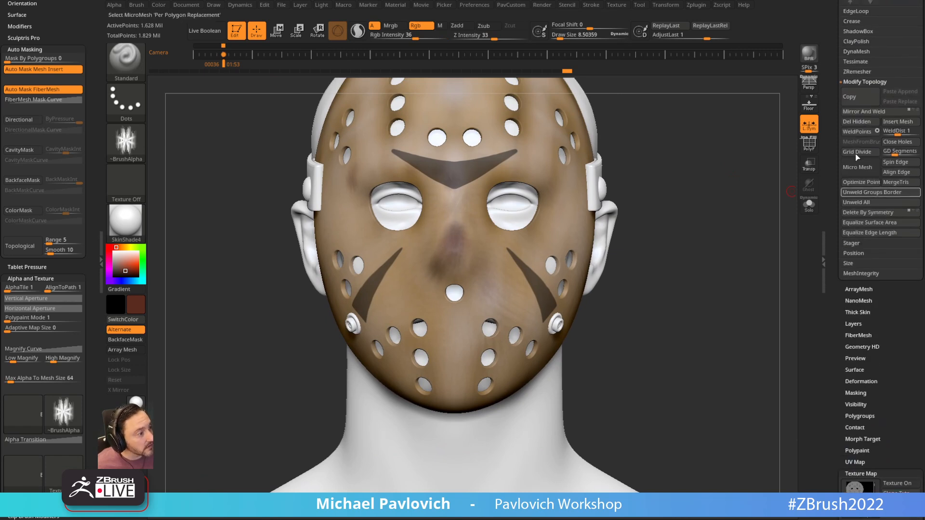
pyautogui.keyDown('shift'); pyautogui.click(858, 82); pyautogui.keyUp('shift')
pyautogui.click(860, 321)
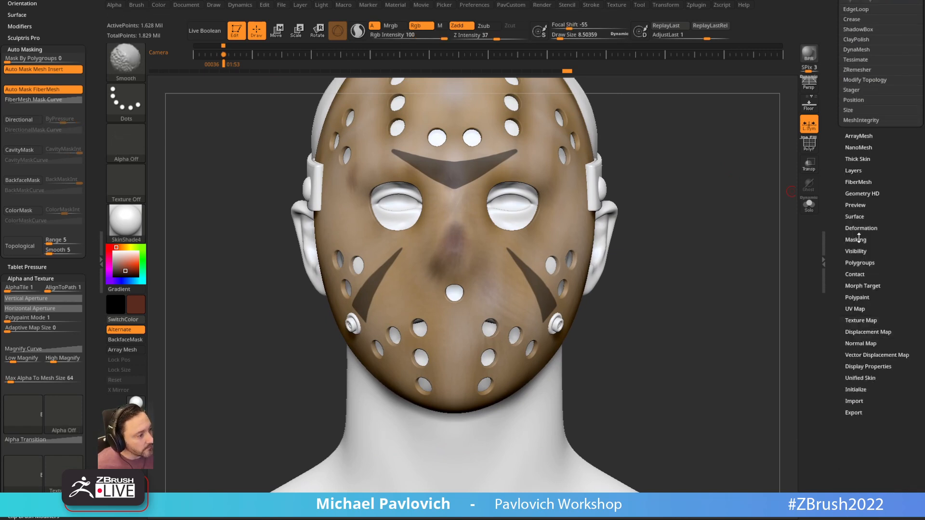
pyautogui.click(856, 241)
pyautogui.keyDown('alt'); pyautogui.moveTo(713, 212); pyautogui.dragTo(721, 248); pyautogui.keyUp('alt')
pyautogui.moveTo(721, 248); pyautogui.dragTo(764, 249)
pyautogui.keyDown('ctrl'); pyautogui.click(495, 204); pyautogui.keyUp('ctrl')
pyautogui.keyDown('ctrl'); pyautogui.click(460, 245); pyautogui.keyUp('ctrl')
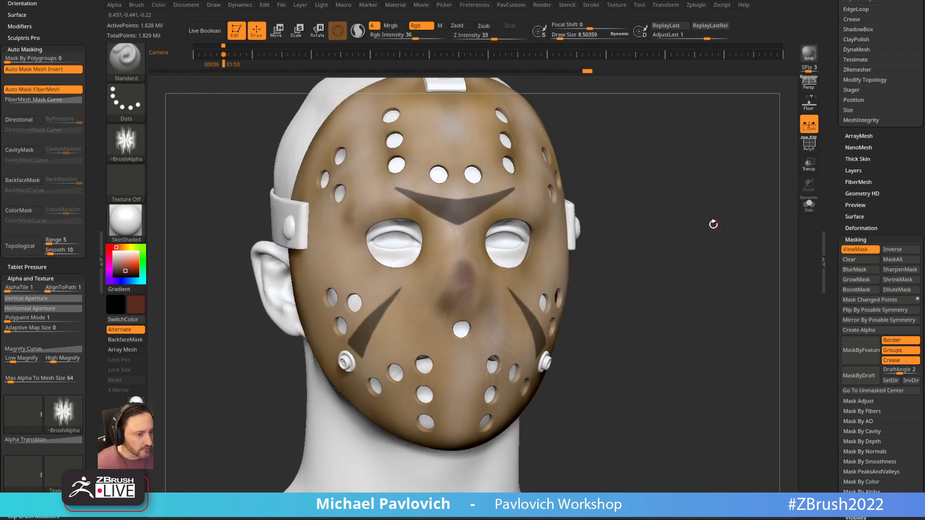
# Undo and redo the mask edge cleanup to compare the marking edges from the front.
pyautogui.keyDown('shift'); pyautogui.moveTo(711, 218); pyautogui.dragTo(704, 201); pyautogui.keyUp('shift')
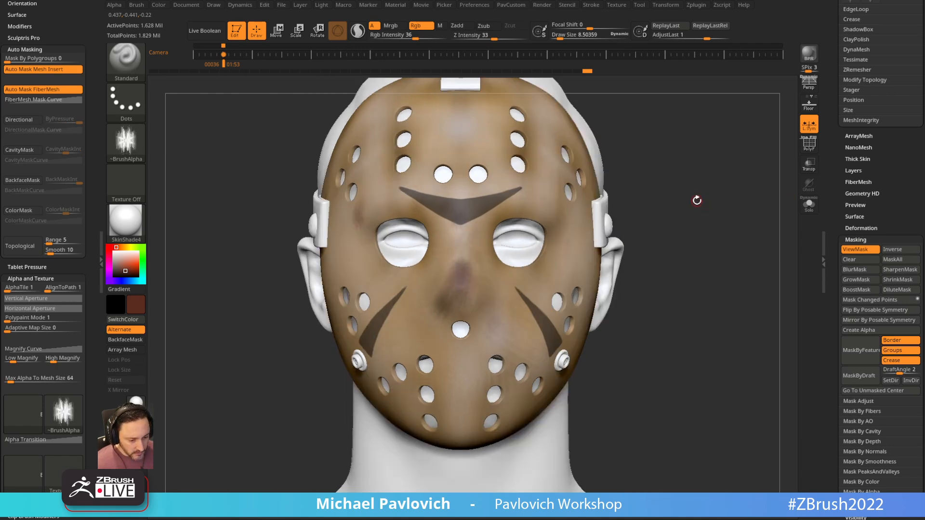
pyautogui.hotkey('ctrl', 'z')
pyautogui.hotkey('ctrl', 'z')
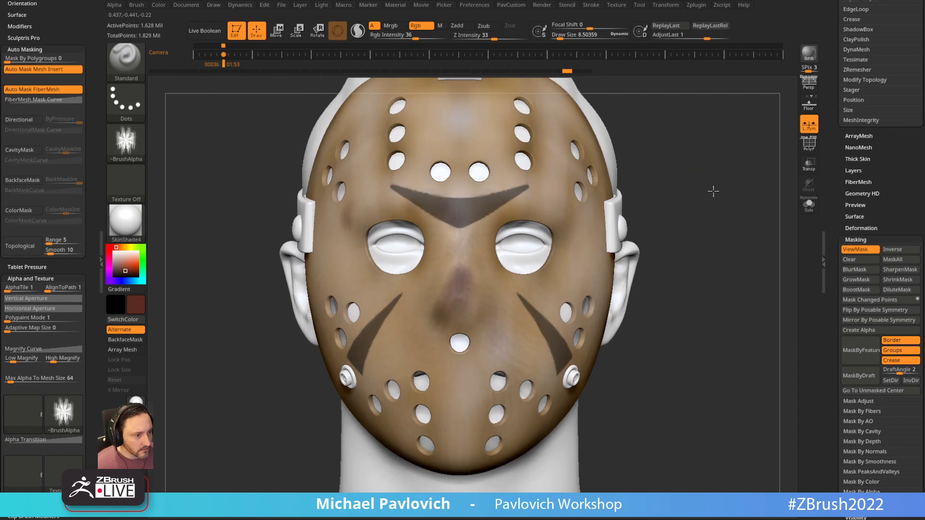
pyautogui.hotkey('ctrl', 'shift', 'z')
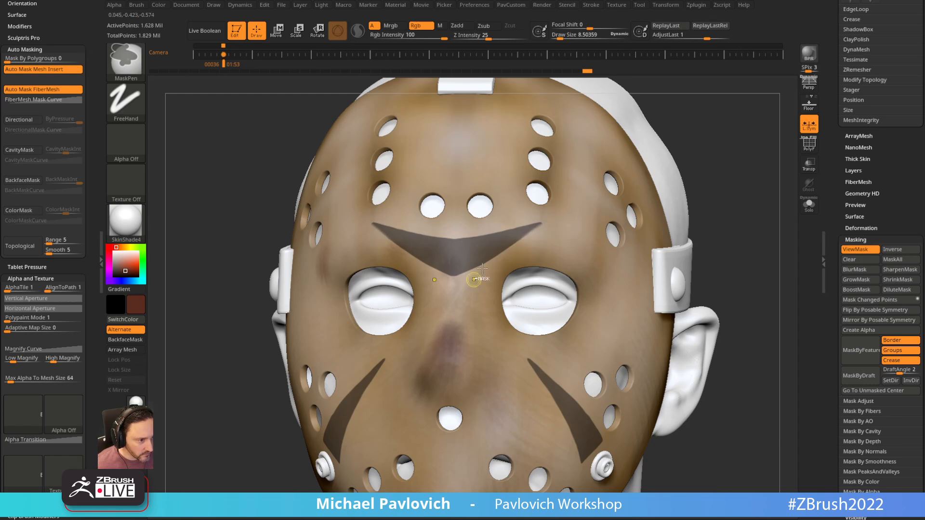
# Trim the lower edge of the forehead chevron mask symmetrically with an angled MaskCurve stroke.
pyautogui.keyDown('ctrl'); pyautogui.click(473, 280); pyautogui.keyUp('ctrl')
pyautogui.moveTo(692, 142)
pyautogui.keyDown('shift'); pyautogui.mouseDown()
pyautogui.moveTo(700, 129)
pyautogui.moveTo(482, 268)
pyautogui.moveTo(634, 407)
pyautogui.mouseUp(); pyautogui.keyUp('shift')
pyautogui.keyDown('ctrl'); pyautogui.click(127, 63); pyautogui.keyUp('ctrl')
pyautogui.click(233, 118)
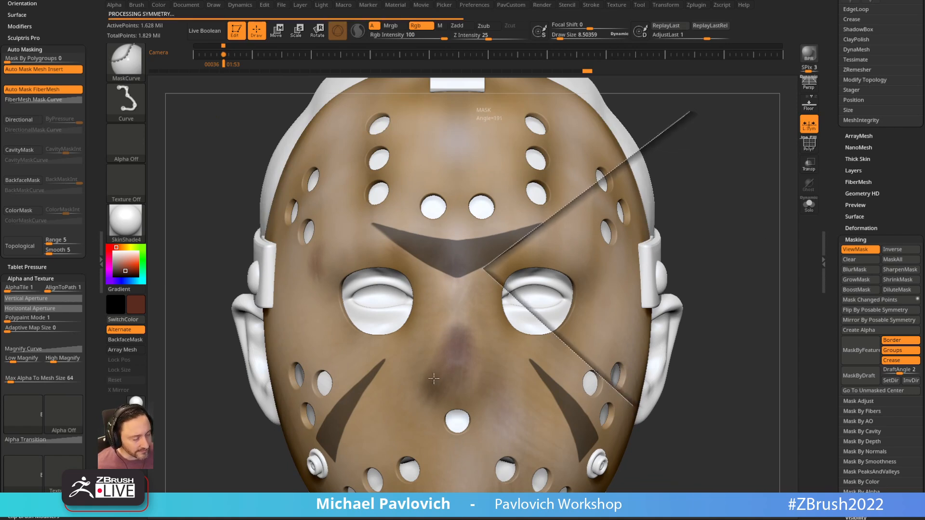
pyautogui.moveTo(720, 163)
pyautogui.keyDown('alt'); pyautogui.mouseDown()
pyautogui.moveTo(717, 146)
pyautogui.moveTo(703, 167)
pyautogui.mouseUp(); pyautogui.keyUp('alt')
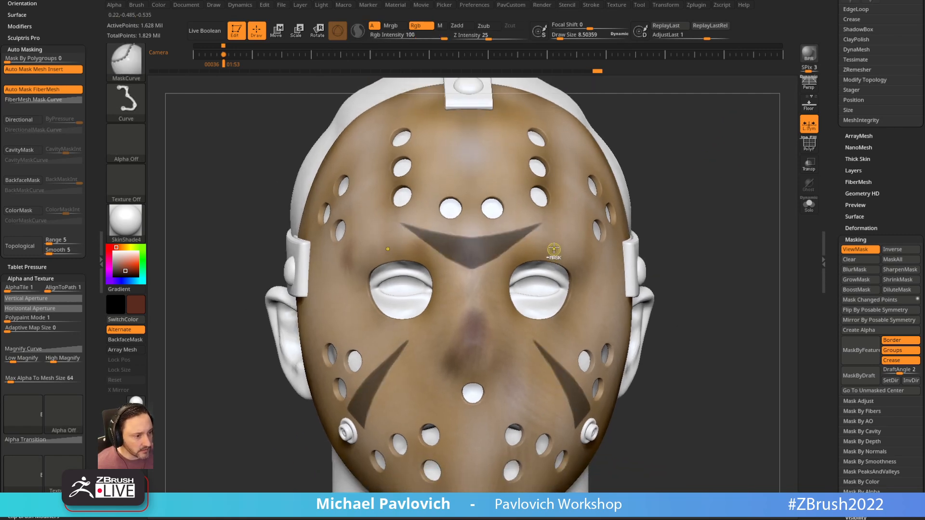
pyautogui.moveTo(667, 201)
pyautogui.mouseDown()
pyautogui.moveTo(703, 198)
pyautogui.moveTo(671, 186)
pyautogui.moveTo(712, 184)
pyautogui.mouseUp()
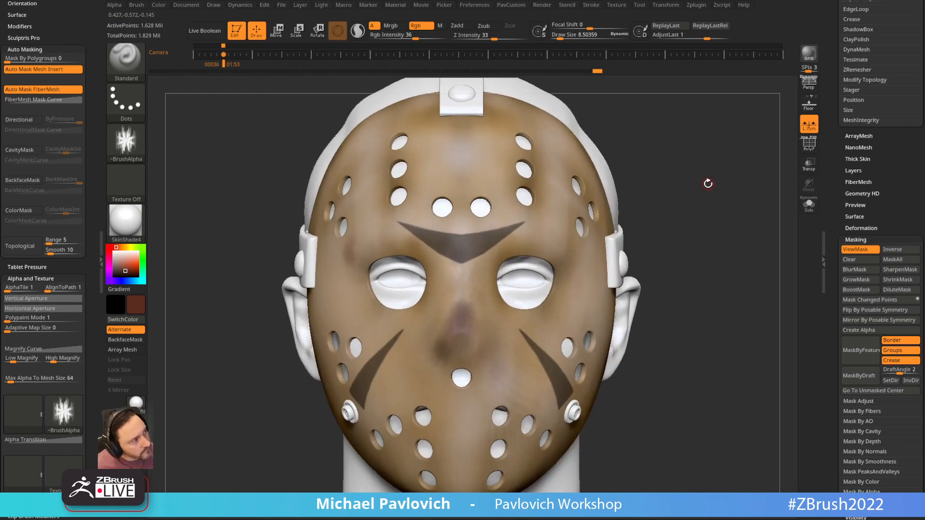
# Invert the mask, turn off its display, and fill the exposed chevron and cheek triangles with red.
pyautogui.moveTo(683, 155); pyautogui.dragTo(666, 148)
pyautogui.keyDown('ctrl'); pyautogui.click(691, 164); pyautogui.keyUp('ctrl')
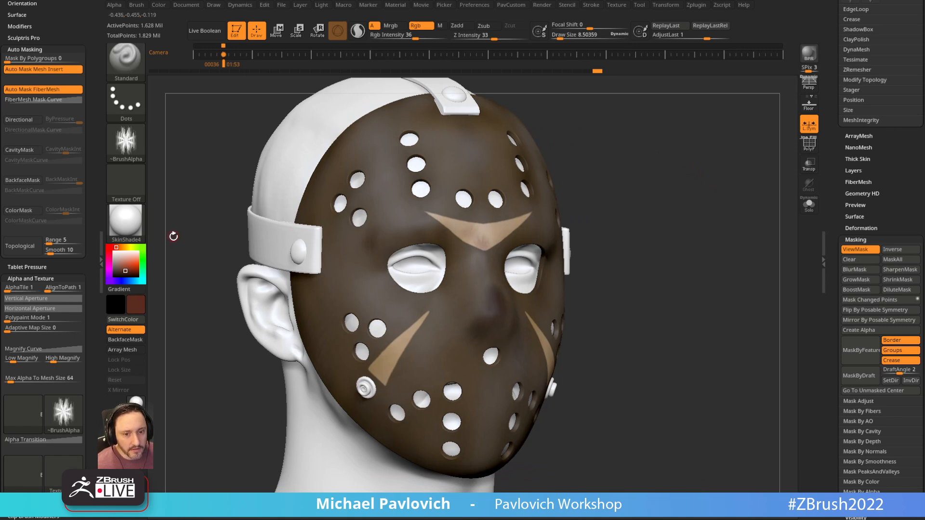
pyautogui.click(109, 248)
pyautogui.moveTo(129, 269); pyautogui.dragTo(132, 267)
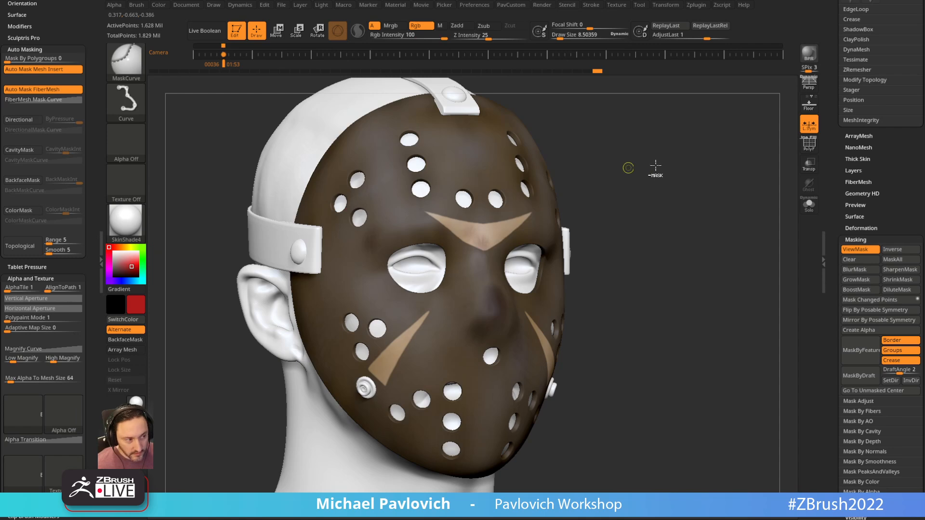
pyautogui.moveTo(829, 198); pyautogui.dragTo(829, 108)
pyautogui.click(855, 159)
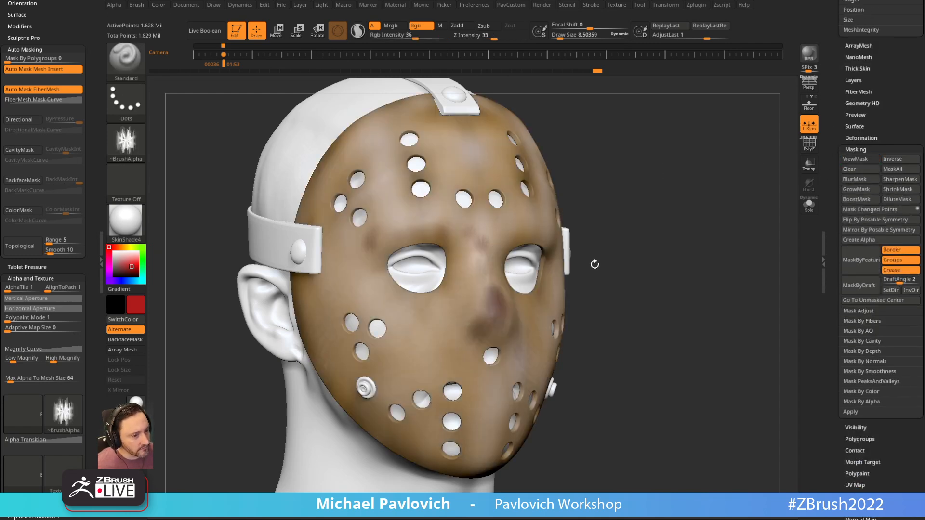
pyautogui.hotkey('ctrl', 'f')
# Refill the chevron and cheek triangles with a slightly brighter, more saturated red.
pyautogui.moveTo(727, 156); pyautogui.dragTo(492, 182)
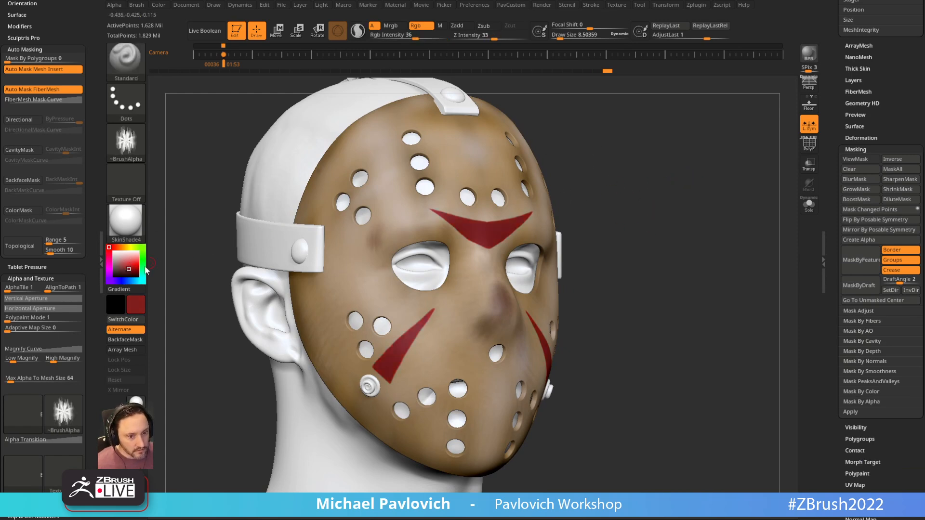
pyautogui.click(129, 266)
pyautogui.hotkey('ctrl', 'f')
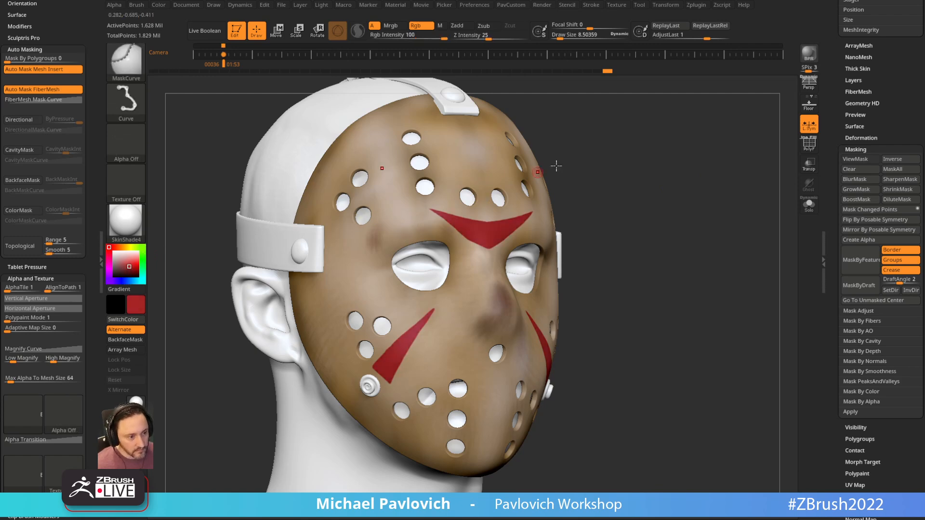
pyautogui.moveTo(612, 155); pyautogui.dragTo(638, 158)
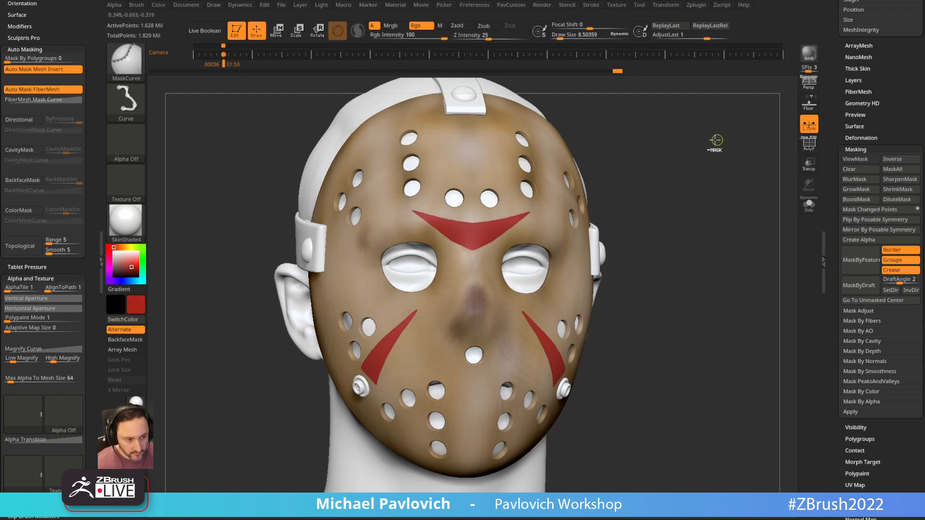
pyautogui.moveTo(702, 165); pyautogui.dragTo(654, 129)
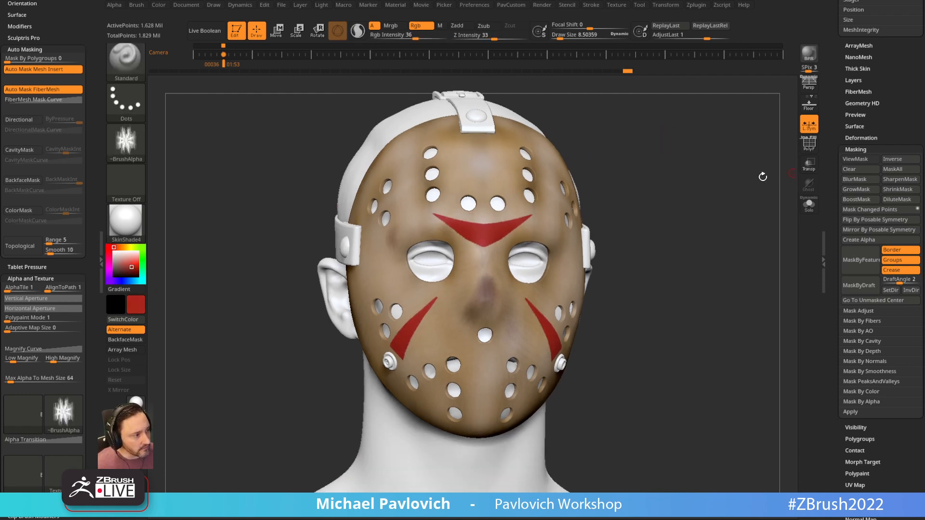
pyautogui.press('ctrl')
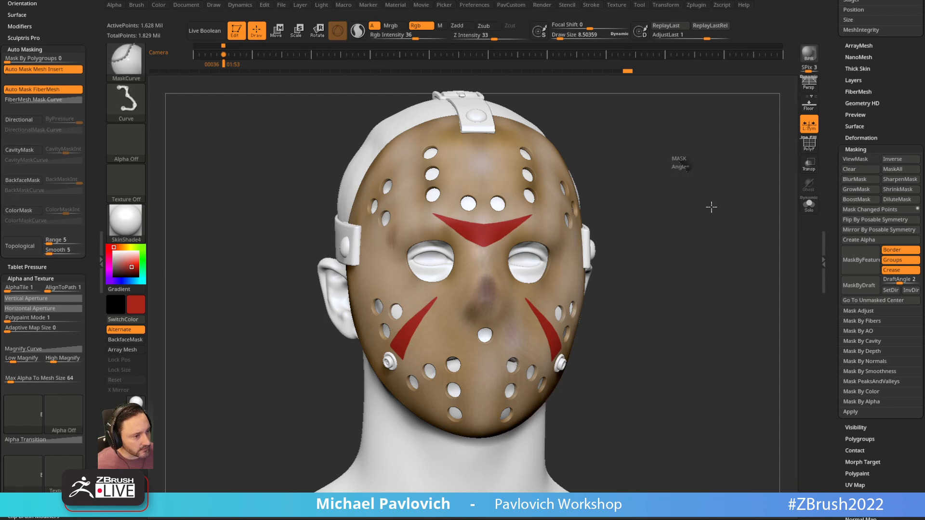
# Brighten the hockey mask's polypaint with Adjust Colors, using an RGB Intensity of 0.03467.
pyautogui.scroll(-5, 851, 178)
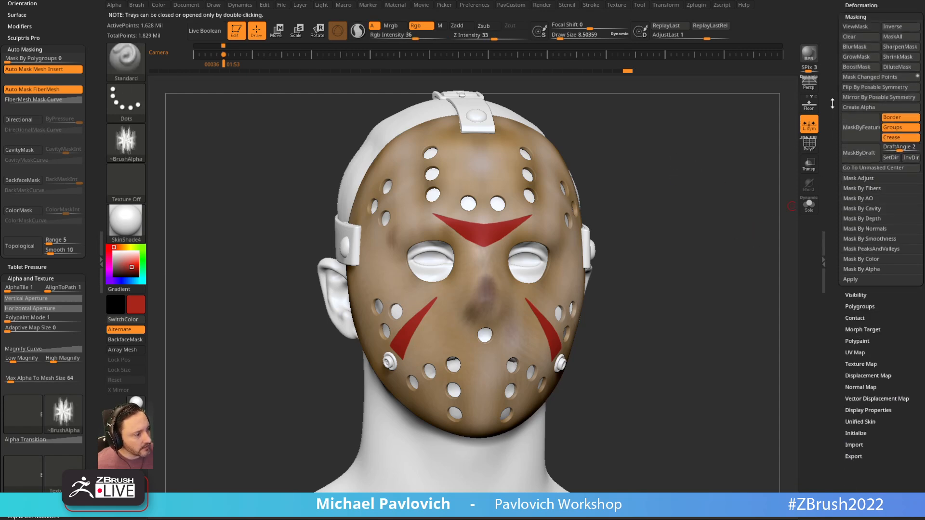
pyautogui.press('shift')
pyautogui.click(856, 213)
pyautogui.scroll(-2, 862, 183)
pyautogui.click(861, 171)
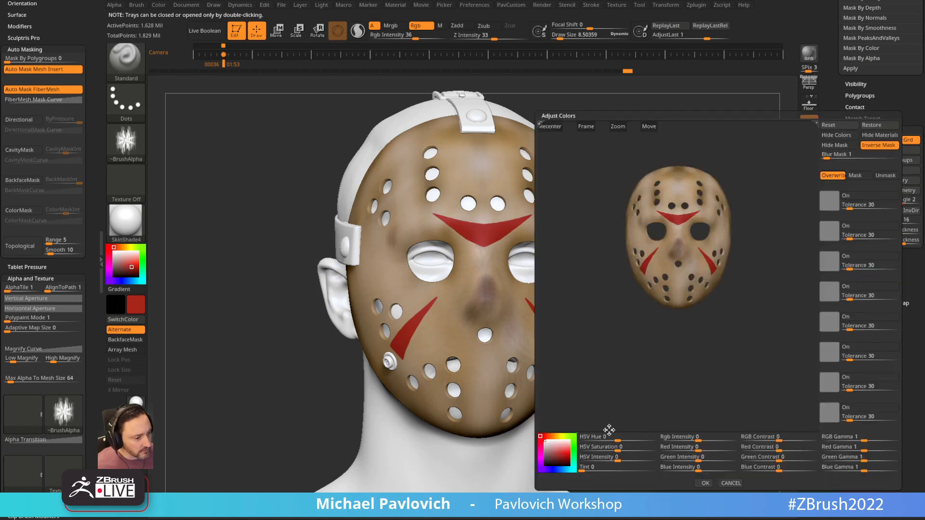
pyautogui.moveTo(621, 438)
pyautogui.mouseDown()
pyautogui.moveTo(632, 438)
pyautogui.moveTo(617, 437)
pyautogui.mouseUp()
pyautogui.moveTo(695, 438); pyautogui.dragTo(707, 439)
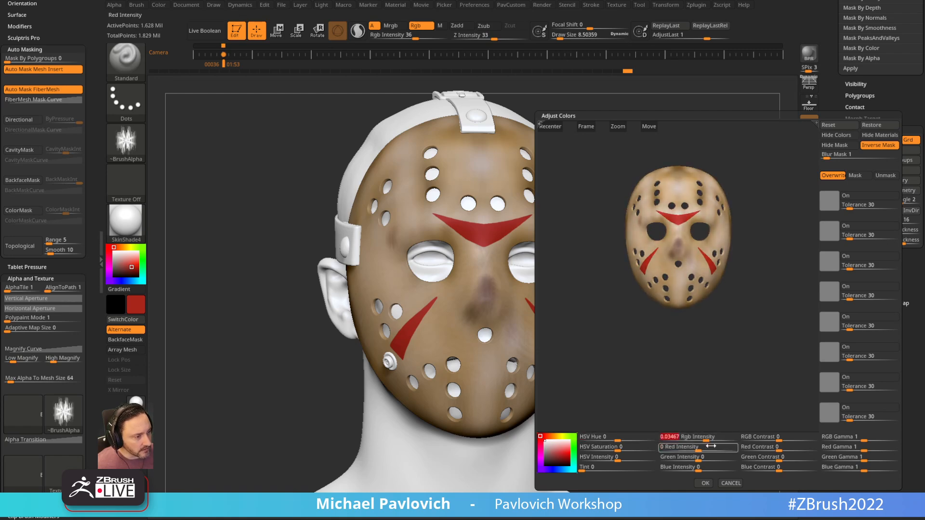
pyautogui.click(718, 484)
# Make the Voorhees002_002 strap the active subtool and check its wireframe.
pyautogui.moveTo(697, 223)
pyautogui.mouseDown()
pyautogui.moveTo(704, 189)
pyautogui.moveTo(698, 202)
pyautogui.moveTo(632, 223)
pyautogui.mouseUp()
pyautogui.press('s')
pyautogui.keyDown('alt'); pyautogui.click(621, 226); pyautogui.keyUp('alt')
pyautogui.press('s')
pyautogui.moveTo(680, 200); pyautogui.dragTo(674, 193)
pyautogui.moveTo(675, 192)
pyautogui.mouseDown()
pyautogui.moveTo(671, 186)
pyautogui.moveTo(684, 186)
pyautogui.moveTo(692, 200)
pyautogui.mouseUp()
pyautogui.moveTo(673, 153); pyautogui.dragTo(680, 184)
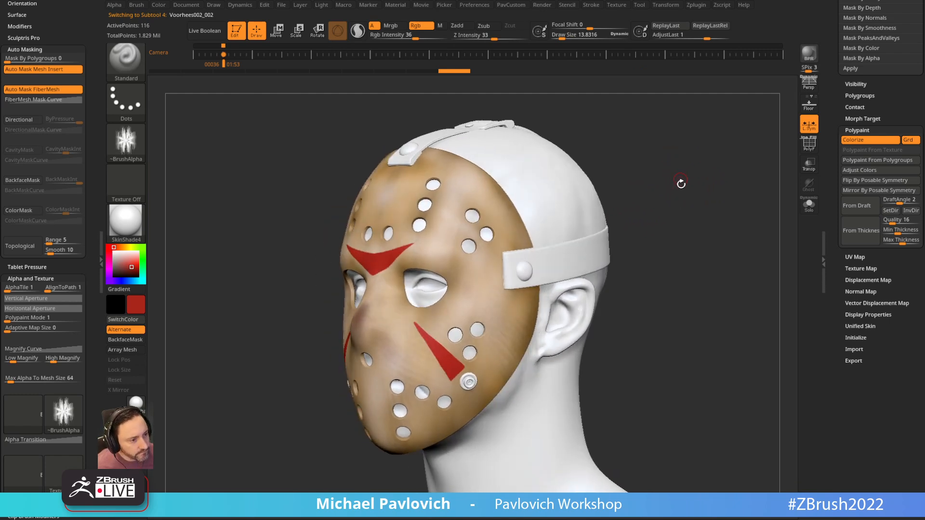
pyautogui.click(809, 152)
pyautogui.click(810, 144)
pyautogui.moveTo(708, 169); pyautogui.dragTo(732, 177)
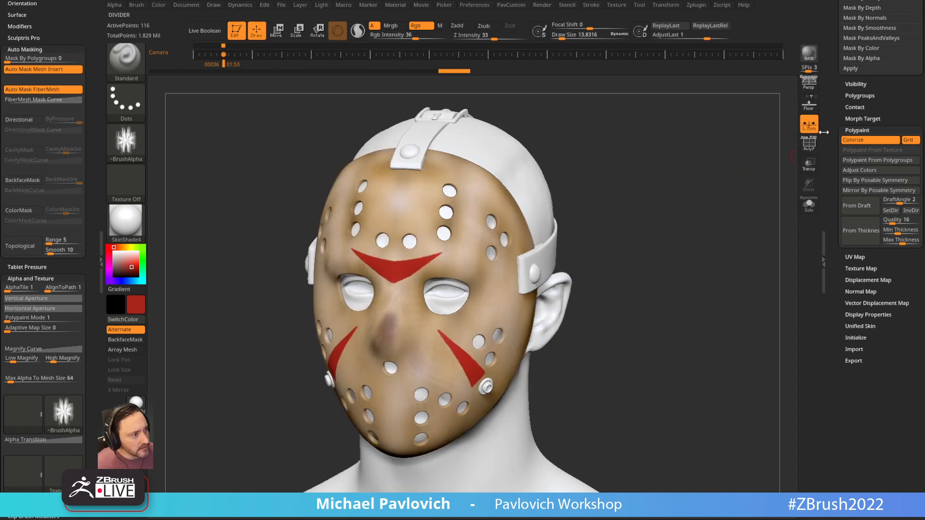
# Move the Voorhees002_002 subtool down three places to sit directly above PM3D_Cylinder3D2, keeping it selected.
pyautogui.scroll(10, 807, 286)
pyautogui.scroll(4, 808, 285)
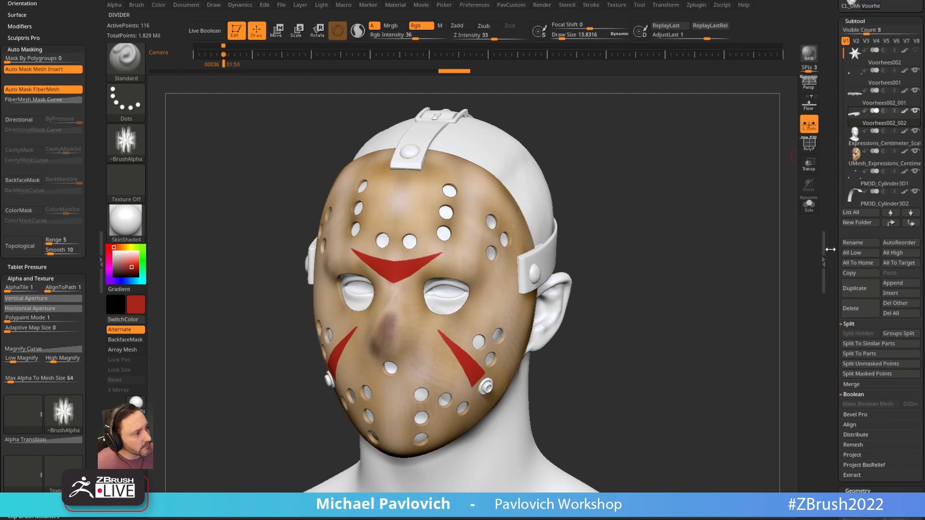
pyautogui.click(911, 222)
pyautogui.click(911, 223)
pyautogui.click(910, 222)
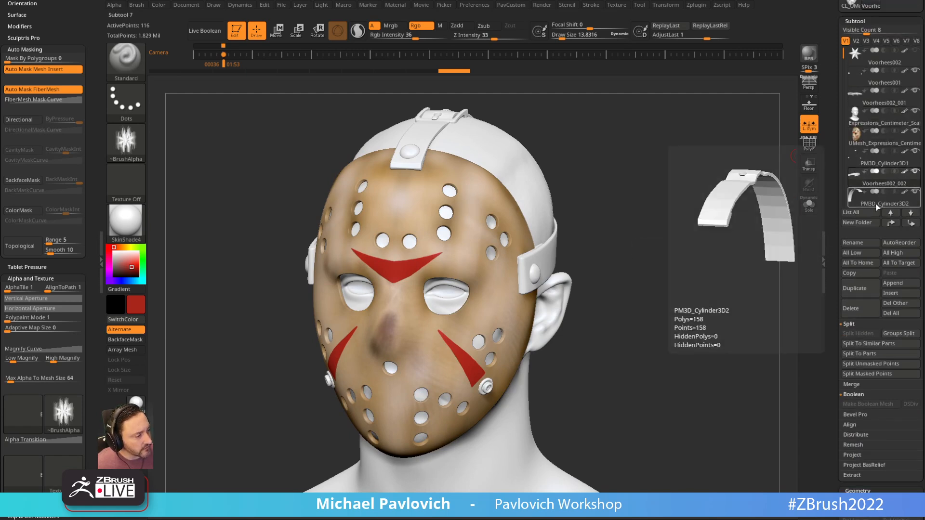
pyautogui.press('ctrl')
pyautogui.click(885, 184)
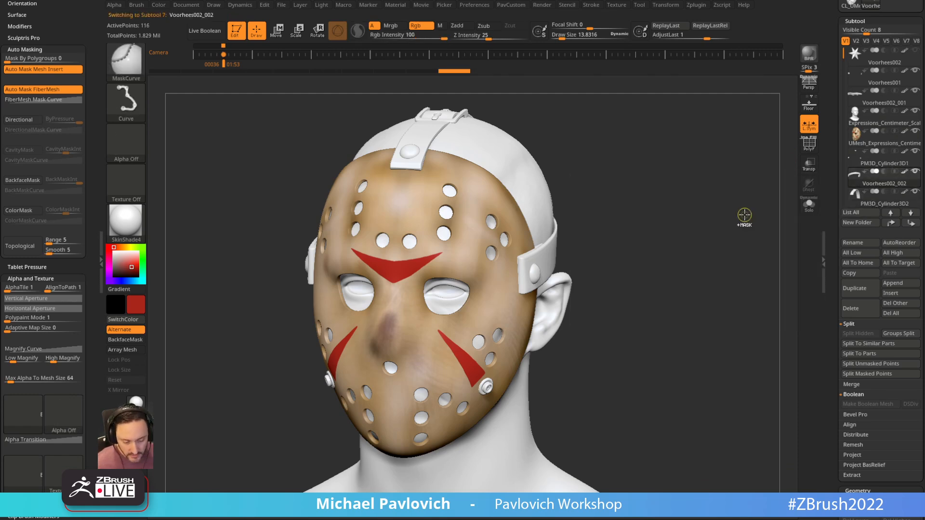
# Merge the Voorhees002_002 strap subtool with PM3D_Cylinder3D2 below it.
pyautogui.click(809, 143)
pyautogui.click(810, 205)
pyautogui.moveTo(771, 212); pyautogui.dragTo(831, 294)
pyautogui.click(809, 204)
pyautogui.hotkey('shift', 'f')
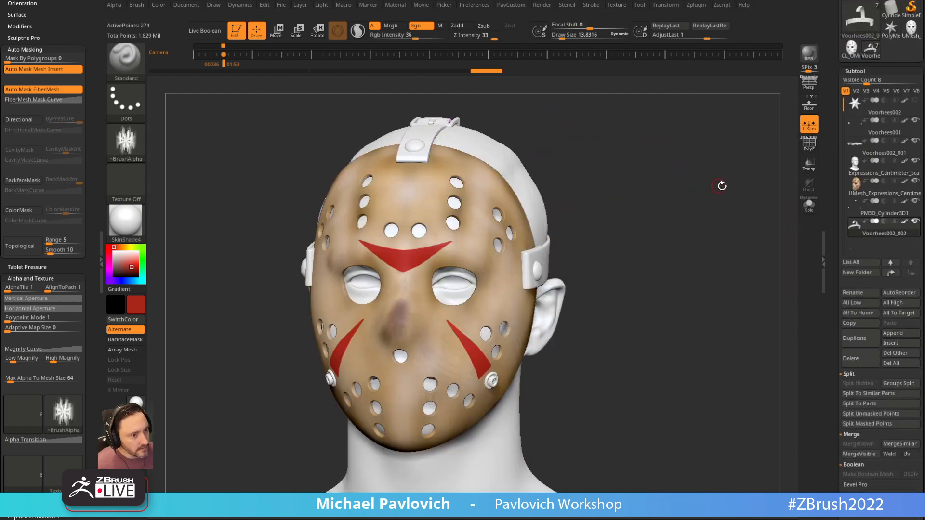
pyautogui.moveTo(719, 183); pyautogui.dragTo(708, 189)
# Fill the merged straps with a dark, desaturated reddish brown.
pyautogui.moveTo(833, 225)
pyautogui.mouseDown()
pyautogui.moveTo(831, 136)
pyautogui.moveTo(829, 209)
pyautogui.mouseUp()
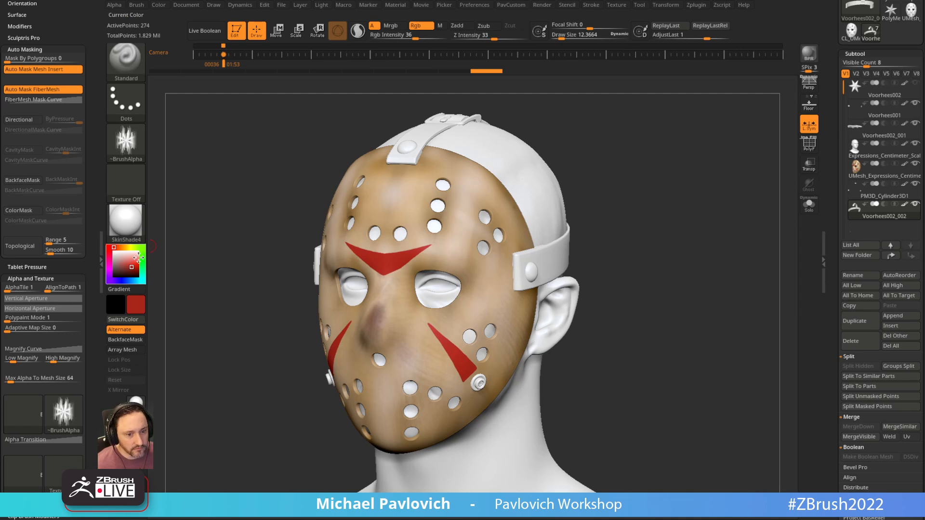
pyautogui.click(116, 270)
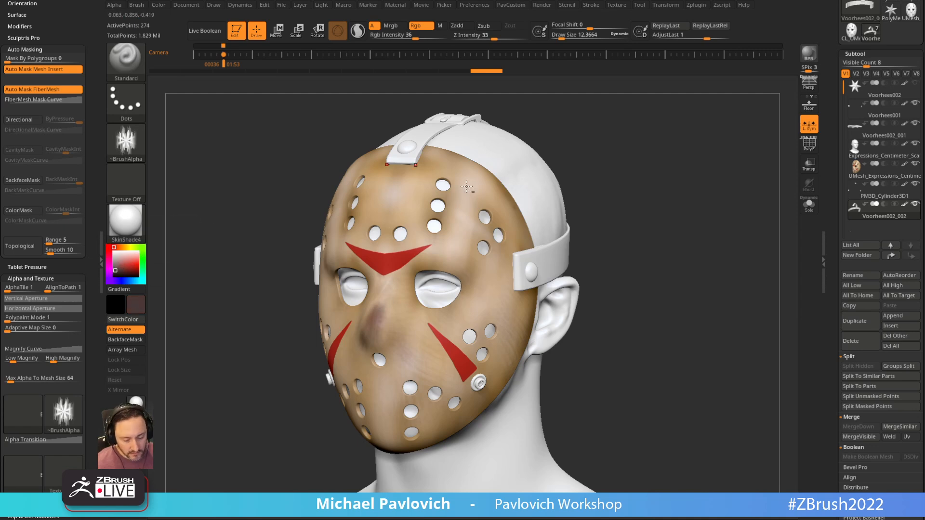
pyautogui.hotkey('ctrl', 'f')
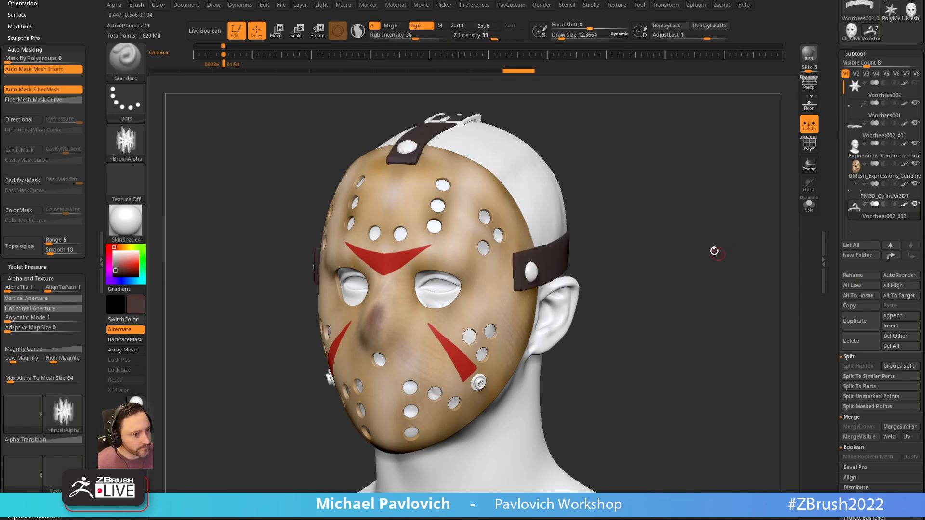
pyautogui.moveTo(721, 254); pyautogui.dragTo(727, 246)
# Add surface noise to the merged straps using the Weave pattern from the NoiseMaker plugin.
pyautogui.scroll(-10, 852, 290)
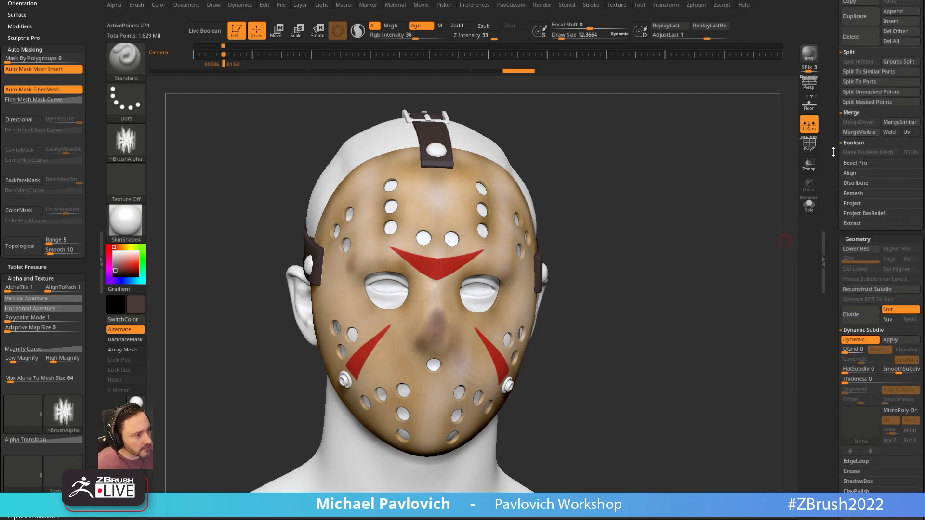
pyautogui.press('shift')
pyautogui.moveTo(852, 343); pyautogui.dragTo(867, 255)
pyautogui.click(855, 233)
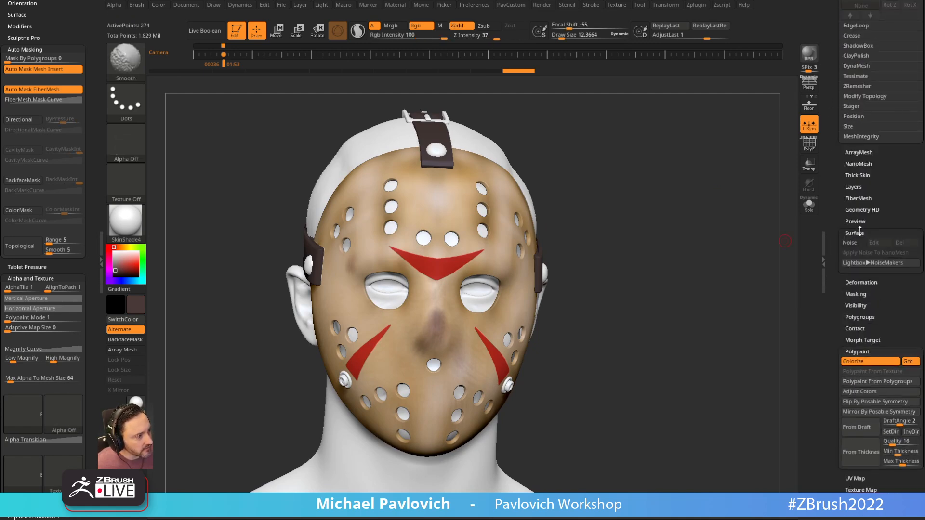
pyautogui.moveTo(704, 241)
pyautogui.mouseDown()
pyautogui.moveTo(710, 228)
pyautogui.moveTo(747, 236)
pyautogui.mouseUp()
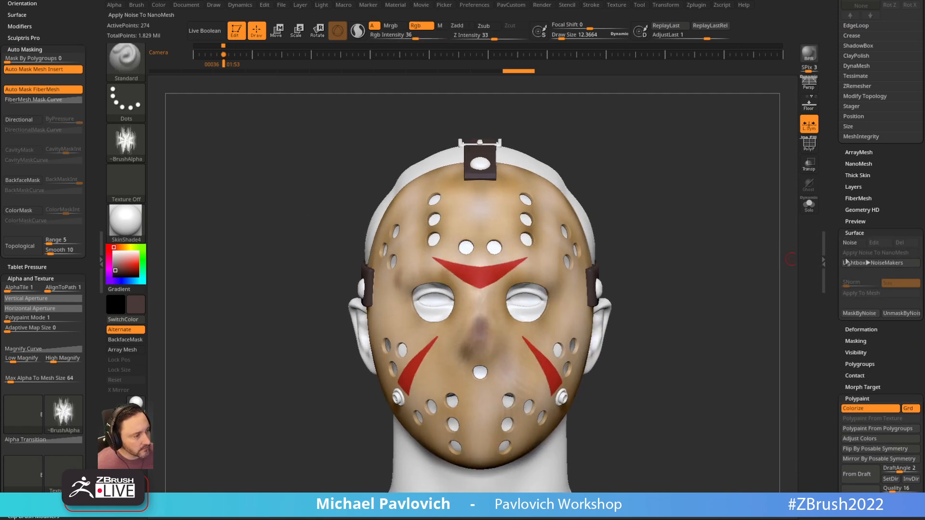
pyautogui.click(859, 243)
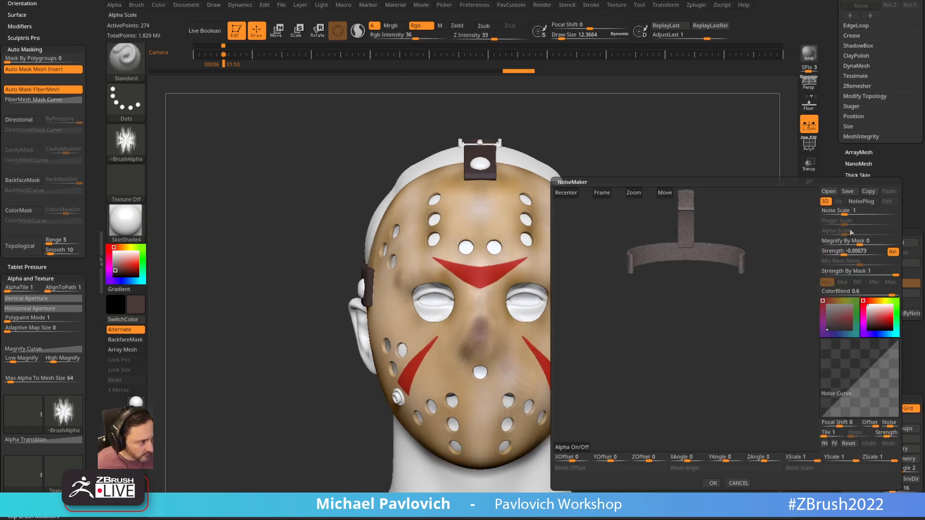
pyautogui.click(860, 202)
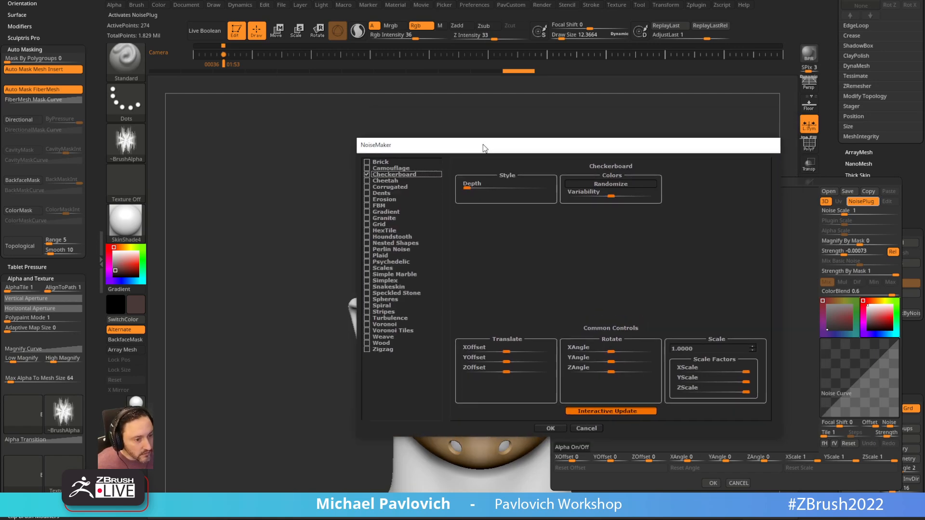
pyautogui.click(367, 338)
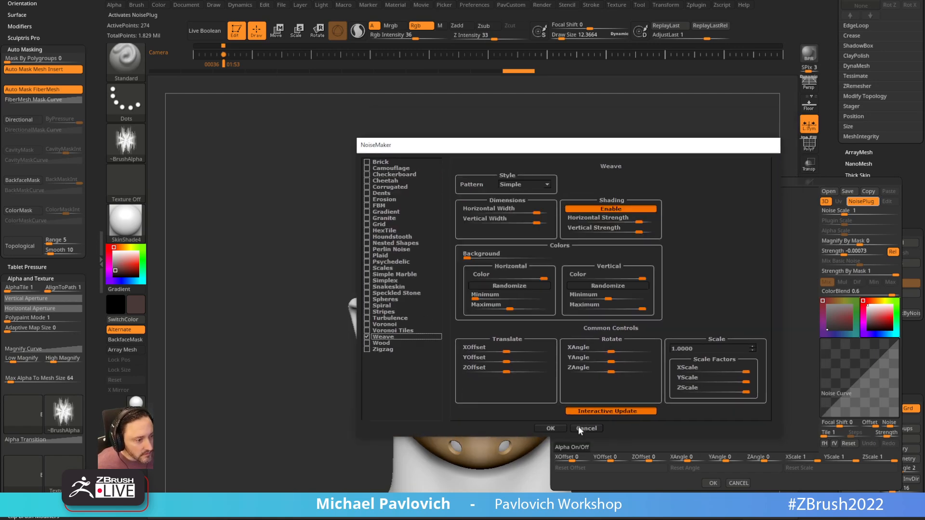
pyautogui.click(551, 429)
# Set the strap noise's Mix Basic Noise and ColorBlend both to 0.
pyautogui.keyDown('alt'); pyautogui.moveTo(694, 369); pyautogui.dragTo(709, 424); pyautogui.keyUp('alt')
pyautogui.keyDown('alt'); pyautogui.moveTo(725, 361); pyautogui.dragTo(690, 496); pyautogui.keyUp('alt')
pyautogui.keyDown('alt'); pyautogui.moveTo(709, 332); pyautogui.dragTo(709, 241); pyautogui.keyUp('alt')
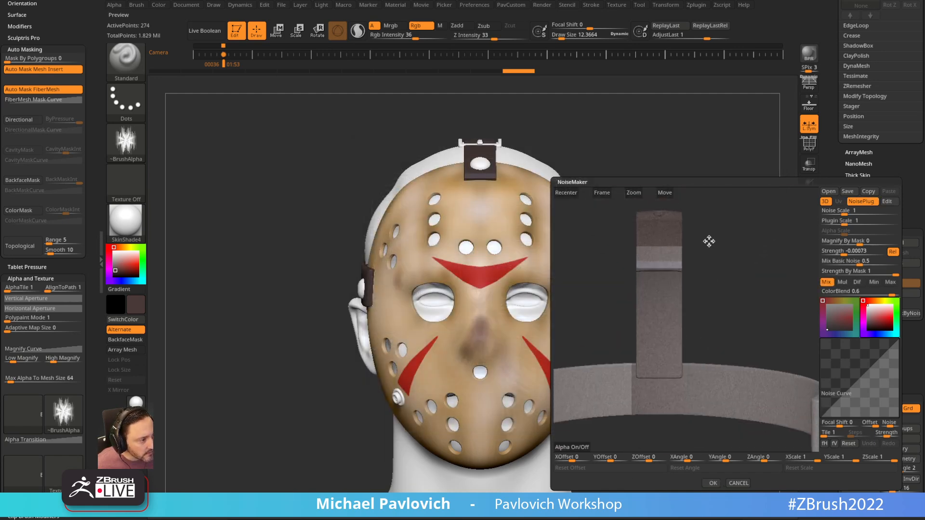
pyautogui.moveTo(840, 263); pyautogui.dragTo(747, 260)
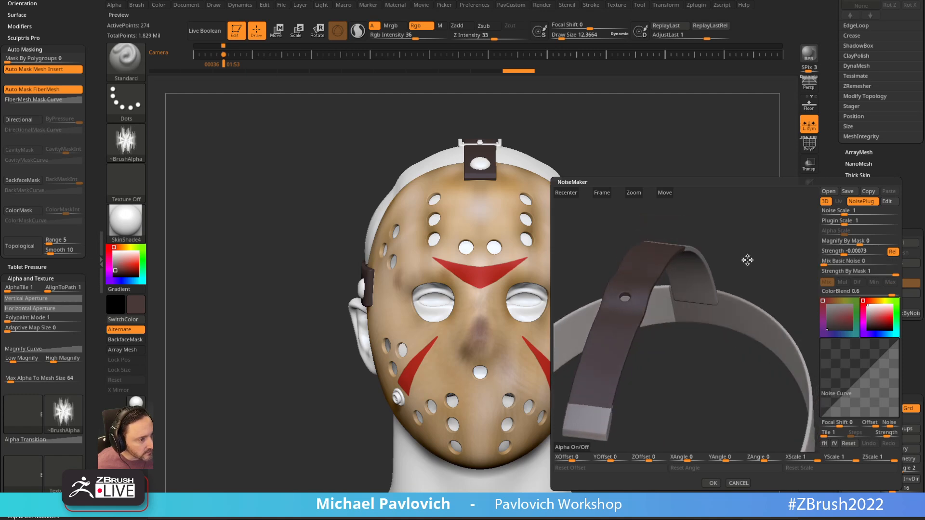
pyautogui.moveTo(878, 296); pyautogui.dragTo(860, 295)
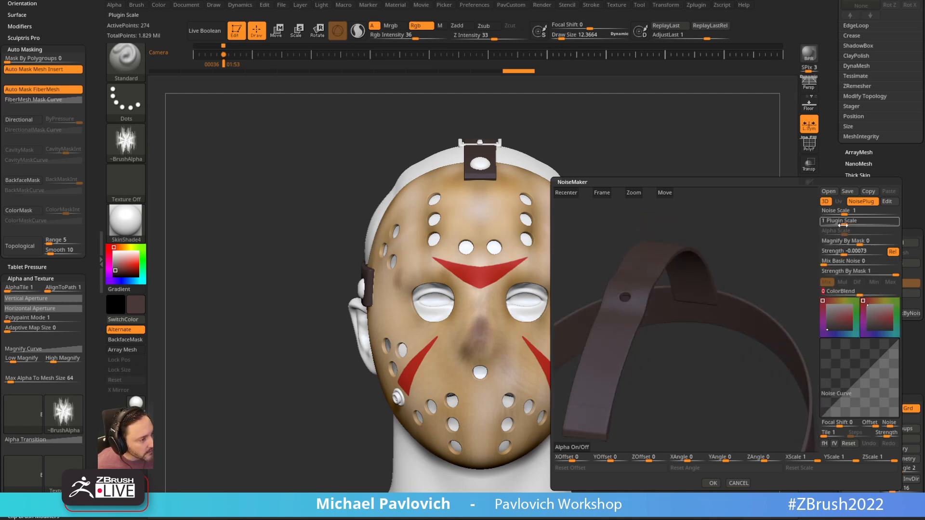
# Set the weave's strength to 0.14231 and its plugin scale to 0.00512, and accept the noise.
pyautogui.moveTo(842, 254); pyautogui.dragTo(835, 255)
pyautogui.moveTo(844, 221); pyautogui.dragTo(841, 223)
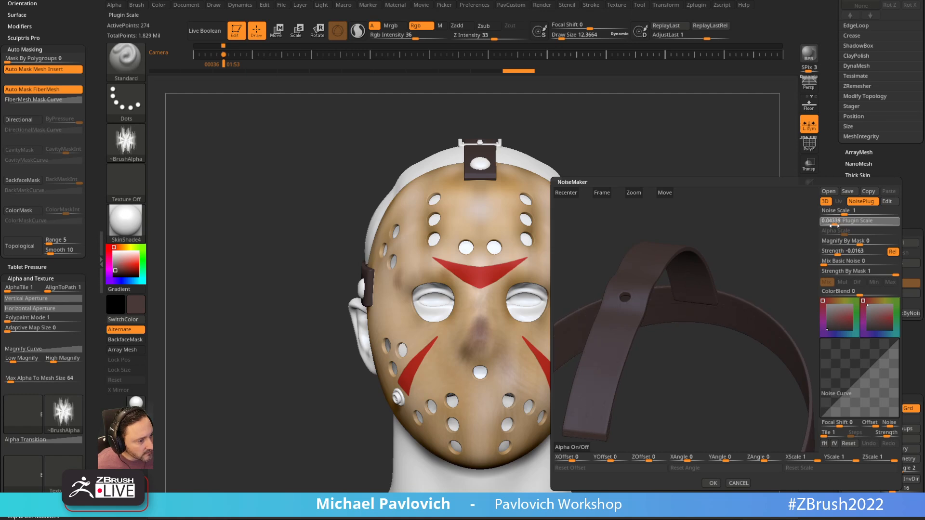
pyautogui.moveTo(711, 334); pyautogui.dragTo(759, 338)
pyautogui.moveTo(839, 254); pyautogui.dragTo(884, 254)
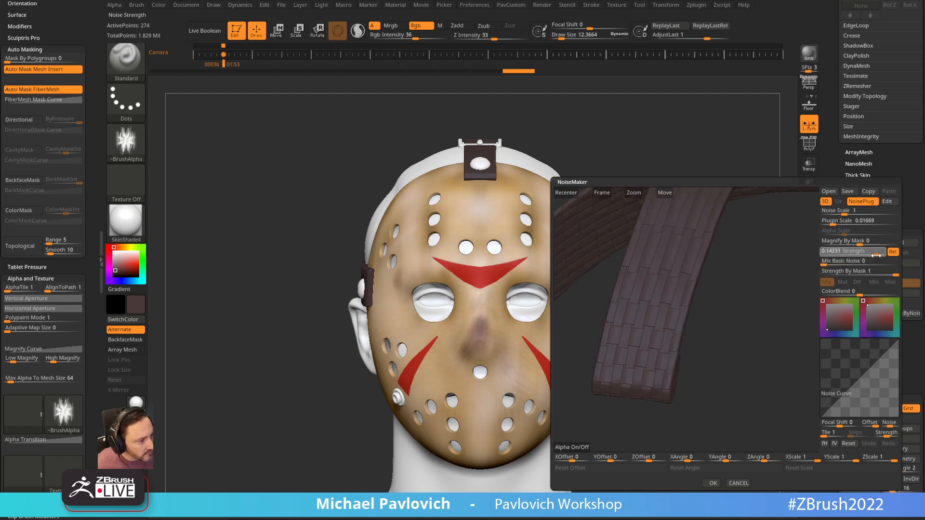
pyautogui.moveTo(830, 222); pyautogui.dragTo(832, 224)
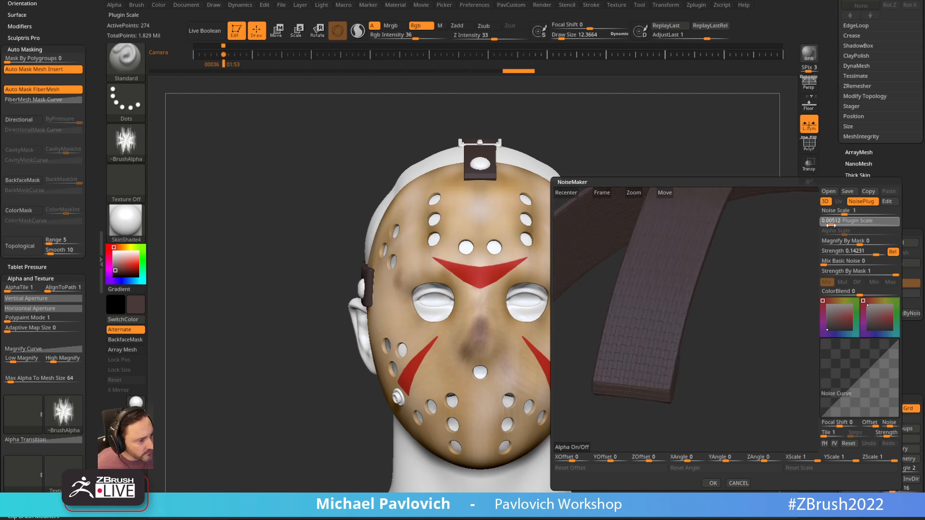
pyautogui.click(713, 484)
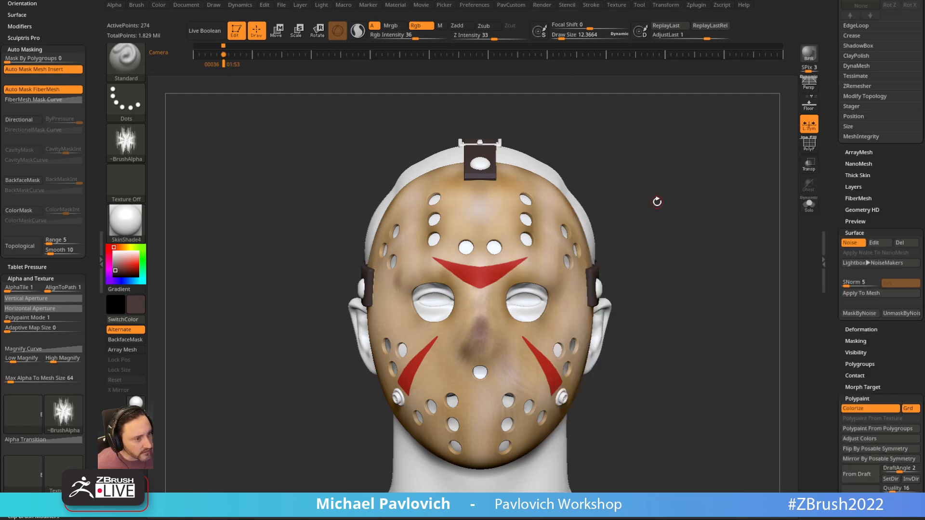
# Unwrap a working clone of the straps with UV Master, using symmetry and polygroups, and flatten its UVs.
pyautogui.moveTo(657, 201); pyautogui.dragTo(698, 172)
pyautogui.moveTo(758, 146)
pyautogui.keyDown('alt'); pyautogui.mouseDown()
pyautogui.moveTo(725, 128)
pyautogui.moveTo(735, 153)
pyautogui.moveTo(681, 155)
pyautogui.mouseUp(); pyautogui.keyUp('alt')
pyautogui.press('s')
pyautogui.keyDown('alt'); pyautogui.moveTo(682, 153); pyautogui.dragTo(717, 173); pyautogui.keyUp('alt')
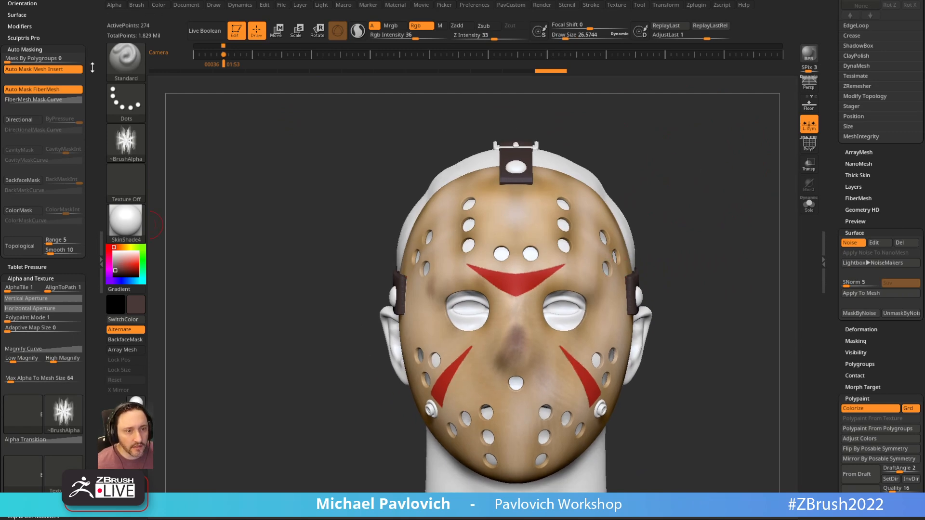
pyautogui.moveTo(92, 66); pyautogui.dragTo(93, 264)
pyautogui.click(702, 7)
pyautogui.moveTo(691, 12); pyautogui.dragTo(63, 116)
pyautogui.moveTo(80, 331); pyautogui.dragTo(79, 106)
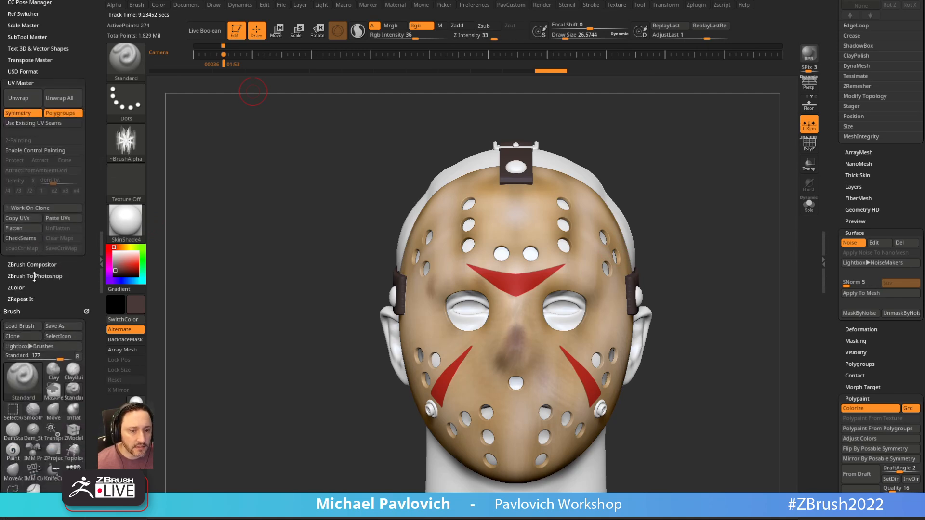
pyautogui.moveTo(53, 288); pyautogui.dragTo(54, 305)
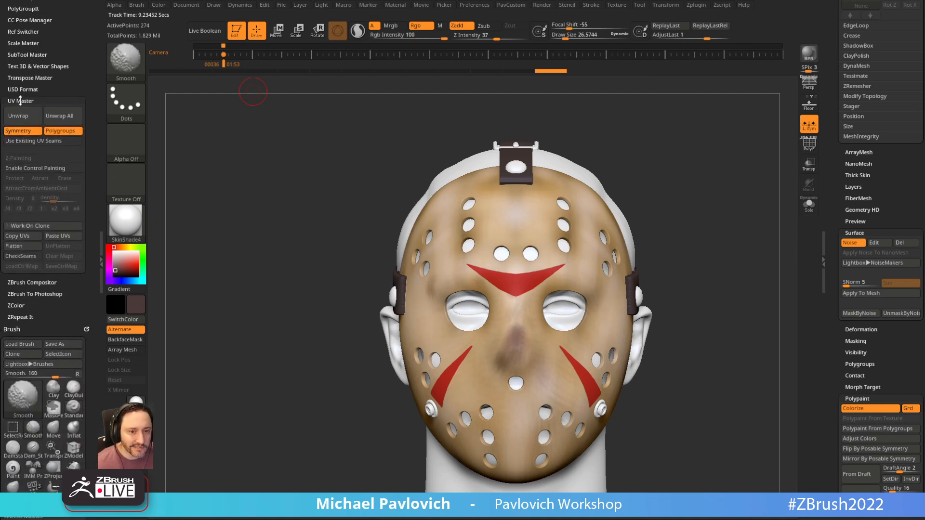
pyautogui.click(34, 225)
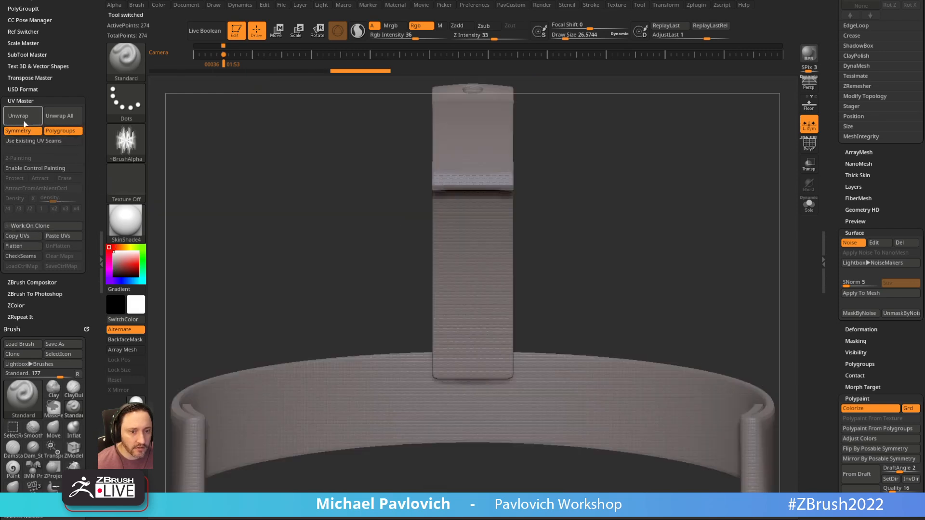
pyautogui.click(24, 123)
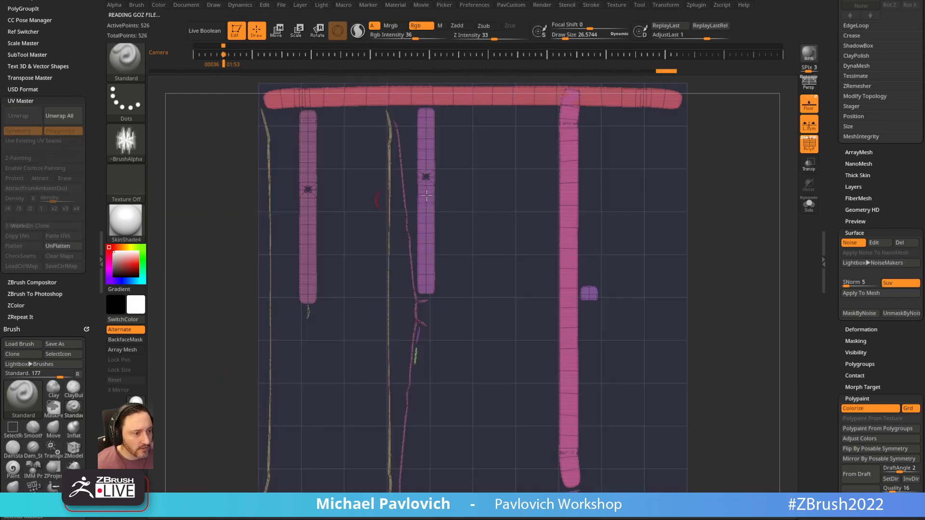
# Isolate the long horizontal UV island, rotate it upright and move it beside the other long vertical strap island.
pyautogui.press('f')
pyautogui.press('w')
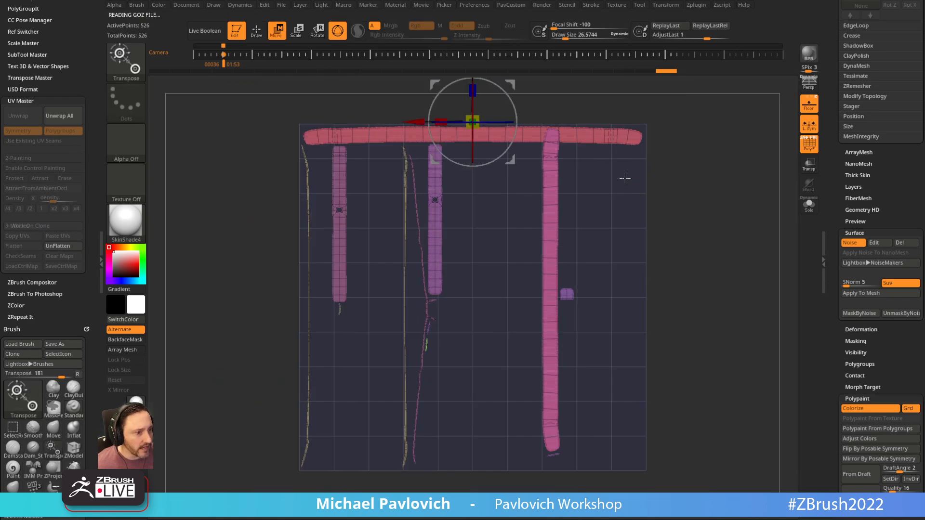
pyautogui.keyDown('ctrl'); pyautogui.click(540, 141); pyautogui.keyUp('ctrl')
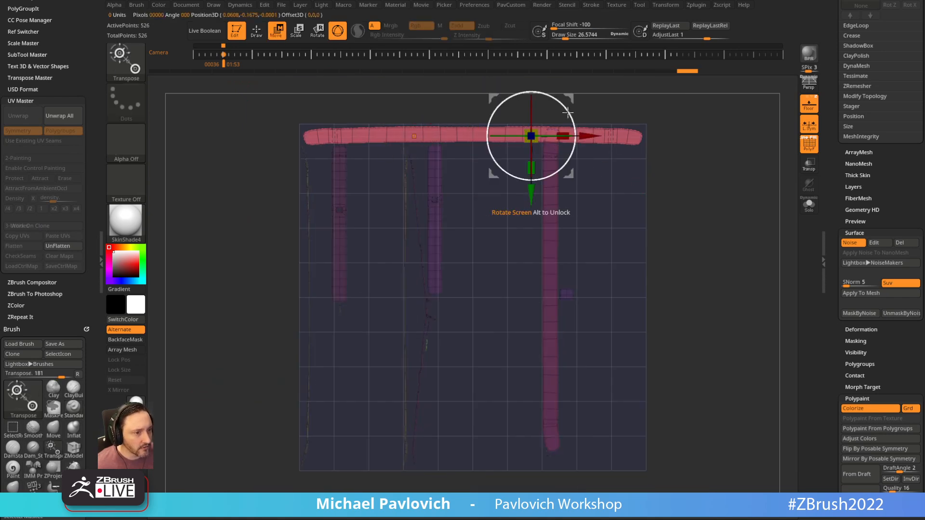
pyautogui.moveTo(566, 110); pyautogui.dragTo(571, 197)
pyautogui.moveTo(531, 136); pyautogui.dragTo(632, 357)
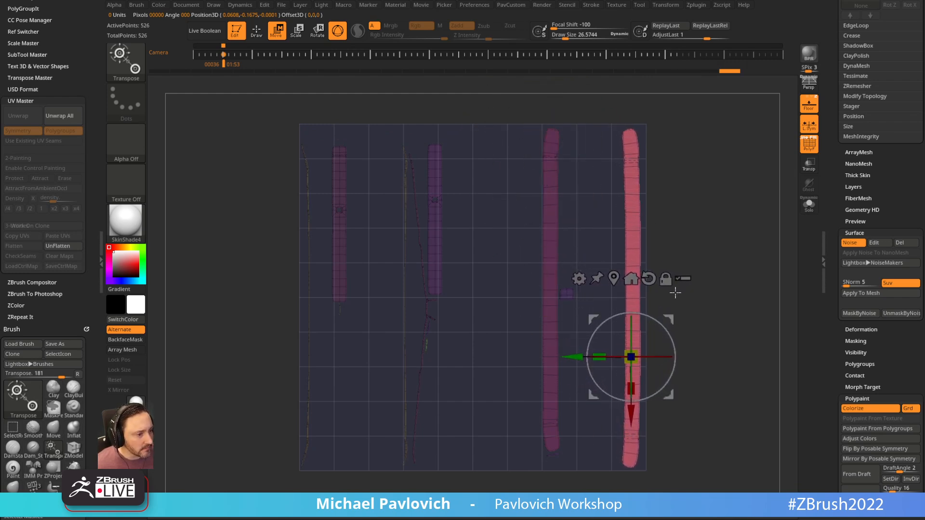
pyautogui.press('q')
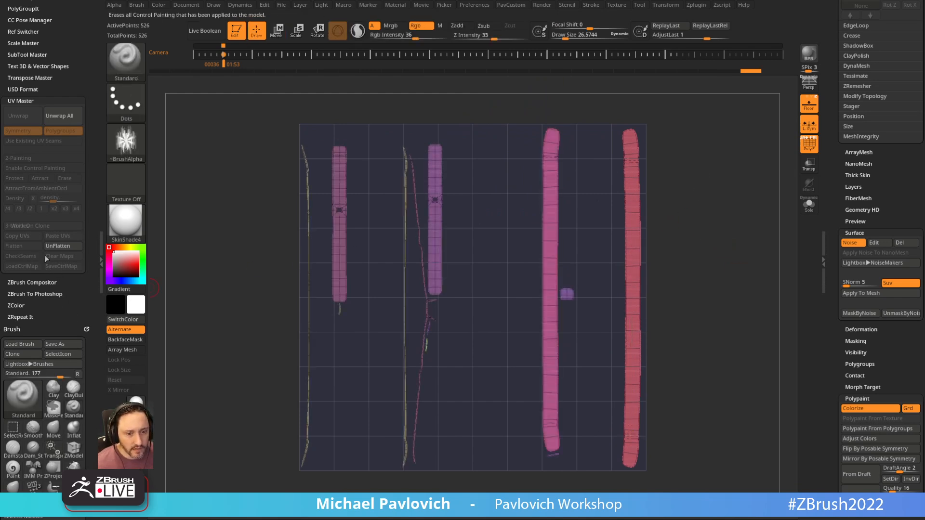
# Unflatten the strap clone, and copy its UVs onto the original Voorhees002_003 straps.
pyautogui.click(63, 244)
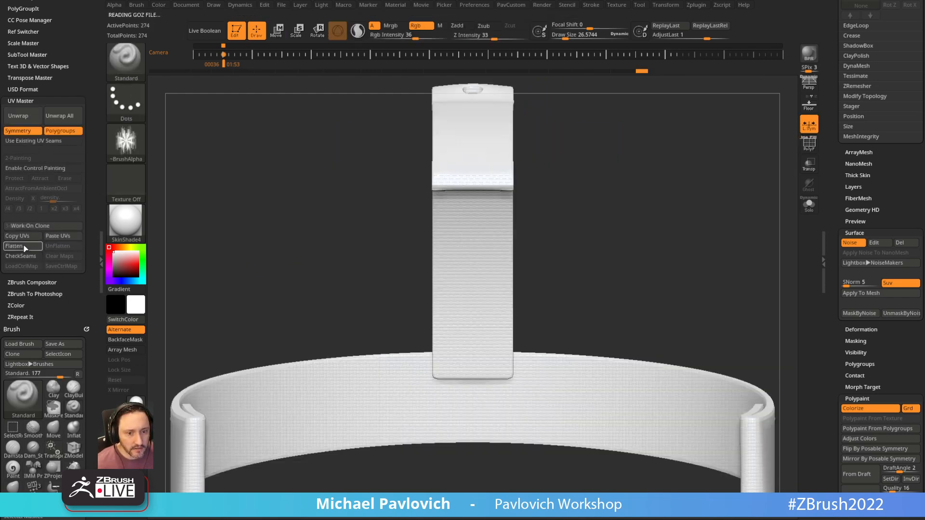
pyautogui.click(19, 236)
pyautogui.moveTo(828, 96); pyautogui.dragTo(819, 256)
pyautogui.click(889, 147)
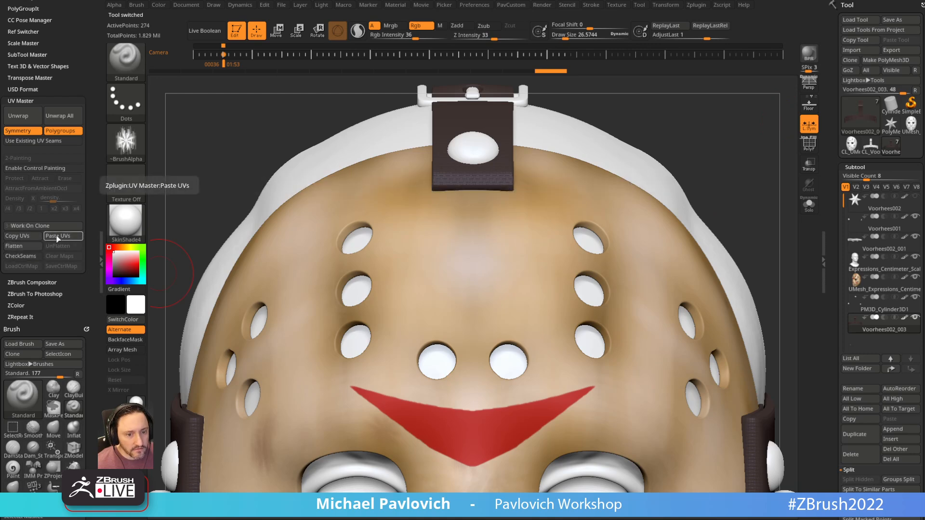
# Edit the strap noise to follow the UVs, set its strength to 0.5 and accept it.
pyautogui.moveTo(834, 216); pyautogui.dragTo(840, 80)
pyautogui.moveTo(844, 204); pyautogui.dragTo(837, 124)
pyautogui.click(878, 238)
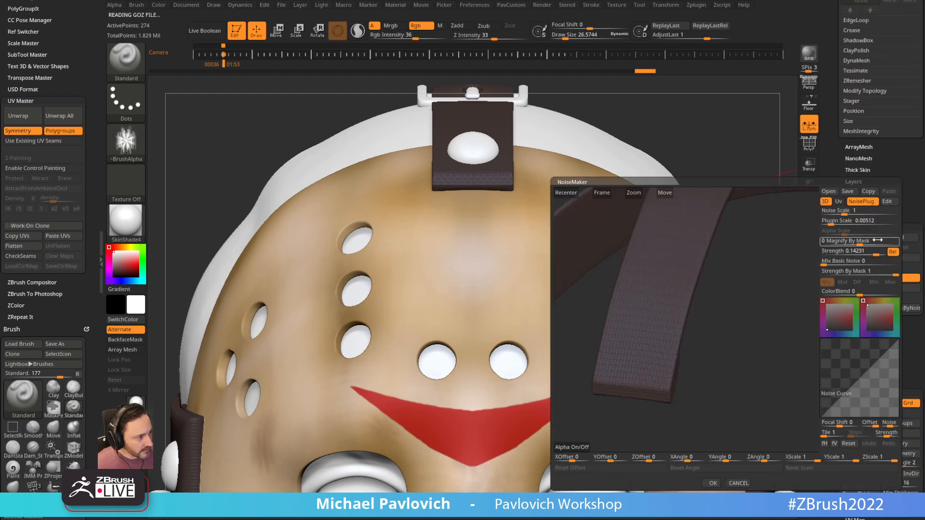
pyautogui.click(839, 203)
pyautogui.click(841, 211)
pyautogui.moveTo(743, 264); pyautogui.dragTo(741, 283)
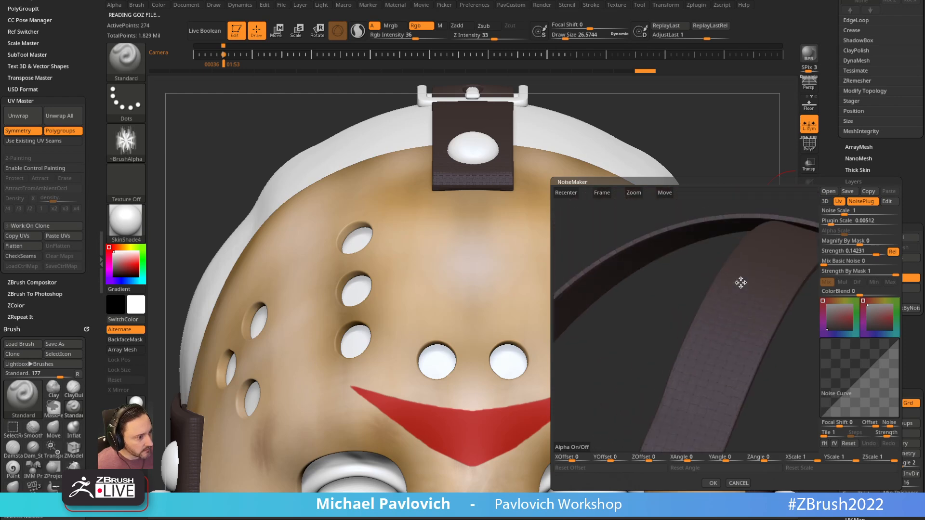
pyautogui.moveTo(741, 331); pyautogui.dragTo(768, 362)
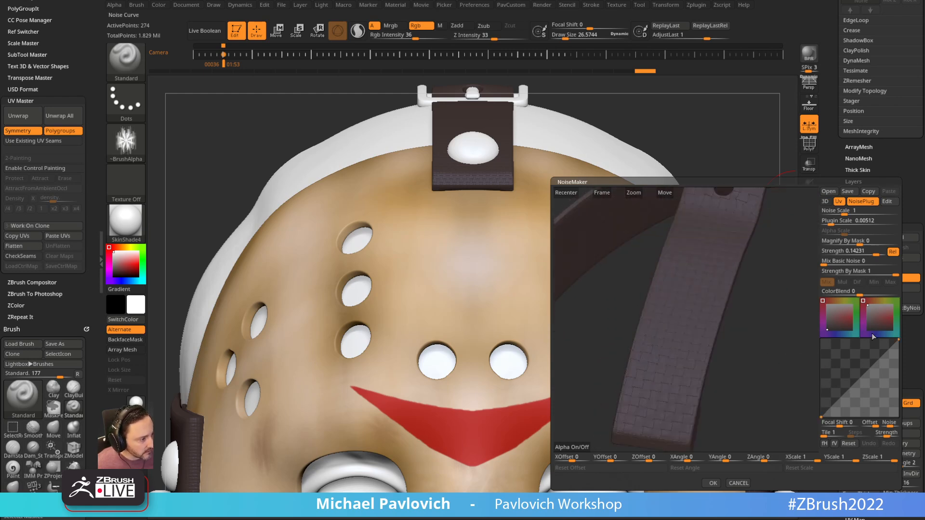
pyautogui.moveTo(876, 254); pyautogui.dragTo(881, 252)
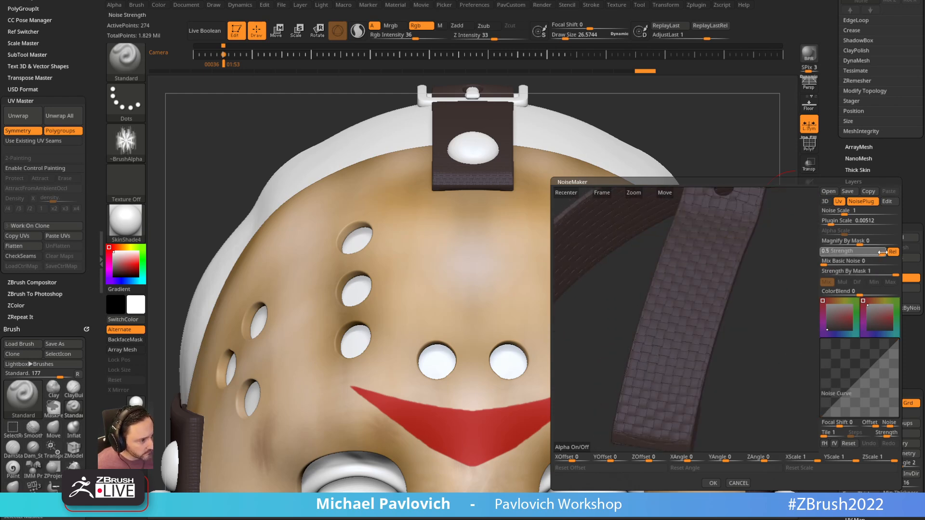
pyautogui.click(713, 483)
# Examine the woven surface of the straps up close and around the masked head.
pyautogui.moveTo(723, 120); pyautogui.dragTo(593, 133)
pyautogui.keyDown('alt'); pyautogui.moveTo(362, 264); pyautogui.dragTo(309, 220); pyautogui.keyUp('alt')
pyautogui.keyDown('alt'); pyautogui.moveTo(448, 279); pyautogui.dragTo(231, 136); pyautogui.keyUp('alt')
pyautogui.keyDown('alt'); pyautogui.moveTo(306, 176); pyautogui.dragTo(274, 135); pyautogui.keyUp('alt')
pyautogui.moveTo(250, 162); pyautogui.dragTo(309, 168)
pyautogui.moveTo(637, 223)
pyautogui.mouseDown()
pyautogui.moveTo(680, 231)
pyautogui.moveTo(702, 205)
pyautogui.moveTo(689, 205)
pyautogui.moveTo(678, 180)
pyautogui.moveTo(626, 191)
pyautogui.mouseUp()
pyautogui.press('Right')
pyautogui.press('s')
pyautogui.moveTo(675, 212)
pyautogui.keyDown('alt'); pyautogui.mouseDown()
pyautogui.moveTo(660, 191)
pyautogui.moveTo(647, 201)
pyautogui.mouseUp(); pyautogui.keyUp('alt')
pyautogui.press('s')
pyautogui.moveTo(673, 163); pyautogui.dragTo(627, 188)
# Make the Expressions_Centimeter_Scale head the active subtool and show its texture map settings.
pyautogui.keyDown('alt'); pyautogui.click(567, 220); pyautogui.keyUp('alt')
pyautogui.moveTo(835, 161); pyautogui.dragTo(820, 303)
pyautogui.moveTo(836, 224); pyautogui.dragTo(832, 127)
pyautogui.moveTo(833, 216); pyautogui.dragTo(832, 130)
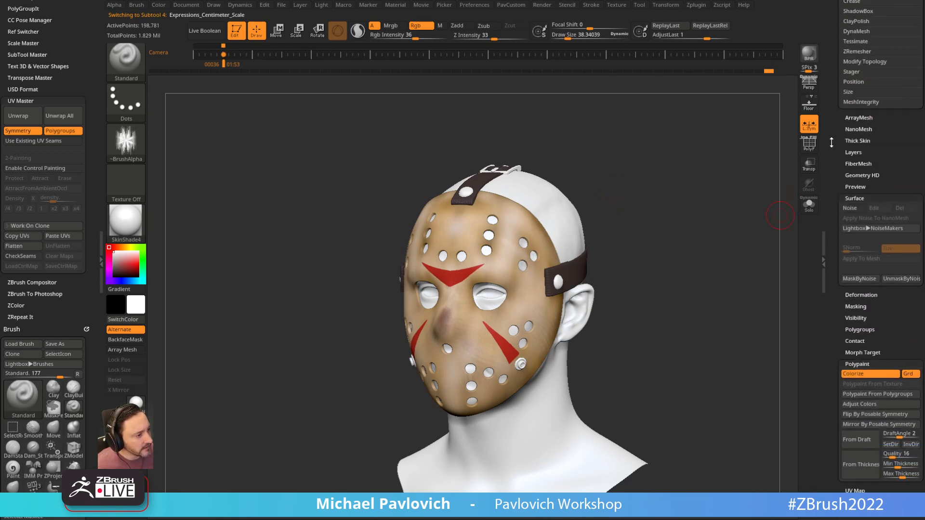
pyautogui.keyDown('shift'); pyautogui.click(855, 200); pyautogui.keyUp('shift')
pyautogui.click(853, 279)
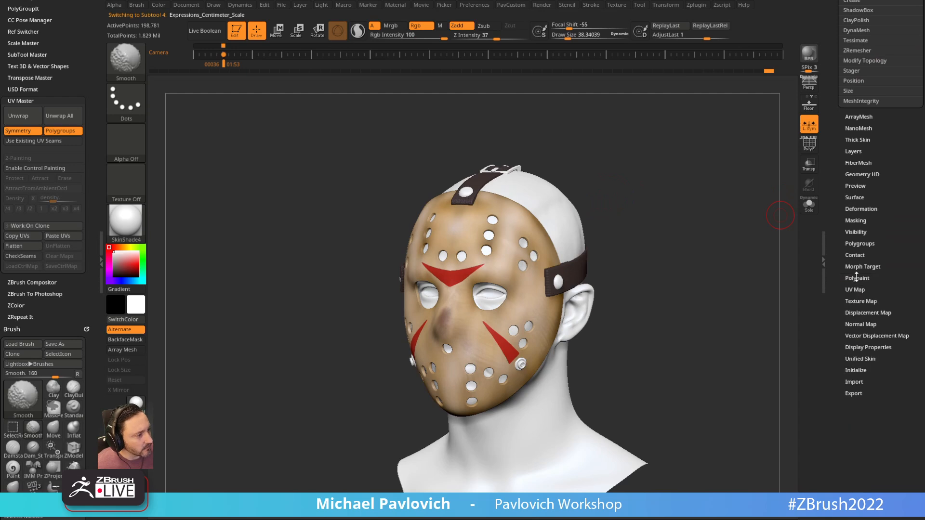
pyautogui.keyDown('shift'); pyautogui.click(852, 301); pyautogui.keyUp('shift')
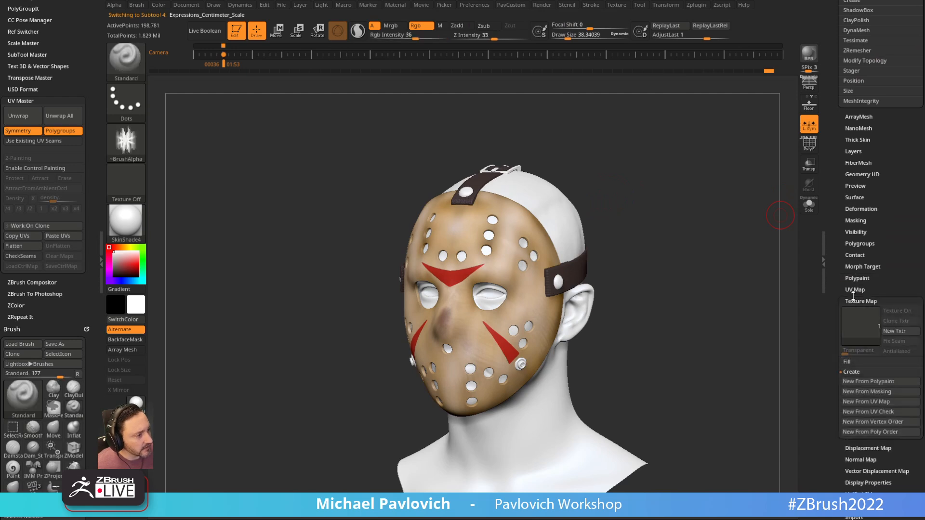
# Load the Colour4k skin texture and assign it as the head's texture map.
pyautogui.click(622, 6)
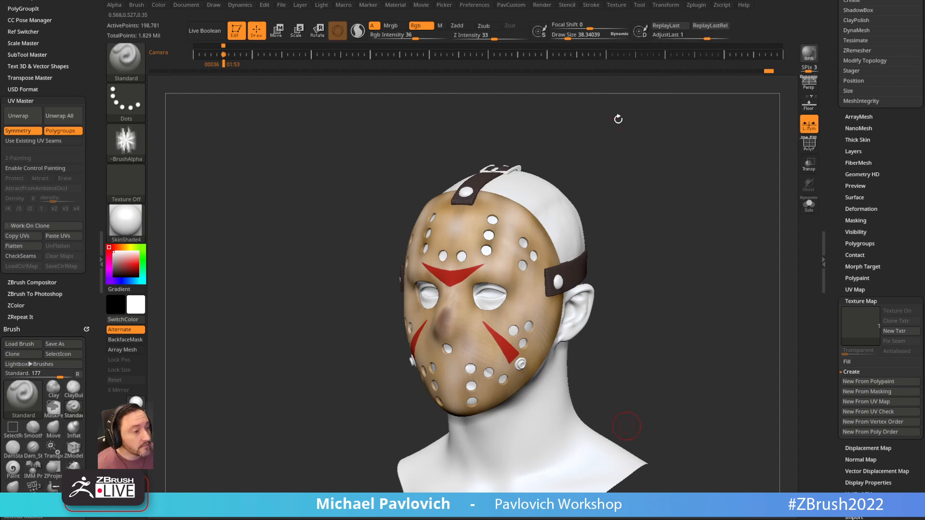
pyautogui.click(613, 6)
pyautogui.click(654, 137)
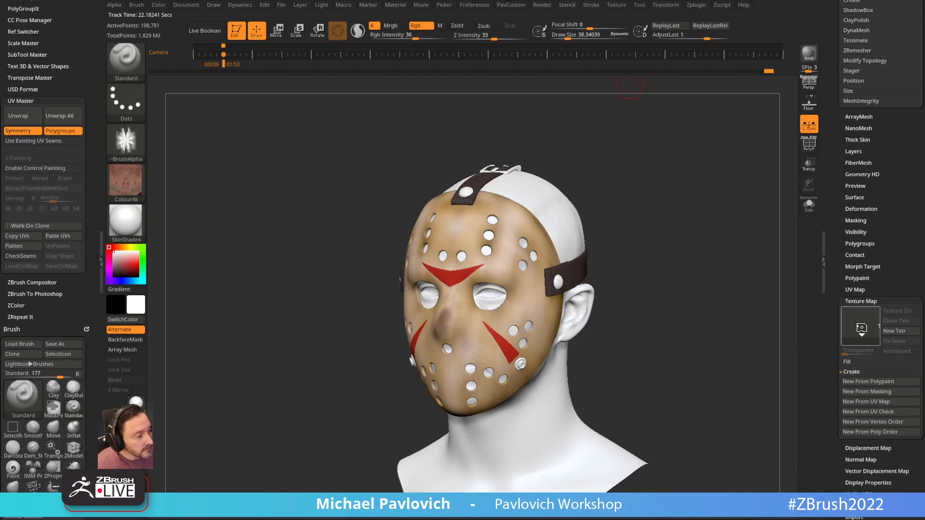
pyautogui.click(852, 331)
pyautogui.click(641, 332)
pyautogui.moveTo(722, 205); pyautogui.dragTo(721, 149)
pyautogui.moveTo(695, 177); pyautogui.dragTo(711, 209)
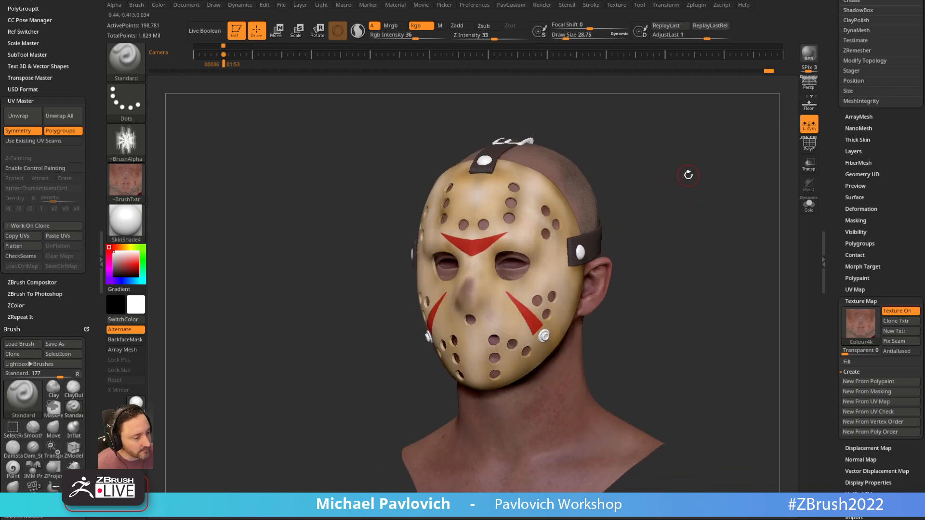
# Switch to the textured head tool containing the Neutral, Teeth, Eye Left, Eye Right, Lashes and Eye Wet subtools.
pyautogui.moveTo(828, 99); pyautogui.dragTo(839, 148)
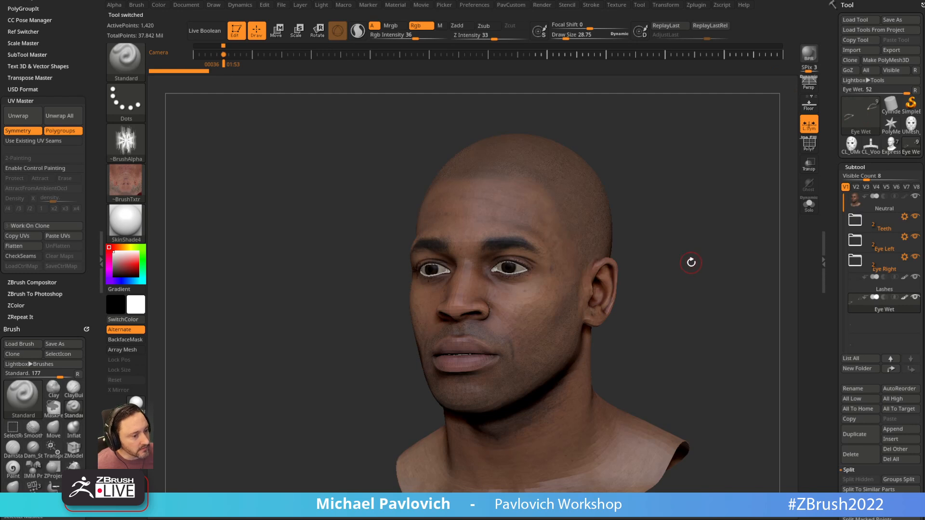
# Open the Teeth folder, select Teeth1, lower it to subdivision level 5 and delete its higher levels.
pyautogui.moveTo(717, 172); pyautogui.dragTo(774, 230)
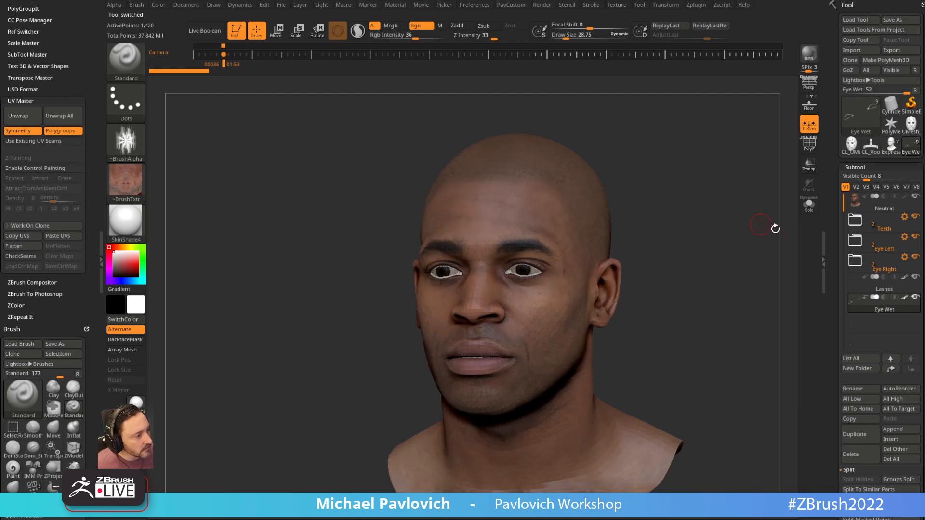
pyautogui.click(857, 224)
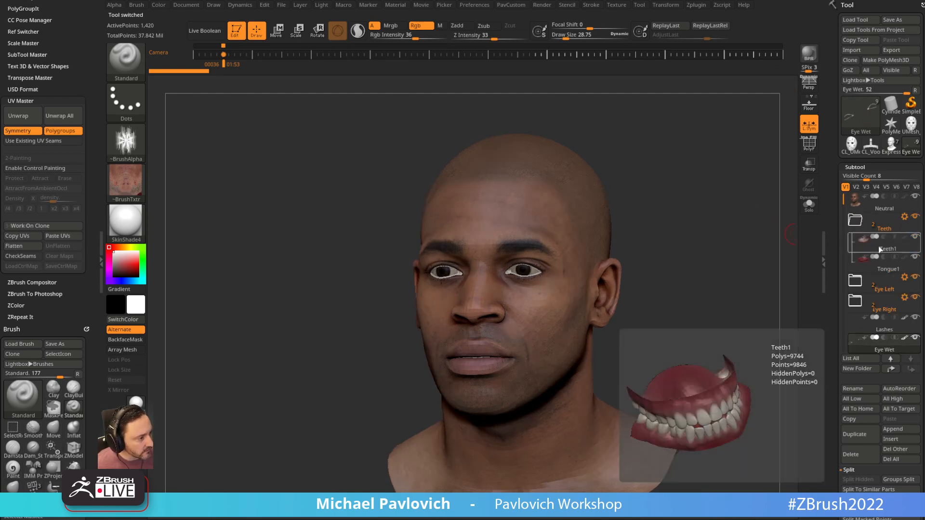
pyautogui.click(868, 244)
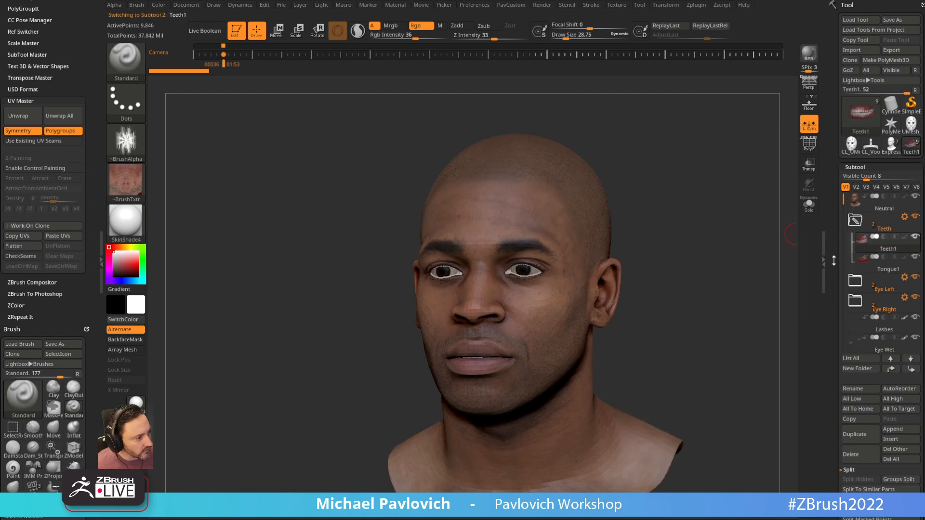
pyautogui.scroll(-5, 832, 166)
pyautogui.moveTo(871, 337); pyautogui.dragTo(885, 338)
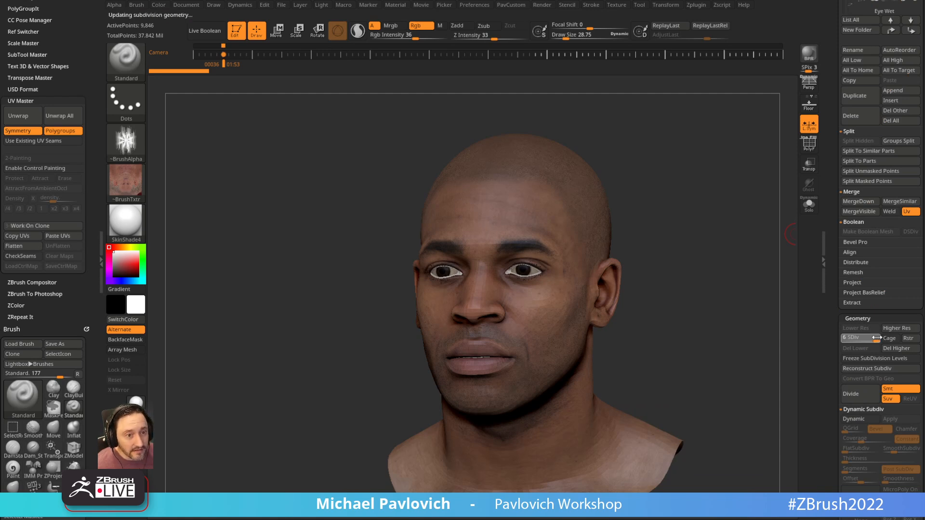
pyautogui.moveTo(878, 339); pyautogui.dragTo(872, 339)
pyautogui.click(896, 348)
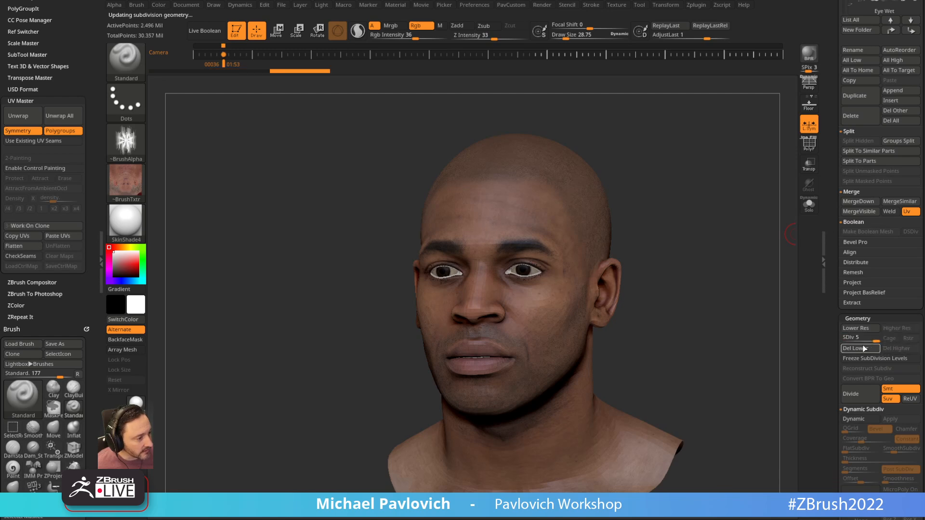
# Select Tongue1, lower it to subdivision level 7 and delete its higher levels.
pyautogui.moveTo(835, 300); pyautogui.dragTo(838, 381)
pyautogui.click(894, 174)
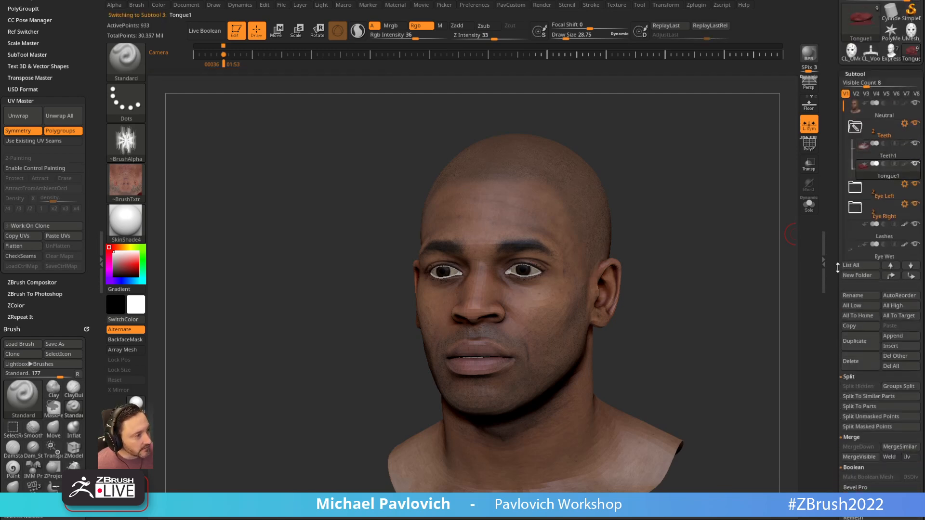
pyautogui.moveTo(834, 282); pyautogui.dragTo(871, 199)
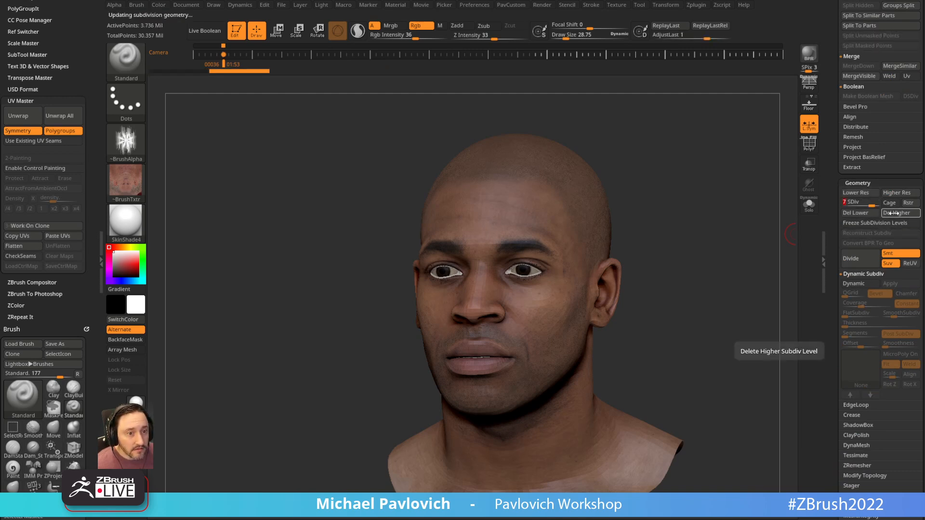
pyautogui.moveTo(841, 226)
pyautogui.mouseDown()
pyautogui.moveTo(840, 327)
pyautogui.moveTo(842, 205)
pyautogui.moveTo(842, 231)
pyautogui.mouseUp()
# Expand the Eye Left and Eye Right folders and move Eye Ball Real Time Left and Right into the Teeth folder.
pyautogui.click(857, 244)
pyautogui.click(878, 273)
pyautogui.moveTo(837, 278); pyautogui.dragTo(834, 278)
pyautogui.click(858, 301)
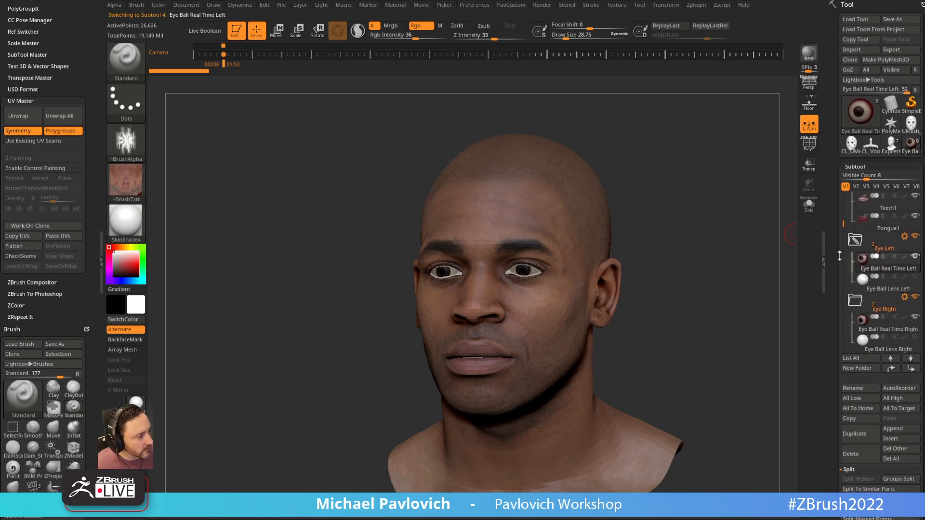
pyautogui.moveTo(842, 216); pyautogui.dragTo(842, 204)
pyautogui.moveTo(877, 288); pyautogui.dragTo(876, 238)
pyautogui.moveTo(878, 349); pyautogui.dragTo(875, 265)
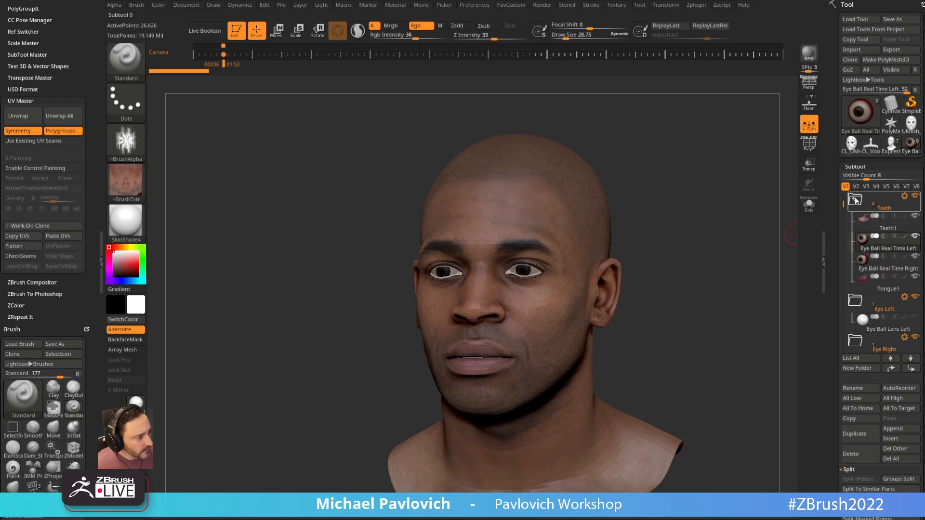
# Copy the Teeth folder with SubTool Master and paste it into the masked Expressions_Centimeter_Scale head tool.
pyautogui.click(697, 5)
pyautogui.click(719, 263)
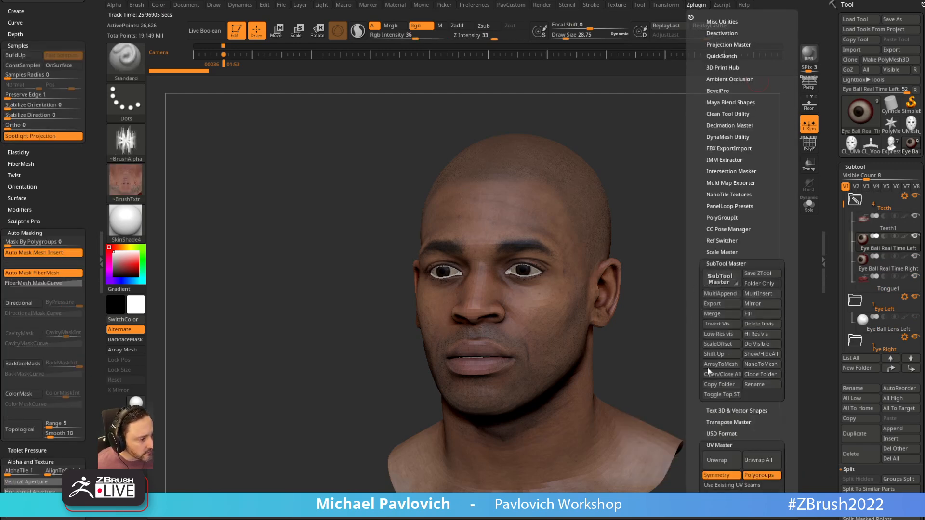
pyautogui.click(720, 385)
pyautogui.click(893, 147)
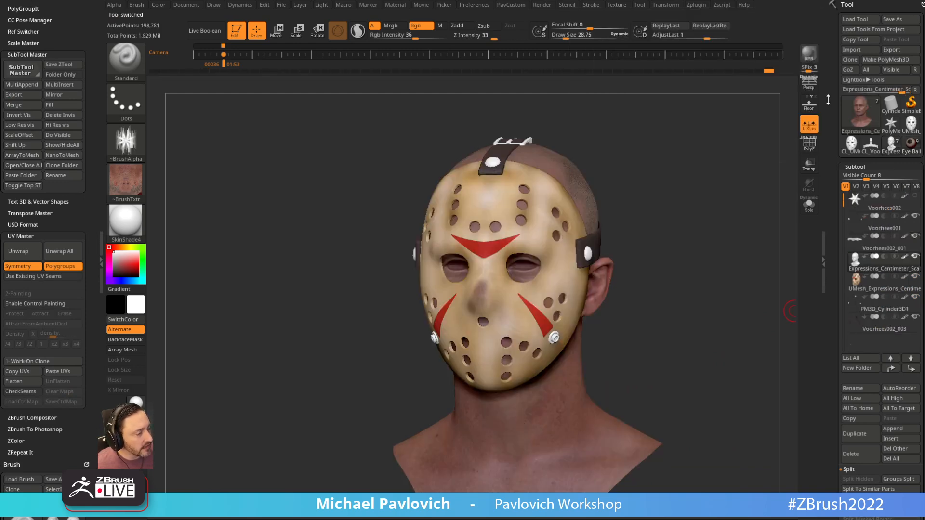
pyautogui.click(699, 5)
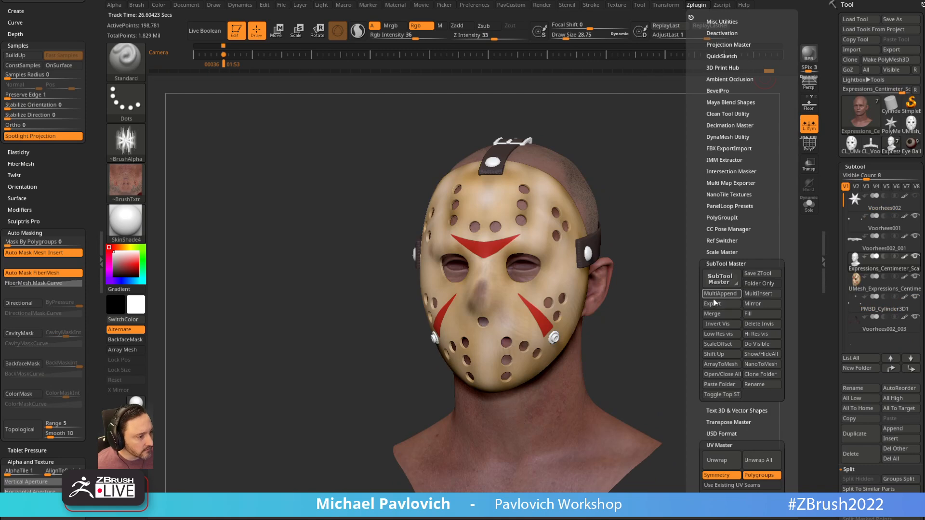
pyautogui.click(719, 385)
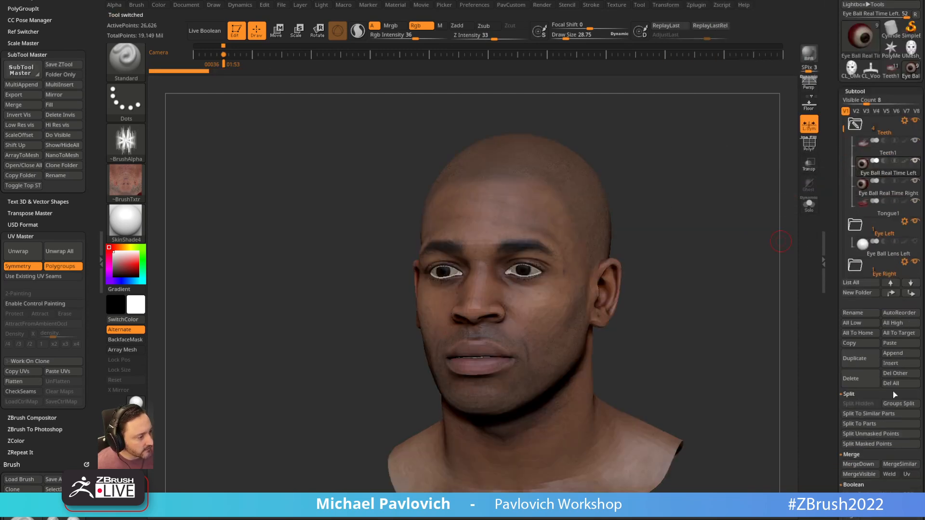
# Delete all subtools of the source head tool and return to the masked head in front view.
pyautogui.click(900, 385)
pyautogui.click(891, 74)
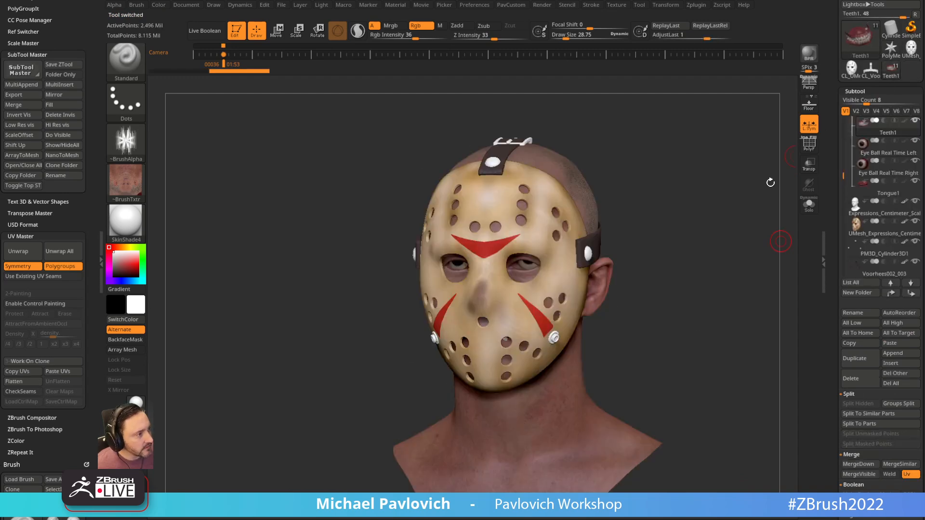
pyautogui.keyDown('shift'); pyautogui.moveTo(801, 224); pyautogui.dragTo(739, 240); pyautogui.keyUp('shift')
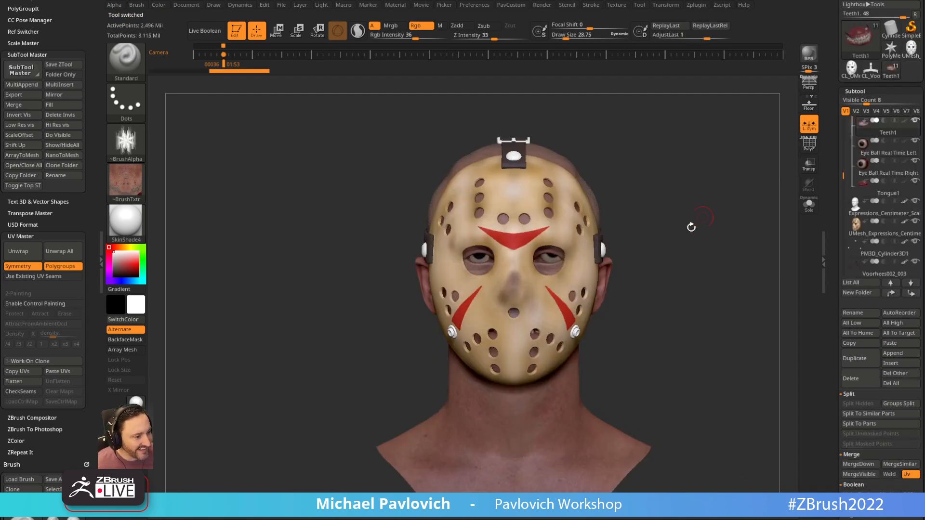
# Enable Transpose Set on the Teeth folder and shift the teeth, tongue and eyes into the head in side view.
pyautogui.moveTo(842, 176); pyautogui.dragTo(841, 146)
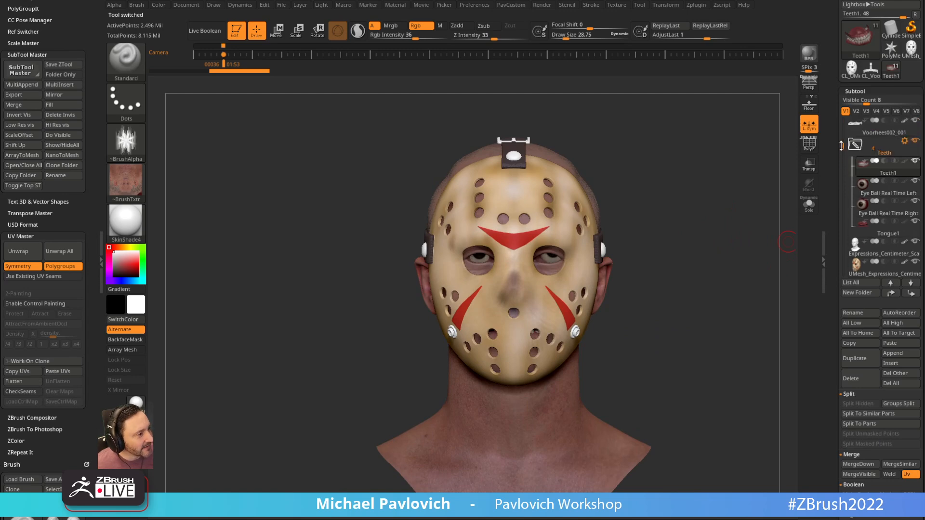
pyautogui.click(905, 142)
pyautogui.click(861, 142)
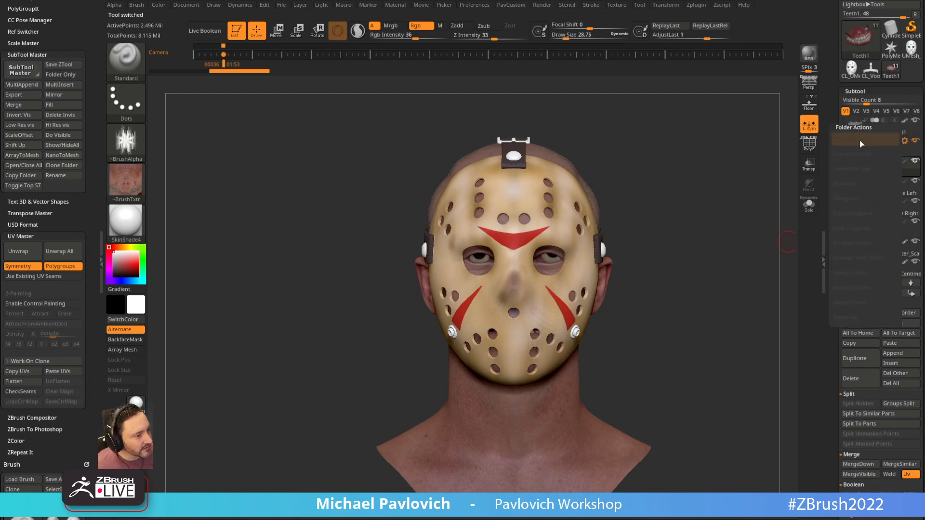
pyautogui.keyDown('shift'); pyautogui.moveTo(727, 191); pyautogui.dragTo(556, 191); pyautogui.keyUp('shift')
pyautogui.keyDown('alt'); pyautogui.moveTo(766, 174); pyautogui.dragTo(680, 229); pyautogui.keyUp('alt')
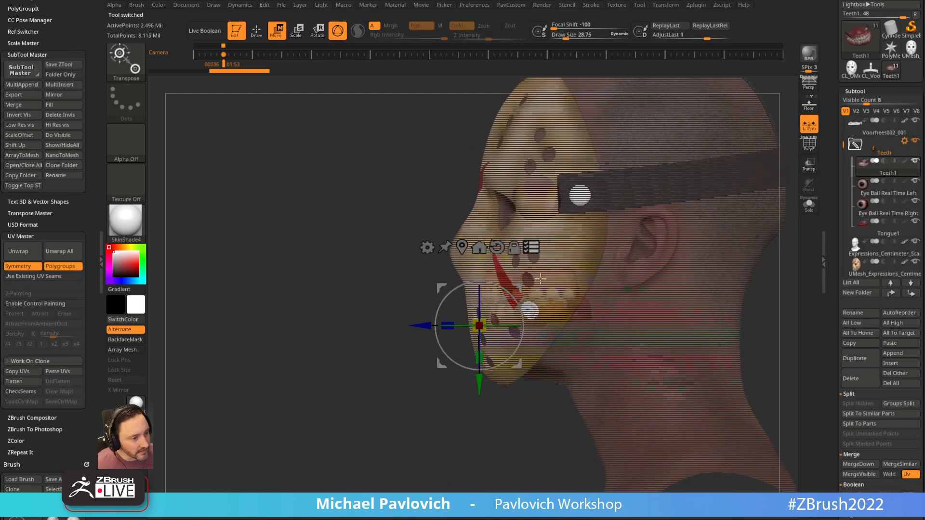
pyautogui.moveTo(520, 287); pyautogui.dragTo(517, 294)
# Center the transposed teeth, tongue and eyes sideways in the head from the front and check the teeth in isolation.
pyautogui.keyDown('shift'); pyautogui.moveTo(386, 396); pyautogui.dragTo(506, 381); pyautogui.keyUp('shift')
pyautogui.keyDown('alt'); pyautogui.moveTo(663, 195); pyautogui.dragTo(720, 196); pyautogui.keyUp('alt')
pyautogui.moveTo(583, 356); pyautogui.dragTo(580, 357)
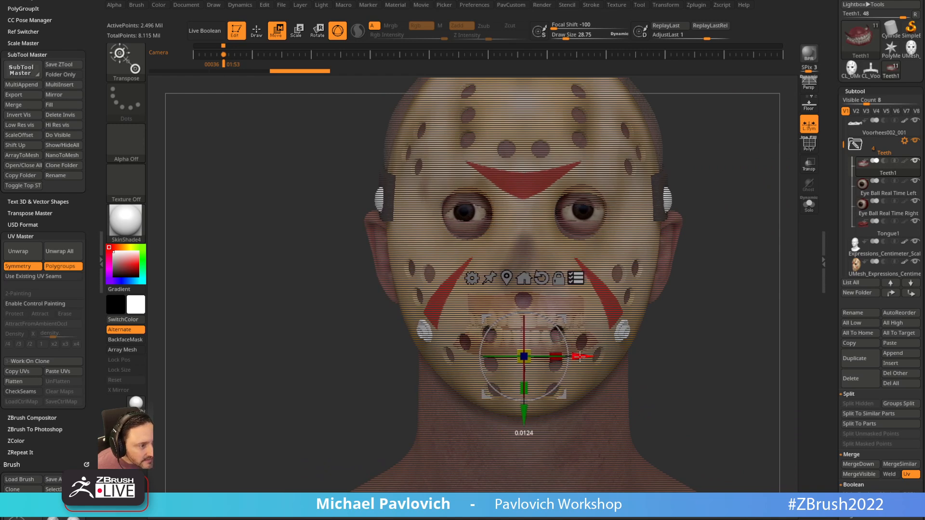
pyautogui.moveTo(733, 186)
pyautogui.keyDown('alt'); pyautogui.mouseDown()
pyautogui.moveTo(705, 188)
pyautogui.moveTo(720, 190)
pyautogui.mouseUp(); pyautogui.keyUp('alt')
pyautogui.click(810, 202)
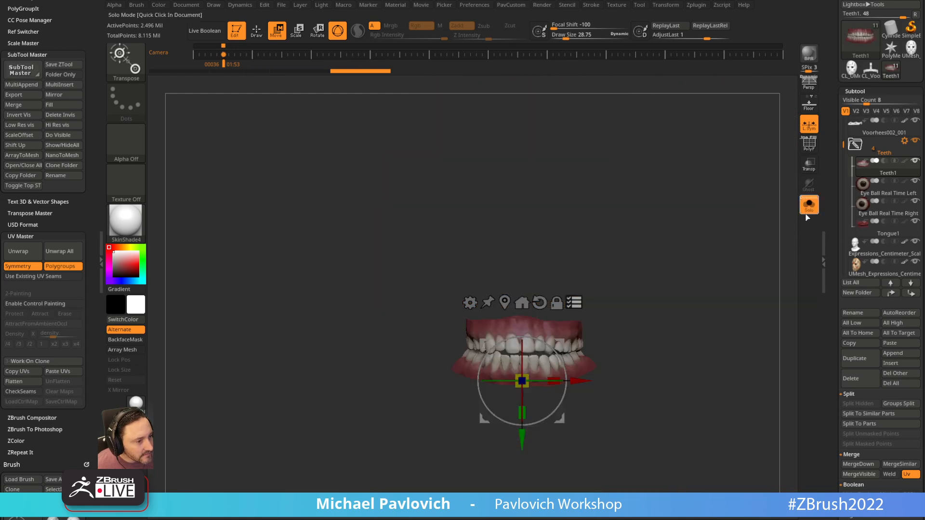
pyautogui.click(809, 204)
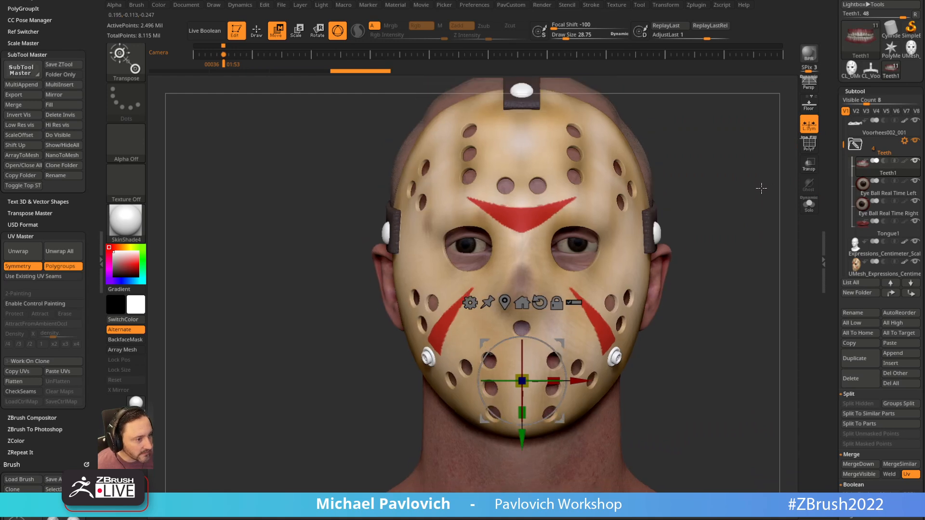
pyautogui.press('q')
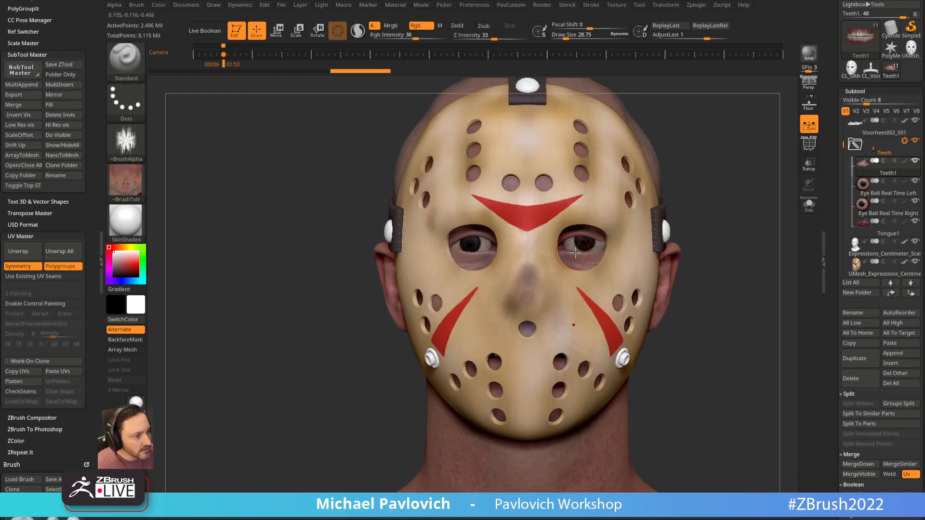
# Select Eye Ball Real Time Left and move it sideways to fit its eye socket.
pyautogui.keyDown('alt'); pyautogui.click(573, 252); pyautogui.keyUp('alt')
pyautogui.press('w')
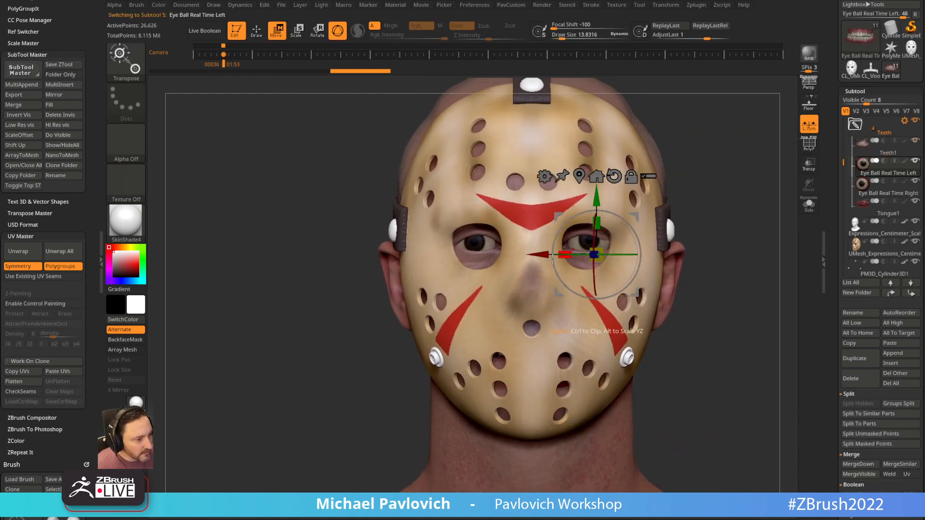
pyautogui.moveTo(565, 254); pyautogui.dragTo(527, 238)
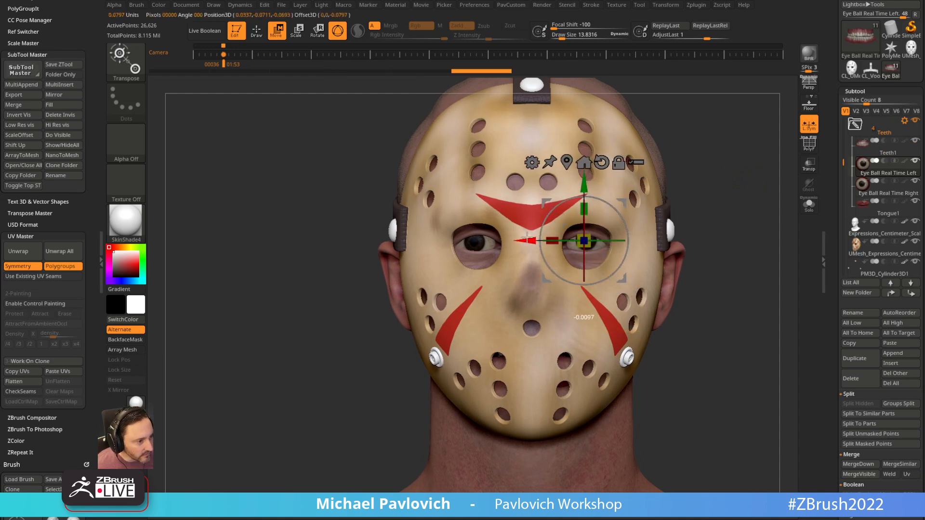
# Select Eye Ball Real Time Right, reset its gizmo and move it sideways to fit its eye socket.
pyautogui.keyDown('alt'); pyautogui.click(477, 249); pyautogui.keyUp('alt')
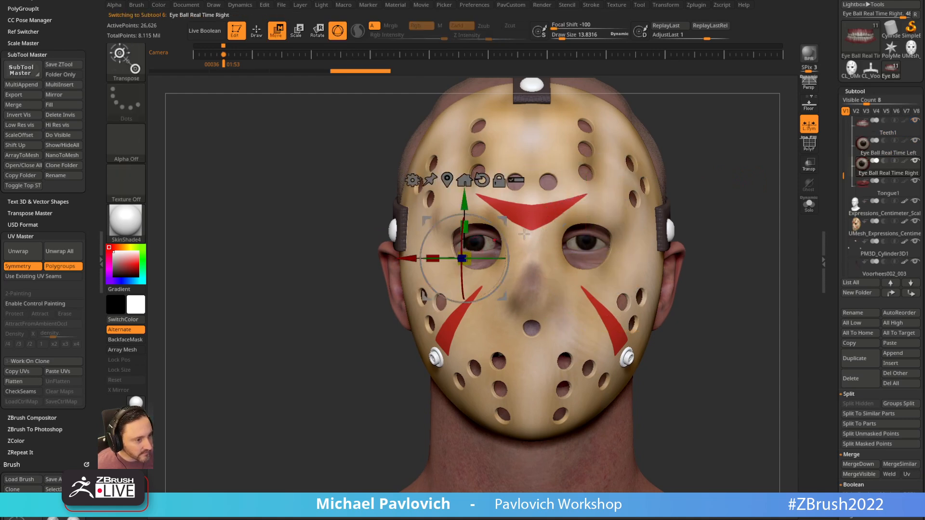
pyautogui.keyDown('alt'); pyautogui.click(482, 181); pyautogui.keyUp('alt')
pyautogui.keyDown('alt'); pyautogui.click(447, 180); pyautogui.keyUp('alt')
pyautogui.moveTo(414, 242); pyautogui.dragTo(418, 241)
pyautogui.press('q')
pyautogui.press('s')
pyautogui.moveTo(718, 214); pyautogui.dragTo(710, 213)
pyautogui.keyDown('alt'); pyautogui.moveTo(778, 197); pyautogui.dragTo(760, 203); pyautogui.keyUp('alt')
# Enable UV merging and merge Eye Ball Real Time Left down with Eye Ball Real Time Right.
pyautogui.click(885, 152)
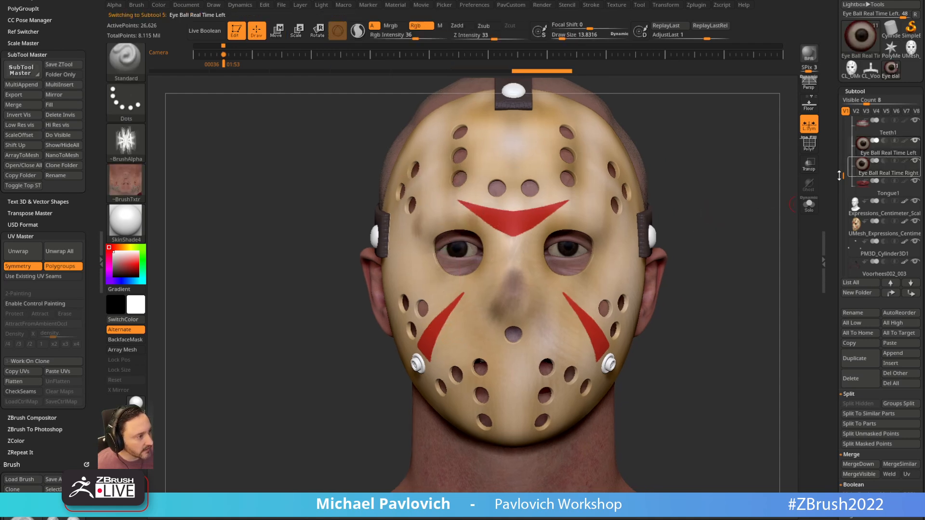
pyautogui.scroll(-3, 850, 171)
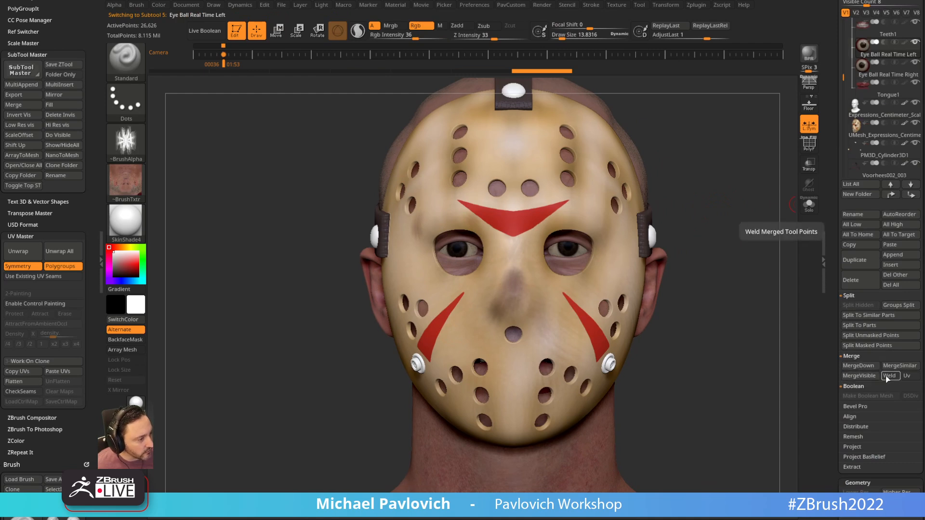
pyautogui.click(907, 376)
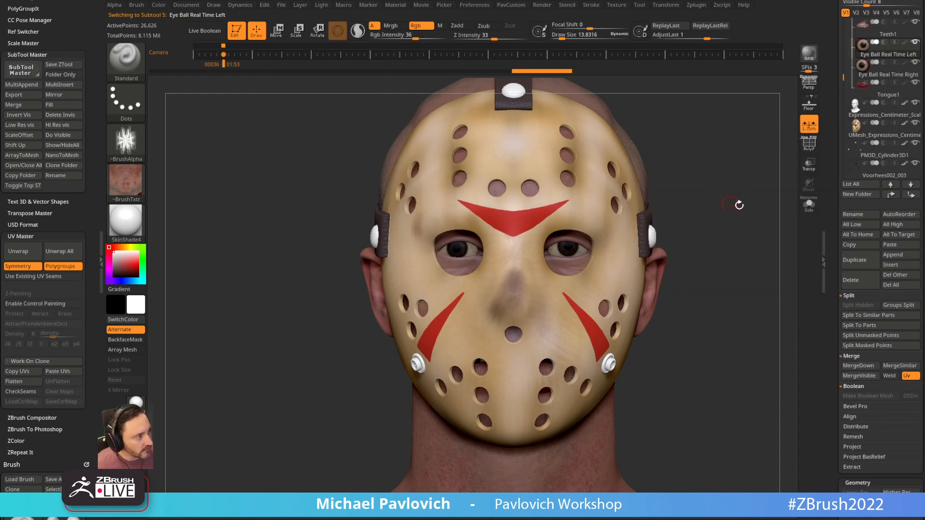
pyautogui.hotkey('ctrl', 'm')
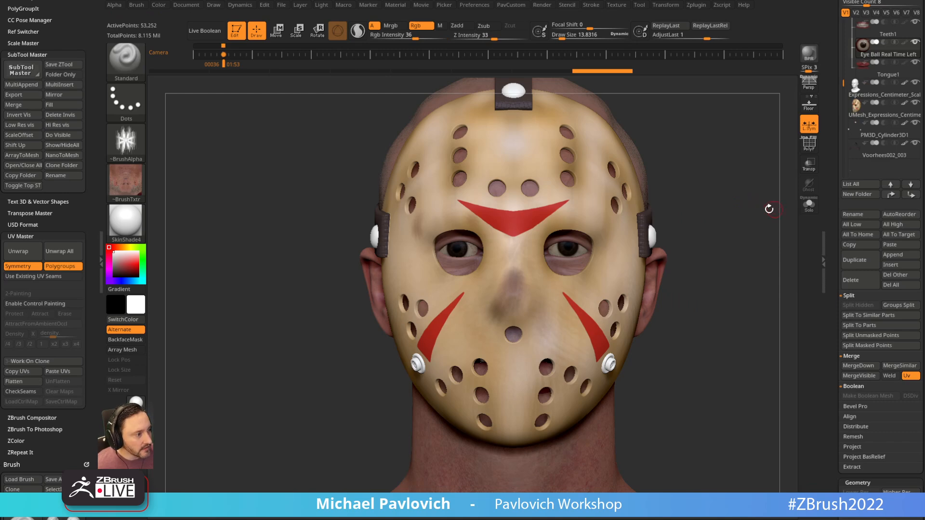
pyautogui.click(810, 203)
pyautogui.click(809, 203)
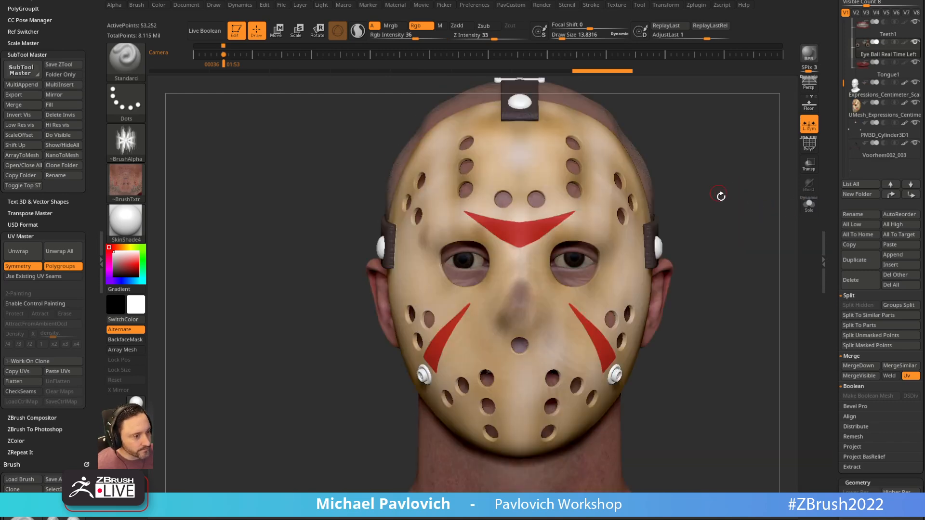
# Turn off local symmetry for the merged eyeballs.
pyautogui.press('`')
pyautogui.click(814, 128)
pyautogui.press('`')
pyautogui.click(729, 256)
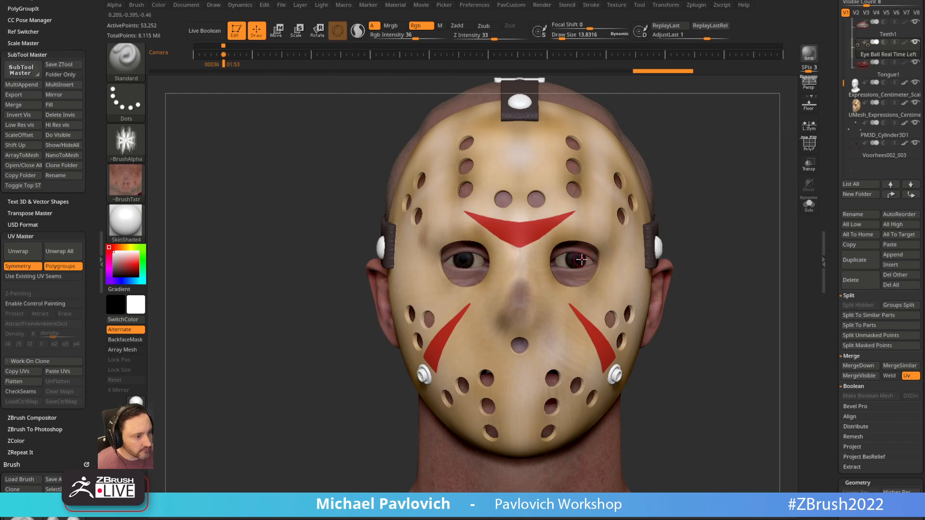
# Nudge the merged eyeballs slightly to seat them symmetrically in the eye sockets.
pyautogui.press('w')
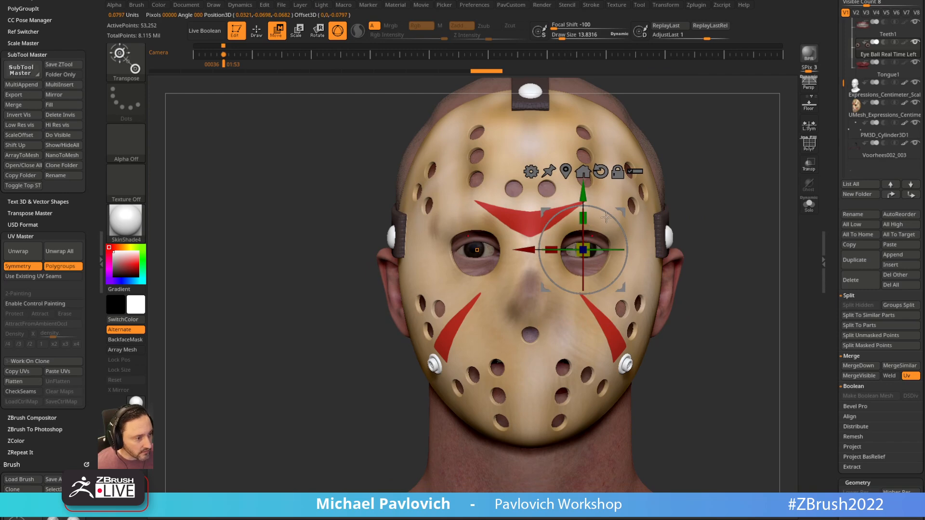
pyautogui.press('q')
pyautogui.moveTo(754, 180); pyautogui.dragTo(717, 181)
pyautogui.moveTo(354, 379); pyautogui.dragTo(737, 188)
pyautogui.press('w')
pyautogui.moveTo(562, 202); pyautogui.dragTo(562, 204)
pyautogui.press('q')
pyautogui.moveTo(718, 148)
pyautogui.keyDown('shift'); pyautogui.mouseDown()
pyautogui.moveTo(758, 166)
pyautogui.moveTo(756, 175)
pyautogui.moveTo(713, 155)
pyautogui.moveTo(733, 159)
pyautogui.moveTo(696, 185)
pyautogui.moveTo(713, 197)
pyautogui.moveTo(711, 168)
pyautogui.mouseUp(); pyautogui.keyUp('shift')
pyautogui.press('s')
pyautogui.press('s')
# Select the Expressions_Centimeter_Scale head, isolate it to set the brush texture and alpha to off, and show all subtools again.
pyautogui.keyDown('alt'); pyautogui.click(603, 316); pyautogui.keyUp('alt')
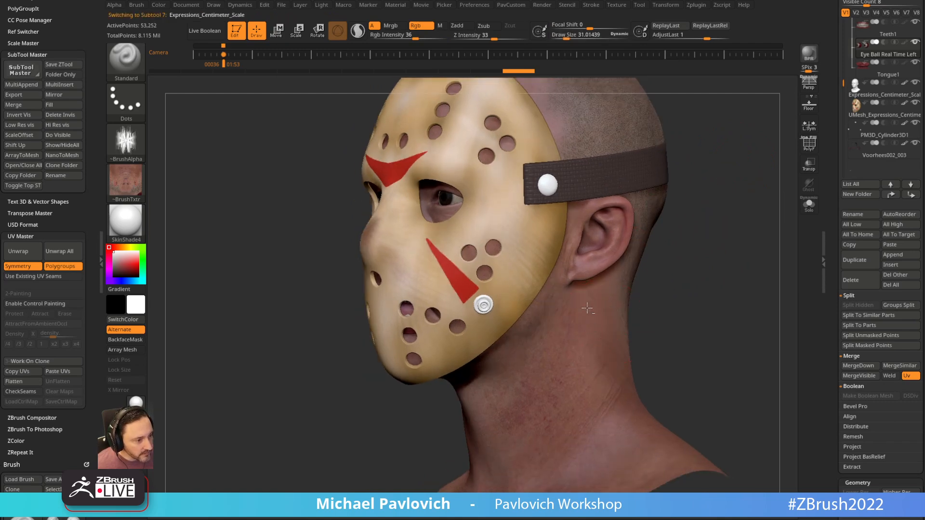
pyautogui.moveTo(750, 196)
pyautogui.mouseDown()
pyautogui.moveTo(793, 176)
pyautogui.moveTo(725, 195)
pyautogui.moveTo(755, 189)
pyautogui.moveTo(750, 219)
pyautogui.moveTo(766, 211)
pyautogui.moveTo(723, 217)
pyautogui.moveTo(701, 233)
pyautogui.moveTo(729, 197)
pyautogui.moveTo(747, 201)
pyautogui.moveTo(737, 201)
pyautogui.mouseUp()
pyautogui.click(809, 204)
pyautogui.click(140, 188)
pyautogui.click(175, 196)
pyautogui.click(140, 151)
pyautogui.click(176, 154)
pyautogui.click(809, 204)
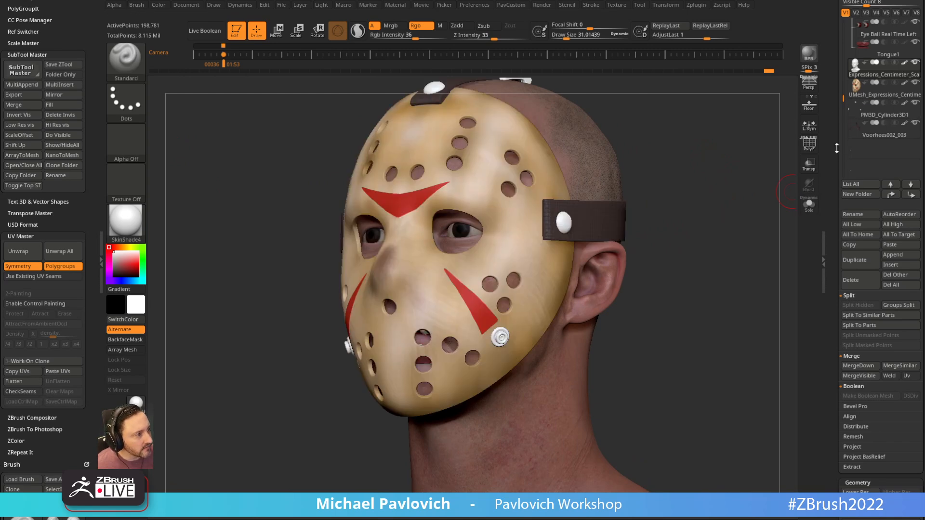
# Isolate the Expressions_Centimeter_Scale head and turn off its Colour4k texture map display.
pyautogui.click(898, 72)
pyautogui.click(809, 204)
pyautogui.moveTo(836, 170); pyautogui.dragTo(837, 13)
pyautogui.click(894, 283)
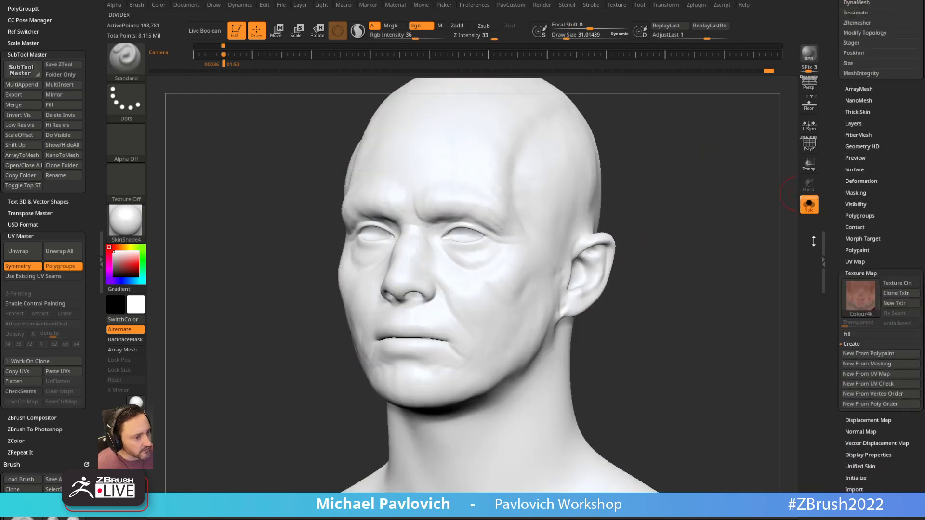
# Change the isolated head's material to StartupMaterial and bring its Geometry subdivision settings into view.
pyautogui.moveTo(831, 160); pyautogui.dragTo(830, 244)
pyautogui.click(126, 221)
pyautogui.click(179, 232)
pyautogui.moveTo(677, 213); pyautogui.dragTo(706, 229)
pyautogui.moveTo(875, 75); pyautogui.dragTo(877, 138)
pyautogui.moveTo(748, 204); pyautogui.dragTo(814, 231)
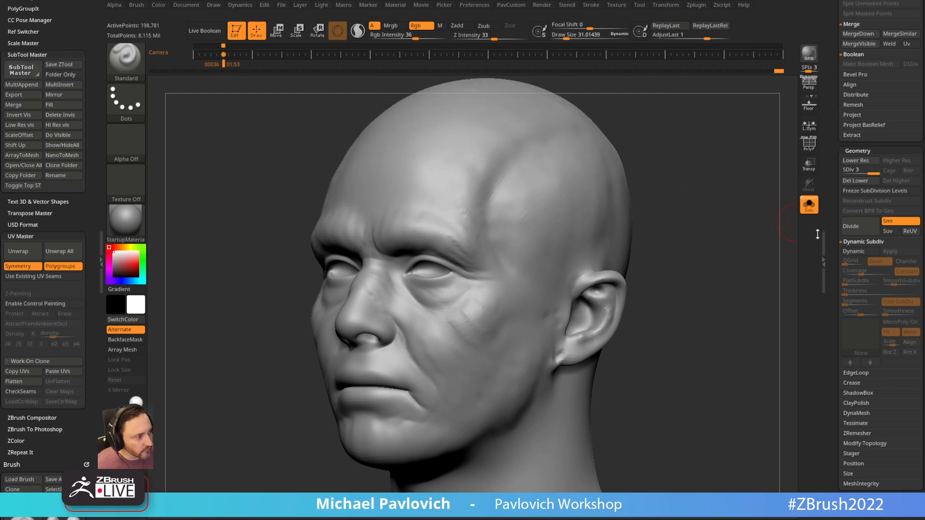
pyautogui.keyDown('alt'); pyautogui.moveTo(729, 227); pyautogui.dragTo(722, 207); pyautogui.keyUp('alt')
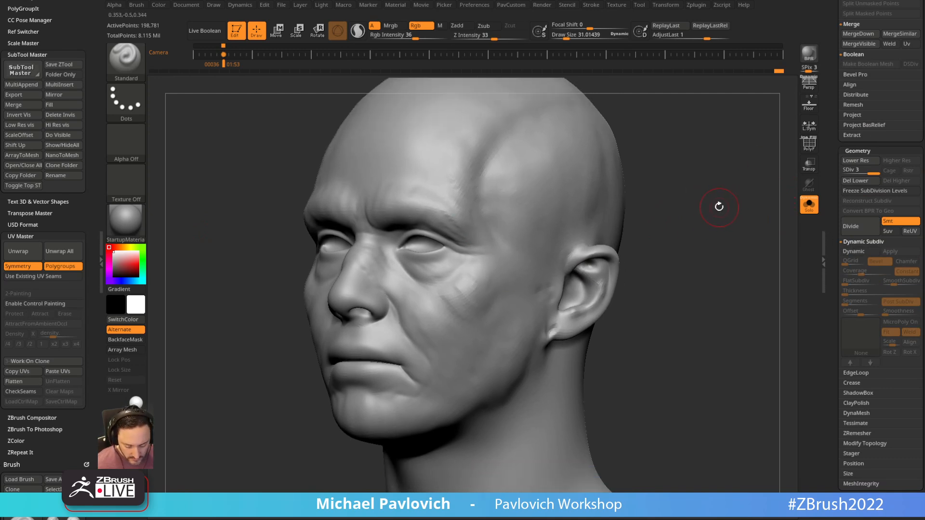
# Build up the cheek beside the nose with the ClayBuildup brush and smooth the cheek and under-eye area.
pyautogui.press('b')
pyautogui.press('c')
pyautogui.press('b')
pyautogui.keyDown('alt'); pyautogui.moveTo(716, 166); pyautogui.dragTo(709, 201); pyautogui.keyUp('alt')
pyautogui.press('[')
pyautogui.moveTo(449, 332); pyautogui.dragTo(482, 311)
pyautogui.keyDown('alt'); pyautogui.moveTo(503, 292); pyautogui.dragTo(511, 269, button='right'); pyautogui.keyUp('alt')
pyautogui.moveTo(477, 296)
pyautogui.keyDown('shift'); pyautogui.mouseDown()
pyautogui.moveTo(468, 306)
pyautogui.moveTo(506, 294)
pyautogui.mouseUp(); pyautogui.keyUp('shift')
pyautogui.moveTo(684, 223); pyautogui.dragTo(667, 236)
pyautogui.keyDown('shift'); pyautogui.moveTo(475, 303); pyautogui.dragTo(454, 311); pyautogui.keyUp('shift')
pyautogui.moveTo(696, 216); pyautogui.dragTo(729, 207)
pyautogui.keyDown('shift'); pyautogui.moveTo(392, 253); pyautogui.dragTo(395, 289); pyautogui.keyUp('shift')
# Sculpt the folds beside the nose with the Dam_Standard brush at a draw size of about 108.
pyautogui.press('b')
pyautogui.press('d')
pyautogui.press('s')
pyautogui.moveTo(715, 200); pyautogui.dragTo(735, 191)
pyautogui.press('s')
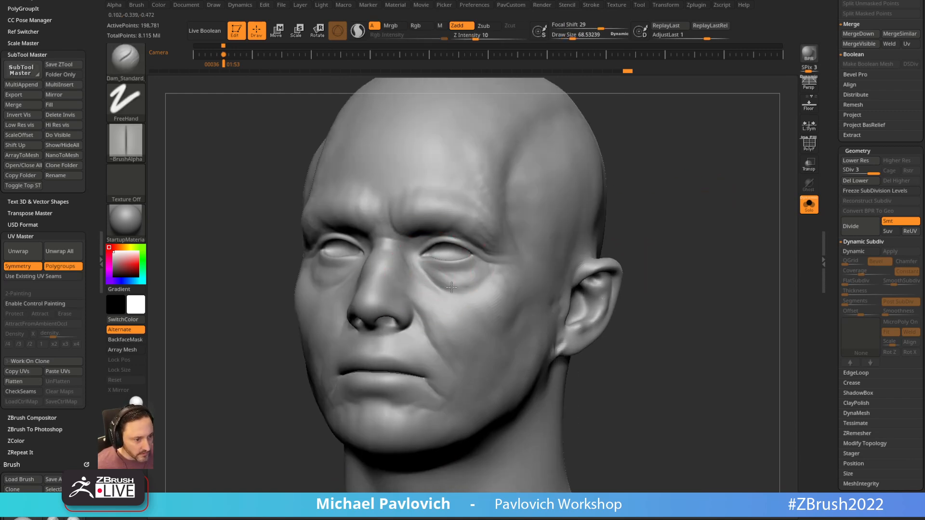
pyautogui.moveTo(649, 227); pyautogui.dragTo(434, 310)
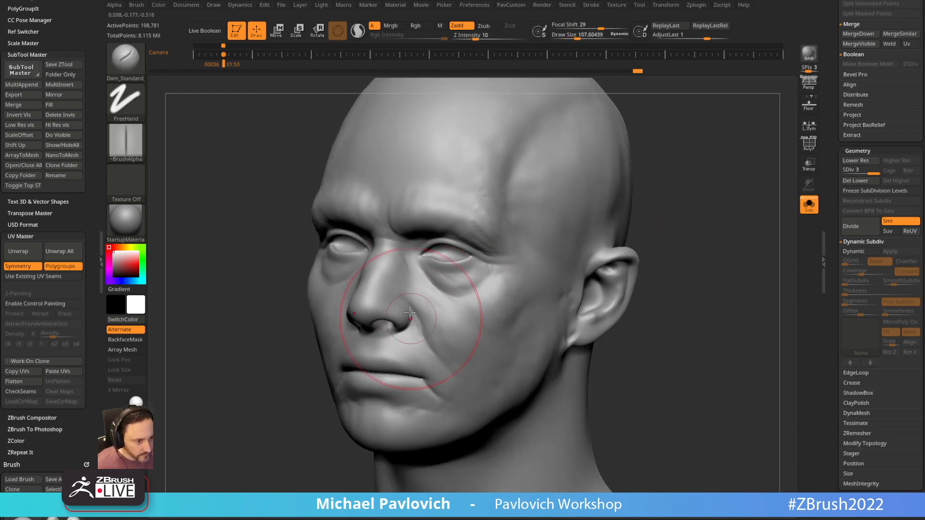
pyautogui.moveTo(233, 386); pyautogui.dragTo(338, 231)
pyautogui.moveTo(413, 304)
pyautogui.mouseDown()
pyautogui.moveTo(411, 289)
pyautogui.moveTo(557, 230)
pyautogui.mouseUp()
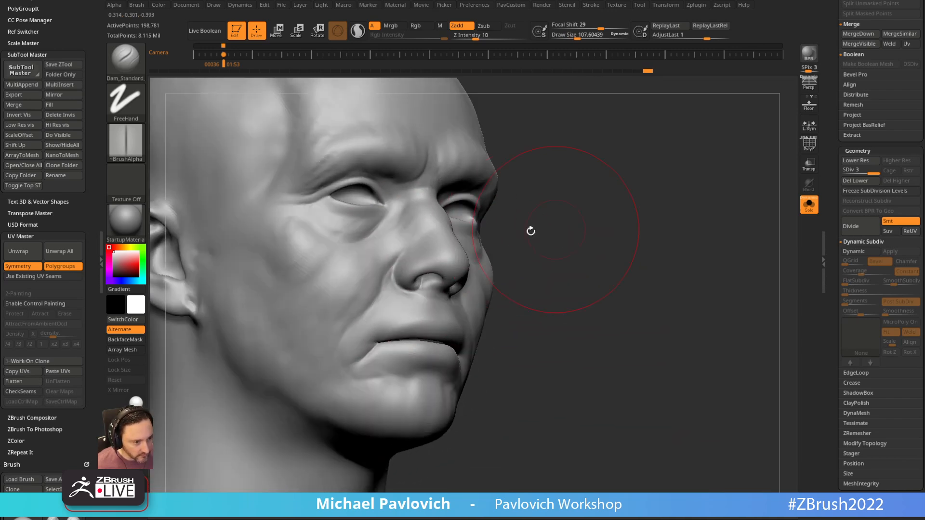
# Refine the philtrum and mouth corners with the Dam_Standard brush at a draw size of about 103.
pyautogui.press('s')
pyautogui.moveTo(424, 330); pyautogui.dragTo(420, 330)
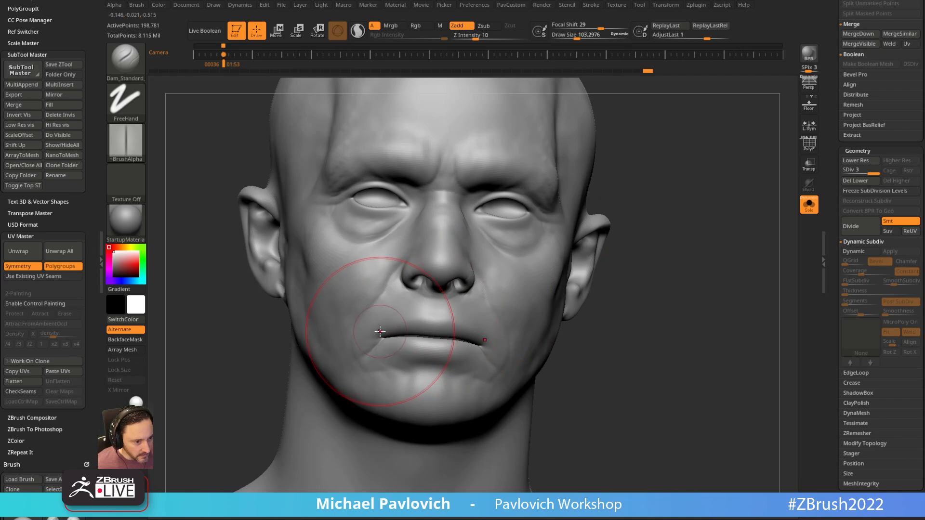
pyautogui.click(436, 309)
pyautogui.moveTo(518, 291); pyautogui.dragTo(460, 310, button='right')
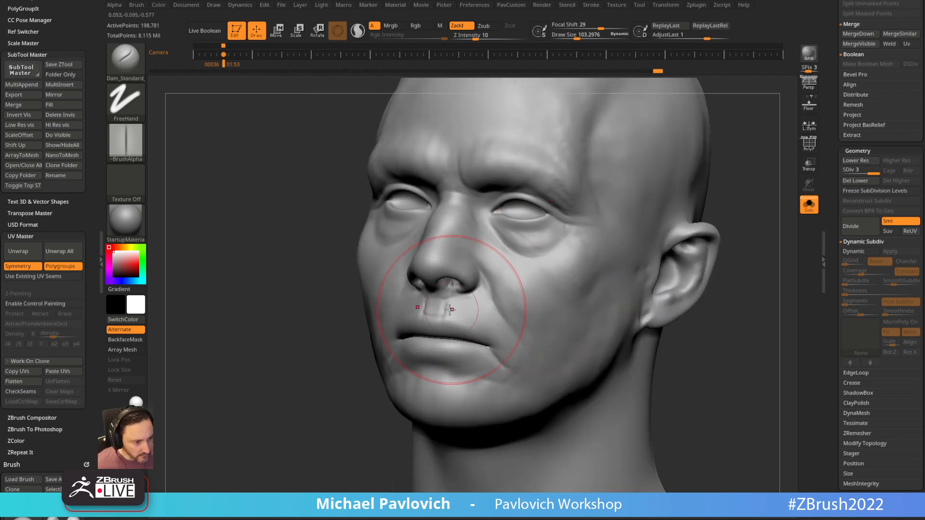
pyautogui.moveTo(488, 347); pyautogui.dragTo(512, 365)
pyautogui.moveTo(361, 372)
pyautogui.mouseDown(button='right')
pyautogui.moveTo(386, 351)
pyautogui.moveTo(721, 217)
pyautogui.moveTo(595, 283)
pyautogui.mouseUp(button='right')
# Sharpen the line between the lips with DamStandard at a draw size of about 24 and smooth the lips.
pyautogui.press('d')
pyautogui.press('[')
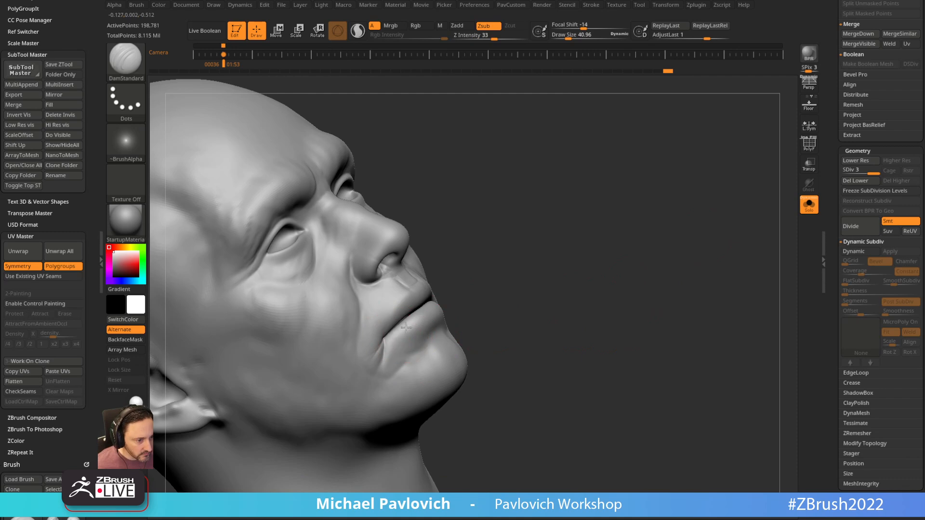
pyautogui.moveTo(537, 250); pyautogui.dragTo(541, 289, button='right')
pyautogui.press('[')
pyautogui.press('[')
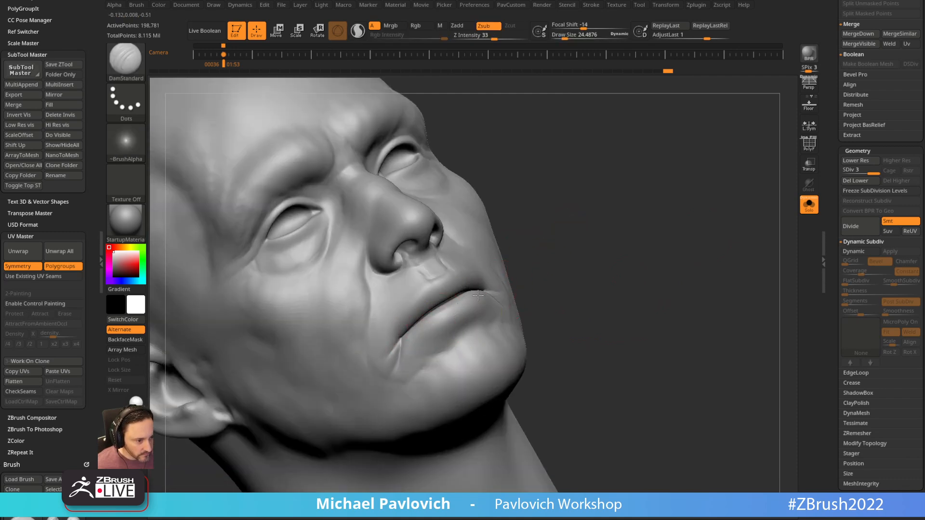
pyautogui.moveTo(465, 299); pyautogui.dragTo(487, 291)
pyautogui.moveTo(537, 249); pyautogui.dragTo(540, 232, button='right')
pyautogui.moveTo(440, 302)
pyautogui.keyDown('shift'); pyautogui.mouseDown()
pyautogui.moveTo(405, 336)
pyautogui.moveTo(514, 267)
pyautogui.mouseUp(); pyautogui.keyUp('shift')
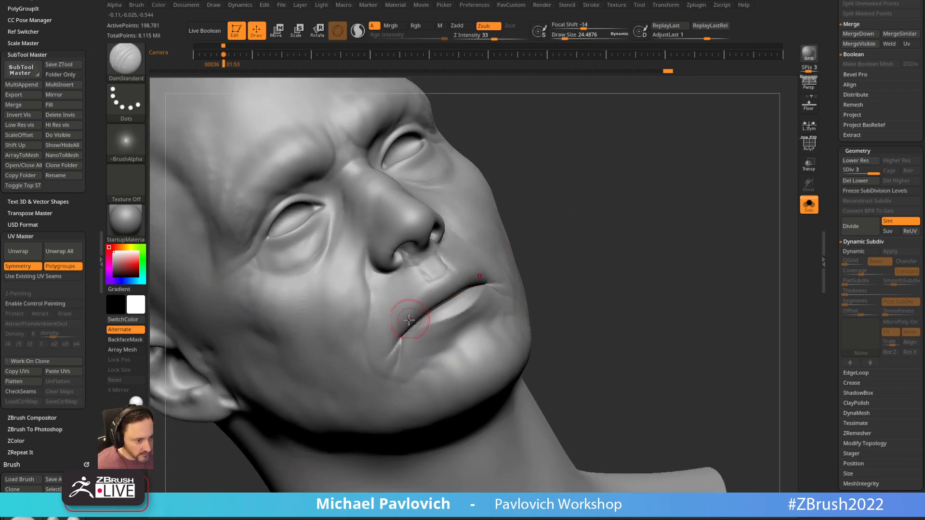
pyautogui.moveTo(596, 237); pyautogui.dragTo(578, 265)
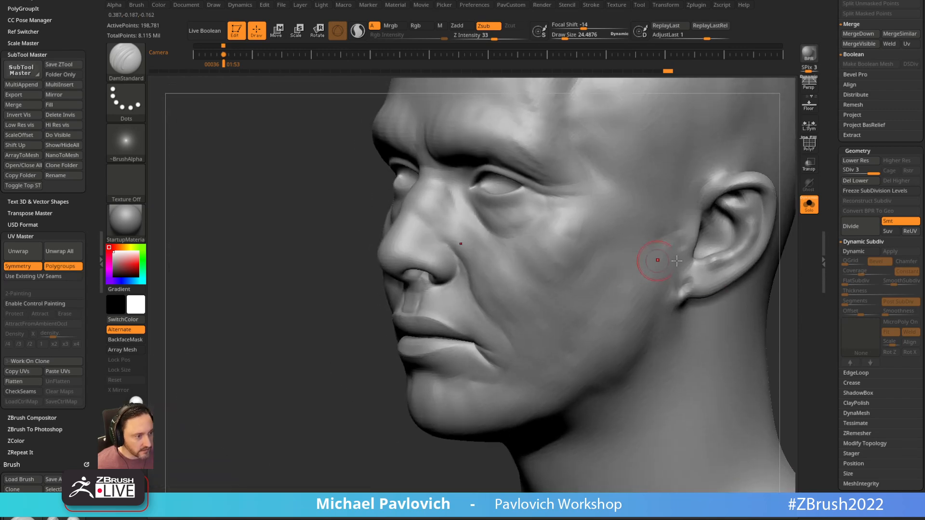
# Build up the tragus at the front of the ear with ClayBuildup at a draw size of about 19.
pyautogui.moveTo(785, 303)
pyautogui.keyDown('alt'); pyautogui.mouseDown()
pyautogui.moveTo(645, 262)
pyautogui.moveTo(710, 252)
pyautogui.moveTo(655, 269)
pyautogui.moveTo(622, 266)
pyautogui.mouseUp(); pyautogui.keyUp('alt')
pyautogui.press('b')
pyautogui.press('c')
pyautogui.press('b')
pyautogui.press('s')
pyautogui.moveTo(508, 296); pyautogui.dragTo(513, 301)
pyautogui.moveTo(622, 268); pyautogui.dragTo(576, 270)
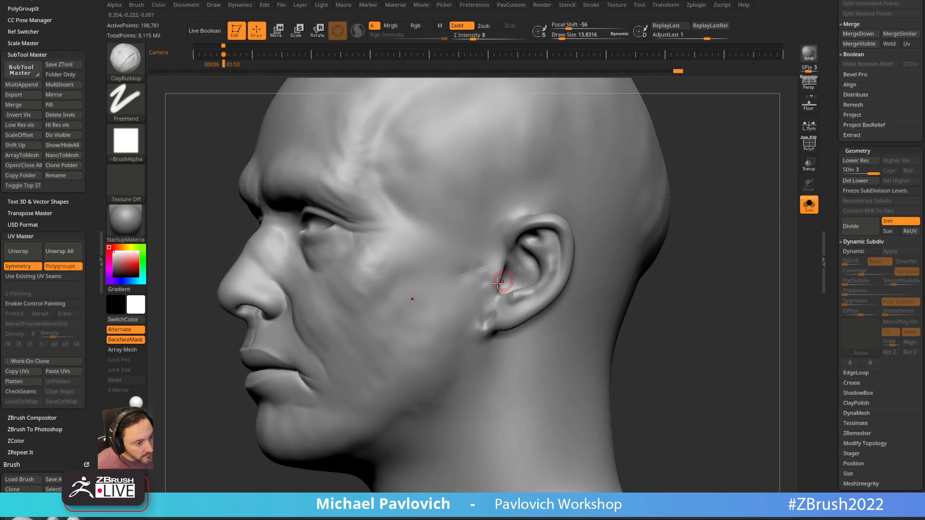
pyautogui.press(']')
pyautogui.press(']')
pyautogui.press('[')
pyautogui.moveTo(495, 282); pyautogui.dragTo(496, 267)
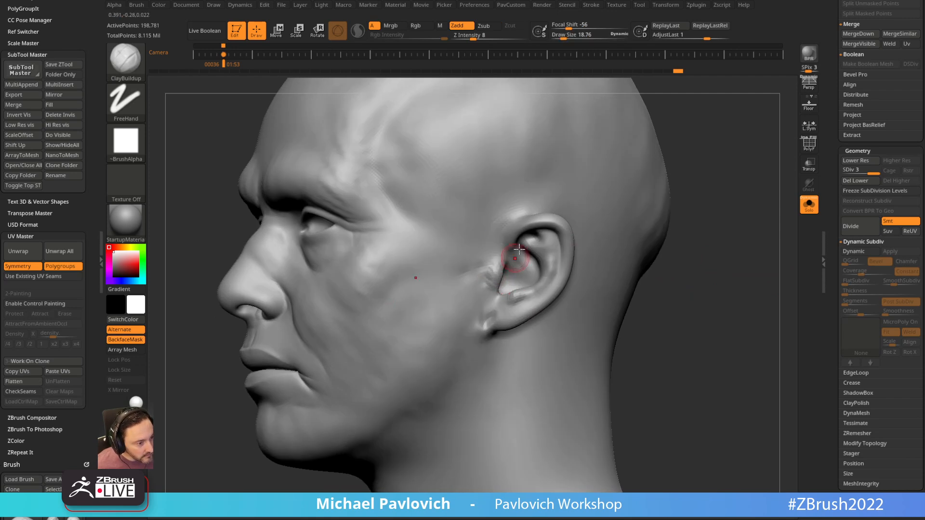
# Sculpt the inner and upper folds of the ear and add clay strokes along the jaw below it.
pyautogui.moveTo(722, 163); pyautogui.dragTo(694, 147)
pyautogui.moveTo(511, 231); pyautogui.dragTo(514, 255)
pyautogui.moveTo(693, 158); pyautogui.dragTo(682, 138)
pyautogui.moveTo(529, 241)
pyautogui.mouseDown()
pyautogui.moveTo(512, 257)
pyautogui.moveTo(521, 261)
pyautogui.mouseUp()
pyautogui.moveTo(627, 173)
pyautogui.mouseDown()
pyautogui.moveTo(653, 169)
pyautogui.moveTo(651, 190)
pyautogui.mouseUp()
pyautogui.moveTo(519, 226); pyautogui.dragTo(546, 212)
pyautogui.moveTo(631, 193)
pyautogui.mouseDown()
pyautogui.moveTo(672, 194)
pyautogui.moveTo(620, 181)
pyautogui.mouseUp()
pyautogui.moveTo(543, 276); pyautogui.dragTo(568, 263)
pyautogui.moveTo(648, 250); pyautogui.dragTo(608, 248)
pyautogui.moveTo(446, 312)
pyautogui.mouseDown()
pyautogui.moveTo(470, 333)
pyautogui.moveTo(488, 309)
pyautogui.mouseUp()
pyautogui.moveTo(695, 266)
pyautogui.mouseDown()
pyautogui.moveTo(699, 236)
pyautogui.moveTo(648, 238)
pyautogui.moveTo(695, 161)
pyautogui.mouseUp()
# Define the jawline from below the ear toward the chin with an enlarged Dam_Standard brush.
pyautogui.press('b')
pyautogui.press('d')
pyautogui.press('s')
pyautogui.moveTo(675, 208); pyautogui.dragTo(620, 214)
pyautogui.press(']')
pyautogui.press(']')
pyautogui.press(']')
pyautogui.press(']')
pyautogui.moveTo(558, 233)
pyautogui.mouseDown()
pyautogui.moveTo(458, 329)
pyautogui.moveTo(475, 348)
pyautogui.mouseUp()
pyautogui.press('s')
pyautogui.moveTo(539, 282); pyautogui.dragTo(528, 281)
pyautogui.moveTo(556, 236); pyautogui.dragTo(484, 314)
# Deepen the jawline and the neck beneath it with Dam_Standard at a draw size of about 177.
pyautogui.press('b')
pyautogui.press('d')
pyautogui.press('s')
pyautogui.press('s')
pyautogui.moveTo(540, 283); pyautogui.dragTo(553, 279)
pyautogui.moveTo(556, 242); pyautogui.dragTo(488, 333)
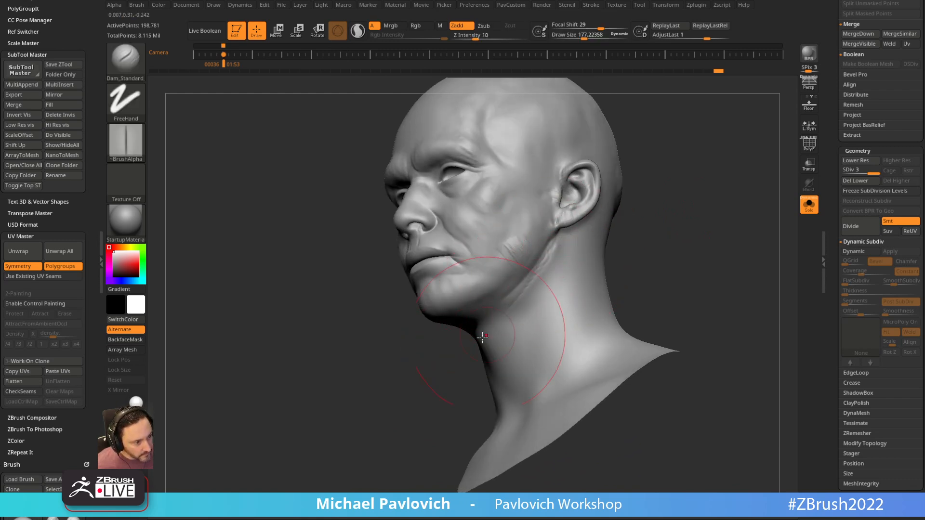
pyautogui.moveTo(448, 362); pyautogui.dragTo(675, 236)
pyautogui.press('s')
pyautogui.moveTo(500, 323)
pyautogui.mouseDown()
pyautogui.moveTo(493, 327)
pyautogui.moveTo(525, 377)
pyautogui.mouseUp()
pyautogui.moveTo(720, 242)
pyautogui.mouseDown()
pyautogui.moveTo(699, 247)
pyautogui.moveTo(653, 215)
pyautogui.moveTo(694, 178)
pyautogui.moveTo(702, 140)
pyautogui.moveTo(526, 257)
pyautogui.mouseUp()
# Add ClayBuildup strokes behind the jaw and smooth the jaw, neck and ear areas.
pyautogui.press('b')
pyautogui.press('c')
pyautogui.press('b')
pyautogui.press('s')
pyautogui.moveTo(685, 159)
pyautogui.mouseDown()
pyautogui.moveTo(682, 125)
pyautogui.moveTo(660, 120)
pyautogui.mouseUp()
pyautogui.moveTo(514, 268)
pyautogui.mouseDown()
pyautogui.moveTo(533, 262)
pyautogui.moveTo(520, 252)
pyautogui.moveTo(548, 228)
pyautogui.mouseUp()
pyautogui.moveTo(679, 192); pyautogui.dragTo(690, 193)
pyautogui.moveTo(495, 306)
pyautogui.keyDown('shift'); pyautogui.mouseDown()
pyautogui.moveTo(501, 328)
pyautogui.moveTo(524, 327)
pyautogui.mouseUp(); pyautogui.keyUp('shift')
pyautogui.moveTo(500, 387)
pyautogui.keyDown('shift'); pyautogui.mouseDown()
pyautogui.moveTo(545, 391)
pyautogui.moveTo(525, 366)
pyautogui.mouseUp(); pyautogui.keyUp('shift')
pyautogui.moveTo(733, 308)
pyautogui.keyDown('alt'); pyautogui.mouseDown()
pyautogui.moveTo(711, 265)
pyautogui.moveTo(677, 271)
pyautogui.mouseUp(); pyautogui.keyUp('alt')
pyautogui.keyDown('shift'); pyautogui.moveTo(559, 332); pyautogui.dragTo(556, 336); pyautogui.keyUp('shift')
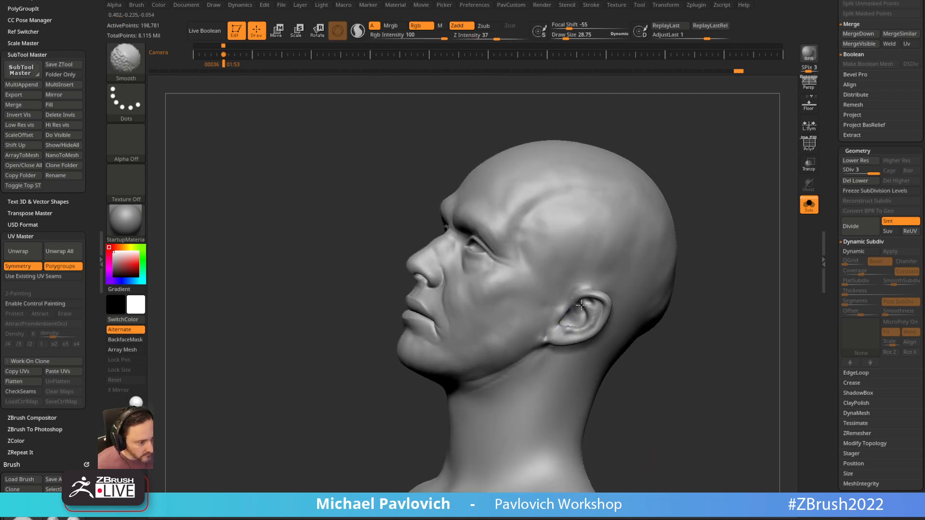
pyautogui.moveTo(701, 220); pyautogui.dragTo(630, 231)
pyautogui.press('shift')
# Smooth the remaining sculpted marks on the jaw, cheek, brow and neck from several angles.
pyautogui.keyDown('shift'); pyautogui.moveTo(440, 327); pyautogui.dragTo(450, 333); pyautogui.keyUp('shift')
pyautogui.moveTo(631, 236)
pyautogui.mouseDown()
pyautogui.moveTo(702, 235)
pyautogui.moveTo(692, 250)
pyautogui.mouseUp()
pyautogui.keyDown('shift'); pyautogui.moveTo(482, 334); pyautogui.dragTo(444, 350); pyautogui.keyUp('shift')
pyautogui.keyDown('shift'); pyautogui.moveTo(423, 284); pyautogui.dragTo(393, 240); pyautogui.keyUp('shift')
pyautogui.moveTo(575, 127)
pyautogui.keyDown('alt'); pyautogui.mouseDown()
pyautogui.moveTo(577, 201)
pyautogui.moveTo(539, 236)
pyautogui.mouseUp(); pyautogui.keyUp('alt')
pyautogui.keyDown('shift'); pyautogui.moveTo(424, 246); pyautogui.dragTo(341, 217); pyautogui.keyUp('shift')
pyautogui.moveTo(262, 227)
pyautogui.mouseDown()
pyautogui.moveTo(348, 241)
pyautogui.moveTo(318, 178)
pyautogui.moveTo(209, 289)
pyautogui.mouseUp()
pyautogui.moveTo(627, 162); pyautogui.dragTo(503, 169)
pyautogui.keyDown('alt'); pyautogui.moveTo(626, 284); pyautogui.dragTo(641, 241); pyautogui.keyUp('alt')
pyautogui.moveTo(641, 241)
pyautogui.mouseDown()
pyautogui.moveTo(655, 233)
pyautogui.moveTo(643, 229)
pyautogui.mouseUp()
pyautogui.moveTo(473, 339)
pyautogui.keyDown('shift'); pyautogui.mouseDown()
pyautogui.moveTo(468, 357)
pyautogui.moveTo(511, 359)
pyautogui.mouseUp(); pyautogui.keyUp('shift')
pyautogui.moveTo(433, 357)
pyautogui.keyDown('shift'); pyautogui.mouseDown()
pyautogui.moveTo(458, 365)
pyautogui.moveTo(446, 352)
pyautogui.mouseUp(); pyautogui.keyUp('shift')
pyautogui.moveTo(626, 256)
pyautogui.mouseDown()
pyautogui.moveTo(591, 260)
pyautogui.moveTo(608, 257)
pyautogui.mouseUp()
pyautogui.keyDown('shift'); pyautogui.moveTo(515, 276); pyautogui.dragTo(523, 306); pyautogui.keyUp('shift')
pyautogui.moveTo(631, 223)
pyautogui.mouseDown()
pyautogui.moveTo(703, 208)
pyautogui.moveTo(675, 218)
pyautogui.moveTo(656, 212)
pyautogui.mouseUp()
# Subdivide the head mesh three more times for fine skin detail.
pyautogui.click(859, 191)
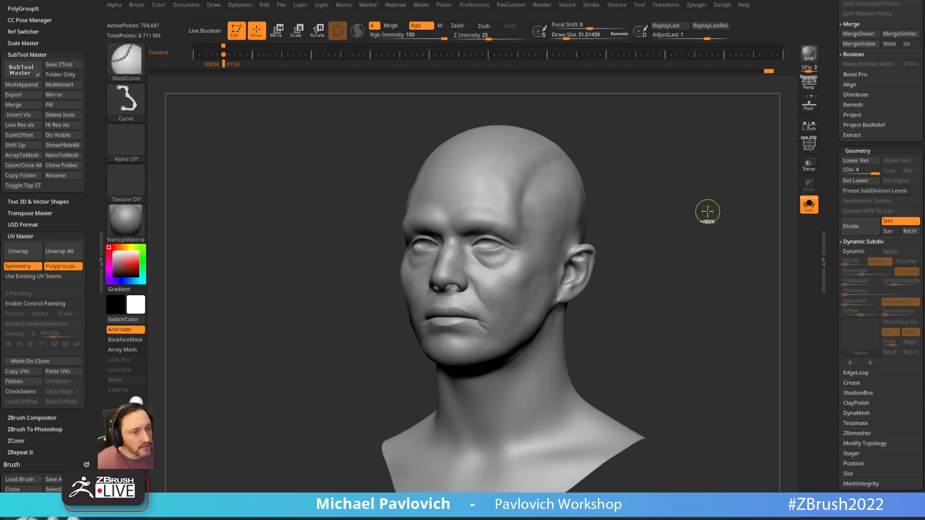
pyautogui.hotkey('ctrl', 'd')
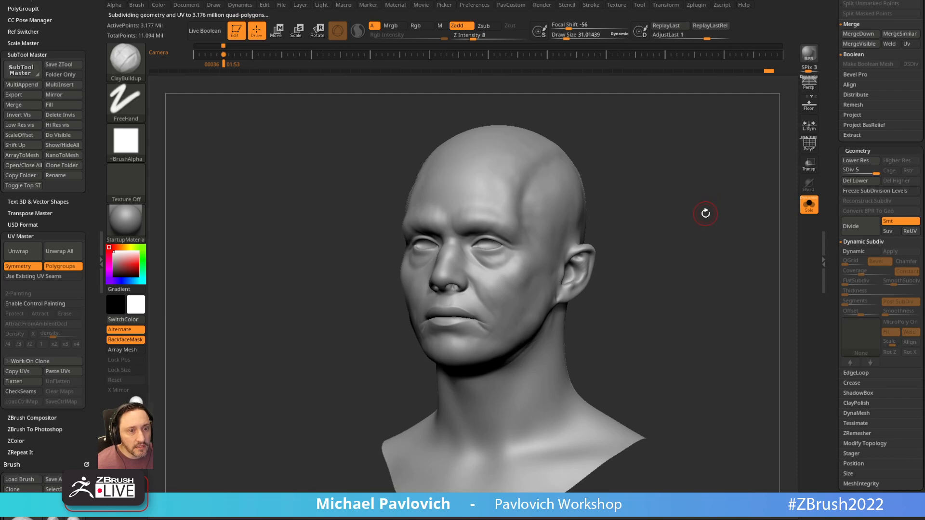
pyautogui.press('ctrl')
pyautogui.hotkey('ctrl', 'd')
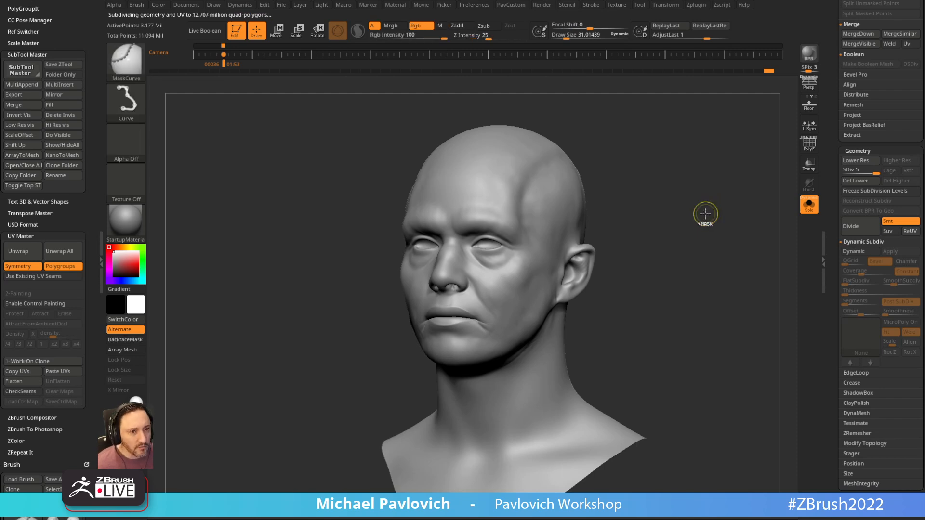
# Select the 8192 x 8192 Displacement texture and flip it vertically.
pyautogui.moveTo(833, 237); pyautogui.dragTo(837, 120)
pyautogui.click(616, 5)
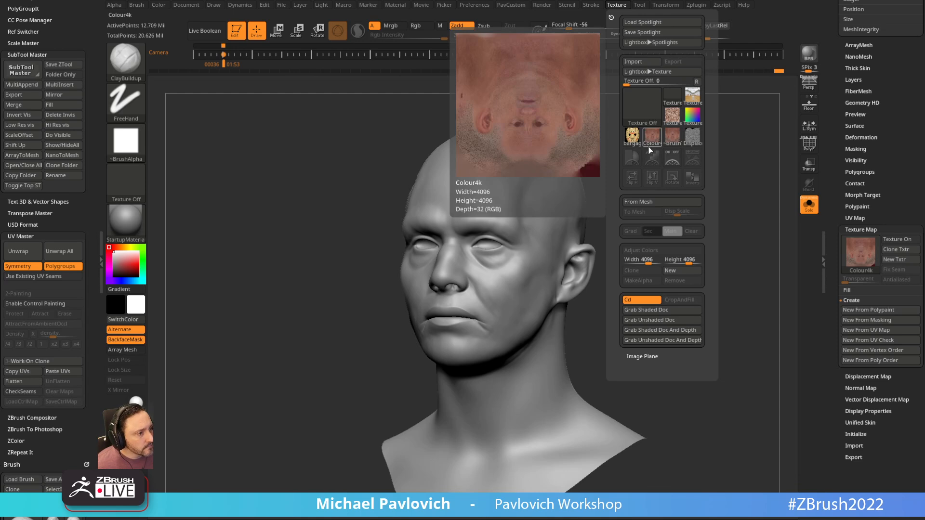
pyautogui.click(692, 136)
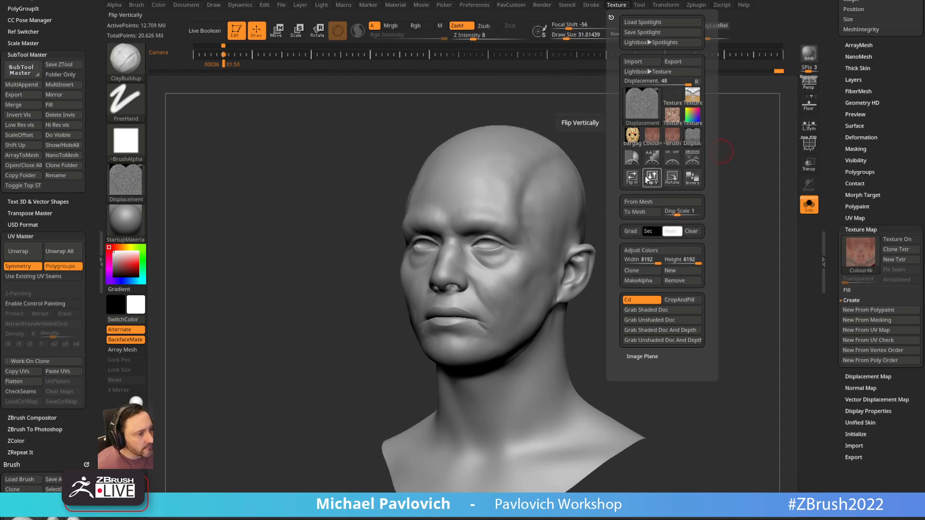
pyautogui.click(862, 230)
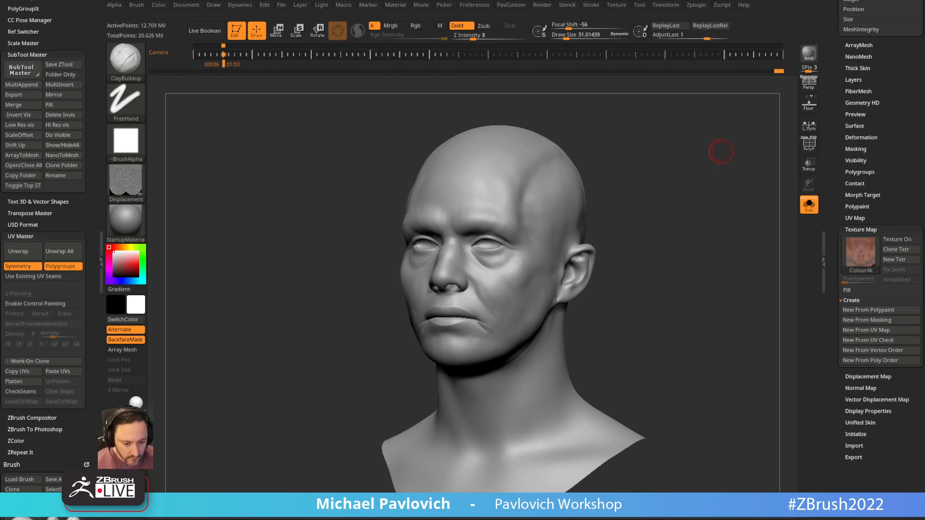
# Switch to the browser to check the 3dscanstore.com multi-expression-basemesh page, and return to the head in ZBrush.
pyautogui.moveTo(594, 1); pyautogui.dragTo(632, 47)
pyautogui.click(254, 193)
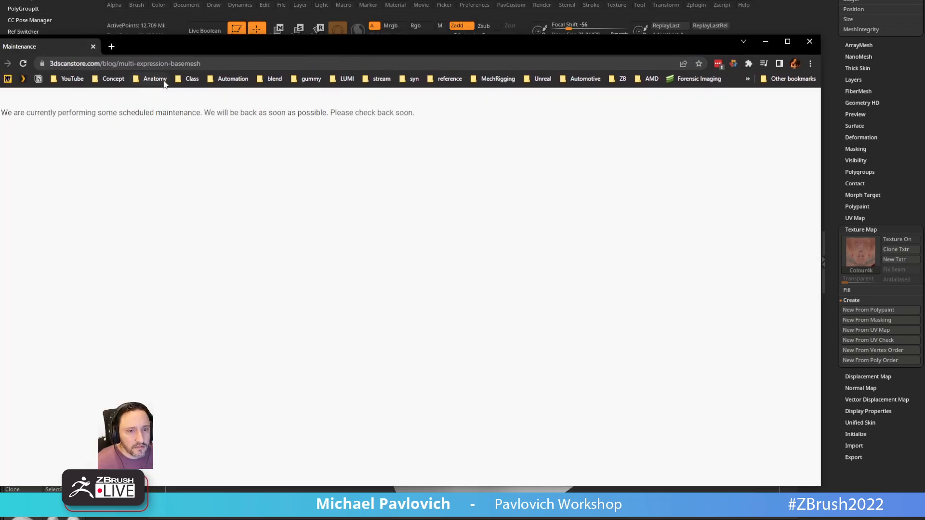
pyautogui.click(163, 63)
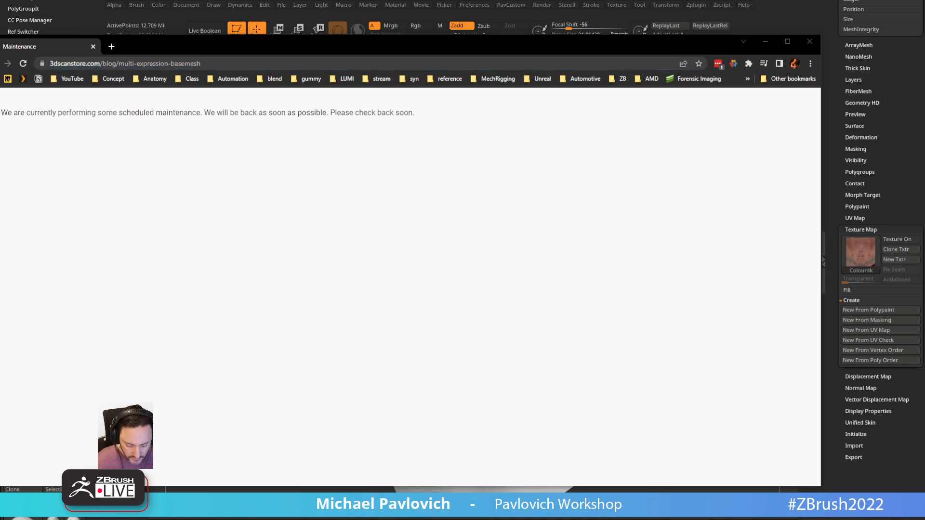
pyautogui.hotkey('alt', 'Tab')
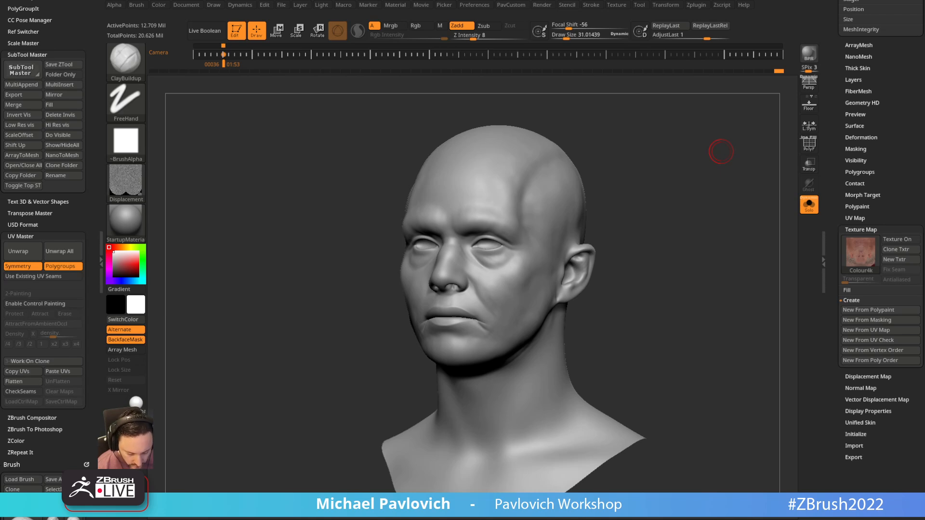
pyautogui.moveTo(650, 333); pyautogui.dragTo(657, 332)
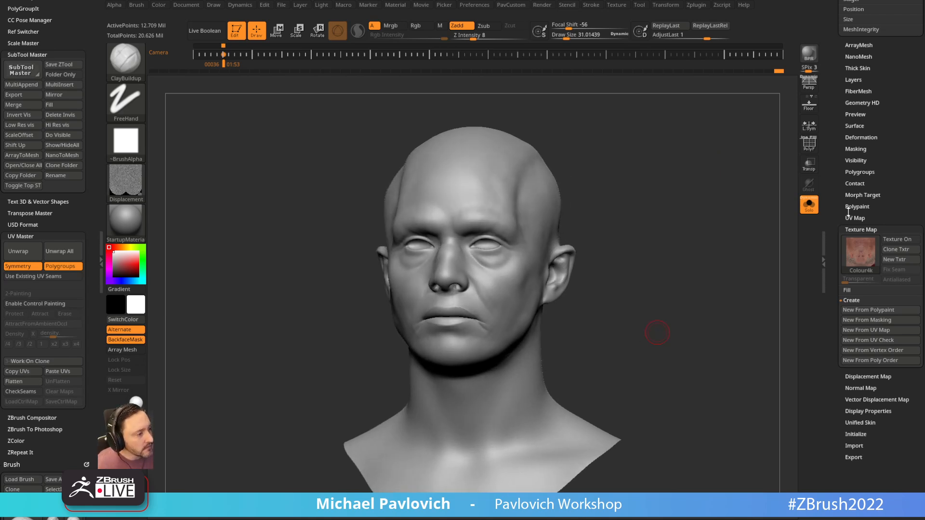
# Open the head's Displacement Map settings and check which alphas are available for the map.
pyautogui.keyDown('shift'); pyautogui.click(853, 229); pyautogui.keyUp('shift')
pyautogui.keyDown('shift'); pyautogui.click(858, 230); pyautogui.keyUp('shift')
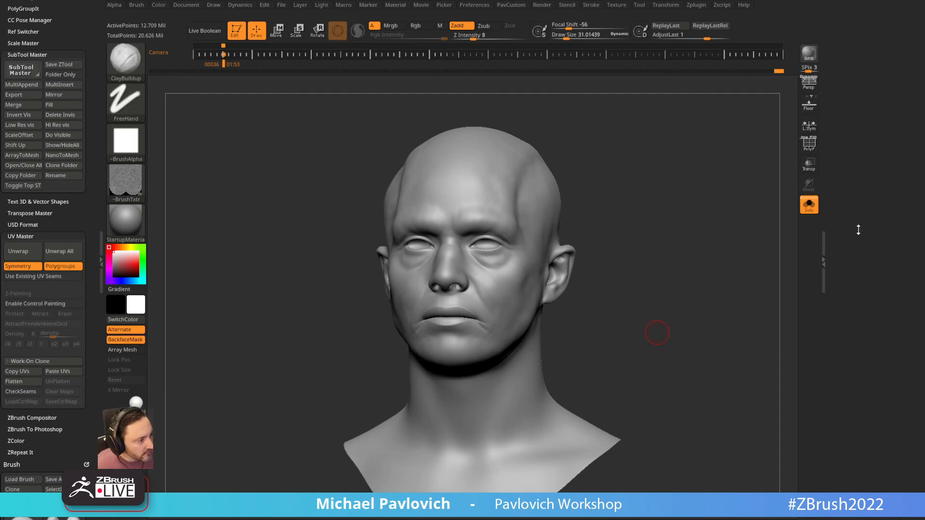
pyautogui.keyDown('shift'); pyautogui.click(849, 364); pyautogui.keyUp('shift')
pyautogui.moveTo(838, 283); pyautogui.dragTo(838, 120)
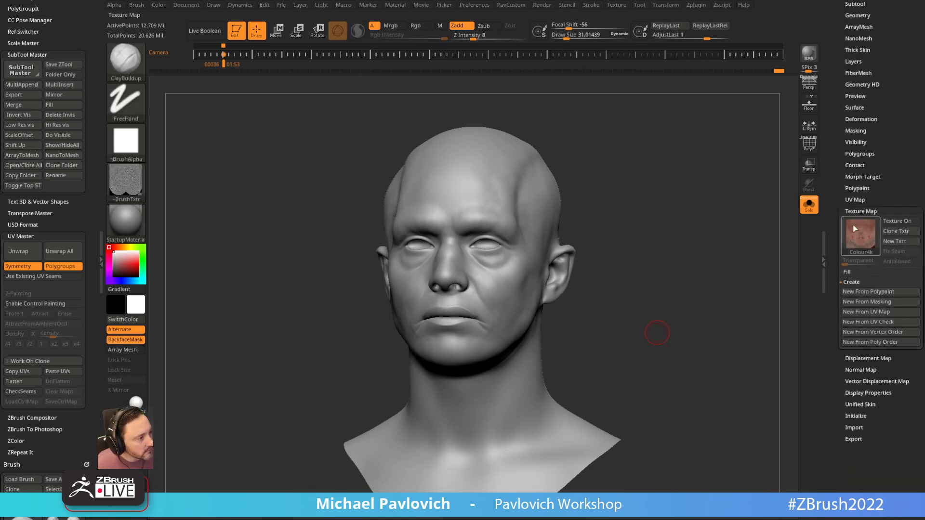
pyautogui.keyDown('shift'); pyautogui.click(861, 211); pyautogui.keyUp('shift')
pyautogui.keyDown('shift'); pyautogui.click(861, 221); pyautogui.keyUp('shift')
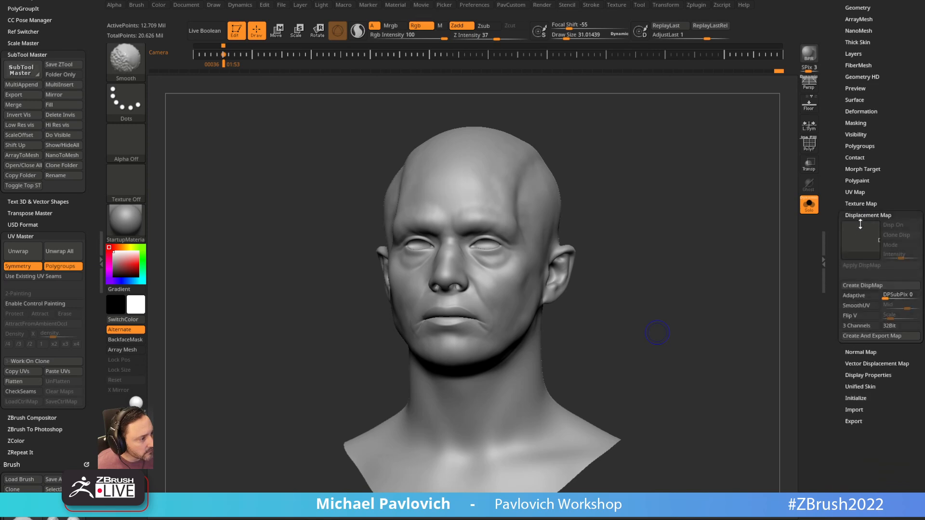
pyautogui.click(861, 235)
pyautogui.moveTo(608, 245)
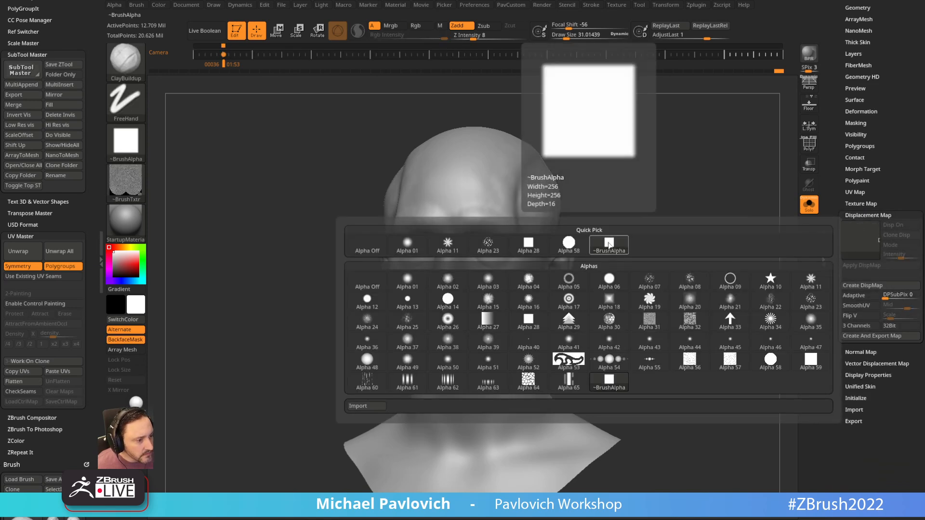
# Import the Displacement image as an alpha and flip it vertically.
pyautogui.click(611, 5)
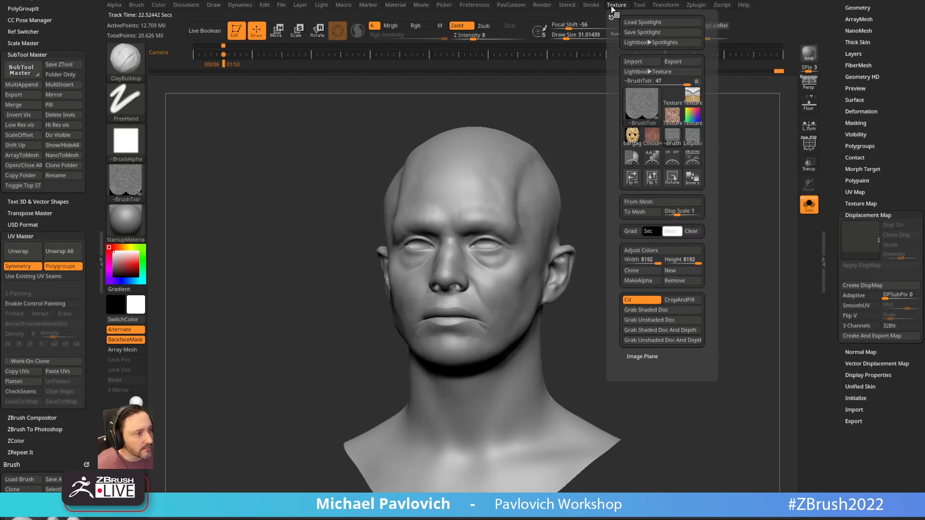
pyautogui.click(115, 6)
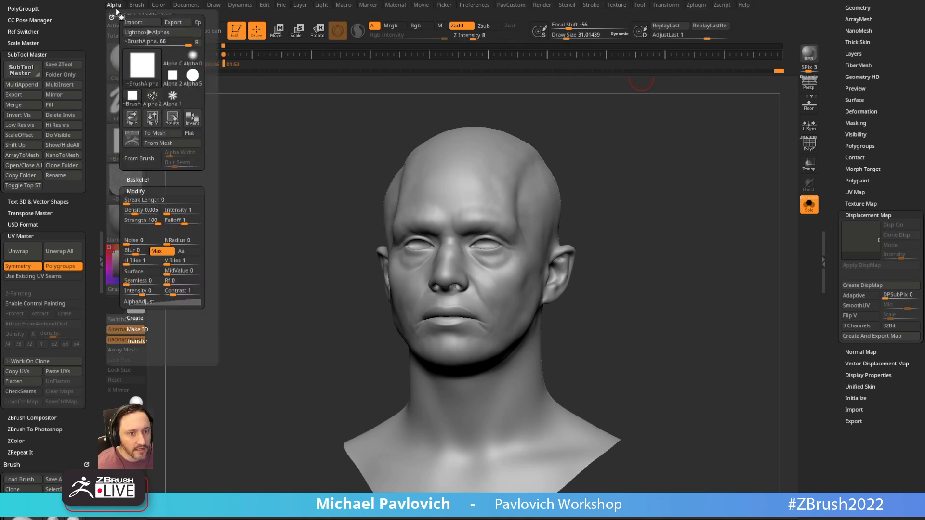
pyautogui.click(130, 22)
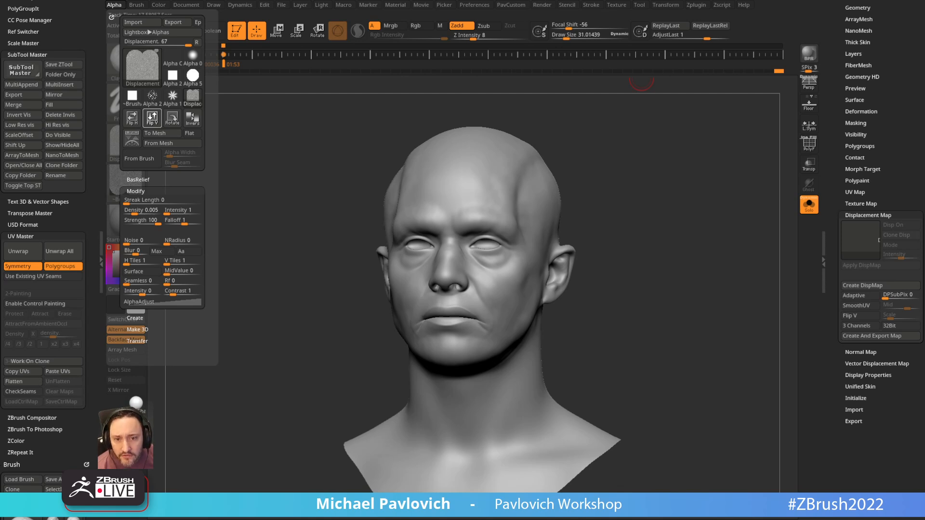
pyautogui.click(152, 117)
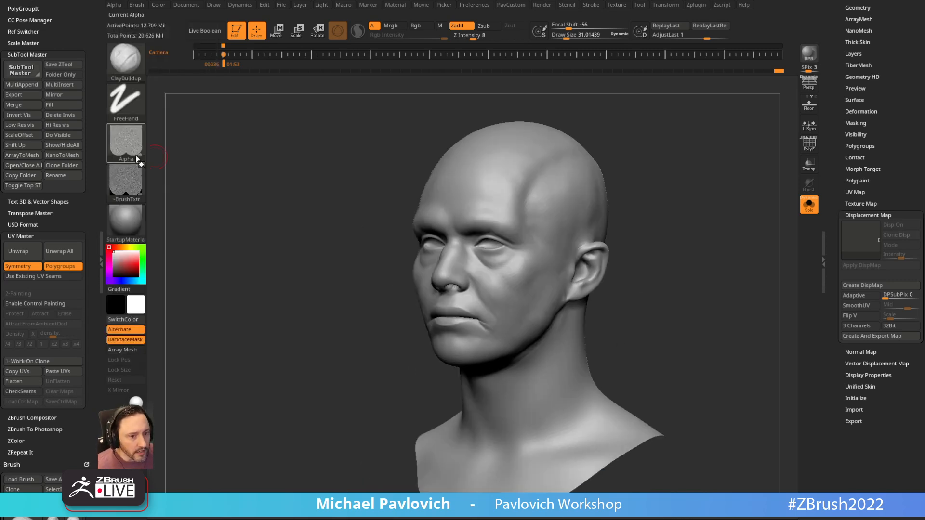
# Clear the brush's alpha and texture so both are off.
pyautogui.click(132, 175)
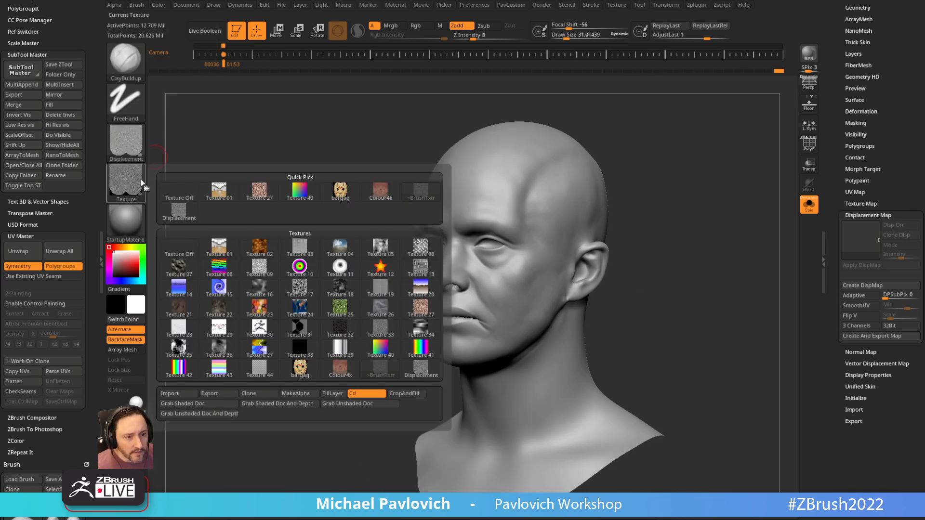
pyautogui.click(126, 142)
pyautogui.click(183, 152)
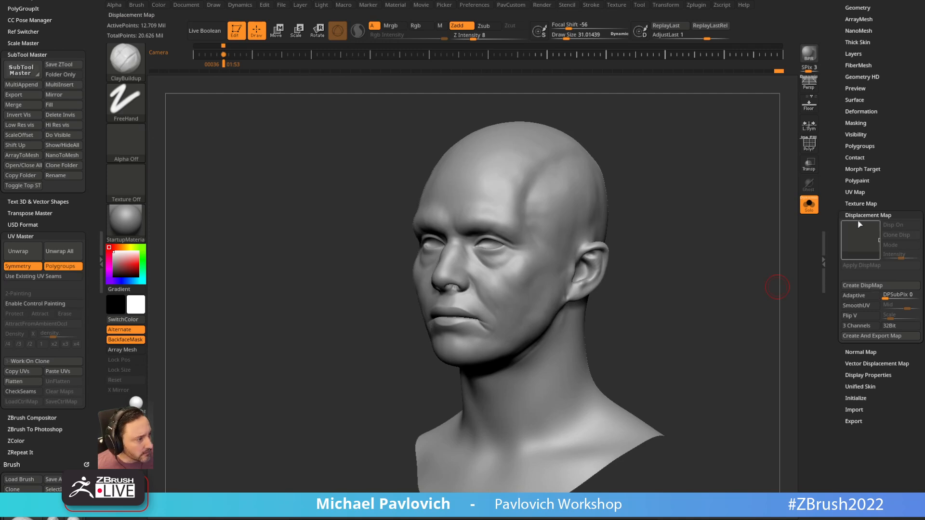
# Turn on the head's colour texture and assign the imported Displacement alpha as its displacement map.
pyautogui.click(860, 241)
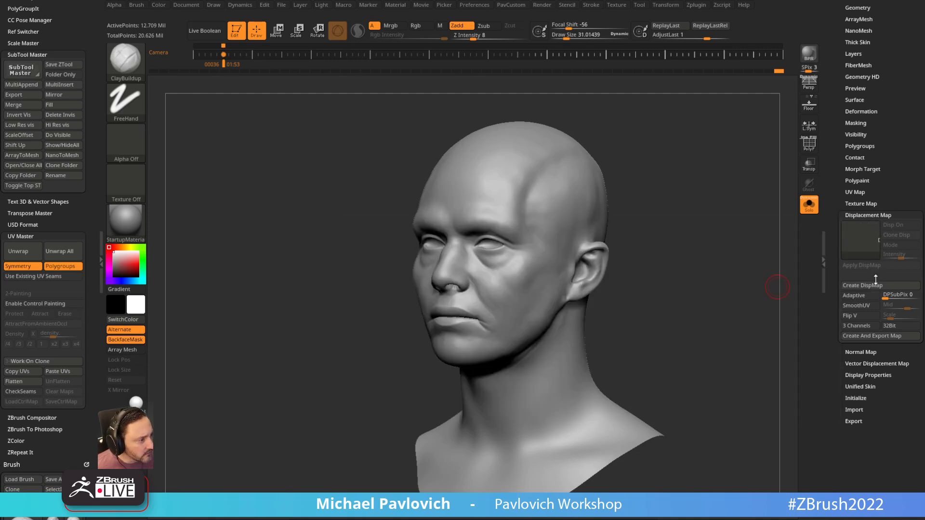
pyautogui.click(845, 285)
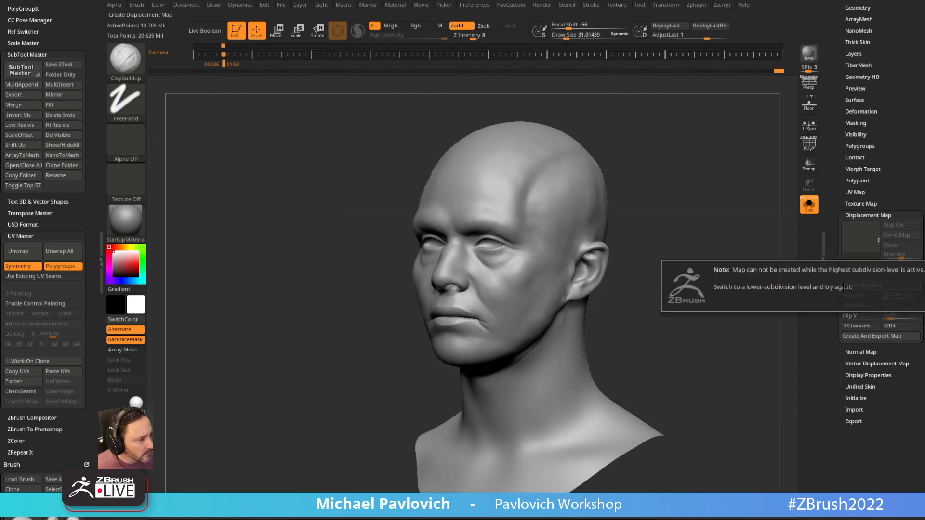
pyautogui.click(861, 204)
pyautogui.click(862, 204)
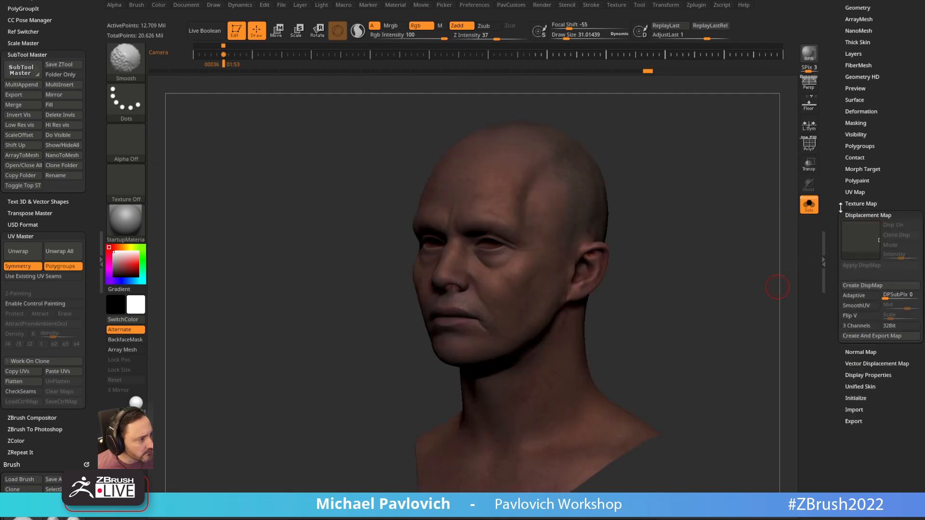
pyautogui.click(854, 228)
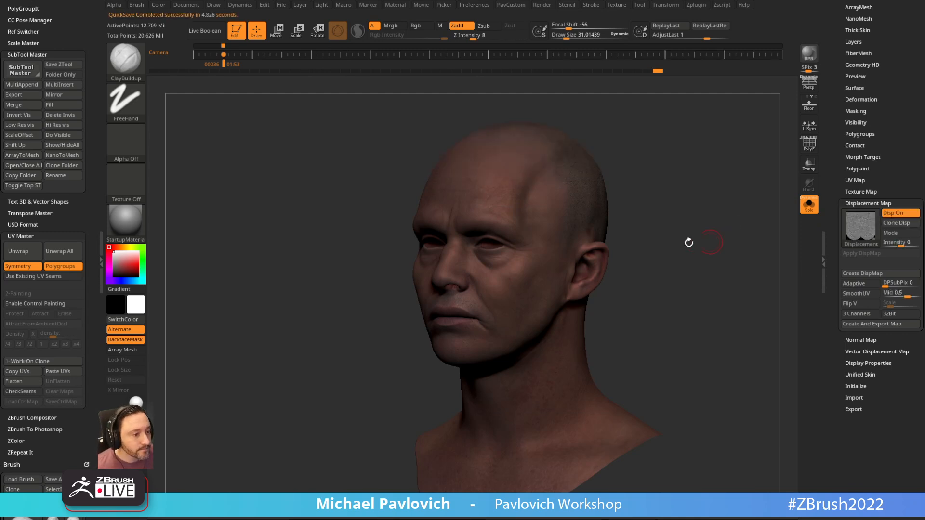
# Switch the head's material to SkinShade4.
pyautogui.click(125, 222)
pyautogui.click(663, 403)
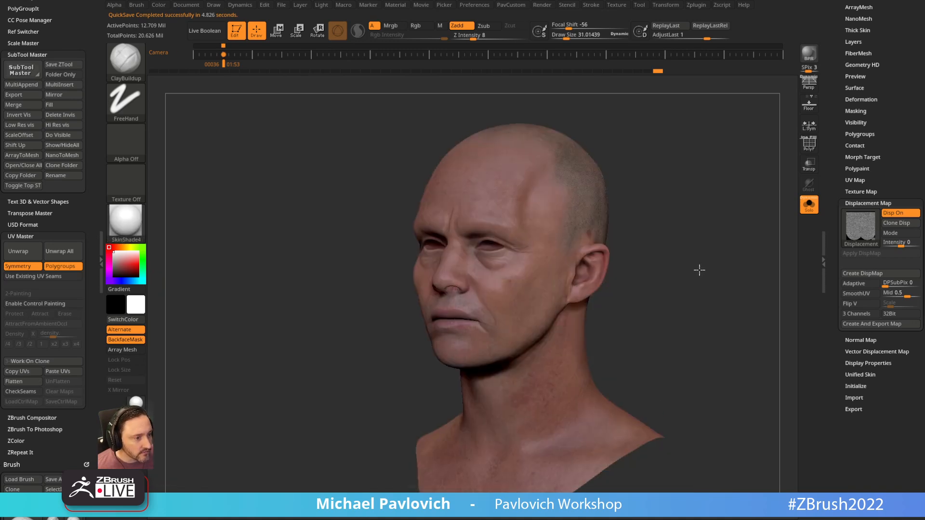
pyautogui.keyDown('alt'); pyautogui.moveTo(698, 266); pyautogui.dragTo(712, 312); pyautogui.keyUp('alt')
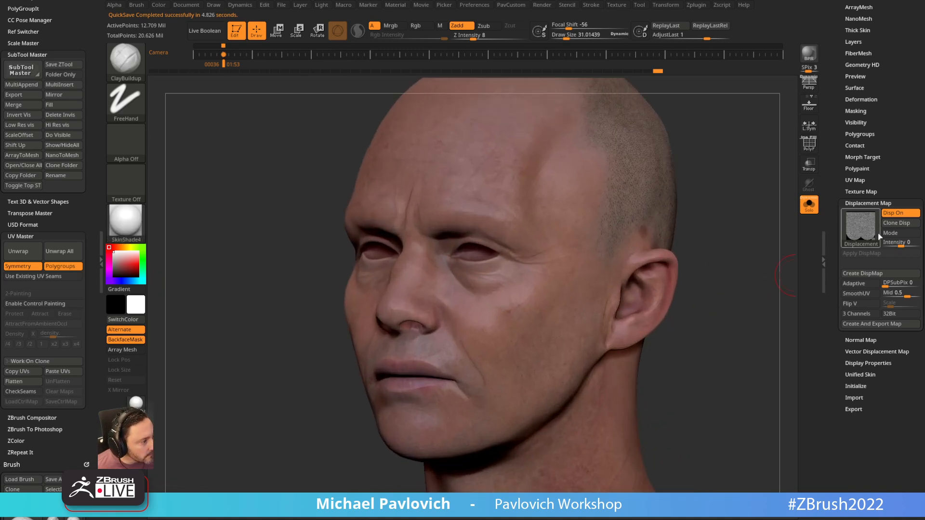
# Try a displacement intensity of 0.1 on the head, and reduce it to 0.01.
pyautogui.click(902, 244)
pyautogui.write('0.1')
pyautogui.press('Return')
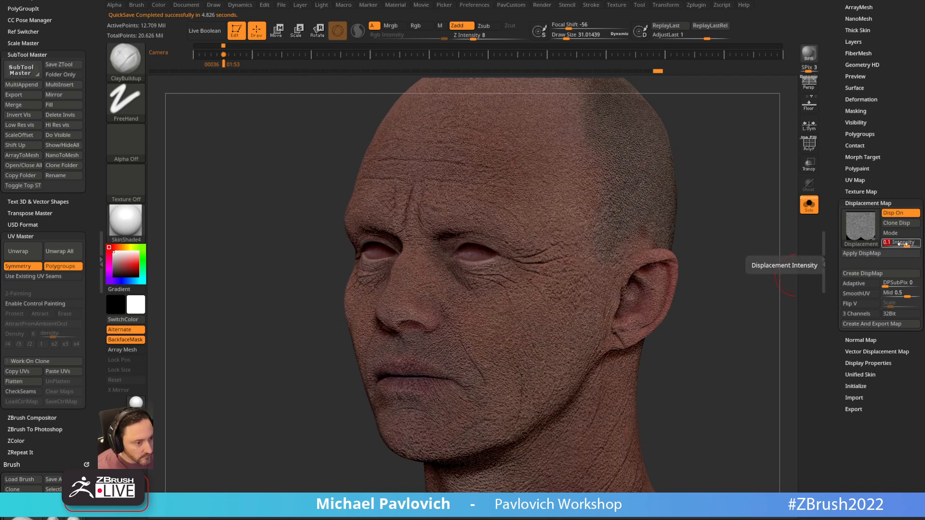
pyautogui.write('.01')
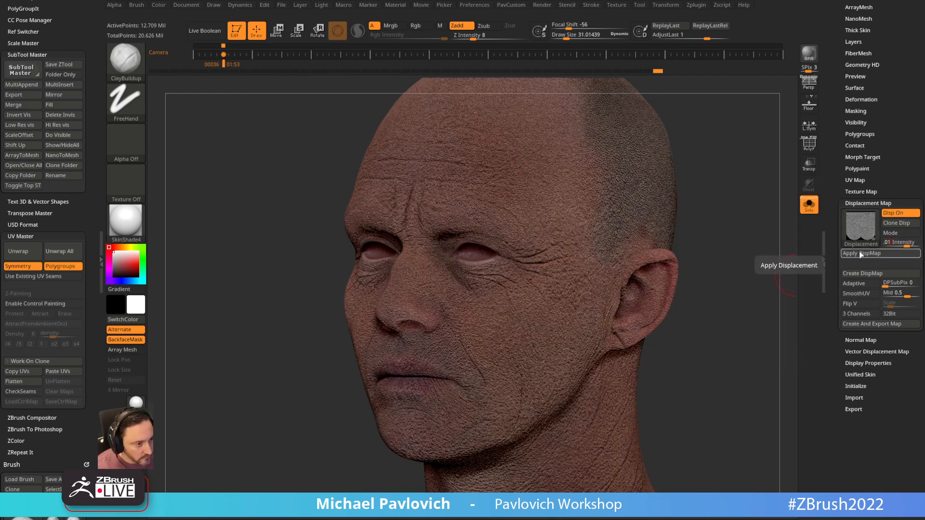
pyautogui.press('Return')
pyautogui.moveTo(718, 166); pyautogui.dragTo(720, 275)
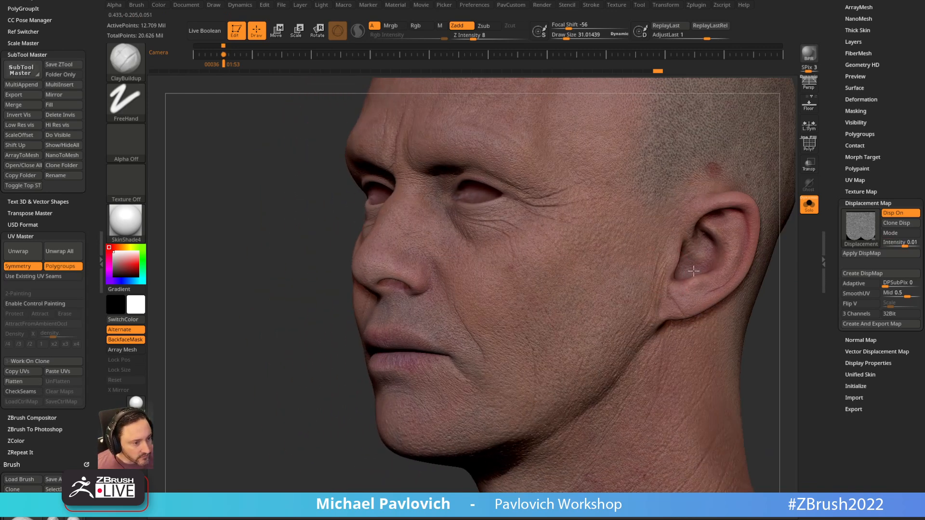
# Compare the face's skin detail with the displacement map display switched off and on.
pyautogui.keyDown('shift'); pyautogui.moveTo(303, 303); pyautogui.dragTo(340, 301); pyautogui.keyUp('shift')
pyautogui.click(894, 213)
pyautogui.click(895, 212)
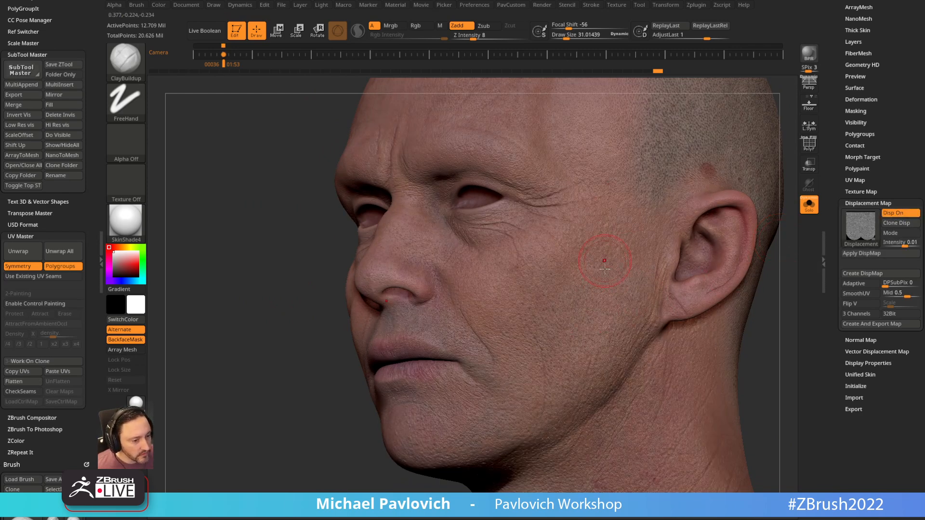
pyautogui.click(900, 214)
pyautogui.click(901, 214)
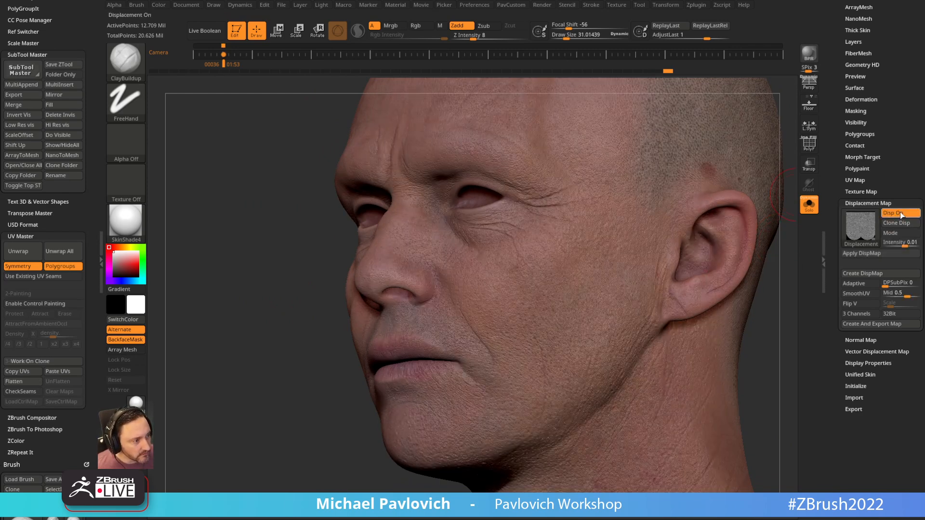
pyautogui.click(900, 213)
pyautogui.click(900, 214)
pyautogui.moveTo(675, 232)
pyautogui.keyDown('shift'); pyautogui.mouseDown()
pyautogui.moveTo(695, 240)
pyautogui.moveTo(716, 231)
pyautogui.moveTo(698, 233)
pyautogui.moveTo(725, 245)
pyautogui.moveTo(723, 231)
pyautogui.moveTo(801, 187)
pyautogui.mouseUp(); pyautogui.keyUp('shift')
pyautogui.press('shift')
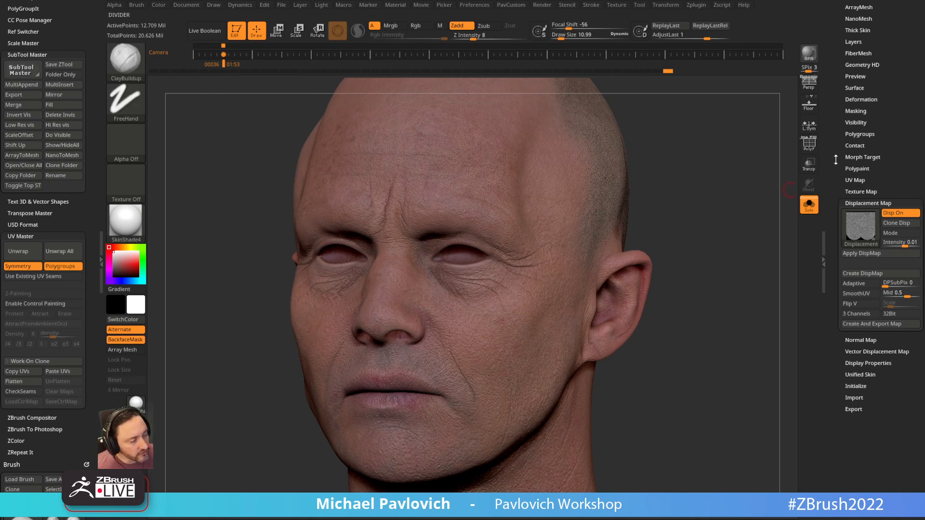
pyautogui.press('shift')
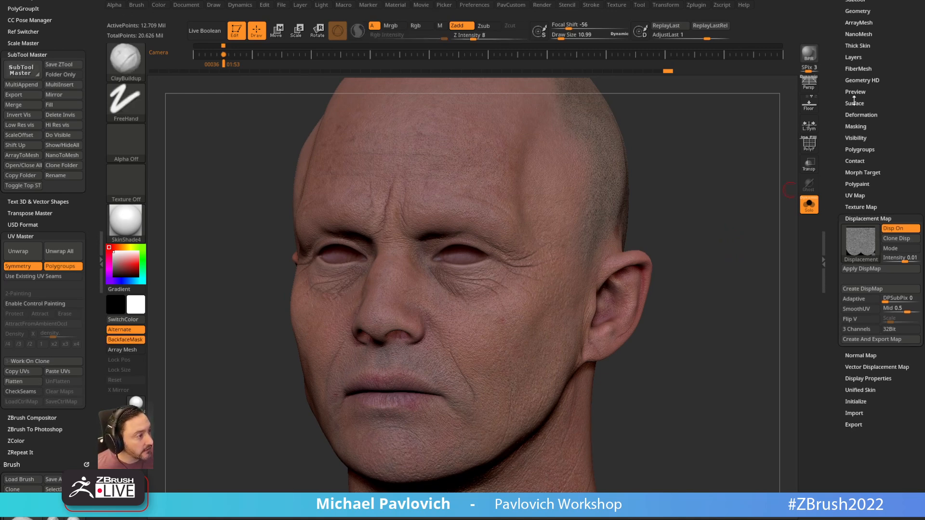
# Open the head's layer list and set the displacement intensity to 0.005.
pyautogui.click(854, 58)
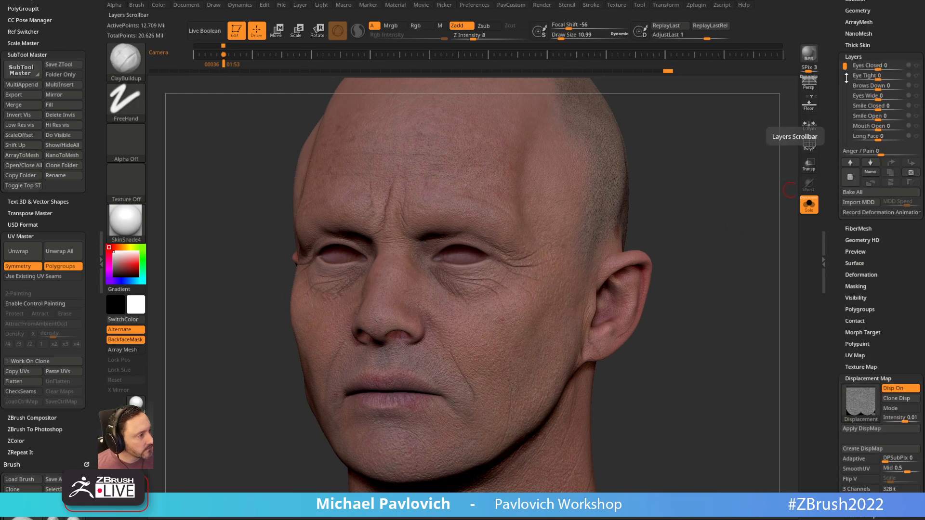
pyautogui.moveTo(845, 68); pyautogui.dragTo(845, 111)
pyautogui.moveTo(831, 200); pyautogui.dragTo(831, 62)
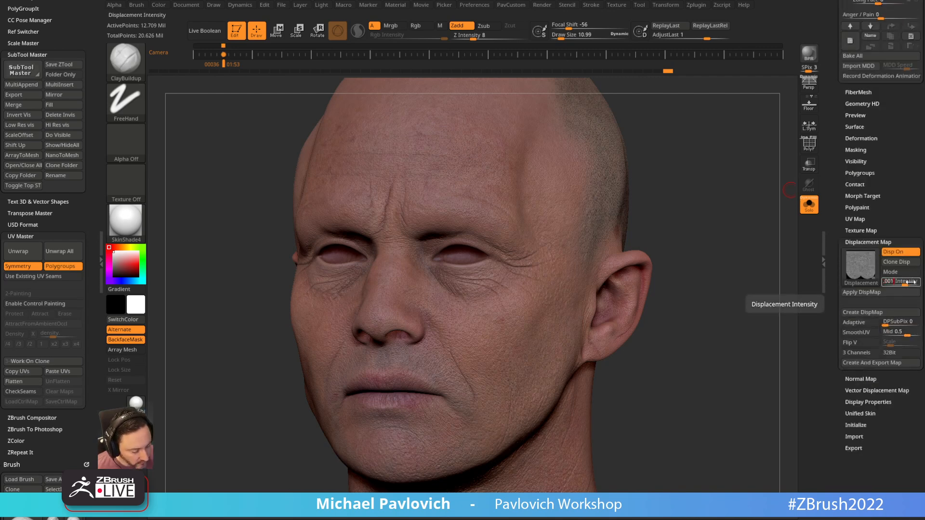
pyautogui.press('Return')
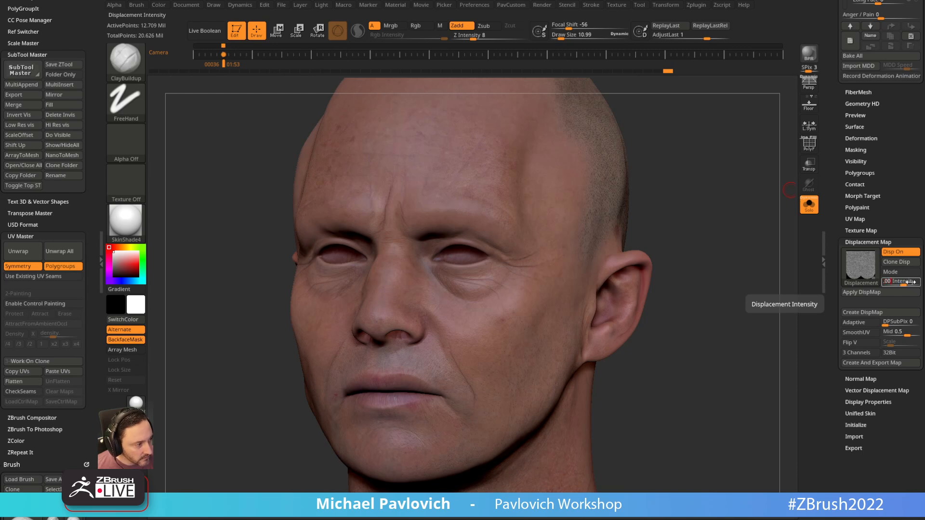
pyautogui.write('5')
pyautogui.moveTo(685, 231)
pyautogui.mouseDown()
pyautogui.moveTo(322, 331)
pyautogui.moveTo(679, 221)
pyautogui.mouseUp()
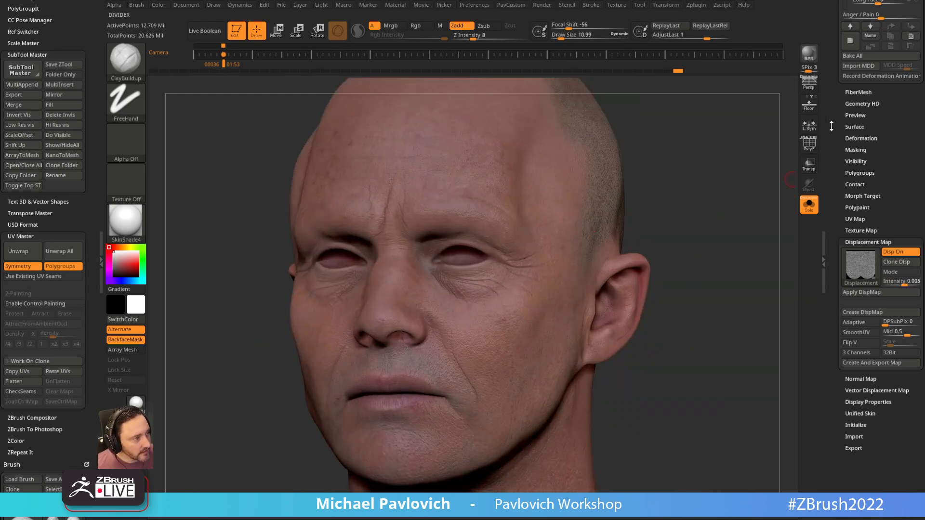
# Preview the Eyes Closed and Snarl expression layers on the head, and reset both to 0.
pyautogui.moveTo(827, 129); pyautogui.dragTo(827, 223)
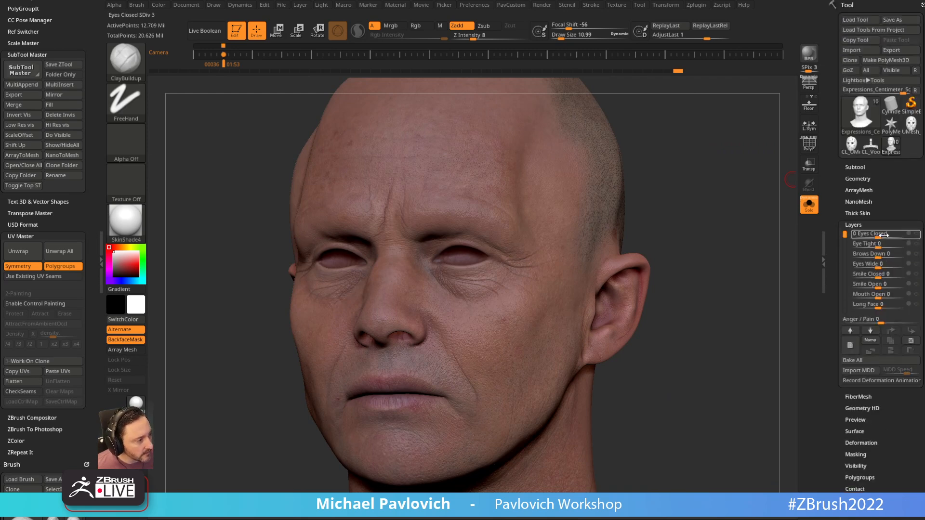
pyautogui.moveTo(889, 236)
pyautogui.mouseDown()
pyautogui.moveTo(880, 235)
pyautogui.moveTo(900, 237)
pyautogui.moveTo(877, 236)
pyautogui.mouseUp()
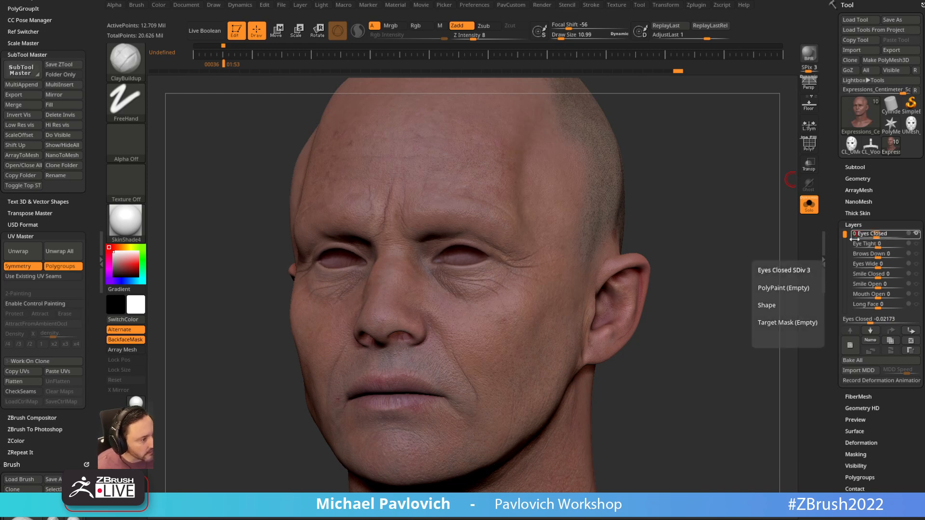
pyautogui.moveTo(845, 235); pyautogui.dragTo(846, 272)
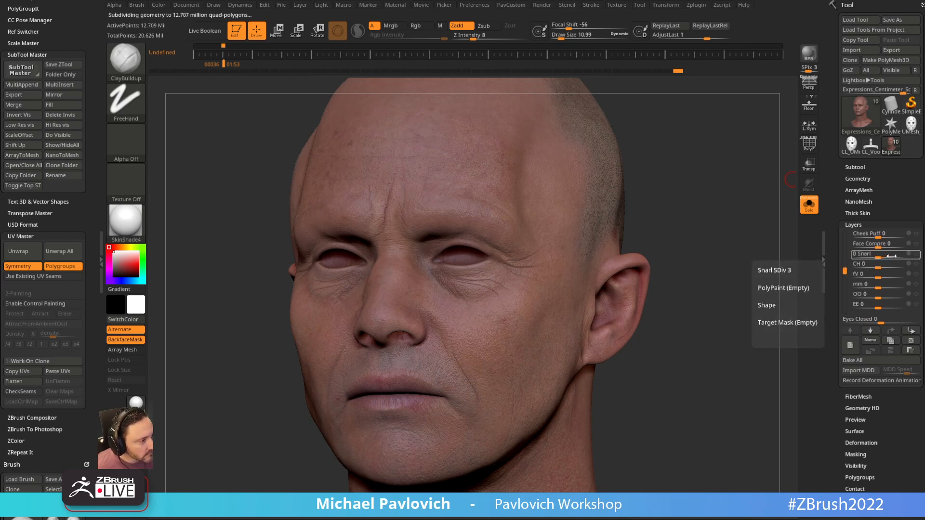
pyautogui.moveTo(893, 256); pyautogui.dragTo(900, 256)
pyautogui.moveTo(683, 209)
pyautogui.mouseDown()
pyautogui.moveTo(718, 203)
pyautogui.moveTo(682, 227)
pyautogui.moveTo(730, 220)
pyautogui.mouseUp()
pyautogui.click(804, 212)
pyautogui.click(810, 205)
pyautogui.click(893, 256)
pyautogui.write('0')
pyautogui.press('Return')
# Set the Anger / Pain expression layer's intensity to 1.
pyautogui.moveTo(845, 273); pyautogui.dragTo(845, 290)
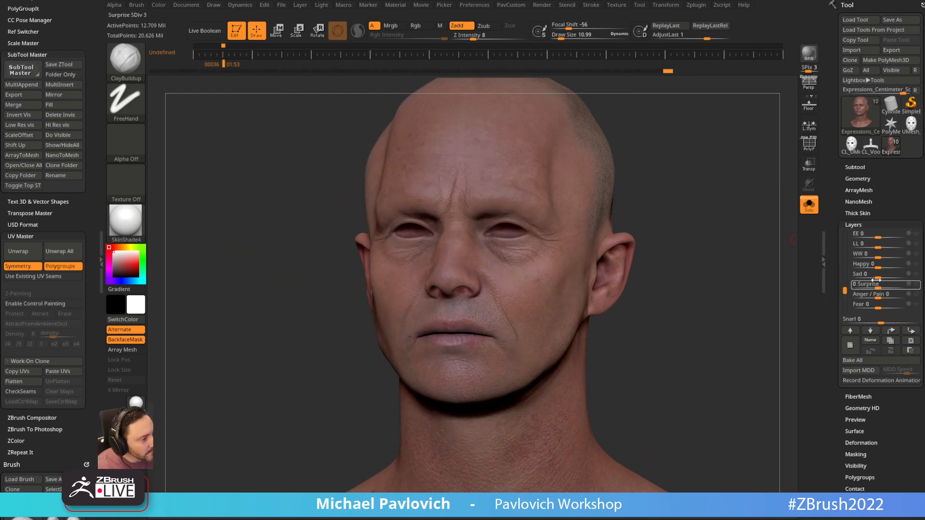
pyautogui.moveTo(884, 283)
pyautogui.click(882, 294)
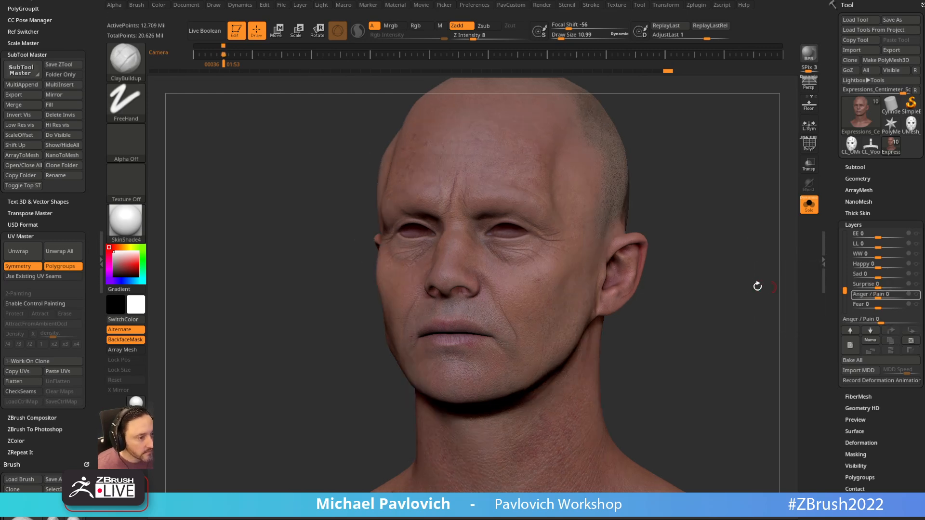
pyautogui.moveTo(874, 295)
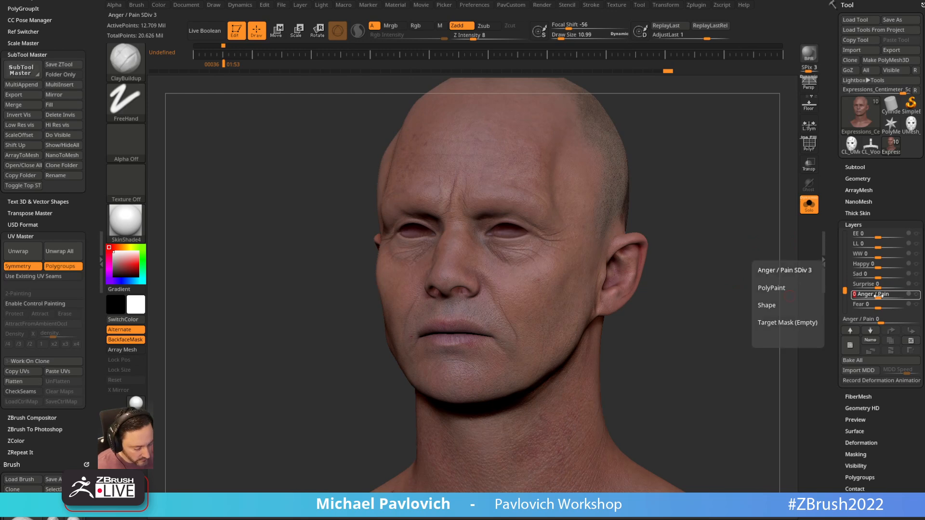
pyautogui.press('Return')
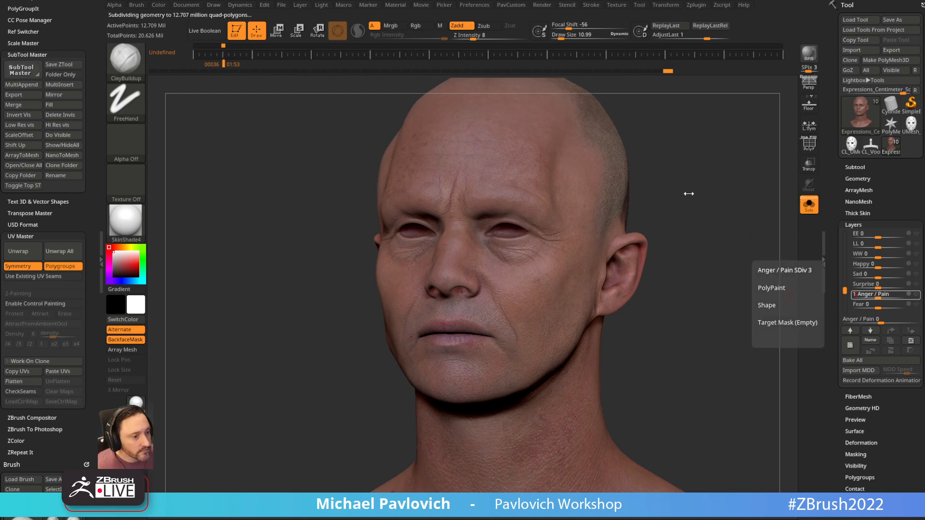
# Show all parts together with the head and hide the hockey mask subtool to reveal the face.
pyautogui.click(817, 213)
pyautogui.click(855, 167)
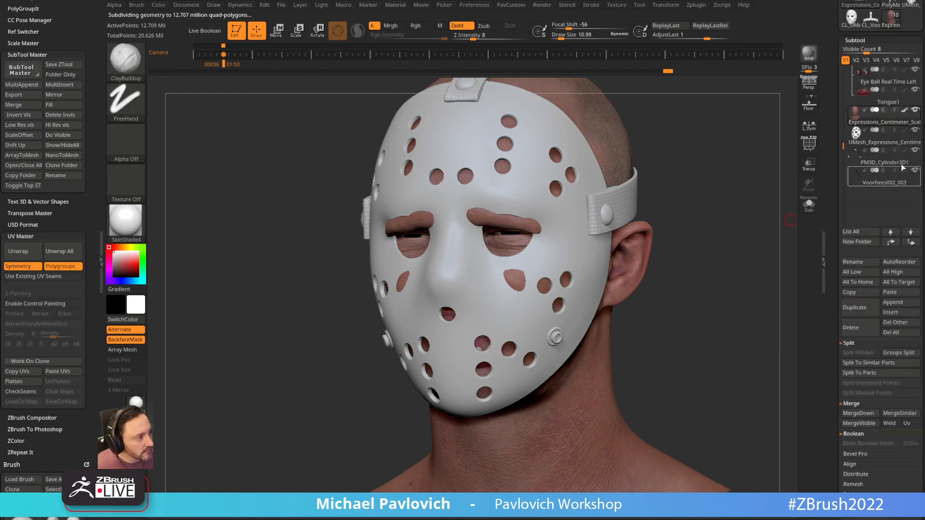
pyautogui.click(915, 130)
pyautogui.moveTo(726, 203)
pyautogui.mouseDown()
pyautogui.moveTo(754, 198)
pyautogui.moveTo(711, 206)
pyautogui.mouseUp()
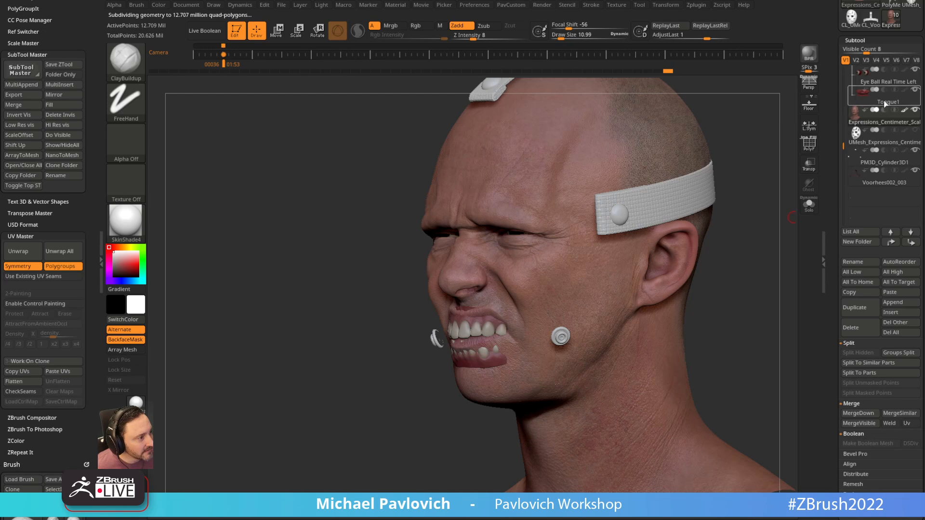
# Select the Teeth1 subtool and move it up and back so the teeth sit inside the open mouth.
pyautogui.moveTo(832, 67); pyautogui.dragTo(832, 124)
pyautogui.scroll(4, 884, 192)
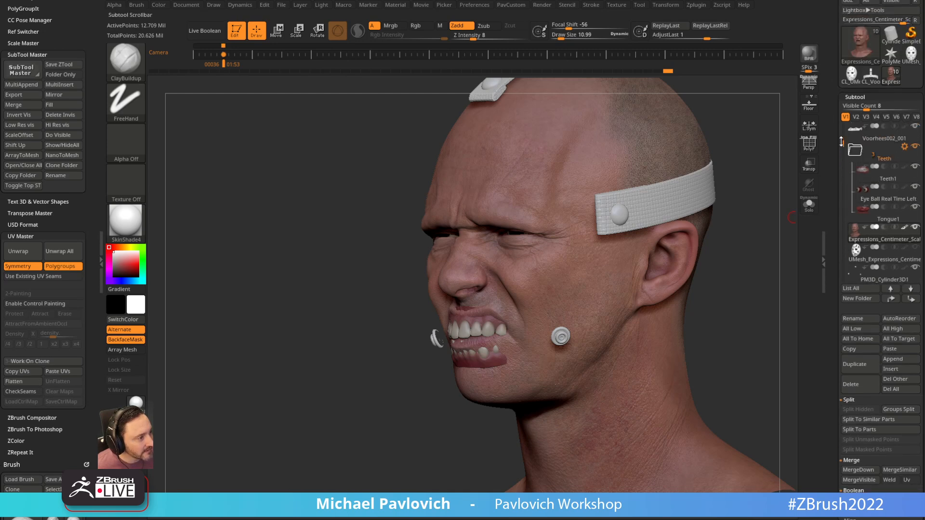
pyautogui.click(886, 199)
pyautogui.press('w')
pyautogui.keyDown('shift'); pyautogui.moveTo(745, 267); pyautogui.dragTo(676, 298); pyautogui.keyUp('shift')
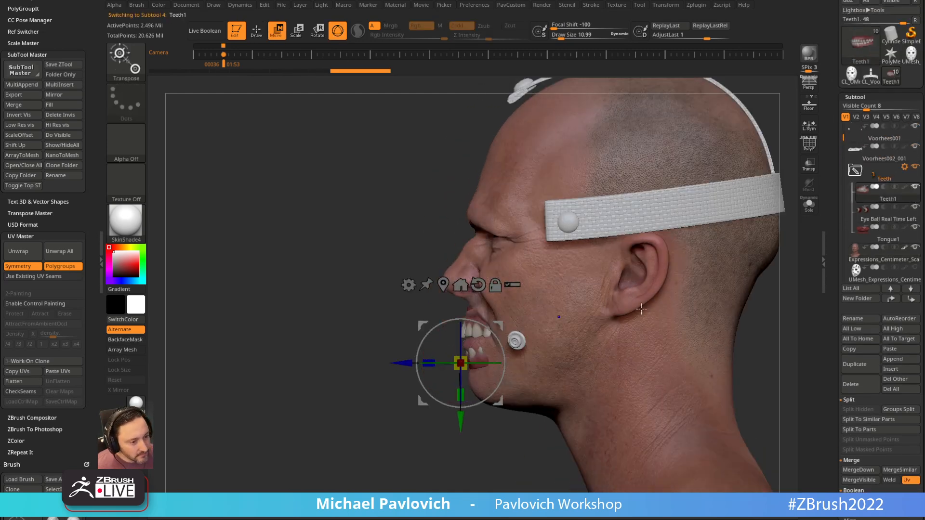
pyautogui.moveTo(502, 326); pyautogui.dragTo(504, 322)
pyautogui.press('q')
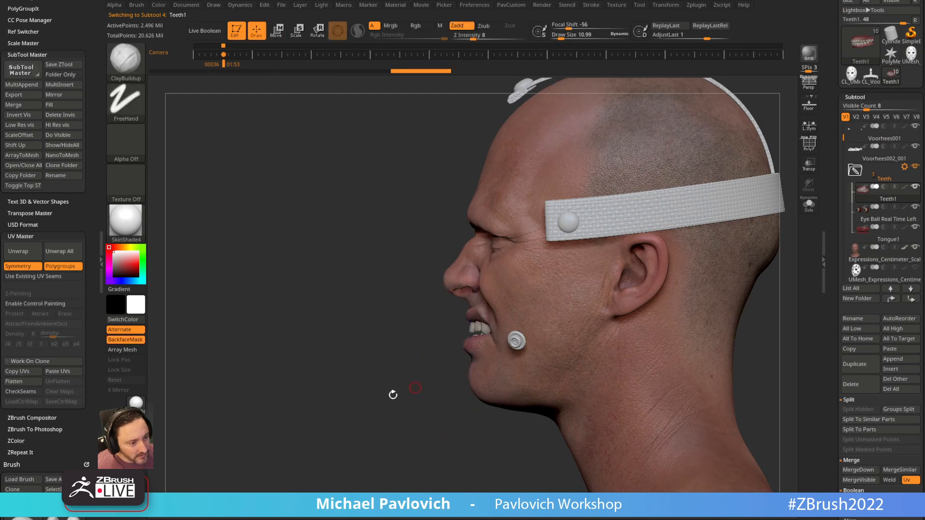
pyautogui.keyDown('shift'); pyautogui.moveTo(411, 388); pyautogui.dragTo(426, 404); pyautogui.keyUp('shift')
pyautogui.keyDown('shift'); pyautogui.moveTo(655, 262); pyautogui.dragTo(694, 266); pyautogui.keyUp('shift')
pyautogui.press('w')
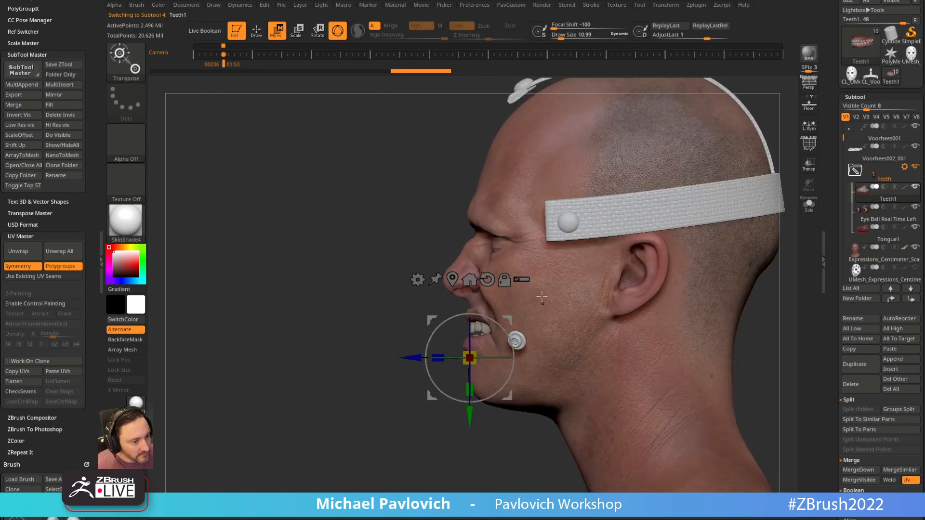
pyautogui.press('q')
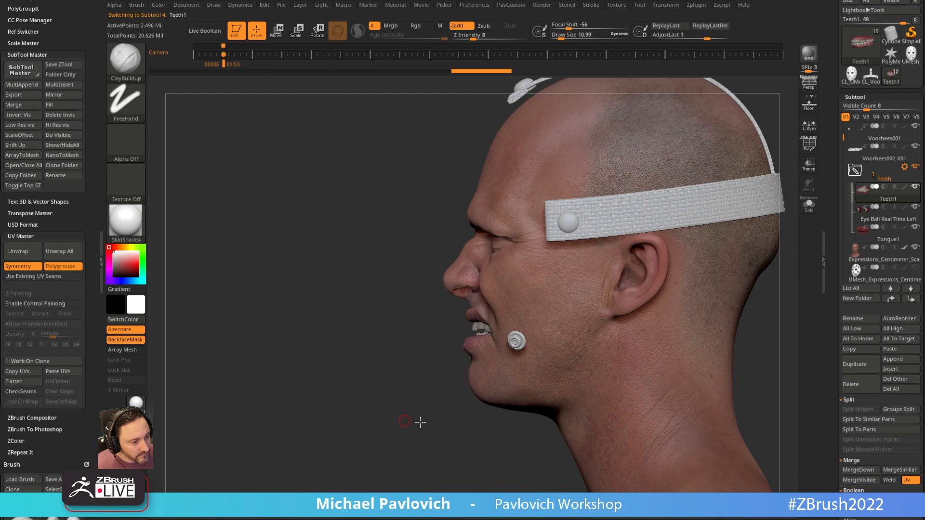
pyautogui.keyDown('shift'); pyautogui.moveTo(409, 419); pyautogui.dragTo(553, 337); pyautogui.keyUp('shift')
# Switch to the Standard brush in Rgb mode with a draw size of about 24.
pyautogui.press('s')
pyautogui.moveTo(677, 209)
pyautogui.keyDown('alt'); pyautogui.mouseDown()
pyautogui.moveTo(698, 212)
pyautogui.moveTo(663, 186)
pyautogui.moveTo(702, 231)
pyautogui.moveTo(683, 202)
pyautogui.mouseUp(); pyautogui.keyUp('alt')
pyautogui.press('1')
pyautogui.moveTo(683, 203)
pyautogui.keyDown('shift'); pyautogui.mouseDown()
pyautogui.moveTo(721, 219)
pyautogui.moveTo(689, 209)
pyautogui.moveTo(710, 232)
pyautogui.mouseUp(); pyautogui.keyUp('shift')
pyautogui.press('s')
pyautogui.moveTo(710, 233); pyautogui.dragTo(719, 233)
pyautogui.press('s')
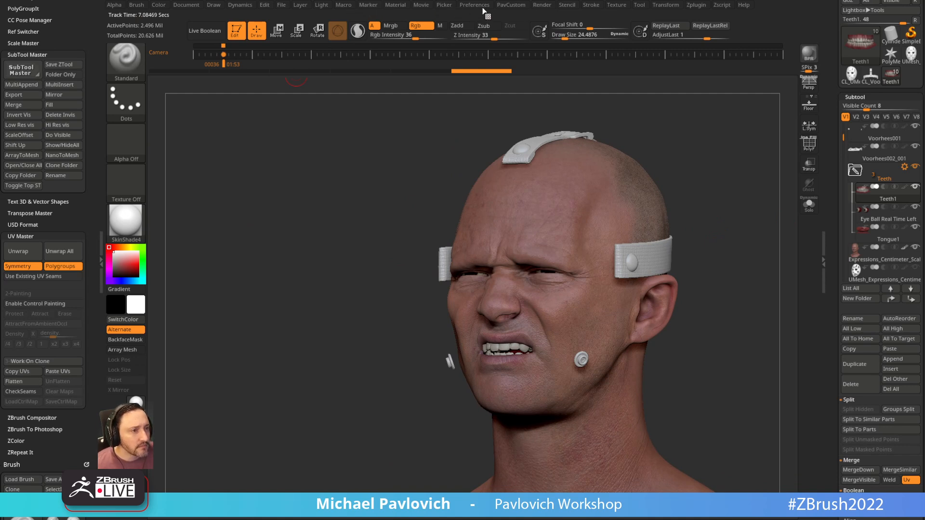
# Set the SkinShade4 material's Diffuse modifier to 1.
pyautogui.click(395, 5)
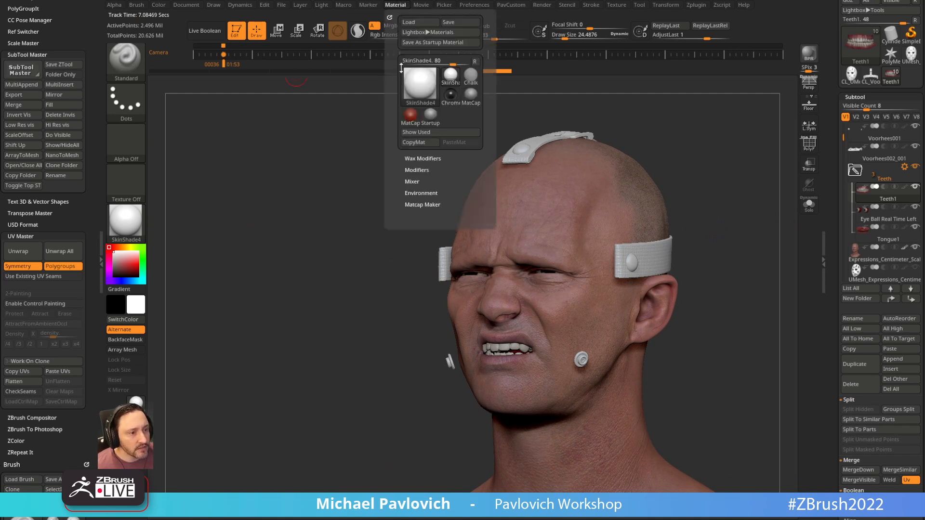
pyautogui.click(415, 170)
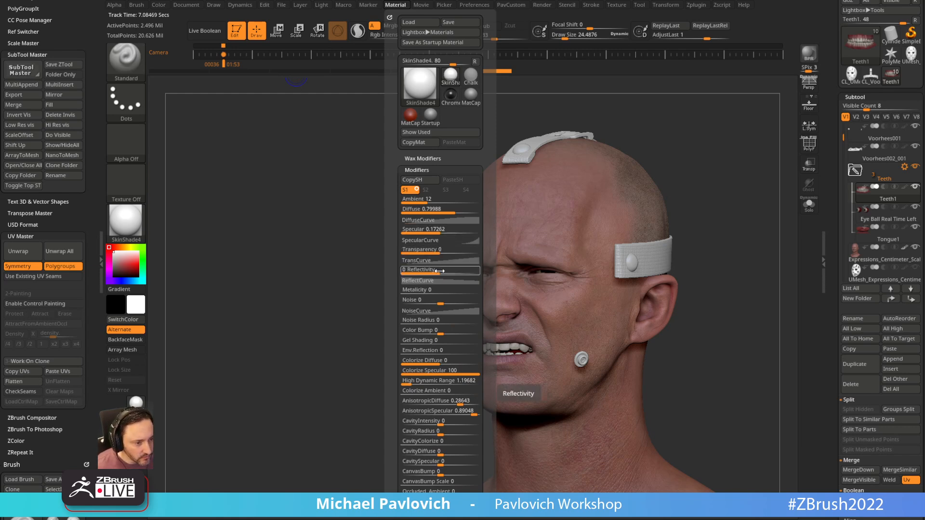
pyautogui.click(448, 208)
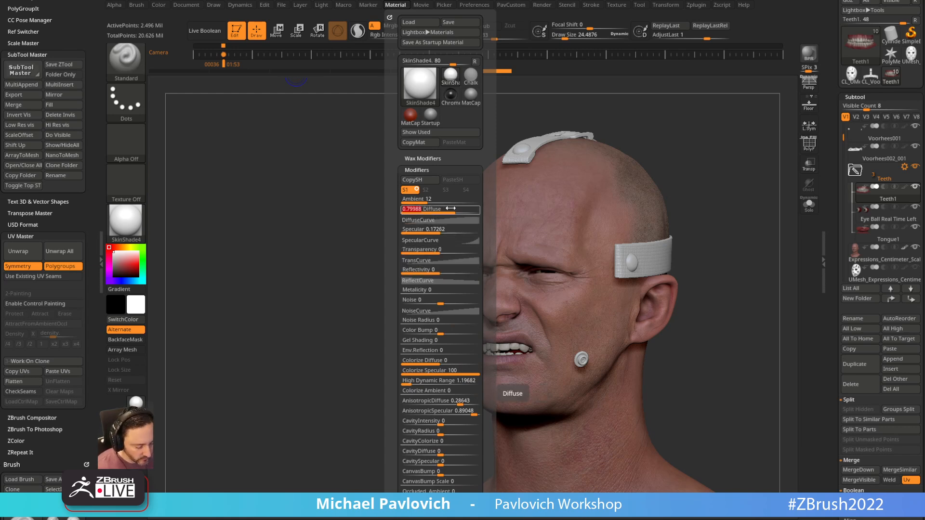
pyautogui.write('1')
pyautogui.moveTo(698, 210); pyautogui.dragTo(743, 207)
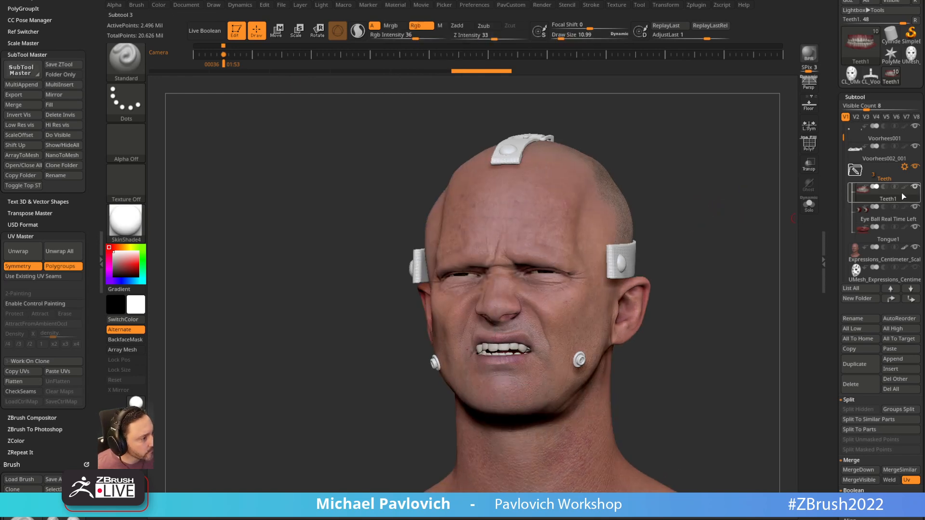
# Collapse the Teeth folder and show the hockey mask again, with the subtools' painted colours displayed.
pyautogui.moveTo(905, 201)
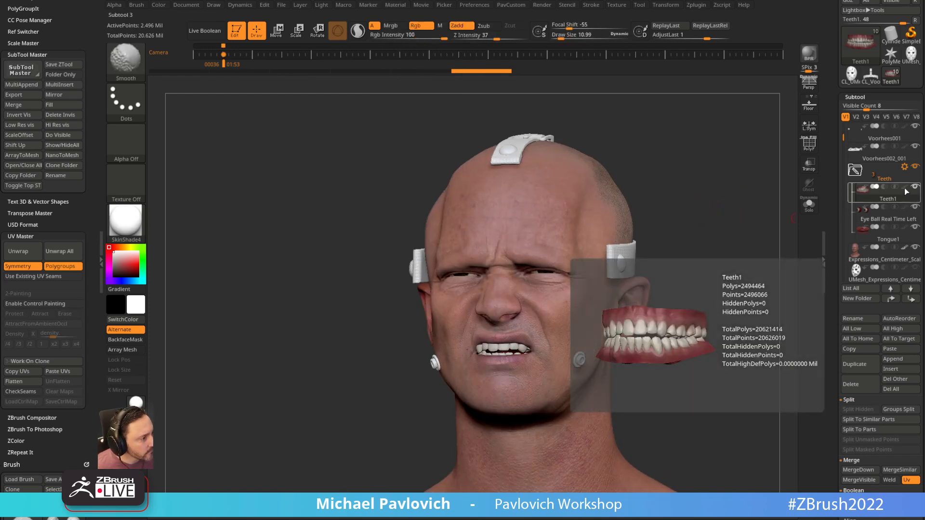
pyautogui.click(853, 172)
pyautogui.click(884, 221)
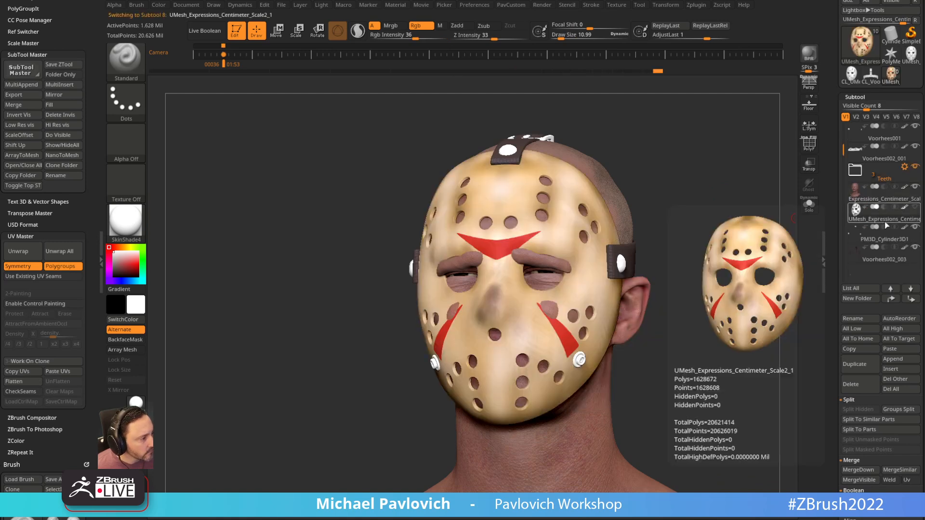
# Select the head subtool and reset its Anger / Pain expression layer to 0.
pyautogui.click(876, 200)
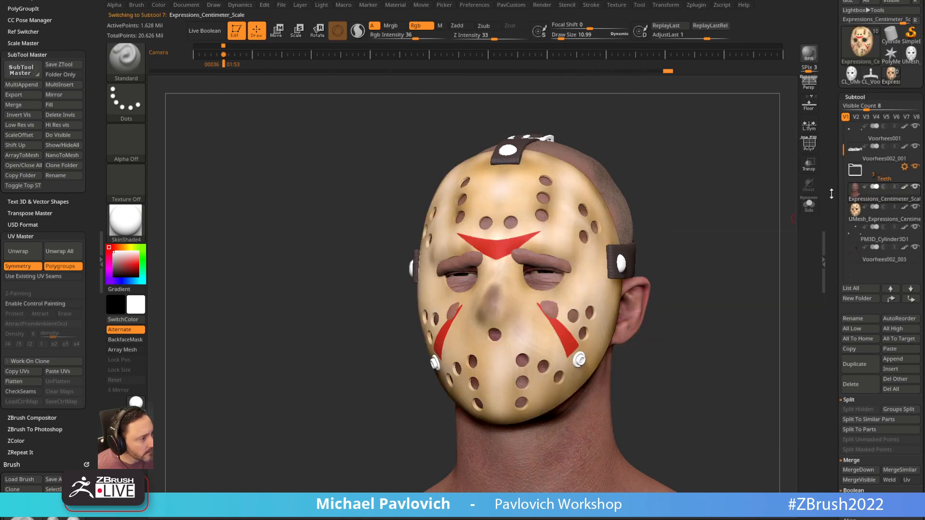
pyautogui.moveTo(833, 194); pyautogui.dragTo(832, 125)
pyautogui.moveTo(841, 371); pyautogui.dragTo(829, 312)
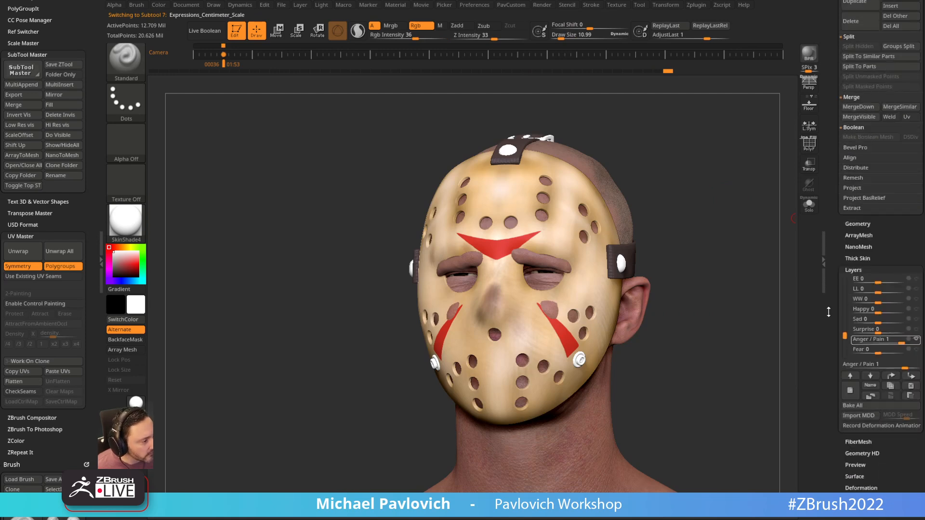
pyautogui.click(893, 342)
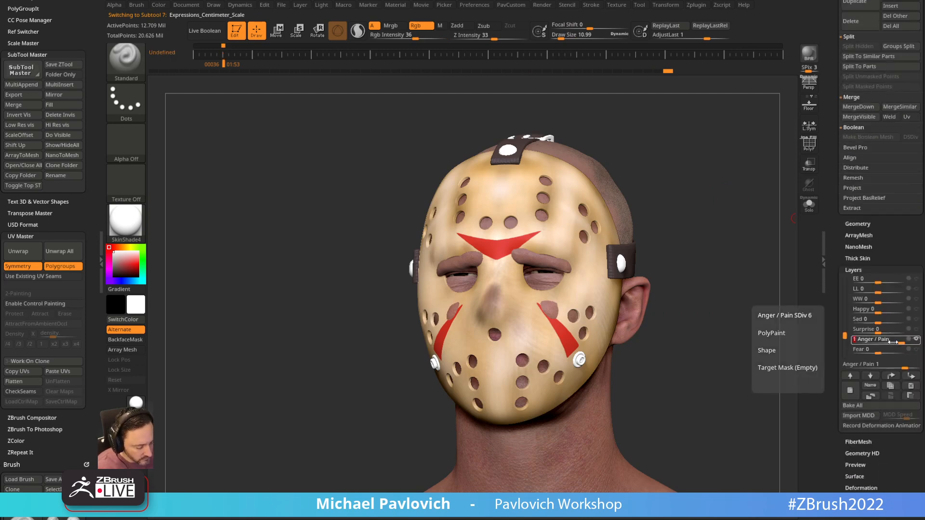
pyautogui.press('Return')
pyautogui.keyDown('shift'); pyautogui.moveTo(703, 148); pyautogui.dragTo(718, 166); pyautogui.keyUp('shift')
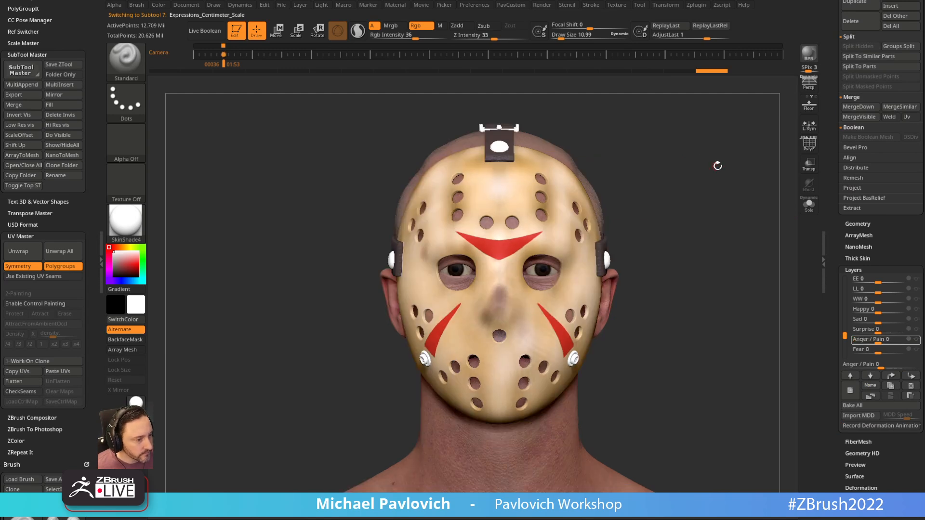
# Lower the head's subdivision by one level and set the Eye Tight expression layer to about 0.13.
pyautogui.moveTo(845, 334); pyautogui.dragTo(842, 278)
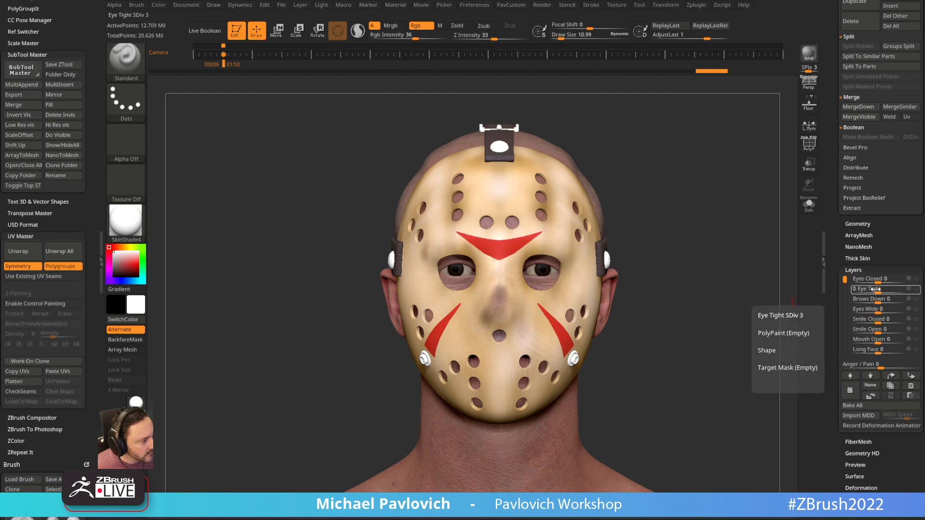
pyautogui.click(876, 289)
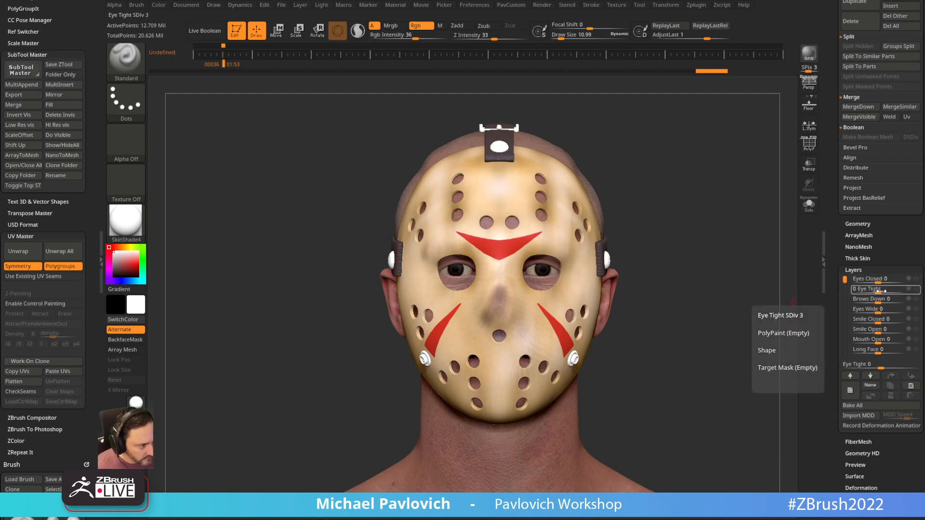
pyautogui.moveTo(825, 120)
pyautogui.mouseDown()
pyautogui.moveTo(825, 199)
pyautogui.moveTo(829, 136)
pyautogui.mouseUp()
pyautogui.click(854, 246)
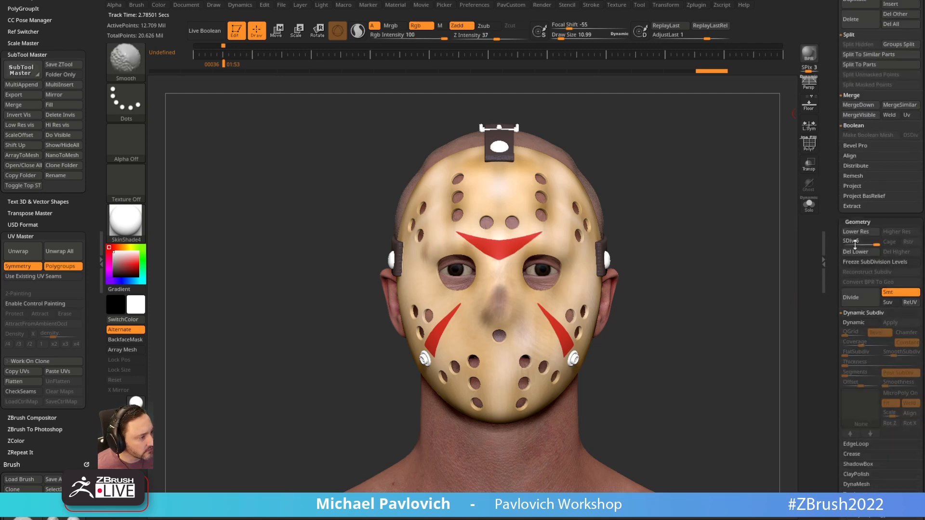
pyautogui.moveTo(836, 216); pyautogui.dragTo(831, 108)
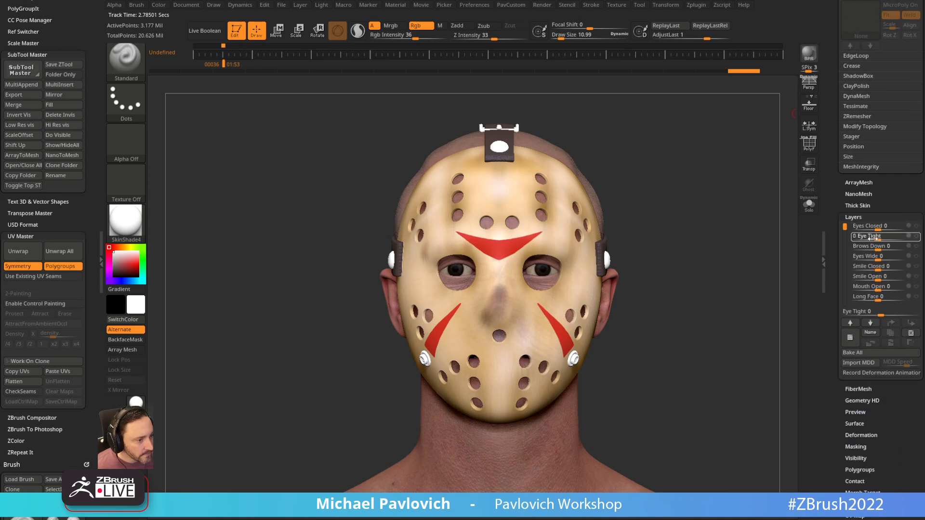
pyautogui.moveTo(873, 239); pyautogui.dragTo(882, 239)
pyautogui.moveTo(881, 237); pyautogui.dragTo(878, 237)
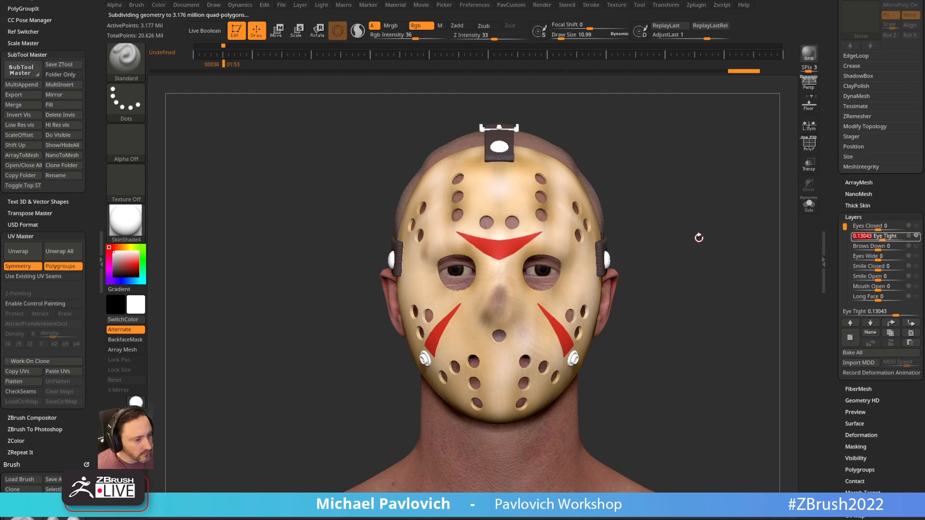
# Select the strap rivets, try the Metal 01 material, and choose MAH_Shiny with a mid-grey colour.
pyautogui.moveTo(698, 238)
pyautogui.mouseDown()
pyautogui.moveTo(739, 213)
pyautogui.moveTo(713, 186)
pyautogui.moveTo(690, 196)
pyautogui.moveTo(707, 223)
pyautogui.mouseUp()
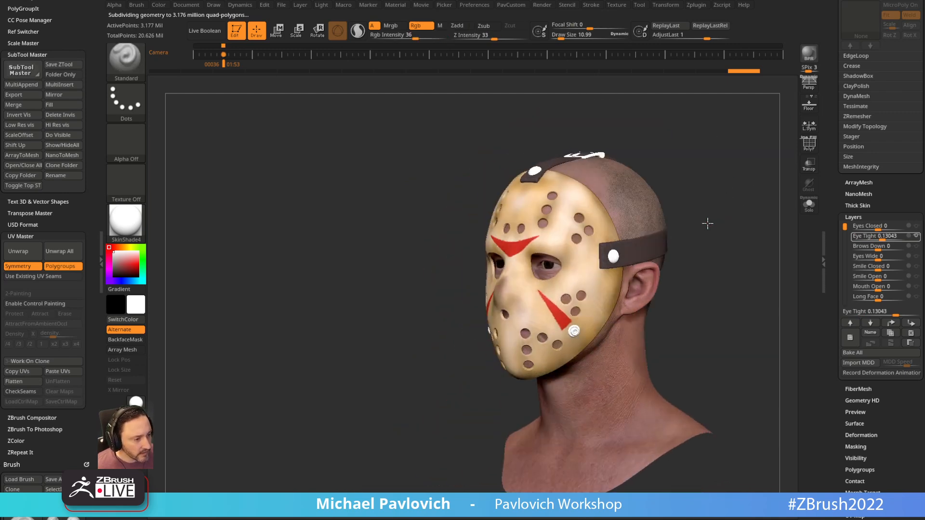
pyautogui.keyDown('alt'); pyautogui.click(613, 256); pyautogui.keyUp('alt')
pyautogui.moveTo(731, 186); pyautogui.dragTo(720, 174)
pyautogui.click(125, 221)
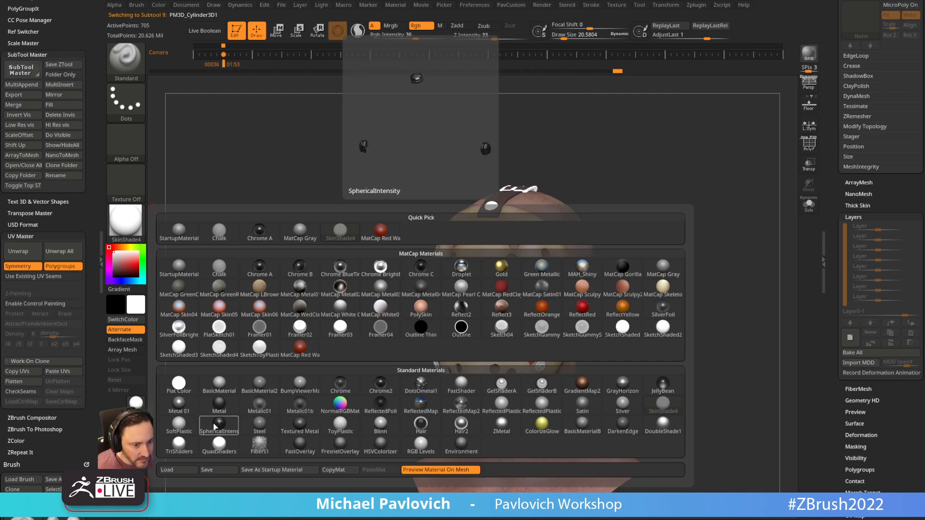
pyautogui.click(178, 404)
pyautogui.moveTo(270, 335); pyautogui.dragTo(678, 192)
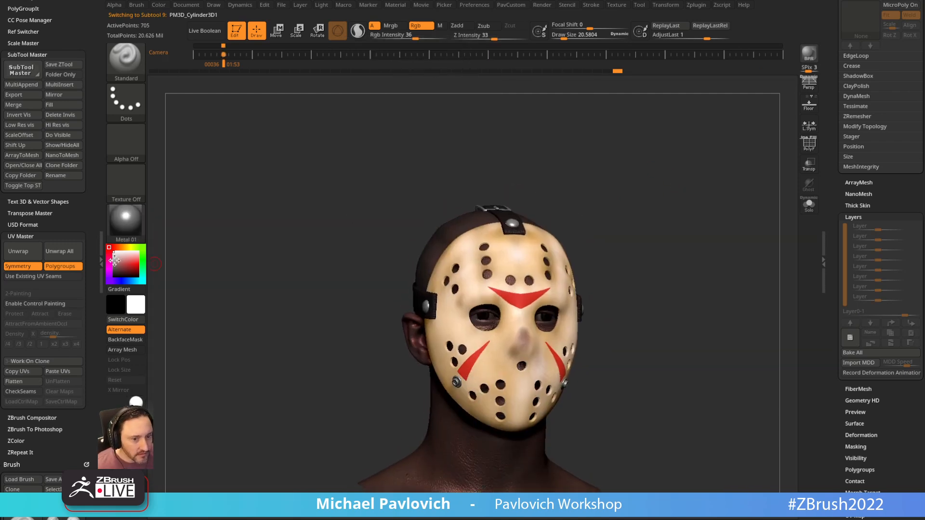
pyautogui.click(126, 221)
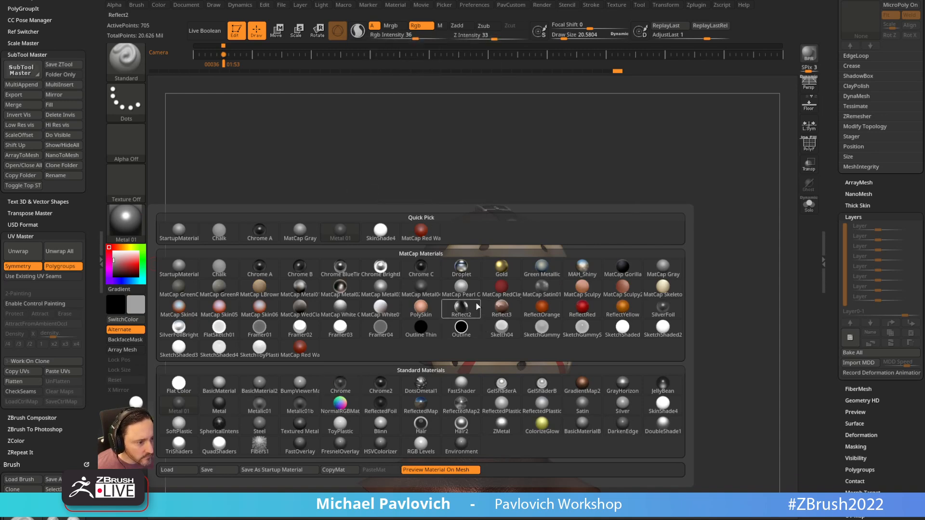
pyautogui.click(582, 268)
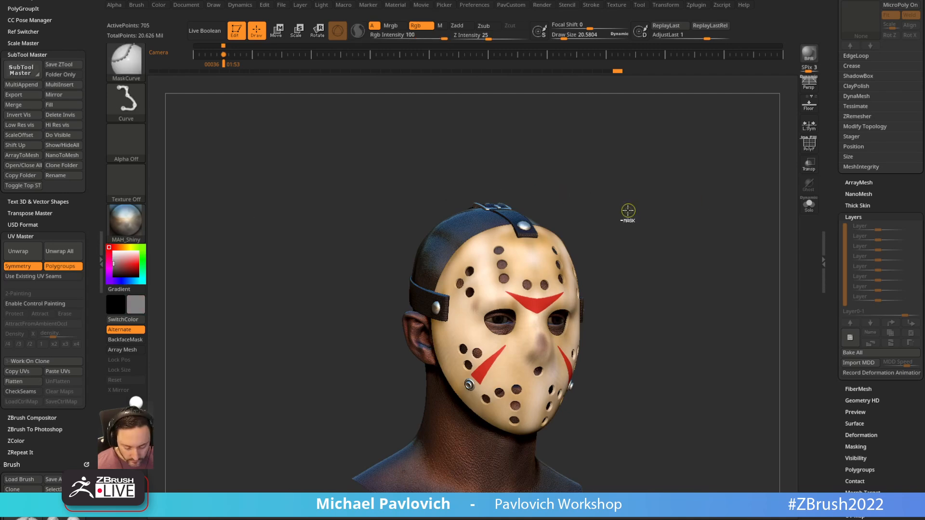
# Fill the strap rivets and the mask's lower rivets with grey (RGB 130) and the MAH_Shiny material in Mrgb mode.
pyautogui.scroll(10, 829, 246)
pyautogui.scroll(10, 829, 247)
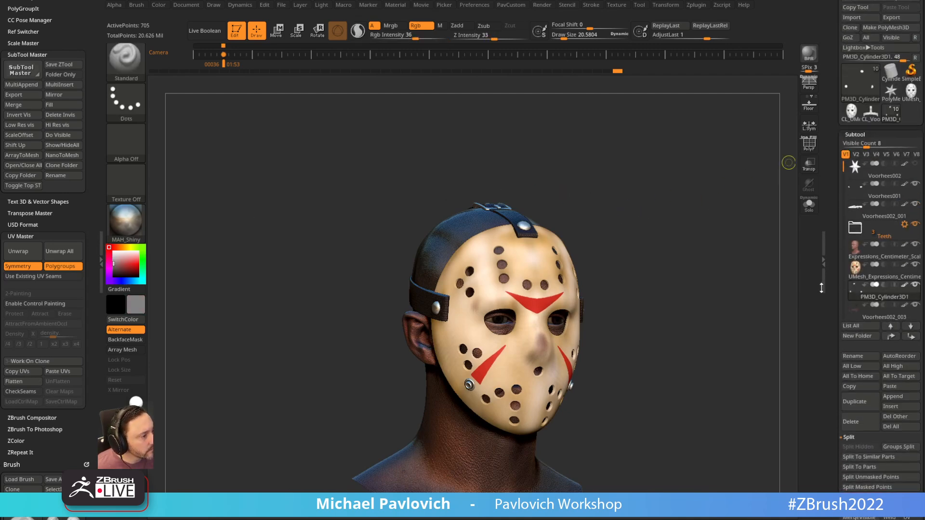
pyautogui.press('ctrl')
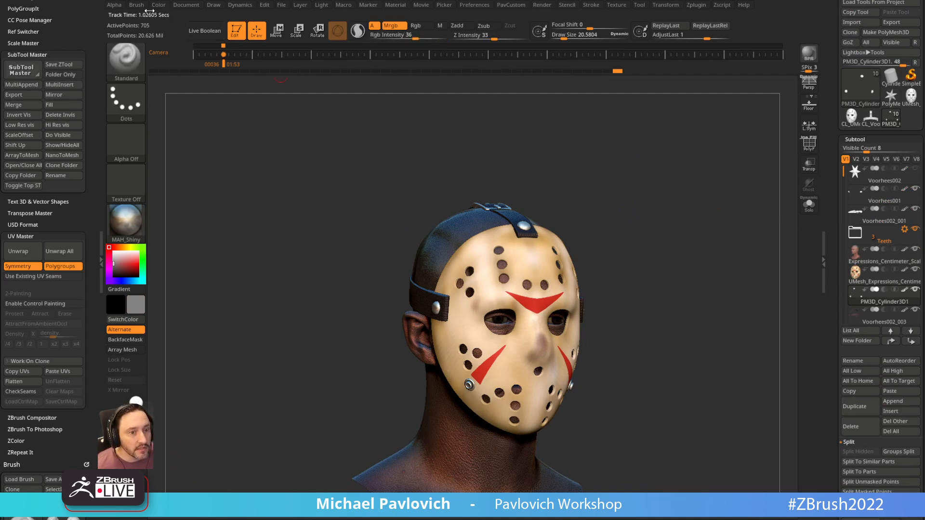
pyautogui.click(159, 5)
pyautogui.scroll(3, 711, 232)
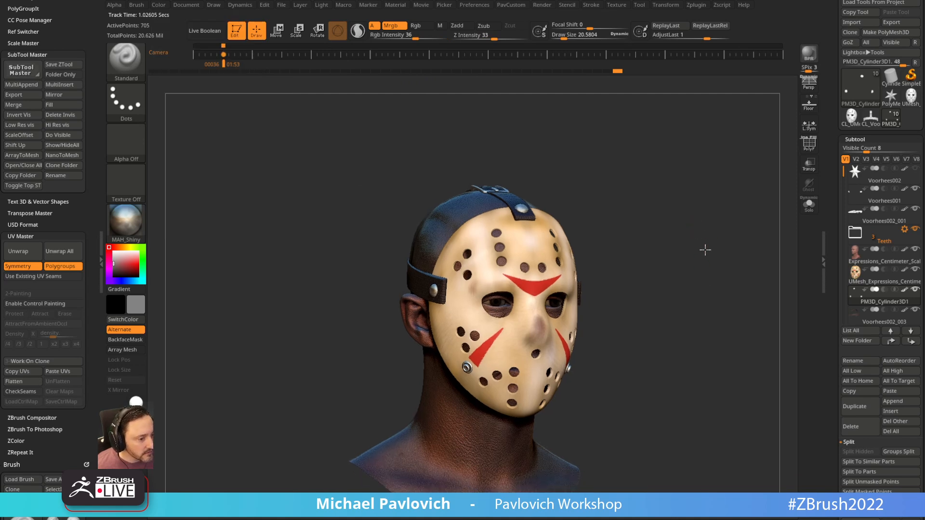
pyautogui.keyDown('alt'); pyautogui.click(467, 369); pyautogui.keyUp('alt')
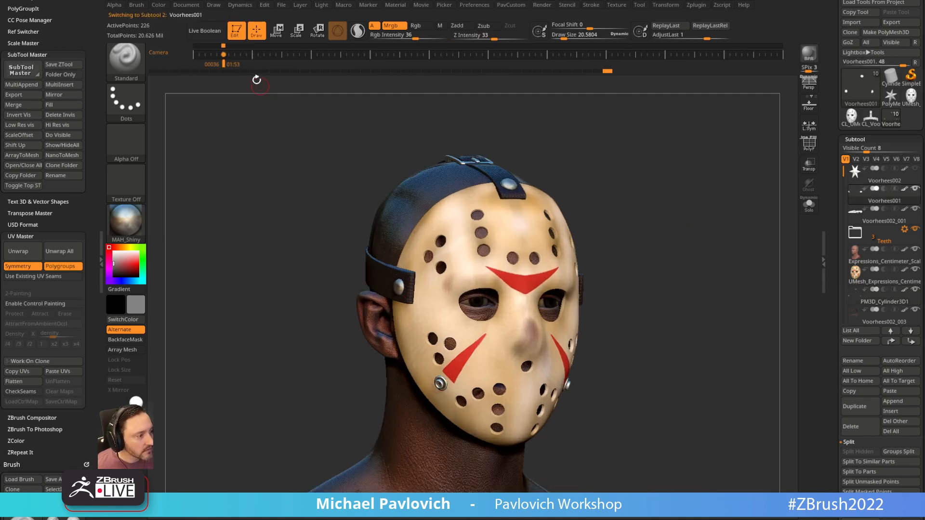
pyautogui.click(163, 6)
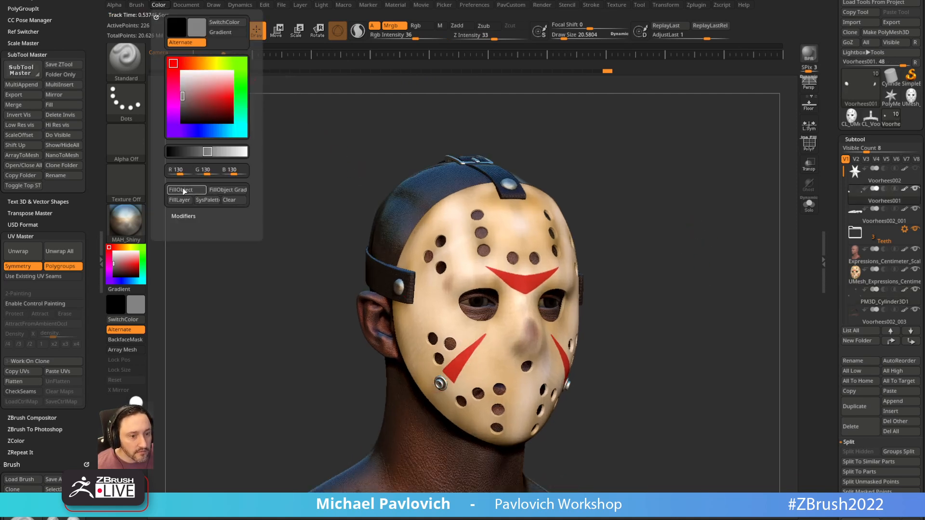
# Set the active colour to white (RGB 255) and choose the SkinShade4 material.
pyautogui.click(111, 247)
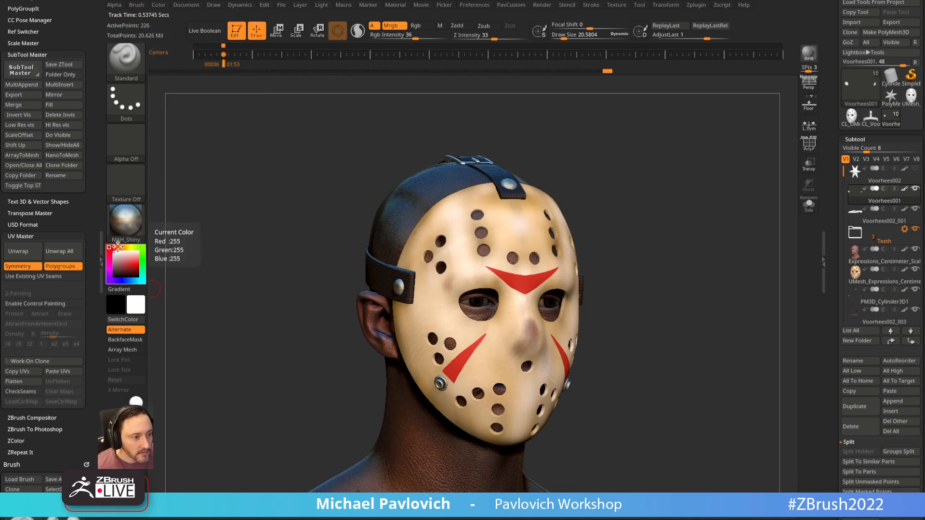
pyautogui.click(125, 220)
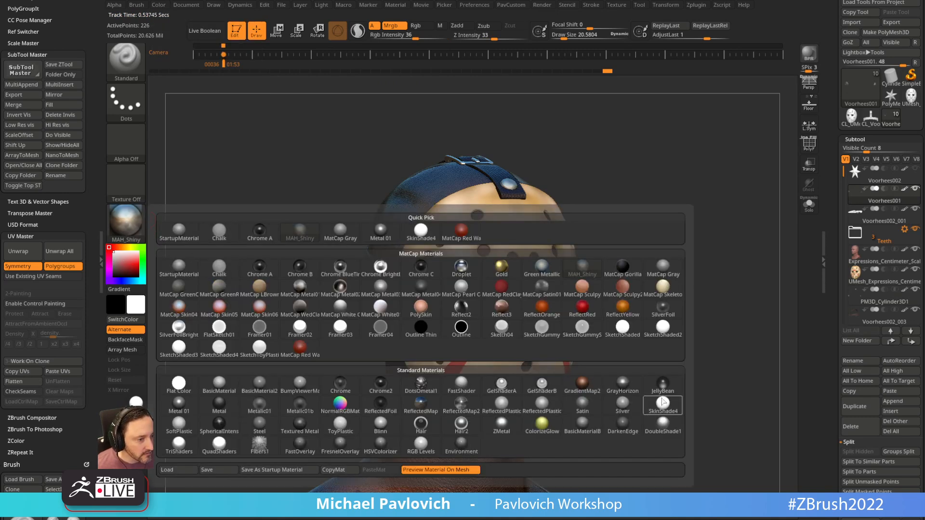
pyautogui.click(663, 403)
pyautogui.moveTo(710, 213); pyautogui.dragTo(676, 210)
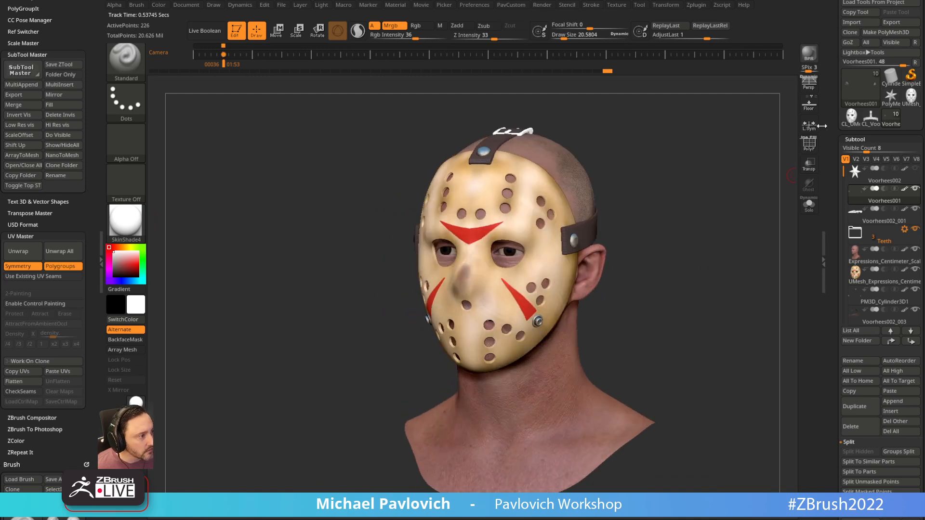
# Turn on perspective and the floor grid for the masked head.
pyautogui.click(810, 89)
pyautogui.moveTo(690, 153); pyautogui.dragTo(781, 135)
pyautogui.click(812, 110)
pyautogui.moveTo(704, 191); pyautogui.dragTo(694, 174)
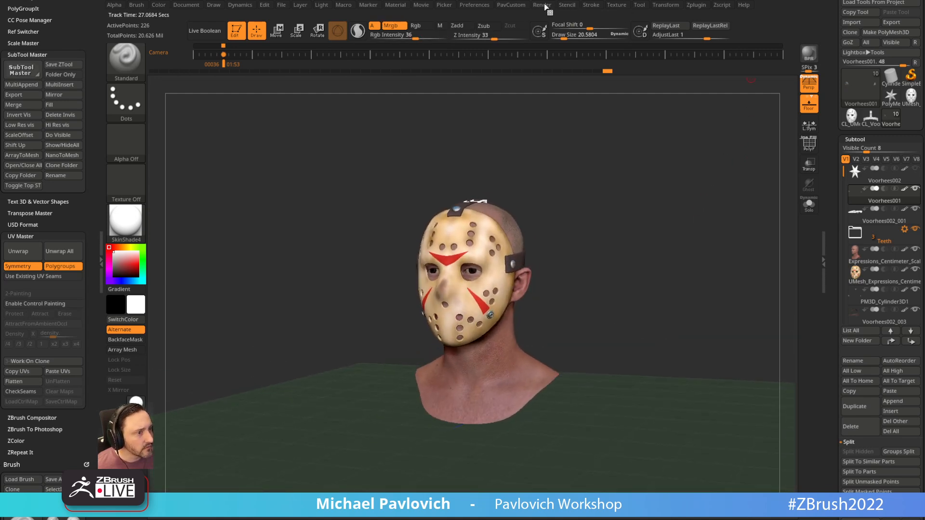
# Open the render properties and BPR shadow settings, and set the shadow angle to 0.
pyautogui.click(545, 6)
pyautogui.press('shift')
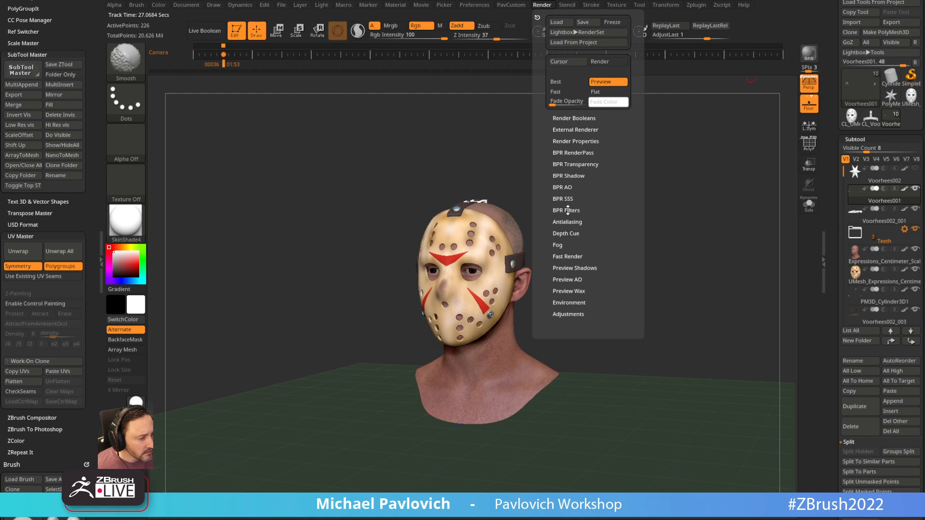
pyautogui.click(582, 141)
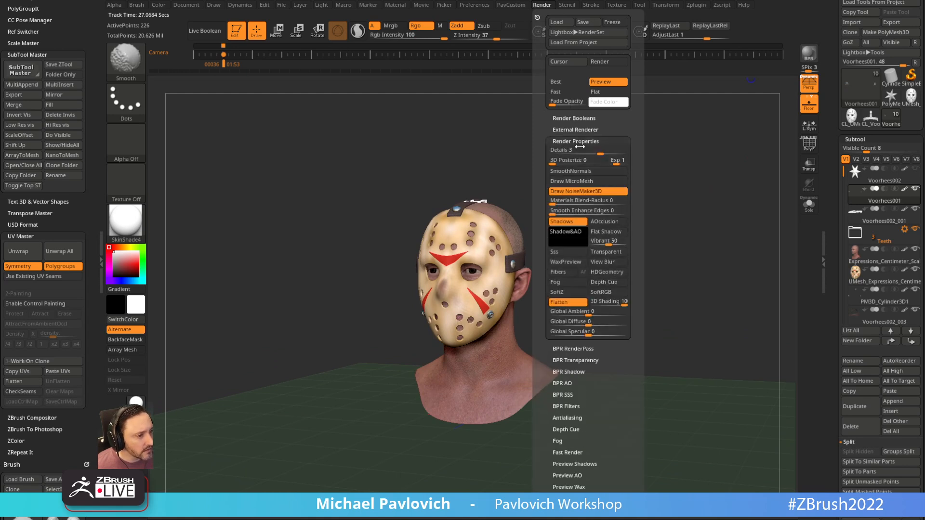
pyautogui.click(546, 371)
pyautogui.moveTo(545, 371); pyautogui.dragTo(545, 349)
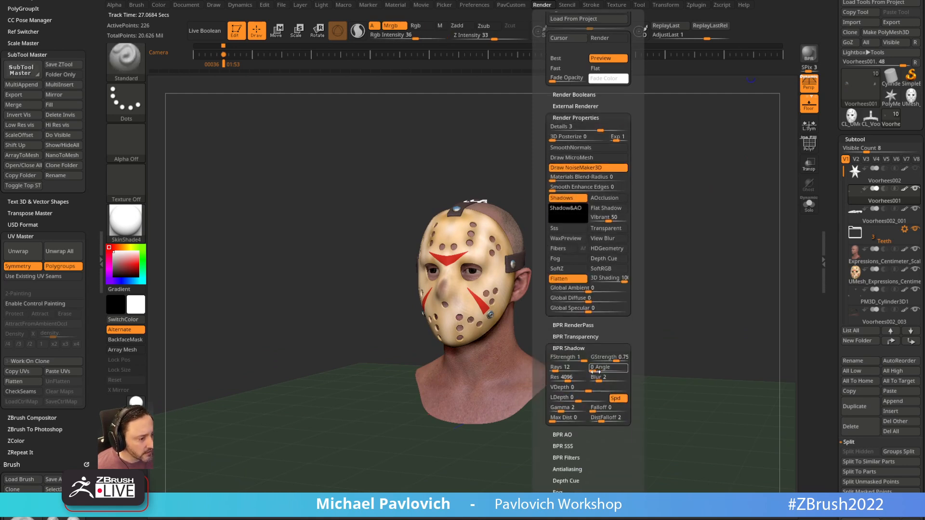
pyautogui.moveTo(593, 371); pyautogui.dragTo(560, 372)
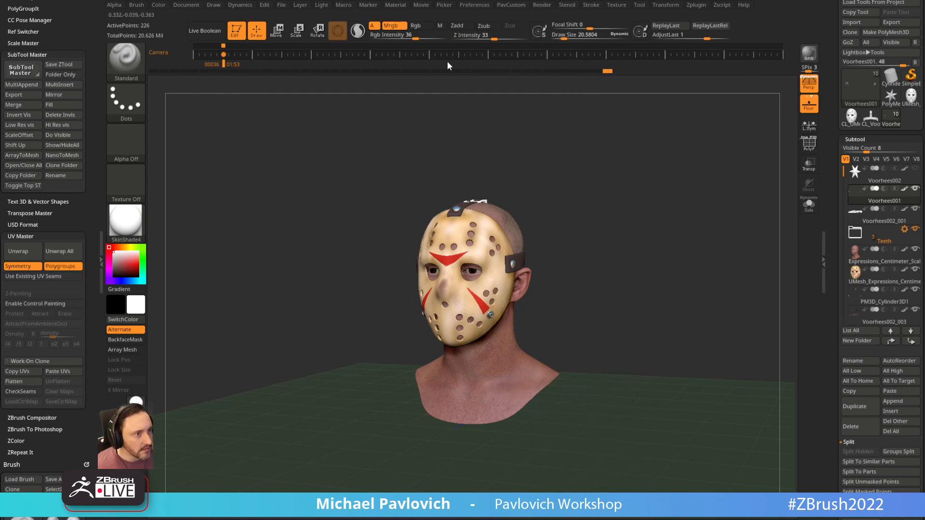
# Reposition the main light to strike the masked face from its front side, and run a BPR render.
pyautogui.click(322, 5)
pyautogui.moveTo(346, 42); pyautogui.dragTo(346, 45)
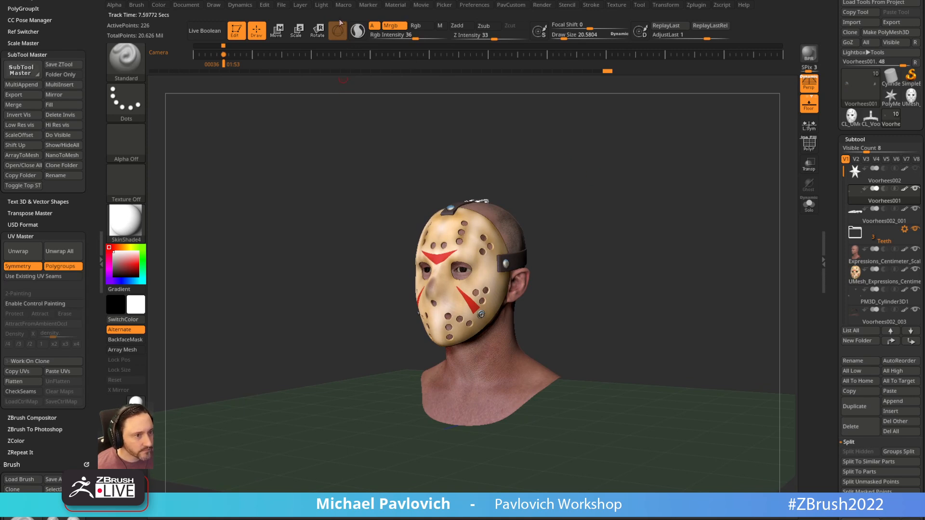
pyautogui.click(322, 5)
pyautogui.click(334, 42)
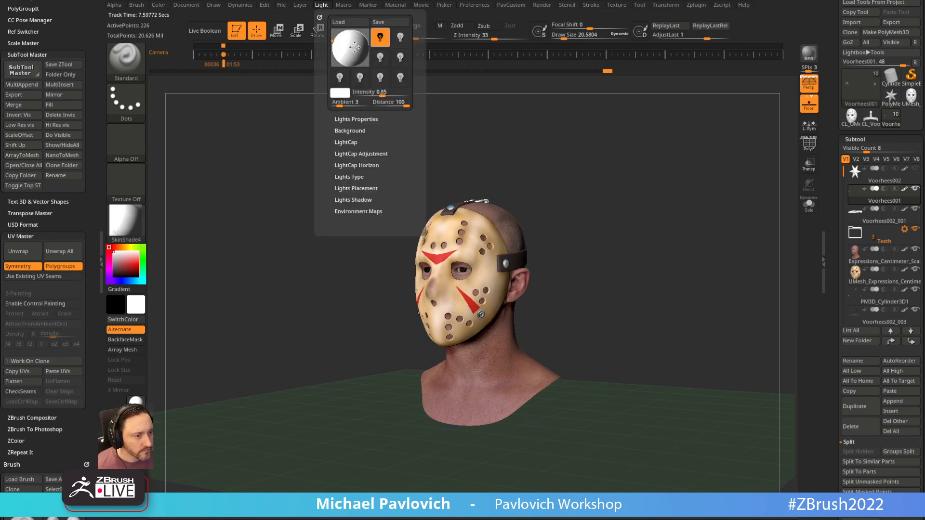
pyautogui.click(811, 59)
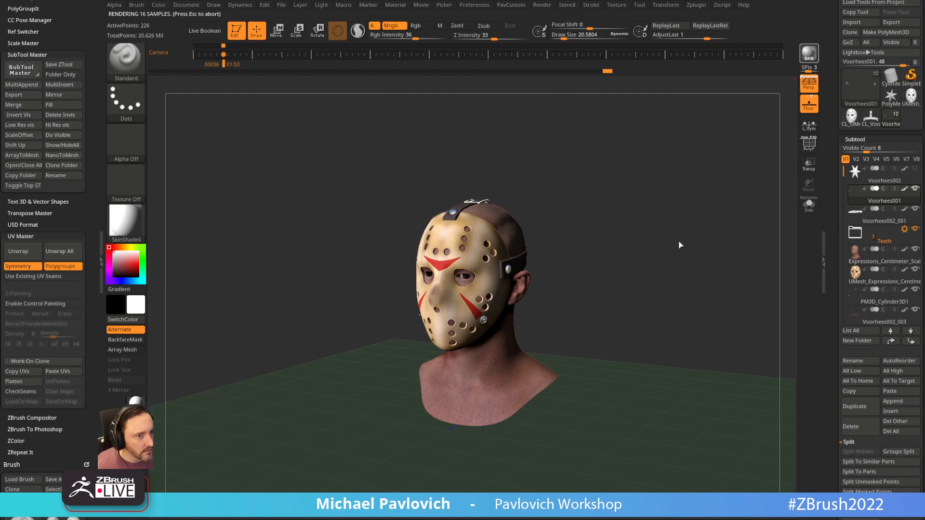
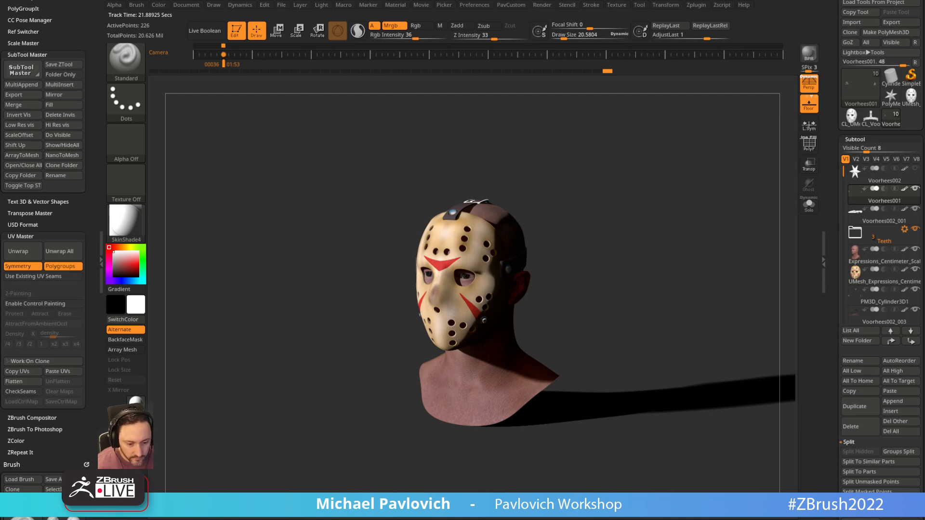
# Switch to the browser and select the address of the #AskZBrush video on BPR filter glow effects, and return to ZBrush.
pyautogui.moveTo(599, 518); pyautogui.dragTo(684, 87)
pyautogui.click(261, 376)
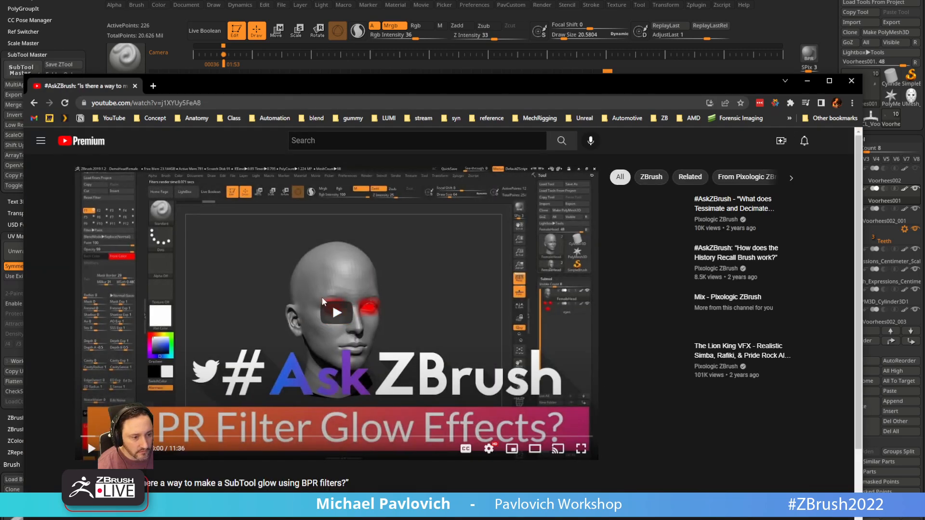
pyautogui.click(223, 103)
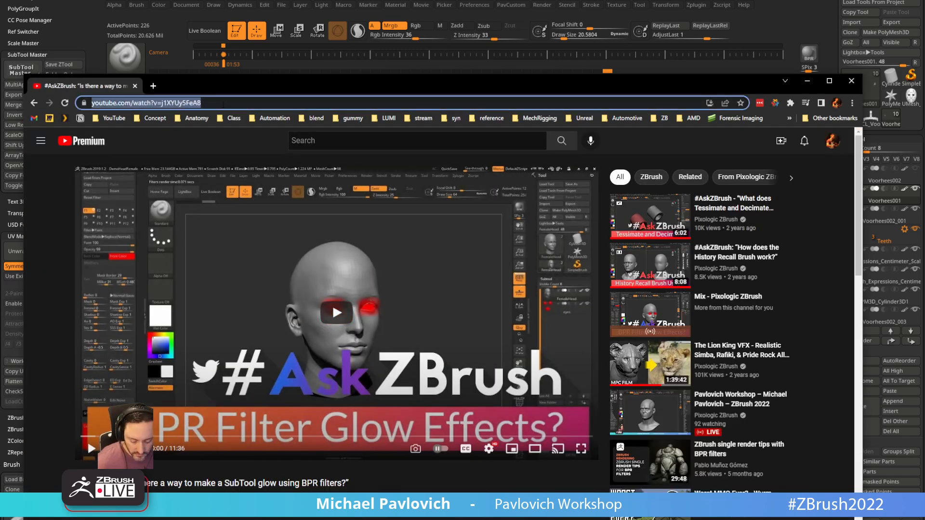
pyautogui.moveTo(231, 88); pyautogui.dragTo(241, 519)
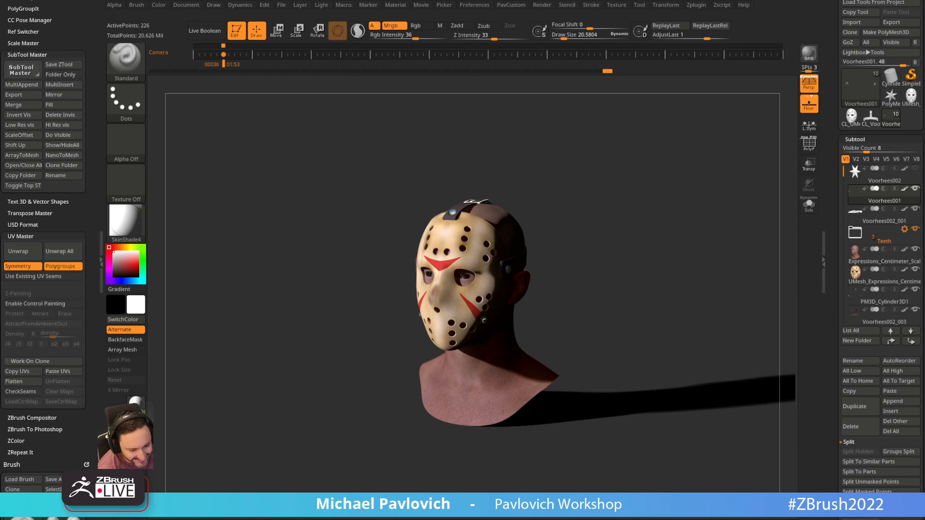
# Turn off the floor grid, view the masked head from the front and save the tool.
pyautogui.moveTo(687, 228)
pyautogui.mouseDown()
pyautogui.moveTo(658, 186)
pyautogui.moveTo(675, 241)
pyautogui.moveTo(661, 222)
pyautogui.moveTo(704, 217)
pyautogui.moveTo(660, 242)
pyautogui.mouseUp()
pyautogui.click(809, 105)
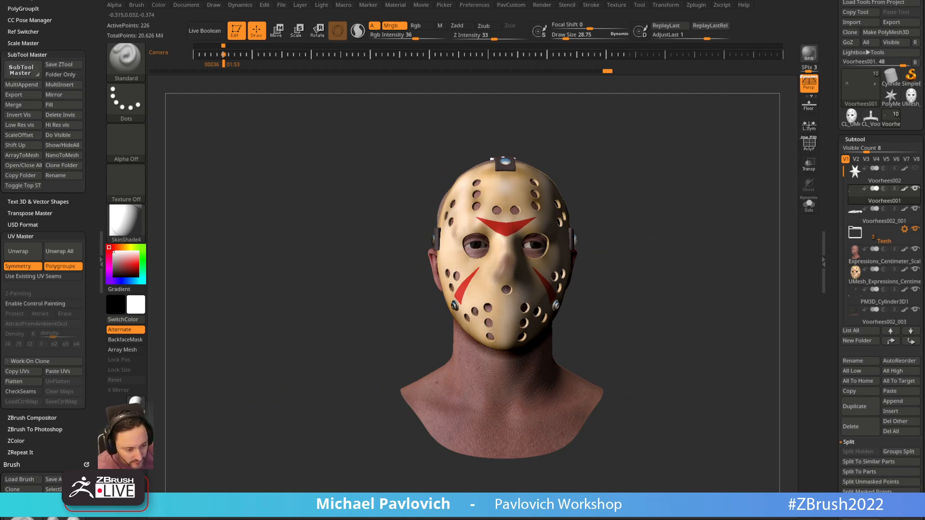
pyautogui.moveTo(697, 220); pyautogui.dragTo(676, 238)
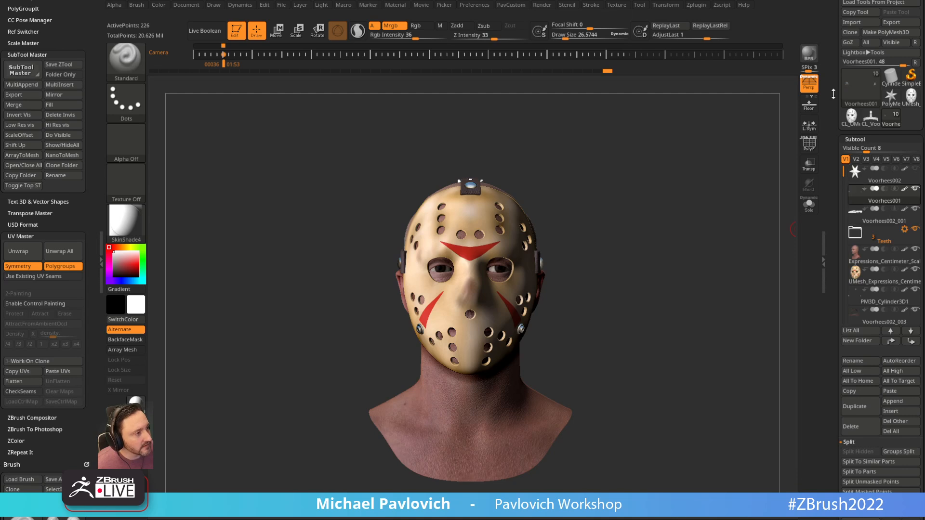
pyautogui.moveTo(834, 94); pyautogui.dragTo(835, 123)
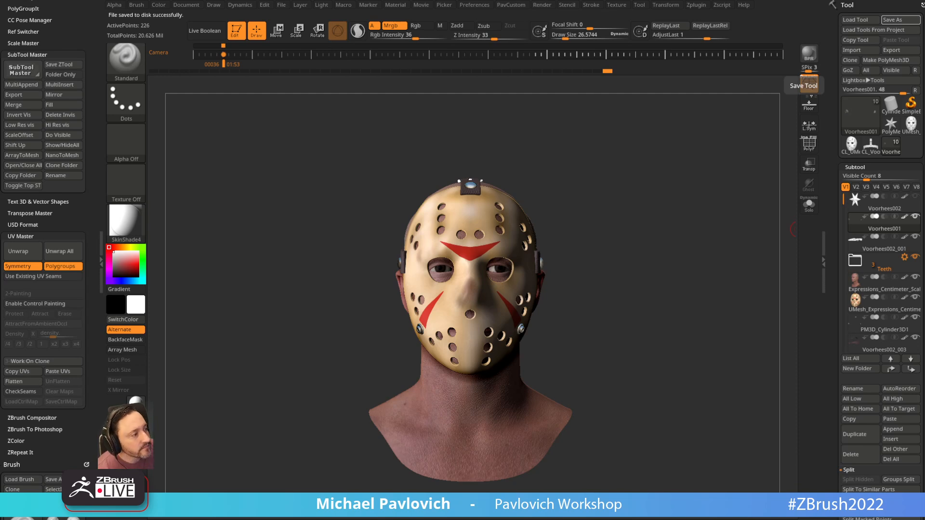
pyautogui.moveTo(591, 308); pyautogui.dragTo(648, 283)
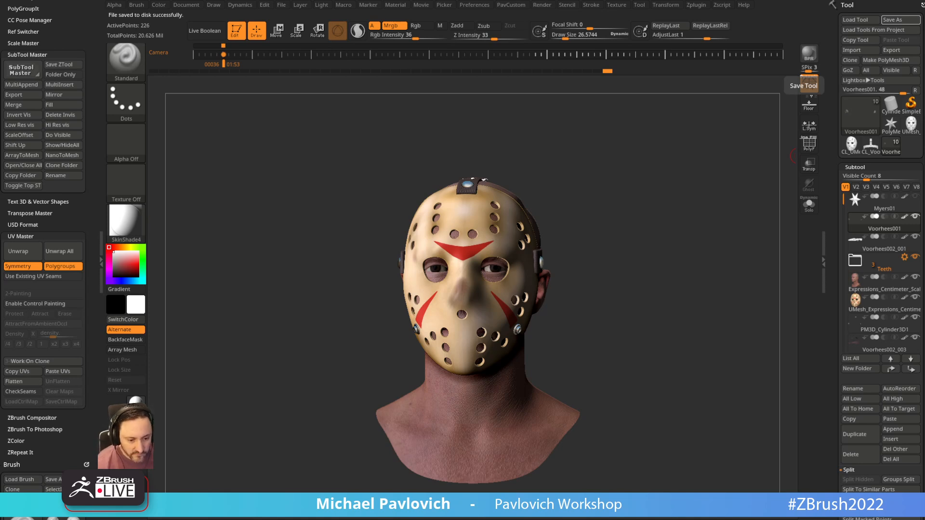
# Switch to the browser, examine the Michael Myers mask reference images and return to ZBrush.
pyautogui.moveTo(924, 29); pyautogui.dragTo(615, 65)
pyautogui.scroll(-2, 629, 347)
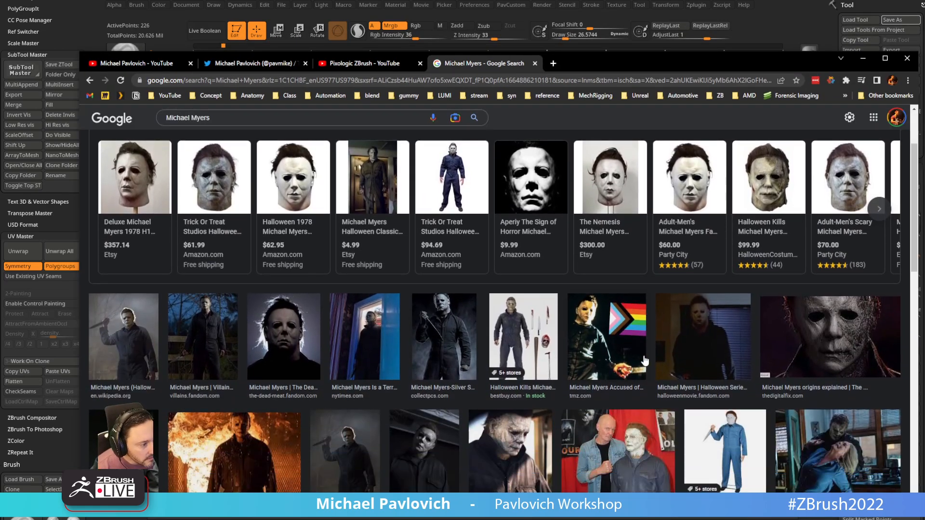
pyautogui.moveTo(847, 190)
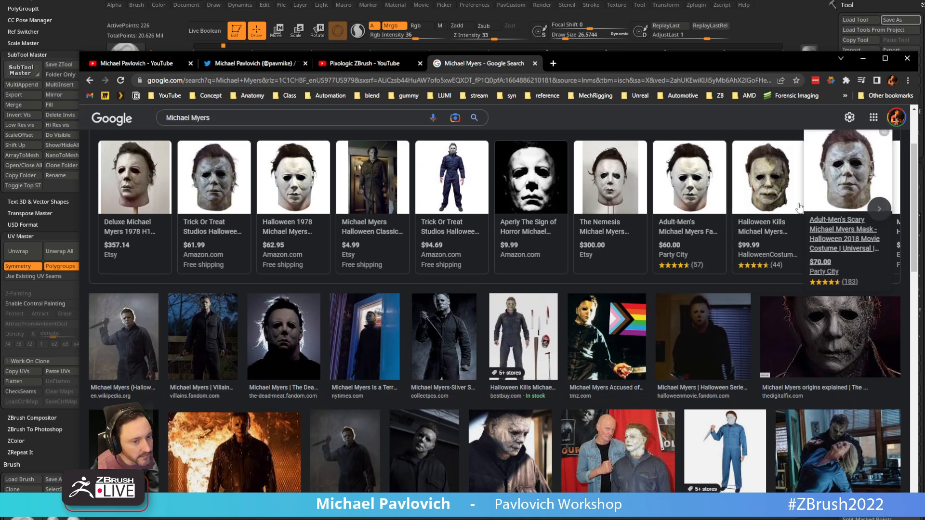
pyautogui.moveTo(146, 191)
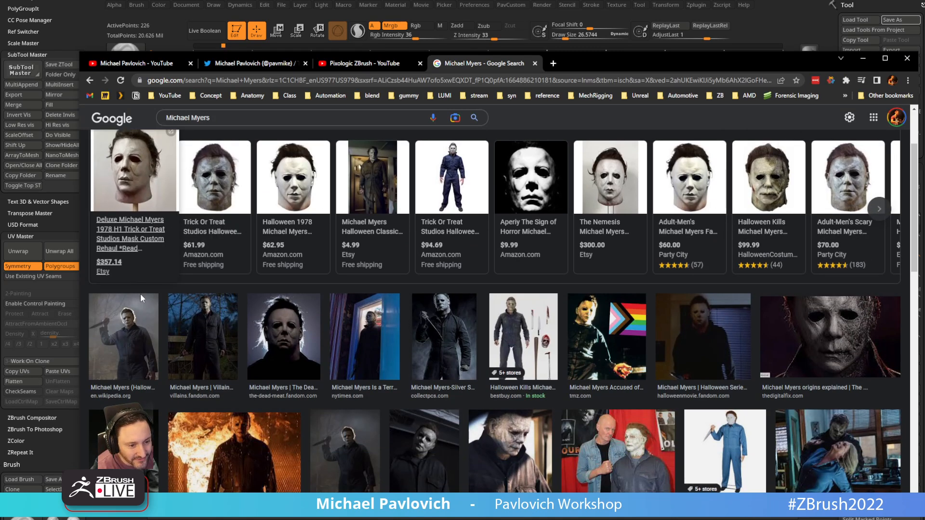
pyautogui.hotkey('alt', 'Tab')
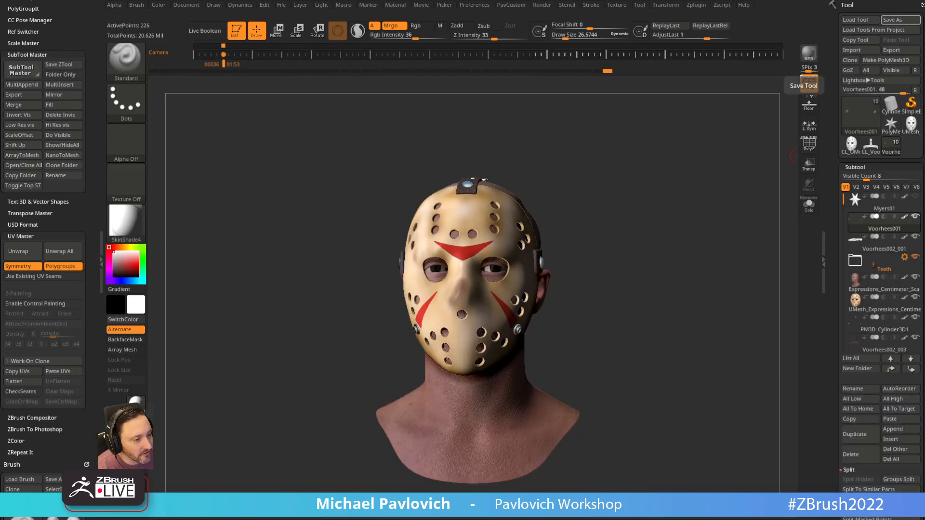
# Leave edit mode, clear the head from the canvas and bring in the Base Pose Decimated 1Mill figure.
pyautogui.press('p')
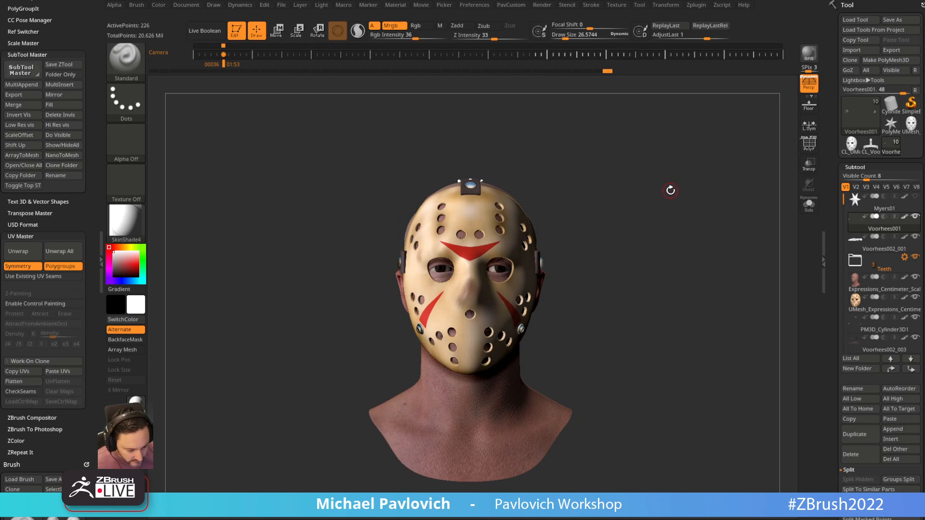
pyautogui.press('s')
pyautogui.moveTo(645, 240); pyautogui.dragTo(657, 247)
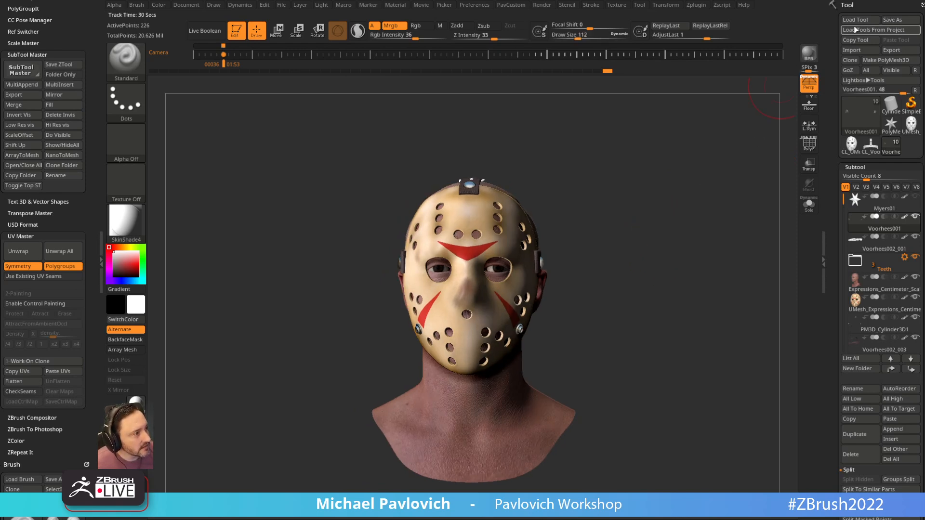
pyautogui.press('t')
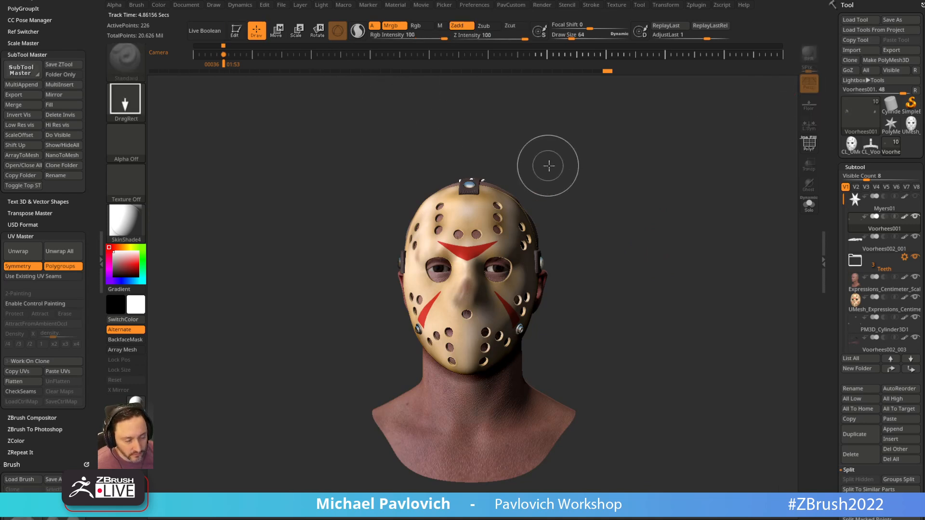
pyautogui.hotkey('ctrl', 'n')
pyautogui.click(892, 124)
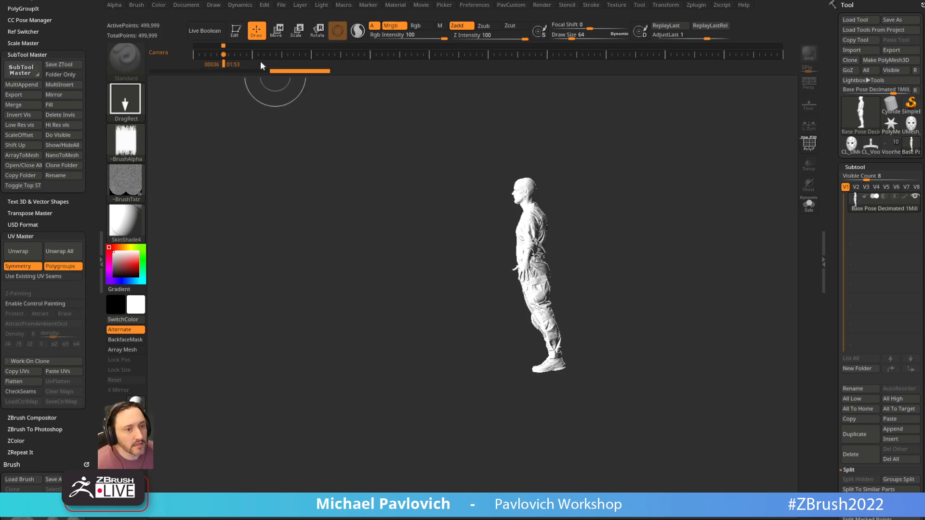
# Put the Base Pose figure into edit mode with StartupMaterial and the texture turned off.
pyautogui.click(125, 222)
pyautogui.click(184, 234)
pyautogui.click(125, 183)
pyautogui.click(188, 197)
pyautogui.click(135, 151)
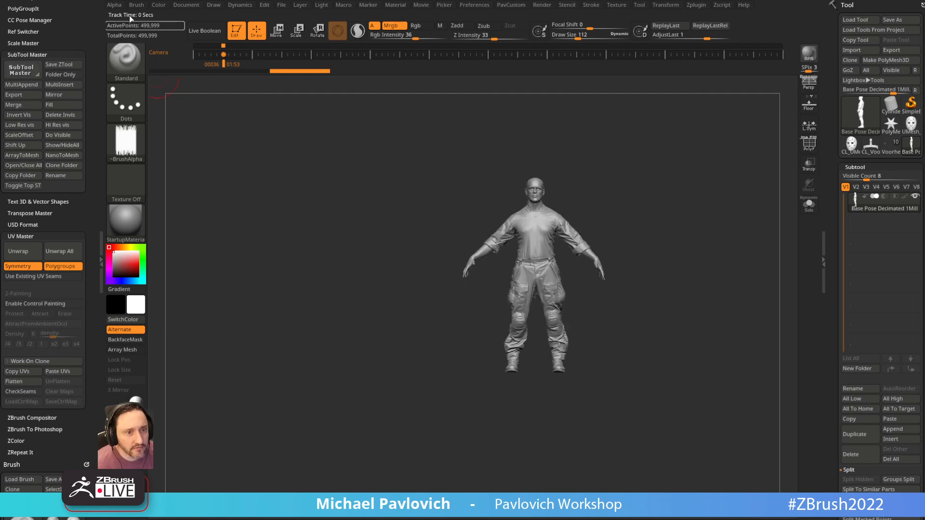
# Set the brush alpha's streak length to 0, density to 0.0001, strength to 0 and intensity to 1.
pyautogui.click(114, 5)
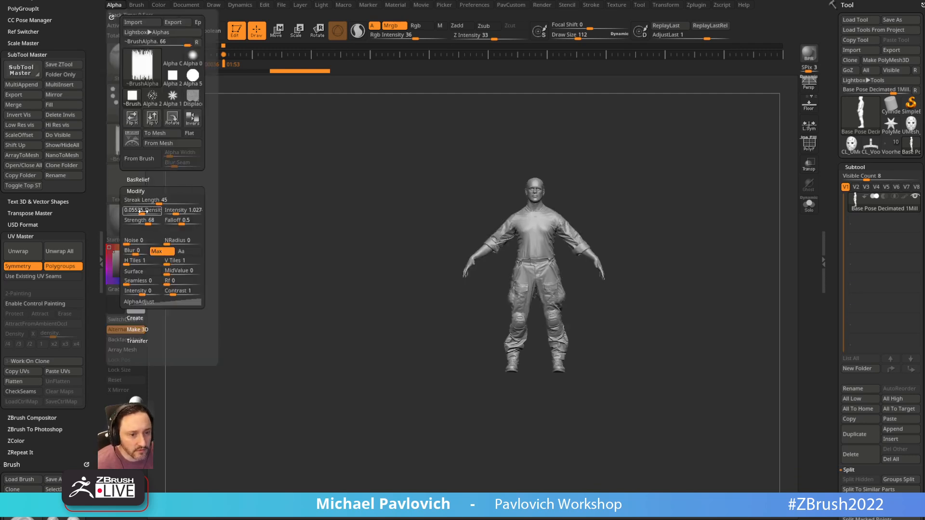
pyautogui.click(144, 200)
pyautogui.write('00.0001')
pyautogui.press('Return')
pyautogui.click(152, 222)
pyautogui.write('0')
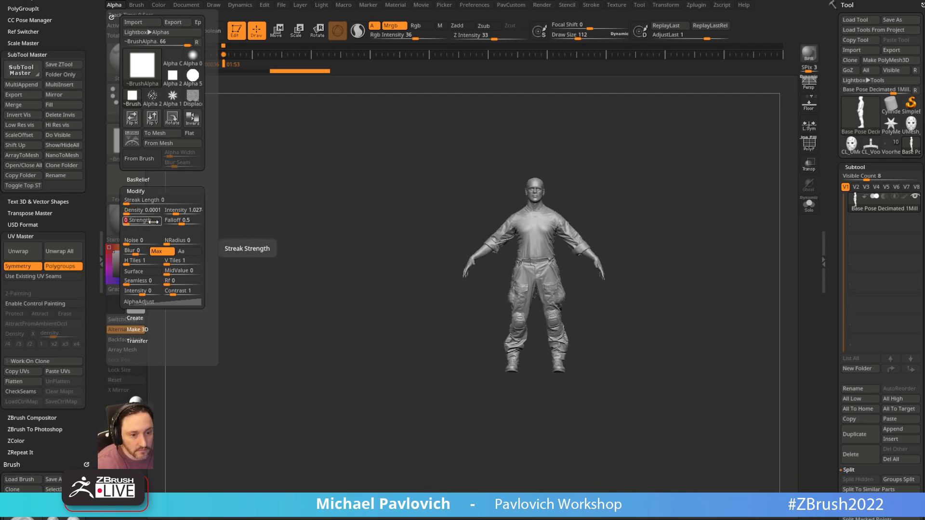
pyautogui.click(182, 211)
pyautogui.write('1')
pyautogui.press('Return')
# Hide the Base Pose figure's head from a side view and its left forearm from the front with SelectLasso.
pyautogui.scroll(4, 683, 202)
pyautogui.scroll(-3, 683, 203)
pyautogui.moveTo(696, 202); pyautogui.dragTo(384, 197)
pyautogui.moveTo(450, 166)
pyautogui.mouseDown()
pyautogui.moveTo(642, 175)
pyautogui.moveTo(638, 241)
pyautogui.moveTo(702, 234)
pyautogui.moveTo(628, 235)
pyautogui.moveTo(541, 182)
pyautogui.moveTo(596, 196)
pyautogui.moveTo(531, 195)
pyautogui.mouseUp()
pyautogui.hotkey('ctrl', 'shift')
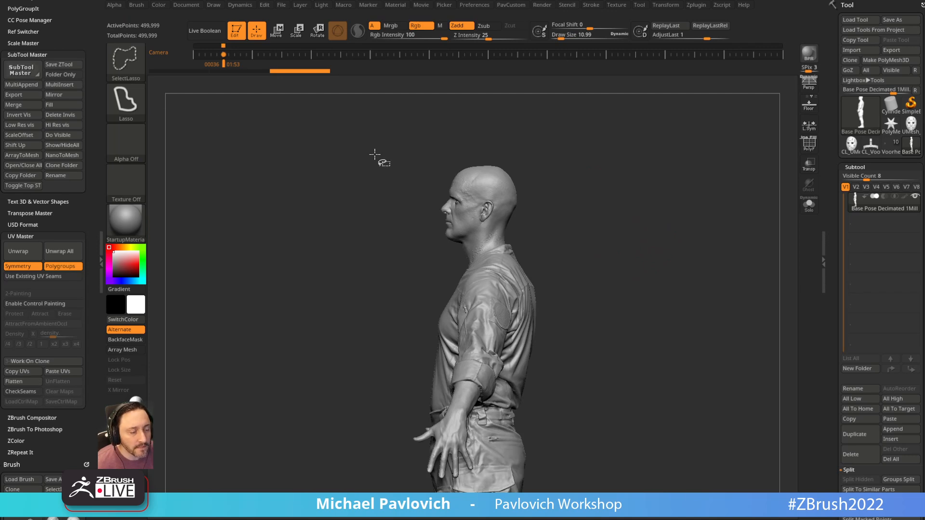
pyautogui.keyDown('ctrl'); pyautogui.keyDown('shift'); pyautogui.moveTo(485, 104); pyautogui.dragTo(433, 257); pyautogui.keyUp('shift'); pyautogui.keyUp('ctrl')
pyautogui.moveTo(632, 199)
pyautogui.keyDown('ctrl'); pyautogui.keyDown('shift'); pyautogui.mouseDown()
pyautogui.moveTo(631, 207)
pyautogui.moveTo(665, 201)
pyautogui.moveTo(667, 174)
pyautogui.moveTo(634, 221)
pyautogui.moveTo(643, 239)
pyautogui.mouseUp(); pyautogui.keyUp('shift'); pyautogui.keyUp('ctrl')
pyautogui.hotkey('ctrl', 'shift')
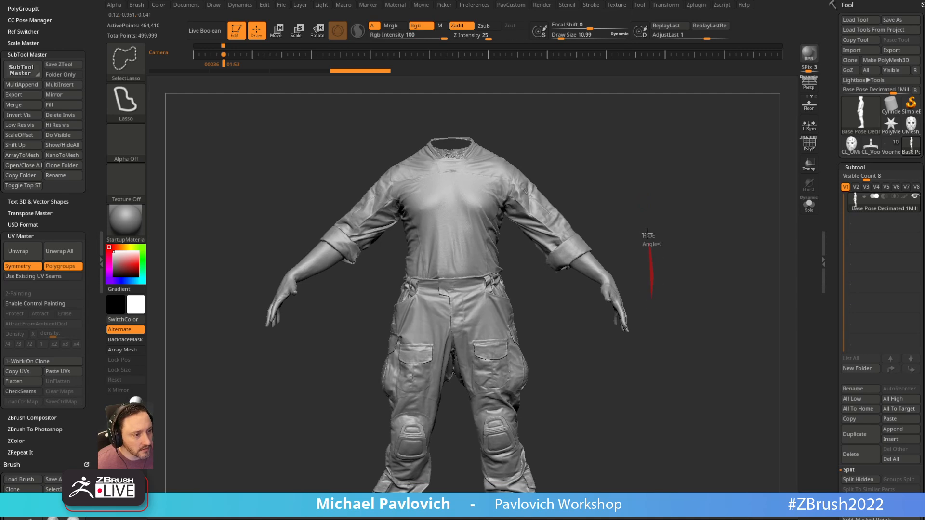
pyautogui.moveTo(584, 220)
pyautogui.keyDown('ctrl'); pyautogui.keyDown('shift'); pyautogui.mouseDown()
pyautogui.moveTo(647, 392)
pyautogui.moveTo(688, 326)
pyautogui.moveTo(619, 223)
pyautogui.mouseUp(); pyautogui.keyUp('shift'); pyautogui.keyUp('ctrl')
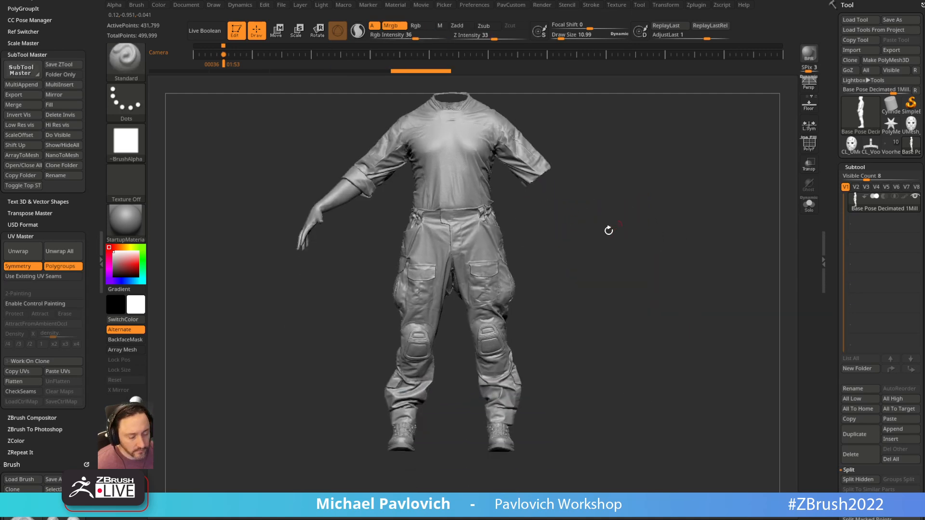
# Invert the visibility to check the isolated head and forearm, and invert it back to the body.
pyautogui.keyDown('ctrl'); pyautogui.keyDown('shift'); pyautogui.click(367, 239); pyautogui.keyUp('shift'); pyautogui.keyUp('ctrl')
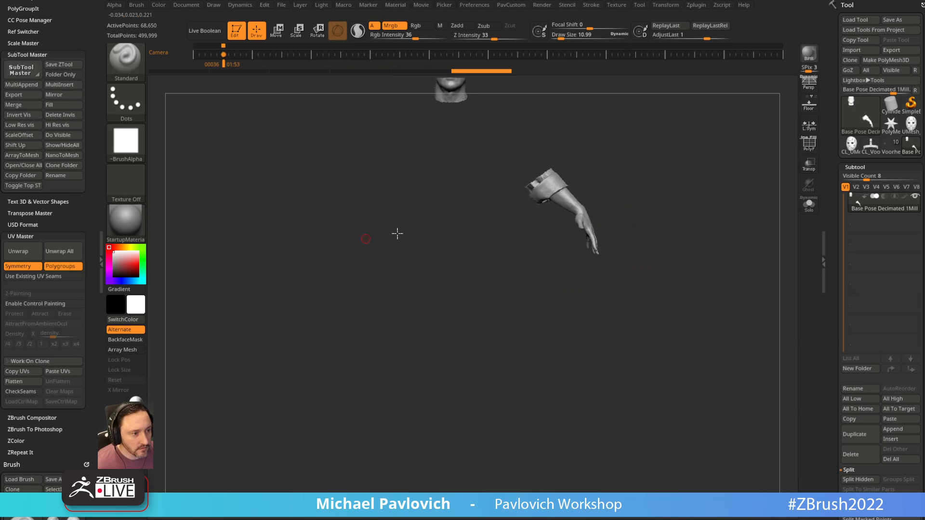
pyautogui.keyDown('ctrl'); pyautogui.keyDown('shift'); pyautogui.click(386, 269); pyautogui.keyUp('shift'); pyautogui.keyUp('ctrl')
pyautogui.keyDown('shift'); pyautogui.moveTo(347, 283); pyautogui.dragTo(323, 258); pyautogui.keyUp('shift')
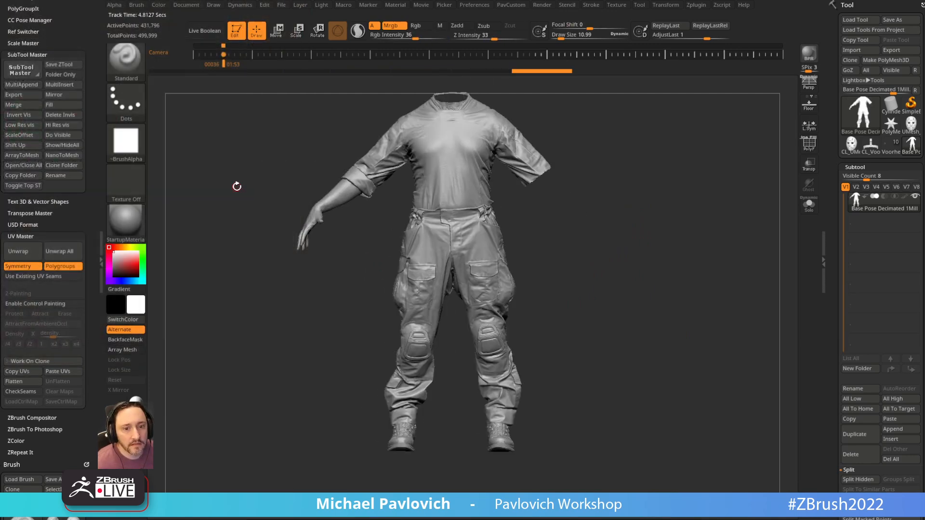
# Hide the body's remaining forearm and everything below the chest with SelectLasso, and delete the hidden geometry.
pyautogui.keyDown('ctrl'); pyautogui.keyDown('shift'); pyautogui.moveTo(315, 267); pyautogui.dragTo(391, 207); pyautogui.keyUp('shift'); pyautogui.keyUp('ctrl')
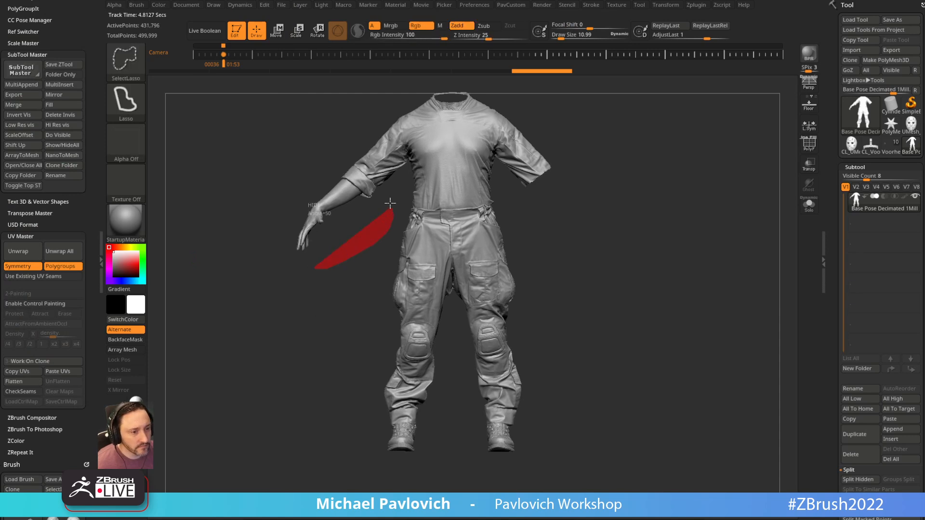
pyautogui.moveTo(353, 160)
pyautogui.keyDown('ctrl'); pyautogui.keyDown('shift'); pyautogui.mouseDown()
pyautogui.moveTo(250, 207)
pyautogui.moveTo(308, 270)
pyautogui.mouseUp(); pyautogui.keyUp('shift'); pyautogui.keyUp('ctrl')
pyautogui.keyDown('ctrl'); pyautogui.keyDown('shift'); pyautogui.moveTo(490, 195); pyautogui.dragTo(284, 203); pyautogui.keyUp('shift'); pyautogui.keyUp('ctrl')
pyautogui.press('F1')
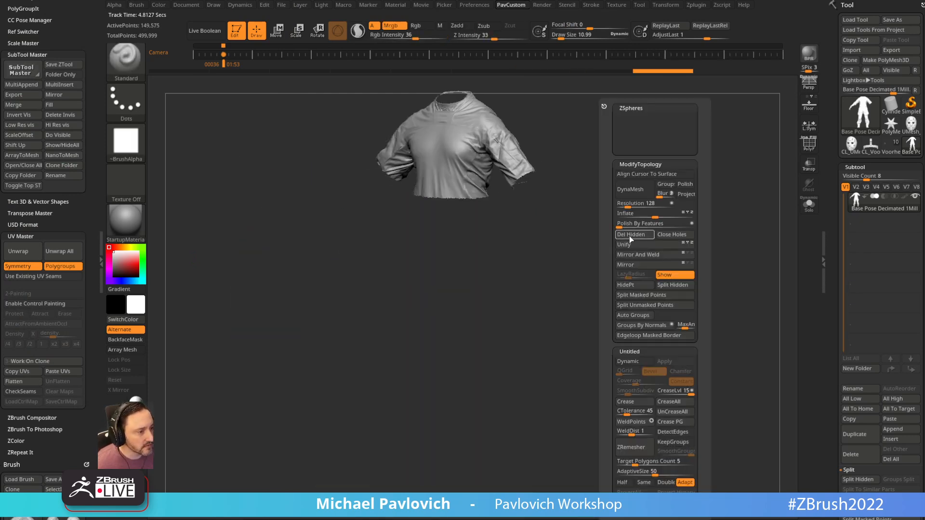
pyautogui.click(630, 236)
# Switch to the Voorhees head tool and append the trimmed Base Pose torso as a subtool.
pyautogui.click(890, 146)
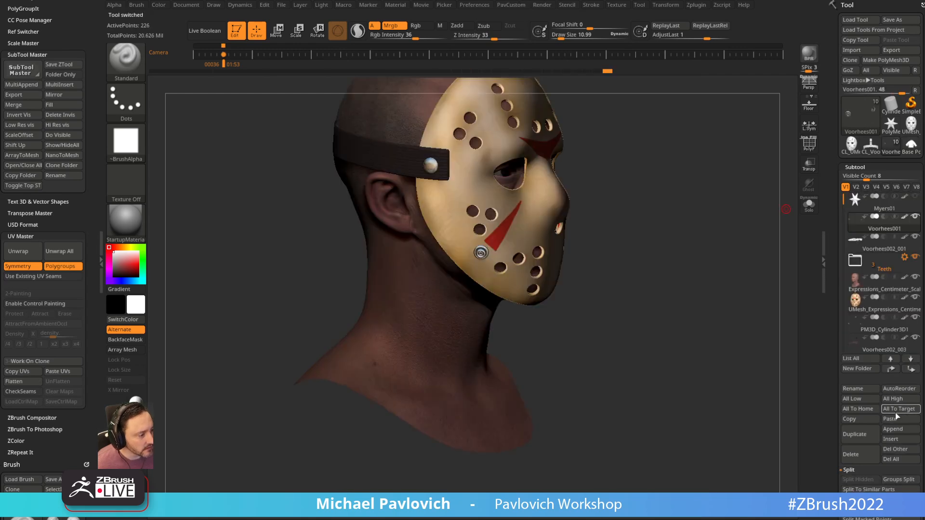
pyautogui.click(896, 430)
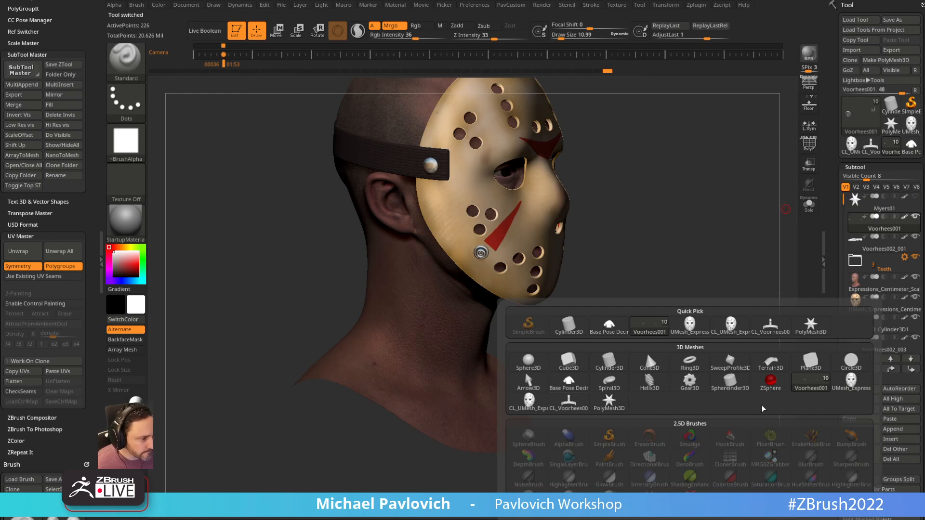
pyautogui.click(568, 381)
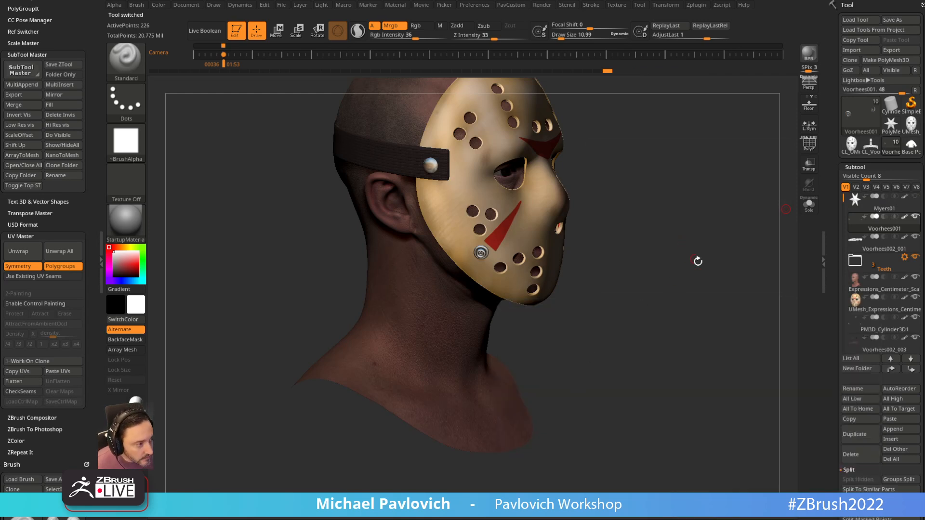
# Select the appended Base Pose torso and apply the Unify deformation to bring it to the head's location.
pyautogui.moveTo(771, 212)
pyautogui.mouseDown()
pyautogui.moveTo(680, 221)
pyautogui.moveTo(679, 250)
pyautogui.moveTo(593, 258)
pyautogui.moveTo(677, 212)
pyautogui.moveTo(531, 357)
pyautogui.mouseUp()
pyautogui.keyDown('alt'); pyautogui.moveTo(593, 282); pyautogui.dragTo(559, 223); pyautogui.keyUp('alt')
pyautogui.keyDown('alt'); pyautogui.click(461, 166); pyautogui.keyUp('alt')
pyautogui.moveTo(554, 159); pyautogui.dragTo(612, 229)
pyautogui.press('w')
pyautogui.press('3')
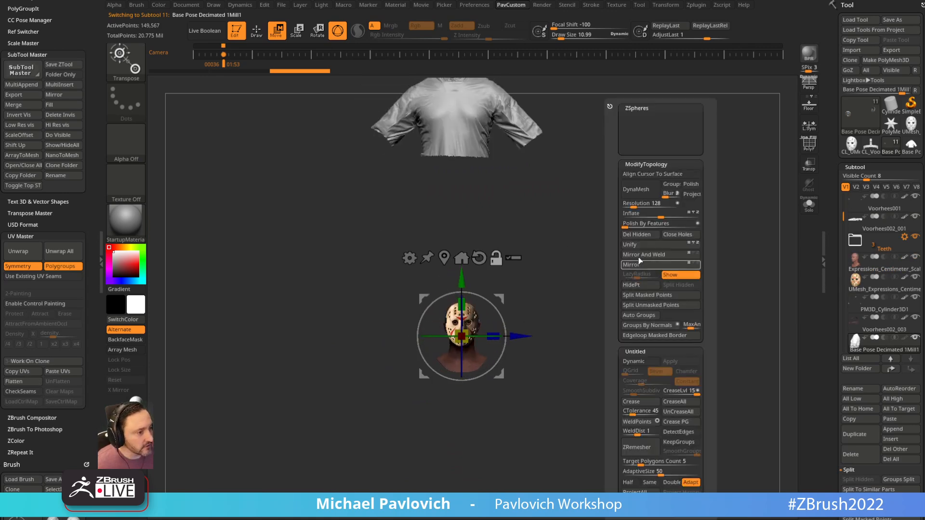
pyautogui.scroll(-10, 838, 141)
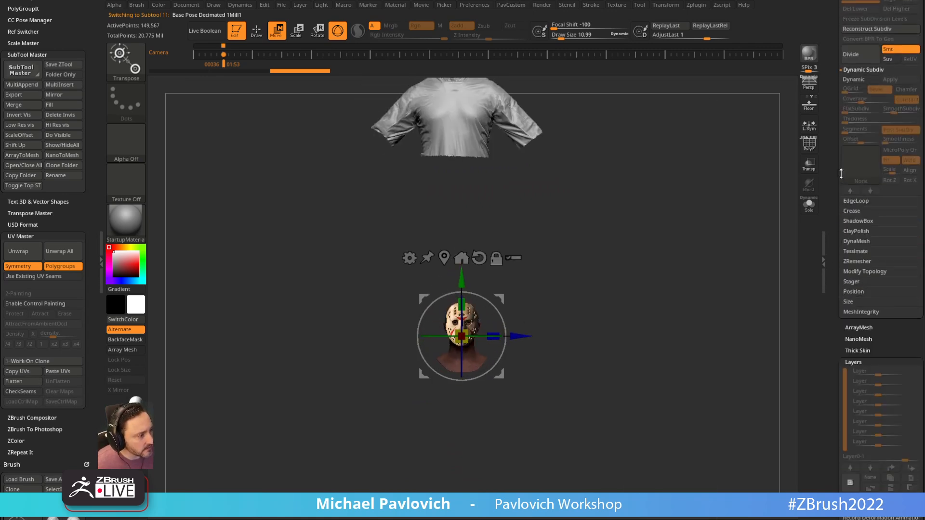
pyautogui.moveTo(838, 141); pyautogui.dragTo(839, 147)
pyautogui.click(857, 251)
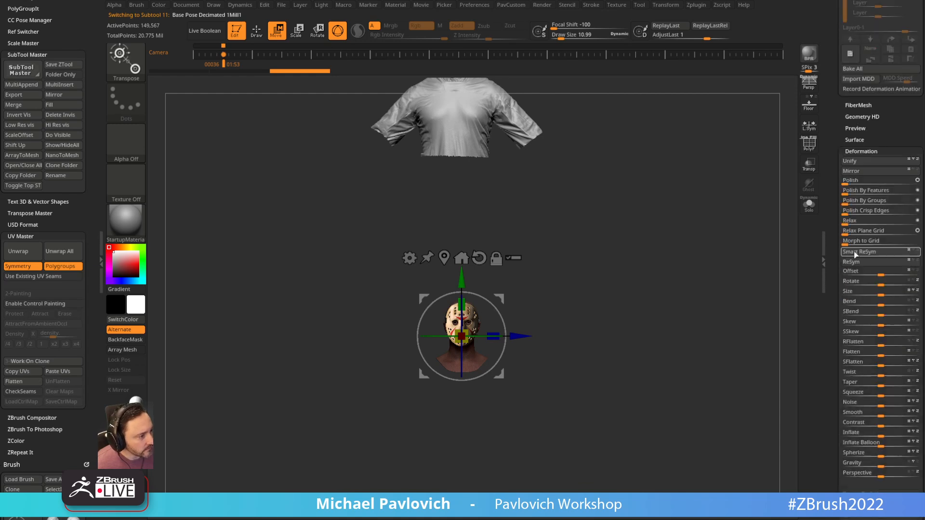
pyautogui.click(855, 169)
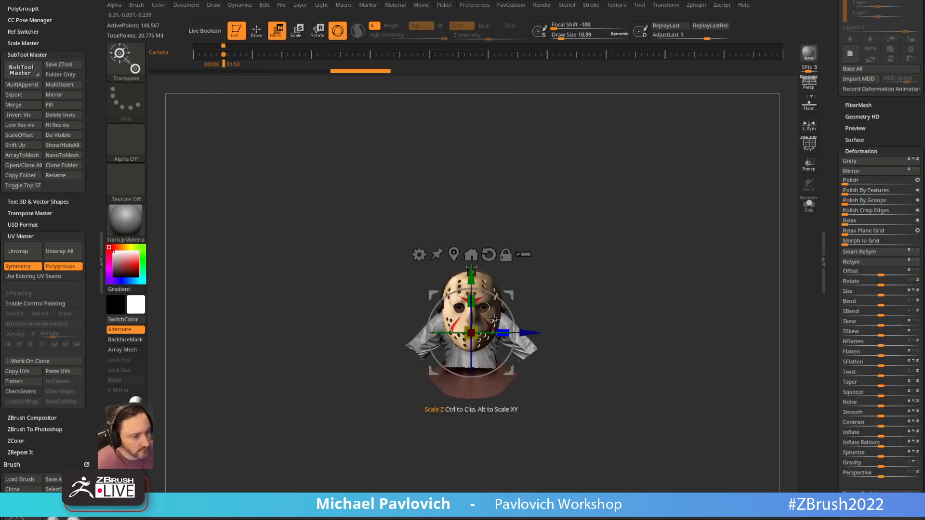
# Scale up the shirt torso and move it beneath the masked head so the neck sits inside the collar.
pyautogui.moveTo(477, 326); pyautogui.dragTo(533, 295)
pyautogui.moveTo(602, 277); pyautogui.dragTo(520, 282, button='right')
pyautogui.moveTo(507, 289)
pyautogui.mouseDown()
pyautogui.moveTo(511, 381)
pyautogui.moveTo(497, 375)
pyautogui.moveTo(512, 380)
pyautogui.mouseUp()
pyautogui.press('q')
pyautogui.moveTo(579, 311)
pyautogui.mouseDown(button='right')
pyautogui.moveTo(640, 316)
pyautogui.moveTo(623, 336)
pyautogui.mouseUp(button='right')
pyautogui.keyDown('alt'); pyautogui.moveTo(623, 336); pyautogui.dragTo(634, 278, button='right'); pyautogui.keyUp('alt')
pyautogui.moveTo(568, 316); pyautogui.dragTo(682, 283, button='right')
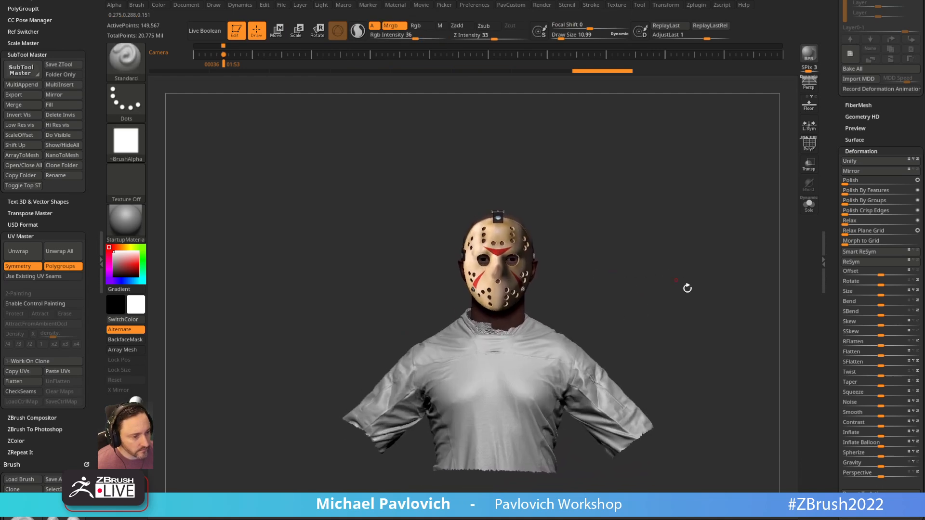
# DynaMesh the shirt torso at resolution 688 and apply Mirror And Weld to it.
pyautogui.press('4')
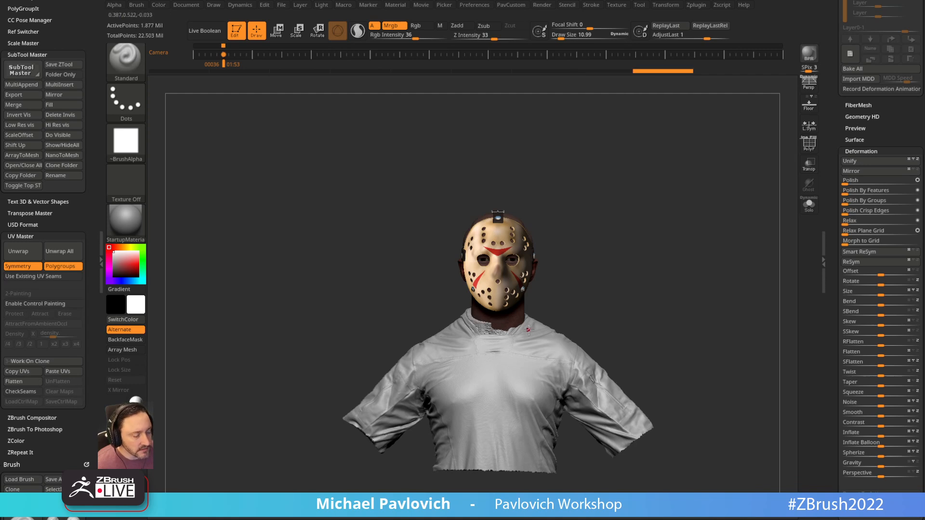
pyautogui.keyDown('ctrl'); pyautogui.moveTo(657, 238); pyautogui.dragTo(658, 263, button='right'); pyautogui.keyUp('ctrl')
pyautogui.click(810, 205)
pyautogui.keyDown('alt'); pyautogui.moveTo(670, 198); pyautogui.dragTo(684, 233, button='right'); pyautogui.keyUp('alt')
pyautogui.click(810, 205)
pyautogui.keyDown('ctrl'); pyautogui.moveTo(693, 267); pyautogui.dragTo(693, 228, button='right'); pyautogui.keyUp('ctrl')
pyautogui.press('5')
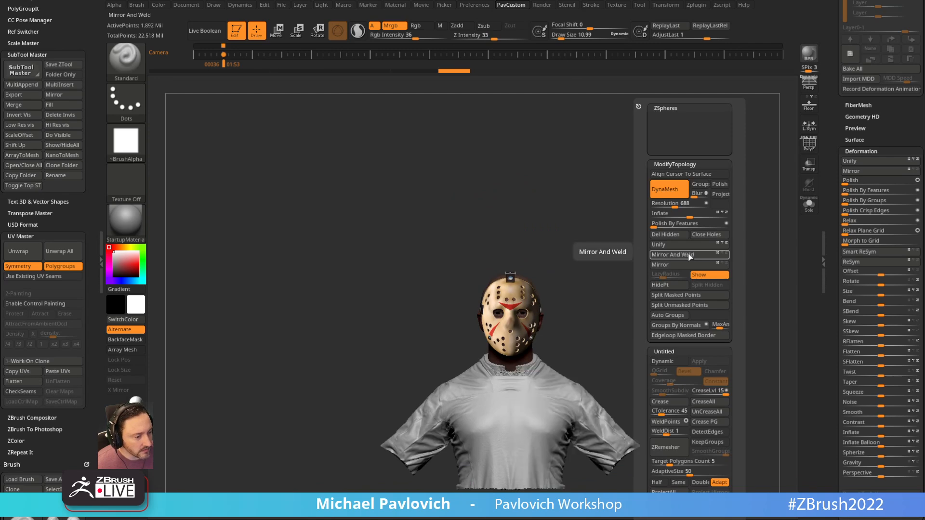
pyautogui.moveTo(599, 262)
pyautogui.keyDown('alt'); pyautogui.mouseDown(button='right')
pyautogui.moveTo(595, 231)
pyautogui.moveTo(657, 292)
pyautogui.moveTo(656, 307)
pyautogui.mouseUp(button='right'); pyautogui.keyUp('alt')
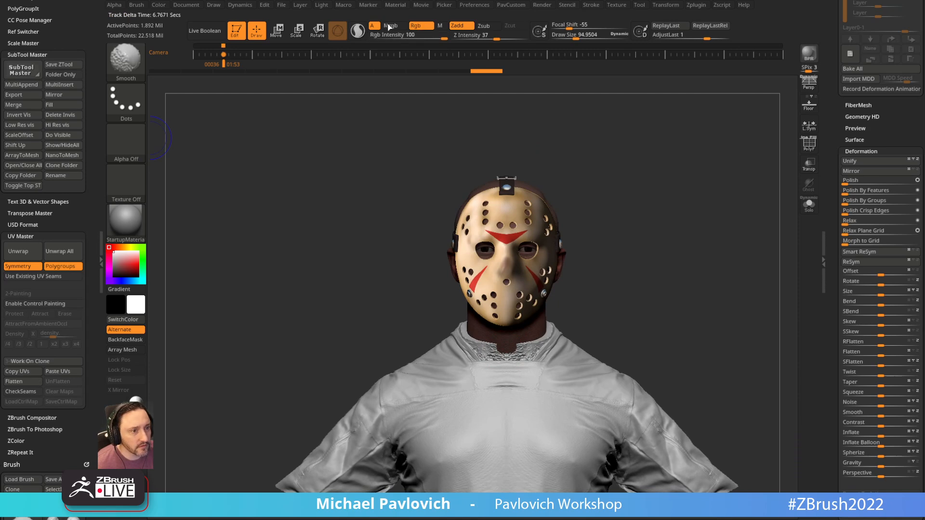
# Isolate the shirt torso, smooth its collar with a larger brush, and re-DynaMesh it at a lower resolution.
pyautogui.click(809, 204)
pyautogui.press('s')
pyautogui.moveTo(496, 342); pyautogui.dragTo(462, 340)
pyautogui.moveTo(464, 297)
pyautogui.mouseDown(button='right')
pyautogui.moveTo(499, 308)
pyautogui.moveTo(651, 182)
pyautogui.moveTo(346, 100)
pyautogui.mouseUp(button='right')
pyautogui.moveTo(643, 219)
pyautogui.mouseDown(button='right')
pyautogui.moveTo(618, 200)
pyautogui.moveTo(640, 173)
pyautogui.mouseUp(button='right')
pyautogui.press('space')
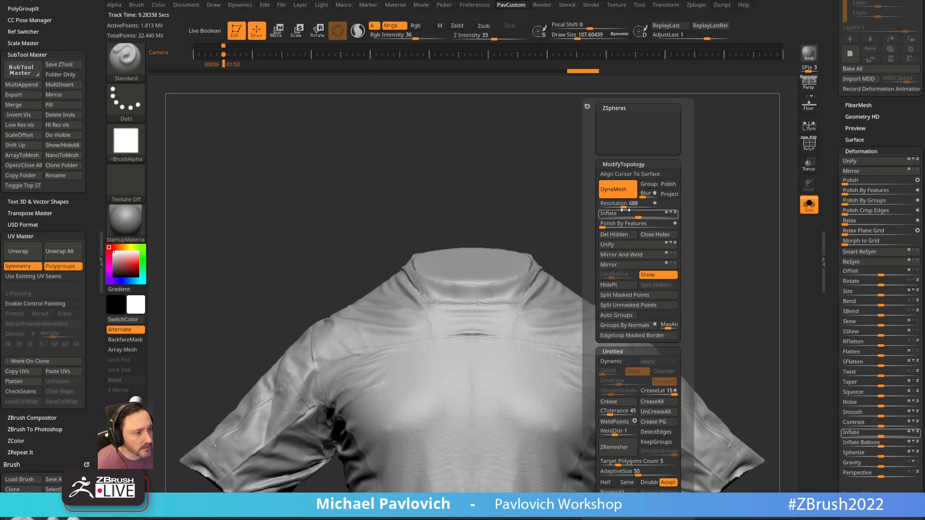
pyautogui.keyDown('ctrl'); pyautogui.moveTo(667, 192); pyautogui.dragTo(710, 236); pyautogui.keyUp('ctrl')
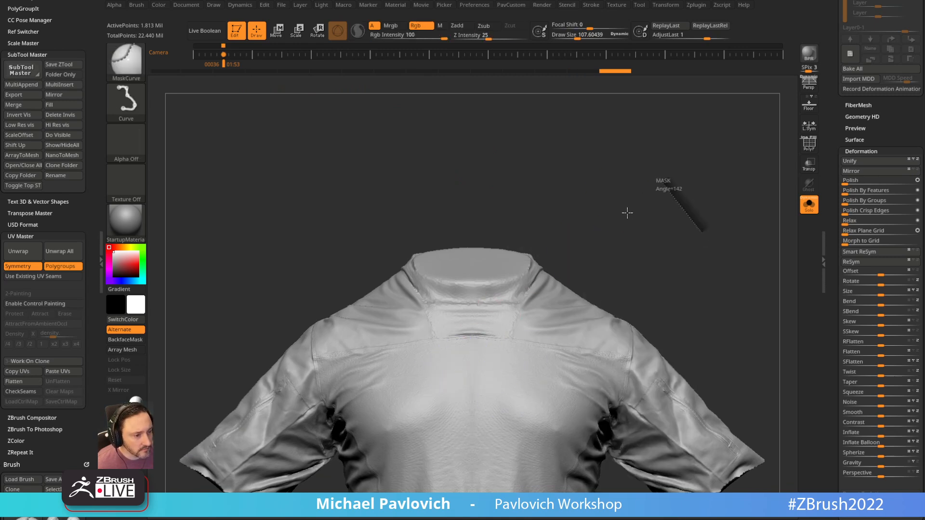
# Carve and smooth the shirt's neck opening with ClayBuildup, remesh it, and show the head with the torso.
pyautogui.keyDown('alt'); pyautogui.moveTo(624, 191); pyautogui.dragTo(635, 207, button='right'); pyautogui.keyUp('alt')
pyautogui.press('2')
pyautogui.moveTo(628, 179); pyautogui.dragTo(627, 217)
pyautogui.moveTo(436, 271)
pyautogui.keyDown('alt'); pyautogui.mouseDown()
pyautogui.moveTo(445, 290)
pyautogui.moveTo(472, 276)
pyautogui.moveTo(458, 264)
pyautogui.mouseUp(); pyautogui.keyUp('alt')
pyautogui.moveTo(458, 264); pyautogui.dragTo(456, 284, button='right')
pyautogui.moveTo(446, 256)
pyautogui.keyDown('alt'); pyautogui.mouseDown()
pyautogui.moveTo(458, 275)
pyautogui.moveTo(480, 255)
pyautogui.moveTo(450, 262)
pyautogui.moveTo(484, 242)
pyautogui.mouseUp(); pyautogui.keyUp('alt')
pyautogui.press('shift')
pyautogui.keyDown('ctrl'); pyautogui.moveTo(610, 143); pyautogui.dragTo(693, 240); pyautogui.keyUp('ctrl')
pyautogui.press('f')
pyautogui.click(809, 204)
pyautogui.moveTo(726, 174)
pyautogui.mouseDown()
pyautogui.moveTo(695, 233)
pyautogui.moveTo(723, 215)
pyautogui.mouseUp()
pyautogui.press('f')
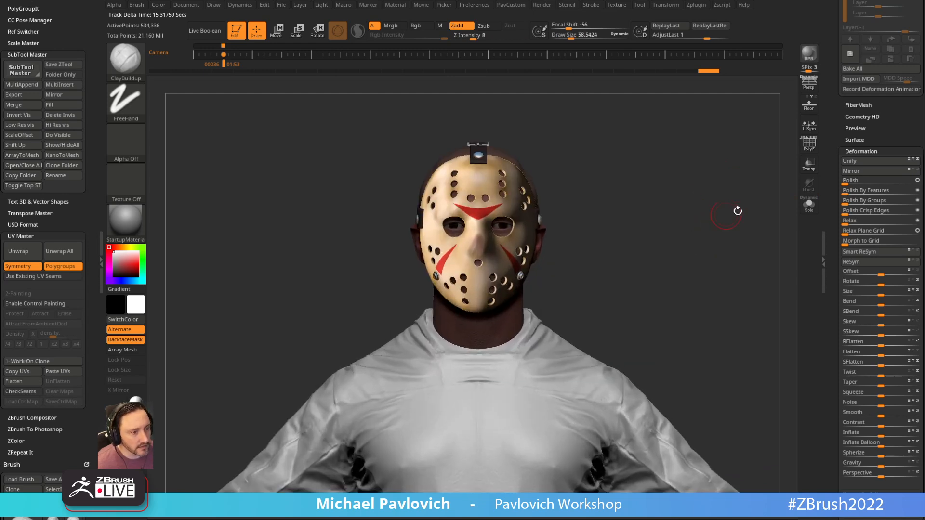
# Delete the hockey mask, PM3D_Cylinder3D1, Voorhees002_003, Voorhees001 and Voorhees002_001 subtools.
pyautogui.moveTo(831, 127); pyautogui.dragTo(829, 337)
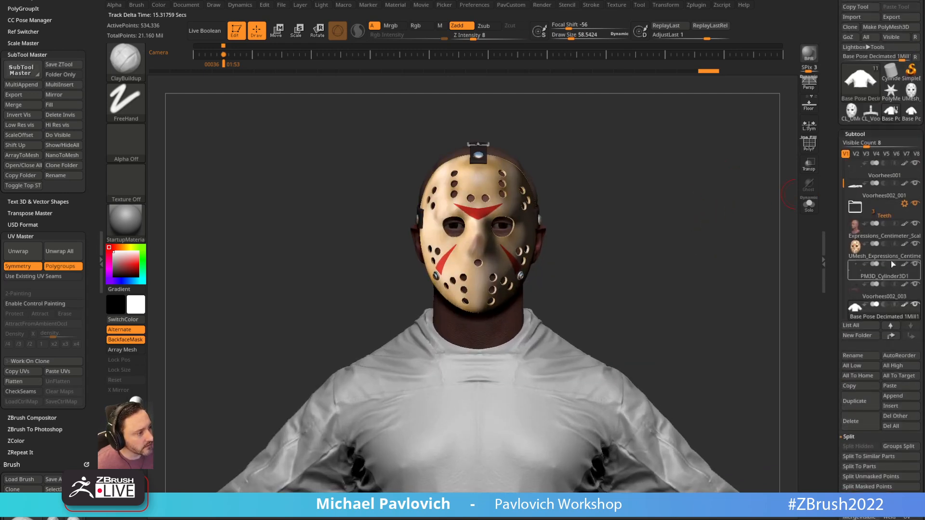
pyautogui.click(885, 261)
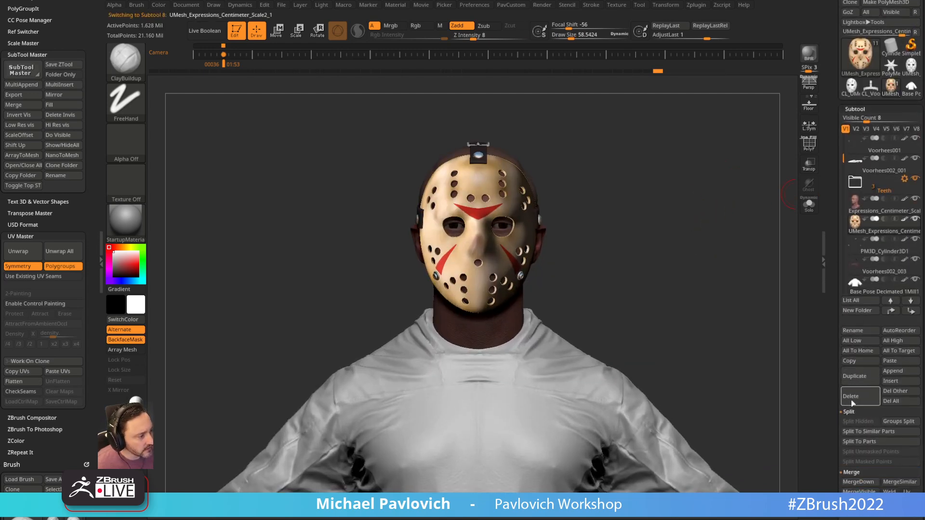
pyautogui.click(852, 397)
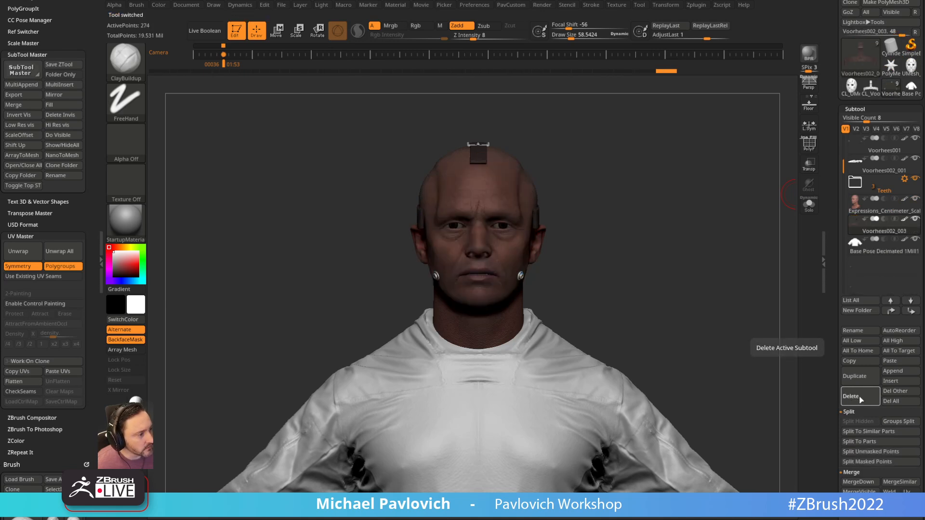
pyautogui.click(859, 398)
pyautogui.moveTo(841, 152); pyautogui.dragTo(842, 137)
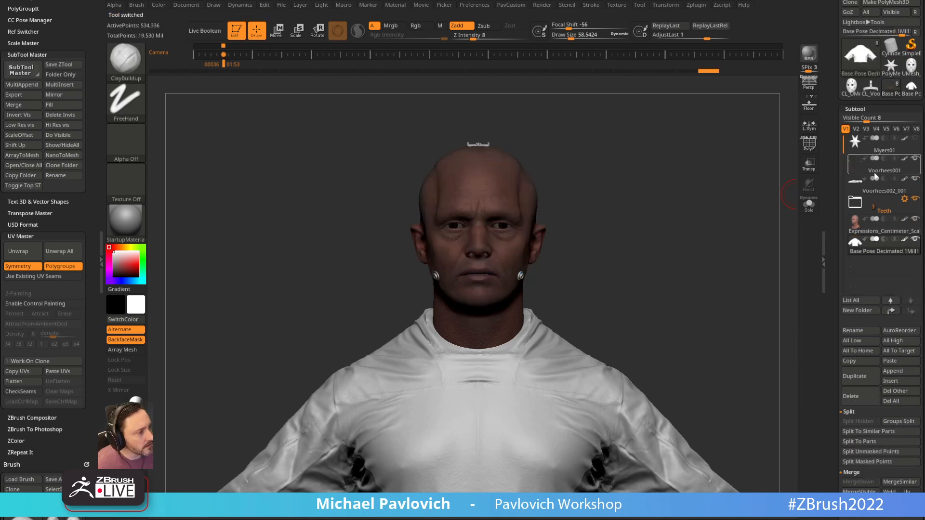
pyautogui.click(874, 173)
pyautogui.click(852, 398)
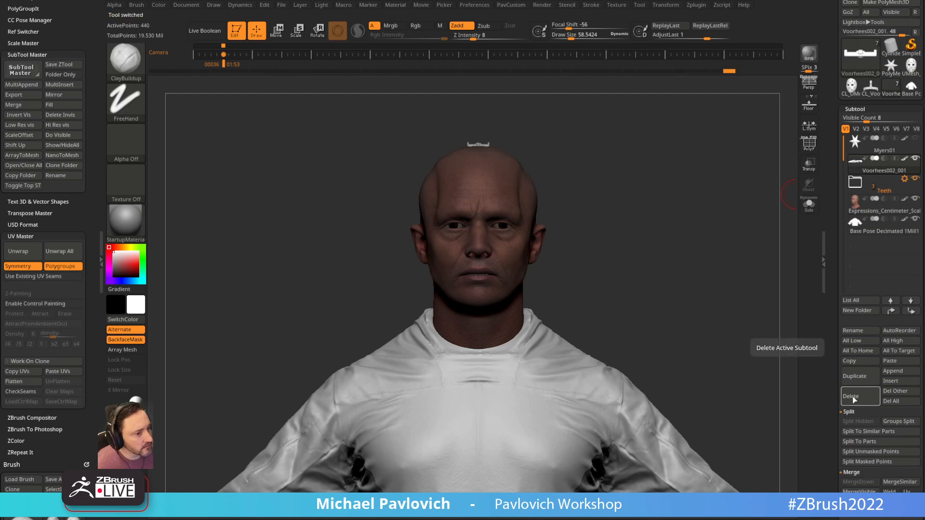
pyautogui.click(852, 398)
# Select the Expressions_Centimeter_Scale head and drop it to its lowest subdivision level.
pyautogui.click(863, 191)
pyautogui.moveTo(706, 206); pyautogui.dragTo(623, 229)
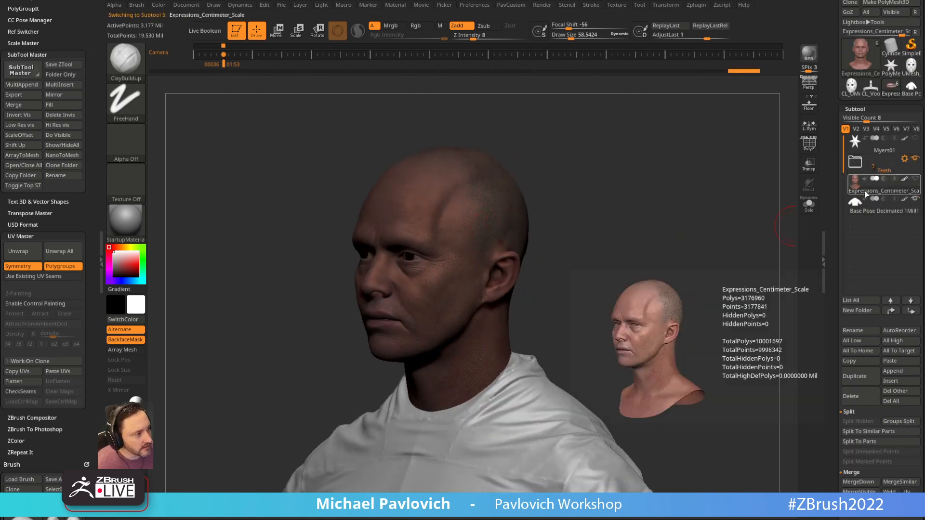
pyautogui.scroll(-8, 857, 226)
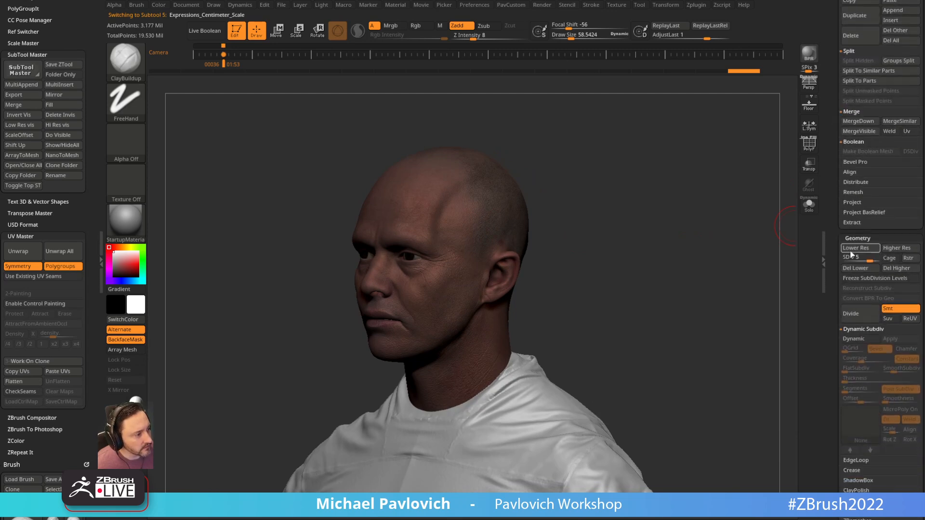
pyautogui.scroll(-10, 852, 339)
# Turn off the head's displacement map and texture map.
pyautogui.click(852, 343)
pyautogui.scroll(-3, 860, 346)
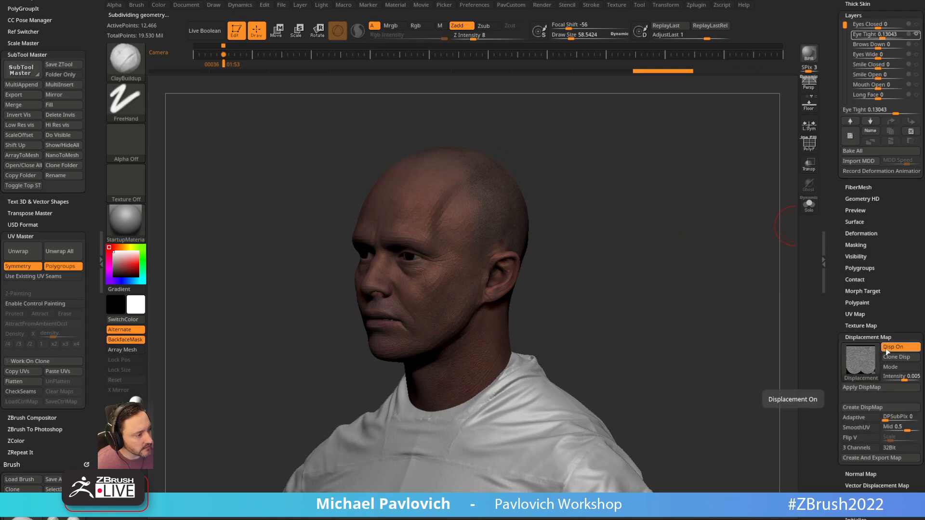
pyautogui.click(890, 349)
pyautogui.click(869, 337)
pyautogui.keyDown('shift'); pyautogui.click(869, 326); pyautogui.keyUp('shift')
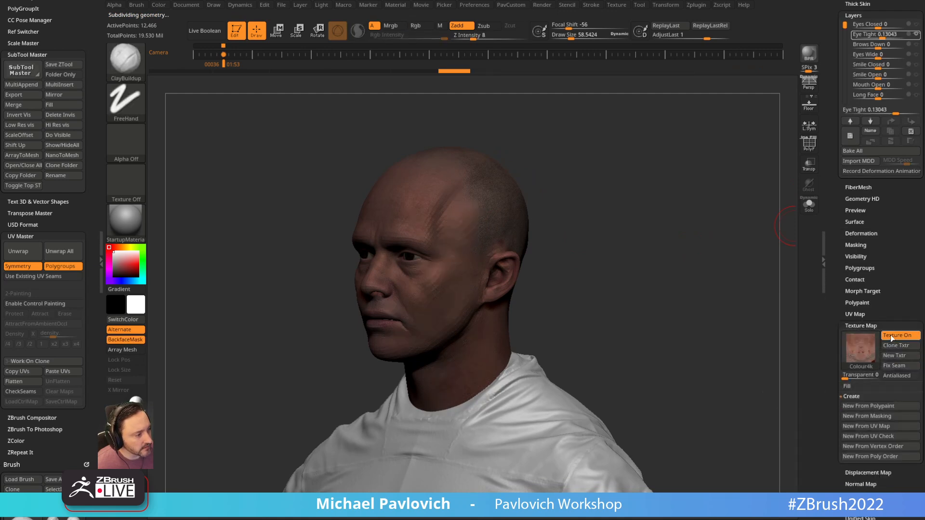
pyautogui.click(892, 336)
pyautogui.keyDown('shift'); pyautogui.click(865, 325); pyautogui.keyUp('shift')
# Set the head's Eye Tight layer intensity to 0.
pyautogui.keyDown('alt'); pyautogui.moveTo(656, 241); pyautogui.dragTo(704, 241); pyautogui.keyUp('alt')
pyautogui.moveTo(662, 187)
pyautogui.keyDown('alt'); pyautogui.mouseDown()
pyautogui.moveTo(685, 212)
pyautogui.moveTo(585, 217)
pyautogui.mouseUp(); pyautogui.keyUp('alt')
pyautogui.press(']')
pyautogui.press('[')
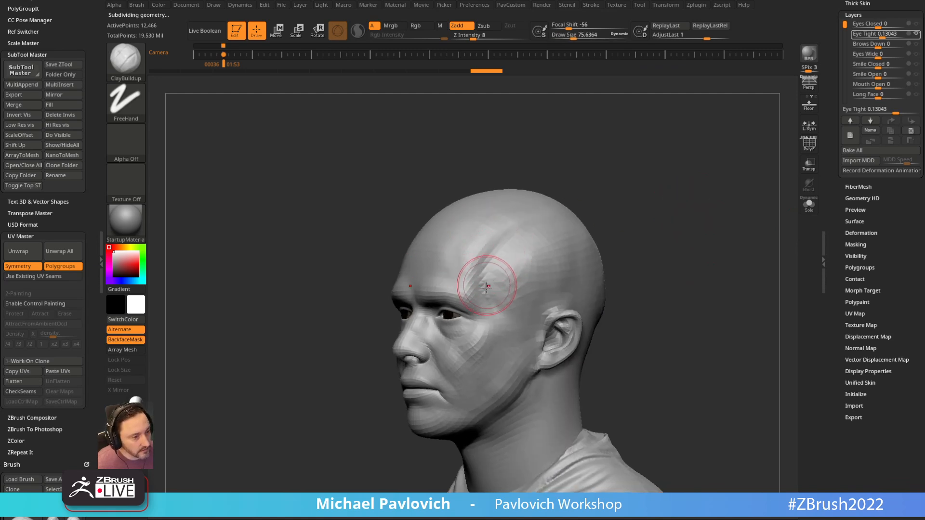
pyautogui.click(487, 284)
pyautogui.moveTo(829, 197); pyautogui.dragTo(830, 241)
pyautogui.click(886, 85)
pyautogui.write('0')
pyautogui.press('Return')
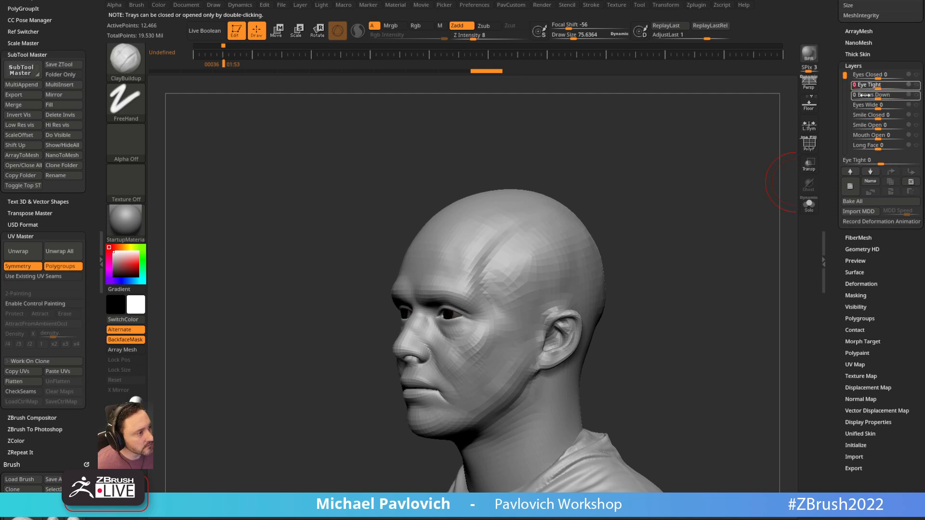
# Fill the groove on the head's temple with ClayBuildup and smooth the side of the forehead.
pyautogui.moveTo(701, 174); pyautogui.dragTo(696, 144)
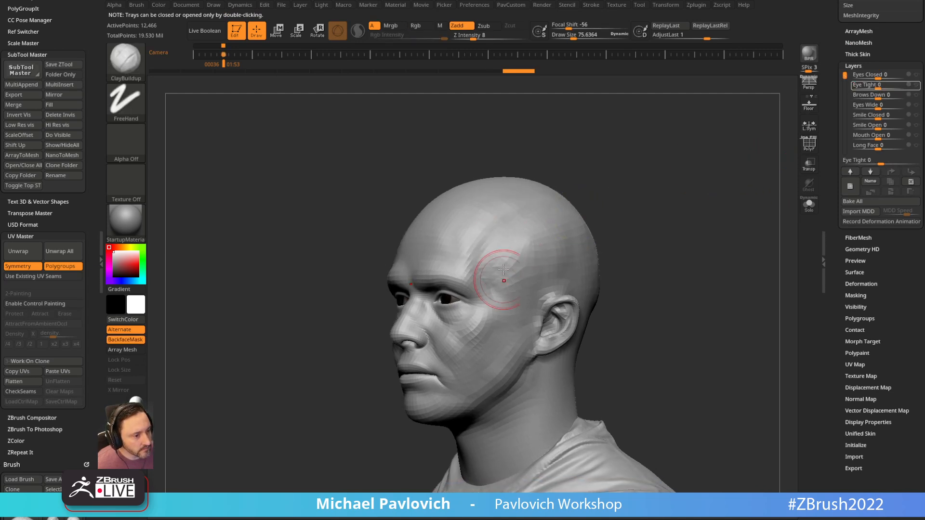
pyautogui.moveTo(611, 204); pyautogui.dragTo(641, 187)
pyautogui.moveTo(597, 257); pyautogui.dragTo(627, 251)
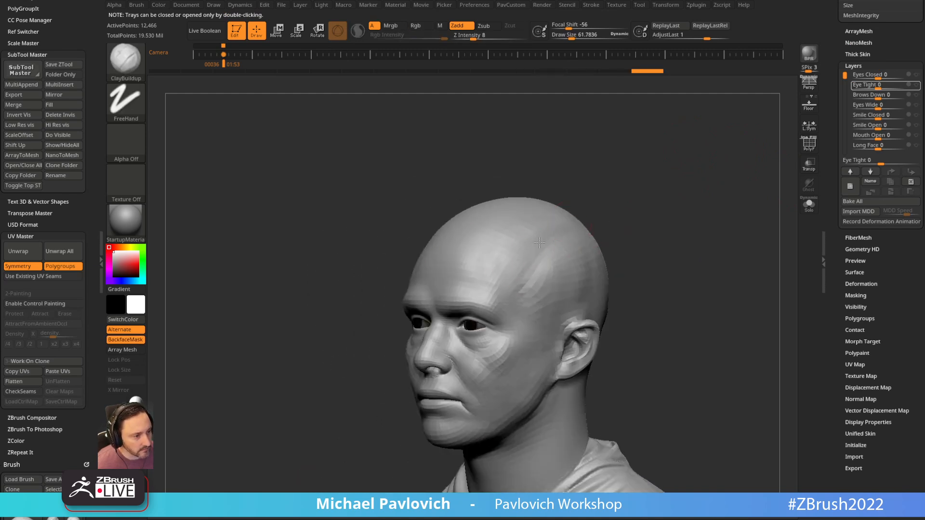
pyautogui.moveTo(517, 264); pyautogui.dragTo(525, 285)
pyautogui.moveTo(643, 198); pyautogui.dragTo(612, 217)
pyautogui.keyDown('shift'); pyautogui.moveTo(516, 232); pyautogui.dragTo(550, 286); pyautogui.keyUp('shift')
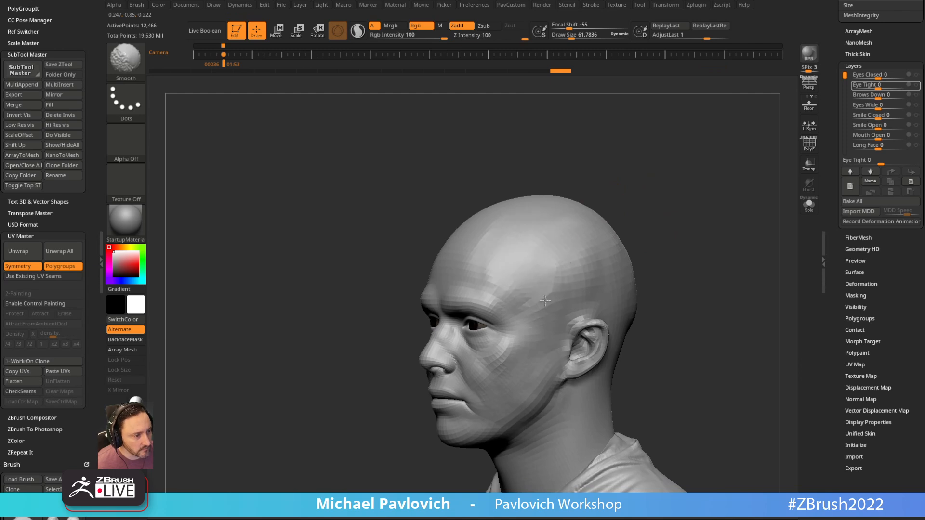
# Smooth the head's upper forehead and crown from several angles, adjusting the brush size, and change to the Standard brush.
pyautogui.moveTo(652, 212); pyautogui.dragTo(706, 217)
pyautogui.press('s')
pyautogui.moveTo(690, 181); pyautogui.dragTo(616, 212)
pyautogui.press('s')
pyautogui.keyDown('shift'); pyautogui.moveTo(549, 227); pyautogui.dragTo(581, 200); pyautogui.keyUp('shift')
pyautogui.moveTo(709, 195); pyautogui.dragTo(761, 167)
pyautogui.press('s')
pyautogui.moveTo(694, 207)
pyautogui.mouseDown()
pyautogui.moveTo(660, 190)
pyautogui.moveTo(660, 170)
pyautogui.mouseUp()
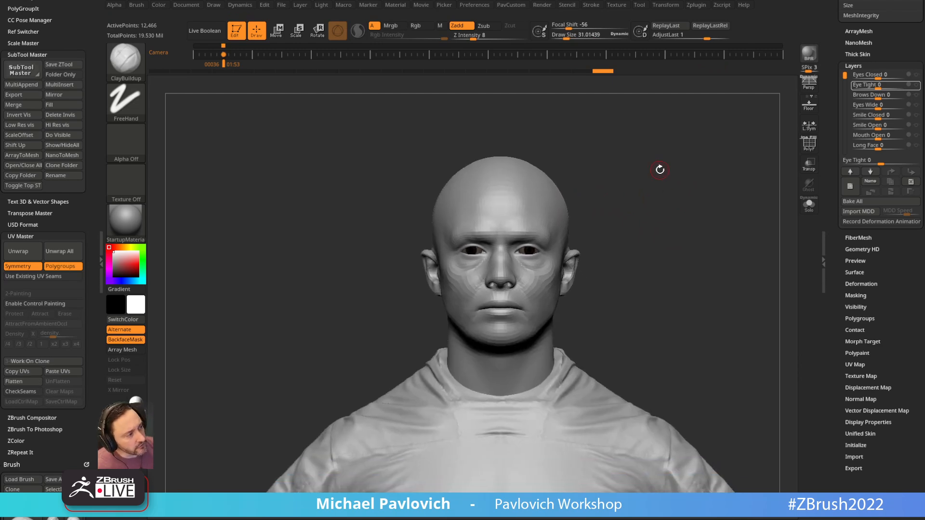
pyautogui.moveTo(688, 230)
pyautogui.mouseDown()
pyautogui.moveTo(682, 247)
pyautogui.moveTo(647, 250)
pyautogui.moveTo(677, 254)
pyautogui.moveTo(643, 263)
pyautogui.mouseUp()
pyautogui.press('1')
pyautogui.press('s')
# Duplicate the head, keep only subdivision level 3 on the copy by deleting its higher and lower levels, and isolate it.
pyautogui.moveTo(828, 209); pyautogui.dragTo(823, 342)
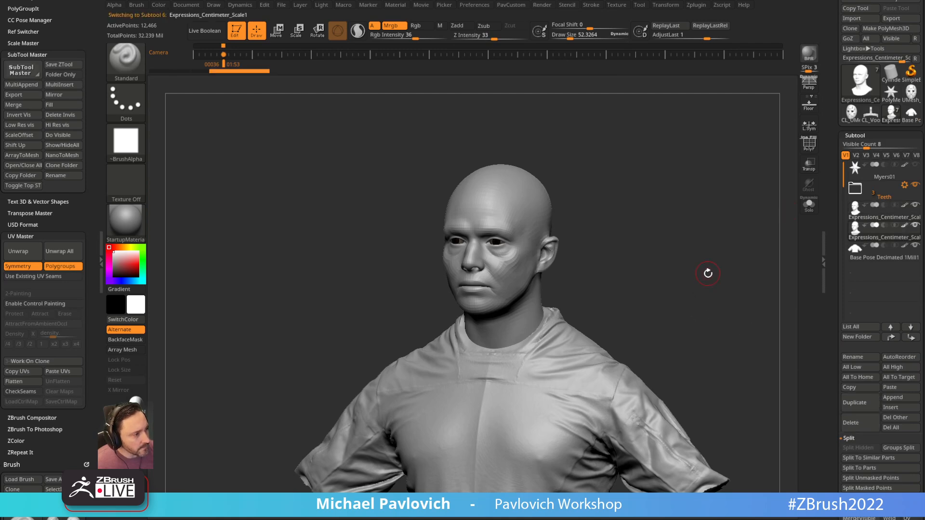
pyautogui.scroll(-10, 873, 213)
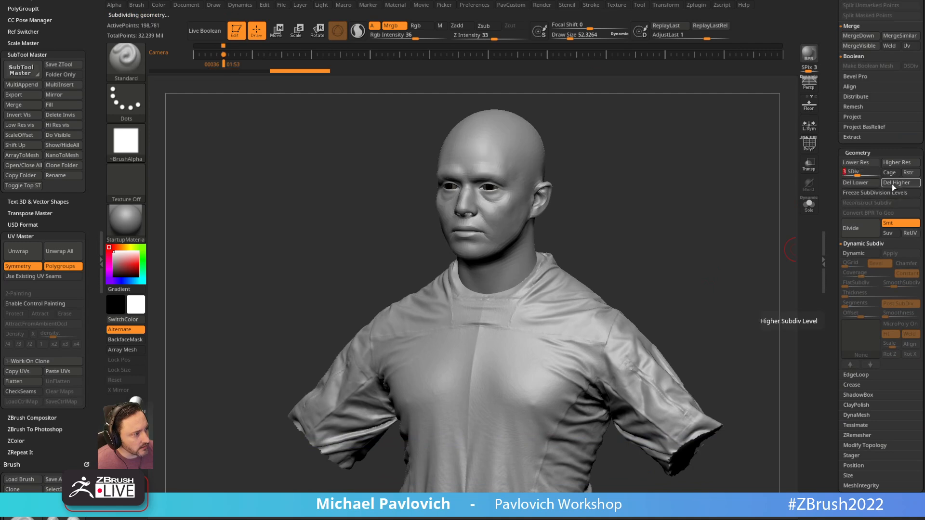
pyautogui.click(809, 204)
pyautogui.moveTo(671, 196); pyautogui.dragTo(519, 271)
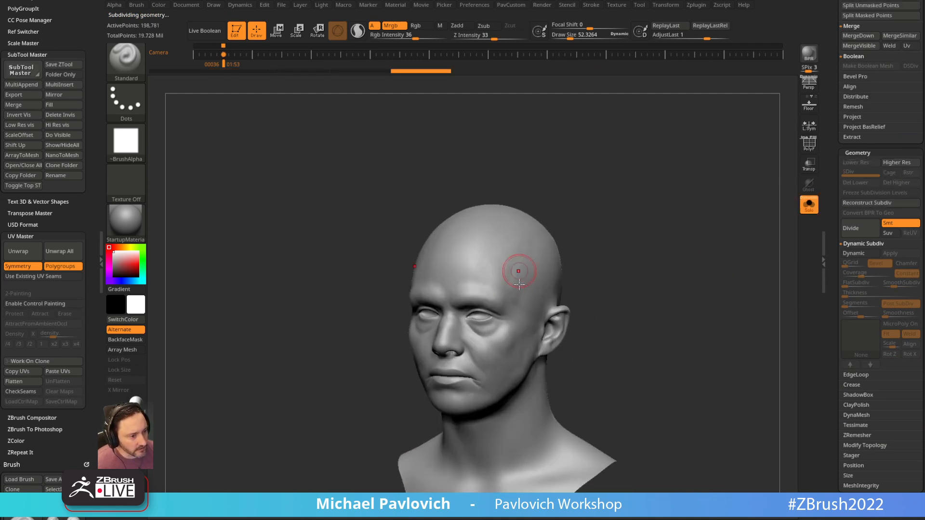
pyautogui.moveTo(620, 276); pyautogui.dragTo(629, 253)
pyautogui.moveTo(503, 355); pyautogui.dragTo(677, 244)
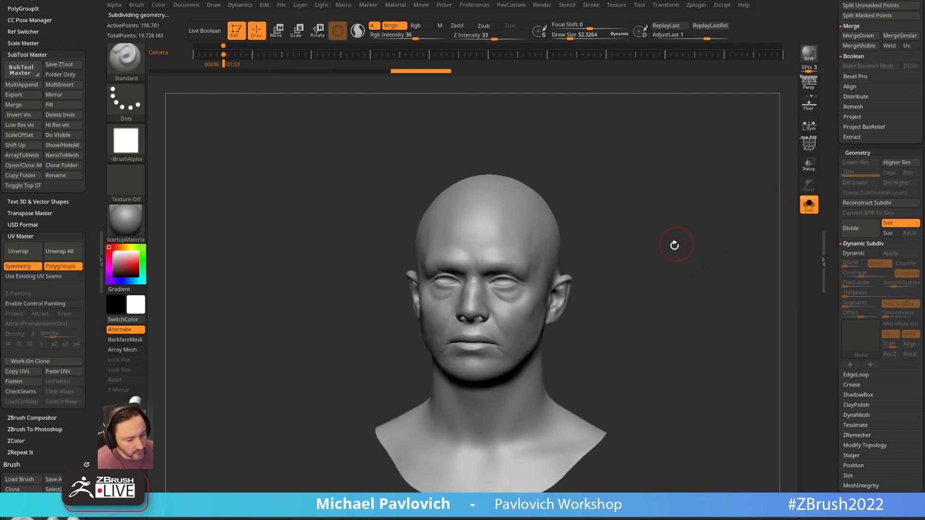
# Look over the Michael Myers mask reference images in the browser, then return to the isolated head copy.
pyautogui.moveTo(675, 519); pyautogui.dragTo(569, 78)
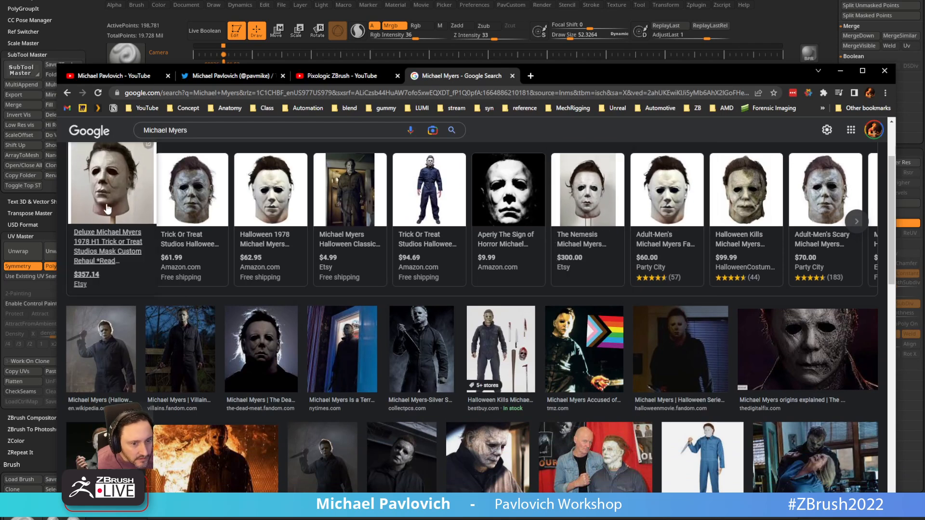
pyautogui.click(840, 71)
pyautogui.moveTo(679, 225)
pyautogui.mouseDown()
pyautogui.moveTo(671, 188)
pyautogui.moveTo(677, 214)
pyautogui.mouseUp()
pyautogui.moveTo(653, 254); pyautogui.dragTo(618, 244)
# Set the DynaMesh resolution to 392 with blur 0 and try to DynaMesh the head copy.
pyautogui.press('2')
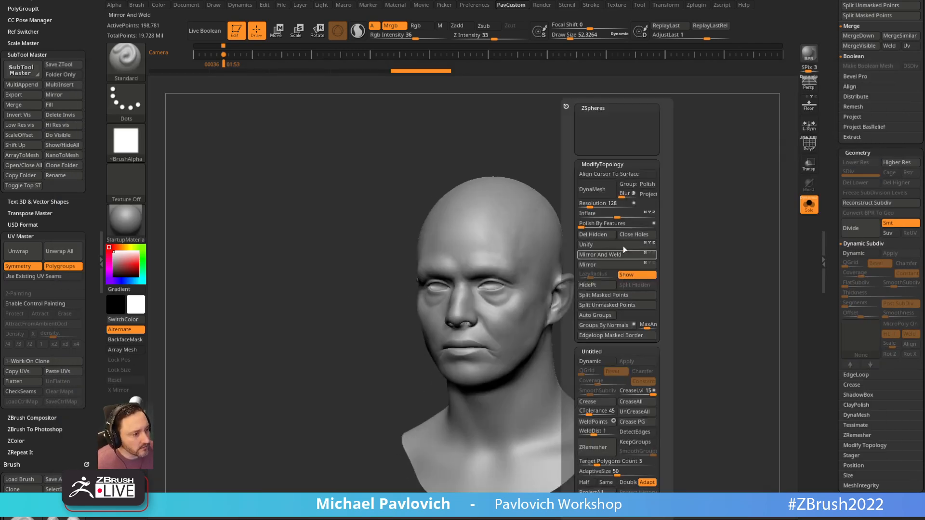
pyautogui.press('Return')
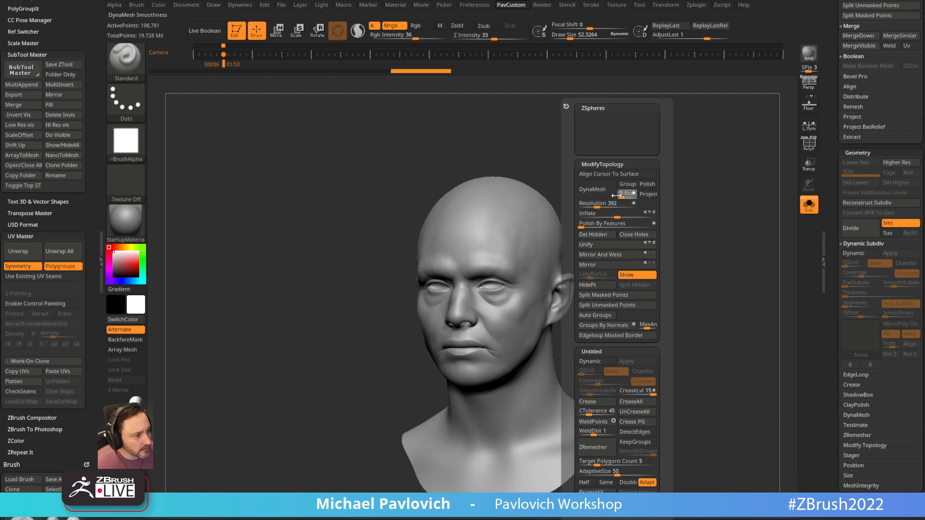
pyautogui.click(582, 196)
pyautogui.moveTo(622, 235)
pyautogui.mouseDown()
pyautogui.moveTo(631, 134)
pyautogui.moveTo(694, 226)
pyautogui.mouseUp()
# Bake all layers into the head copy and DynaMesh it.
pyautogui.scroll(-5, 831, 154)
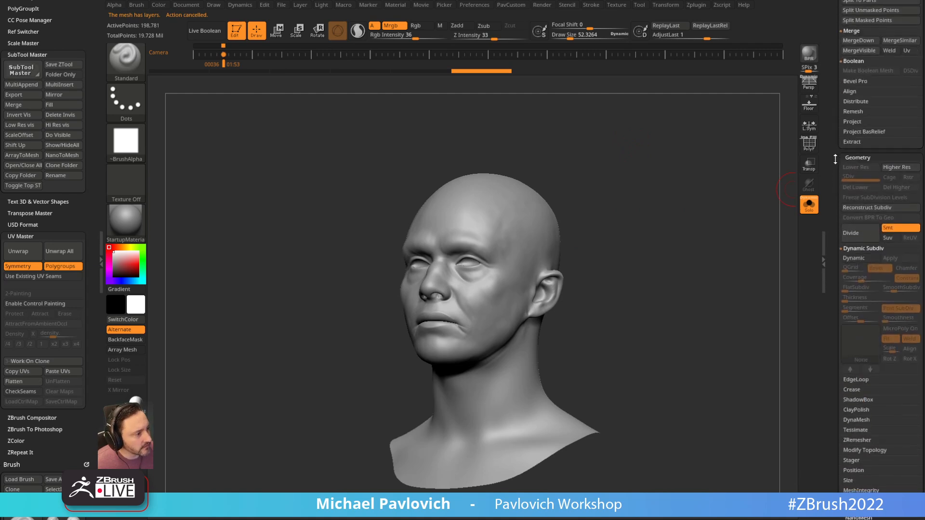
pyautogui.click(852, 408)
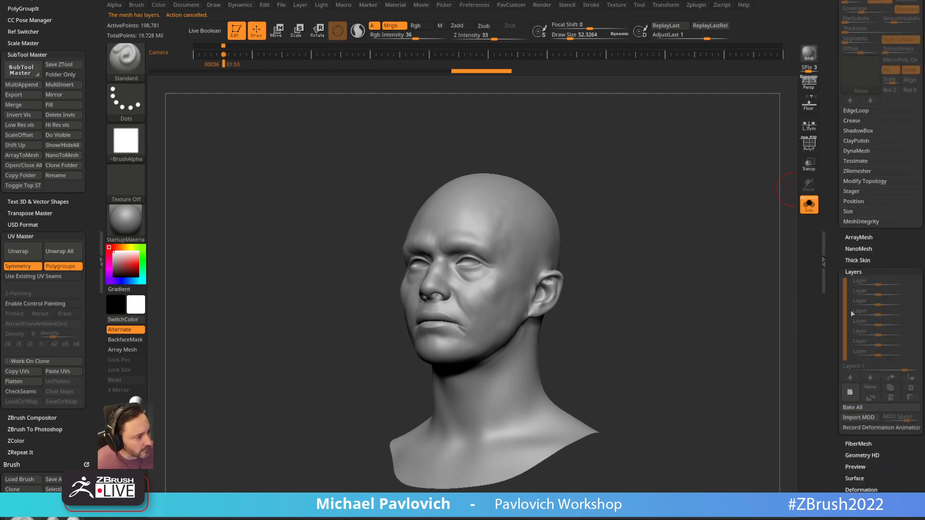
pyautogui.moveTo(632, 237); pyautogui.dragTo(650, 255)
pyautogui.press('space')
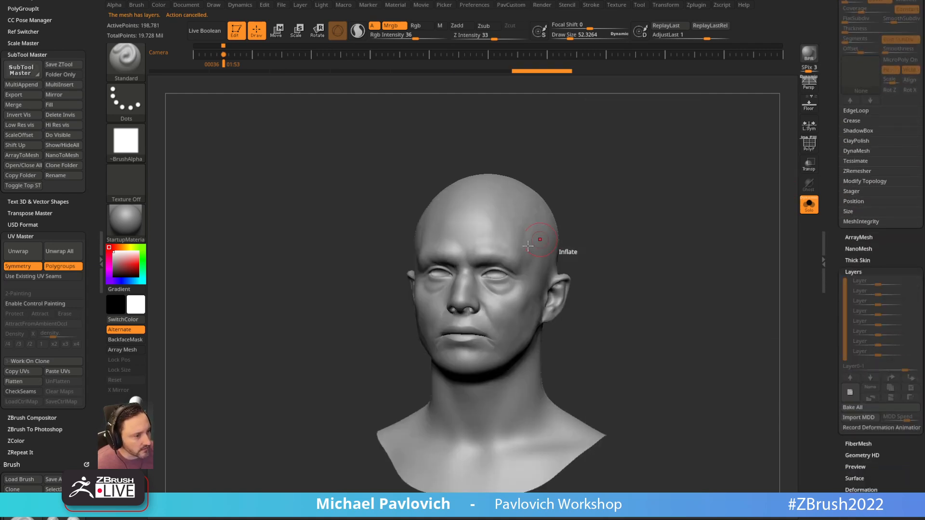
pyautogui.press('space')
pyautogui.click(598, 190)
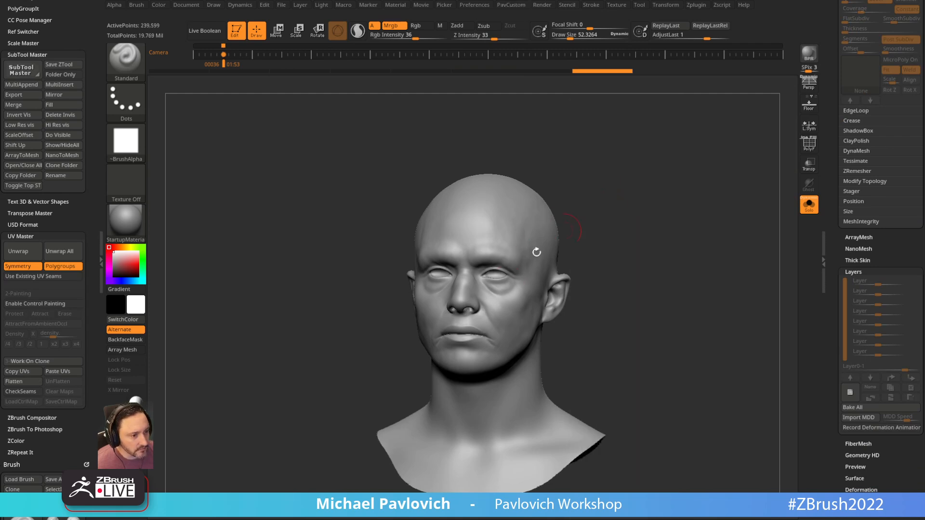
pyautogui.moveTo(615, 254)
pyautogui.mouseDown()
pyautogui.moveTo(655, 260)
pyautogui.moveTo(732, 236)
pyautogui.mouseUp()
pyautogui.moveTo(527, 364)
pyautogui.keyDown('shift'); pyautogui.mouseDown()
pyautogui.moveTo(593, 371)
pyautogui.moveTo(715, 351)
pyautogui.moveTo(744, 313)
pyautogui.moveTo(764, 365)
pyautogui.moveTo(735, 320)
pyautogui.moveTo(739, 260)
pyautogui.moveTo(725, 295)
pyautogui.moveTo(715, 274)
pyautogui.mouseUp(); pyautogui.keyUp('shift')
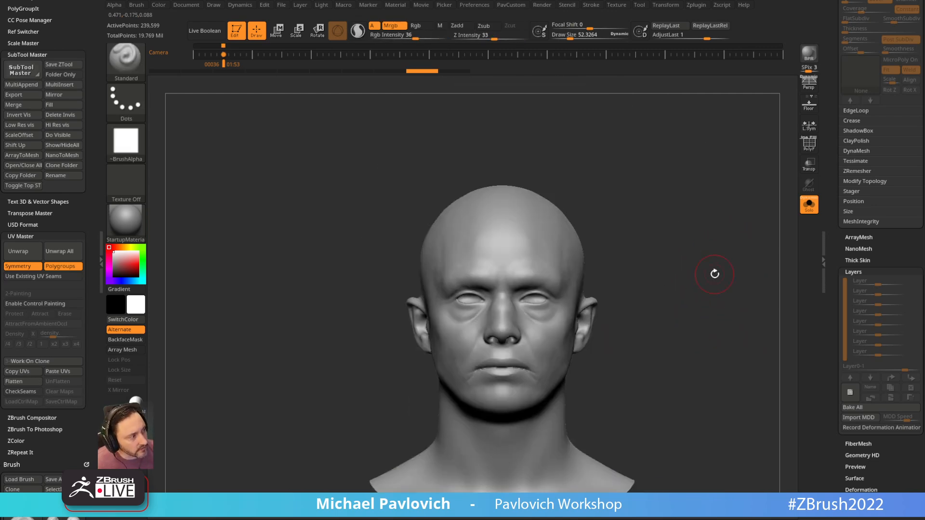
# Enlarge the backlit frontal Michael Myers portrait in the browser's image results and capture it as a reference image.
pyautogui.click(578, 518)
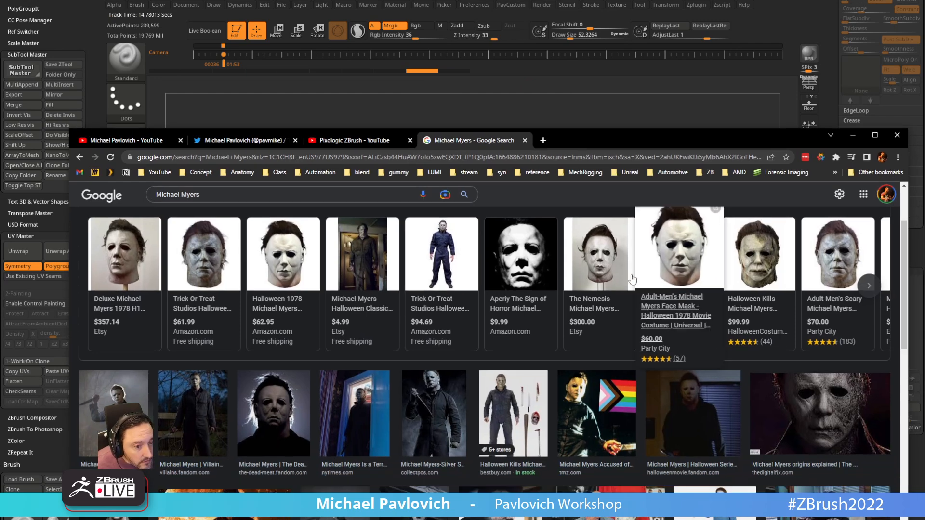
pyautogui.scroll(-1, 305, 322)
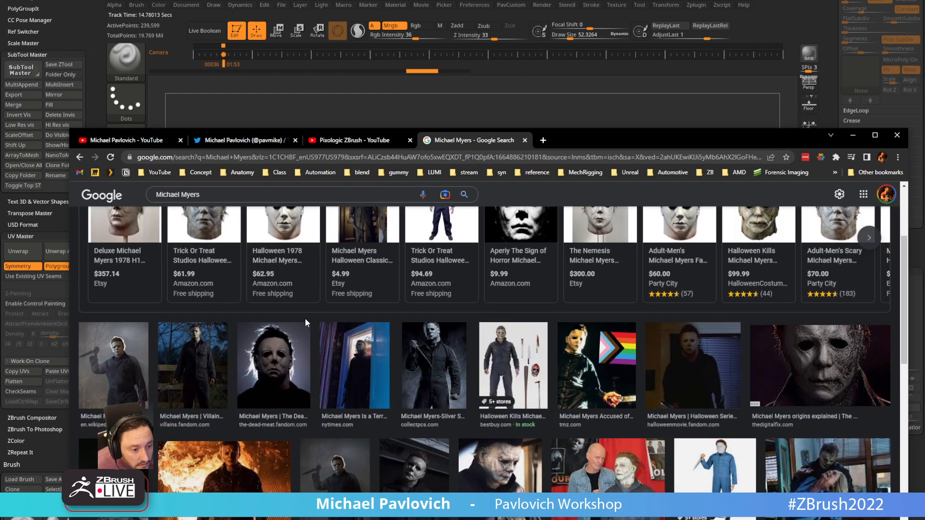
pyautogui.click(281, 369)
pyautogui.rightClick(748, 365)
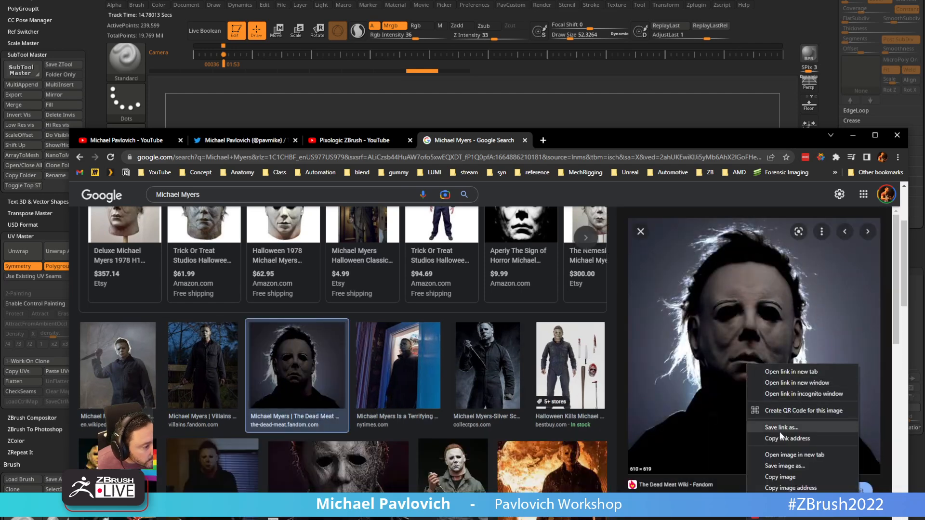
pyautogui.click(697, 112)
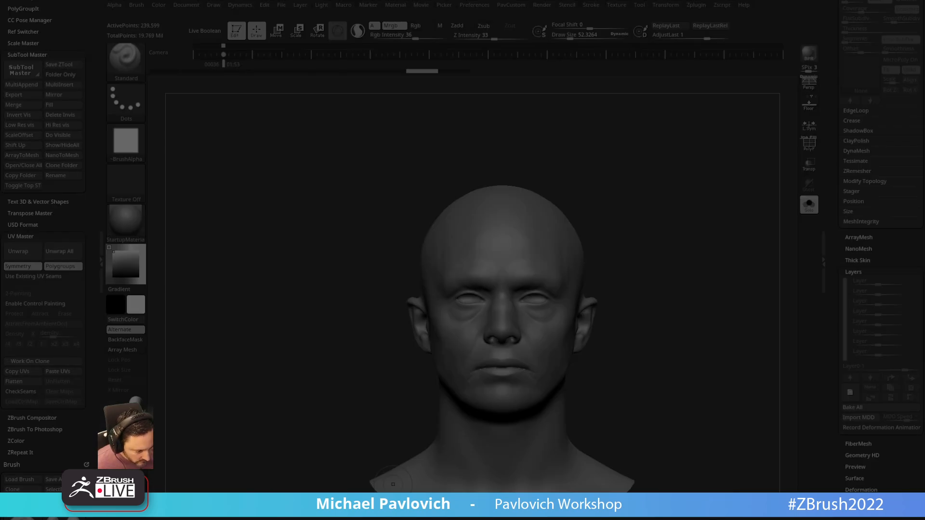
pyautogui.hotkey('alt', 'Tab')
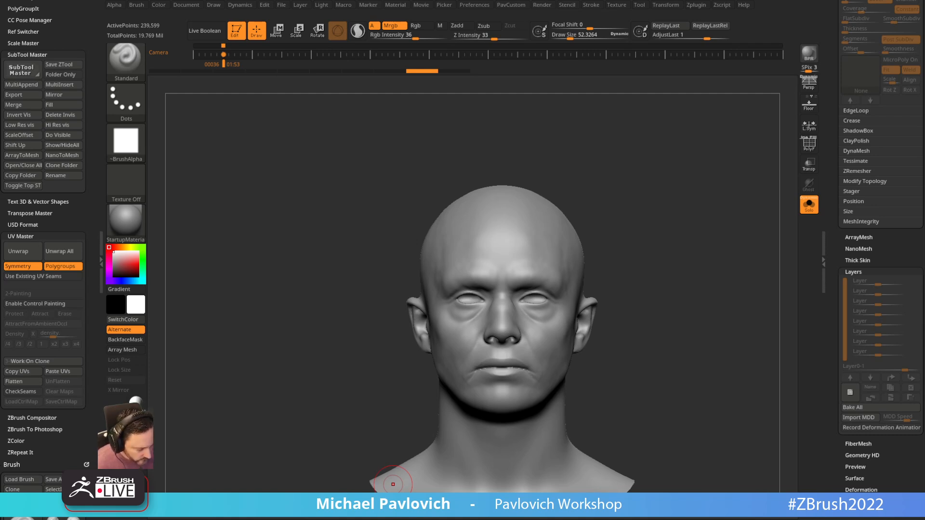
# Import the captured portrait as a texture and add it to Spotlight.
pyautogui.click(622, 5)
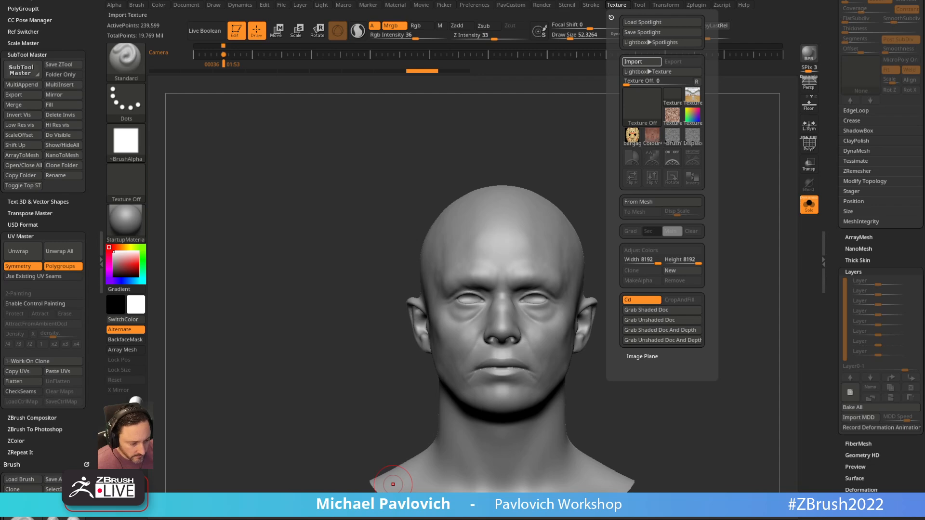
pyautogui.click(633, 62)
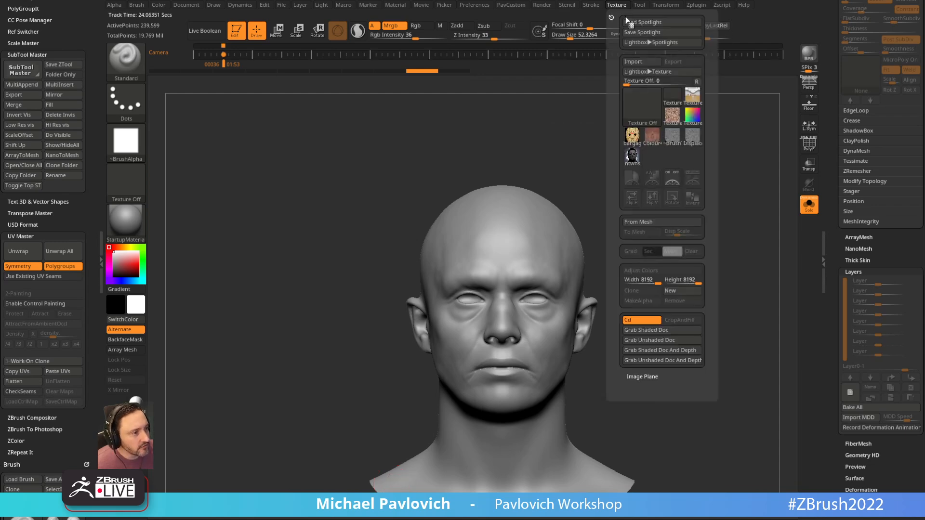
pyautogui.click(690, 178)
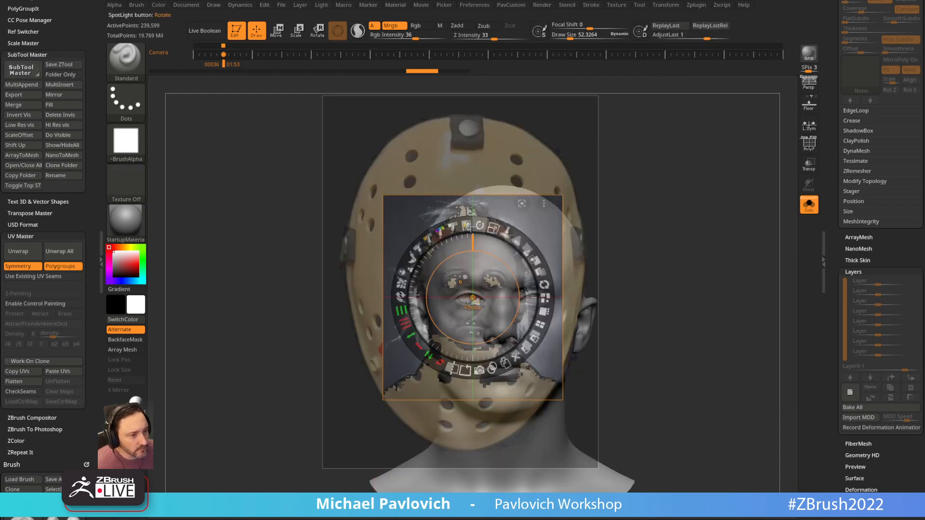
# Remove the hockey mask image from Spotlight and fit the enlarged, faded portrait and the head to each other.
pyautogui.click(449, 158)
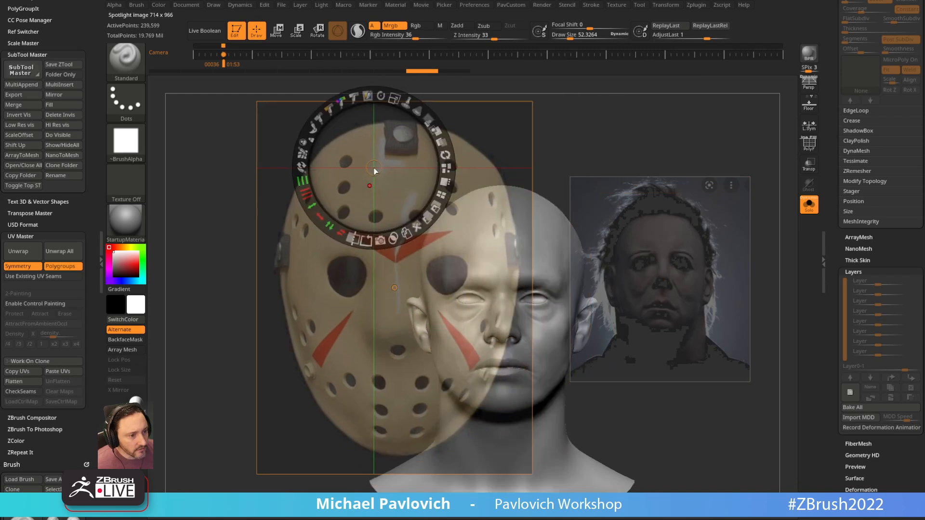
pyautogui.click(420, 218)
pyautogui.moveTo(636, 248); pyautogui.dragTo(419, 234)
pyautogui.moveTo(439, 162); pyautogui.dragTo(459, 151)
pyautogui.moveTo(404, 160); pyautogui.dragTo(474, 202)
pyautogui.press('z')
pyautogui.moveTo(632, 200); pyautogui.dragTo(679, 212)
# Reshape the eye area and mouth with the Move brush to match the portrait's features.
pyautogui.press('b')
pyautogui.press('m')
pyautogui.press('v')
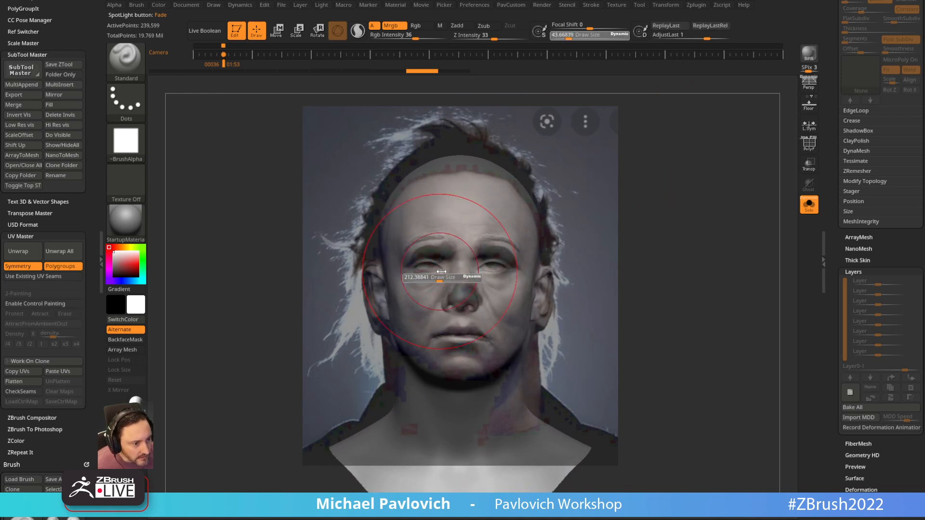
pyautogui.press('s')
pyautogui.moveTo(449, 250); pyautogui.dragTo(417, 254)
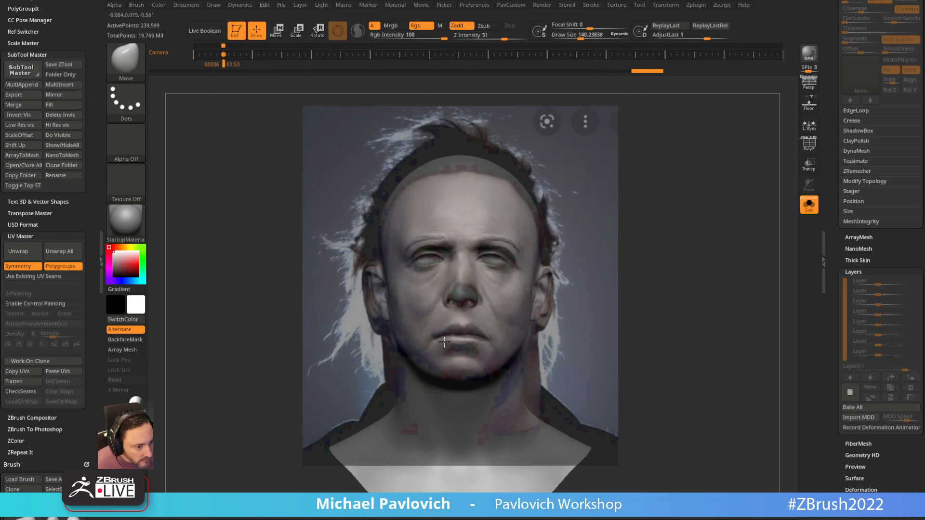
pyautogui.press('s')
pyautogui.moveTo(453, 340)
pyautogui.mouseDown()
pyautogui.moveTo(455, 331)
pyautogui.moveTo(468, 341)
pyautogui.mouseUp()
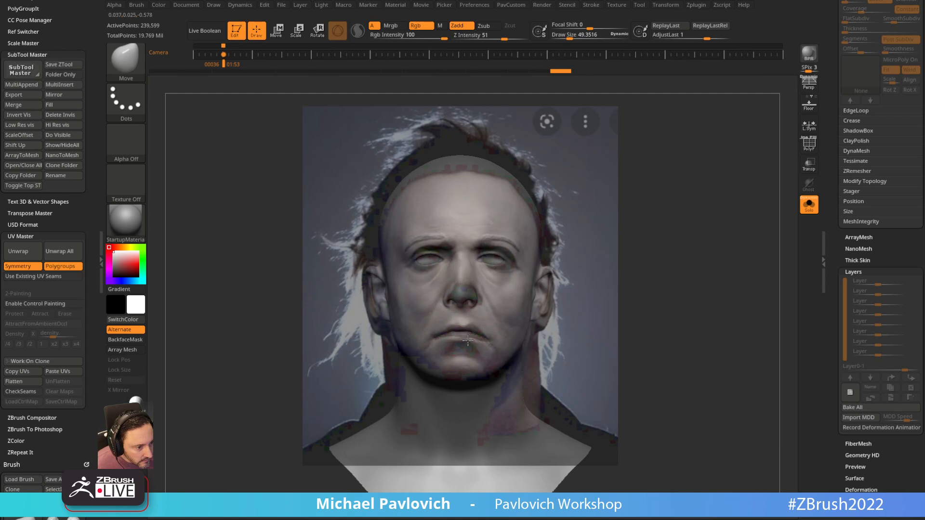
# Adjust the ears and sides of the face with the Move brush to follow the portrait's outline.
pyautogui.press('s')
pyautogui.moveTo(397, 300); pyautogui.dragTo(403, 299)
pyautogui.press('s')
pyautogui.moveTo(558, 293); pyautogui.dragTo(563, 293)
pyautogui.moveTo(552, 312); pyautogui.dragTo(550, 318, button='right')
pyautogui.press('s')
pyautogui.moveTo(549, 319); pyautogui.dragTo(555, 319)
pyautogui.moveTo(553, 320); pyautogui.dragTo(549, 279, button='right')
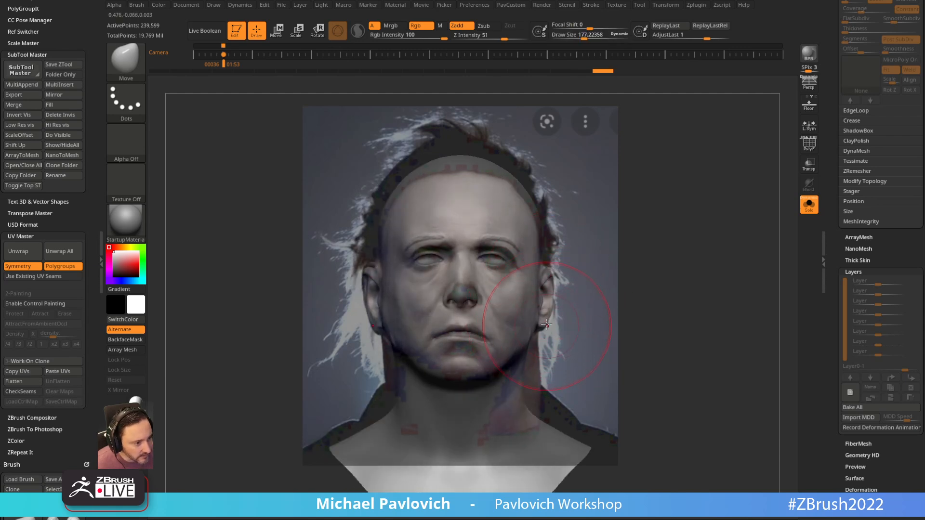
# Reshape the sides of the neck and its transition to the shoulders with the Move brush.
pyautogui.press('s')
pyautogui.moveTo(534, 382); pyautogui.dragTo(537, 382)
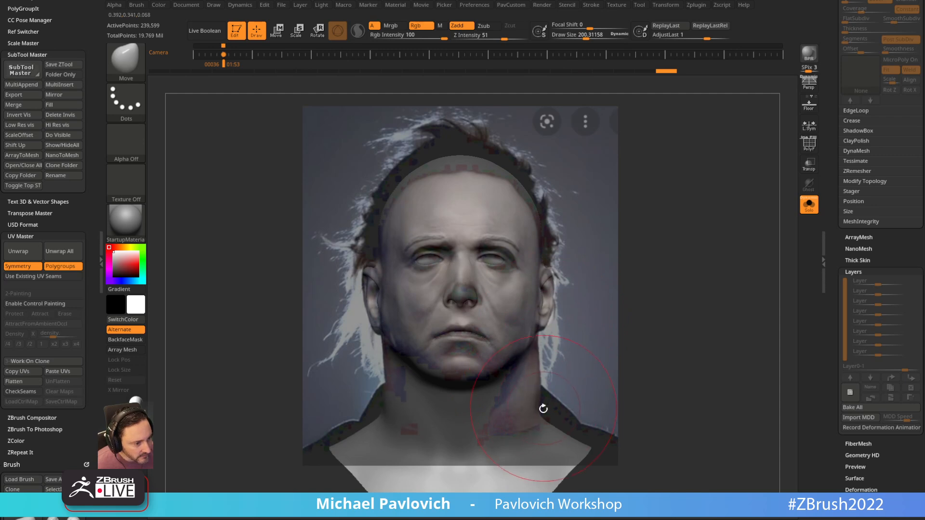
pyautogui.press('s')
pyautogui.moveTo(395, 413); pyautogui.dragTo(370, 382)
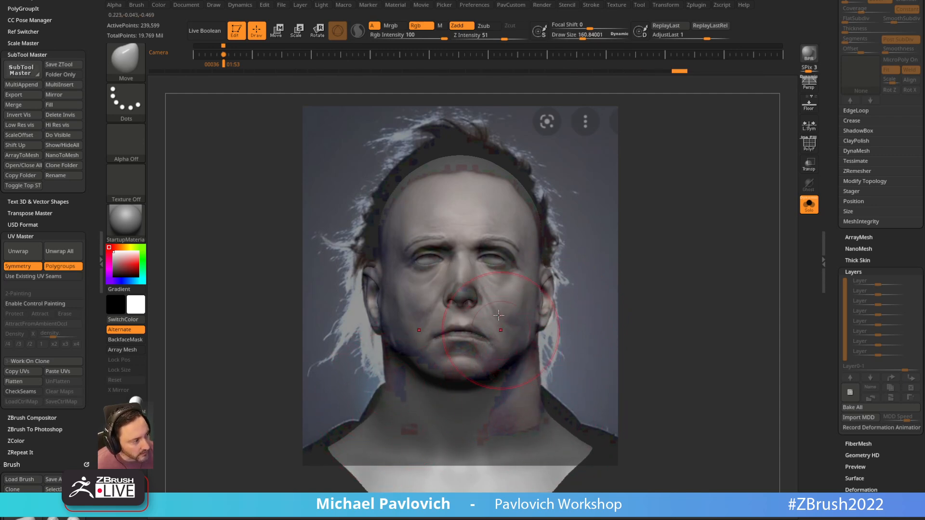
# Reshape the lower cheeks and jawline with the Move brush to match the portrait.
pyautogui.press('s')
pyautogui.moveTo(428, 339); pyautogui.dragTo(417, 365)
pyautogui.moveTo(432, 373); pyautogui.dragTo(434, 372)
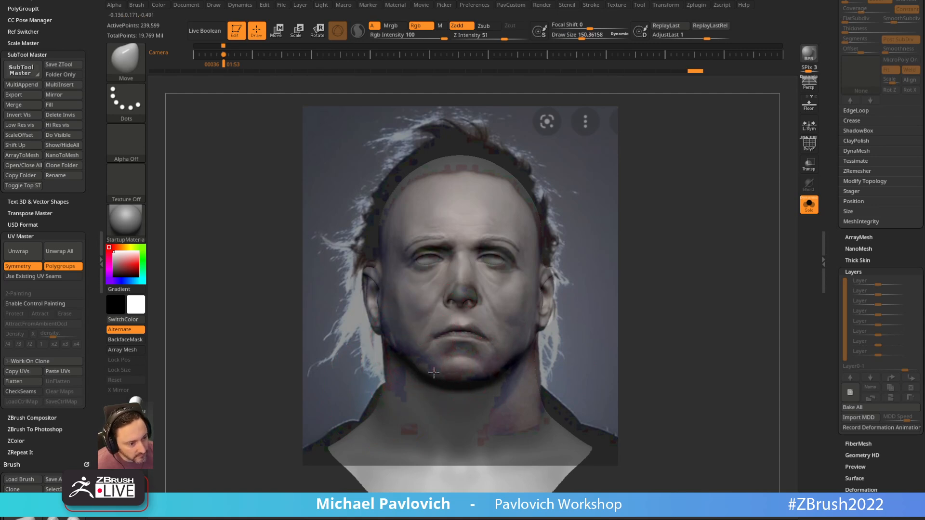
pyautogui.moveTo(386, 328); pyautogui.dragTo(381, 327)
# Lower the crown and adjust the sides of the skull with the Move brush.
pyautogui.moveTo(434, 181)
pyautogui.mouseDown()
pyautogui.moveTo(432, 161)
pyautogui.moveTo(428, 190)
pyautogui.moveTo(430, 172)
pyautogui.mouseUp()
pyautogui.press('s')
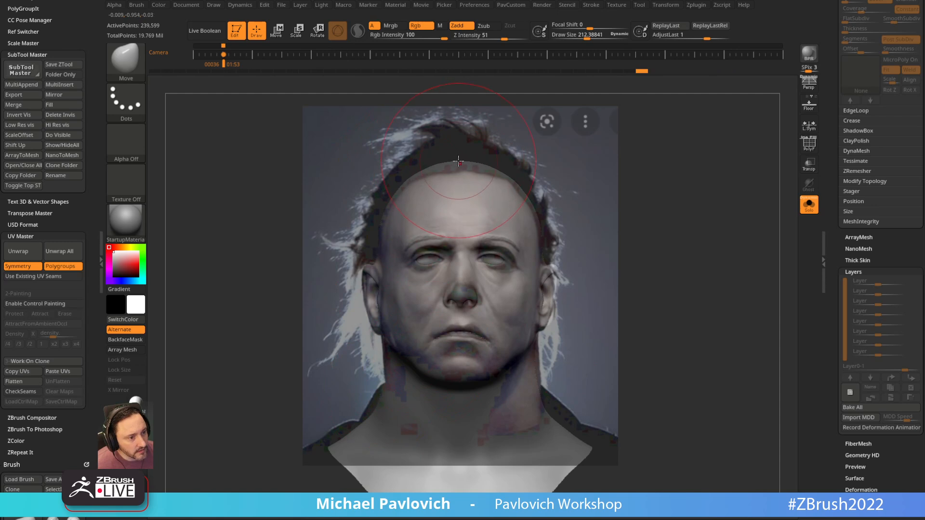
pyautogui.moveTo(377, 221); pyautogui.dragTo(382, 221)
pyautogui.press('s')
pyautogui.moveTo(453, 202); pyautogui.dragTo(440, 203)
# Enlarge the eye openings and reshape the brows and nose with the Move brush to match the portrait.
pyautogui.moveTo(436, 250); pyautogui.dragTo(445, 251)
pyautogui.press('s')
pyautogui.press('s')
pyautogui.moveTo(440, 251); pyautogui.dragTo(426, 248)
pyautogui.moveTo(416, 255)
pyautogui.mouseDown()
pyautogui.moveTo(426, 268)
pyautogui.moveTo(439, 266)
pyautogui.moveTo(409, 263)
pyautogui.moveTo(447, 247)
pyautogui.moveTo(510, 243)
pyautogui.mouseUp()
pyautogui.press('[')
pyautogui.moveTo(454, 237); pyautogui.dragTo(456, 232)
pyautogui.press('s')
pyautogui.moveTo(458, 307); pyautogui.dragTo(446, 302)
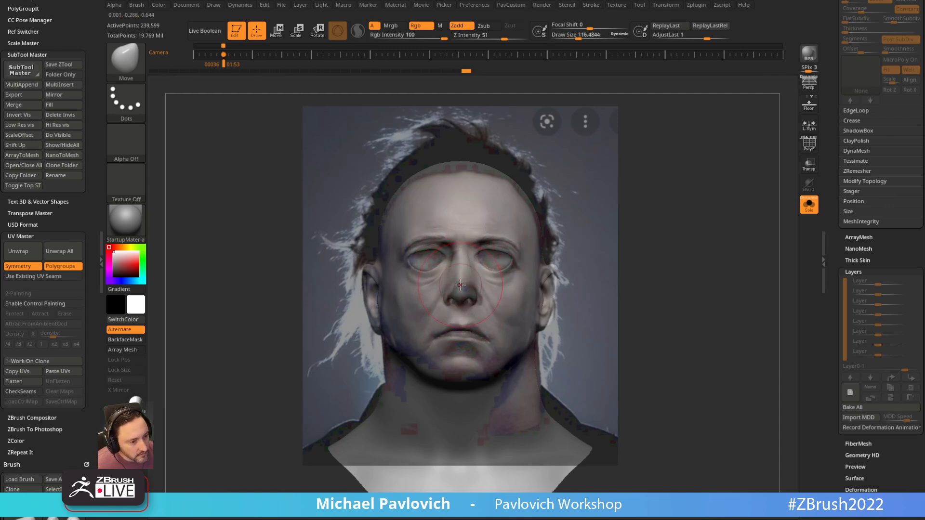
# Hide the Spotlight reference and smooth the temple, mouth corners and cheek creases on the reshaped face.
pyautogui.hotkey('shift', 'z')
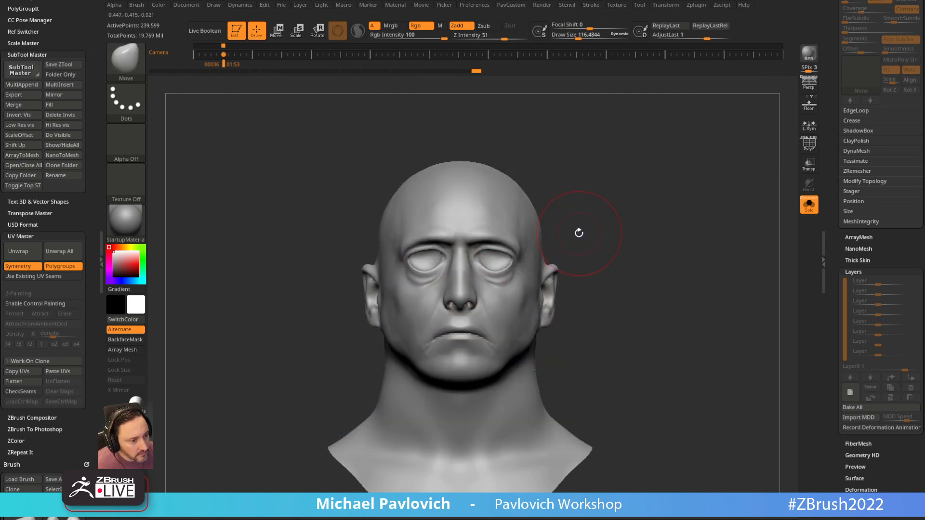
pyautogui.moveTo(622, 207)
pyautogui.keyDown('alt'); pyautogui.mouseDown()
pyautogui.moveTo(644, 227)
pyautogui.moveTo(586, 225)
pyautogui.mouseUp(); pyautogui.keyUp('alt')
pyautogui.press('2')
pyautogui.press('s')
pyautogui.press('shift')
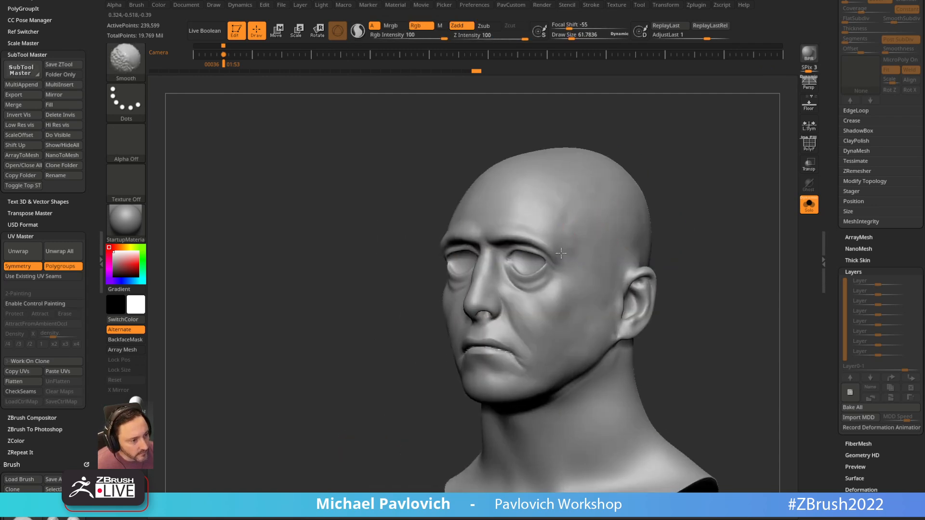
pyautogui.moveTo(660, 185); pyautogui.dragTo(580, 219)
pyautogui.keyDown('shift'); pyautogui.moveTo(539, 267); pyautogui.dragTo(522, 272); pyautogui.keyUp('shift')
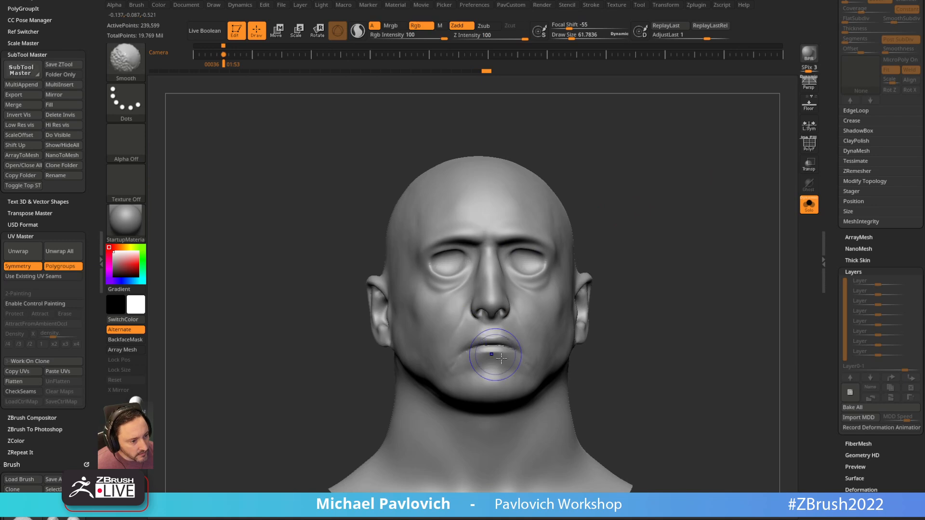
pyautogui.moveTo(435, 312)
pyautogui.keyDown('shift'); pyautogui.mouseDown()
pyautogui.moveTo(413, 330)
pyautogui.moveTo(429, 347)
pyautogui.mouseUp(); pyautogui.keyUp('shift')
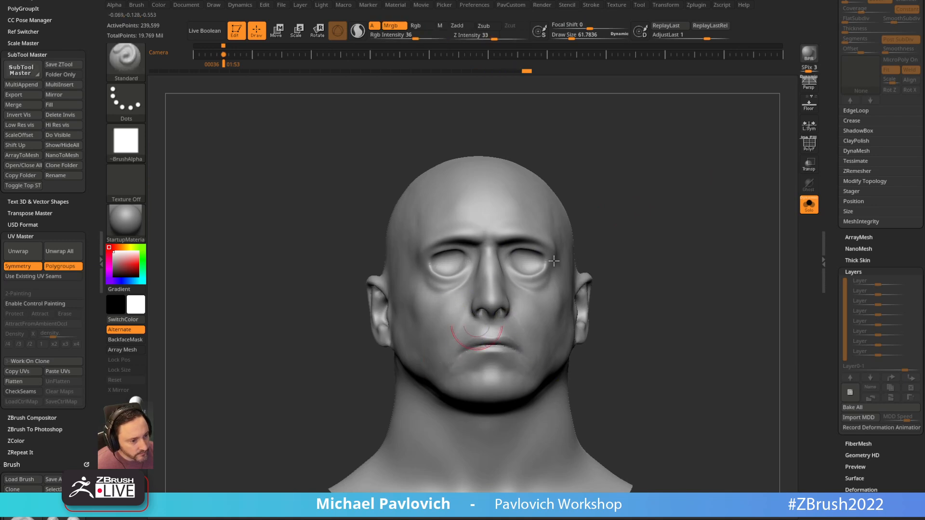
# Reshape the back of the neck in profile with a large Move brush, filling out its lower curve.
pyautogui.moveTo(675, 231); pyautogui.dragTo(614, 234)
pyautogui.press('shift')
pyautogui.moveTo(657, 254)
pyautogui.mouseDown()
pyautogui.moveTo(576, 264)
pyautogui.moveTo(634, 285)
pyautogui.moveTo(638, 299)
pyautogui.moveTo(505, 361)
pyautogui.mouseUp()
pyautogui.press('s')
pyautogui.moveTo(547, 302)
pyautogui.mouseDown()
pyautogui.moveTo(562, 312)
pyautogui.moveTo(581, 297)
pyautogui.mouseUp()
pyautogui.press('s')
pyautogui.moveTo(581, 297); pyautogui.dragTo(585, 296)
pyautogui.press('b')
pyautogui.press('m')
pyautogui.press('v')
pyautogui.moveTo(536, 332); pyautogui.dragTo(506, 341)
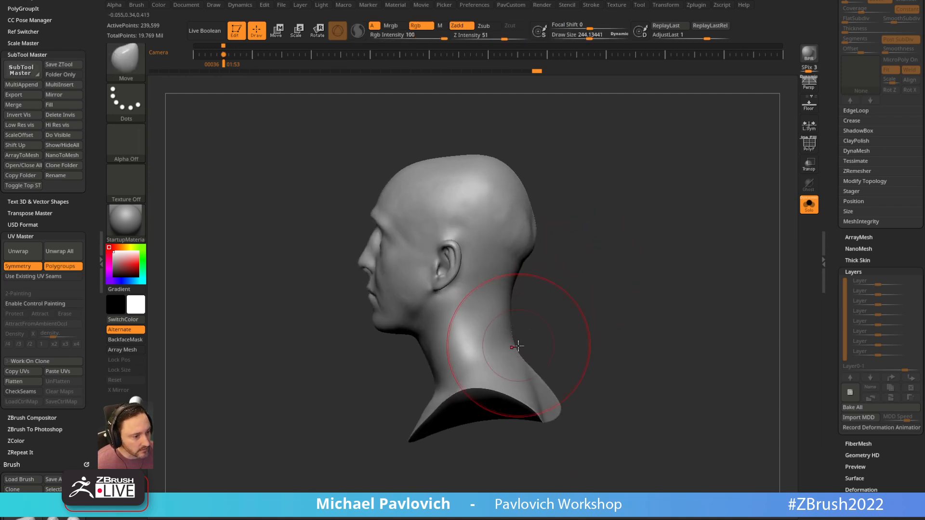
pyautogui.moveTo(586, 289)
pyautogui.mouseDown()
pyautogui.moveTo(539, 270)
pyautogui.moveTo(501, 212)
pyautogui.moveTo(533, 297)
pyautogui.mouseUp()
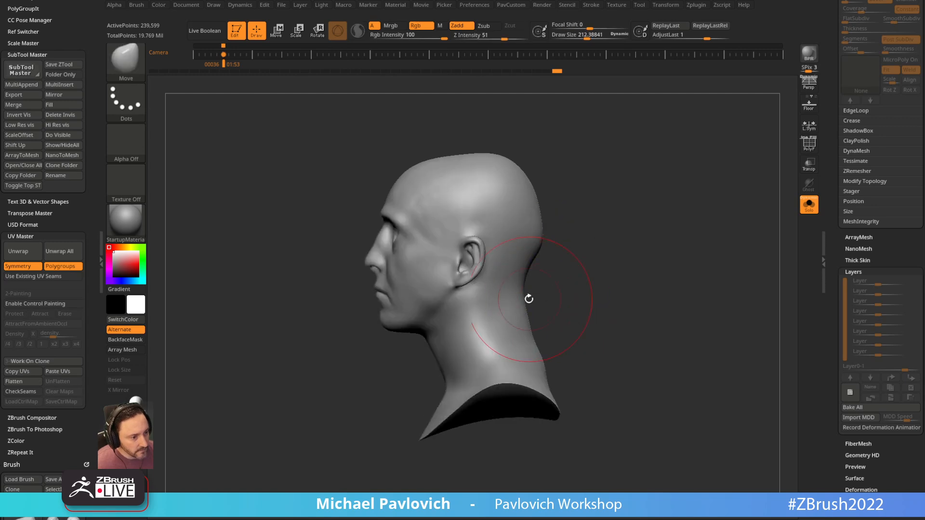
pyautogui.press('s')
pyautogui.moveTo(545, 359); pyautogui.dragTo(542, 359)
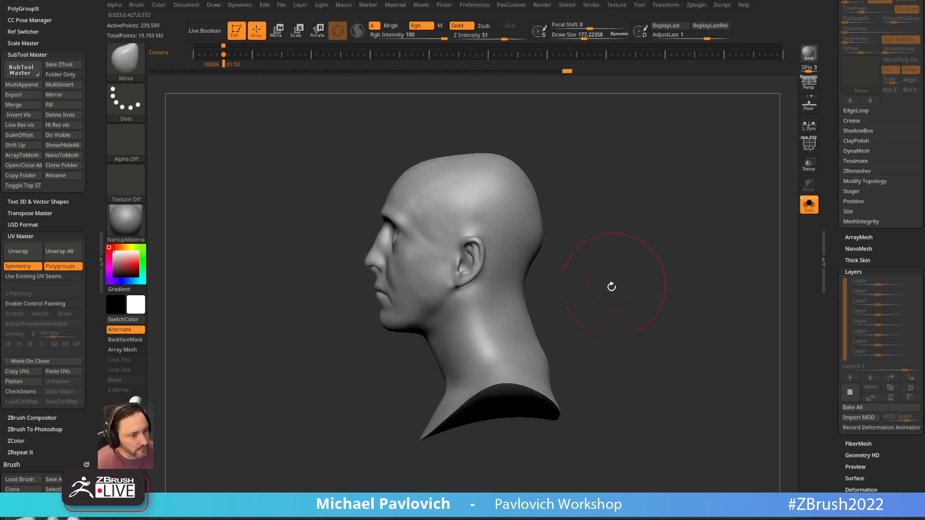
# Slice across the base of the neck in side view with the SliceCurve brush to separate it into its own polygroup.
pyautogui.moveTo(620, 286)
pyautogui.keyDown('shift'); pyautogui.mouseDown()
pyautogui.moveTo(528, 262)
pyautogui.moveTo(625, 238)
pyautogui.mouseUp(); pyautogui.keyUp('shift')
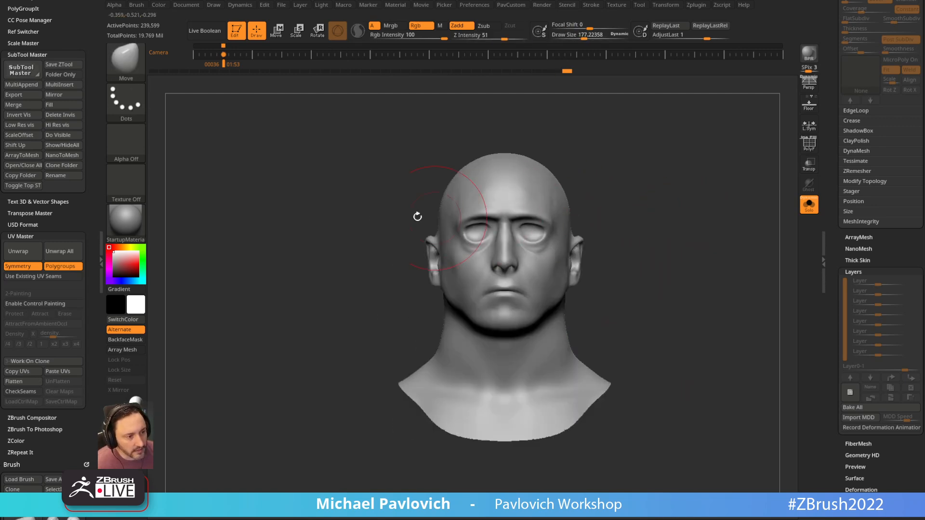
pyautogui.hotkey('ctrl', 'shift')
pyautogui.press('b')
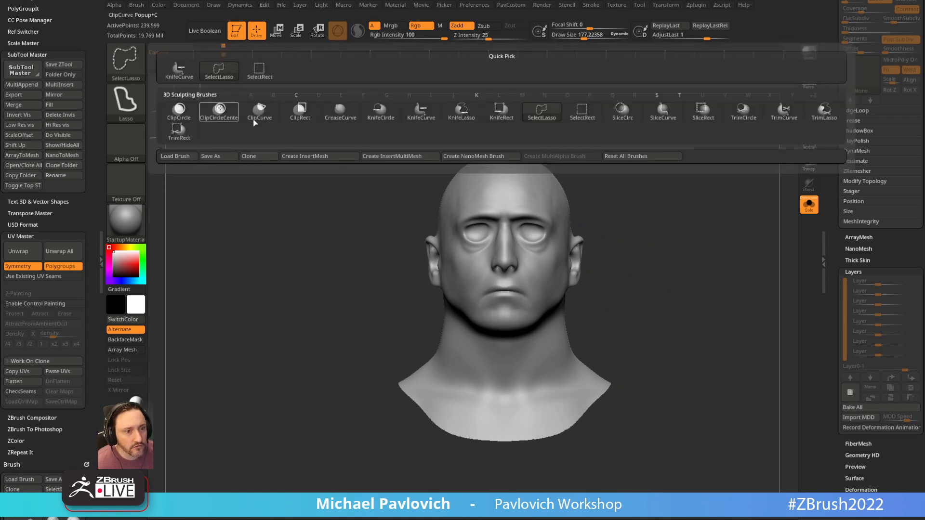
pyautogui.click(663, 111)
pyautogui.keyDown('shift'); pyautogui.moveTo(701, 231); pyautogui.dragTo(704, 221); pyautogui.keyUp('shift')
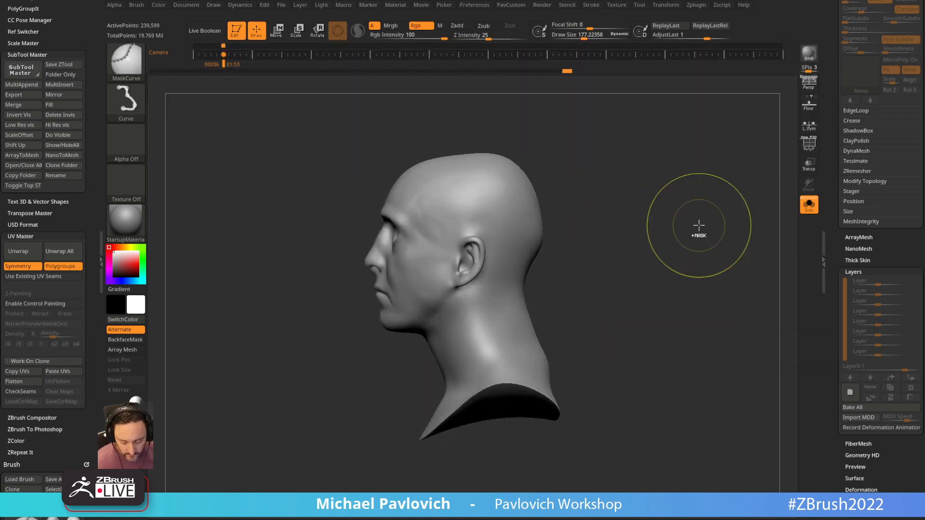
pyautogui.click(810, 150)
pyautogui.keyDown('ctrl'); pyautogui.keyDown('shift'); pyautogui.moveTo(715, 297); pyautogui.dragTo(309, 409); pyautogui.keyUp('shift'); pyautogui.keyUp('ctrl')
pyautogui.keyDown('shift'); pyautogui.moveTo(623, 254); pyautogui.dragTo(631, 264); pyautogui.keyUp('shift')
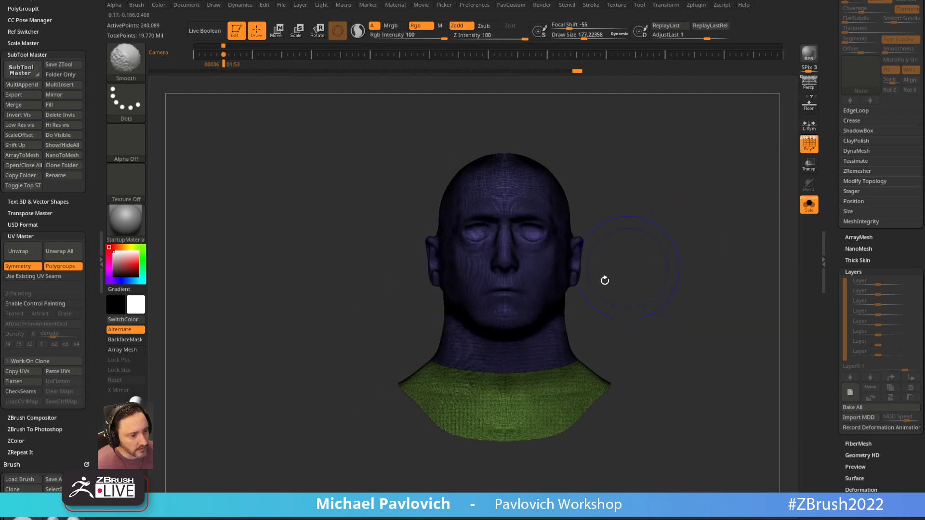
# Isolate the head above the slice, delete the hidden lower neck and close the open hole.
pyautogui.keyDown('ctrl'); pyautogui.keyDown('shift'); pyautogui.click(551, 319); pyautogui.keyUp('shift'); pyautogui.keyUp('ctrl')
pyautogui.press('5')
pyautogui.click(697, 254)
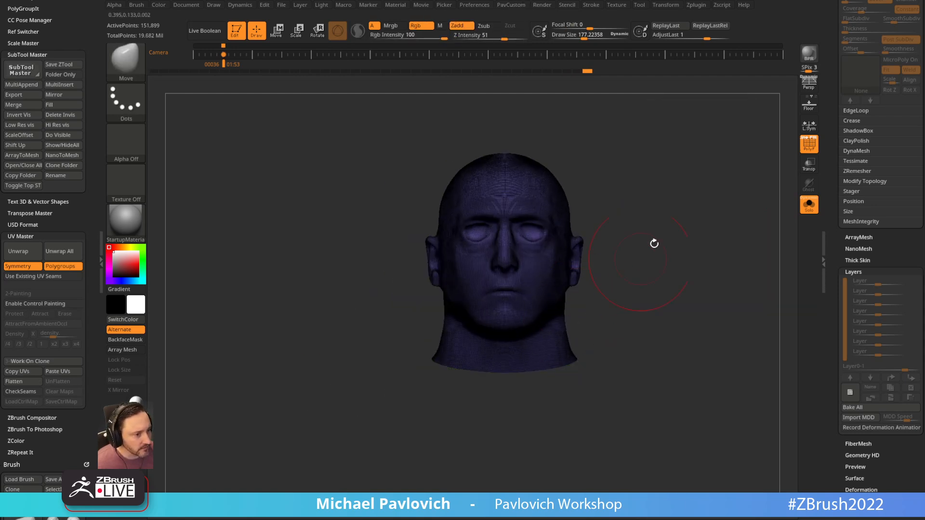
pyautogui.moveTo(679, 250); pyautogui.dragTo(665, 215)
pyautogui.press('5')
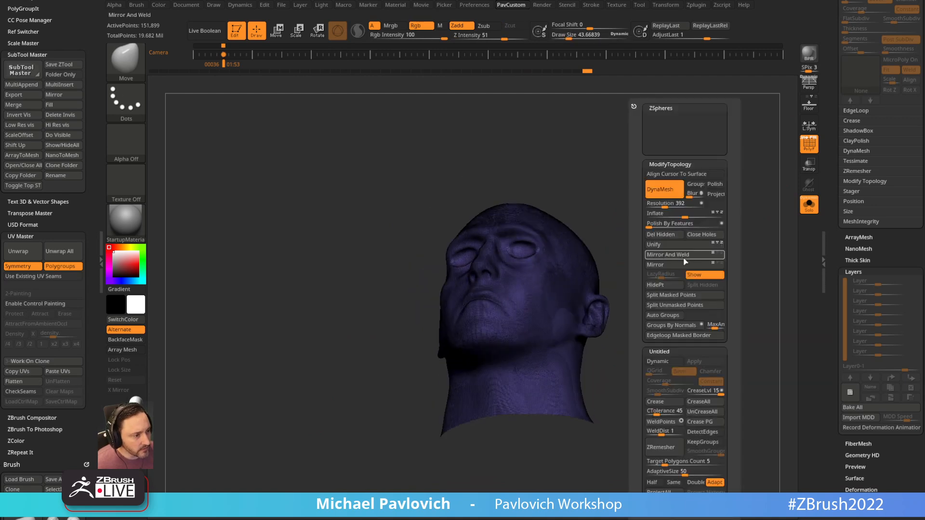
pyautogui.click(703, 234)
pyautogui.moveTo(691, 263); pyautogui.dragTo(706, 332)
pyautogui.keyDown('alt'); pyautogui.moveTo(682, 239); pyautogui.dragTo(703, 241); pyautogui.keyUp('alt')
pyautogui.click(809, 147)
pyautogui.keyDown('alt'); pyautogui.moveTo(681, 165); pyautogui.dragTo(687, 207); pyautogui.keyUp('alt')
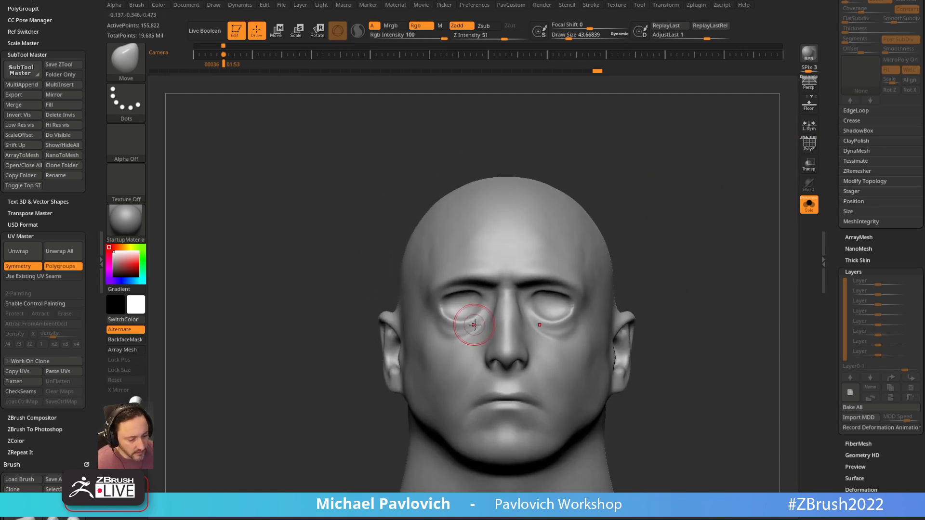
# Adjust the lower eyelids and outer eye corners with the MoveAccu brush.
pyautogui.press('1')
pyautogui.press('s')
pyautogui.moveTo(436, 332)
pyautogui.mouseDown()
pyautogui.moveTo(433, 311)
pyautogui.moveTo(430, 324)
pyautogui.moveTo(467, 307)
pyautogui.mouseUp()
pyautogui.moveTo(638, 236)
pyautogui.keyDown('alt'); pyautogui.mouseDown()
pyautogui.moveTo(625, 224)
pyautogui.moveTo(615, 239)
pyautogui.mouseUp(); pyautogui.keyUp('alt')
pyautogui.press('s')
pyautogui.click(563, 278)
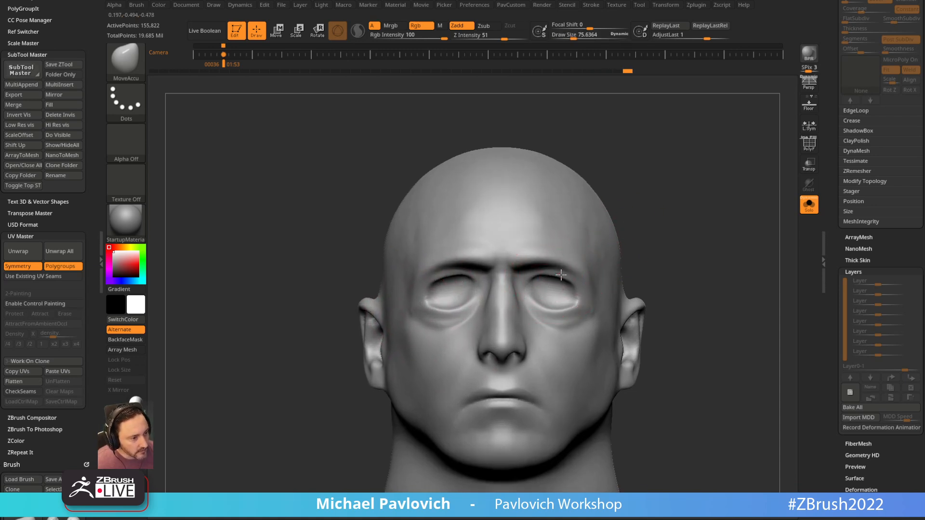
pyautogui.moveTo(576, 299); pyautogui.dragTo(579, 304)
pyautogui.moveTo(694, 234)
pyautogui.mouseDown()
pyautogui.moveTo(684, 215)
pyautogui.moveTo(694, 243)
pyautogui.mouseUp()
# Set the Standard brush to sculpt with Zadd on and Mrgb off for work on the eyelids.
pyautogui.press('3')
pyautogui.press('s')
pyautogui.click(526, 276)
pyautogui.moveTo(663, 162)
pyautogui.mouseDown()
pyautogui.moveTo(723, 169)
pyautogui.moveTo(710, 173)
pyautogui.mouseUp()
pyautogui.moveTo(588, 250); pyautogui.dragTo(535, 263, button='right')
pyautogui.moveTo(635, 234); pyautogui.dragTo(708, 174, button='right')
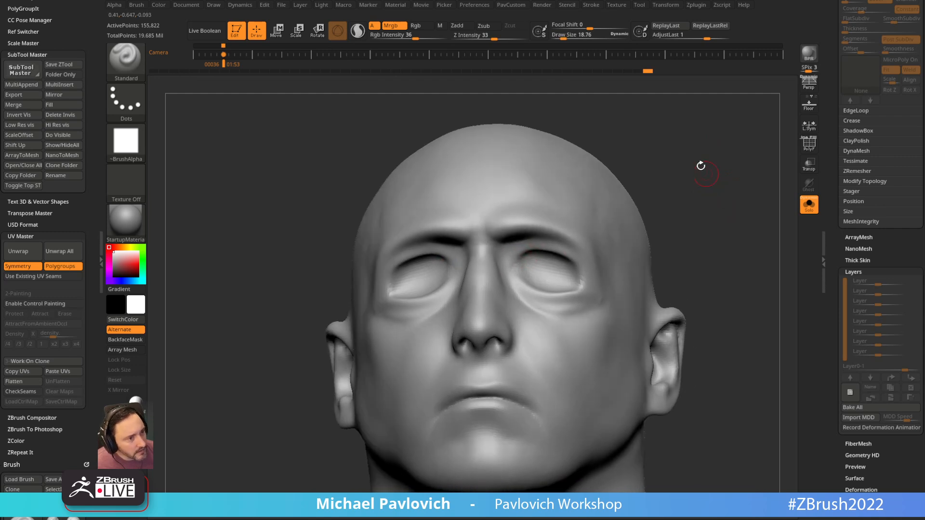
pyautogui.click(458, 26)
pyautogui.click(391, 26)
# Sculpt the eyelid rims with the Standard brush, lowering its Z Intensity to 24.
pyautogui.moveTo(592, 160); pyautogui.dragTo(540, 246, button='right')
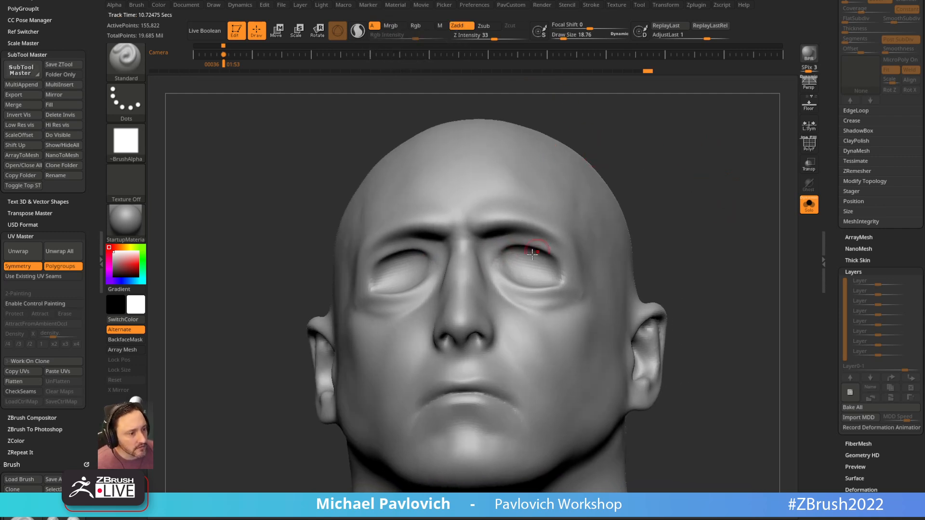
pyautogui.moveTo(493, 258); pyautogui.dragTo(514, 247)
pyautogui.hotkey('ctrl', 'z')
pyautogui.moveTo(493, 38); pyautogui.dragTo(488, 38)
pyautogui.keyDown('alt'); pyautogui.moveTo(617, 113); pyautogui.dragTo(480, 276, button='right'); pyautogui.keyUp('alt')
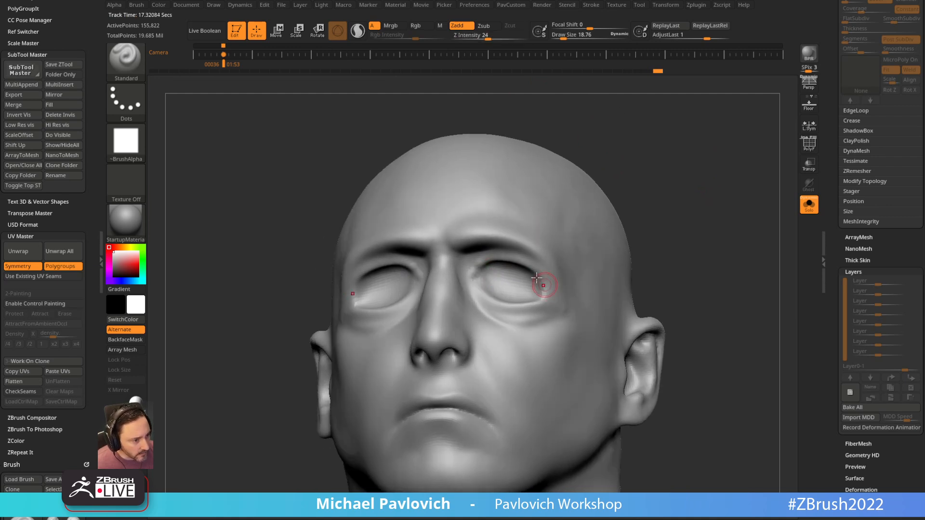
pyautogui.moveTo(578, 269); pyautogui.dragTo(598, 263, button='right')
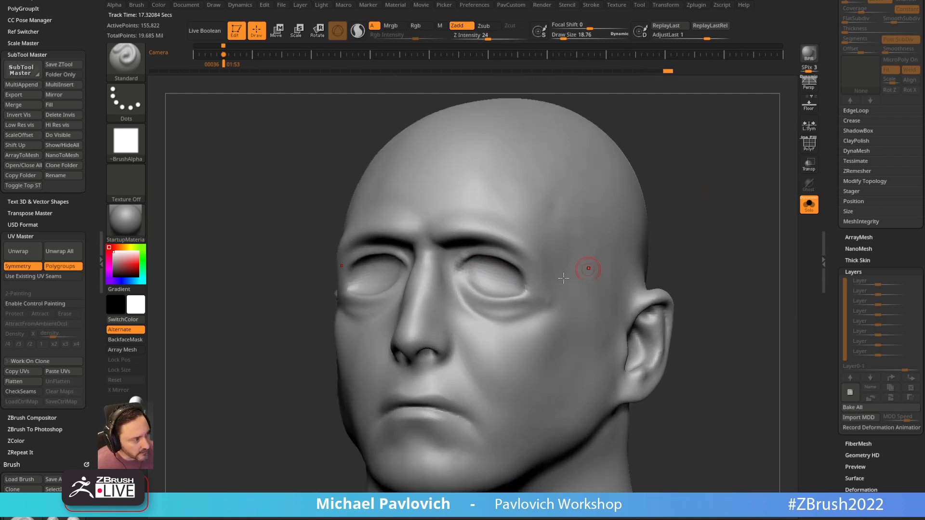
pyautogui.moveTo(664, 182)
pyautogui.mouseDown(button='right')
pyautogui.moveTo(480, 289)
pyautogui.moveTo(655, 212)
pyautogui.moveTo(532, 269)
pyautogui.moveTo(661, 240)
pyautogui.moveTo(638, 227)
pyautogui.moveTo(481, 310)
pyautogui.moveTo(634, 256)
pyautogui.moveTo(631, 247)
pyautogui.moveTo(368, 331)
pyautogui.mouseUp(button='right')
# Fill out the areas beneath the eyes and along the cheekbones with the ClayBuildup brush.
pyautogui.press('b')
pyautogui.press('c')
pyautogui.press('b')
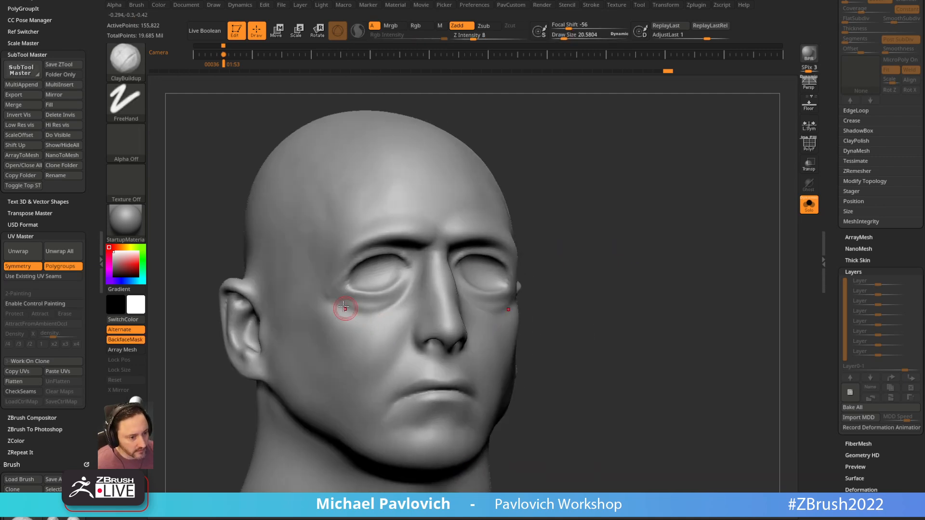
pyautogui.moveTo(609, 206); pyautogui.dragTo(485, 296, button='right')
pyautogui.keyDown('alt'); pyautogui.moveTo(562, 258); pyautogui.dragTo(485, 291, button='right'); pyautogui.keyUp('alt')
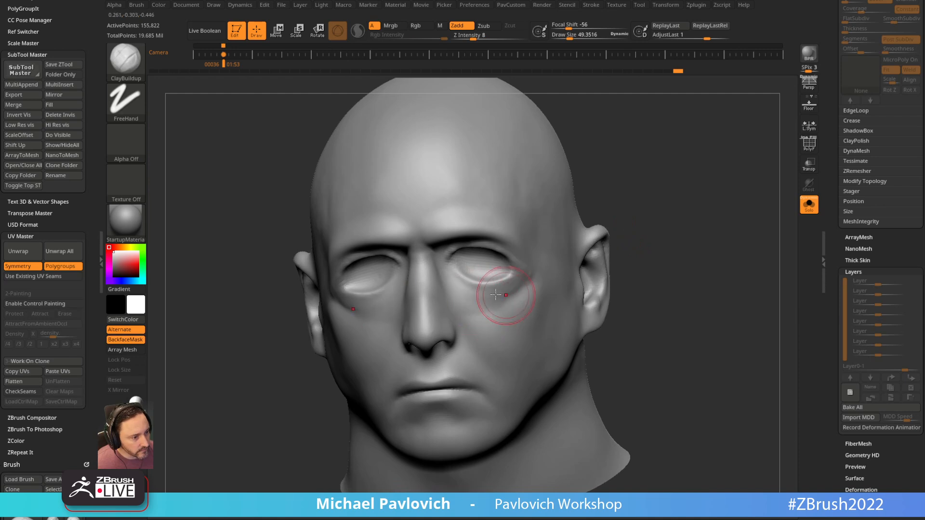
pyautogui.moveTo(666, 214)
pyautogui.mouseDown(button='right')
pyautogui.moveTo(654, 200)
pyautogui.moveTo(464, 279)
pyautogui.mouseUp(button='right')
pyautogui.moveTo(547, 262)
pyautogui.mouseDown(button='right')
pyautogui.moveTo(578, 225)
pyautogui.moveTo(516, 296)
pyautogui.moveTo(677, 220)
pyautogui.moveTo(669, 201)
pyautogui.moveTo(658, 226)
pyautogui.moveTo(593, 255)
pyautogui.mouseUp(button='right')
# Carve the nasolabial folds and the diagonal cheek creases with the DamStandard brush.
pyautogui.press('b')
pyautogui.press('m')
pyautogui.press('v')
pyautogui.press('b')
pyautogui.press('d')
pyautogui.press('s')
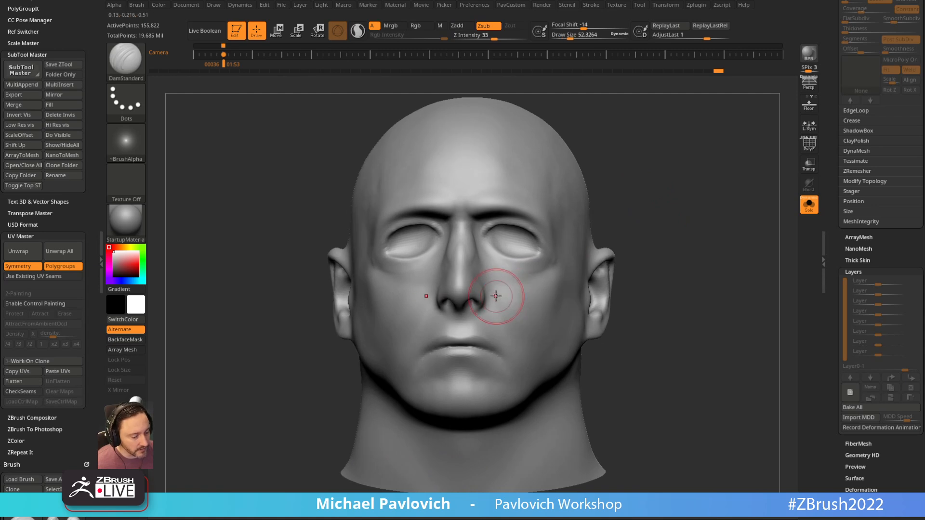
pyautogui.moveTo(673, 240)
pyautogui.mouseDown(button='right')
pyautogui.moveTo(634, 241)
pyautogui.moveTo(578, 269)
pyautogui.mouseUp(button='right')
pyautogui.moveTo(509, 376)
pyautogui.mouseDown(button='right')
pyautogui.moveTo(333, 404)
pyautogui.moveTo(382, 268)
pyautogui.mouseUp(button='right')
pyautogui.moveTo(574, 245); pyautogui.dragTo(648, 244, button='right')
# Build up the cheeks and the sides of the nose between the creases with the ClayBuildup brush, smoothing the forms.
pyautogui.press('b')
pyautogui.press('c')
pyautogui.press('b')
pyautogui.moveTo(827, 114); pyautogui.dragTo(830, 230)
pyautogui.moveTo(640, 242)
pyautogui.mouseDown(button='right')
pyautogui.moveTo(671, 227)
pyautogui.moveTo(512, 311)
pyautogui.moveTo(669, 213)
pyautogui.moveTo(580, 209)
pyautogui.mouseUp(button='right')
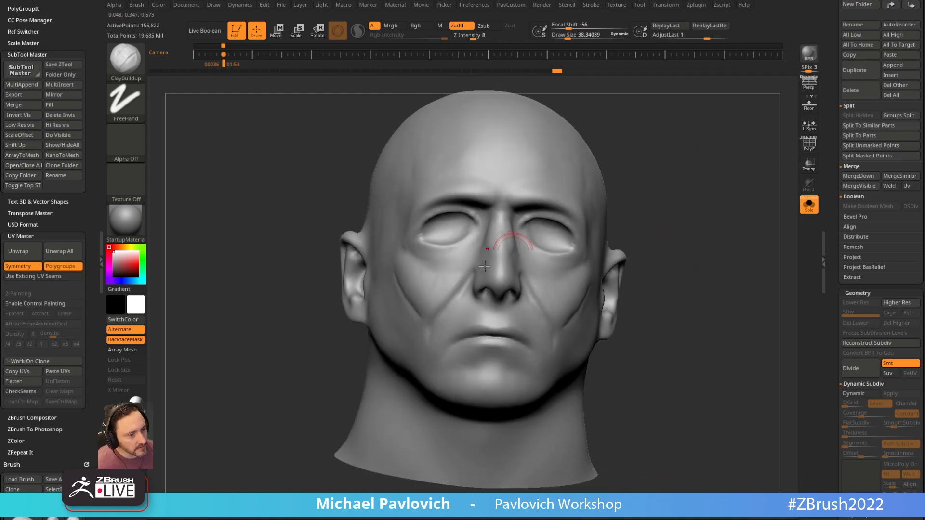
pyautogui.moveTo(400, 265); pyautogui.dragTo(300, 330, button='right')
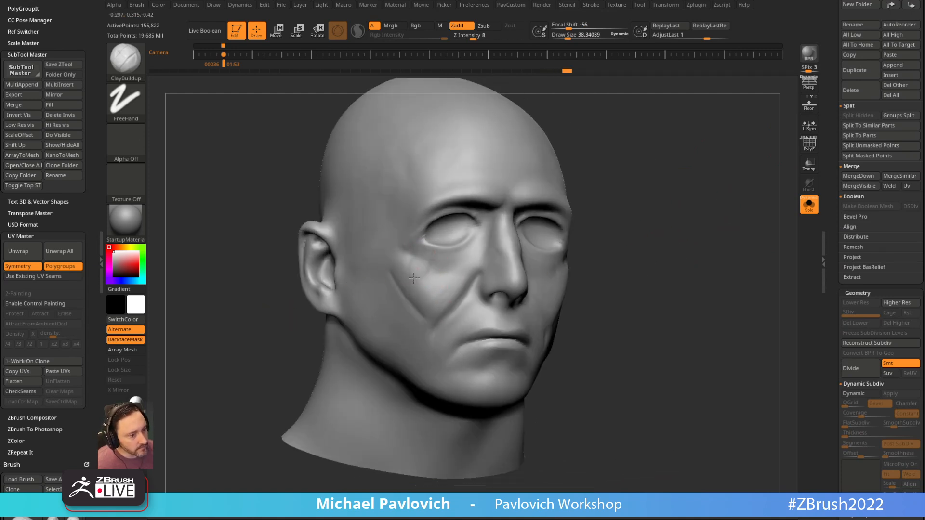
pyautogui.moveTo(413, 207); pyautogui.dragTo(465, 155, button='right')
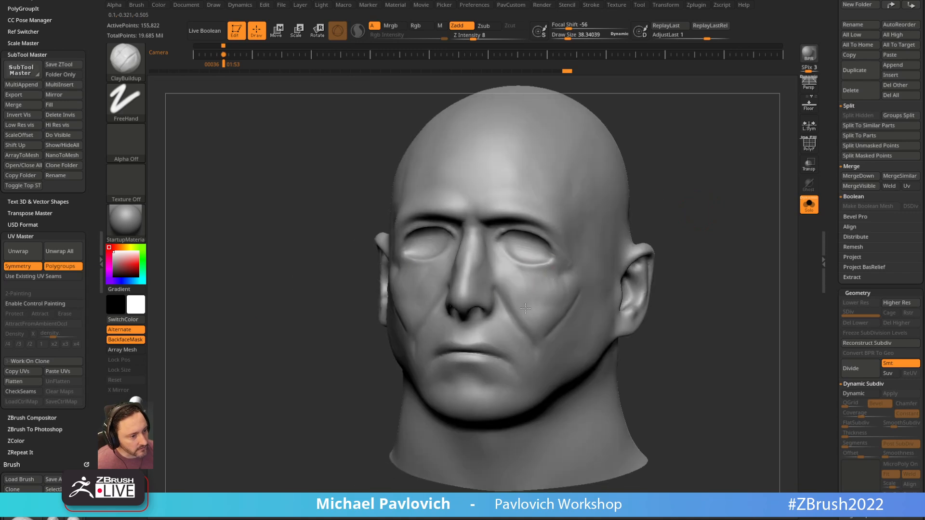
pyautogui.moveTo(641, 239)
pyautogui.mouseDown(button='right')
pyautogui.moveTo(530, 303)
pyautogui.moveTo(744, 189)
pyautogui.moveTo(489, 319)
pyautogui.mouseUp(button='right')
pyautogui.press('shift')
pyautogui.press('shift')
pyautogui.keyDown('alt'); pyautogui.moveTo(723, 238); pyautogui.dragTo(745, 211, button='right'); pyautogui.keyUp('alt')
# Deepen the mouth line and its downturned corners with the DamStandard brush.
pyautogui.press('b')
pyautogui.press('d')
pyautogui.press('s')
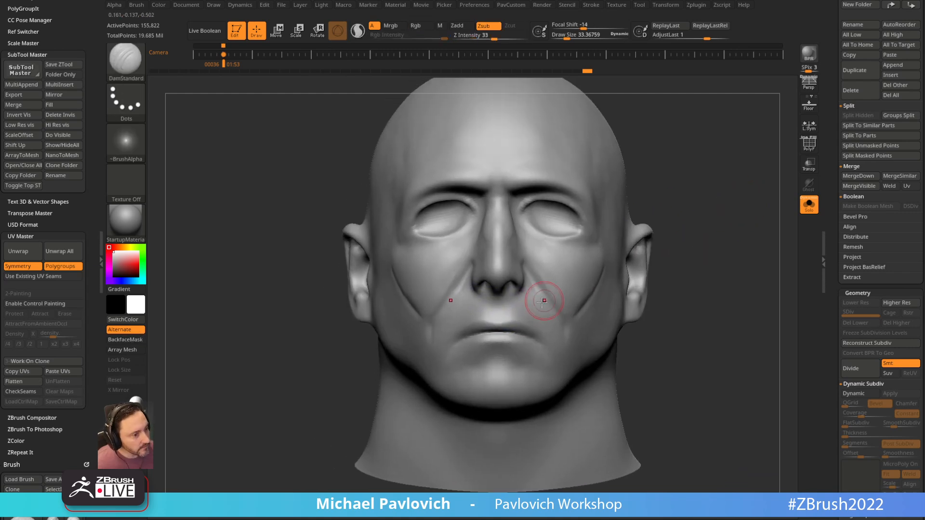
pyautogui.moveTo(726, 248); pyautogui.dragTo(547, 315, button='right')
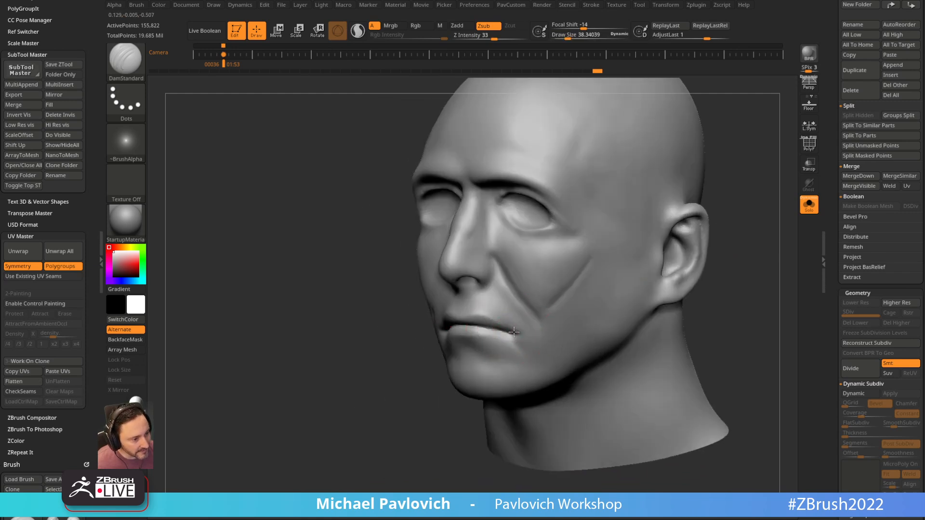
pyautogui.keyDown('shift'); pyautogui.moveTo(505, 342); pyautogui.dragTo(593, 318, button='right'); pyautogui.keyUp('shift')
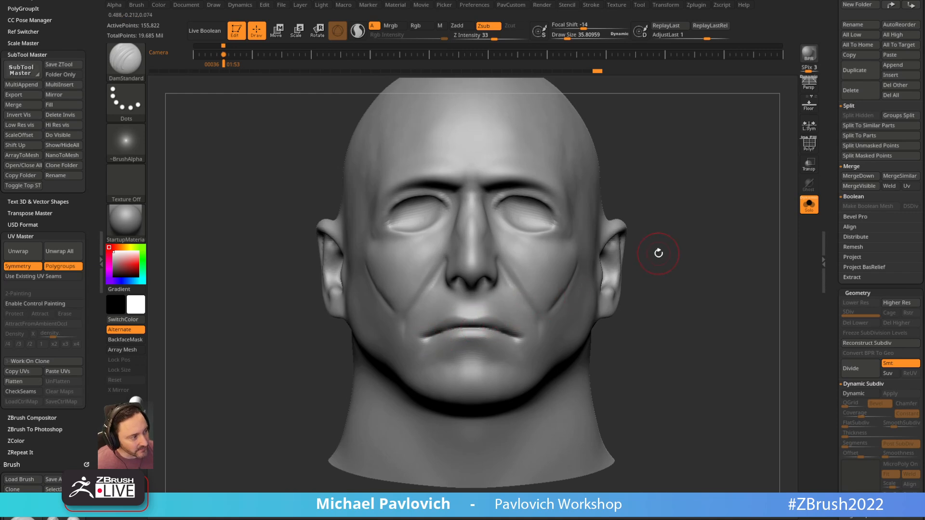
# Define the upper lip's contour with the DamStandard brush.
pyautogui.moveTo(657, 256); pyautogui.dragTo(615, 246, button='right')
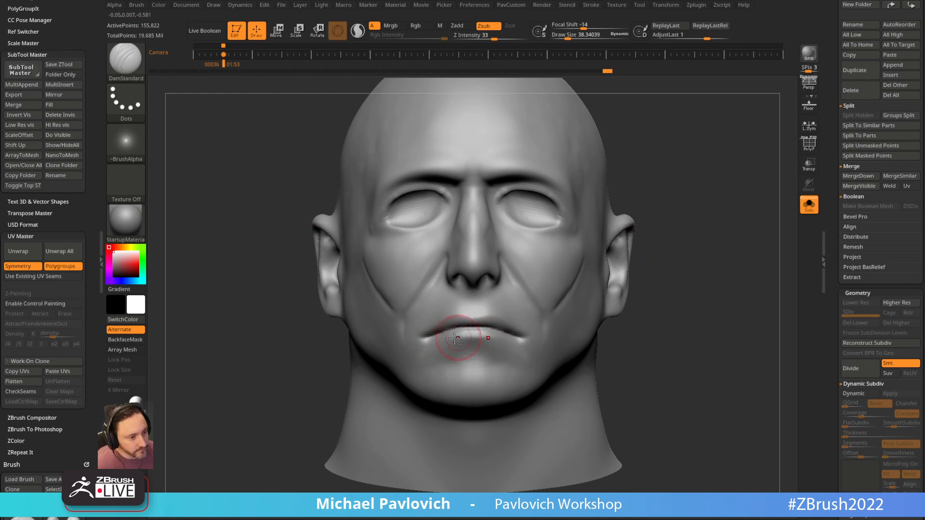
pyautogui.keyDown('shift'); pyautogui.moveTo(677, 261); pyautogui.dragTo(674, 256, button='right'); pyautogui.keyUp('shift')
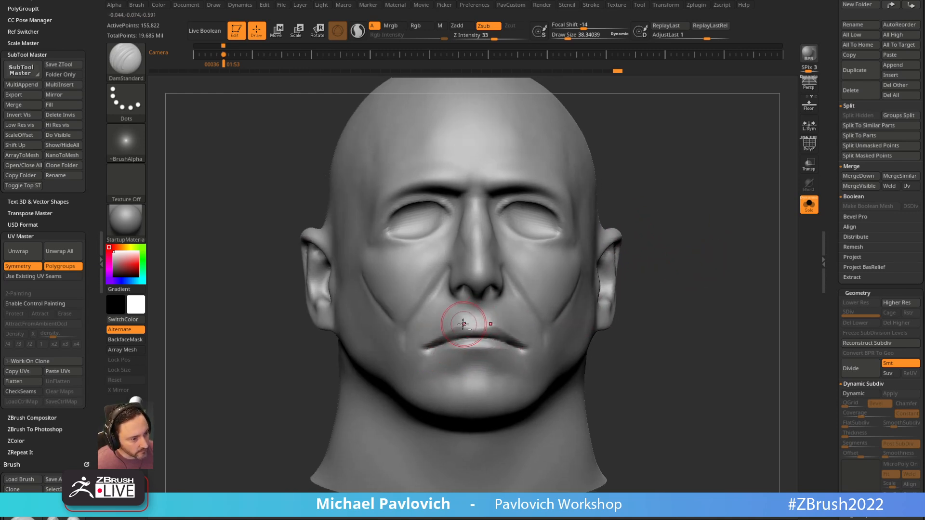
pyautogui.moveTo(465, 321); pyautogui.dragTo(584, 268, button='right')
pyautogui.moveTo(486, 326); pyautogui.dragTo(514, 335)
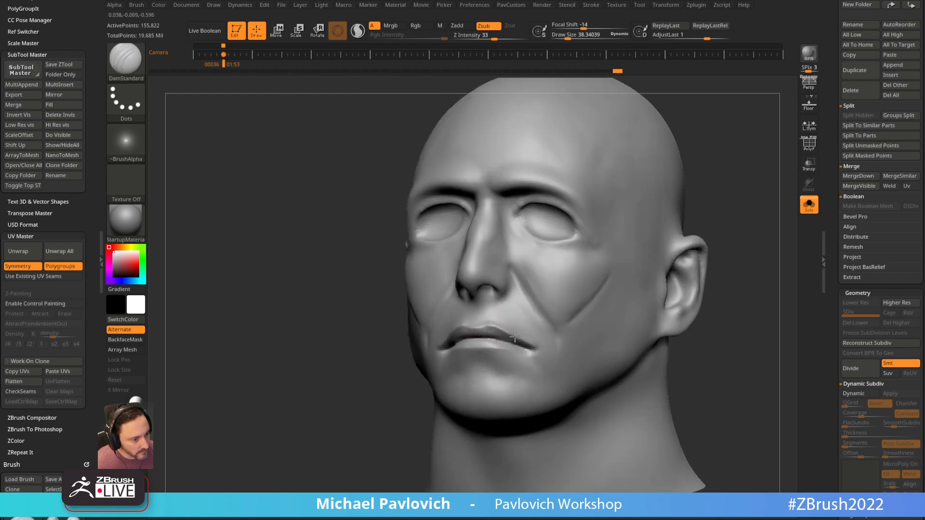
pyautogui.moveTo(692, 273)
pyautogui.mouseDown(button='right')
pyautogui.moveTo(731, 237)
pyautogui.moveTo(710, 248)
pyautogui.moveTo(689, 210)
pyautogui.moveTo(694, 262)
pyautogui.mouseUp(button='right')
# Add volume around the lips with the Clay brush at an adjusted draw size.
pyautogui.press('b')
pyautogui.press('c')
pyautogui.press('l')
pyautogui.press('s')
pyautogui.click(460, 336)
pyautogui.moveTo(429, 362); pyautogui.dragTo(460, 346)
pyautogui.moveTo(668, 250)
pyautogui.mouseDown(button='right')
pyautogui.moveTo(687, 256)
pyautogui.moveTo(511, 286)
pyautogui.mouseUp(button='right')
# Sculpt the philtrum ridges above the upper lip with the Standard brush and smooth the surrounding surface.
pyautogui.press('b')
pyautogui.press('s')
pyautogui.press('t')
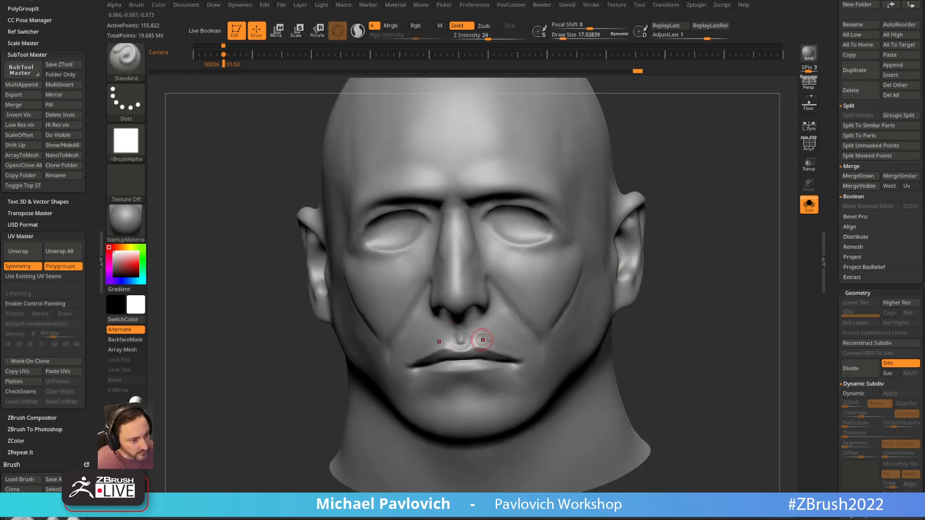
pyautogui.moveTo(677, 265); pyautogui.dragTo(634, 248, button='right')
pyautogui.moveTo(733, 221); pyautogui.dragTo(708, 251, button='right')
pyautogui.moveTo(493, 313); pyautogui.dragTo(473, 326, button='right')
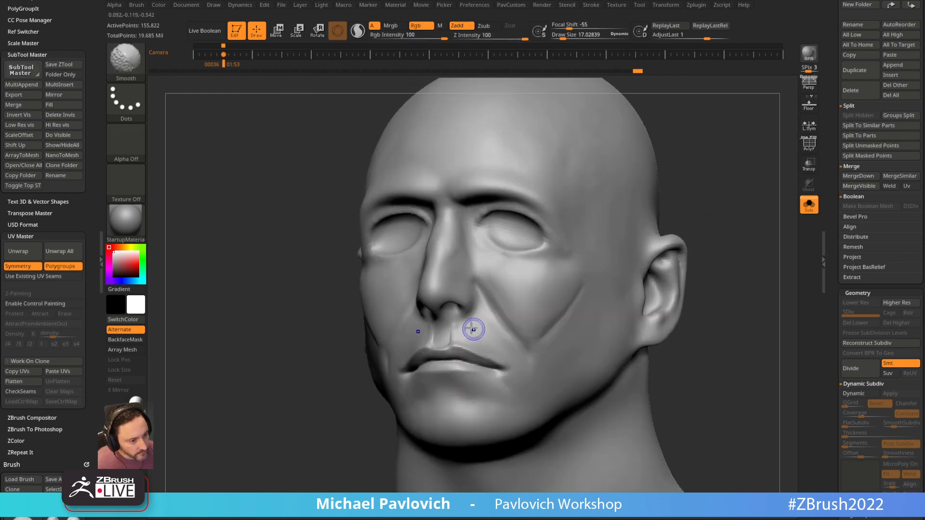
pyautogui.moveTo(458, 291)
pyautogui.mouseDown(button='right')
pyautogui.moveTo(458, 329)
pyautogui.moveTo(673, 223)
pyautogui.moveTo(640, 207)
pyautogui.moveTo(673, 204)
pyautogui.moveTo(648, 185)
pyautogui.mouseUp(button='right')
# Adjust the shape around the lower nose with the Move brush.
pyautogui.press('b')
pyautogui.press('m')
pyautogui.press('v')
pyautogui.moveTo(439, 316); pyautogui.dragTo(440, 285)
pyautogui.moveTo(621, 180)
pyautogui.mouseDown(button='right')
pyautogui.moveTo(675, 171)
pyautogui.moveTo(681, 190)
pyautogui.moveTo(653, 181)
pyautogui.moveTo(651, 201)
pyautogui.moveTo(640, 184)
pyautogui.moveTo(464, 309)
pyautogui.mouseUp(button='right')
# Carve the crease around the nostril wing with the DamStandard brush and smooth the nasolabial fold toward the mouth corner.
pyautogui.press('b')
pyautogui.press('d')
pyautogui.press('s')
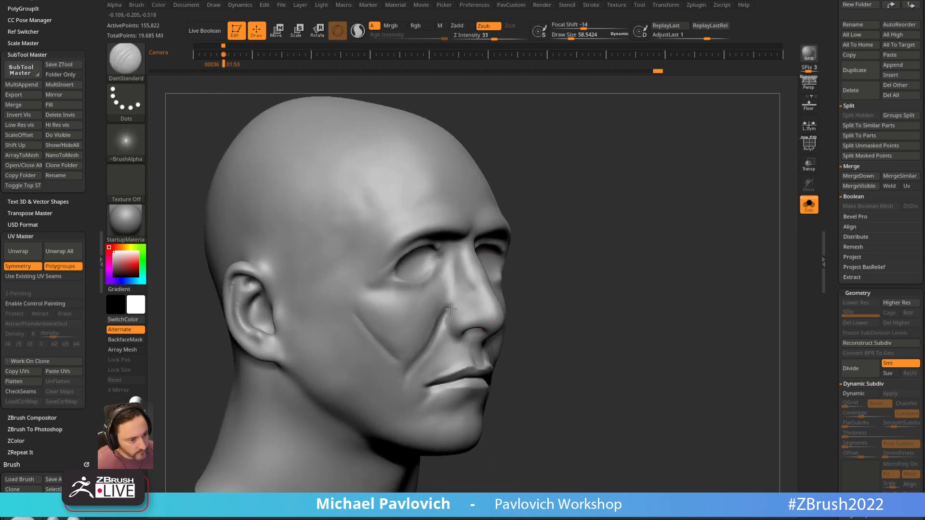
pyautogui.moveTo(450, 310); pyautogui.dragTo(471, 302)
pyautogui.moveTo(508, 298); pyautogui.dragTo(453, 308, button='right')
pyautogui.press('s')
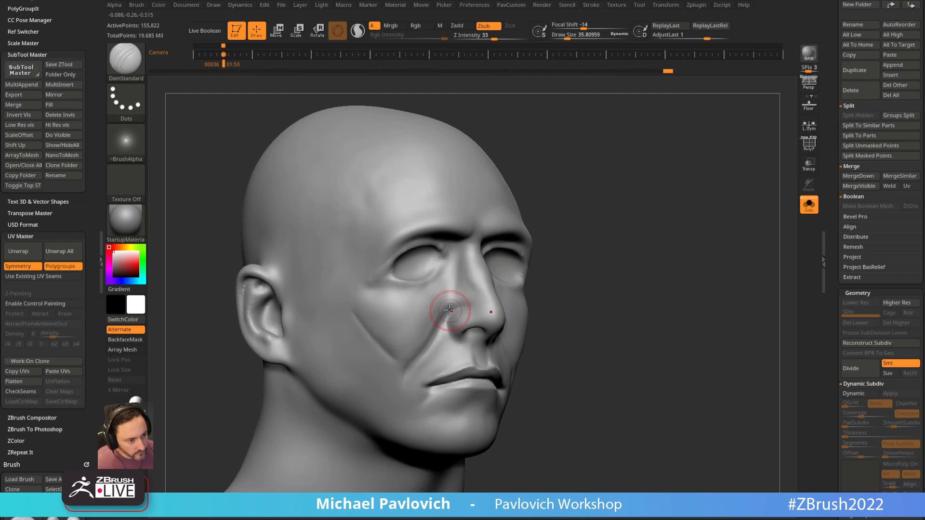
pyautogui.moveTo(451, 307); pyautogui.dragTo(449, 307)
pyautogui.keyDown('shift'); pyautogui.moveTo(443, 318); pyautogui.dragTo(410, 365); pyautogui.keyUp('shift')
pyautogui.moveTo(347, 331); pyautogui.dragTo(407, 264, button='right')
pyautogui.moveTo(591, 341)
pyautogui.mouseDown(button='right')
pyautogui.moveTo(736, 233)
pyautogui.moveTo(680, 254)
pyautogui.moveTo(705, 256)
pyautogui.moveTo(692, 259)
pyautogui.moveTo(687, 244)
pyautogui.moveTo(689, 258)
pyautogui.moveTo(681, 250)
pyautogui.mouseUp(button='right')
# Build up the forms around the mouth corners and lower cheek with the ClayBuildup brush.
pyautogui.press('b')
pyautogui.press('c')
pyautogui.press('b')
pyautogui.press('s')
pyautogui.moveTo(471, 357)
pyautogui.mouseDown()
pyautogui.moveTo(458, 337)
pyautogui.moveTo(468, 355)
pyautogui.moveTo(483, 349)
pyautogui.moveTo(470, 338)
pyautogui.mouseUp()
pyautogui.moveTo(487, 333); pyautogui.dragTo(347, 330, button='right')
pyautogui.moveTo(565, 334); pyautogui.dragTo(553, 338)
pyautogui.moveTo(337, 378)
pyautogui.mouseDown()
pyautogui.moveTo(438, 400)
pyautogui.moveTo(450, 392)
pyautogui.mouseUp()
pyautogui.moveTo(471, 366)
pyautogui.mouseDown()
pyautogui.moveTo(463, 355)
pyautogui.moveTo(501, 349)
pyautogui.mouseUp()
pyautogui.moveTo(675, 276)
pyautogui.mouseDown()
pyautogui.moveTo(659, 274)
pyautogui.moveTo(683, 270)
pyautogui.mouseUp()
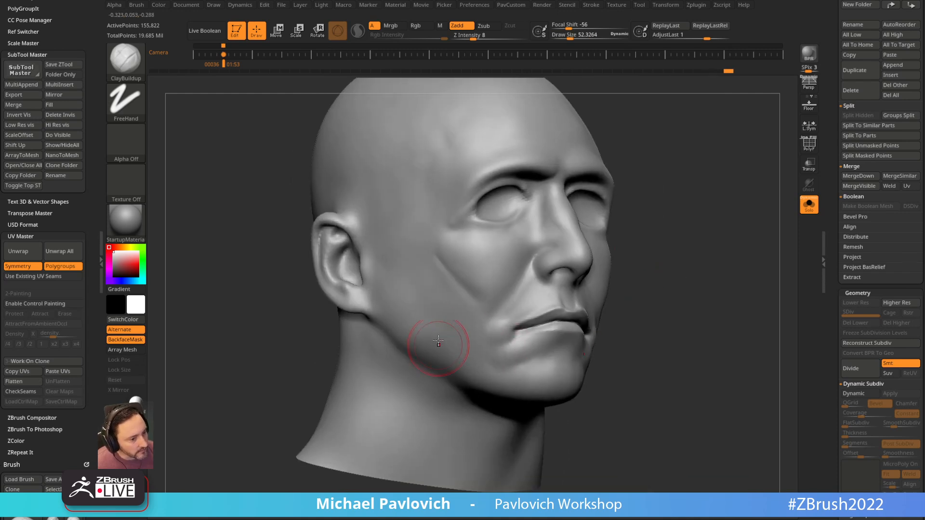
# Add volume along the jaw and lower cheek with ClayBuildup strokes.
pyautogui.moveTo(446, 342); pyautogui.dragTo(461, 336)
pyautogui.moveTo(628, 265); pyautogui.dragTo(658, 220)
pyautogui.moveTo(421, 320)
pyautogui.mouseDown()
pyautogui.moveTo(451, 339)
pyautogui.moveTo(473, 331)
pyautogui.mouseUp()
pyautogui.moveTo(668, 270); pyautogui.dragTo(621, 283)
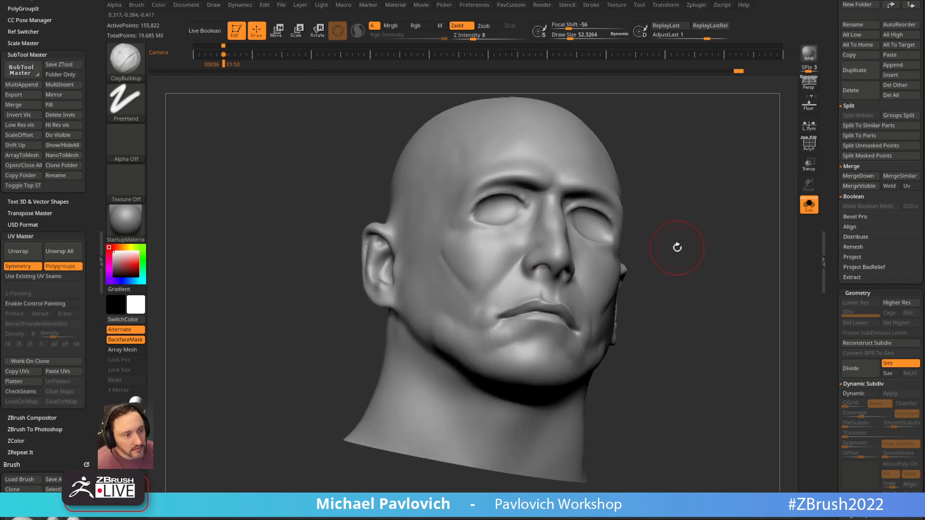
pyautogui.moveTo(677, 246); pyautogui.dragTo(697, 220)
pyautogui.moveTo(465, 339)
pyautogui.mouseDown()
pyautogui.moveTo(458, 332)
pyautogui.moveTo(472, 325)
pyautogui.mouseUp()
pyautogui.moveTo(617, 290)
pyautogui.mouseDown()
pyautogui.moveTo(682, 297)
pyautogui.moveTo(718, 279)
pyautogui.mouseUp()
# Refine the jawline and cheek with a smaller ClayBuildup brush and smooth the strokes below the cheek crease.
pyautogui.press('[')
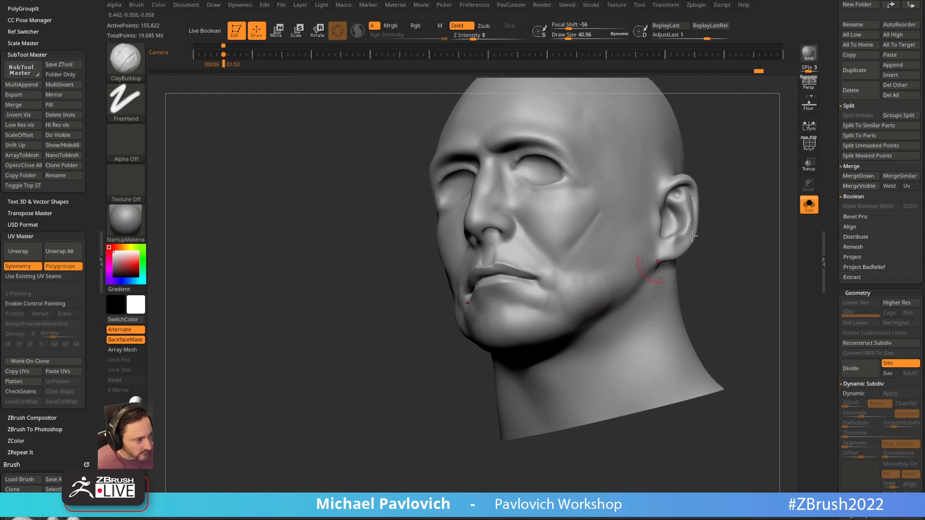
pyautogui.moveTo(653, 267); pyautogui.dragTo(746, 182)
pyautogui.moveTo(539, 311); pyautogui.dragTo(543, 308)
pyautogui.moveTo(664, 268); pyautogui.dragTo(631, 273)
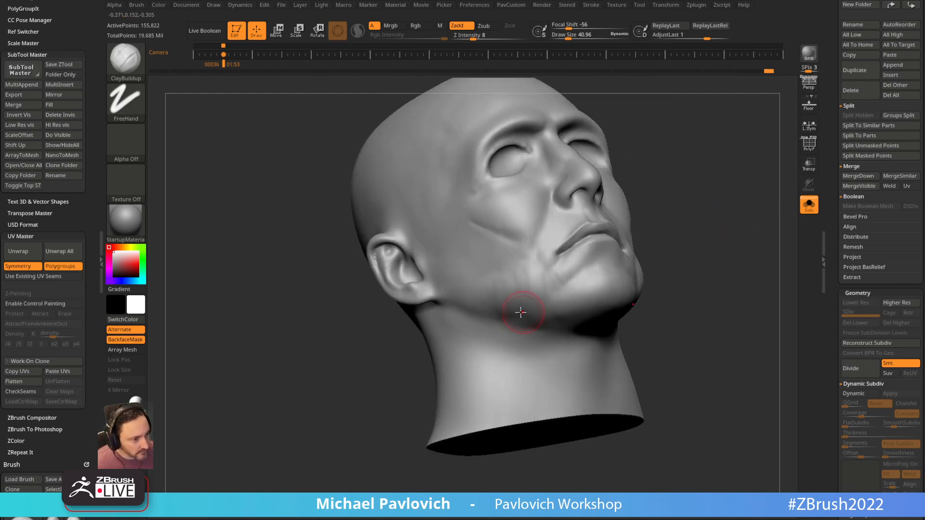
pyautogui.moveTo(671, 246); pyautogui.dragTo(646, 245)
pyautogui.keyDown('shift'); pyautogui.moveTo(523, 289); pyautogui.dragTo(500, 276); pyautogui.keyUp('shift')
pyautogui.moveTo(702, 215)
pyautogui.mouseDown()
pyautogui.moveTo(711, 200)
pyautogui.moveTo(694, 209)
pyautogui.mouseUp()
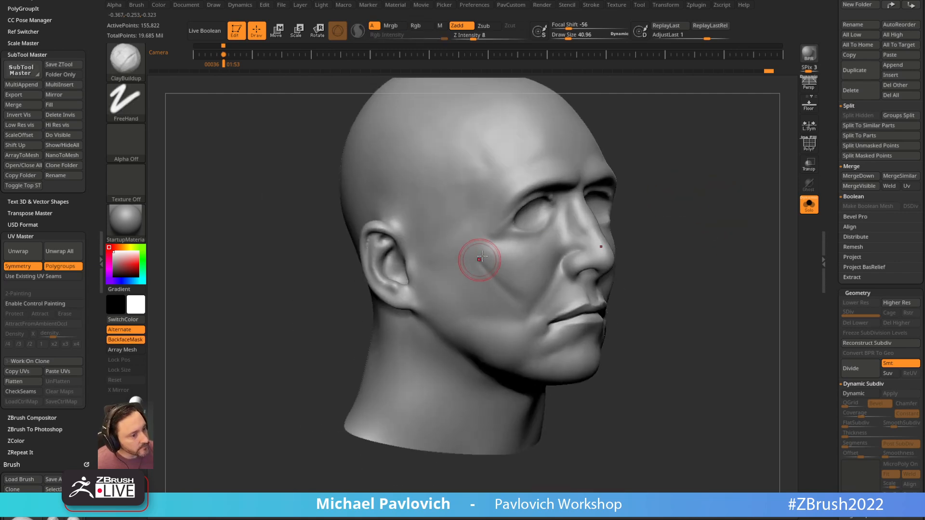
pyautogui.moveTo(611, 239); pyautogui.dragTo(708, 233)
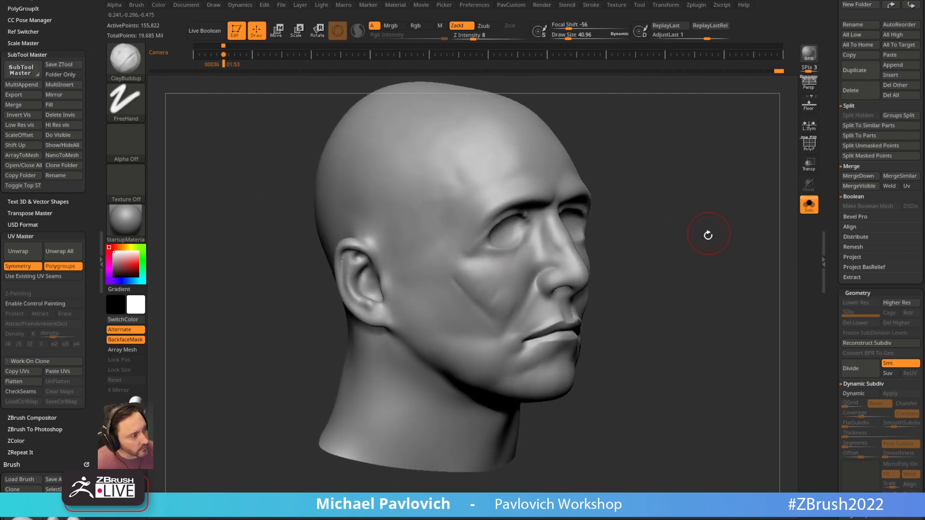
# Carve wrinkles beneath the eyes with the DamStandard brush, setting its draw size to about 28.75.
pyautogui.moveTo(776, 202)
pyautogui.mouseDown()
pyautogui.moveTo(741, 192)
pyautogui.moveTo(684, 203)
pyautogui.moveTo(697, 170)
pyautogui.moveTo(494, 263)
pyautogui.mouseUp()
pyautogui.press('b')
pyautogui.press('d')
pyautogui.press('s')
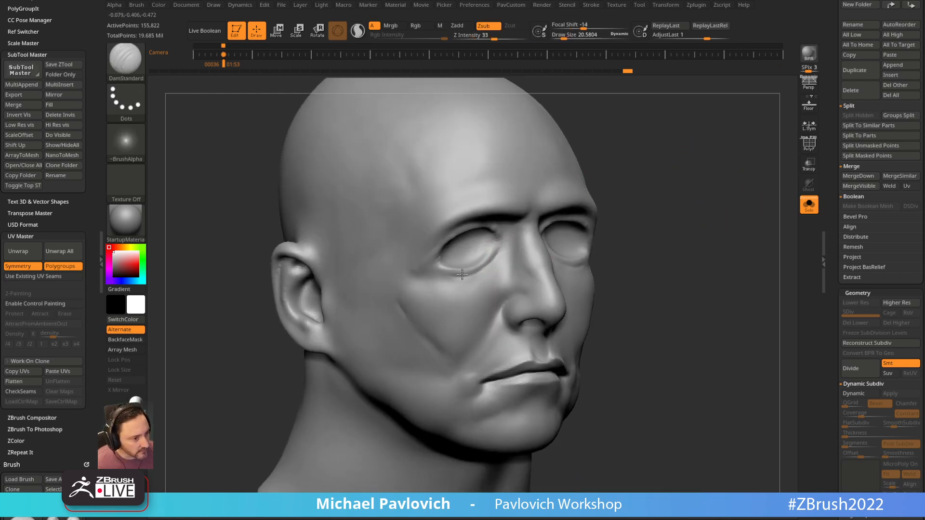
pyautogui.moveTo(613, 210); pyautogui.dragTo(628, 199)
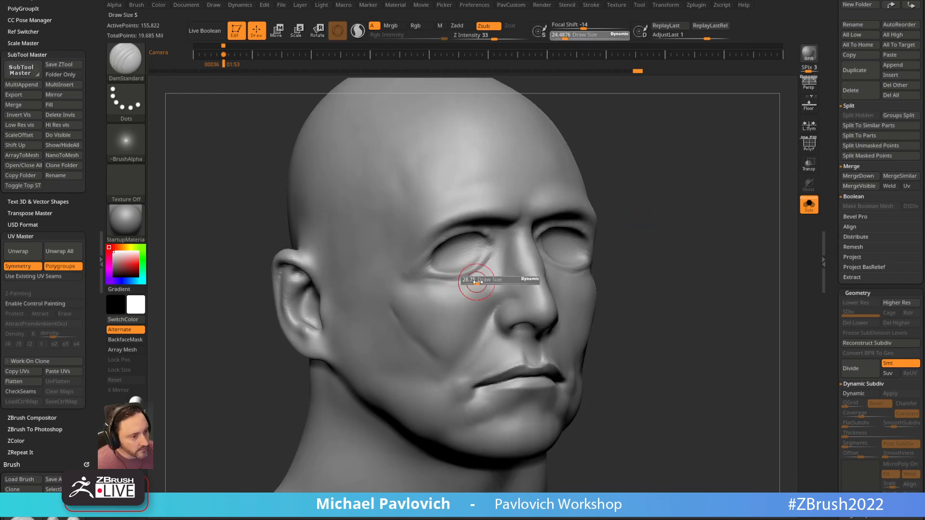
pyautogui.moveTo(428, 297); pyautogui.dragTo(479, 283)
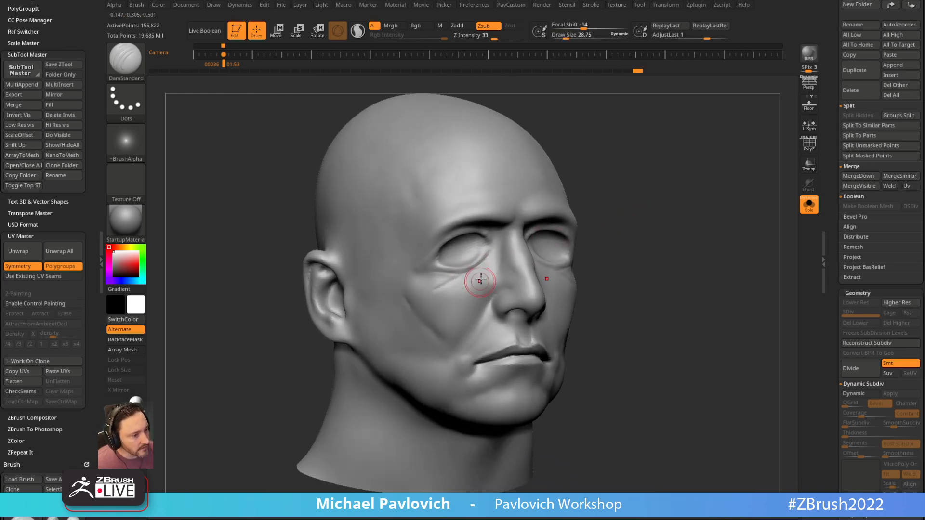
# Build up the cheek beside the nose with the ClayBuildup brush and smooth the strokes.
pyautogui.moveTo(632, 243)
pyautogui.mouseDown()
pyautogui.moveTo(640, 206)
pyautogui.moveTo(677, 200)
pyautogui.moveTo(633, 196)
pyautogui.moveTo(650, 204)
pyautogui.moveTo(639, 215)
pyautogui.moveTo(602, 217)
pyautogui.mouseUp()
pyautogui.press('2')
pyautogui.moveTo(476, 318); pyautogui.dragTo(502, 290)
pyautogui.moveTo(600, 218); pyautogui.dragTo(627, 236)
pyautogui.keyDown('shift'); pyautogui.moveTo(476, 295); pyautogui.dragTo(482, 290); pyautogui.keyUp('shift')
# Smooth the brow ridge and the lower forehead above the eyes.
pyautogui.moveTo(739, 179)
pyautogui.mouseDown()
pyautogui.moveTo(724, 178)
pyautogui.moveTo(717, 193)
pyautogui.mouseUp()
pyautogui.keyDown('alt'); pyautogui.moveTo(715, 207); pyautogui.dragTo(720, 189); pyautogui.keyUp('alt')
pyautogui.keyDown('alt'); pyautogui.moveTo(682, 158); pyautogui.dragTo(653, 199); pyautogui.keyUp('alt')
pyautogui.moveTo(706, 184)
pyautogui.keyDown('alt'); pyautogui.mouseDown()
pyautogui.moveTo(694, 192)
pyautogui.moveTo(688, 168)
pyautogui.mouseUp(); pyautogui.keyUp('alt')
pyautogui.keyDown('shift'); pyautogui.moveTo(554, 239); pyautogui.dragTo(534, 245); pyautogui.keyUp('shift')
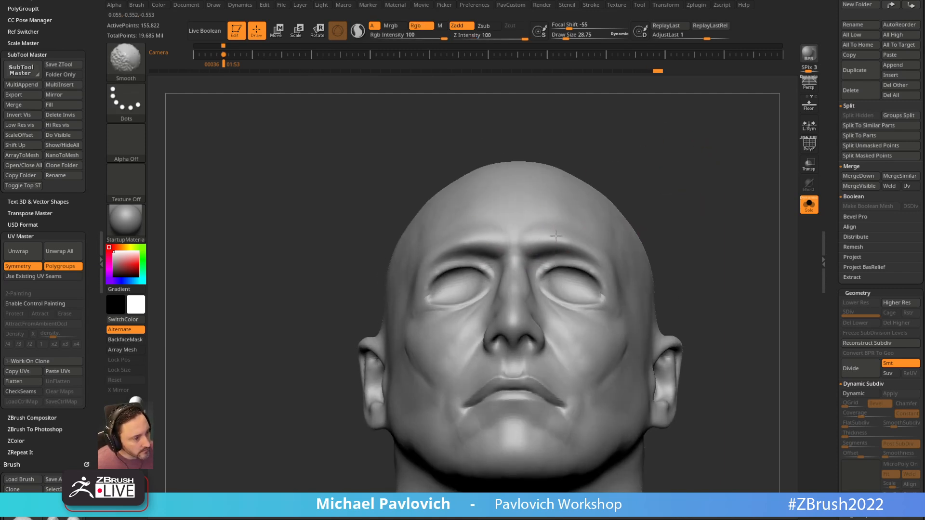
pyautogui.moveTo(599, 242); pyautogui.dragTo(564, 236, button='right')
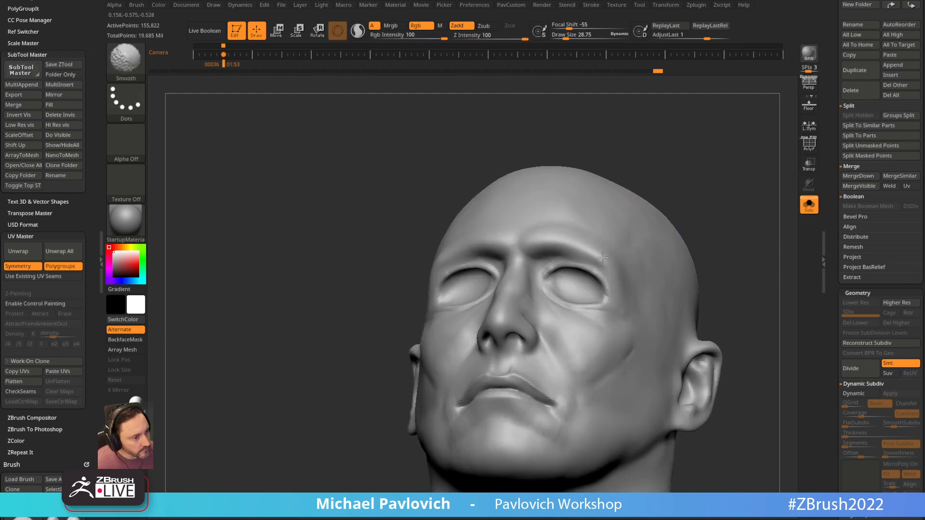
pyautogui.keyDown('shift'); pyautogui.moveTo(537, 239); pyautogui.dragTo(553, 234); pyautogui.keyUp('shift')
# Carve angled frown furrows above the inner brows with the DamStandard brush.
pyautogui.moveTo(617, 163)
pyautogui.mouseDown()
pyautogui.moveTo(684, 183)
pyautogui.moveTo(617, 193)
pyautogui.moveTo(686, 178)
pyautogui.moveTo(678, 162)
pyautogui.mouseUp()
pyautogui.press('b')
pyautogui.press('d')
pyautogui.press('s')
pyautogui.press('[')
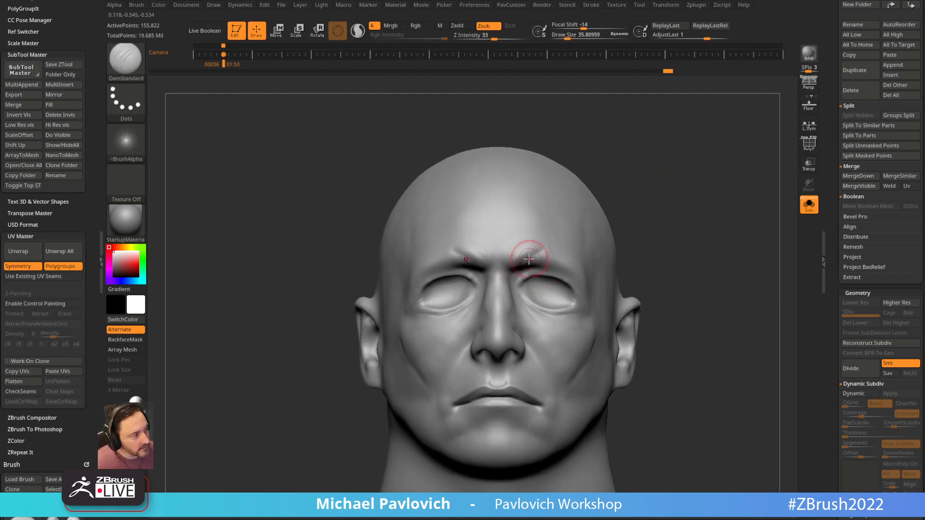
pyautogui.moveTo(544, 251); pyautogui.dragTo(597, 231, button='right')
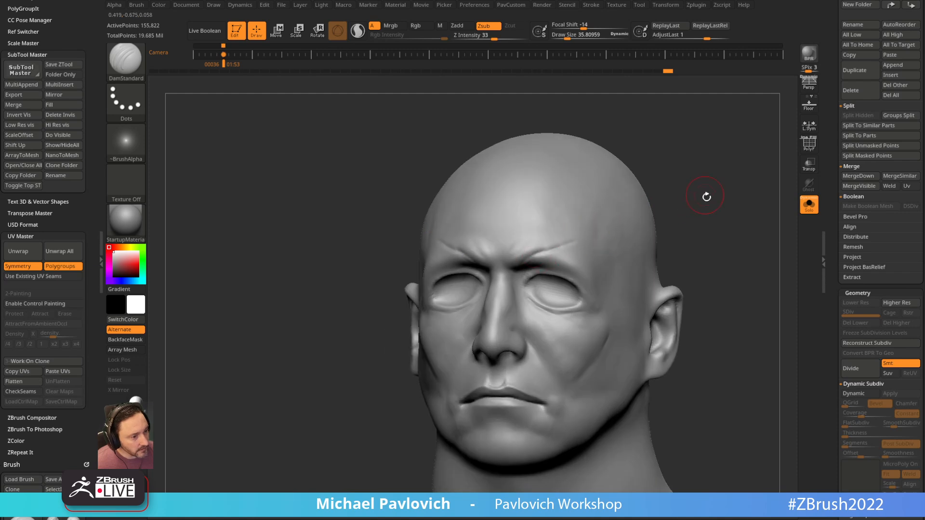
# Build up the flesh around the frown furrows and forehead with the ClayBuildup brush, resizing it to about 41.
pyautogui.keyDown('shift'); pyautogui.moveTo(705, 194); pyautogui.dragTo(665, 163, button='right'); pyautogui.keyUp('shift')
pyautogui.press('b')
pyautogui.press('c')
pyautogui.press('b')
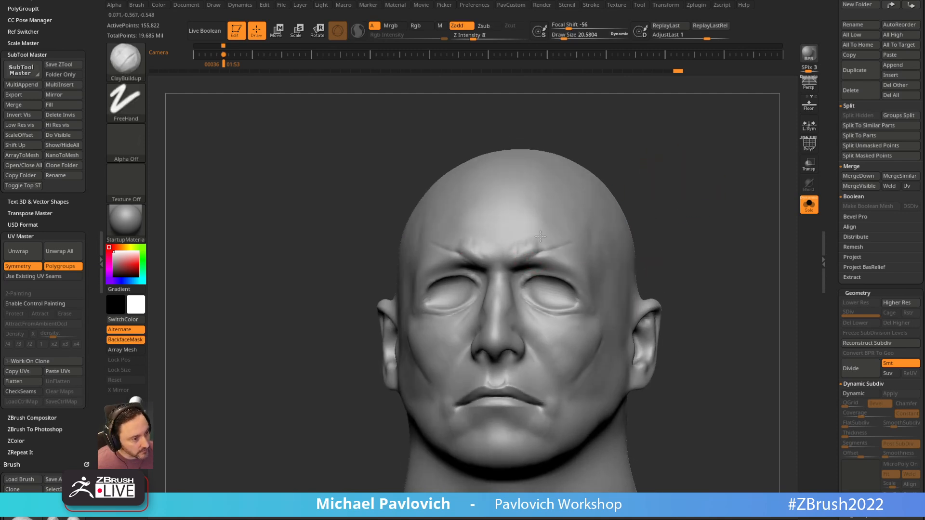
pyautogui.press(']')
pyautogui.moveTo(656, 182); pyautogui.dragTo(562, 233, button='right')
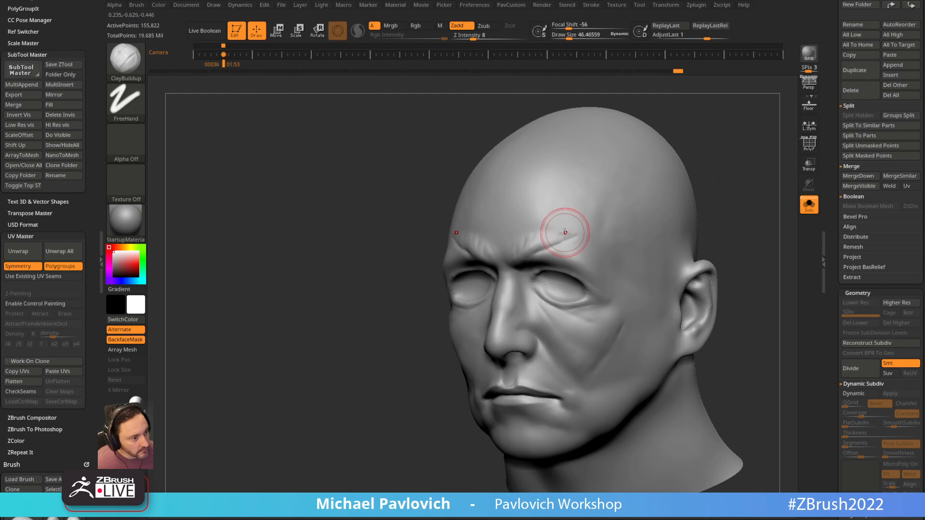
pyautogui.moveTo(667, 130)
pyautogui.mouseDown(button='right')
pyautogui.moveTo(737, 124)
pyautogui.moveTo(669, 155)
pyautogui.mouseUp(button='right')
pyautogui.press('s')
pyautogui.click(506, 241)
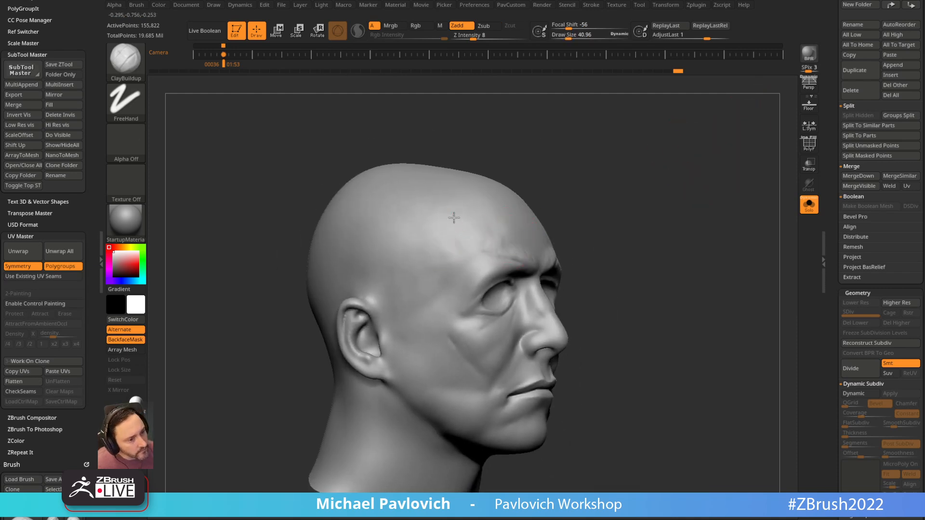
# Smooth the ClayBuildup strokes across the temple and brow.
pyautogui.moveTo(557, 183); pyautogui.dragTo(518, 195, button='right')
pyautogui.keyDown('shift'); pyautogui.moveTo(477, 224); pyautogui.dragTo(495, 228); pyautogui.keyUp('shift')
pyautogui.keyDown('shift'); pyautogui.moveTo(528, 260); pyautogui.dragTo(536, 258); pyautogui.keyUp('shift')
pyautogui.moveTo(703, 193)
pyautogui.keyDown('shift'); pyautogui.mouseDown(button='right')
pyautogui.moveTo(681, 196)
pyautogui.moveTo(708, 204)
pyautogui.moveTo(702, 147)
pyautogui.mouseUp(button='right'); pyautogui.keyUp('shift')
# Adjust the contour of the brow and outer eye area with the Move brush, working from below the head.
pyautogui.press('b')
pyautogui.press('m')
pyautogui.press('v')
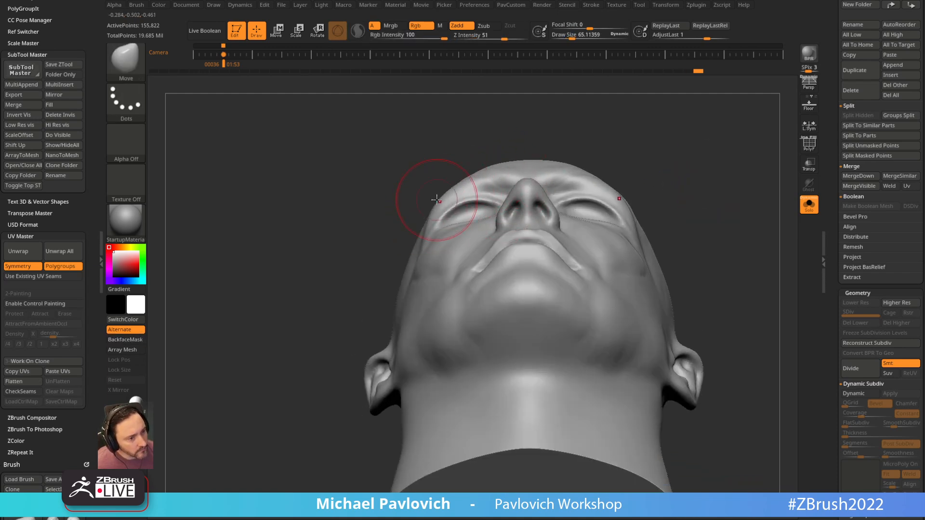
pyautogui.moveTo(621, 141)
pyautogui.mouseDown(button='right')
pyautogui.moveTo(671, 160)
pyautogui.moveTo(688, 190)
pyautogui.moveTo(711, 168)
pyautogui.moveTo(690, 141)
pyautogui.moveTo(708, 159)
pyautogui.moveTo(704, 136)
pyautogui.mouseUp(button='right')
# Deepen the creases around the upper eyelids and inner eye corners with a smaller DamStandard brush.
pyautogui.press('b')
pyautogui.press('d')
pyautogui.press('s')
pyautogui.press('[')
pyautogui.press('[')
pyautogui.press('[')
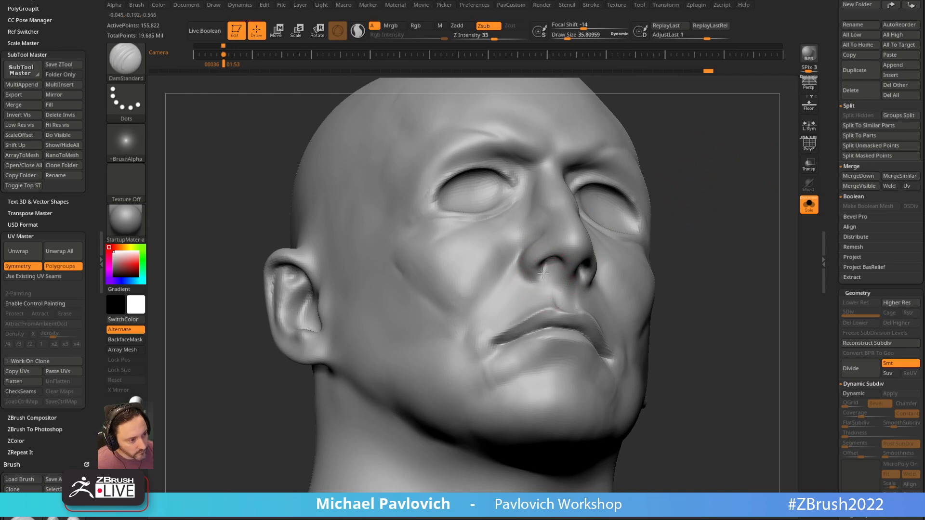
# Define the fold running from the nose toward the mouth corner with a large Dam_Standard brush.
pyautogui.press('f')
pyautogui.moveTo(671, 221)
pyautogui.mouseDown(button='right')
pyautogui.moveTo(727, 211)
pyautogui.moveTo(722, 194)
pyautogui.mouseUp(button='right')
pyautogui.press('b')
pyautogui.press('d')
pyautogui.press('s')
pyautogui.press(']')
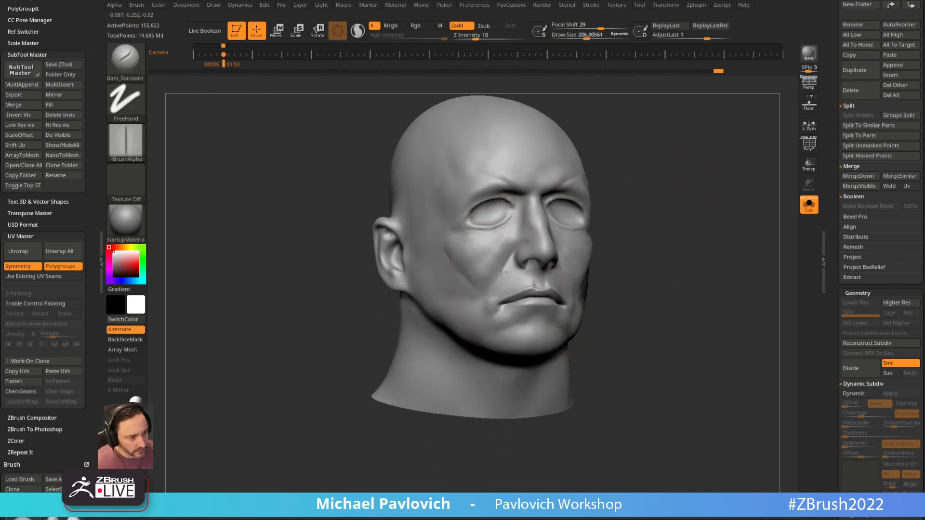
pyautogui.moveTo(653, 255); pyautogui.dragTo(652, 241)
pyautogui.moveTo(717, 226)
pyautogui.keyDown('alt'); pyautogui.mouseDown()
pyautogui.moveTo(704, 218)
pyautogui.moveTo(713, 231)
pyautogui.mouseUp(); pyautogui.keyUp('alt')
# Reshape the cheek and the area around the mouth with a resized MoveAccu brush.
pyautogui.press('1')
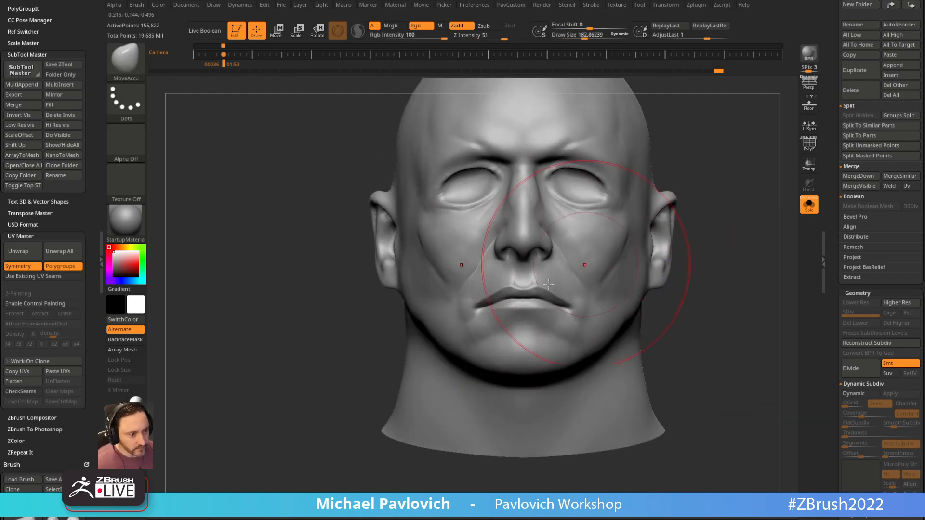
pyautogui.press('s')
pyautogui.moveTo(479, 291); pyautogui.dragTo(467, 291)
# Try to pull out the side of the head behind the ear with the MoveAccu brush, and undo the stroke.
pyautogui.moveTo(723, 149)
pyautogui.keyDown('alt'); pyautogui.mouseDown()
pyautogui.moveTo(710, 184)
pyautogui.moveTo(694, 175)
pyautogui.mouseUp(); pyautogui.keyUp('alt')
pyautogui.press(']')
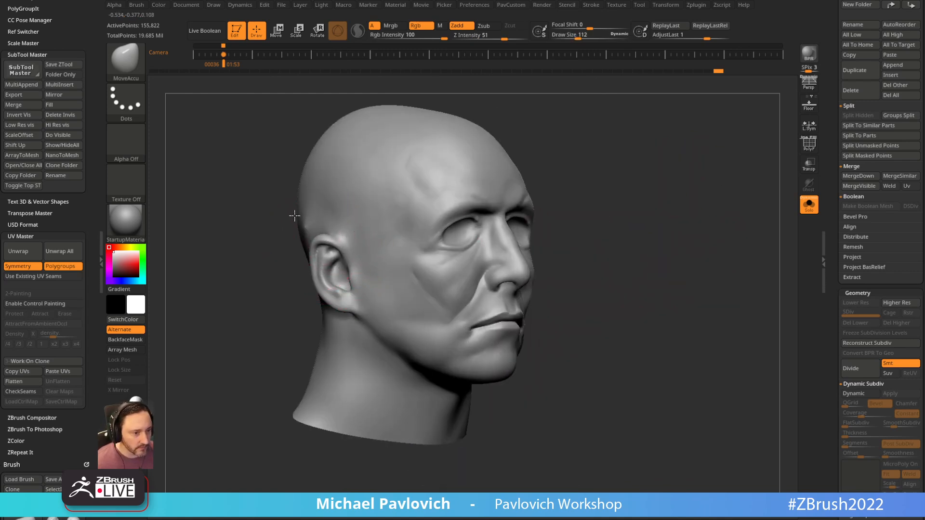
pyautogui.moveTo(320, 223); pyautogui.dragTo(299, 217)
pyautogui.hotkey('ctrl', 'z')
pyautogui.moveTo(670, 201); pyautogui.dragTo(645, 206)
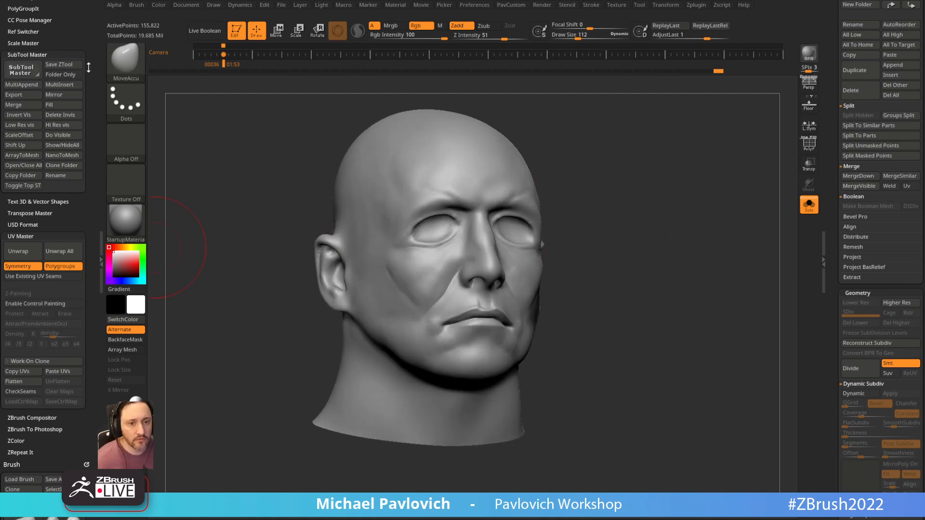
# Set topological auto masking for the MoveAccu brush with a range of 1.5.
pyautogui.moveTo(93, 72); pyautogui.dragTo(84, 166)
pyautogui.click(86, 4)
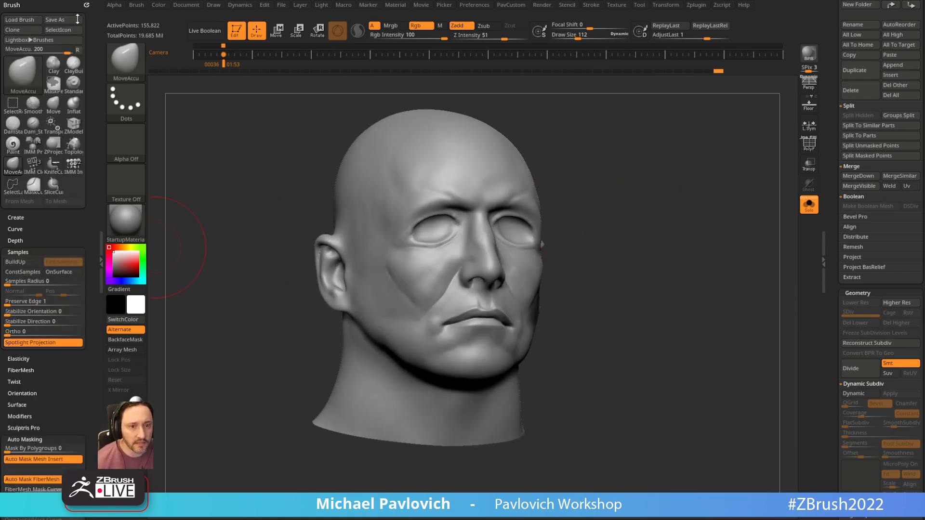
pyautogui.press('shift')
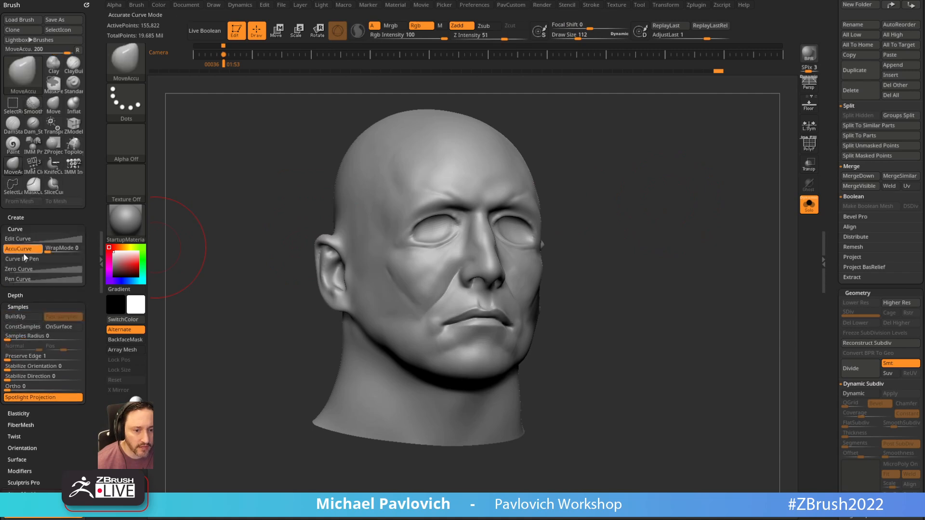
pyautogui.moveTo(247, 175)
pyautogui.mouseDown()
pyautogui.moveTo(641, 178)
pyautogui.moveTo(634, 172)
pyautogui.moveTo(699, 219)
pyautogui.moveTo(665, 190)
pyautogui.moveTo(651, 200)
pyautogui.mouseUp()
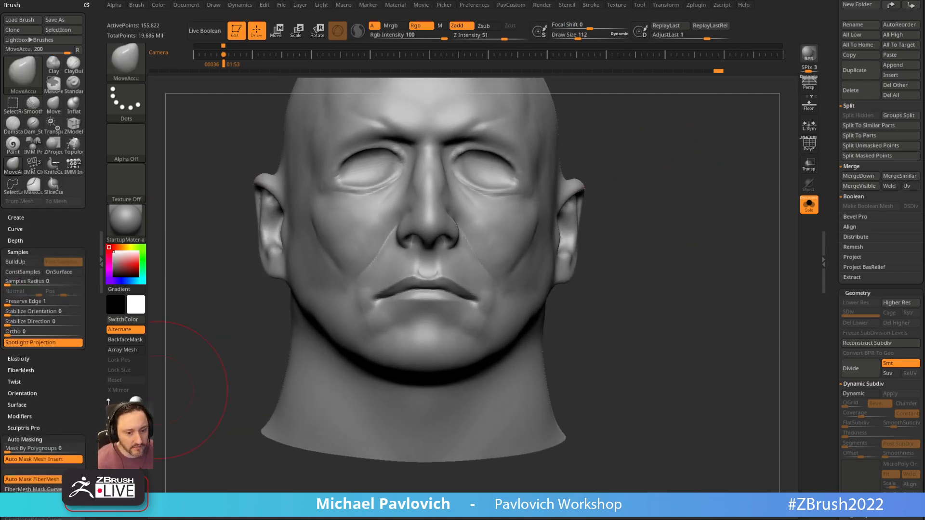
pyautogui.scroll(-5, 54, 338)
pyautogui.moveTo(54, 379); pyautogui.dragTo(49, 379)
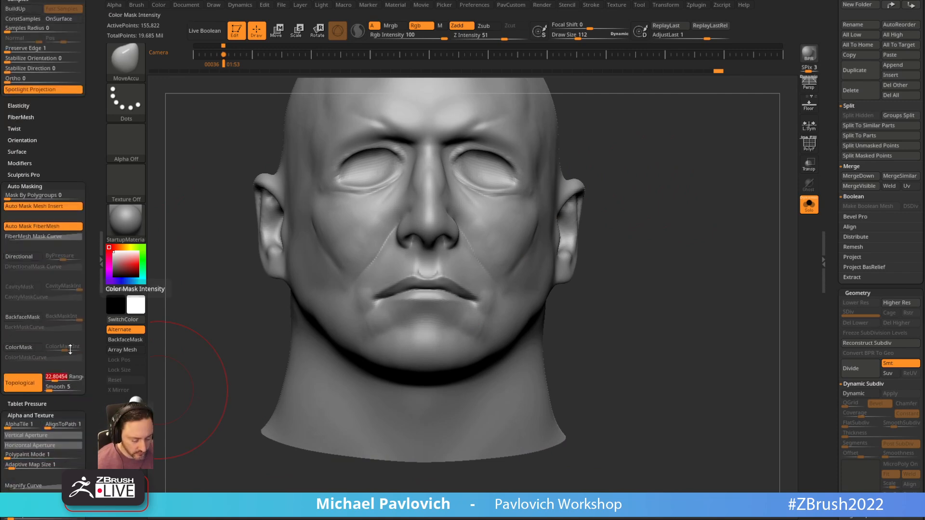
# Reshape the lips and upper lip area with the topologically masked MoveAccu brush.
pyautogui.keyDown('alt'); pyautogui.moveTo(669, 182); pyautogui.dragTo(684, 200); pyautogui.keyUp('alt')
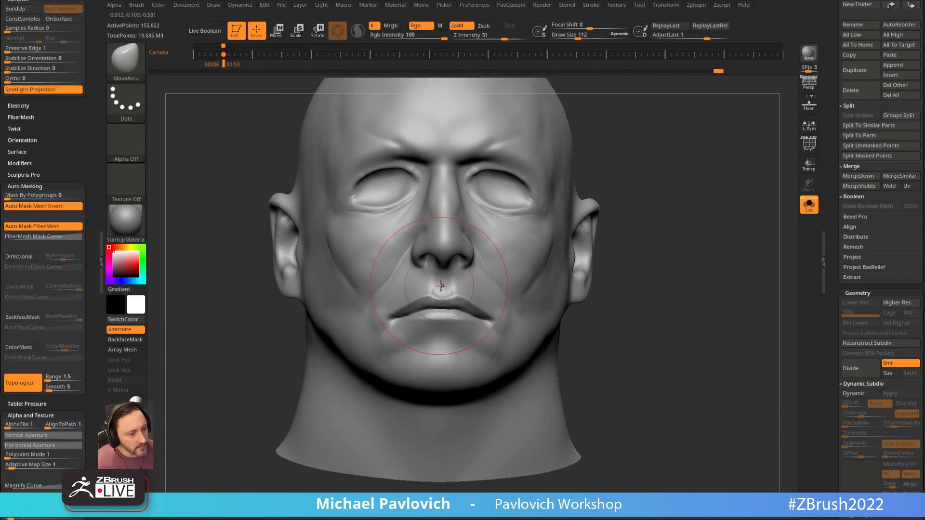
pyautogui.moveTo(441, 295)
pyautogui.mouseDown()
pyautogui.moveTo(486, 300)
pyautogui.moveTo(471, 298)
pyautogui.mouseUp()
pyautogui.moveTo(641, 270)
pyautogui.mouseDown()
pyautogui.moveTo(667, 246)
pyautogui.moveTo(622, 244)
pyautogui.mouseUp()
pyautogui.press('s')
pyautogui.moveTo(434, 299)
pyautogui.mouseDown()
pyautogui.moveTo(446, 297)
pyautogui.moveTo(407, 297)
pyautogui.mouseUp()
# Adjust the brow and eye socket in profile with the Move brush.
pyautogui.moveTo(663, 212)
pyautogui.keyDown('alt'); pyautogui.mouseDown()
pyautogui.moveTo(663, 184)
pyautogui.moveTo(642, 190)
pyautogui.moveTo(694, 184)
pyautogui.moveTo(663, 157)
pyautogui.moveTo(659, 172)
pyautogui.moveTo(686, 177)
pyautogui.moveTo(651, 171)
pyautogui.moveTo(646, 203)
pyautogui.mouseUp(); pyautogui.keyUp('alt')
pyautogui.press('b')
pyautogui.press('m')
pyautogui.press('v')
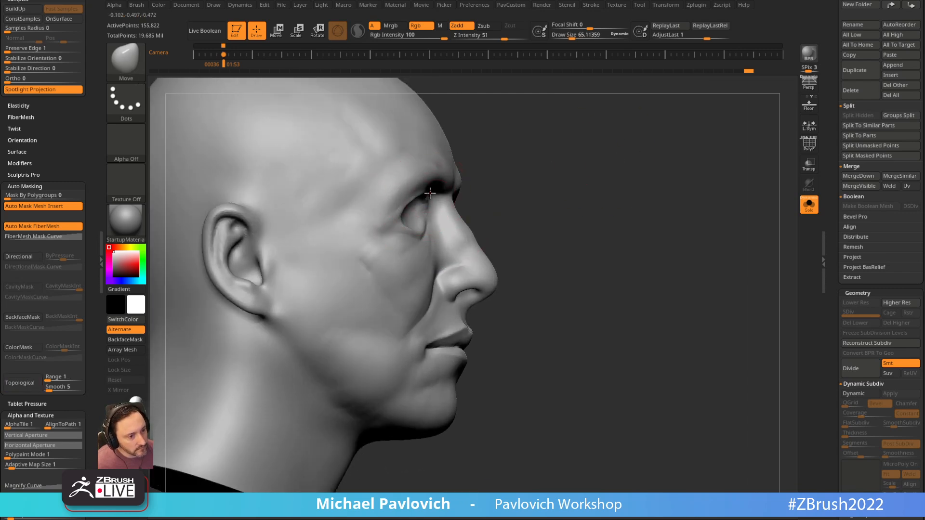
pyautogui.moveTo(544, 162)
pyautogui.mouseDown()
pyautogui.moveTo(648, 175)
pyautogui.moveTo(434, 249)
pyautogui.mouseUp()
# Build up the upper eyelids beneath the brow with a small ClayBuildup brush.
pyautogui.press('b')
pyautogui.press('c')
pyautogui.press('b')
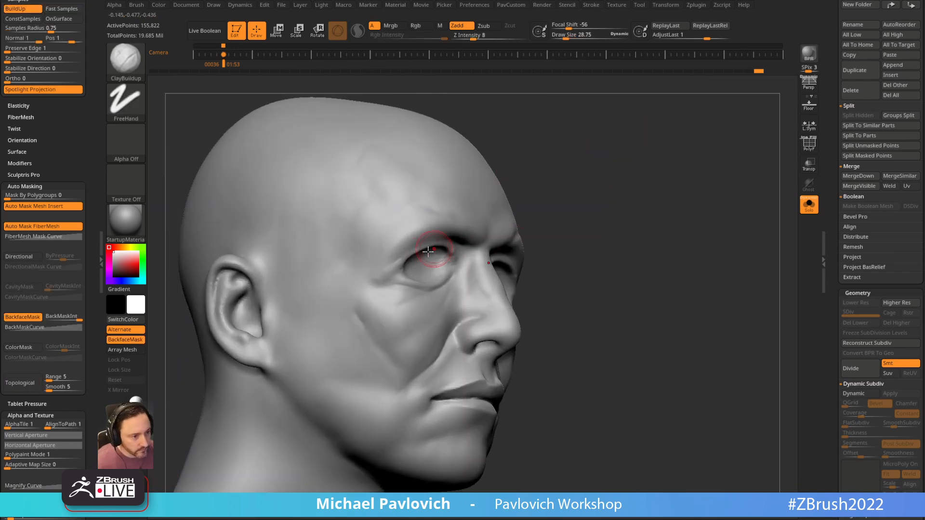
pyautogui.moveTo(468, 219)
pyautogui.mouseDown()
pyautogui.moveTo(444, 248)
pyautogui.moveTo(711, 221)
pyautogui.moveTo(583, 185)
pyautogui.mouseUp()
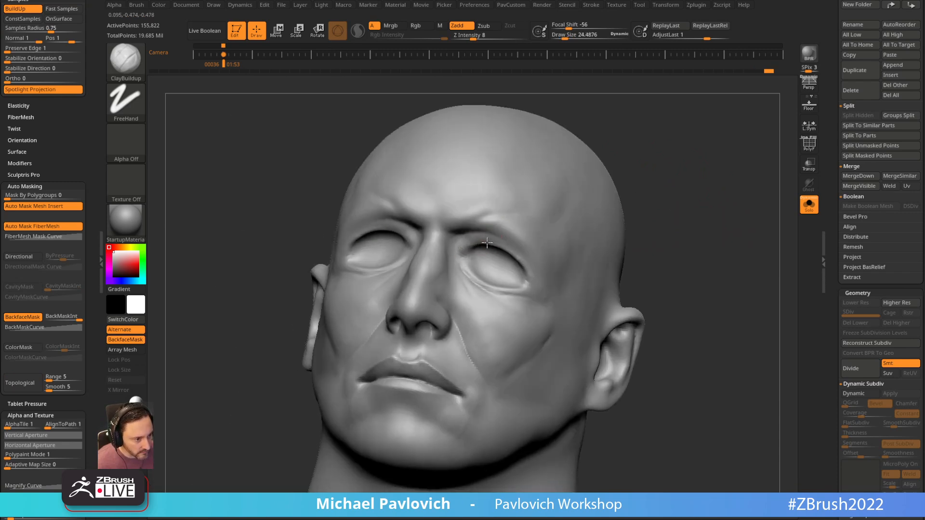
pyautogui.moveTo(699, 198)
pyautogui.mouseDown()
pyautogui.moveTo(699, 170)
pyautogui.moveTo(670, 144)
pyautogui.moveTo(669, 122)
pyautogui.moveTo(592, 151)
pyautogui.moveTo(478, 232)
pyautogui.mouseUp()
# Sharpen the crease along the upper eyelids with the DamStandard brush.
pyautogui.press('b')
pyautogui.press('d')
pyautogui.press('s')
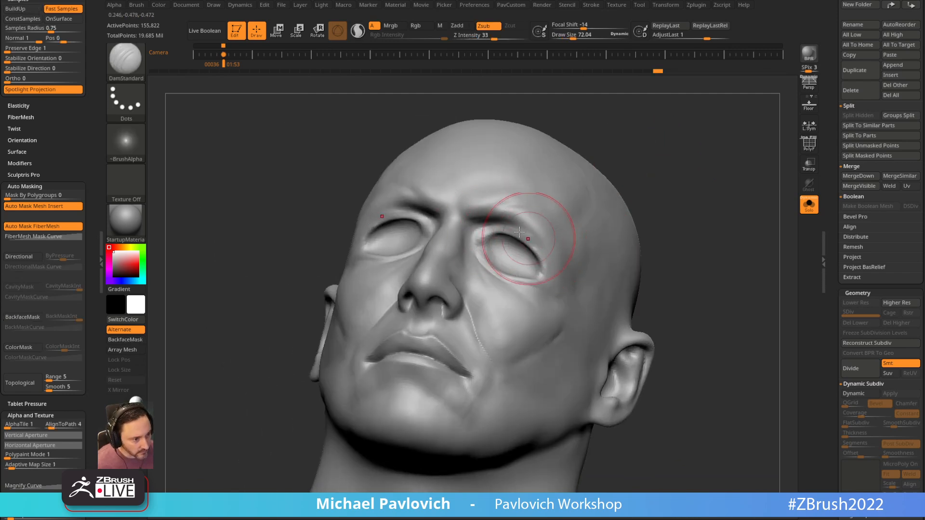
pyautogui.moveTo(649, 212); pyautogui.dragTo(665, 191)
# Strengthen the forms around the mouth corner and lower cheek with a large Dam_Standard brush.
pyautogui.press('3')
pyautogui.press('s')
pyautogui.moveTo(560, 258); pyautogui.dragTo(594, 248)
pyautogui.press('s')
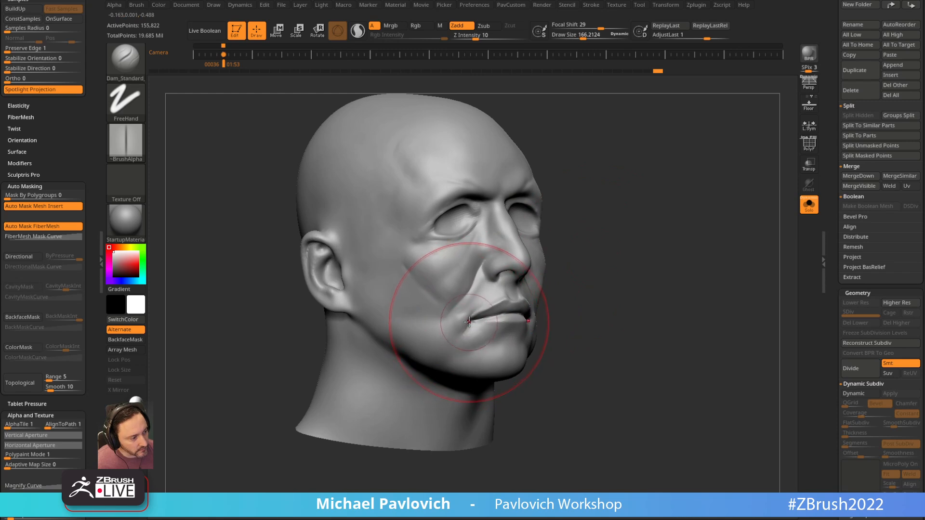
# Adjust the nose and mouth profile with the Move brush.
pyautogui.moveTo(613, 235); pyautogui.dragTo(583, 246)
pyautogui.press('b')
pyautogui.press('m')
pyautogui.press('v')
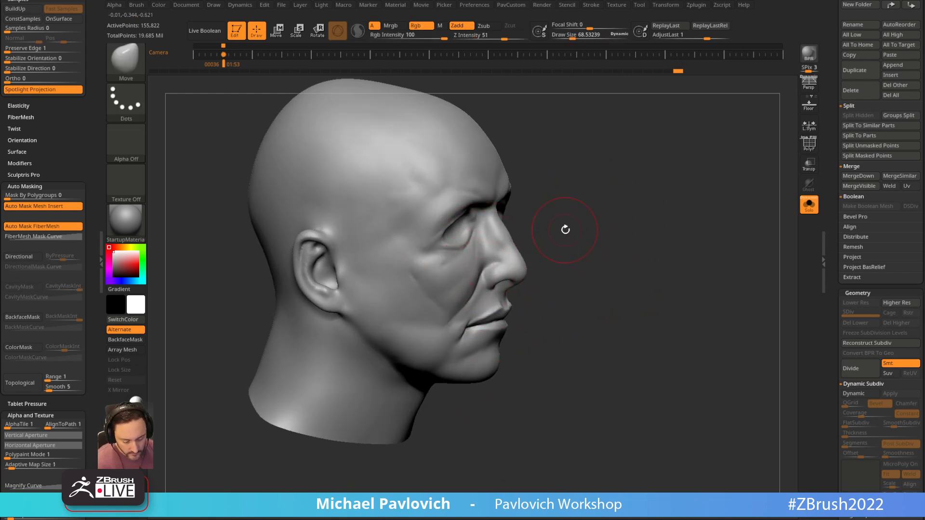
# Tighten the facial creases around the nose and mouth with the Pinch brush.
pyautogui.press('b')
pyautogui.press('p')
pyautogui.press('i')
pyautogui.moveTo(580, 233); pyautogui.dragTo(495, 270)
pyautogui.moveTo(555, 232)
pyautogui.mouseDown()
pyautogui.moveTo(559, 265)
pyautogui.moveTo(580, 244)
pyautogui.moveTo(546, 261)
pyautogui.moveTo(536, 284)
pyautogui.mouseUp()
# Shift the lip and mouth corner shapes with an enlarged Move Topological brush.
pyautogui.press('b')
pyautogui.press('m')
pyautogui.press('t')
pyautogui.press(']')
pyautogui.moveTo(586, 267)
pyautogui.mouseDown()
pyautogui.moveTo(564, 261)
pyautogui.moveTo(599, 259)
pyautogui.moveTo(578, 267)
pyautogui.moveTo(603, 280)
pyautogui.moveTo(587, 258)
pyautogui.moveTo(568, 271)
pyautogui.mouseUp()
# Carve the crease beneath the mouth corner with a larger DamStandard brush.
pyautogui.press('b')
pyautogui.press('d')
pyautogui.press('s')
pyautogui.press(']')
# Build up the fold below the mouth corner and along the chin with ClayBuildup strokes at draw size about 31.
pyautogui.press('b')
pyautogui.press('c')
pyautogui.press('b')
pyautogui.press('s')
pyautogui.moveTo(472, 320); pyautogui.dragTo(448, 323)
pyautogui.press('s')
pyautogui.moveTo(511, 291); pyautogui.dragTo(487, 293)
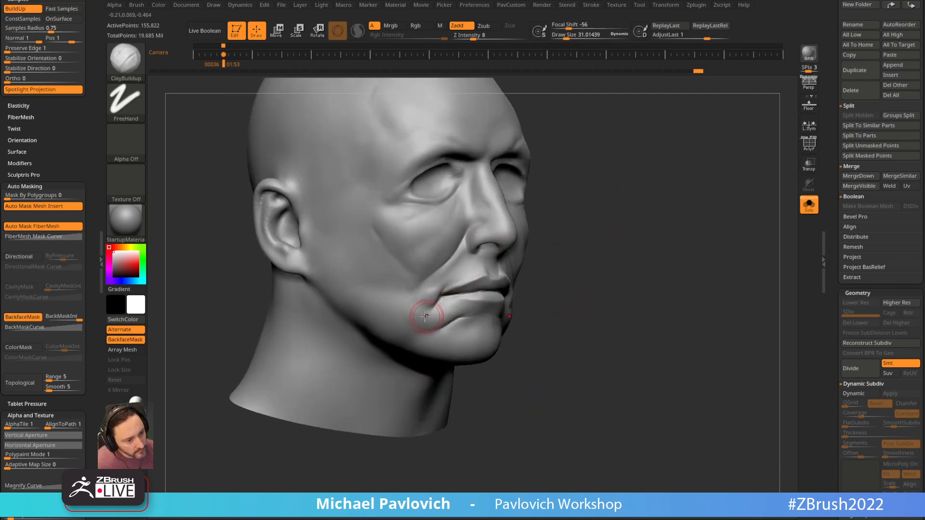
pyautogui.moveTo(542, 237); pyautogui.dragTo(506, 228)
# Smooth the chin below the lips and the cheek beside the mouth corner.
pyautogui.moveTo(572, 207)
pyautogui.mouseDown()
pyautogui.moveTo(637, 198)
pyautogui.moveTo(615, 213)
pyautogui.mouseUp()
pyautogui.keyDown('shift'); pyautogui.moveTo(457, 349); pyautogui.dragTo(462, 348); pyautogui.keyUp('shift')
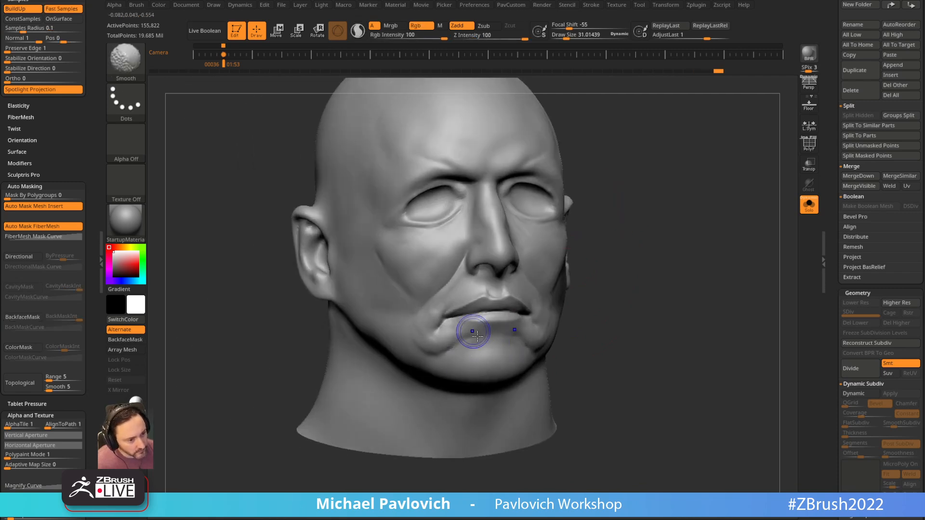
pyautogui.keyDown('shift'); pyautogui.moveTo(408, 300); pyautogui.dragTo(447, 284); pyautogui.keyUp('shift')
pyautogui.moveTo(591, 206); pyautogui.dragTo(565, 204)
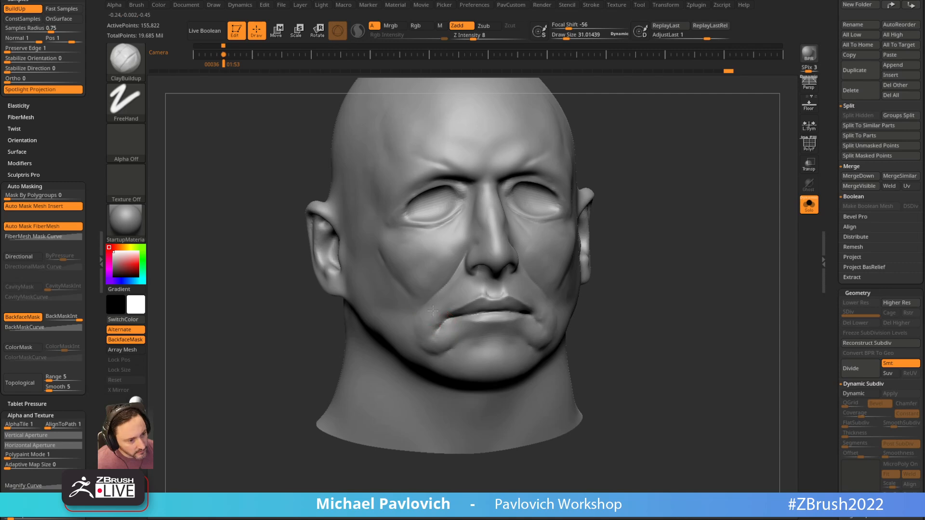
# Carve wrinkles above the outer brow with the DamStandard brush at draw size about 52.
pyautogui.moveTo(618, 192)
pyautogui.mouseDown()
pyautogui.moveTo(644, 193)
pyautogui.moveTo(615, 213)
pyautogui.moveTo(628, 231)
pyautogui.moveTo(629, 192)
pyautogui.moveTo(639, 209)
pyautogui.moveTo(635, 180)
pyautogui.mouseUp()
pyautogui.press('b')
pyautogui.press('d')
pyautogui.press('s')
pyautogui.press(']')
pyautogui.press(']')
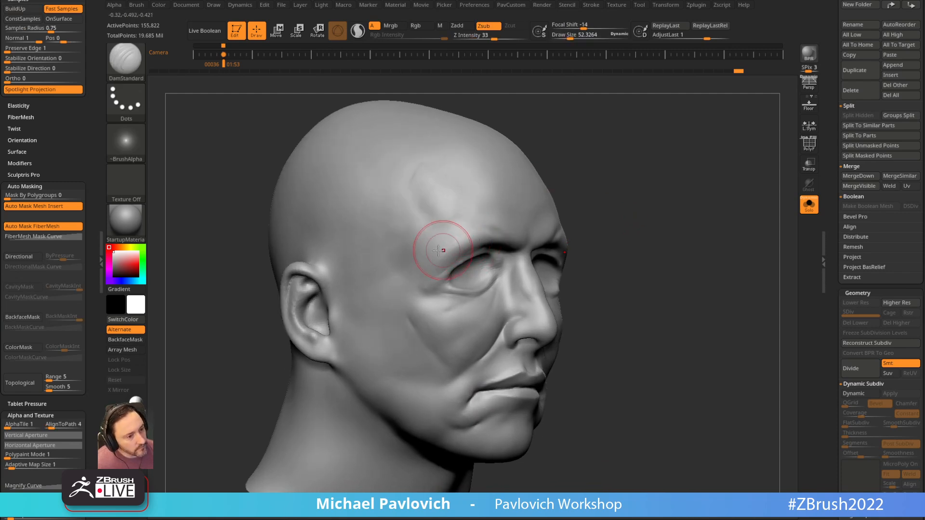
pyautogui.moveTo(467, 243); pyautogui.dragTo(458, 244)
pyautogui.moveTo(626, 212); pyautogui.dragTo(598, 210)
pyautogui.moveTo(460, 241)
pyautogui.mouseDown()
pyautogui.moveTo(490, 246)
pyautogui.moveTo(507, 240)
pyautogui.moveTo(465, 233)
pyautogui.moveTo(500, 232)
pyautogui.mouseUp()
# Deepen the diagonal crease across the cheek with the DamStandard brush.
pyautogui.moveTo(682, 187)
pyautogui.mouseDown()
pyautogui.moveTo(643, 168)
pyautogui.moveTo(648, 152)
pyautogui.moveTo(615, 182)
pyautogui.moveTo(626, 180)
pyautogui.moveTo(599, 163)
pyautogui.moveTo(636, 153)
pyautogui.moveTo(653, 159)
pyautogui.mouseUp()
pyautogui.moveTo(924, 347)
pyautogui.mouseDown(button='right')
pyautogui.moveTo(685, 342)
pyautogui.moveTo(924, 343)
pyautogui.mouseUp(button='right')
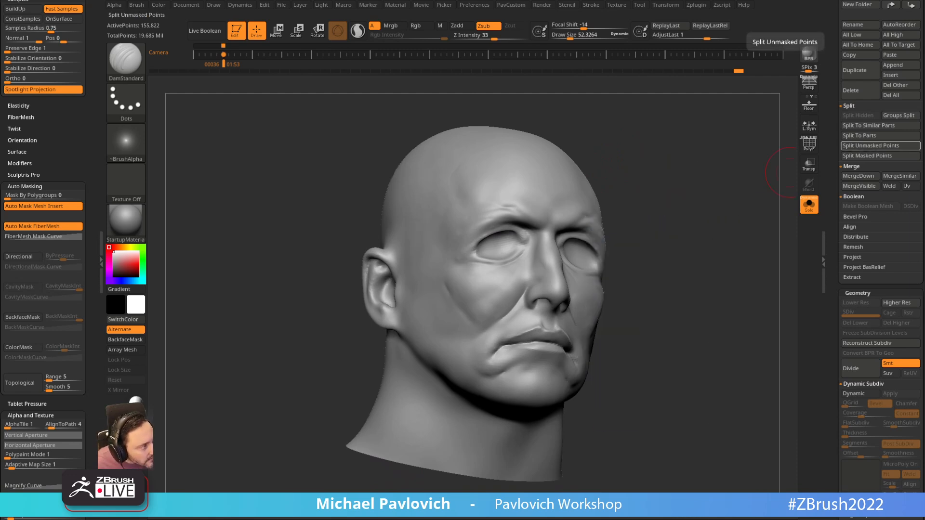
pyautogui.moveTo(679, 217)
pyautogui.mouseDown()
pyautogui.moveTo(675, 232)
pyautogui.moveTo(674, 219)
pyautogui.moveTo(642, 222)
pyautogui.moveTo(665, 204)
pyautogui.mouseUp()
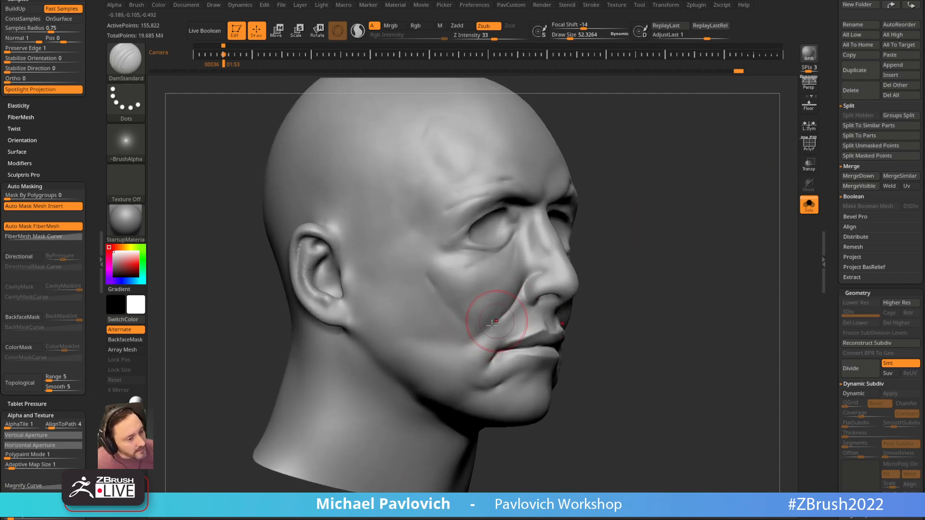
pyautogui.moveTo(462, 326)
pyautogui.mouseDown()
pyautogui.moveTo(617, 252)
pyautogui.moveTo(452, 311)
pyautogui.mouseUp()
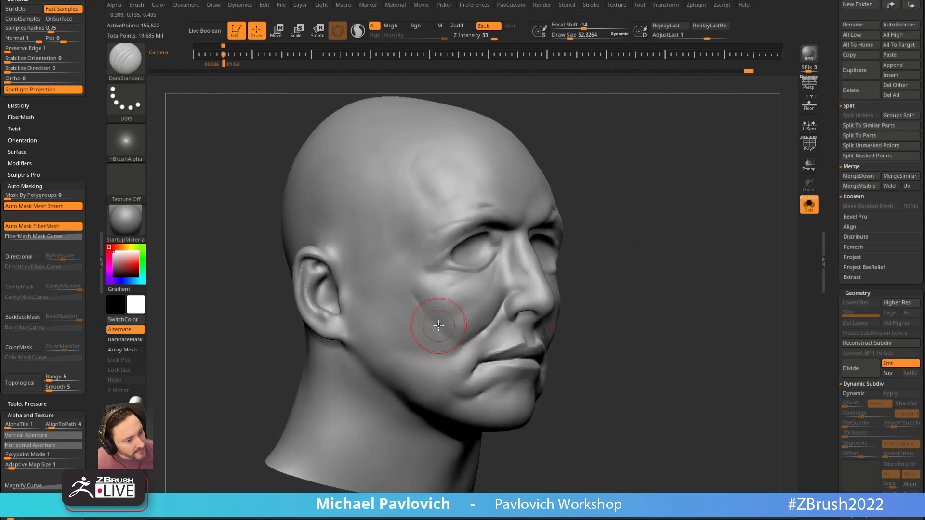
# Build up the fold beside the mouth corner and the upper lip with ClayBuildup strokes at draw size about 33.
pyautogui.moveTo(665, 241); pyautogui.dragTo(607, 216)
pyautogui.press('2')
pyautogui.press('s')
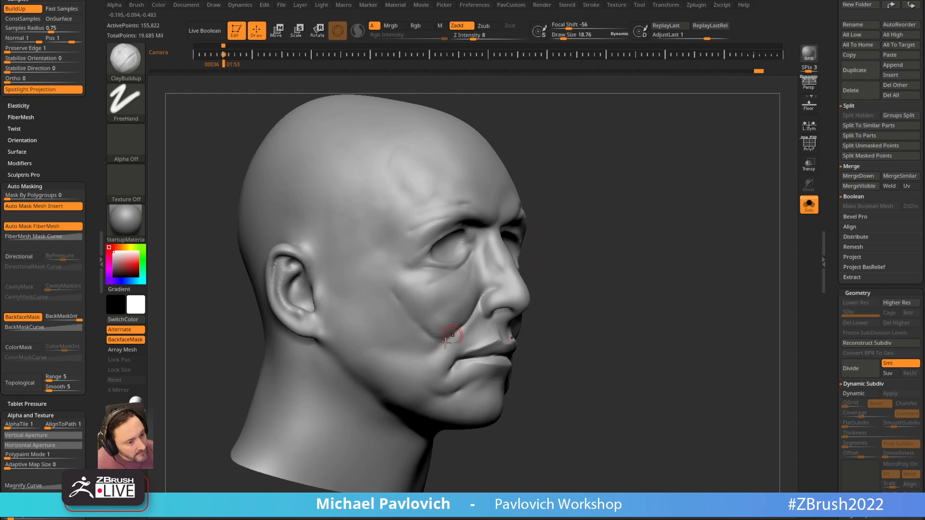
pyautogui.moveTo(545, 299); pyautogui.dragTo(535, 265)
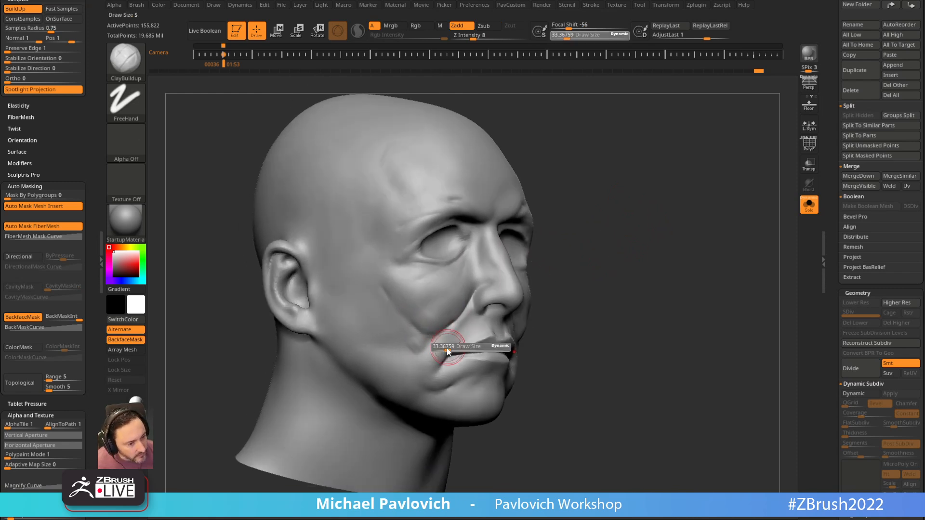
pyautogui.moveTo(584, 241); pyautogui.dragTo(629, 251)
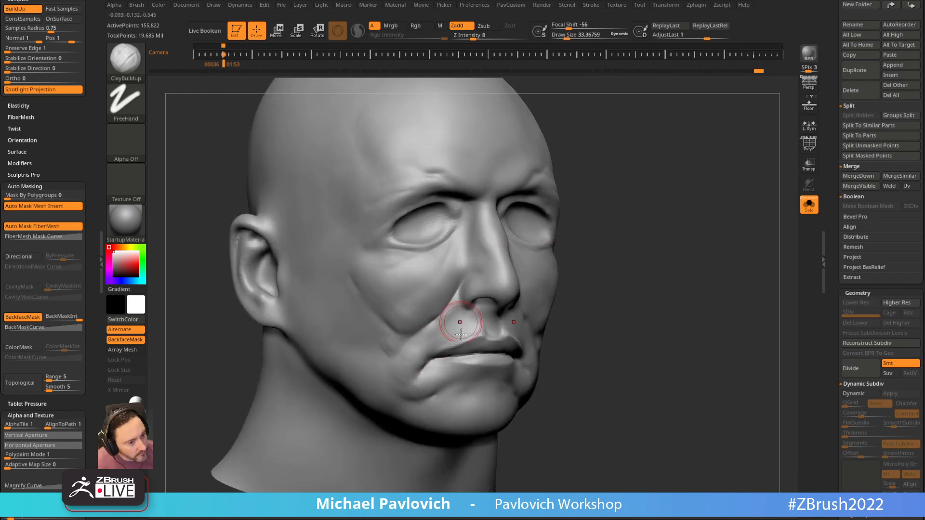
pyautogui.moveTo(694, 250); pyautogui.dragTo(500, 294)
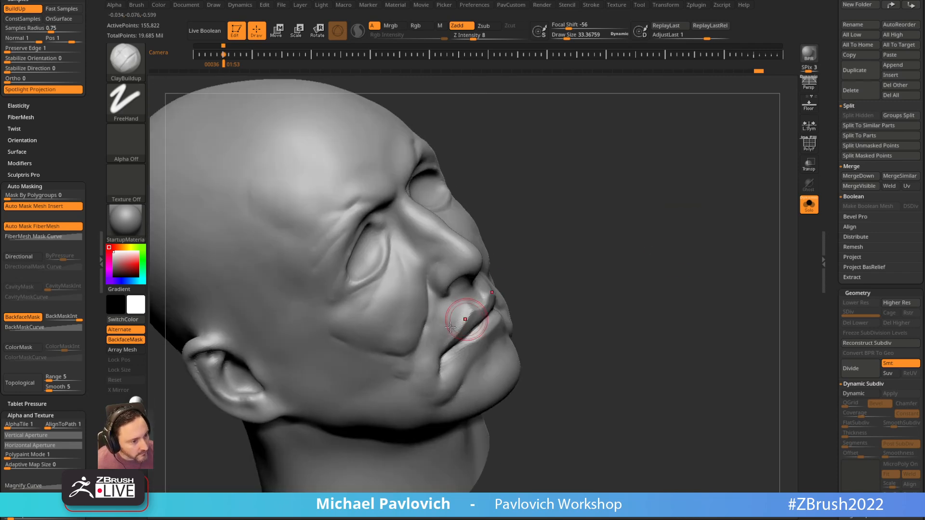
pyautogui.moveTo(603, 202)
pyautogui.mouseDown()
pyautogui.moveTo(626, 184)
pyautogui.moveTo(638, 196)
pyautogui.moveTo(650, 230)
pyautogui.moveTo(622, 234)
pyautogui.mouseUp()
pyautogui.moveTo(544, 263)
pyautogui.mouseDown()
pyautogui.moveTo(613, 215)
pyautogui.moveTo(452, 315)
pyautogui.moveTo(465, 311)
pyautogui.moveTo(466, 319)
pyautogui.moveTo(462, 299)
pyautogui.mouseUp()
# Refine and smooth the groove between the nose and upper lip at draw size about 11.
pyautogui.press('3')
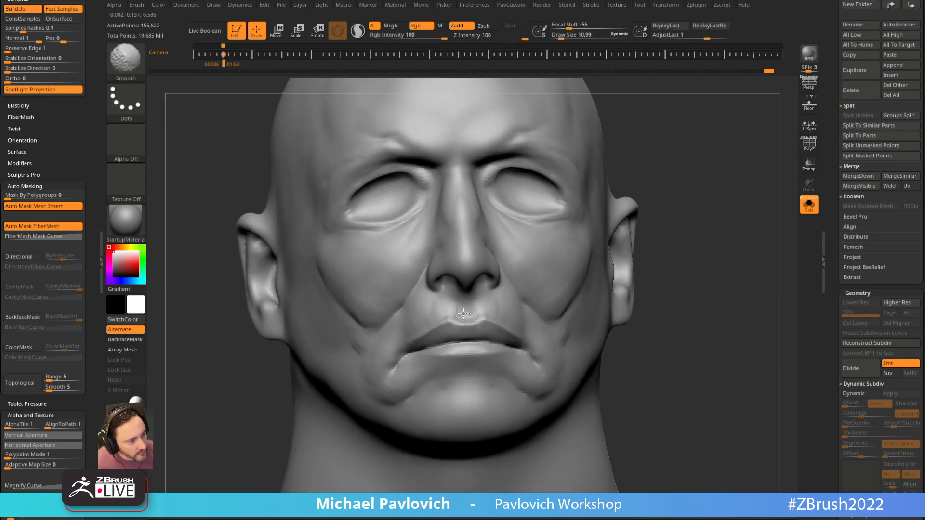
pyautogui.moveTo(703, 206)
pyautogui.mouseDown()
pyautogui.moveTo(678, 219)
pyautogui.moveTo(702, 232)
pyautogui.moveTo(671, 204)
pyautogui.mouseUp()
pyautogui.press('s')
pyautogui.moveTo(534, 272); pyautogui.dragTo(546, 271)
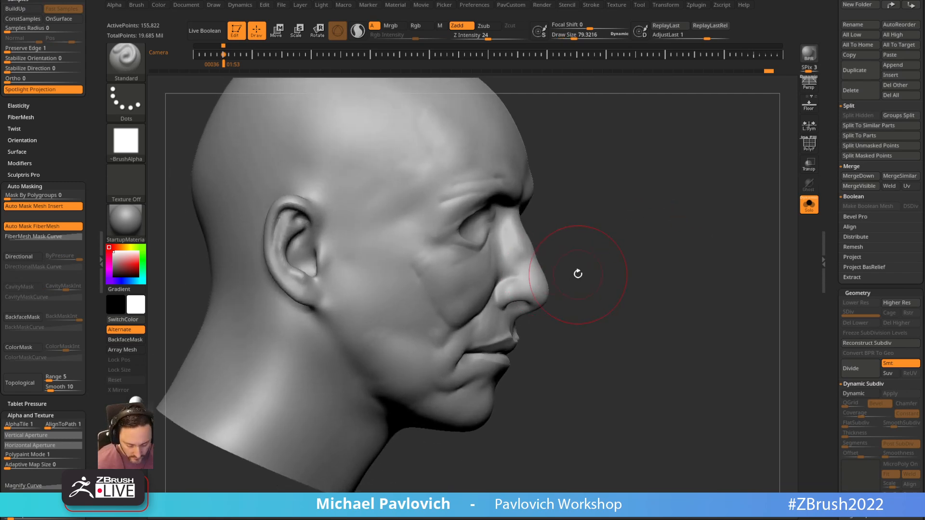
# Adjust the profile of the nose and lips with the Move brush at draw size about 49.
pyautogui.press('b')
pyautogui.press('m')
pyautogui.press('v')
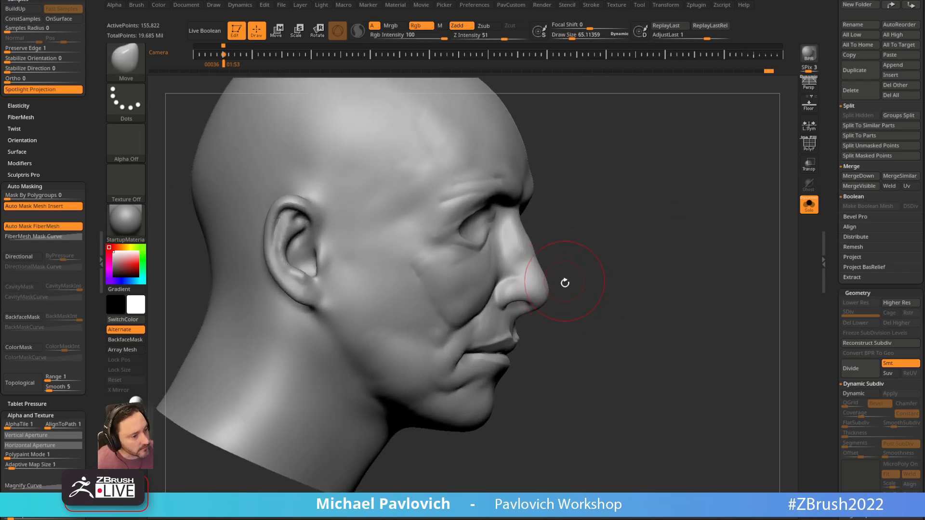
pyautogui.moveTo(570, 275)
pyautogui.mouseDown()
pyautogui.moveTo(550, 323)
pyautogui.moveTo(530, 324)
pyautogui.mouseUp()
pyautogui.press('s')
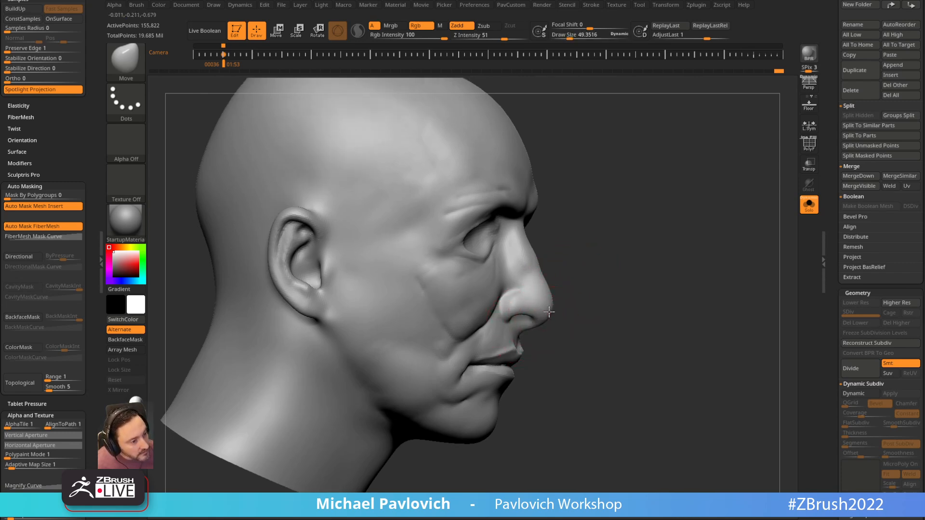
pyautogui.moveTo(544, 273)
pyautogui.mouseDown()
pyautogui.moveTo(599, 248)
pyautogui.moveTo(533, 285)
pyautogui.mouseUp()
# Smooth the area below the nose and flatten the upper lip with the TrimDynamic brush at draw size about 27.
pyautogui.moveTo(727, 198)
pyautogui.mouseDown()
pyautogui.moveTo(686, 190)
pyautogui.moveTo(694, 188)
pyautogui.mouseUp()
pyautogui.moveTo(486, 285)
pyautogui.keyDown('shift'); pyautogui.mouseDown()
pyautogui.moveTo(490, 328)
pyautogui.moveTo(479, 318)
pyautogui.mouseUp(); pyautogui.keyUp('shift')
pyautogui.press('b')
pyautogui.press('t')
pyautogui.press('d')
pyautogui.press('s')
pyautogui.moveTo(670, 216)
pyautogui.mouseDown()
pyautogui.moveTo(746, 188)
pyautogui.moveTo(694, 192)
pyautogui.moveTo(717, 226)
pyautogui.moveTo(686, 222)
pyautogui.moveTo(675, 186)
pyautogui.moveTo(698, 203)
pyautogui.mouseUp()
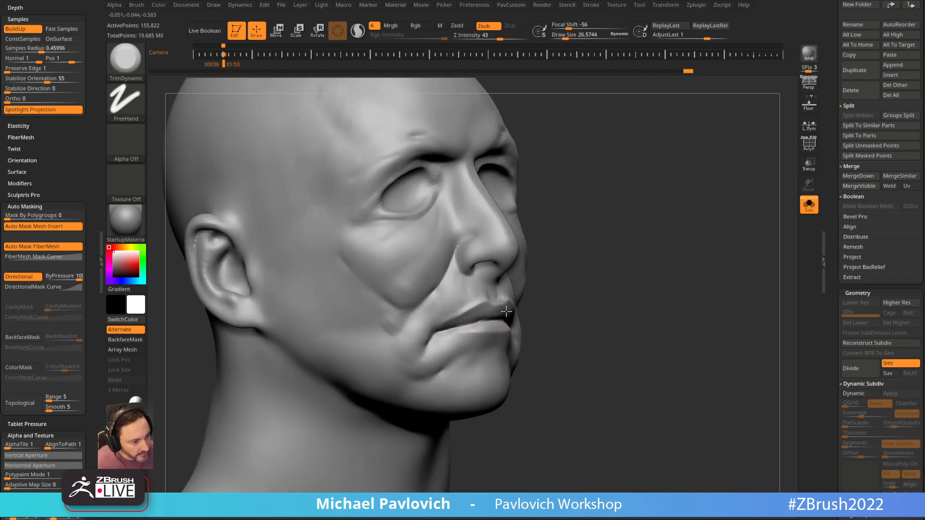
pyautogui.moveTo(500, 313); pyautogui.dragTo(487, 314, button='right')
# Smooth the cheek folds beside the nose, the diagonal cheek crease and the outer brow.
pyautogui.moveTo(663, 246); pyautogui.dragTo(694, 239)
pyautogui.moveTo(608, 217)
pyautogui.mouseDown()
pyautogui.moveTo(620, 244)
pyautogui.moveTo(644, 234)
pyautogui.mouseUp()
pyautogui.keyDown('shift'); pyautogui.moveTo(460, 270); pyautogui.dragTo(448, 289); pyautogui.keyUp('shift')
pyautogui.moveTo(621, 213); pyautogui.dragTo(622, 211)
pyautogui.keyDown('shift'); pyautogui.moveTo(427, 301); pyautogui.dragTo(407, 280); pyautogui.keyUp('shift')
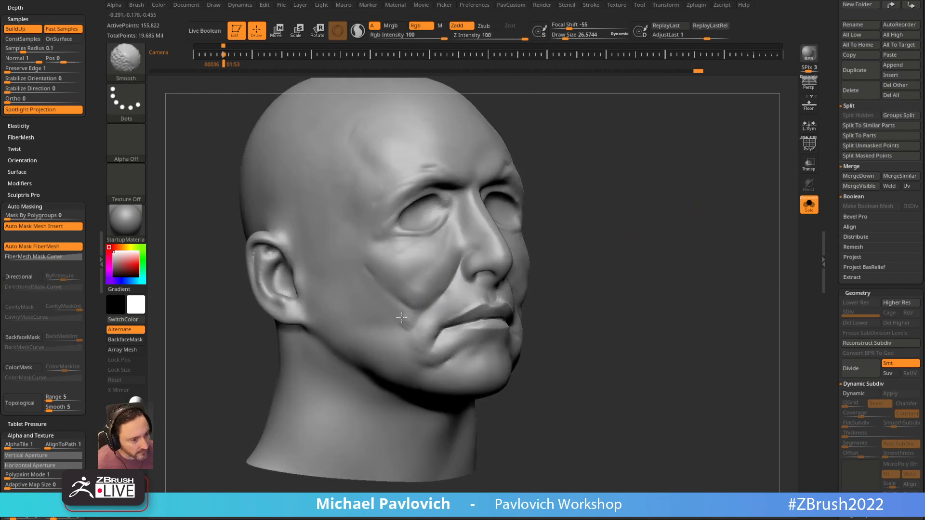
pyautogui.keyDown('shift'); pyautogui.moveTo(419, 317); pyautogui.dragTo(369, 257); pyautogui.keyUp('shift')
pyautogui.moveTo(597, 194); pyautogui.dragTo(537, 182)
pyautogui.moveTo(427, 195)
pyautogui.keyDown('shift'); pyautogui.mouseDown()
pyautogui.moveTo(419, 207)
pyautogui.moveTo(434, 216)
pyautogui.mouseUp(); pyautogui.keyUp('shift')
pyautogui.moveTo(728, 183)
pyautogui.mouseDown()
pyautogui.moveTo(690, 186)
pyautogui.moveTo(702, 140)
pyautogui.moveTo(725, 154)
pyautogui.moveTo(642, 169)
pyautogui.moveTo(669, 179)
pyautogui.moveTo(646, 182)
pyautogui.moveTo(692, 179)
pyautogui.moveTo(702, 163)
pyautogui.moveTo(675, 171)
pyautogui.mouseUp()
# Refine the upper rim of the ear with the DamStandard and Move brushes.
pyautogui.press('b')
pyautogui.press('d')
pyautogui.press('s')
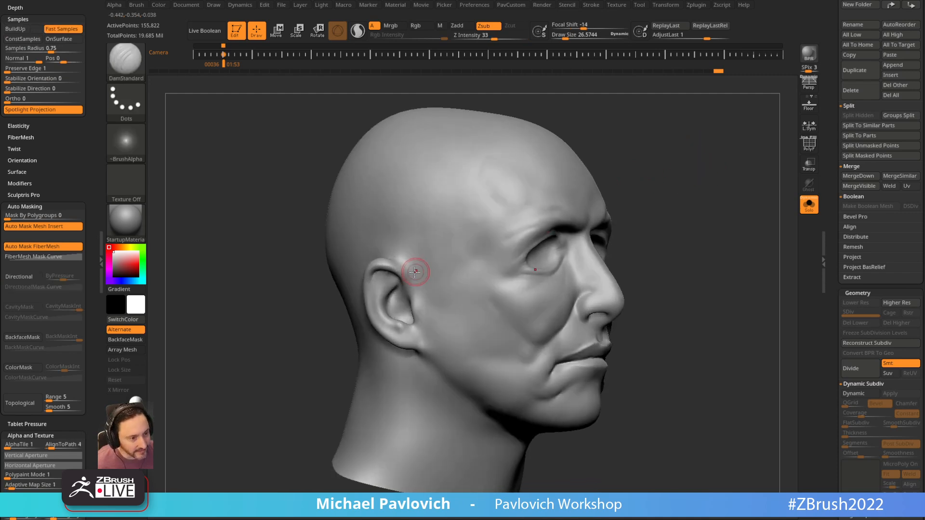
pyautogui.moveTo(317, 344); pyautogui.dragTo(382, 269)
pyautogui.press('b')
pyautogui.press('m')
pyautogui.press('v')
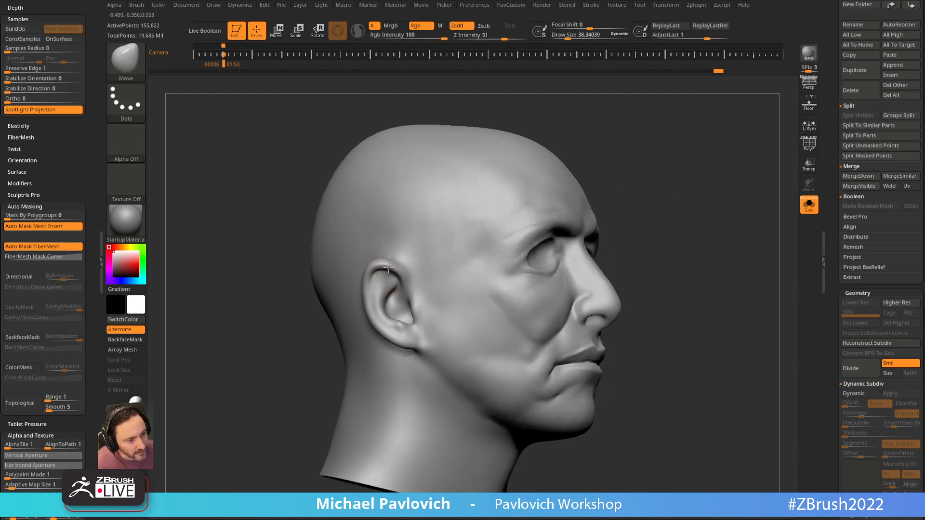
# Shape the front of the ear with the Standard brush at draw size about 27 and smooth the inner ear.
pyautogui.press('b')
pyautogui.press('s')
pyautogui.press('t')
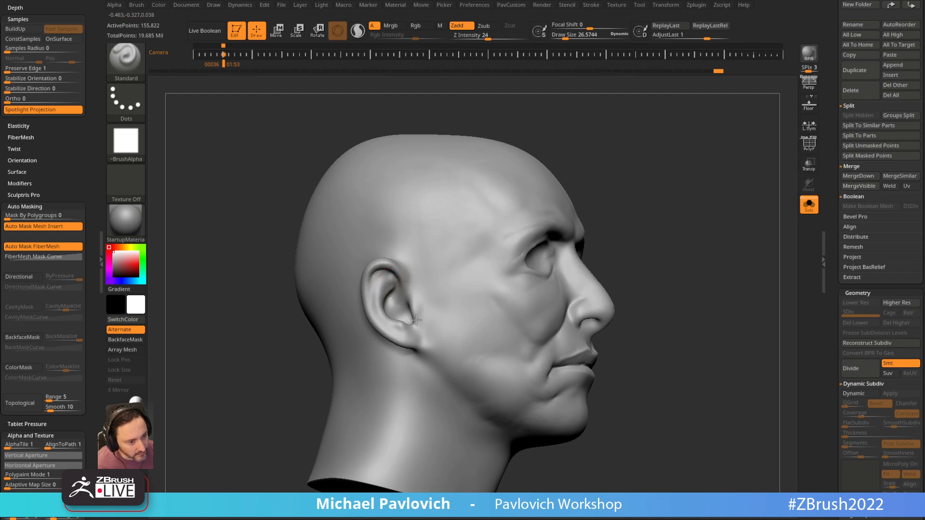
pyautogui.moveTo(638, 185); pyautogui.dragTo(594, 187)
pyautogui.keyDown('shift'); pyautogui.moveTo(386, 288); pyautogui.dragTo(390, 305); pyautogui.keyUp('shift')
pyautogui.moveTo(612, 188); pyautogui.dragTo(663, 161)
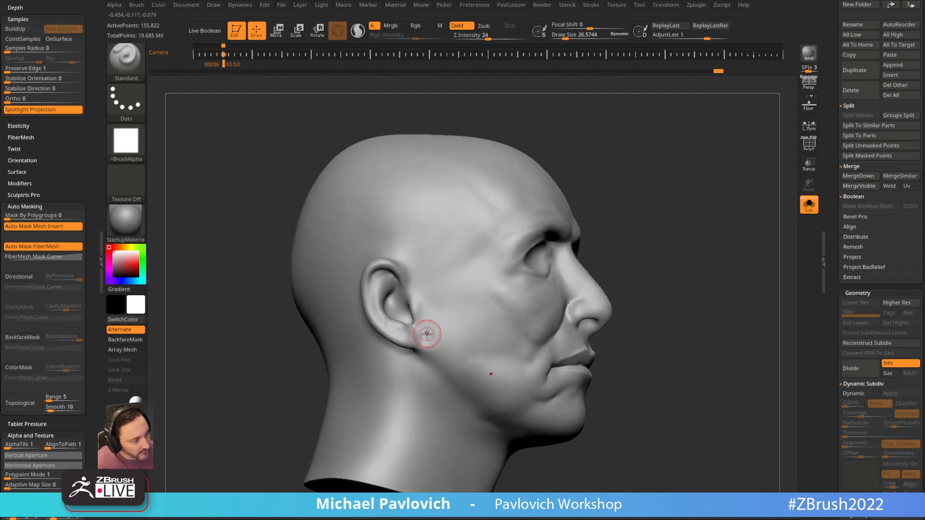
# Reshape the earlobe where it meets the jaw with the Move and MoveAccu brushes, using a draw size of about 41 for MoveAccu.
pyautogui.press('b')
pyautogui.press('m')
pyautogui.press('v')
pyautogui.keyDown('shift'); pyautogui.moveTo(402, 320); pyautogui.dragTo(411, 322); pyautogui.keyUp('shift')
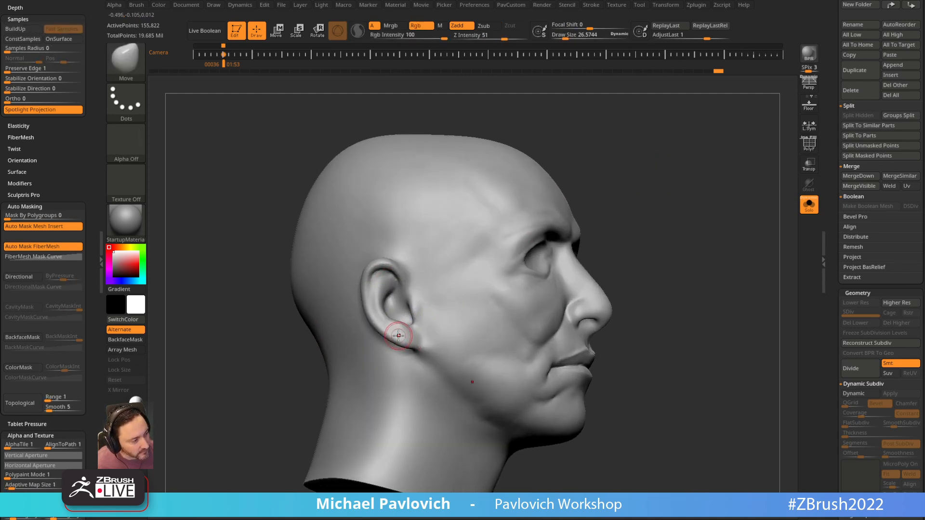
pyautogui.moveTo(635, 204); pyautogui.dragTo(665, 206)
pyautogui.hotkey('alt', '2')
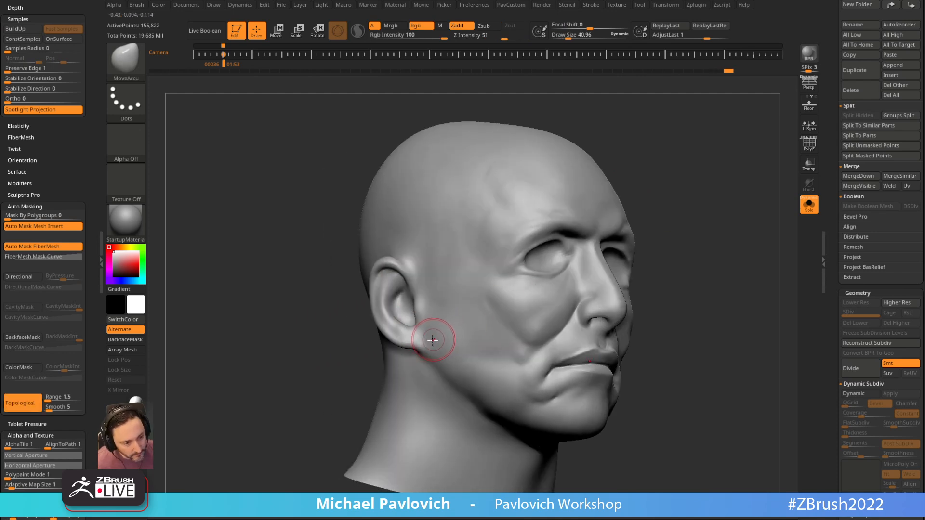
pyautogui.moveTo(698, 212)
pyautogui.mouseDown()
pyautogui.moveTo(706, 213)
pyautogui.moveTo(611, 221)
pyautogui.mouseUp()
# Smooth the side of the forehead and the bridge of the nose.
pyautogui.press('shift')
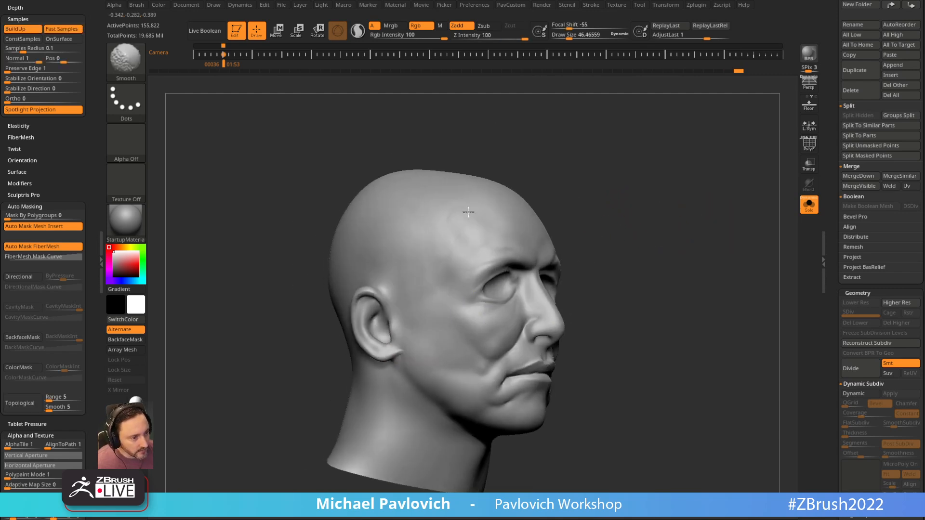
pyautogui.moveTo(576, 157)
pyautogui.mouseDown()
pyautogui.moveTo(683, 171)
pyautogui.moveTo(644, 200)
pyautogui.mouseUp()
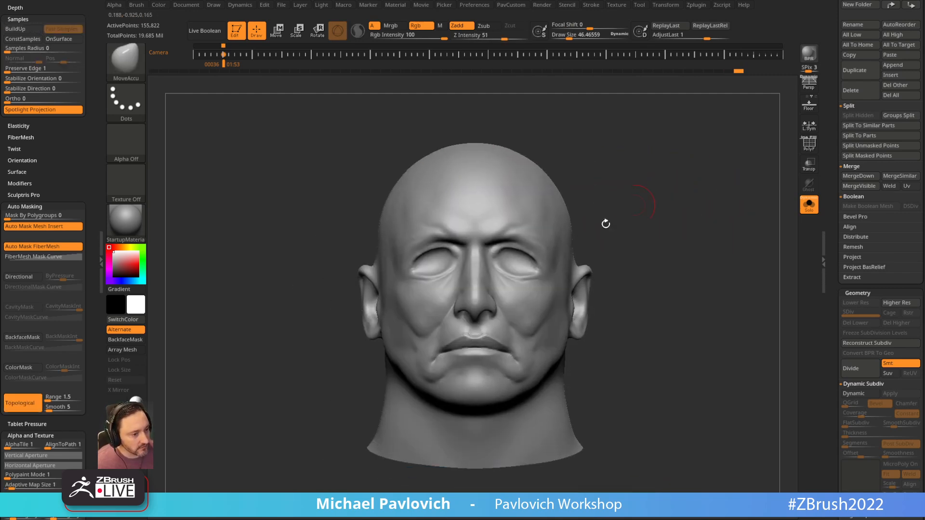
pyautogui.moveTo(634, 235)
pyautogui.keyDown('alt'); pyautogui.mouseDown()
pyautogui.moveTo(634, 223)
pyautogui.moveTo(627, 275)
pyautogui.mouseUp(); pyautogui.keyUp('alt')
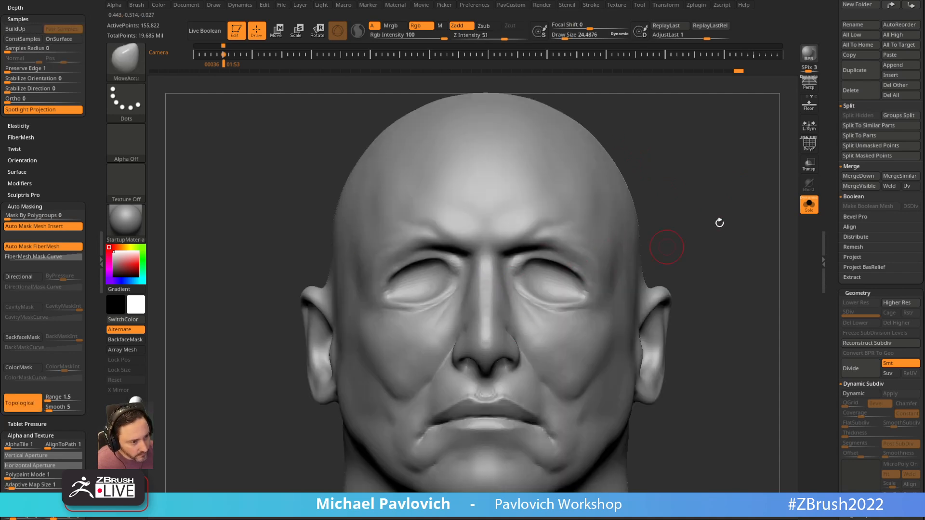
pyautogui.moveTo(667, 246); pyautogui.dragTo(727, 207)
pyautogui.press('shift')
pyautogui.keyDown('shift'); pyautogui.moveTo(487, 305); pyautogui.dragTo(487, 321); pyautogui.keyUp('shift')
pyautogui.moveTo(675, 250)
pyautogui.keyDown('alt'); pyautogui.mouseDown()
pyautogui.moveTo(682, 210)
pyautogui.moveTo(687, 217)
pyautogui.moveTo(678, 188)
pyautogui.moveTo(694, 216)
pyautogui.moveTo(660, 184)
pyautogui.moveTo(635, 237)
pyautogui.mouseUp(); pyautogui.keyUp('alt')
pyautogui.press('b')
pyautogui.press('d')
pyautogui.press('s')
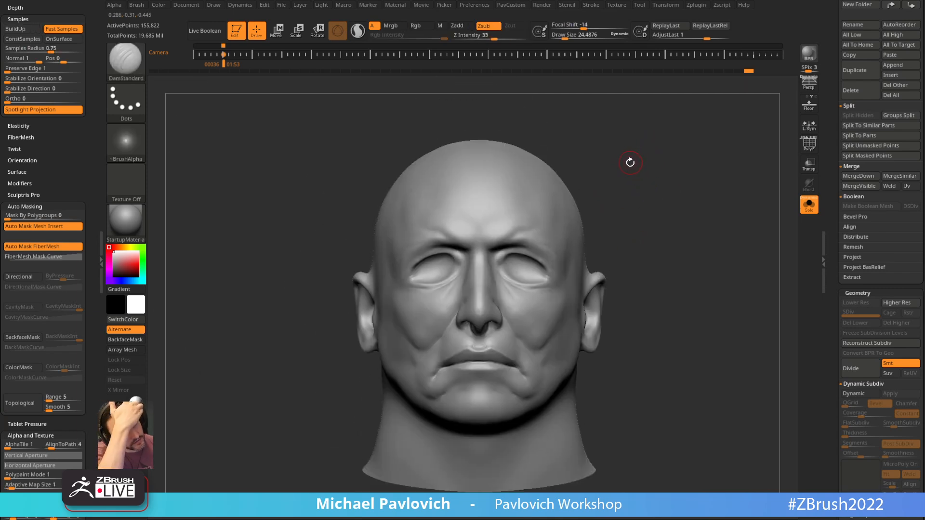
pyautogui.moveTo(625, 146); pyautogui.dragTo(646, 176)
# Show the polygroups, hide the one capping the base of the neck, and delete the hidden geometry.
pyautogui.hotkey('shift', 'f')
pyautogui.moveTo(698, 225); pyautogui.dragTo(673, 162)
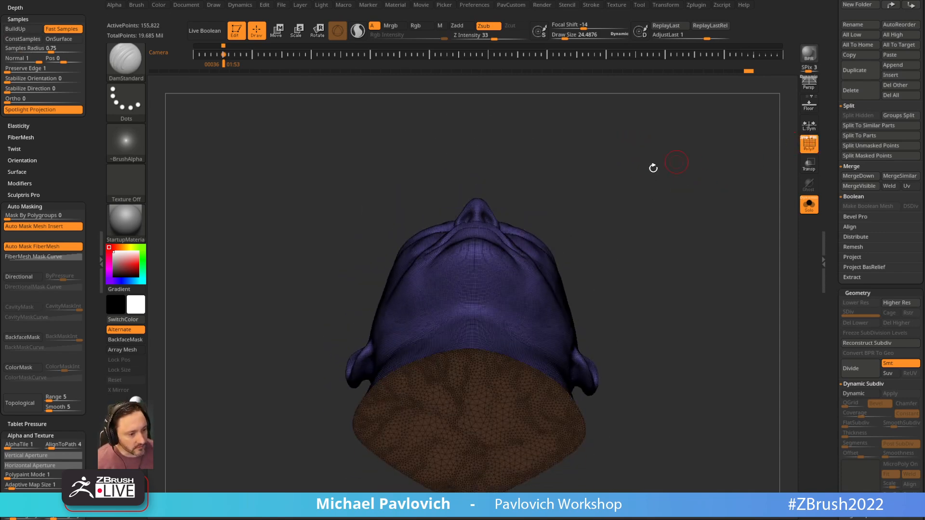
pyautogui.keyDown('shift'); pyautogui.moveTo(611, 192); pyautogui.dragTo(689, 198); pyautogui.keyUp('shift')
pyautogui.click(805, 151)
pyautogui.click(804, 150)
pyautogui.keyDown('ctrl'); pyautogui.keyDown('alt'); pyautogui.keyDown('shift'); pyautogui.click(533, 219); pyautogui.keyUp('shift'); pyautogui.keyUp('alt'); pyautogui.keyUp('ctrl')
pyautogui.moveTo(688, 202)
pyautogui.mouseDown()
pyautogui.moveTo(687, 97)
pyautogui.moveTo(667, 229)
pyautogui.moveTo(698, 217)
pyautogui.mouseUp()
pyautogui.press('2')
pyautogui.click(684, 234)
# Turn off the polyframe display and compare the head with the other subtools outside Solo mode.
pyautogui.moveTo(690, 183); pyautogui.dragTo(670, 230)
pyautogui.click(806, 206)
pyautogui.click(807, 146)
pyautogui.keyDown('alt'); pyautogui.moveTo(682, 165); pyautogui.dragTo(764, 179); pyautogui.keyUp('alt')
pyautogui.click(806, 207)
# Refine the eyelid area with DamStandard and Standard brush strokes at draw size about 19.
pyautogui.moveTo(622, 236); pyautogui.dragTo(580, 219)
pyautogui.press('s')
pyautogui.moveTo(412, 318); pyautogui.dragTo(399, 317)
pyautogui.moveTo(589, 192)
pyautogui.mouseDown()
pyautogui.moveTo(603, 184)
pyautogui.moveTo(576, 197)
pyautogui.mouseUp()
pyautogui.press('b')
pyautogui.press('s')
pyautogui.press('t')
pyautogui.moveTo(382, 295)
pyautogui.mouseDown()
pyautogui.moveTo(388, 314)
pyautogui.moveTo(361, 320)
pyautogui.mouseUp()
# Undo the trial mask stroke over the face and set the masking brush to MaskPen.
pyautogui.keyDown('alt'); pyautogui.moveTo(672, 178); pyautogui.dragTo(638, 143); pyautogui.keyUp('alt')
pyautogui.keyDown('ctrl'); pyautogui.moveTo(502, 282); pyautogui.dragTo(486, 305); pyautogui.keyUp('ctrl')
pyautogui.hotkey('ctrl', 'z')
pyautogui.keyDown('ctrl'); pyautogui.click(127, 61); pyautogui.keyUp('ctrl')
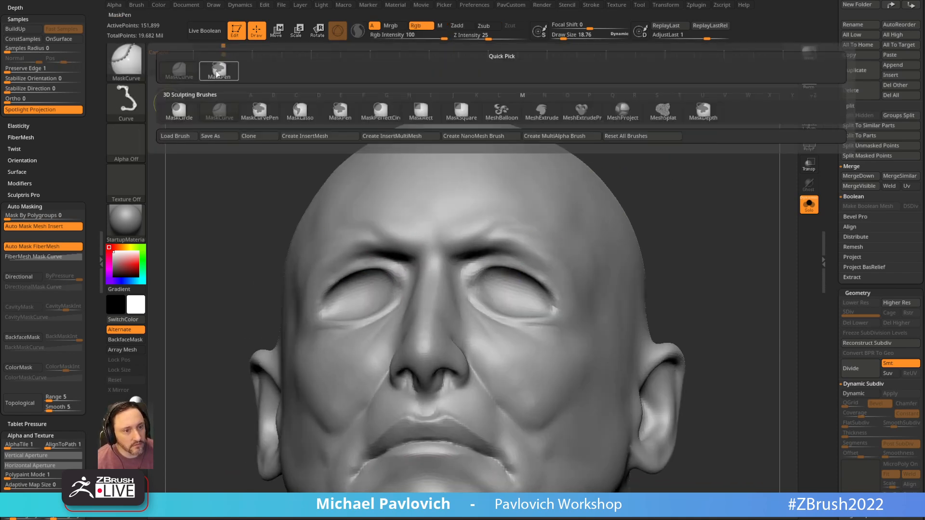
pyautogui.keyDown('ctrl'); pyautogui.click(219, 71); pyautogui.keyUp('ctrl')
# Paint a mask over the inside of both eye sockets up to the eyelid edges with MaskPen.
pyautogui.keyDown('shift'); pyautogui.moveTo(648, 194); pyautogui.dragTo(631, 167); pyautogui.keyUp('shift')
pyautogui.keyDown('ctrl'); pyautogui.moveTo(335, 277); pyautogui.dragTo(306, 292); pyautogui.keyUp('ctrl')
pyautogui.moveTo(190, 236); pyautogui.dragTo(217, 258)
pyautogui.moveTo(330, 297)
pyautogui.keyDown('ctrl'); pyautogui.mouseDown()
pyautogui.moveTo(309, 304)
pyautogui.moveTo(335, 307)
pyautogui.moveTo(375, 283)
pyautogui.mouseUp(); pyautogui.keyUp('ctrl')
pyautogui.moveTo(650, 184)
pyautogui.mouseDown()
pyautogui.moveTo(656, 165)
pyautogui.moveTo(471, 275)
pyautogui.moveTo(424, 256)
pyautogui.moveTo(487, 209)
pyautogui.mouseUp()
pyautogui.moveTo(436, 244)
pyautogui.keyDown('ctrl'); pyautogui.mouseDown()
pyautogui.moveTo(430, 249)
pyautogui.moveTo(474, 250)
pyautogui.mouseUp(); pyautogui.keyUp('ctrl')
pyautogui.moveTo(665, 179); pyautogui.dragTo(663, 236)
pyautogui.keyDown('ctrl'); pyautogui.moveTo(452, 269); pyautogui.dragTo(466, 271); pyautogui.keyUp('ctrl')
pyautogui.moveTo(668, 186); pyautogui.dragTo(709, 155)
# Show the polyframe, undo a trial polygroup from the masked eyes, and touch up the mask along the upper eyelid.
pyautogui.click(805, 147)
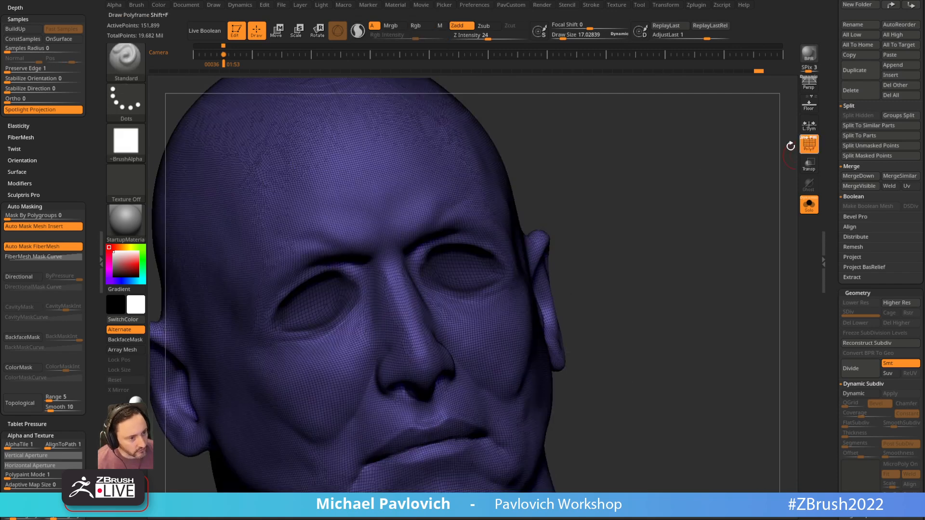
pyautogui.hotkey('ctrl', 'w')
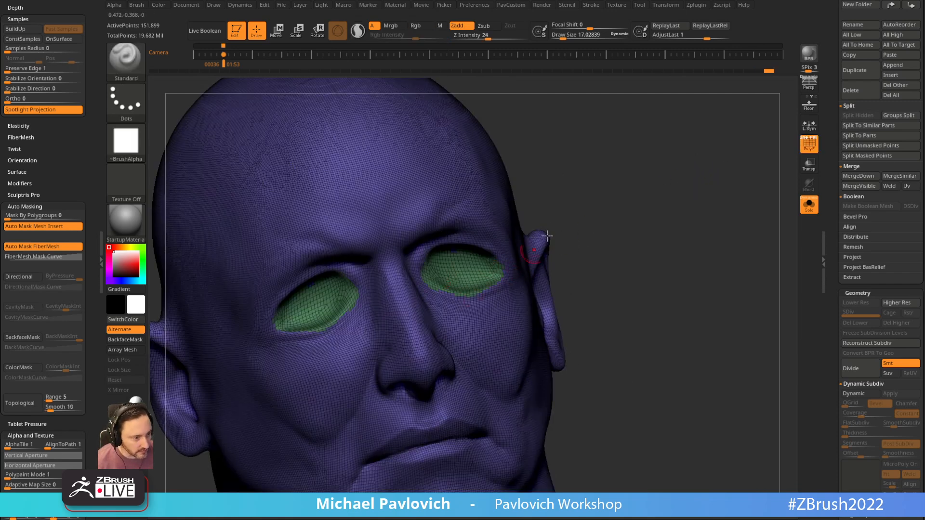
pyautogui.hotkey('ctrl', 'z')
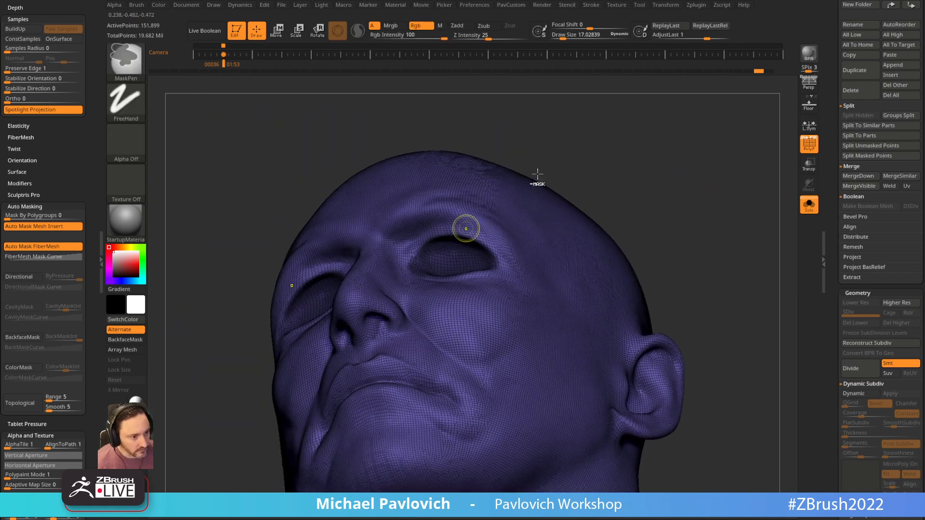
pyautogui.moveTo(490, 203); pyautogui.dragTo(535, 198, button='right')
pyautogui.moveTo(633, 106); pyautogui.dragTo(680, 203)
# Run Edgeloop Masked Border on the masked eye areas.
pyautogui.press('4')
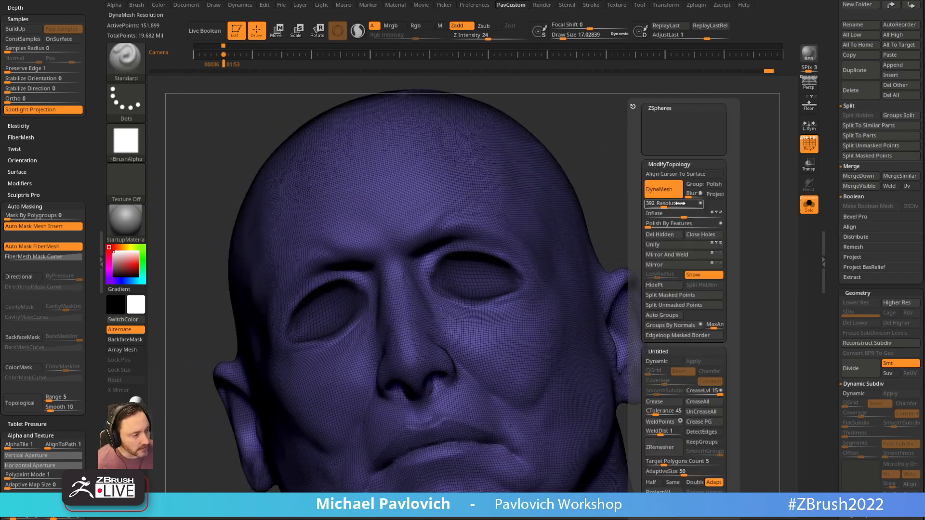
pyautogui.click(678, 335)
pyautogui.moveTo(685, 199)
pyautogui.mouseDown()
pyautogui.moveTo(694, 194)
pyautogui.moveTo(710, 227)
pyautogui.moveTo(704, 208)
pyautogui.moveTo(550, 288)
pyautogui.mouseUp()
# Isolate the head polygroup and delete the hidden eye surfaces to cut the mask's eye holes.
pyautogui.keyDown('ctrl'); pyautogui.keyDown('shift'); pyautogui.click(547, 290); pyautogui.keyUp('shift'); pyautogui.keyUp('ctrl')
pyautogui.press('f')
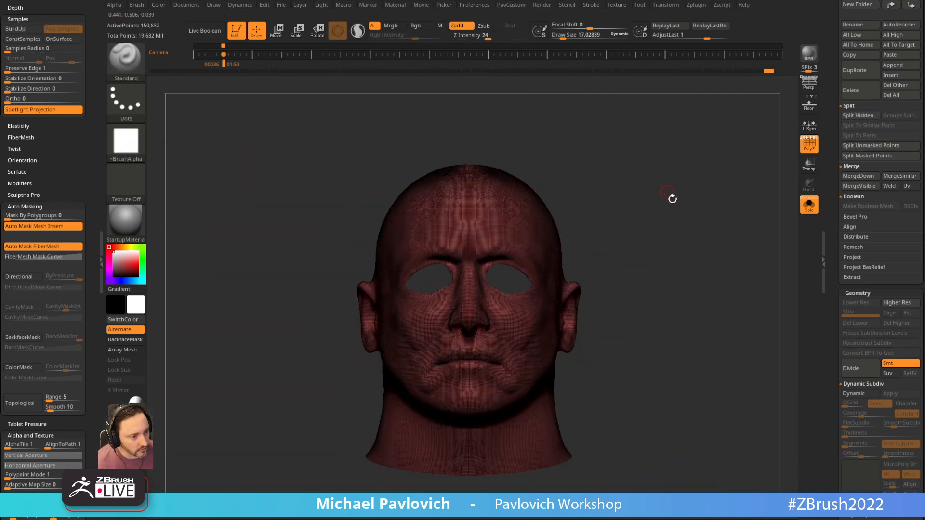
pyautogui.press('4')
pyautogui.click(654, 234)
# Examine the open eye holes from the front with and without the polyframe display.
pyautogui.keyDown('ctrl'); pyautogui.moveTo(571, 277); pyautogui.dragTo(616, 239, button='right'); pyautogui.keyUp('ctrl')
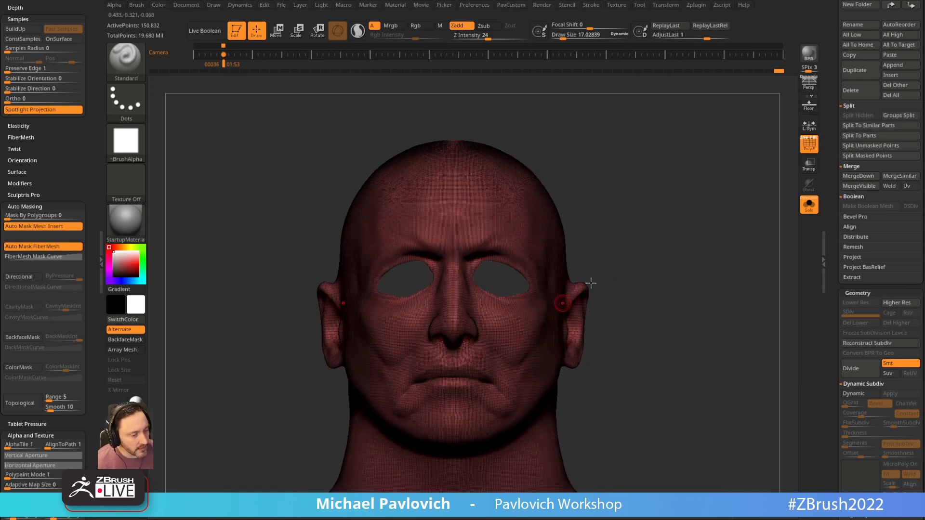
pyautogui.moveTo(562, 303); pyautogui.dragTo(444, 280, button='right')
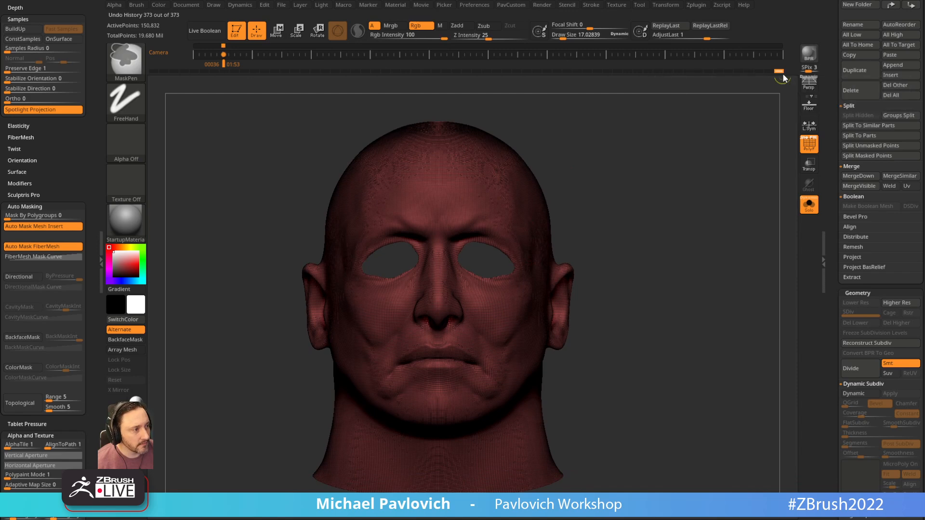
pyautogui.moveTo(691, 210); pyautogui.dragTo(734, 159, button='right')
pyautogui.hotkey('shift', 'f')
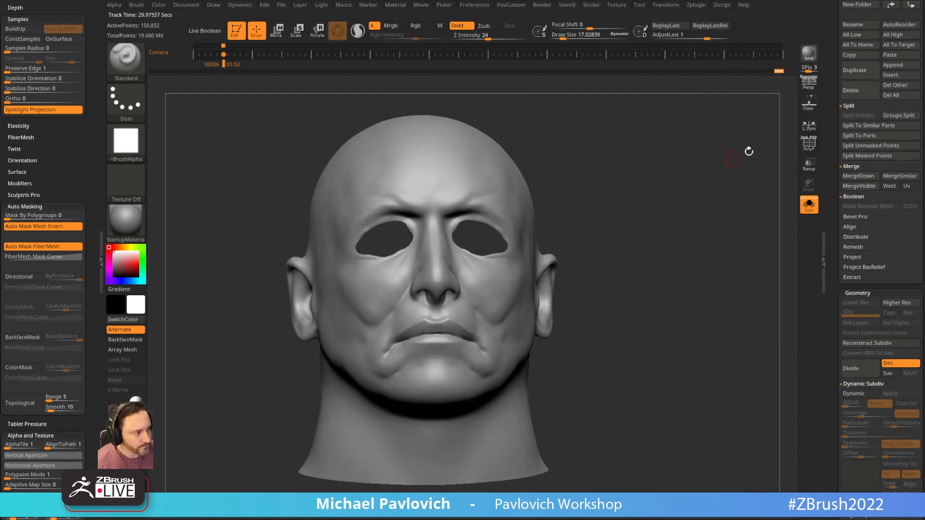
pyautogui.click(800, 143)
# ZRemesh the mask at Half density with AdaptiveSize set to 0.
pyautogui.press('space')
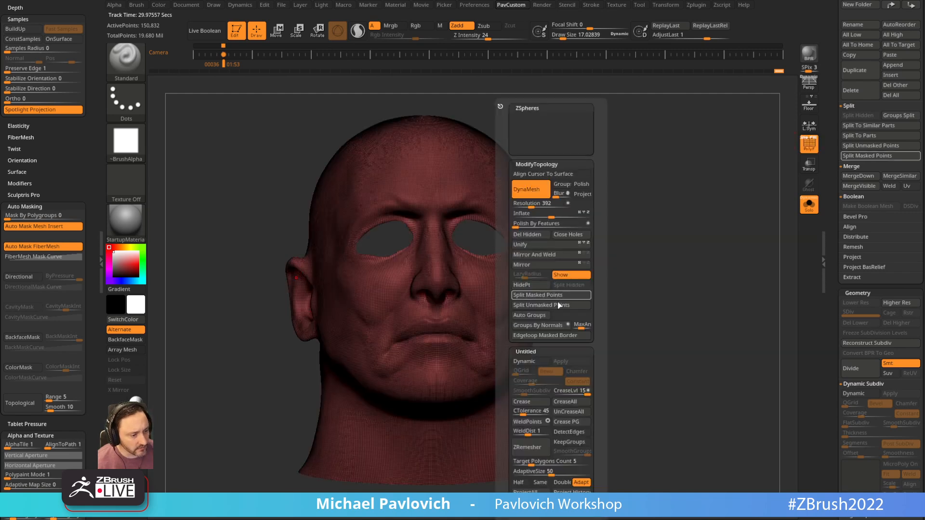
pyautogui.click(518, 483)
pyautogui.moveTo(539, 472); pyautogui.dragTo(513, 472)
pyautogui.click(546, 451)
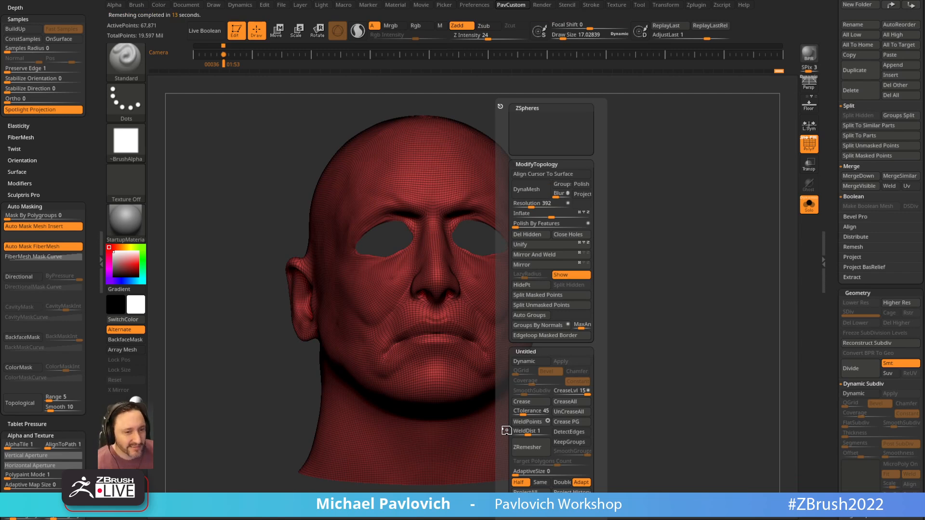
# Project the undo history's sculpted detail onto the remeshed mask and answer the PolyPaint projection question.
pyautogui.moveTo(619, 212)
pyautogui.mouseDown()
pyautogui.moveTo(612, 242)
pyautogui.moveTo(644, 222)
pyautogui.moveTo(614, 214)
pyautogui.mouseUp()
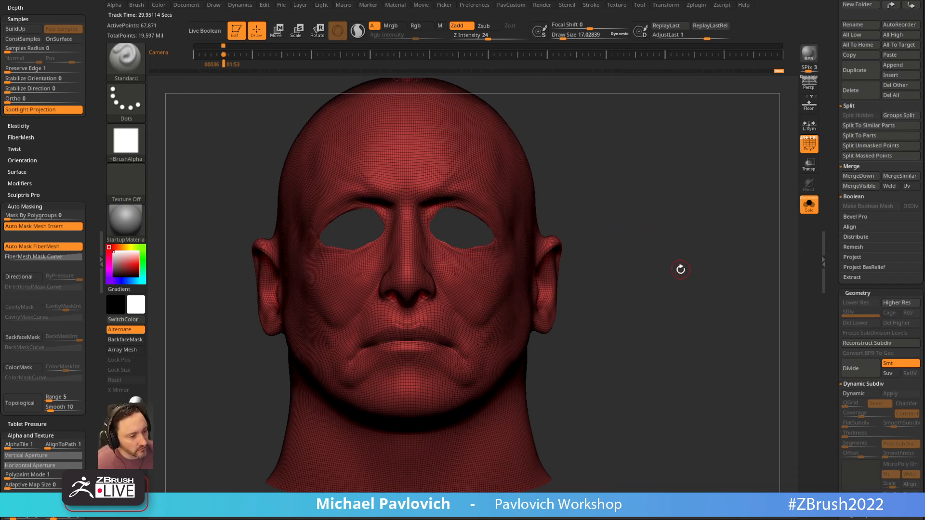
pyautogui.press('z')
pyautogui.click(696, 495)
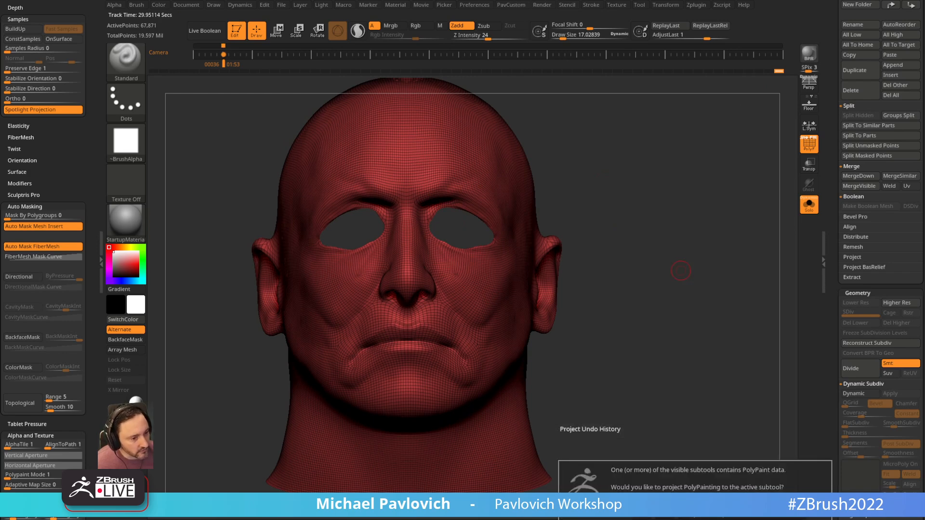
pyautogui.press('Return')
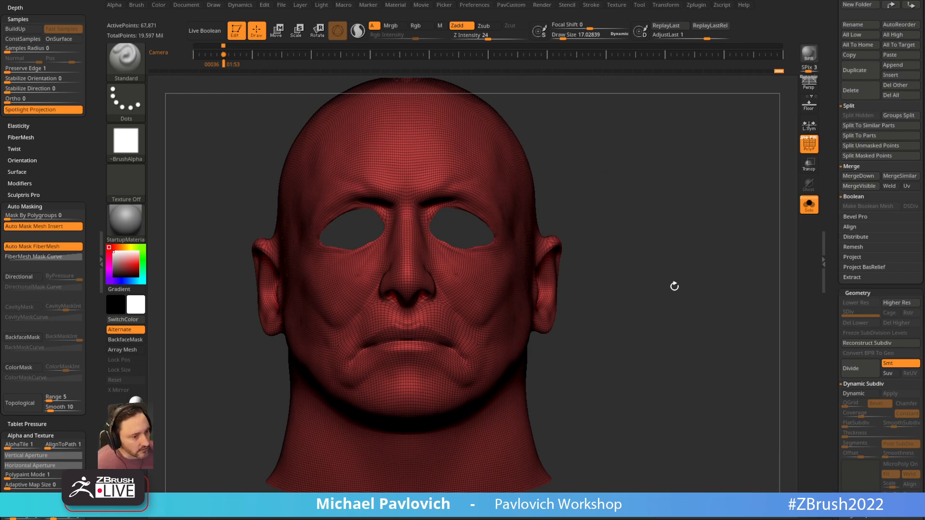
# ZRemesh the mask two more times at Half density, projecting the undo history's detail back onto it after each remesh.
pyautogui.click(856, 257)
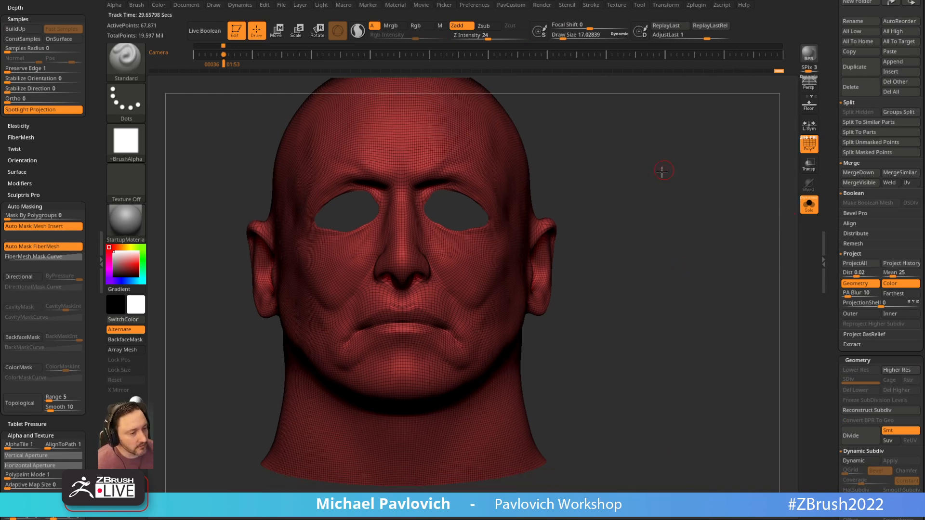
pyautogui.press('z')
pyautogui.click(648, 448)
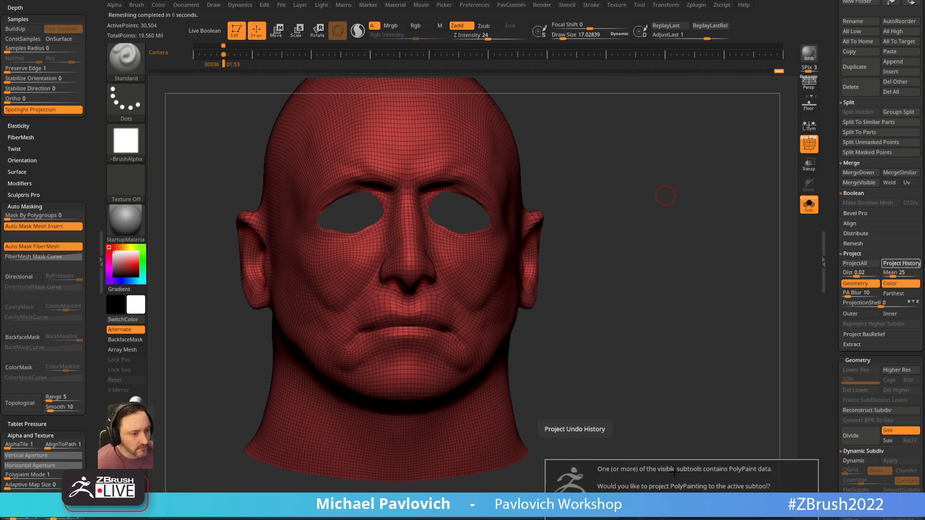
pyautogui.click(650, 519)
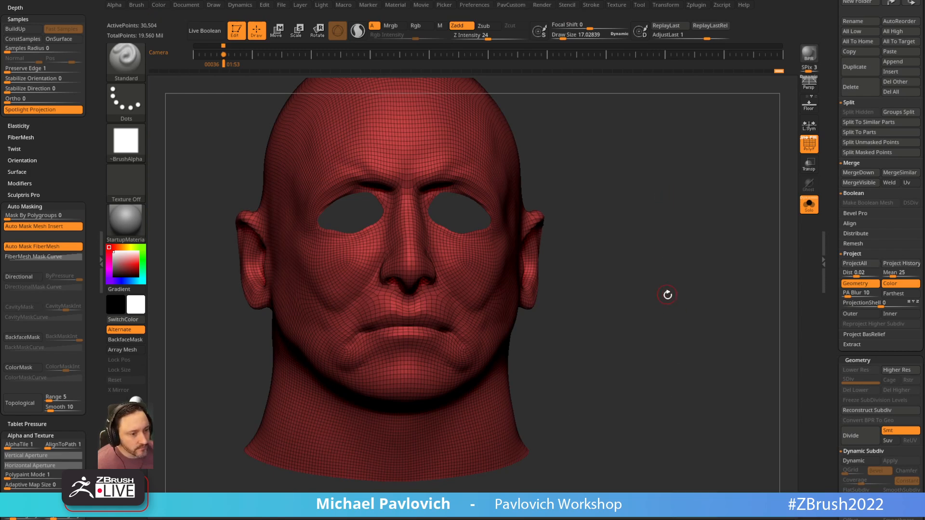
pyautogui.press('3')
pyautogui.click(650, 448)
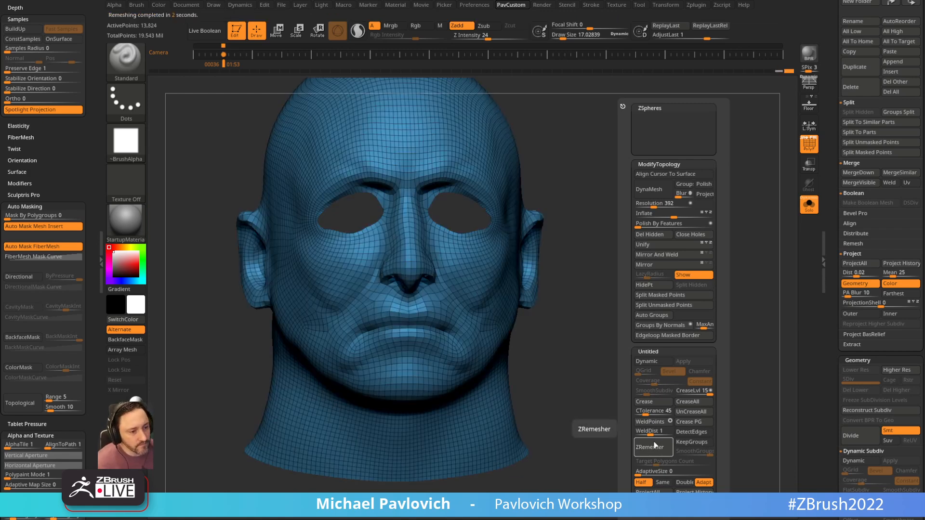
pyautogui.click(694, 491)
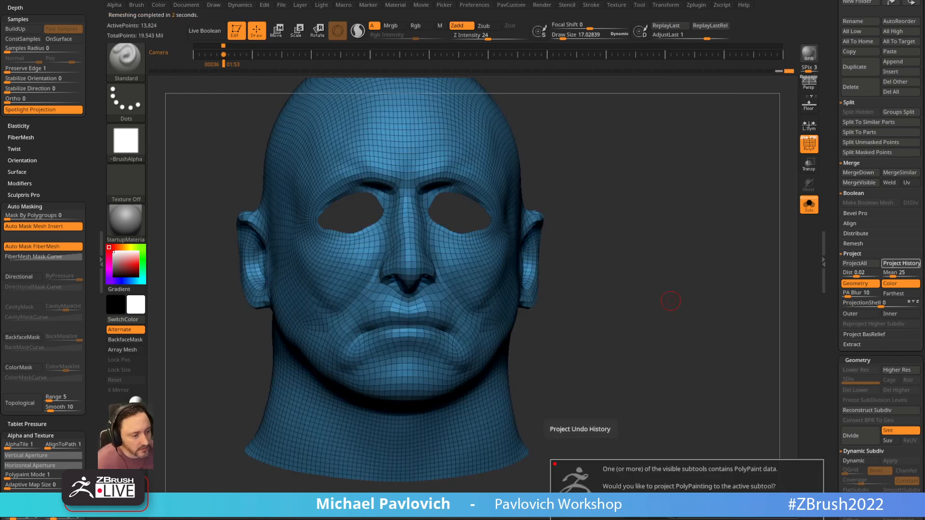
# Check the edge flow in three-quarter view, ZRemesh the mask once more at Half density and project the history detail onto it.
pyautogui.moveTo(727, 351); pyautogui.dragTo(716, 277)
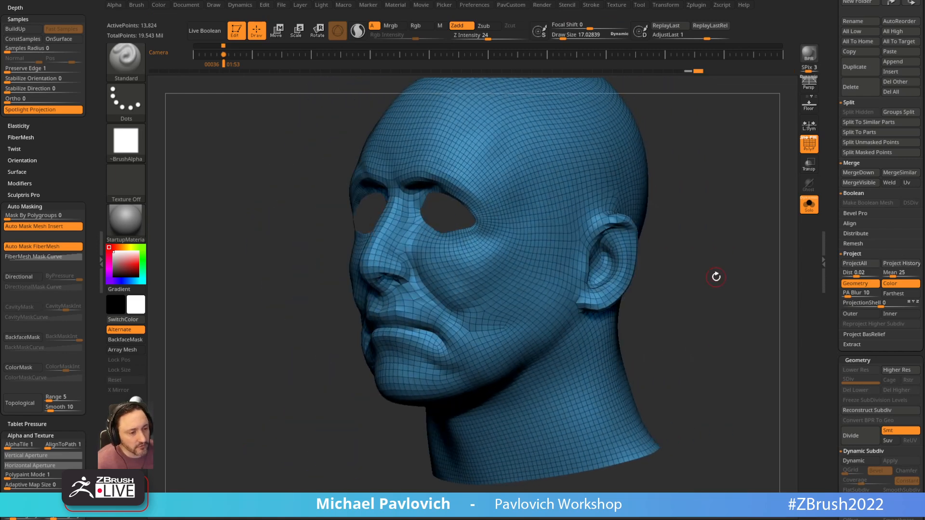
pyautogui.moveTo(728, 241); pyautogui.dragTo(716, 268)
pyautogui.press('2')
pyautogui.click(689, 447)
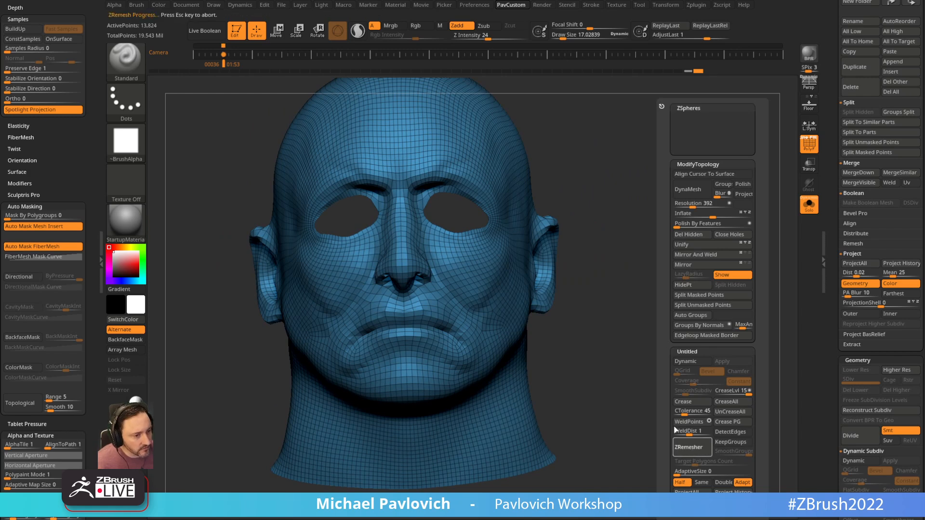
pyautogui.press('2')
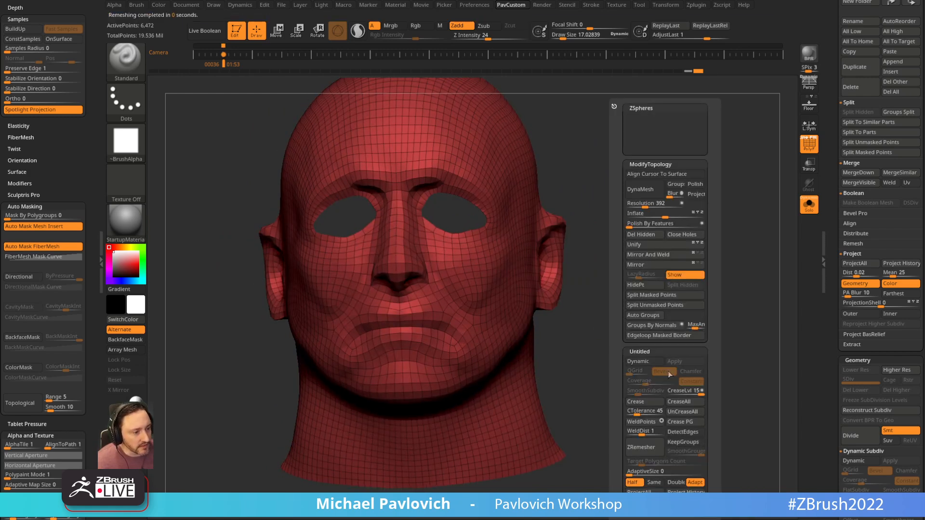
pyautogui.click(681, 494)
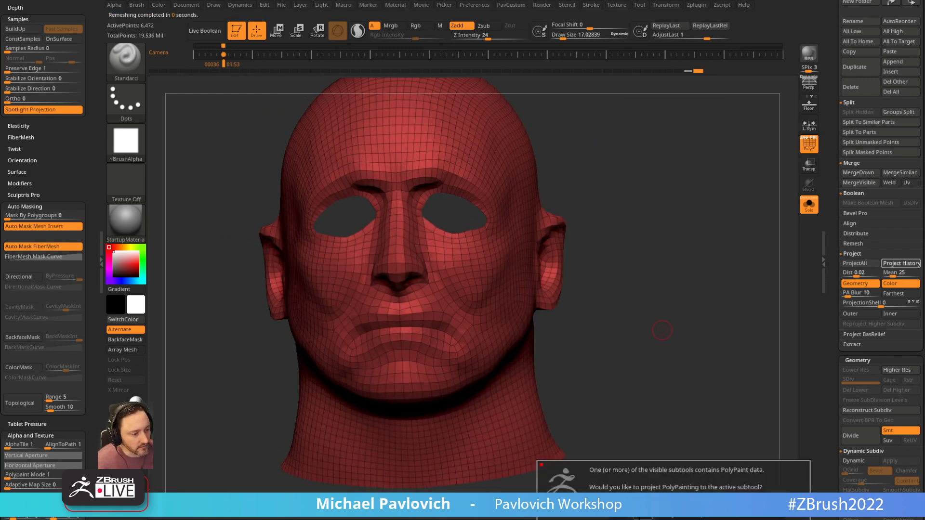
# Switch to the ZModeler brush and set its QMesh polygon action to target All Polygons.
pyautogui.moveTo(646, 228)
pyautogui.mouseDown()
pyautogui.moveTo(626, 194)
pyautogui.moveTo(644, 252)
pyautogui.moveTo(702, 252)
pyautogui.moveTo(620, 227)
pyautogui.moveTo(651, 217)
pyautogui.moveTo(650, 175)
pyautogui.moveTo(678, 227)
pyautogui.mouseUp()
pyautogui.press('b')
pyautogui.press('z')
pyautogui.press('m')
pyautogui.press('space')
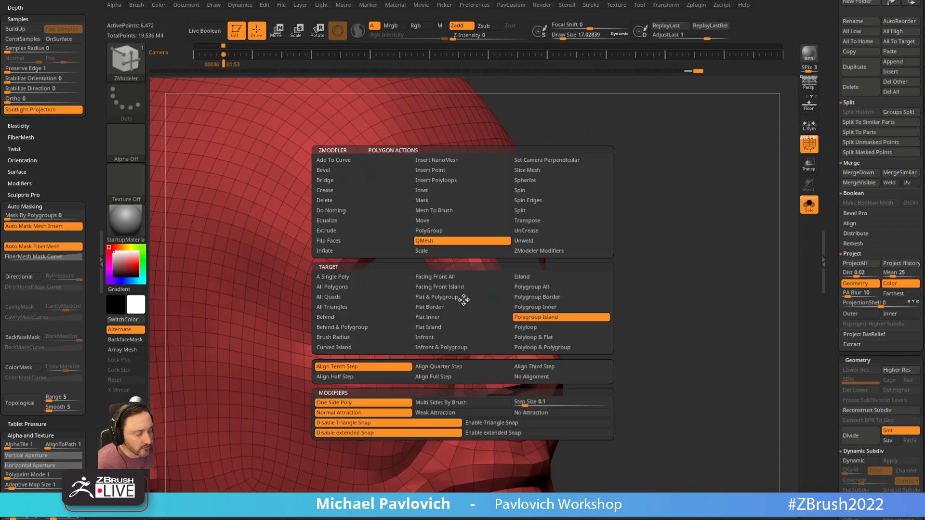
pyautogui.click(365, 288)
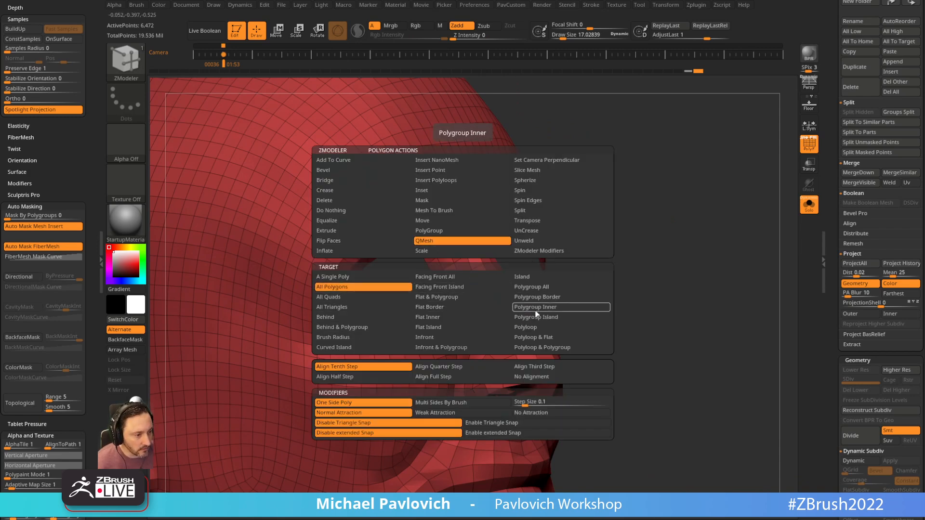
# Try to thicken the mask shell with QMesh, examine the cross-section at the nose and eye holes, and undo the attempts.
pyautogui.moveTo(643, 219); pyautogui.dragTo(700, 183)
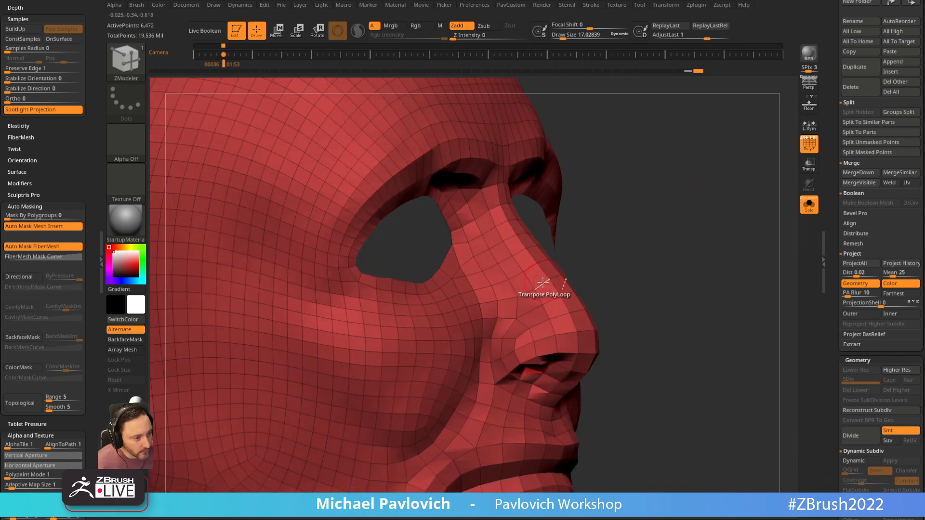
pyautogui.moveTo(540, 292); pyautogui.dragTo(540, 292)
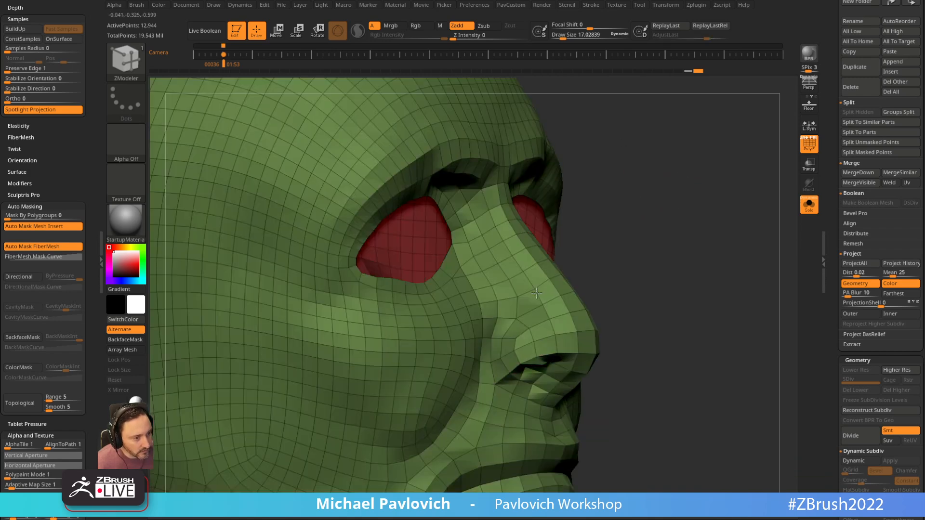
pyautogui.hotkey('ctrl', 'z')
pyautogui.moveTo(613, 223)
pyautogui.mouseDown()
pyautogui.moveTo(638, 253)
pyautogui.moveTo(611, 239)
pyautogui.mouseUp()
pyautogui.click(504, 304)
pyautogui.moveTo(504, 300); pyautogui.dragTo(504, 288)
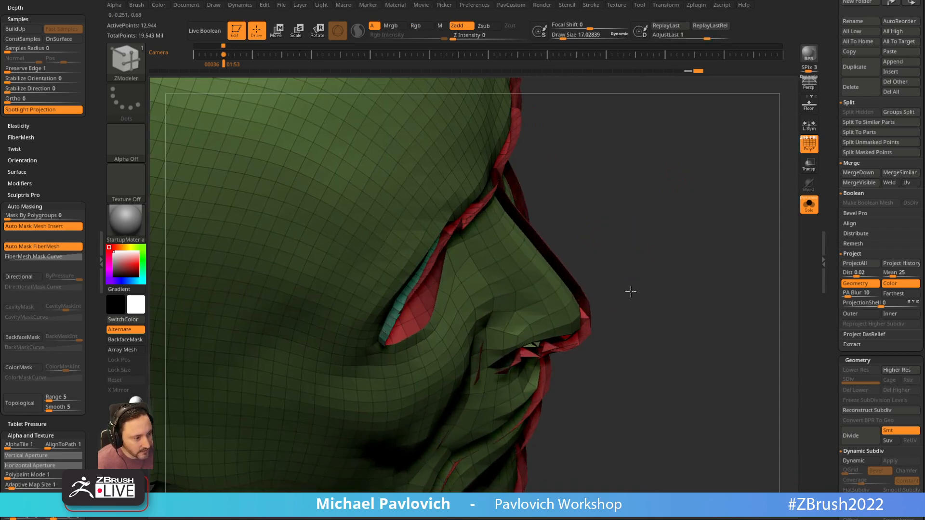
pyautogui.moveTo(635, 298); pyautogui.dragTo(620, 223)
pyautogui.moveTo(634, 283); pyautogui.dragTo(583, 289)
pyautogui.moveTo(601, 220); pyautogui.dragTo(648, 270)
pyautogui.hotkey('ctrl', 'z')
# Set the ZModeler polygon action to Extrude on Polygroup All and extrude the mask's surface into a thin shell.
pyautogui.moveTo(661, 198); pyautogui.dragTo(554, 310)
pyautogui.press('space')
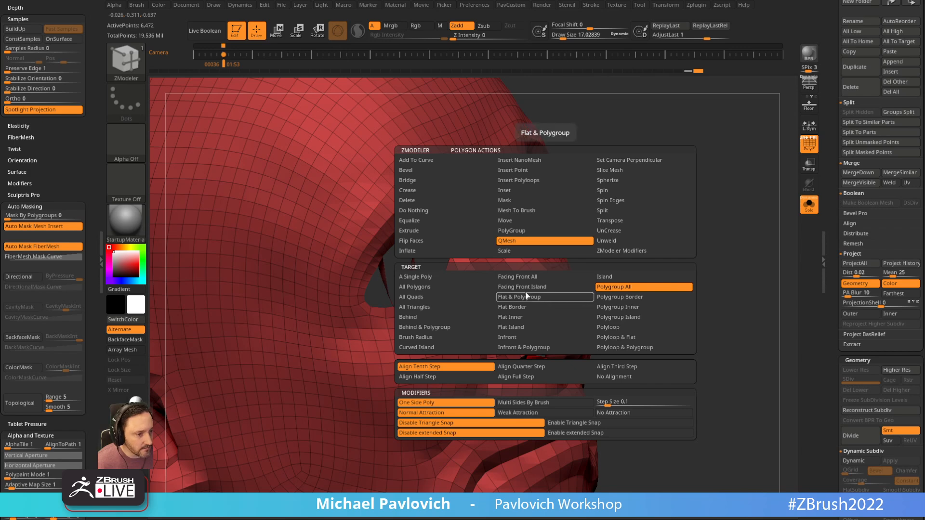
pyautogui.click(428, 232)
pyautogui.click(632, 287)
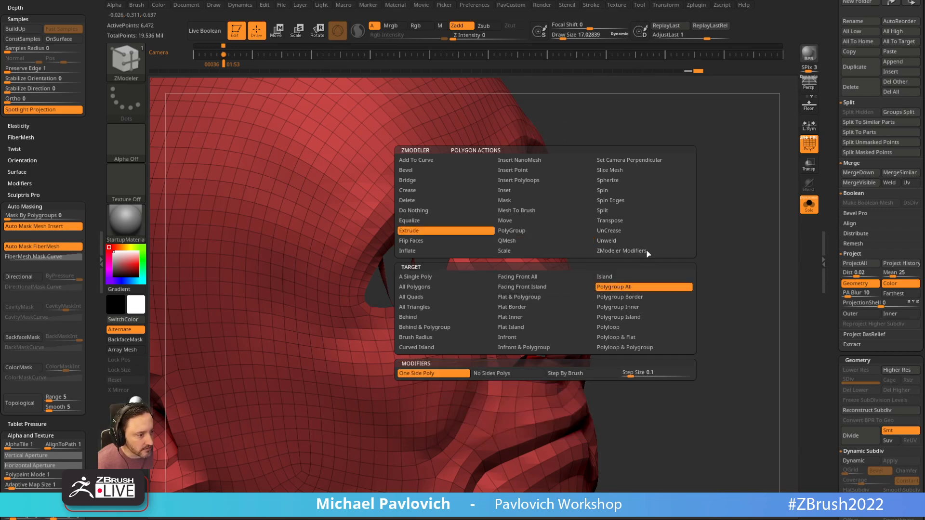
pyautogui.moveTo(636, 268); pyautogui.dragTo(661, 264)
pyautogui.moveTo(475, 338); pyautogui.dragTo(467, 337)
pyautogui.moveTo(614, 242); pyautogui.dragTo(648, 196)
# Flip the thickened mask's normals in its display properties.
pyautogui.moveTo(830, 264); pyautogui.dragTo(826, 83)
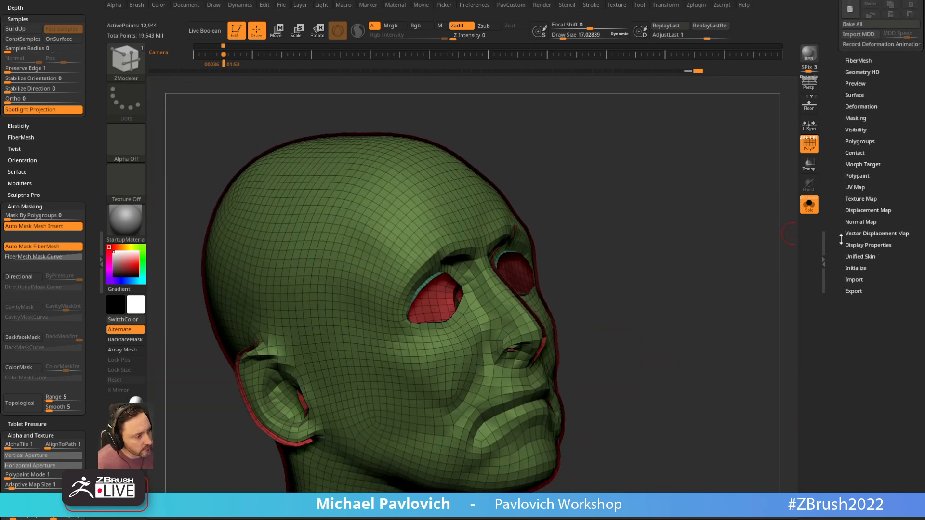
pyautogui.click(862, 245)
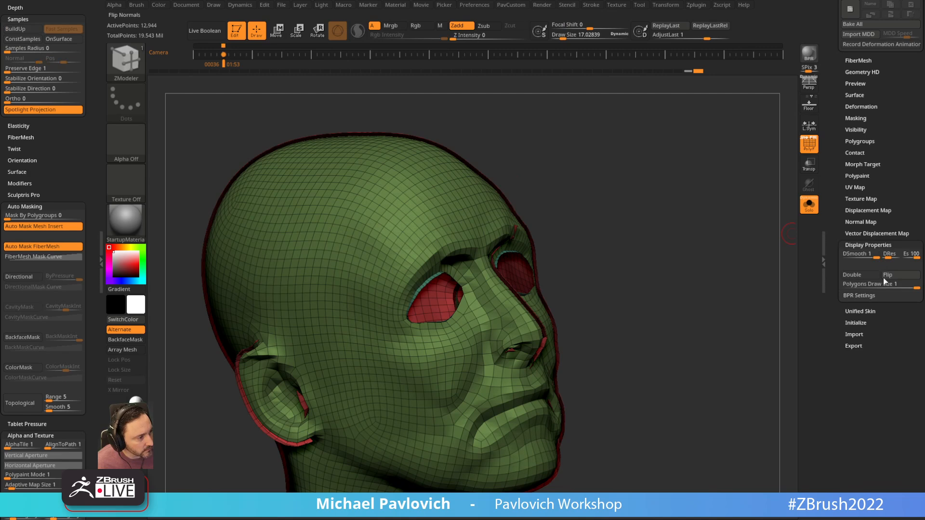
pyautogui.click(888, 274)
pyautogui.moveTo(714, 270); pyautogui.dragTo(693, 214)
# Preview the mask shell smoothed with dynamic subdivision and without the polyframe, and restore the unsmoothed polyframe view.
pyautogui.press('space')
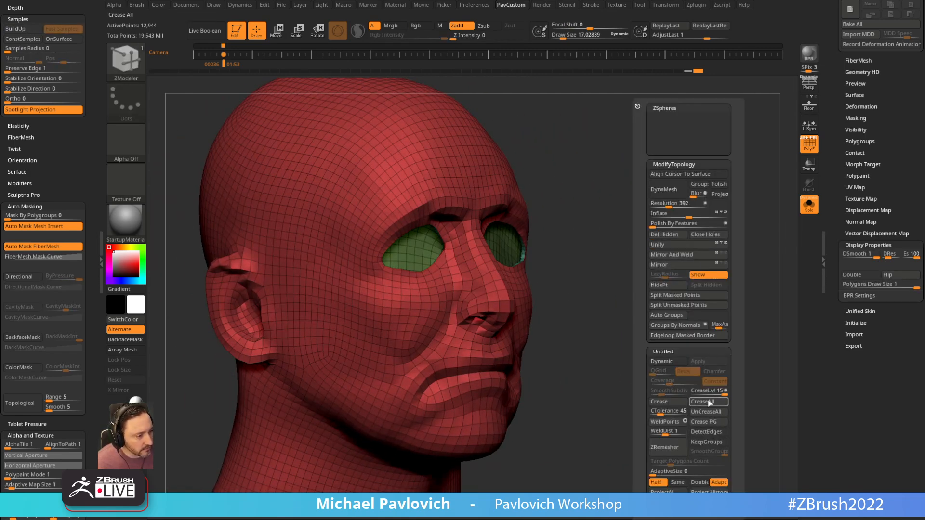
pyautogui.click(661, 361)
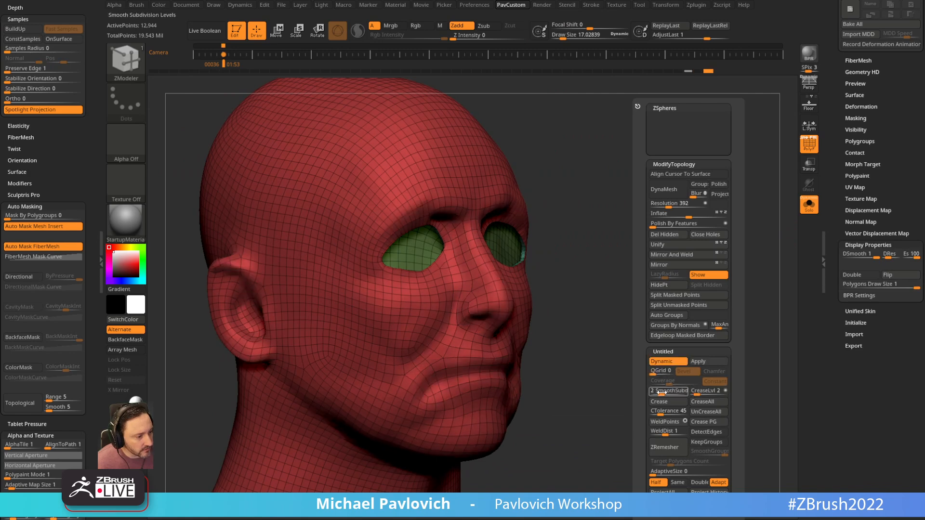
pyautogui.moveTo(572, 337); pyautogui.dragTo(535, 330)
pyautogui.click(808, 144)
pyautogui.moveTo(747, 210); pyautogui.dragTo(642, 222)
pyautogui.moveTo(717, 225); pyautogui.dragTo(760, 222)
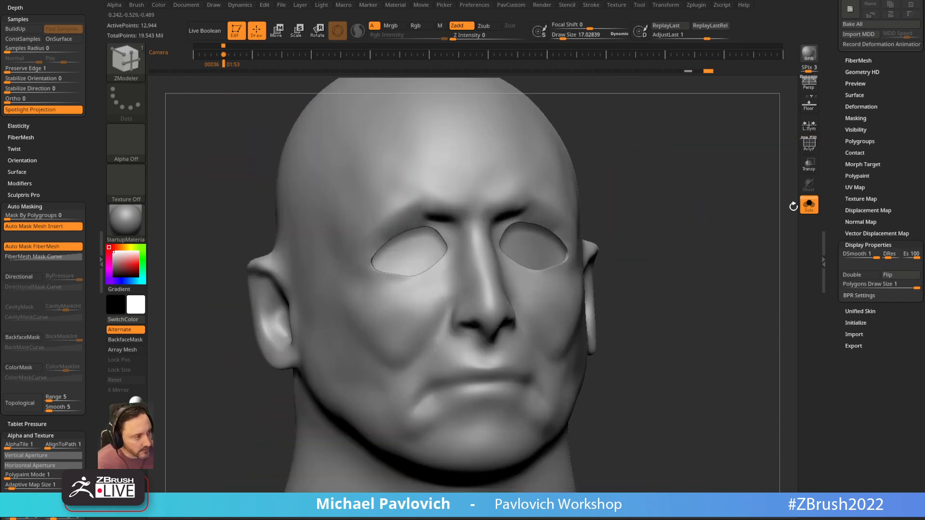
pyautogui.hotkey('shift', 'd')
pyautogui.moveTo(694, 201); pyautogui.dragTo(721, 211)
pyautogui.hotkey('shift', 'f')
# Subdivide the mask once, isolate its outer polygroup and project the undo history's detail onto that surface.
pyautogui.press('ctrl')
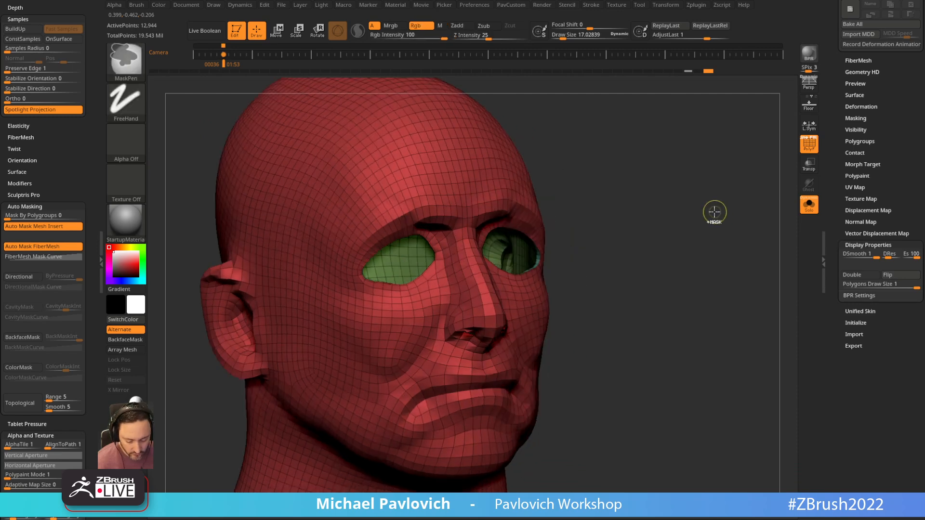
pyautogui.hotkey('ctrl', 'd')
pyautogui.moveTo(641, 256); pyautogui.dragTo(623, 252)
pyautogui.moveTo(690, 231); pyautogui.dragTo(678, 238)
pyautogui.keyDown('ctrl'); pyautogui.keyDown('shift'); pyautogui.click(558, 295); pyautogui.keyUp('shift'); pyautogui.keyUp('ctrl')
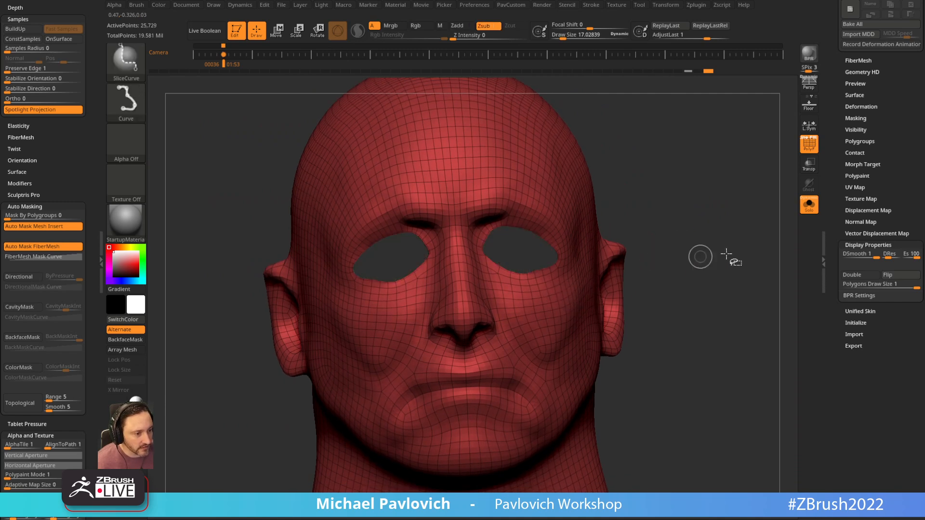
pyautogui.press('2')
pyautogui.click(744, 493)
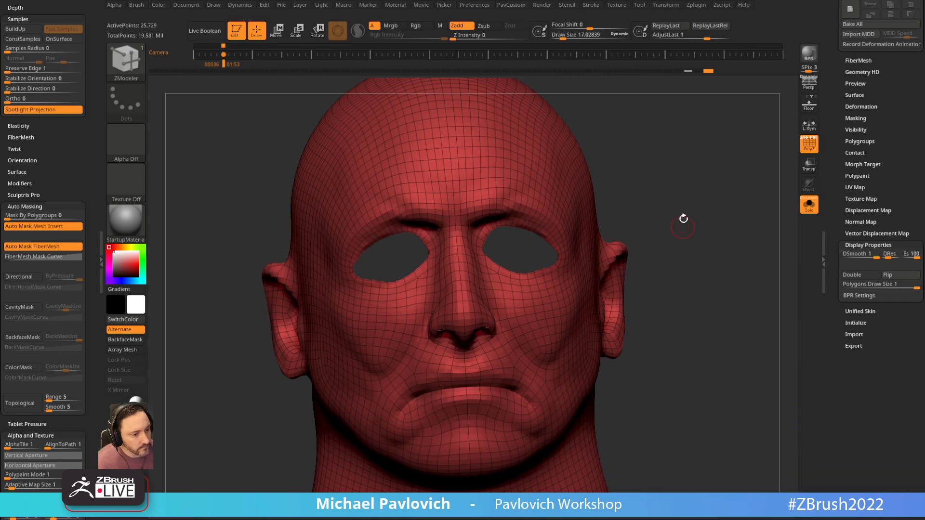
# Unhide the whole mask, subdivide it to a third level and project the history detail onto the isolated outer polygroup.
pyautogui.keyDown('ctrl'); pyautogui.keyDown('shift'); pyautogui.click(699, 201); pyautogui.keyUp('shift'); pyautogui.keyUp('ctrl')
pyautogui.moveTo(699, 198); pyautogui.dragTo(710, 182)
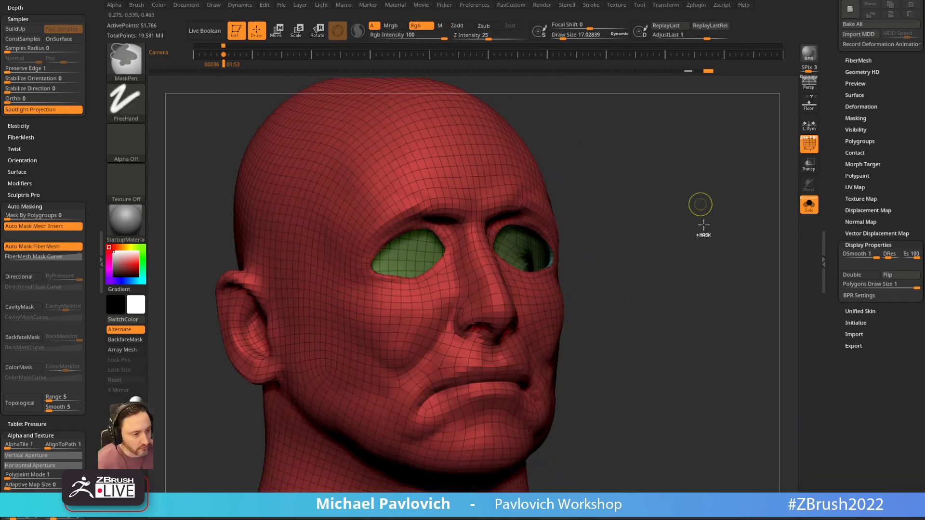
pyautogui.hotkey('ctrl', 'd')
pyautogui.moveTo(681, 211); pyautogui.dragTo(659, 214)
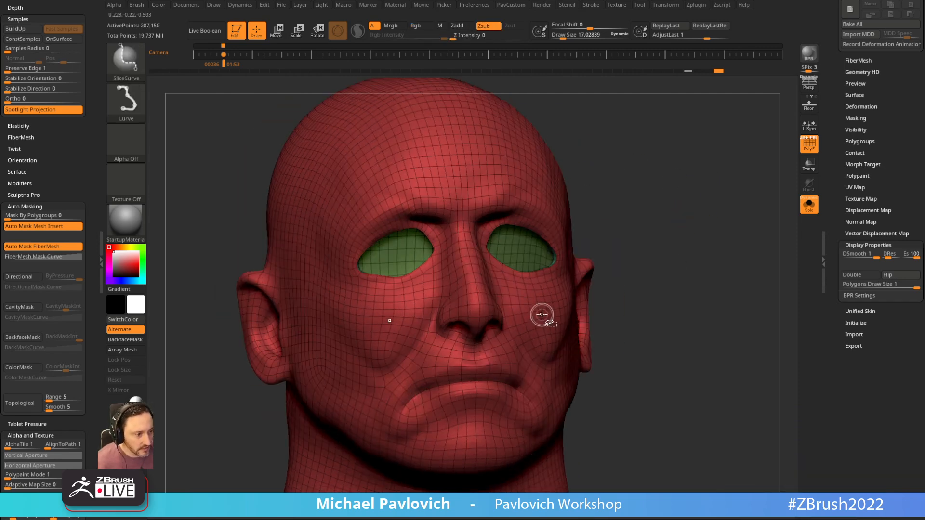
pyautogui.keyDown('ctrl'); pyautogui.keyDown('shift'); pyautogui.click(541, 316); pyautogui.keyUp('shift'); pyautogui.keyUp('ctrl')
pyautogui.press('2')
pyautogui.click(723, 492)
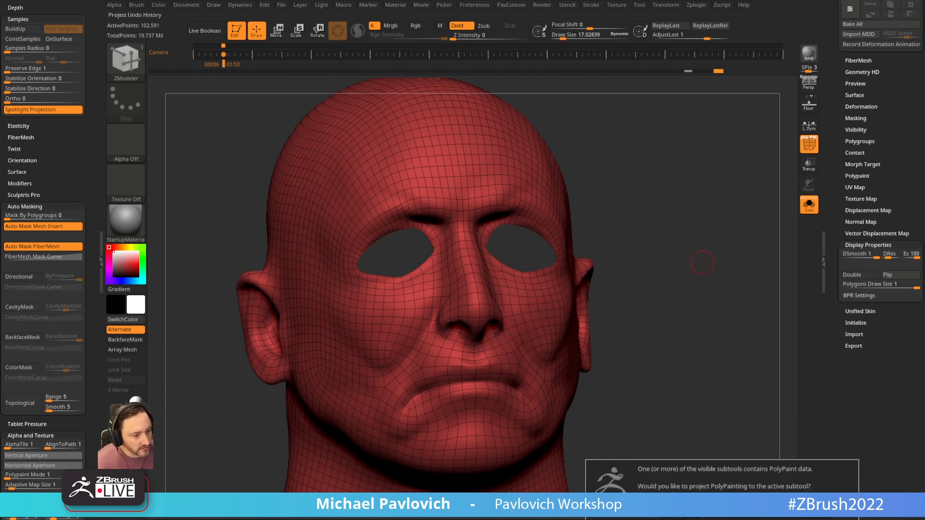
pyautogui.press('Escape')
# Show all of the mask again, subdivide it to a fourth level and reproject the history detail onto only the outer surface.
pyautogui.keyDown('ctrl'); pyautogui.keyDown('shift'); pyautogui.click(665, 227); pyautogui.keyUp('shift'); pyautogui.keyUp('ctrl')
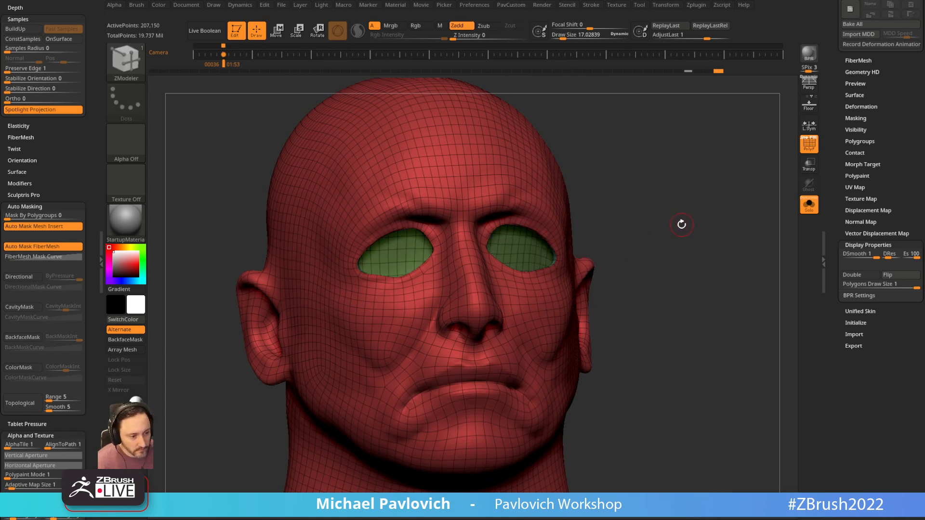
pyautogui.hotkey('ctrl', 'd')
pyautogui.keyDown('ctrl'); pyautogui.keyDown('shift'); pyautogui.click(562, 339); pyautogui.keyUp('shift'); pyautogui.keyUp('ctrl')
pyautogui.press('2')
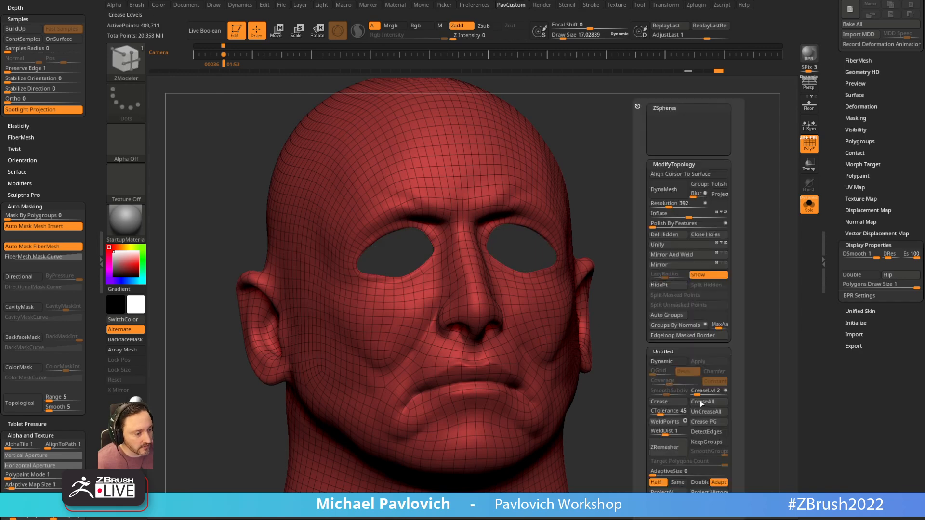
pyautogui.click(709, 492)
pyautogui.press('Escape')
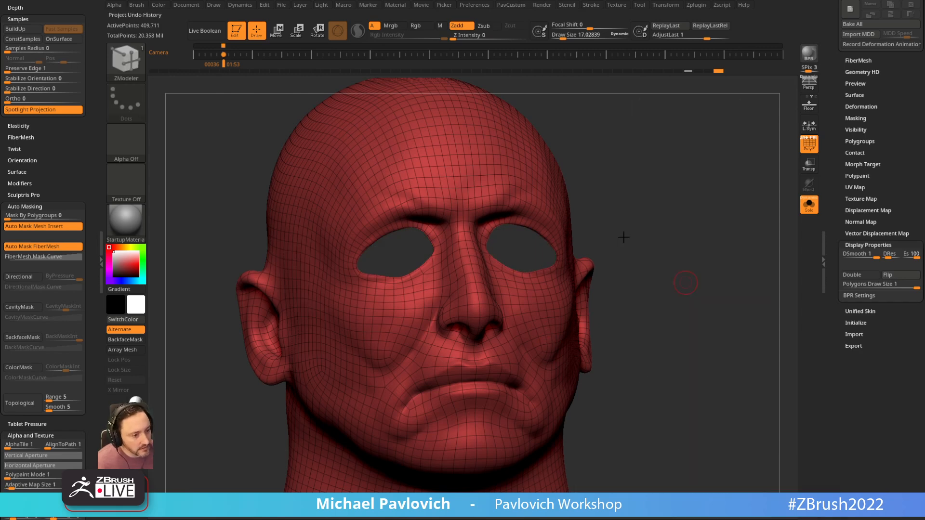
# Unhide the inner shell, turn off the polyframe and inspect the projected facial detail from several angles.
pyautogui.keyDown('ctrl'); pyautogui.keyDown('shift'); pyautogui.click(661, 250); pyautogui.keyUp('shift'); pyautogui.keyUp('ctrl')
pyautogui.moveTo(663, 249); pyautogui.dragTo(721, 216)
pyautogui.hotkey('shift', 'f')
pyautogui.keyDown('shift'); pyautogui.moveTo(710, 198); pyautogui.dragTo(547, 289); pyautogui.keyUp('shift')
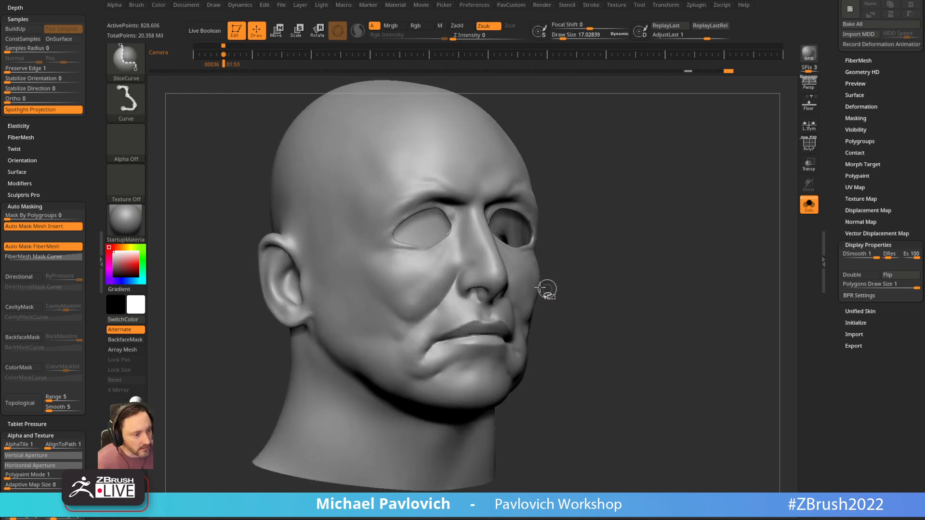
# Subdivide the mask to SDiv 5, project the history detail onto the outer surface and answer the PolyPaint question.
pyautogui.hotkey('ctrl', 'd')
pyautogui.hotkey('ctrl', 'z')
pyautogui.hotkey('ctrl', 'z')
pyautogui.hotkey('ctrl', 'z')
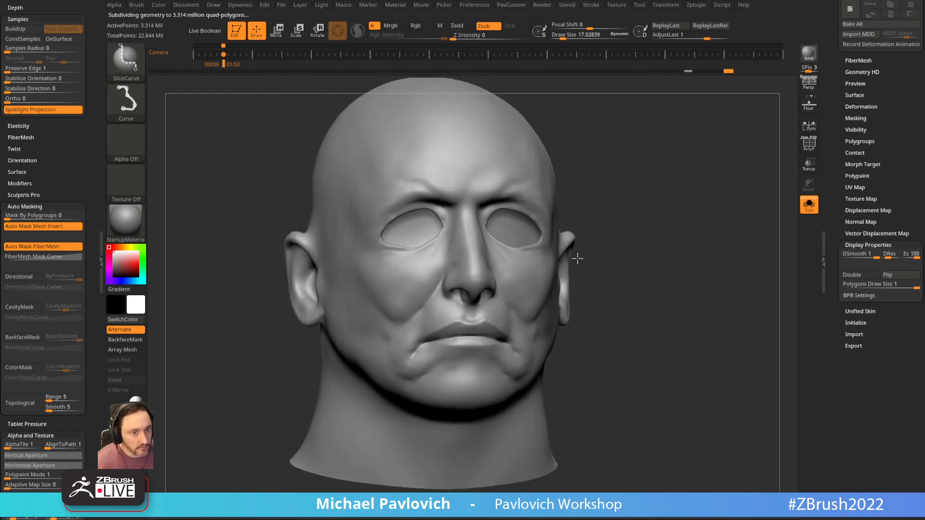
pyautogui.press('3')
pyautogui.click(672, 491)
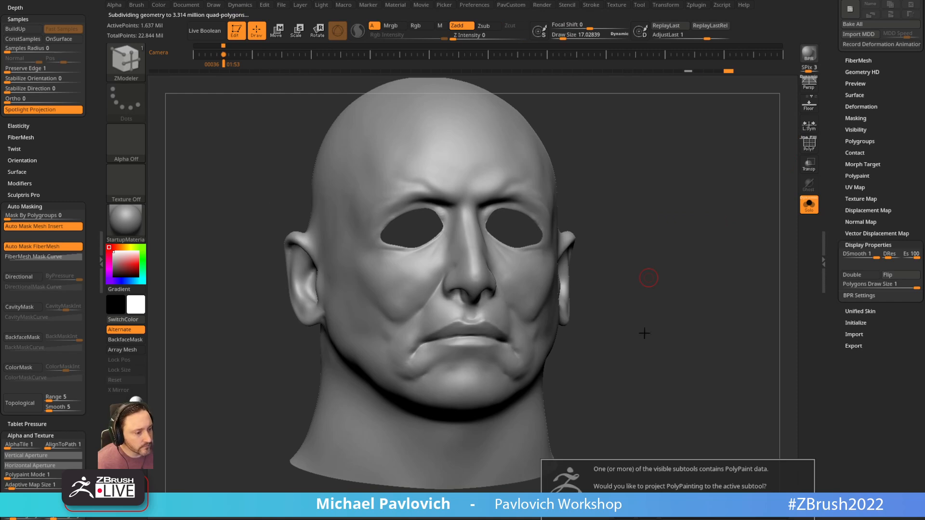
pyautogui.click(647, 512)
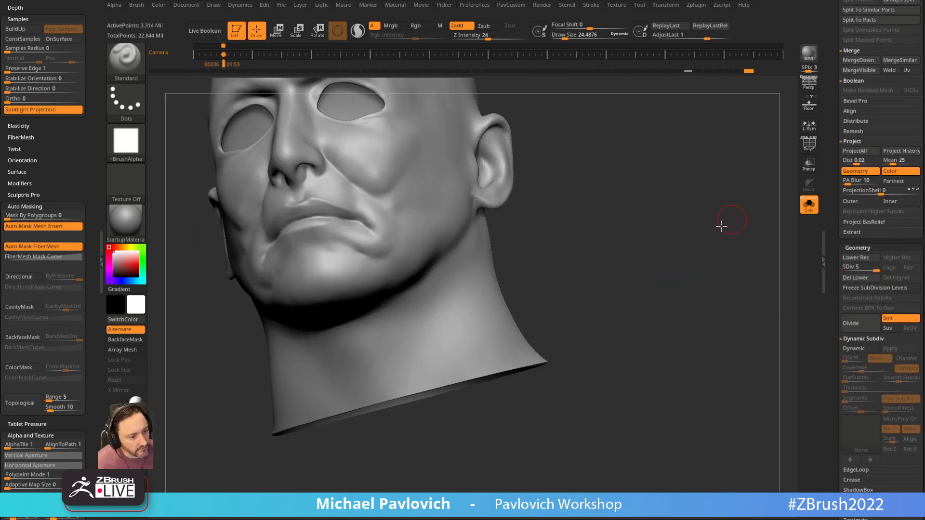
pyautogui.moveTo(721, 226)
pyautogui.mouseDown()
pyautogui.moveTo(726, 148)
pyautogui.moveTo(718, 237)
pyautogui.moveTo(702, 283)
pyautogui.moveTo(636, 288)
pyautogui.moveTo(703, 216)
pyautogui.mouseUp()
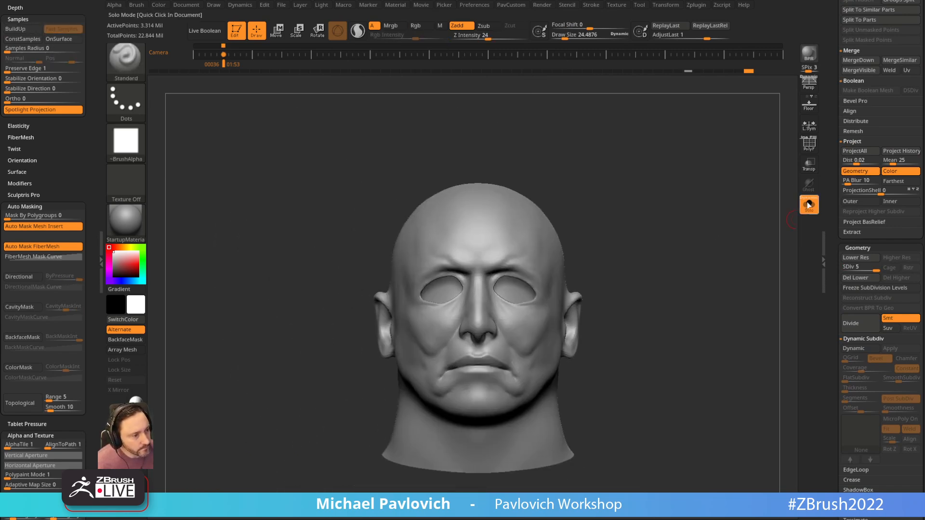
# Show the underlying head together with the mask and reposition the mask so it sits over the head's face.
pyautogui.moveTo(832, 127); pyautogui.dragTo(833, 238)
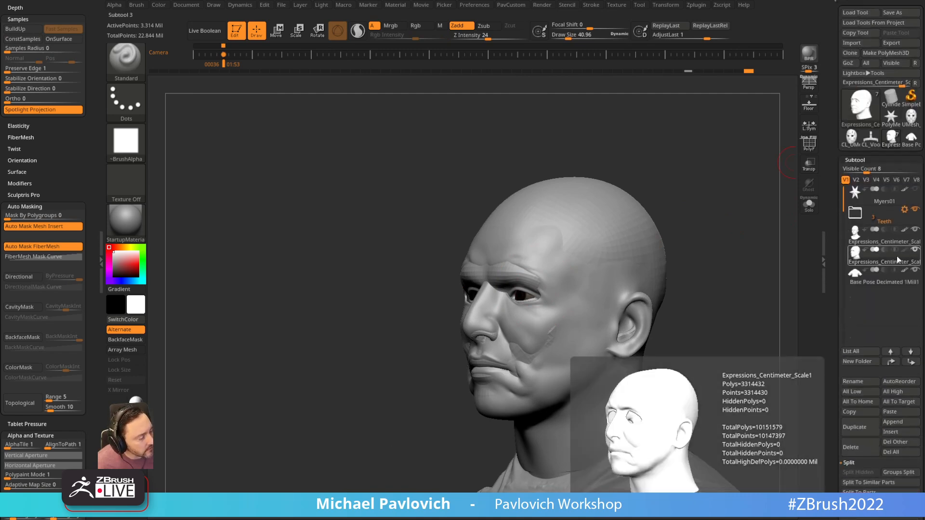
pyautogui.click(885, 243)
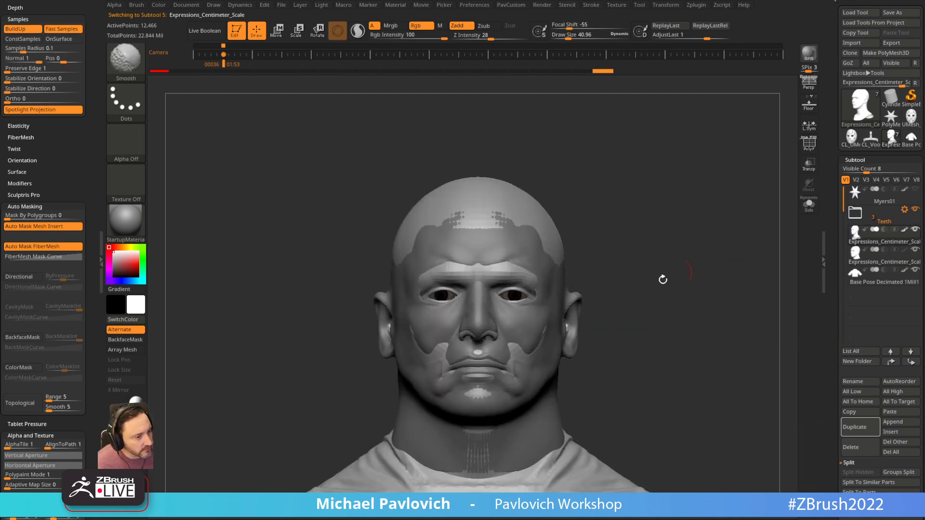
pyautogui.press('w')
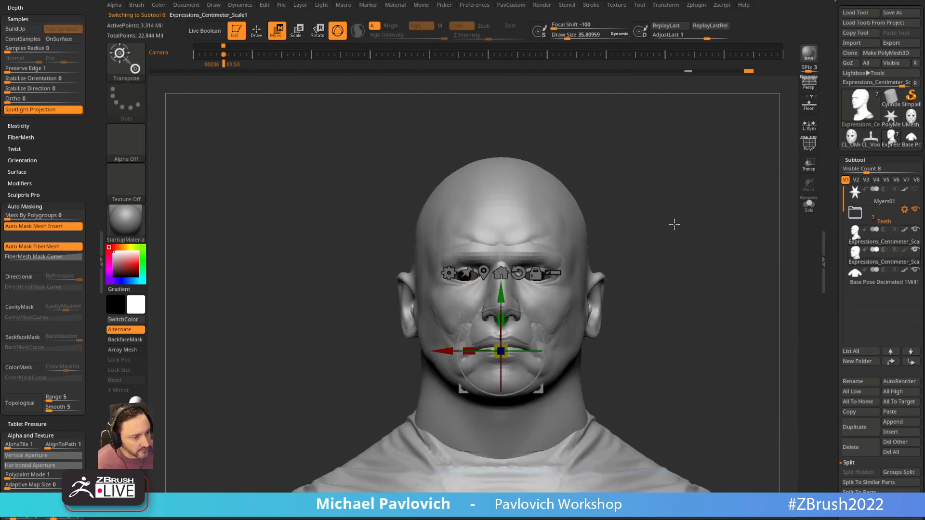
pyautogui.moveTo(507, 345); pyautogui.dragTo(512, 342)
pyautogui.keyDown('shift'); pyautogui.moveTo(625, 240); pyautogui.dragTo(670, 230); pyautogui.keyUp('shift')
pyautogui.moveTo(546, 343); pyautogui.dragTo(549, 344)
pyautogui.press('q')
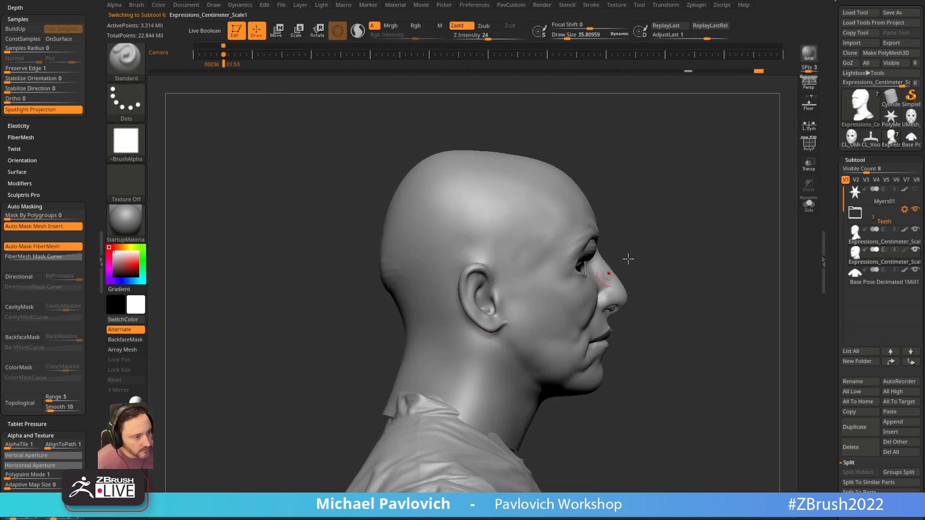
# Reshape the mask's profile around the back of the head and the face with the Move brush.
pyautogui.keyDown('alt'); pyautogui.moveTo(680, 176); pyautogui.dragTo(674, 227); pyautogui.keyUp('alt')
pyautogui.press('b')
pyautogui.press('m')
pyautogui.press('v')
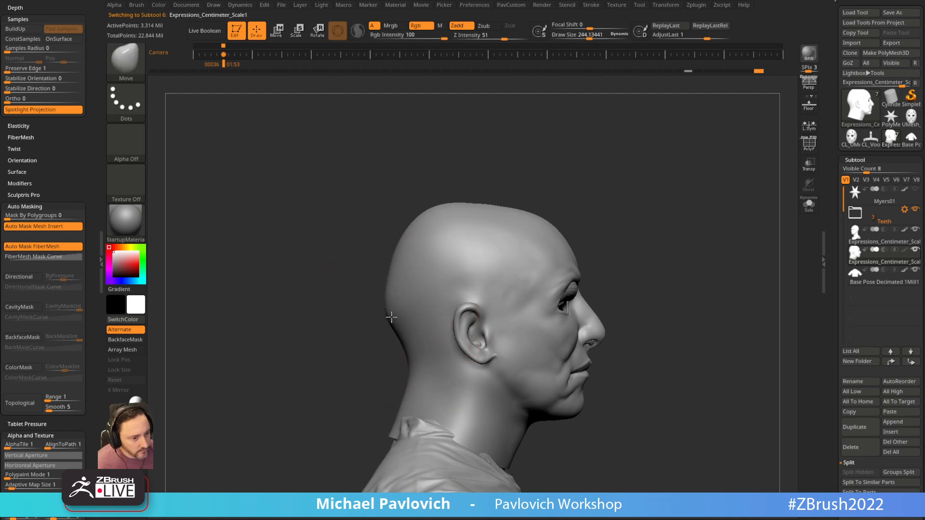
pyautogui.press('s')
pyautogui.moveTo(593, 238)
pyautogui.mouseDown()
pyautogui.moveTo(554, 277)
pyautogui.moveTo(572, 287)
pyautogui.mouseUp()
pyautogui.click(569, 286)
pyautogui.moveTo(622, 265)
pyautogui.mouseDown()
pyautogui.moveTo(600, 263)
pyautogui.moveTo(620, 215)
pyautogui.moveTo(665, 211)
pyautogui.moveTo(634, 244)
pyautogui.mouseUp()
pyautogui.press('s')
pyautogui.moveTo(573, 324)
pyautogui.mouseDown()
pyautogui.moveTo(503, 322)
pyautogui.moveTo(489, 355)
pyautogui.mouseUp()
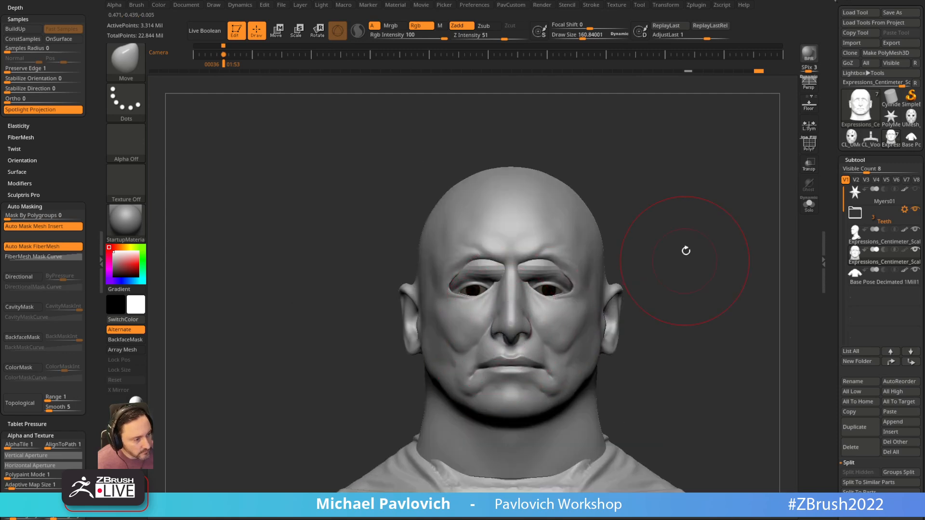
# Refine the side of the mask's face with the Move brush and lower the mask to subdivision level 3.
pyautogui.keyDown('alt'); pyautogui.moveTo(685, 260); pyautogui.dragTo(672, 241); pyautogui.keyUp('alt')
pyautogui.press('s')
pyautogui.moveTo(445, 349); pyautogui.dragTo(424, 339)
pyautogui.press('s')
pyautogui.press('[')
pyautogui.moveTo(834, 315); pyautogui.dragTo(852, 290)
pyautogui.moveTo(856, 406)
pyautogui.mouseDown()
pyautogui.moveTo(842, 406)
pyautogui.moveTo(858, 404)
pyautogui.mouseUp()
# Switch to the Standard brush, select the underlying head and isolate it from the other subtools.
pyautogui.moveTo(624, 195)
pyautogui.mouseDown()
pyautogui.moveTo(632, 181)
pyautogui.moveTo(652, 195)
pyautogui.moveTo(599, 221)
pyautogui.mouseUp()
pyautogui.press('b')
pyautogui.press('s')
pyautogui.press('t')
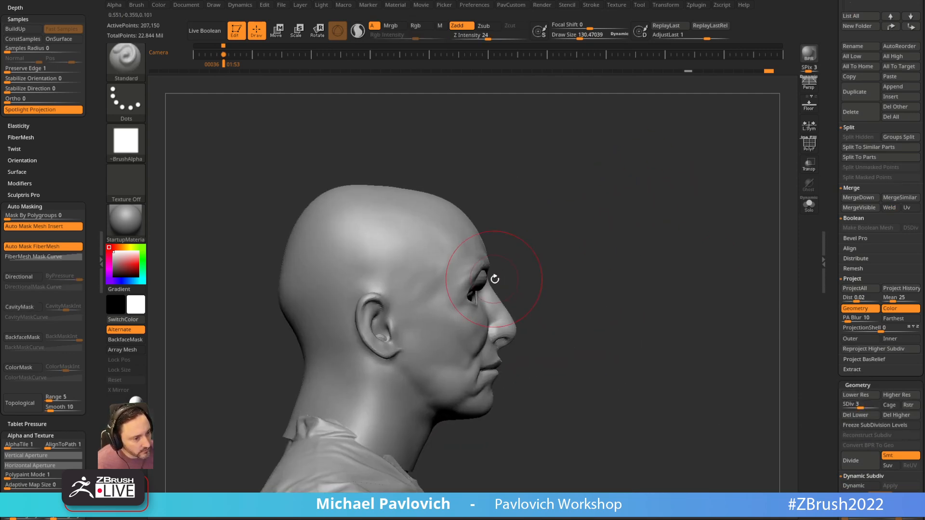
pyautogui.keyDown('alt'); pyautogui.click(495, 277); pyautogui.keyUp('alt')
pyautogui.click(810, 204)
# Smooth the underlying head's brow and eye area with an enlarged brush and show all subtools again.
pyautogui.moveTo(682, 237); pyautogui.dragTo(692, 181)
pyautogui.moveTo(527, 298)
pyautogui.keyDown('shift'); pyautogui.mouseDown()
pyautogui.moveTo(508, 300)
pyautogui.moveTo(516, 294)
pyautogui.mouseUp(); pyautogui.keyUp('shift')
pyautogui.press(']')
pyautogui.press(']')
pyautogui.press(']')
pyautogui.keyDown('shift'); pyautogui.moveTo(577, 309); pyautogui.dragTo(573, 306); pyautogui.keyUp('shift')
pyautogui.moveTo(441, 285)
pyautogui.mouseDown()
pyautogui.moveTo(509, 280)
pyautogui.moveTo(507, 306)
pyautogui.moveTo(510, 292)
pyautogui.mouseUp()
pyautogui.moveTo(704, 202)
pyautogui.keyDown('shift'); pyautogui.mouseDown()
pyautogui.moveTo(719, 186)
pyautogui.moveTo(706, 195)
pyautogui.mouseUp(); pyautogui.keyUp('shift')
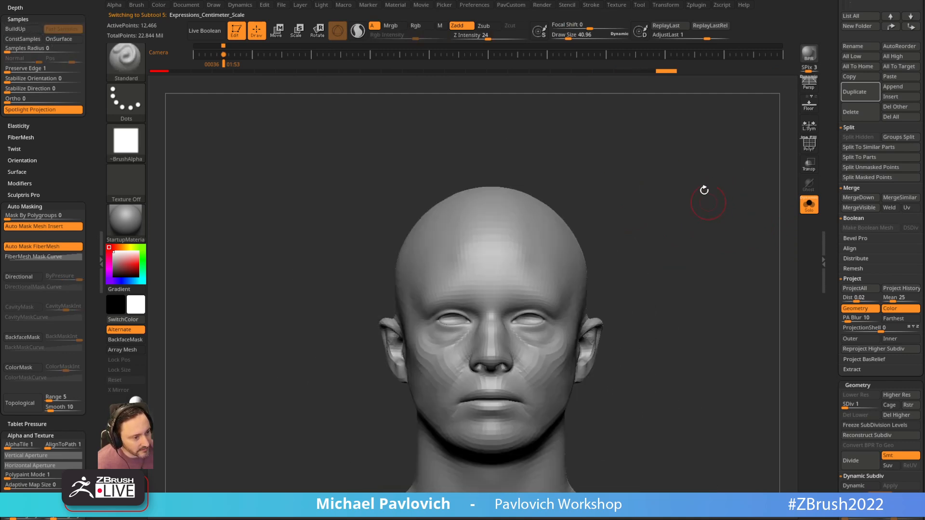
pyautogui.click(809, 210)
# Reselect the mask and reshape its brow above the eye openings with the Move brush.
pyautogui.moveTo(614, 231); pyautogui.dragTo(551, 274)
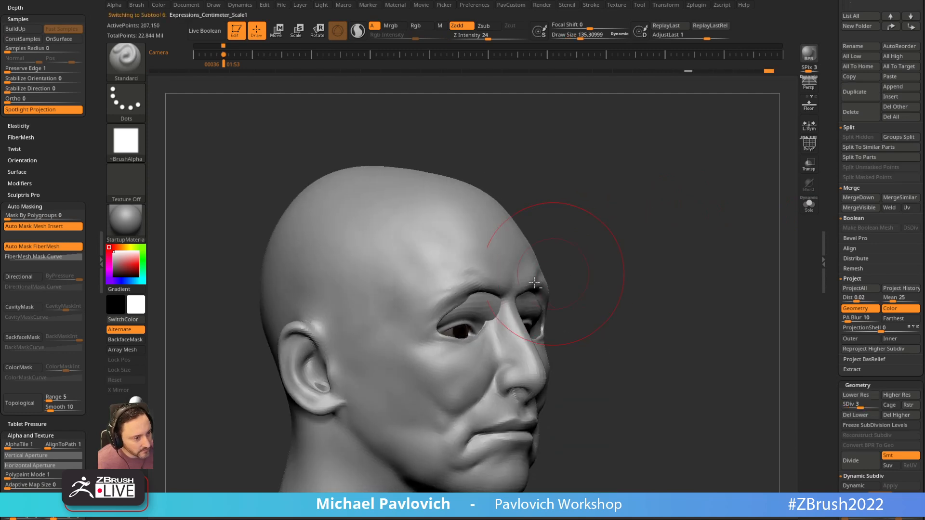
pyautogui.press('b')
pyautogui.press('m')
pyautogui.press('v')
pyautogui.moveTo(488, 319); pyautogui.dragTo(491, 318)
pyautogui.moveTo(541, 241); pyautogui.dragTo(567, 241)
pyautogui.press(']')
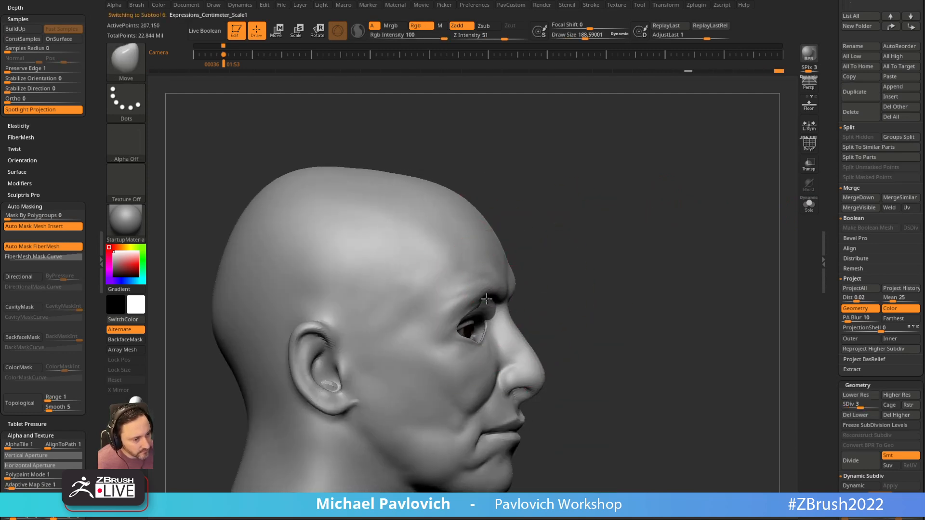
pyautogui.moveTo(488, 293); pyautogui.dragTo(492, 305)
pyautogui.keyDown('shift'); pyautogui.moveTo(595, 262); pyautogui.dragTo(547, 269); pyautogui.keyUp('shift')
pyautogui.press('[')
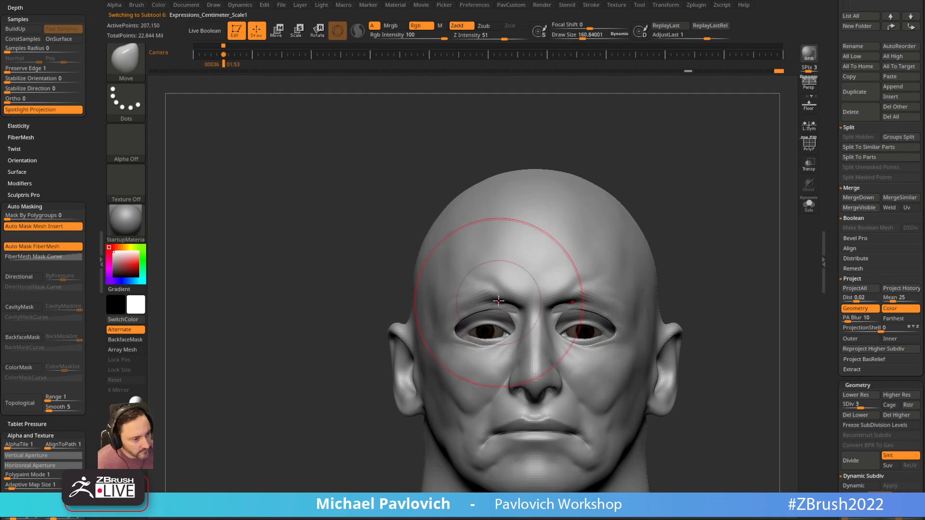
# Refine the brow ridge of the mask from the front and in profile with smaller Move brush strokes.
pyautogui.keyDown('alt'); pyautogui.moveTo(649, 197); pyautogui.dragTo(635, 177); pyautogui.keyUp('alt')
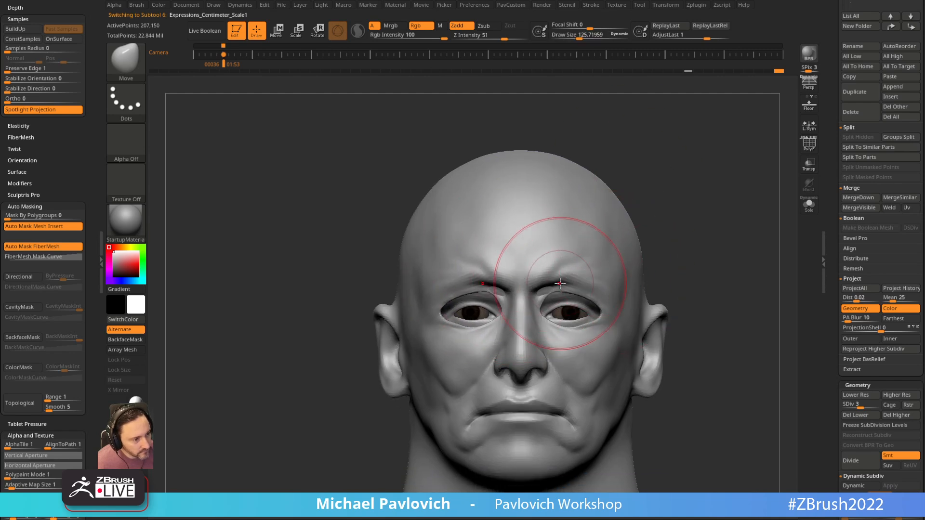
pyautogui.press('[')
pyautogui.press('[')
pyautogui.moveTo(608, 158); pyautogui.dragTo(655, 159)
pyautogui.press(']')
pyautogui.moveTo(464, 282); pyautogui.dragTo(469, 281)
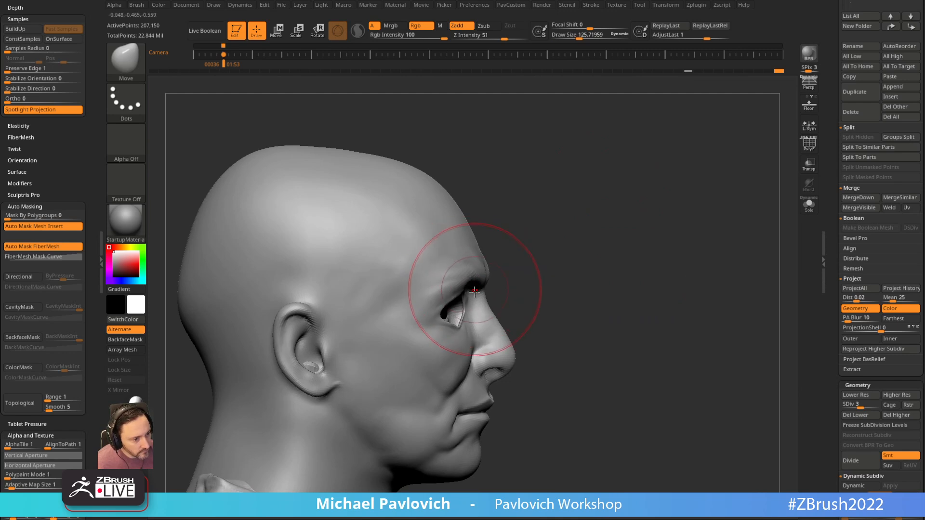
pyautogui.keyDown('shift'); pyautogui.moveTo(594, 244); pyautogui.dragTo(559, 258); pyautogui.keyUp('shift')
pyautogui.press('[')
pyautogui.press('[')
# Adjust the inner brows and the upper nose area of the mask with a smaller Move brush.
pyautogui.moveTo(689, 222)
pyautogui.keyDown('alt'); pyautogui.mouseDown()
pyautogui.moveTo(679, 200)
pyautogui.moveTo(609, 183)
pyautogui.moveTo(636, 178)
pyautogui.moveTo(632, 189)
pyautogui.mouseUp(); pyautogui.keyUp('alt')
pyautogui.press('[')
pyautogui.moveTo(527, 253); pyautogui.dragTo(524, 266)
pyautogui.moveTo(530, 253); pyautogui.dragTo(533, 268)
pyautogui.press('[')
pyautogui.keyDown('alt'); pyautogui.moveTo(667, 246); pyautogui.dragTo(640, 232); pyautogui.keyUp('alt')
pyautogui.press('s')
pyautogui.moveTo(535, 306)
pyautogui.mouseDown()
pyautogui.moveTo(513, 296)
pyautogui.moveTo(533, 293)
pyautogui.mouseUp()
pyautogui.keyDown('alt'); pyautogui.moveTo(658, 161); pyautogui.dragTo(642, 176); pyautogui.keyUp('alt')
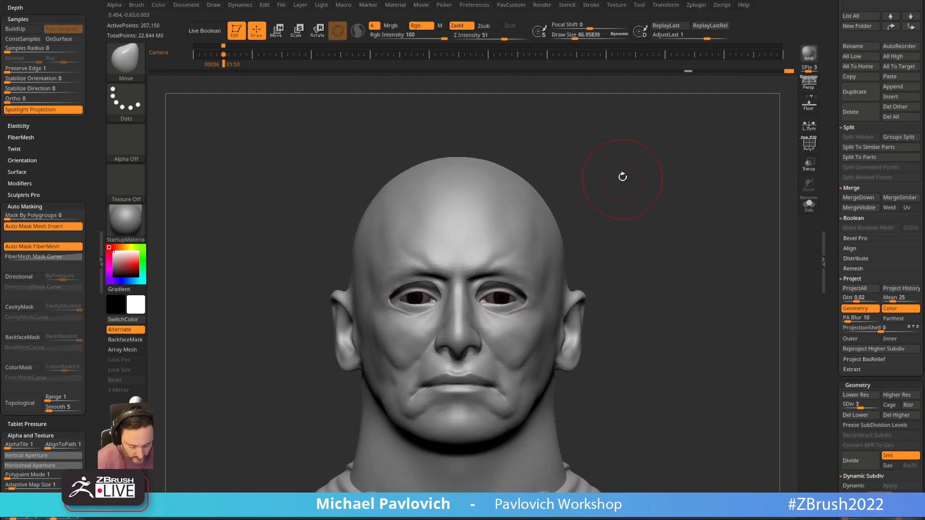
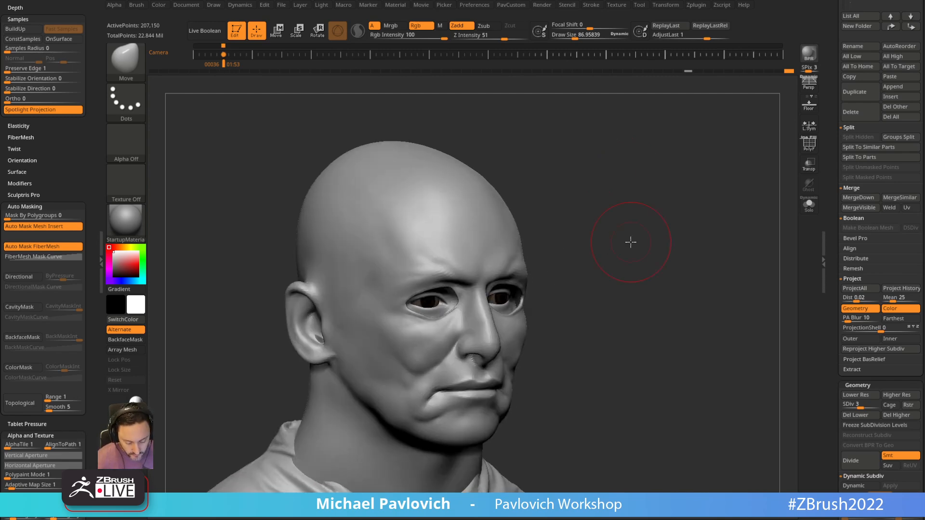
pyautogui.press(',')
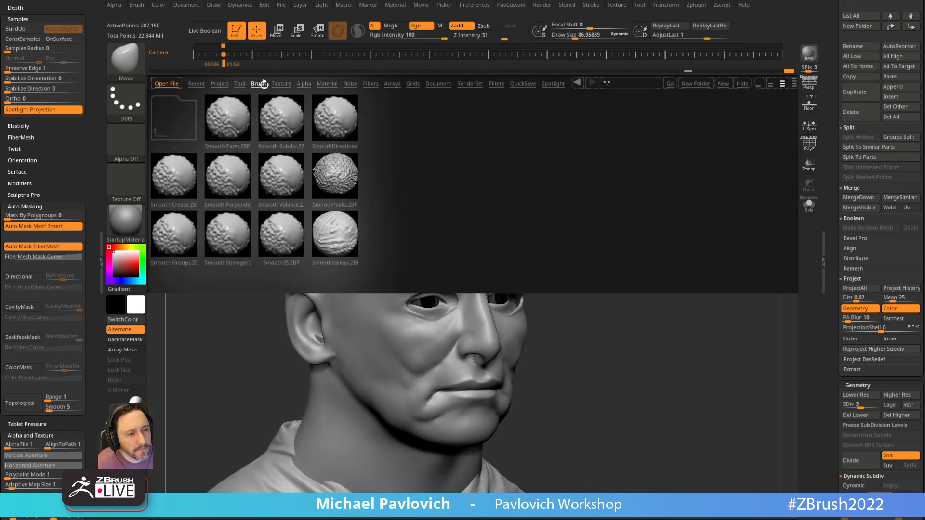
pyautogui.scroll(-5, 519, 153)
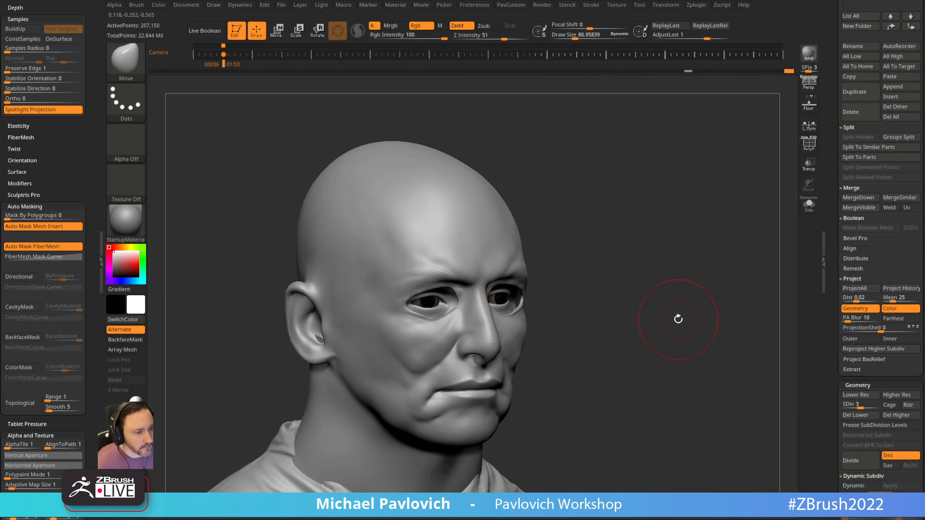
# Bring the mask into front view and overlay the Michael Myers reference photo for comparison.
pyautogui.keyDown('shift'); pyautogui.moveTo(650, 192); pyautogui.dragTo(629, 181); pyautogui.keyUp('shift')
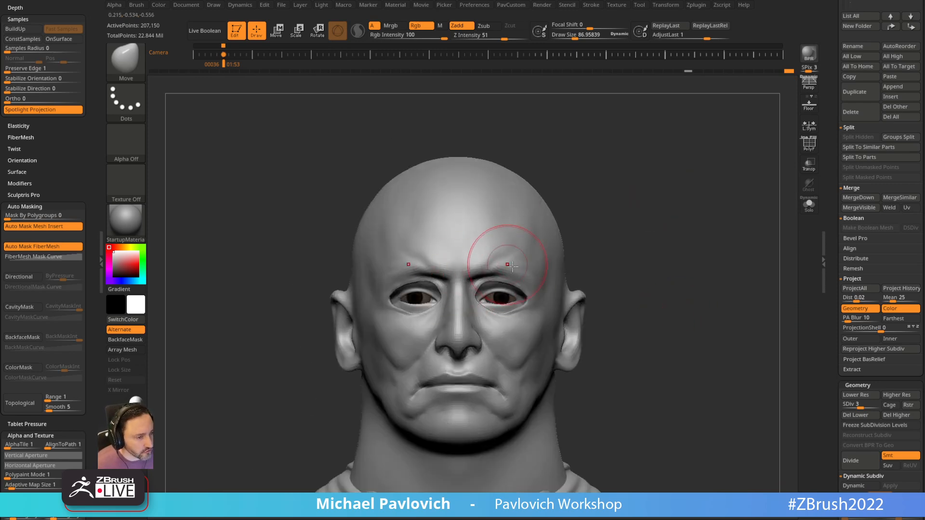
pyautogui.moveTo(670, 240)
pyautogui.keyDown('alt'); pyautogui.mouseDown()
pyautogui.moveTo(674, 227)
pyautogui.moveTo(658, 235)
pyautogui.mouseUp(); pyautogui.keyUp('alt')
pyautogui.press('s')
pyautogui.click(644, 232)
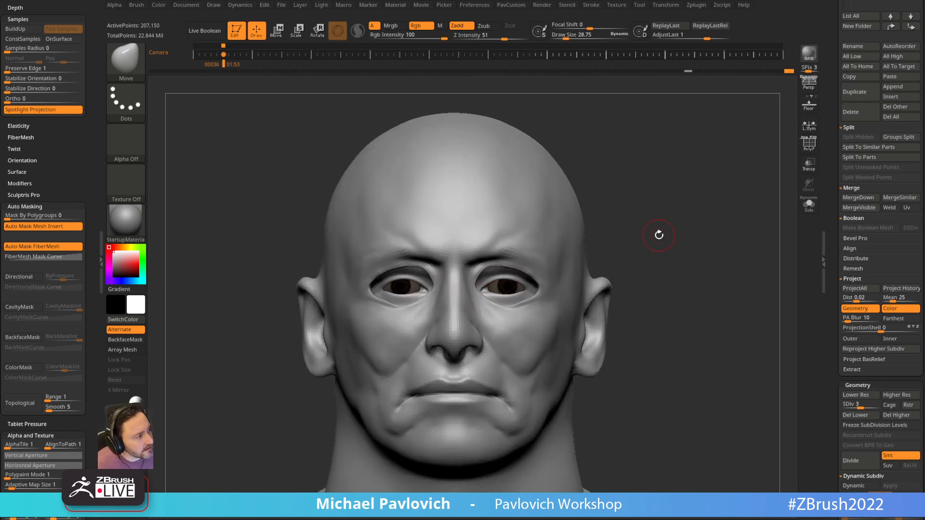
pyautogui.keyDown('alt'); pyautogui.moveTo(657, 202); pyautogui.dragTo(664, 181); pyautogui.keyUp('alt')
pyautogui.press('2')
pyautogui.hotkey('shift', 'z')
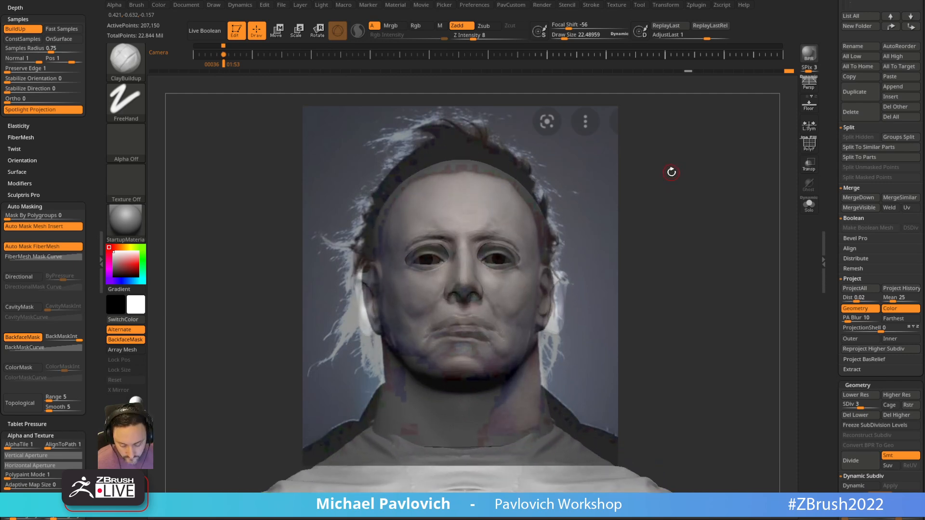
# Adjust the area below the mask's eyes with the MoveAccu brush against the reference photo and hide the photo.
pyautogui.press('1')
pyautogui.press('s')
pyautogui.moveTo(406, 271); pyautogui.dragTo(404, 271)
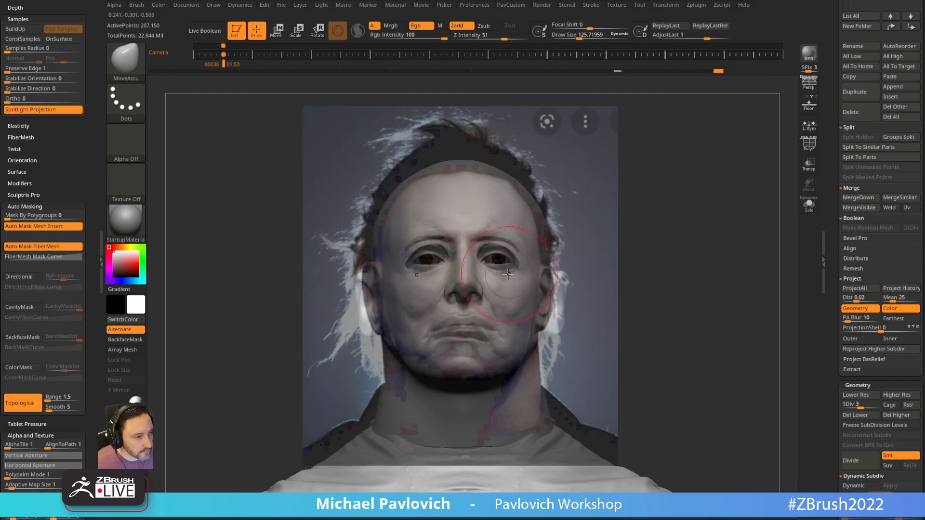
pyautogui.moveTo(618, 263); pyautogui.dragTo(606, 268)
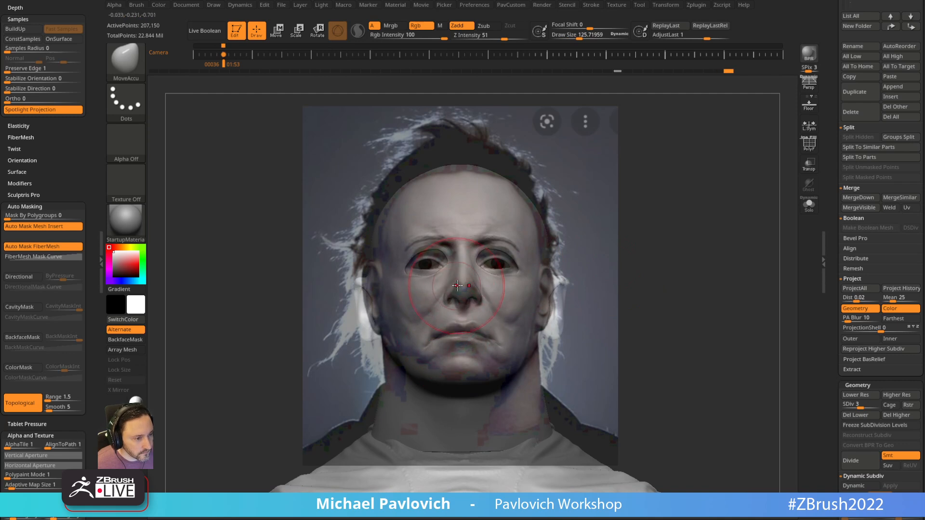
pyautogui.hotkey('shift', 'z')
# Build up the folds around the mask's mouth with the ClayBuildup brush and smooth the strokes.
pyautogui.moveTo(641, 207)
pyautogui.mouseDown()
pyautogui.moveTo(639, 231)
pyautogui.moveTo(670, 193)
pyautogui.moveTo(665, 182)
pyautogui.moveTo(680, 176)
pyautogui.mouseUp()
pyautogui.press('[')
pyautogui.press('b')
pyautogui.press('c')
pyautogui.press('b')
pyautogui.press('[')
pyautogui.moveTo(434, 328); pyautogui.dragTo(429, 339)
pyautogui.moveTo(604, 227); pyautogui.dragTo(492, 220)
pyautogui.moveTo(534, 291)
pyautogui.keyDown('shift'); pyautogui.mouseDown()
pyautogui.moveTo(529, 304)
pyautogui.moveTo(519, 292)
pyautogui.mouseUp(); pyautogui.keyUp('shift')
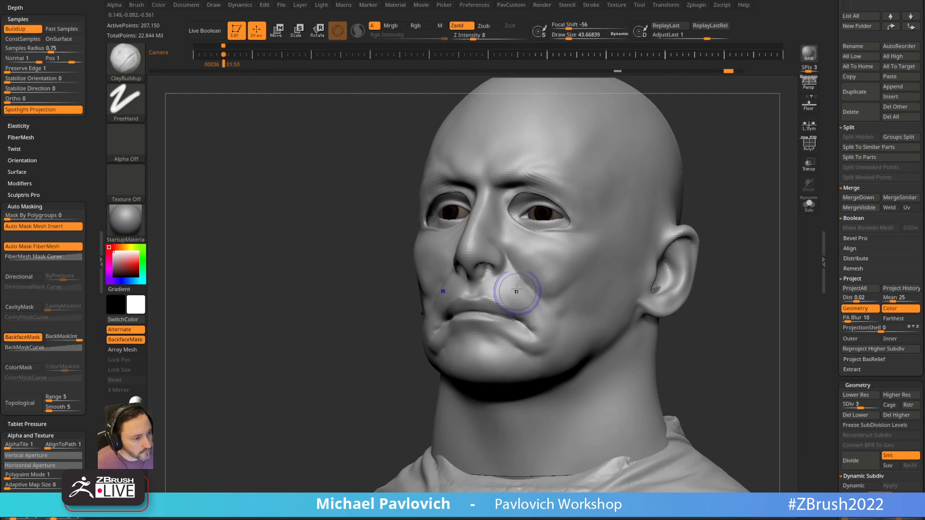
pyautogui.moveTo(760, 224); pyautogui.dragTo(829, 219)
pyautogui.moveTo(471, 295); pyautogui.dragTo(475, 285)
pyautogui.keyDown('shift'); pyautogui.moveTo(472, 289); pyautogui.dragTo(463, 303); pyautogui.keyUp('shift')
# Reshape the lips and mouth corners of the mask with the MoveAccu brush at varying sizes.
pyautogui.moveTo(662, 202)
pyautogui.mouseDown()
pyautogui.moveTo(664, 212)
pyautogui.moveTo(639, 213)
pyautogui.mouseUp()
pyautogui.press('1')
pyautogui.press('s')
pyautogui.moveTo(461, 314); pyautogui.dragTo(465, 314)
pyautogui.moveTo(602, 201); pyautogui.dragTo(608, 233)
pyautogui.press('s')
pyautogui.moveTo(452, 332); pyautogui.dragTo(438, 330)
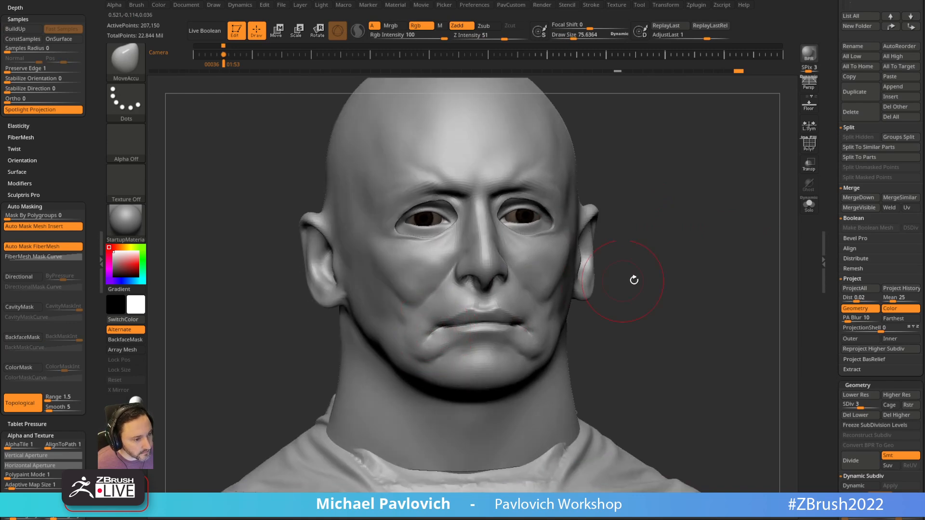
pyautogui.moveTo(621, 279); pyautogui.dragTo(600, 282)
pyautogui.press('s')
pyautogui.moveTo(534, 328); pyautogui.dragTo(532, 328)
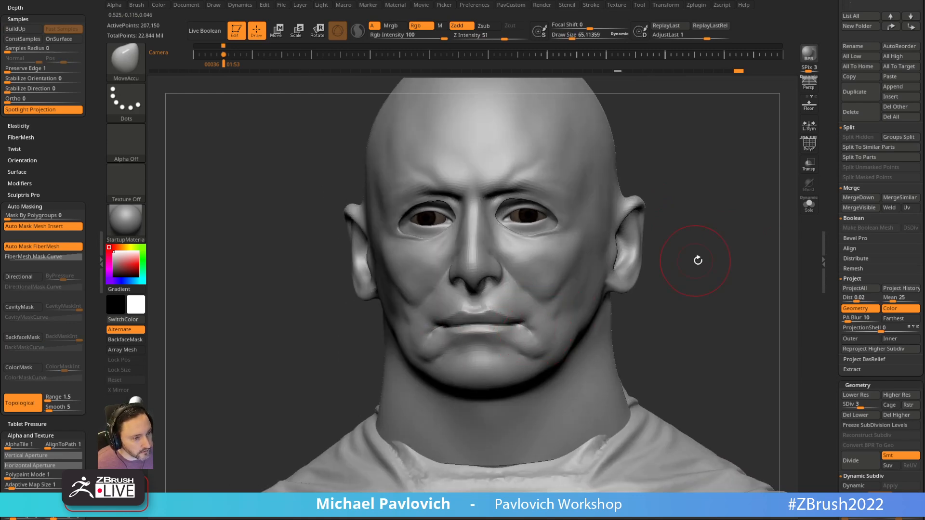
# Smooth the skin beside the corners of the mouth on the head mesh.
pyautogui.moveTo(697, 261); pyautogui.dragTo(660, 264)
pyautogui.press('shift')
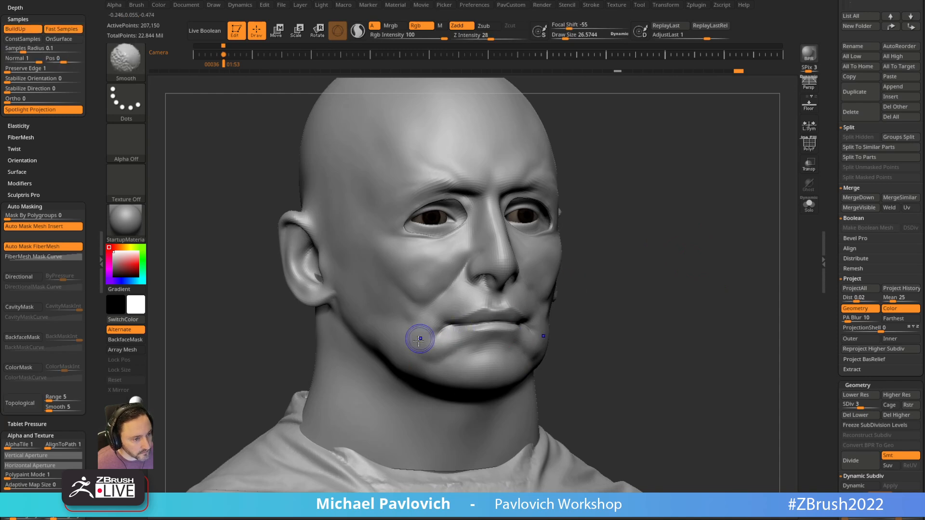
pyautogui.keyDown('shift'); pyautogui.moveTo(417, 334); pyautogui.dragTo(429, 337); pyautogui.keyUp('shift')
pyautogui.keyDown('shift'); pyautogui.moveTo(497, 35); pyautogui.dragTo(506, 35); pyautogui.keyUp('shift')
pyautogui.moveTo(597, 153); pyautogui.dragTo(549, 158)
pyautogui.press('shift')
pyautogui.moveTo(641, 251); pyautogui.dragTo(612, 253)
# Reshape the lower jaw beside the chin with the Move brush at a draw size of about 76.
pyautogui.press('s')
pyautogui.moveTo(452, 355); pyautogui.dragTo(415, 363)
pyautogui.press('b')
pyautogui.press('m')
pyautogui.press('v')
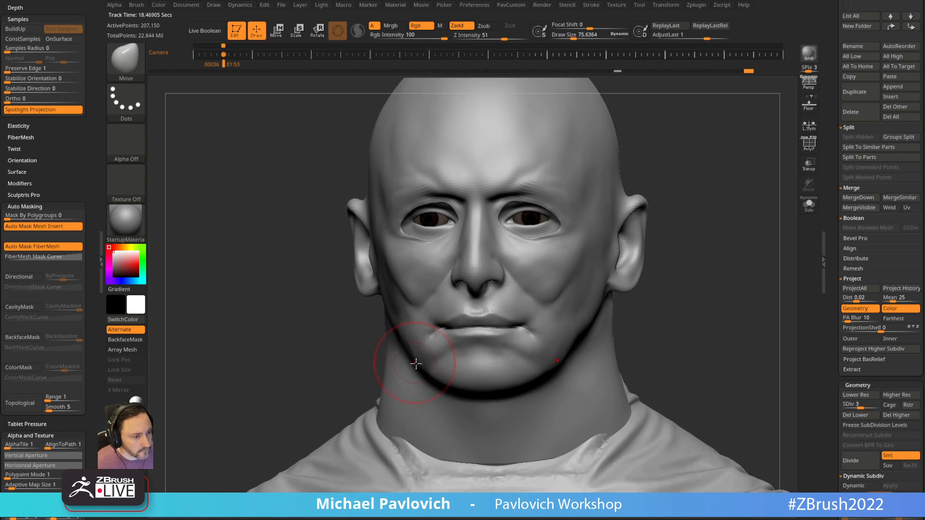
pyautogui.moveTo(663, 258); pyautogui.dragTo(706, 256)
pyautogui.moveTo(627, 207)
pyautogui.mouseDown()
pyautogui.moveTo(704, 219)
pyautogui.moveTo(692, 191)
pyautogui.moveTo(692, 204)
pyautogui.mouseUp()
# Build up the cheeks beside the nose with the ClayBuildup brush at a draw size of about 31.
pyautogui.press('b')
pyautogui.press('c')
pyautogui.press('b')
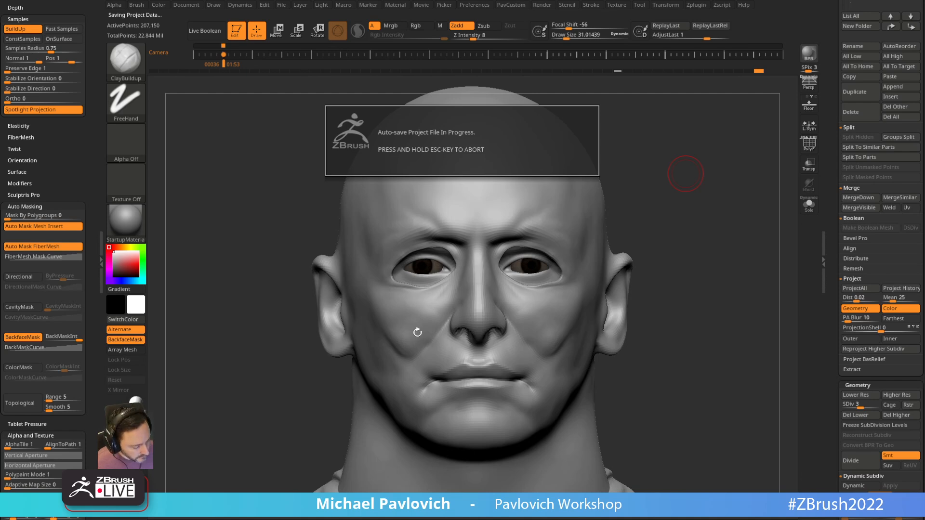
pyautogui.press('s')
pyautogui.moveTo(418, 337); pyautogui.dragTo(418, 333)
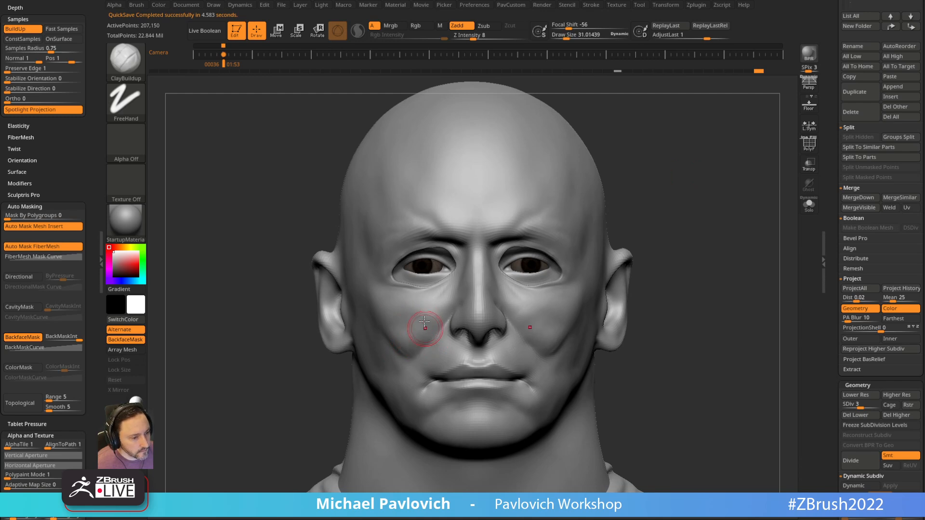
# Build up the outer brow above the eyes with the ClayBuildup brush at a draw size of about 19.
pyautogui.moveTo(653, 176); pyautogui.dragTo(623, 215)
pyautogui.moveTo(492, 258); pyautogui.dragTo(506, 251)
pyautogui.moveTo(617, 210); pyautogui.dragTo(604, 241)
pyautogui.press('s')
pyautogui.moveTo(534, 245); pyautogui.dragTo(528, 246)
pyautogui.moveTo(614, 230)
pyautogui.mouseDown()
pyautogui.moveTo(558, 235)
pyautogui.moveTo(522, 255)
pyautogui.mouseUp()
pyautogui.moveTo(693, 206); pyautogui.dragTo(521, 246)
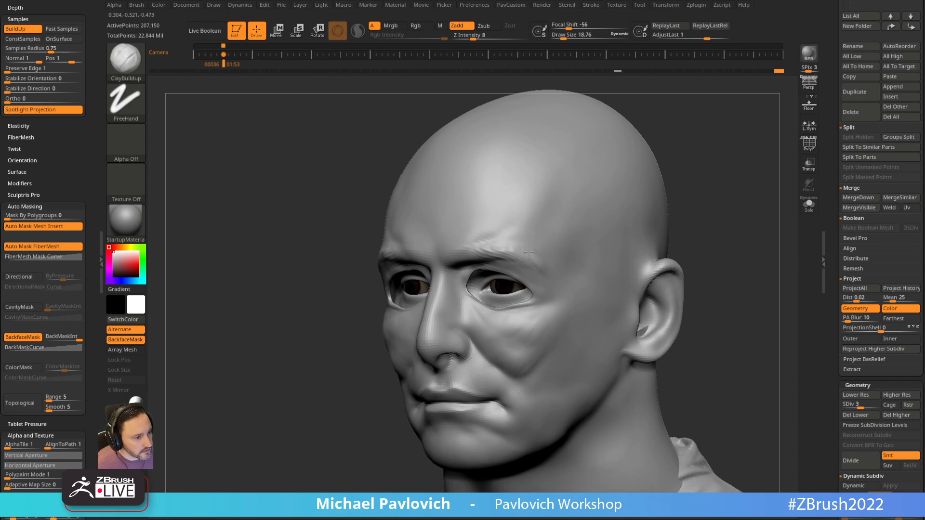
# Mask the front of the hairline across the upper forehead with the MaskPen brush at a draw size of about 52.
pyautogui.moveTo(677, 145)
pyautogui.keyDown('shift'); pyautogui.mouseDown()
pyautogui.moveTo(692, 153)
pyautogui.moveTo(655, 170)
pyautogui.moveTo(642, 201)
pyautogui.moveTo(622, 198)
pyautogui.moveTo(636, 190)
pyautogui.moveTo(676, 258)
pyautogui.moveTo(611, 212)
pyautogui.moveTo(626, 223)
pyautogui.mouseUp(); pyautogui.keyUp('shift')
pyautogui.press('1')
pyautogui.press('s')
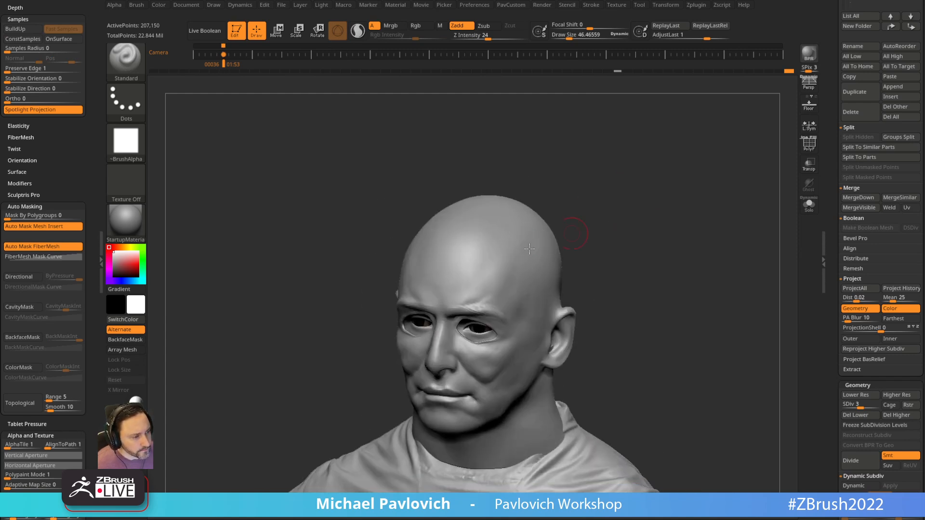
pyautogui.moveTo(597, 183); pyautogui.dragTo(423, 221)
pyautogui.press('ctrl')
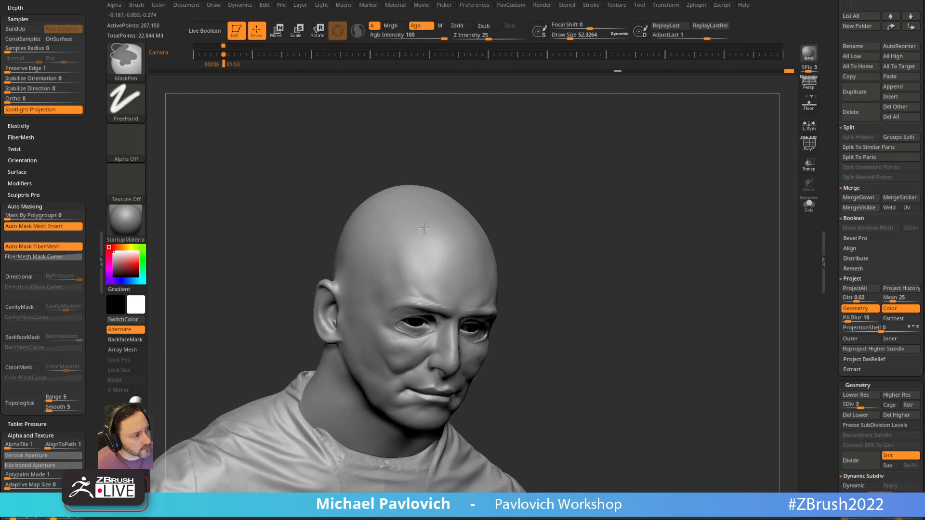
pyautogui.moveTo(540, 203)
pyautogui.mouseDown()
pyautogui.moveTo(591, 175)
pyautogui.moveTo(621, 201)
pyautogui.moveTo(564, 210)
pyautogui.moveTo(597, 227)
pyautogui.mouseUp()
pyautogui.press('ctrl')
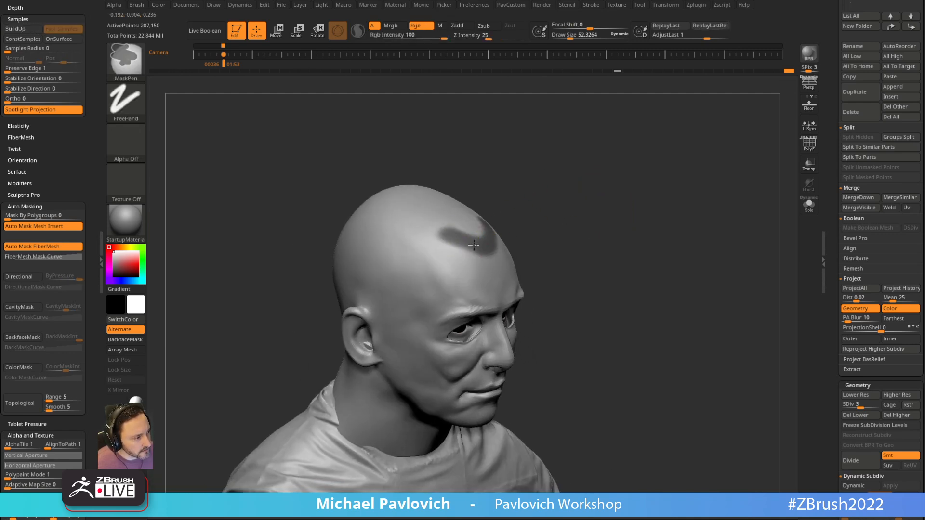
pyautogui.keyDown('ctrl'); pyautogui.moveTo(481, 251); pyautogui.dragTo(452, 242); pyautogui.keyUp('ctrl')
# Extend the hairline mask from the forehead down the temple and around behind the ear to the nape.
pyautogui.moveTo(528, 211)
pyautogui.mouseDown()
pyautogui.moveTo(562, 196)
pyautogui.moveTo(512, 244)
pyautogui.mouseUp()
pyautogui.press('ctrl')
pyautogui.moveTo(460, 258)
pyautogui.keyDown('ctrl'); pyautogui.mouseDown()
pyautogui.moveTo(420, 278)
pyautogui.moveTo(374, 283)
pyautogui.mouseUp(); pyautogui.keyUp('ctrl')
pyautogui.moveTo(529, 212); pyautogui.dragTo(572, 207)
pyautogui.keyDown('ctrl'); pyautogui.moveTo(416, 278); pyautogui.dragTo(330, 328); pyautogui.keyUp('ctrl')
pyautogui.moveTo(493, 207); pyautogui.dragTo(519, 211)
pyautogui.keyDown('ctrl'); pyautogui.moveTo(403, 319); pyautogui.dragTo(335, 318); pyautogui.keyUp('ctrl')
# Adjust the back of the skull with the Move brush at a draw size of about 231.
pyautogui.moveTo(622, 190)
pyautogui.mouseDown()
pyautogui.moveTo(578, 172)
pyautogui.moveTo(599, 173)
pyautogui.moveTo(591, 187)
pyautogui.mouseUp()
pyautogui.press('s')
pyautogui.moveTo(424, 291); pyautogui.dragTo(428, 291)
pyautogui.moveTo(534, 201)
pyautogui.mouseDown()
pyautogui.moveTo(581, 190)
pyautogui.moveTo(518, 200)
pyautogui.mouseUp()
pyautogui.press('s')
pyautogui.press('b')
pyautogui.press('m')
pyautogui.press('v')
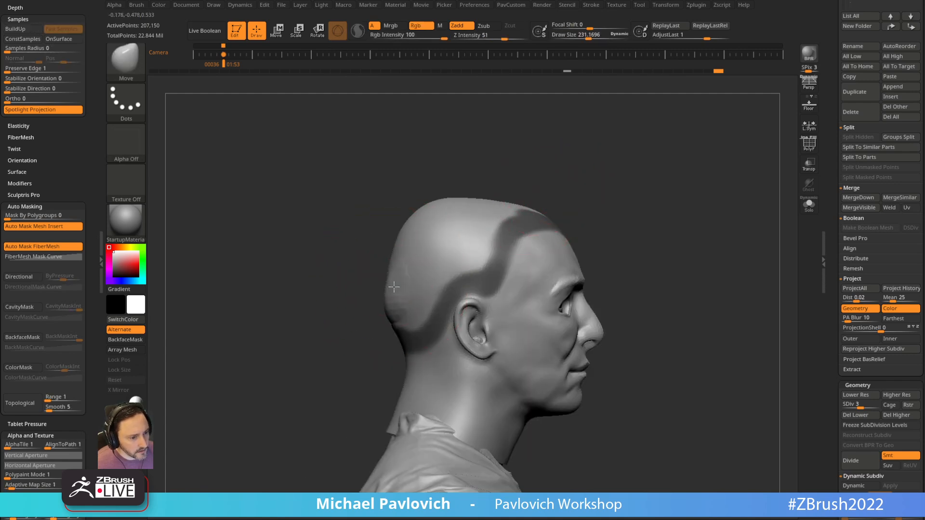
# Fill the scalp inside the hairline with the mask, covering the sides, back and top of the head.
pyautogui.press('s')
pyautogui.moveTo(535, 192); pyautogui.dragTo(486, 183)
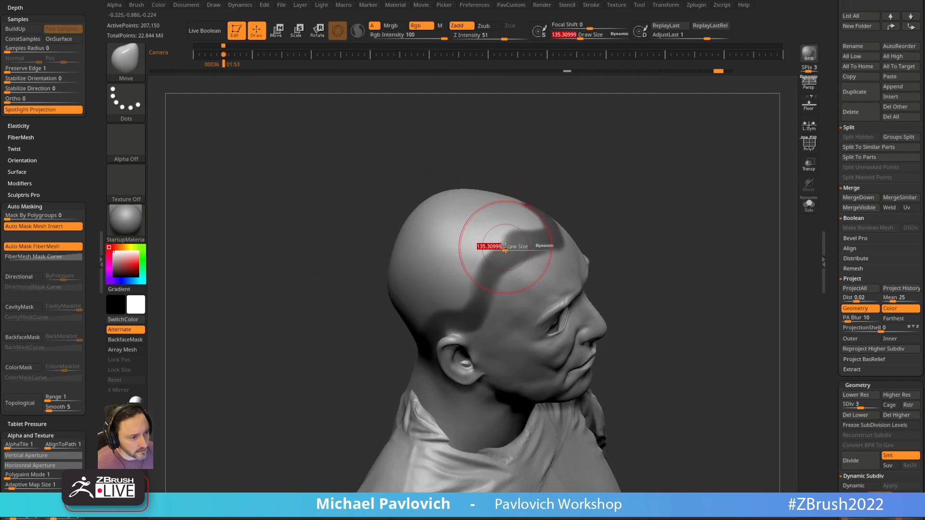
pyautogui.press('ctrl')
pyautogui.moveTo(514, 235)
pyautogui.keyDown('ctrl'); pyautogui.mouseDown()
pyautogui.moveTo(465, 236)
pyautogui.moveTo(455, 217)
pyautogui.mouseUp(); pyautogui.keyUp('ctrl')
pyautogui.moveTo(496, 162); pyautogui.dragTo(583, 132)
pyautogui.moveTo(408, 302)
pyautogui.keyDown('ctrl'); pyautogui.mouseDown()
pyautogui.moveTo(399, 328)
pyautogui.moveTo(428, 320)
pyautogui.moveTo(491, 265)
pyautogui.mouseUp(); pyautogui.keyUp('ctrl')
pyautogui.moveTo(489, 221); pyautogui.dragTo(530, 213)
pyautogui.moveTo(377, 284)
pyautogui.keyDown('ctrl'); pyautogui.mouseDown()
pyautogui.moveTo(360, 197)
pyautogui.moveTo(405, 207)
pyautogui.mouseUp(); pyautogui.keyUp('ctrl')
pyautogui.moveTo(506, 217); pyautogui.dragTo(427, 236)
pyautogui.moveTo(680, 191)
pyautogui.mouseDown()
pyautogui.moveTo(636, 122)
pyautogui.moveTo(591, 125)
pyautogui.mouseUp()
pyautogui.moveTo(668, 219); pyautogui.dragTo(585, 227)
pyautogui.keyDown('shift'); pyautogui.moveTo(694, 193); pyautogui.dragTo(644, 181); pyautogui.keyUp('shift')
pyautogui.moveTo(588, 187); pyautogui.dragTo(612, 213)
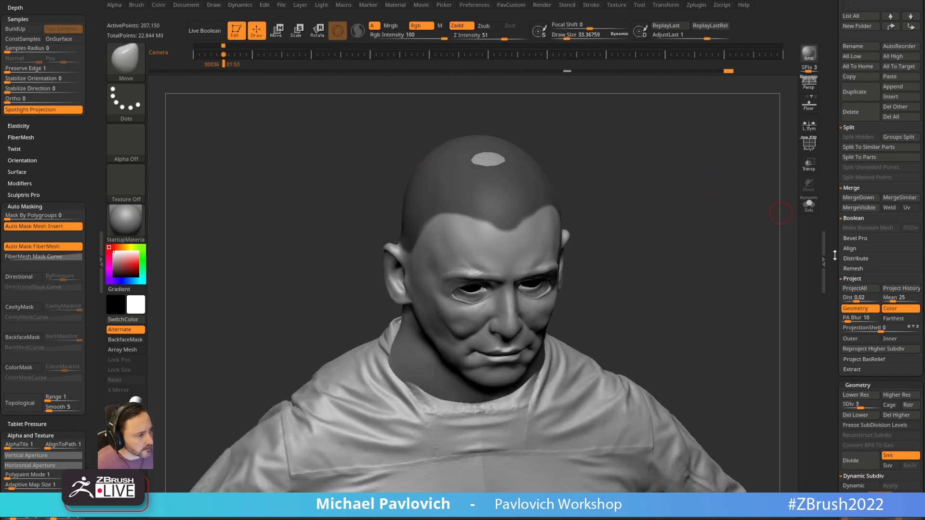
# Generate a FiberMesh preview of hair on the masked scalp.
pyautogui.scroll(-10, 858, 202)
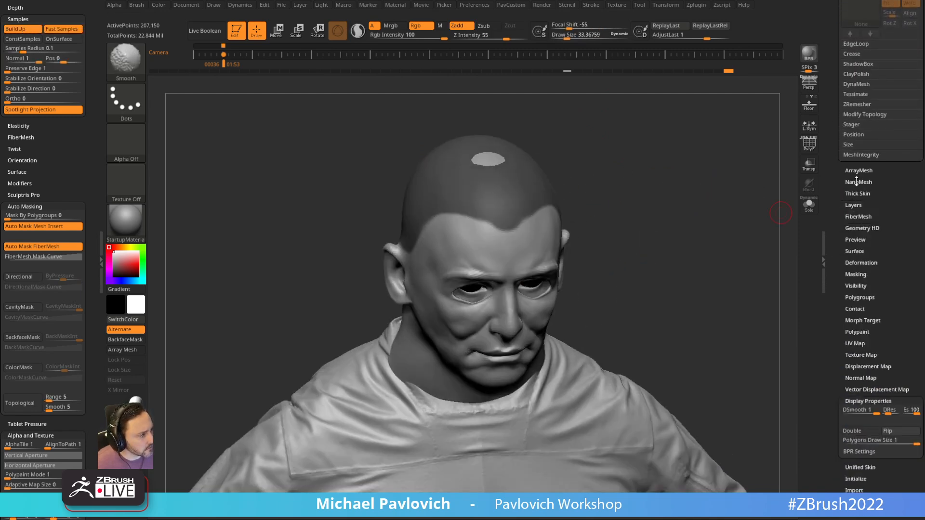
pyautogui.click(858, 216)
pyautogui.click(861, 246)
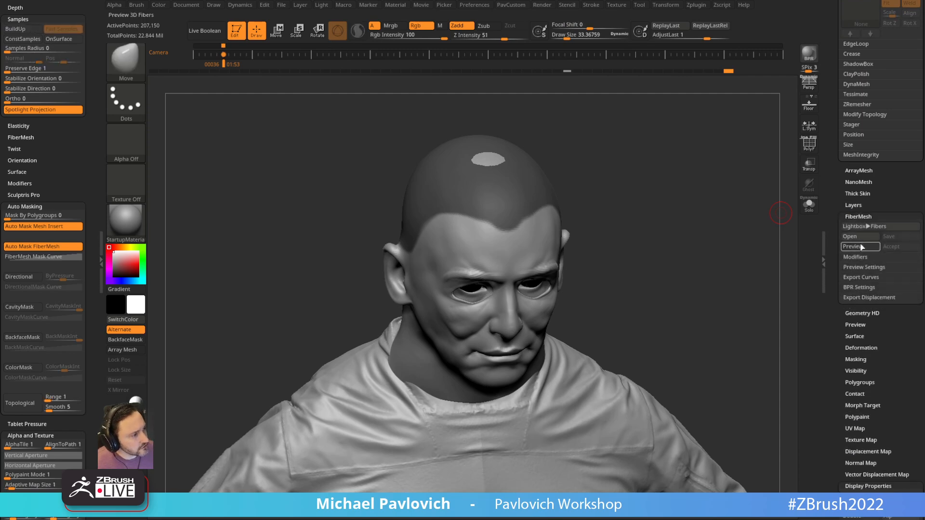
pyautogui.moveTo(692, 250); pyautogui.dragTo(693, 188)
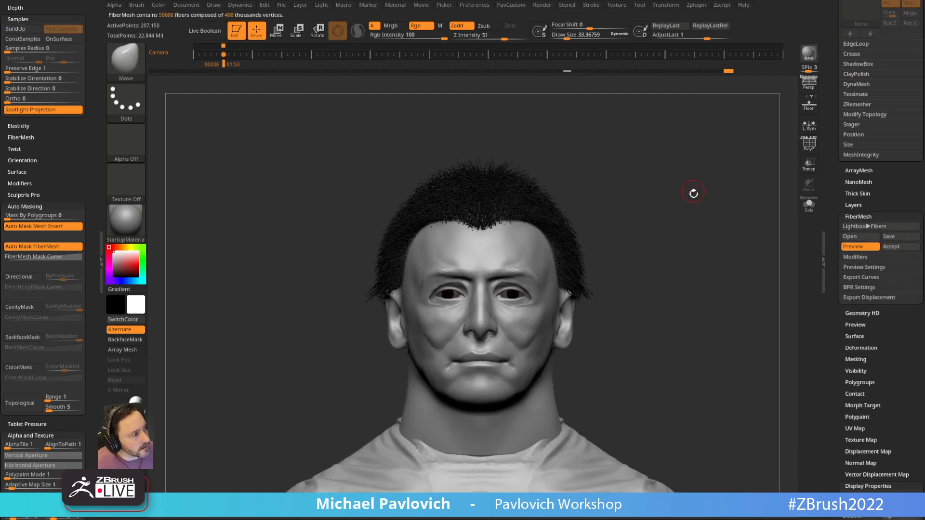
pyautogui.press('shift')
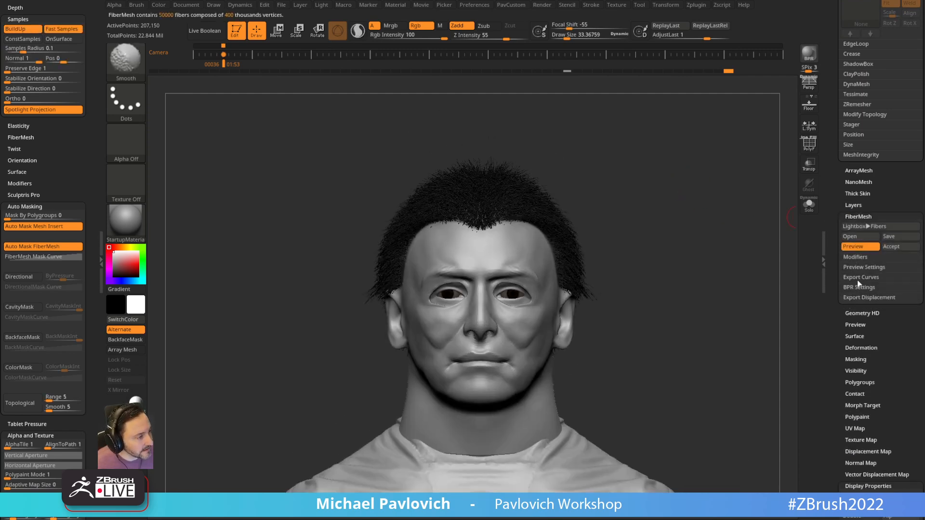
# Set both the base and tip colors of the fibers to white in the FiberMesh modifiers.
pyautogui.click(854, 258)
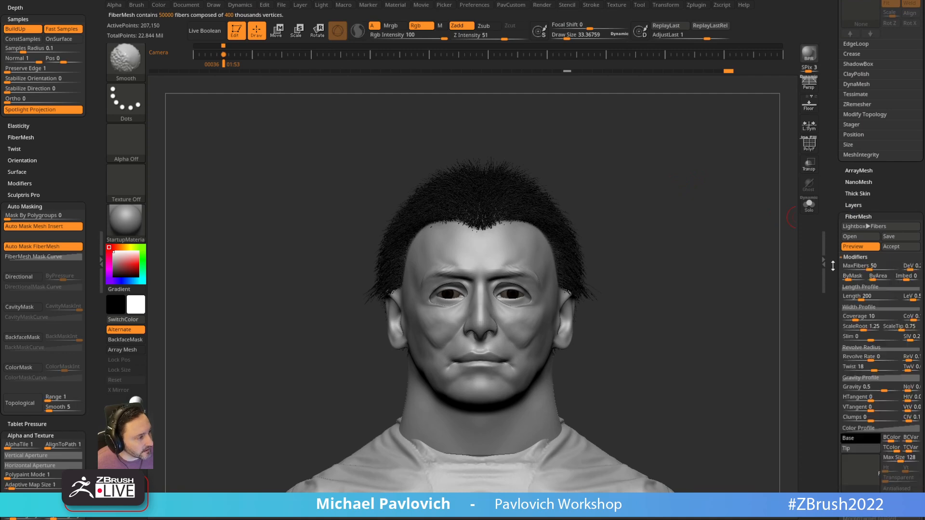
pyautogui.click(857, 365)
pyautogui.click(777, 300)
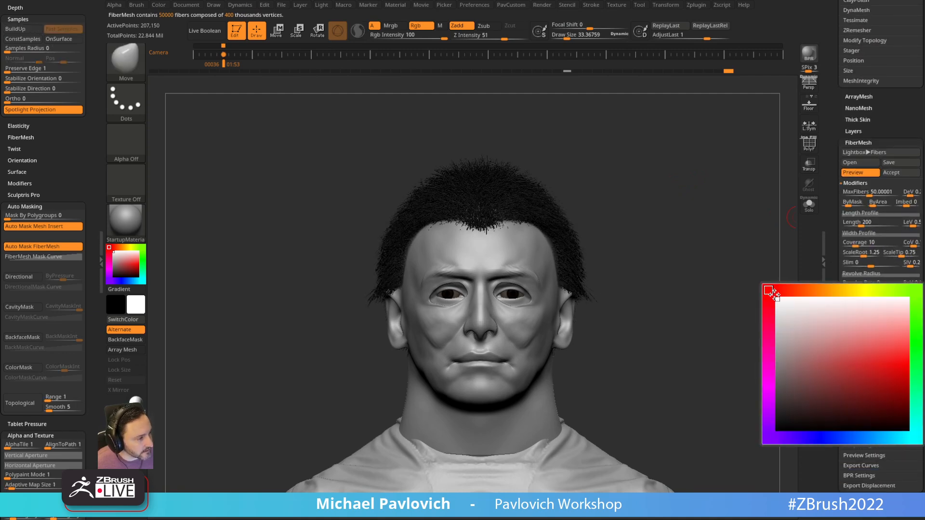
pyautogui.click(849, 377)
pyautogui.click(776, 301)
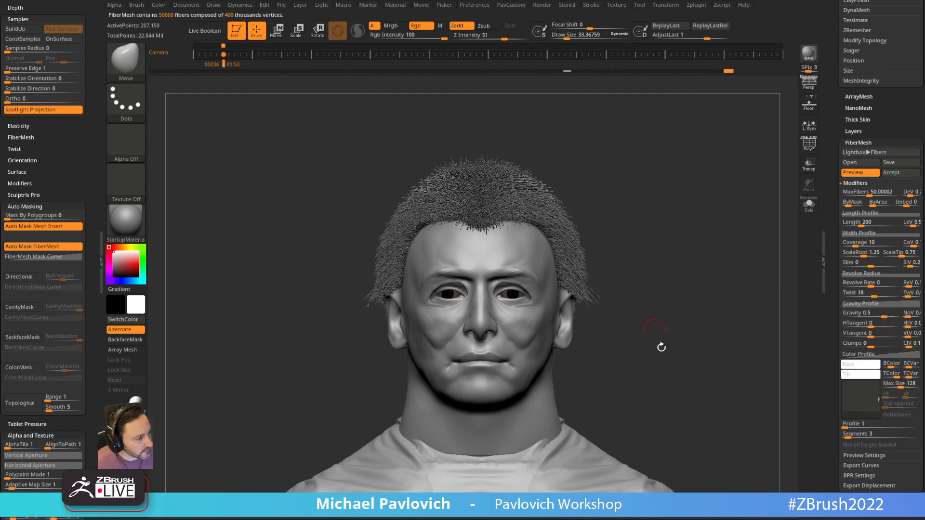
# Set fiber gravity and twist to 0, length to about 482 and MaxFibers to about 36.
pyautogui.moveTo(880, 315); pyautogui.dragTo(875, 315)
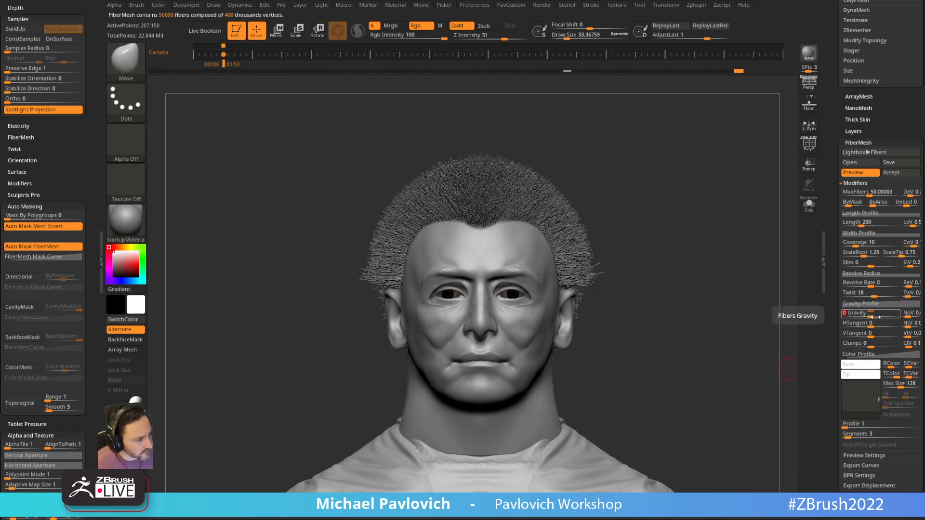
pyautogui.moveTo(874, 295); pyautogui.dragTo(872, 297)
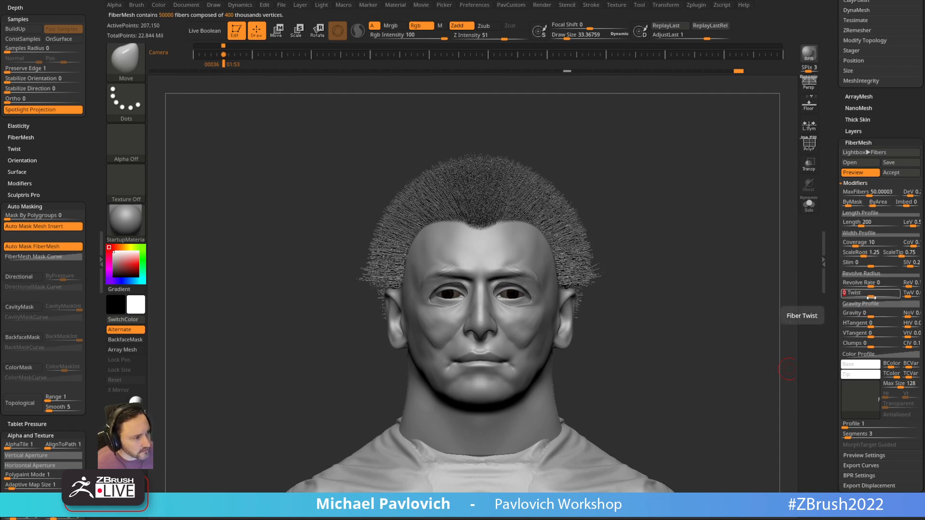
pyautogui.moveTo(871, 224); pyautogui.dragTo(870, 225)
pyautogui.moveTo(864, 192); pyautogui.dragTo(863, 192)
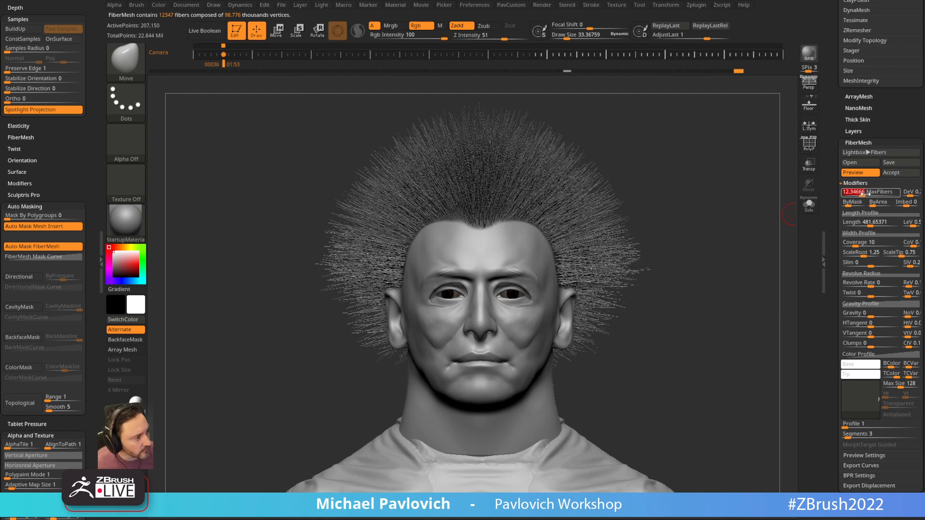
pyautogui.moveTo(736, 244); pyautogui.dragTo(527, 384)
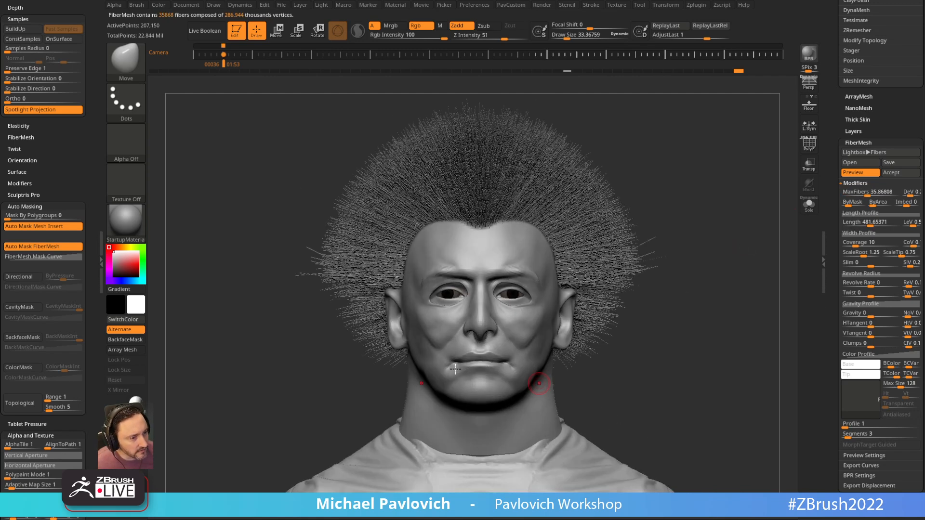
pyautogui.moveTo(758, 284); pyautogui.dragTo(722, 308)
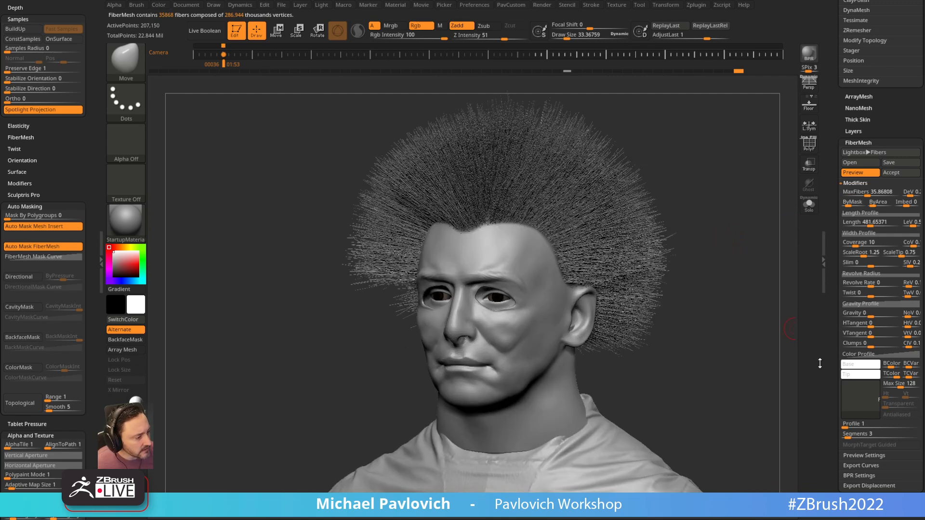
# Set the fibers to 11 segments and accept them as a subtool without activating Fast Preview.
pyautogui.moveTo(852, 435); pyautogui.dragTo(860, 435)
pyautogui.keyDown('shift'); pyautogui.moveTo(703, 185); pyautogui.dragTo(570, 245); pyautogui.keyUp('shift')
pyautogui.keyDown('alt'); pyautogui.moveTo(685, 156); pyautogui.dragTo(684, 189); pyautogui.keyUp('alt')
pyautogui.press('s')
pyautogui.click(679, 193)
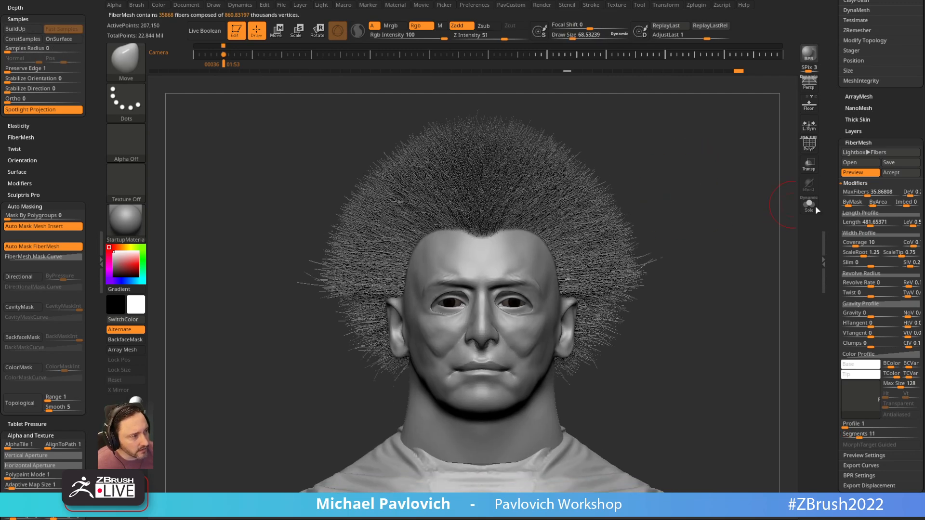
pyautogui.click(886, 173)
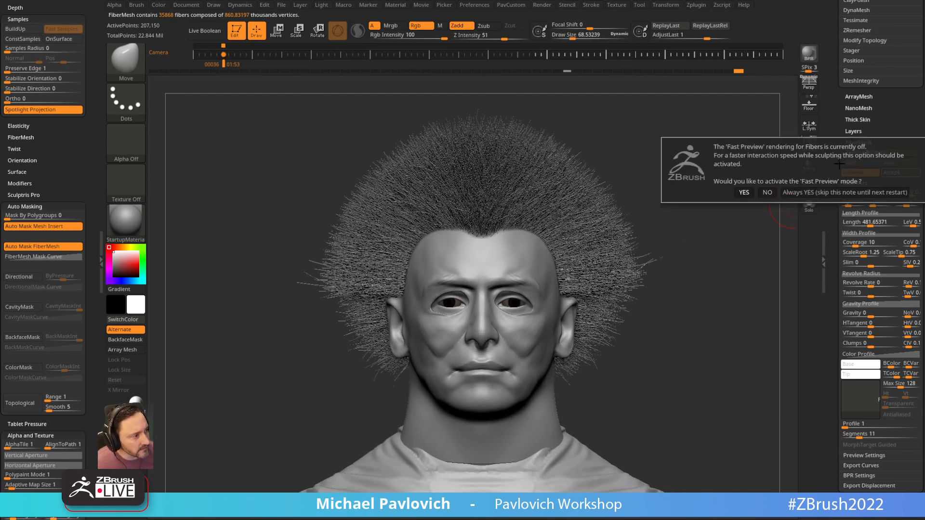
pyautogui.click(767, 192)
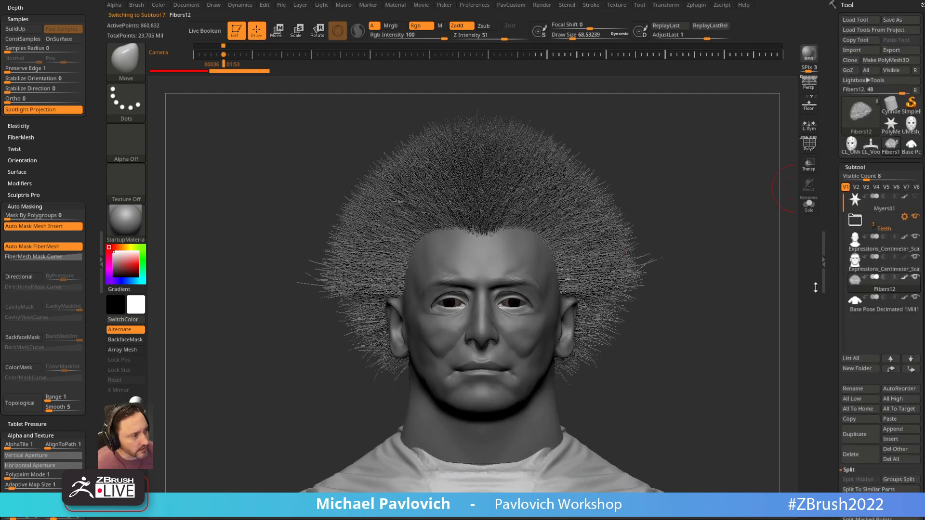
# Turn on the polyframe display for the hair fibers and choose the GroomHairToss brush.
pyautogui.hotkey('shift', 'f')
pyautogui.moveTo(703, 247)
pyautogui.mouseDown()
pyautogui.moveTo(683, 244)
pyautogui.moveTo(723, 211)
pyautogui.moveTo(715, 210)
pyautogui.moveTo(713, 151)
pyautogui.moveTo(671, 190)
pyautogui.mouseUp()
pyautogui.press('b')
pyautogui.press('g')
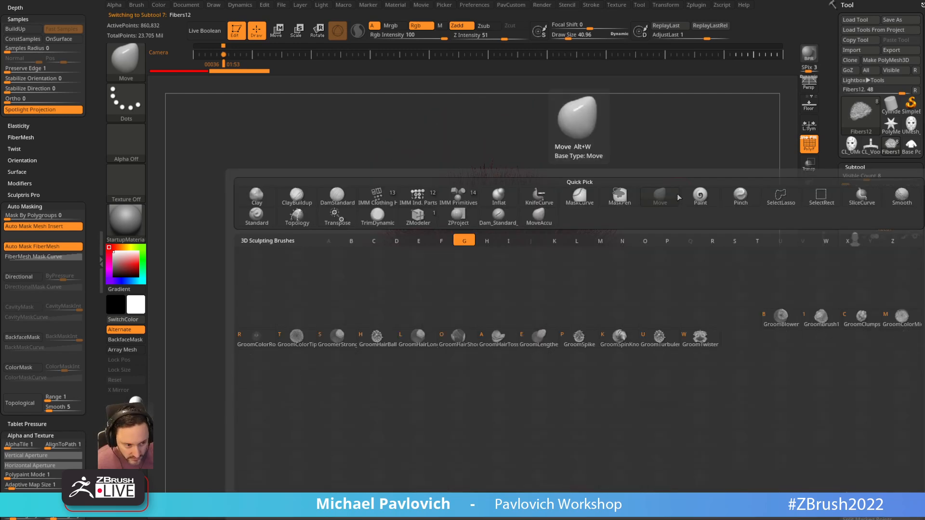
pyautogui.click(499, 338)
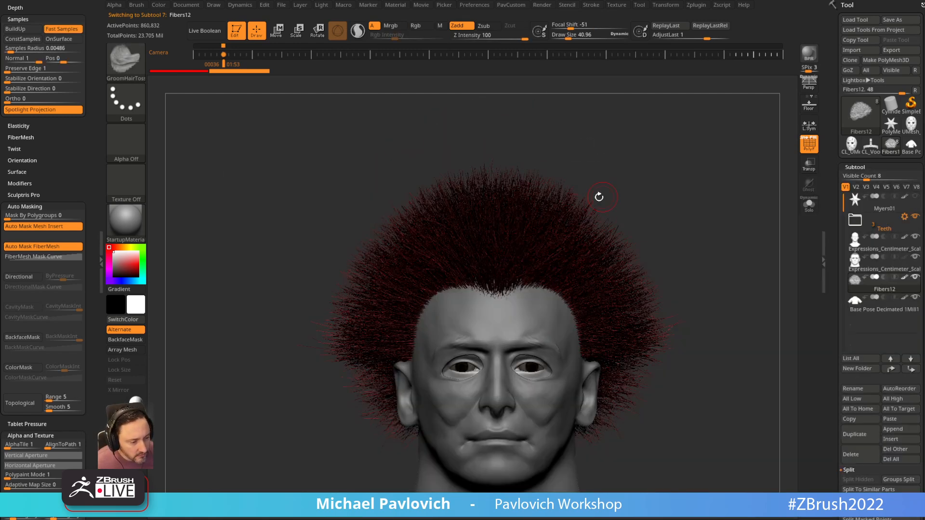
# Set the brush's FiberMesh Front Collision Tolerance to 10.
pyautogui.moveTo(73, 154)
pyautogui.mouseDown()
pyautogui.moveTo(77, 91)
pyautogui.moveTo(70, 217)
pyautogui.mouseUp()
pyautogui.press('shift')
pyautogui.click(31, 284)
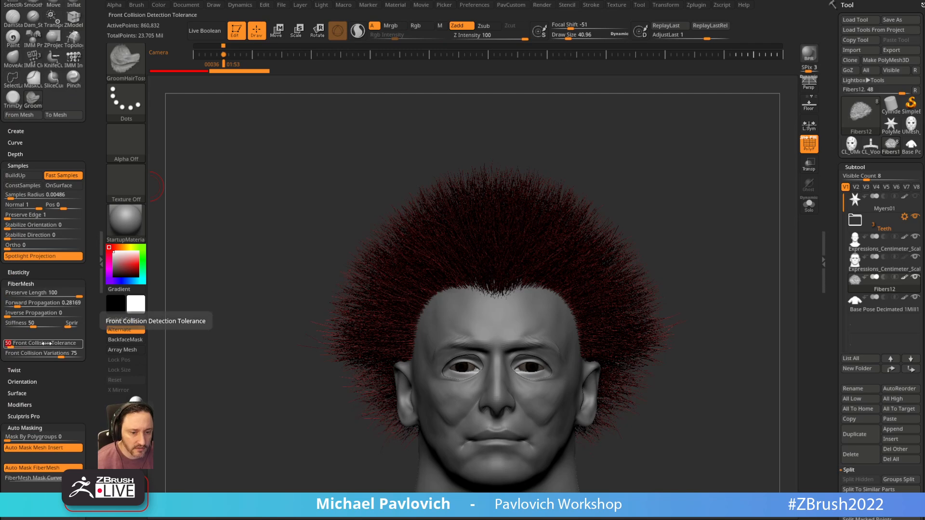
pyautogui.write('1')
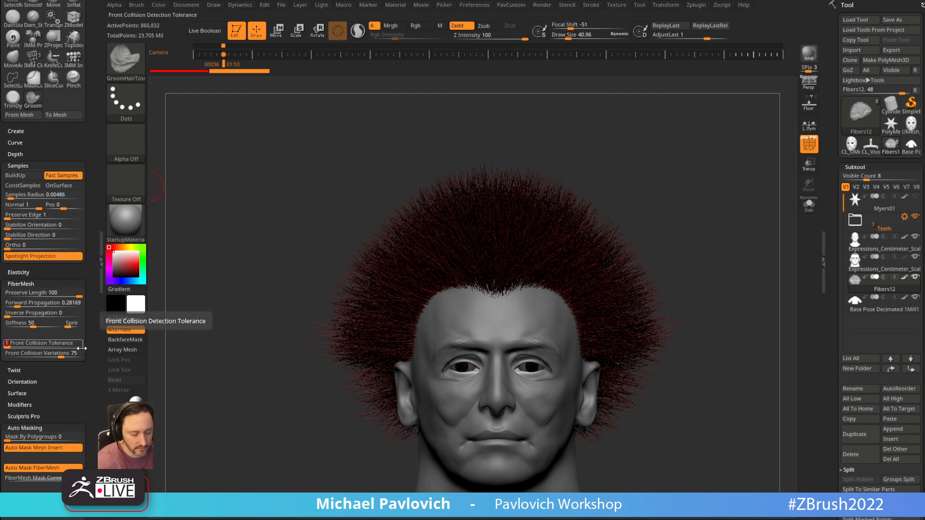
pyautogui.press('Return')
# Comb the fibers at the front hairline up and back with GroomHairToss at a draw size of about 108.
pyautogui.press('s')
pyautogui.moveTo(494, 300); pyautogui.dragTo(502, 300)
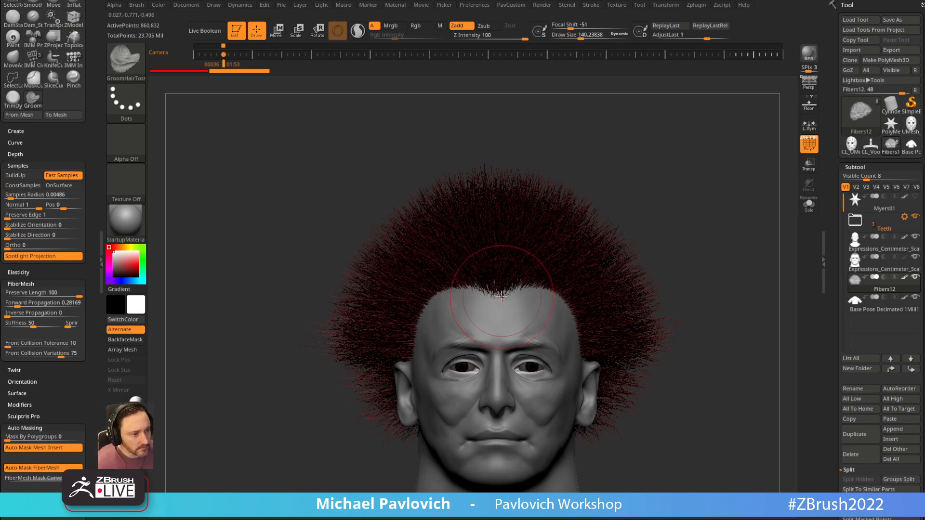
pyautogui.keyDown('alt'); pyautogui.moveTo(645, 174); pyautogui.dragTo(664, 181); pyautogui.keyUp('alt')
pyautogui.press('s')
pyautogui.moveTo(529, 264); pyautogui.dragTo(492, 246)
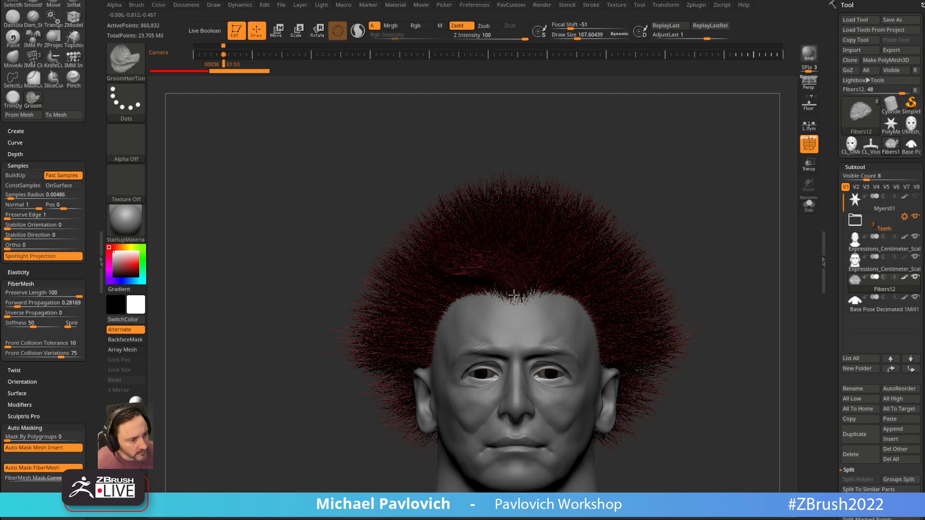
pyautogui.moveTo(512, 293); pyautogui.dragTo(506, 251)
# Turn off the polyframe display and comb the side hair backward from the temple and over the ear.
pyautogui.keyDown('alt'); pyautogui.moveTo(675, 186); pyautogui.dragTo(658, 159); pyautogui.keyUp('alt')
pyautogui.moveTo(632, 180)
pyautogui.mouseDown()
pyautogui.moveTo(662, 184)
pyautogui.moveTo(518, 230)
pyautogui.mouseUp()
pyautogui.click(809, 145)
pyautogui.moveTo(497, 260)
pyautogui.mouseDown()
pyautogui.moveTo(421, 246)
pyautogui.moveTo(409, 293)
pyautogui.mouseUp()
pyautogui.moveTo(667, 194); pyautogui.dragTo(711, 176)
pyautogui.moveTo(456, 244); pyautogui.dragTo(396, 273)
pyautogui.moveTo(424, 278); pyautogui.dragTo(373, 295)
pyautogui.moveTo(646, 197)
pyautogui.keyDown('alt'); pyautogui.mouseDown()
pyautogui.moveTo(686, 170)
pyautogui.moveTo(722, 167)
pyautogui.mouseUp(); pyautogui.keyUp('alt')
pyautogui.moveTo(458, 252); pyautogui.dragTo(393, 268)
pyautogui.moveTo(415, 302); pyautogui.dragTo(357, 285)
pyautogui.moveTo(460, 220); pyautogui.dragTo(432, 231)
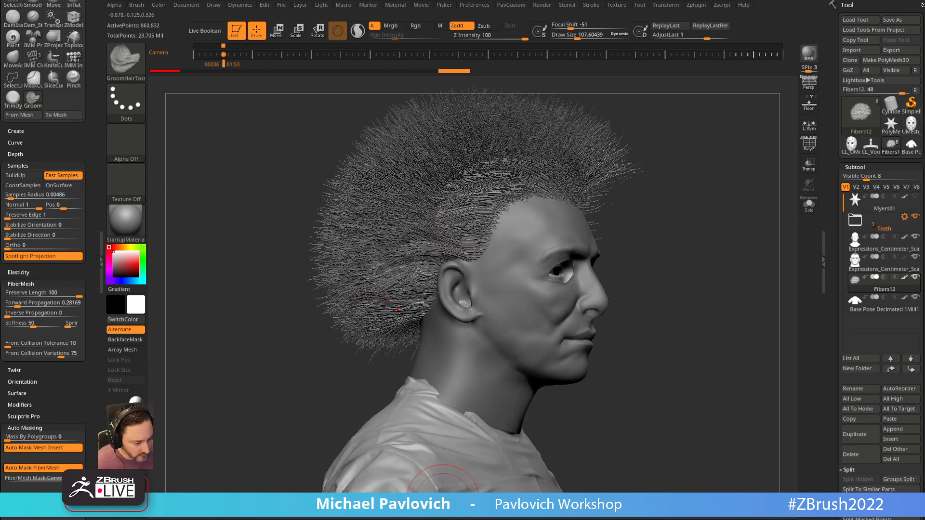
# Check the Michael Myers reference image in the browser and comb the front hair back at the hairline.
pyautogui.hotkey('alt', 'Tab')
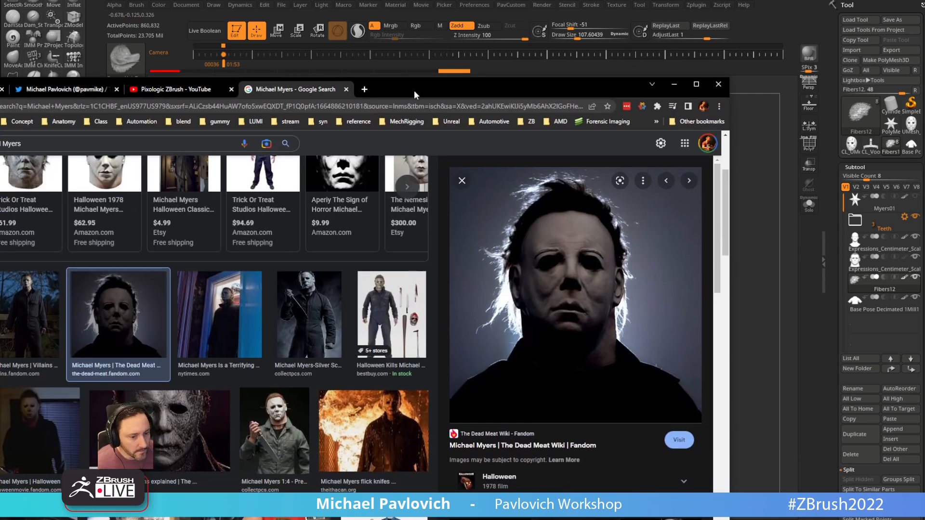
pyautogui.hotkey('alt', 'Tab')
pyautogui.moveTo(726, 183)
pyautogui.mouseDown()
pyautogui.moveTo(712, 173)
pyautogui.moveTo(750, 169)
pyautogui.moveTo(775, 186)
pyautogui.mouseUp()
pyautogui.moveTo(516, 196)
pyautogui.mouseDown()
pyautogui.moveTo(433, 160)
pyautogui.moveTo(470, 164)
pyautogui.mouseUp()
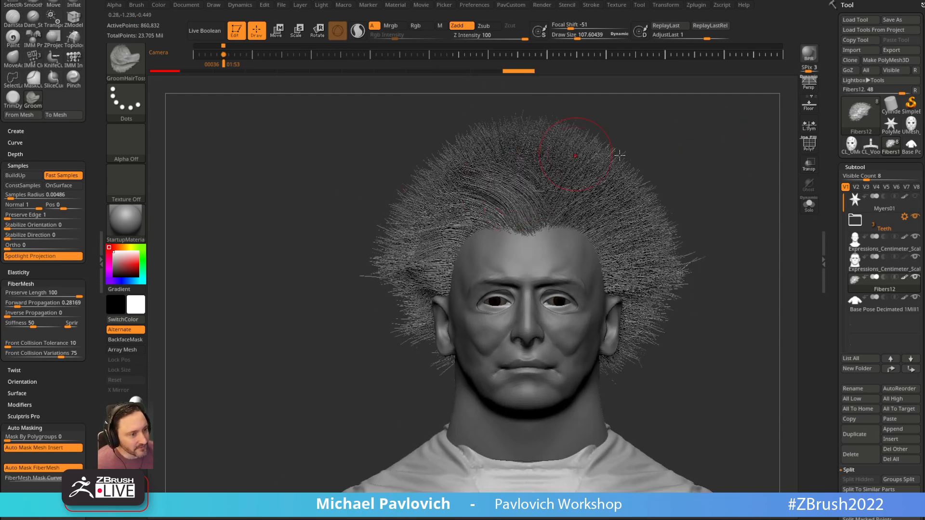
pyautogui.keyDown('alt'); pyautogui.moveTo(723, 178); pyautogui.dragTo(624, 178); pyautogui.keyUp('alt')
pyautogui.moveTo(524, 181); pyautogui.dragTo(552, 201)
# Comb the hair on the head's left side backward from the temple and above the ear.
pyautogui.moveTo(631, 171)
pyautogui.mouseDown()
pyautogui.moveTo(514, 199)
pyautogui.moveTo(559, 169)
pyautogui.mouseUp()
pyautogui.moveTo(684, 140)
pyautogui.keyDown('alt'); pyautogui.mouseDown()
pyautogui.moveTo(644, 134)
pyautogui.moveTo(665, 176)
pyautogui.mouseUp(); pyautogui.keyUp('alt')
pyautogui.moveTo(458, 215); pyautogui.dragTo(523, 214)
pyautogui.moveTo(469, 265)
pyautogui.mouseDown()
pyautogui.moveTo(522, 257)
pyautogui.moveTo(541, 277)
pyautogui.mouseUp()
pyautogui.moveTo(486, 280); pyautogui.dragTo(549, 295)
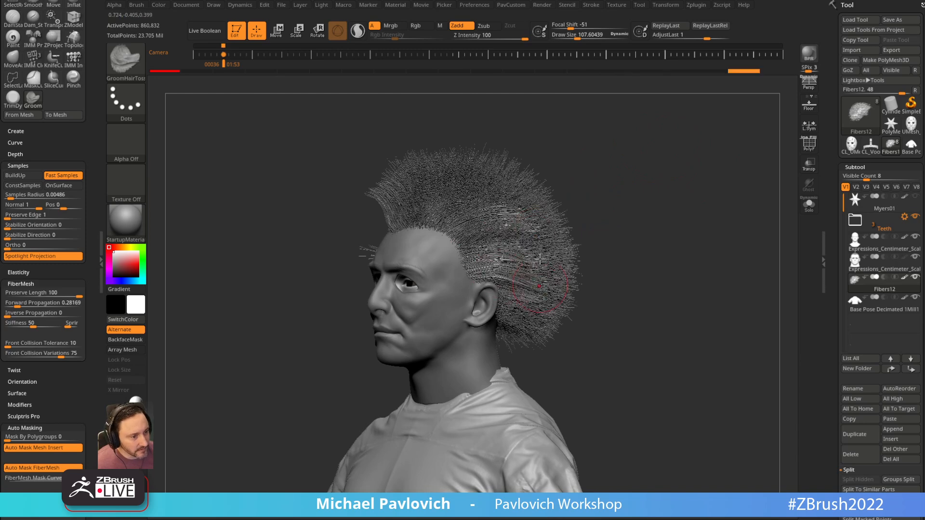
# Comb the hair on the head's right side backward and down behind the ear.
pyautogui.moveTo(576, 181); pyautogui.dragTo(640, 176)
pyautogui.moveTo(546, 187); pyautogui.dragTo(641, 185)
pyautogui.moveTo(543, 269); pyautogui.dragTo(462, 340)
pyautogui.moveTo(524, 316); pyautogui.dragTo(444, 333)
pyautogui.moveTo(545, 288); pyautogui.dragTo(465, 295)
pyautogui.moveTo(554, 260); pyautogui.dragTo(466, 295)
pyautogui.moveTo(680, 192); pyautogui.dragTo(634, 197)
pyautogui.moveTo(562, 244); pyautogui.dragTo(484, 265)
pyautogui.moveTo(545, 270); pyautogui.dragTo(463, 284)
# Increase the draw size to about 212 and comb the back hair down toward the nape from both sides.
pyautogui.moveTo(698, 190); pyautogui.dragTo(771, 193)
pyautogui.press(']')
pyautogui.moveTo(541, 241); pyautogui.dragTo(433, 318)
pyautogui.moveTo(535, 263)
pyautogui.mouseDown()
pyautogui.moveTo(450, 342)
pyautogui.moveTo(460, 352)
pyautogui.mouseUp()
pyautogui.moveTo(620, 231); pyautogui.dragTo(694, 232)
pyautogui.moveTo(403, 280); pyautogui.dragTo(478, 338)
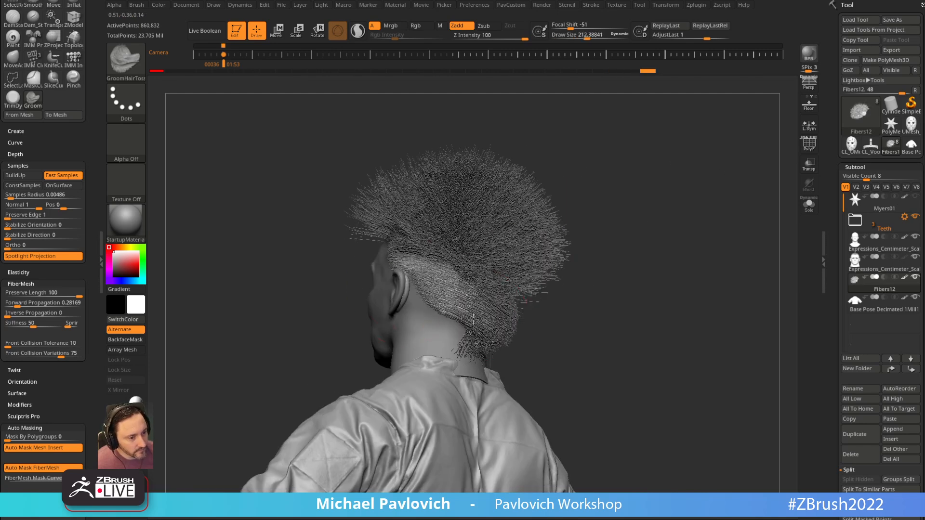
pyautogui.moveTo(416, 299); pyautogui.dragTo(496, 355)
# Comb the hair above the left temple and front hairline back over the side of the head.
pyautogui.moveTo(557, 198); pyautogui.dragTo(619, 198)
pyautogui.moveTo(383, 260); pyautogui.dragTo(465, 207)
pyautogui.moveTo(385, 246); pyautogui.dragTo(470, 190)
pyautogui.keyDown('alt'); pyautogui.moveTo(552, 128); pyautogui.dragTo(617, 193); pyautogui.keyUp('alt')
pyautogui.moveTo(359, 287)
pyautogui.mouseDown()
pyautogui.moveTo(376, 258)
pyautogui.moveTo(438, 208)
pyautogui.moveTo(498, 221)
pyautogui.moveTo(448, 256)
pyautogui.mouseUp()
pyautogui.moveTo(374, 289)
pyautogui.mouseDown()
pyautogui.moveTo(506, 251)
pyautogui.moveTo(538, 296)
pyautogui.mouseUp()
# Set the FiberMesh preview visibility (PRE Vis) to 82 in the Preview Settings and comb the side hair once more.
pyautogui.moveTo(839, 274); pyautogui.dragTo(819, 129)
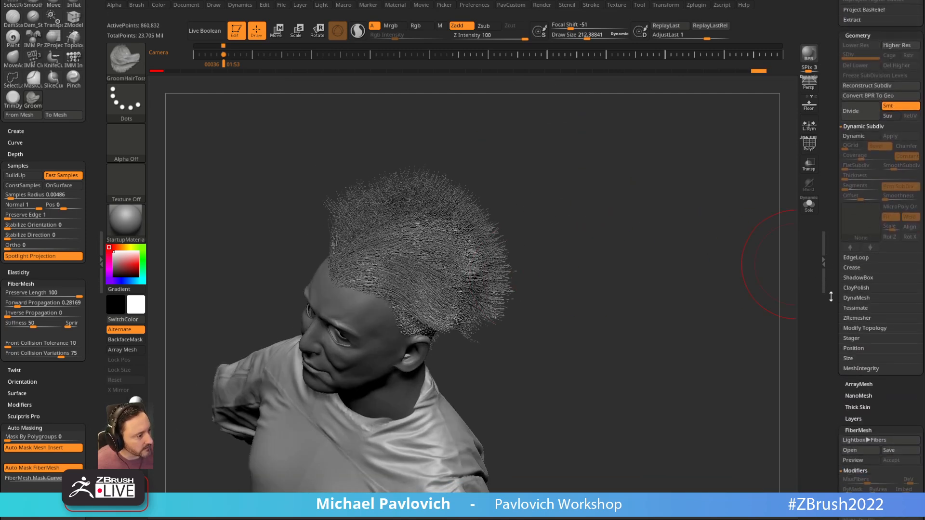
pyautogui.moveTo(831, 296); pyautogui.dragTo(824, 204)
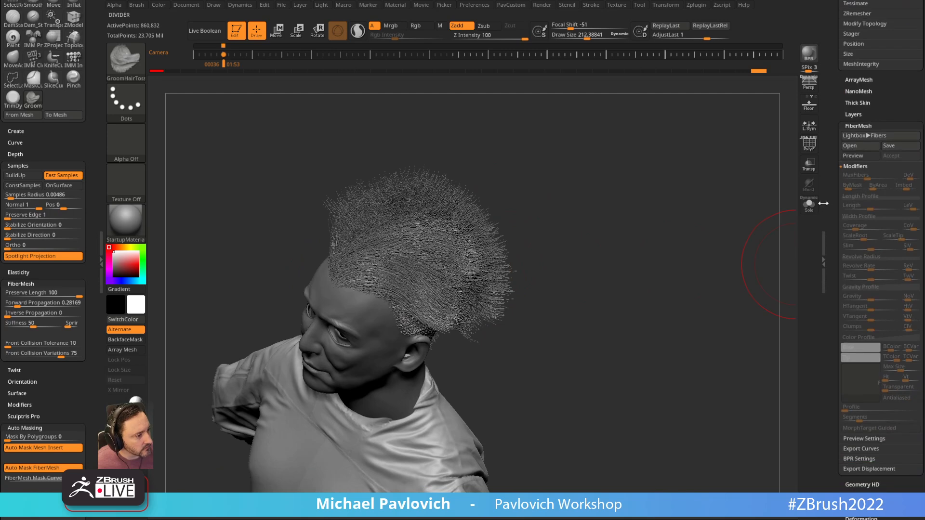
pyautogui.click(862, 439)
pyautogui.click(873, 452)
pyautogui.moveTo(597, 248)
pyautogui.keyDown('alt'); pyautogui.mouseDown()
pyautogui.moveTo(682, 260)
pyautogui.moveTo(594, 239)
pyautogui.mouseUp(); pyautogui.keyUp('alt')
pyautogui.moveTo(477, 325); pyautogui.dragTo(528, 290)
pyautogui.keyDown('alt'); pyautogui.moveTo(690, 257); pyautogui.dragTo(756, 285); pyautogui.keyUp('alt')
pyautogui.moveTo(916, 451)
pyautogui.mouseDown()
pyautogui.moveTo(887, 454)
pyautogui.moveTo(910, 453)
pyautogui.mouseUp()
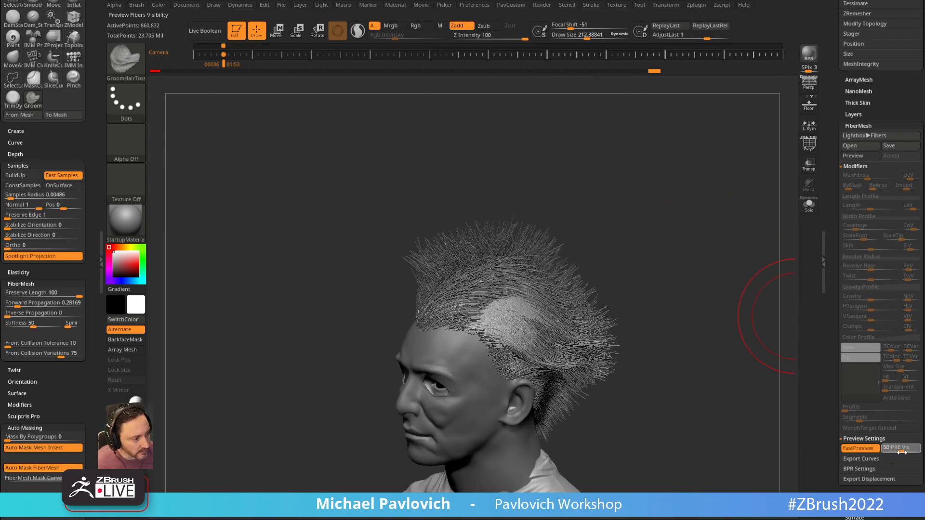
# Comb the top, sides and crown back with GroomHairToss so the fibers lie closer to the skull.
pyautogui.moveTo(622, 249); pyautogui.dragTo(525, 231)
pyautogui.moveTo(405, 298)
pyautogui.mouseDown()
pyautogui.moveTo(340, 280)
pyautogui.moveTo(294, 320)
pyautogui.mouseUp()
pyautogui.moveTo(477, 252)
pyautogui.keyDown('alt'); pyautogui.mouseDown()
pyautogui.moveTo(570, 200)
pyautogui.moveTo(608, 223)
pyautogui.mouseUp(); pyautogui.keyUp('alt')
pyautogui.moveTo(460, 227); pyautogui.dragTo(361, 280)
pyautogui.moveTo(475, 213); pyautogui.dragTo(402, 248)
pyautogui.moveTo(526, 147); pyautogui.dragTo(657, 174)
pyautogui.moveTo(465, 278)
pyautogui.mouseDown()
pyautogui.moveTo(576, 289)
pyautogui.moveTo(612, 260)
pyautogui.mouseUp()
pyautogui.moveTo(614, 238)
pyautogui.mouseDown()
pyautogui.moveTo(572, 224)
pyautogui.moveTo(474, 215)
pyautogui.mouseUp()
pyautogui.moveTo(371, 262)
pyautogui.mouseDown()
pyautogui.moveTo(475, 231)
pyautogui.moveTo(506, 167)
pyautogui.moveTo(605, 204)
pyautogui.mouseUp()
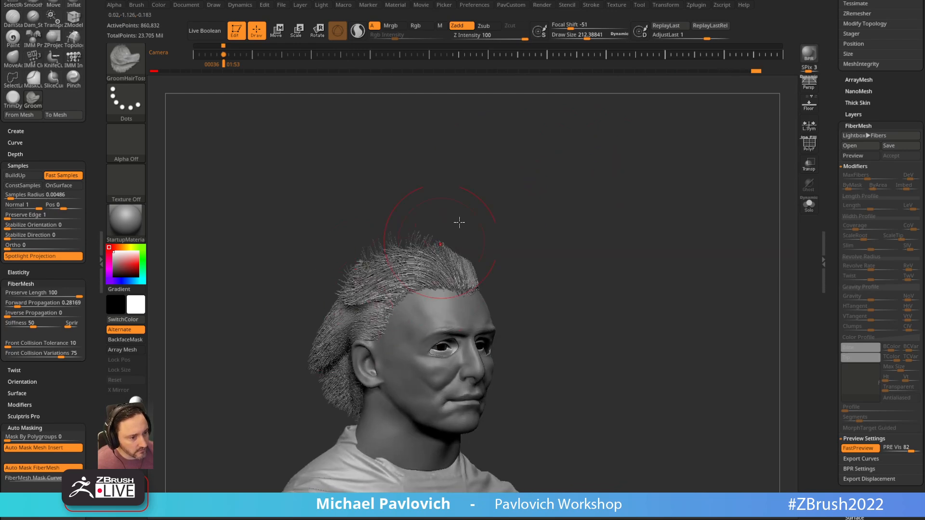
# Set the draw size to about 206 and comb the upper hair backward and the rear hair down toward the nape.
pyautogui.moveTo(514, 208); pyautogui.dragTo(590, 210)
pyautogui.press('s')
pyautogui.click(414, 262)
pyautogui.moveTo(407, 255); pyautogui.dragTo(313, 277)
pyautogui.moveTo(518, 207); pyautogui.dragTo(588, 224)
pyautogui.moveTo(465, 248); pyautogui.dragTo(371, 258)
pyautogui.moveTo(523, 198); pyautogui.dragTo(588, 217)
pyautogui.moveTo(441, 273); pyautogui.dragTo(525, 268)
pyautogui.moveTo(601, 247)
pyautogui.mouseDown()
pyautogui.moveTo(562, 229)
pyautogui.moveTo(589, 241)
pyautogui.mouseUp()
pyautogui.moveTo(480, 320); pyautogui.dragTo(494, 371)
pyautogui.moveTo(603, 251); pyautogui.dragTo(545, 238)
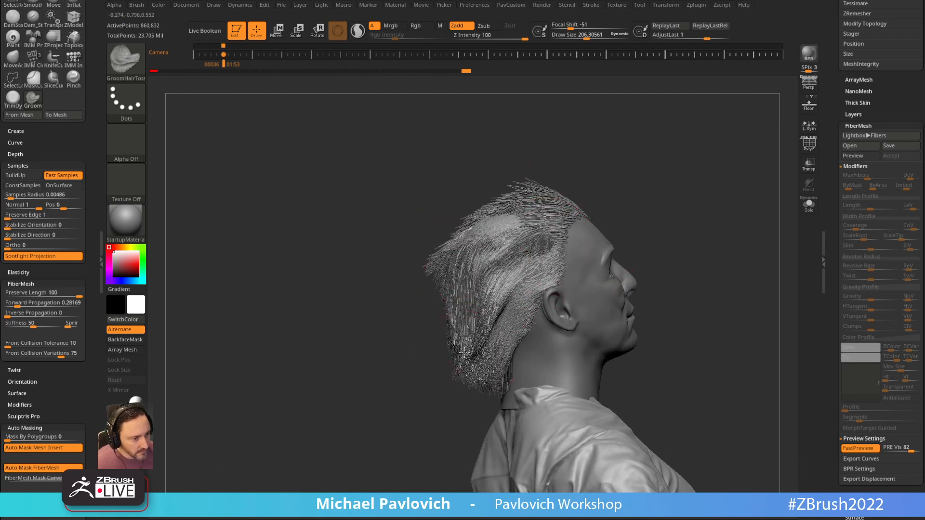
pyautogui.moveTo(531, 275); pyautogui.dragTo(544, 289)
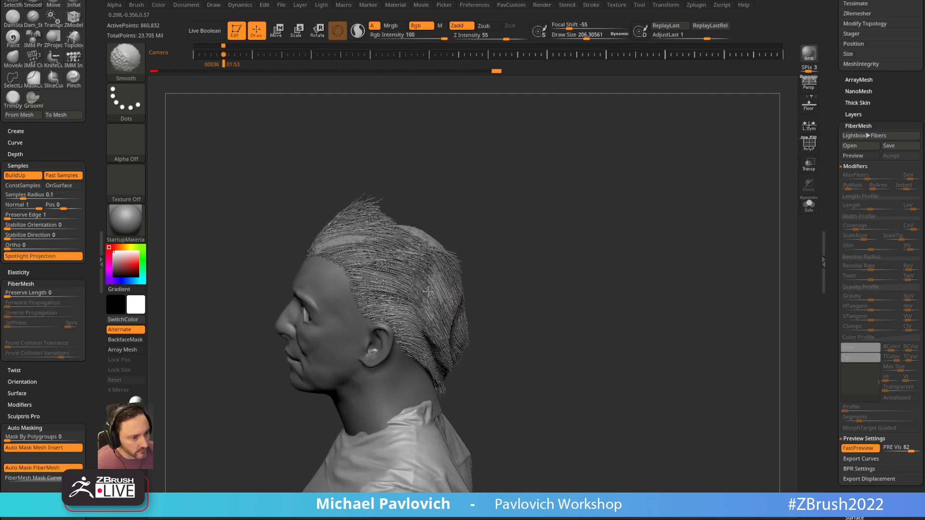
# Even out the combed fibers on the back and top of the head with the Smooth brush.
pyautogui.moveTo(563, 212); pyautogui.dragTo(469, 230)
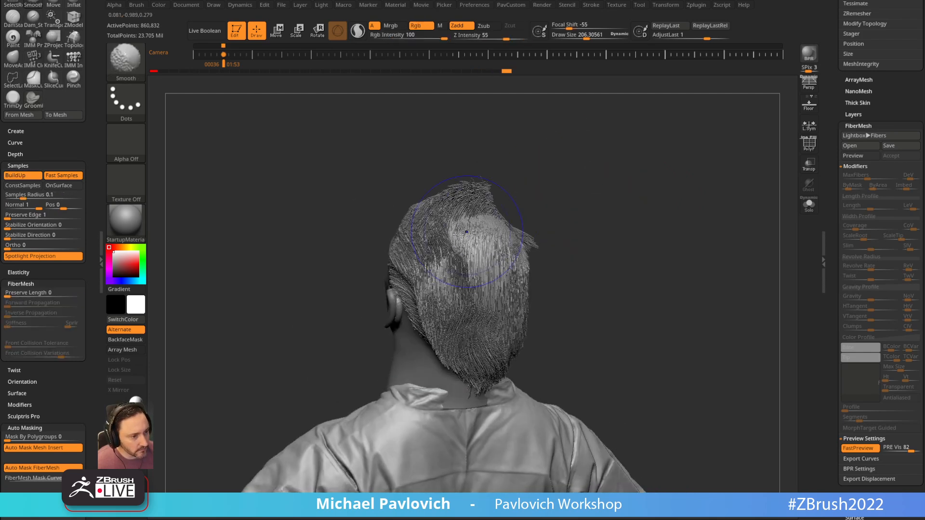
pyautogui.moveTo(555, 145)
pyautogui.keyDown('shift'); pyautogui.mouseDown()
pyautogui.moveTo(605, 142)
pyautogui.moveTo(582, 169)
pyautogui.mouseUp(); pyautogui.keyUp('shift')
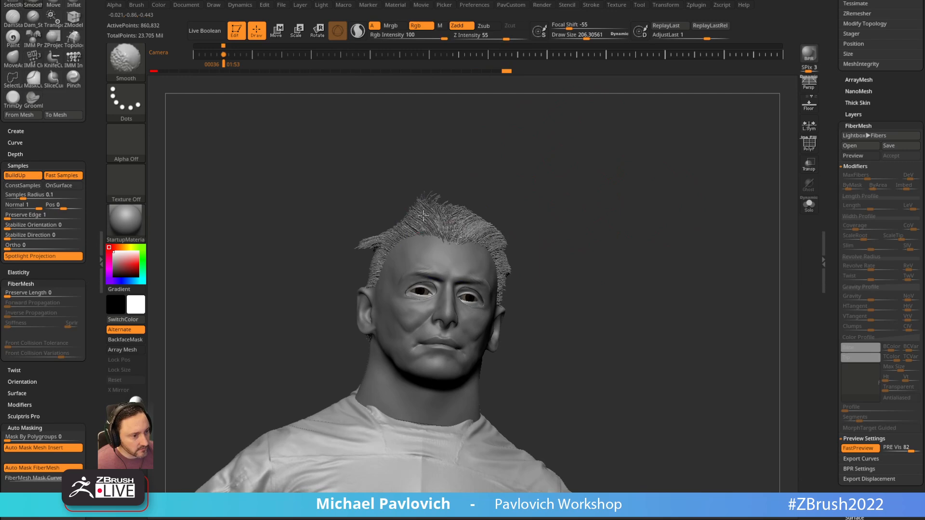
pyautogui.moveTo(423, 219); pyautogui.dragTo(354, 224)
pyautogui.moveTo(433, 184)
pyautogui.mouseDown()
pyautogui.moveTo(530, 180)
pyautogui.moveTo(629, 194)
pyautogui.moveTo(621, 194)
pyautogui.mouseUp()
# Set the draw size to about 20, turn on the polyframe display and put the hair fibers into one polygroup.
pyautogui.press('s')
pyautogui.moveTo(625, 176)
pyautogui.keyDown('alt'); pyautogui.mouseDown()
pyautogui.moveTo(649, 179)
pyautogui.moveTo(632, 183)
pyautogui.mouseUp(); pyautogui.keyUp('alt')
pyautogui.click(808, 144)
pyautogui.moveTo(711, 153); pyautogui.dragTo(540, 196)
pyautogui.hotkey('ctrl', 'w')
pyautogui.moveTo(705, 170)
pyautogui.mouseDown()
pyautogui.moveTo(640, 183)
pyautogui.moveTo(671, 163)
pyautogui.moveTo(665, 151)
pyautogui.mouseUp()
# Mask a patch of fibers at the front center of the hairline with MaskPen and give it its own polygroup.
pyautogui.press('ctrl')
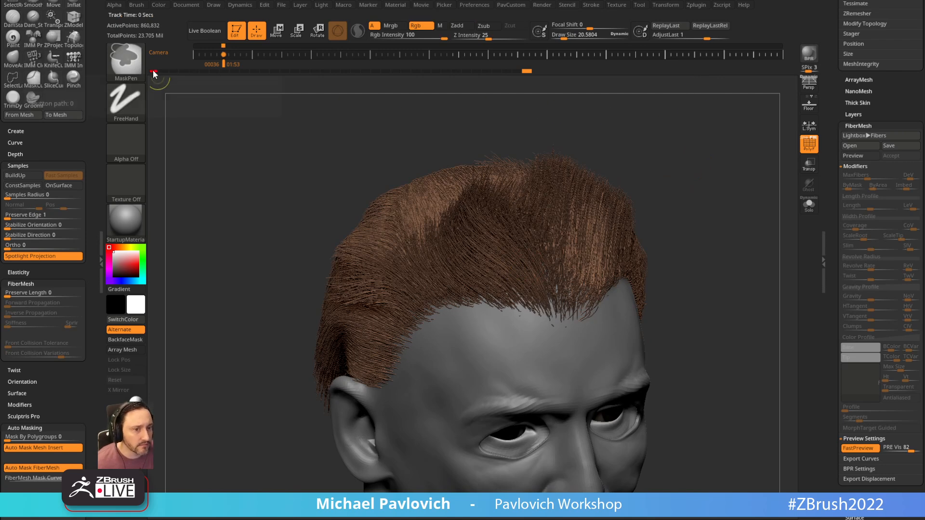
pyautogui.moveTo(685, 295)
pyautogui.mouseDown()
pyautogui.moveTo(661, 265)
pyautogui.moveTo(536, 299)
pyautogui.moveTo(680, 192)
pyautogui.moveTo(554, 111)
pyautogui.mouseUp()
pyautogui.press('ctrl')
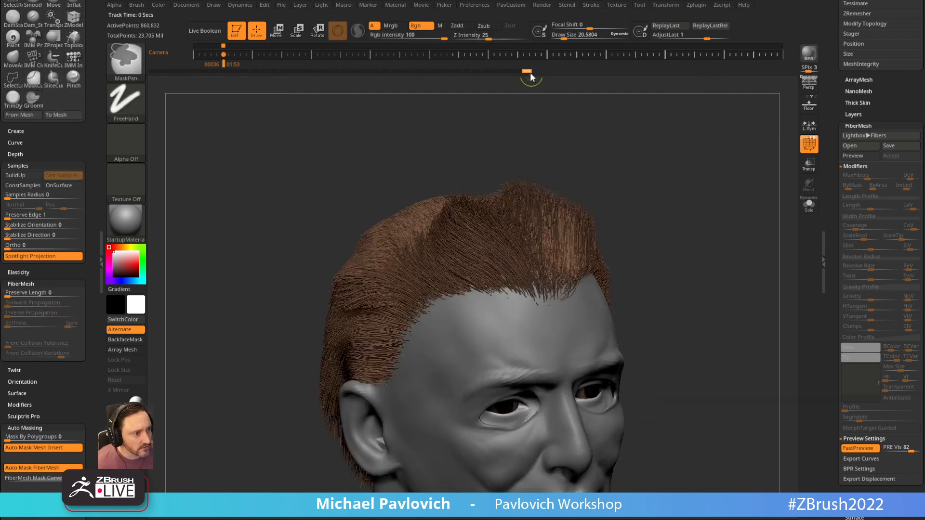
pyautogui.moveTo(603, 173)
pyautogui.mouseDown()
pyautogui.moveTo(618, 155)
pyautogui.moveTo(628, 189)
pyautogui.mouseUp()
pyautogui.keyDown('ctrl'); pyautogui.moveTo(489, 273); pyautogui.dragTo(513, 261); pyautogui.keyUp('ctrl')
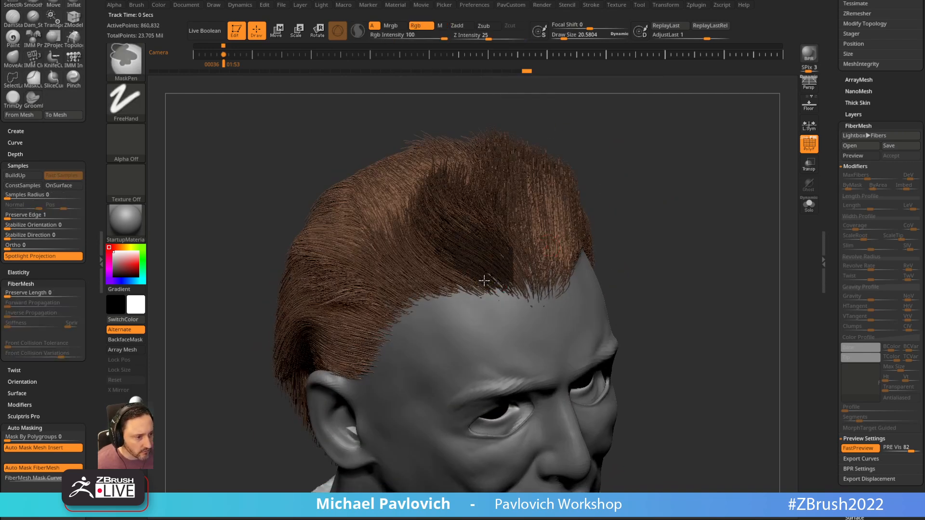
pyautogui.moveTo(672, 196)
pyautogui.mouseDown()
pyautogui.moveTo(700, 182)
pyautogui.moveTo(680, 228)
pyautogui.mouseUp()
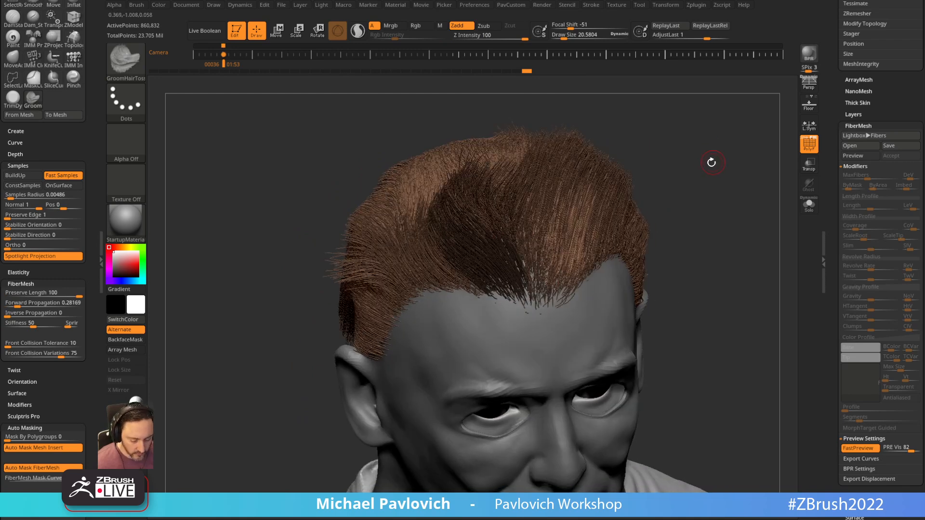
pyautogui.moveTo(702, 165); pyautogui.dragTo(620, 207)
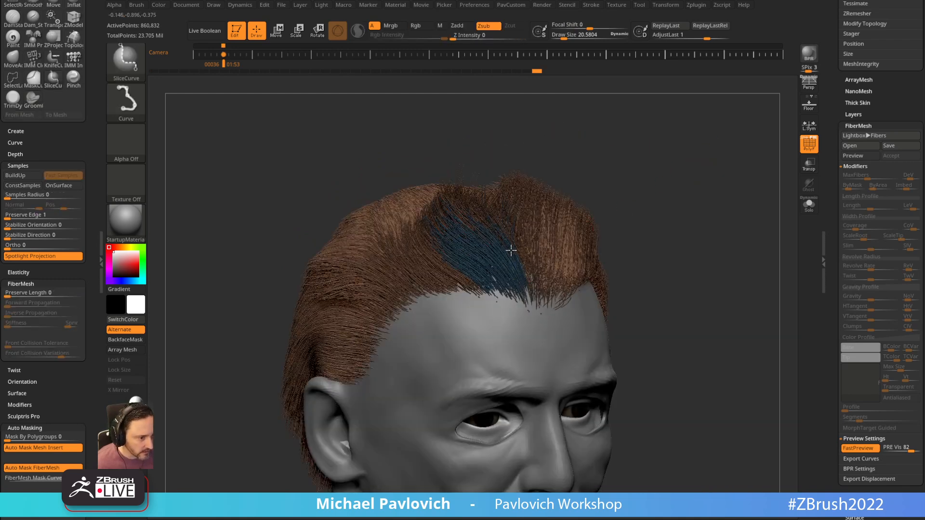
# Switch the selection brush from SliceCurve to SelectRect and isolate the new front tuft polygroup.
pyautogui.keyDown('ctrl'); pyautogui.keyDown('alt'); pyautogui.keyDown('shift'); pyautogui.click(497, 262); pyautogui.keyUp('shift'); pyautogui.keyUp('alt'); pyautogui.keyUp('ctrl')
pyautogui.keyDown('ctrl'); pyautogui.keyDown('shift'); pyautogui.moveTo(696, 168); pyautogui.dragTo(732, 217); pyautogui.keyUp('shift'); pyautogui.keyUp('ctrl')
pyautogui.click(139, 70)
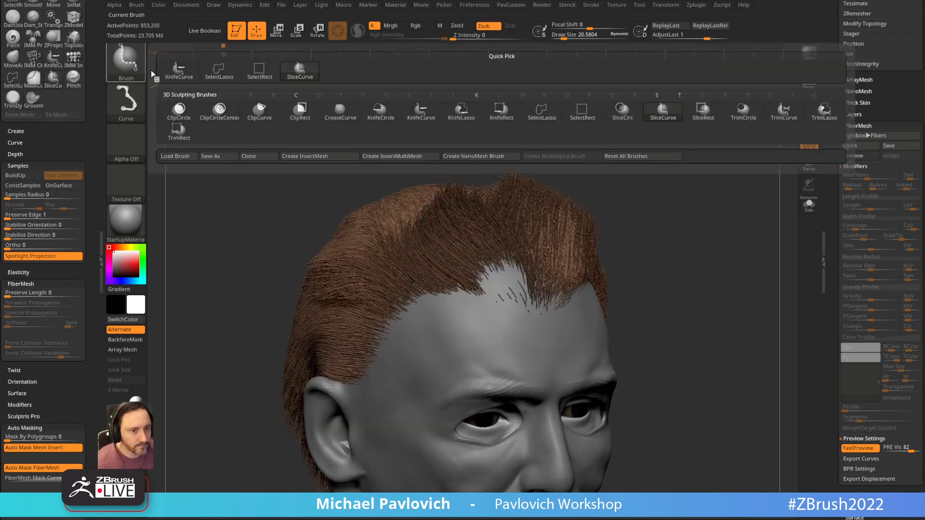
pyautogui.keyDown('ctrl'); pyautogui.keyDown('shift'); pyautogui.click(260, 72); pyautogui.keyUp('shift'); pyautogui.keyUp('ctrl')
pyautogui.keyDown('ctrl'); pyautogui.keyDown('shift'); pyautogui.click(636, 211); pyautogui.keyUp('shift'); pyautogui.keyUp('ctrl')
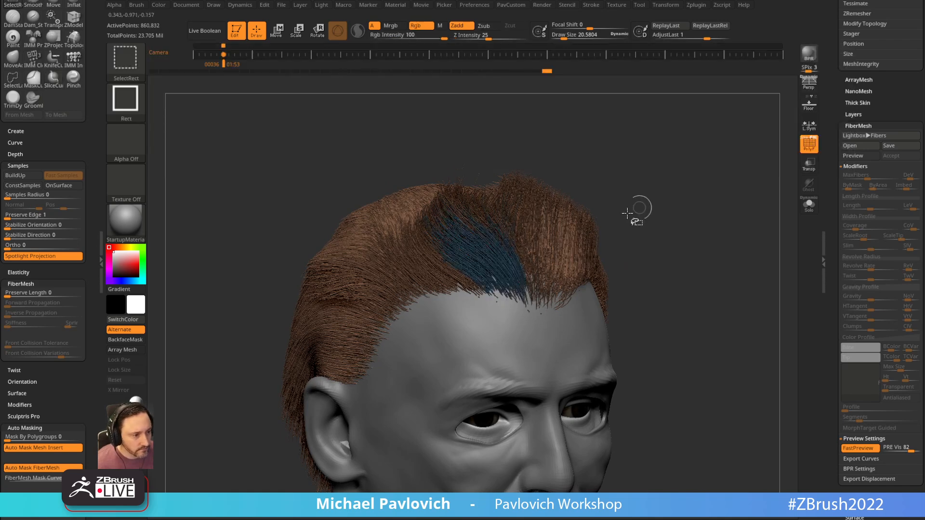
pyautogui.keyDown('ctrl'); pyautogui.keyDown('shift'); pyautogui.click(506, 268); pyautogui.keyUp('shift'); pyautogui.keyUp('ctrl')
pyautogui.moveTo(658, 163); pyautogui.dragTo(650, 121)
# Try the Pinch brush on the isolated front tuft at a draw size of about 145.
pyautogui.press('b')
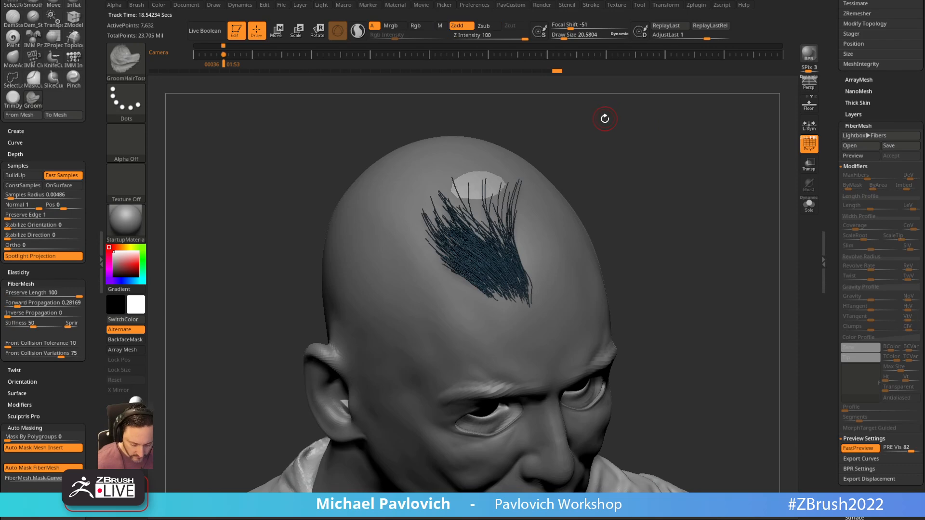
pyautogui.press('b')
pyautogui.press('p')
pyautogui.press('i')
pyautogui.press('s')
pyautogui.moveTo(456, 237); pyautogui.dragTo(474, 237)
pyautogui.moveTo(460, 170)
pyautogui.mouseDown()
pyautogui.moveTo(479, 282)
pyautogui.moveTo(439, 165)
pyautogui.moveTo(519, 200)
pyautogui.moveTo(617, 130)
pyautogui.moveTo(525, 198)
pyautogui.moveTo(681, 154)
pyautogui.mouseUp()
# Choose the GroomClumps brush and clump the fibers of the isolated front tuft together.
pyautogui.press('b')
pyautogui.press('c')
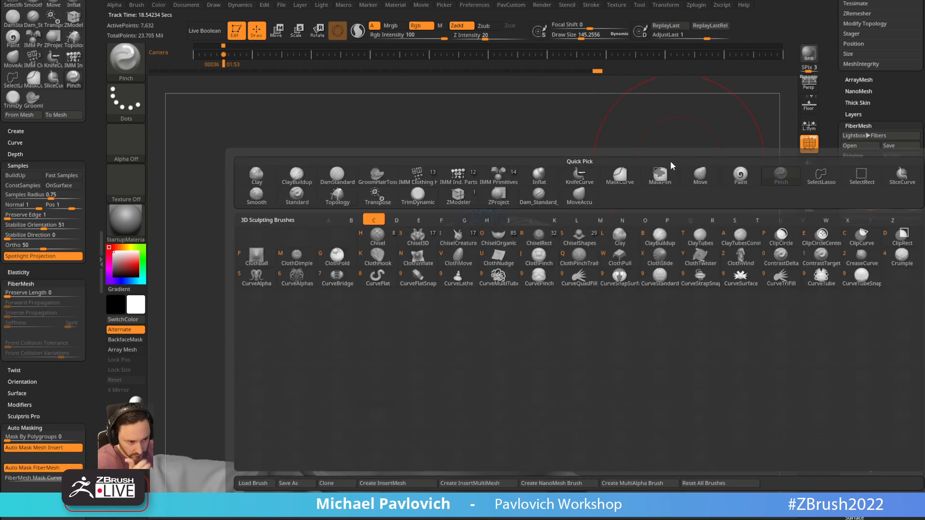
pyautogui.press('b')
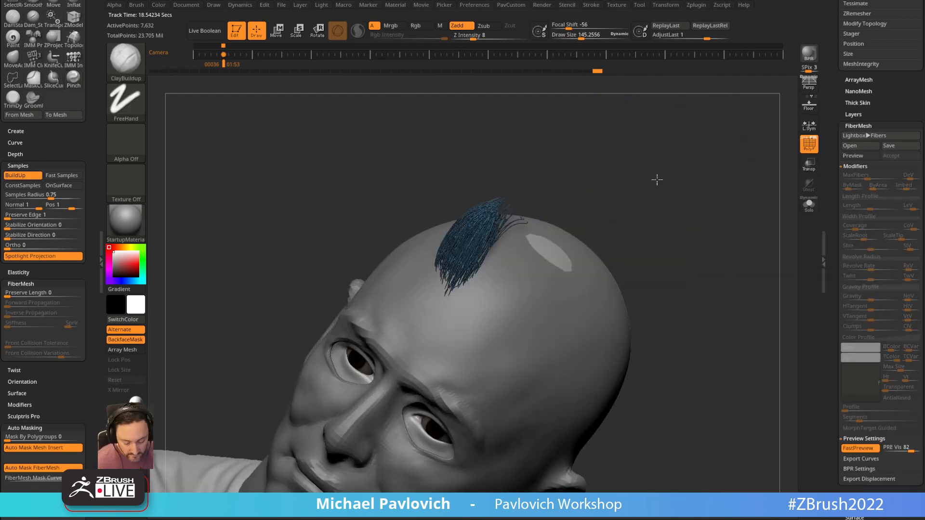
pyautogui.press('b')
pyautogui.press('g')
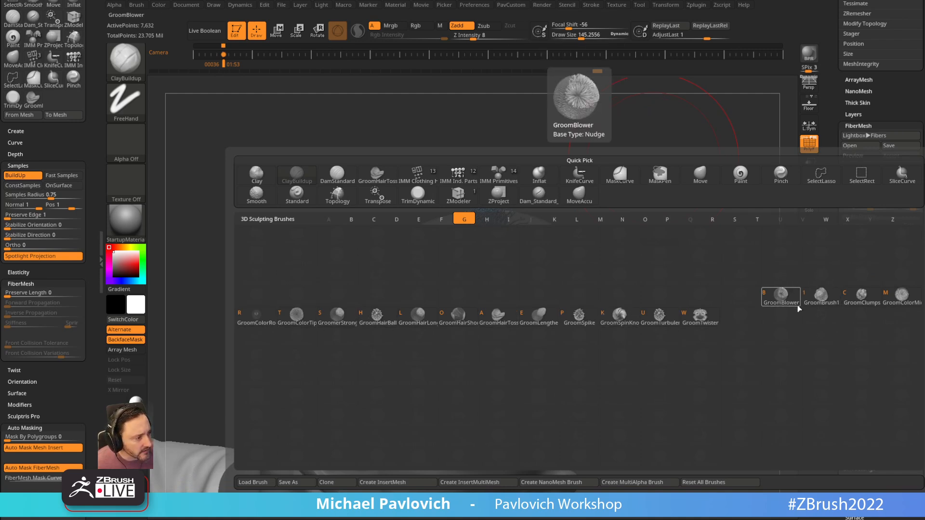
pyautogui.click(861, 293)
pyautogui.moveTo(599, 167); pyautogui.dragTo(581, 193)
pyautogui.moveTo(463, 241); pyautogui.dragTo(494, 206)
# Set the GroomClumps draw size to about 87, clump the front tuft further and show all the hair again.
pyautogui.moveTo(569, 193)
pyautogui.mouseDown()
pyautogui.moveTo(486, 223)
pyautogui.moveTo(490, 194)
pyautogui.mouseUp()
pyautogui.moveTo(583, 180)
pyautogui.mouseDown()
pyautogui.moveTo(631, 147)
pyautogui.moveTo(679, 137)
pyautogui.mouseUp()
pyautogui.press('s')
pyautogui.moveTo(458, 208); pyautogui.dragTo(468, 200)
pyautogui.moveTo(691, 176); pyautogui.dragTo(637, 187)
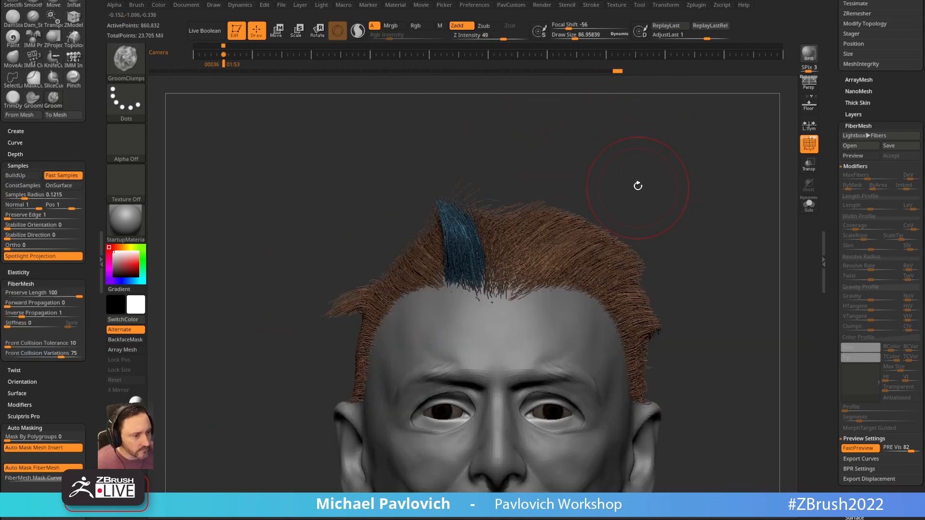
pyautogui.moveTo(662, 157); pyautogui.dragTo(629, 177)
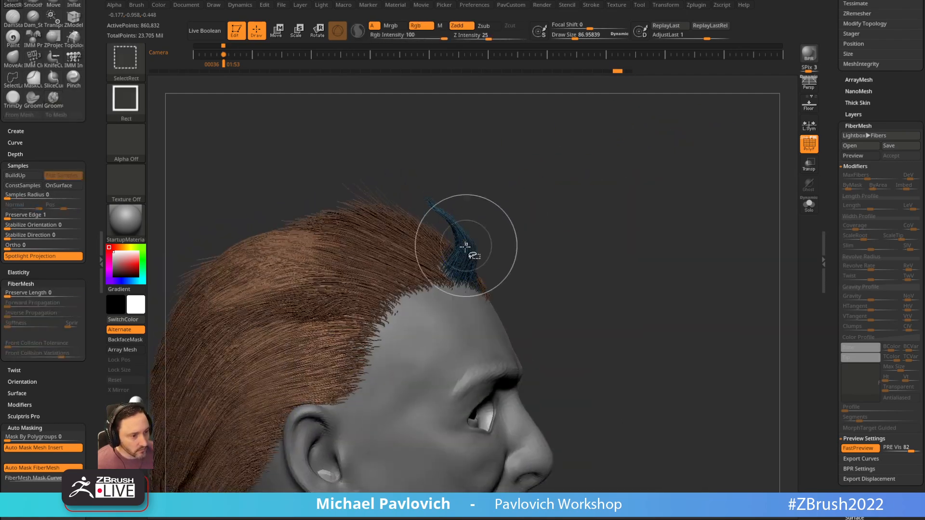
# Isolate the clumped front tuft and choose the Move brush.
pyautogui.keyDown('ctrl'); pyautogui.keyDown('shift'); pyautogui.click(467, 245); pyautogui.keyUp('shift'); pyautogui.keyUp('ctrl')
pyautogui.keyDown('ctrl'); pyautogui.keyDown('shift'); pyautogui.click(550, 180); pyautogui.keyUp('shift'); pyautogui.keyUp('ctrl')
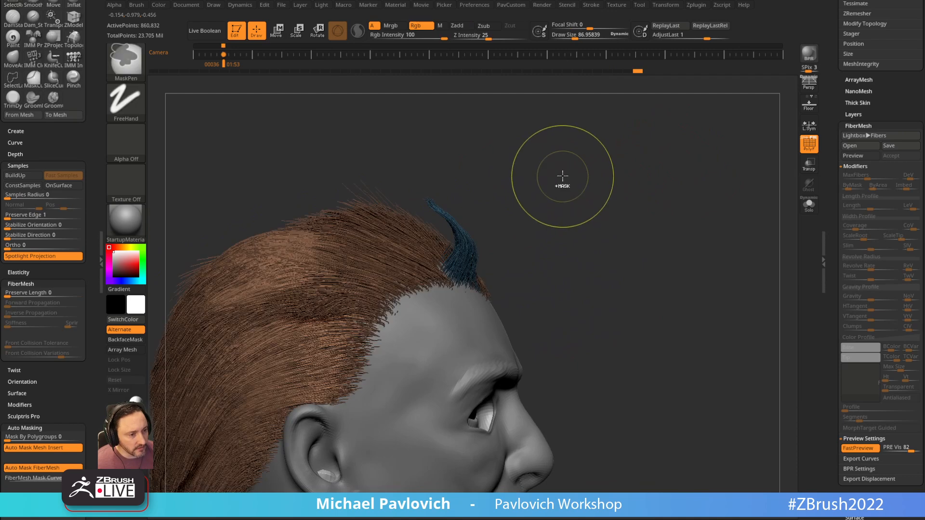
pyautogui.keyDown('ctrl'); pyautogui.keyDown('shift'); pyautogui.click(458, 253); pyautogui.keyUp('shift'); pyautogui.keyUp('ctrl')
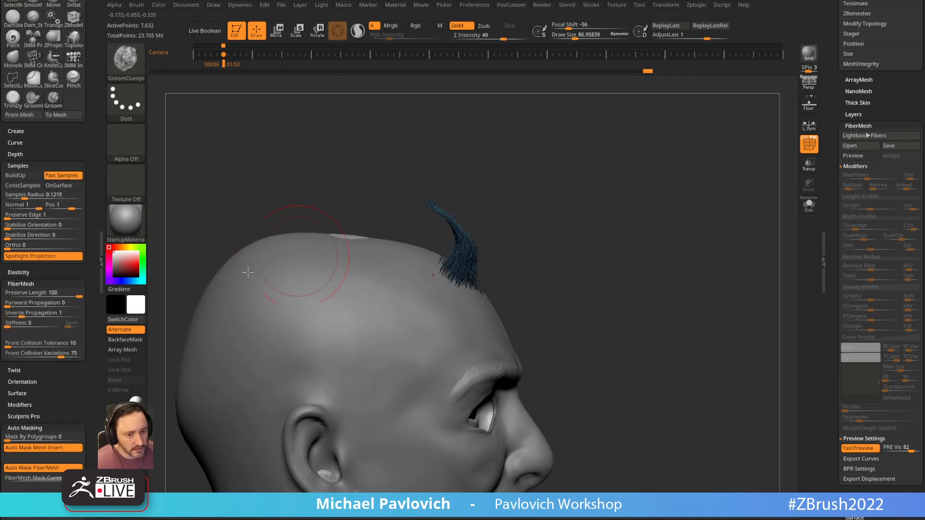
pyautogui.press('b')
pyautogui.press('m')
pyautogui.press('v')
# Try pulling the front tuft up and back using the Move brush with Auto Mask FiberMesh on, and undo it.
pyautogui.moveTo(72, 385); pyautogui.dragTo(73, 370)
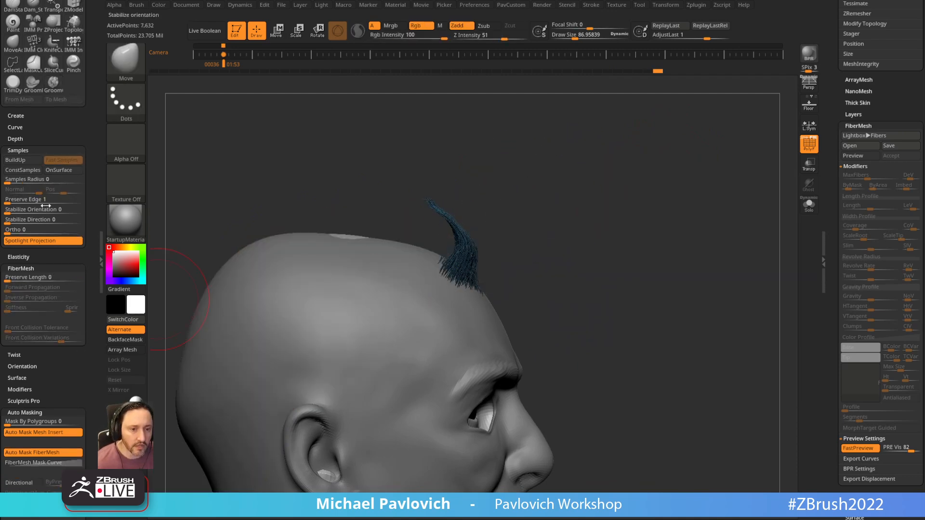
pyautogui.moveTo(61, 366); pyautogui.dragTo(59, 236)
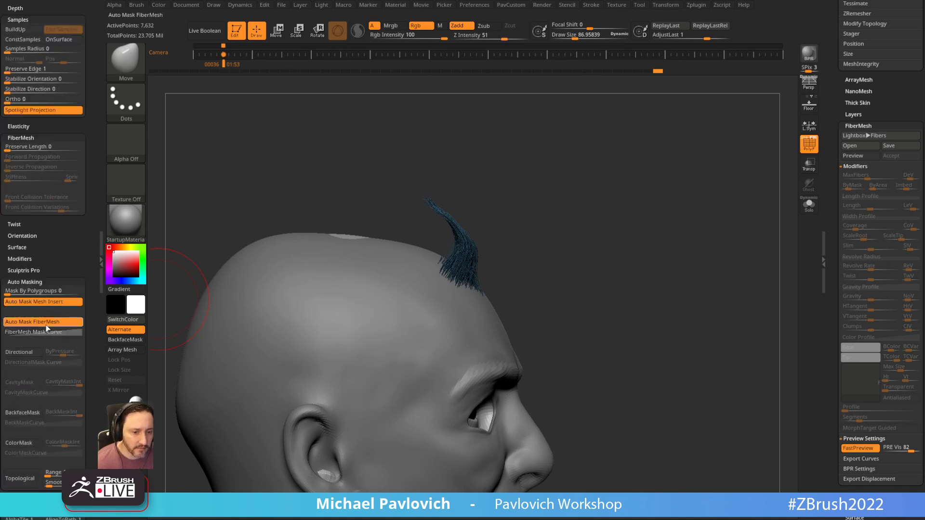
pyautogui.moveTo(461, 243)
pyautogui.mouseDown()
pyautogui.moveTo(390, 186)
pyautogui.moveTo(416, 191)
pyautogui.mouseUp()
pyautogui.hotkey('ctrl', 'z')
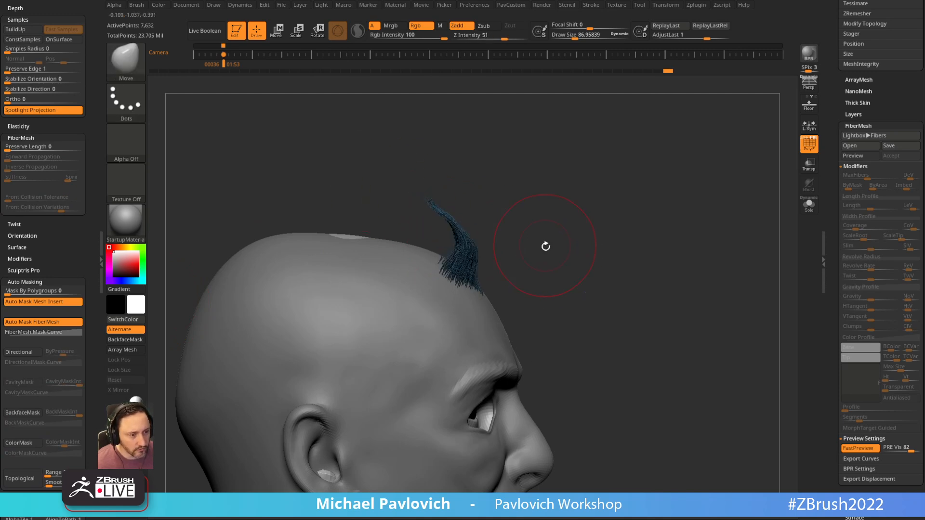
# Inspect the FiberMesh mask curve, set the Move brush's Preserve Length to 100, try moving the tuft and undo it.
pyautogui.click(45, 333)
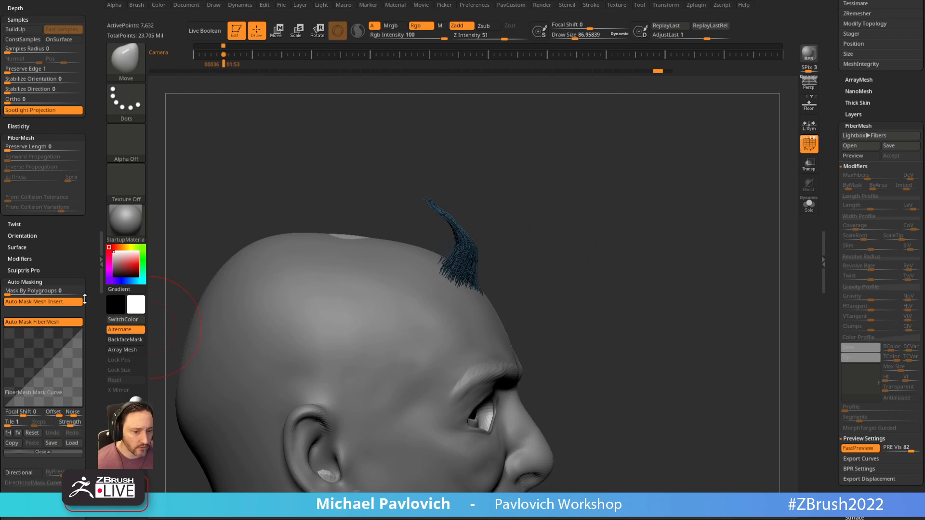
pyautogui.click(34, 282)
pyautogui.moveTo(56, 230)
pyautogui.mouseDown()
pyautogui.moveTo(59, 288)
pyautogui.moveTo(33, 273)
pyautogui.moveTo(86, 274)
pyautogui.mouseUp()
pyautogui.moveTo(451, 216); pyautogui.dragTo(436, 206)
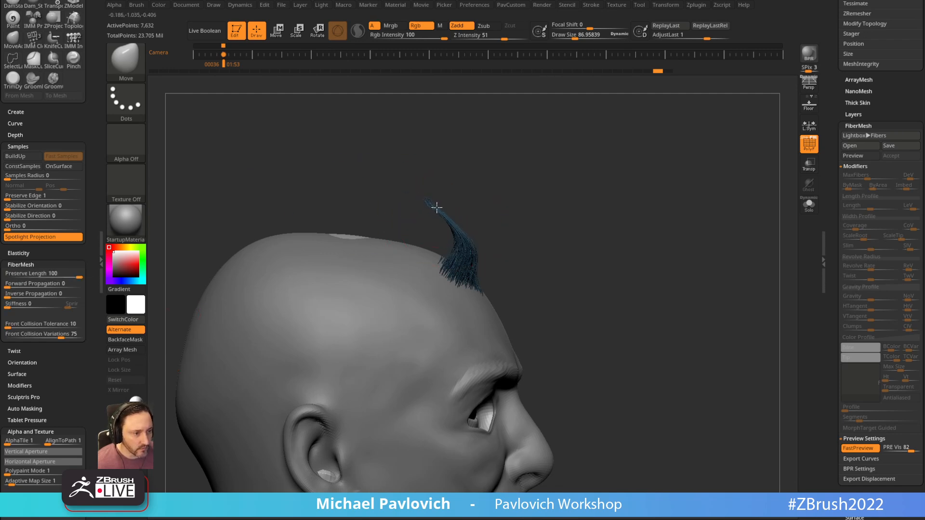
pyautogui.moveTo(362, 170); pyautogui.dragTo(364, 172)
pyautogui.hotkey('ctrl', 'z')
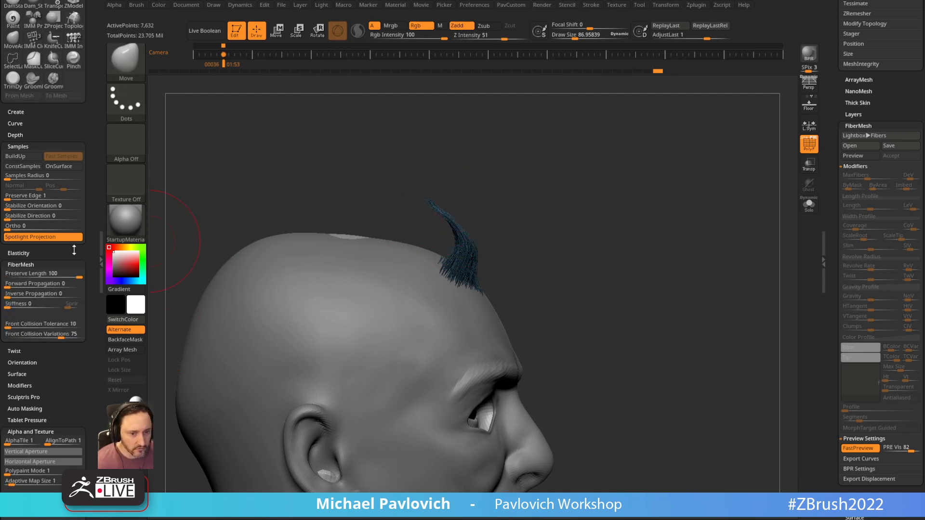
# Set the Move brush's Preserve Length to 0 and stretch the tips of the front tuft far up and back.
pyautogui.moveTo(62, 274); pyautogui.dragTo(4, 273)
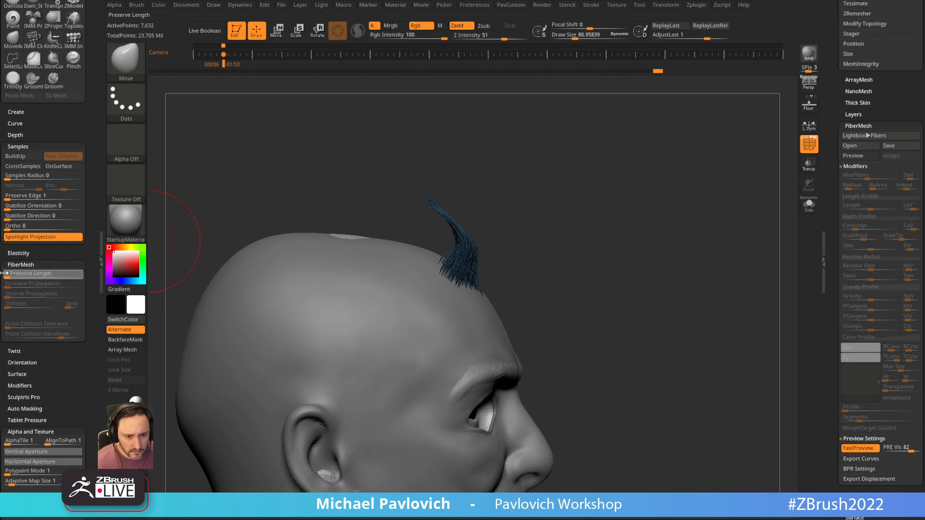
pyautogui.moveTo(441, 212)
pyautogui.mouseDown()
pyautogui.moveTo(304, 89)
pyautogui.moveTo(293, 102)
pyautogui.mouseUp()
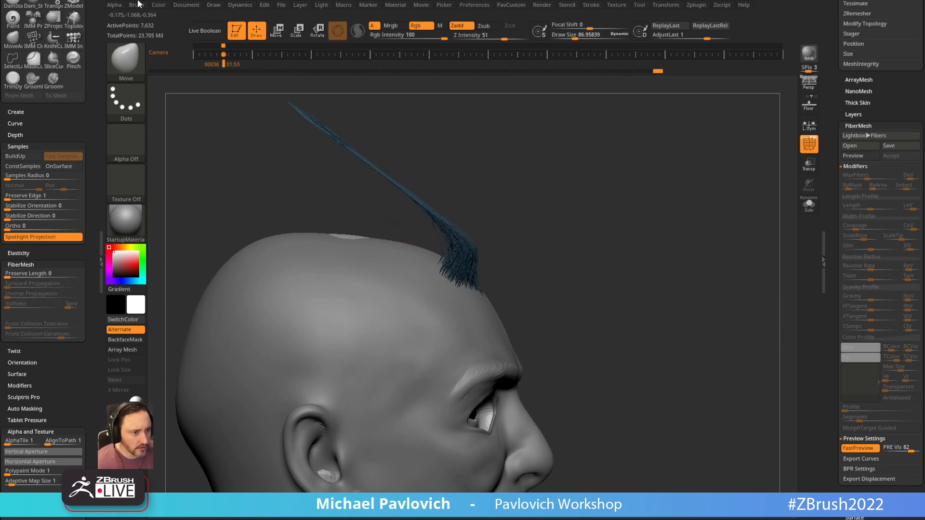
# Undo the stretched tuft tips and set the Move brush's Preserve Length to 100.
pyautogui.hotkey('ctrl', 'z')
pyautogui.moveTo(50, 275); pyautogui.dragTo(83, 275)
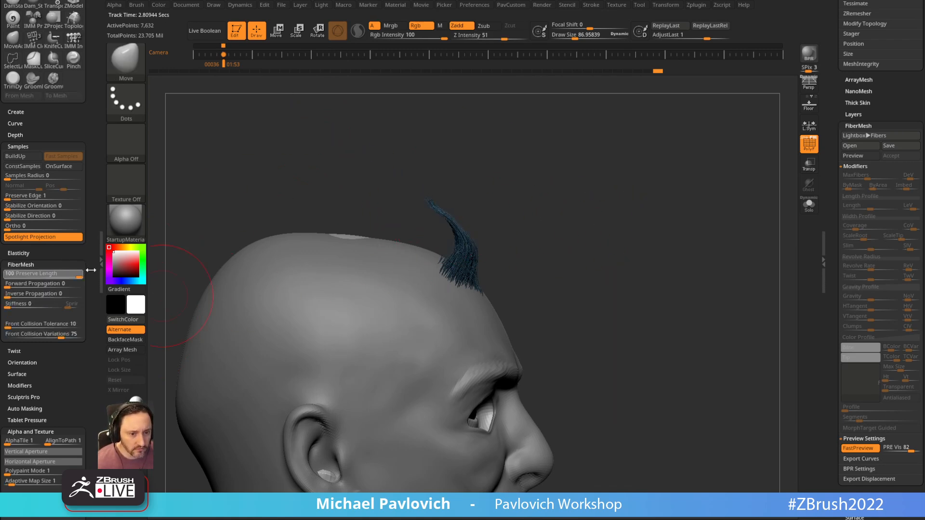
pyautogui.keyDown('alt'); pyautogui.moveTo(517, 166); pyautogui.dragTo(510, 187); pyautogui.keyUp('alt')
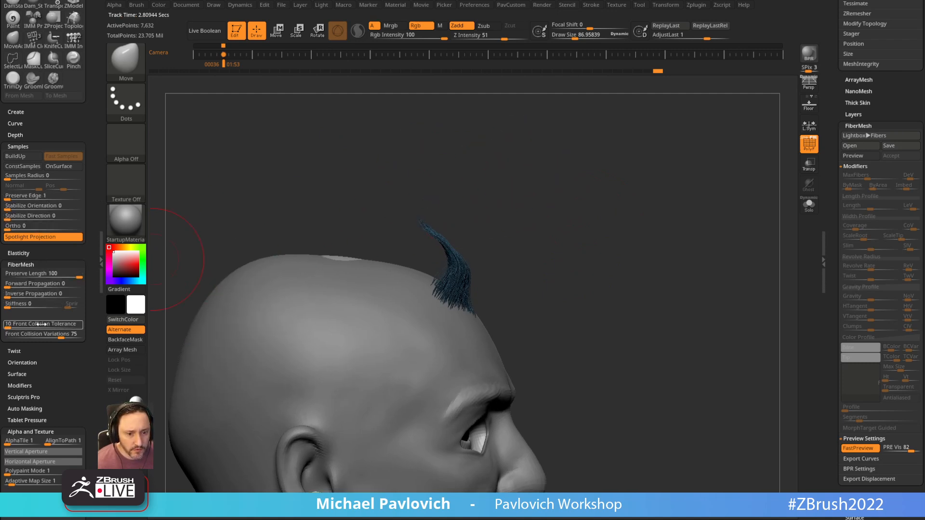
# Reshape the isolated front tuft with the Move brush, pushing its tips up and back from side, three-quarter and front angles.
pyautogui.moveTo(451, 263); pyautogui.dragTo(436, 246)
pyautogui.moveTo(559, 182)
pyautogui.mouseDown()
pyautogui.moveTo(491, 188)
pyautogui.moveTo(436, 207)
pyautogui.mouseUp()
pyautogui.moveTo(419, 262); pyautogui.dragTo(434, 243)
pyautogui.moveTo(501, 195); pyautogui.dragTo(431, 212)
pyautogui.moveTo(429, 255); pyautogui.dragTo(443, 236)
pyautogui.moveTo(462, 193); pyautogui.dragTo(555, 183)
pyautogui.moveTo(450, 253); pyautogui.dragTo(481, 224)
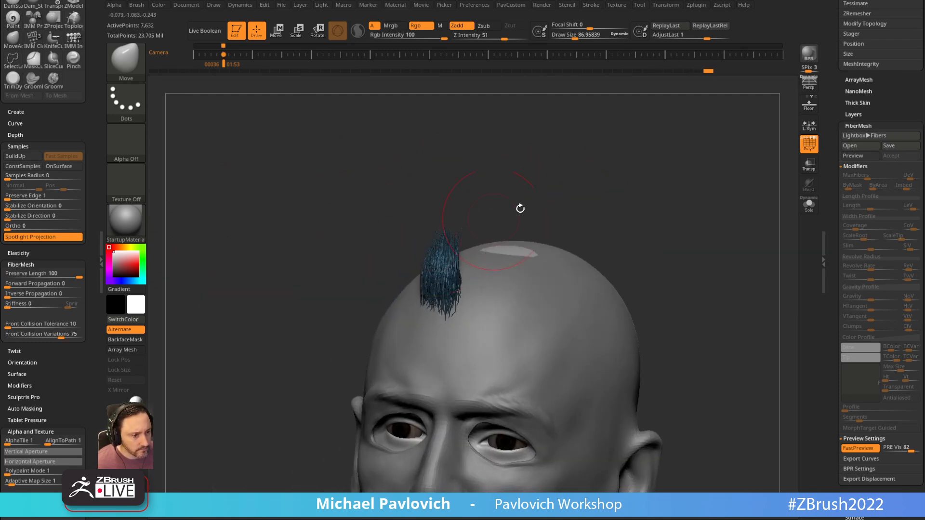
# Unhide the full head of hair and choose the GroomTurbulence brush.
pyautogui.keyDown('ctrl'); pyautogui.keyDown('shift'); pyautogui.click(627, 177); pyautogui.keyUp('shift'); pyautogui.keyUp('ctrl')
pyautogui.moveTo(630, 176)
pyautogui.keyDown('shift'); pyautogui.mouseDown()
pyautogui.moveTo(659, 183)
pyautogui.moveTo(638, 198)
pyautogui.moveTo(590, 187)
pyautogui.moveTo(660, 188)
pyautogui.moveTo(596, 159)
pyautogui.mouseUp(); pyautogui.keyUp('shift')
pyautogui.press('f')
pyautogui.press('b')
pyautogui.press('g')
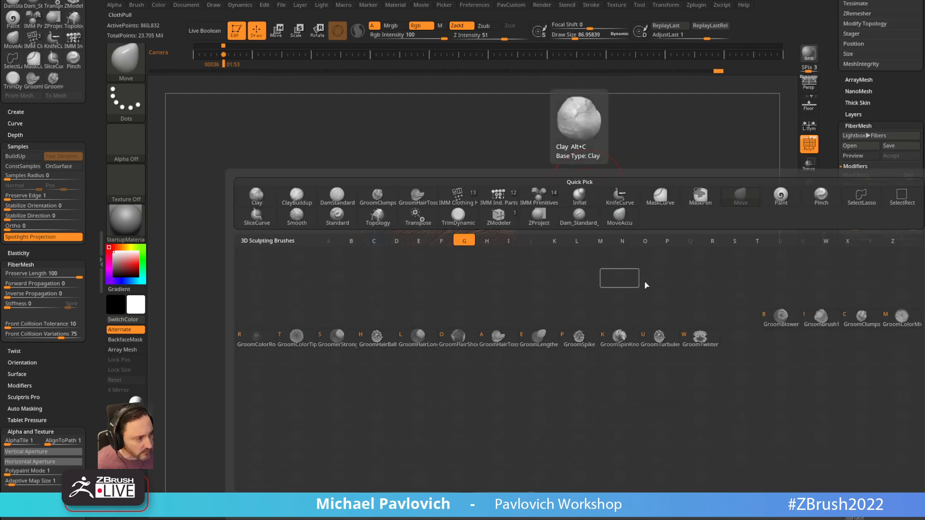
pyautogui.click(660, 336)
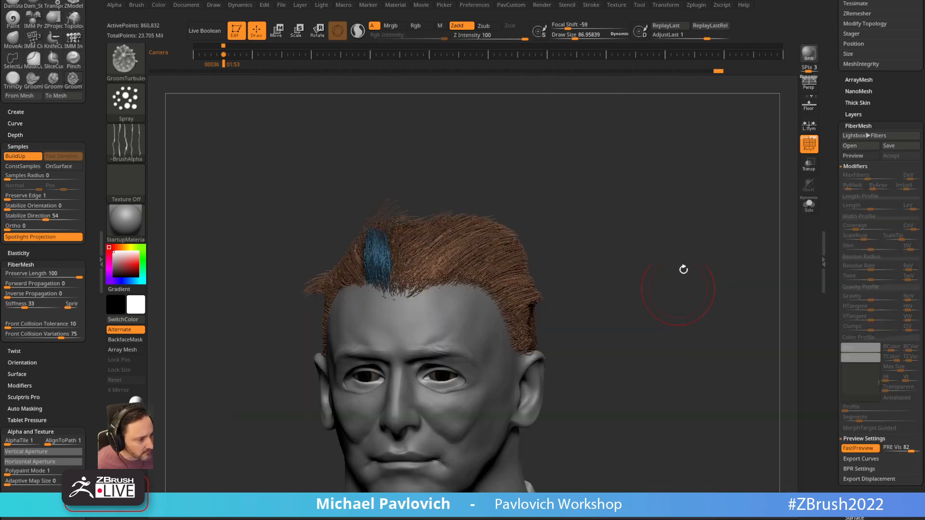
# Ruffle the side and back hair with GroomTurbulence at a draw size of about 183.
pyautogui.moveTo(676, 292); pyautogui.dragTo(513, 286)
pyautogui.press('s')
pyautogui.moveTo(586, 225)
pyautogui.mouseDown()
pyautogui.moveTo(540, 246)
pyautogui.moveTo(570, 243)
pyautogui.mouseUp()
pyautogui.moveTo(623, 215)
pyautogui.mouseDown()
pyautogui.moveTo(615, 186)
pyautogui.moveTo(637, 223)
pyautogui.moveTo(581, 266)
pyautogui.mouseUp()
pyautogui.moveTo(691, 265); pyautogui.dragTo(603, 251)
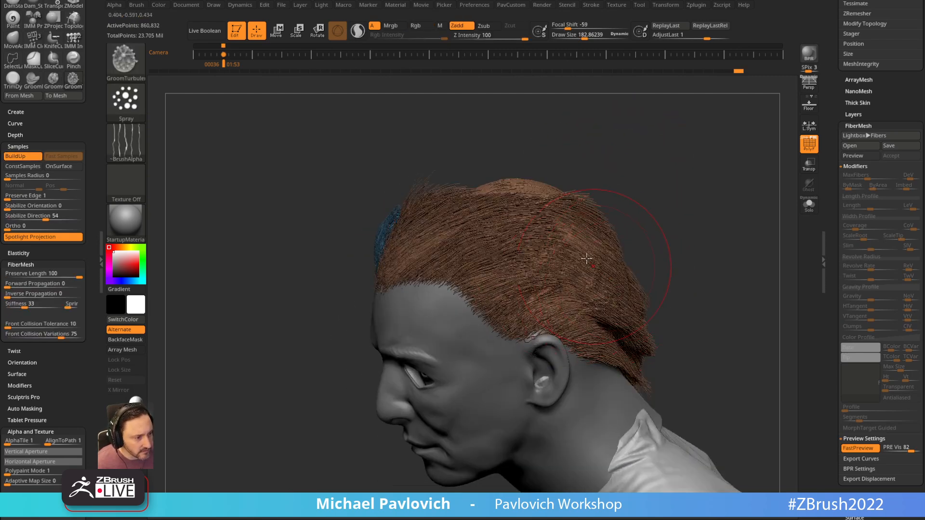
pyautogui.moveTo(681, 237)
pyautogui.mouseDown()
pyautogui.moveTo(538, 238)
pyautogui.moveTo(634, 173)
pyautogui.moveTo(672, 225)
pyautogui.moveTo(627, 241)
pyautogui.mouseUp()
pyautogui.moveTo(582, 267)
pyautogui.mouseDown()
pyautogui.moveTo(659, 231)
pyautogui.moveTo(615, 251)
pyautogui.mouseUp()
pyautogui.moveTo(596, 274); pyautogui.dragTo(572, 289)
pyautogui.moveTo(626, 234); pyautogui.dragTo(610, 221)
pyautogui.moveTo(708, 186); pyautogui.dragTo(662, 192)
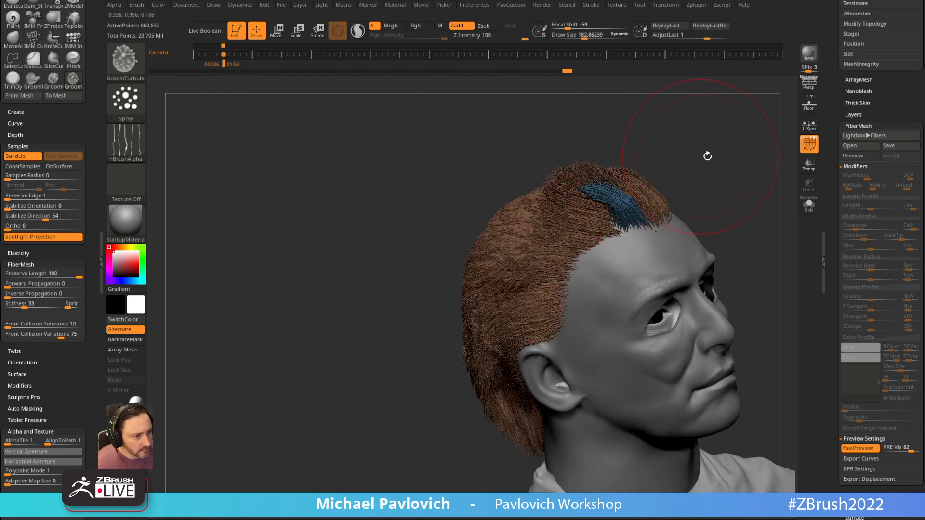
pyautogui.moveTo(701, 155); pyautogui.dragTo(646, 166)
pyautogui.moveTo(662, 205); pyautogui.dragTo(683, 184)
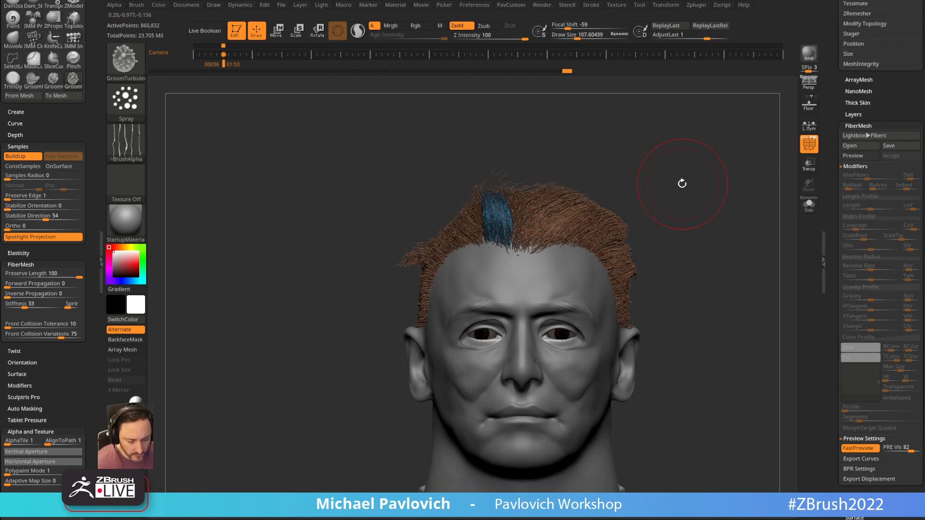
# Choose the GroomBlower brush and blow the hair on the front and top of the head upward.
pyautogui.press('b')
pyautogui.press('c')
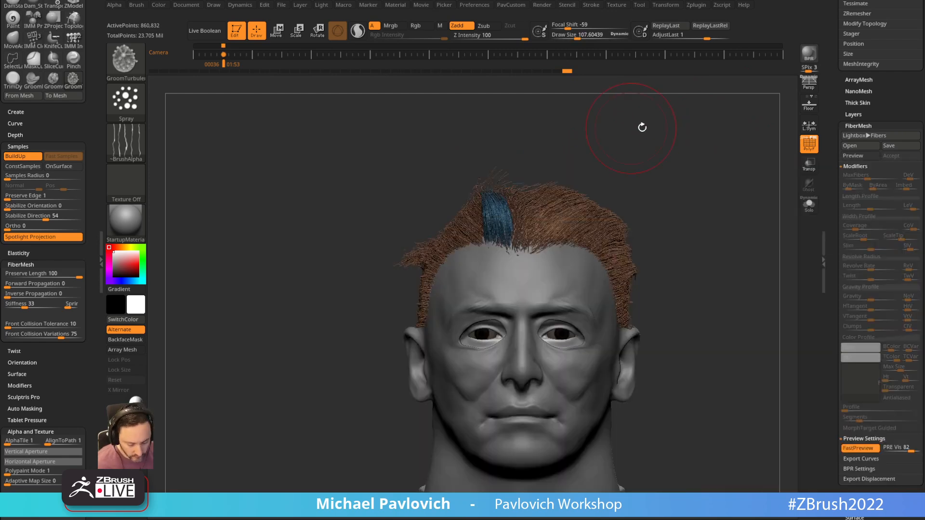
pyautogui.press('b')
pyautogui.press('g')
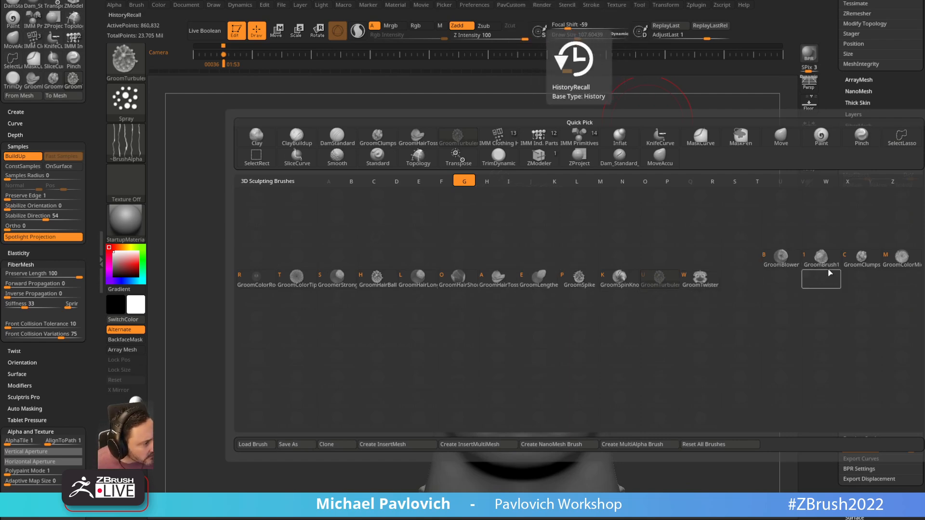
pyautogui.click(781, 256)
pyautogui.moveTo(546, 190); pyautogui.dragTo(593, 188, button='right')
pyautogui.keyDown('ctrl'); pyautogui.moveTo(593, 188); pyautogui.dragTo(578, 164, button='right'); pyautogui.keyUp('ctrl')
pyautogui.moveTo(474, 246); pyautogui.dragTo(410, 192)
pyautogui.moveTo(562, 167); pyautogui.dragTo(510, 217, button='right')
pyautogui.moveTo(547, 159); pyautogui.dragTo(492, 237, button='right')
# Loosen the hair on the sides and back of the head with GroomBlower strokes.
pyautogui.moveTo(437, 269); pyautogui.dragTo(390, 284)
pyautogui.moveTo(317, 299); pyautogui.dragTo(386, 297, button='right')
pyautogui.moveTo(383, 294); pyautogui.dragTo(409, 236)
pyautogui.moveTo(446, 181); pyautogui.dragTo(595, 173, button='right')
pyautogui.moveTo(415, 208); pyautogui.dragTo(435, 239)
pyautogui.moveTo(440, 194); pyautogui.dragTo(411, 237, button='right')
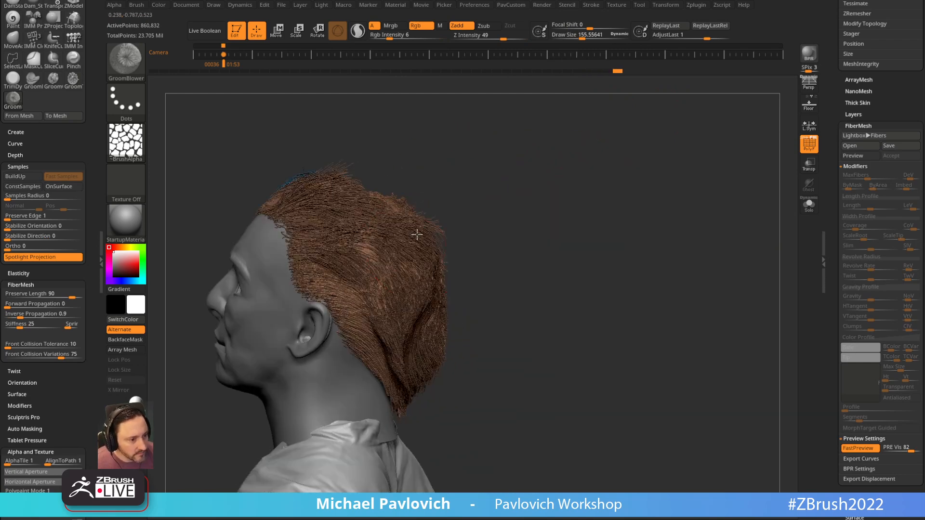
# Turn off the polyframe display, enable perspective, and check the groomed hair from several angles in a BPR render.
pyautogui.click(804, 150)
pyautogui.moveTo(651, 188); pyautogui.dragTo(572, 169, button='right')
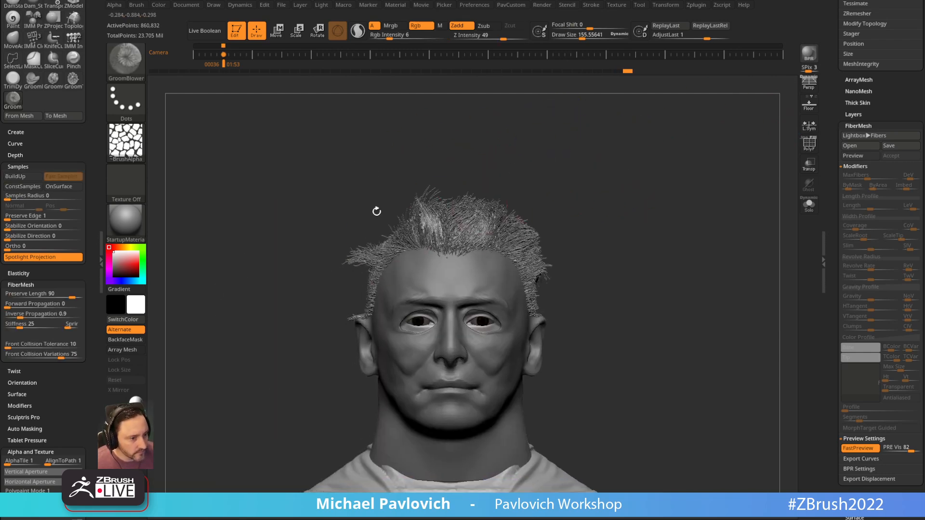
pyautogui.moveTo(571, 202); pyautogui.dragTo(527, 206, button='right')
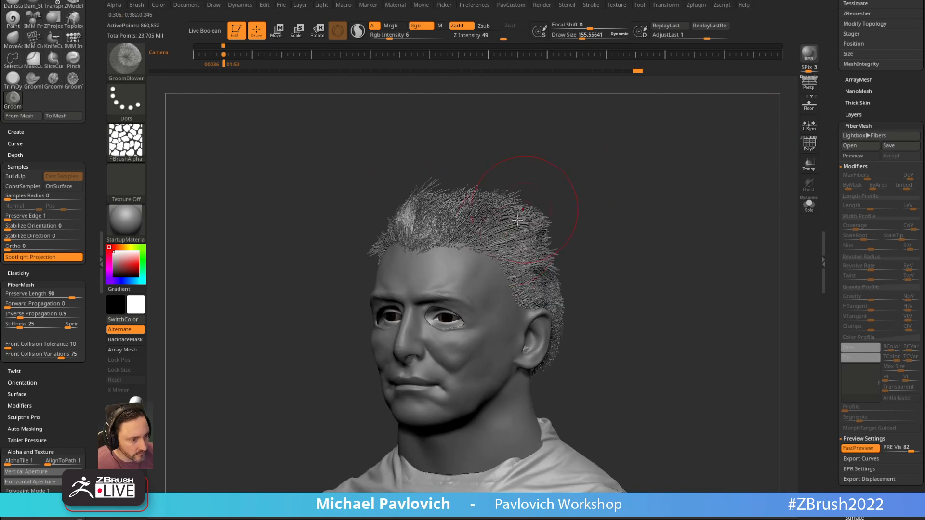
pyautogui.moveTo(521, 165); pyautogui.dragTo(431, 181, button='right')
pyautogui.moveTo(534, 201); pyautogui.dragTo(722, 303, button='right')
pyautogui.click(808, 86)
pyautogui.moveTo(721, 167); pyautogui.dragTo(704, 183, button='right')
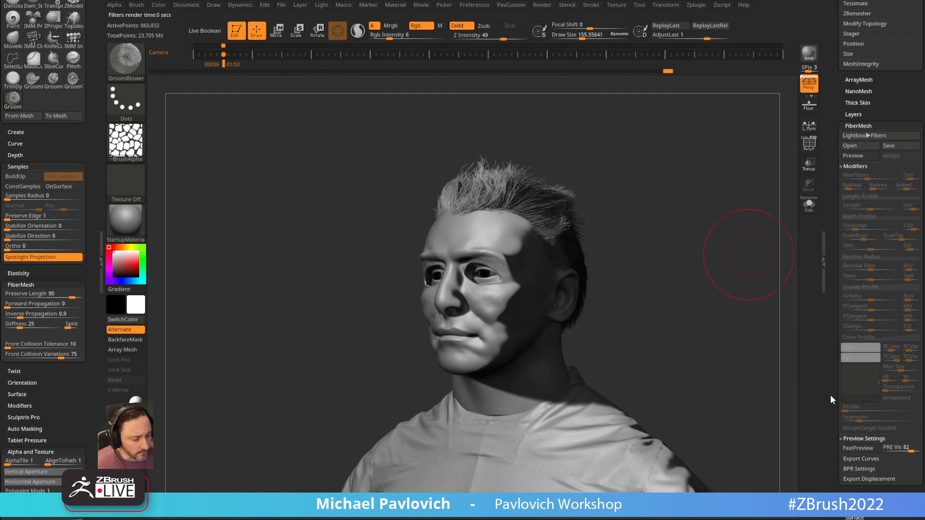
# Choose a very dark reddish brown and fill the Fibers12 hair subtool with it.
pyautogui.moveTo(653, 219)
pyautogui.keyDown('shift'); pyautogui.mouseDown()
pyautogui.moveTo(683, 220)
pyautogui.moveTo(670, 221)
pyautogui.mouseUp(); pyautogui.keyUp('shift')
pyautogui.press('s')
pyautogui.moveTo(831, 123); pyautogui.dragTo(826, 294)
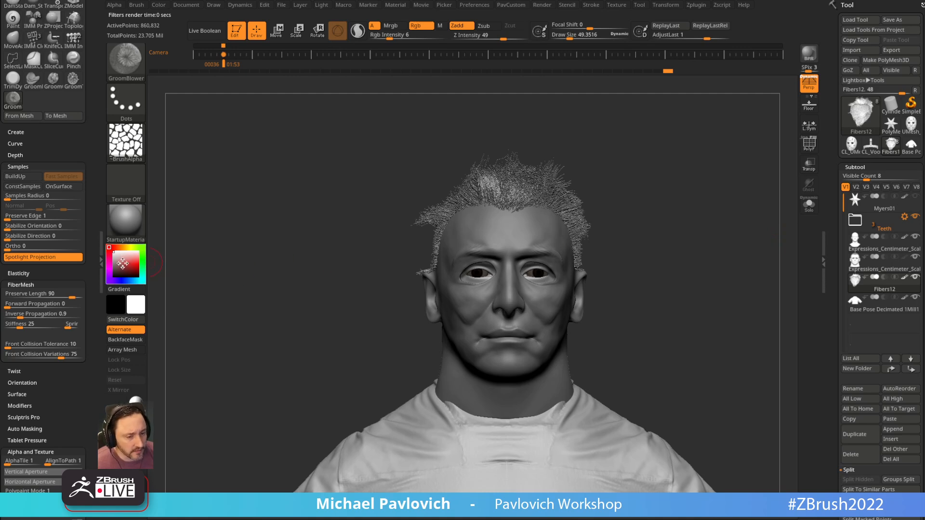
pyautogui.click(119, 274)
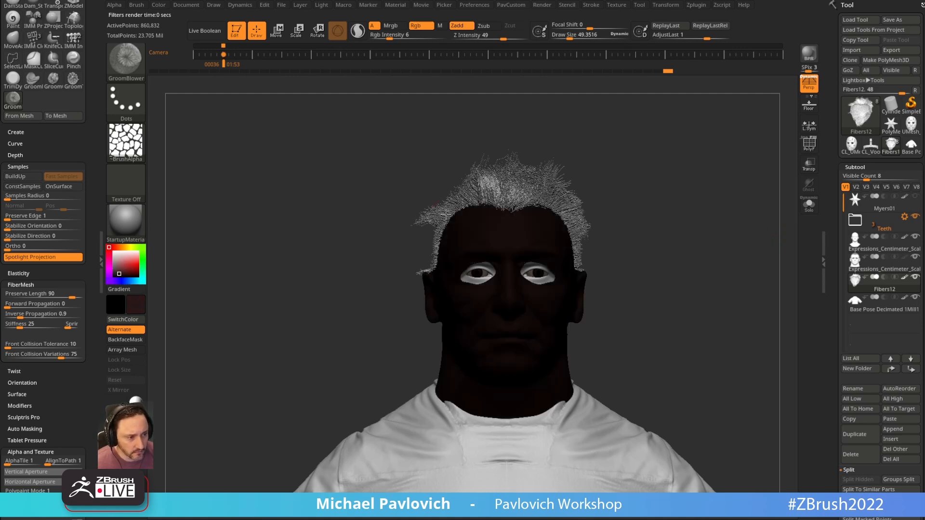
pyautogui.hotkey('ctrl', 'alt', 'f')
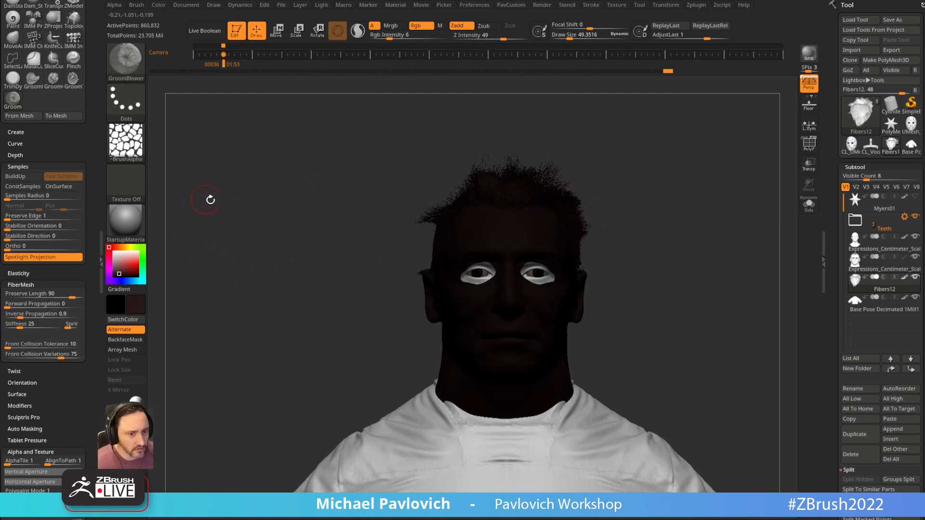
# Set the active color back to white and switch the material to SkinShade4.
pyautogui.click(109, 248)
pyautogui.click(125, 221)
pyautogui.click(673, 378)
pyautogui.moveTo(672, 151)
pyautogui.mouseDown()
pyautogui.moveTo(685, 157)
pyautogui.moveTo(657, 145)
pyautogui.mouseUp()
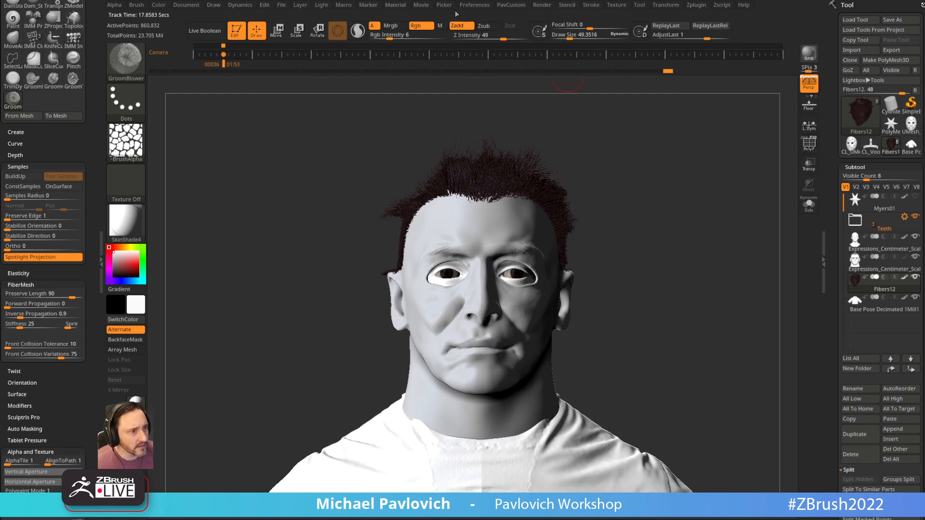
# Reposition the main light to shine on the face from slightly above the front, and choose the Standard brush.
pyautogui.click(328, 5)
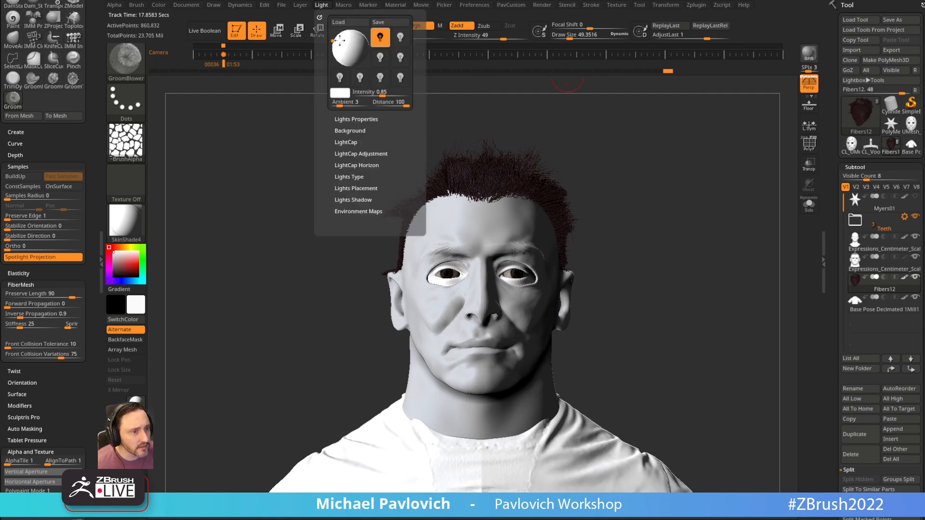
pyautogui.moveTo(340, 43); pyautogui.dragTo(348, 40)
pyautogui.click(348, 38)
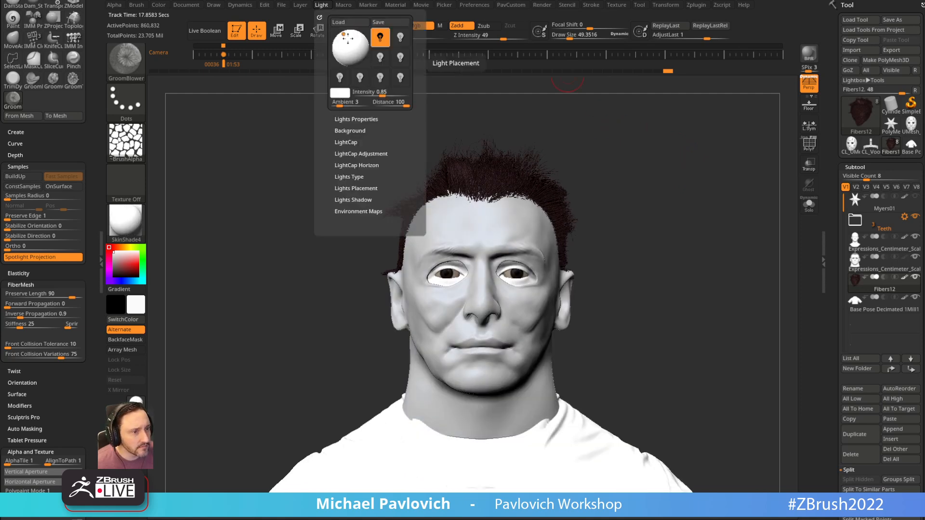
pyautogui.moveTo(692, 227); pyautogui.dragTo(682, 181)
pyautogui.press('b')
pyautogui.press('s')
pyautogui.press('t')
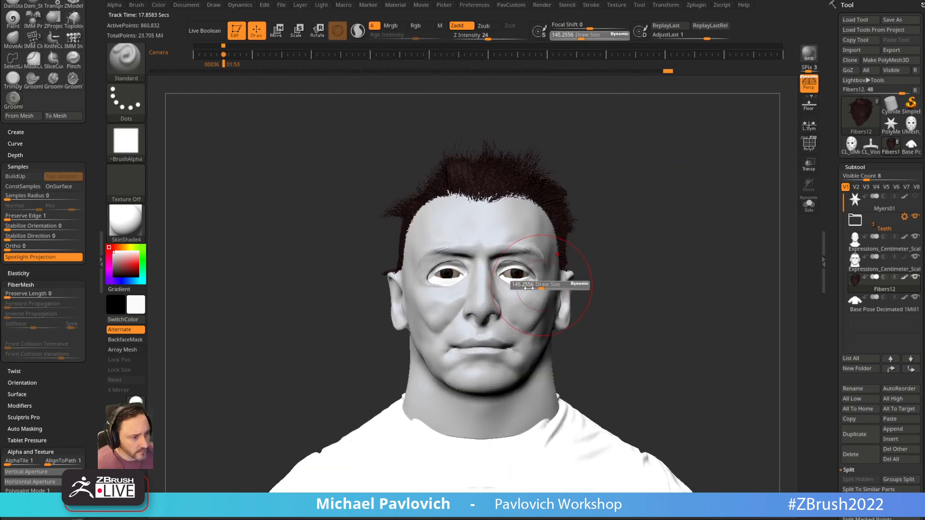
# Select the Expressions_Centimeter_Scale subtool beneath the mask, turn on its Colour4k texture map and open its displacement map settings.
pyautogui.click(890, 256)
pyautogui.scroll(-10, 828, 242)
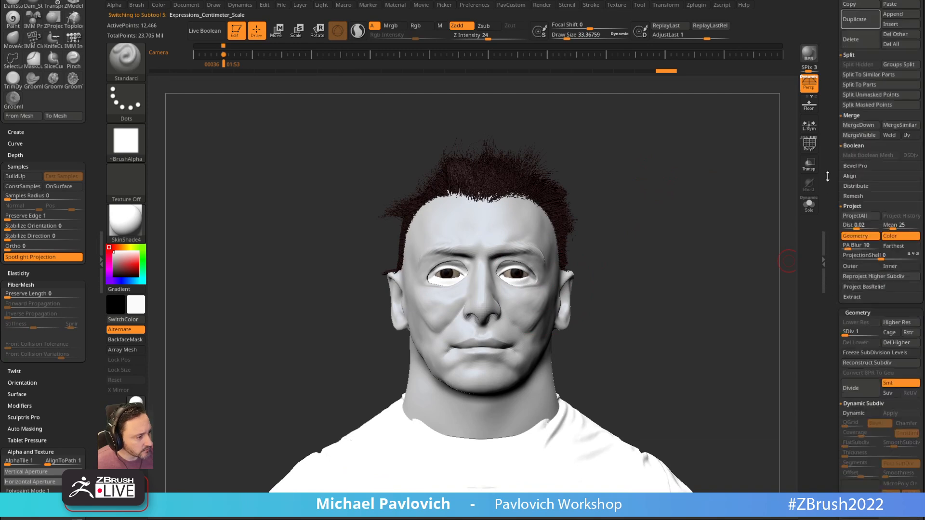
pyautogui.scroll(-8, 838, 236)
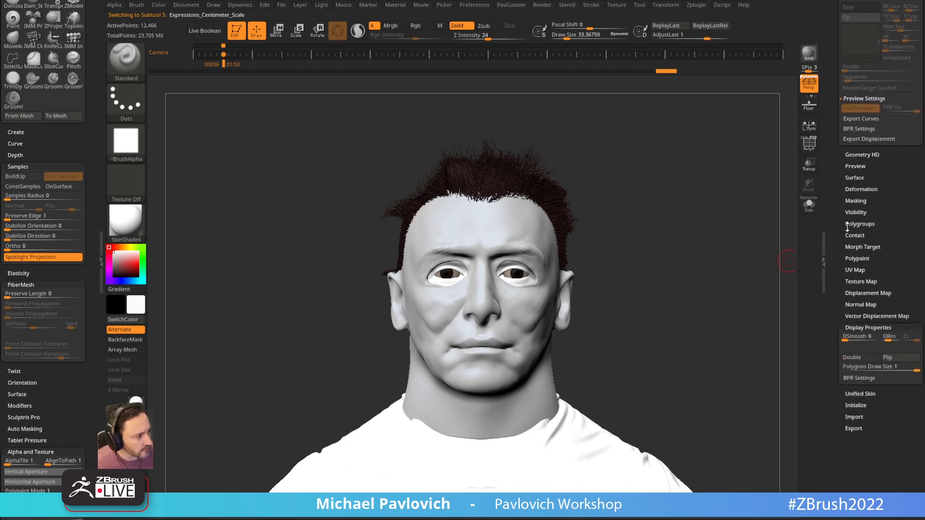
pyautogui.press('shift')
pyautogui.click(861, 282)
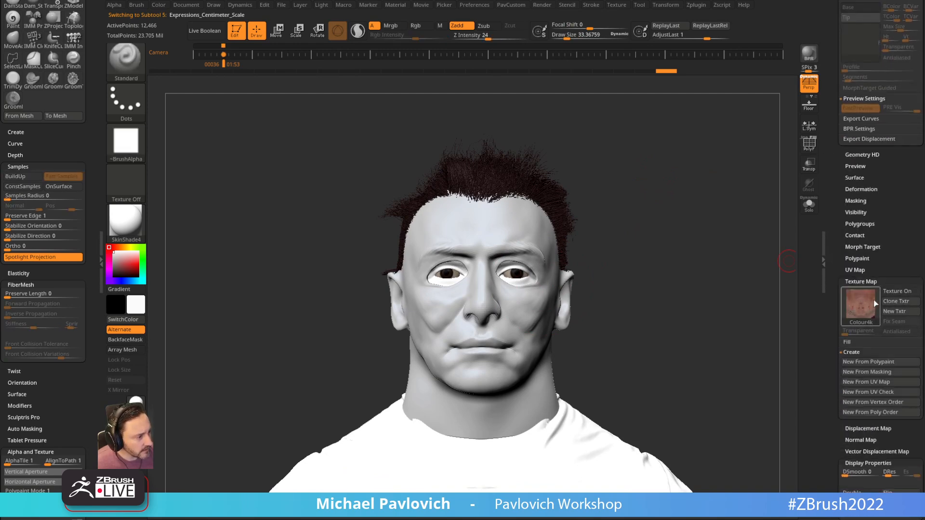
pyautogui.click(861, 281)
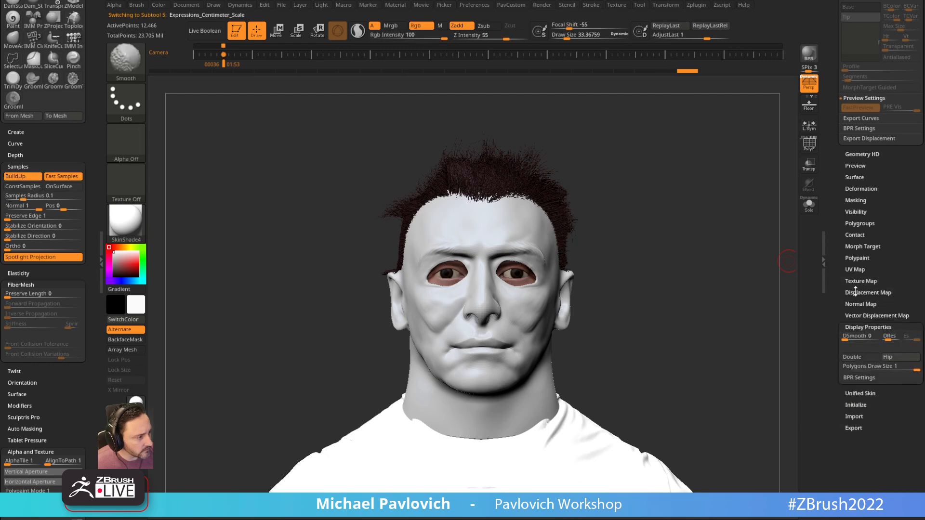
pyautogui.click(857, 292)
pyautogui.moveTo(646, 257)
pyautogui.mouseDown()
pyautogui.moveTo(649, 273)
pyautogui.moveTo(657, 254)
pyautogui.moveTo(630, 268)
pyautogui.moveTo(652, 268)
pyautogui.moveTo(587, 379)
pyautogui.mouseUp()
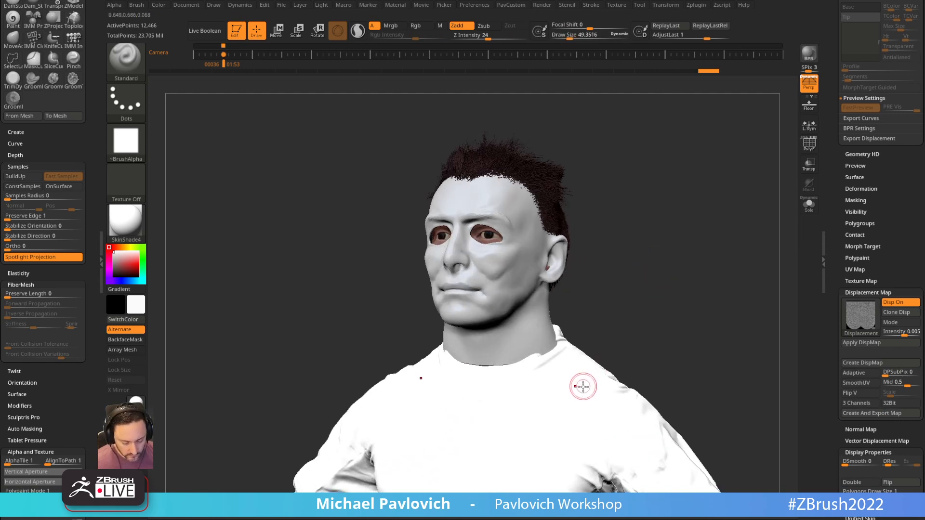
# Fill the Base Pose Decimated 1Mill1 clothing subtool with dark navy blue and set the active color back to light gray.
pyautogui.keyDown('alt'); pyautogui.click(583, 390); pyautogui.keyUp('alt')
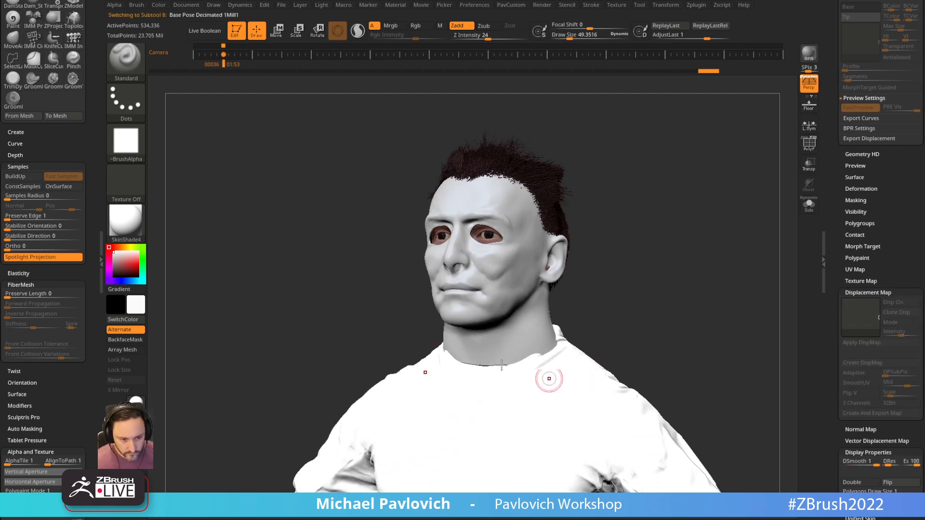
pyautogui.hotkey('ctrl', 'f')
pyautogui.click(117, 275)
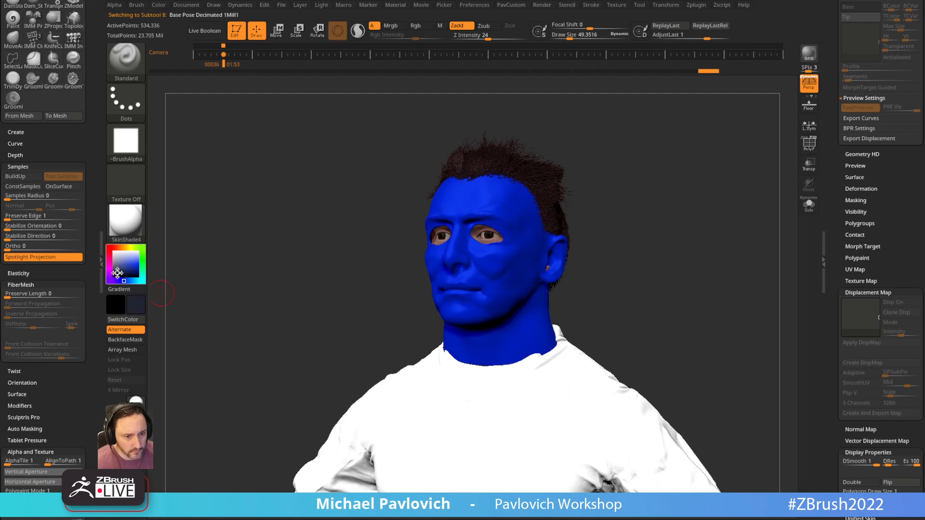
pyautogui.hotkey('ctrl', 'f')
pyautogui.moveTo(506, 228); pyautogui.dragTo(543, 220, button='right')
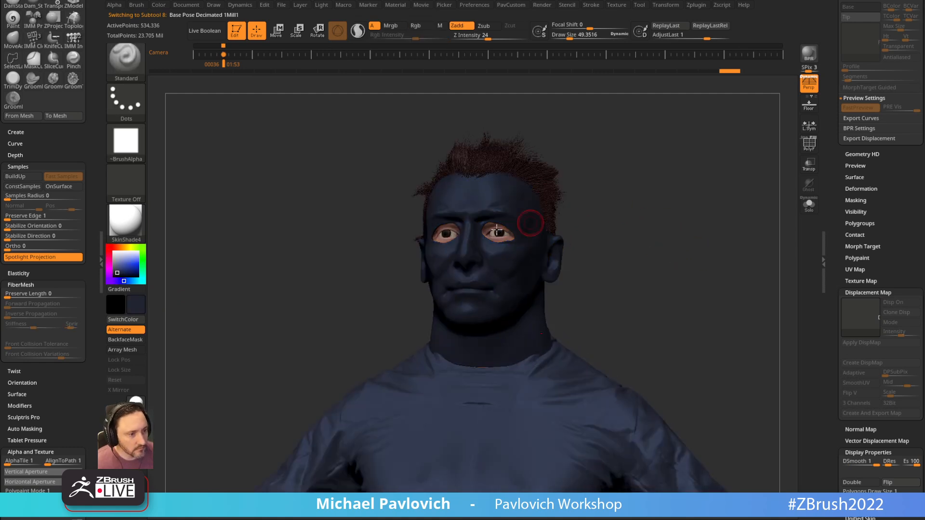
pyautogui.moveTo(616, 186); pyautogui.dragTo(675, 212, button='right')
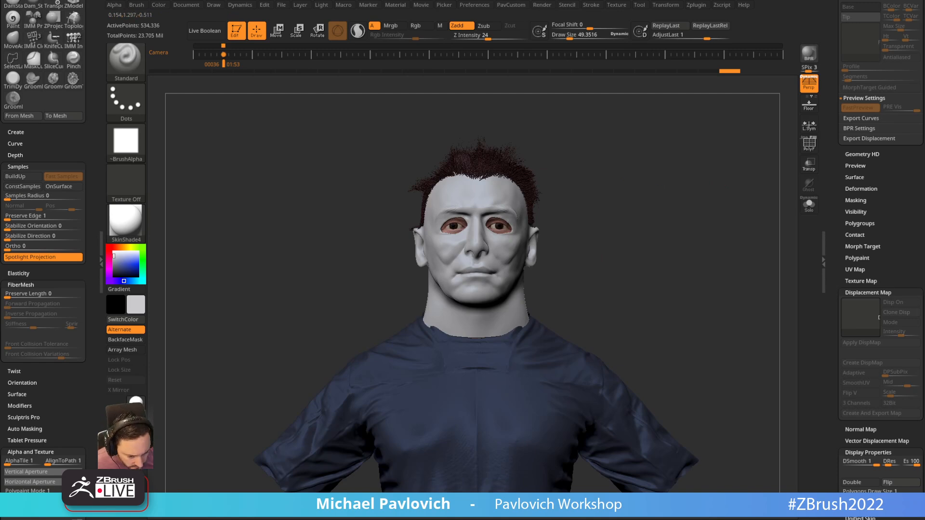
# Switch to the browser, examine the full-costume Michael Myers photo from Wikipedia, and return to ZBrush.
pyautogui.hotkey('alt', 'Tab')
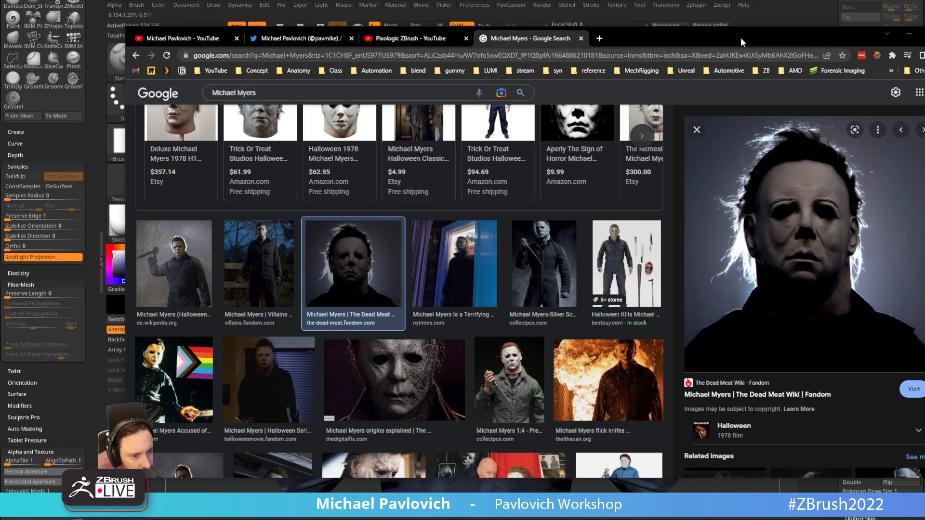
pyautogui.click(209, 260)
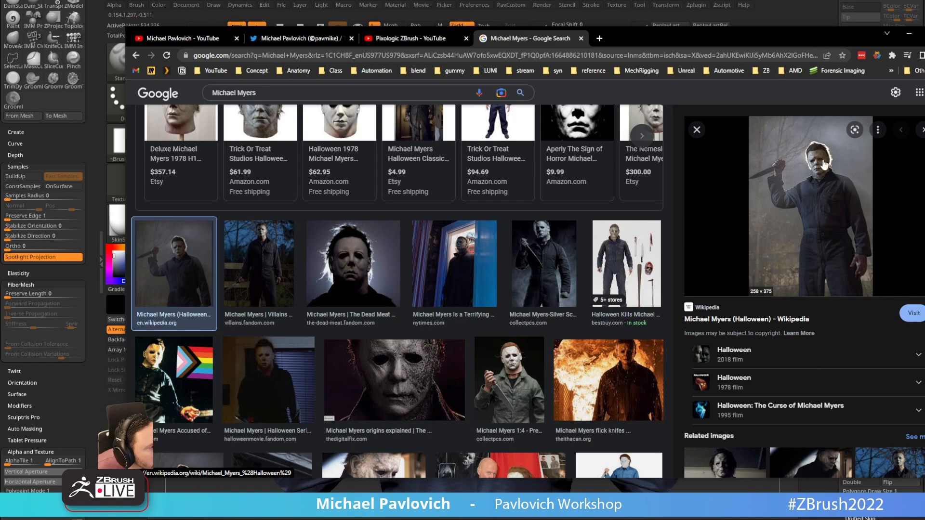
pyautogui.hotkey('alt', 'Tab')
# Select the mask subtool Expressions_Centimeter_Scale1, lower it to subdivision level 1 and choose the Move brush.
pyautogui.moveTo(619, 187); pyautogui.dragTo(628, 248)
pyautogui.keyDown('alt'); pyautogui.click(506, 274); pyautogui.keyUp('alt')
pyautogui.moveTo(548, 283); pyautogui.dragTo(559, 275)
pyautogui.moveTo(645, 242); pyautogui.dragTo(706, 221)
pyautogui.moveTo(833, 198); pyautogui.dragTo(839, 334)
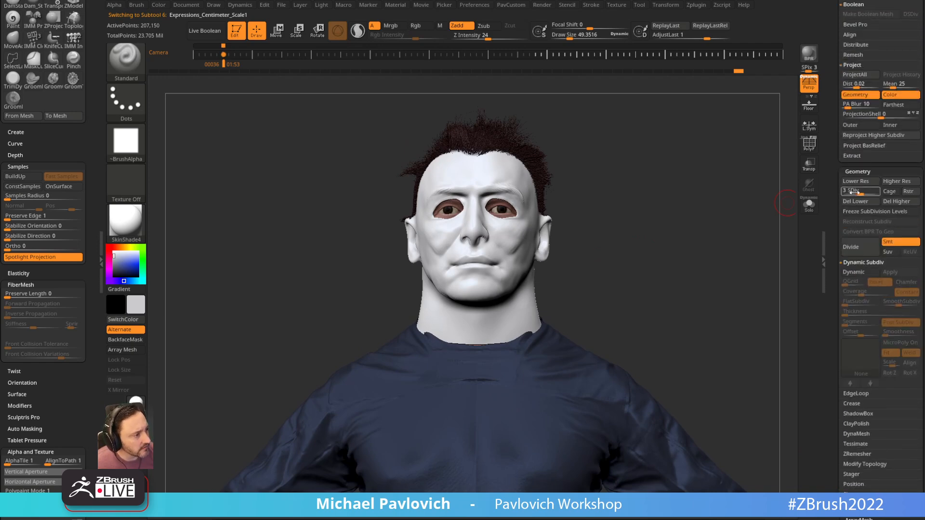
pyautogui.press('b')
pyautogui.press('m')
pyautogui.press('v')
# Reshape the lower edge of the mask's neck with the Move brush, working from the side and the front.
pyautogui.moveTo(322, 302)
pyautogui.mouseDown()
pyautogui.moveTo(423, 299)
pyautogui.moveTo(435, 336)
pyautogui.mouseUp()
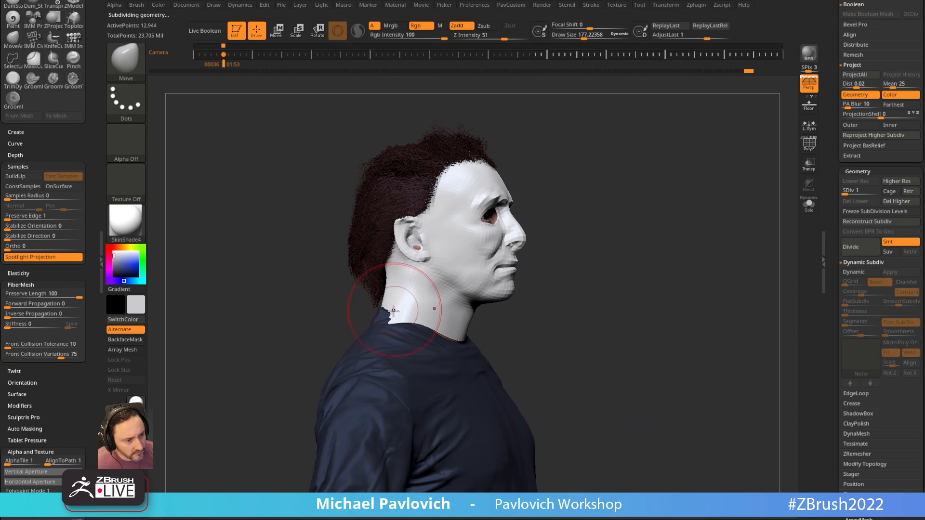
pyautogui.press('s')
pyautogui.moveTo(343, 316)
pyautogui.mouseDown()
pyautogui.moveTo(378, 319)
pyautogui.moveTo(387, 304)
pyautogui.mouseUp()
pyautogui.moveTo(505, 300)
pyautogui.mouseDown()
pyautogui.moveTo(440, 318)
pyautogui.moveTo(413, 312)
pyautogui.mouseUp()
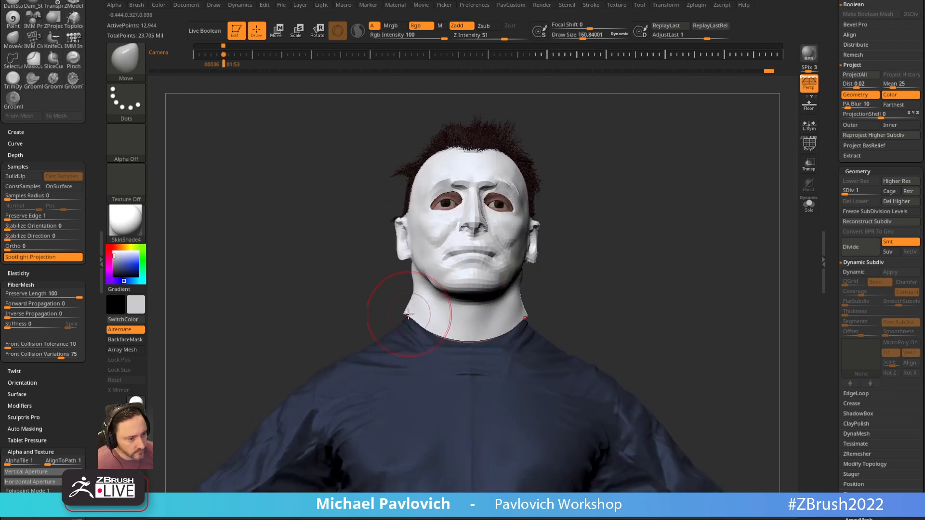
pyautogui.moveTo(410, 277)
pyautogui.mouseDown()
pyautogui.moveTo(404, 299)
pyautogui.moveTo(453, 315)
pyautogui.mouseUp()
pyautogui.press('shift')
pyautogui.moveTo(545, 312)
pyautogui.mouseDown()
pyautogui.moveTo(457, 312)
pyautogui.moveTo(475, 311)
pyautogui.mouseUp()
pyautogui.moveTo(588, 295)
pyautogui.mouseDown()
pyautogui.moveTo(513, 295)
pyautogui.moveTo(630, 262)
pyautogui.moveTo(658, 265)
pyautogui.moveTo(665, 244)
pyautogui.moveTo(563, 264)
pyautogui.moveTo(642, 248)
pyautogui.moveTo(585, 253)
pyautogui.mouseUp()
# Choose the Standard brush and switch to the Base Pose Decimated 1Mill1 clothing subtool.
pyautogui.press('s')
pyautogui.press('b')
pyautogui.press('s')
pyautogui.press('t')
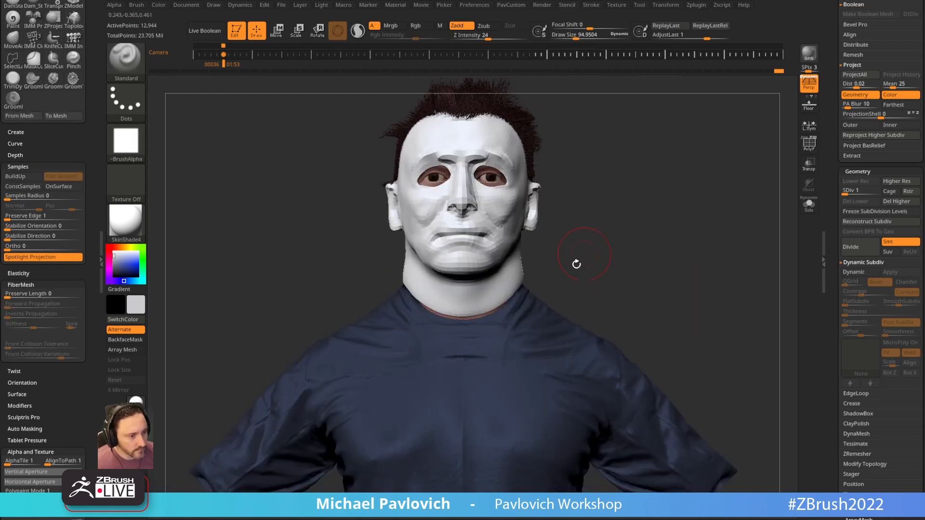
pyautogui.keyDown('alt'); pyautogui.click(552, 295); pyautogui.keyUp('alt')
pyautogui.moveTo(619, 282); pyautogui.dragTo(586, 258)
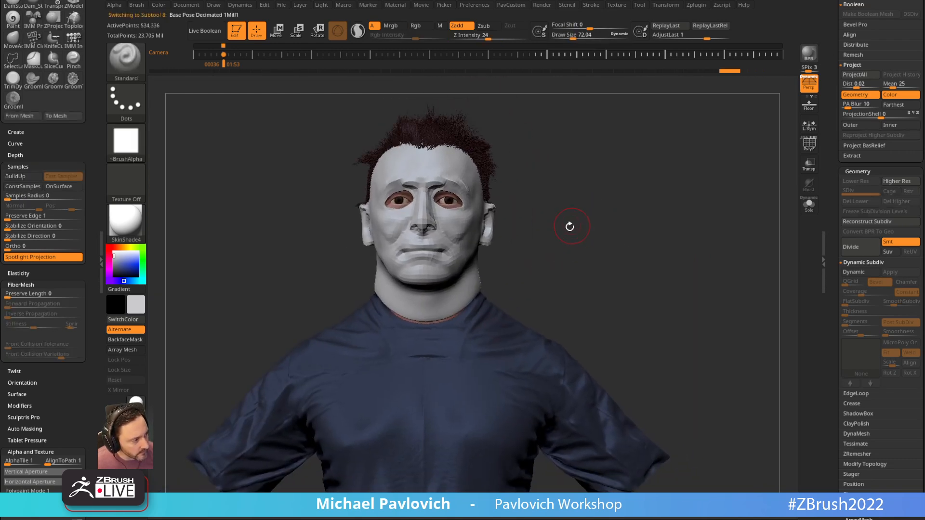
# Pull the front of the shirt's neckline down into a V shape below the mask's neck.
pyautogui.moveTo(567, 290)
pyautogui.mouseDown()
pyautogui.moveTo(553, 275)
pyautogui.moveTo(599, 245)
pyautogui.moveTo(620, 245)
pyautogui.mouseUp()
pyautogui.press('b')
pyautogui.press('m')
pyautogui.press('a')
pyautogui.press('s')
pyautogui.click(431, 318)
pyautogui.moveTo(514, 225)
pyautogui.mouseDown()
pyautogui.moveTo(514, 247)
pyautogui.moveTo(543, 215)
pyautogui.mouseUp()
pyautogui.moveTo(498, 241); pyautogui.dragTo(478, 270)
pyautogui.moveTo(545, 256)
pyautogui.mouseDown()
pyautogui.moveTo(529, 251)
pyautogui.moveTo(528, 271)
pyautogui.mouseUp()
# Choose the Topology brush and trace a curve along the shirt's neckline from the front V to the back of the neck.
pyautogui.press('s')
pyautogui.click(525, 251)
pyautogui.press('s')
pyautogui.click(526, 250)
pyautogui.press('b')
pyautogui.press('t')
pyautogui.press('o')
pyautogui.moveTo(605, 206)
pyautogui.mouseDown()
pyautogui.moveTo(616, 212)
pyautogui.moveTo(409, 337)
pyautogui.mouseUp()
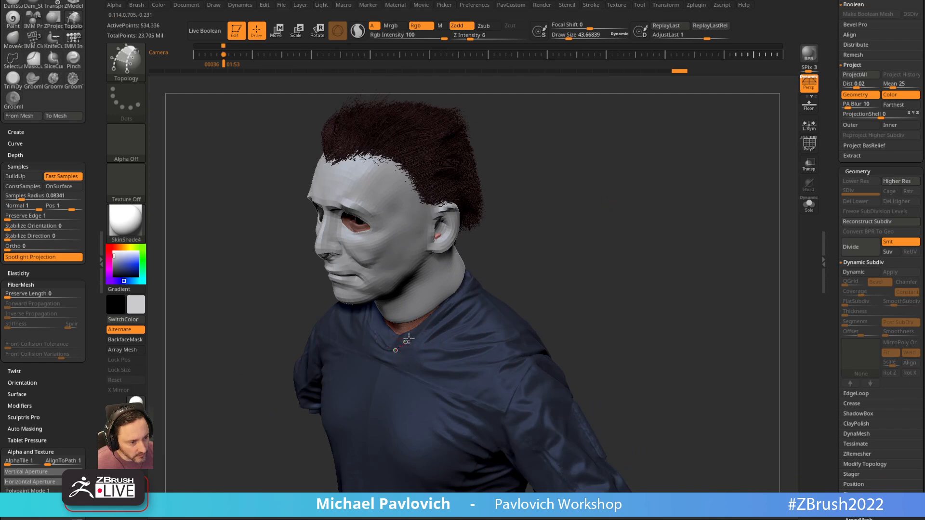
pyautogui.moveTo(528, 215)
pyautogui.mouseDown()
pyautogui.moveTo(585, 258)
pyautogui.moveTo(444, 311)
pyautogui.mouseUp()
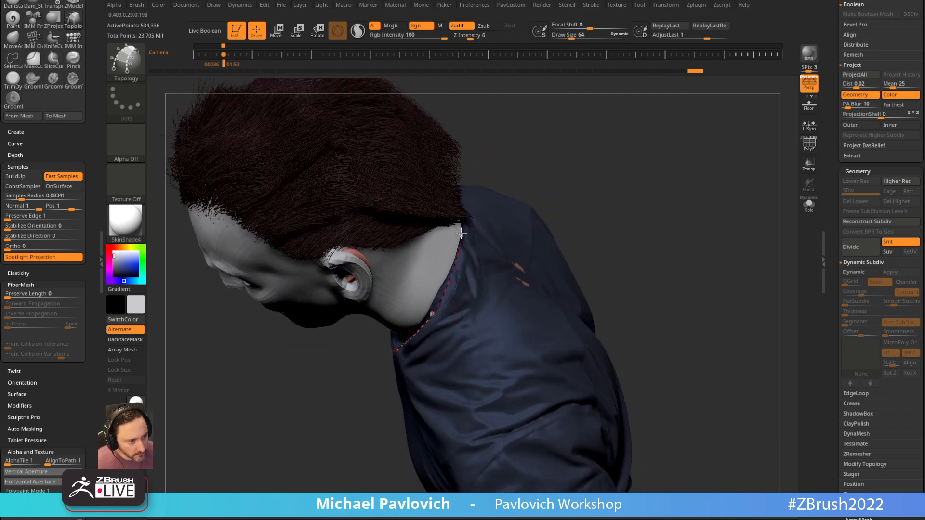
pyautogui.moveTo(461, 235)
pyautogui.mouseDown()
pyautogui.moveTo(623, 120)
pyautogui.moveTo(646, 159)
pyautogui.moveTo(646, 151)
pyautogui.moveTo(610, 165)
pyautogui.moveTo(443, 308)
pyautogui.mouseUp()
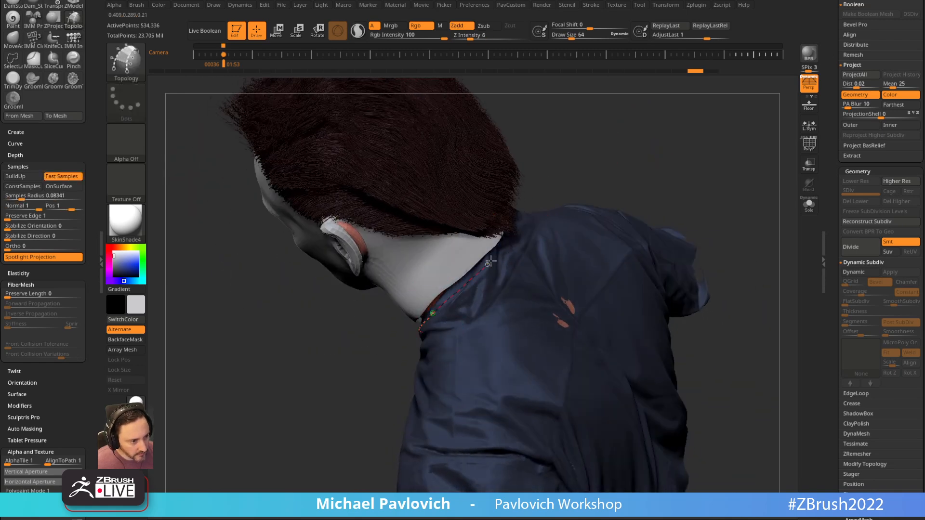
pyautogui.moveTo(530, 225); pyautogui.dragTo(646, 165)
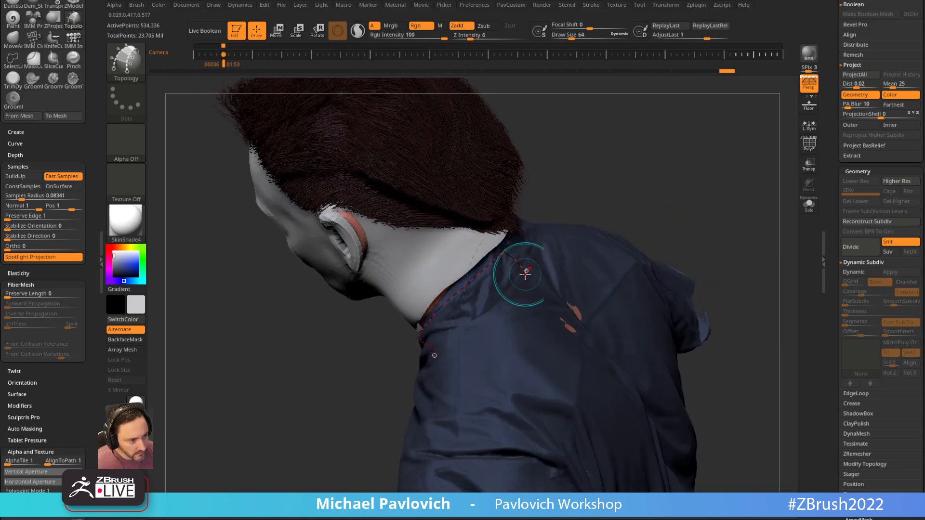
pyautogui.moveTo(573, 176); pyautogui.dragTo(654, 176)
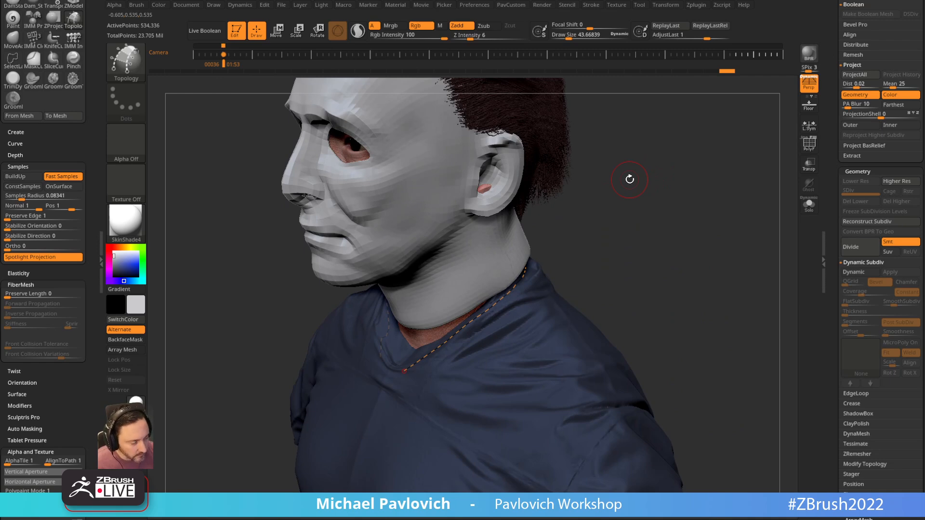
# Draw a second Topology curve for the collar's outer edge and a short cross curve closing its front end.
pyautogui.moveTo(658, 213); pyautogui.dragTo(546, 276)
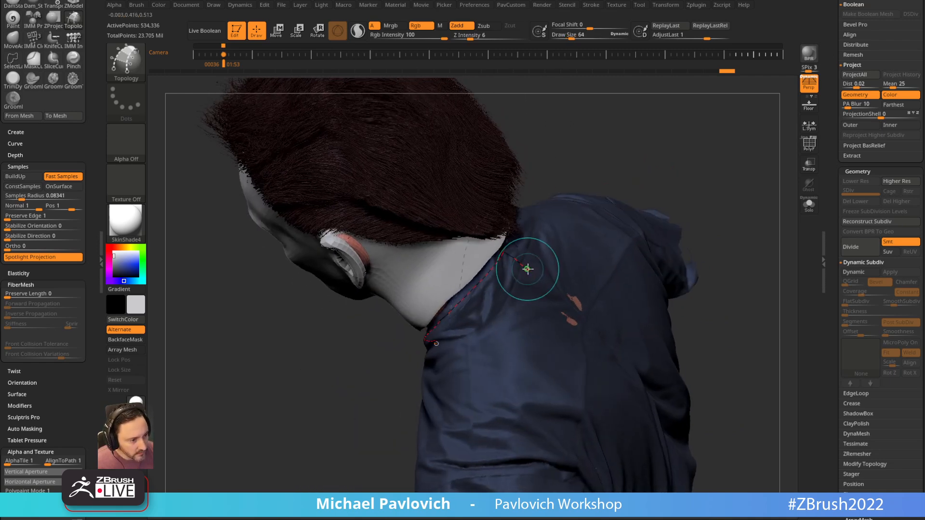
pyautogui.moveTo(695, 186); pyautogui.dragTo(559, 296)
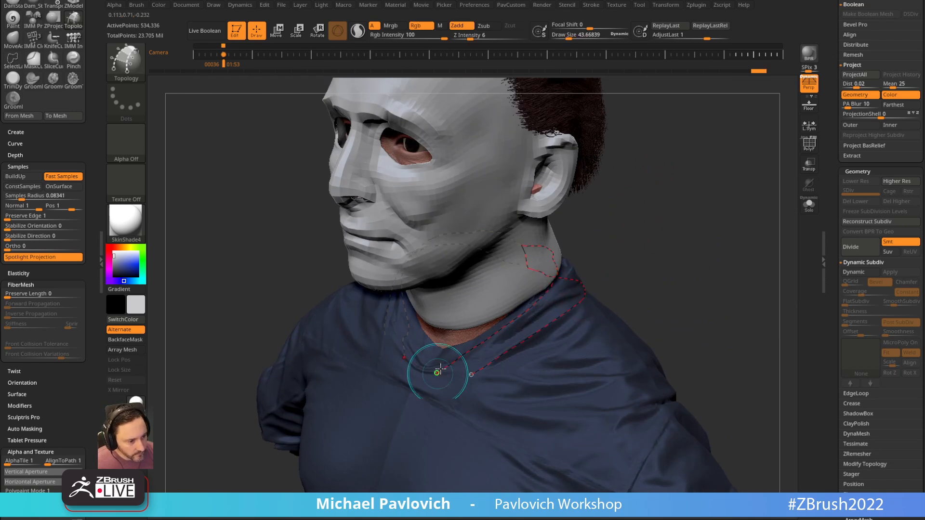
pyautogui.moveTo(436, 374); pyautogui.dragTo(490, 376)
pyautogui.moveTo(651, 246); pyautogui.dragTo(544, 322)
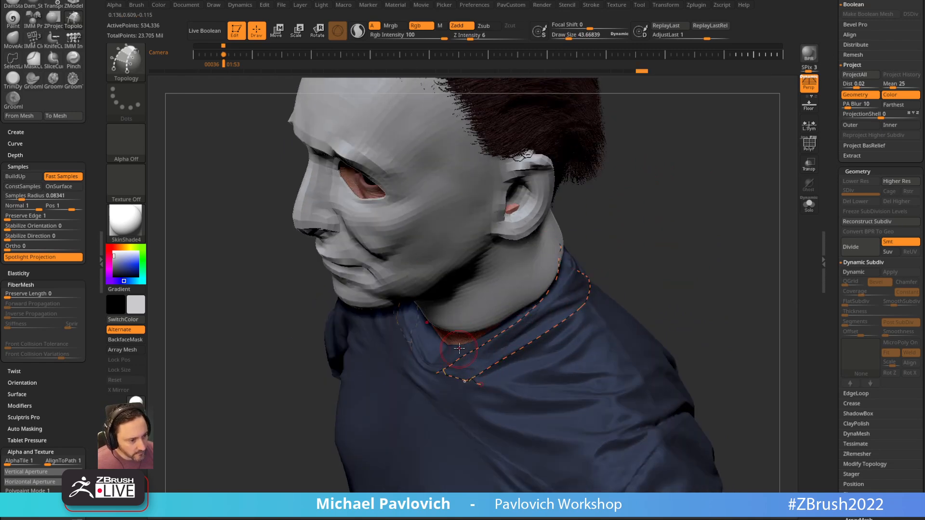
pyautogui.hotkey('ctrl', 'z')
pyautogui.hotkey('ctrl', 'z')
pyautogui.moveTo(644, 260); pyautogui.dragTo(677, 263)
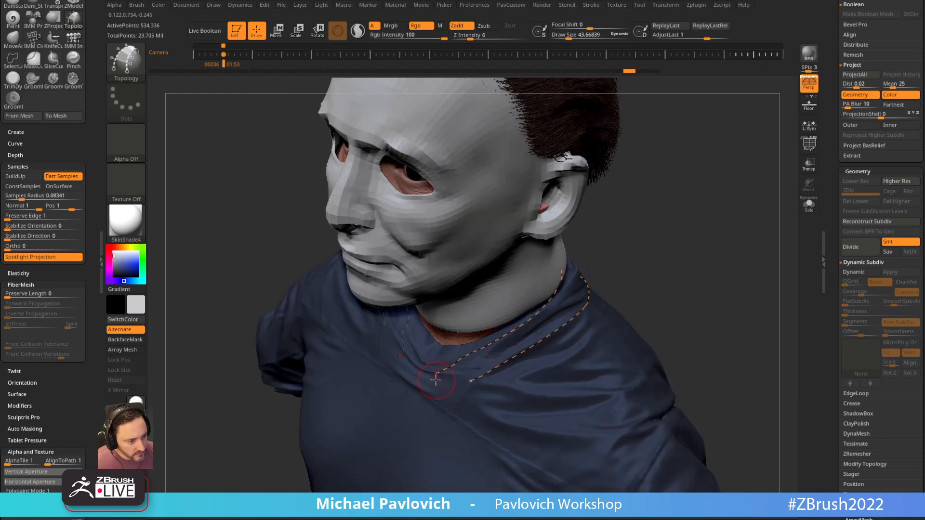
pyautogui.moveTo(436, 374); pyautogui.dragTo(476, 383)
# Draw cross curves that divide the side of the collar into quads and remove the stray topology curves.
pyautogui.moveTo(553, 339); pyautogui.dragTo(571, 358)
pyautogui.moveTo(656, 297)
pyautogui.mouseDown()
pyautogui.moveTo(706, 221)
pyautogui.moveTo(730, 237)
pyautogui.moveTo(689, 279)
pyautogui.mouseUp()
pyautogui.moveTo(554, 292); pyautogui.dragTo(589, 365)
pyautogui.moveTo(747, 222)
pyautogui.mouseDown()
pyautogui.moveTo(652, 218)
pyautogui.moveTo(519, 271)
pyautogui.mouseUp()
pyautogui.moveTo(404, 365); pyautogui.dragTo(394, 369)
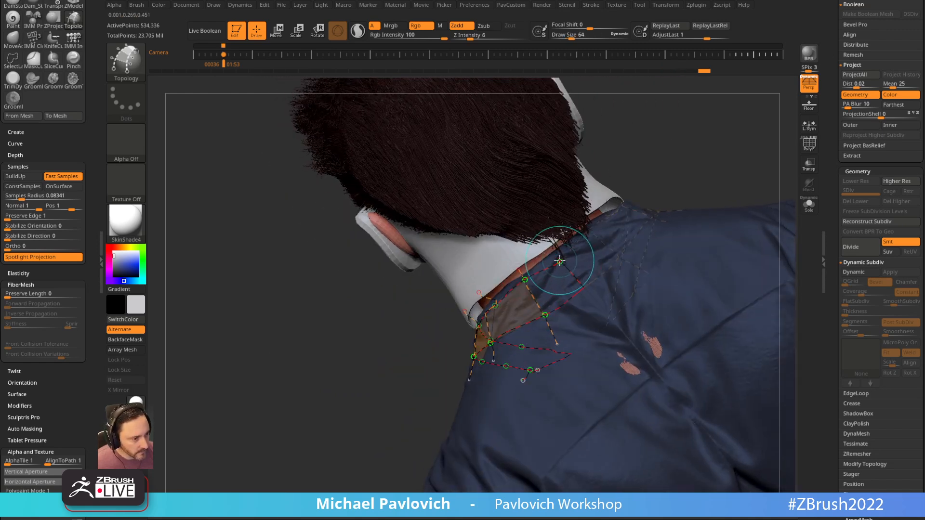
pyautogui.keyDown('alt'); pyautogui.click(587, 295); pyautogui.keyUp('alt')
pyautogui.moveTo(349, 452); pyautogui.dragTo(334, 444)
pyautogui.keyDown('alt'); pyautogui.click(622, 413); pyautogui.keyUp('alt')
pyautogui.moveTo(718, 152); pyautogui.dragTo(766, 115)
pyautogui.keyDown('alt'); pyautogui.moveTo(587, 264); pyautogui.dragTo(684, 204); pyautogui.keyUp('alt')
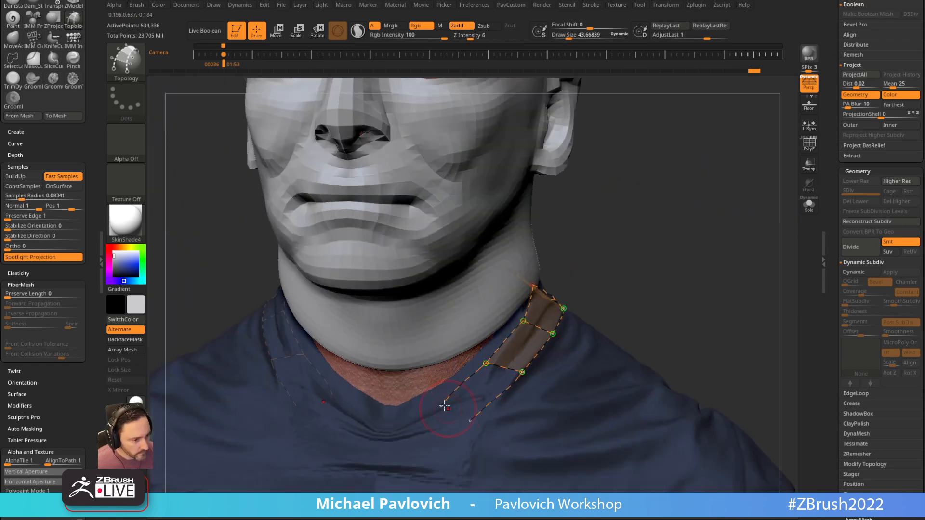
# Finish the collar's cross curves around to the back and generate the collar mesh from the topology.
pyautogui.moveTo(522, 423); pyautogui.dragTo(523, 323)
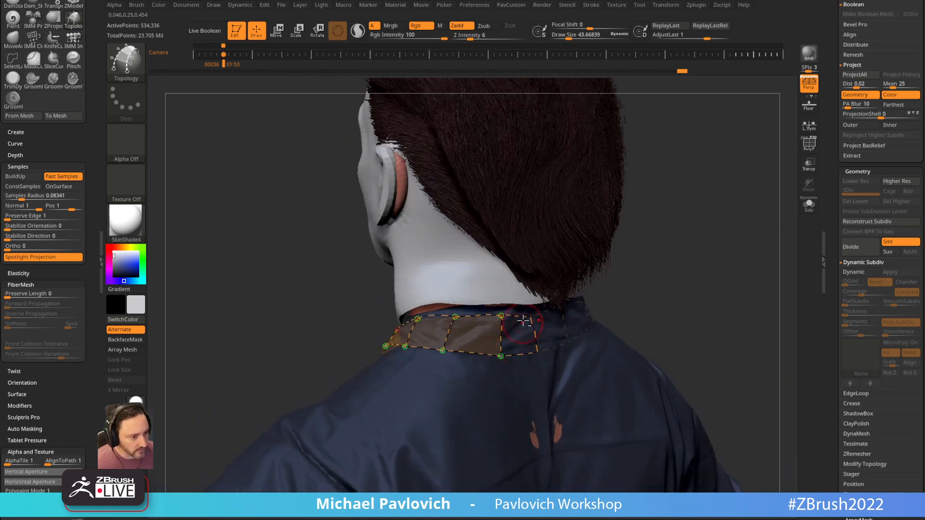
pyautogui.moveTo(683, 242); pyautogui.dragTo(507, 418)
pyautogui.moveTo(718, 257); pyautogui.dragTo(552, 380)
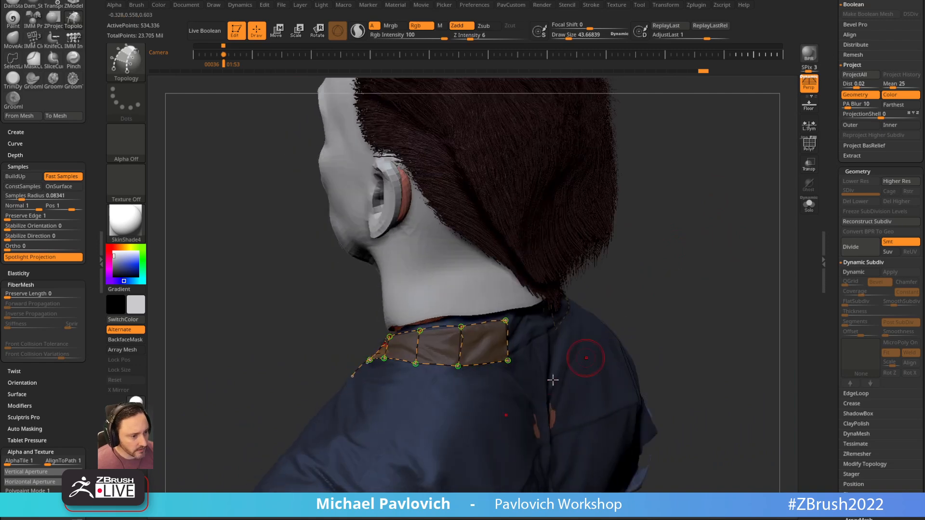
pyautogui.click(515, 404)
pyautogui.press('space')
pyautogui.click(698, 300)
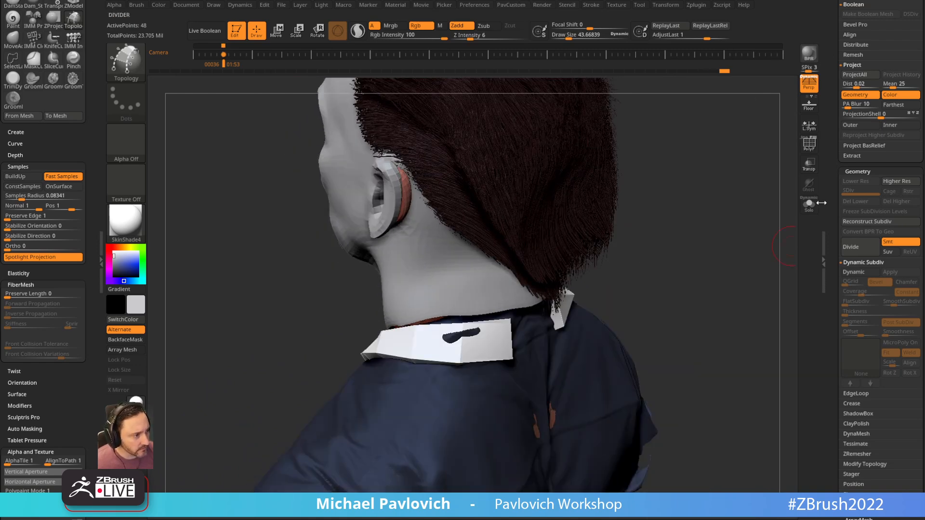
# Isolate the new collar mesh, display its polyframe and choose the ZModeler brush.
pyautogui.hotkey('shift', 'f')
pyautogui.moveTo(702, 184)
pyautogui.mouseDown()
pyautogui.moveTo(721, 219)
pyautogui.moveTo(581, 349)
pyautogui.moveTo(540, 365)
pyautogui.mouseUp()
pyautogui.press('b')
pyautogui.press('z')
pyautogui.press('m')
pyautogui.press('space')
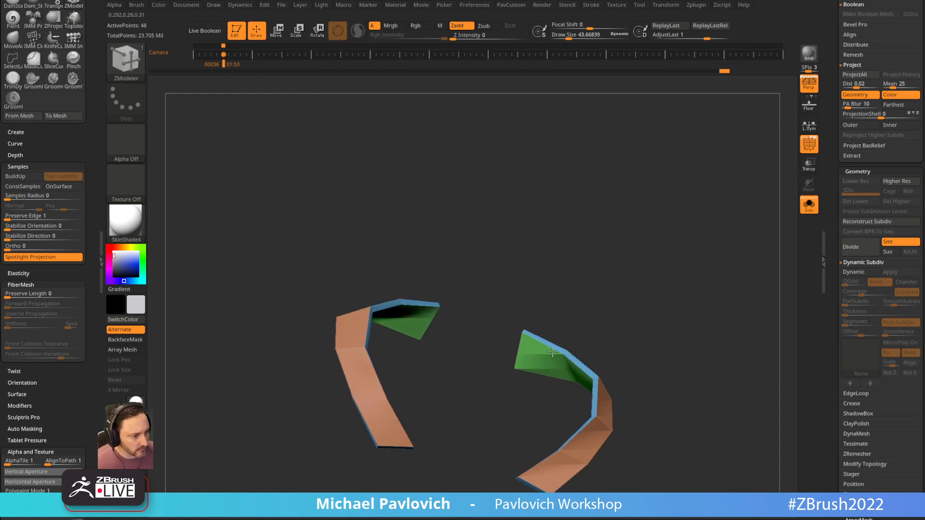
# Bridge the open back ends of the two collar halves with ZModeler to join them into one piece.
pyautogui.moveTo(594, 312)
pyautogui.mouseDown()
pyautogui.moveTo(636, 270)
pyautogui.moveTo(600, 295)
pyautogui.mouseUp()
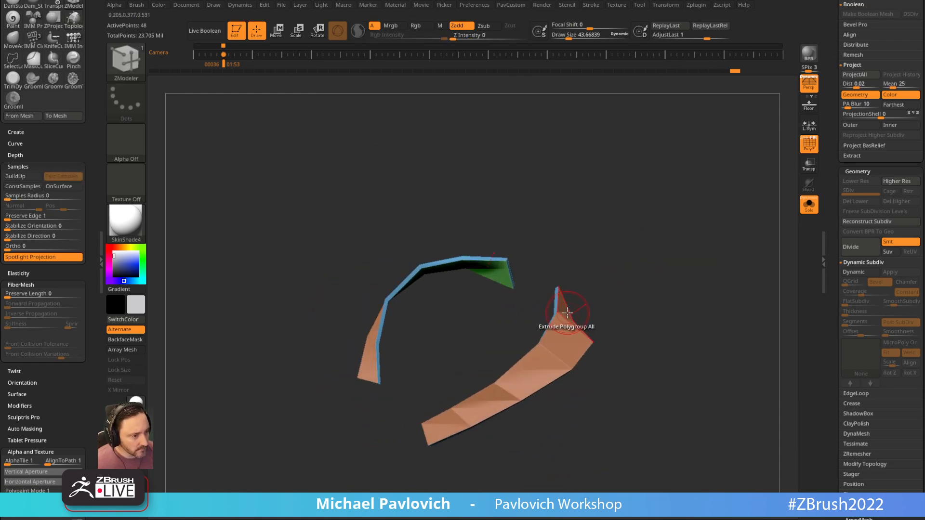
pyautogui.moveTo(671, 262); pyautogui.dragTo(543, 278)
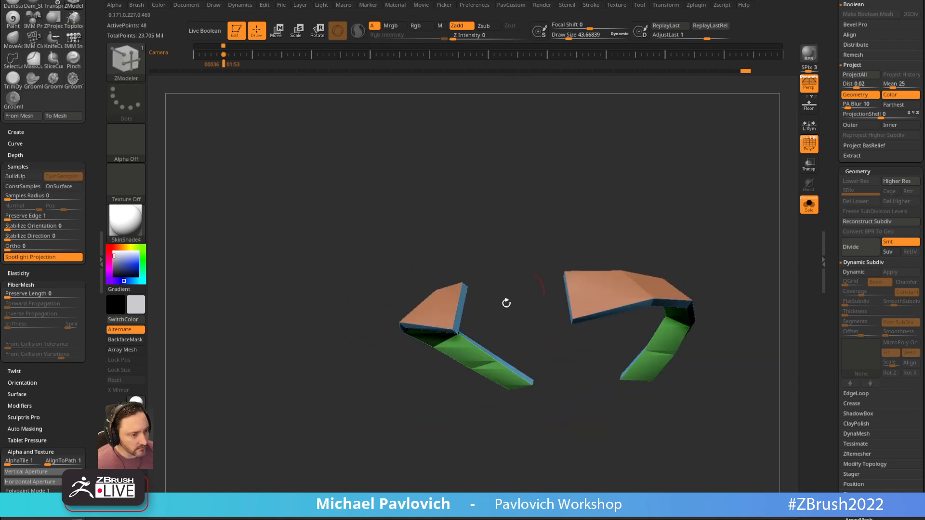
pyautogui.press('space')
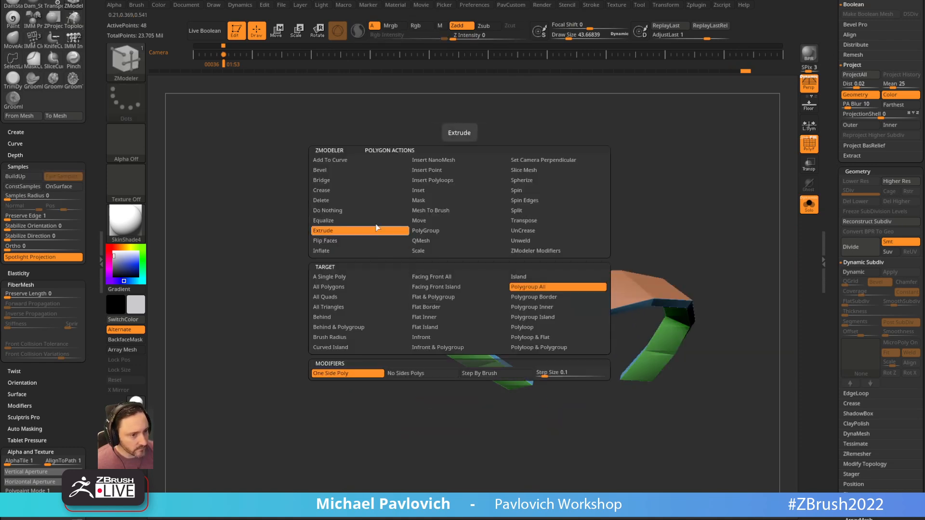
pyautogui.click(345, 191)
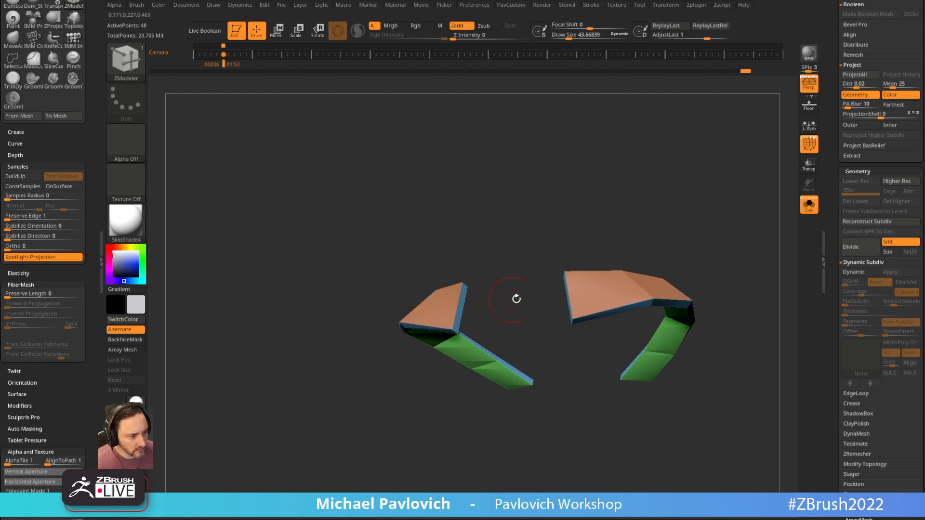
pyautogui.moveTo(501, 301); pyautogui.dragTo(568, 283)
pyautogui.press('4')
pyautogui.click(724, 256)
pyautogui.click(806, 139)
pyautogui.moveTo(737, 196); pyautogui.dragTo(707, 130)
# Adjust the collar's points around the bridged back and sides with the Move brush to form an even curve.
pyautogui.press('b')
pyautogui.press('m')
pyautogui.press('v')
pyautogui.moveTo(514, 285)
pyautogui.mouseDown()
pyautogui.moveTo(512, 265)
pyautogui.moveTo(460, 267)
pyautogui.mouseUp()
pyautogui.moveTo(618, 194)
pyautogui.mouseDown()
pyautogui.moveTo(657, 217)
pyautogui.moveTo(618, 243)
pyautogui.moveTo(562, 191)
pyautogui.moveTo(605, 241)
pyautogui.moveTo(558, 268)
pyautogui.mouseUp()
pyautogui.moveTo(507, 294)
pyautogui.mouseDown()
pyautogui.moveTo(477, 322)
pyautogui.moveTo(473, 315)
pyautogui.moveTo(523, 283)
pyautogui.moveTo(482, 280)
pyautogui.mouseUp()
pyautogui.press('[')
pyautogui.moveTo(617, 279); pyautogui.dragTo(554, 284)
pyautogui.moveTo(626, 241); pyautogui.dragTo(615, 232)
pyautogui.moveTo(561, 279)
pyautogui.mouseDown()
pyautogui.moveTo(547, 273)
pyautogui.moveTo(543, 305)
pyautogui.mouseUp()
pyautogui.moveTo(718, 250)
pyautogui.mouseDown()
pyautogui.moveTo(659, 237)
pyautogui.moveTo(588, 279)
pyautogui.moveTo(655, 238)
pyautogui.moveTo(669, 247)
pyautogui.mouseUp()
pyautogui.press('s')
pyautogui.moveTo(596, 286)
pyautogui.mouseDown()
pyautogui.moveTo(665, 248)
pyautogui.moveTo(611, 320)
pyautogui.mouseUp()
pyautogui.press('s')
pyautogui.moveTo(573, 374); pyautogui.dragTo(579, 374)
pyautogui.moveTo(528, 388); pyautogui.dragTo(510, 380)
pyautogui.moveTo(622, 267); pyautogui.dragTo(644, 270)
pyautogui.press('s')
pyautogui.moveTo(641, 273)
pyautogui.mouseDown()
pyautogui.moveTo(612, 273)
pyautogui.moveTo(681, 220)
pyautogui.mouseUp()
pyautogui.moveTo(681, 220)
pyautogui.keyDown('alt'); pyautogui.mouseDown()
pyautogui.moveTo(684, 228)
pyautogui.moveTo(621, 194)
pyautogui.mouseUp(); pyautogui.keyUp('alt')
# Assign new polygroups to the collar's inner, outer and edge faces with Groups By Normals.
pyautogui.press('`')
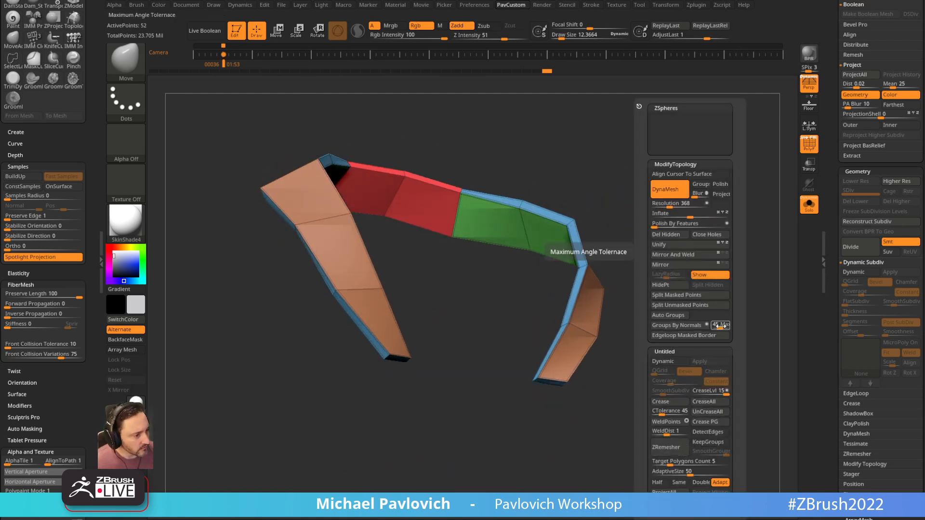
pyautogui.click(698, 328)
pyautogui.moveTo(622, 188); pyautogui.dragTo(675, 220)
pyautogui.press('`')
pyautogui.moveTo(604, 280)
pyautogui.mouseDown()
pyautogui.moveTo(651, 215)
pyautogui.moveTo(620, 218)
pyautogui.moveTo(673, 209)
pyautogui.mouseUp()
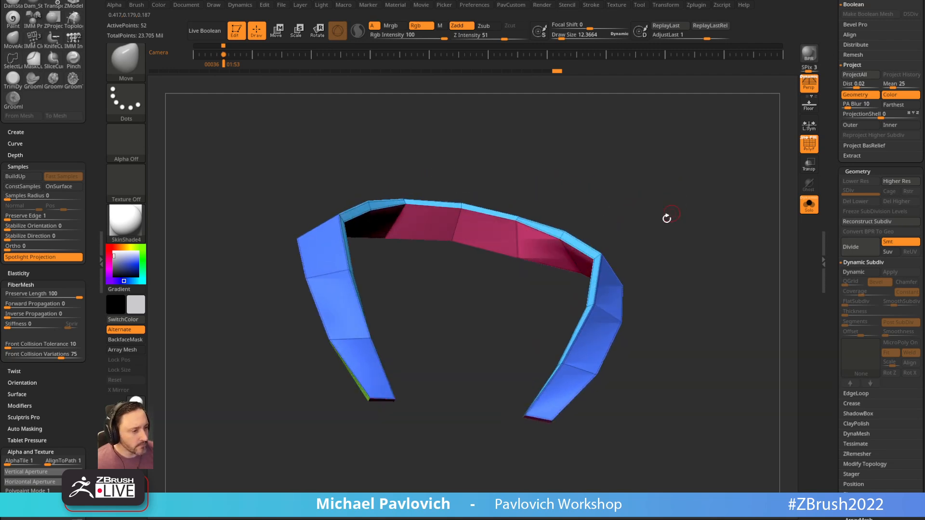
# Try to extrude the collar's inner faces with ZModeler QMesh targeting Polygroup All.
pyautogui.press('b')
pyautogui.press('z')
pyautogui.press('m')
pyautogui.press('space')
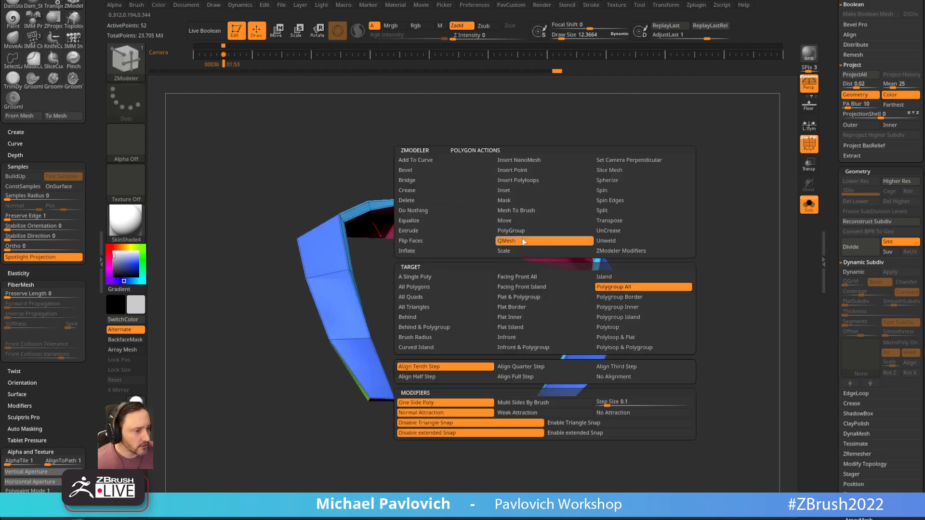
pyautogui.click(620, 285)
pyautogui.click(557, 241)
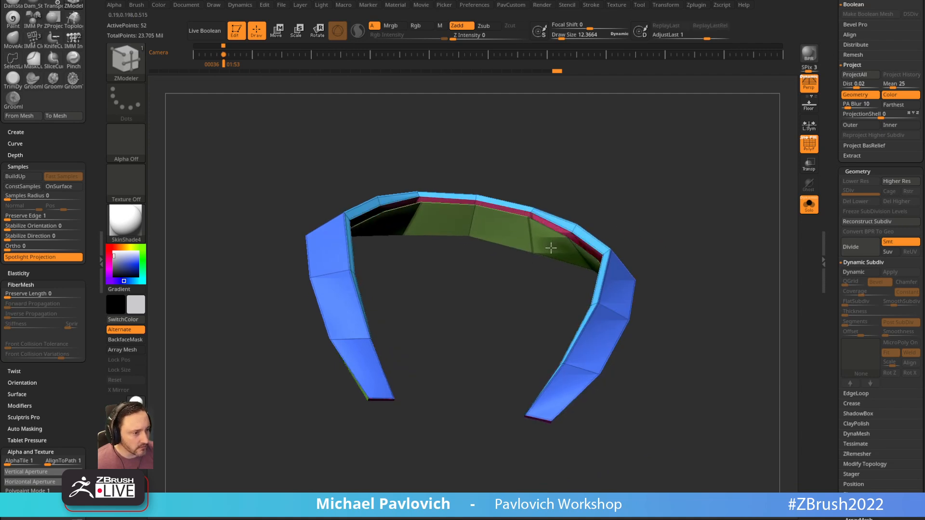
pyautogui.press('alt')
pyautogui.moveTo(552, 248); pyautogui.dragTo(542, 258)
pyautogui.press('alt')
pyautogui.press('alt')
pyautogui.press('alt')
pyautogui.moveTo(662, 220); pyautogui.dragTo(700, 234)
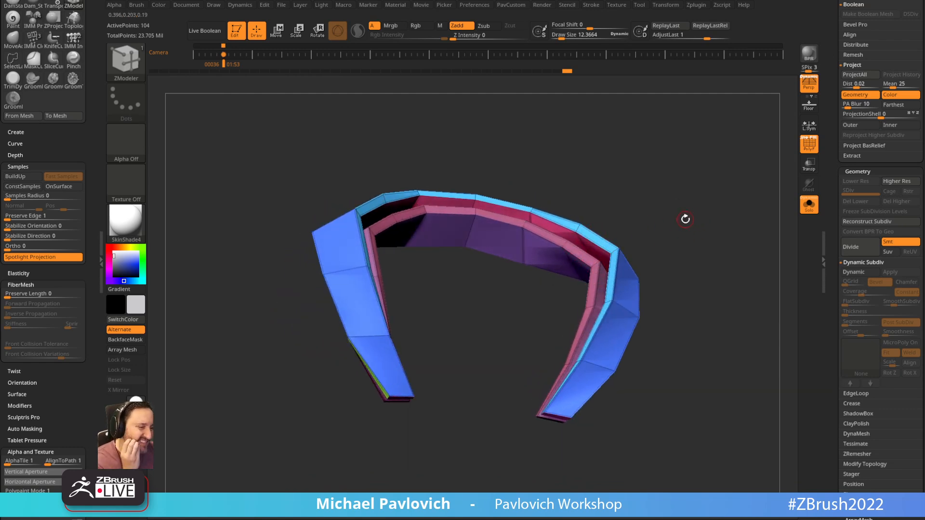
# Try to insert a single edge loop lengthwise through the collar with ZModeler.
pyautogui.moveTo(674, 177); pyautogui.dragTo(702, 150)
pyautogui.press('space')
pyautogui.click(592, 251)
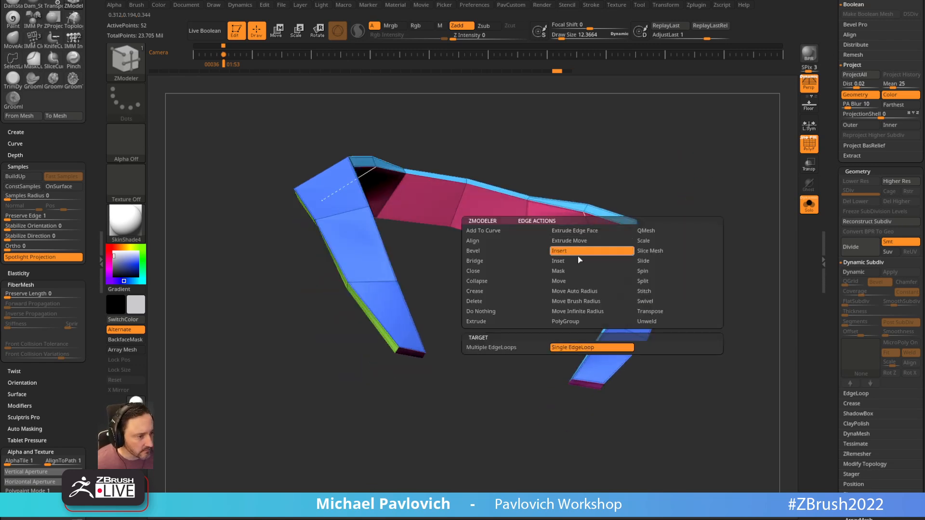
pyautogui.click(594, 245)
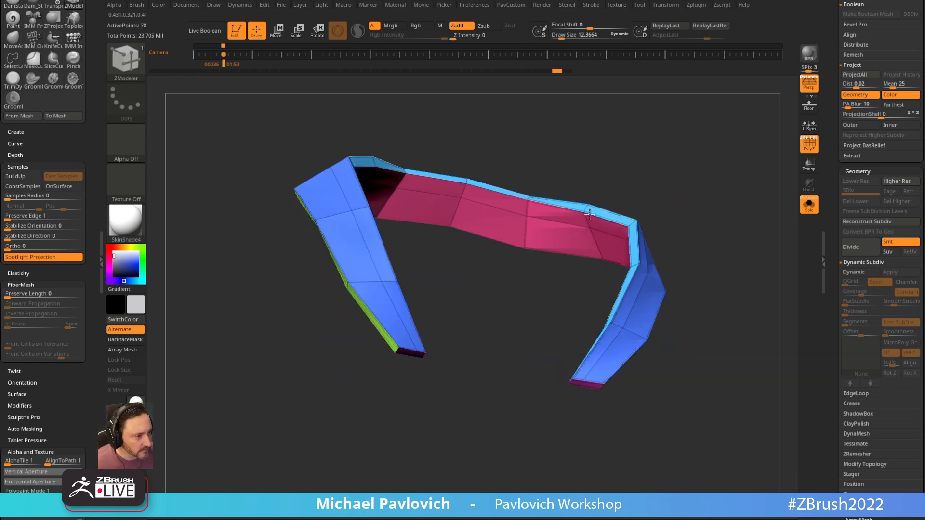
# Crease the collar's polygroup borders at crease level 2, turn on Dynamic Subdiv, and show the full figure without polyframe.
pyautogui.moveTo(674, 191); pyautogui.dragTo(675, 226)
pyautogui.press('space')
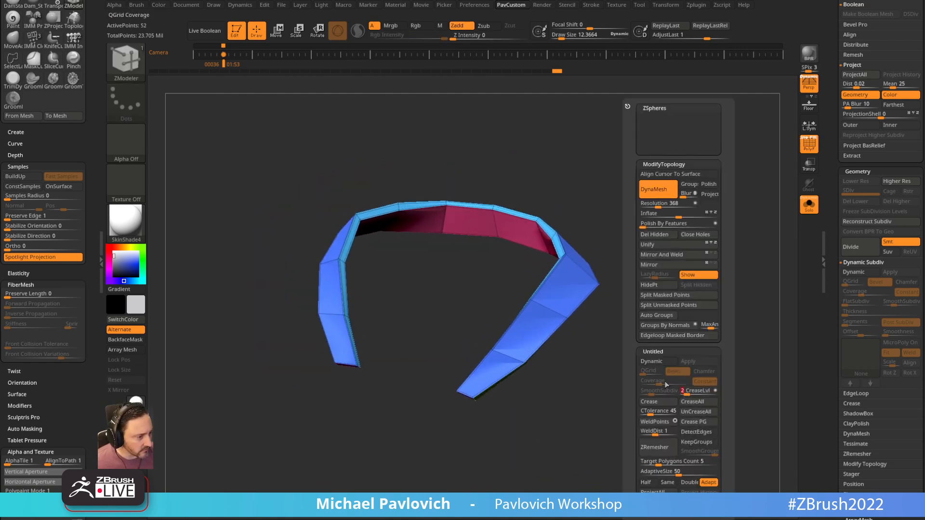
pyautogui.press('d')
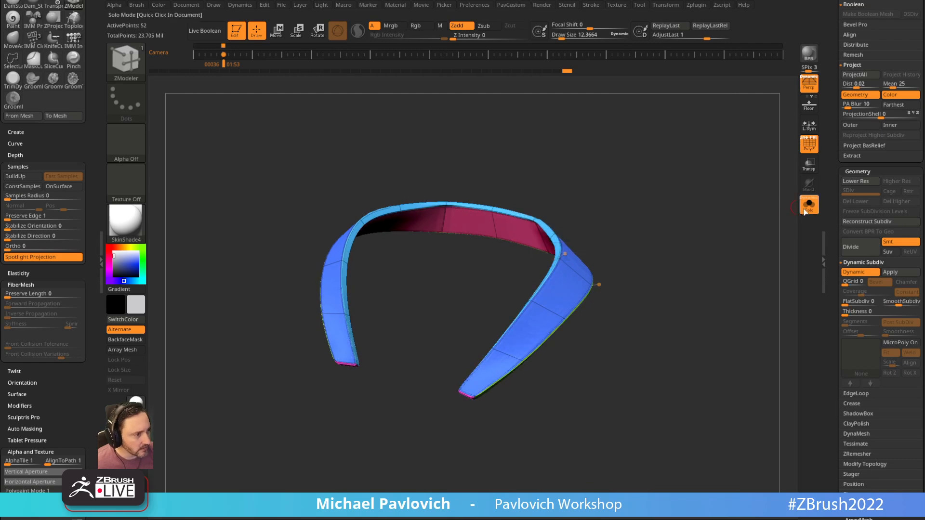
pyautogui.click(809, 204)
pyautogui.hotkey('shift', 'f')
# Show the full figure and pull the collar's outer sides in and down onto the shoulders with the Move brush.
pyautogui.moveTo(705, 224)
pyautogui.keyDown('alt'); pyautogui.mouseDown()
pyautogui.moveTo(682, 210)
pyautogui.moveTo(620, 265)
pyautogui.moveTo(618, 286)
pyautogui.mouseUp(); pyautogui.keyUp('alt')
pyautogui.press('b')
pyautogui.press('m')
pyautogui.press('v')
pyautogui.moveTo(618, 286)
pyautogui.mouseDown(button='right')
pyautogui.moveTo(611, 275)
pyautogui.moveTo(607, 281)
pyautogui.mouseUp(button='right')
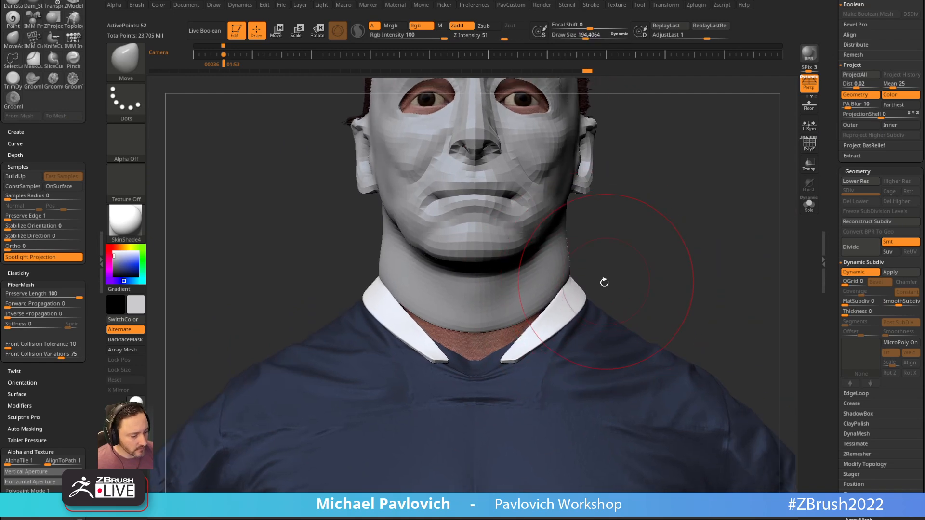
pyautogui.moveTo(576, 298); pyautogui.dragTo(549, 330)
pyautogui.moveTo(549, 331)
pyautogui.mouseDown(button='right')
pyautogui.moveTo(759, 192)
pyautogui.moveTo(591, 312)
pyautogui.mouseUp(button='right')
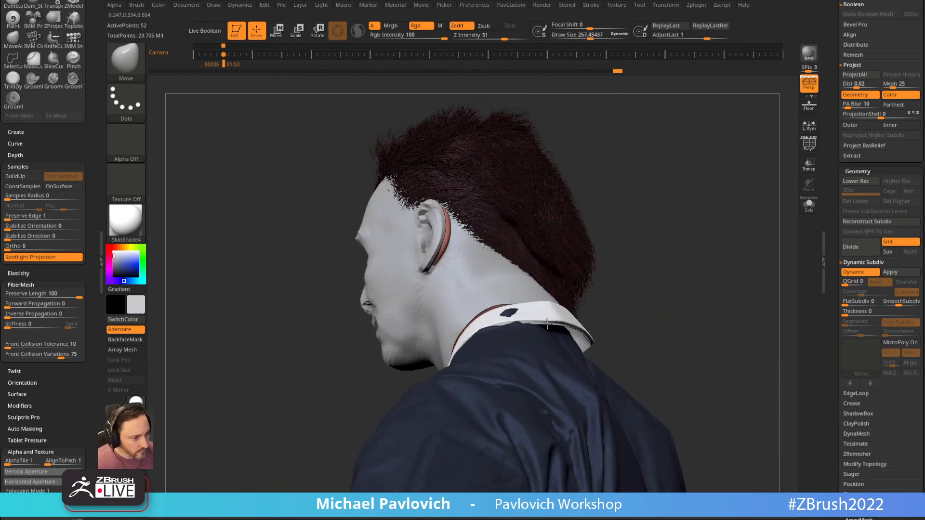
# Isolate the collar with its polyframe displayed and turn off Dynamic Subdiv.
pyautogui.press('space')
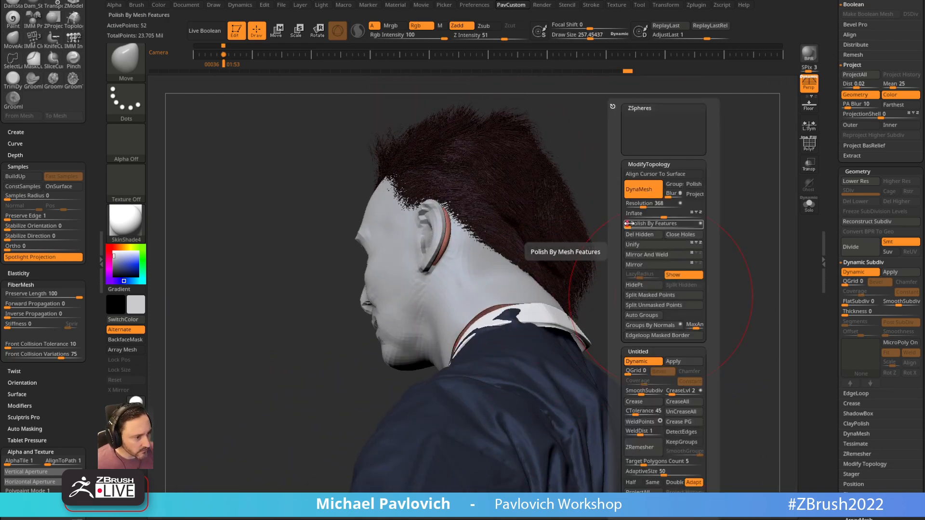
pyautogui.click(809, 143)
pyautogui.click(810, 205)
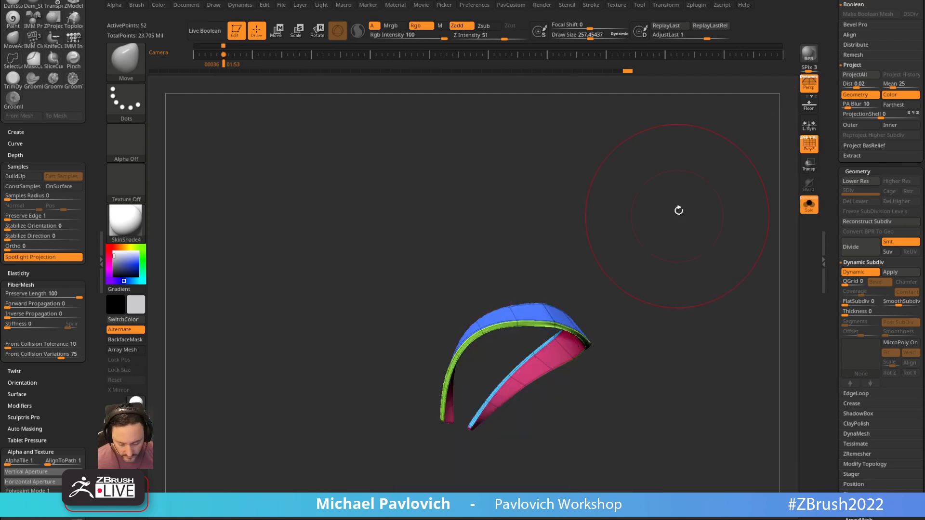
pyautogui.hotkey('shift', 'd')
pyautogui.moveTo(686, 188)
pyautogui.keyDown('alt'); pyautogui.mouseDown()
pyautogui.moveTo(721, 223)
pyautogui.moveTo(692, 223)
pyautogui.moveTo(678, 247)
pyautogui.mouseUp(); pyautogui.keyUp('alt')
# Reposition individual points along the collar's edge with a small Move brush, and bring back the full figure.
pyautogui.press('s')
pyautogui.press('s')
pyautogui.moveTo(642, 276); pyautogui.dragTo(622, 279)
pyautogui.press('s')
pyautogui.moveTo(576, 327); pyautogui.dragTo(545, 330)
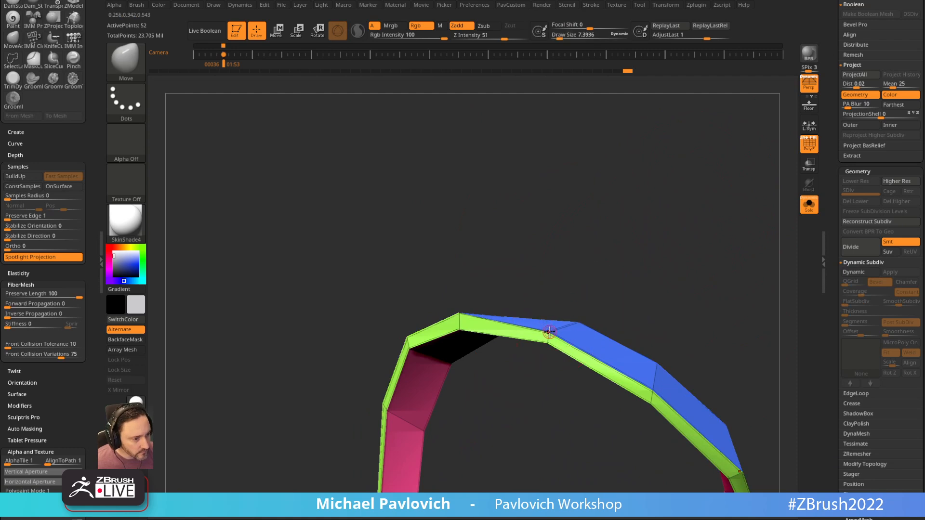
pyautogui.moveTo(602, 282); pyautogui.dragTo(605, 332)
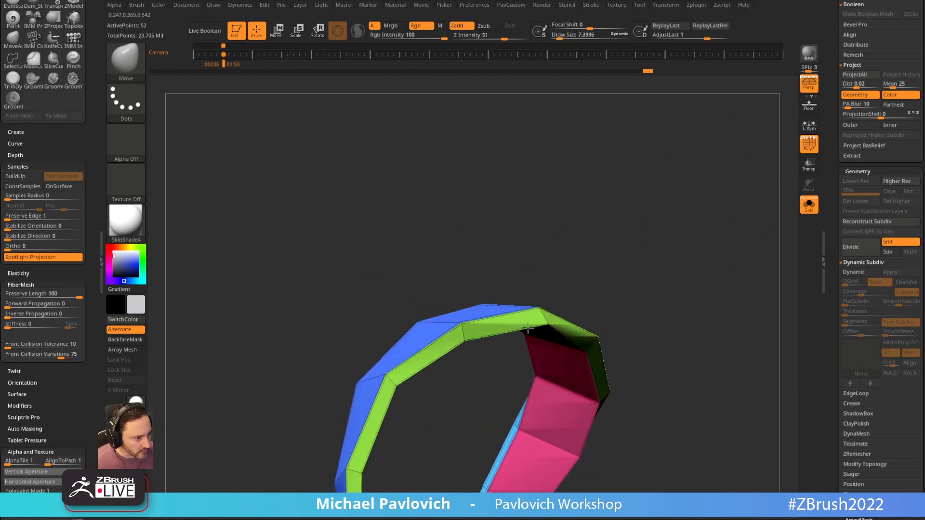
pyautogui.moveTo(569, 289); pyautogui.dragTo(796, 210)
pyautogui.click(809, 205)
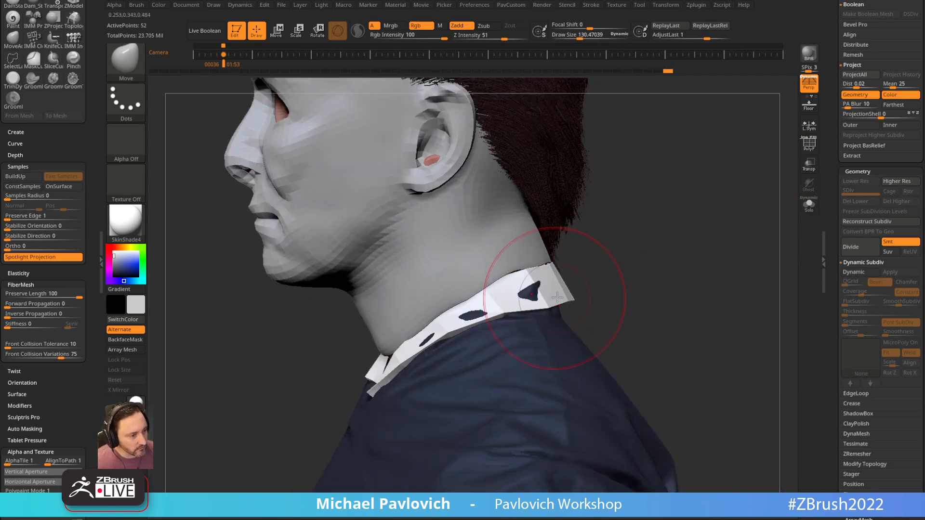
# Move the collar's sides and back outward and upward so they sit over the shirt where it pokes through.
pyautogui.moveTo(597, 276); pyautogui.dragTo(568, 285)
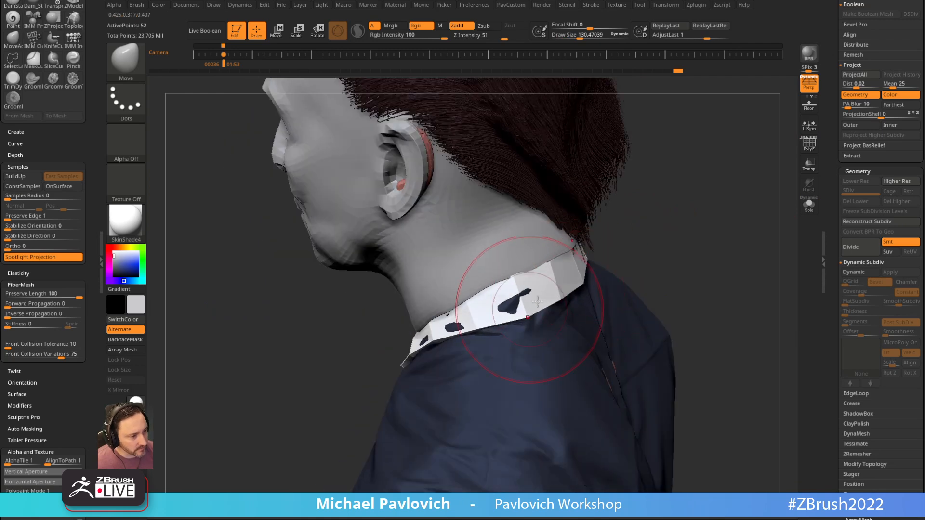
pyautogui.moveTo(529, 310); pyautogui.dragTo(537, 269)
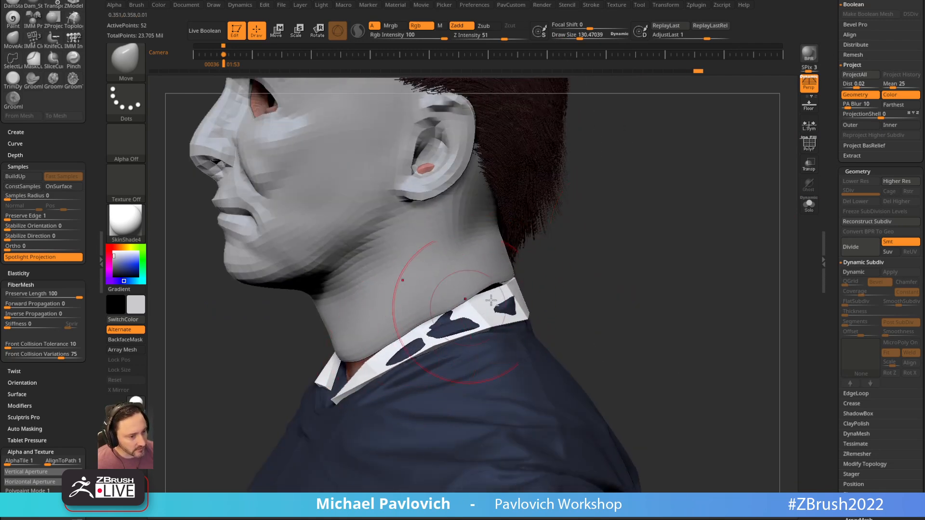
pyautogui.moveTo(451, 316); pyautogui.dragTo(456, 309)
pyautogui.moveTo(535, 296); pyautogui.dragTo(477, 295)
pyautogui.moveTo(418, 333); pyautogui.dragTo(413, 324)
pyautogui.moveTo(392, 354); pyautogui.dragTo(388, 347)
pyautogui.moveTo(502, 293)
pyautogui.mouseDown()
pyautogui.moveTo(485, 291)
pyautogui.moveTo(540, 285)
pyautogui.mouseUp()
pyautogui.moveTo(408, 348); pyautogui.dragTo(426, 340)
pyautogui.press('s')
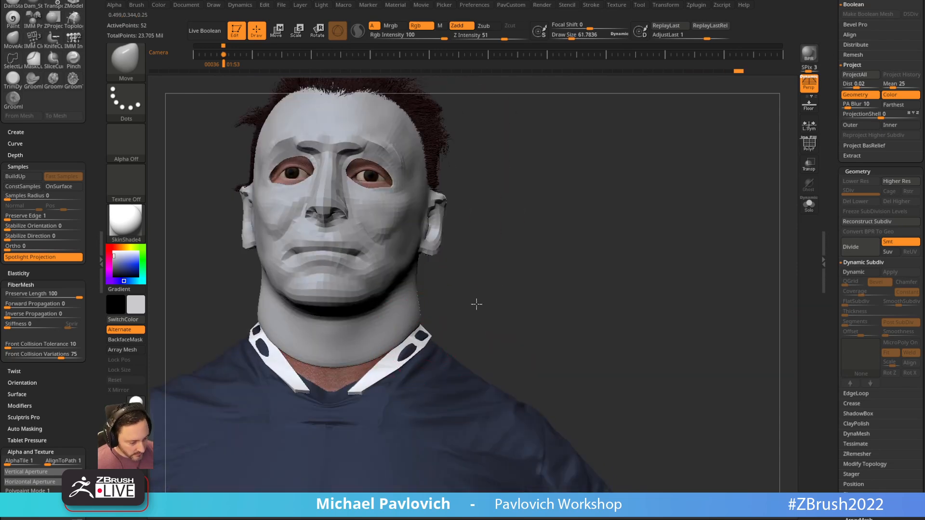
# Isolate the collar and pull its front tips and side points outward with the Move brush.
pyautogui.moveTo(459, 304); pyautogui.dragTo(532, 292)
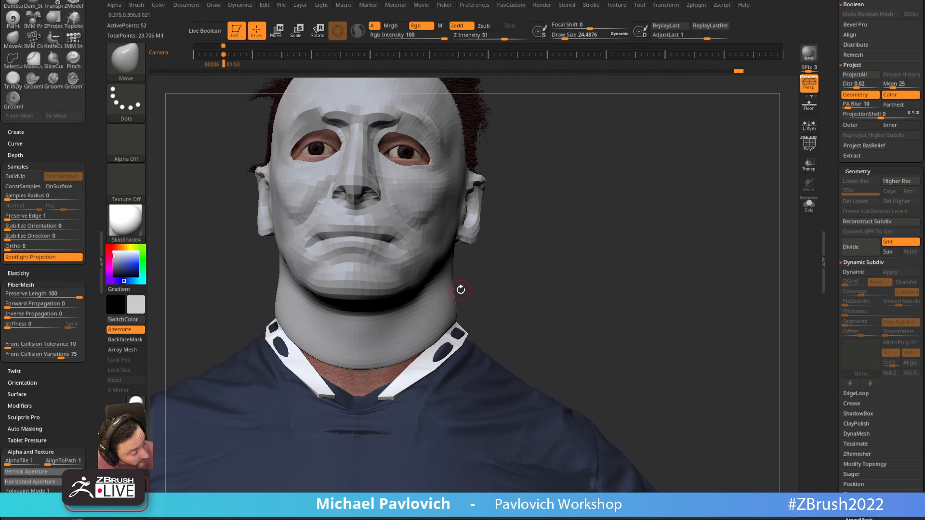
pyautogui.moveTo(460, 290); pyautogui.dragTo(496, 296)
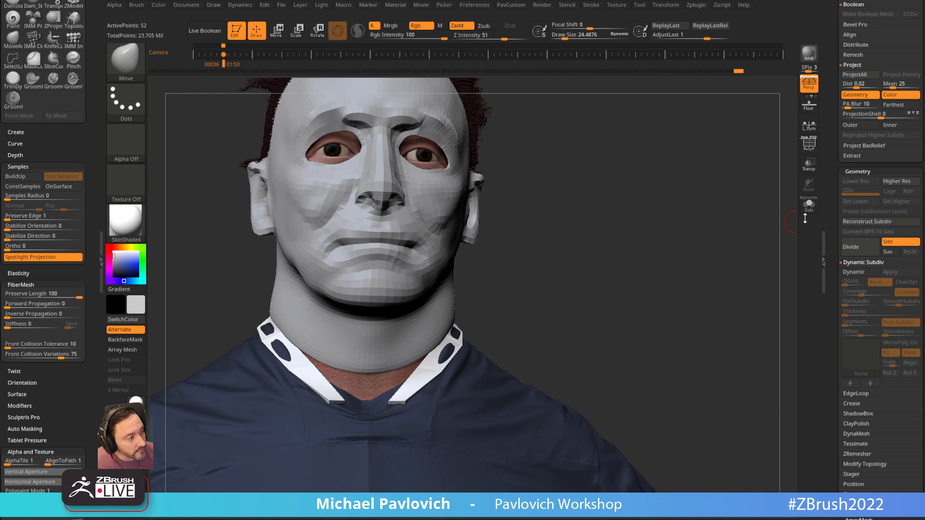
pyautogui.click(809, 205)
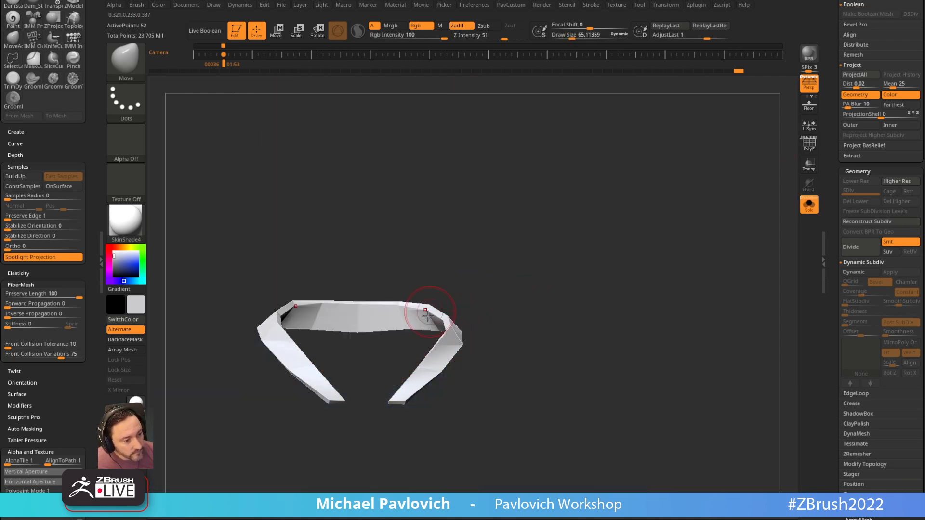
pyautogui.moveTo(448, 311)
pyautogui.mouseDown()
pyautogui.moveTo(414, 284)
pyautogui.moveTo(361, 281)
pyautogui.mouseUp()
pyautogui.moveTo(483, 310); pyautogui.dragTo(476, 358)
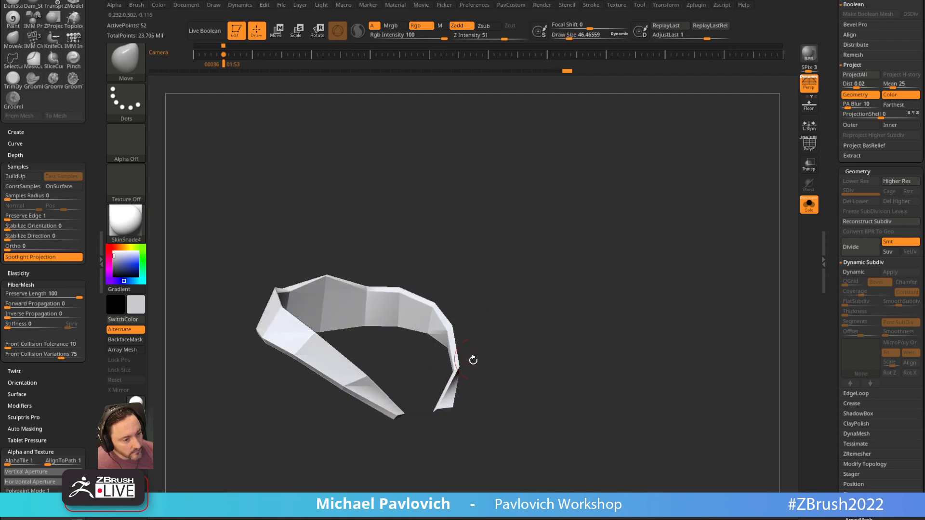
pyautogui.moveTo(437, 410); pyautogui.dragTo(454, 403)
pyautogui.moveTo(458, 369); pyautogui.dragTo(464, 360)
pyautogui.moveTo(452, 328); pyautogui.dragTo(458, 319)
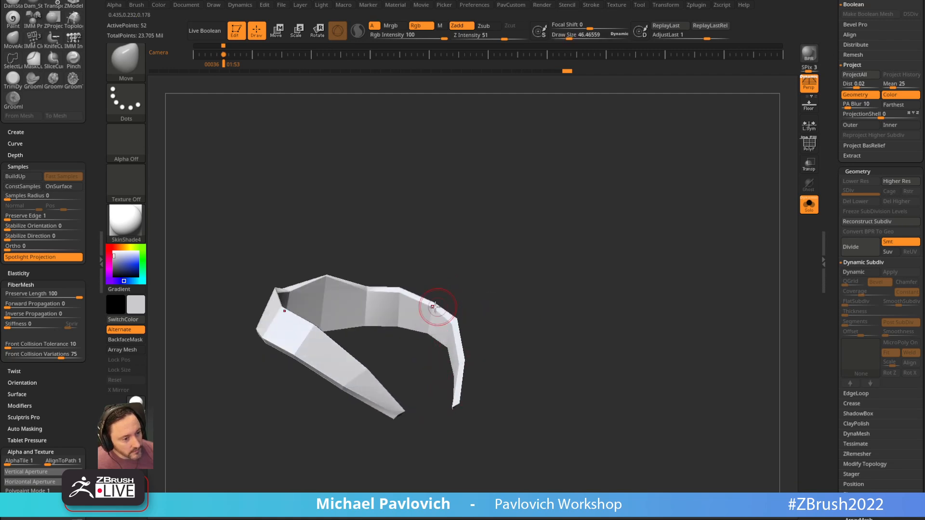
pyautogui.moveTo(395, 289); pyautogui.dragTo(374, 264)
pyautogui.moveTo(403, 232); pyautogui.dragTo(711, 207)
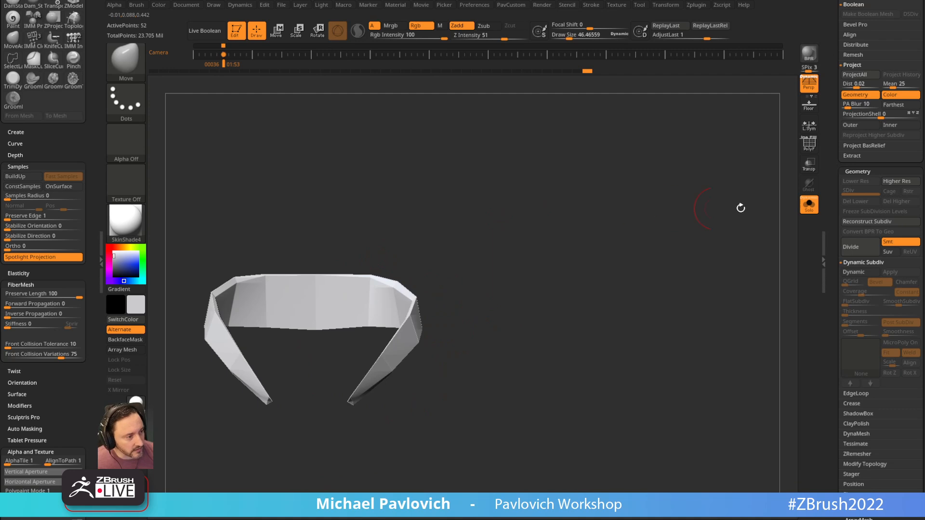
pyautogui.click(784, 192)
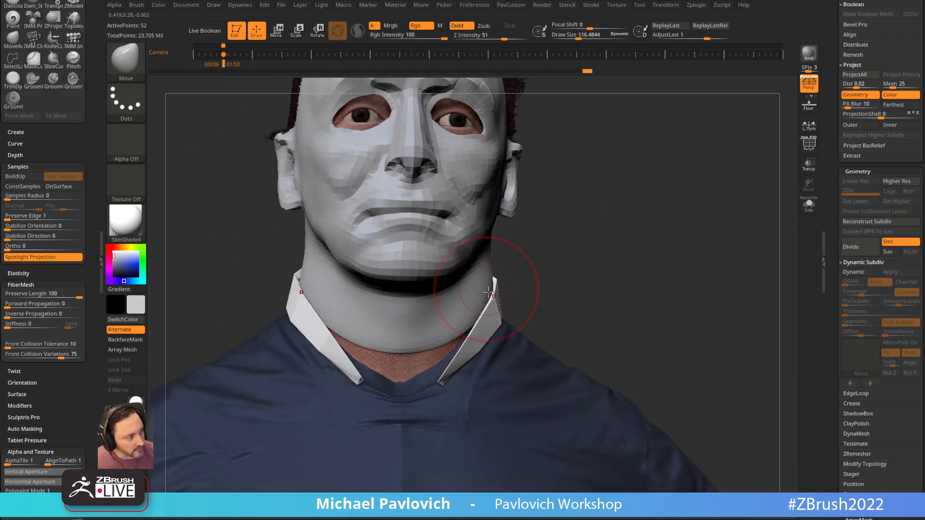
# Pull the collar's front tips toward the middle of the neckline and fit its sides to the neck and shoulders.
pyautogui.moveTo(490, 300)
pyautogui.mouseDown()
pyautogui.moveTo(464, 357)
pyautogui.moveTo(425, 381)
pyautogui.mouseUp()
pyautogui.press('[')
pyautogui.moveTo(489, 335); pyautogui.dragTo(474, 342)
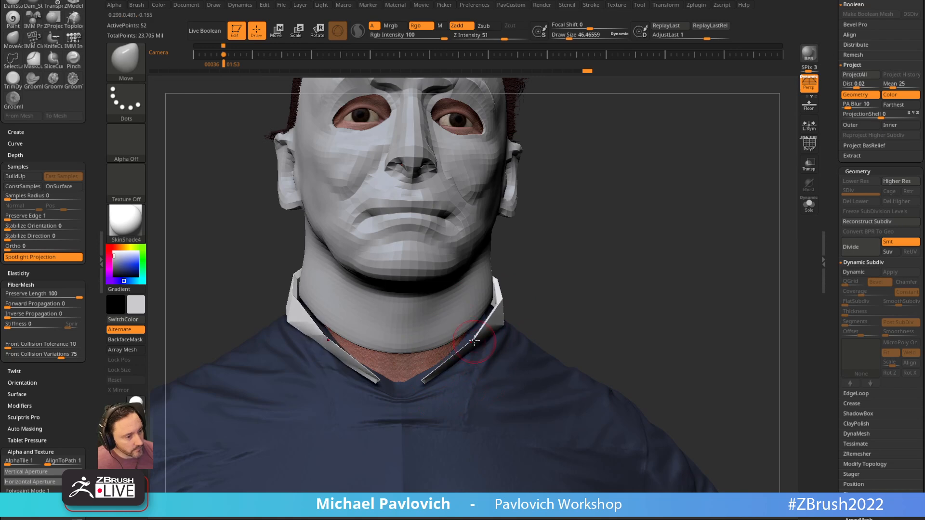
pyautogui.moveTo(499, 305)
pyautogui.mouseDown()
pyautogui.moveTo(550, 248)
pyautogui.moveTo(543, 240)
pyautogui.moveTo(488, 279)
pyautogui.moveTo(510, 274)
pyautogui.moveTo(490, 329)
pyautogui.mouseUp()
pyautogui.press(']')
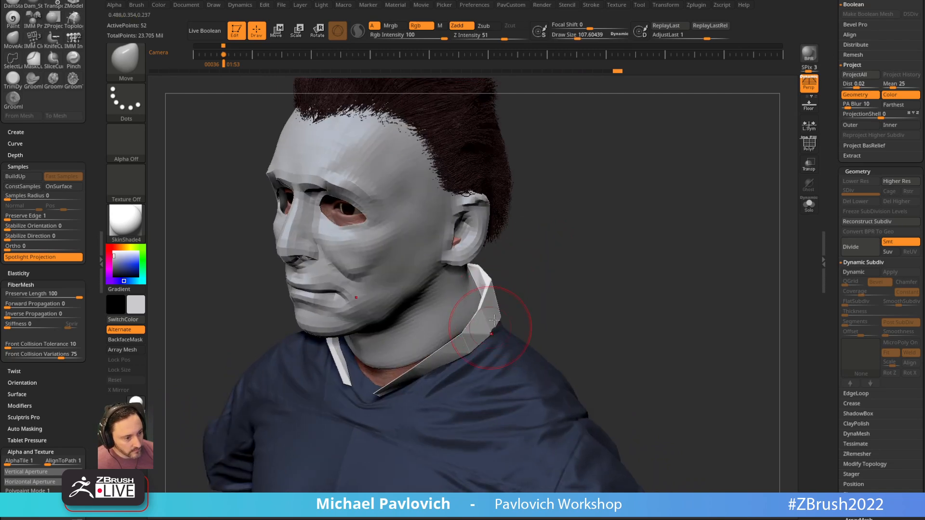
pyautogui.press('[')
pyautogui.moveTo(520, 286)
pyautogui.mouseDown()
pyautogui.moveTo(510, 289)
pyautogui.moveTo(497, 331)
pyautogui.mouseUp()
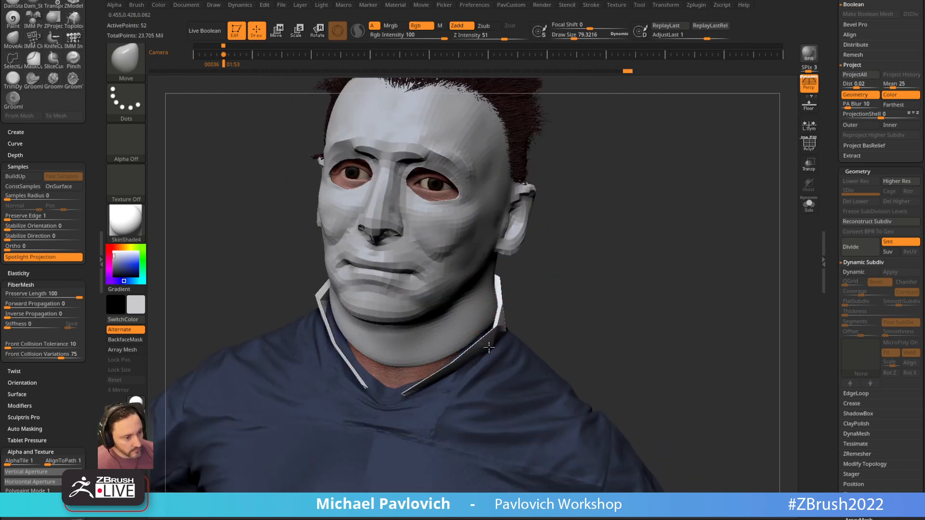
# Thicken the collar along its side and front with the Inflat brush.
pyautogui.moveTo(540, 302)
pyautogui.mouseDown()
pyautogui.moveTo(570, 287)
pyautogui.moveTo(562, 244)
pyautogui.moveTo(500, 305)
pyautogui.moveTo(500, 289)
pyautogui.mouseUp()
pyautogui.press('b')
pyautogui.press('i')
pyautogui.press('n')
pyautogui.moveTo(471, 318)
pyautogui.mouseDown()
pyautogui.moveTo(533, 268)
pyautogui.moveTo(507, 288)
pyautogui.mouseUp()
# Fit the side and back of the collar closer to the neck with the Move brush.
pyautogui.press('b')
pyautogui.press('m')
pyautogui.press('v')
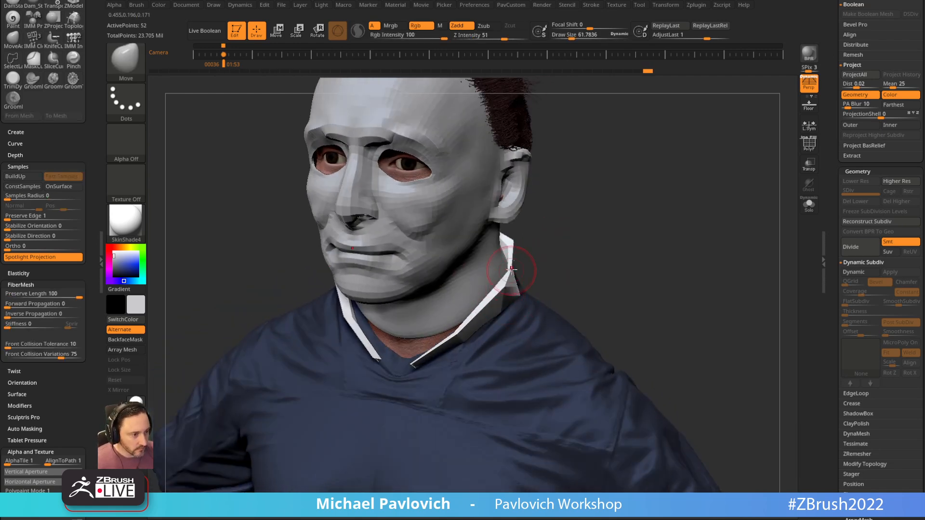
pyautogui.moveTo(574, 256); pyautogui.dragTo(496, 289)
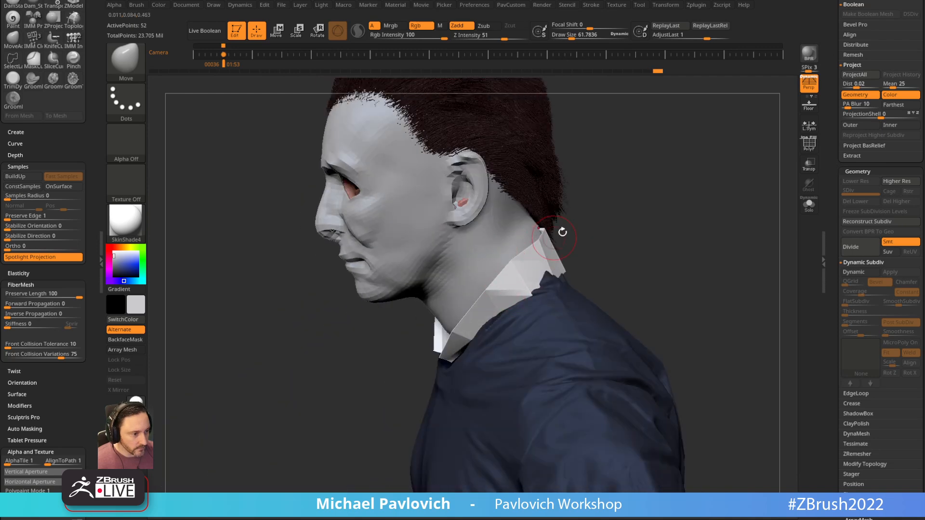
pyautogui.moveTo(555, 238); pyautogui.dragTo(535, 239)
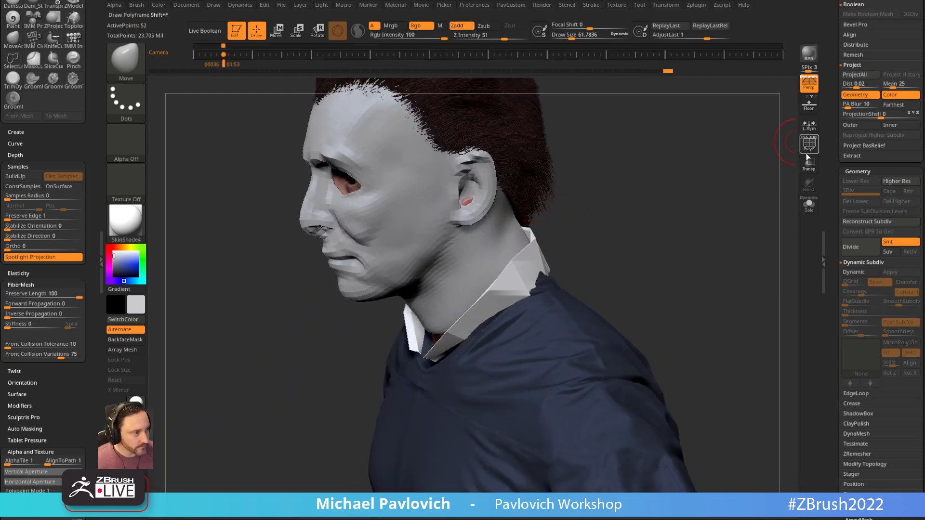
# Isolate the collar with polyframe on and insert a single edge loop lengthwise along it with ZModeler.
pyautogui.click(809, 205)
pyautogui.moveTo(779, 209)
pyautogui.mouseDown()
pyautogui.moveTo(779, 173)
pyautogui.moveTo(690, 201)
pyautogui.moveTo(692, 209)
pyautogui.moveTo(665, 196)
pyautogui.moveTo(627, 226)
pyautogui.mouseUp()
pyautogui.click(809, 143)
pyautogui.press('s')
pyautogui.press('b')
pyautogui.press('z')
pyautogui.press('m')
pyautogui.press('space')
pyautogui.click(498, 274)
# Show only one broad polygroup of the collar and delete the hidden rest of the mesh.
pyautogui.keyDown('ctrl'); pyautogui.keyDown('shift'); pyautogui.click(499, 275); pyautogui.keyUp('shift'); pyautogui.keyUp('ctrl')
pyautogui.press('2')
pyautogui.click(661, 235)
pyautogui.moveTo(620, 247); pyautogui.dragTo(586, 252)
# Extrude the remaining collar strip into a thick shell with ZModeler Extrude targeting Polygroup All.
pyautogui.press('space')
pyautogui.press('space')
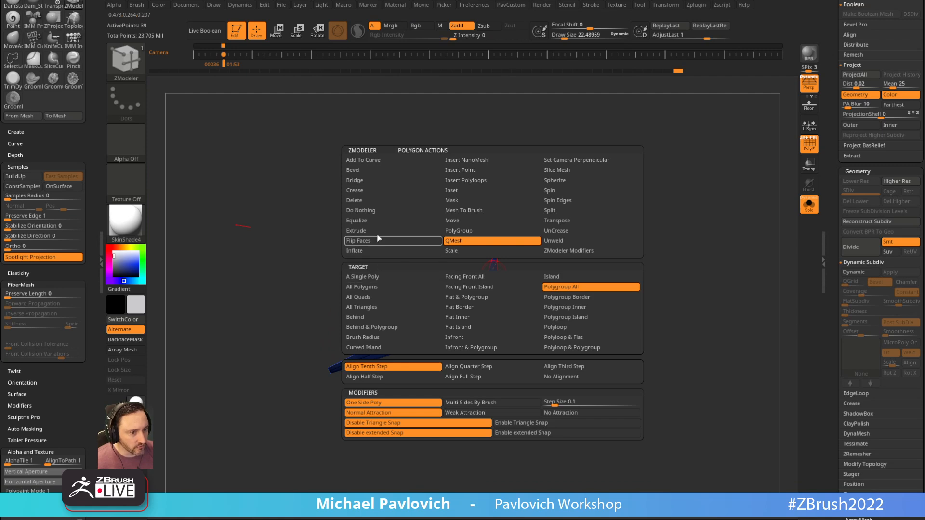
pyautogui.click(357, 230)
pyautogui.moveTo(461, 302); pyautogui.dragTo(470, 310)
# Divide the thickened collar once and delete its lower subdivision level.
pyautogui.hotkey('ctrl', 'd')
pyautogui.moveTo(623, 284)
pyautogui.mouseDown()
pyautogui.moveTo(593, 270)
pyautogui.moveTo(591, 245)
pyautogui.moveTo(615, 243)
pyautogui.moveTo(615, 254)
pyautogui.moveTo(621, 241)
pyautogui.moveTo(624, 259)
pyautogui.moveTo(608, 284)
pyautogui.mouseUp()
pyautogui.click(862, 206)
# Delete the extra lengthwise edge loops from the collar and crease its polygroup borders.
pyautogui.press('space')
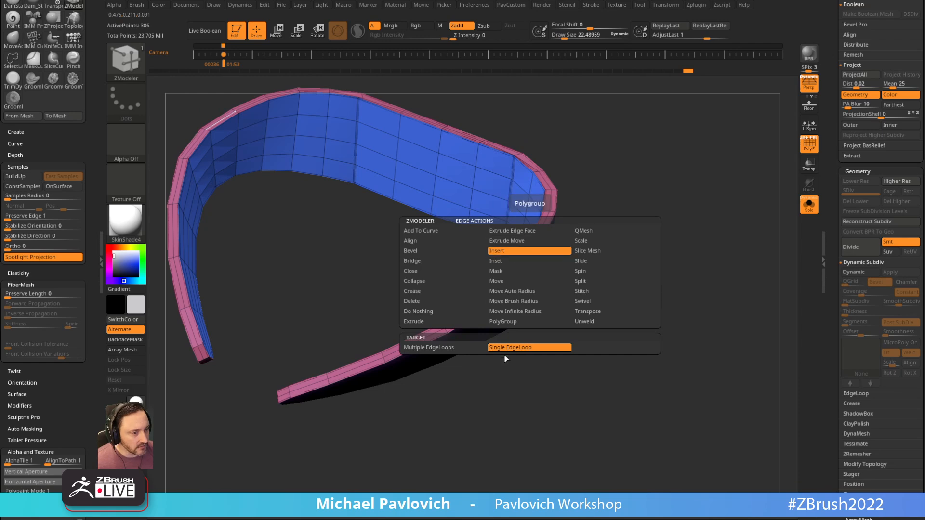
pyautogui.keyDown('alt'); pyautogui.click(536, 247); pyautogui.keyUp('alt')
pyautogui.keyDown('alt'); pyautogui.moveTo(648, 275); pyautogui.dragTo(655, 244); pyautogui.keyUp('alt')
pyautogui.press('`')
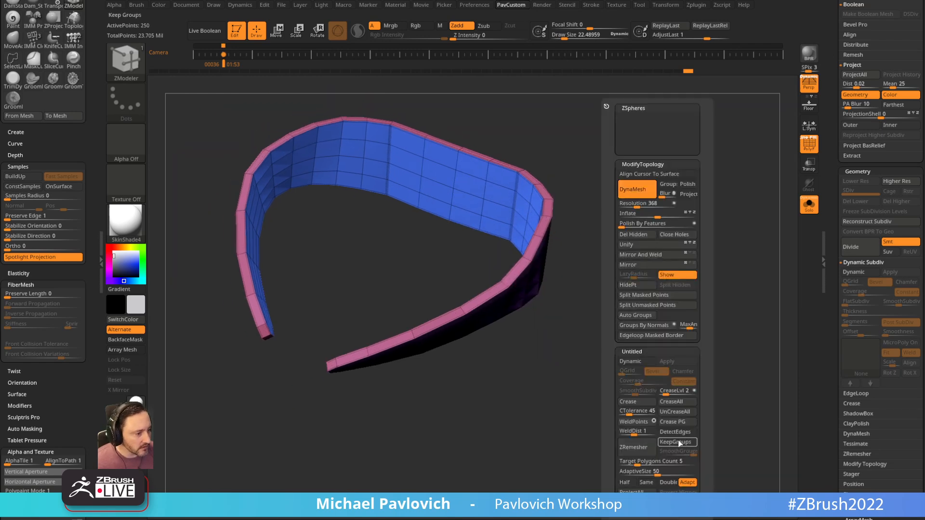
pyautogui.click(678, 422)
pyautogui.moveTo(553, 357); pyautogui.dragTo(548, 250)
pyautogui.moveTo(644, 235); pyautogui.dragTo(655, 260)
pyautogui.click(809, 205)
# Mark the collar's outer faces all the way around as a temporary polygroup with ZModeler.
pyautogui.keyDown('alt'); pyautogui.moveTo(408, 373); pyautogui.dragTo(541, 294); pyautogui.keyUp('alt')
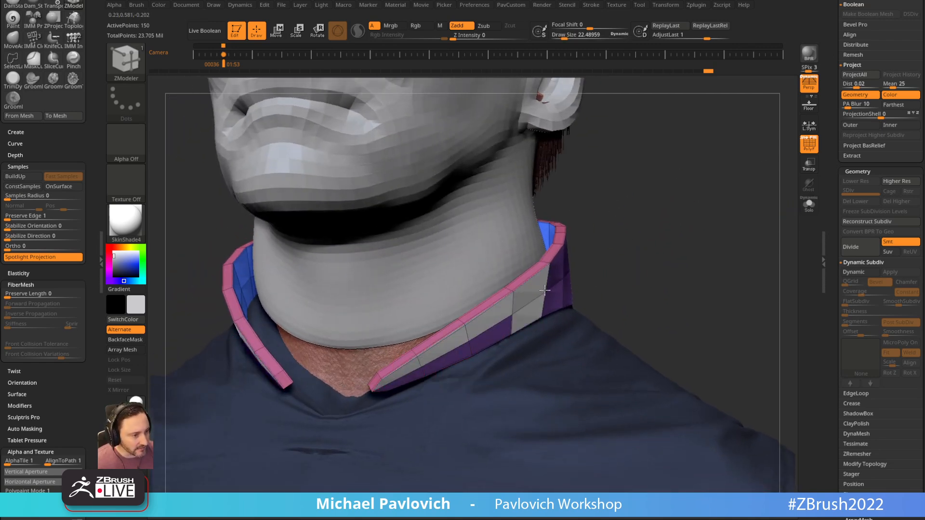
pyautogui.moveTo(684, 215)
pyautogui.mouseDown()
pyautogui.moveTo(661, 249)
pyautogui.moveTo(642, 244)
pyautogui.moveTo(626, 255)
pyautogui.moveTo(626, 277)
pyautogui.moveTo(644, 278)
pyautogui.mouseUp()
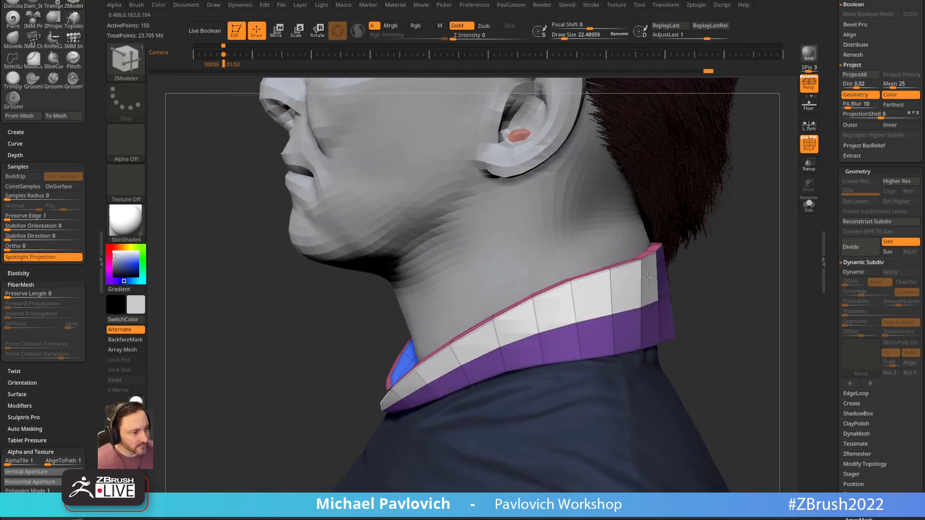
pyautogui.moveTo(732, 265); pyautogui.dragTo(674, 249)
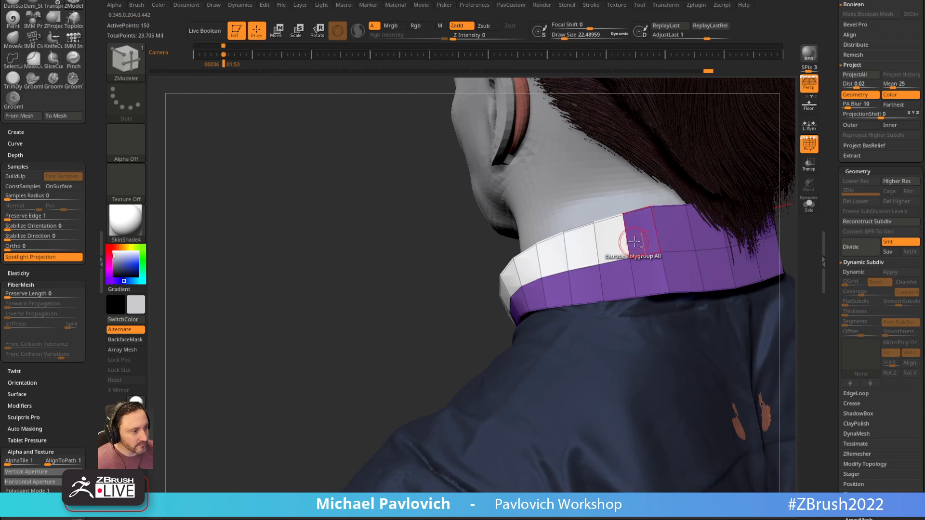
pyautogui.moveTo(448, 308); pyautogui.dragTo(491, 314)
pyautogui.moveTo(696, 221); pyautogui.dragTo(656, 273)
# Extrude the collar's outer faces outward twice to form a second, folded-over layer.
pyautogui.press('space')
pyautogui.moveTo(535, 285); pyautogui.dragTo(539, 284)
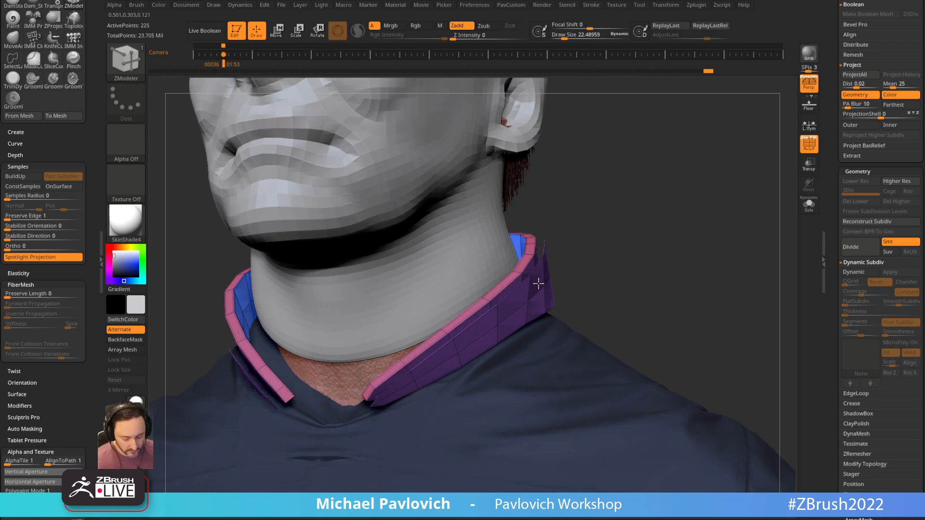
pyautogui.press('1')
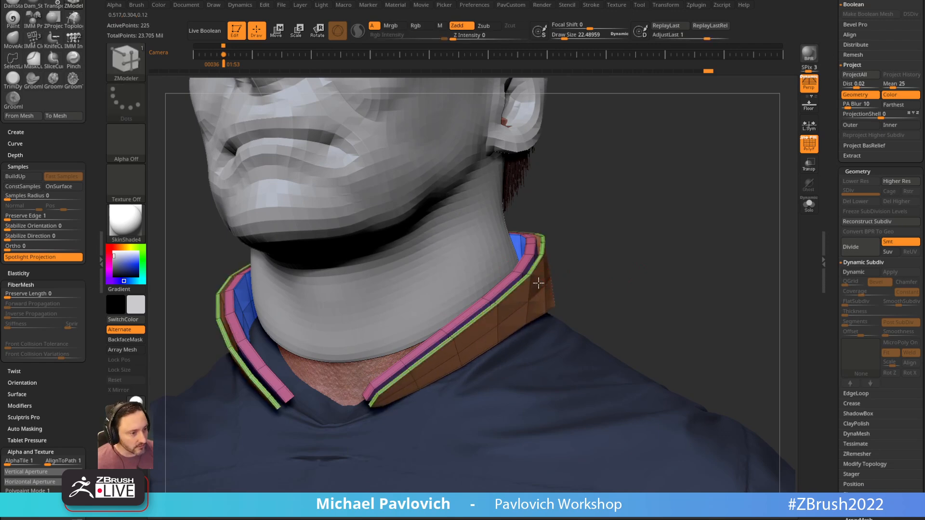
# Pull the outer collar layer away from the inner band and stretch its front ends into points with the Move brush.
pyautogui.moveTo(626, 244)
pyautogui.mouseDown()
pyautogui.moveTo(638, 244)
pyautogui.moveTo(636, 268)
pyautogui.moveTo(637, 180)
pyautogui.mouseUp()
pyautogui.press('2')
pyautogui.press('s')
pyautogui.moveTo(450, 333)
pyautogui.mouseDown()
pyautogui.moveTo(457, 333)
pyautogui.moveTo(438, 331)
pyautogui.moveTo(465, 333)
pyautogui.moveTo(445, 334)
pyautogui.mouseUp()
pyautogui.press(']')
pyautogui.moveTo(587, 253); pyautogui.dragTo(547, 265)
pyautogui.press('1')
pyautogui.moveTo(444, 341)
pyautogui.mouseDown()
pyautogui.moveTo(456, 340)
pyautogui.moveTo(478, 311)
pyautogui.mouseUp()
pyautogui.moveTo(485, 300); pyautogui.dragTo(489, 290)
pyautogui.moveTo(590, 246); pyautogui.dragTo(552, 257)
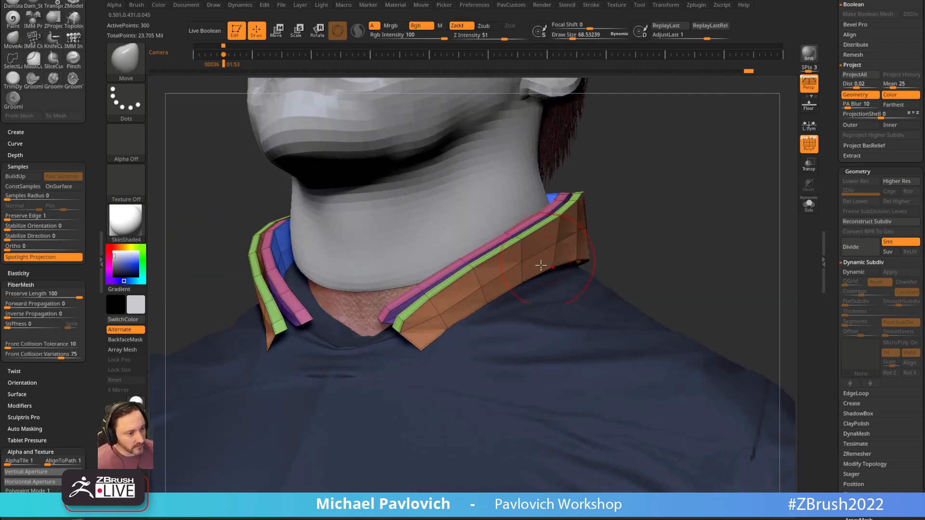
pyautogui.moveTo(633, 219)
pyautogui.mouseDown()
pyautogui.moveTo(605, 227)
pyautogui.moveTo(625, 251)
pyautogui.mouseUp()
pyautogui.press('s')
pyautogui.click(601, 251)
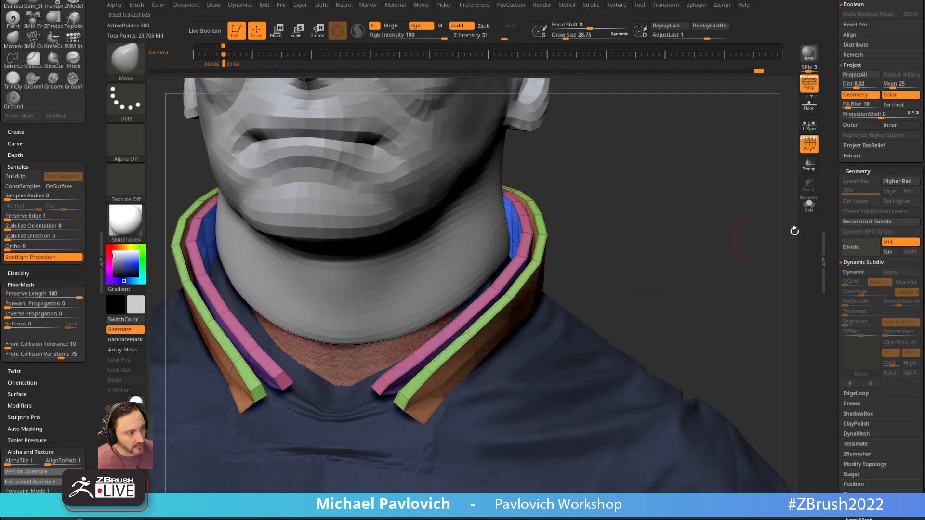
# Isolate the collar in the viewport and switch to the ZModeler brush at a close-up of its front end.
pyautogui.click(809, 205)
pyautogui.moveTo(678, 235)
pyautogui.mouseDown()
pyautogui.moveTo(679, 215)
pyautogui.moveTo(689, 254)
pyautogui.moveTo(574, 285)
pyautogui.moveTo(586, 250)
pyautogui.moveTo(588, 270)
pyautogui.moveTo(574, 282)
pyautogui.mouseUp()
pyautogui.press('s')
pyautogui.press('b')
pyautogui.press('z')
pyautogui.press('m')
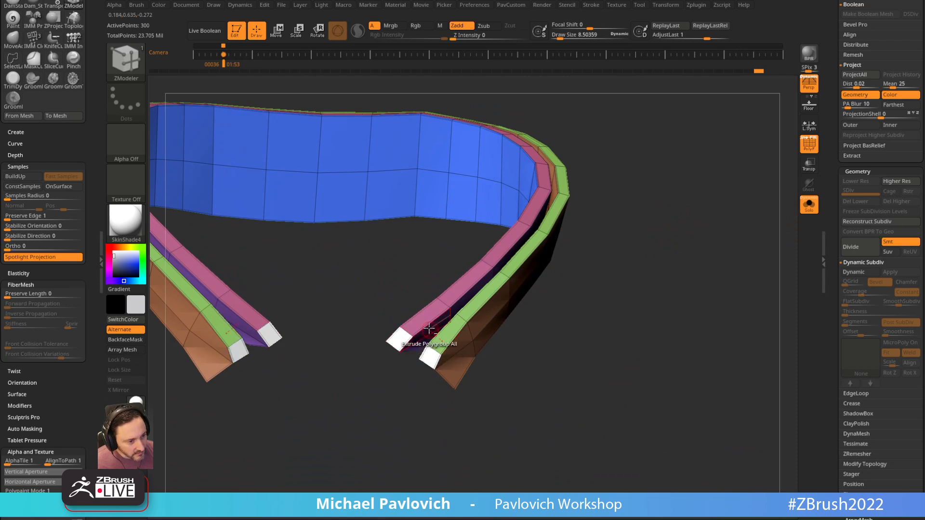
# Try deleting the marked faces at the collar's front ends and bridging the two holes between the inner and outer layers.
pyautogui.press('space')
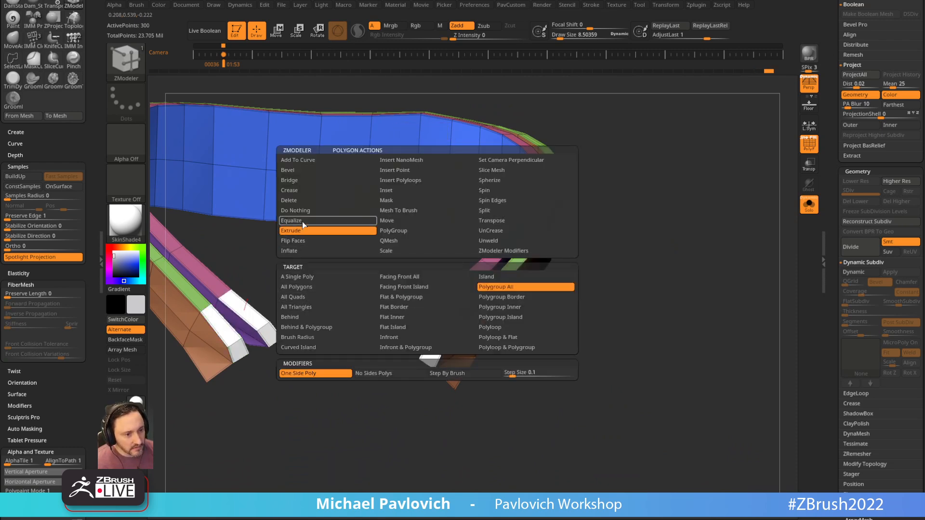
pyautogui.click(303, 204)
pyautogui.click(436, 319)
pyautogui.moveTo(554, 308); pyautogui.dragTo(588, 275)
pyautogui.press('space')
pyautogui.click(341, 262)
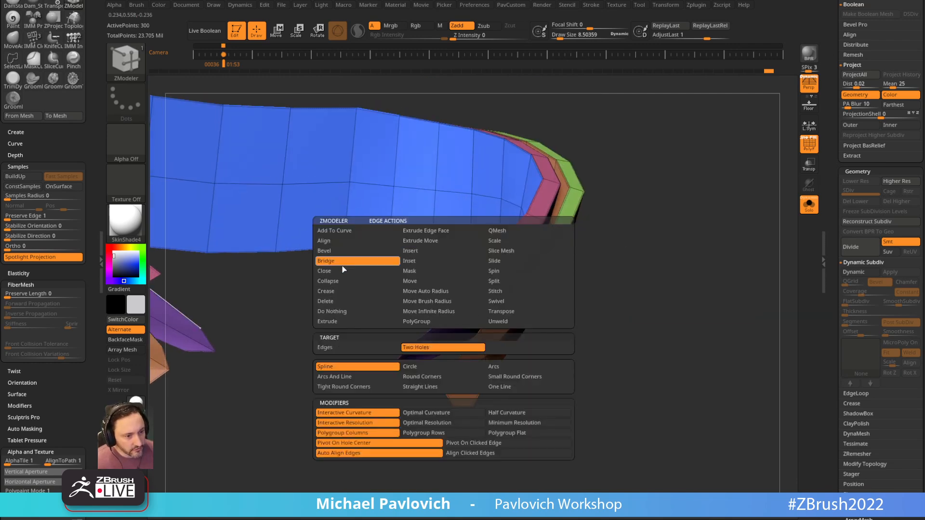
pyautogui.moveTo(521, 336); pyautogui.dragTo(506, 336)
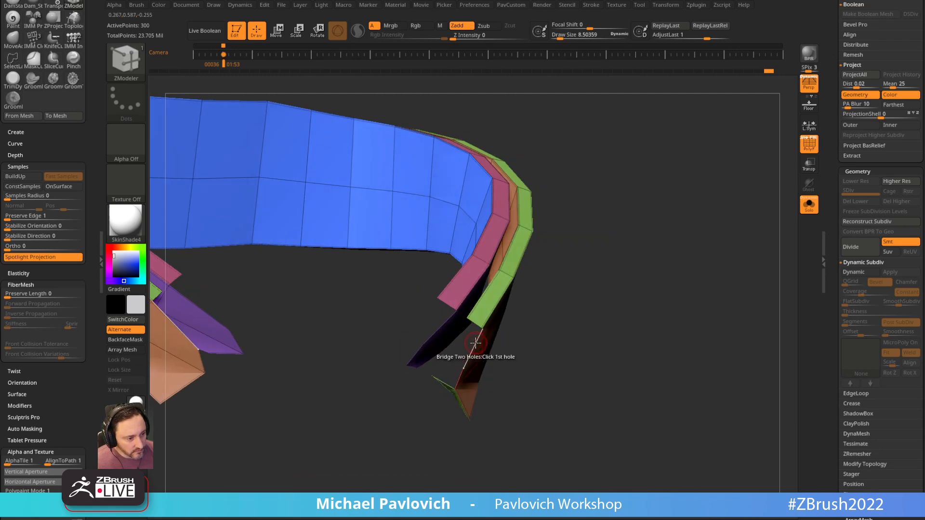
pyautogui.moveTo(443, 324); pyautogui.dragTo(566, 343)
pyautogui.moveTo(664, 295); pyautogui.dragTo(654, 314)
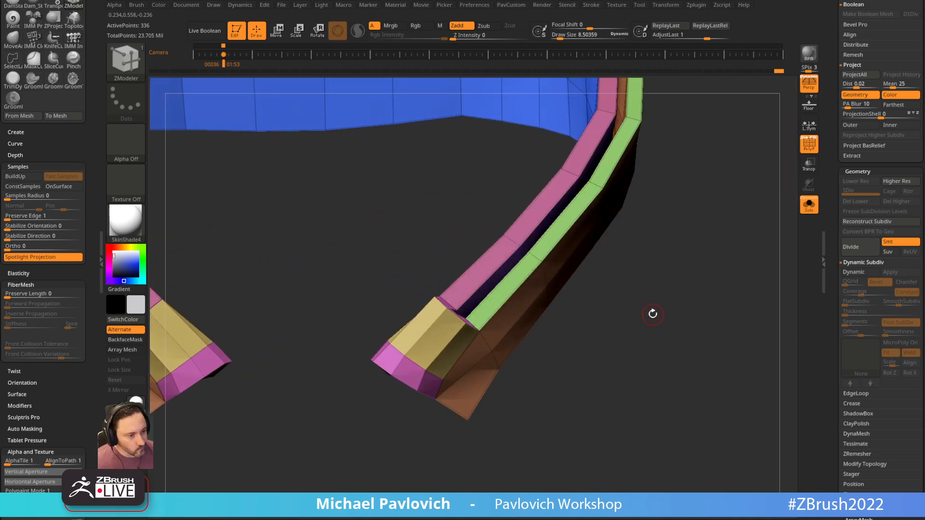
# Try joining facing polygons of the inner and outer collar layers with the Bridge Two Polys action.
pyautogui.press('space')
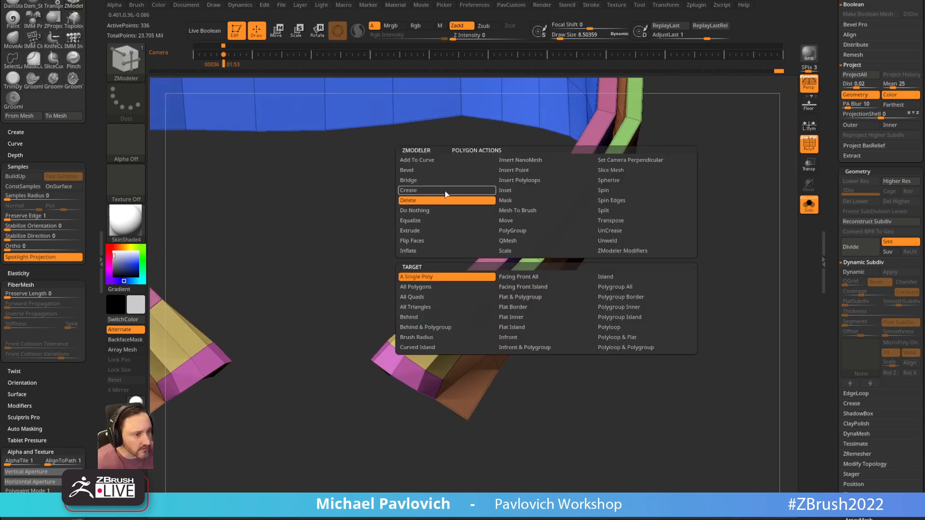
pyautogui.click(437, 181)
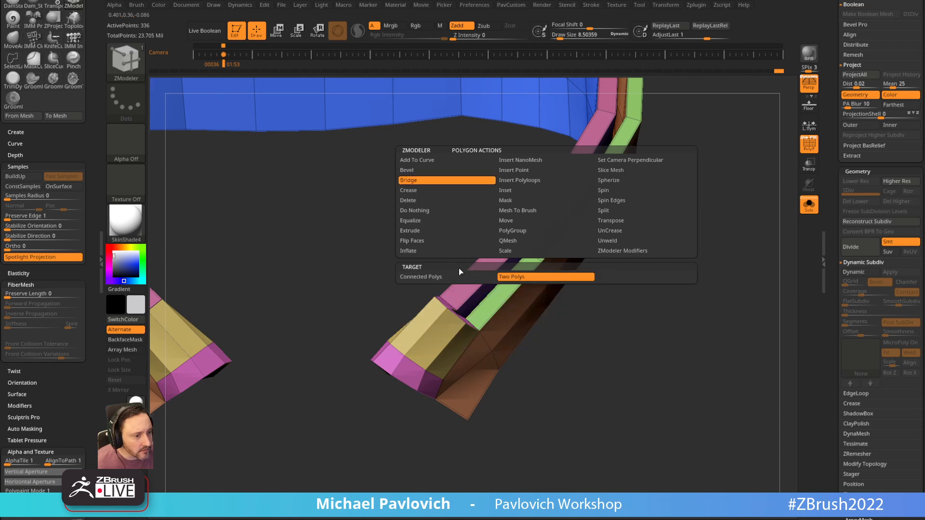
pyautogui.press('space')
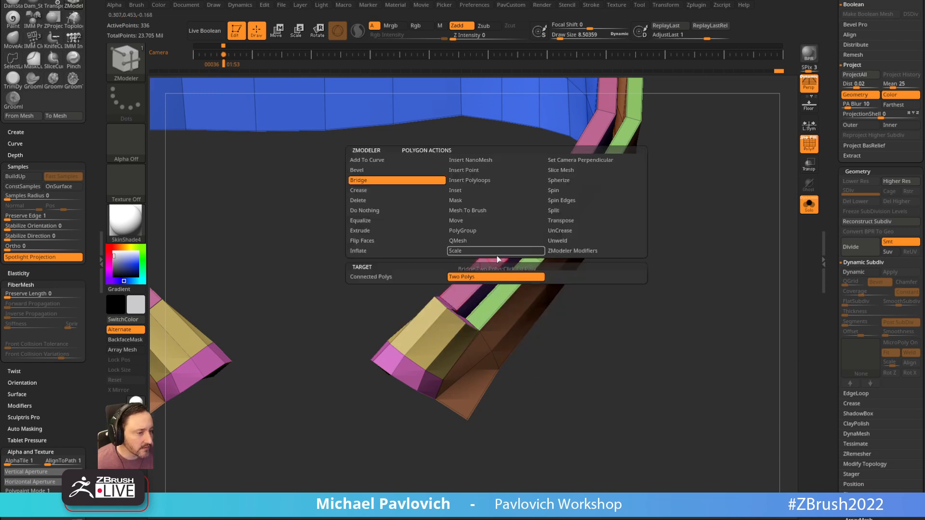
pyautogui.click(470, 281)
pyautogui.click(496, 294)
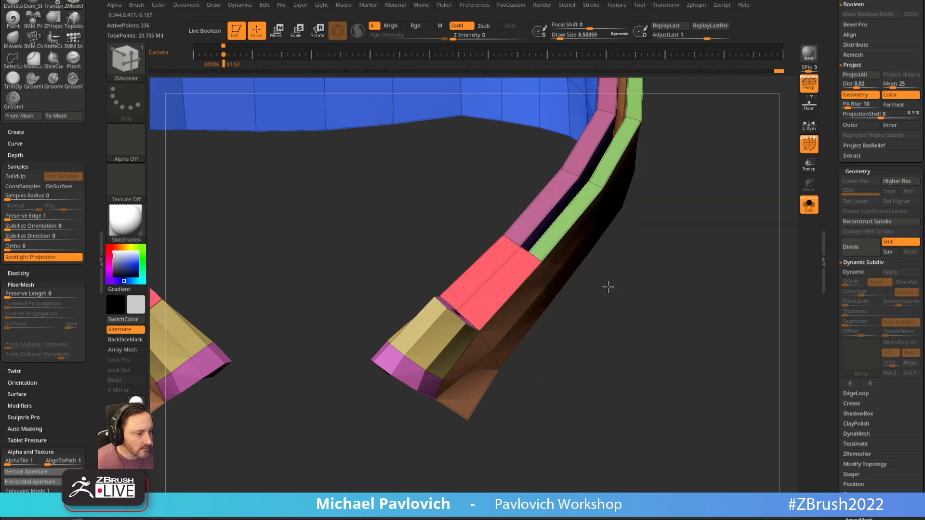
# Try deleting a marked stretch of edge faces midway along both collar layers and bridging the resulting two holes.
pyautogui.moveTo(686, 287); pyautogui.dragTo(598, 337)
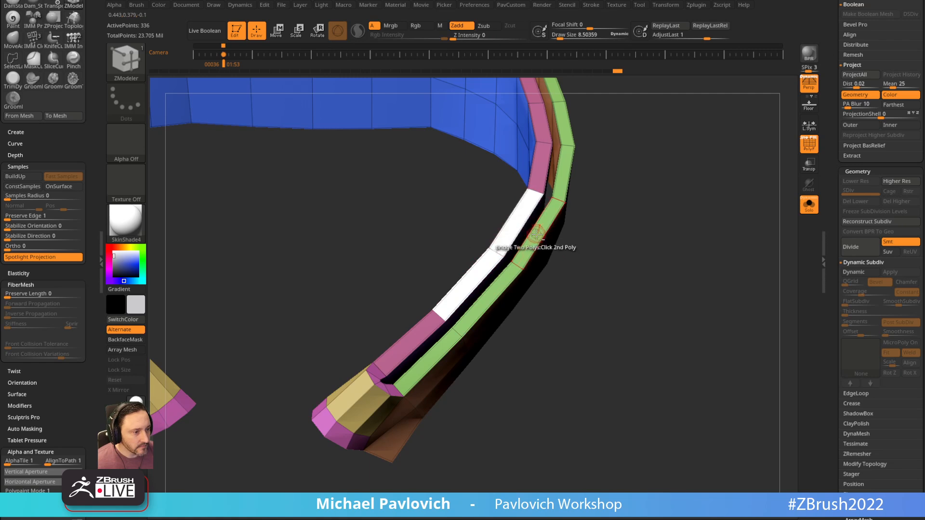
pyautogui.press('space')
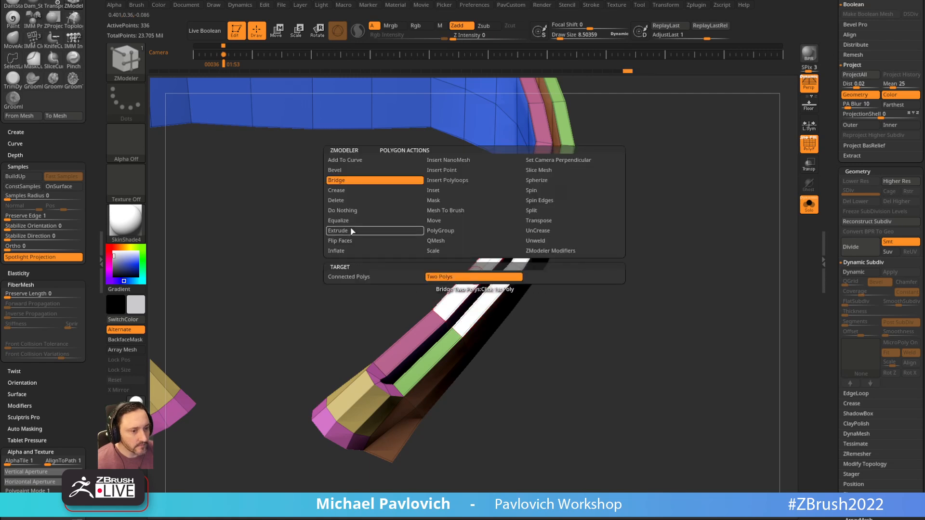
pyautogui.click(350, 201)
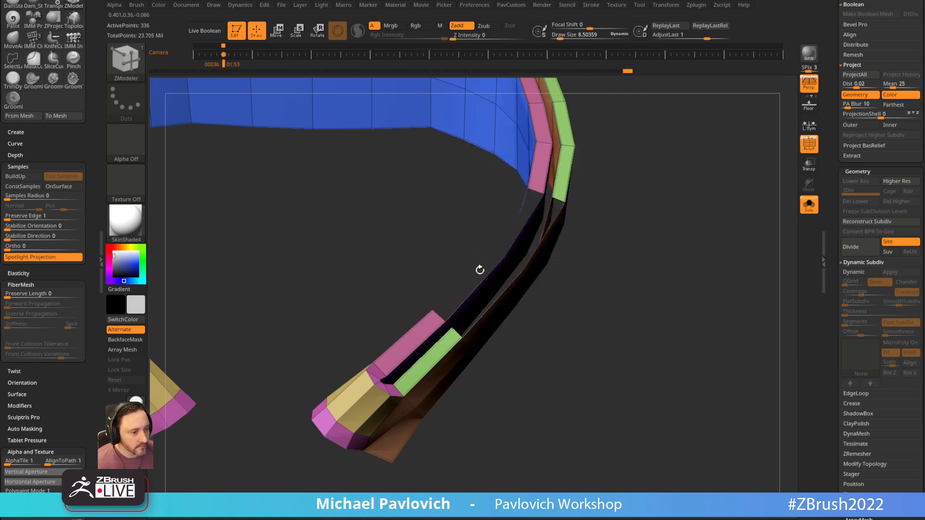
pyautogui.click(485, 280)
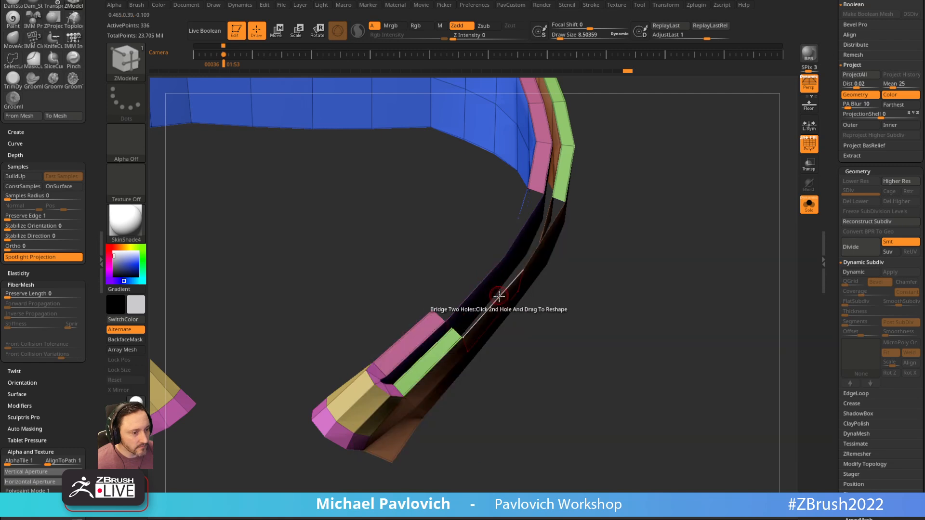
pyautogui.click(503, 291)
pyautogui.moveTo(602, 305)
pyautogui.mouseDown()
pyautogui.moveTo(663, 316)
pyautogui.moveTo(661, 252)
pyautogui.moveTo(636, 263)
pyautogui.moveTo(648, 274)
pyautogui.moveTo(630, 314)
pyautogui.moveTo(649, 306)
pyautogui.moveTo(555, 266)
pyautogui.mouseUp()
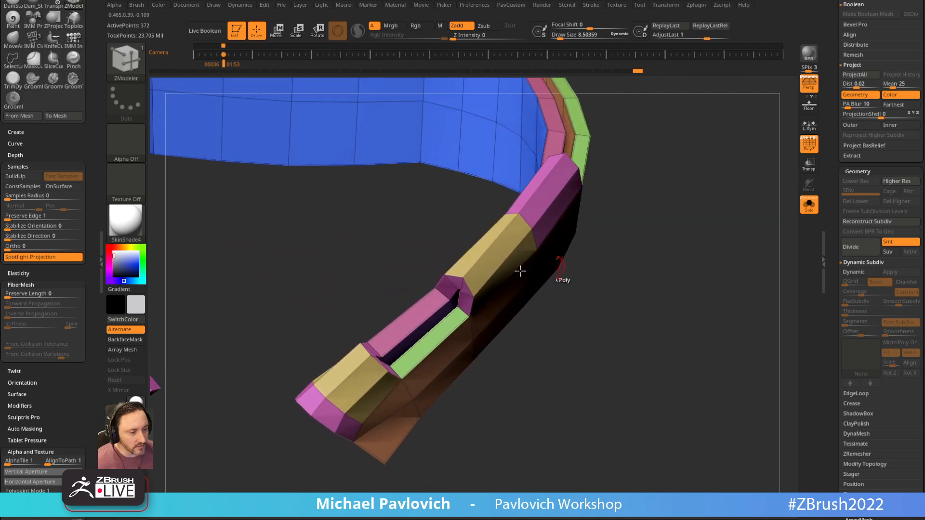
# Try a Polygroup All QMesh from the second bridged section toward the front bridge, and undo it.
pyautogui.press('space')
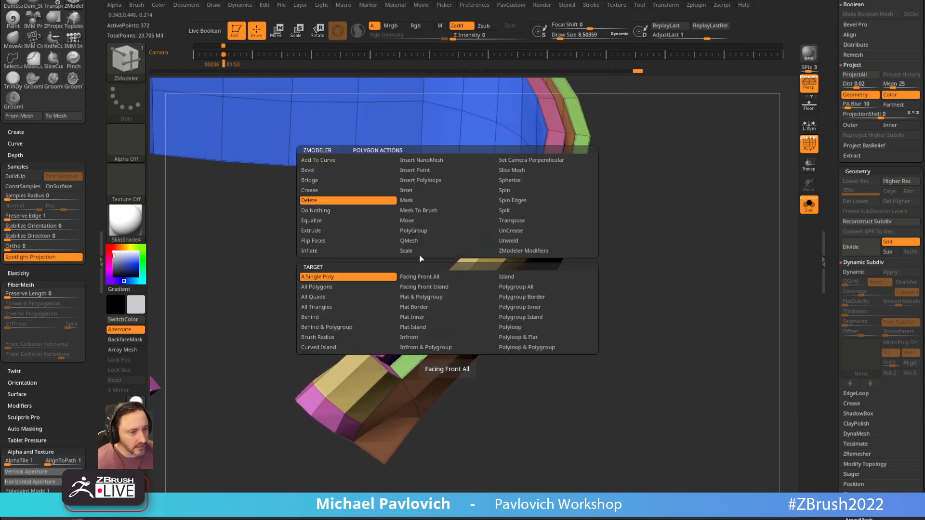
pyautogui.press('space')
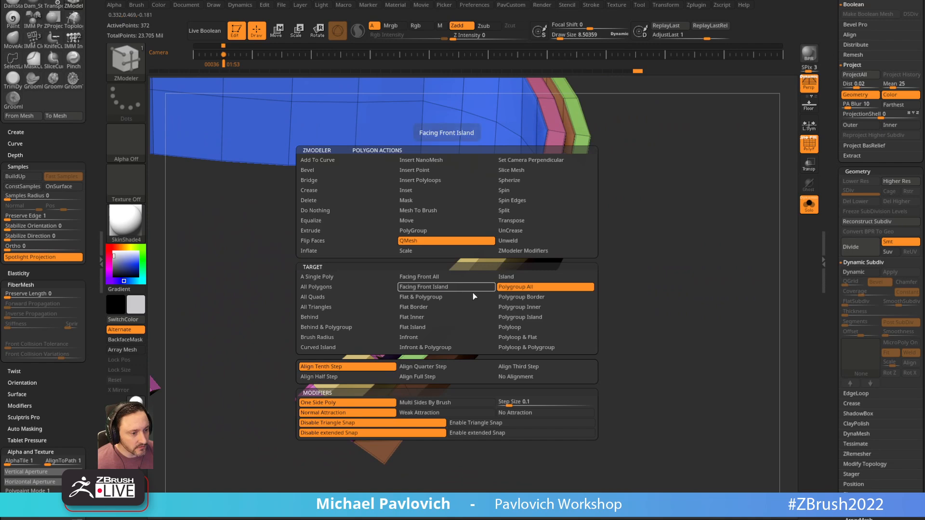
pyautogui.moveTo(446, 287); pyautogui.dragTo(346, 372)
pyautogui.hotkey('ctrl', 'z')
# Undo the bridges, face deletions and temporary face marking on the two collar layers.
pyautogui.moveTo(398, 329)
pyautogui.mouseDown(button='right')
pyautogui.moveTo(351, 310)
pyautogui.moveTo(363, 366)
pyautogui.mouseUp(button='right')
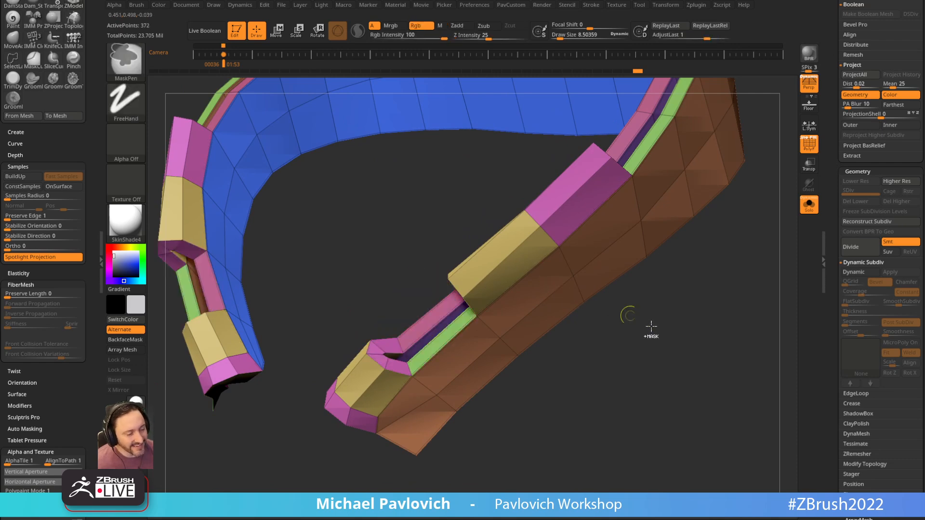
pyautogui.press('f')
pyautogui.moveTo(640, 296); pyautogui.dragTo(448, 360, button='right')
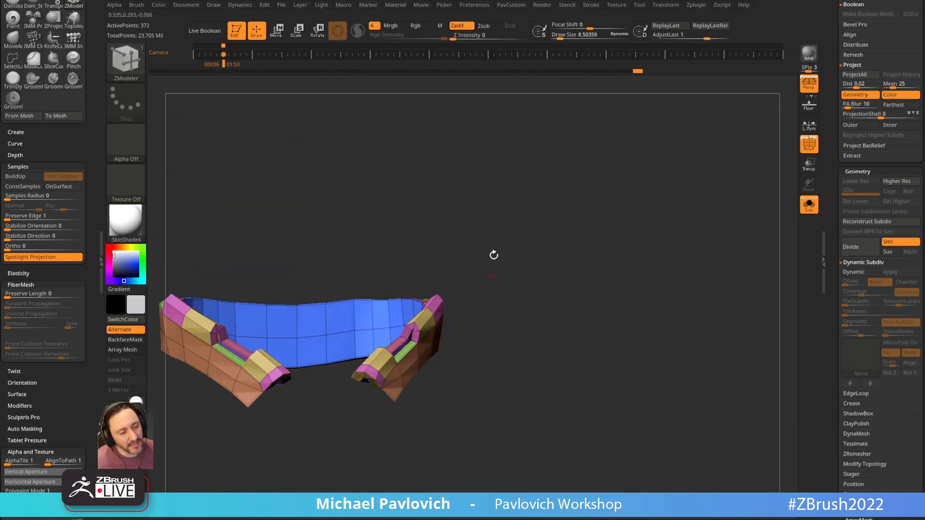
pyautogui.moveTo(494, 270); pyautogui.dragTo(508, 243, button='right')
pyautogui.moveTo(490, 301)
pyautogui.mouseDown(button='right')
pyautogui.moveTo(631, 280)
pyautogui.moveTo(467, 340)
pyautogui.moveTo(605, 244)
pyautogui.moveTo(585, 247)
pyautogui.moveTo(630, 211)
pyautogui.moveTo(615, 211)
pyautogui.moveTo(627, 228)
pyautogui.moveTo(601, 244)
pyautogui.mouseUp(button='right')
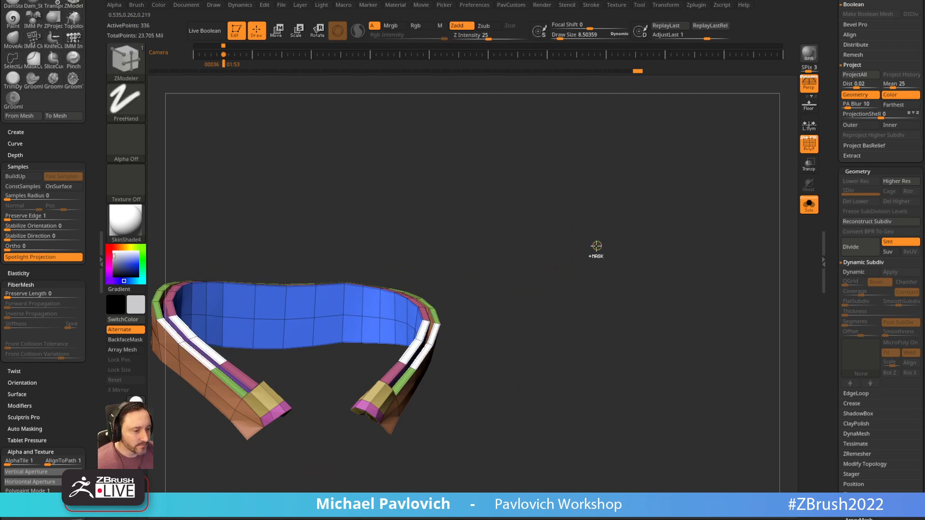
pyautogui.hotkey('ctrl', 'z')
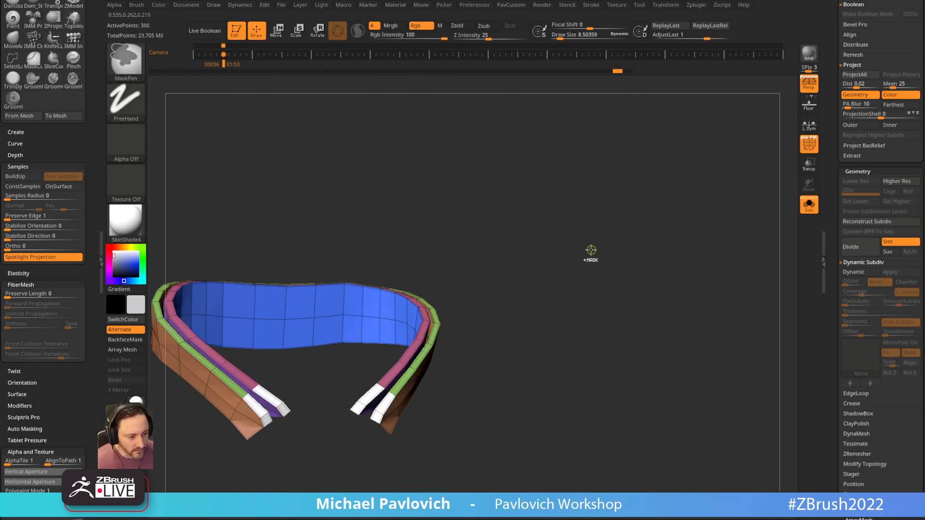
pyautogui.moveTo(595, 261); pyautogui.dragTo(580, 242, button='right')
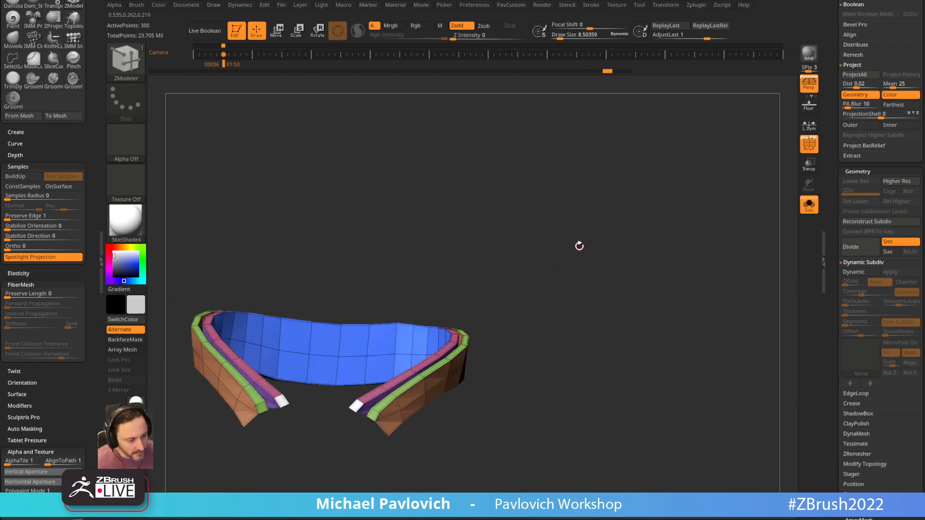
pyautogui.hotkey('ctrl', 'z')
# Switch to the Standard brush and duplicate the collar subtool.
pyautogui.press('b')
pyautogui.press('s')
pyautogui.press('t')
pyautogui.press('s')
pyautogui.moveTo(566, 271); pyautogui.dragTo(579, 290, button='right')
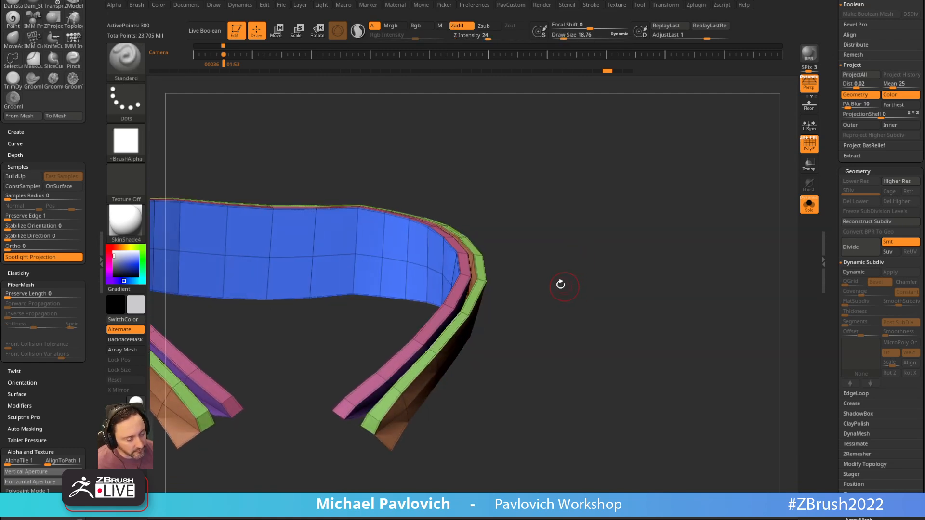
pyautogui.scroll(7, 847, 226)
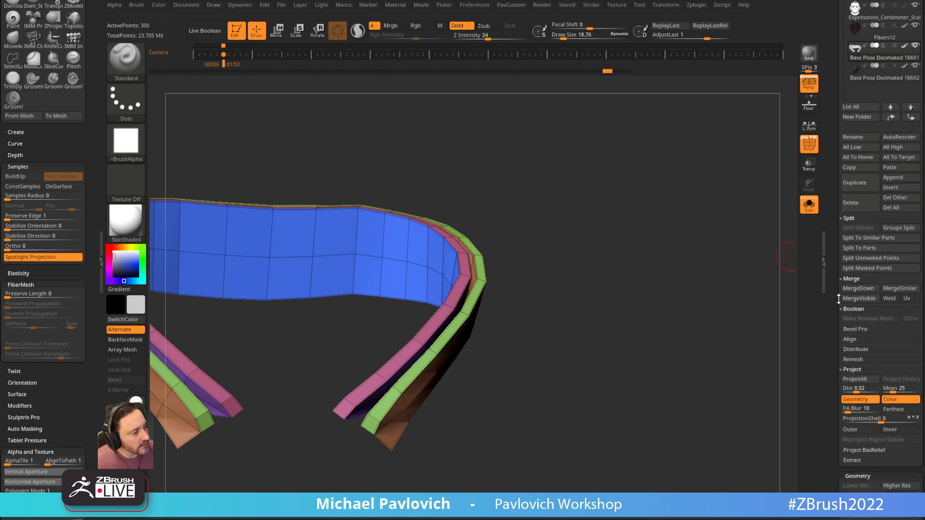
pyautogui.click(843, 219)
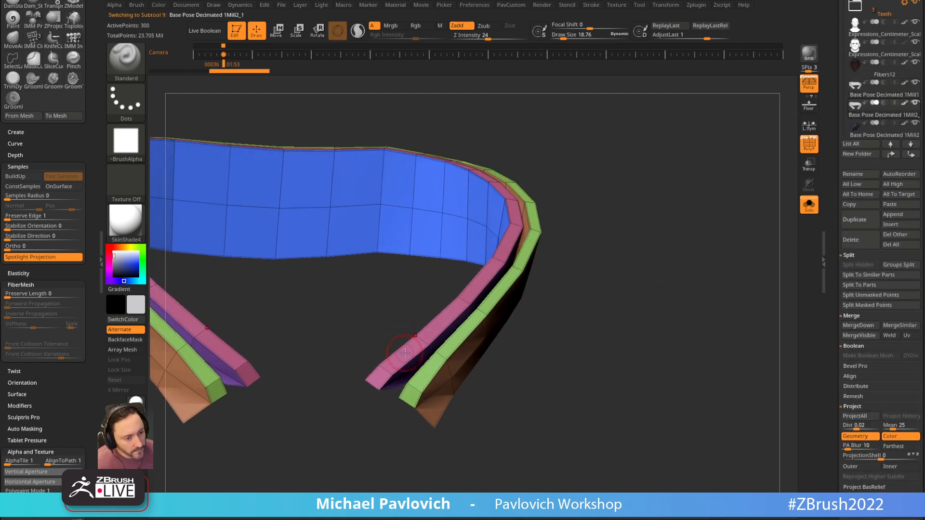
# Reduce the duplicate to the inner band's narrow rim polygroup, deleting all its other geometry.
pyautogui.keyDown('ctrl'); pyautogui.keyDown('shift'); pyautogui.click(424, 347); pyautogui.keyUp('shift'); pyautogui.keyUp('ctrl')
pyautogui.hotkey('ctrl', 'q')
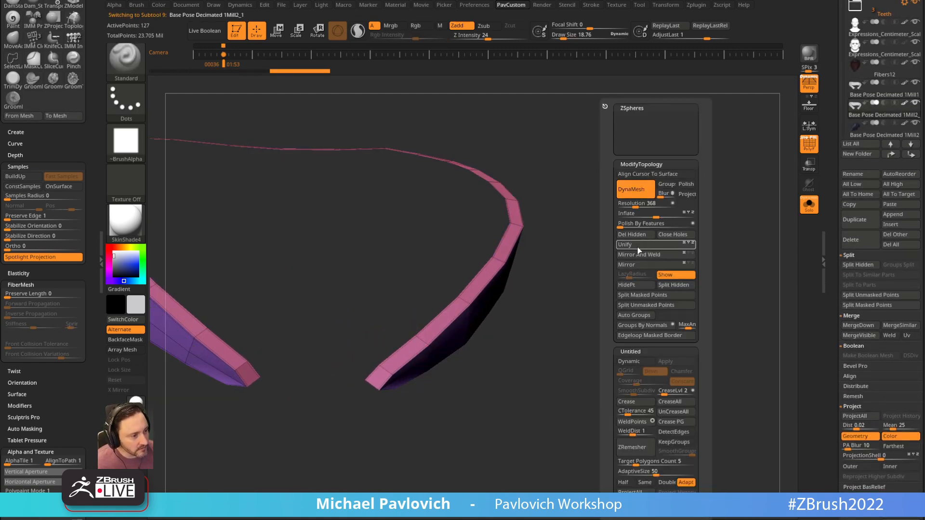
pyautogui.click(637, 236)
pyautogui.moveTo(601, 258); pyautogui.dragTo(540, 289)
pyautogui.keyDown('ctrl'); pyautogui.keyDown('shift'); pyautogui.click(480, 336); pyautogui.keyUp('shift'); pyautogui.keyUp('ctrl')
pyautogui.keyDown('ctrl'); pyautogui.keyDown('shift'); pyautogui.moveTo(673, 196); pyautogui.dragTo(704, 272); pyautogui.keyUp('shift'); pyautogui.keyUp('ctrl')
pyautogui.hotkey('ctrl', 'q')
pyautogui.click(667, 237)
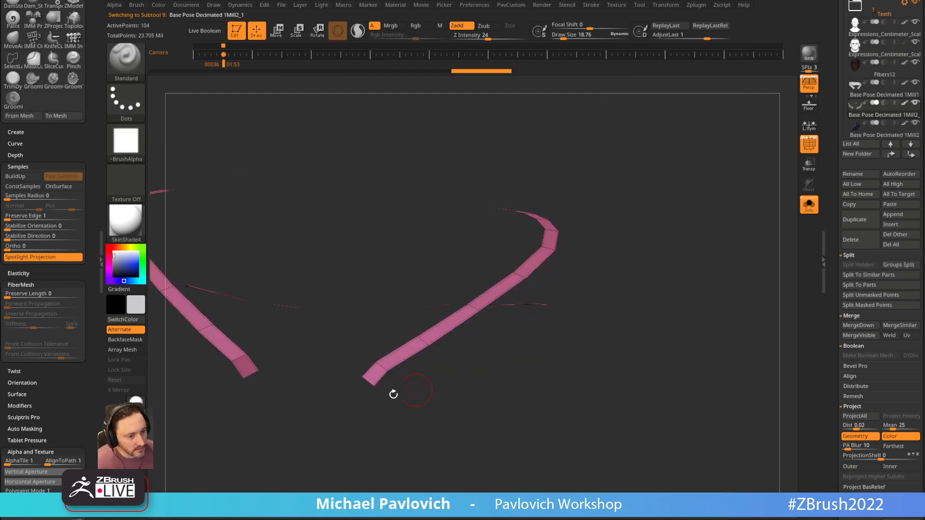
# Delete the end faces at the rim strip's front tips with ZModeler, separating the upper and lower strips.
pyautogui.press('b')
pyautogui.press('z')
pyautogui.press('m')
pyautogui.keyDown('alt'); pyautogui.click(375, 374); pyautogui.keyUp('alt')
pyautogui.moveTo(659, 317)
pyautogui.mouseDown()
pyautogui.moveTo(615, 340)
pyautogui.moveTo(657, 316)
pyautogui.moveTo(379, 376)
pyautogui.mouseUp()
pyautogui.press('space')
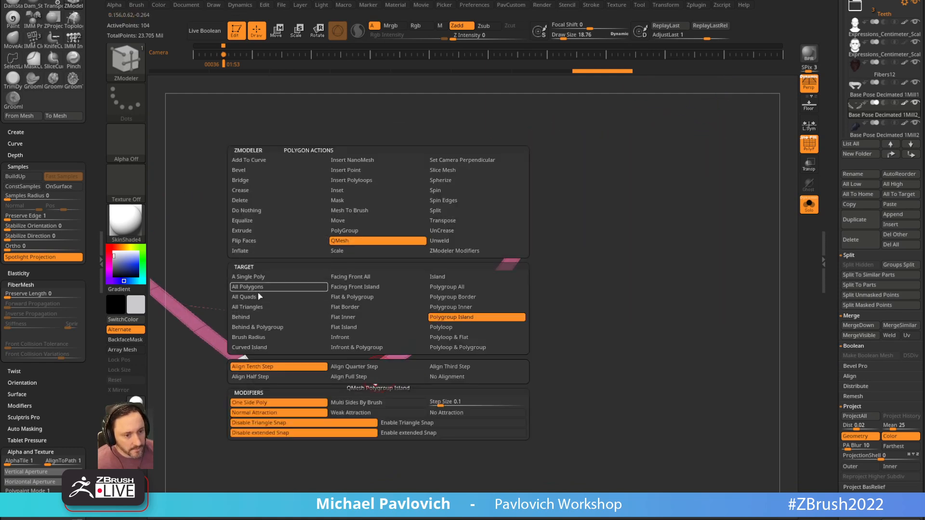
pyautogui.click(240, 200)
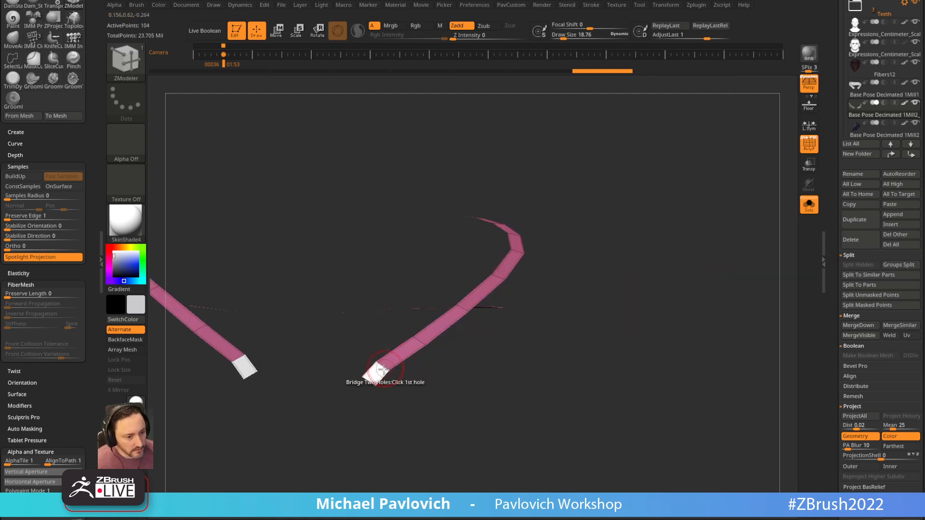
pyautogui.click(373, 376)
# Auto-group the separated strips, isolate the upper one and delete the hidden geometry.
pyautogui.hotkey('ctrl', 'q')
pyautogui.click(604, 314)
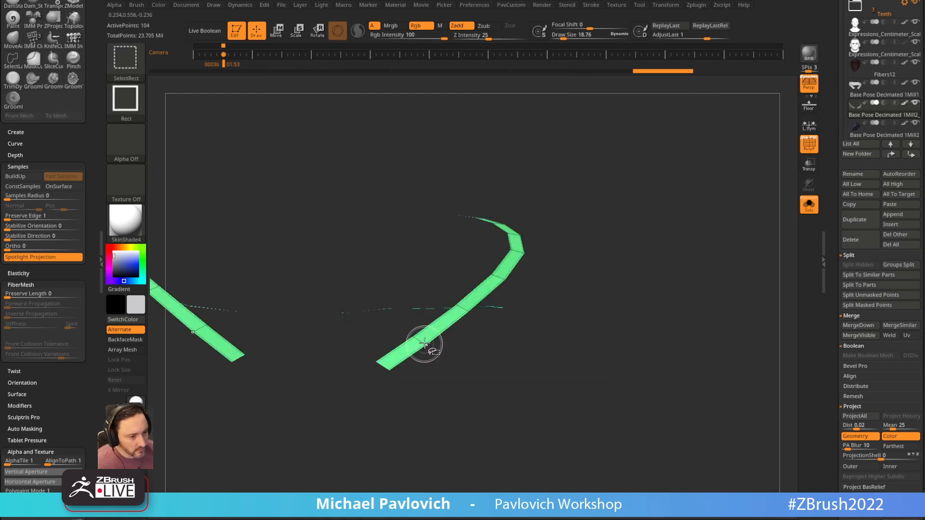
pyautogui.hotkey('ctrl', 'q')
# Insert a single edge loop lengthwise down the strip and give its two halves separate polygroups.
pyautogui.press('space')
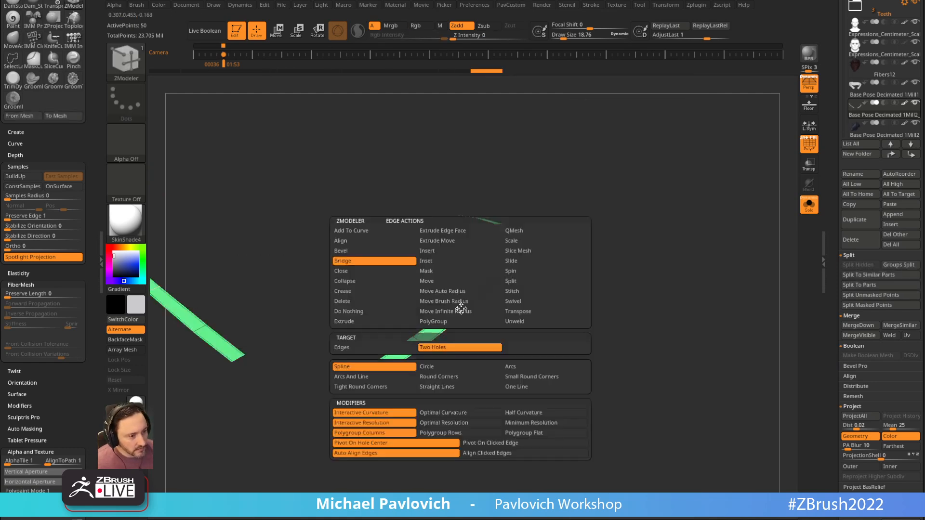
pyautogui.click(439, 252)
pyautogui.click(463, 308)
pyautogui.press('space')
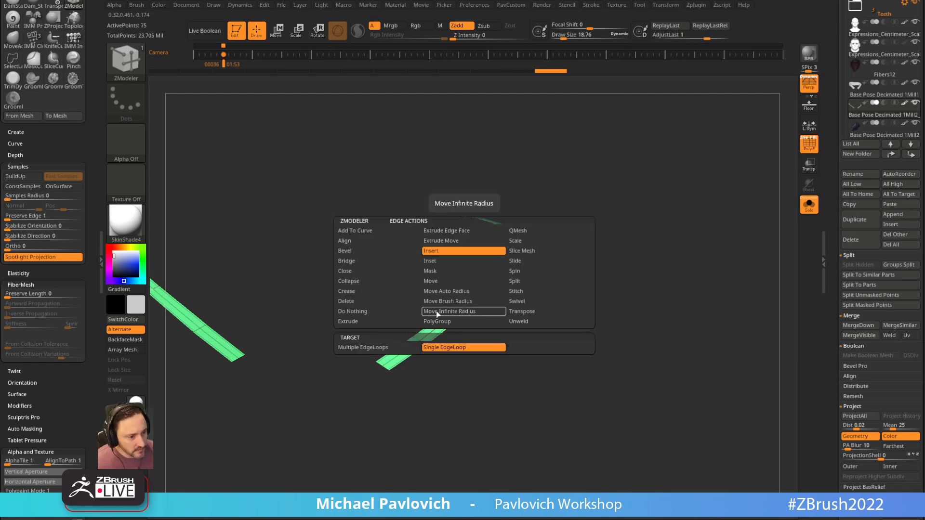
pyautogui.click(436, 321)
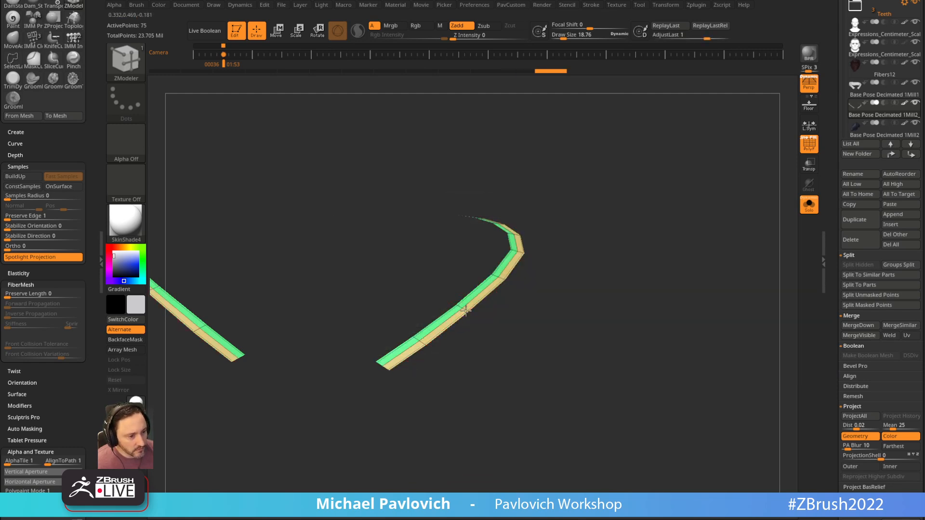
pyautogui.click(462, 319)
# Subdivide the strip once and delete its lower subdivision level.
pyautogui.hotkey('ctrl', 'd')
pyautogui.keyDown('alt'); pyautogui.moveTo(652, 251); pyautogui.dragTo(641, 261); pyautogui.keyUp('alt')
pyautogui.press('1')
pyautogui.moveTo(839, 250); pyautogui.dragTo(851, 217)
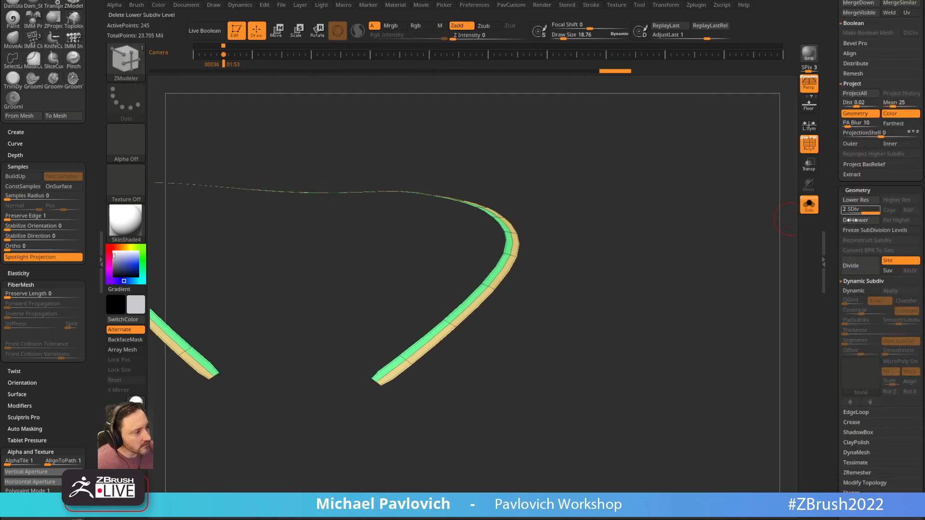
pyautogui.click(854, 223)
# Delete the two extra lengthwise edge loops from the strip, keeping only the one along its centre.
pyautogui.keyDown('alt'); pyautogui.moveTo(536, 304); pyautogui.dragTo(541, 336); pyautogui.keyUp('alt')
pyautogui.press('space')
pyautogui.click(444, 252)
pyautogui.click(431, 347)
pyautogui.keyDown('alt'); pyautogui.click(426, 344); pyautogui.keyUp('alt')
pyautogui.keyDown('alt'); pyautogui.click(415, 336); pyautogui.keyUp('alt')
# Load the SimpleTubeAgain curve brush from the brush library.
pyautogui.moveTo(603, 303)
pyautogui.keyDown('alt'); pyautogui.mouseDown()
pyautogui.moveTo(606, 283)
pyautogui.moveTo(582, 273)
pyautogui.moveTo(607, 275)
pyautogui.moveTo(578, 256)
pyautogui.moveTo(627, 258)
pyautogui.mouseUp(); pyautogui.keyUp('alt')
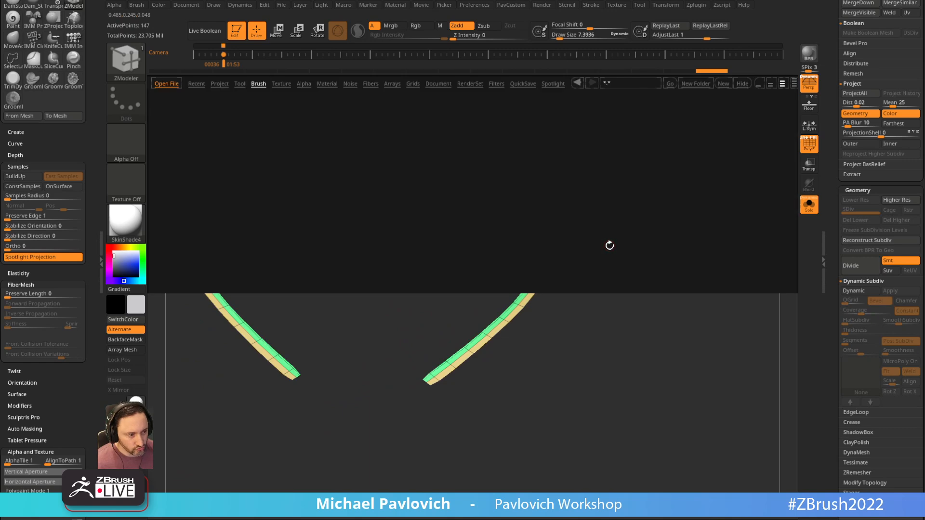
pyautogui.moveTo(550, 221); pyautogui.dragTo(485, 216)
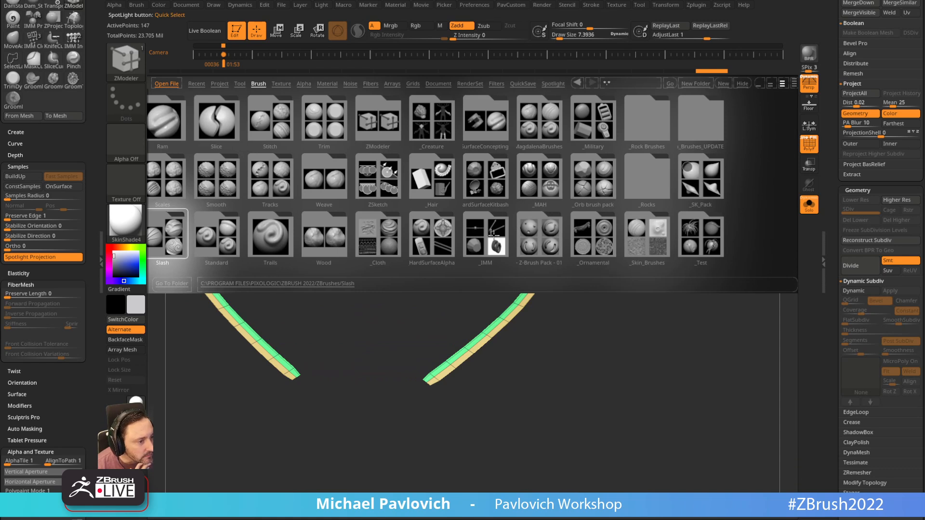
pyautogui.moveTo(417, 229); pyautogui.dragTo(457, 221)
pyautogui.click(455, 220)
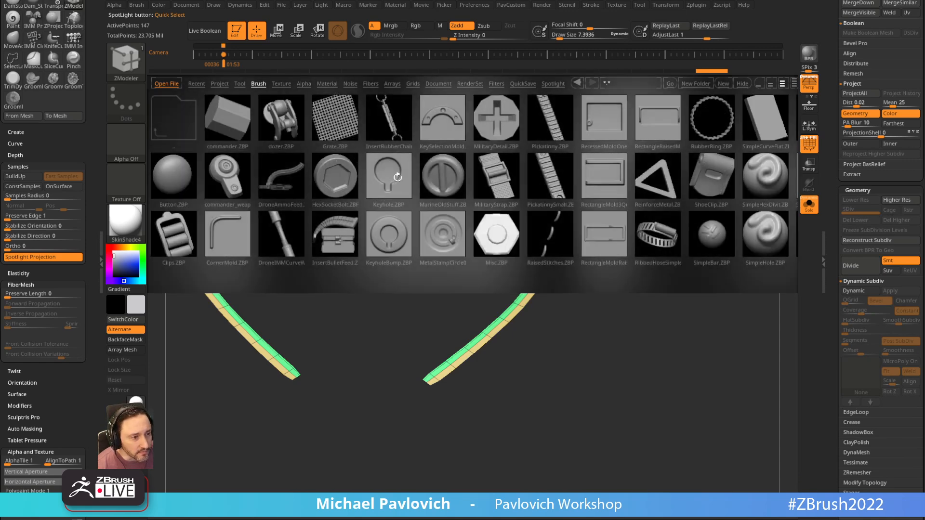
pyautogui.scroll(-5, 363, 178)
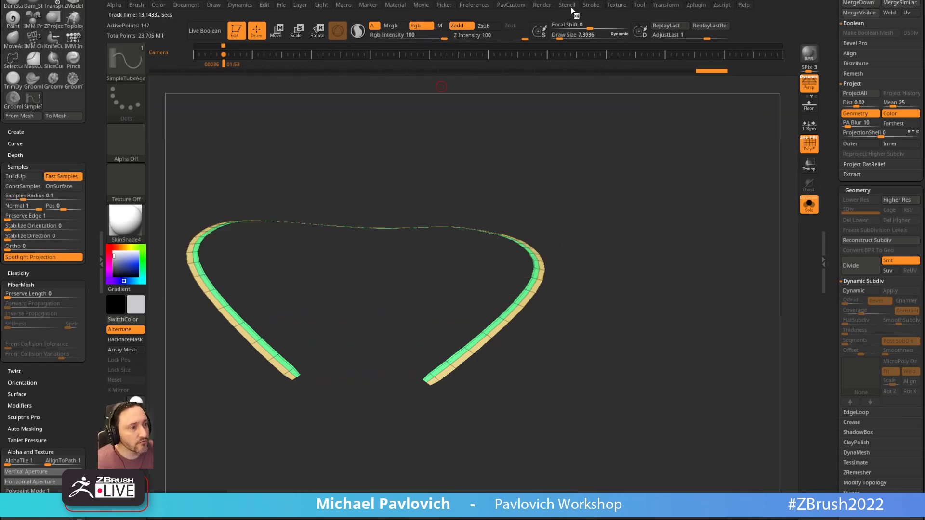
# Dock the Stroke settings at the side and expand the Curve, Curve Functions and Curve Modifiers sections.
pyautogui.click(589, 7)
pyautogui.moveTo(585, 16); pyautogui.dragTo(48, 105)
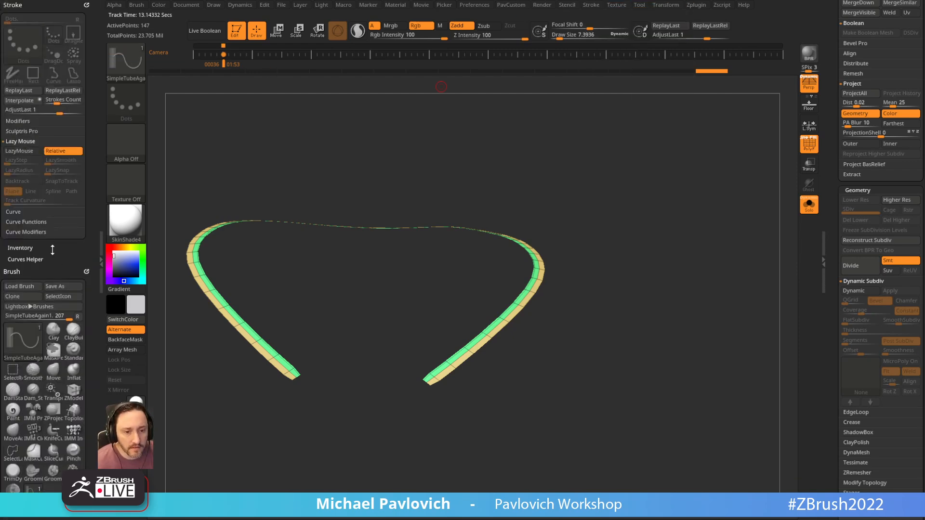
pyautogui.click(39, 232)
pyautogui.click(35, 222)
pyautogui.click(34, 213)
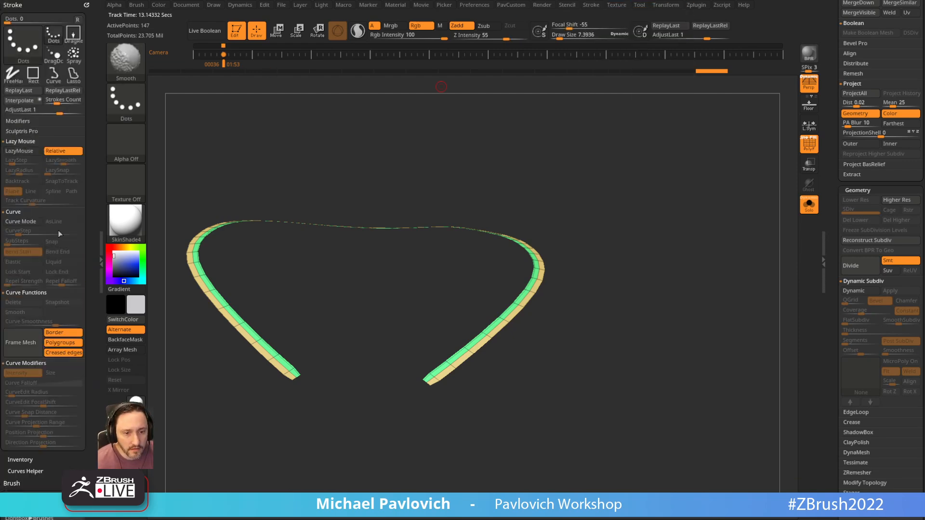
# Frame the strip with a curve from polygroups only, without border or creased edges, and generate a tube at draw size about 24.
pyautogui.click(60, 333)
pyautogui.moveTo(338, 282); pyautogui.dragTo(693, 291)
pyautogui.press('b')
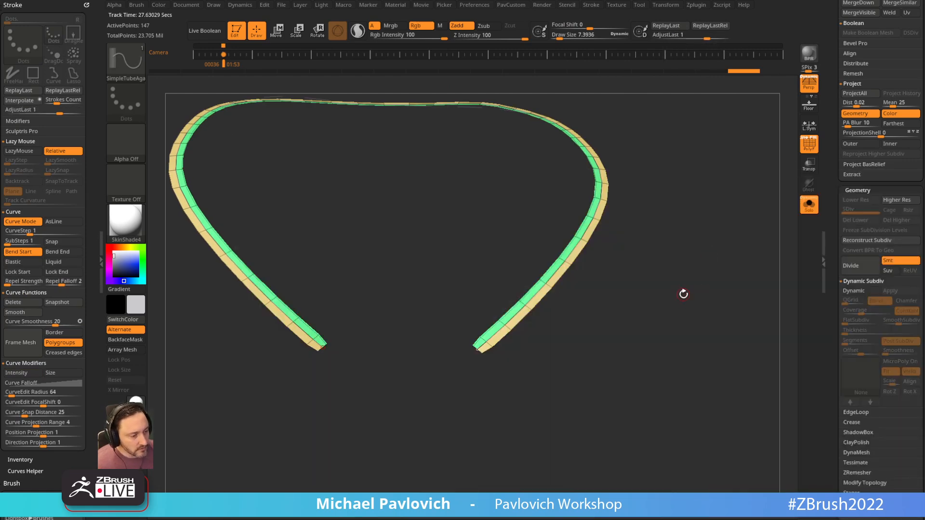
pyautogui.click(534, 296)
pyautogui.moveTo(668, 310)
pyautogui.mouseDown()
pyautogui.moveTo(696, 300)
pyautogui.moveTo(708, 268)
pyautogui.moveTo(710, 279)
pyautogui.mouseUp()
pyautogui.press('s')
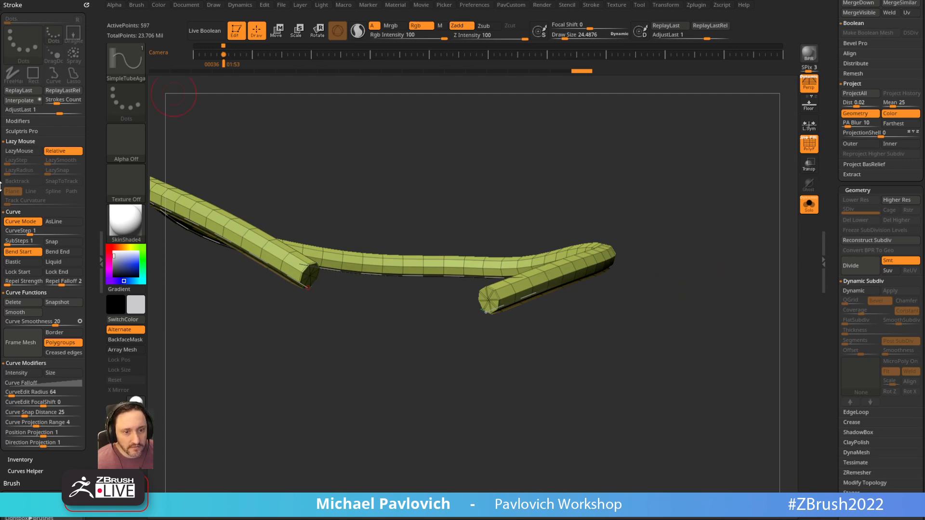
# Set the brush's Imbed depth to 0 and regenerate the tube centred on its curve.
pyautogui.scroll(-10, 1, 183)
pyautogui.scroll(-3, 18, 206)
pyautogui.press('shift')
pyautogui.click(16, 217)
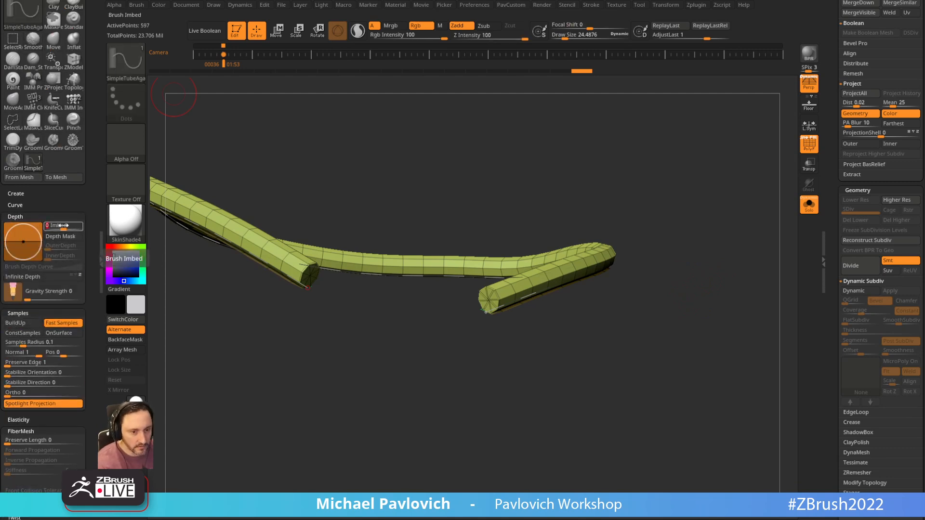
pyautogui.click(533, 295)
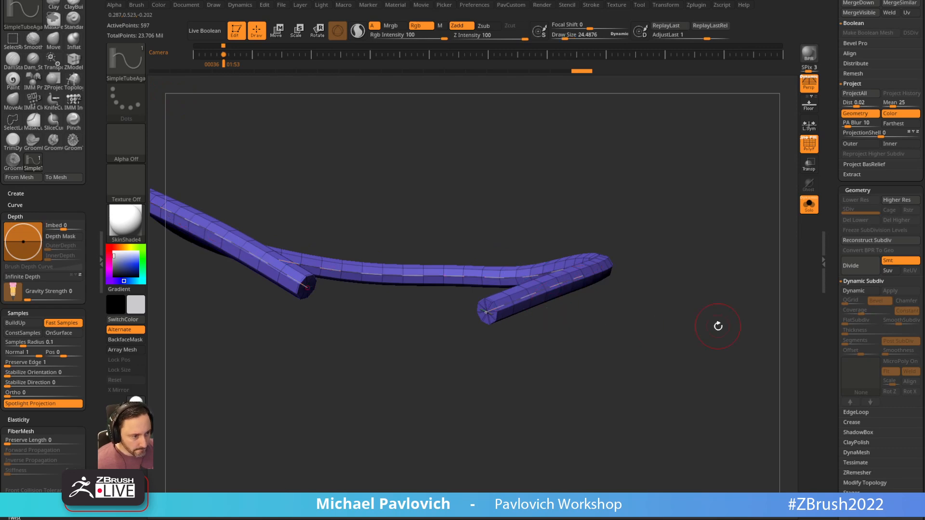
pyautogui.moveTo(719, 326); pyautogui.dragTo(708, 346)
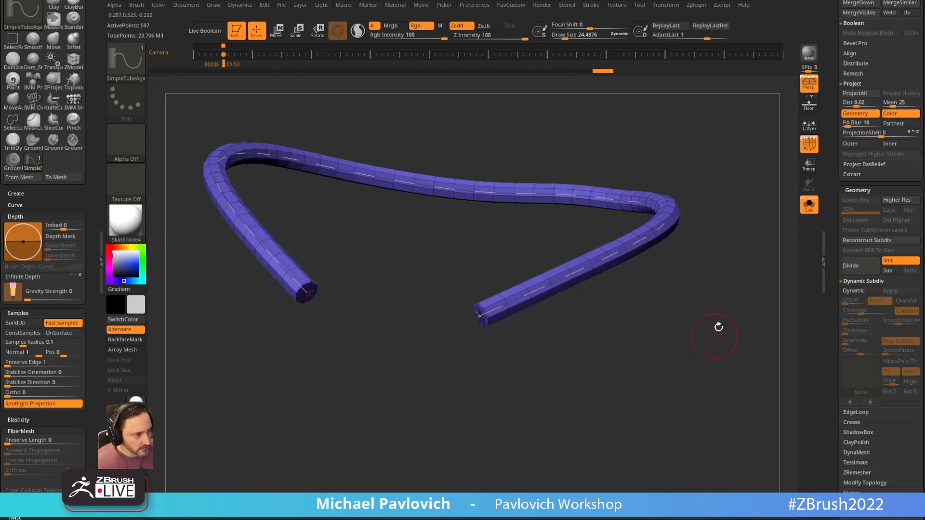
# Delete the guide curve, then hide and delete the original flat strip so only the tube remains.
pyautogui.moveTo(46, 198); pyautogui.dragTo(46, 333)
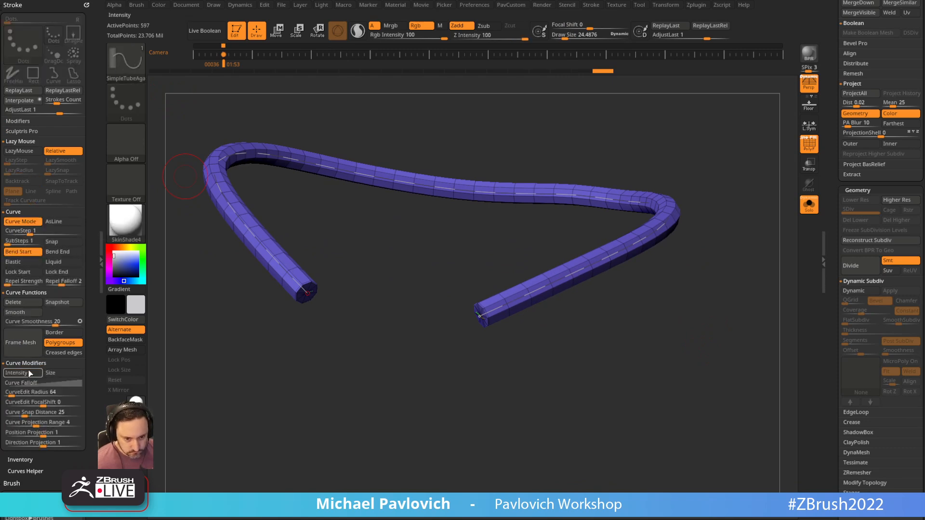
pyautogui.click(21, 304)
pyautogui.press('`')
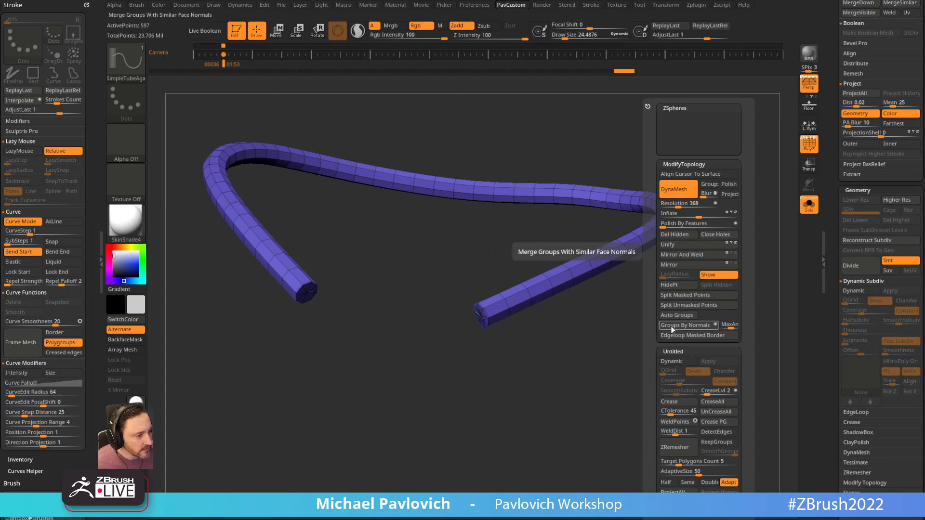
pyautogui.click(671, 286)
pyautogui.keyDown('alt'); pyautogui.moveTo(675, 352); pyautogui.dragTo(659, 373); pyautogui.keyUp('alt')
pyautogui.keyDown('ctrl'); pyautogui.keyDown('shift'); pyautogui.click(660, 373); pyautogui.keyUp('shift'); pyautogui.keyUp('ctrl')
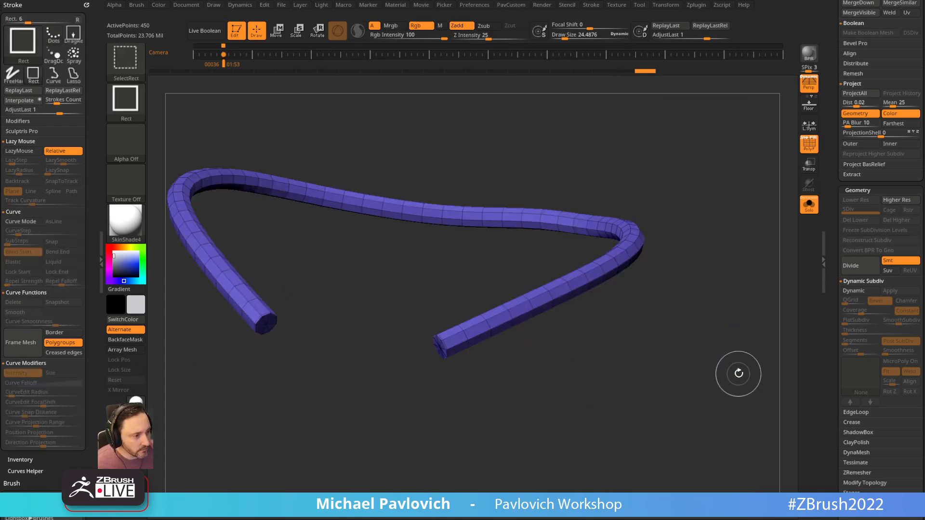
pyautogui.press('`')
pyautogui.click(716, 235)
# Group the tube by normals, isolate its long side surface and delete the two hidden end caps.
pyautogui.moveTo(661, 319)
pyautogui.keyDown('alt'); pyautogui.mouseDown()
pyautogui.moveTo(647, 346)
pyautogui.moveTo(658, 345)
pyautogui.mouseUp(); pyautogui.keyUp('alt')
pyautogui.press('`')
pyautogui.click(643, 326)
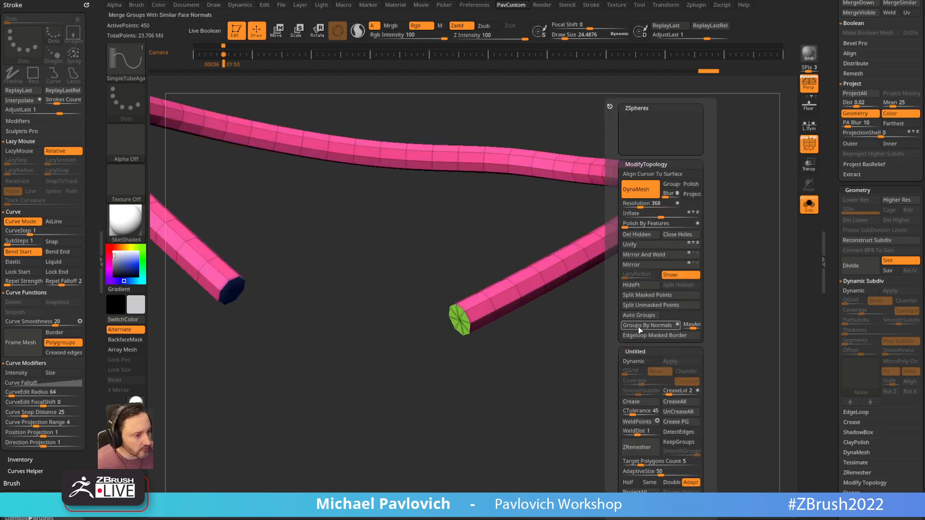
pyautogui.keyDown('ctrl'); pyautogui.keyDown('shift'); pyautogui.click(496, 304); pyautogui.keyUp('shift'); pyautogui.keyUp('ctrl')
pyautogui.press('`')
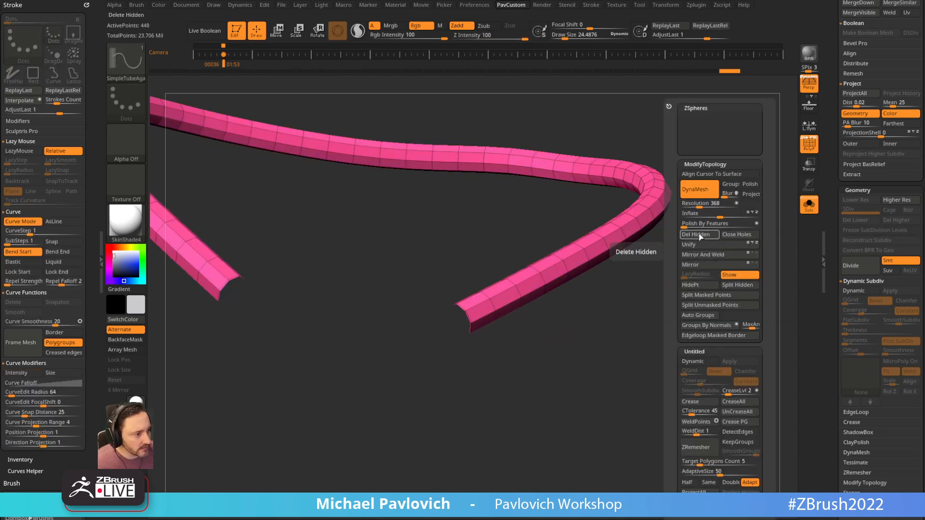
pyautogui.click(717, 265)
# With ZModeler, assign the lengthwise polyloops on the tube's lower half to a separate polygroup.
pyautogui.press('s')
pyautogui.moveTo(582, 314)
pyautogui.mouseDown()
pyautogui.moveTo(574, 241)
pyautogui.moveTo(543, 262)
pyautogui.mouseUp()
pyautogui.press('b')
pyautogui.press('z')
pyautogui.press('m')
pyautogui.press('space')
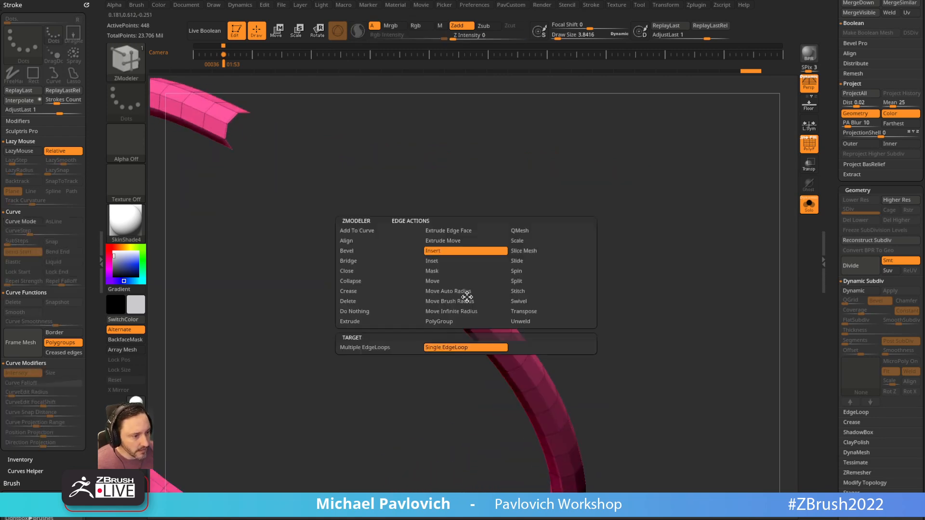
pyautogui.click(438, 322)
pyautogui.click(467, 299)
pyautogui.moveTo(475, 275); pyautogui.dragTo(612, 302)
pyautogui.click(459, 307)
pyautogui.click(442, 311)
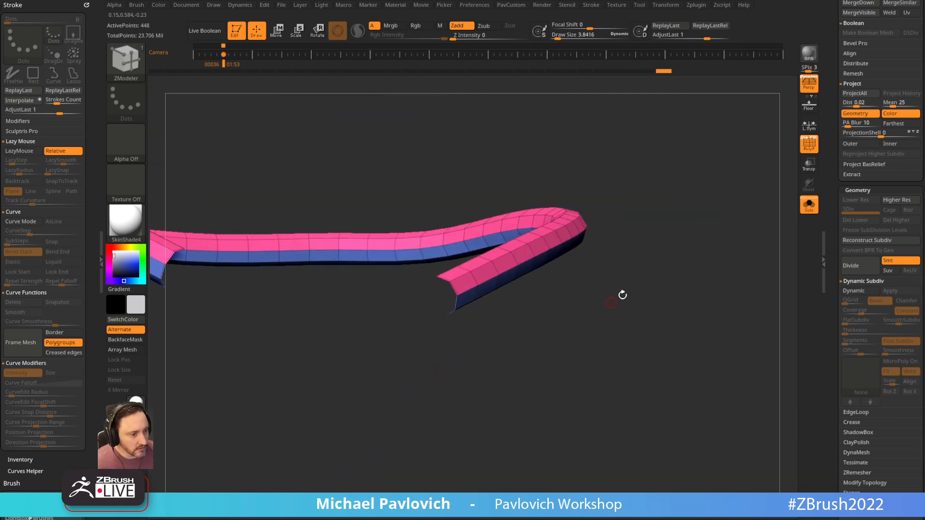
# Isolate the tube's upper half by polygroup and delete the hidden lower half.
pyautogui.press('`')
pyautogui.click(631, 236)
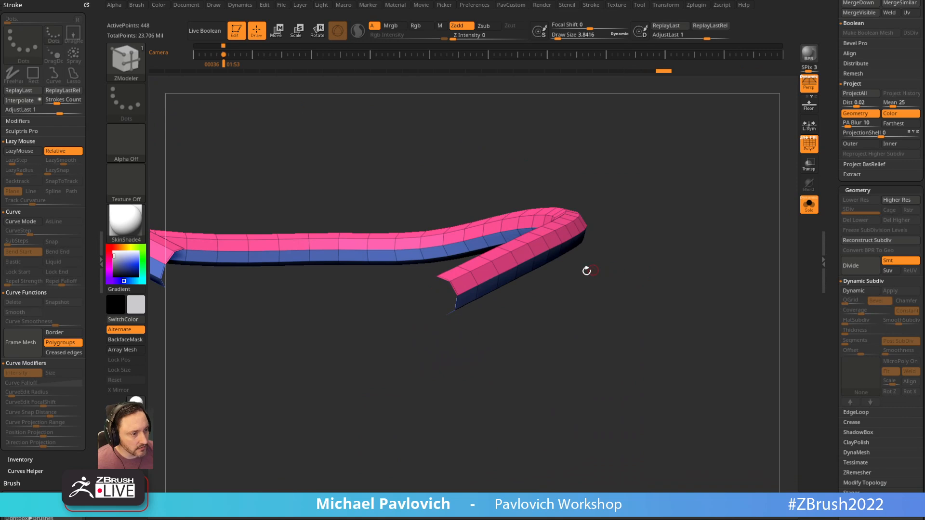
pyautogui.keyDown('ctrl'); pyautogui.keyDown('shift'); pyautogui.click(509, 263); pyautogui.keyUp('shift'); pyautogui.keyUp('ctrl')
pyautogui.press('`')
pyautogui.click(627, 246)
# Extrude the remaining half tube with the Polygroup All target to give it thickness.
pyautogui.moveTo(558, 298); pyautogui.dragTo(506, 294)
pyautogui.press('space')
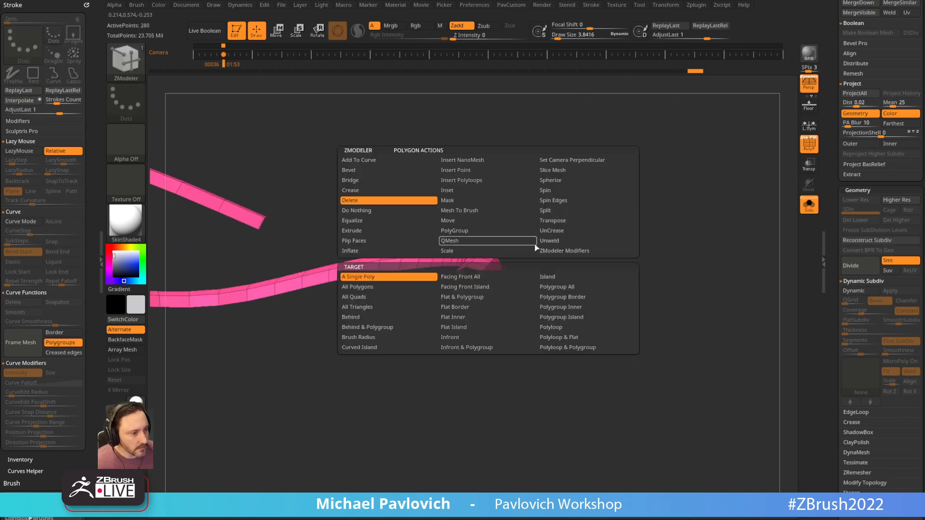
pyautogui.click(405, 231)
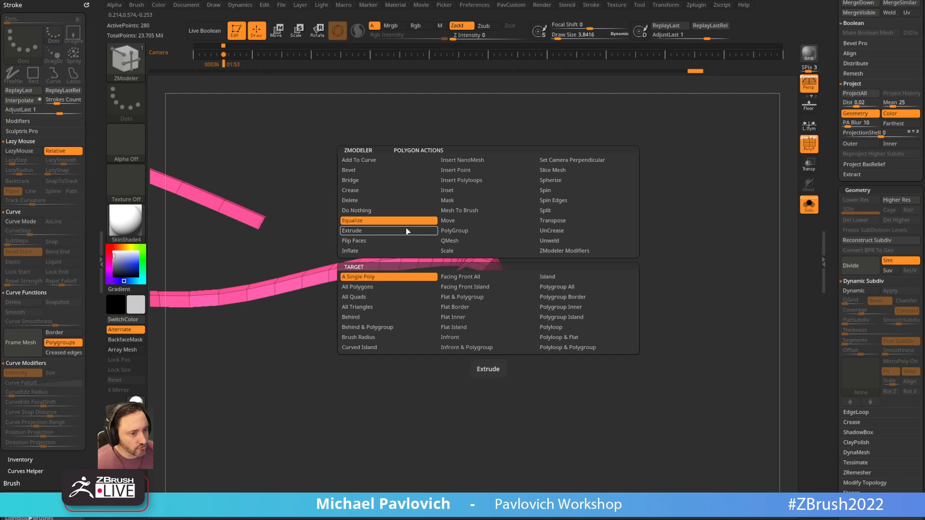
pyautogui.click(550, 287)
pyautogui.moveTo(483, 283); pyautogui.dragTo(501, 289)
# Regroup the thickened half tube by normals so its rims and end faces get their own polygroups.
pyautogui.press('`')
pyautogui.click(532, 446)
pyautogui.moveTo(489, 394); pyautogui.dragTo(642, 272)
pyautogui.press('`')
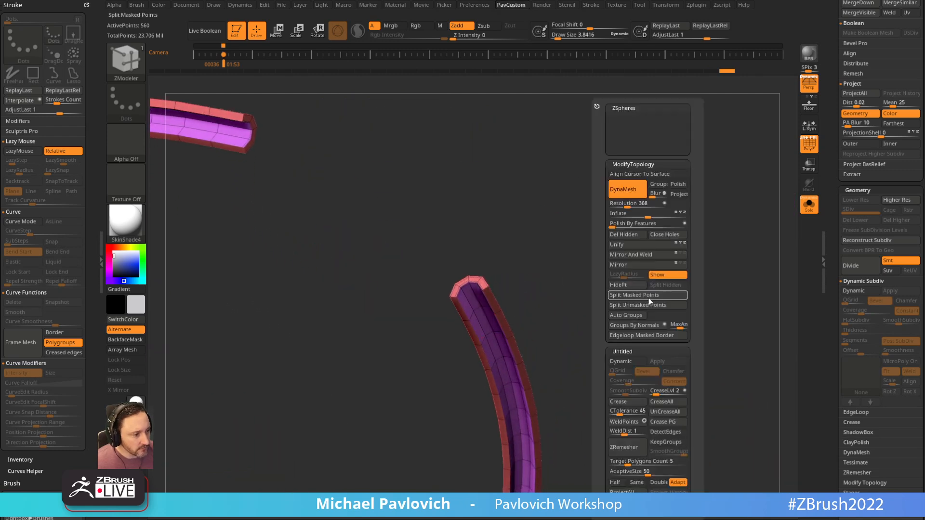
pyautogui.click(634, 323)
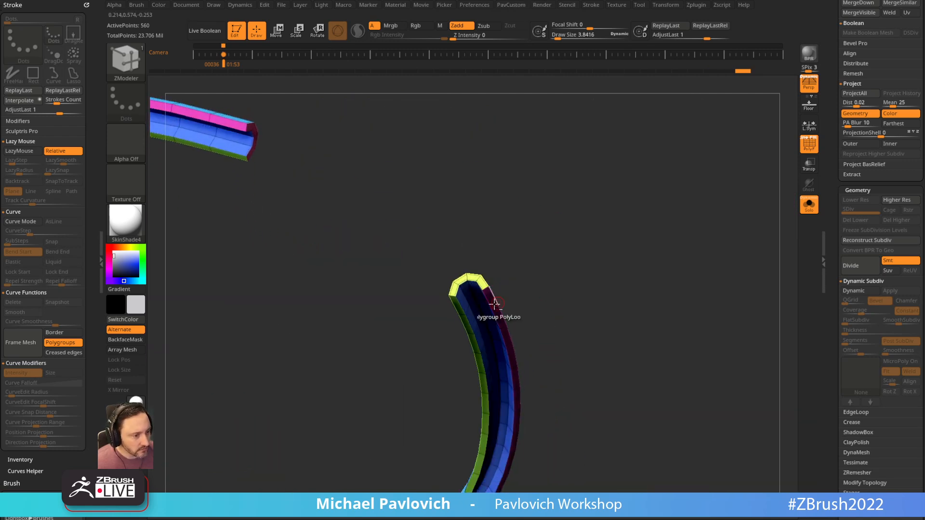
# Extrude the half tube's two long lower rims downward to form the collar's outer and inner flaps.
pyautogui.press('space')
pyautogui.moveTo(591, 251)
pyautogui.mouseDown()
pyautogui.moveTo(607, 236)
pyautogui.moveTo(600, 260)
pyautogui.mouseUp()
pyautogui.moveTo(491, 292); pyautogui.dragTo(502, 312)
pyautogui.moveTo(501, 312); pyautogui.dragTo(524, 245, button='right')
pyautogui.moveTo(468, 298); pyautogui.dragTo(462, 326)
pyautogui.moveTo(592, 268)
pyautogui.mouseDown(button='right')
pyautogui.moveTo(583, 287)
pyautogui.moveTo(658, 255)
pyautogui.moveTo(720, 267)
pyautogui.mouseUp(button='right')
# Leave solo mode to show the new collar on the full figure, and switch to the Standard brush.
pyautogui.click(809, 205)
pyautogui.hotkey('shift', 'f')
pyautogui.moveTo(712, 200); pyautogui.dragTo(706, 244, button='right')
pyautogui.press('s')
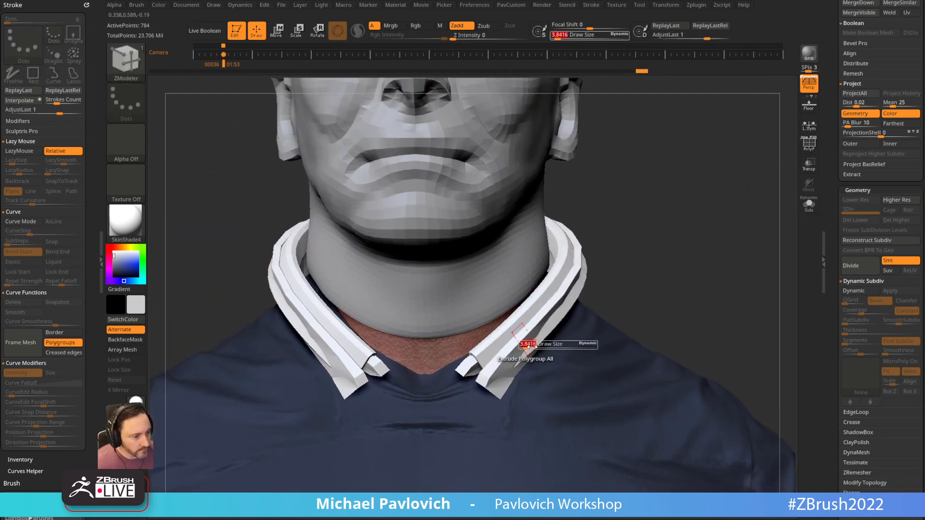
pyautogui.press('b')
pyautogui.press('s')
pyautogui.press('t')
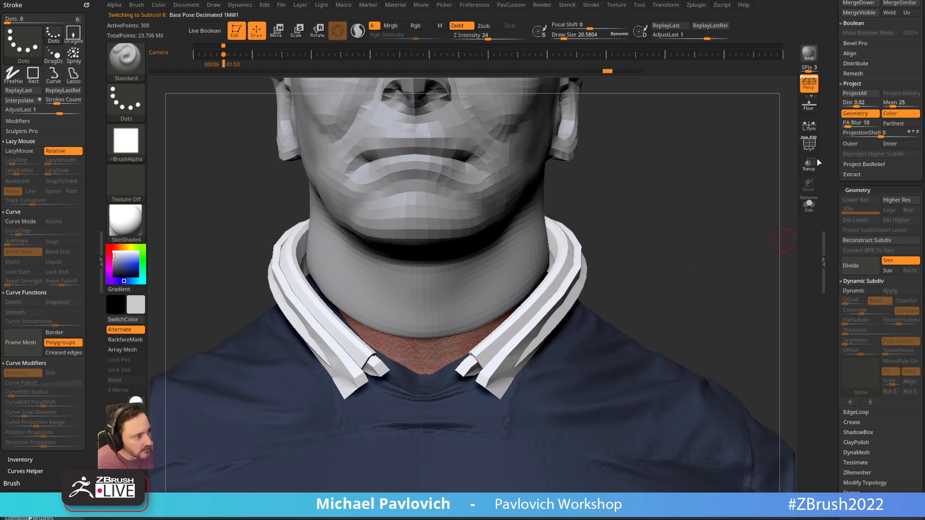
# Remove the earlier overlapping collar piece, make the new collar active and return to the ZModeler brush.
pyautogui.hotkey('shift', 'f')
pyautogui.scroll(5, 839, 291)
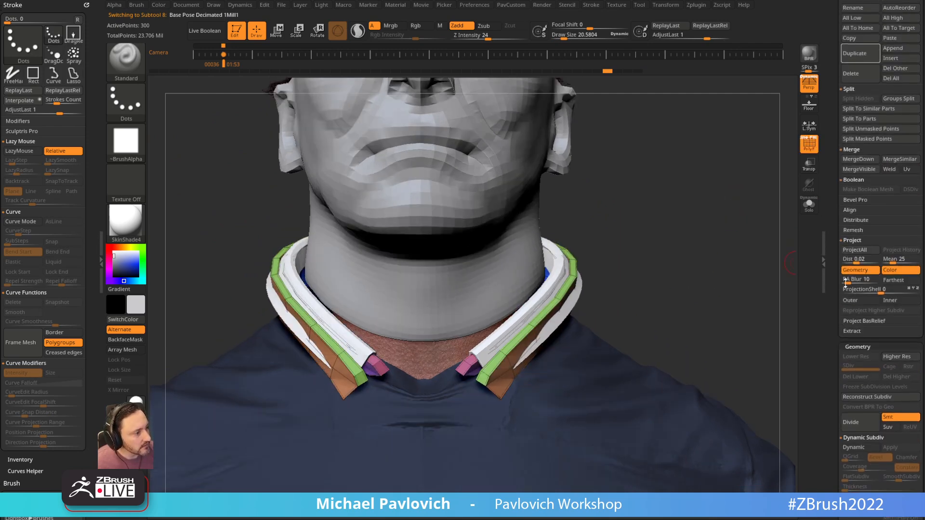
pyautogui.keyDown('alt'); pyautogui.click(585, 317); pyautogui.keyUp('alt')
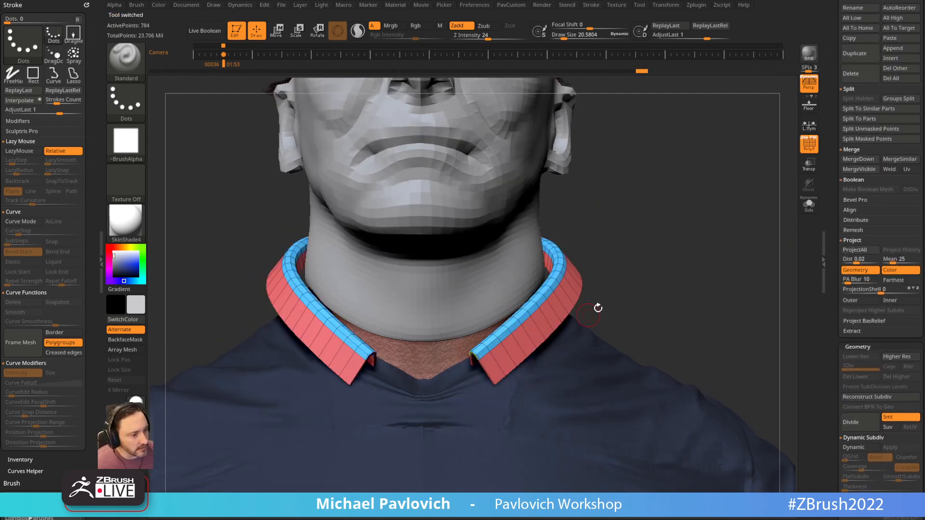
pyautogui.moveTo(692, 241)
pyautogui.mouseDown()
pyautogui.moveTo(704, 202)
pyautogui.moveTo(723, 197)
pyautogui.moveTo(718, 224)
pyautogui.moveTo(675, 256)
pyautogui.mouseUp()
pyautogui.press('b')
pyautogui.press('z')
pyautogui.press('m')
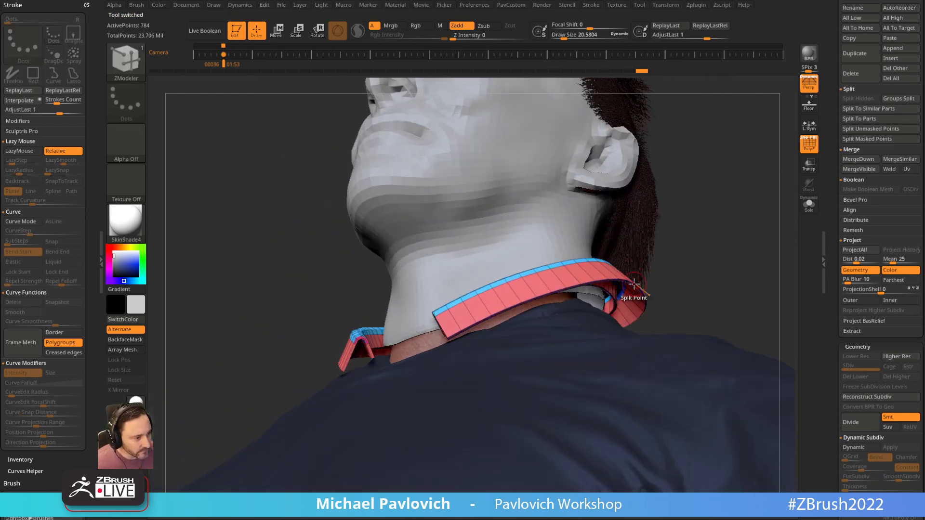
pyautogui.keyDown('ctrl'); pyautogui.moveTo(687, 256); pyautogui.dragTo(682, 287, button='right'); pyautogui.keyUp('ctrl')
pyautogui.hotkey('ctrl', 'z')
pyautogui.moveTo(619, 282)
pyautogui.mouseDown()
pyautogui.moveTo(633, 304)
pyautogui.moveTo(630, 293)
pyautogui.mouseUp()
pyautogui.hotkey('ctrl', 'z')
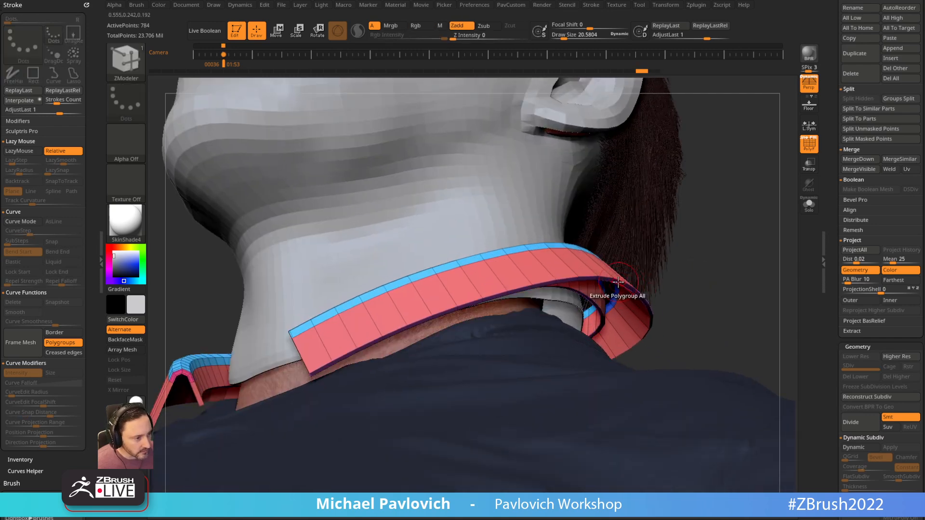
# Extrude only the outer flap's lower rim with the Polygroup Island target so the flap reaches further down the shoulders.
pyautogui.press('space')
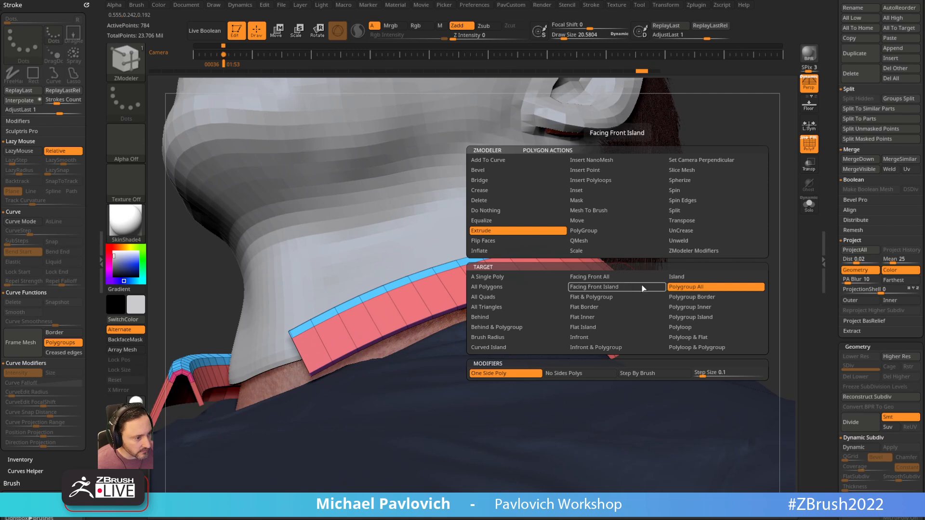
pyautogui.click(665, 317)
pyautogui.moveTo(605, 278); pyautogui.dragTo(637, 334)
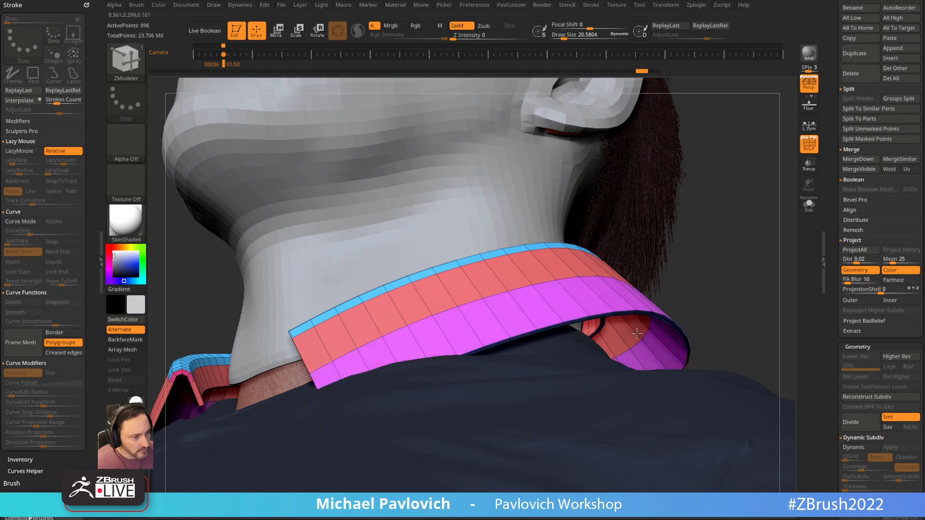
pyautogui.hotkey('ctrl', 'z')
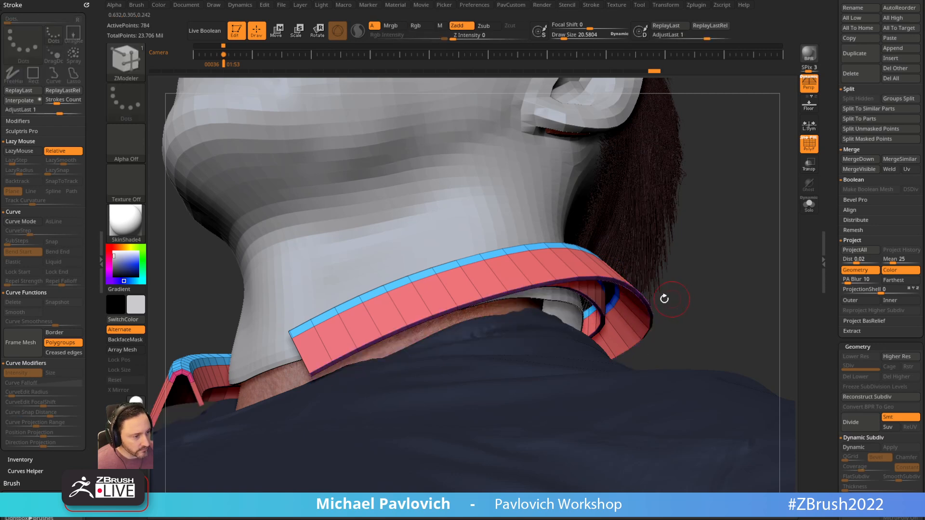
pyautogui.moveTo(618, 281); pyautogui.dragTo(651, 327)
# Solo the collar and regroup its faces by normals.
pyautogui.moveTo(698, 248); pyautogui.dragTo(731, 258)
pyautogui.click(810, 204)
pyautogui.press('3')
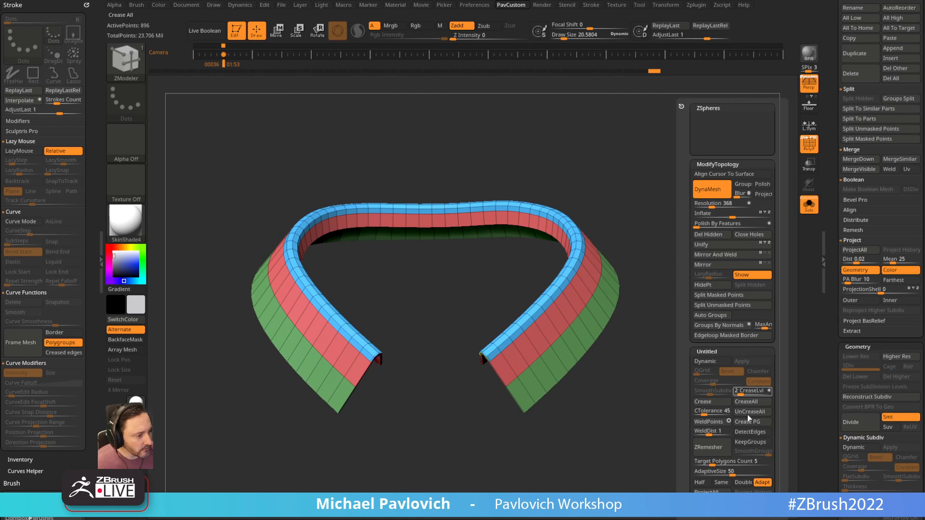
pyautogui.click(732, 326)
# Insert a single edge loop running lengthwise around the collar's outer flap.
pyautogui.moveTo(630, 269); pyautogui.dragTo(694, 274)
pyautogui.press('space')
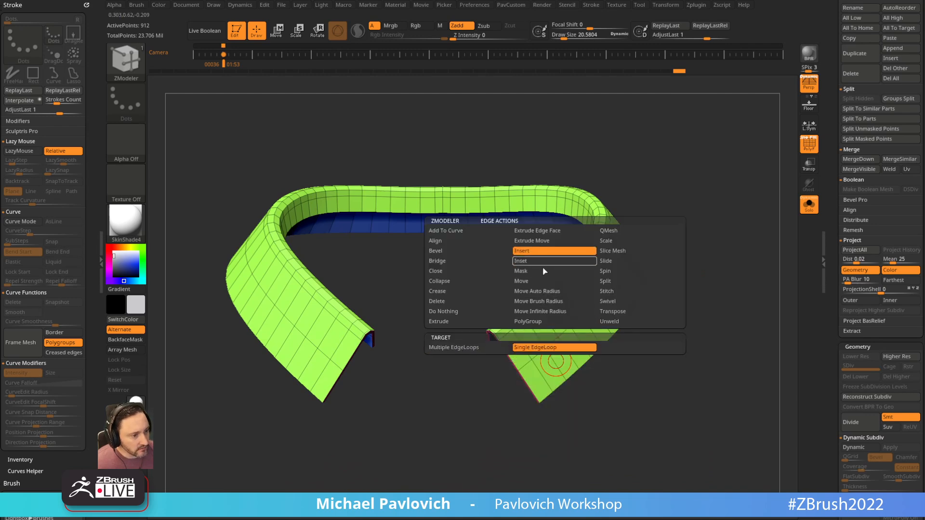
pyautogui.click(522, 344)
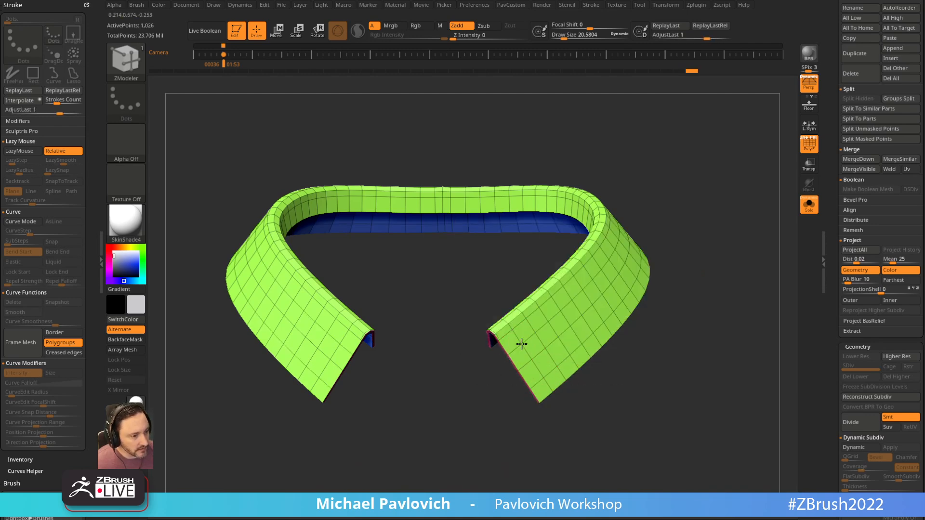
# Insert another edge loop running lengthwise around the collar's outer flap.
pyautogui.click(540, 289)
pyautogui.moveTo(708, 223); pyautogui.dragTo(694, 203)
pyautogui.press('space')
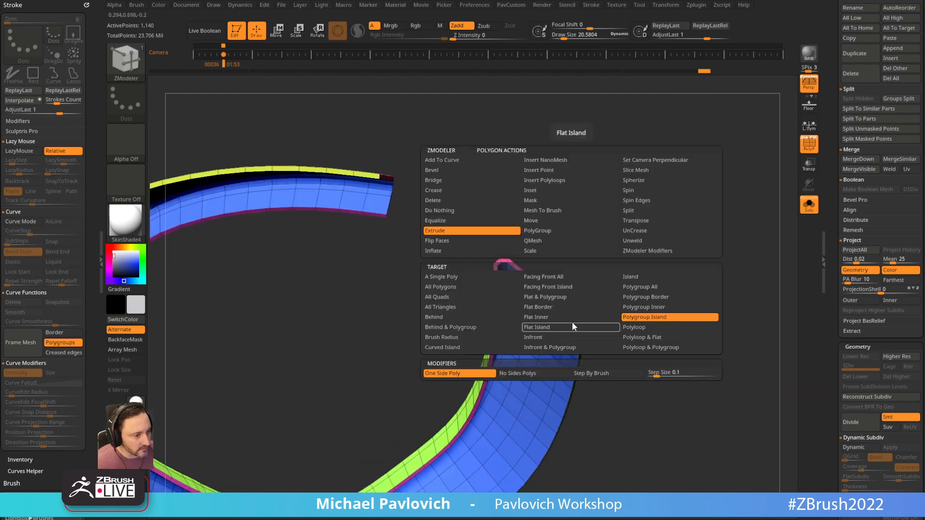
pyautogui.moveTo(606, 297)
pyautogui.mouseDown()
pyautogui.moveTo(592, 318)
pyautogui.moveTo(605, 268)
pyautogui.moveTo(594, 329)
pyautogui.moveTo(585, 308)
pyautogui.moveTo(592, 282)
pyautogui.moveTo(655, 266)
pyautogui.moveTo(675, 279)
pyautogui.mouseUp()
# Enable Dynamic Subdiv on the collar and show the rest of the figure again with the polyframe hidden.
pyautogui.press('2')
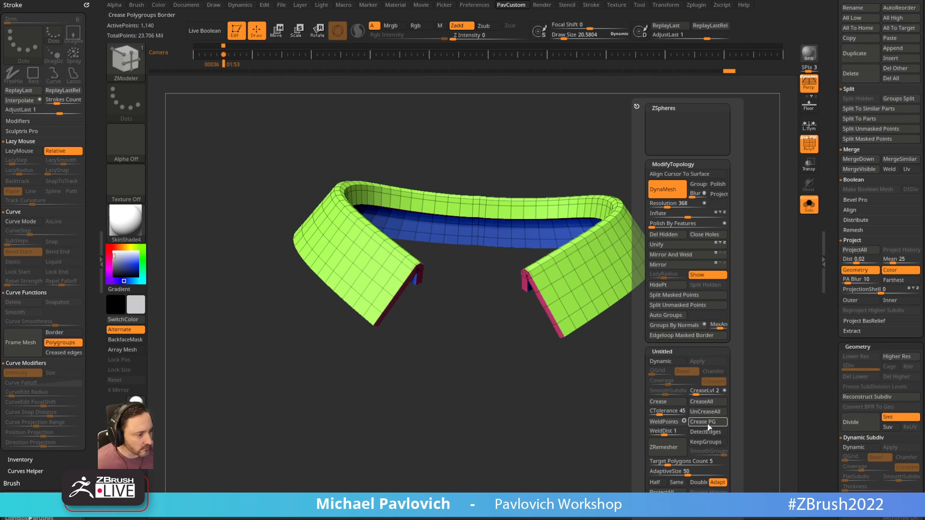
pyautogui.click(660, 361)
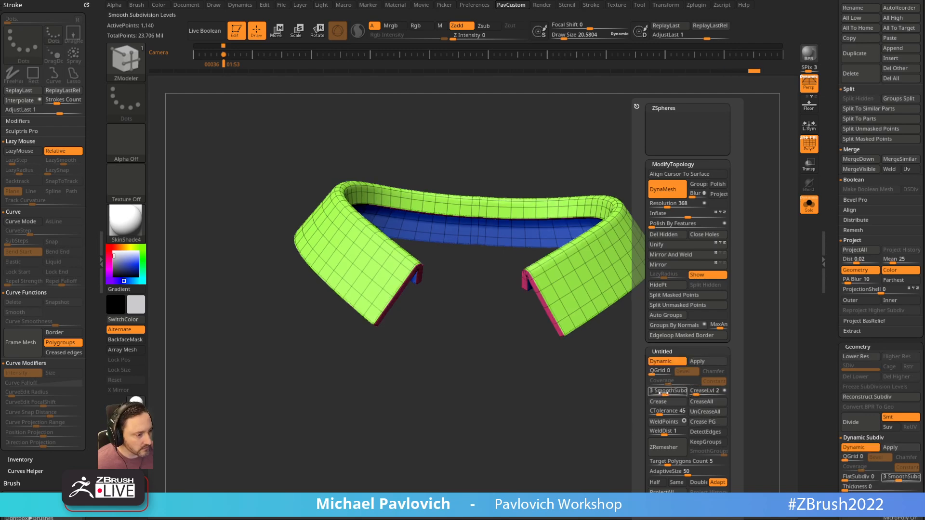
pyautogui.moveTo(593, 427); pyautogui.dragTo(546, 453)
pyautogui.click(809, 204)
pyautogui.hotkey('shift', 'f')
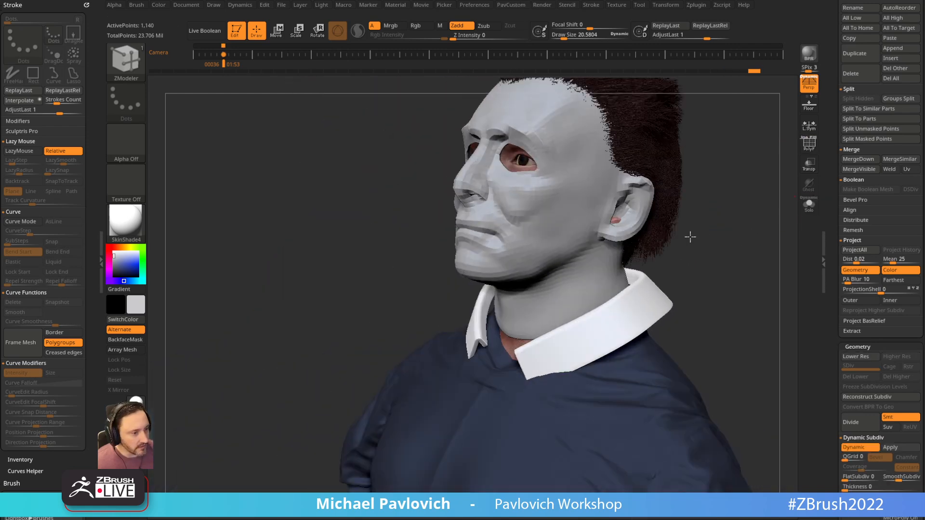
# Switch to the Move brush and adjust the fit of the collar's front flaps around the neck.
pyautogui.press('s')
pyautogui.moveTo(524, 346)
pyautogui.mouseDown()
pyautogui.moveTo(541, 348)
pyautogui.moveTo(520, 363)
pyautogui.mouseUp()
pyautogui.press('b')
pyautogui.press('m')
pyautogui.press('v')
pyautogui.moveTo(570, 304)
pyautogui.mouseDown()
pyautogui.moveTo(561, 305)
pyautogui.moveTo(576, 310)
pyautogui.moveTo(587, 285)
pyautogui.moveTo(552, 289)
pyautogui.mouseUp()
pyautogui.press('s')
pyautogui.click(610, 273)
pyautogui.moveTo(631, 260); pyautogui.dragTo(630, 242)
# Pull the back of the collar in toward the nape with progressively smaller Move brush strokes.
pyautogui.moveTo(725, 241)
pyautogui.mouseDown()
pyautogui.moveTo(563, 286)
pyautogui.moveTo(567, 302)
pyautogui.moveTo(577, 297)
pyautogui.moveTo(585, 250)
pyautogui.moveTo(501, 317)
pyautogui.moveTo(671, 284)
pyautogui.moveTo(657, 302)
pyautogui.mouseUp()
pyautogui.press('s')
pyautogui.click(569, 297)
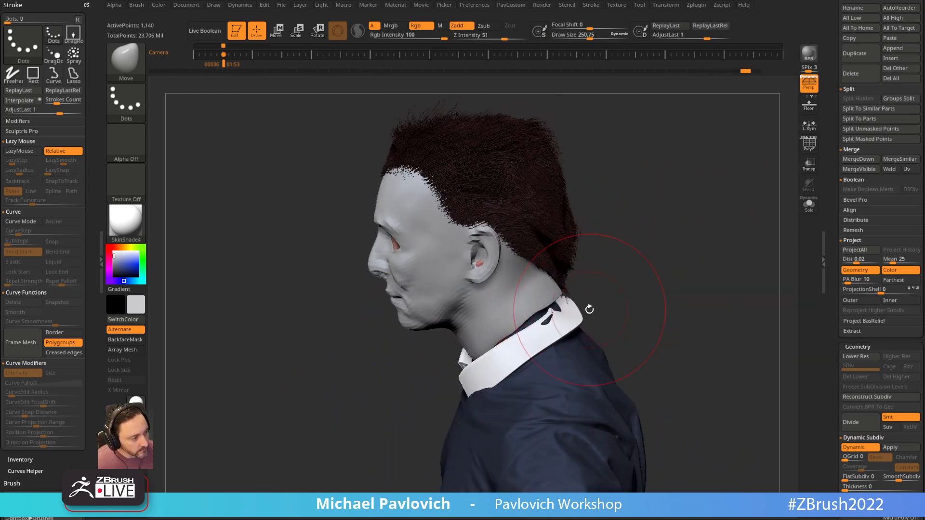
pyautogui.moveTo(564, 326); pyautogui.dragTo(562, 324)
pyautogui.press('s')
pyautogui.moveTo(576, 323); pyautogui.dragTo(571, 324)
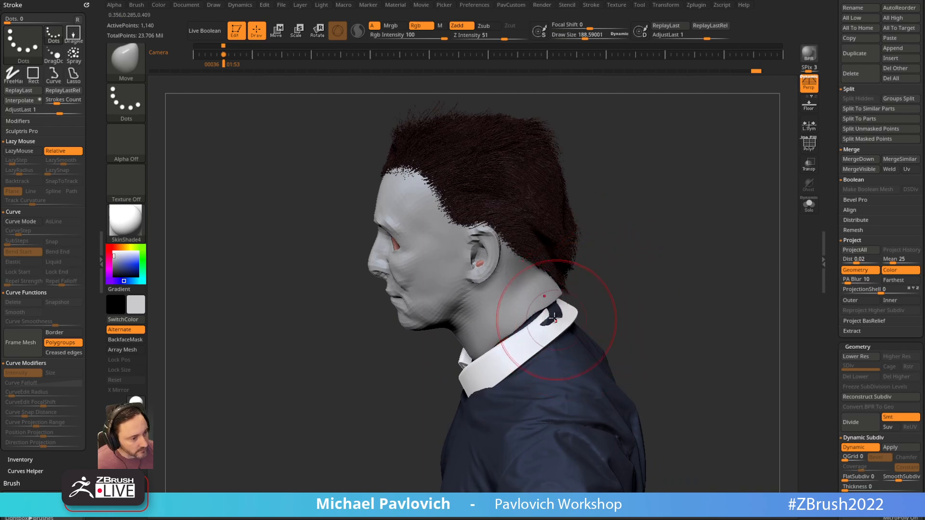
pyautogui.moveTo(590, 288)
pyautogui.mouseDown()
pyautogui.moveTo(655, 258)
pyautogui.moveTo(572, 312)
pyautogui.mouseUp()
pyautogui.press('s')
pyautogui.moveTo(572, 313); pyautogui.dragTo(560, 309)
# Reposition the collar's front points and inner corners so both flaps rest over the sweater's neckline.
pyautogui.moveTo(539, 337)
pyautogui.mouseDown()
pyautogui.moveTo(557, 283)
pyautogui.moveTo(575, 350)
pyautogui.mouseUp()
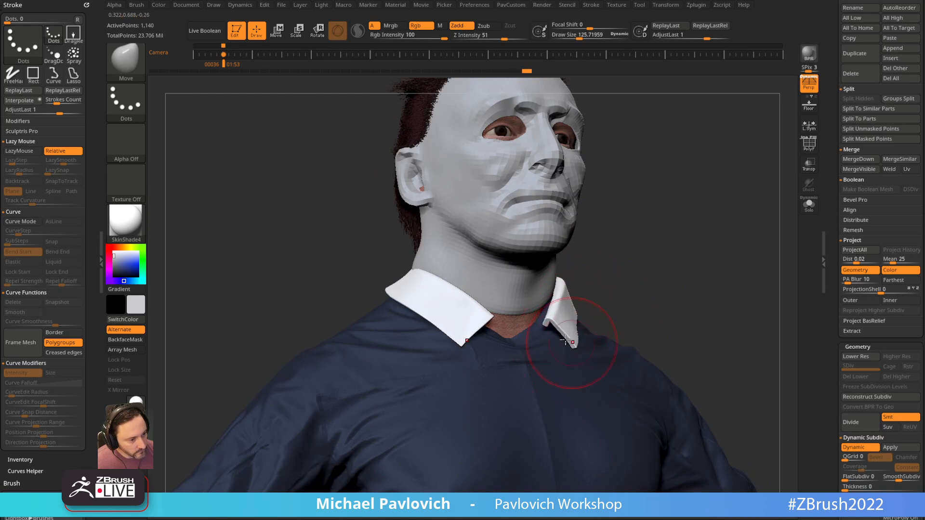
pyautogui.moveTo(591, 292)
pyautogui.mouseDown()
pyautogui.moveTo(549, 328)
pyautogui.moveTo(533, 320)
pyautogui.mouseUp()
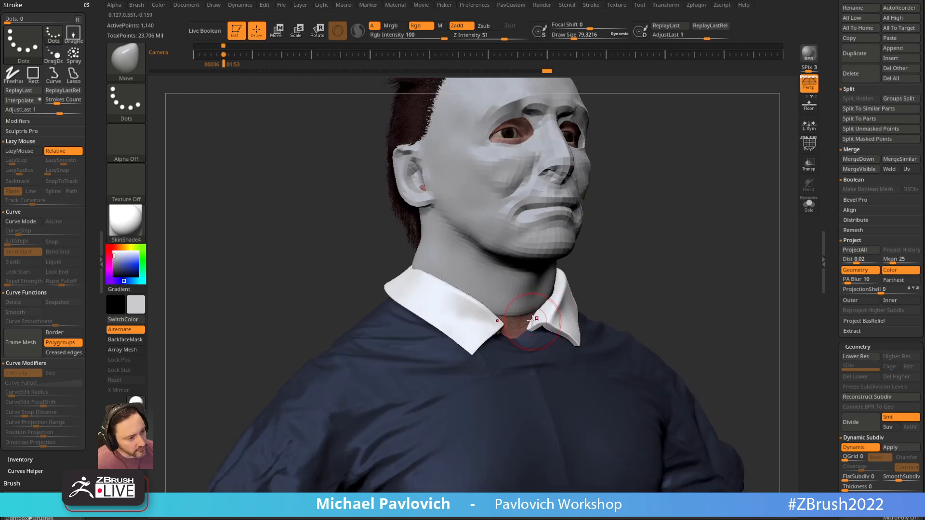
pyautogui.moveTo(575, 287)
pyautogui.mouseDown()
pyautogui.moveTo(562, 303)
pyautogui.moveTo(598, 290)
pyautogui.mouseUp()
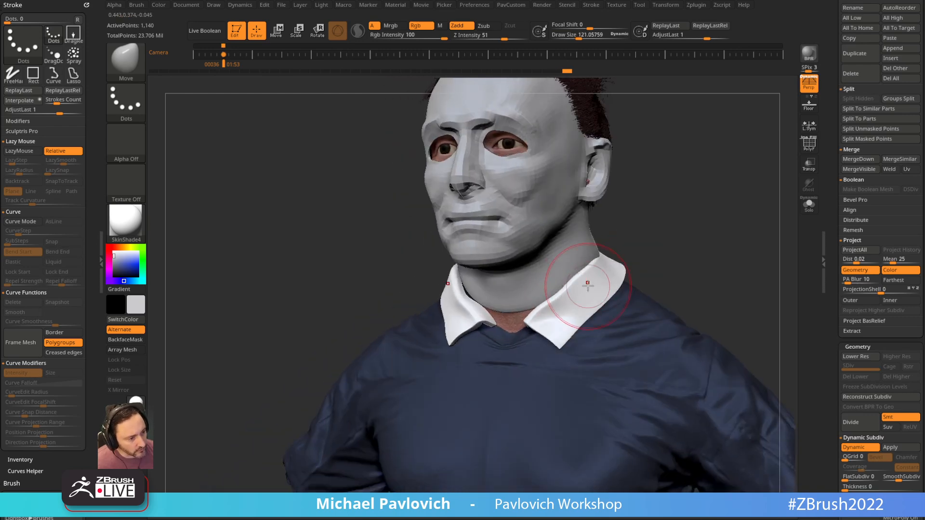
pyautogui.moveTo(645, 234); pyautogui.dragTo(593, 263)
pyautogui.press(']')
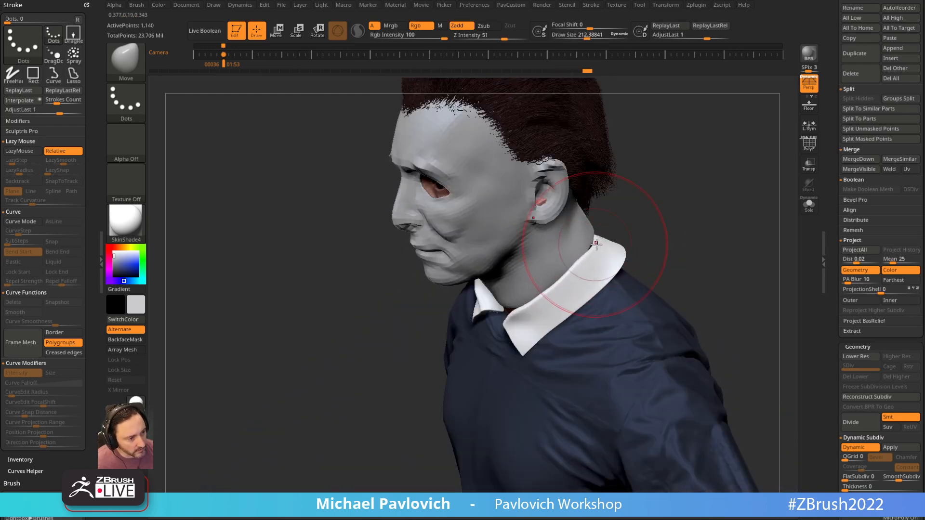
pyautogui.moveTo(651, 217); pyautogui.dragTo(694, 227)
# Apply Polish By Features to the collar.
pyautogui.press('3')
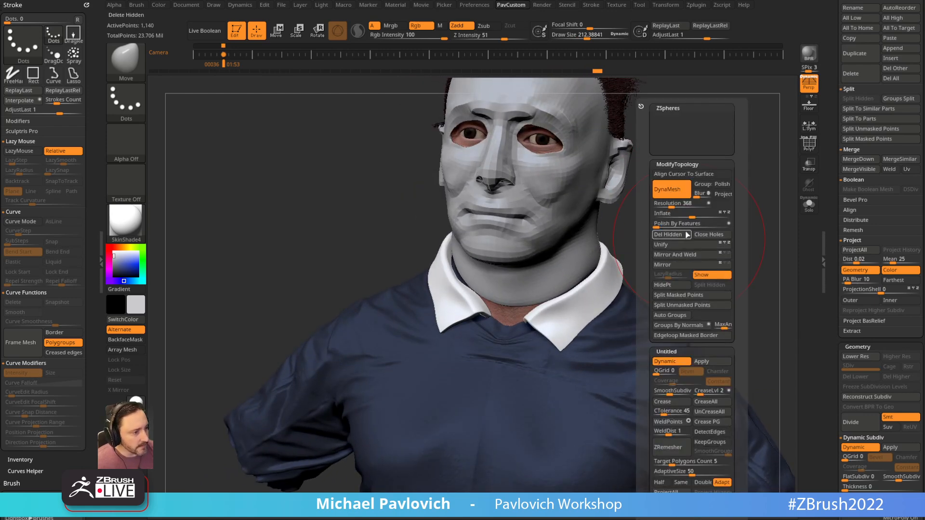
pyautogui.click(657, 225)
pyautogui.click(656, 224)
pyautogui.moveTo(631, 227); pyautogui.dragTo(708, 236)
# Reshape the collar's front opening and inner flap edges from below with a resized Move brush.
pyautogui.press('s')
pyautogui.moveTo(595, 296); pyautogui.dragTo(585, 266)
pyautogui.moveTo(640, 256); pyautogui.dragTo(550, 313)
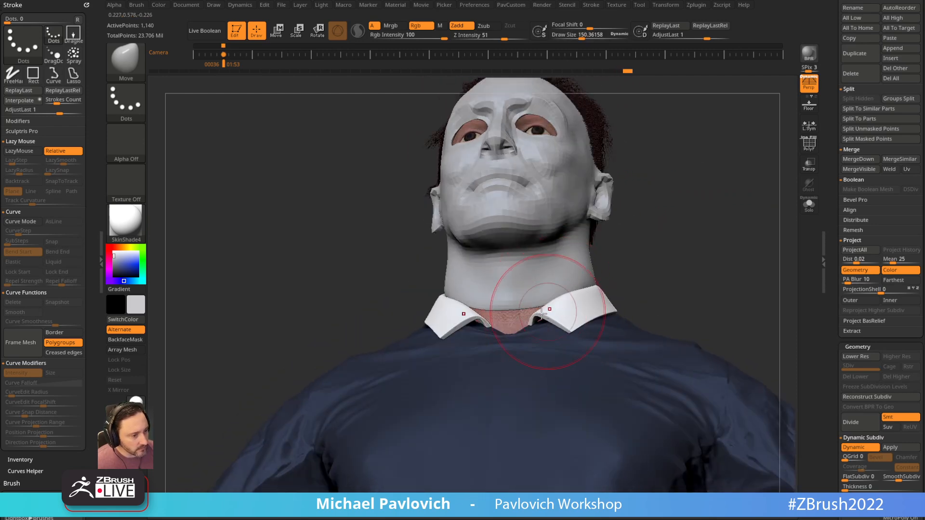
pyautogui.moveTo(635, 236)
pyautogui.mouseDown()
pyautogui.moveTo(667, 262)
pyautogui.moveTo(626, 269)
pyautogui.mouseUp()
pyautogui.press('s')
pyautogui.moveTo(626, 269); pyautogui.dragTo(585, 298)
# Return to the Standard brush, turn off perspective, and raise the mask subtool to subdivision level 5.
pyautogui.press('b')
pyautogui.press('s')
pyautogui.press('t')
pyautogui.click(807, 86)
pyautogui.keyDown('alt'); pyautogui.click(526, 266); pyautogui.keyUp('alt')
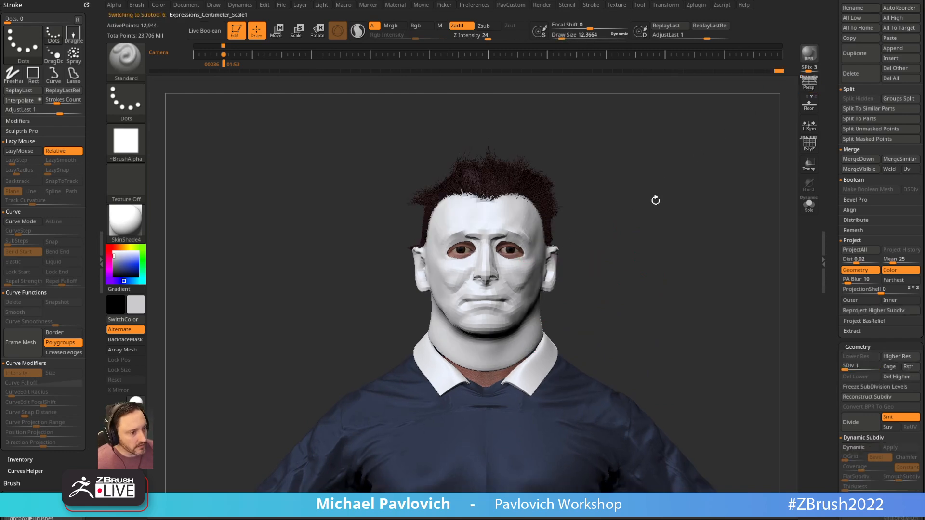
pyautogui.moveTo(832, 176)
pyautogui.mouseDown()
pyautogui.moveTo(833, 266)
pyautogui.moveTo(833, 163)
pyautogui.mouseUp()
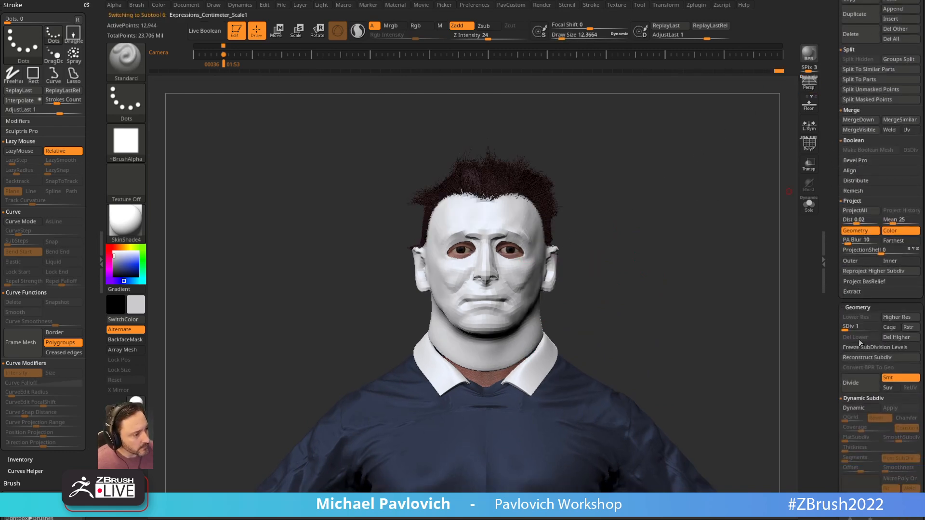
pyautogui.moveTo(876, 316); pyautogui.dragTo(877, 315)
pyautogui.moveTo(653, 221)
pyautogui.mouseDown()
pyautogui.moveTo(626, 215)
pyautogui.moveTo(627, 270)
pyautogui.mouseUp()
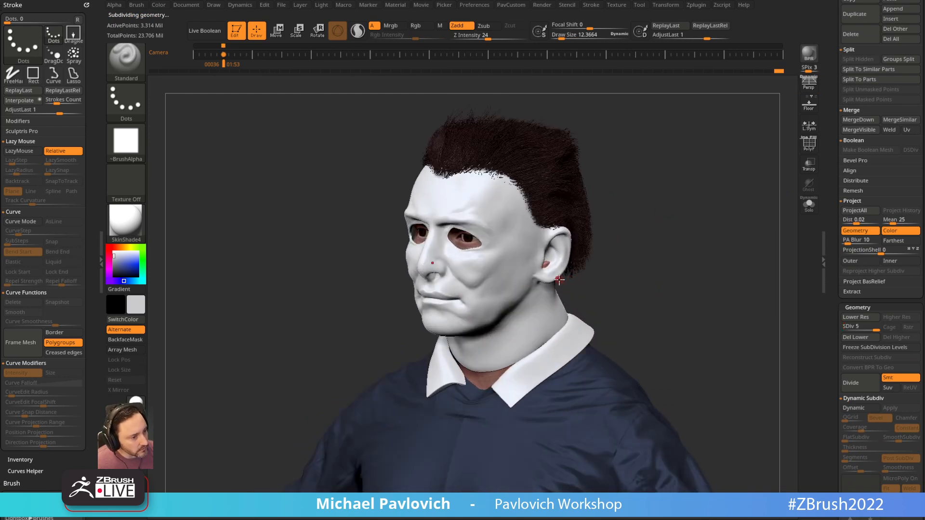
pyautogui.press('b')
pyautogui.press('m')
pyautogui.press('v')
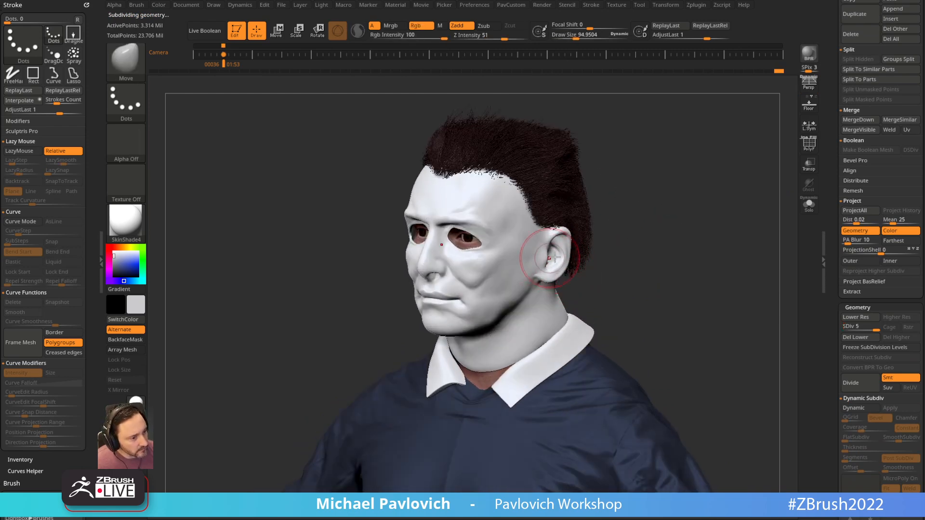
pyautogui.moveTo(597, 241)
pyautogui.mouseDown()
pyautogui.moveTo(606, 223)
pyautogui.moveTo(477, 297)
pyautogui.moveTo(485, 289)
pyautogui.moveTo(502, 305)
pyautogui.moveTo(594, 270)
pyautogui.moveTo(666, 260)
pyautogui.moveTo(687, 240)
pyautogui.moveTo(668, 198)
pyautogui.mouseUp()
pyautogui.press('b')
pyautogui.press('s')
pyautogui.press('t')
# Make the sweater active and mask off its sleeves from the torso using the MaskLasso brush.
pyautogui.keyDown('alt'); pyautogui.click(590, 320); pyautogui.keyUp('alt')
pyautogui.press('f')
pyautogui.moveTo(686, 254); pyautogui.dragTo(668, 241)
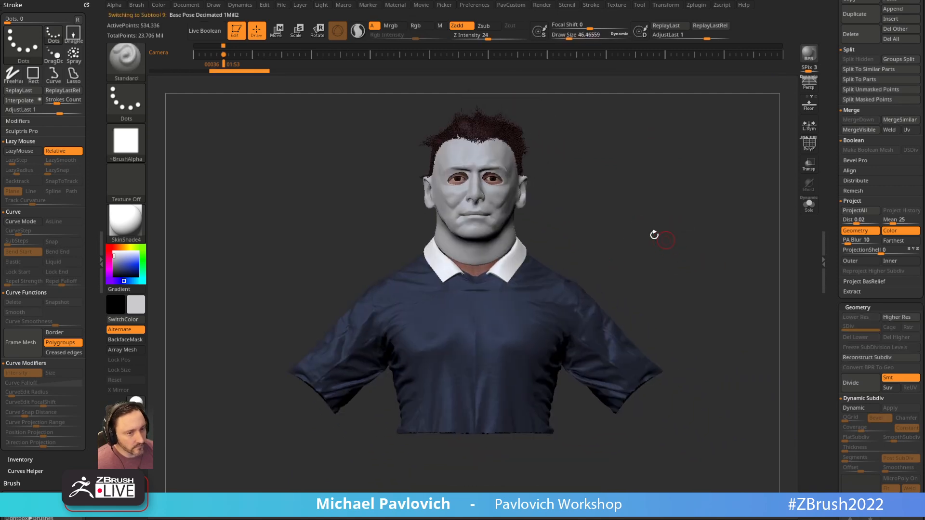
pyautogui.keyDown('ctrl'); pyautogui.click(129, 65); pyautogui.keyUp('ctrl')
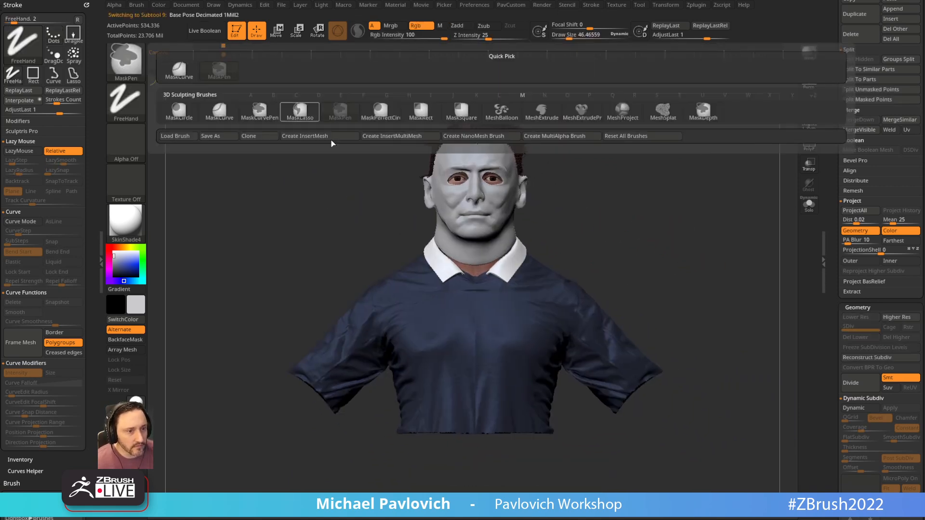
pyautogui.click(298, 115)
pyautogui.keyDown('ctrl'); pyautogui.moveTo(683, 347); pyautogui.dragTo(573, 243); pyautogui.keyUp('ctrl')
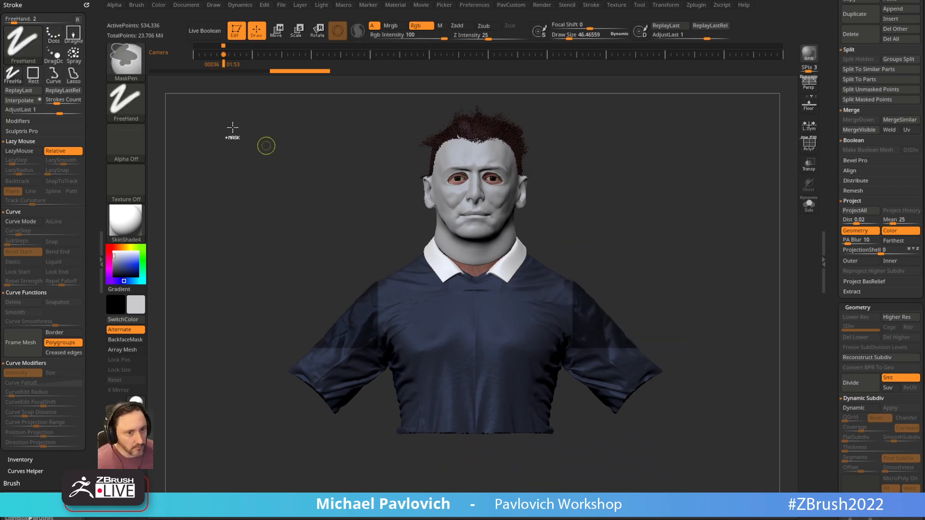
pyautogui.keyDown('ctrl'); pyautogui.click(129, 65); pyautogui.keyUp('ctrl')
pyautogui.click(296, 114)
pyautogui.moveTo(677, 333)
pyautogui.keyDown('ctrl'); pyautogui.mouseDown()
pyautogui.moveTo(598, 235)
pyautogui.moveTo(566, 319)
pyautogui.moveTo(563, 369)
pyautogui.mouseUp(); pyautogui.keyUp('ctrl')
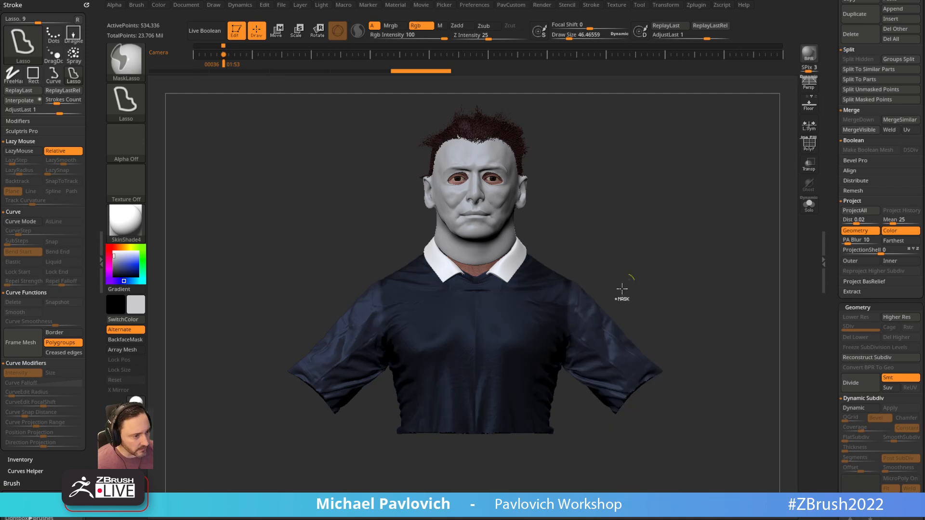
# Refine the sweater's mask around the armpits and soften its transition into the sleeves.
pyautogui.keyDown('ctrl'); pyautogui.click(674, 257); pyautogui.keyUp('ctrl')
pyautogui.keyDown('ctrl'); pyautogui.moveTo(693, 272); pyautogui.dragTo(667, 250, button='right'); pyautogui.keyUp('ctrl')
pyautogui.keyDown('ctrl'); pyautogui.click(126, 61); pyautogui.keyUp('ctrl')
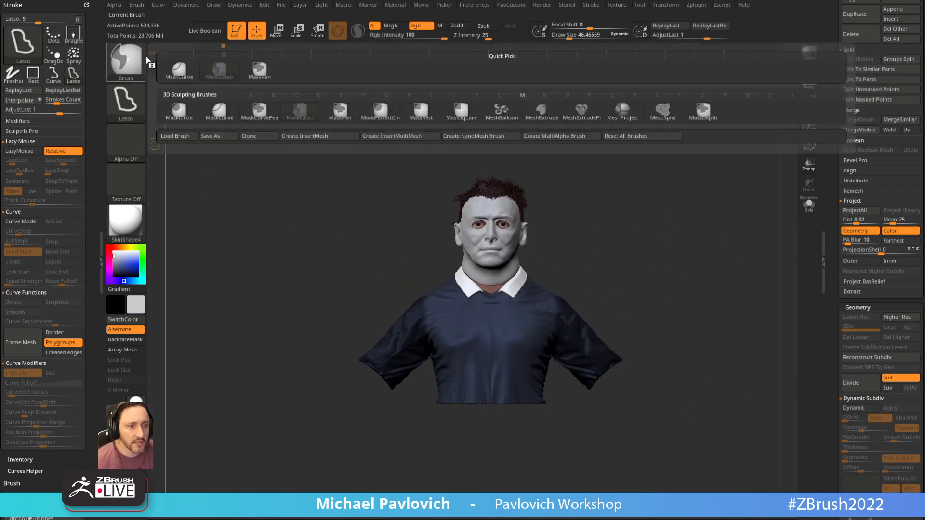
pyautogui.moveTo(678, 302)
pyautogui.keyDown('ctrl'); pyautogui.mouseDown(button='right')
pyautogui.moveTo(606, 244)
pyautogui.moveTo(601, 275)
pyautogui.moveTo(573, 268)
pyautogui.mouseUp(button='right'); pyautogui.keyUp('ctrl')
pyautogui.moveTo(536, 364)
pyautogui.keyDown('ctrl'); pyautogui.mouseDown()
pyautogui.moveTo(507, 313)
pyautogui.moveTo(507, 343)
pyautogui.mouseUp(); pyautogui.keyUp('ctrl')
pyautogui.moveTo(552, 343)
pyautogui.keyDown('ctrl'); pyautogui.mouseDown(button='right')
pyautogui.moveTo(634, 337)
pyautogui.moveTo(649, 349)
pyautogui.mouseUp(button='right'); pyautogui.keyUp('ctrl')
pyautogui.keyDown('ctrl'); pyautogui.click(643, 269); pyautogui.keyUp('ctrl')
pyautogui.keyDown('ctrl'); pyautogui.moveTo(643, 268); pyautogui.dragTo(679, 305, button='right'); pyautogui.keyUp('ctrl')
# Lower both unmasked sleeves toward the torso with the gizmo placed at the shoulder, and clear the mask.
pyautogui.press('w')
pyautogui.keyDown('alt'); pyautogui.click(565, 307); pyautogui.keyUp('alt')
pyautogui.moveTo(601, 280)
pyautogui.mouseDown()
pyautogui.moveTo(609, 302)
pyautogui.moveTo(594, 279)
pyautogui.mouseUp()
pyautogui.press('q')
pyautogui.keyDown('ctrl'); pyautogui.moveTo(647, 204); pyautogui.dragTo(684, 246); pyautogui.keyUp('ctrl')
pyautogui.keyDown('alt'); pyautogui.moveTo(689, 196); pyautogui.dragTo(675, 237, button='right'); pyautogui.keyUp('alt')
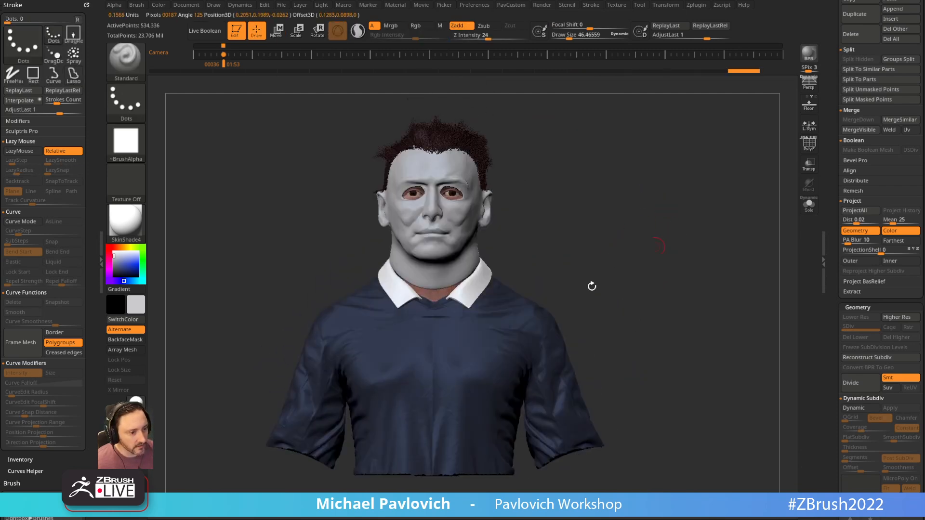
# Smooth the sweater's side below the armpit and across the chest with a larger brush.
pyautogui.press('shift')
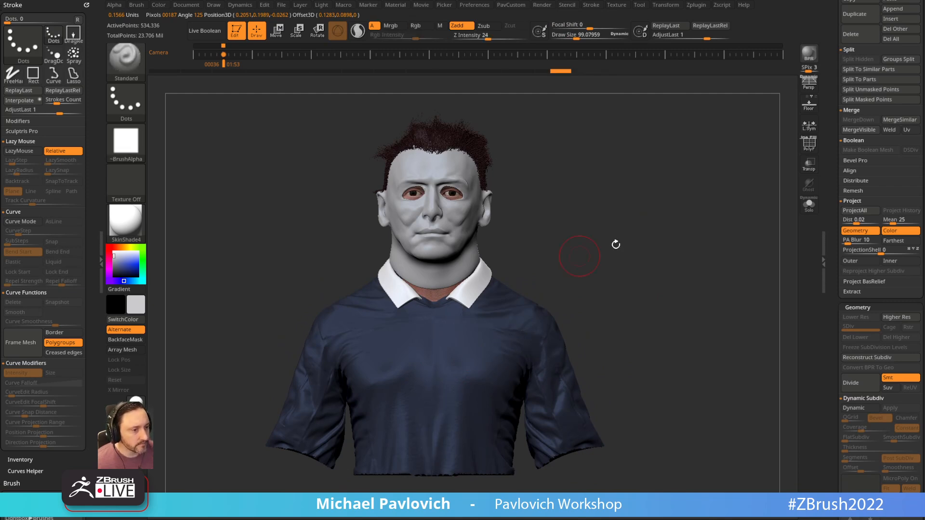
pyautogui.moveTo(599, 246); pyautogui.dragTo(548, 321)
pyautogui.keyDown('shift'); pyautogui.moveTo(525, 395); pyautogui.dragTo(471, 354); pyautogui.keyUp('shift')
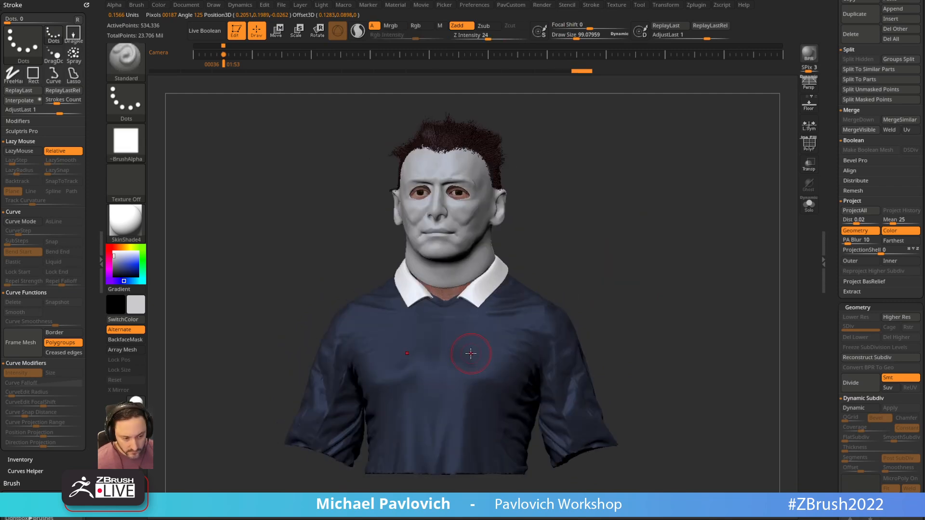
# Sample the sweater's navy color and fill the shirt collar with it.
pyautogui.press('c')
pyautogui.keyDown('alt'); pyautogui.click(484, 291); pyautogui.keyUp('alt')
pyautogui.hotkey('ctrl', 'f')
# Choose a dark muted reddish brown and fill the whole mask subtool with it.
pyautogui.moveTo(614, 231)
pyautogui.mouseDown()
pyautogui.moveTo(557, 231)
pyautogui.moveTo(595, 200)
pyautogui.moveTo(588, 186)
pyautogui.moveTo(543, 191)
pyautogui.mouseUp()
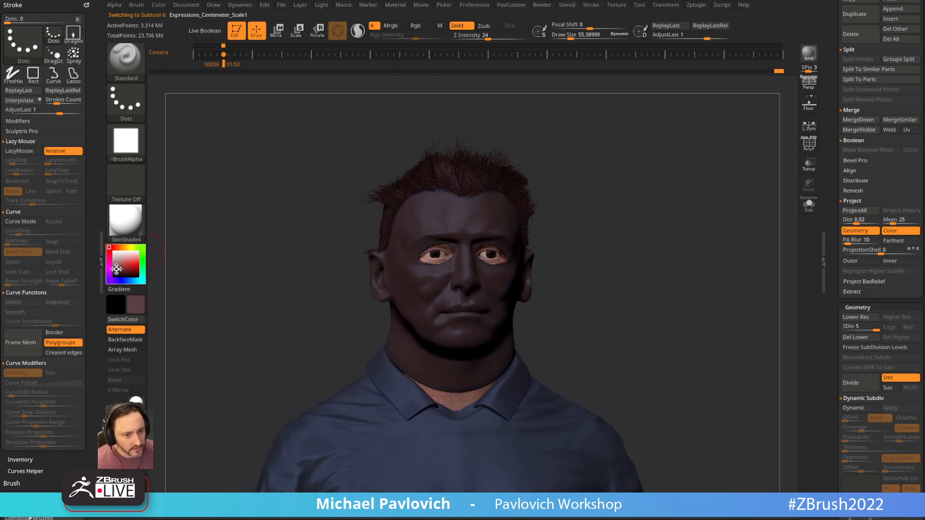
pyautogui.click(116, 263)
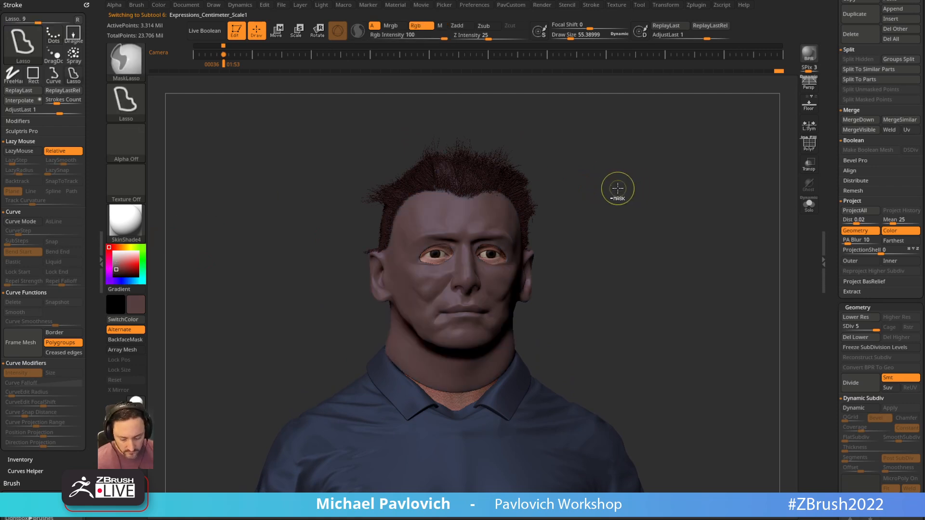
pyautogui.moveTo(611, 188); pyautogui.dragTo(663, 221)
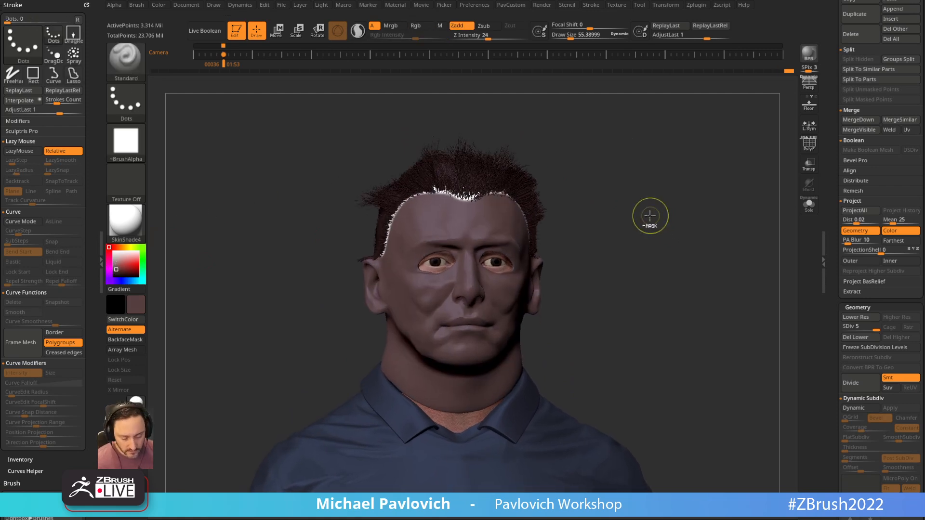
pyautogui.hotkey('ctrl', 'f')
# Paint a lighter greyish pink over the forehead and temple in Rgb mode at an intensity of 36.
pyautogui.keyDown('alt'); pyautogui.moveTo(630, 180); pyautogui.dragTo(668, 207); pyautogui.keyUp('alt')
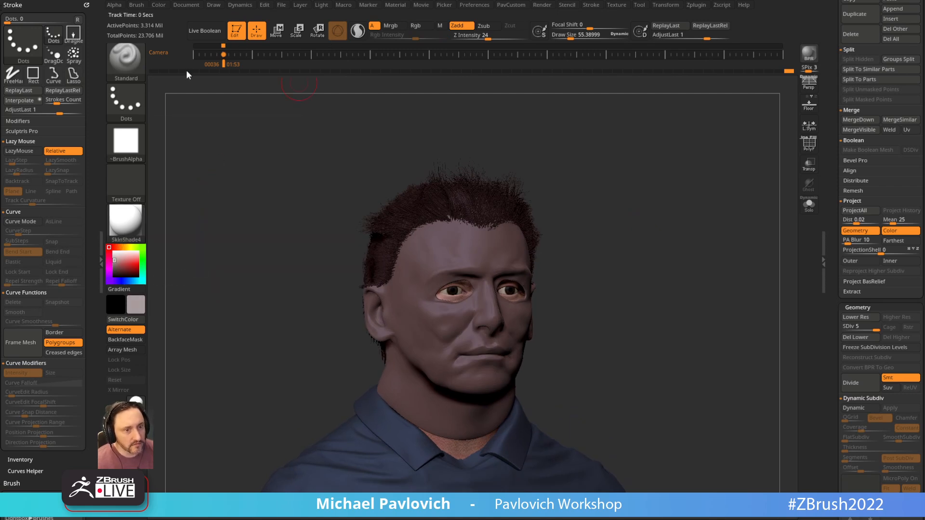
pyautogui.click(126, 144)
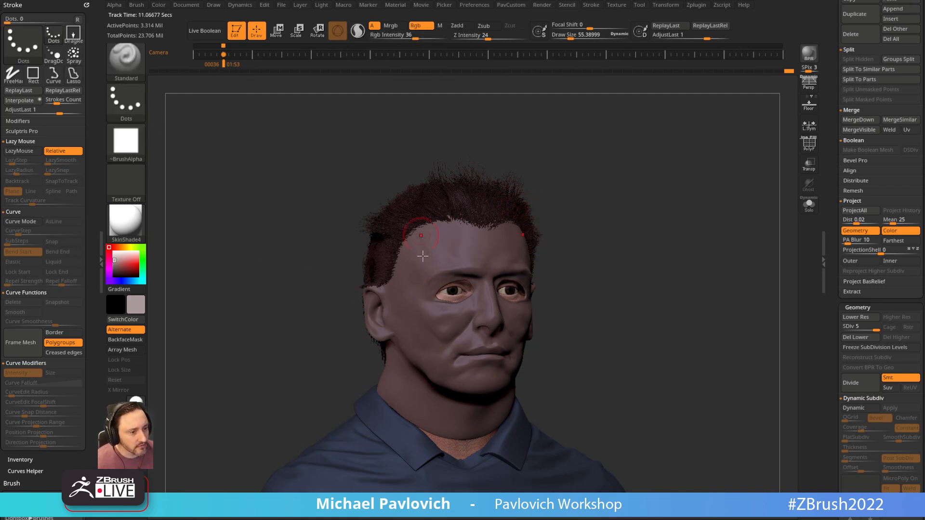
pyautogui.keyDown('alt'); pyautogui.moveTo(583, 208); pyautogui.dragTo(553, 198); pyautogui.keyUp('alt')
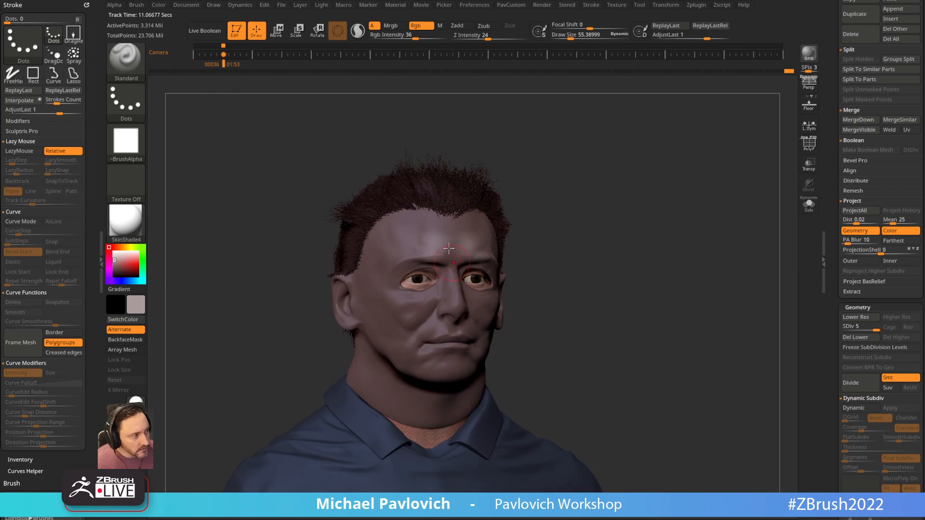
pyautogui.moveTo(438, 249)
pyautogui.mouseDown()
pyautogui.moveTo(430, 263)
pyautogui.moveTo(396, 249)
pyautogui.moveTo(371, 264)
pyautogui.mouseUp()
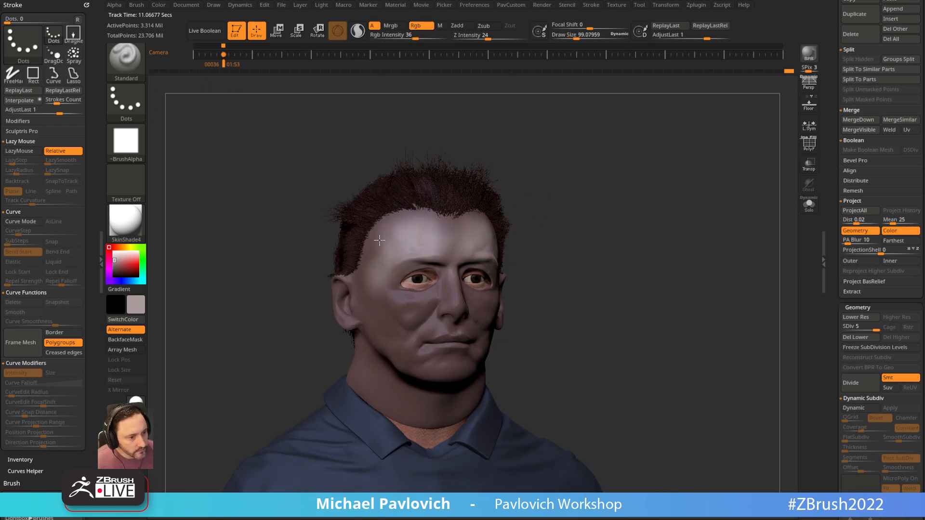
pyautogui.moveTo(368, 306); pyautogui.dragTo(365, 294)
# Brush the lighter tone over the ear, cheek and side of the face.
pyautogui.moveTo(554, 175); pyautogui.dragTo(641, 176)
pyautogui.press('s')
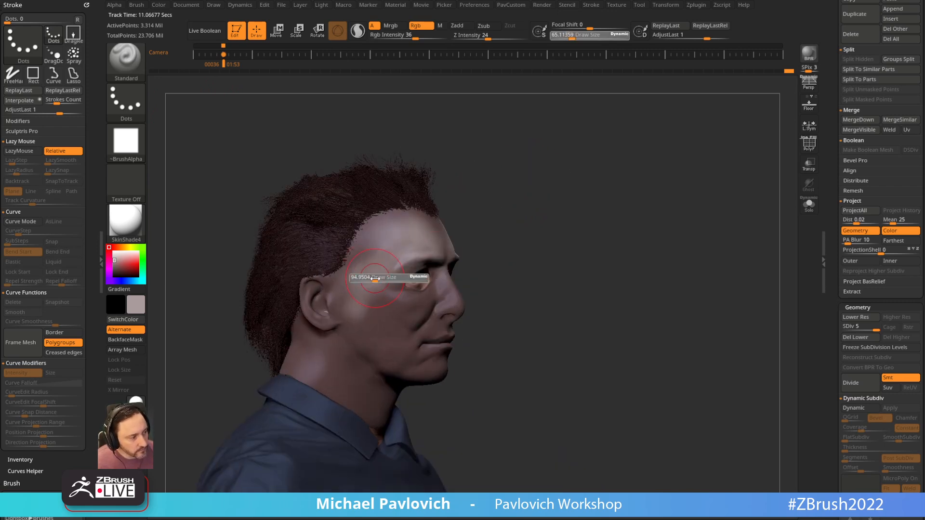
pyautogui.moveTo(319, 295)
pyautogui.mouseDown()
pyautogui.moveTo(316, 308)
pyautogui.moveTo(380, 308)
pyautogui.moveTo(407, 322)
pyautogui.mouseUp()
pyautogui.moveTo(504, 253); pyautogui.dragTo(374, 294)
pyautogui.moveTo(528, 239); pyautogui.dragTo(513, 233)
# Brush the greyish pink tone over the front of the face with a draw size of about 72.
pyautogui.press('s')
pyautogui.moveTo(417, 273); pyautogui.dragTo(408, 272)
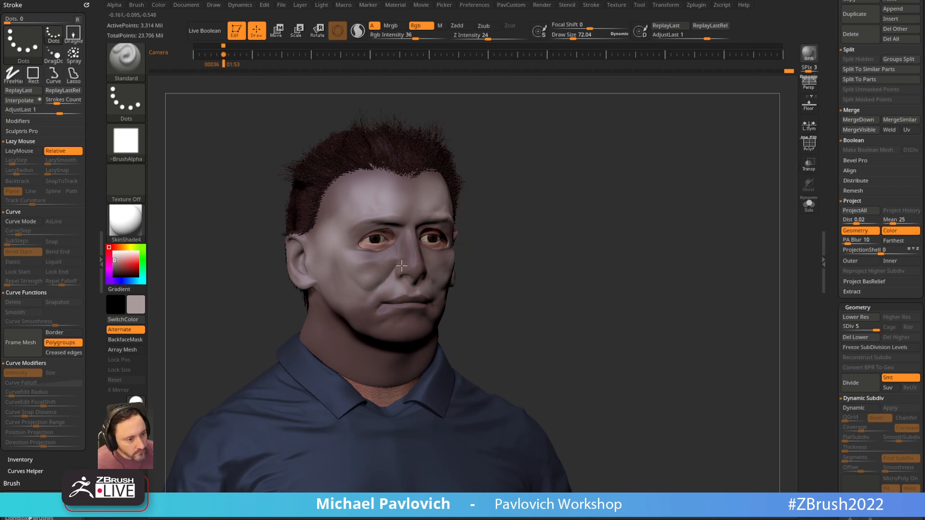
pyautogui.moveTo(350, 260); pyautogui.dragTo(399, 211, button='right')
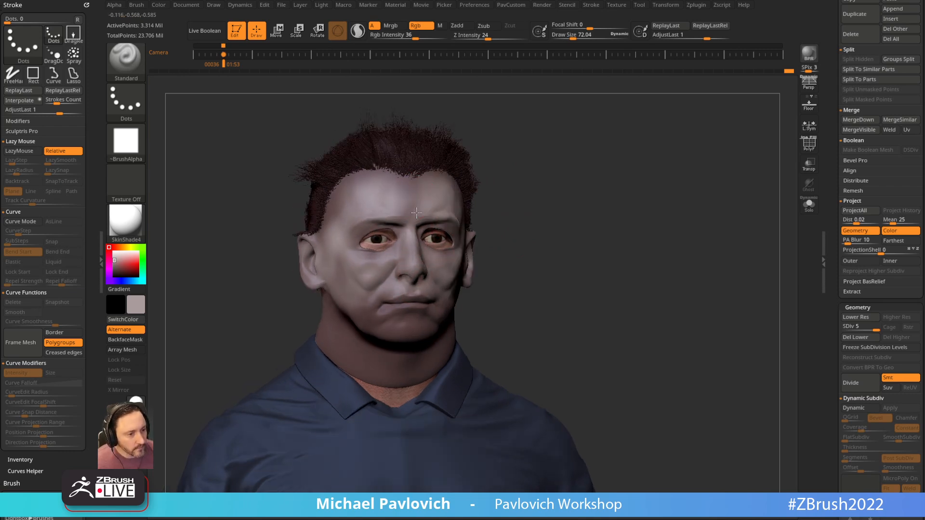
pyautogui.moveTo(541, 180); pyautogui.dragTo(590, 181)
# Enlarge the brush to about 140 and paint the greyish pink over the cheeks, jaw and neck.
pyautogui.press('s')
pyautogui.moveTo(332, 291)
pyautogui.mouseDown()
pyautogui.moveTo(341, 290)
pyautogui.moveTo(314, 307)
pyautogui.moveTo(364, 316)
pyautogui.moveTo(320, 284)
pyautogui.mouseUp()
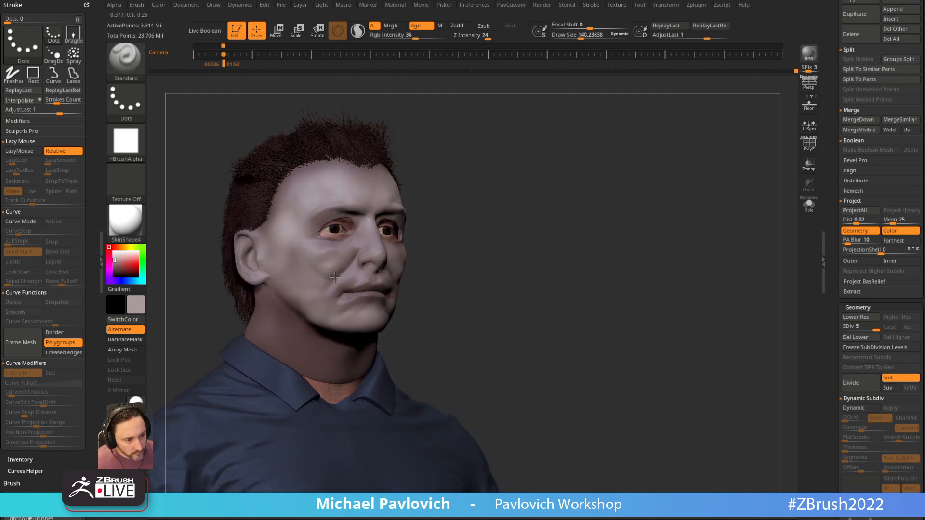
pyautogui.moveTo(423, 219); pyautogui.dragTo(348, 276)
pyautogui.moveTo(386, 311)
pyautogui.mouseDown()
pyautogui.moveTo(368, 336)
pyautogui.moveTo(415, 310)
pyautogui.mouseUp()
pyautogui.moveTo(463, 264); pyautogui.dragTo(537, 221)
pyautogui.moveTo(268, 323); pyautogui.dragTo(301, 363)
pyautogui.moveTo(511, 183)
pyautogui.mouseDown()
pyautogui.moveTo(586, 182)
pyautogui.moveTo(636, 198)
pyautogui.mouseUp()
# Reduce the draw size to about 69 and cover the ear, nape and sides of the neck with the same tone.
pyautogui.press('s')
pyautogui.click(376, 305)
pyautogui.moveTo(315, 316)
pyautogui.mouseDown()
pyautogui.moveTo(312, 272)
pyautogui.moveTo(319, 311)
pyautogui.mouseUp()
pyautogui.moveTo(489, 250); pyautogui.dragTo(535, 244)
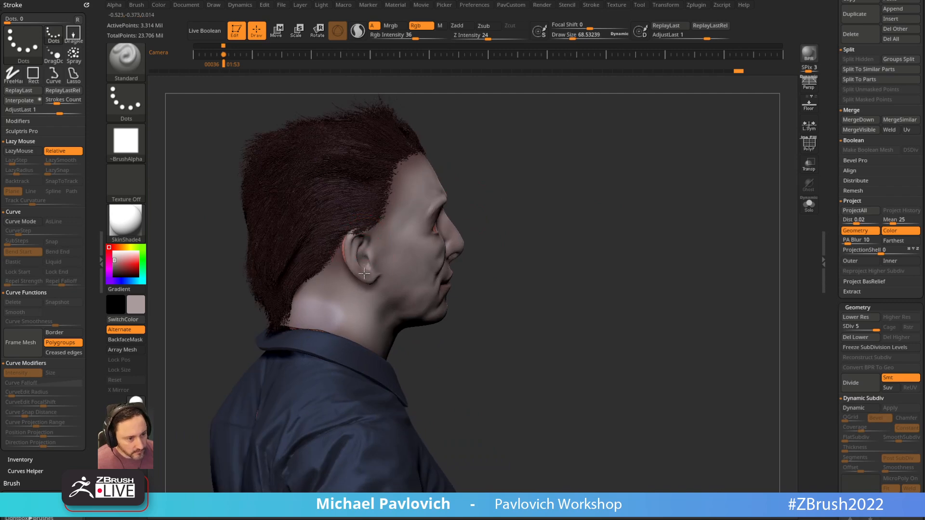
pyautogui.moveTo(497, 169); pyautogui.dragTo(520, 154)
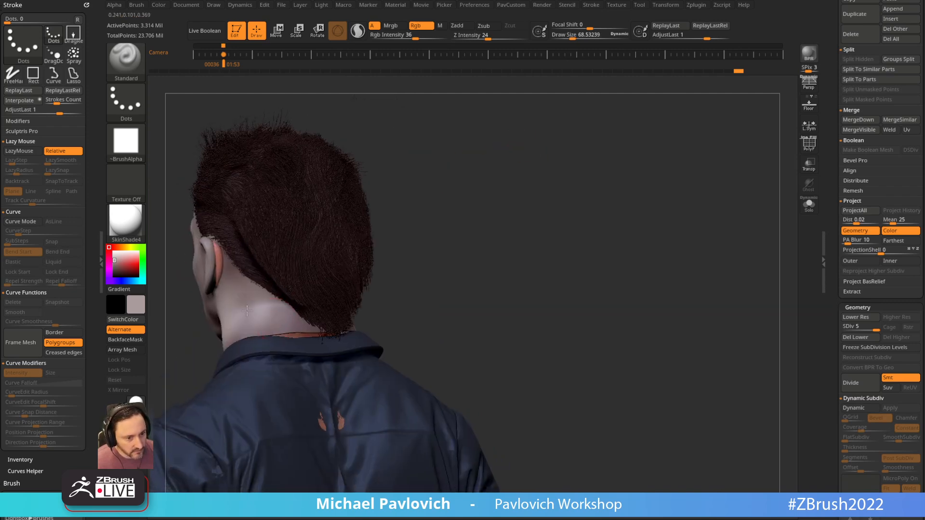
pyautogui.moveTo(473, 226); pyautogui.dragTo(585, 159)
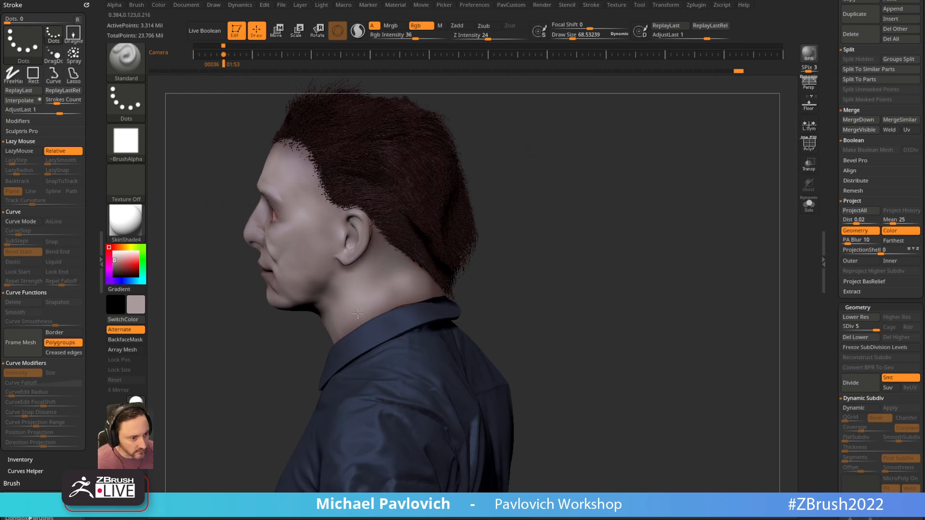
pyautogui.moveTo(385, 257); pyautogui.dragTo(634, 178)
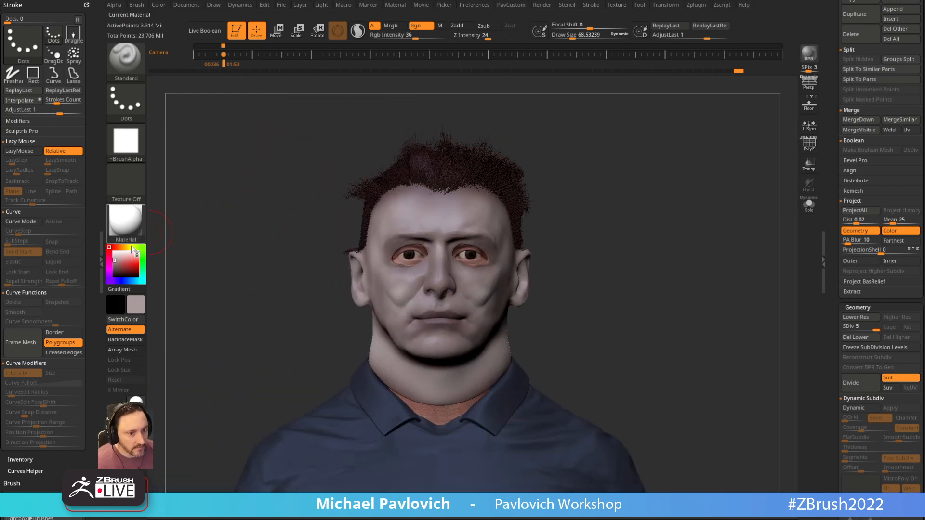
# Choose a pale bluish grey and paint it over the cheeks, nose and brow area of the mask.
pyautogui.click(137, 281)
pyautogui.moveTo(601, 152)
pyautogui.keyDown('alt'); pyautogui.mouseDown()
pyautogui.moveTo(611, 173)
pyautogui.moveTo(670, 183)
pyautogui.mouseUp(); pyautogui.keyUp('alt')
pyautogui.press(']')
pyautogui.moveTo(588, 188)
pyautogui.keyDown('alt'); pyautogui.mouseDown()
pyautogui.moveTo(541, 174)
pyautogui.moveTo(569, 175)
pyautogui.mouseUp(); pyautogui.keyUp('alt')
pyautogui.press('[')
pyautogui.moveTo(445, 272)
pyautogui.mouseDown()
pyautogui.moveTo(443, 295)
pyautogui.moveTo(406, 311)
pyautogui.moveTo(411, 292)
pyautogui.moveTo(389, 302)
pyautogui.mouseUp()
pyautogui.press('s')
pyautogui.moveTo(482, 205); pyautogui.dragTo(488, 231)
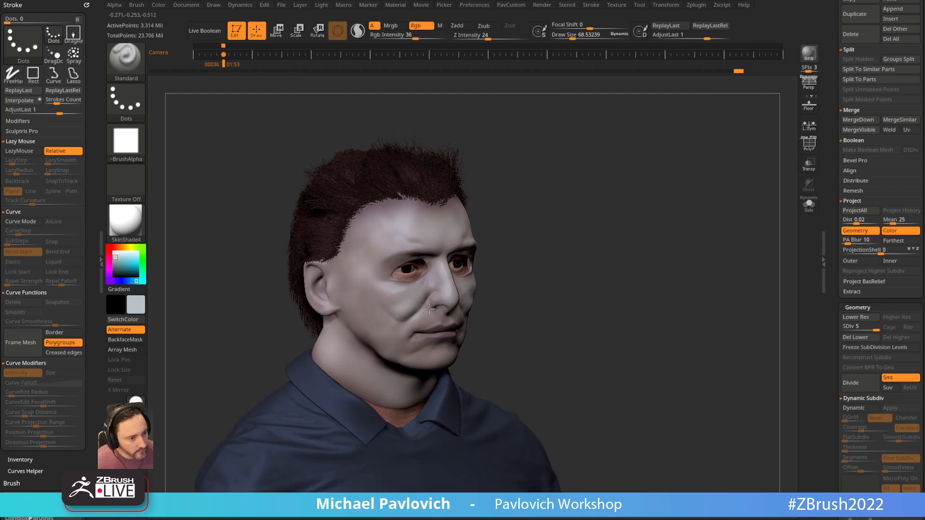
pyautogui.moveTo(420, 342); pyautogui.dragTo(417, 337, button='right')
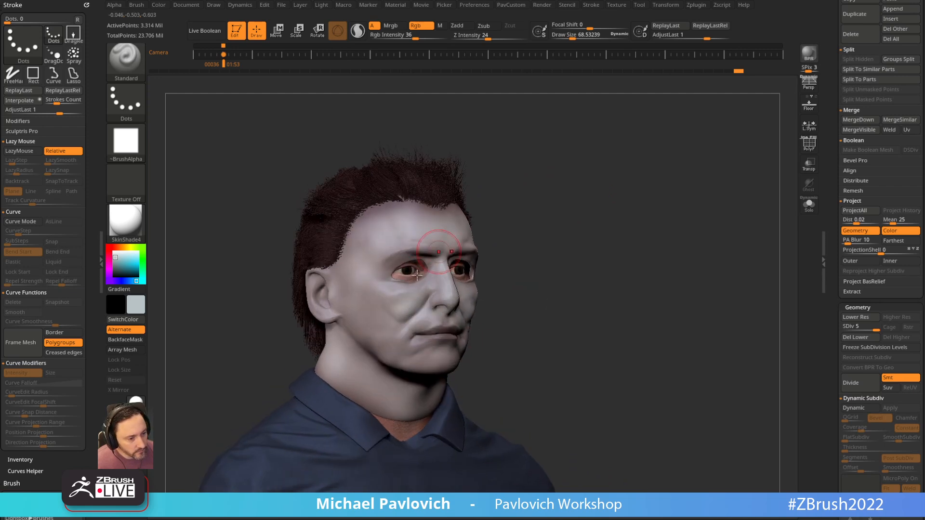
pyautogui.moveTo(494, 226); pyautogui.dragTo(512, 229)
# Set the draw size to about 87 and brush the pale bluish grey over the forehead, cheeks and jaw.
pyautogui.press('s')
pyautogui.moveTo(376, 289)
pyautogui.mouseDown()
pyautogui.moveTo(355, 333)
pyautogui.moveTo(353, 319)
pyautogui.mouseUp()
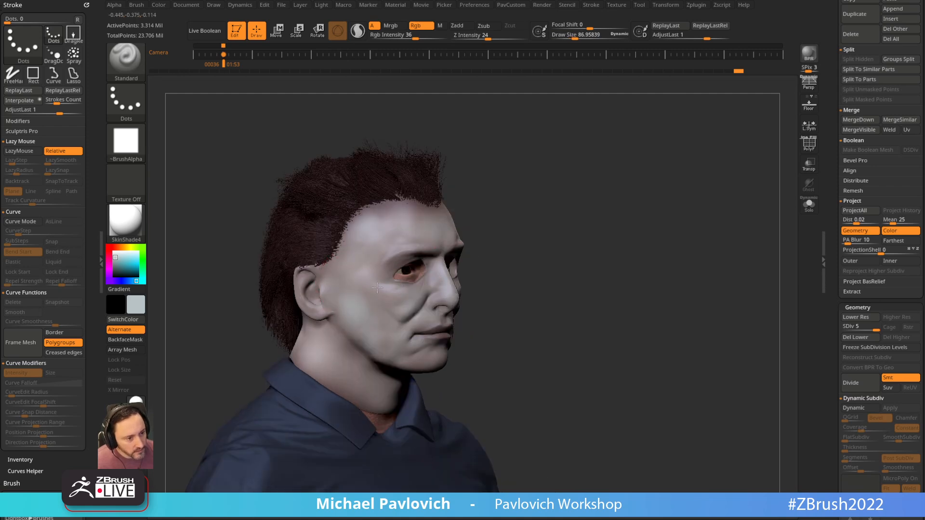
pyautogui.moveTo(404, 217); pyautogui.dragTo(482, 270, button='right')
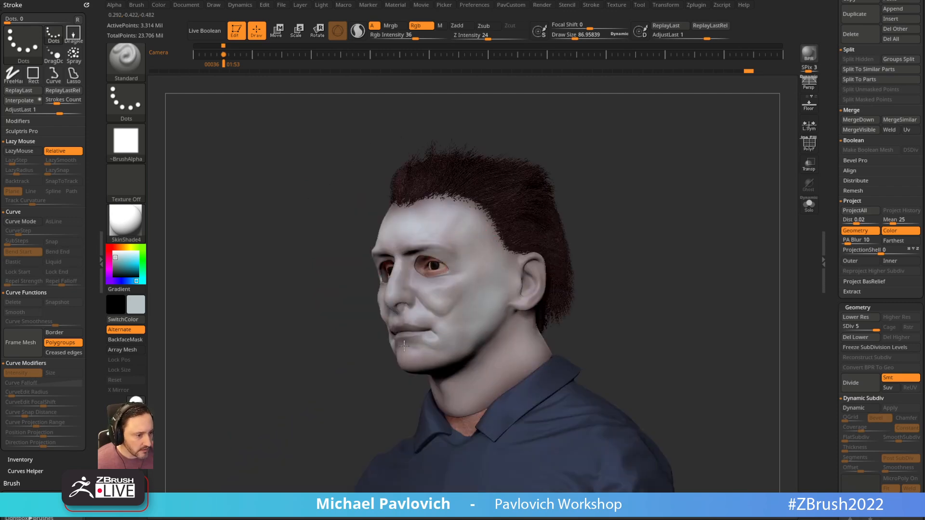
pyautogui.moveTo(409, 344); pyautogui.dragTo(497, 264, button='right')
pyautogui.moveTo(332, 400); pyautogui.dragTo(305, 276, button='right')
pyautogui.moveTo(448, 198); pyautogui.dragTo(412, 239, button='right')
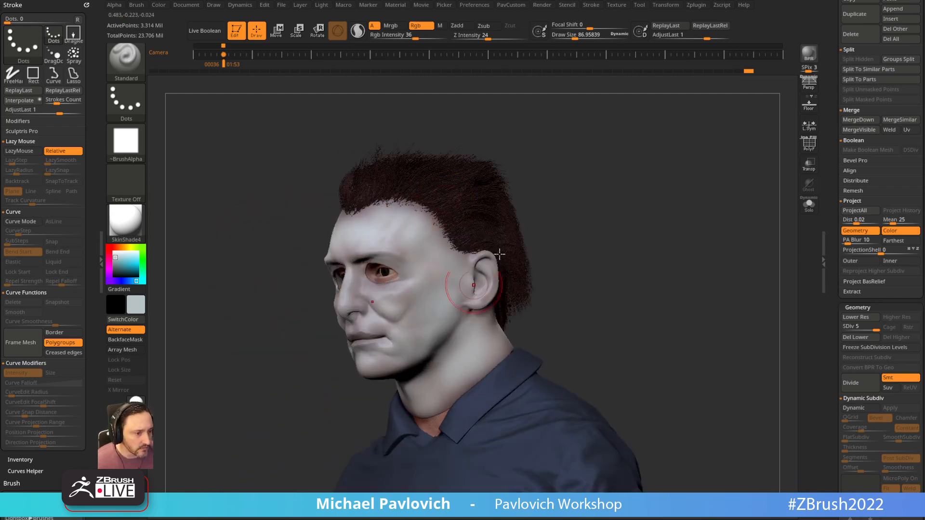
# Extend the pale bluish grey over the ear, side of the neck and nape.
pyautogui.moveTo(460, 319); pyautogui.dragTo(425, 293, button='right')
pyautogui.moveTo(554, 311); pyautogui.dragTo(518, 309, button='right')
pyautogui.moveTo(527, 322)
pyautogui.mouseDown()
pyautogui.moveTo(532, 329)
pyautogui.moveTo(540, 314)
pyautogui.mouseUp()
pyautogui.moveTo(612, 313); pyautogui.dragTo(569, 329, button='right')
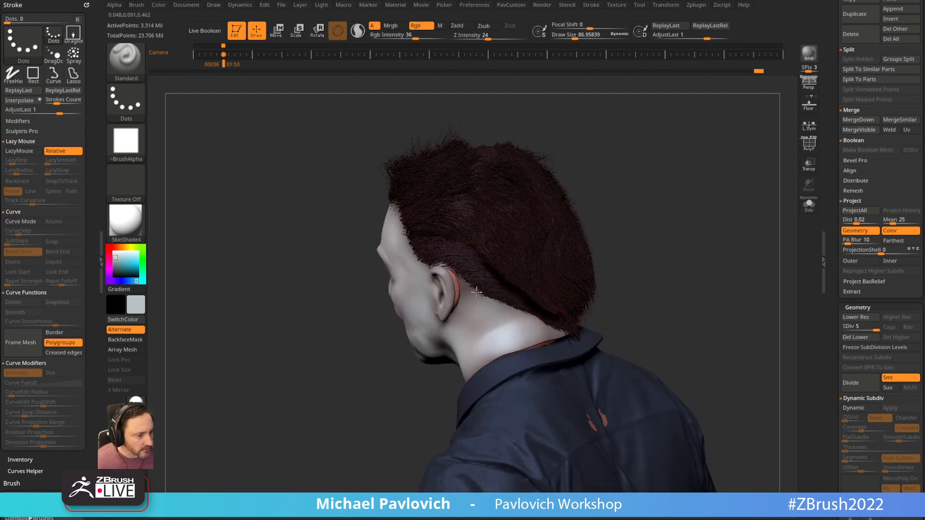
pyautogui.moveTo(593, 200); pyautogui.dragTo(476, 256, button='right')
pyautogui.moveTo(420, 289); pyautogui.dragTo(461, 288, button='right')
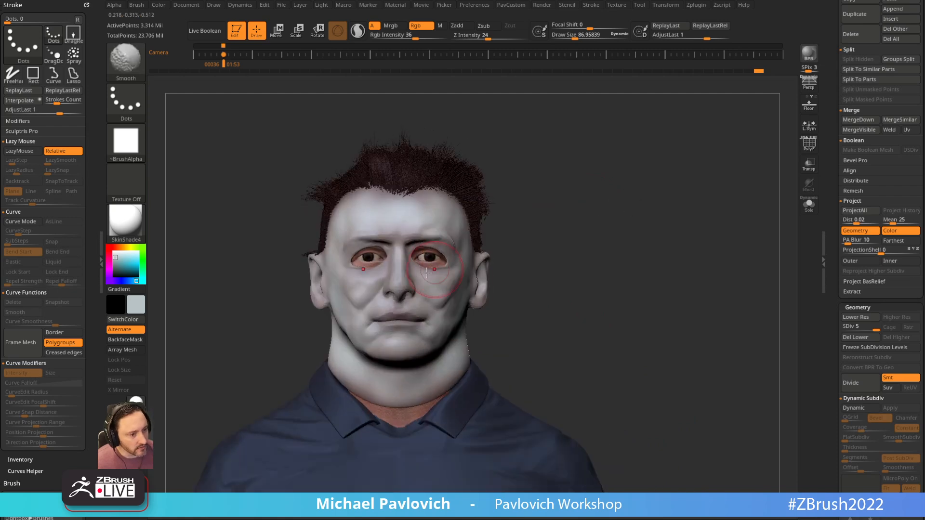
# Turn on perspective and drop a snapshot of the Myers bust onto the canvas, with the live model beside it.
pyautogui.keyDown('alt'); pyautogui.moveTo(552, 226); pyautogui.dragTo(641, 230, button='right'); pyautogui.keyUp('alt')
pyautogui.moveTo(641, 231); pyautogui.dragTo(523, 225, button='right')
pyautogui.moveTo(832, 130); pyautogui.dragTo(833, 308)
pyautogui.click(809, 86)
pyautogui.moveTo(726, 139)
pyautogui.keyDown('ctrl'); pyautogui.mouseDown(button='right')
pyautogui.moveTo(719, 165)
pyautogui.moveTo(664, 179)
pyautogui.mouseUp(button='right'); pyautogui.keyUp('ctrl')
pyautogui.moveTo(663, 179); pyautogui.dragTo(673, 183, button='right')
pyautogui.press('shift')
pyautogui.hotkey('shift', 's')
pyautogui.keyDown('alt'); pyautogui.moveTo(608, 192); pyautogui.dragTo(810, 217, button='right'); pyautogui.keyUp('alt')
# Switch to the Voorhees tool and append the navy sweater from the Myers tool, Base Pose Decimated 1Mill2, to it.
pyautogui.moveTo(870, 154)
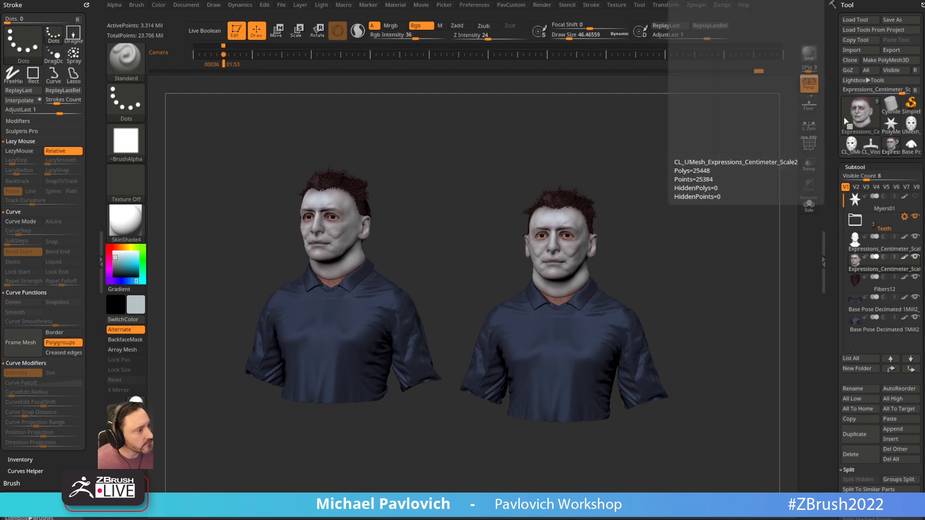
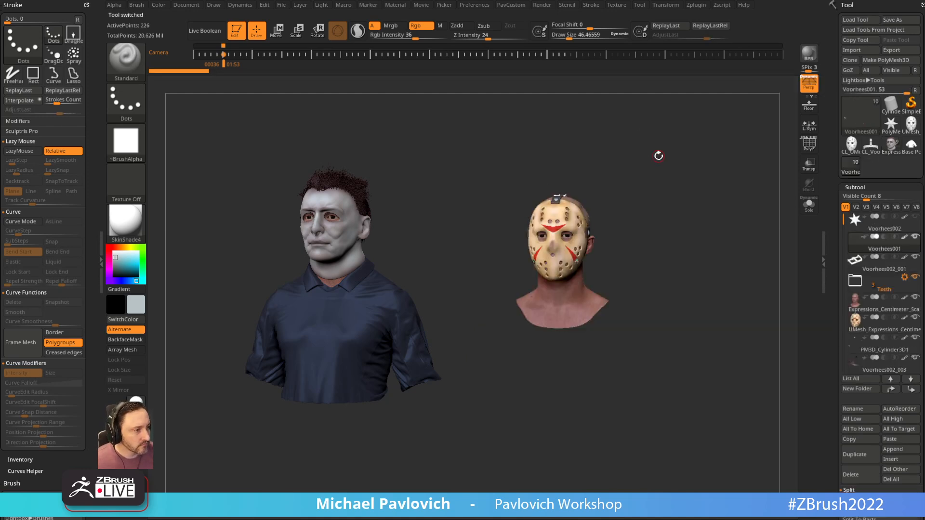
pyautogui.moveTo(667, 159); pyautogui.dragTo(651, 176)
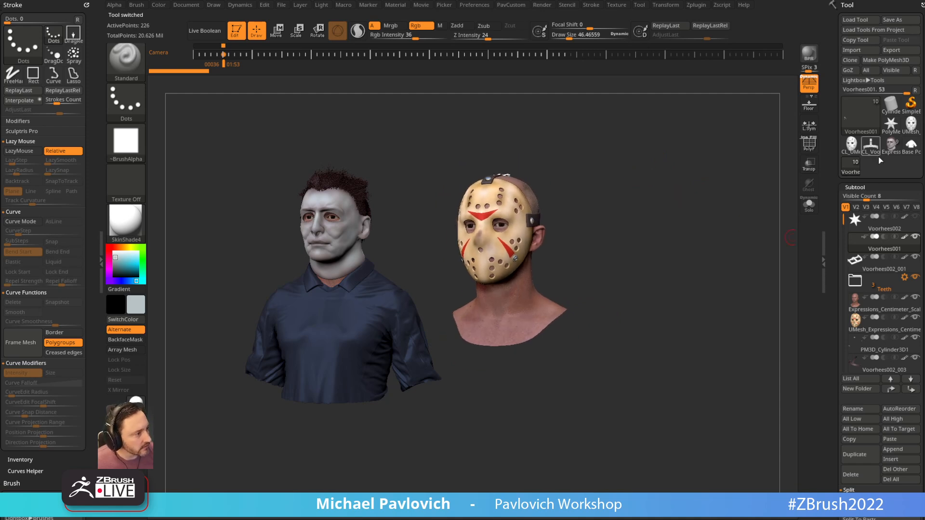
pyautogui.click(890, 144)
pyautogui.click(873, 353)
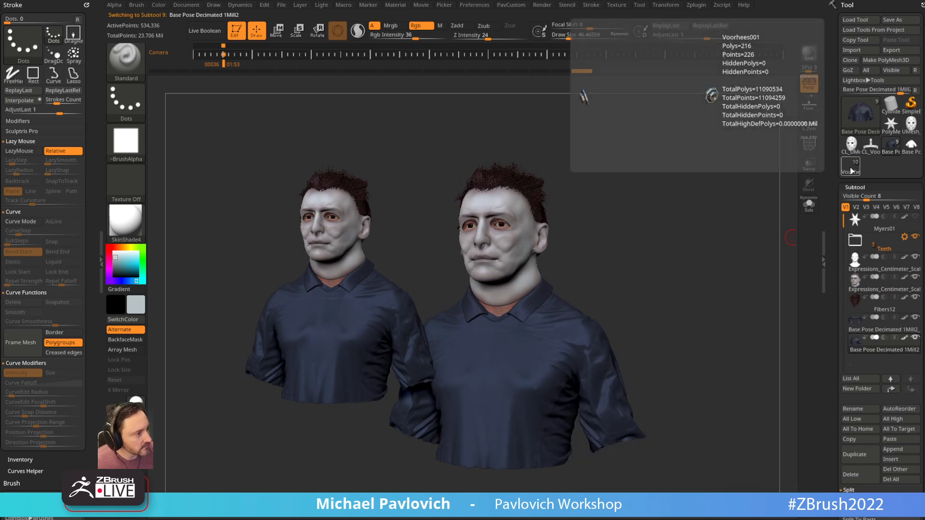
pyautogui.click(855, 171)
pyautogui.click(894, 451)
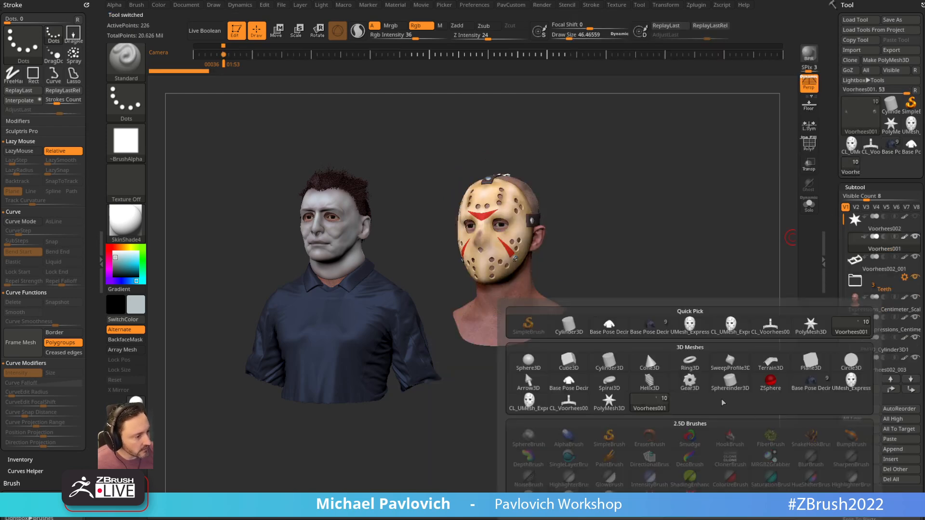
pyautogui.click(802, 387)
pyautogui.moveTo(670, 243); pyautogui.dragTo(669, 248)
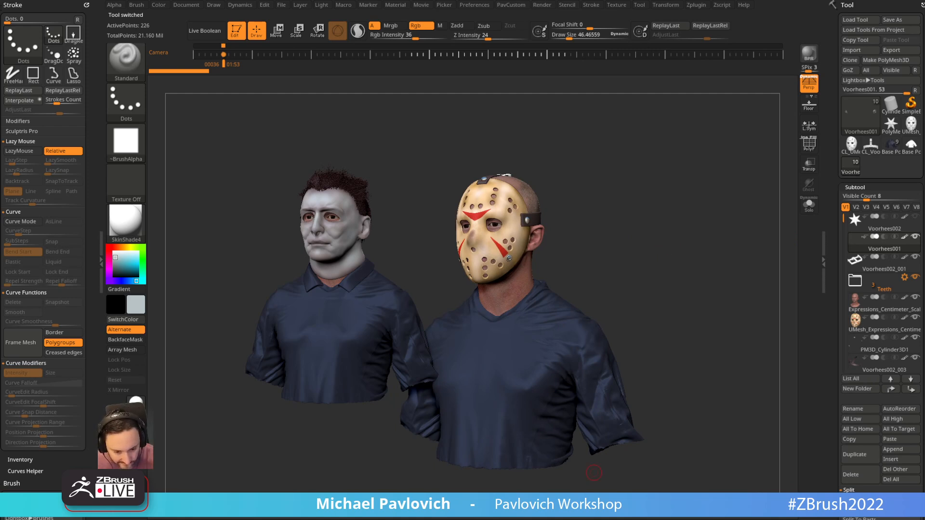
# Switch to Chrome and browse the image results for "jason voorhees" to examine his clothing.
pyautogui.moveTo(487, 519); pyautogui.dragTo(599, 110)
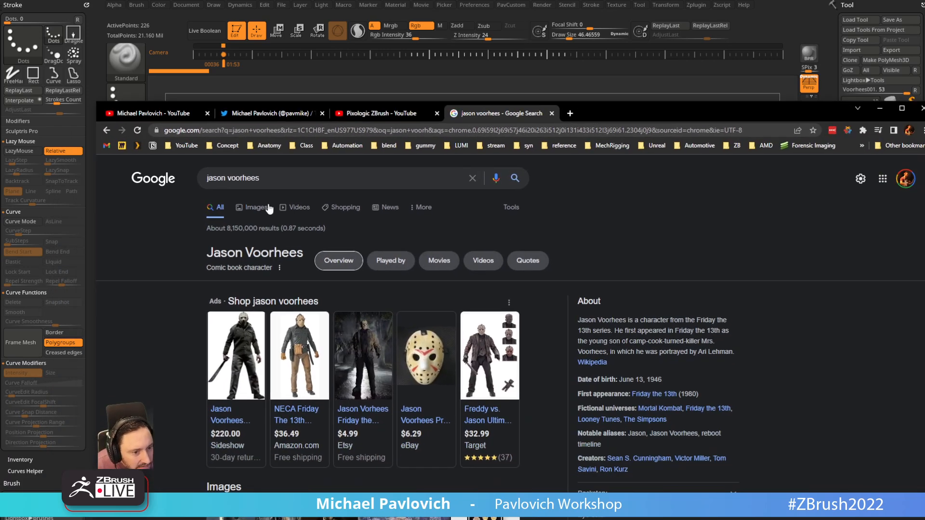
pyautogui.click(255, 208)
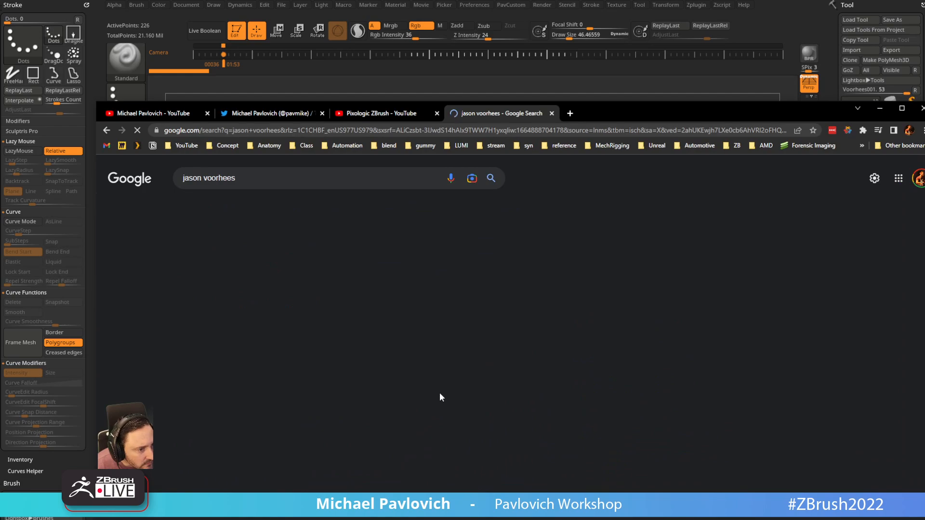
pyautogui.scroll(-1, 230, 321)
pyautogui.scroll(-6, 230, 321)
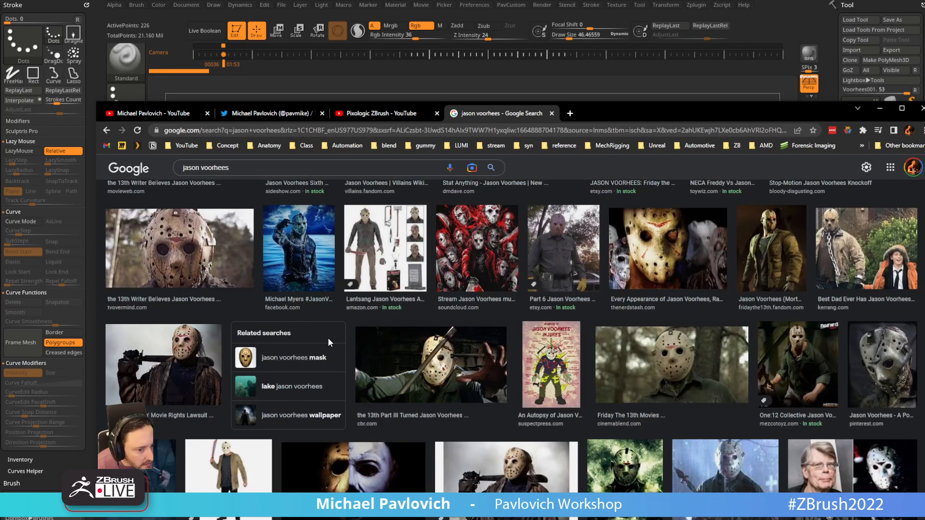
pyautogui.scroll(-5, 562, 239)
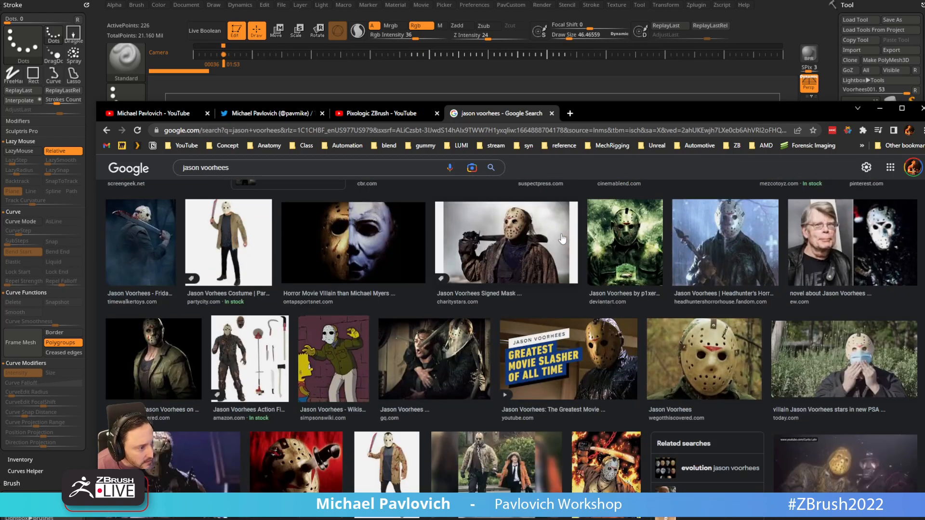
pyautogui.scroll(4, 562, 239)
pyautogui.moveTo(594, 115); pyautogui.dragTo(594, 519)
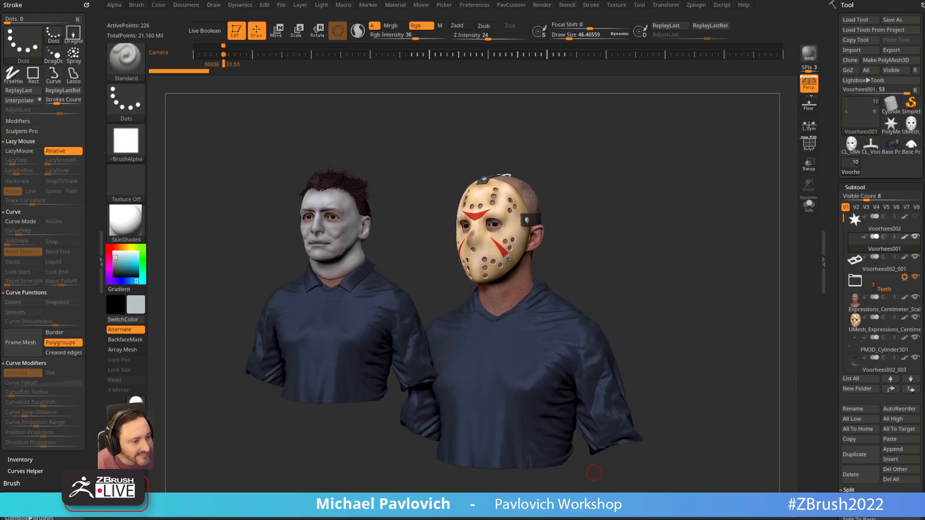
pyautogui.moveTo(709, 290); pyautogui.dragTo(732, 278)
pyautogui.keyDown('alt'); pyautogui.click(593, 318); pyautogui.keyUp('alt')
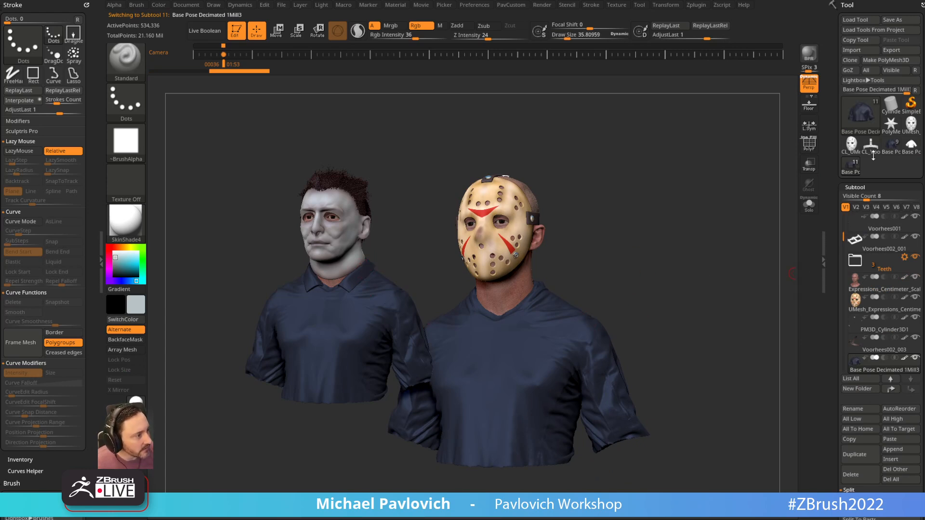
pyautogui.click(891, 144)
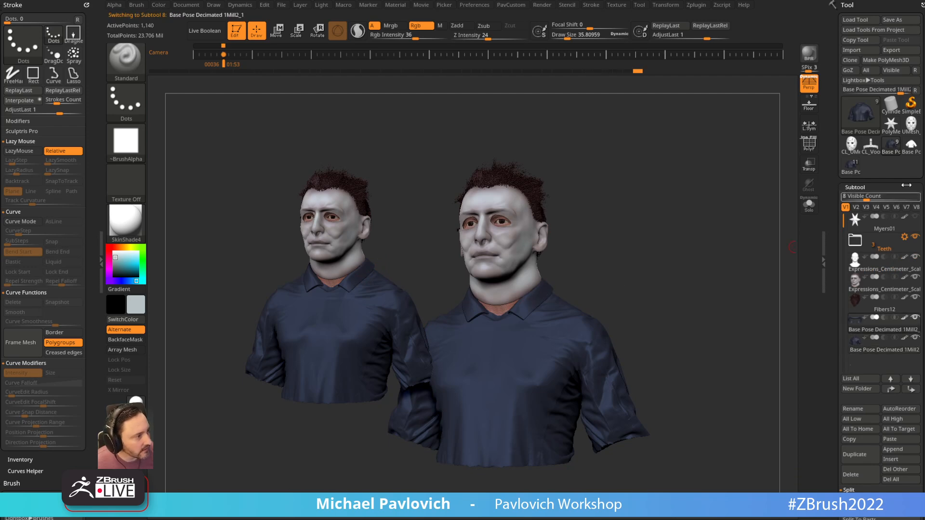
pyautogui.click(851, 166)
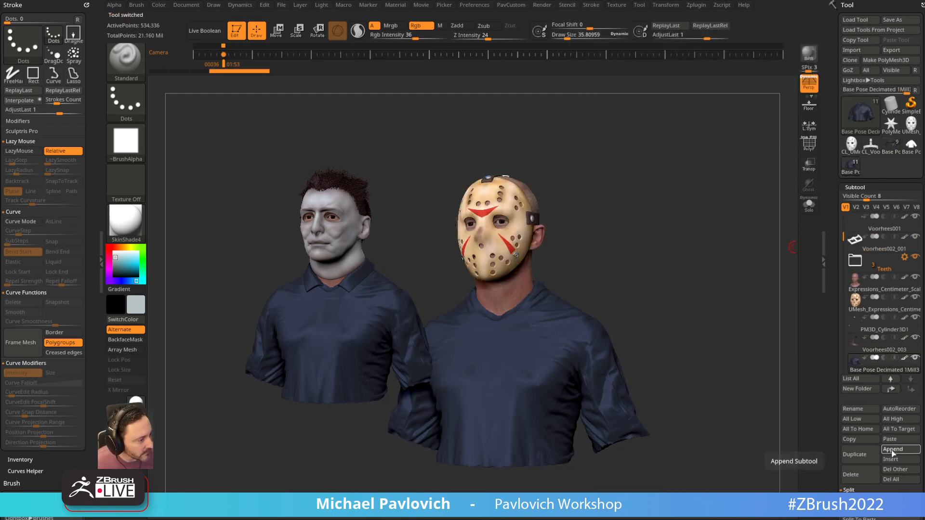
pyautogui.click(893, 451)
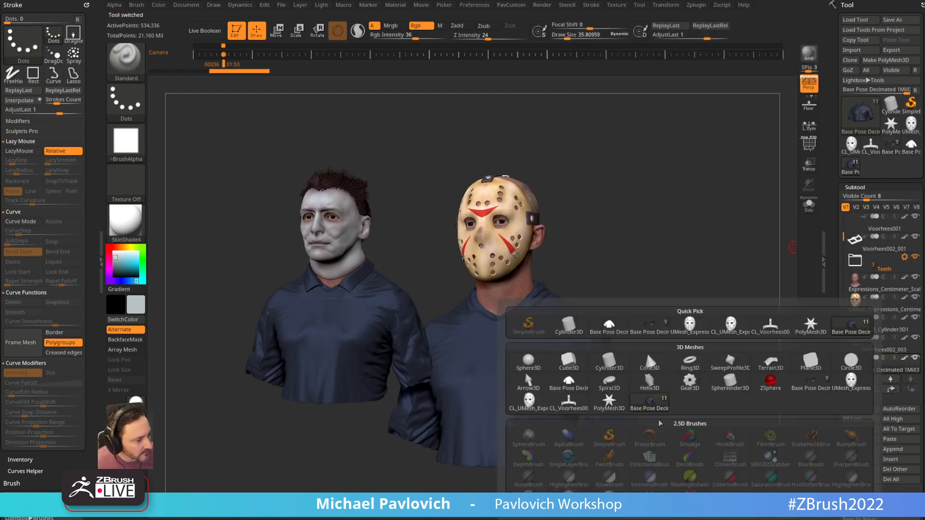
pyautogui.click(812, 392)
pyautogui.moveTo(698, 295); pyautogui.dragTo(774, 301)
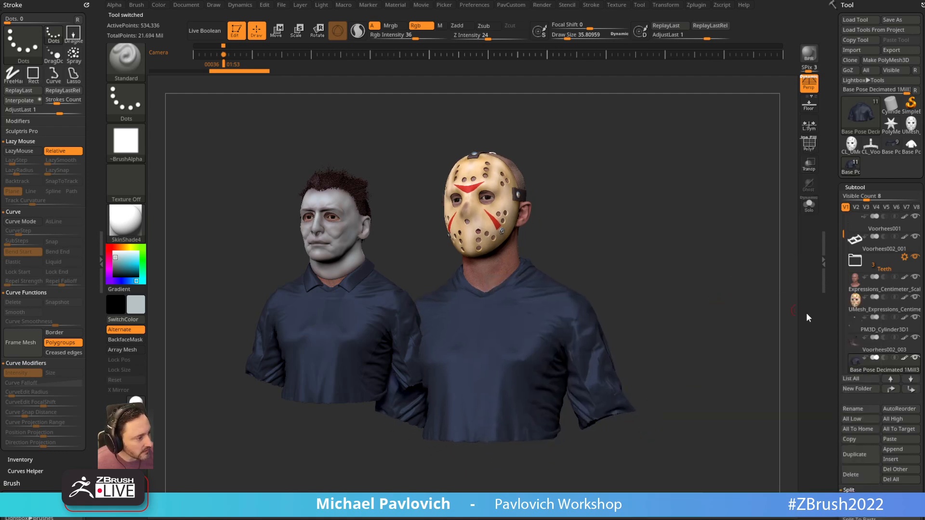
pyautogui.moveTo(844, 236); pyautogui.dragTo(843, 256)
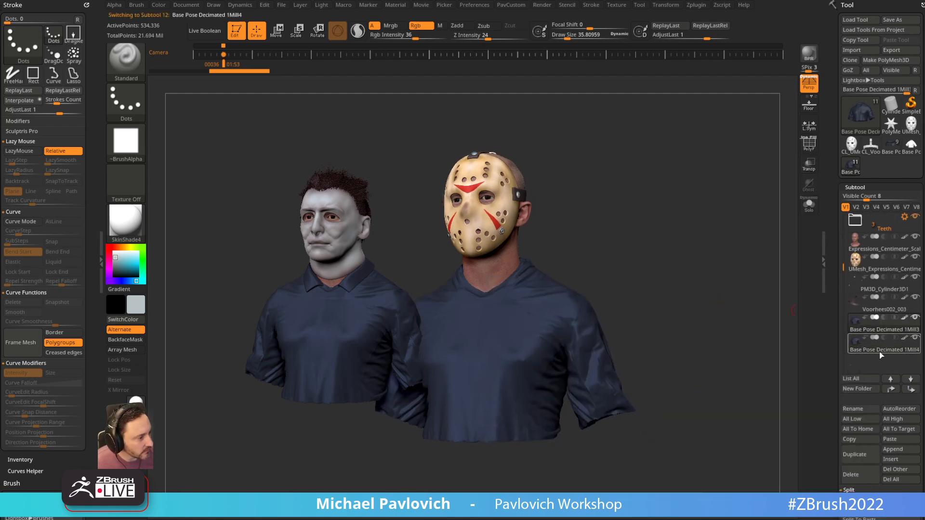
pyautogui.click(858, 479)
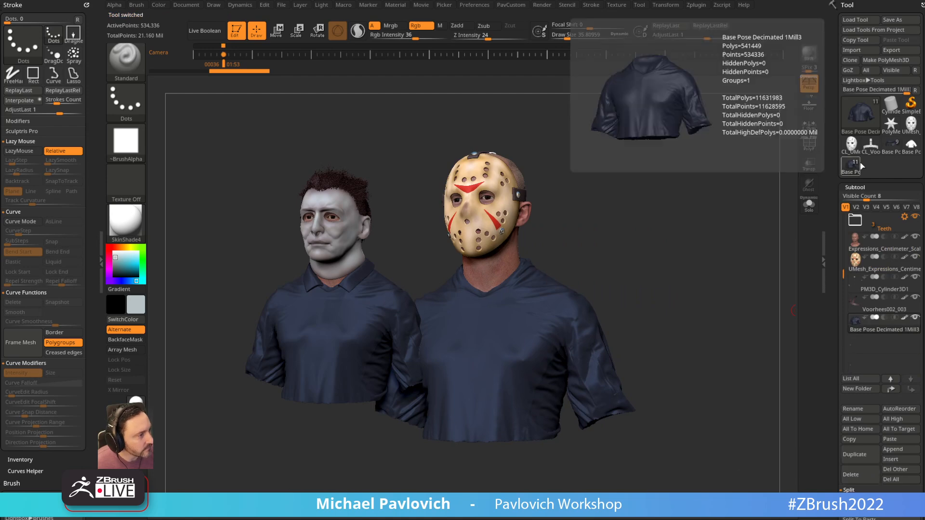
# Append the collar, Base Pose Decimated 1Mill2, from the Myers tool to the Voorhees tool.
pyautogui.click(895, 150)
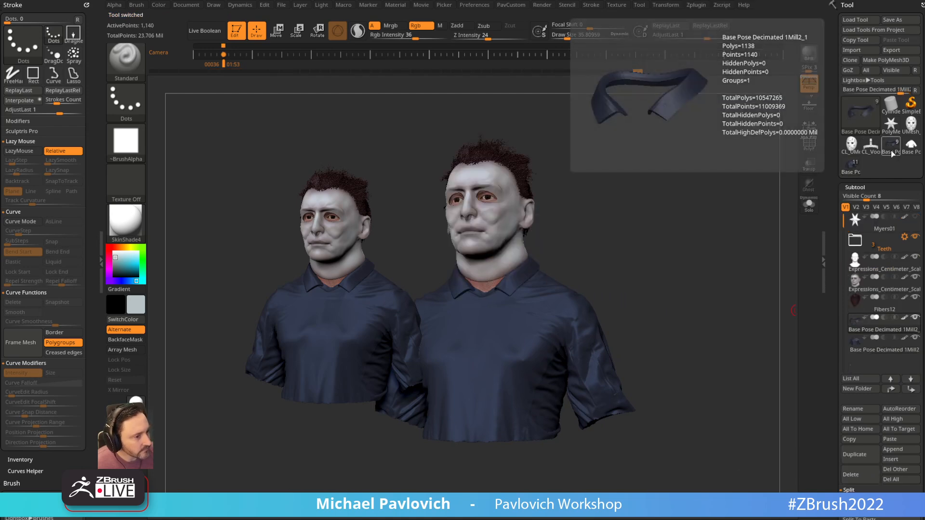
pyautogui.click(850, 169)
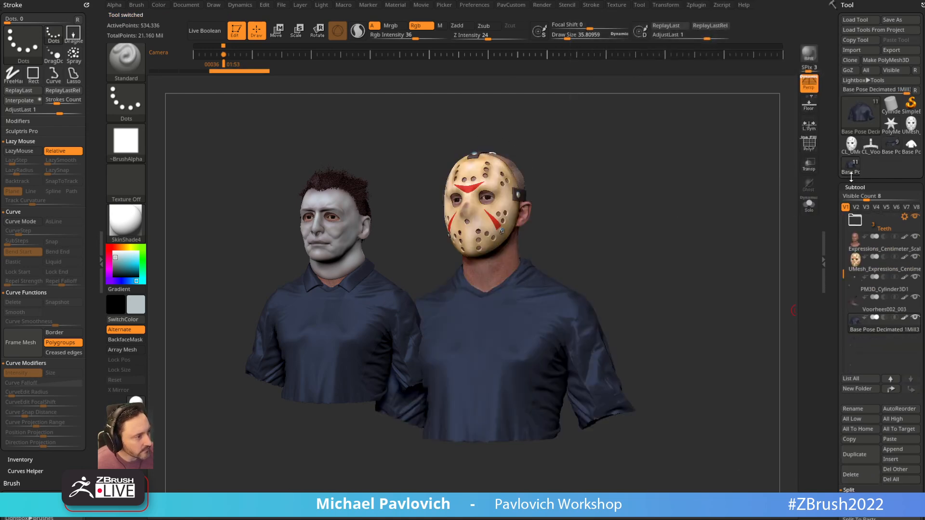
pyautogui.click(893, 451)
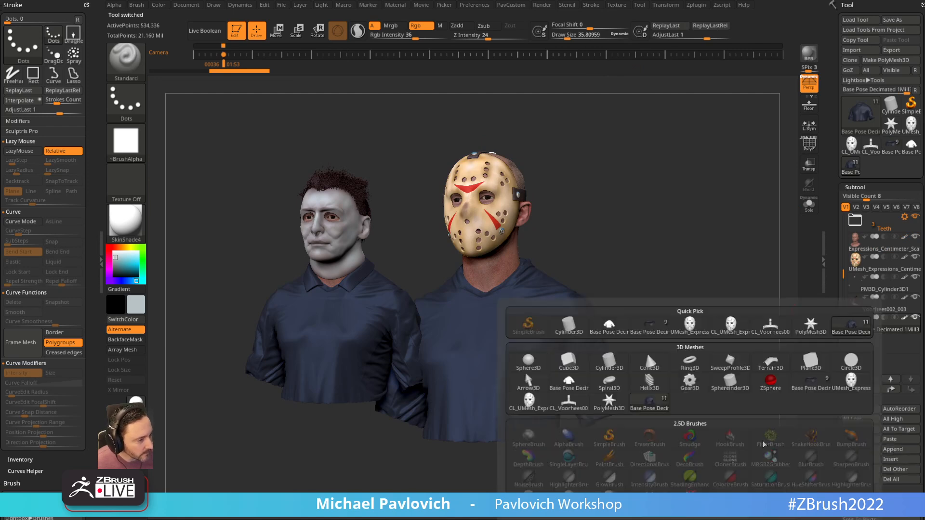
pyautogui.click(811, 383)
pyautogui.moveTo(685, 240); pyautogui.dragTo(606, 281)
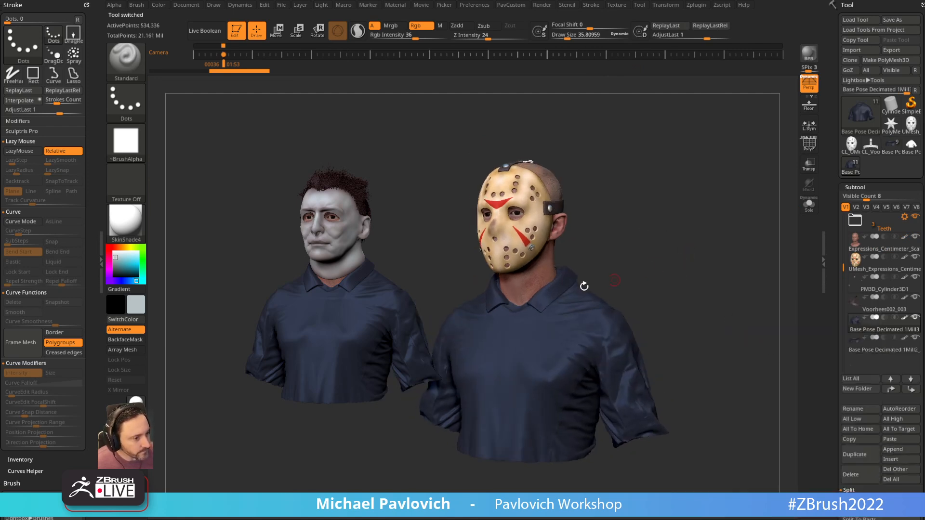
# Pick a dark green based on the sweater's colour and fill the Voorhees sweater and collar with it.
pyautogui.press('c')
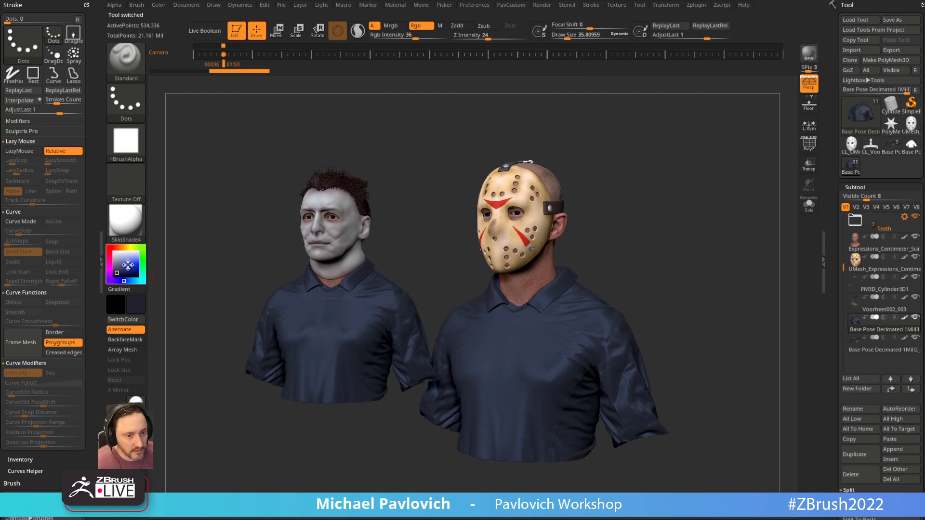
pyautogui.click(142, 272)
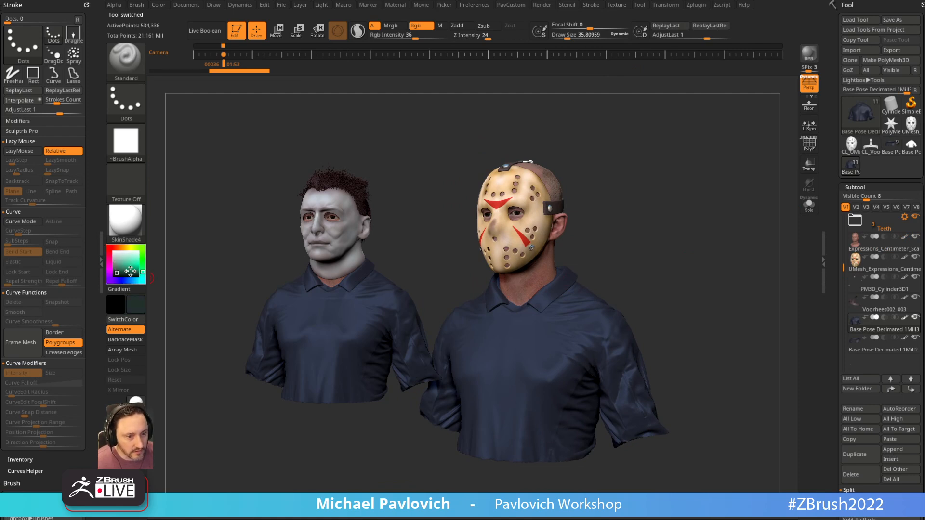
pyautogui.click(116, 273)
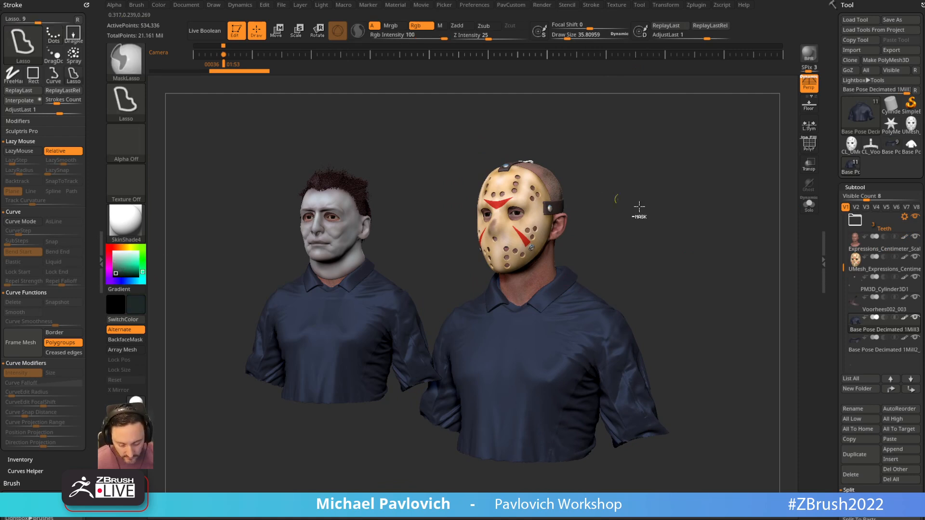
pyautogui.hotkey('ctrl', 'f')
pyautogui.keyDown('alt'); pyautogui.click(569, 278); pyautogui.keyUp('alt')
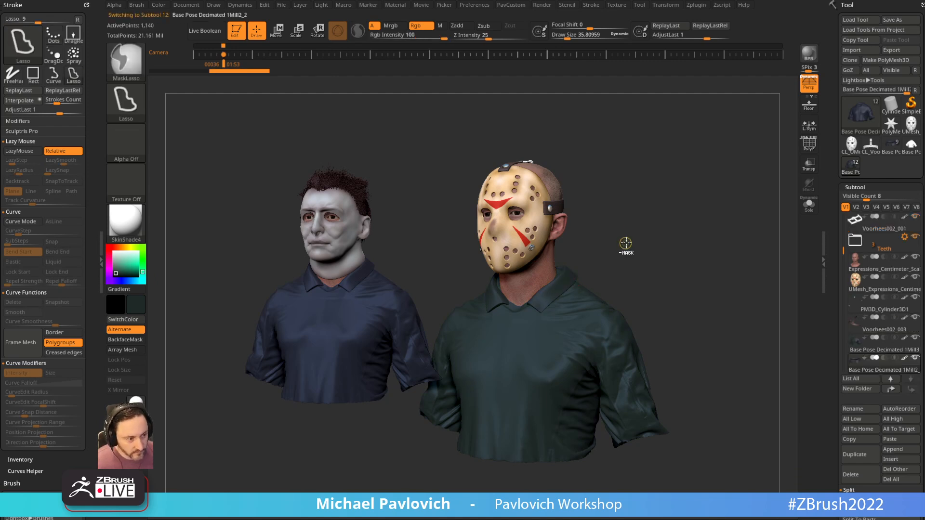
pyautogui.moveTo(643, 230); pyautogui.dragTo(638, 208)
pyautogui.moveTo(694, 183)
pyautogui.keyDown('alt'); pyautogui.mouseDown()
pyautogui.moveTo(670, 189)
pyautogui.moveTo(684, 191)
pyautogui.mouseUp(); pyautogui.keyUp('alt')
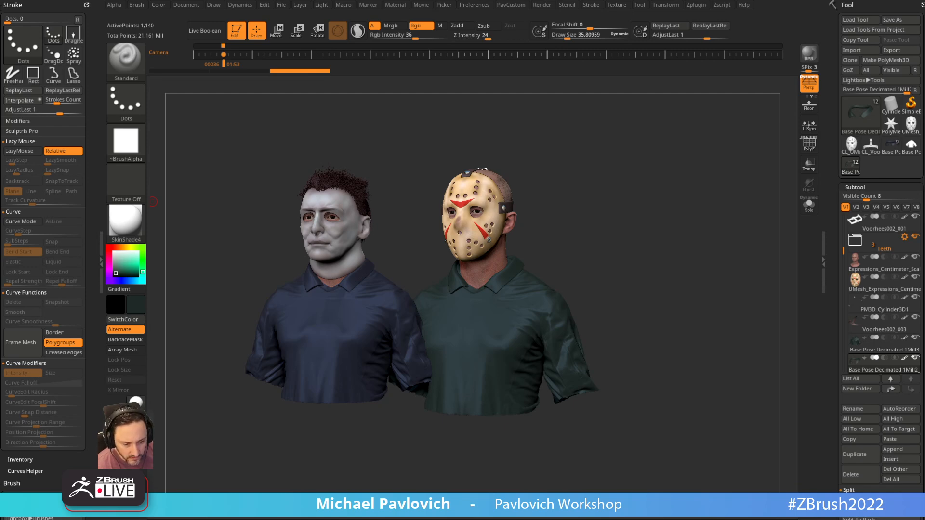
# Switch to Chrome, search the artist's YouTube channel for "coin" and examine the resulting videos for a bas relief tutorial.
pyautogui.moveTo(153, 202); pyautogui.dragTo(461, 87)
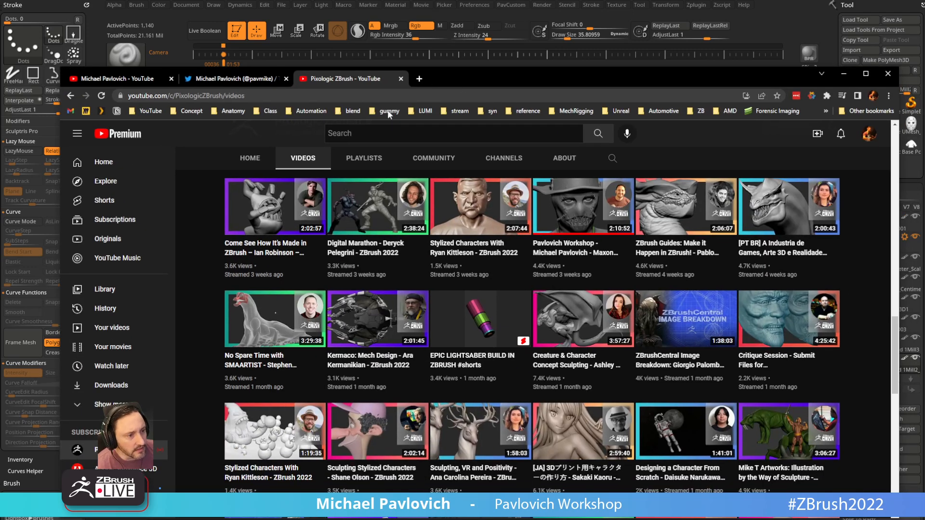
pyautogui.click(116, 84)
pyautogui.scroll(4, 561, 222)
pyautogui.click(613, 159)
pyautogui.write('coin')
pyautogui.press('Return')
pyautogui.scroll(-5, 552, 365)
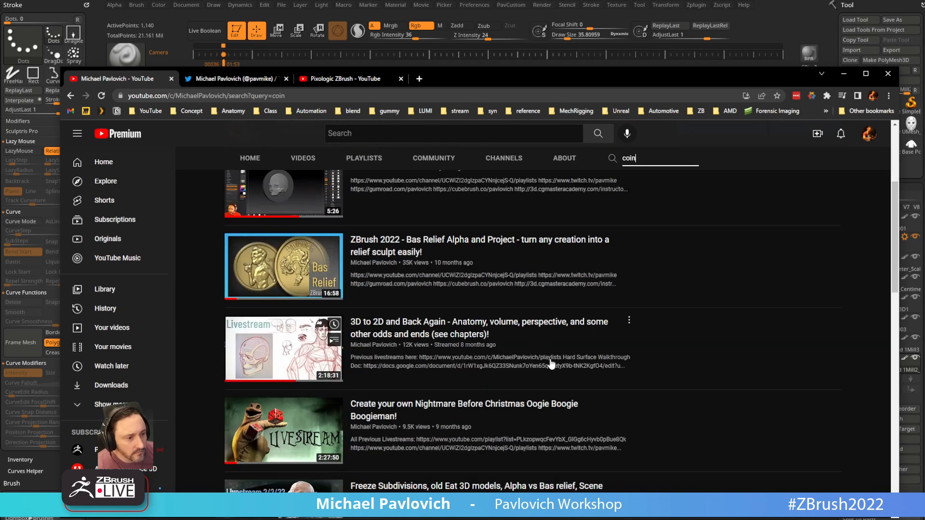
pyautogui.scroll(-1, 453, 255)
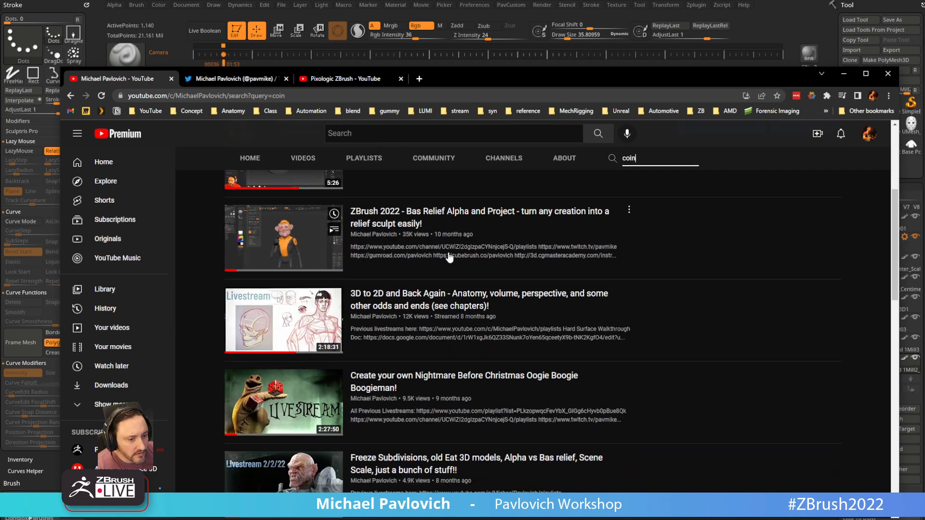
pyautogui.scroll(-4, 448, 258)
pyautogui.scroll(8, 453, 289)
pyautogui.scroll(-1, 365, 391)
pyautogui.scroll(-2, 365, 392)
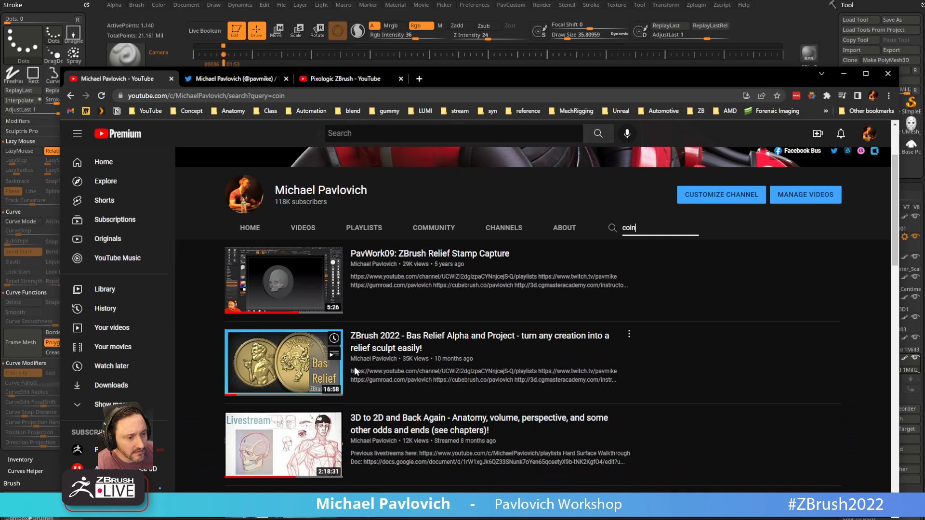
# Open the video "ZBrush 2022 - Bas Relief Alpha and Project", pause it and return to ZBrush.
pyautogui.click(406, 341)
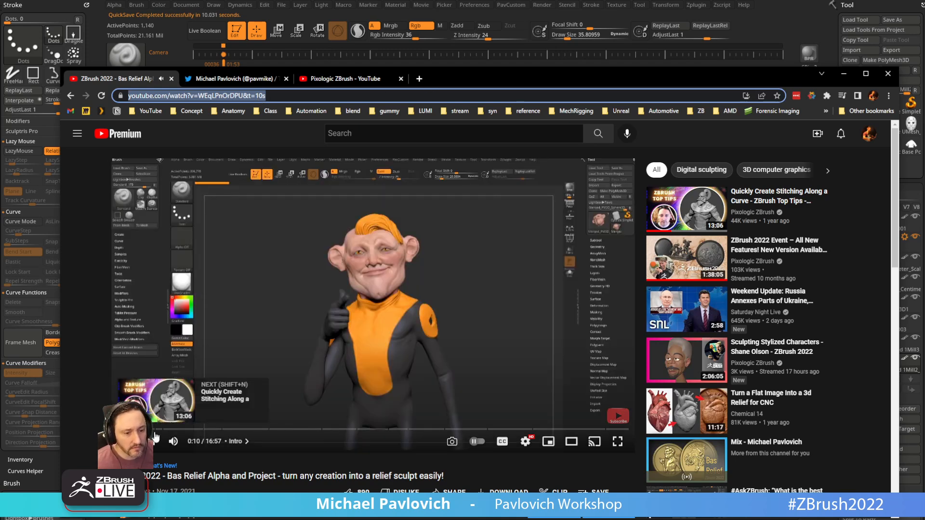
pyautogui.click(130, 441)
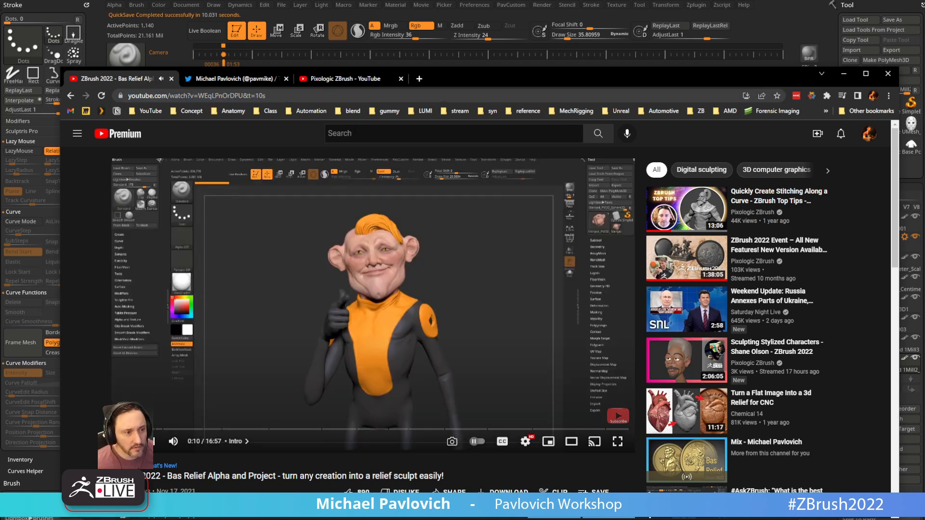
pyautogui.moveTo(464, 80); pyautogui.dragTo(0, 192)
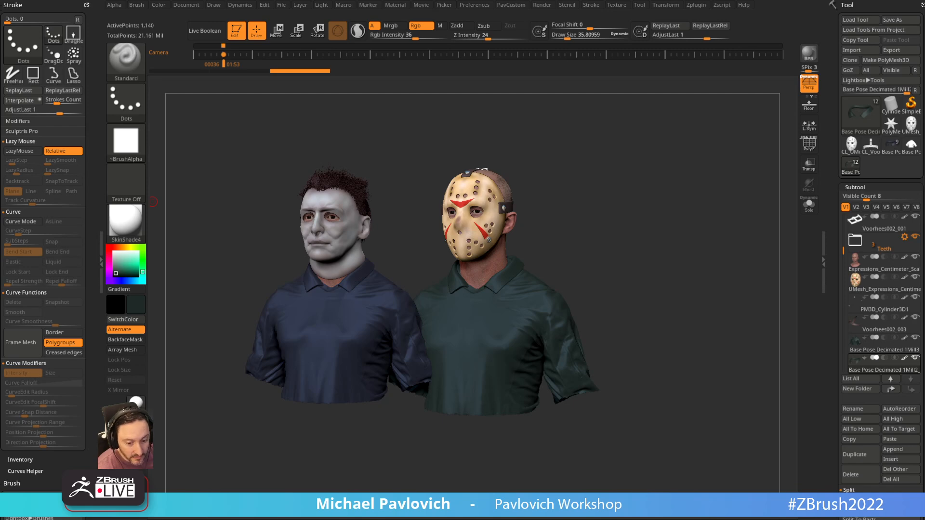
# Switch to Chrome, browse the products on the artist's Gumroad page and open Mechanical Skull to examine its description.
pyautogui.moveTo(577, 1); pyautogui.dragTo(516, 519)
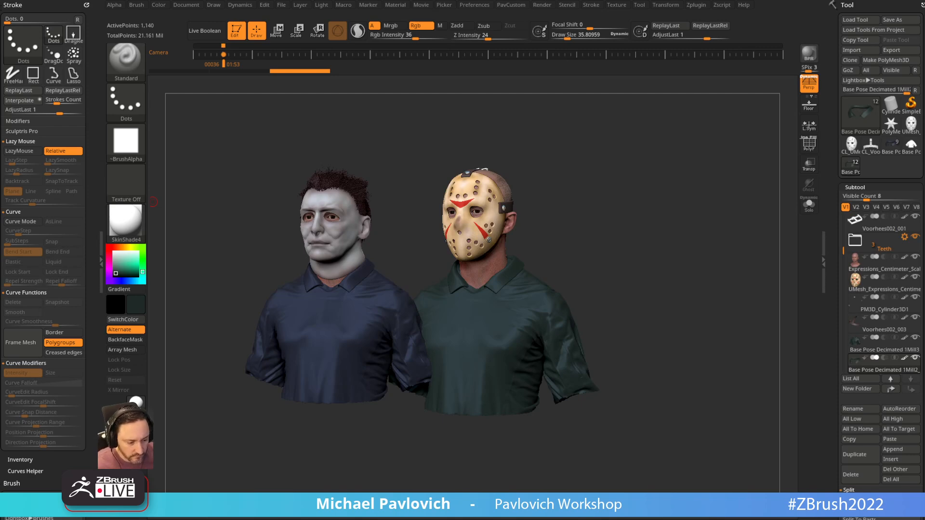
pyautogui.moveTo(554, 519); pyautogui.dragTo(544, 93)
pyautogui.click(224, 246)
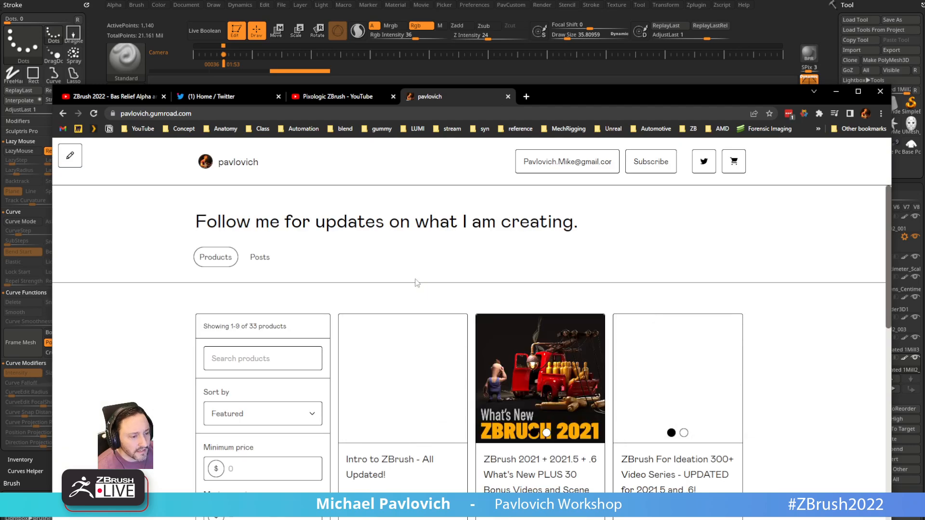
pyautogui.scroll(-3, 400, 276)
pyautogui.scroll(-6, 400, 278)
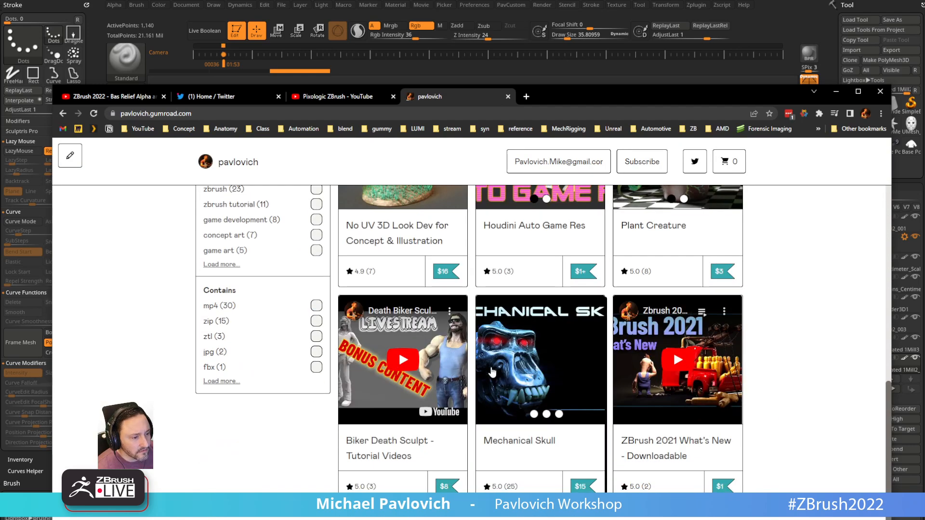
pyautogui.scroll(-8, 479, 373)
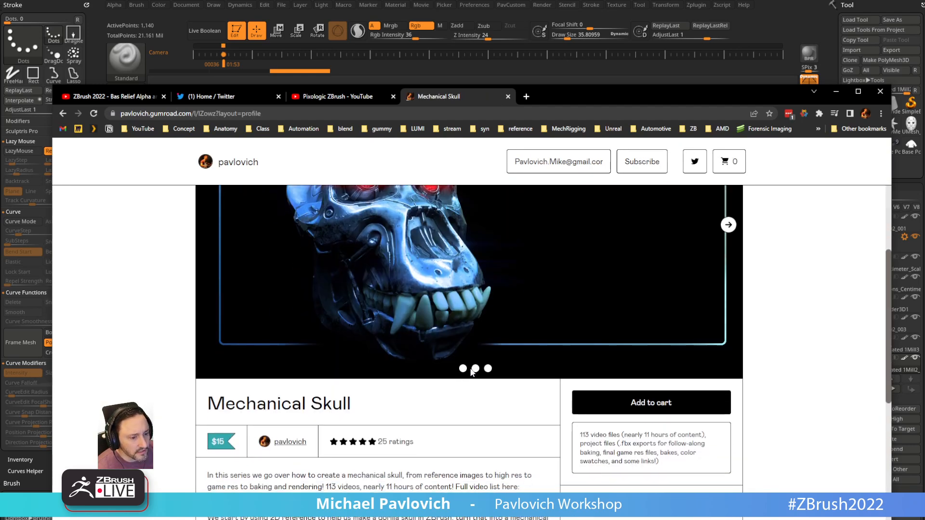
pyautogui.scroll(-2, 471, 368)
pyautogui.scroll(10, 467, 371)
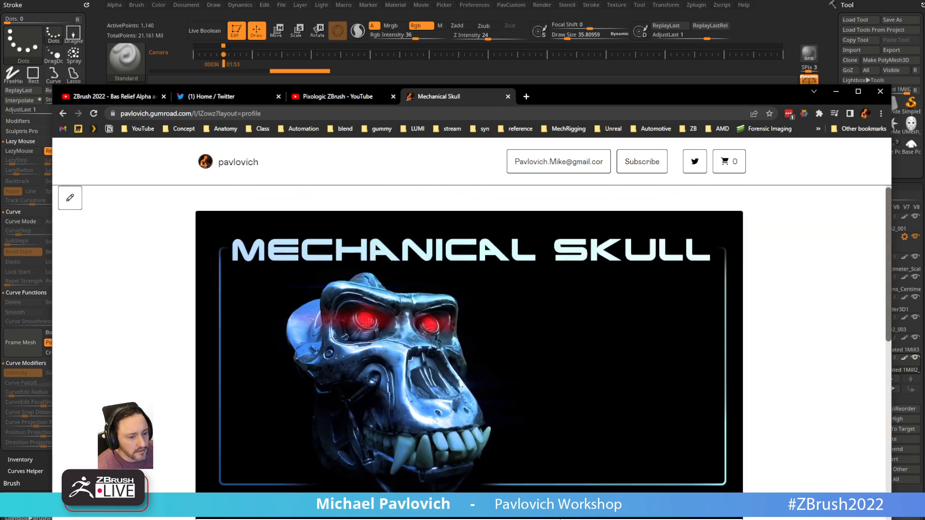
pyautogui.scroll(-6, 461, 375)
# Open the full video list of the Mechanical Skull series and examine its lessons, from HighRes - Organic to Rendering.
pyautogui.click(253, 308)
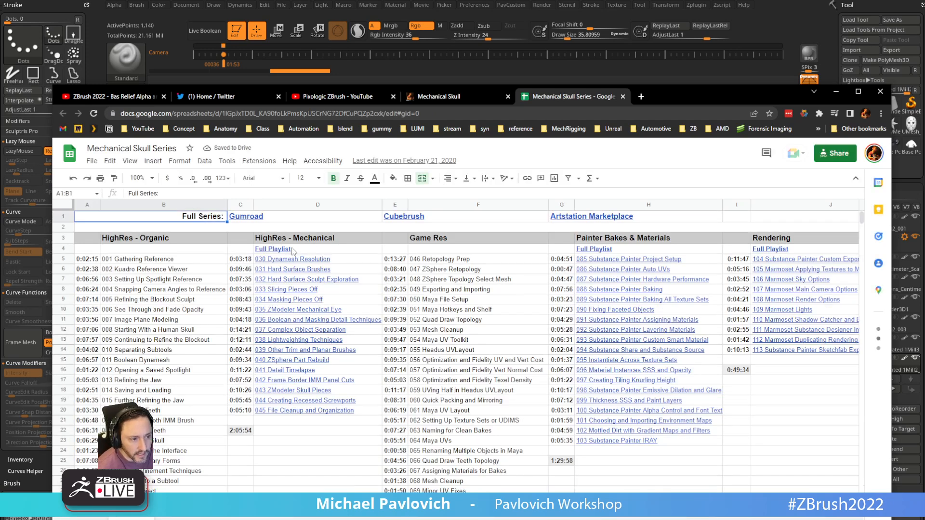
pyautogui.moveTo(654, 253)
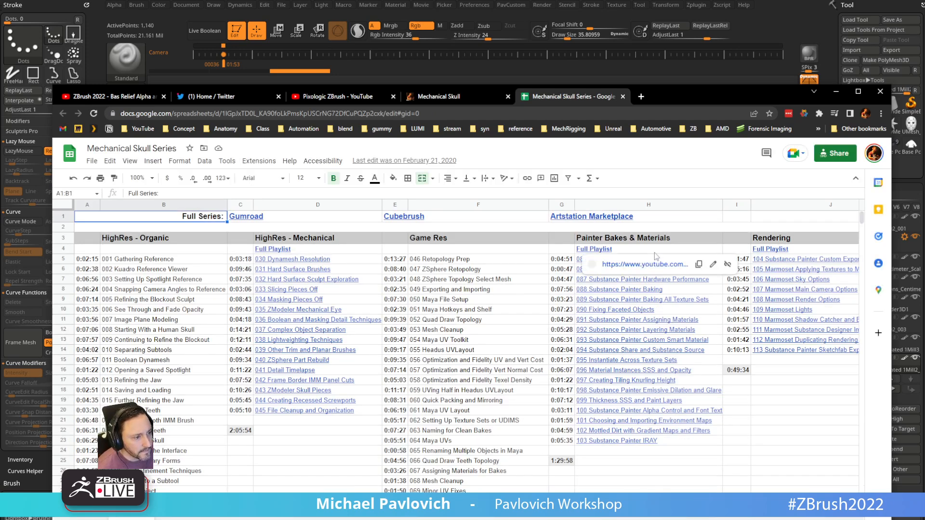
pyautogui.scroll(-4, 487, 242)
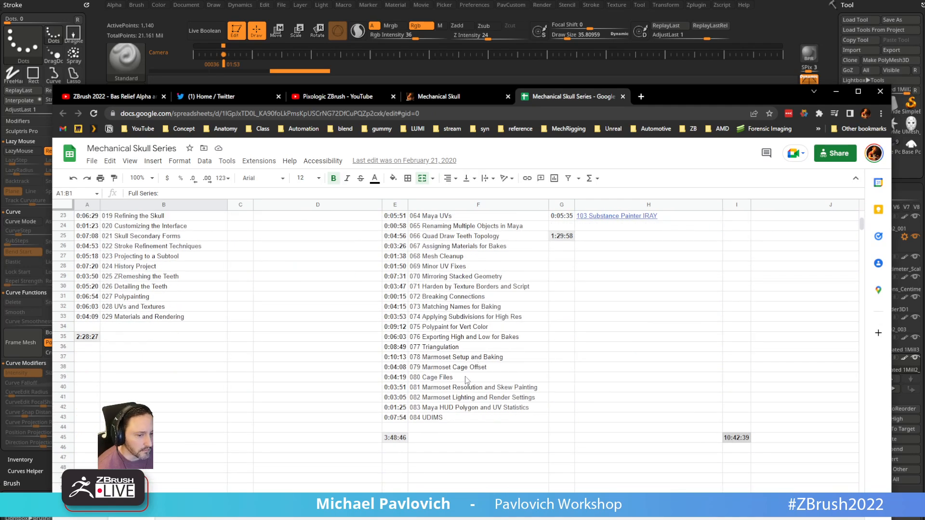
pyautogui.scroll(4, 465, 378)
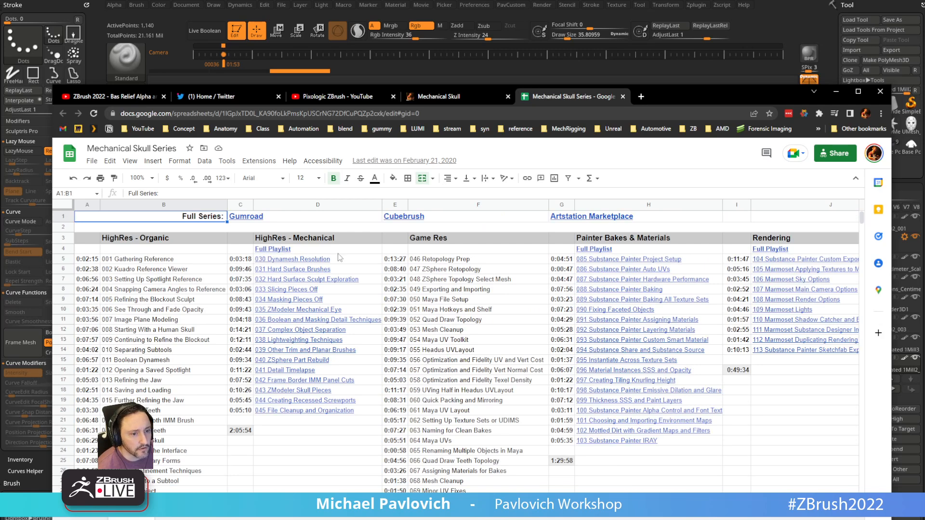
# Find and open the "Mechanical Skull - High Res" playlist on the artist's YouTube channel, then return to ZBrush.
pyautogui.click(335, 98)
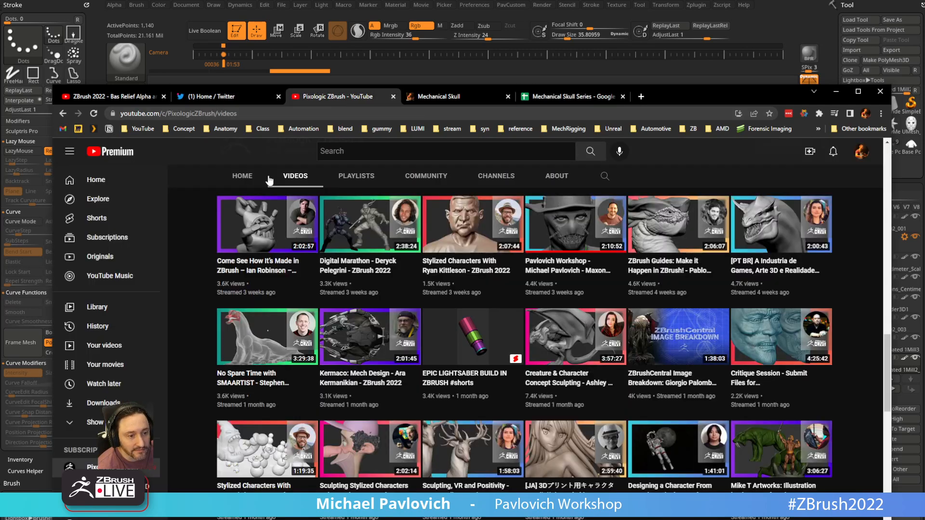
pyautogui.click(114, 96)
pyautogui.click(64, 114)
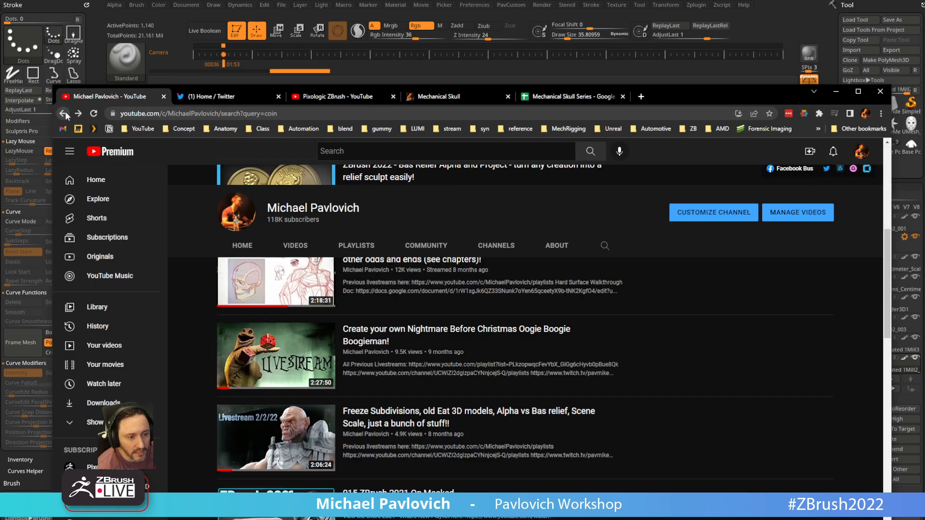
pyautogui.click(63, 113)
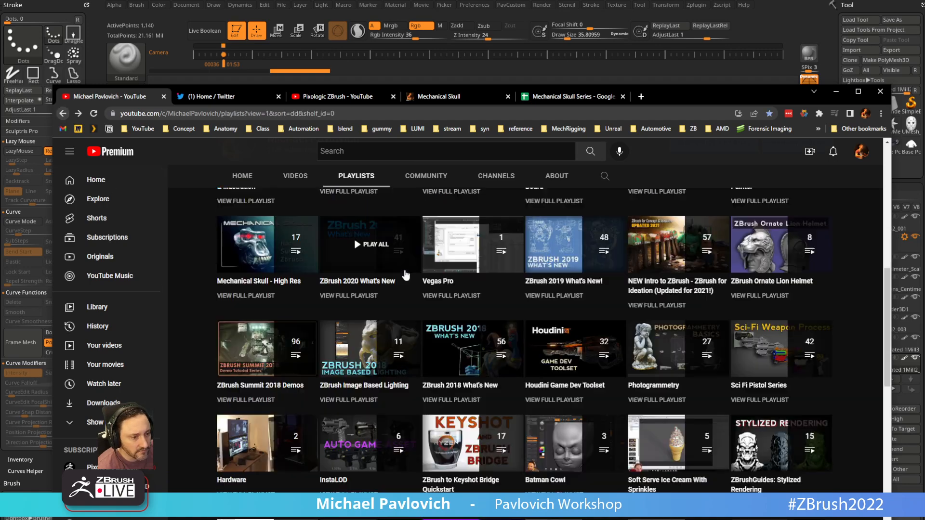
pyautogui.scroll(-8, 324, 254)
pyautogui.scroll(-9, 324, 253)
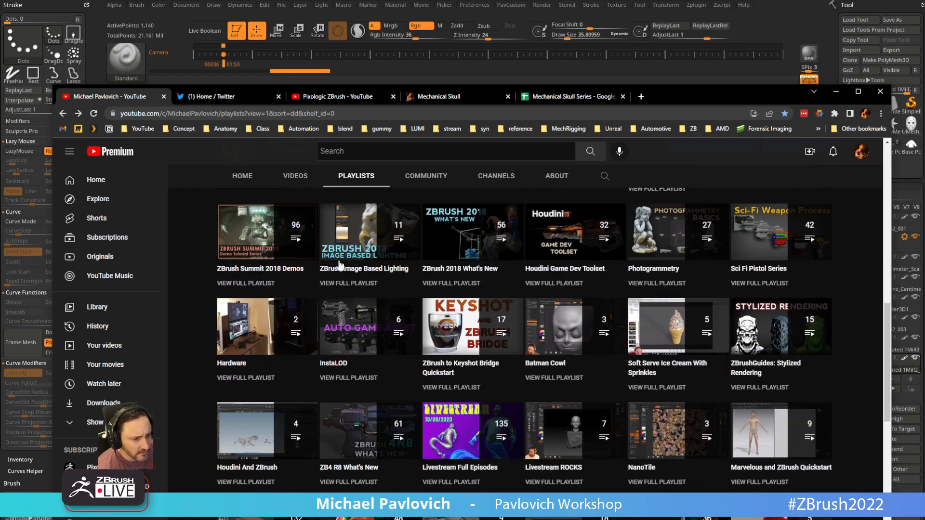
pyautogui.scroll(8, 339, 259)
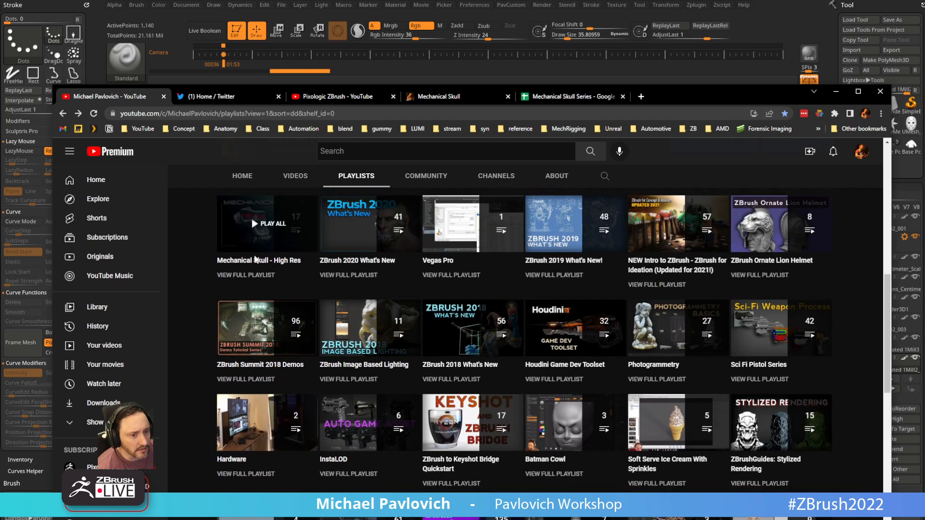
pyautogui.click(258, 263)
pyautogui.click(337, 112)
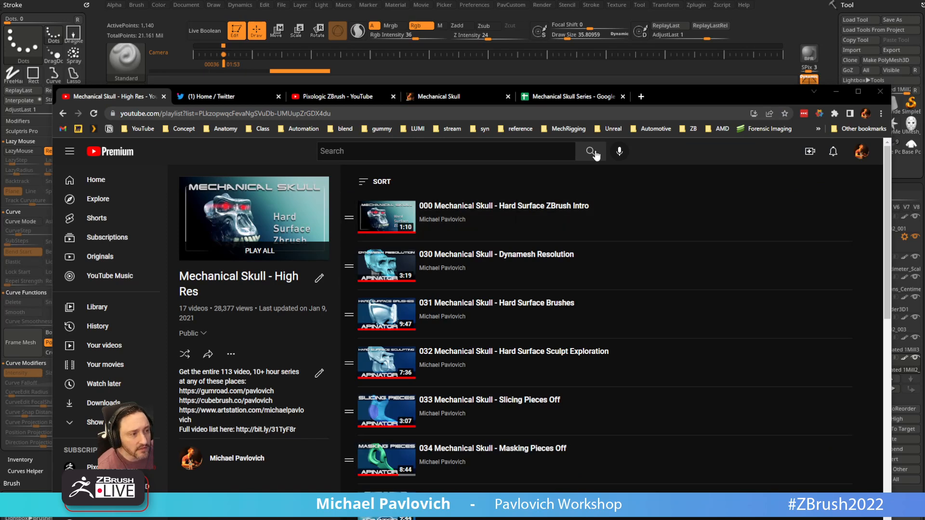
pyautogui.moveTo(658, 102); pyautogui.dragTo(661, 519)
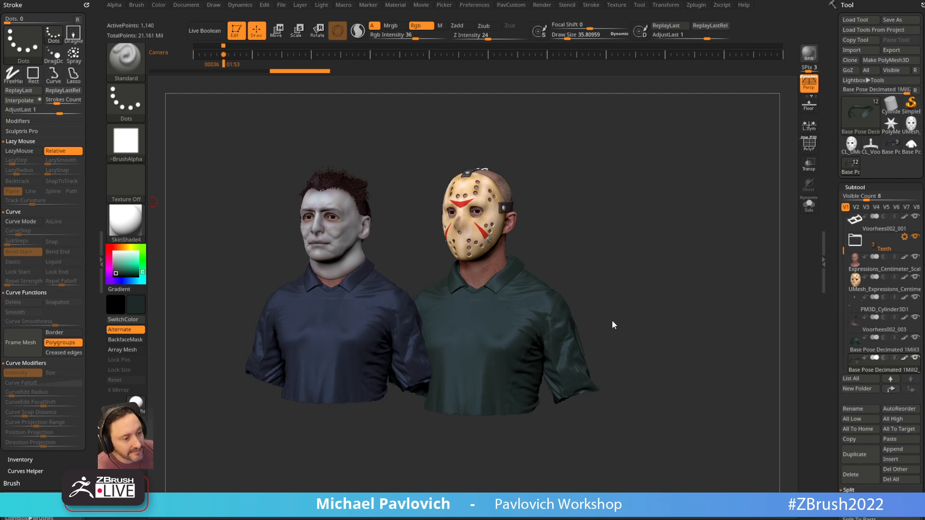
pyautogui.moveTo(618, 282)
pyautogui.mouseDown()
pyautogui.moveTo(615, 275)
pyautogui.moveTo(620, 282)
pyautogui.mouseUp()
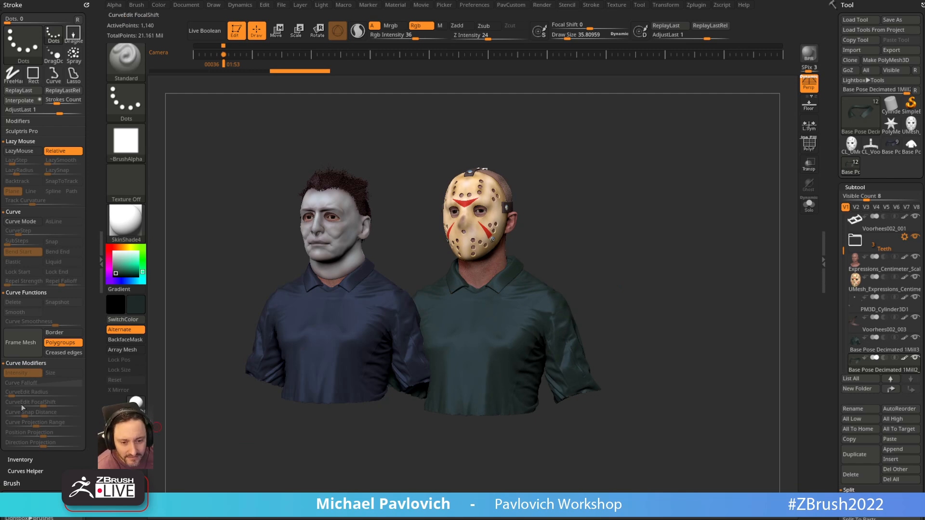
pyautogui.moveTo(624, 301); pyautogui.dragTo(651, 291)
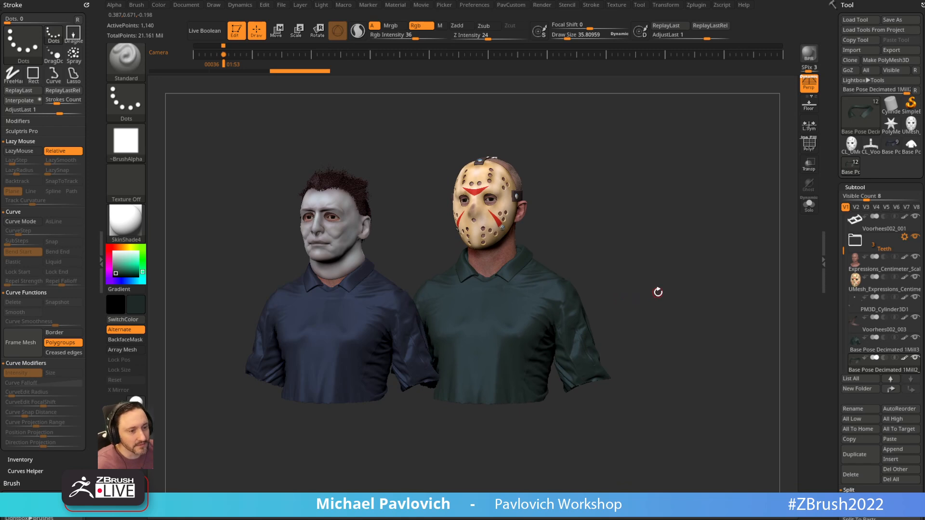